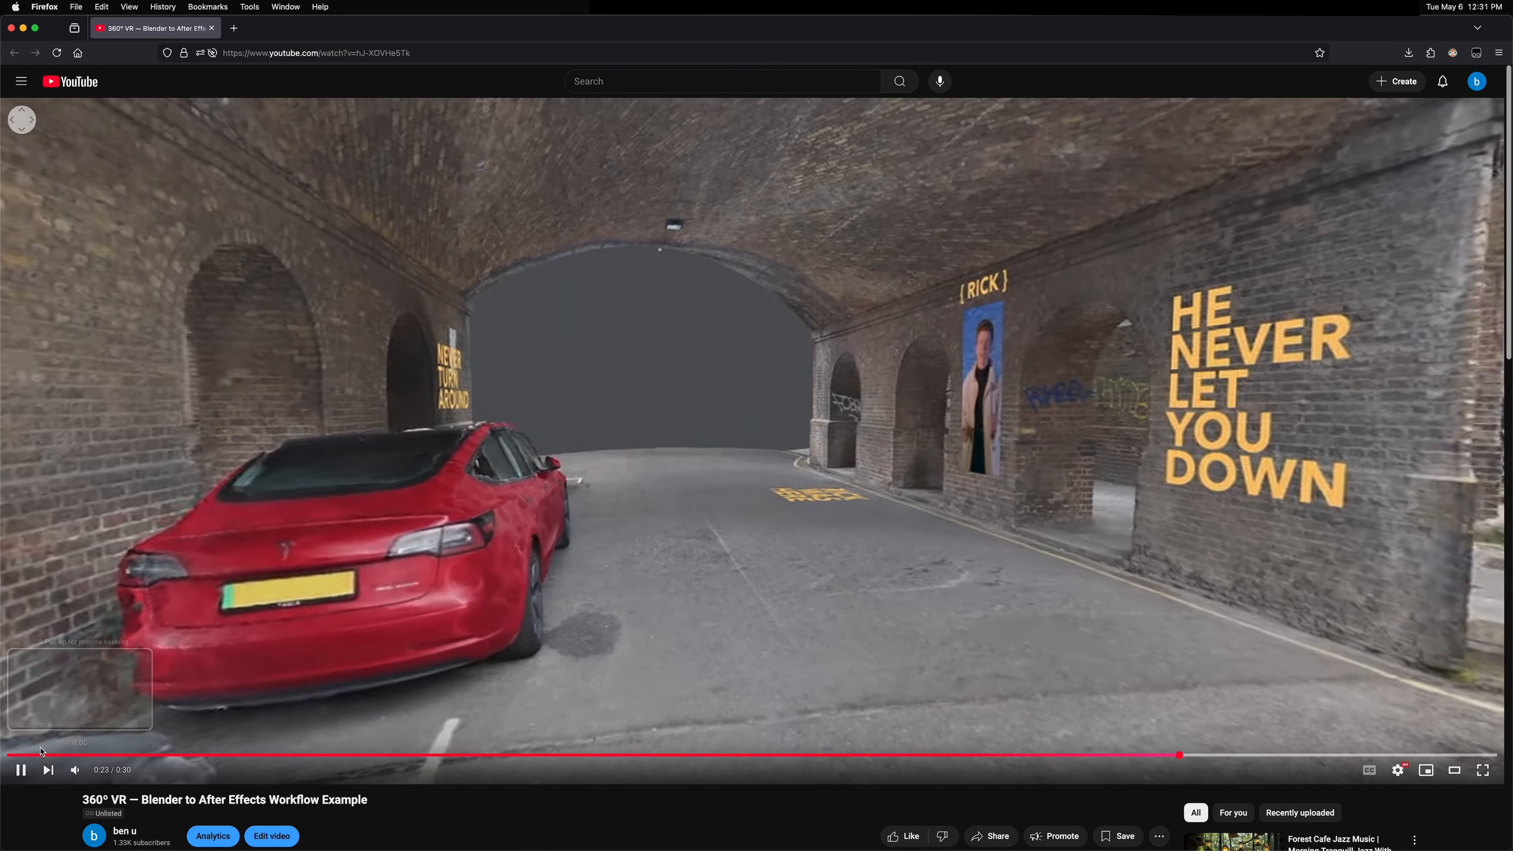
Step: Scrub the example 360° video and look around inside its panoramic view
left_click(33, 755)
left_click_drag(753, 446, 709, 364)
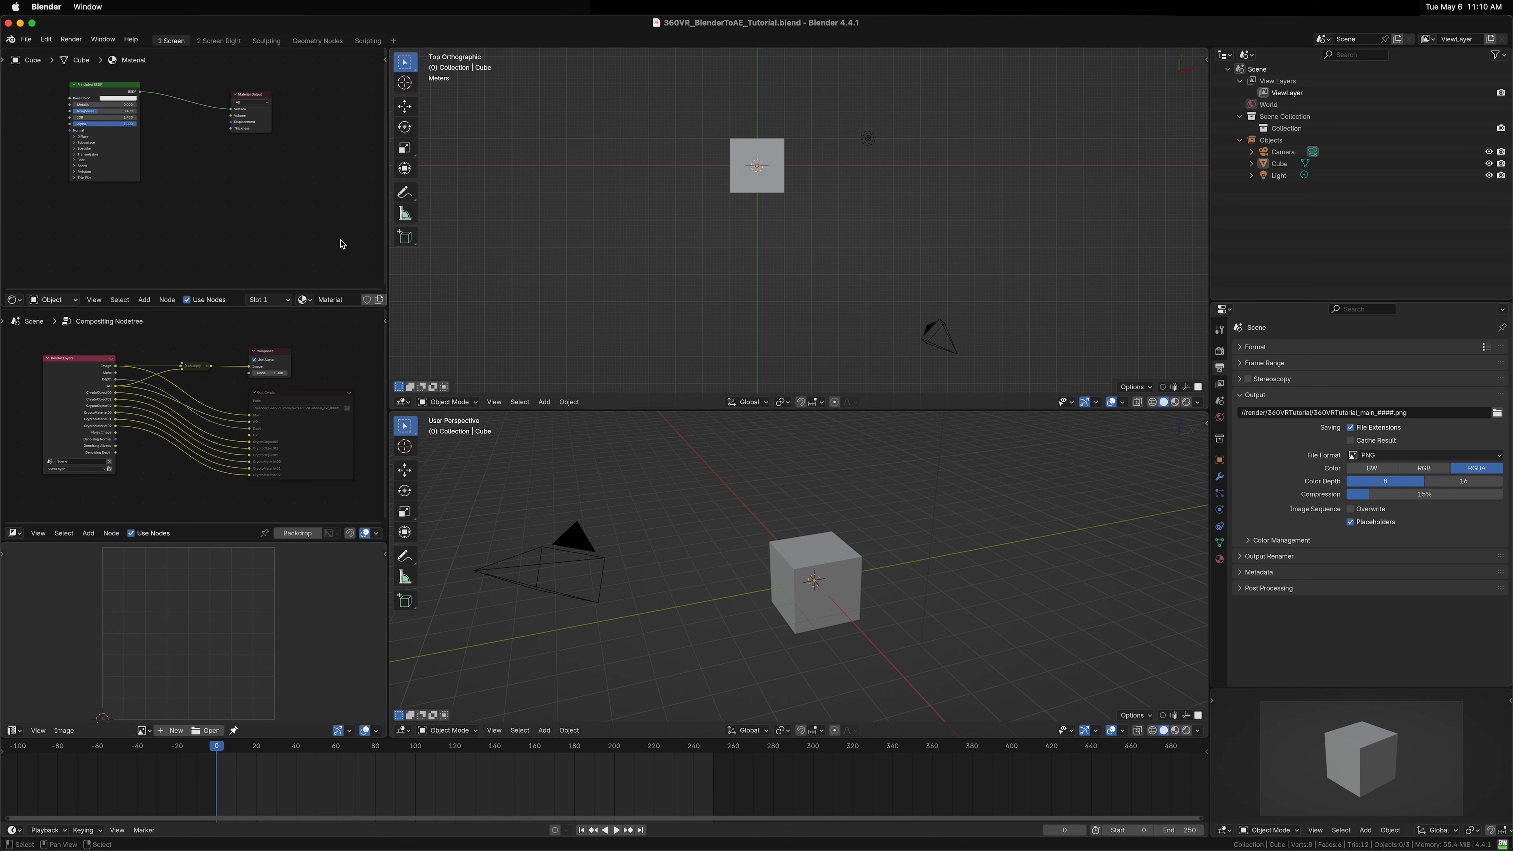
Step: Delete all default objects from the scene and enlarge the perspective viewport area
key("a")
key("x")
left_click(736, 543)
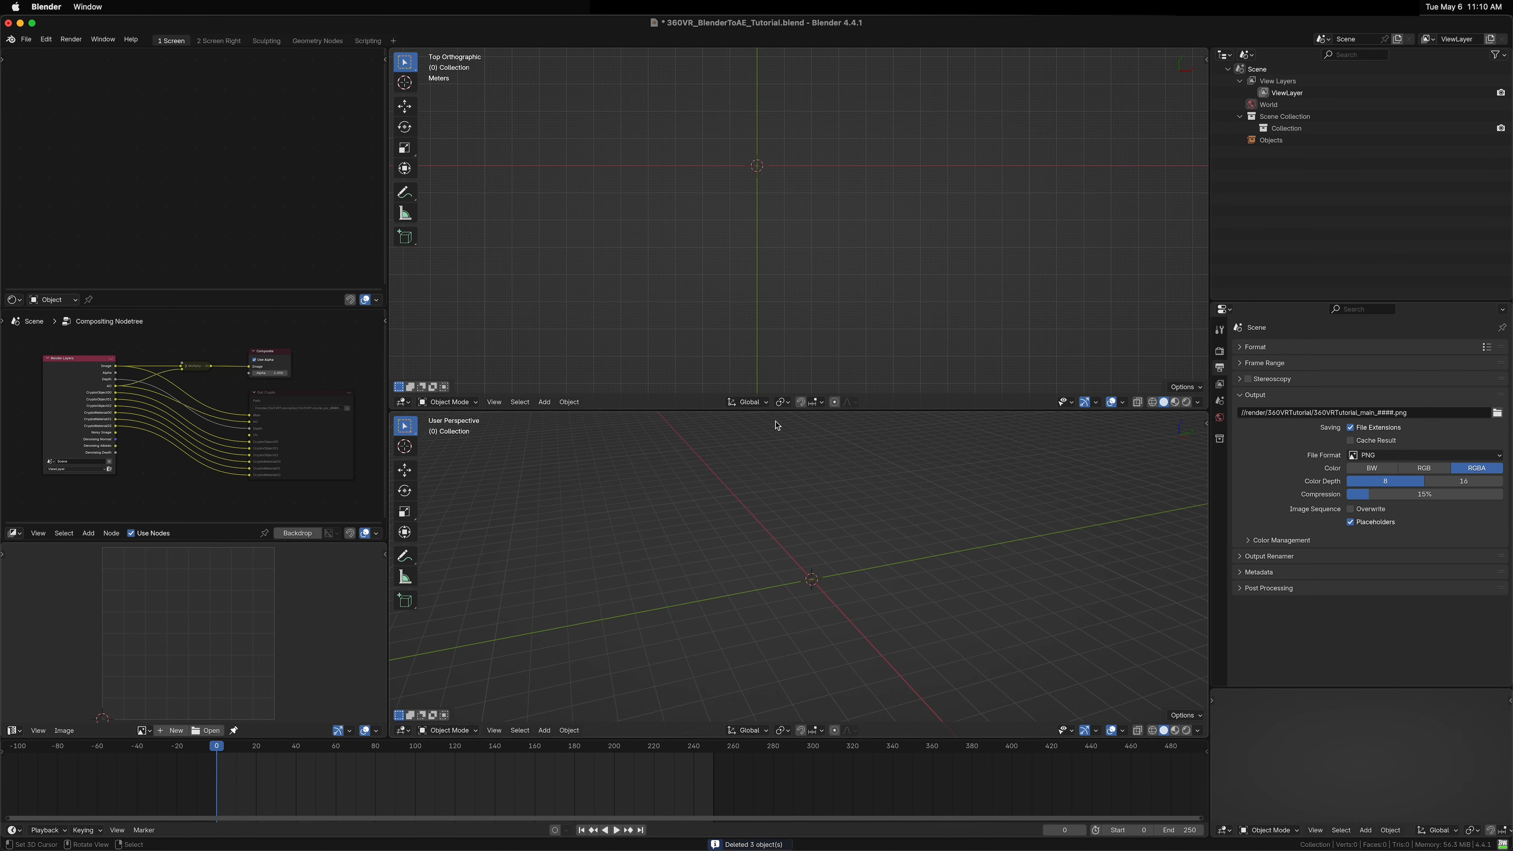
left_click_drag(778, 410, 774, 351)
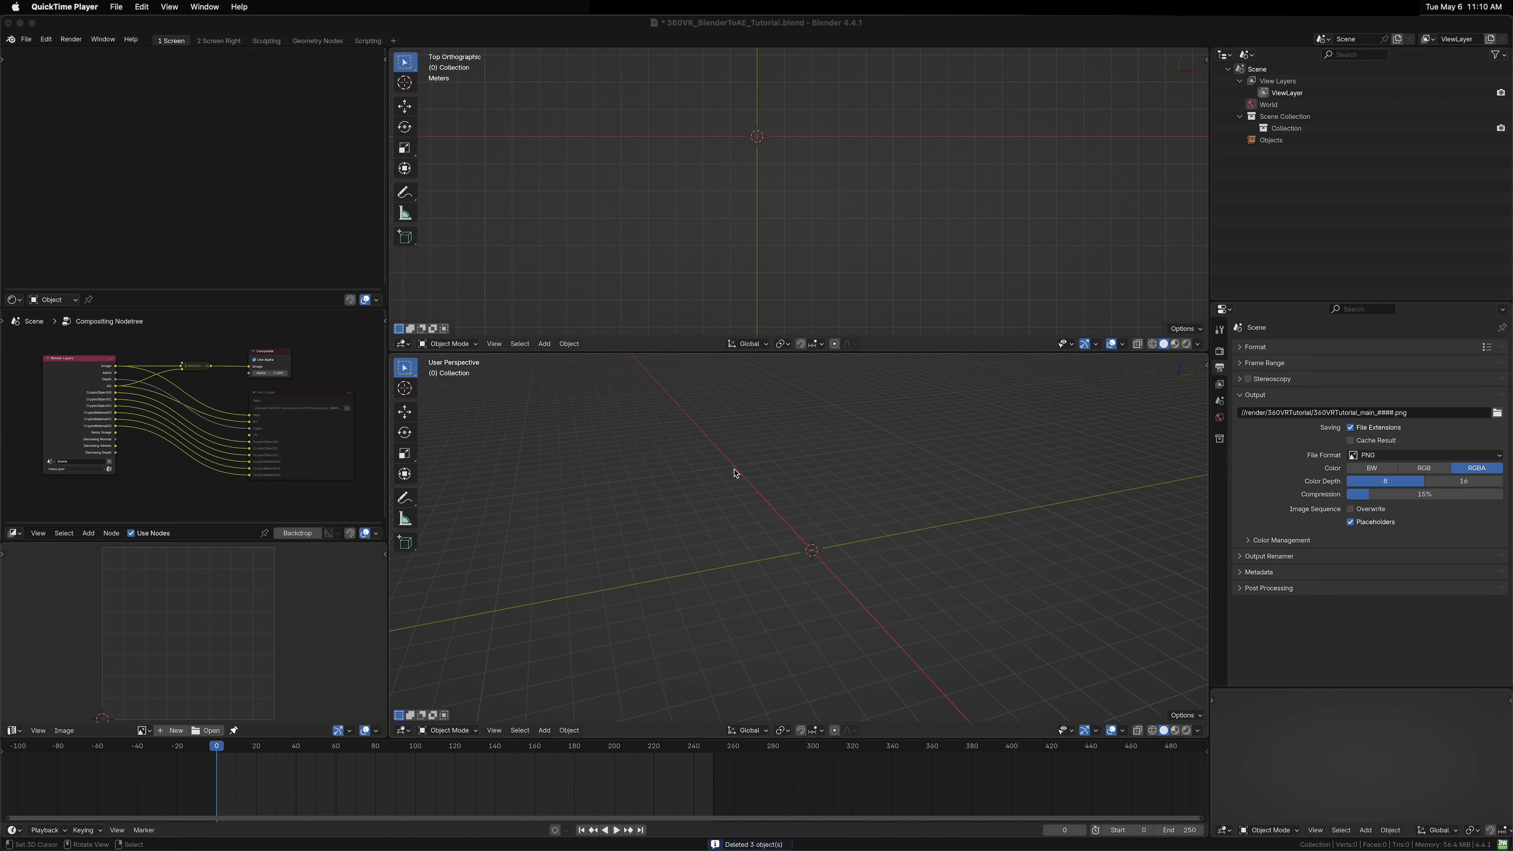
Step: Switch to the browser and open sketchfab.com in a new tab
key("super+Tab")
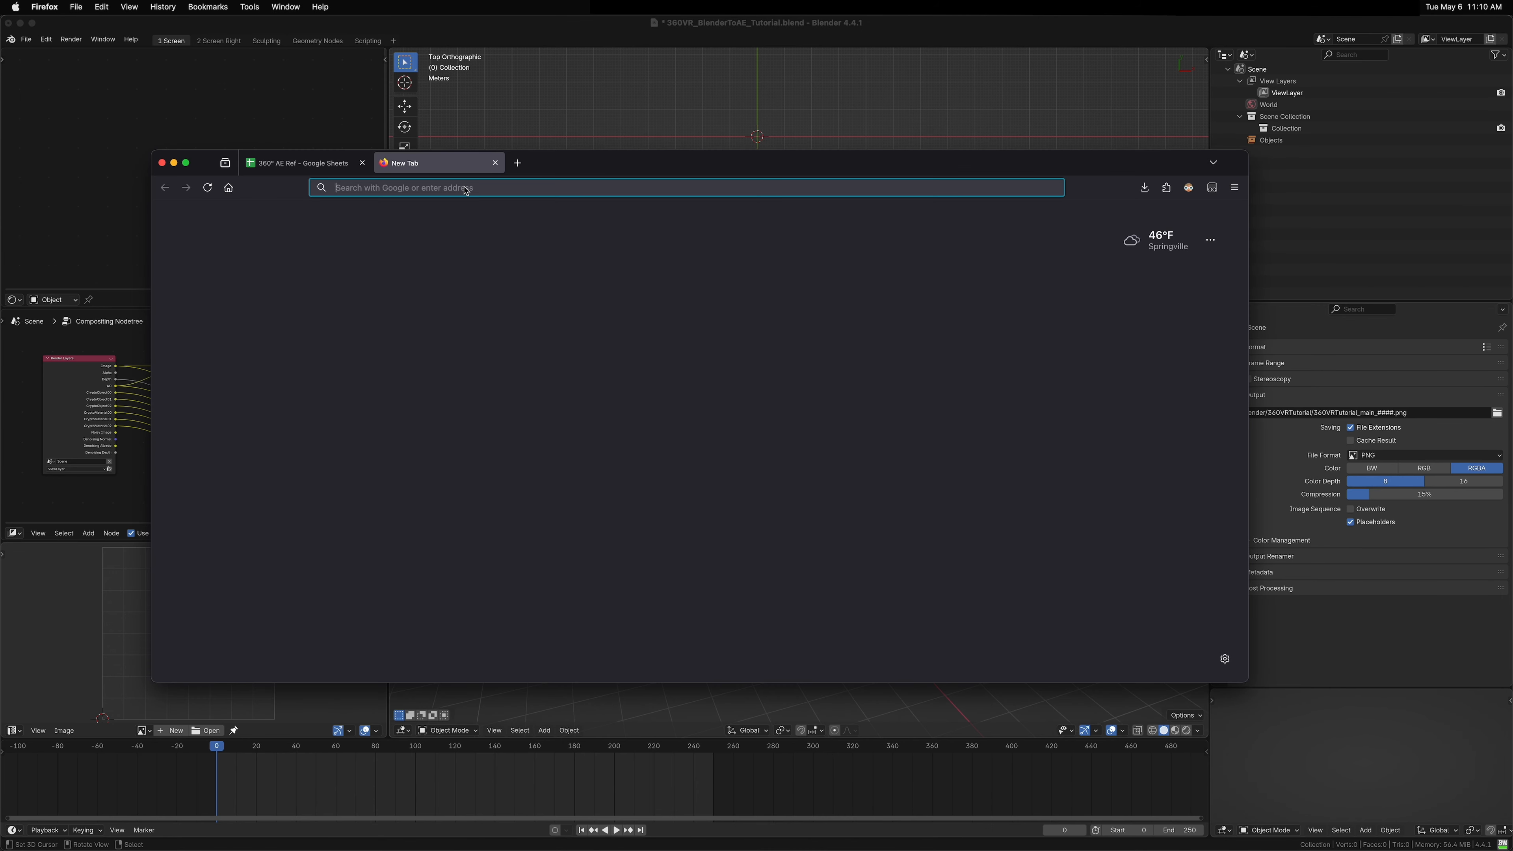
type("sketchfab.com/")
key("Return")
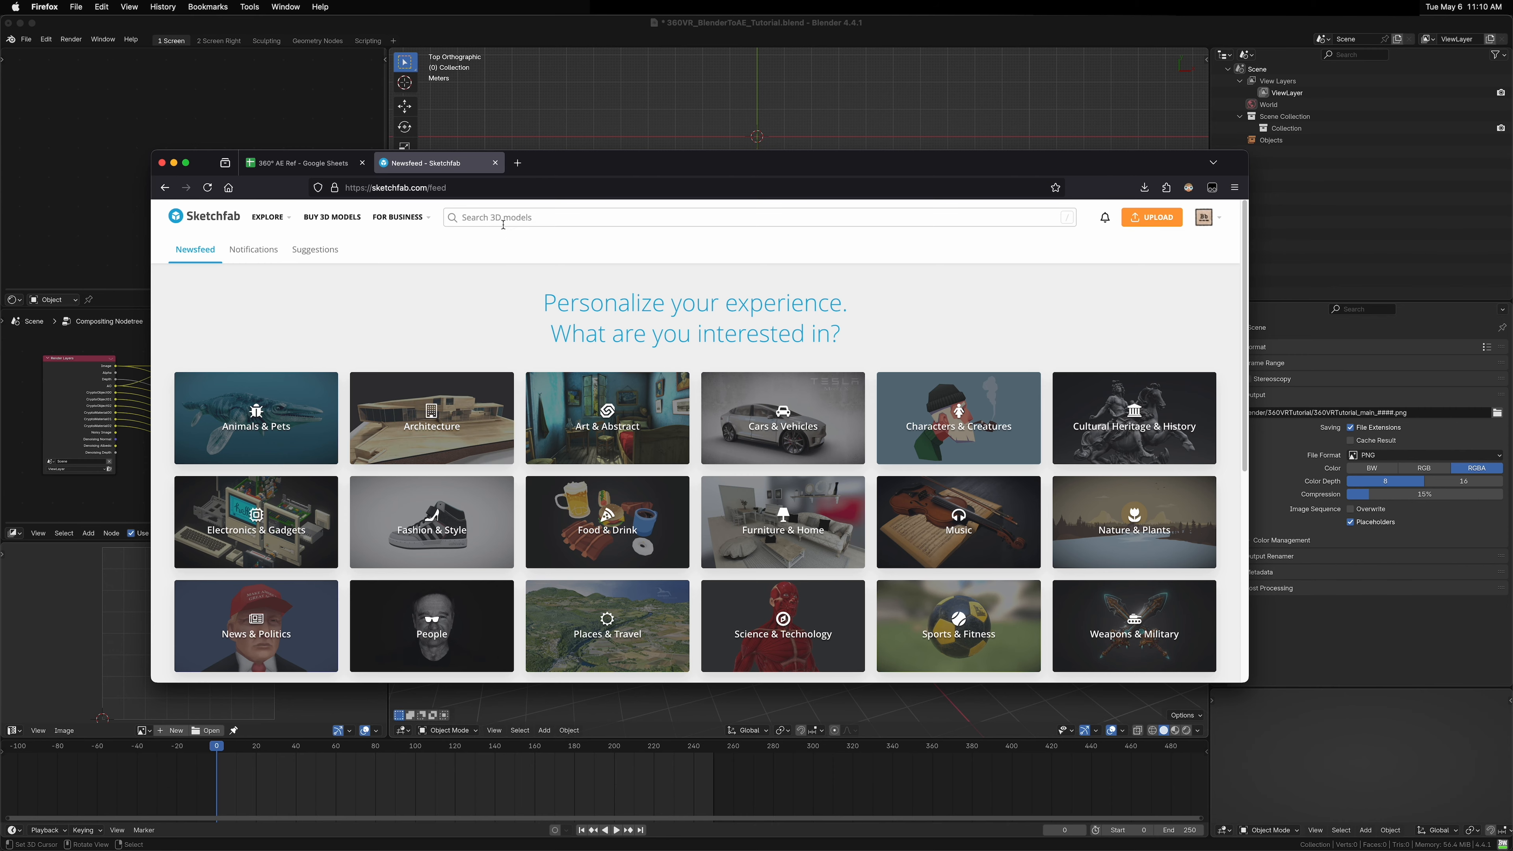
Step: Search Sketchfab models for rick roll bridge
left_click(503, 224)
type("r")
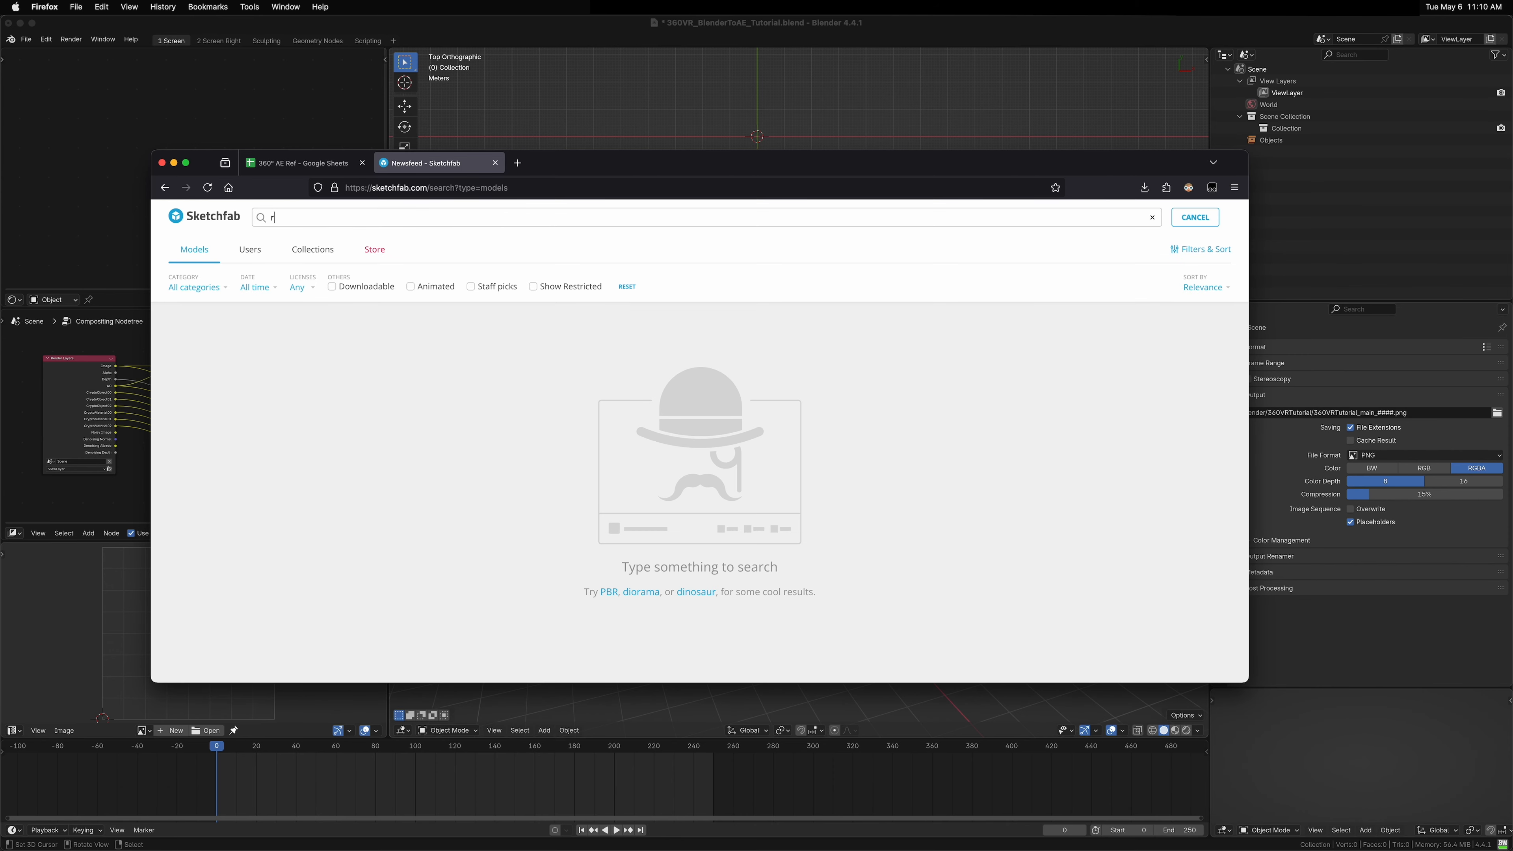
type("ick roll ")
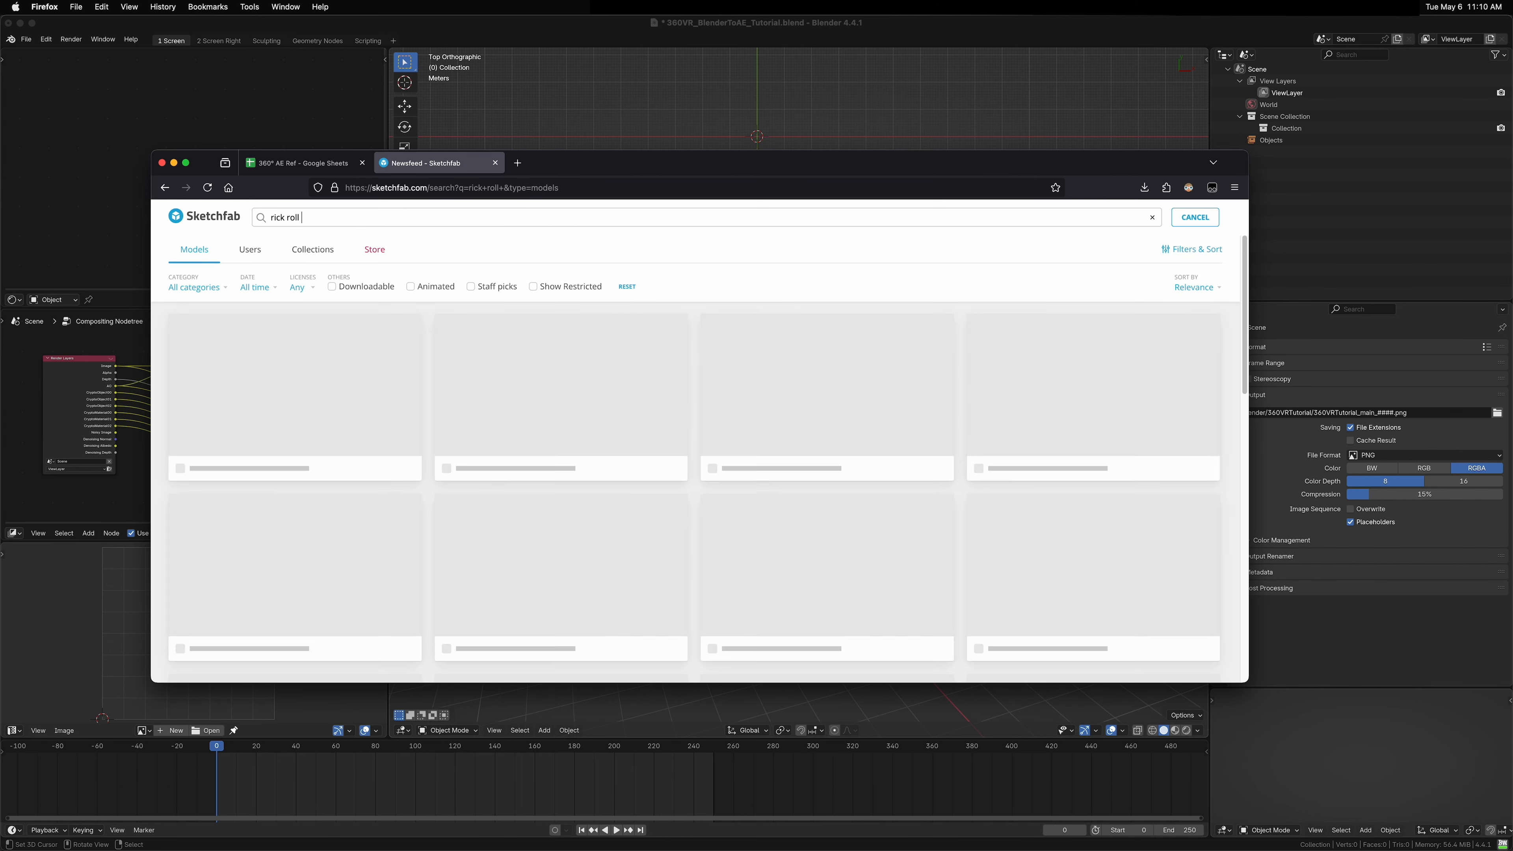
type("bridge")
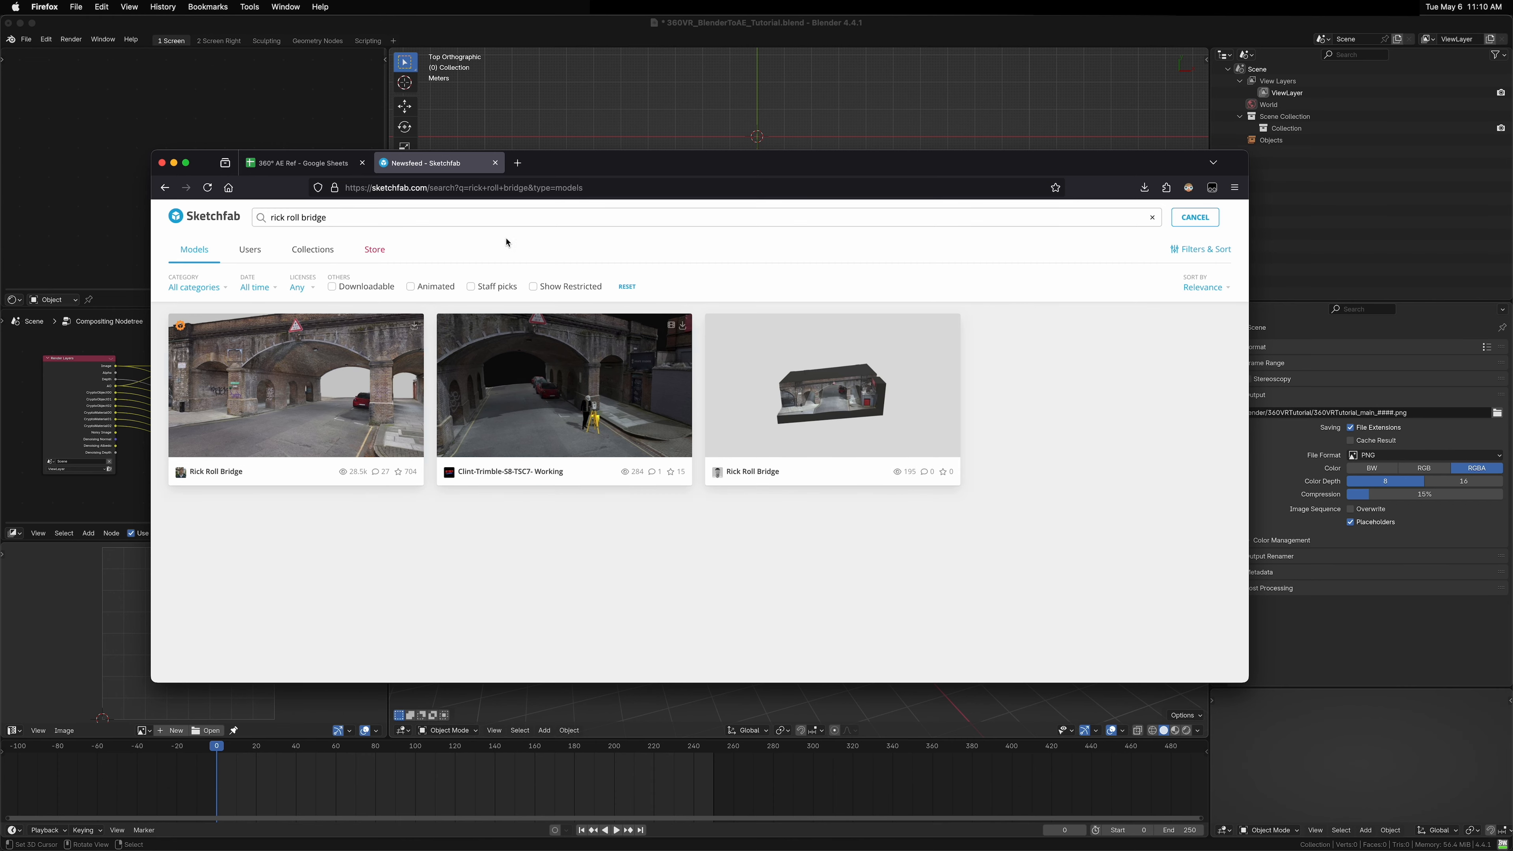
Step: Open the Rick Roll Bridge model, preview it, and download it in its original OBJ format
left_click(231, 475)
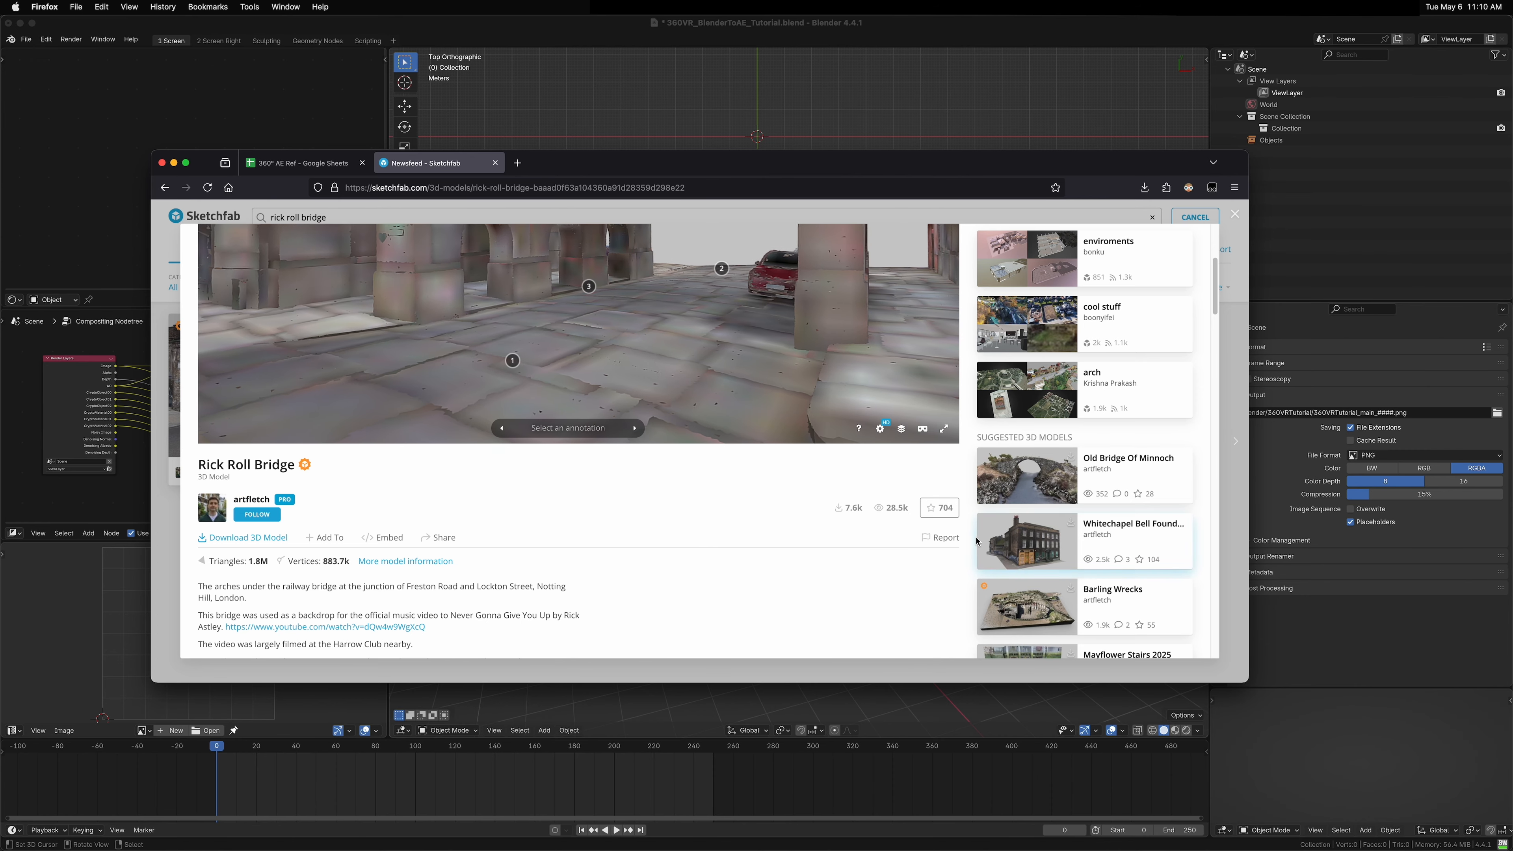
scroll(970, 539, "up", 2)
scroll(971, 539, "up", 4)
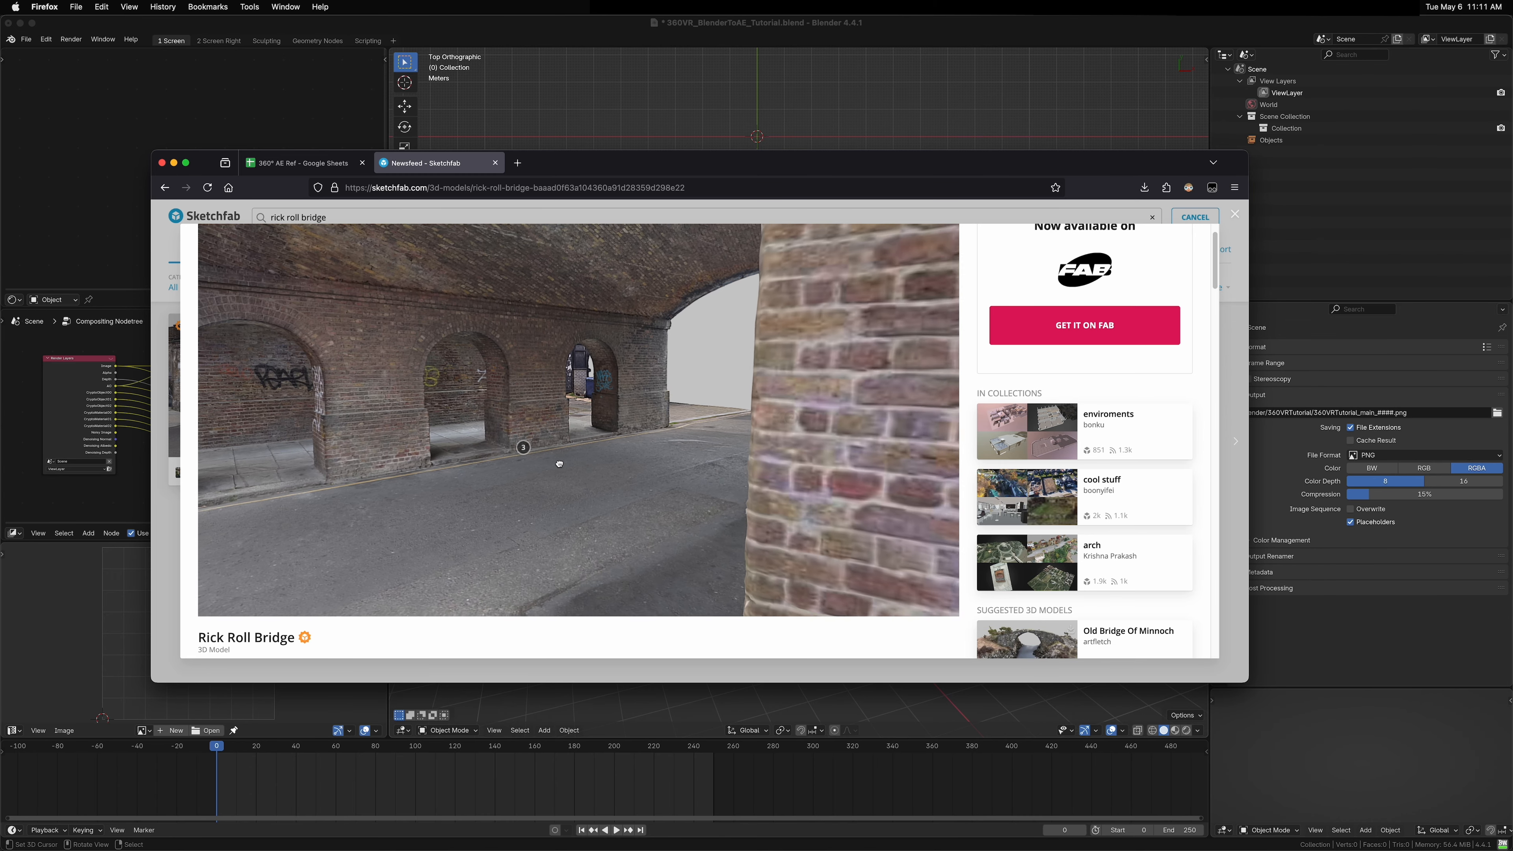
left_click_drag(561, 463, 860, 437)
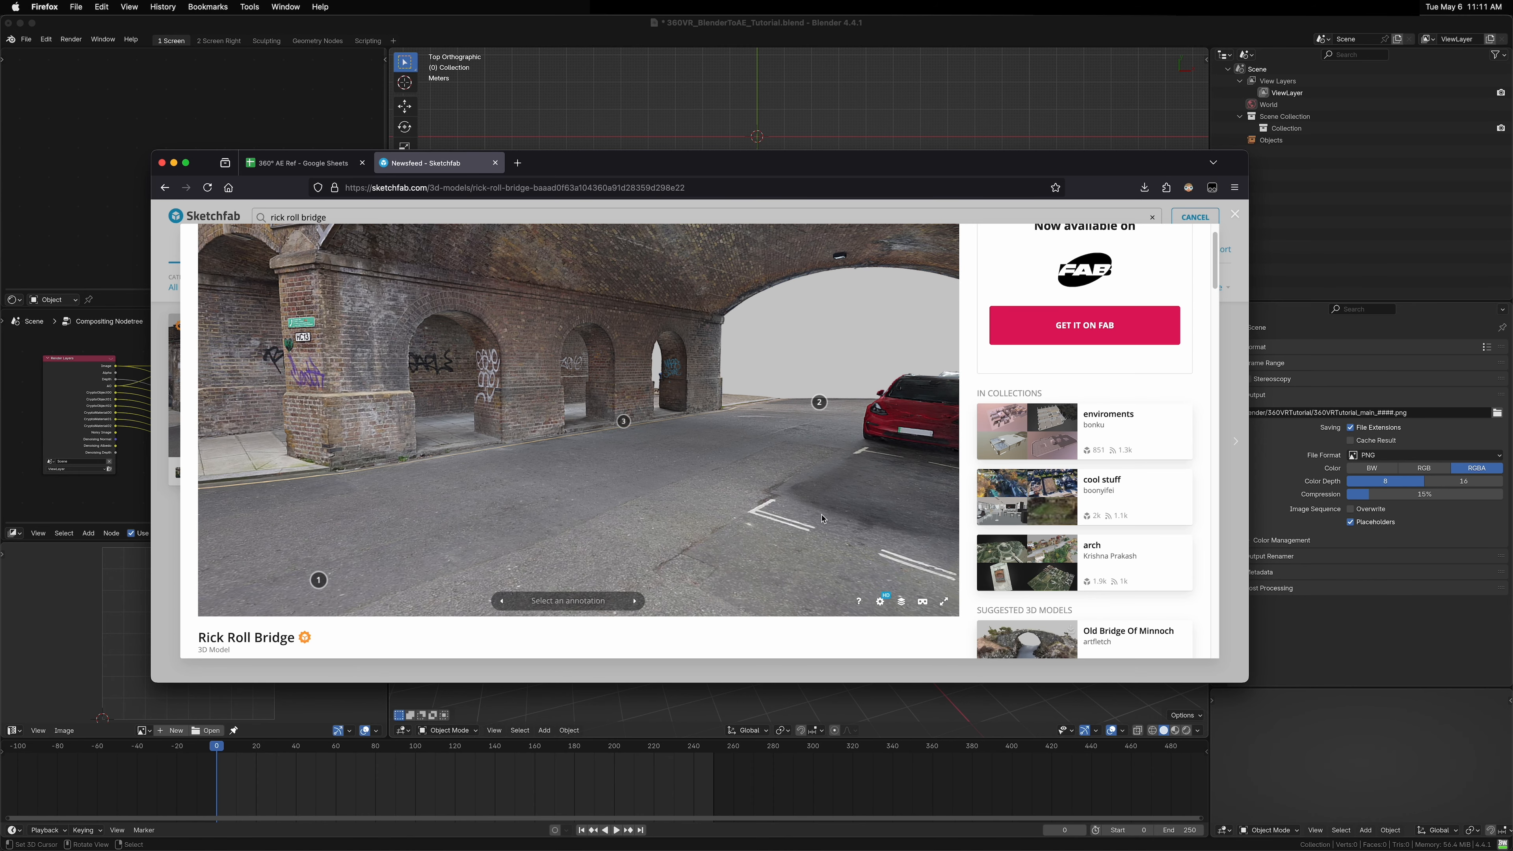
scroll(823, 519, "down", 3)
scroll(494, 630, "down", 3)
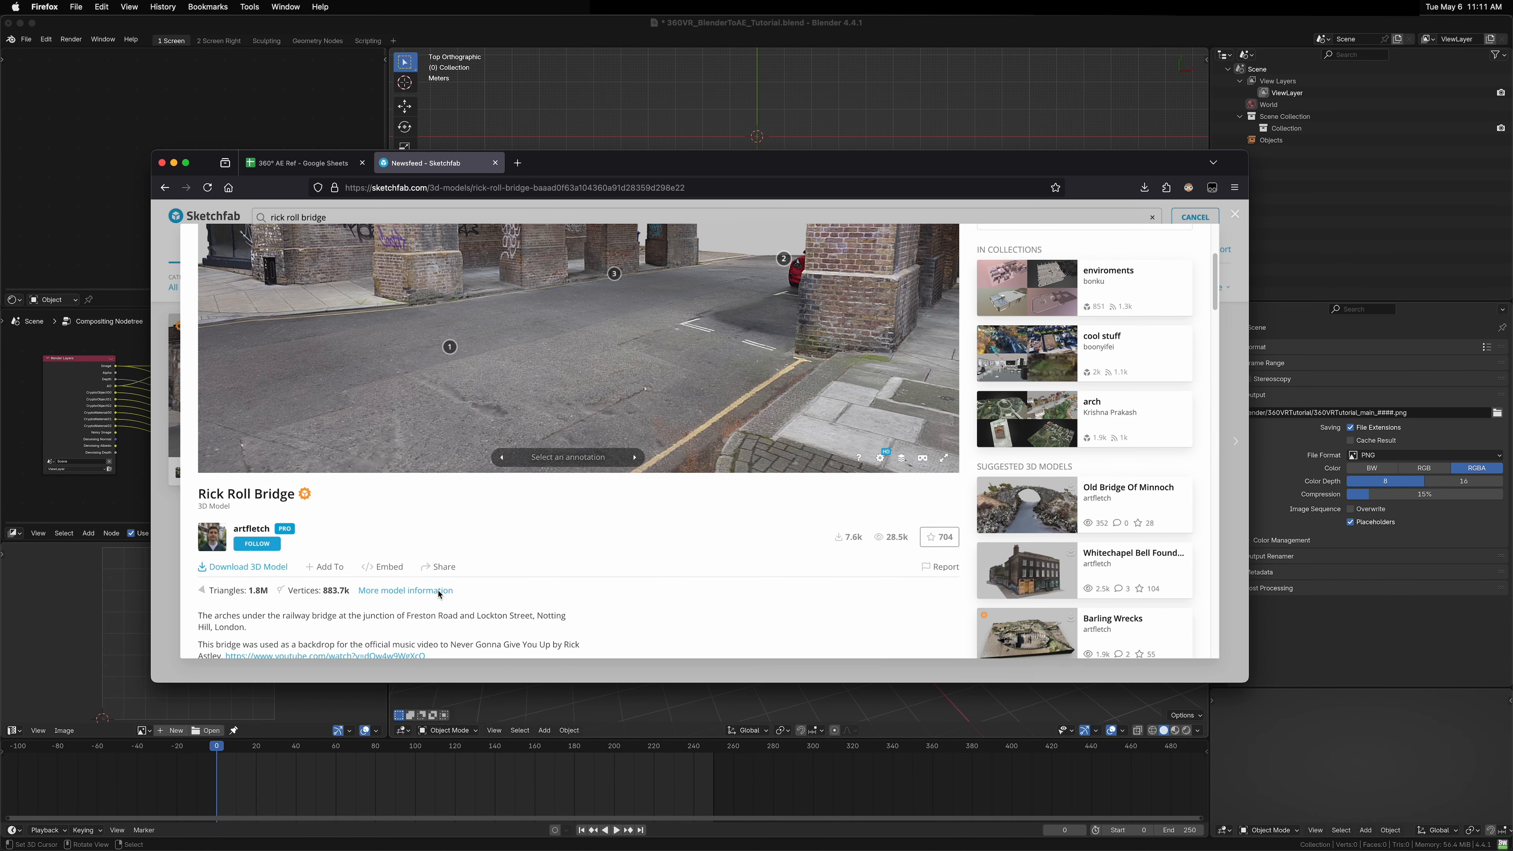
left_click(260, 566)
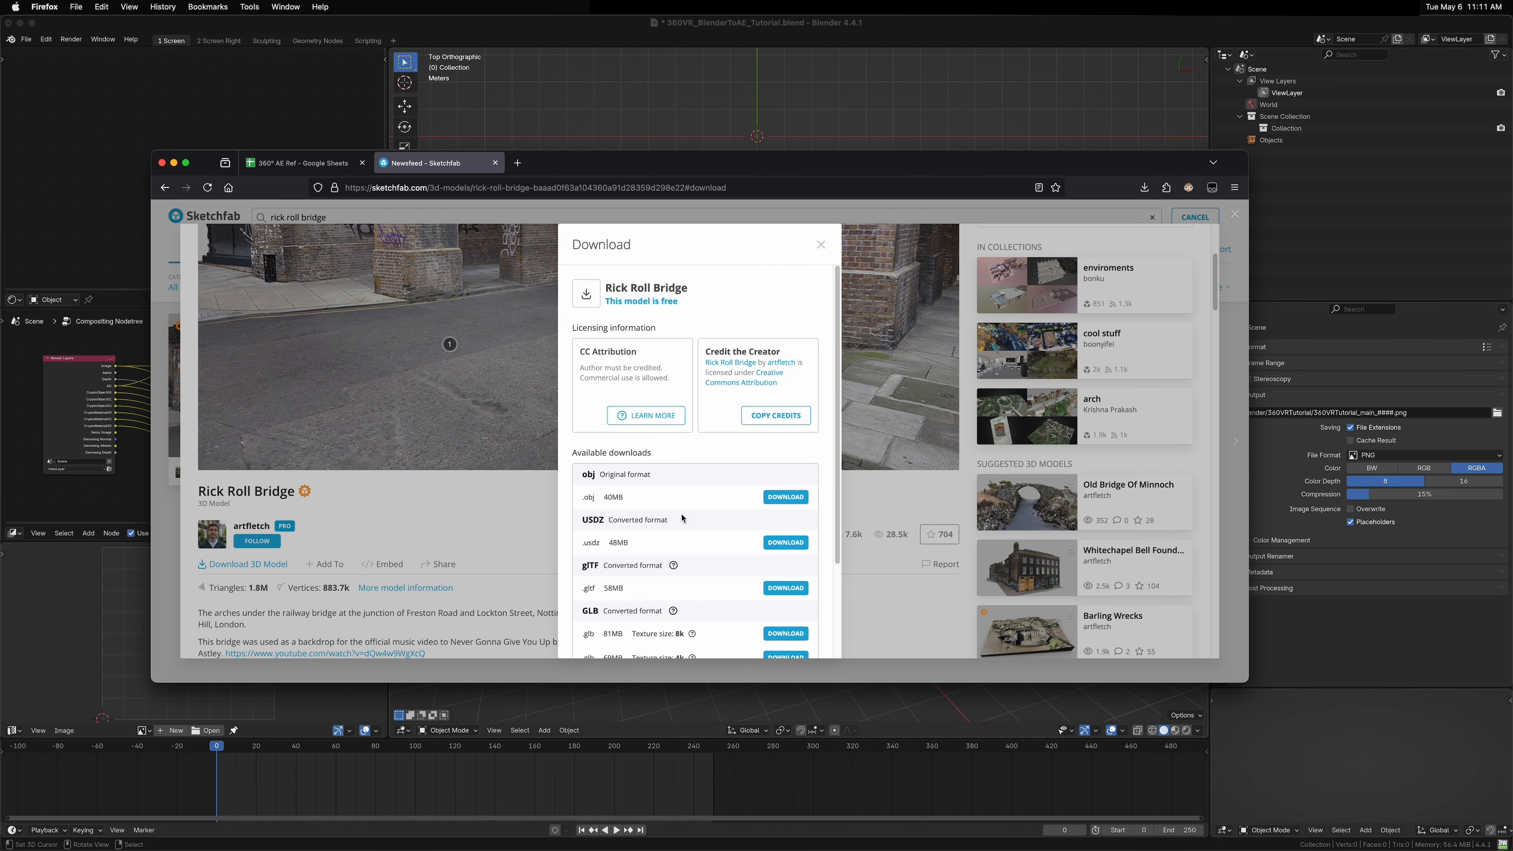
left_click(787, 497)
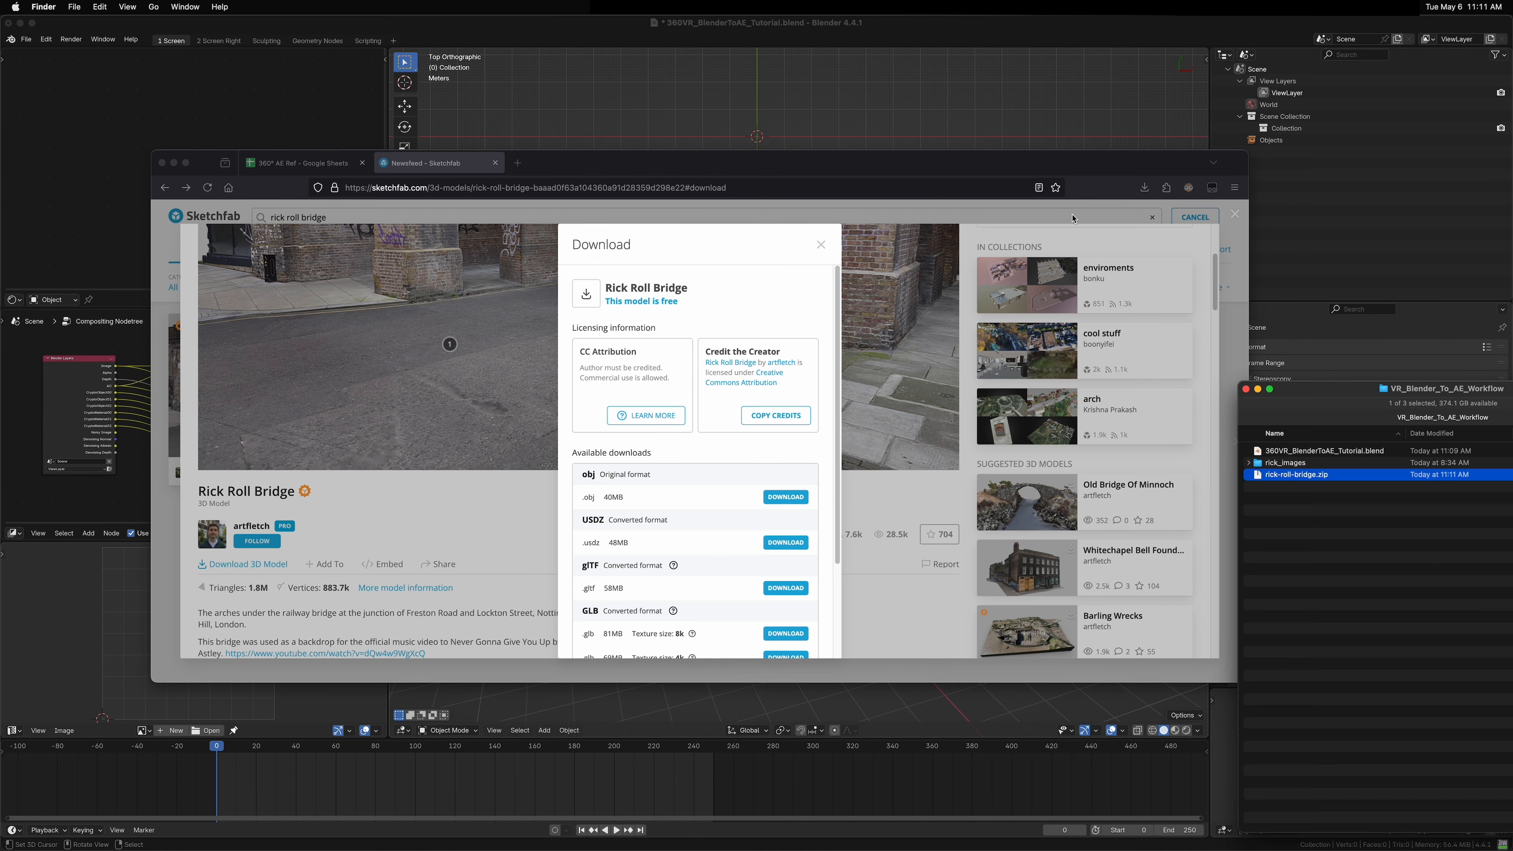
Step: Unzip the downloaded rick-roll-bridge archive and extract RickRollBridge.7z from its source folder
left_click(1386, 587)
left_click(1295, 478)
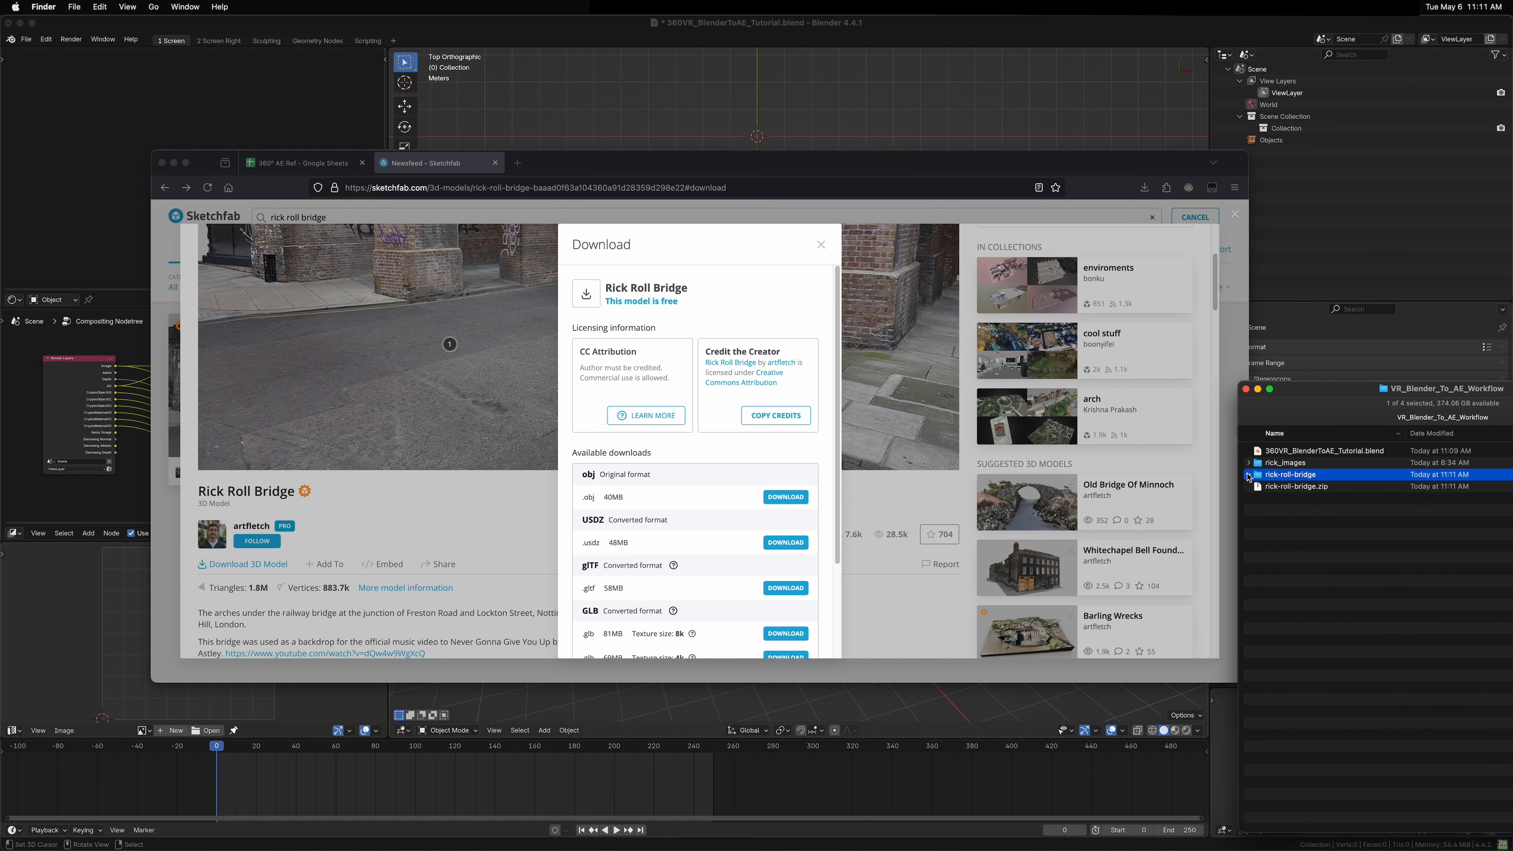
left_click(1248, 477)
left_click(1256, 499)
left_click(1256, 486)
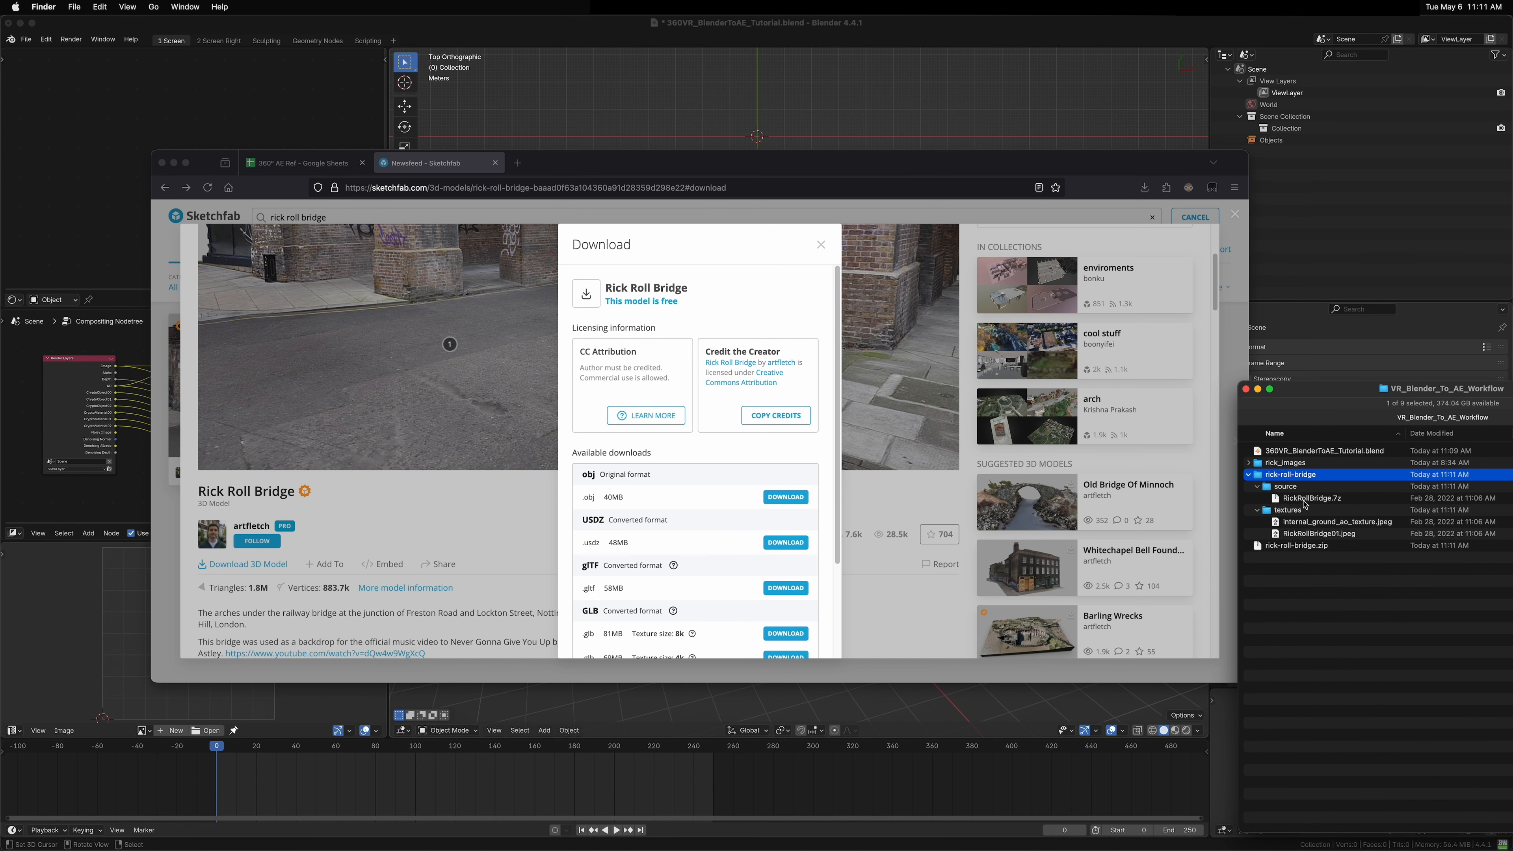
double_click(1303, 499)
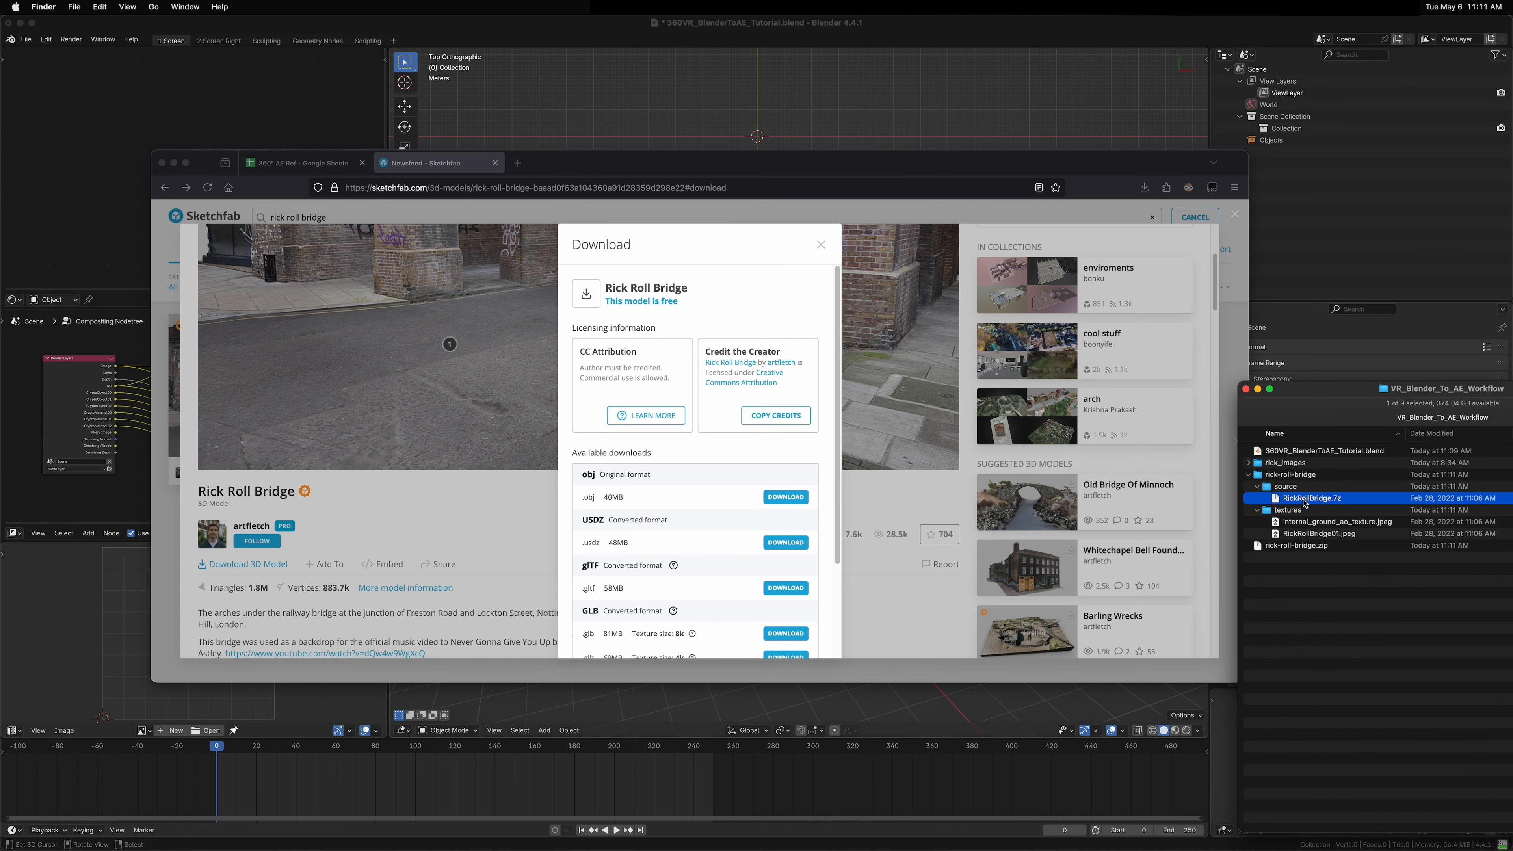
Step: Delete the textures folder from the extracted download
left_click(1291, 511)
left_click(1294, 524, "shift")
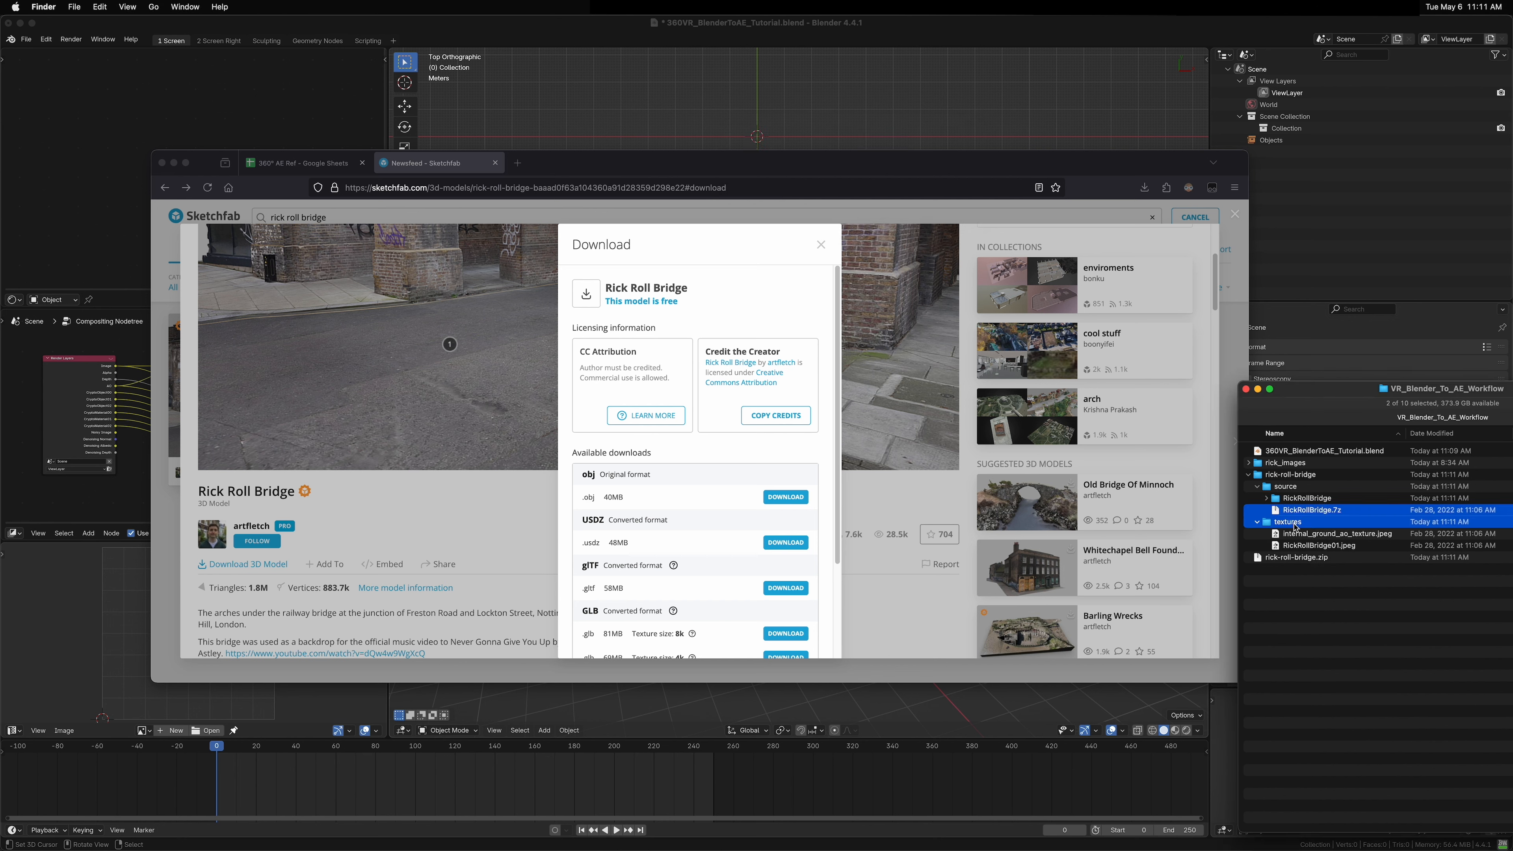
key("super+BackSpace")
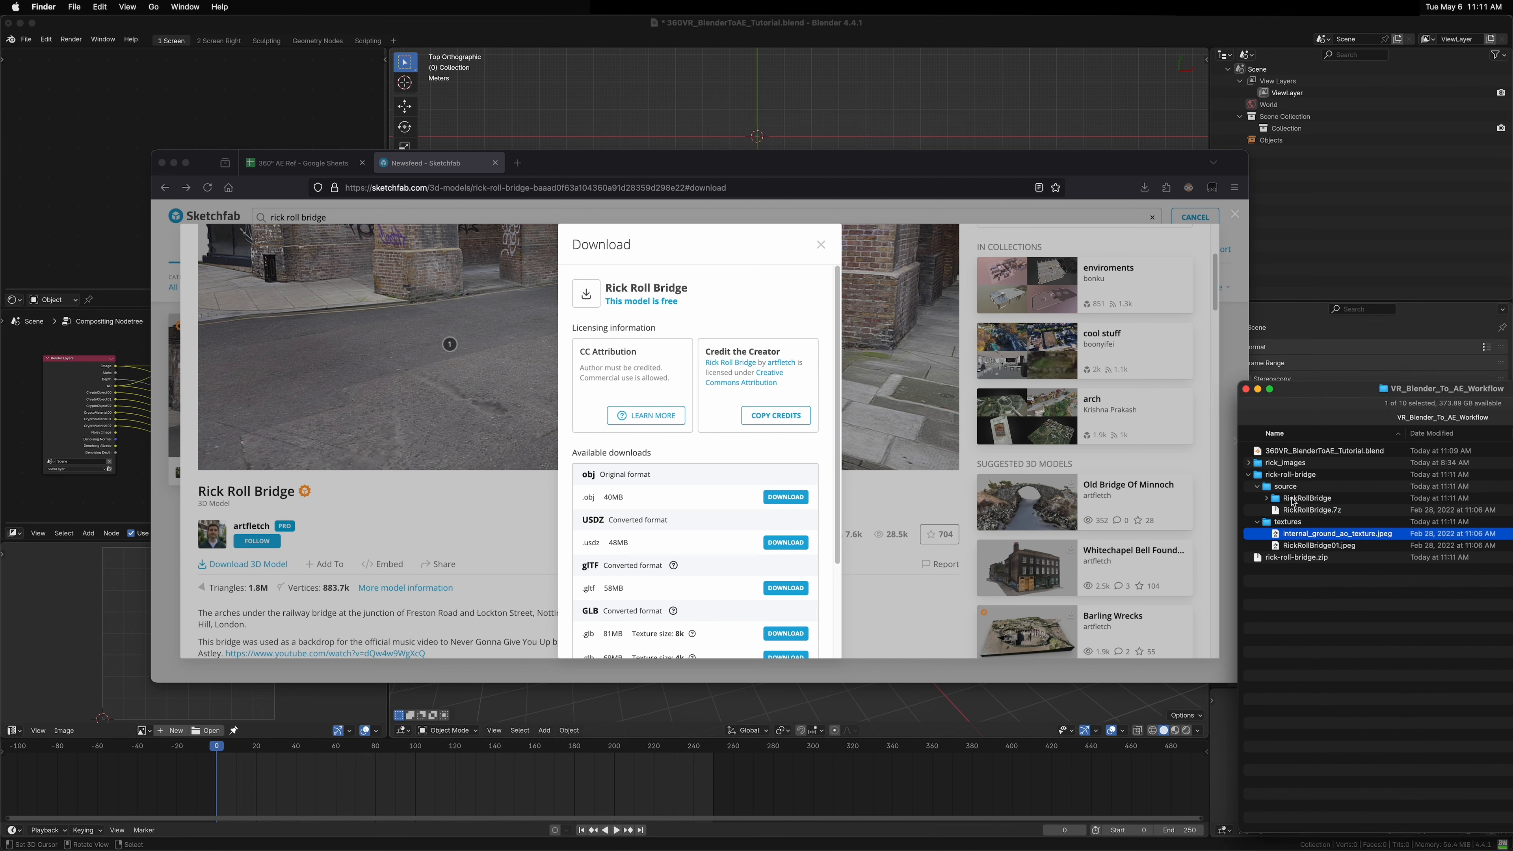
Step: Move the extracted RickRollBridge folder directly into the rick-roll-bridge folder
left_click(1295, 499)
left_click_drag(1290, 501, 1286, 475)
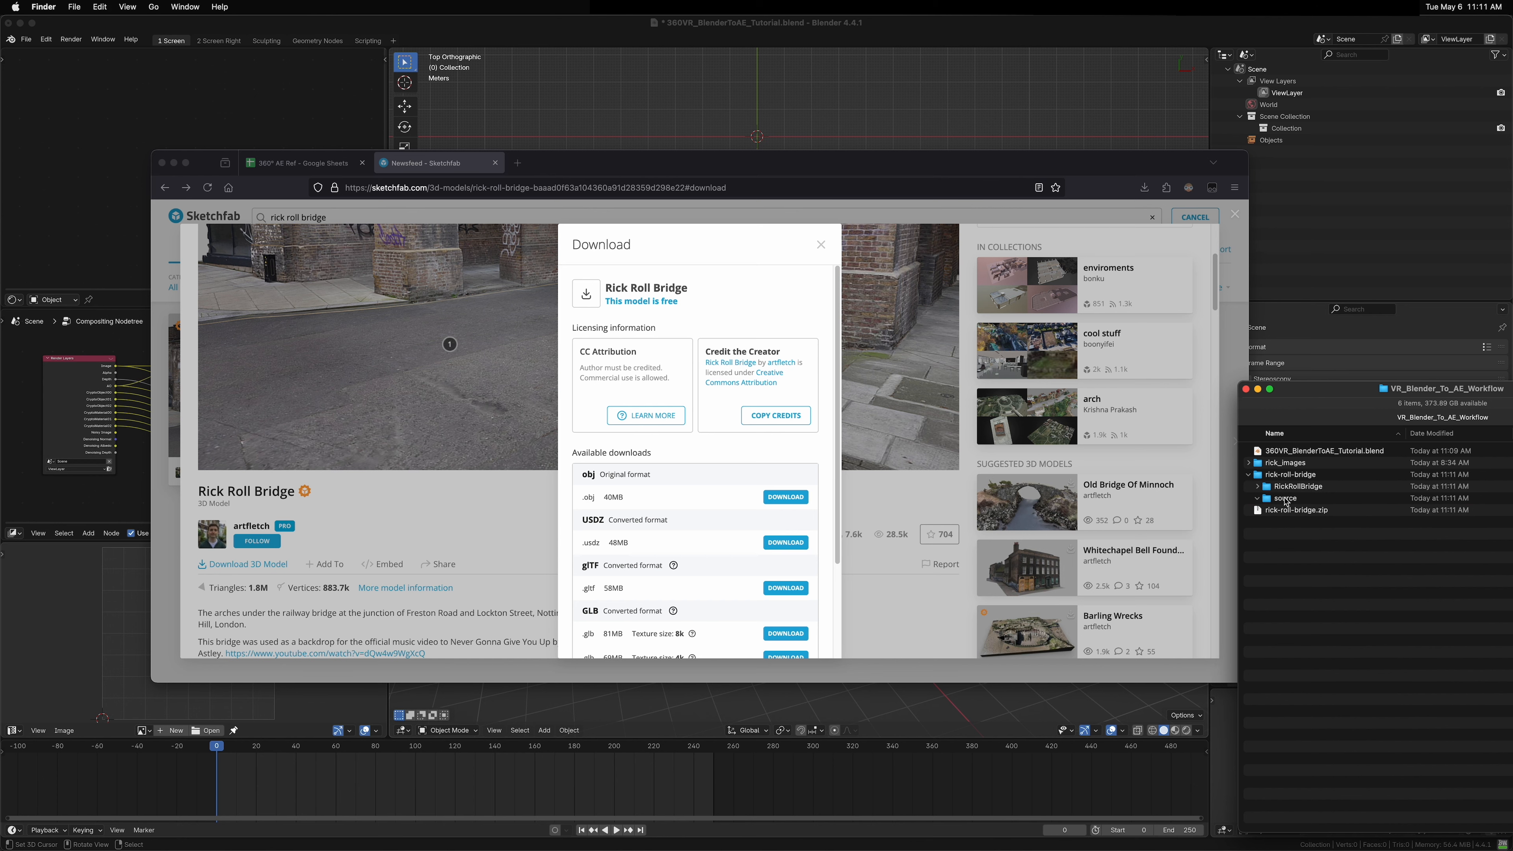
Step: Delete the leftover source folder and the rick-roll-bridge.zip archive
left_click(1281, 498)
left_click(1283, 511, "shift")
key("super+BackSpace")
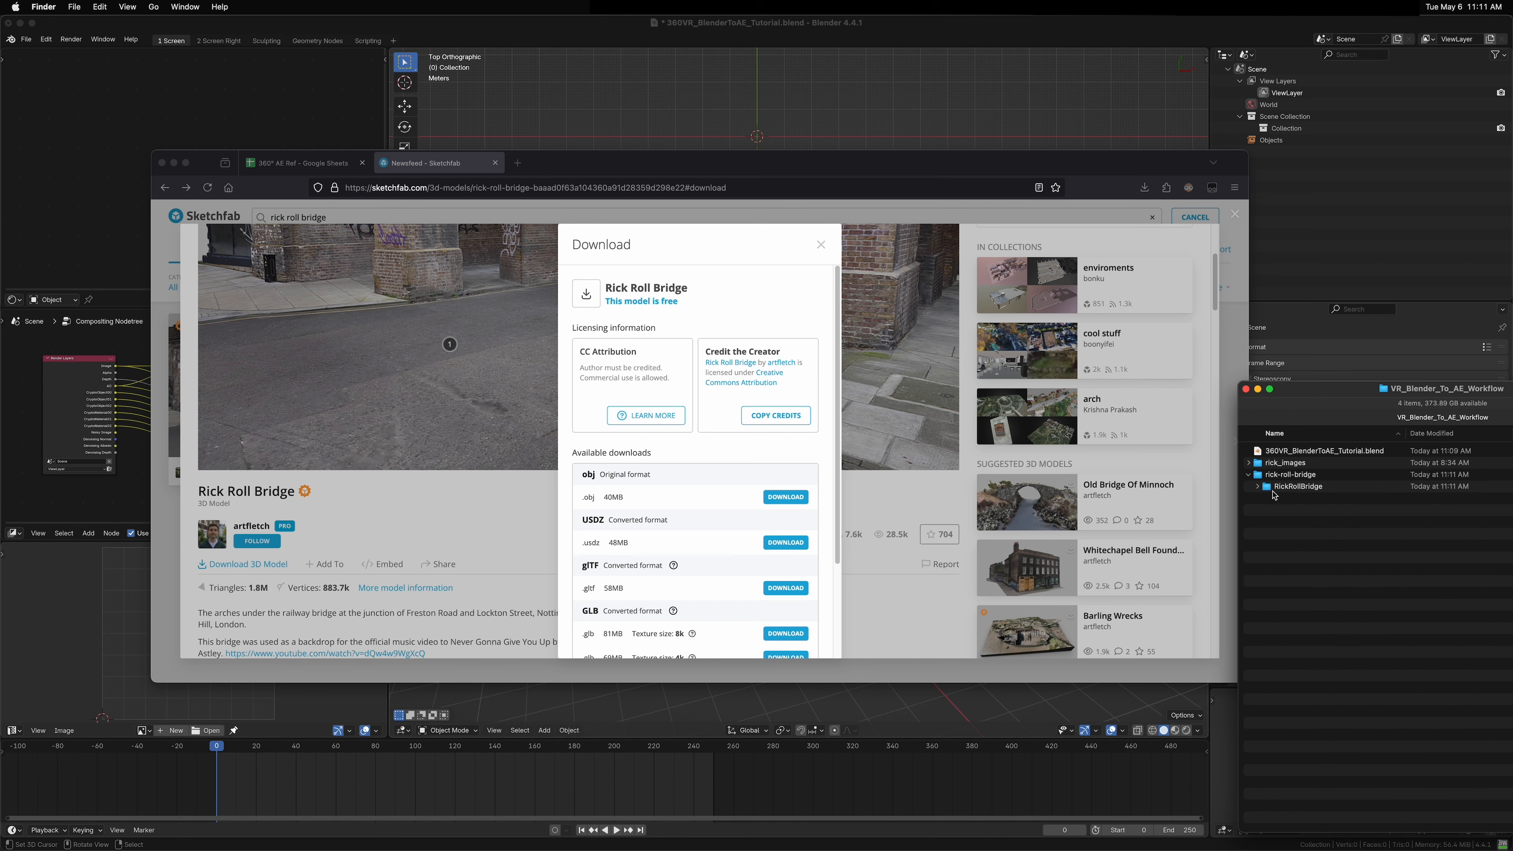
Step: Expand the RickRollBridge folder and preview the RickRollBridge01.jpg texture image
left_click(1256, 487)
left_click(1372, 502)
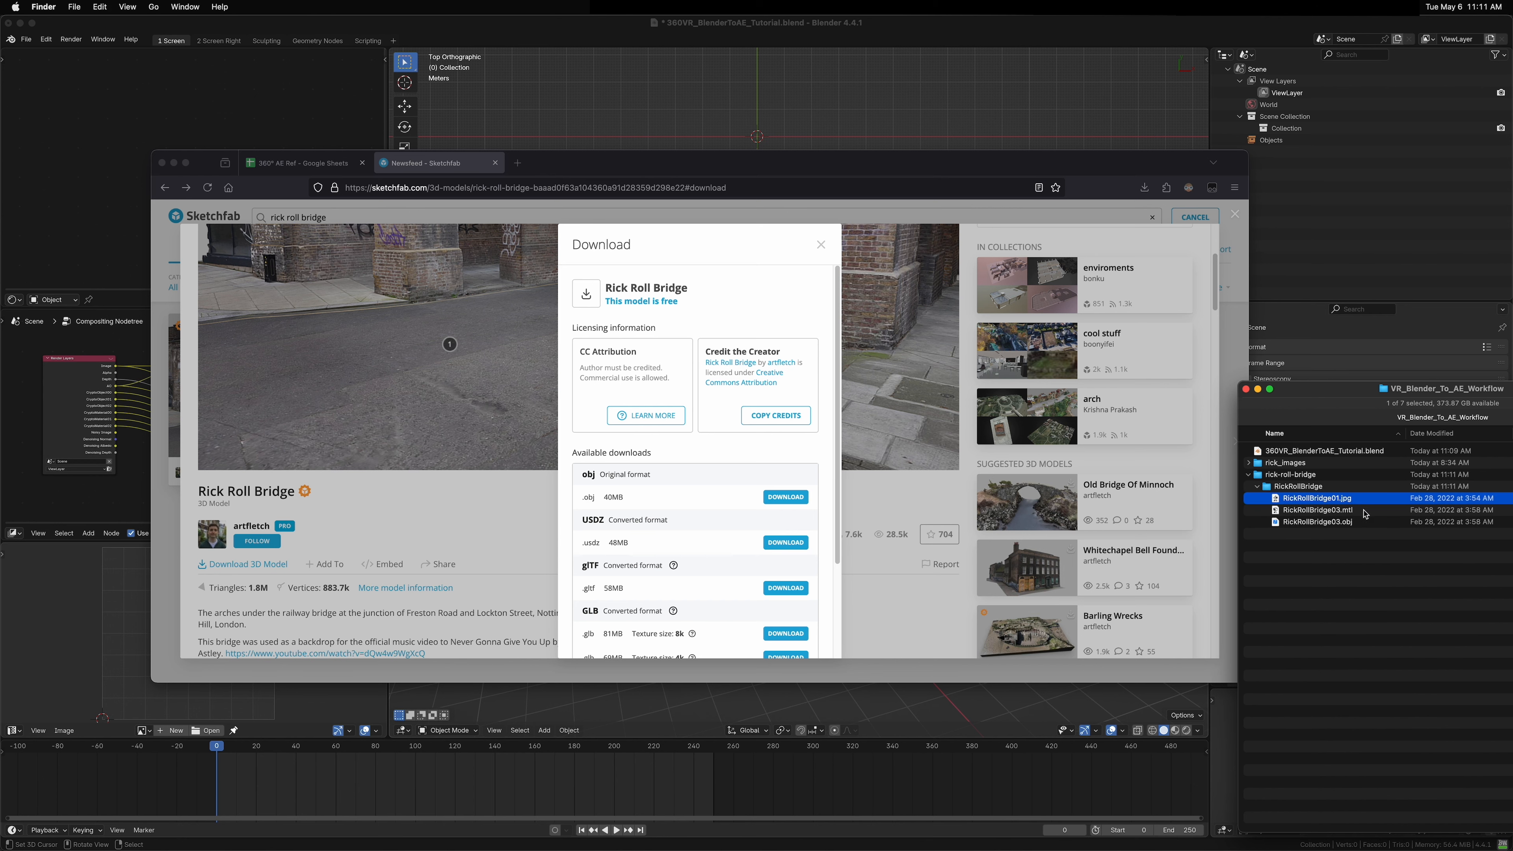
left_click(1362, 522)
left_click(1362, 499)
key("space")
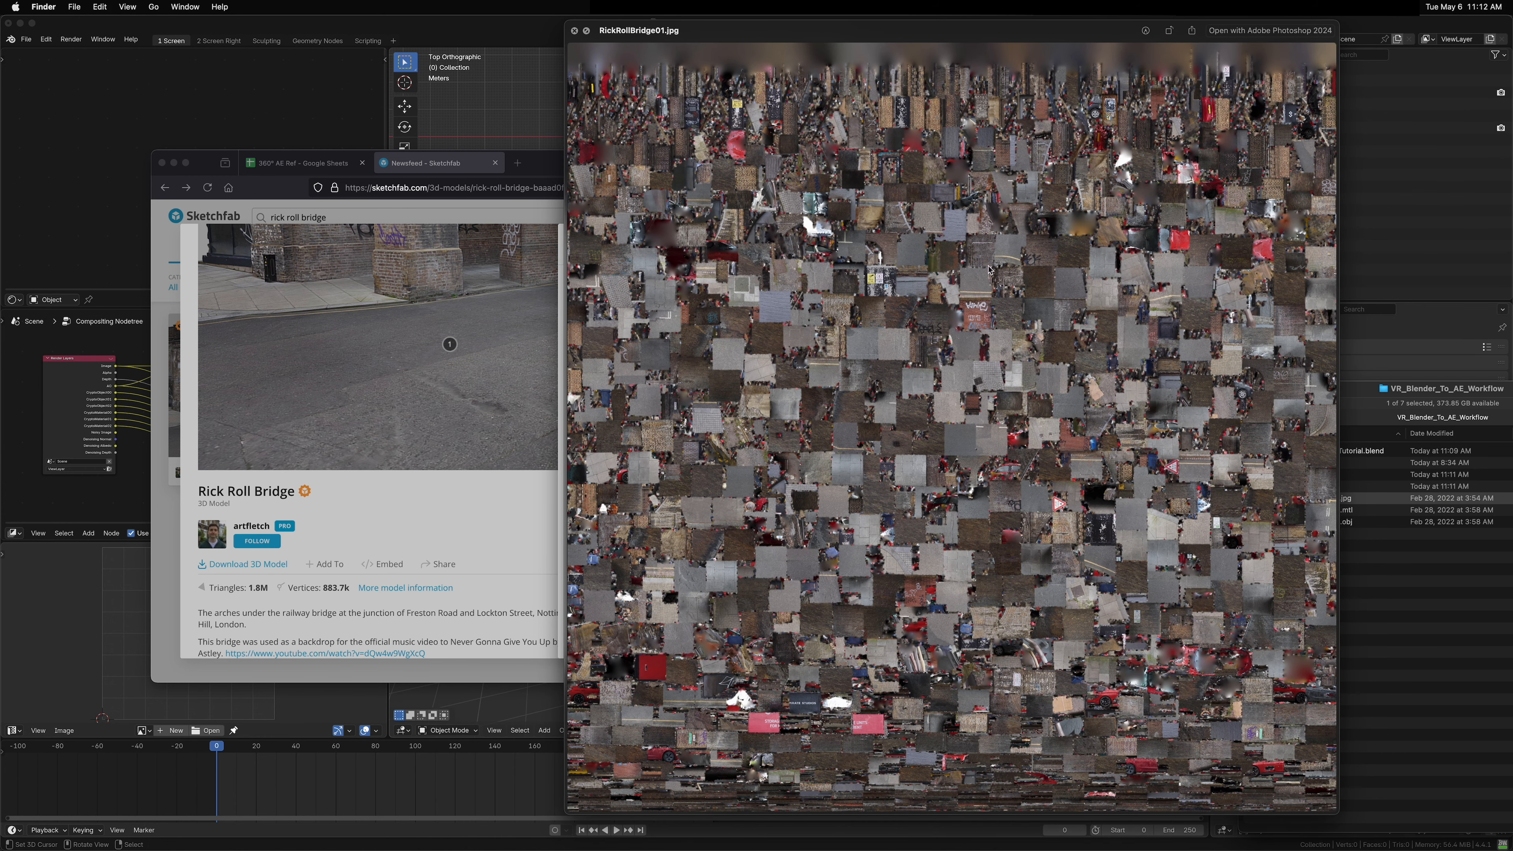
key("space")
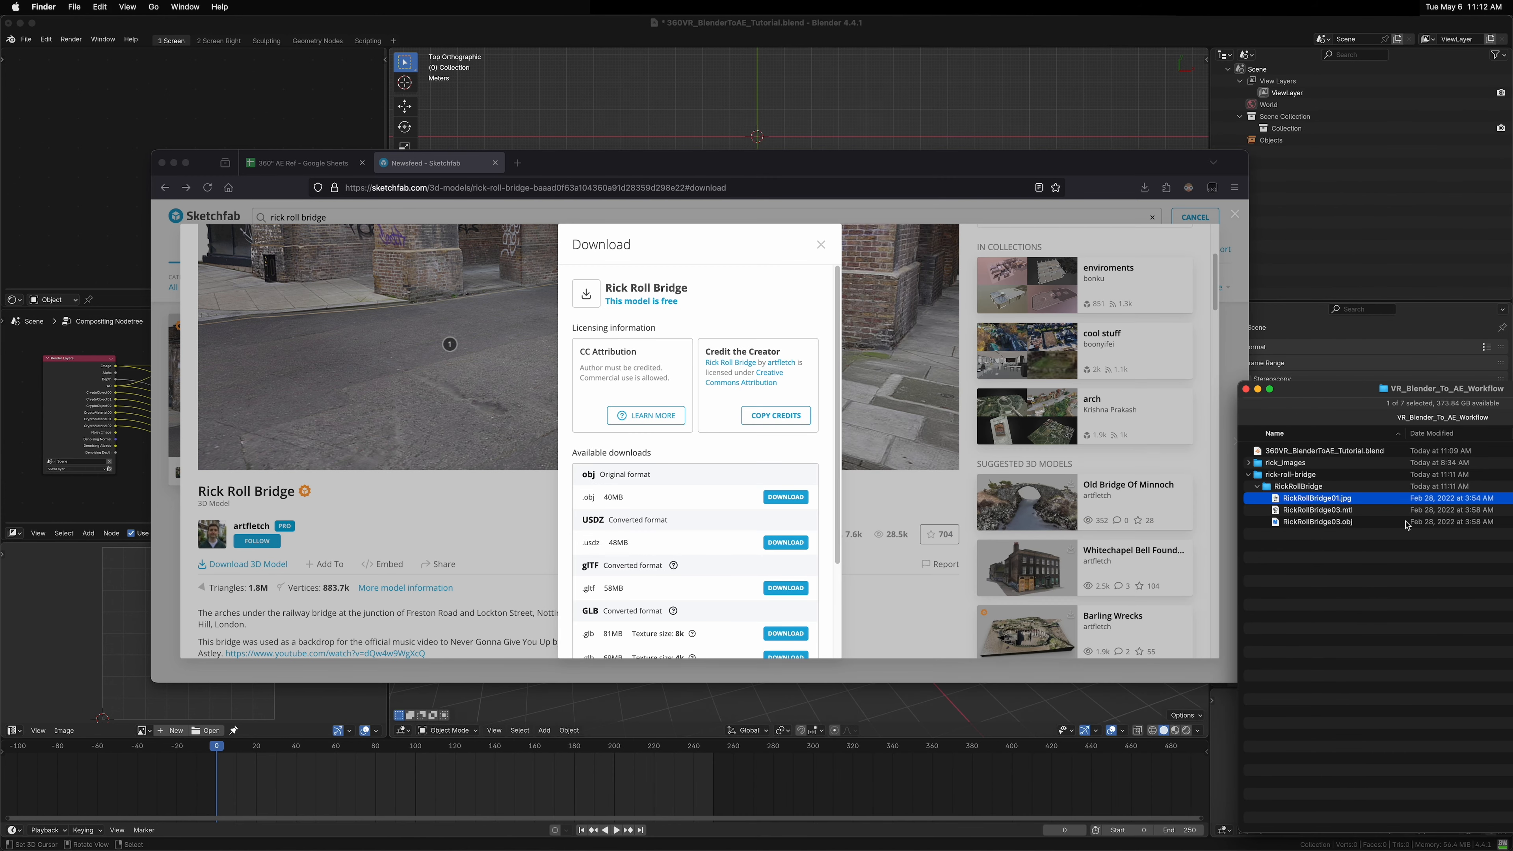
Step: Import RickRollBridge03.obj into the Blender scene with the default Wavefront OBJ import settings
left_click(1344, 523)
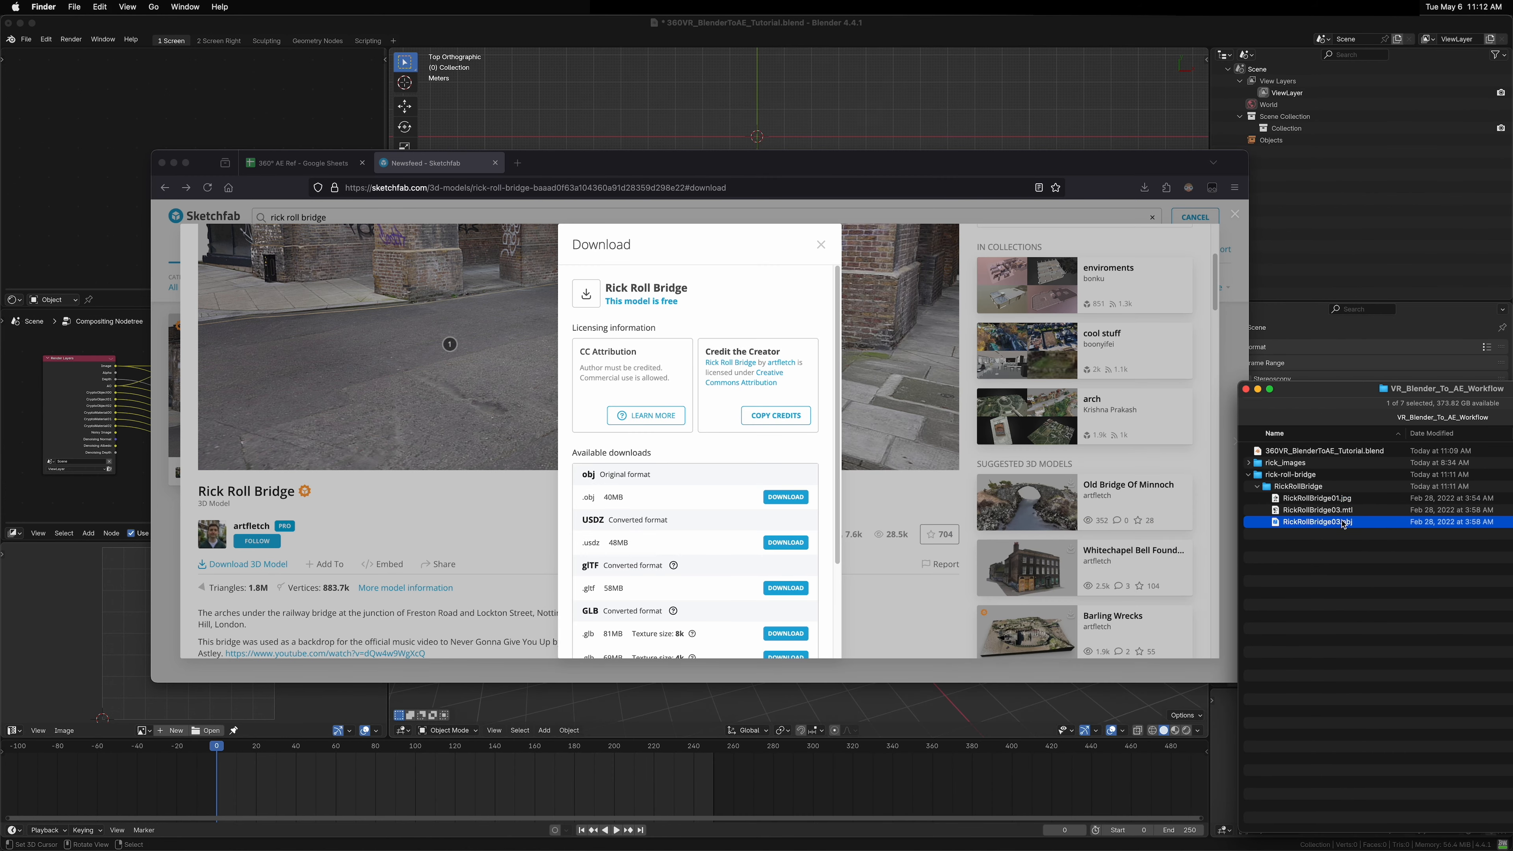
left_click(799, 28)
key("super+Tab")
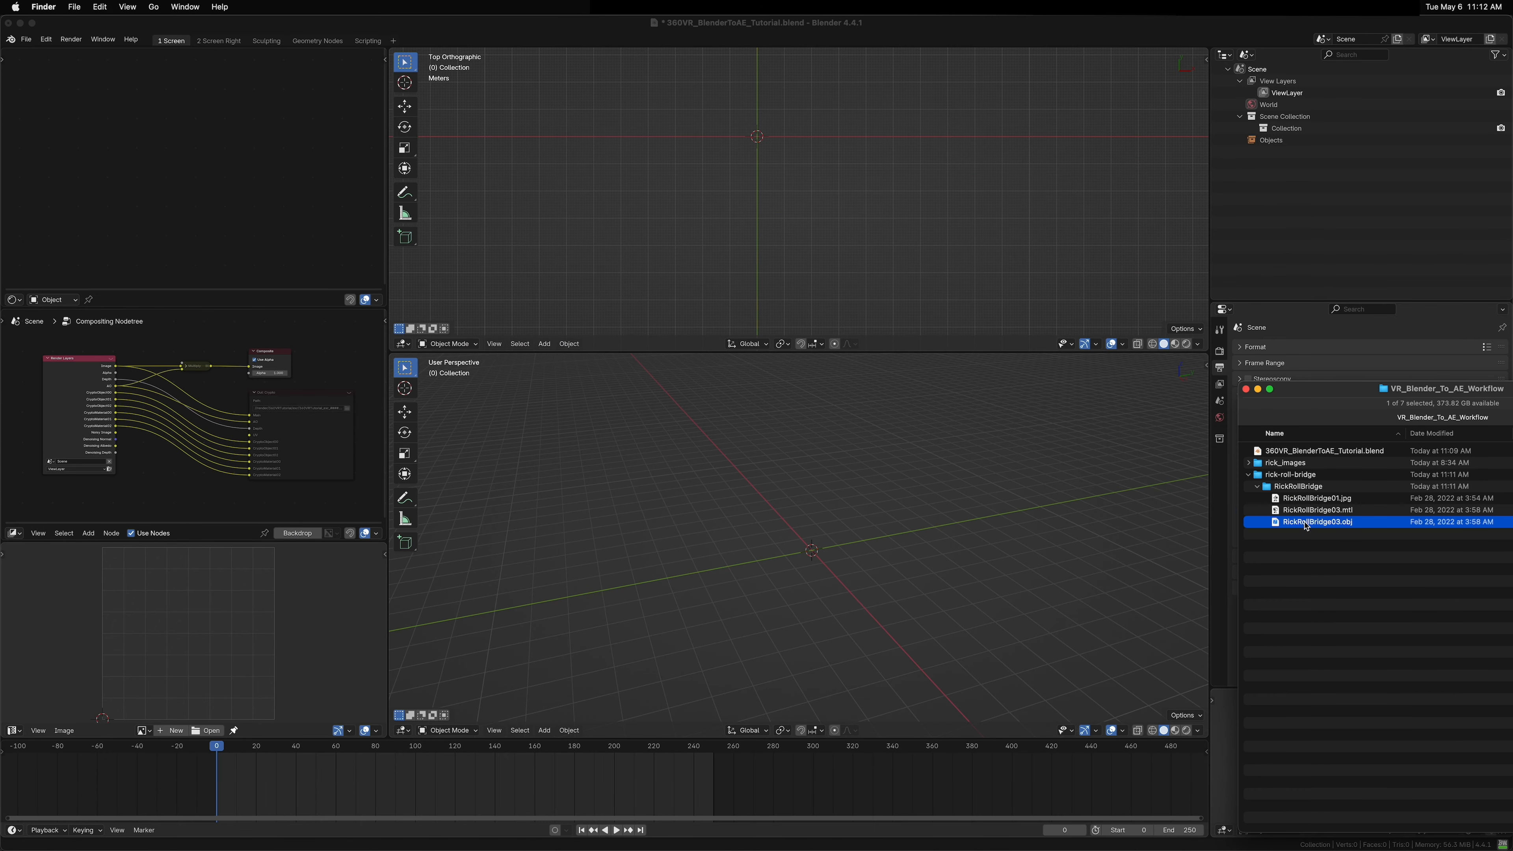
left_click_drag(1306, 527, 753, 472)
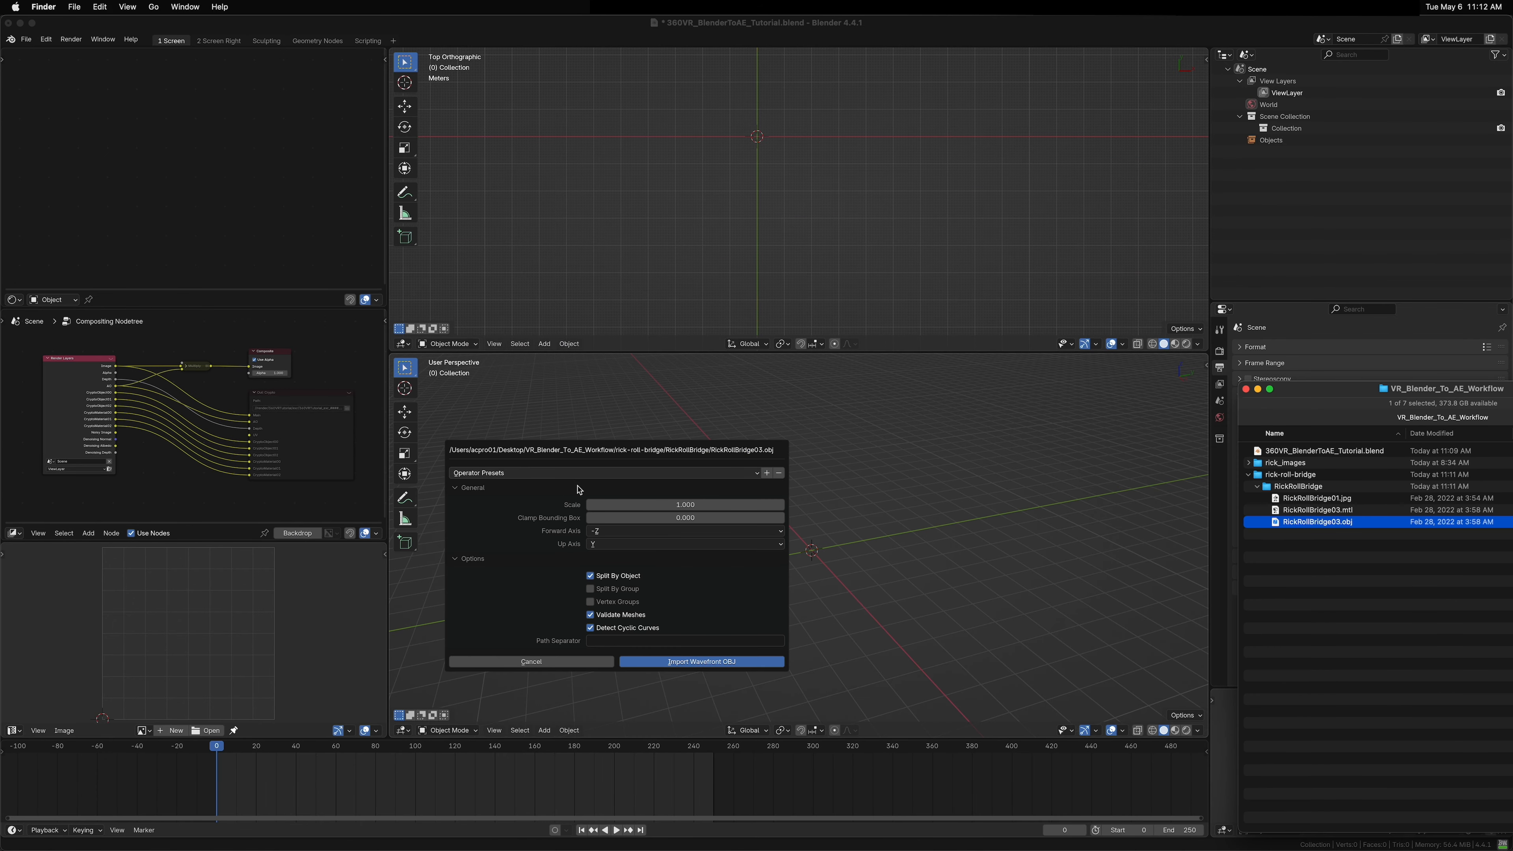
left_click(691, 667)
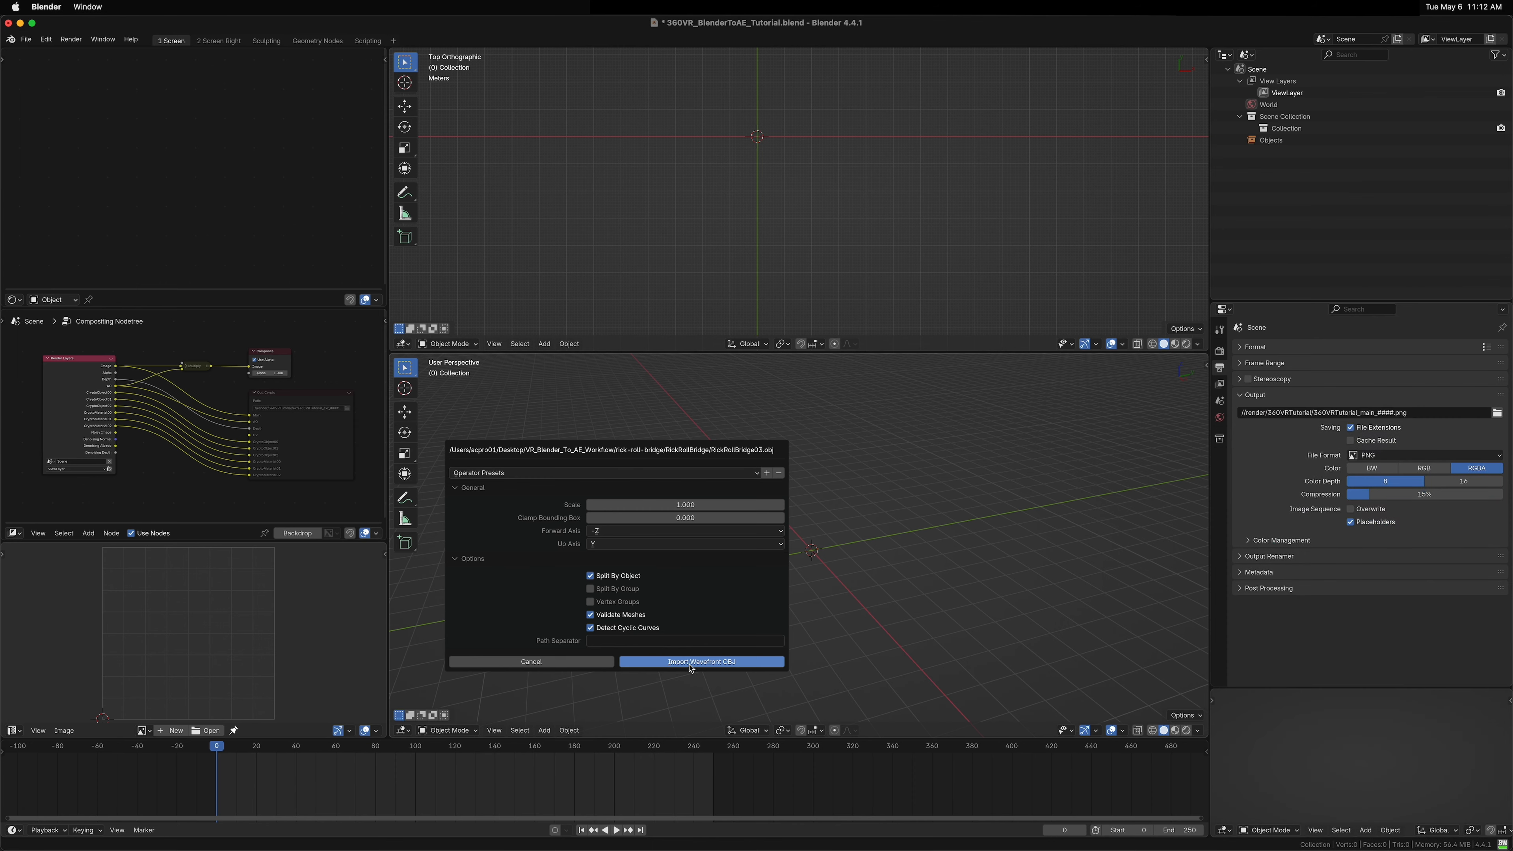
left_click(679, 663)
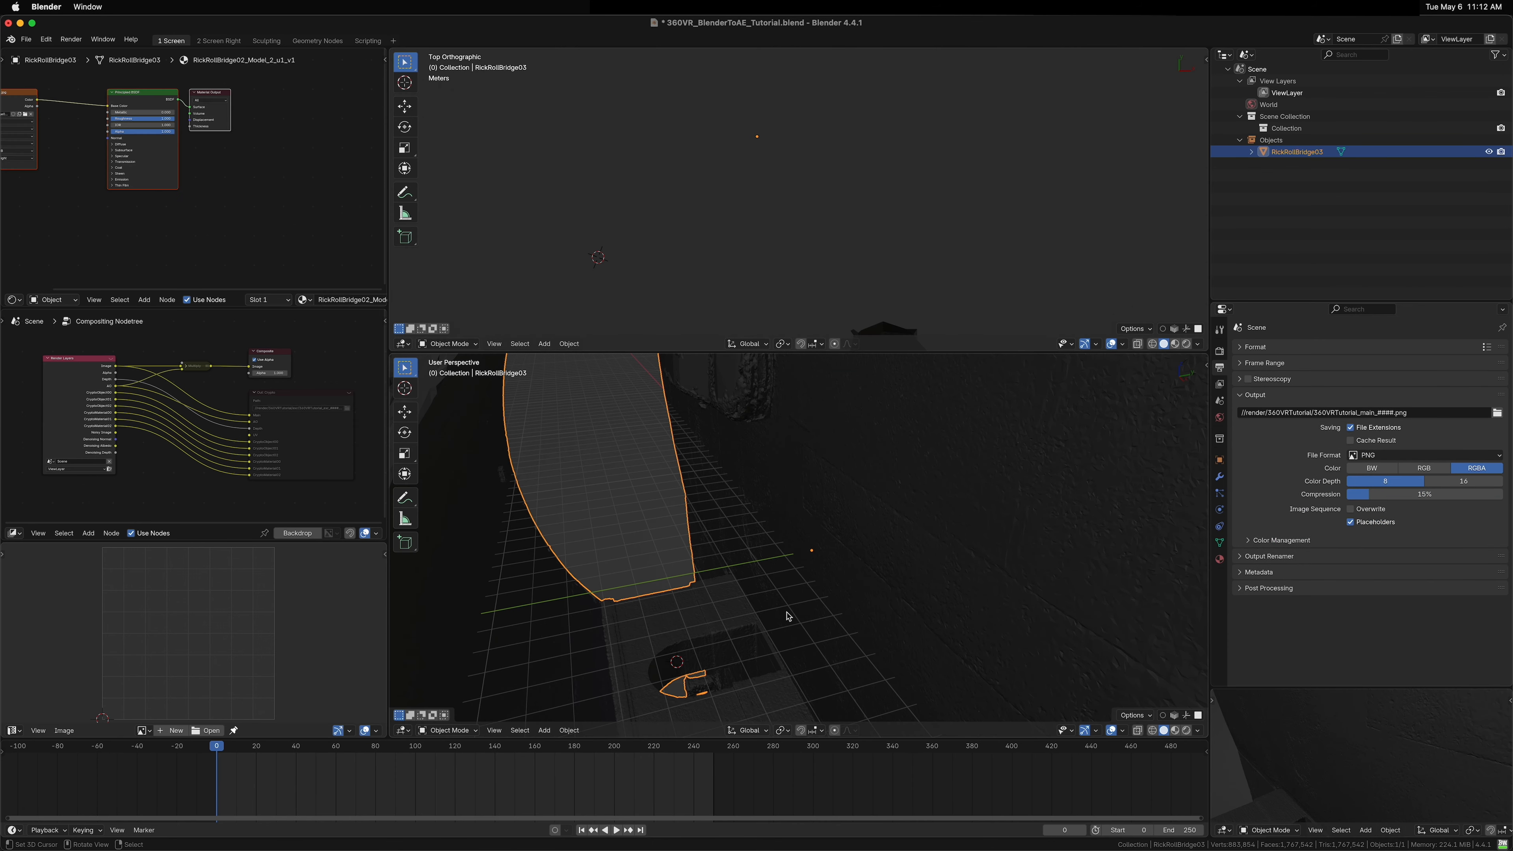
Step: Rotate the imported bridge model -90 degrees around the X axis
scroll(805, 602, "down", 5)
key("alt+a")
left_click_drag(842, 621, 826, 567)
left_click(826, 567)
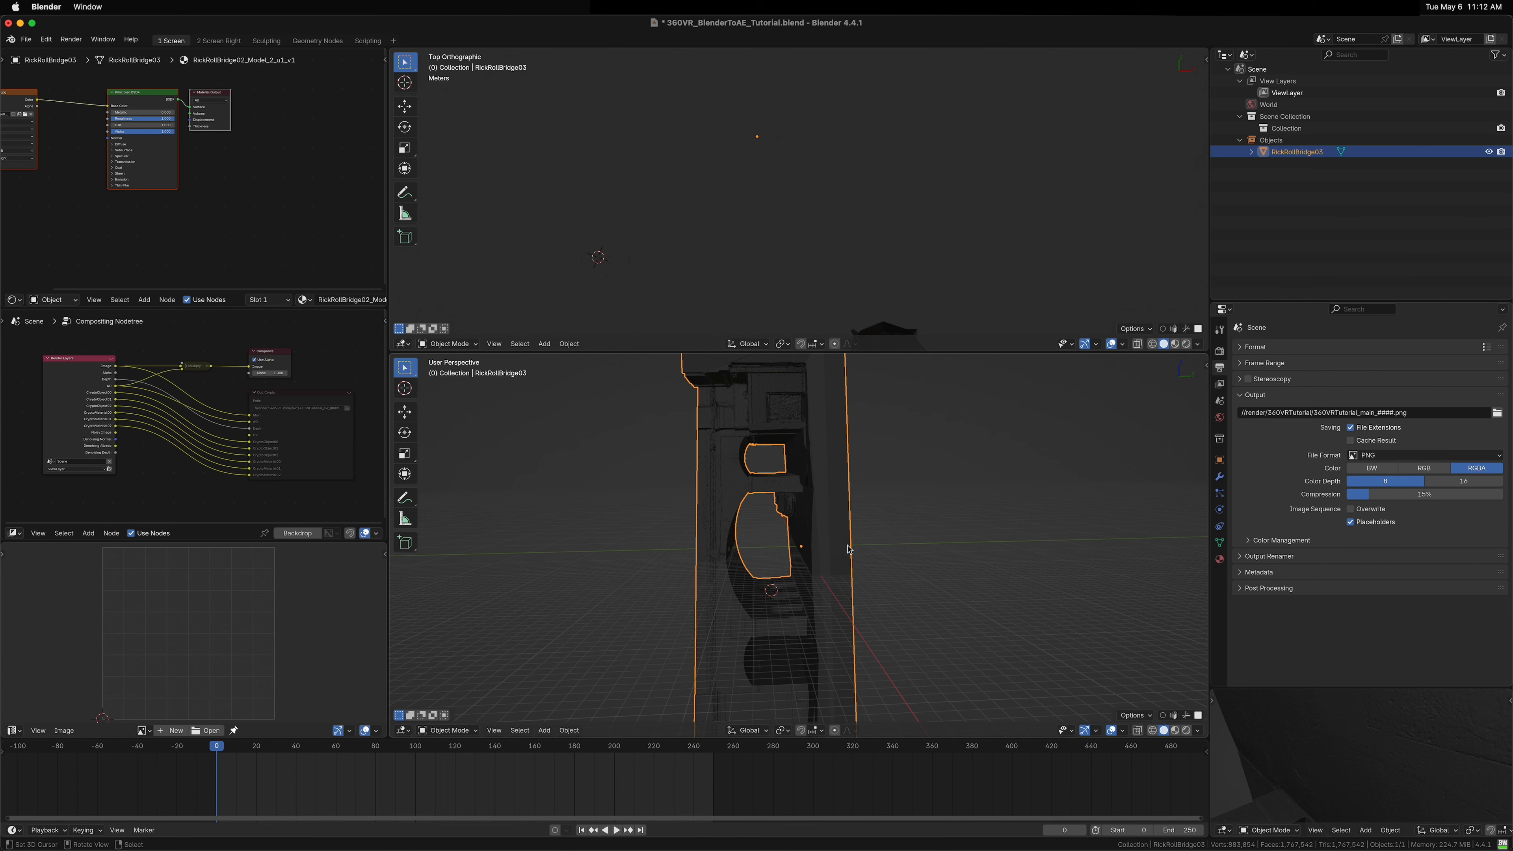
type("rx")
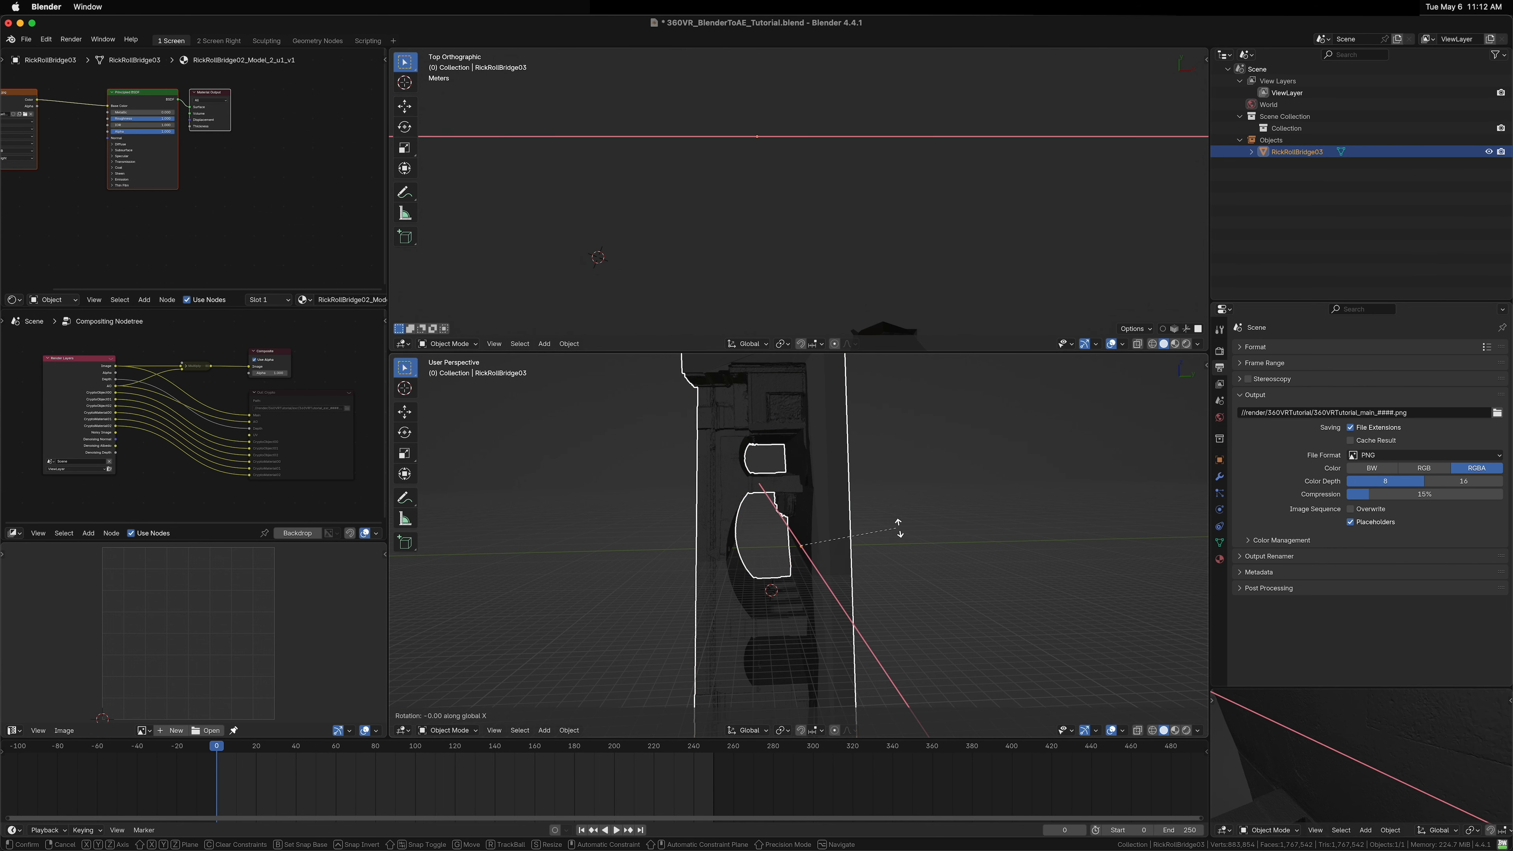
type("90-")
key("Return")
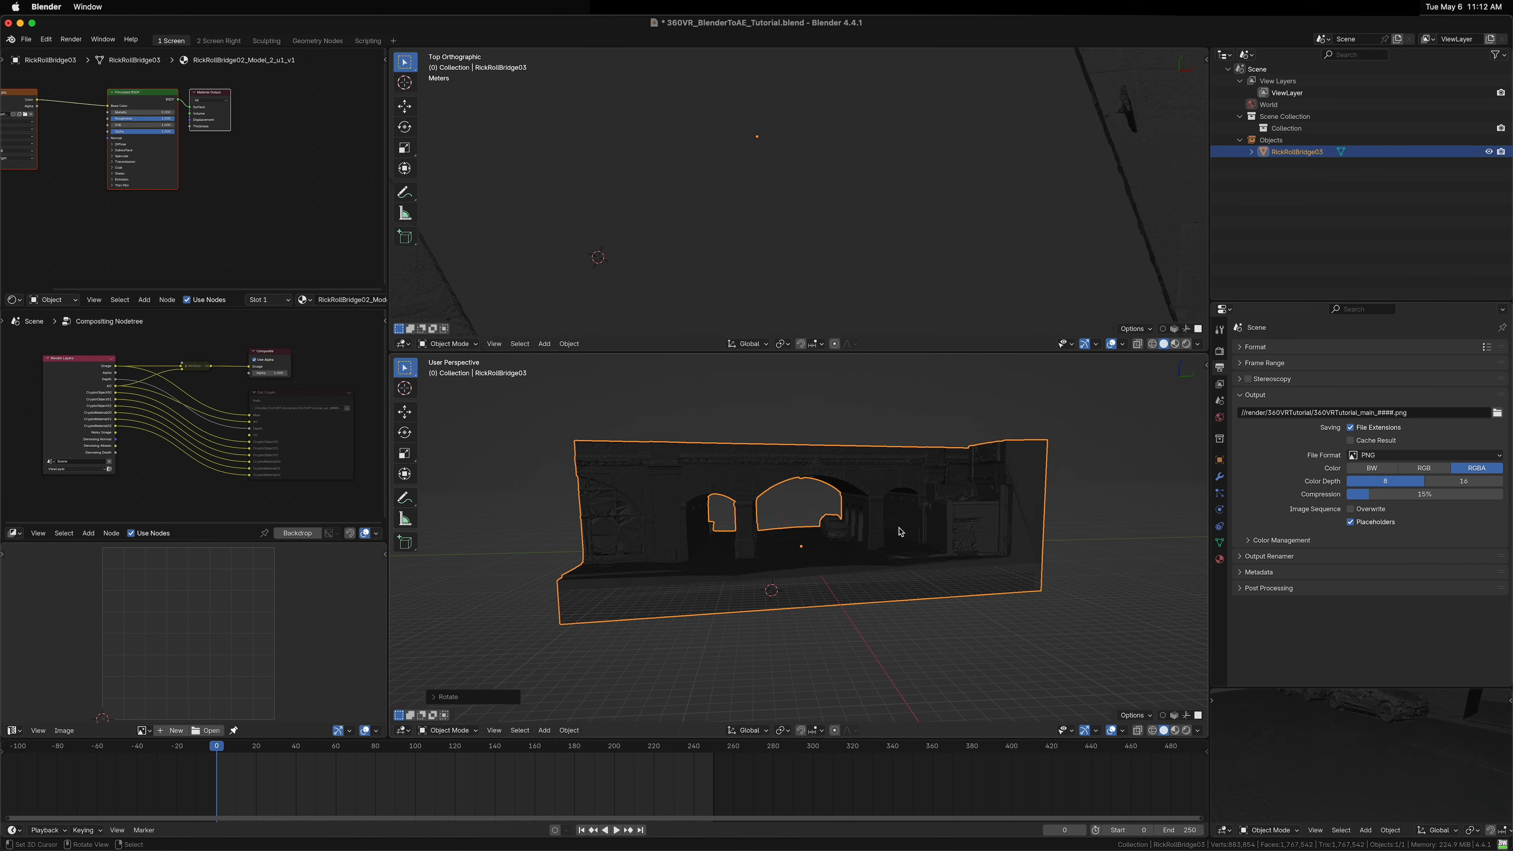
Step: Delete the Principled BSDF node from the bridge material in the shader editor
key("alt+a")
left_click_drag(771, 568, 796, 575)
right_click(798, 507)
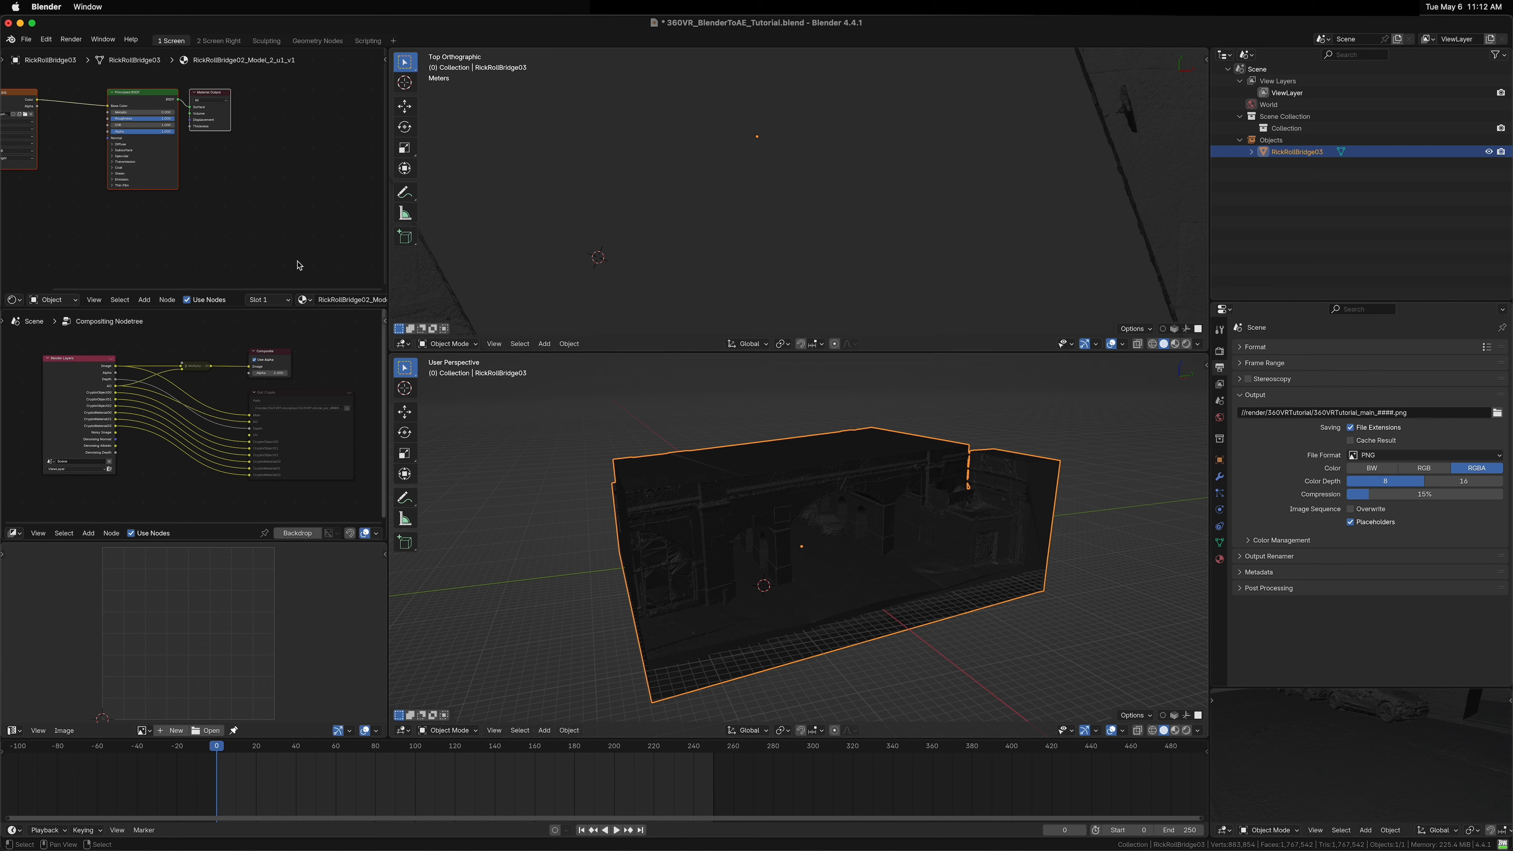
key("Home")
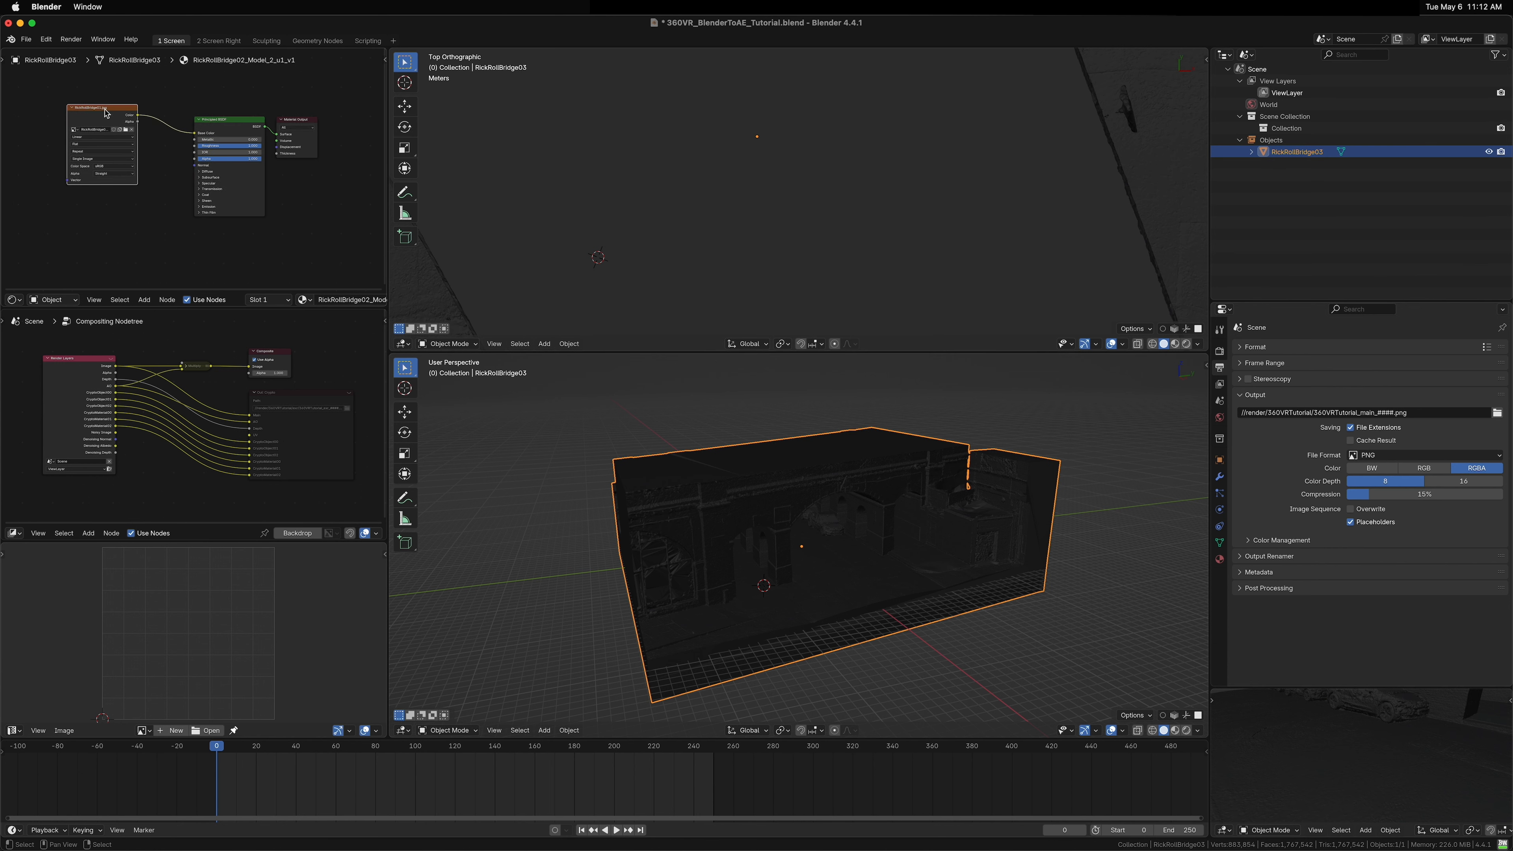
left_click_drag(239, 120, 228, 131)
left_click_drag(138, 115, 207, 164)
key("x")
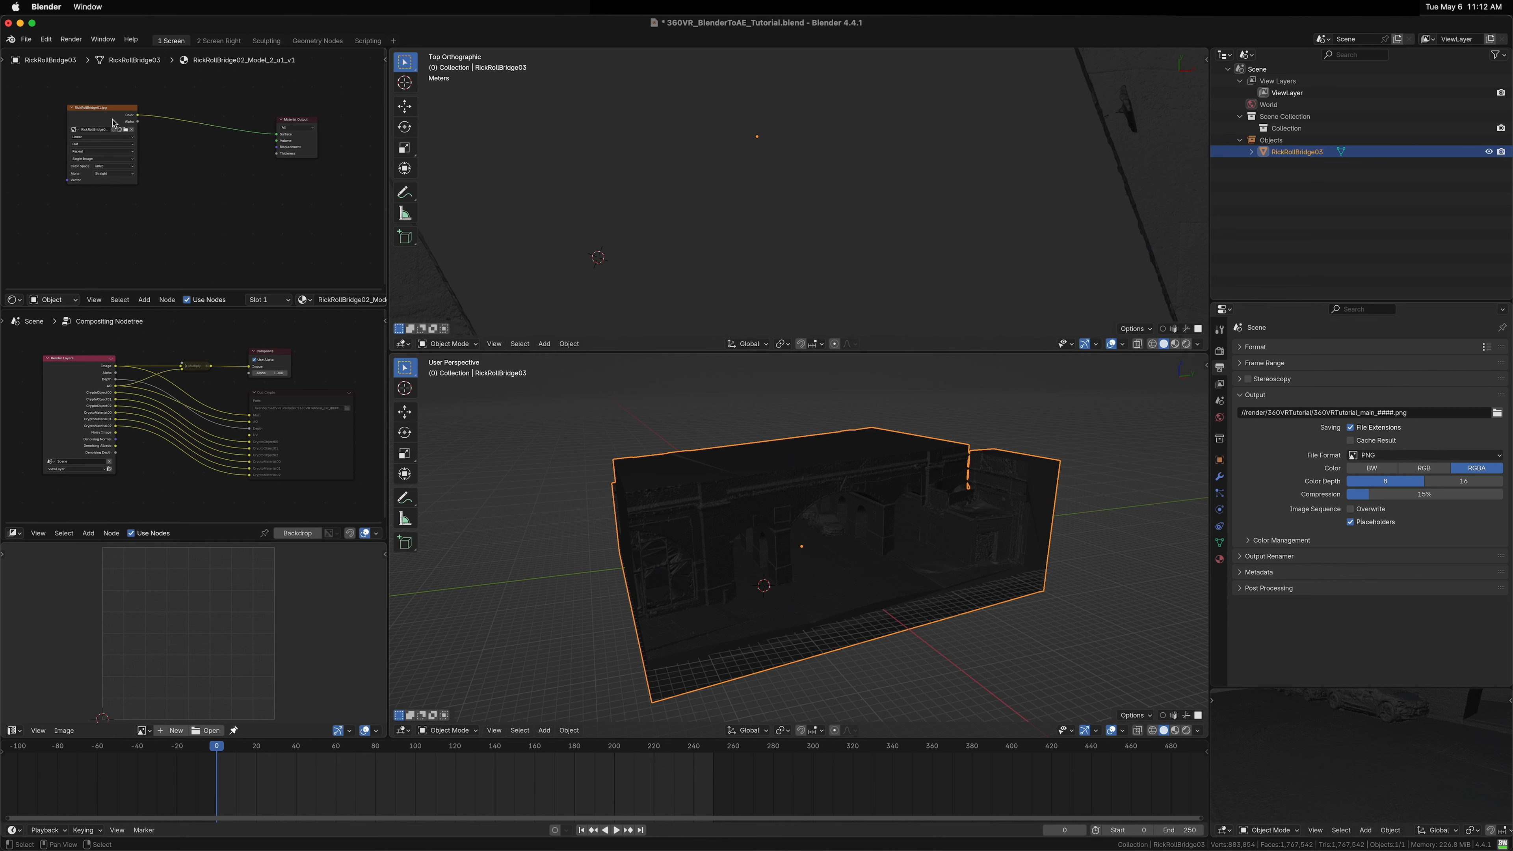
Step: Reposition the image texture node and switch the main viewport to Material Preview shading to show the bridge texture
left_click_drag(115, 122, 186, 121)
key("z")
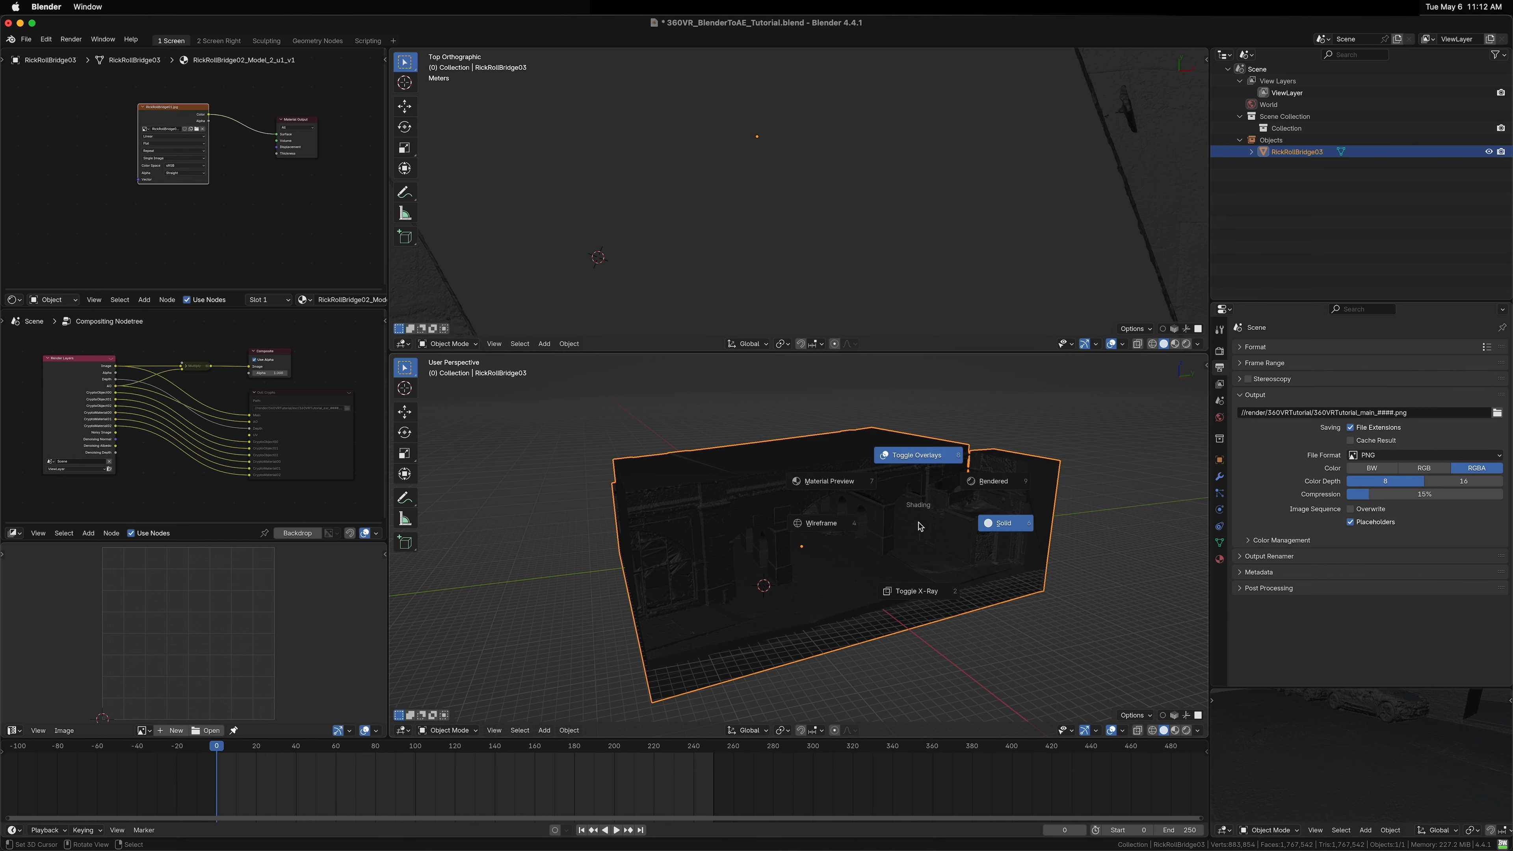
left_click(844, 486)
Step: Deselect all objects in the scene
key("z")
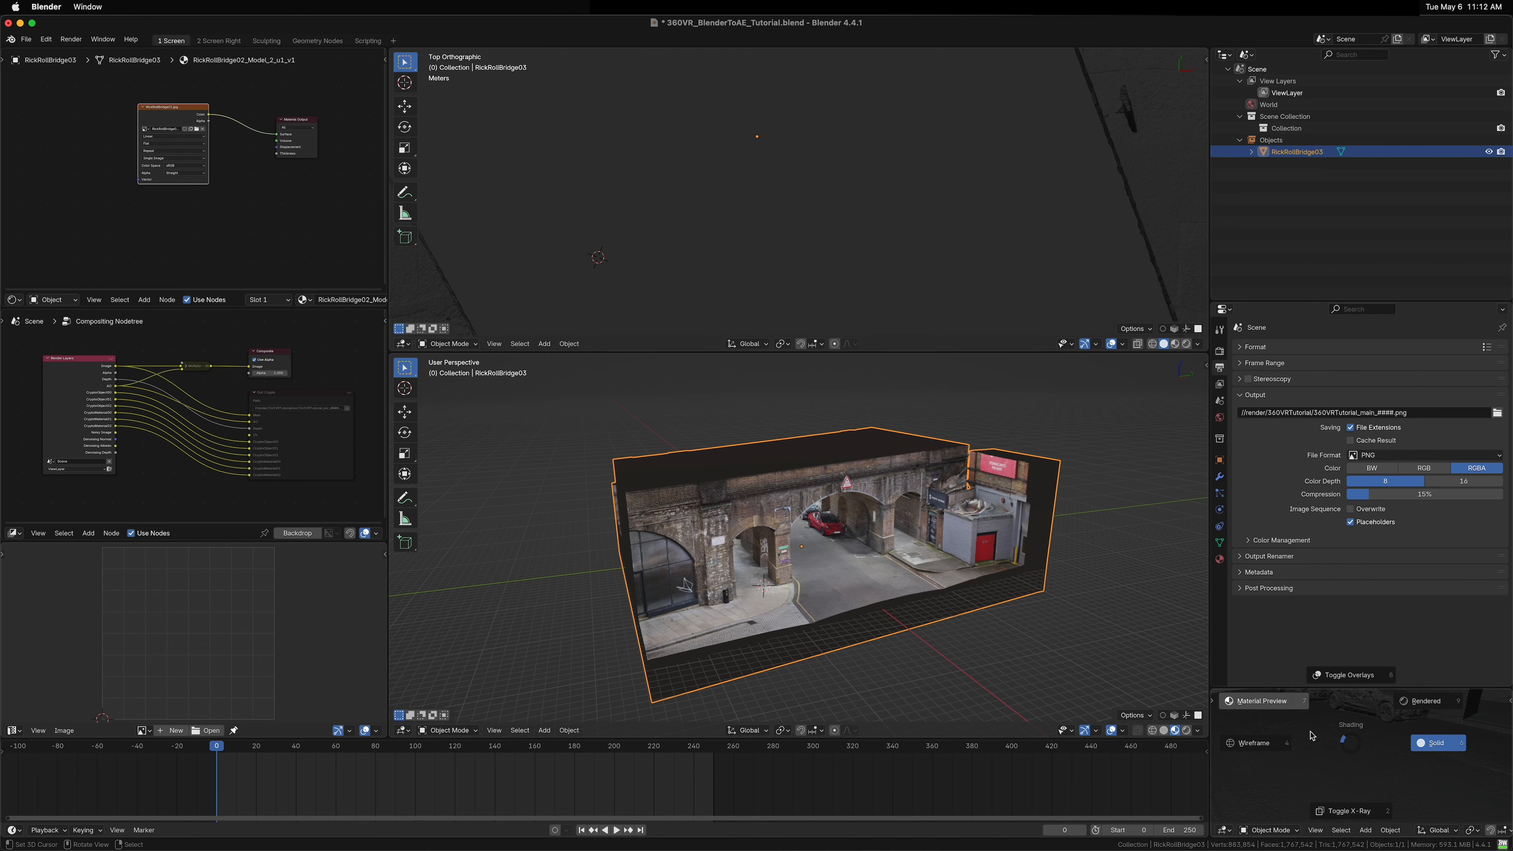
left_click(1308, 735)
mouse_move(1310, 736)
left_mouse_down()
mouse_move(1341, 753)
mouse_move(1327, 742)
left_mouse_up()
scroll(1325, 745, "down", 5)
key("alt+a")
left_click_drag(930, 555, 817, 613)
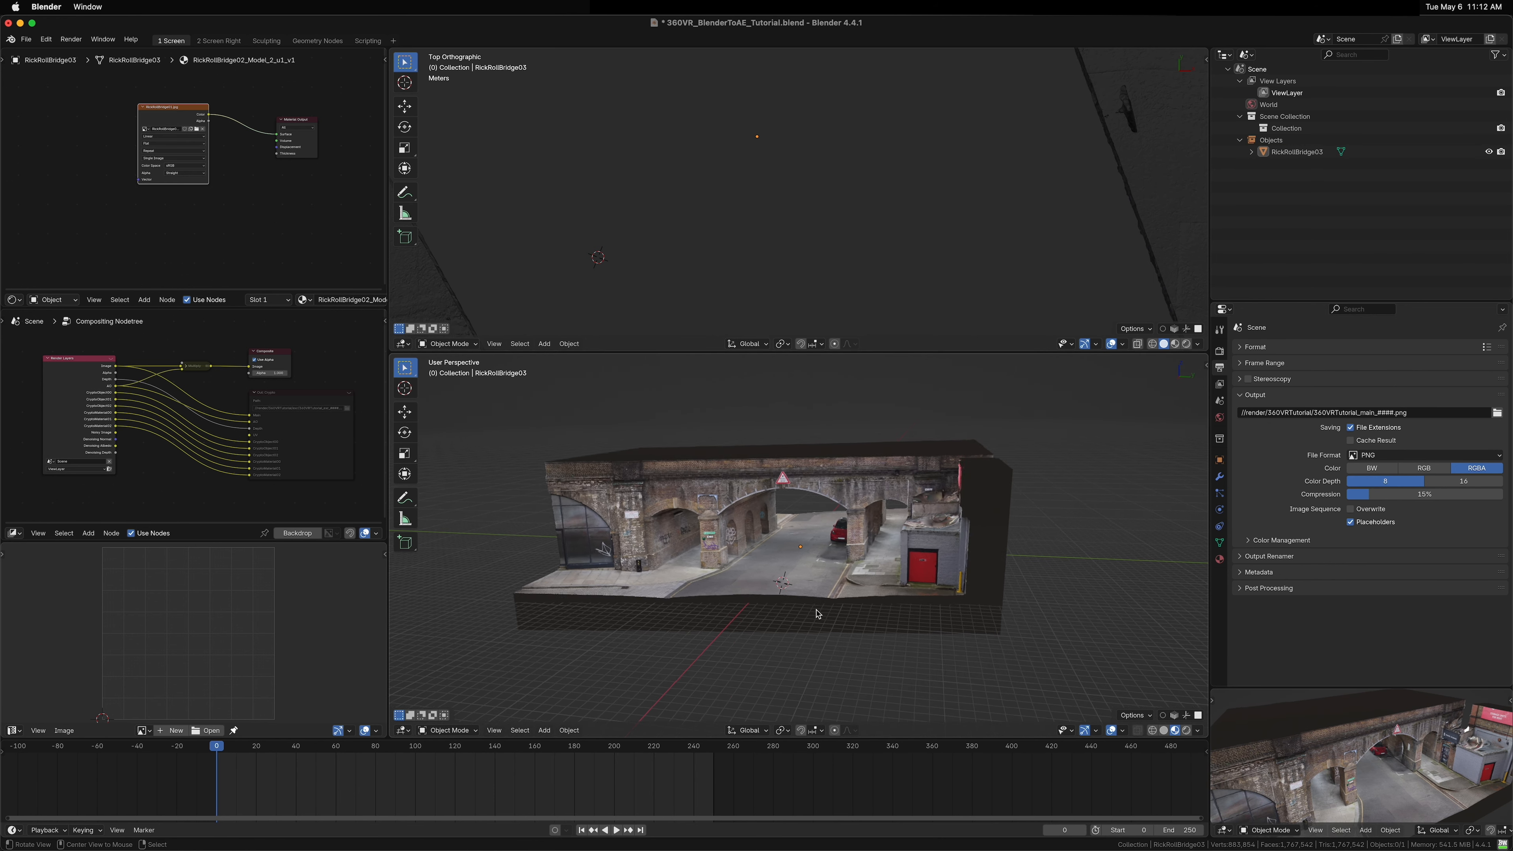
scroll(817, 614, "up", 5)
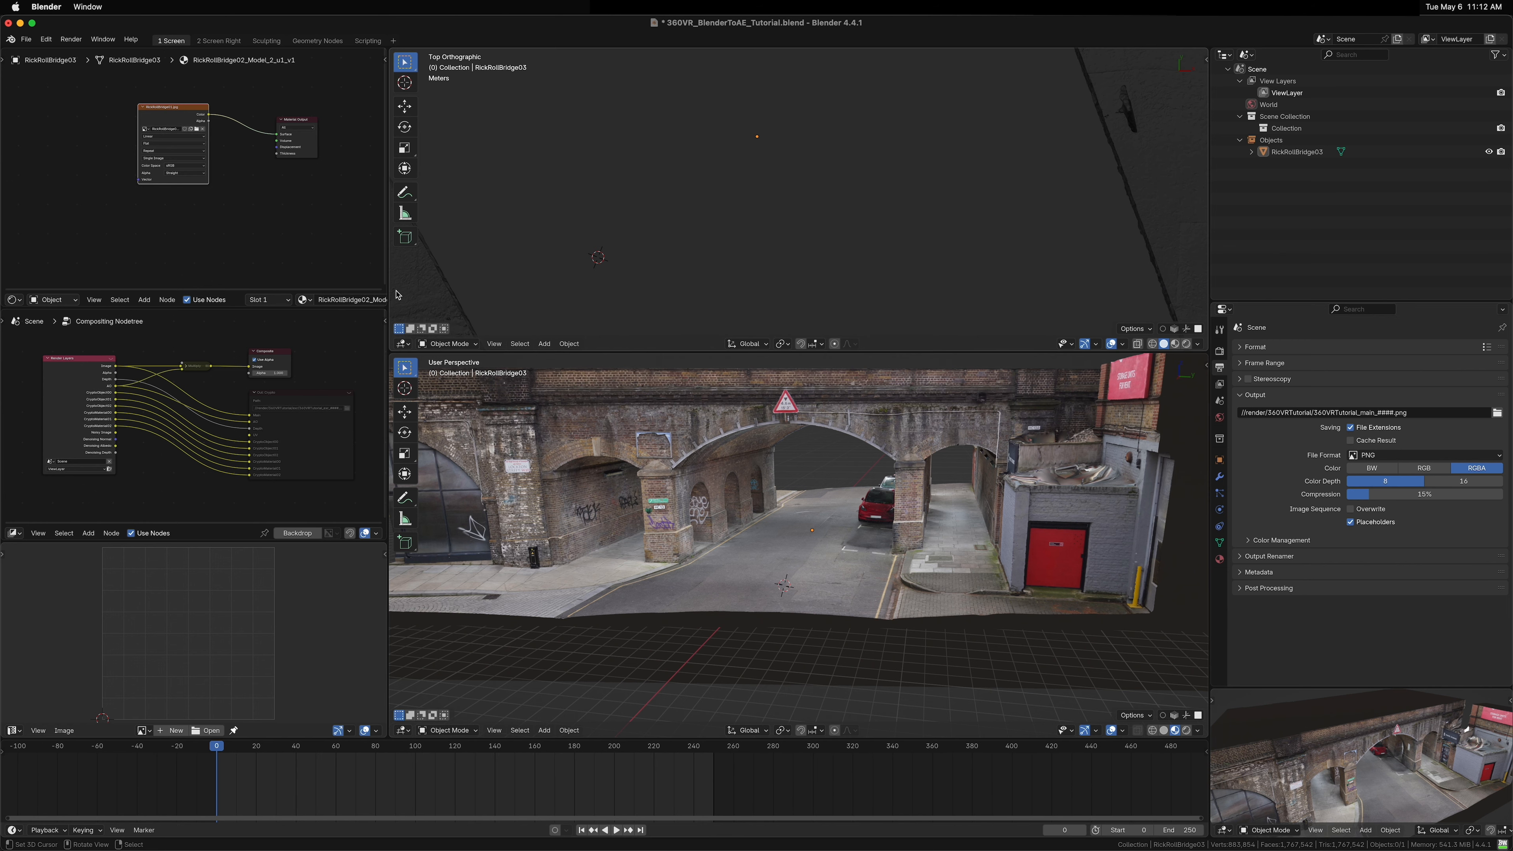
Step: Merge the top orthographic view area into the main 3D viewport
left_click_drag(394, 348, 649, 316)
left_click_drag(827, 381, 975, 567)
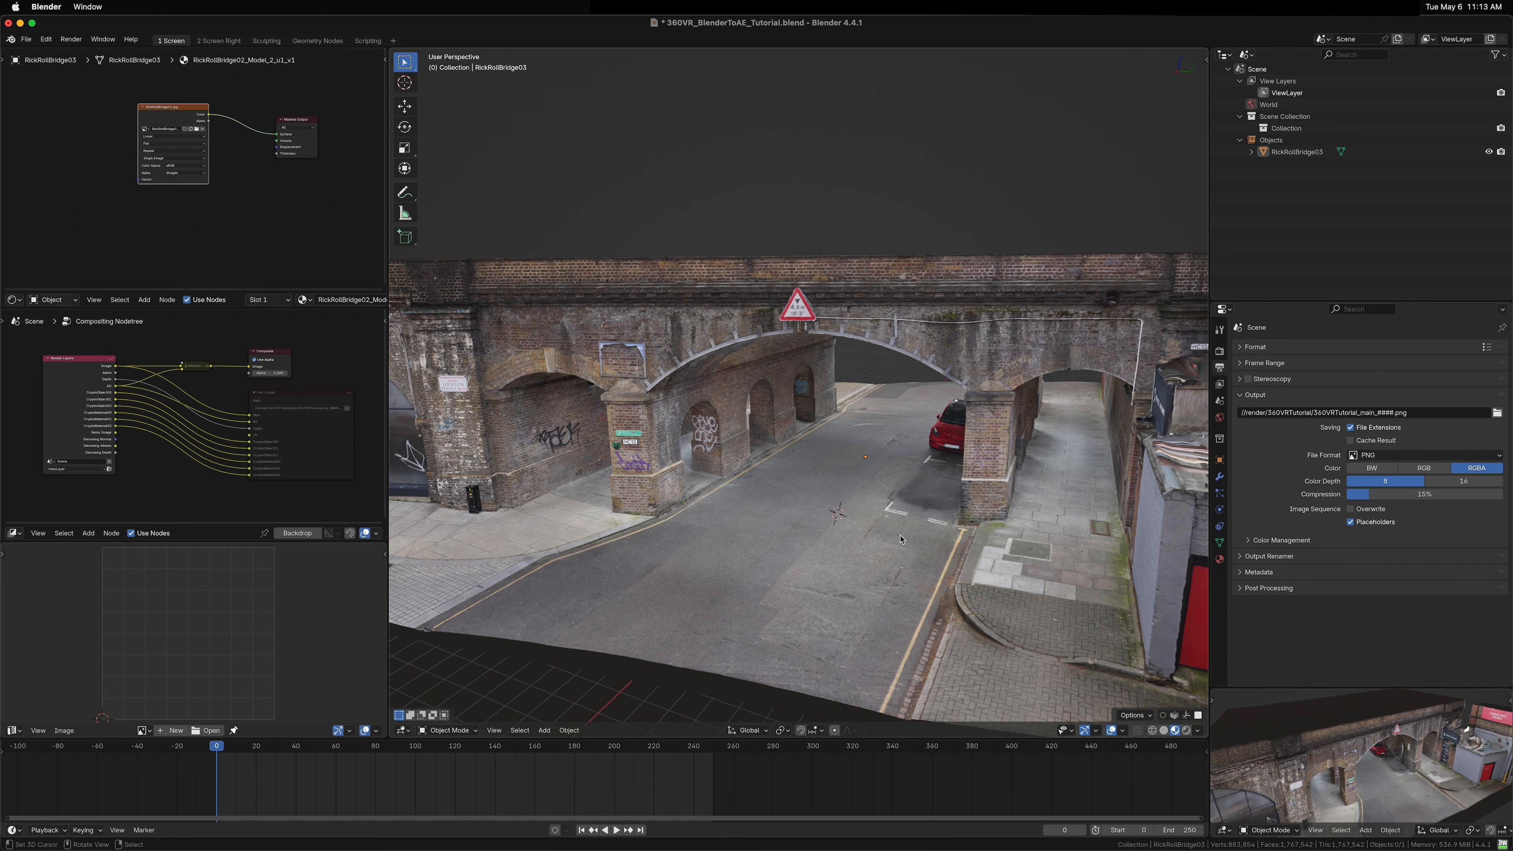
Step: Add a camera to the scene
key("shift+a")
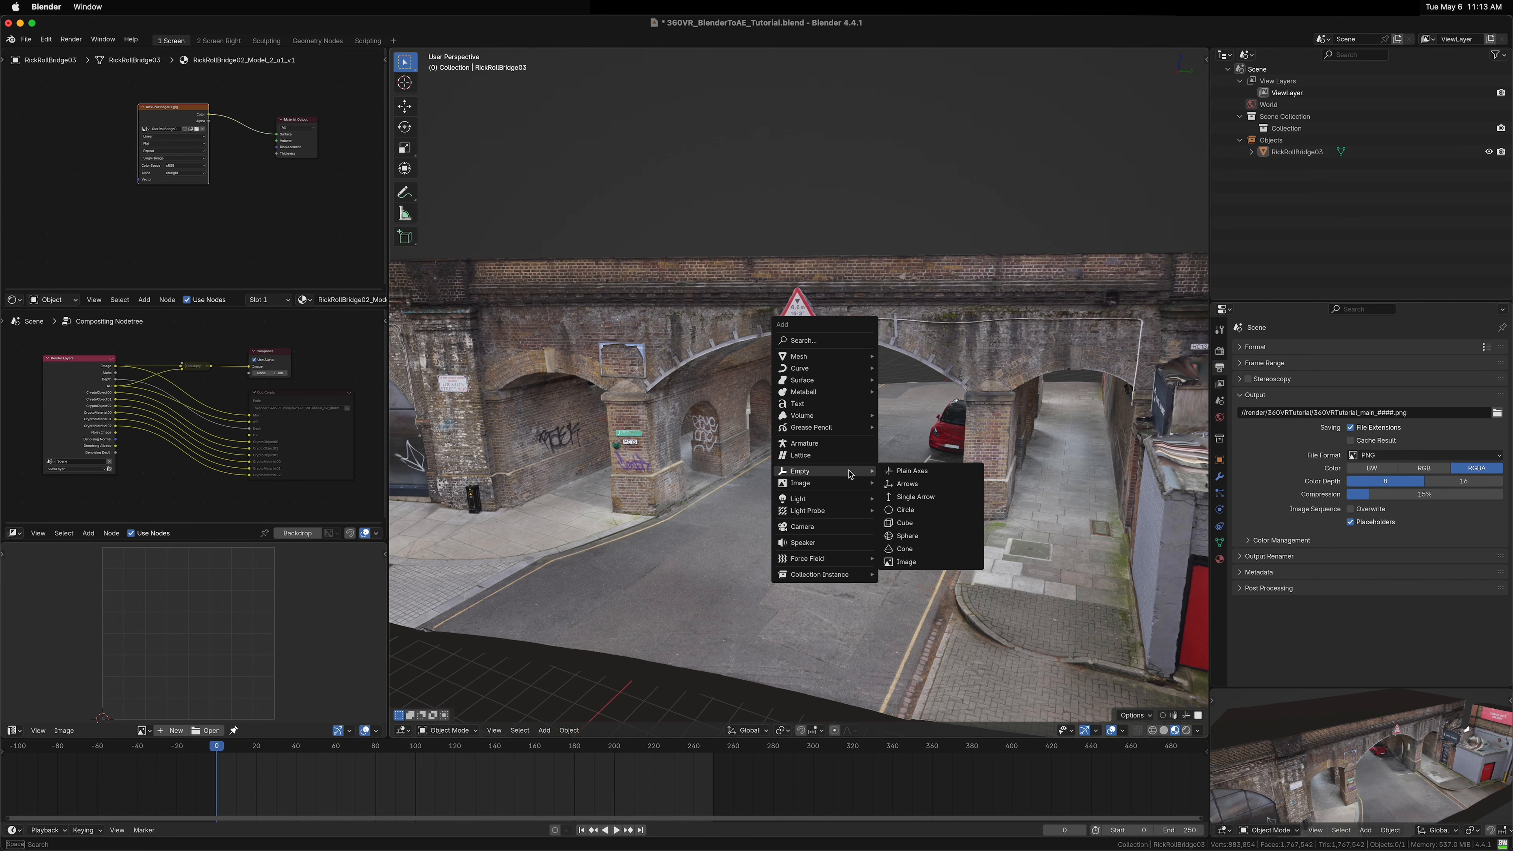
left_click(804, 527)
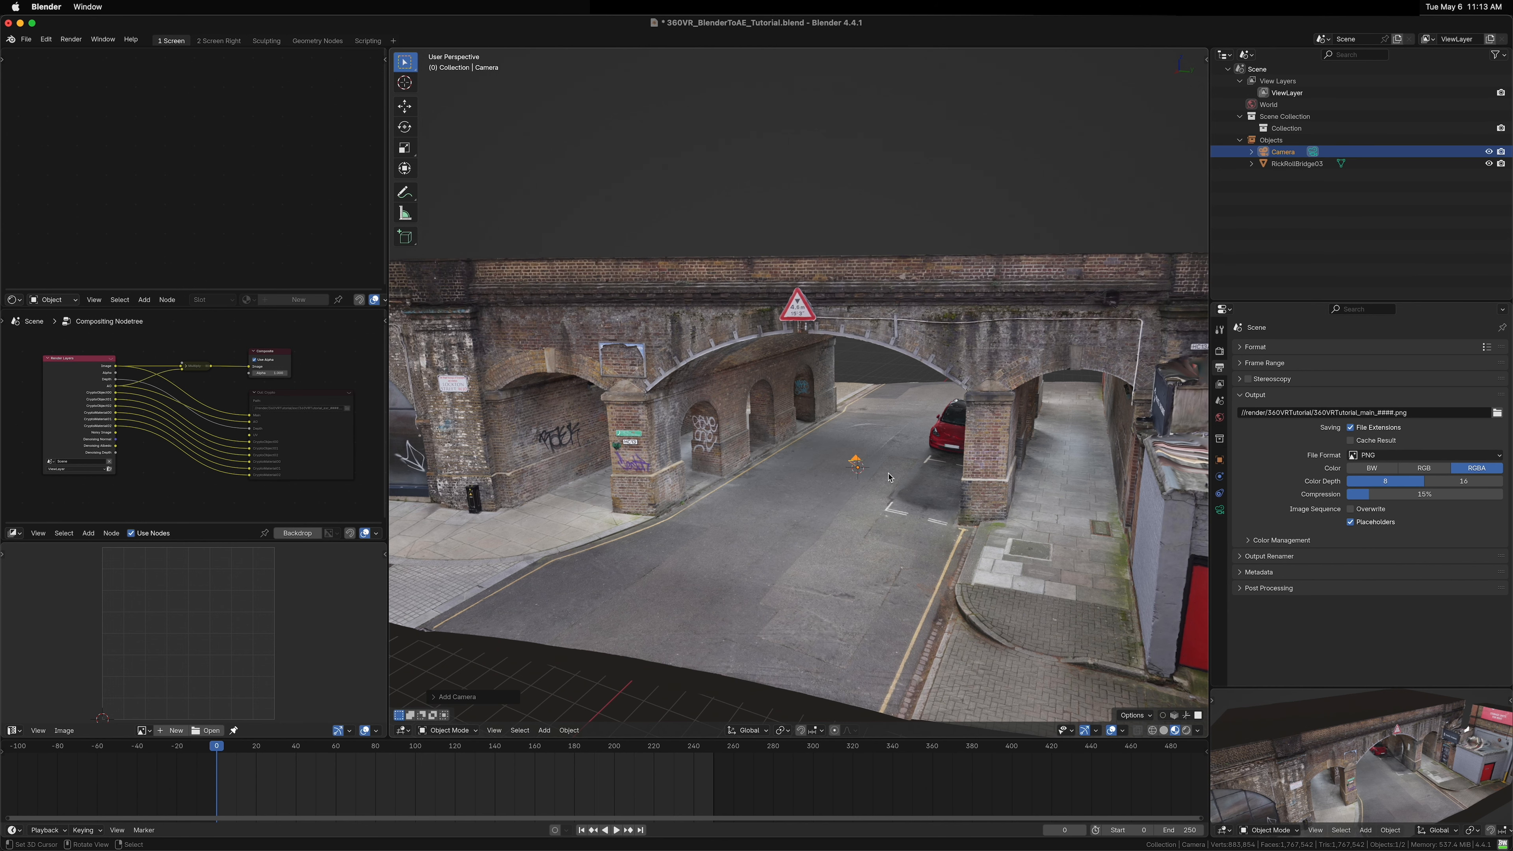
Step: Raise the camera about 1.5 m along the global Z axis
left_click_drag(871, 489, 872, 469)
scroll(871, 468, "up", 3)
key("g")
key("z")
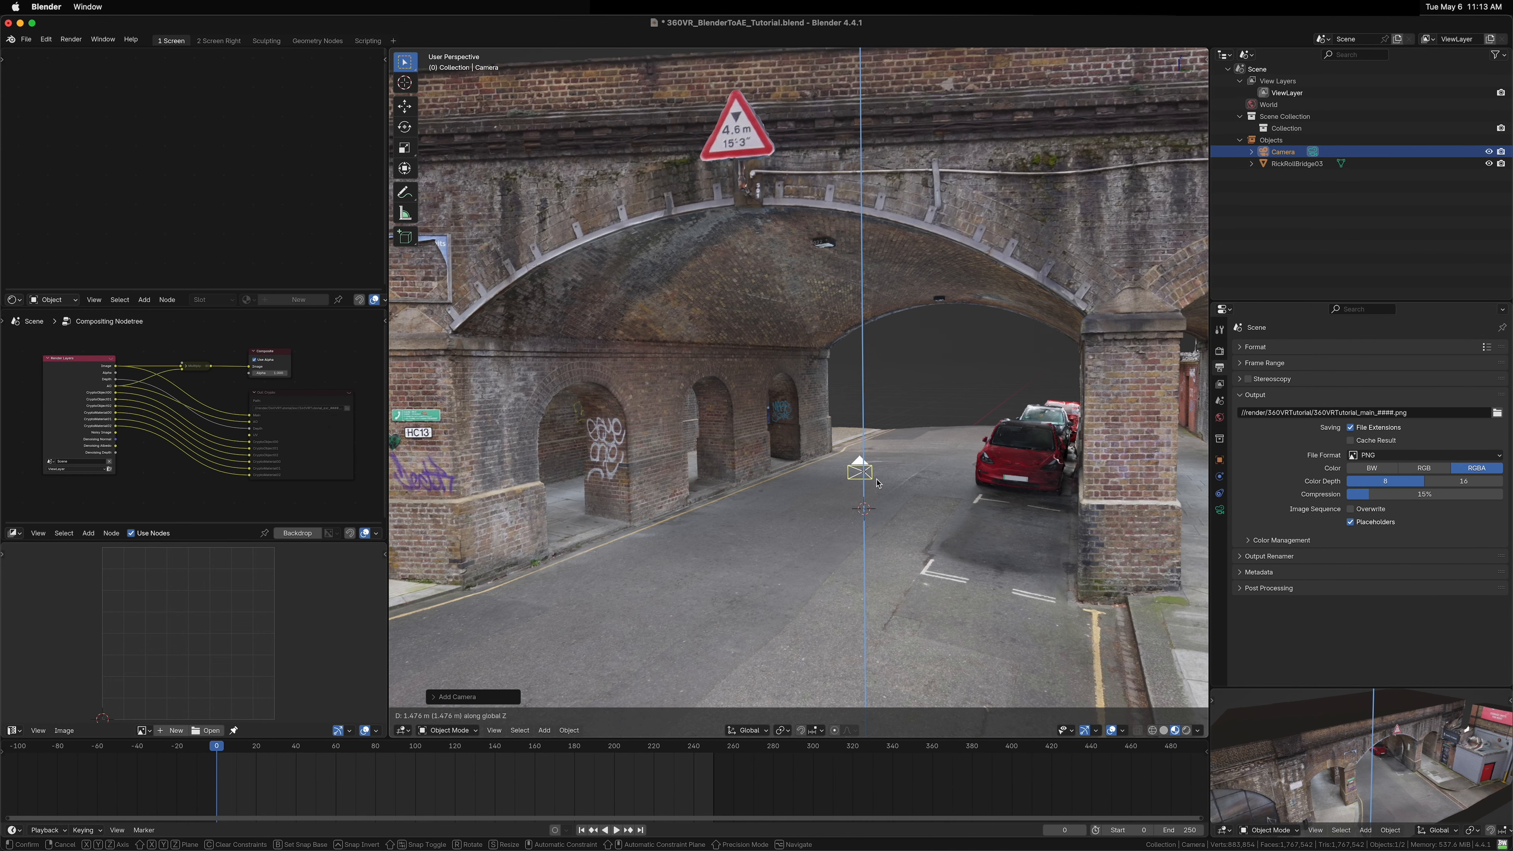
left_click(876, 453)
Step: In top view, move the camera toward the alley's right side and insert a keyframe for it at frame 0
key("KP_7")
scroll(929, 433, "down", 5)
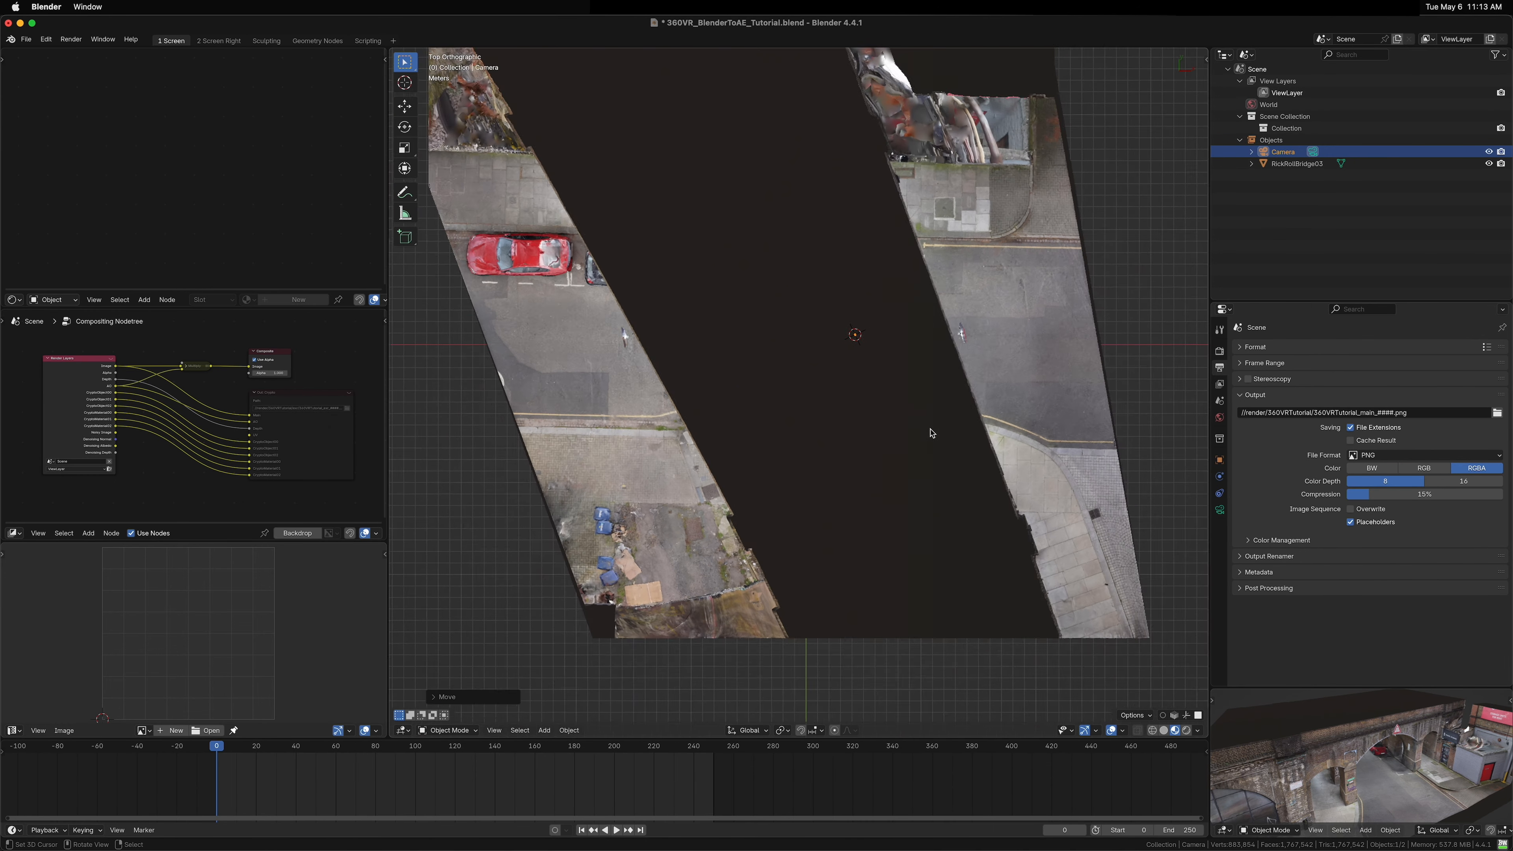
left_click_drag(940, 364, 836, 442)
key("g")
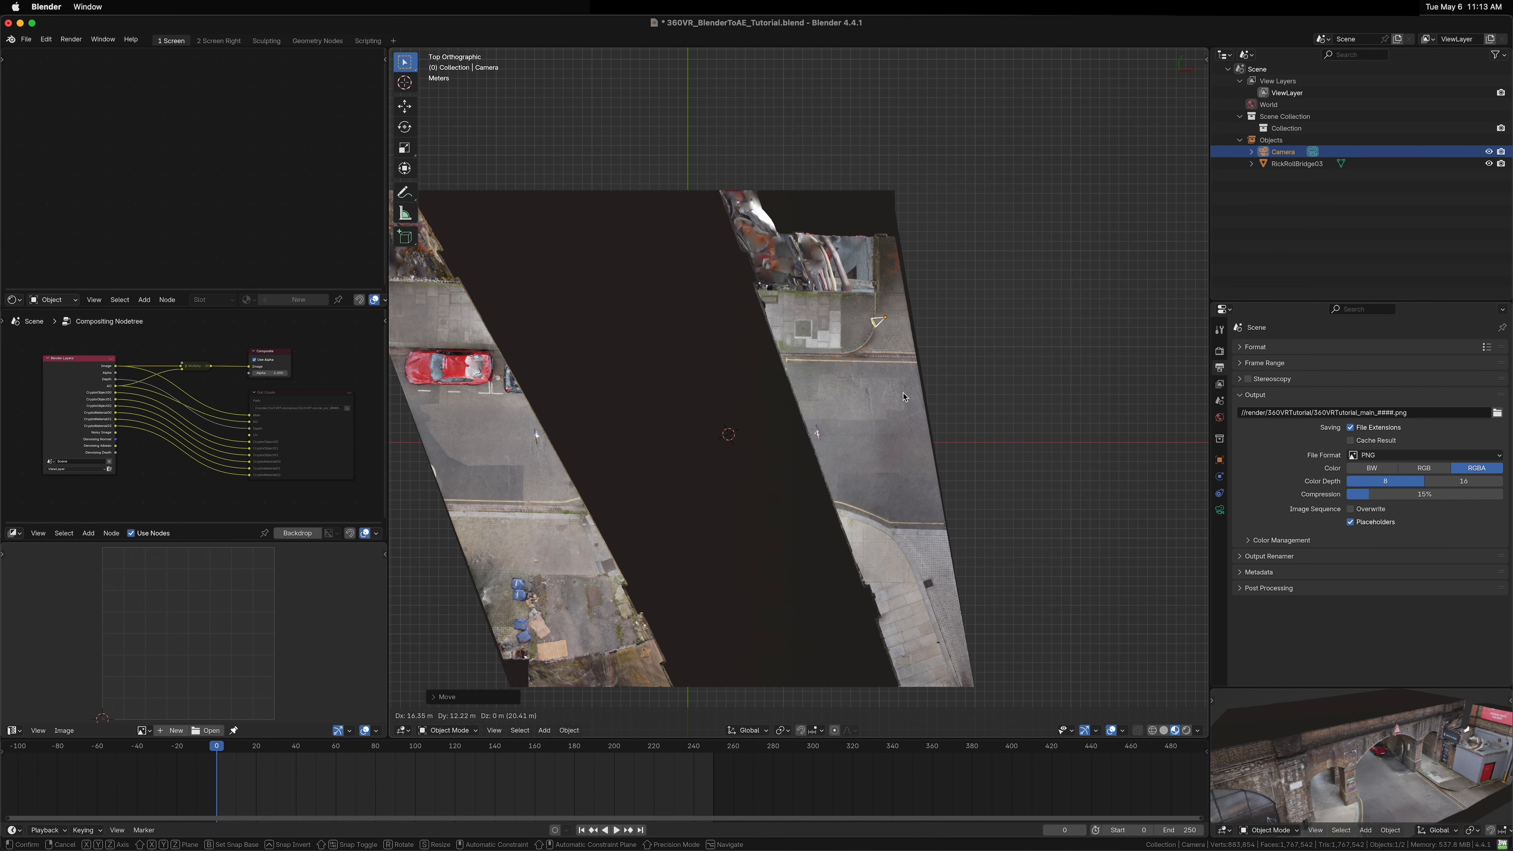
left_click(870, 403)
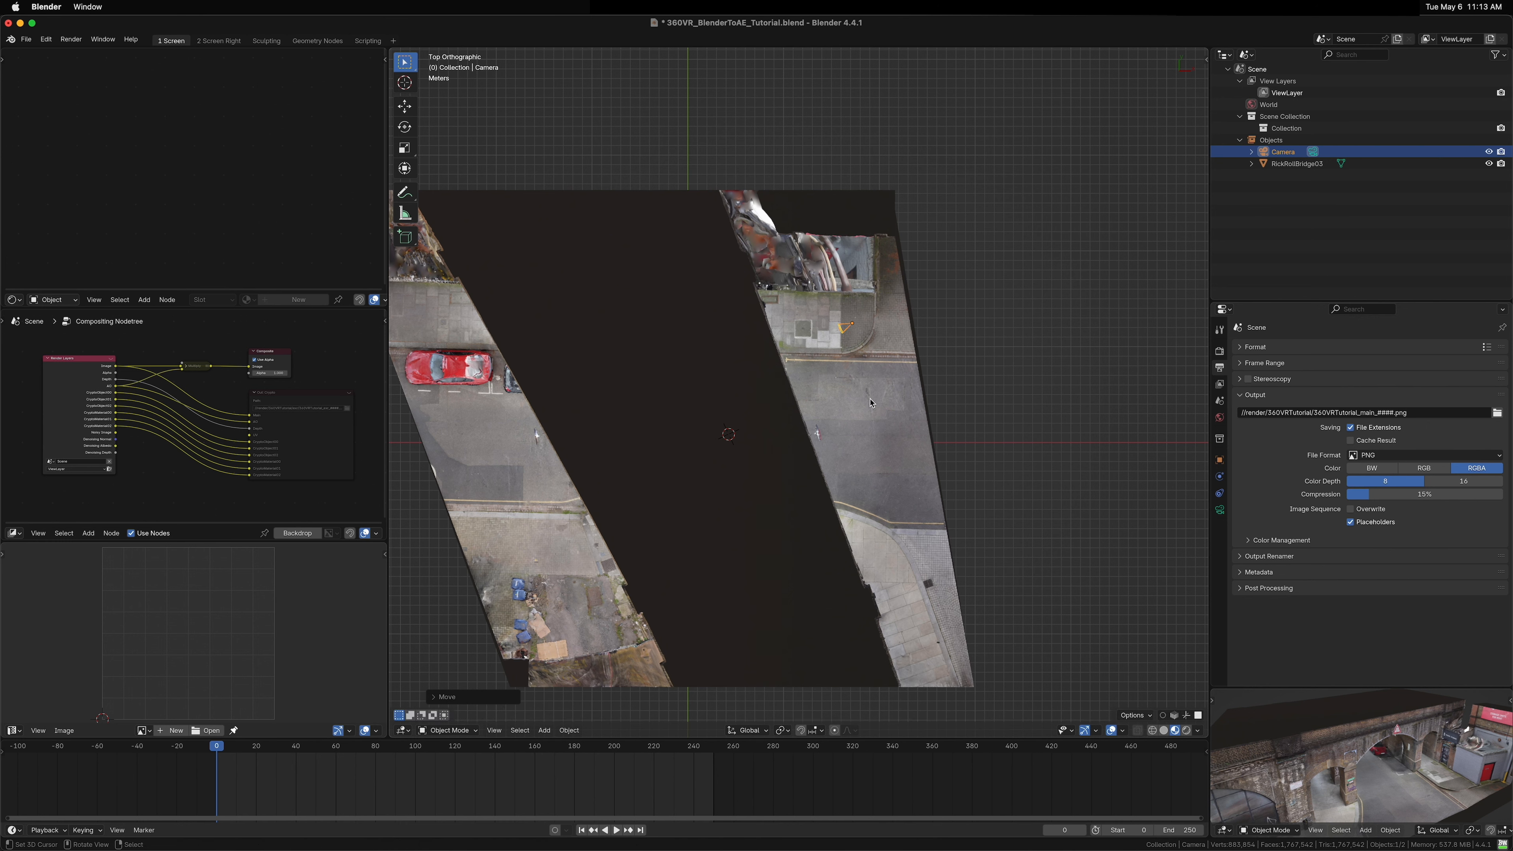
key("k")
left_click(712, 343)
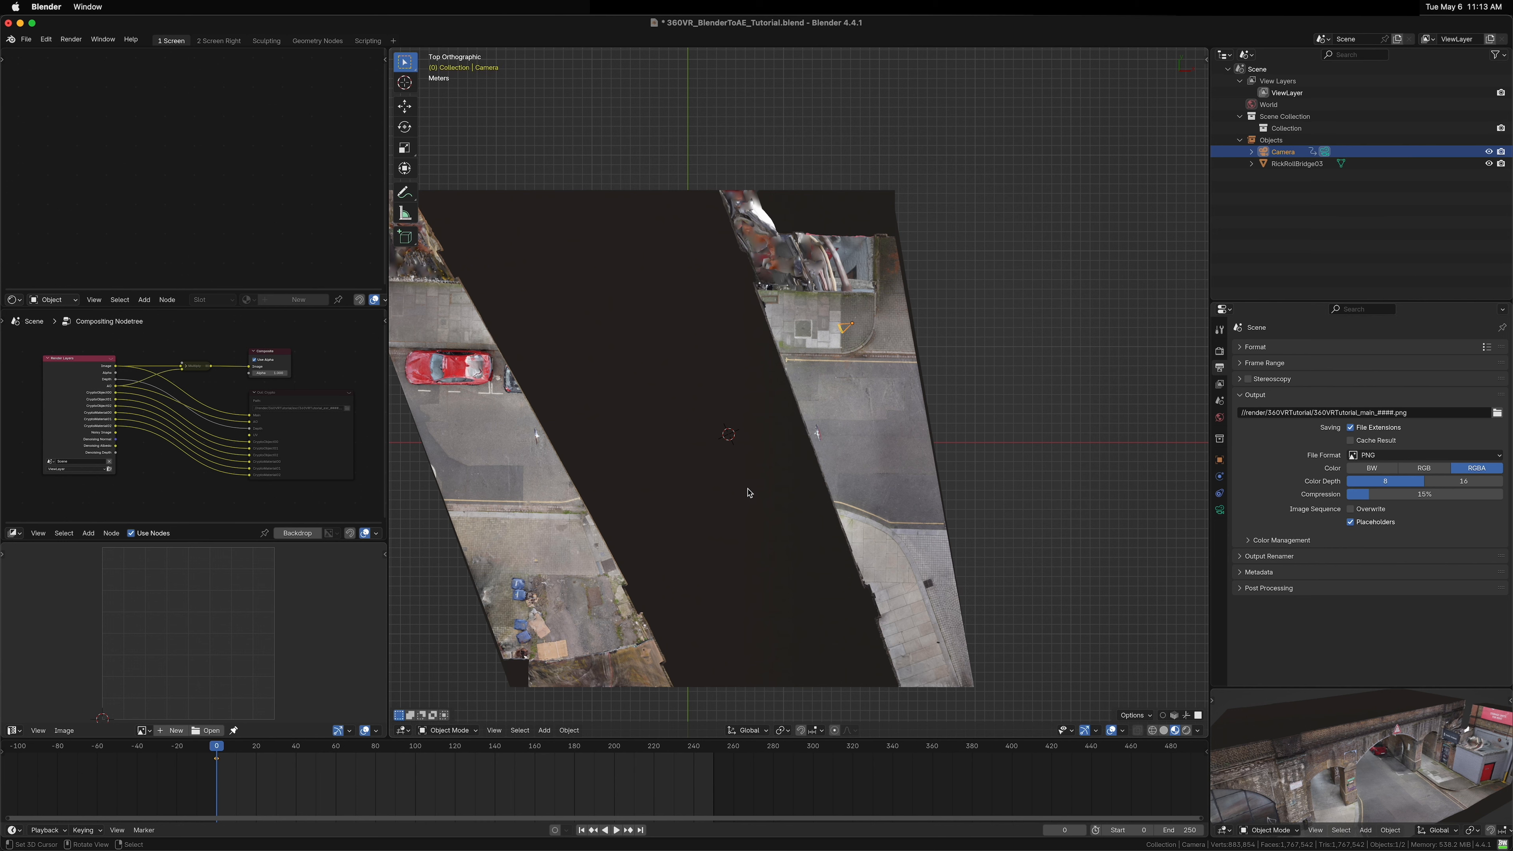
Step: Go to frame 720 and set the scene's end frame to 720
scroll(789, 787, "down", 5)
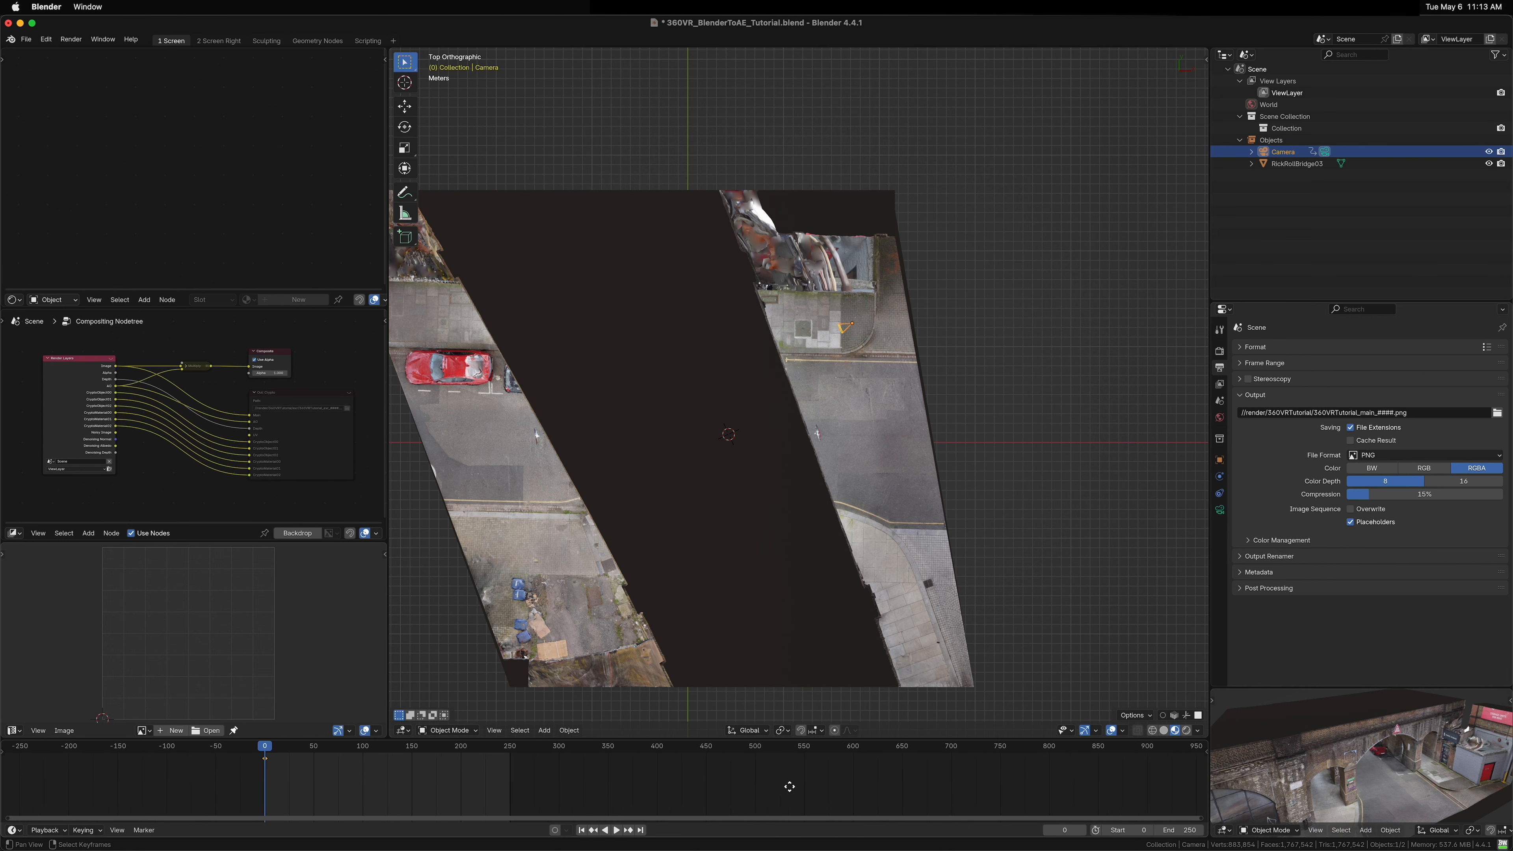
scroll(789, 786, "right", 1)
left_click_drag(959, 779, 960, 781)
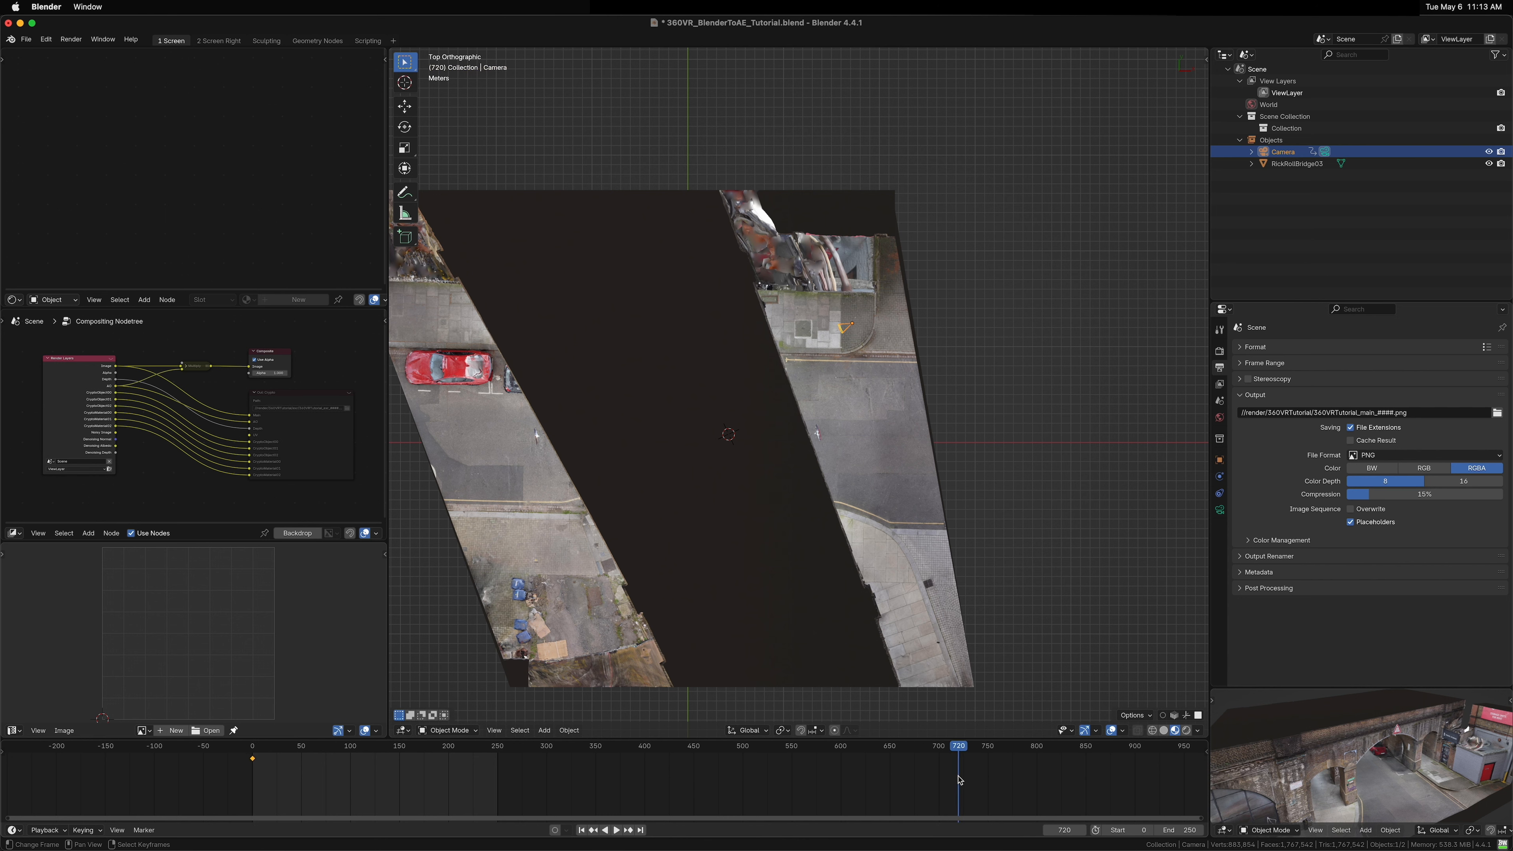
key("ctrl+End")
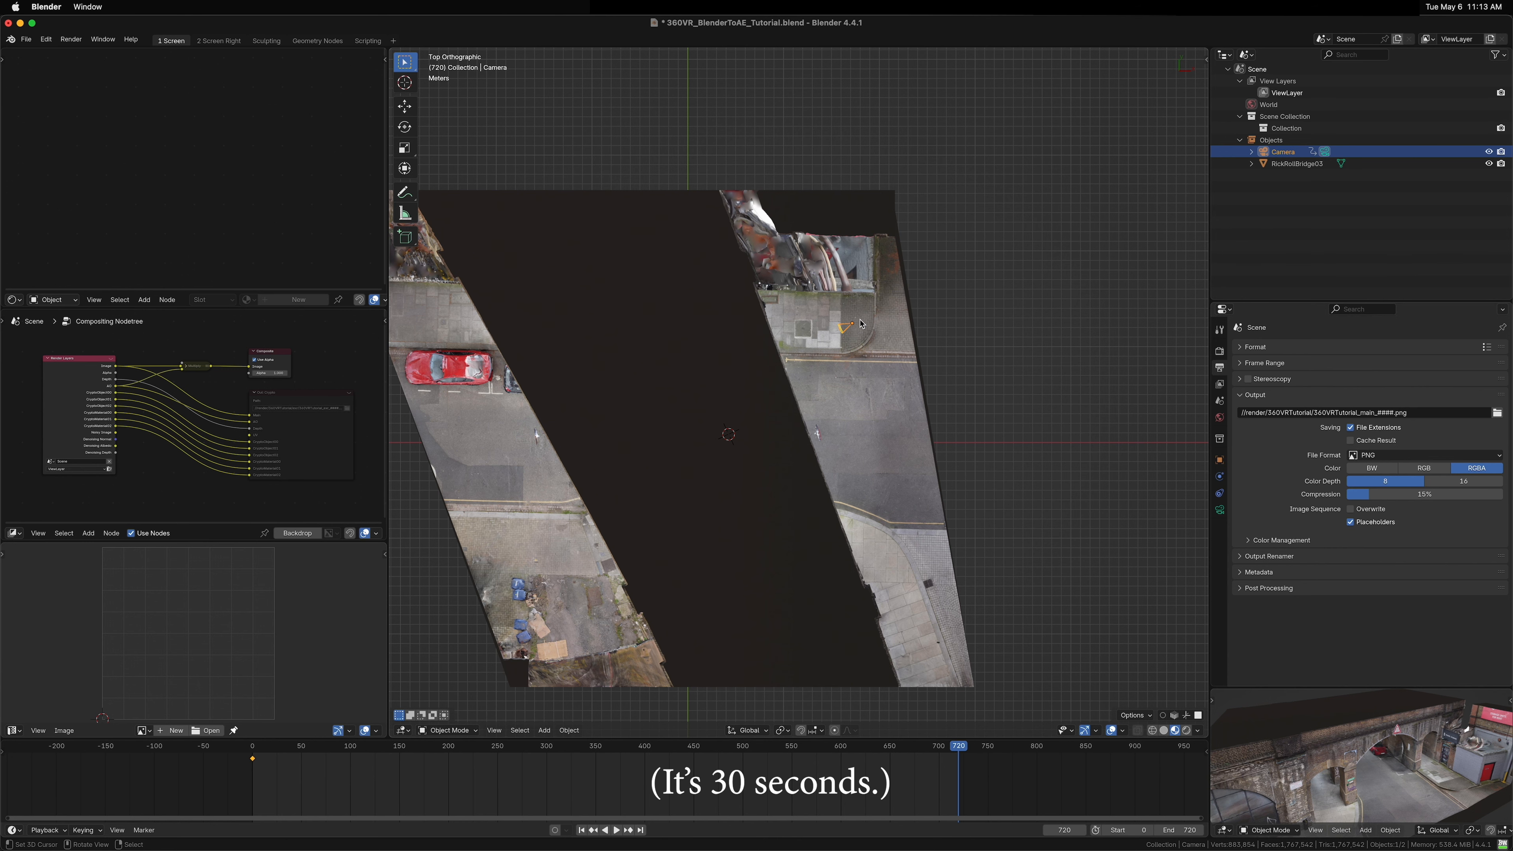
Step: Go to frame 163 and move the camera further along the alley
left_click_drag(855, 351, 964, 362)
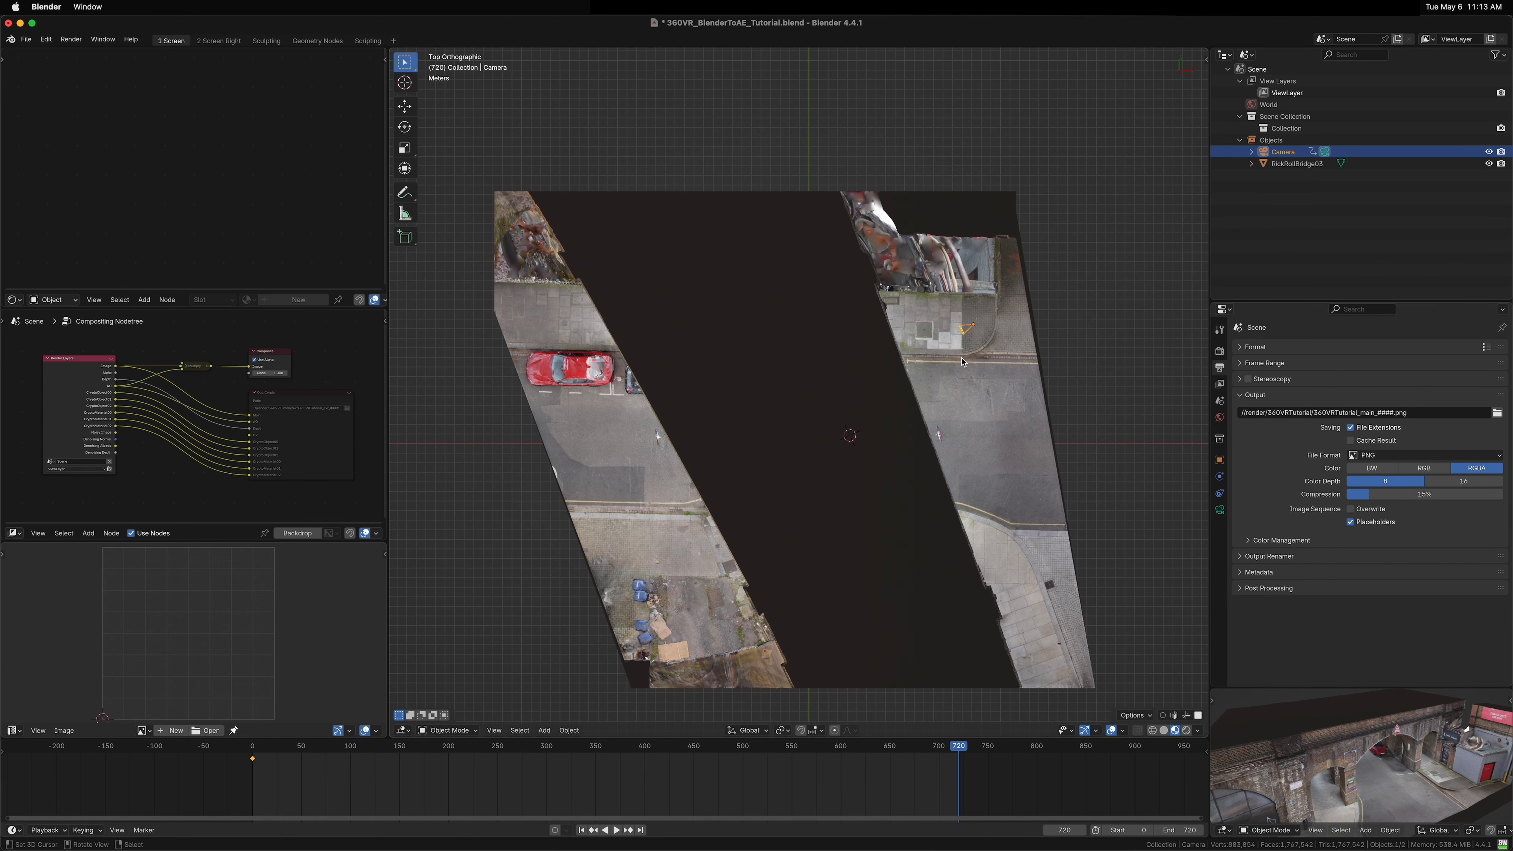
left_click_drag(355, 774, 412, 775)
key("g")
left_click(999, 451)
Step: Enlarge the small preview viewport and show the camera's view in it
left_click_drag(976, 468, 852, 435)
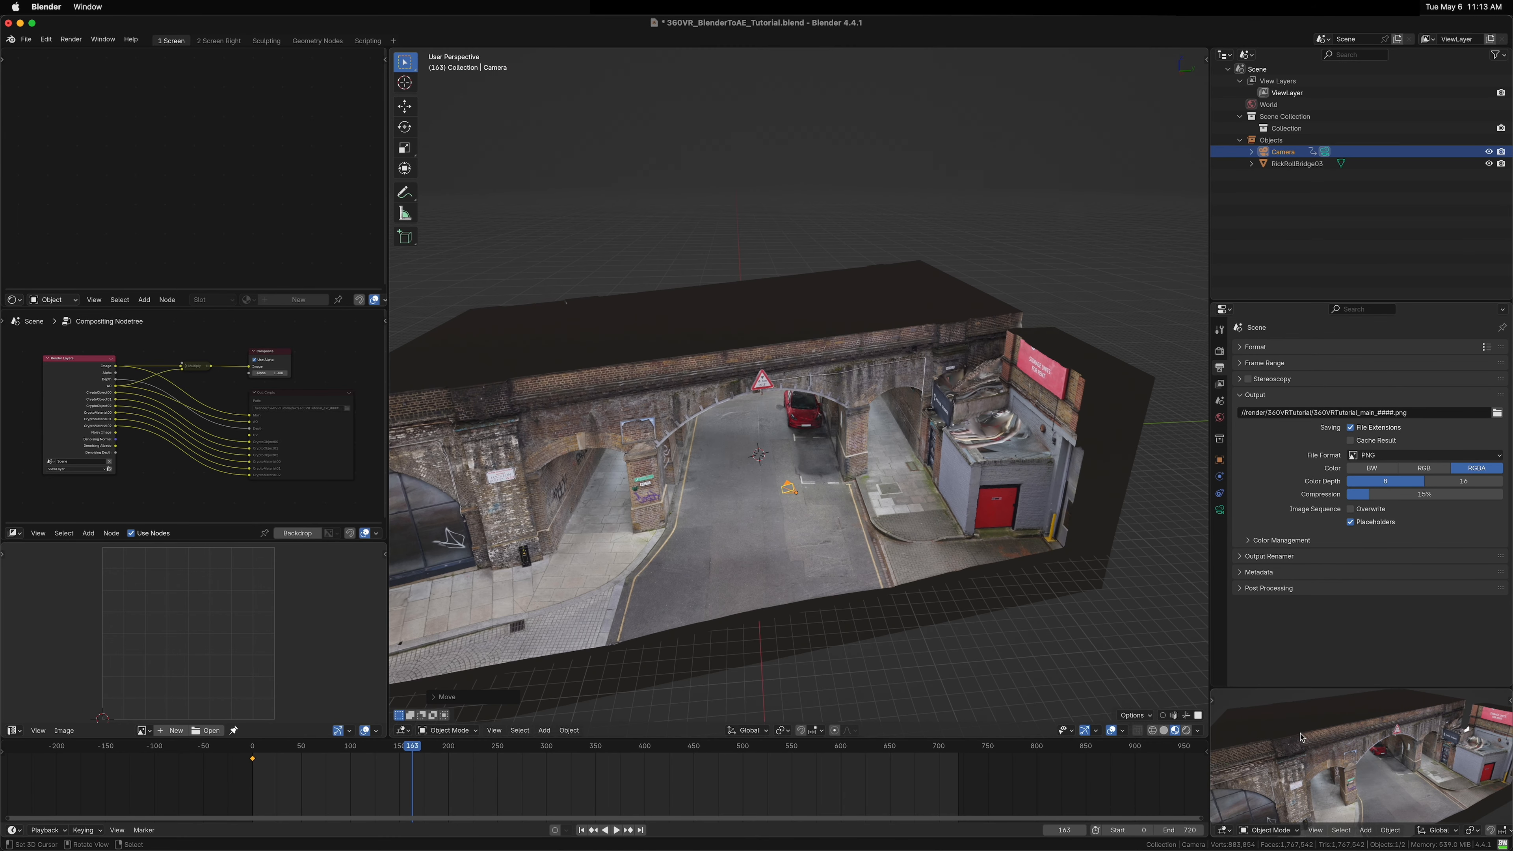
left_click_drag(1296, 688, 1297, 644)
key("KP_0")
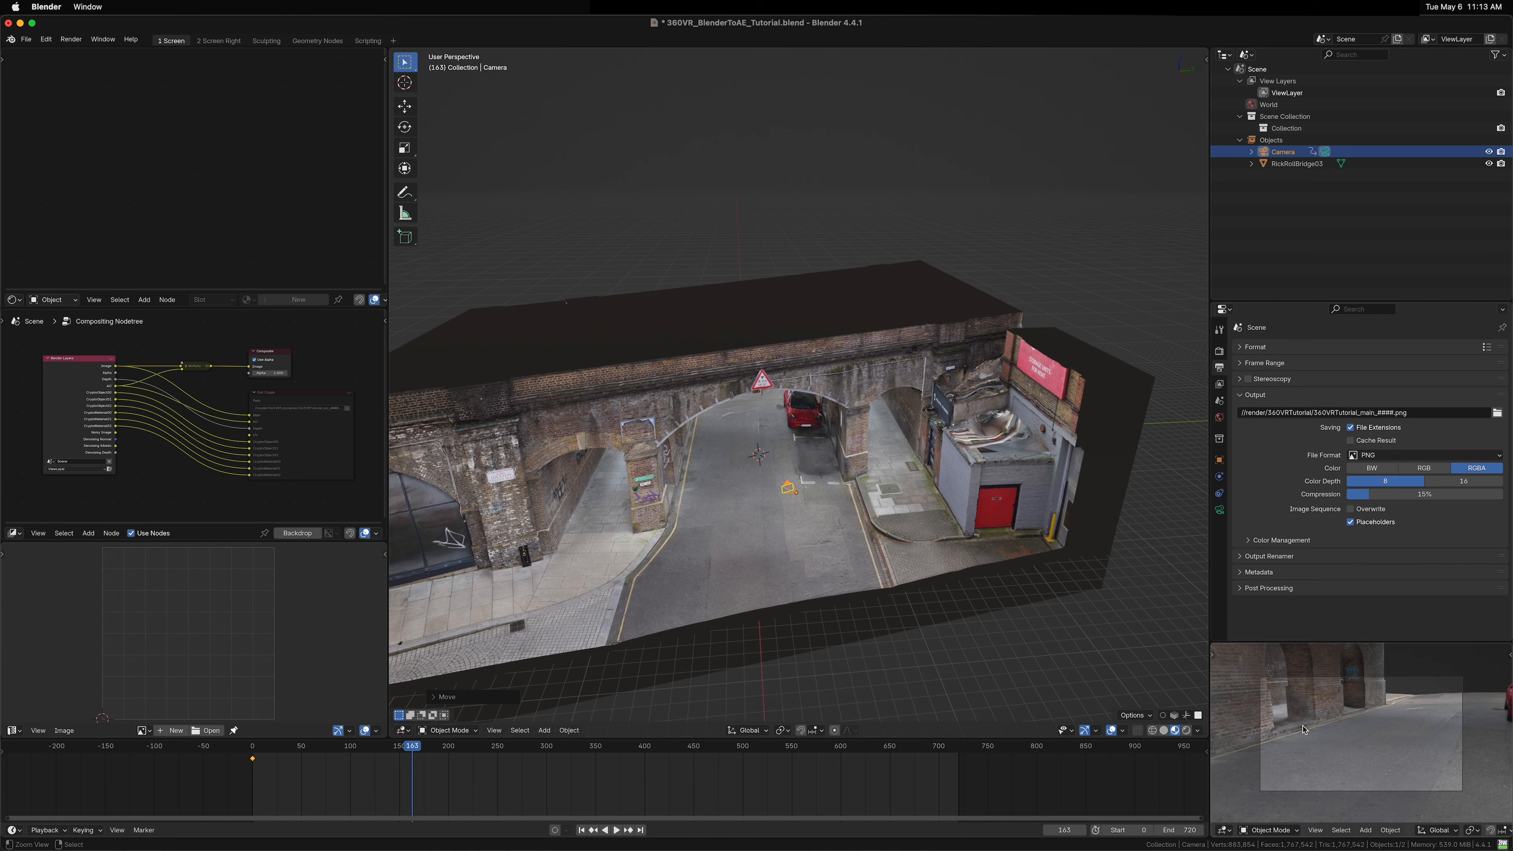
scroll(1304, 730, "up", 5)
scroll(1304, 730, "down", 3)
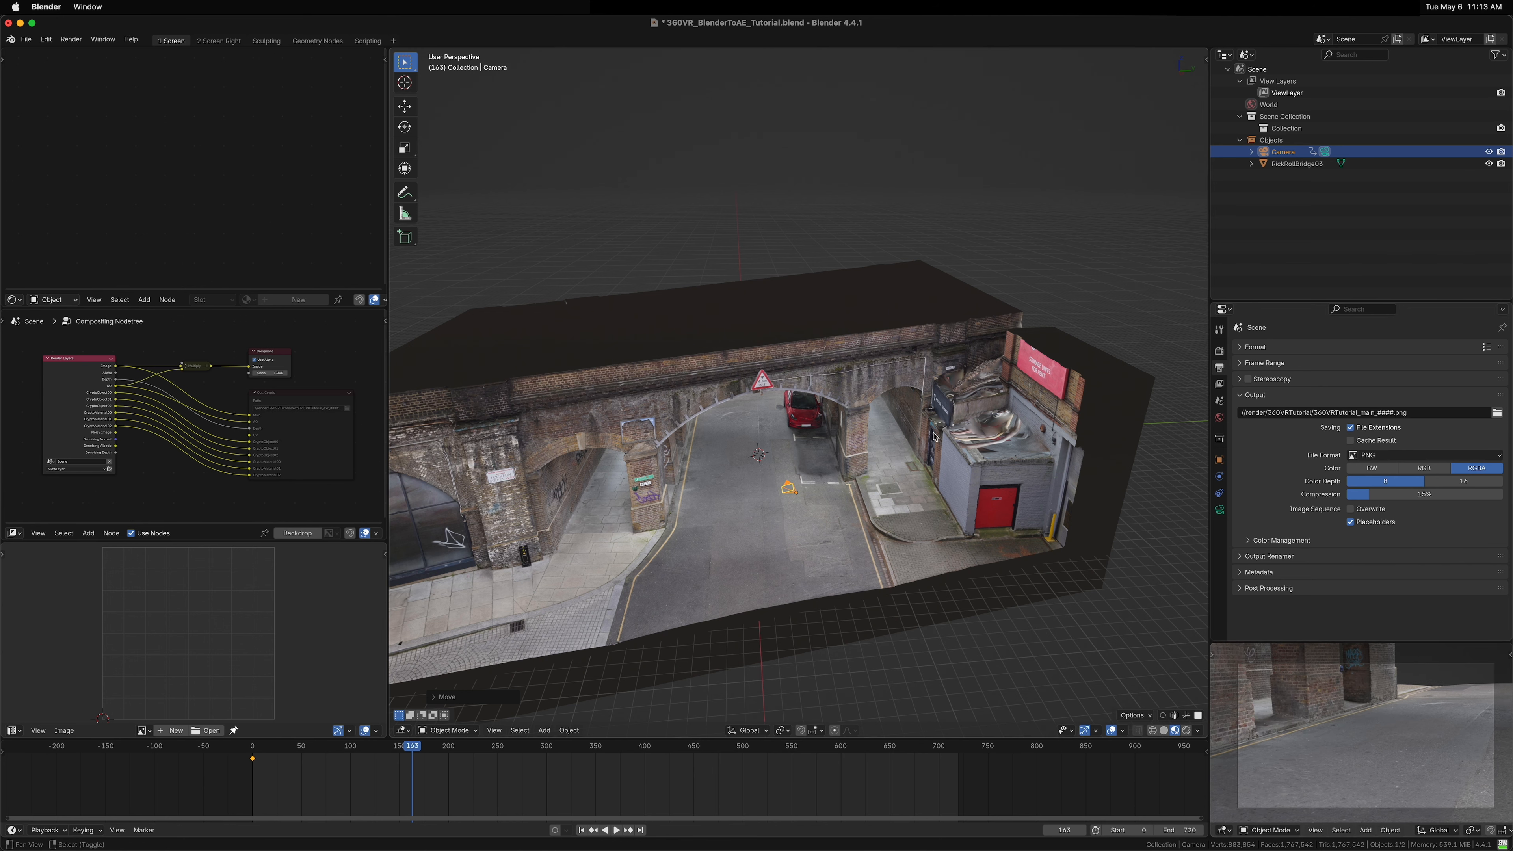
Step: Adjust the camera position in top view and insert a keyframe at frame 163
key("KP_7")
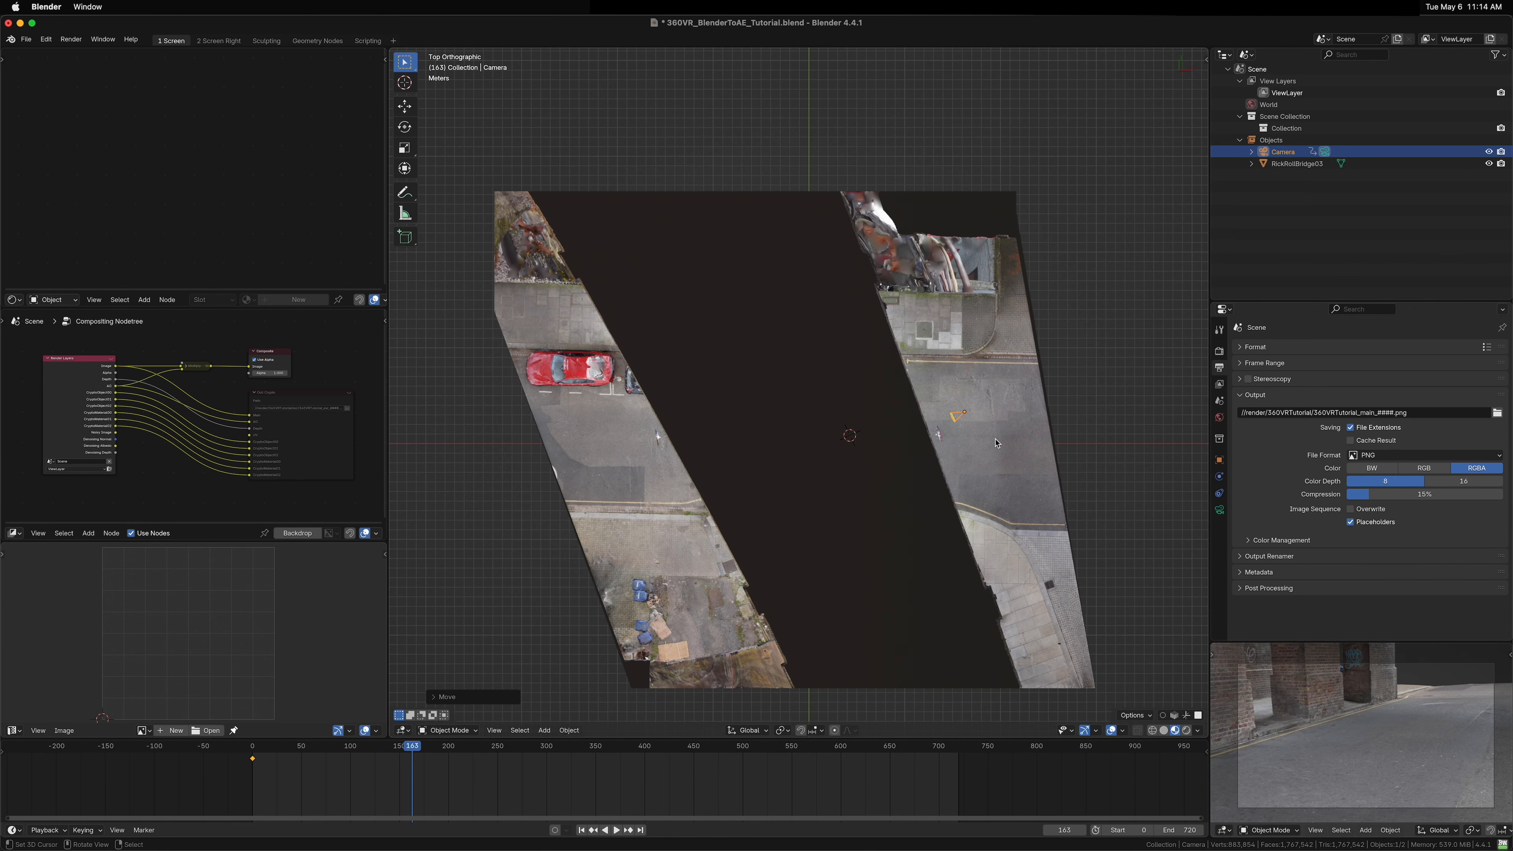
key("g")
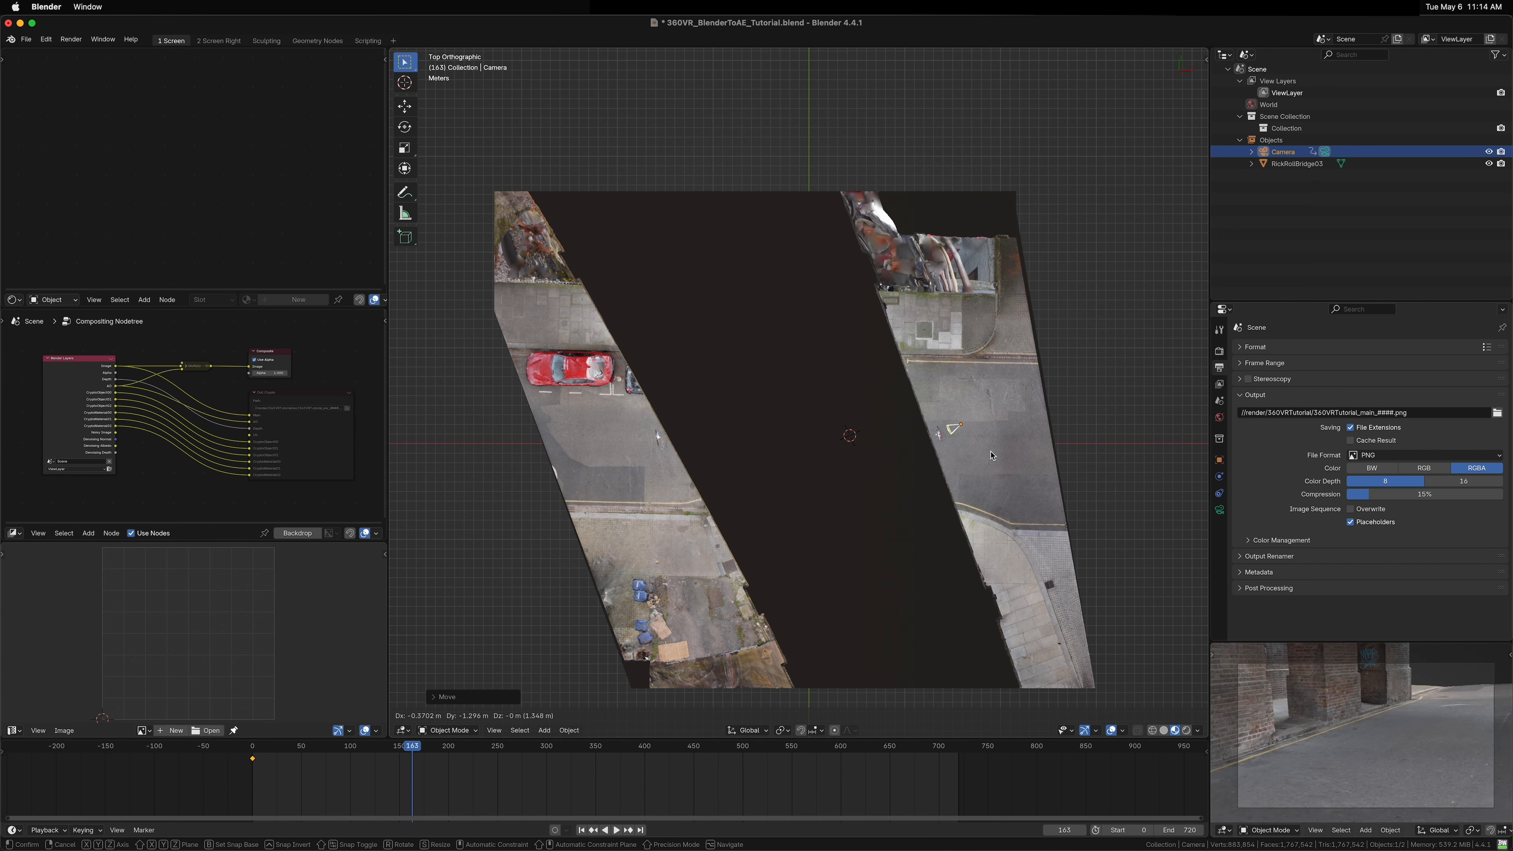
left_click(992, 455)
key("k")
left_click(972, 458)
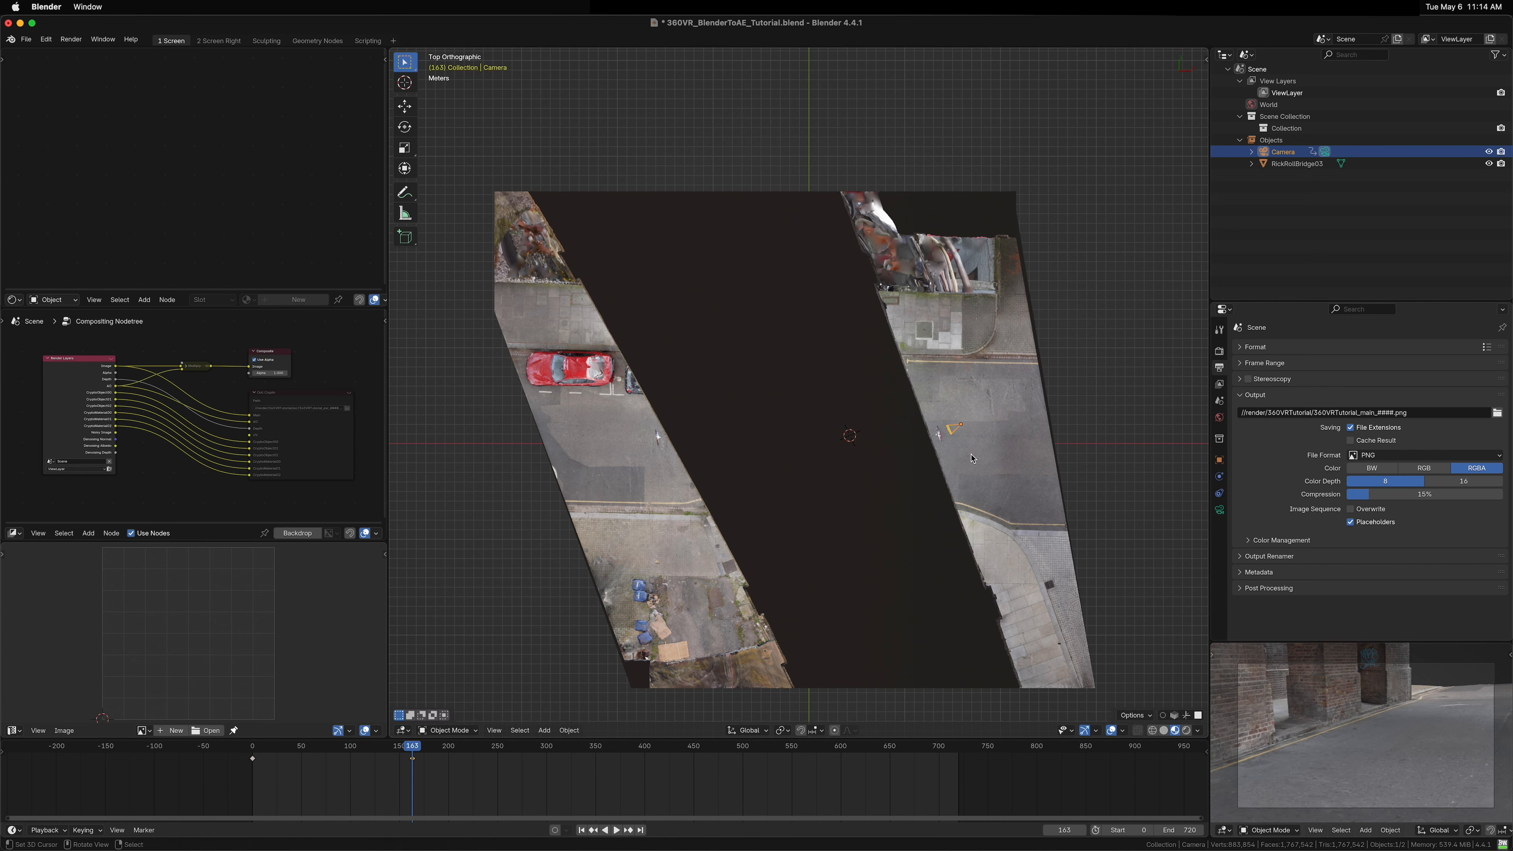
Step: Go to frame 720 and move the camera about 35 m across to the alley's left side
left_click_drag(401, 770, 927, 792)
key("g")
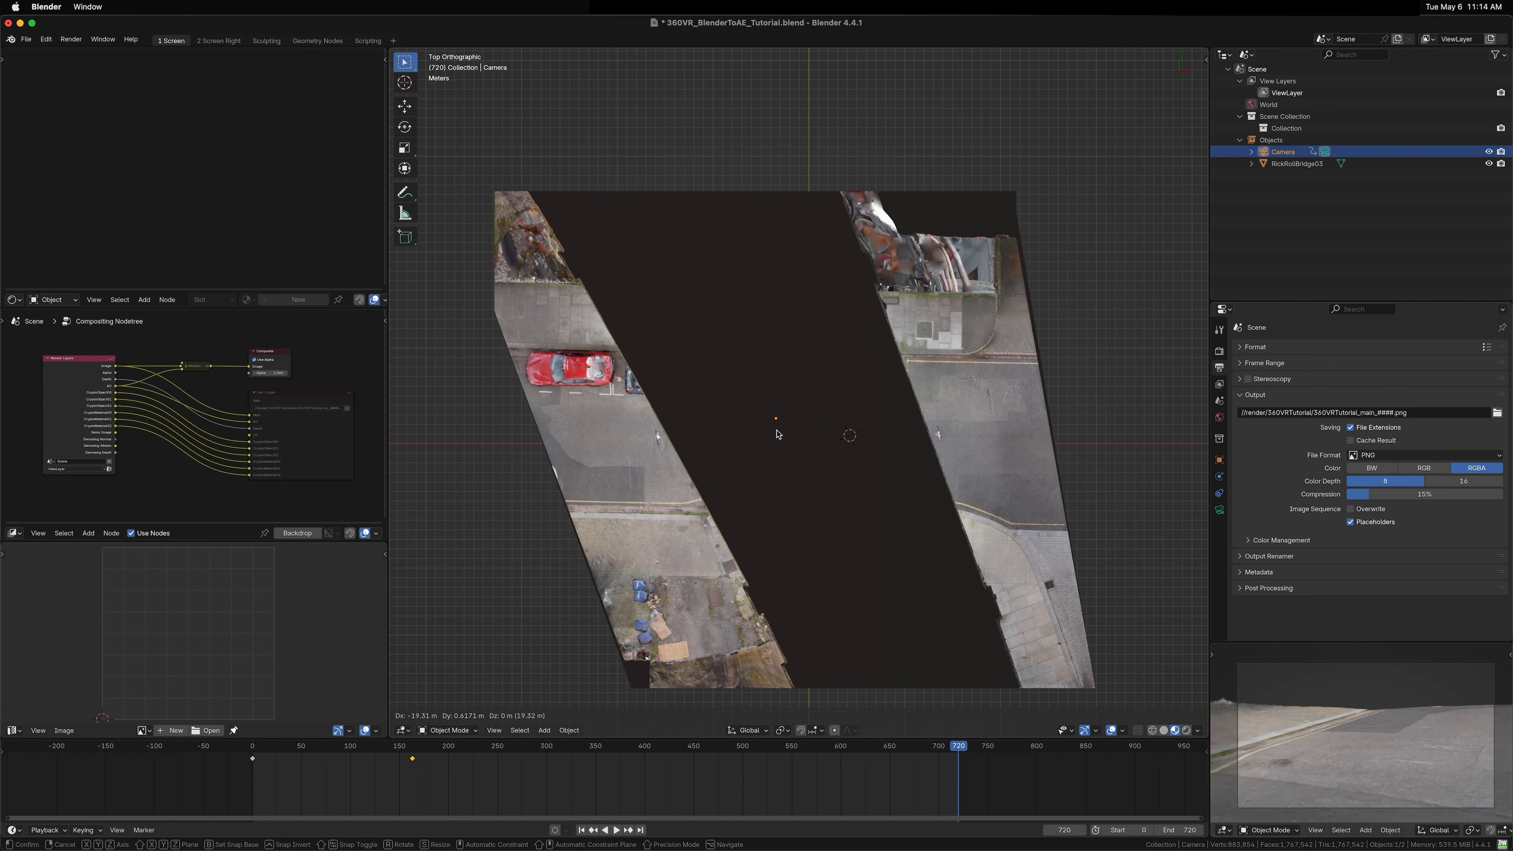
left_click(639, 449)
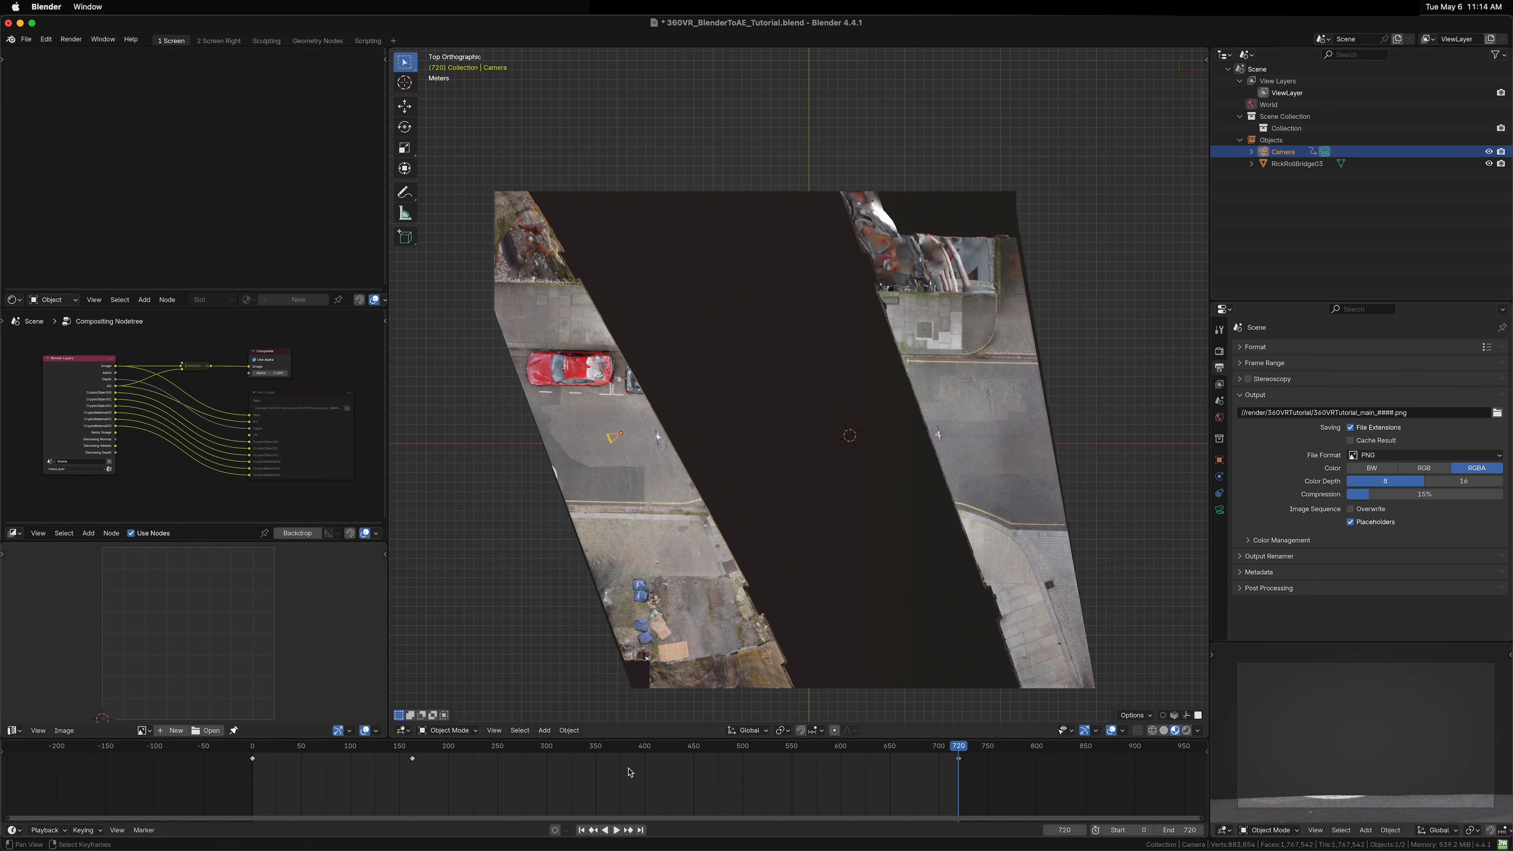
Step: Play and stop the camera animation to preview the motion
left_click(410, 773)
key("space")
key("space")
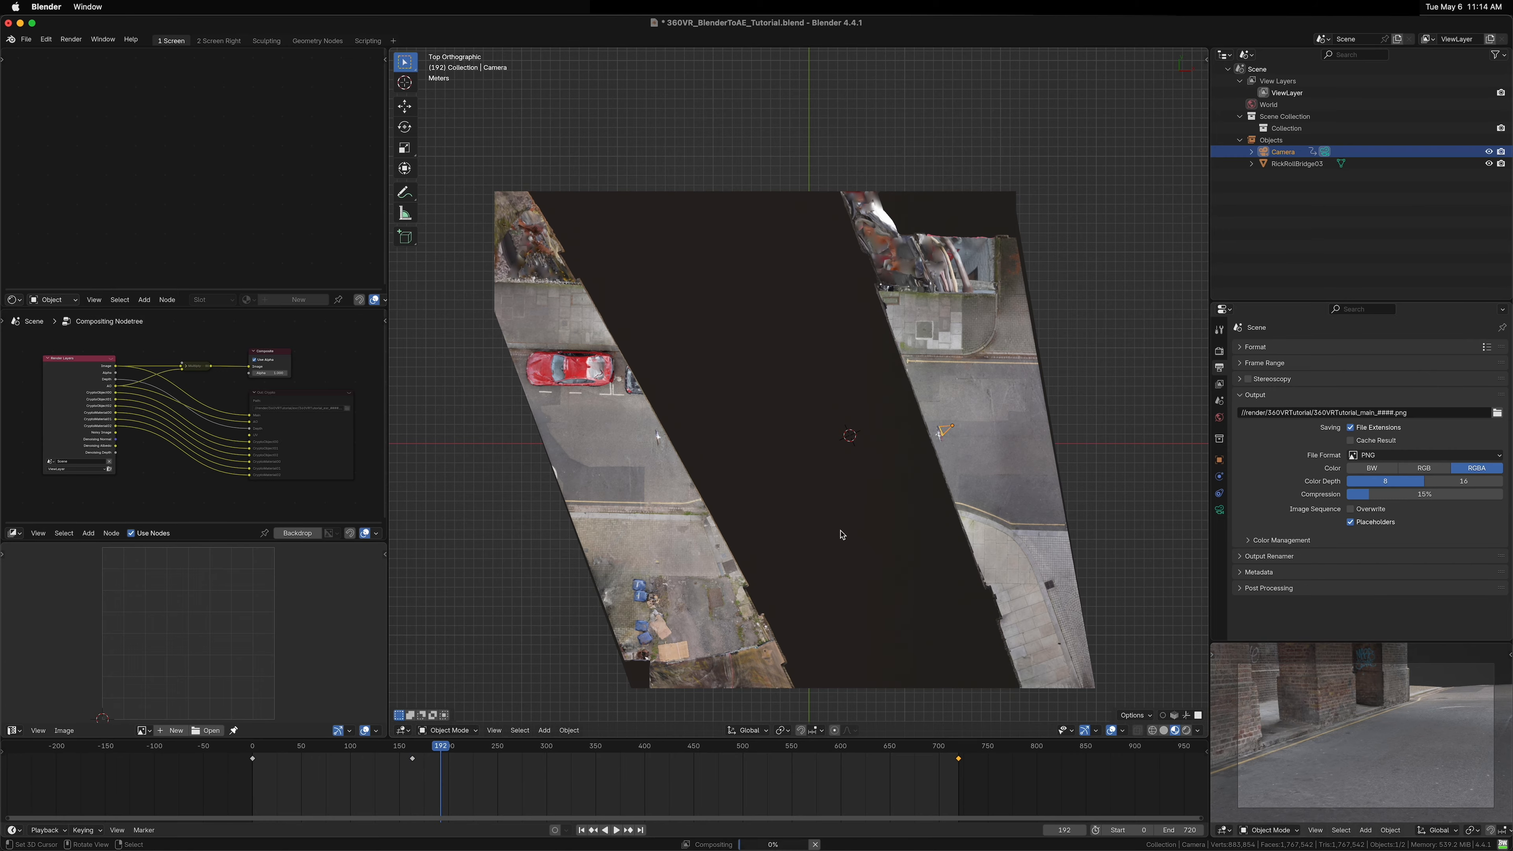
Step: Set the camera's lens type to Panoramic with the Equirectangular panorama type
left_click_drag(841, 533, 827, 369)
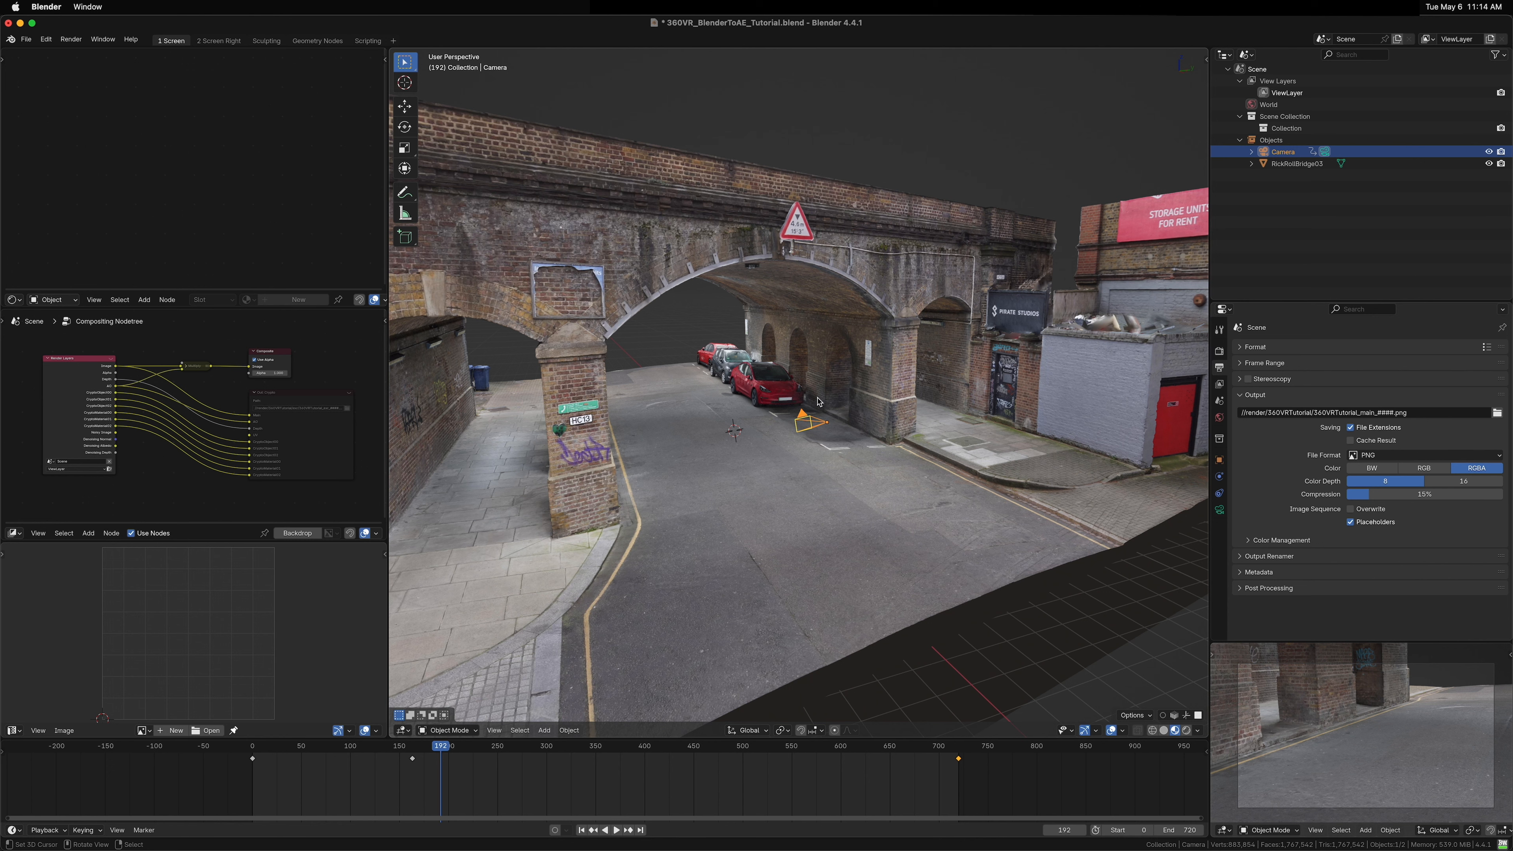
left_click(1219, 510)
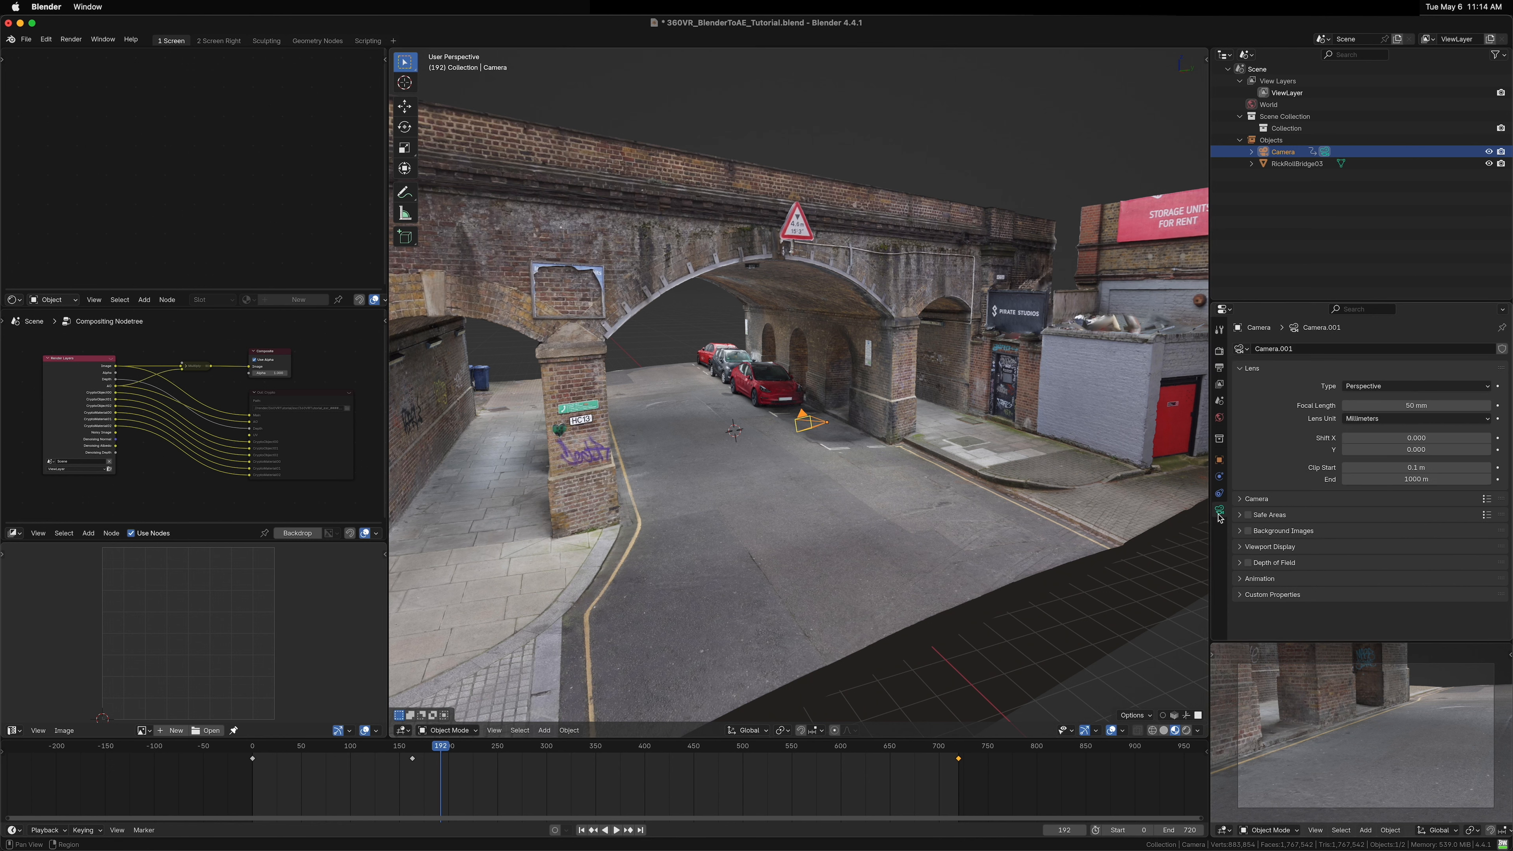
left_click(1363, 387)
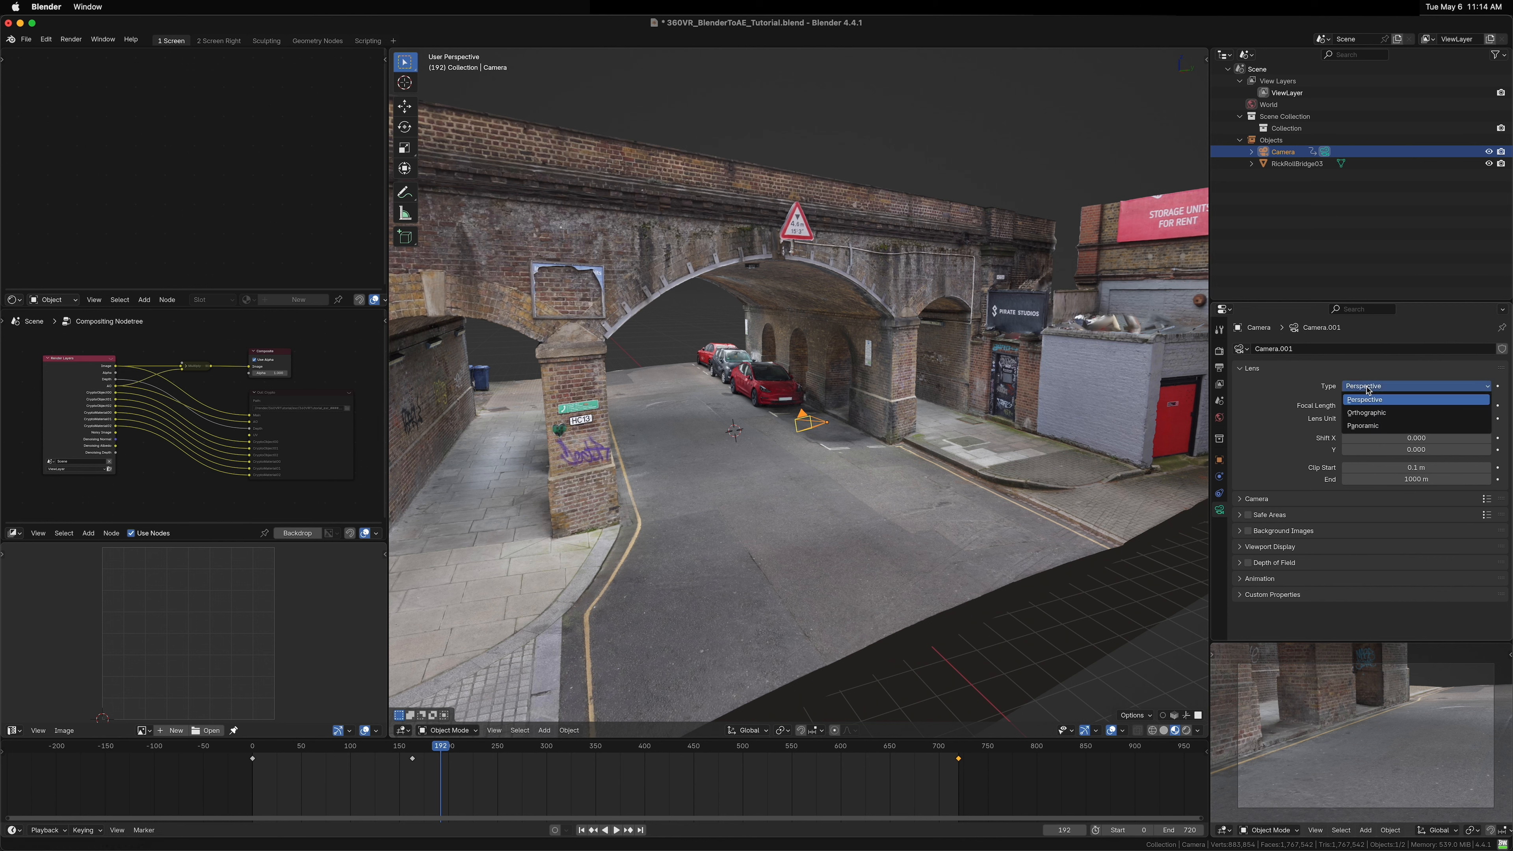
left_click(1367, 427)
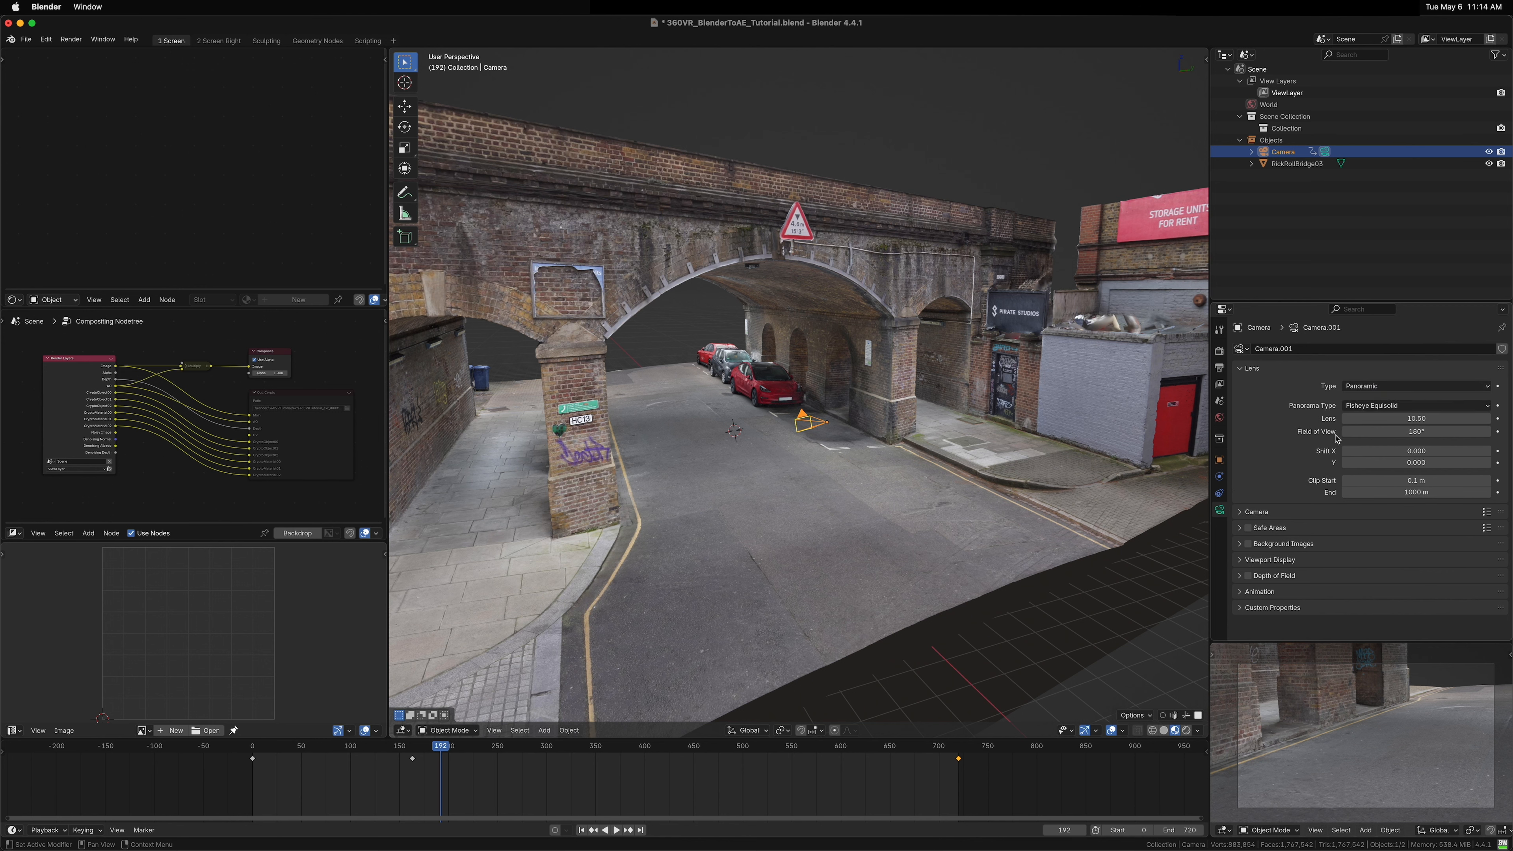
left_click(1357, 407)
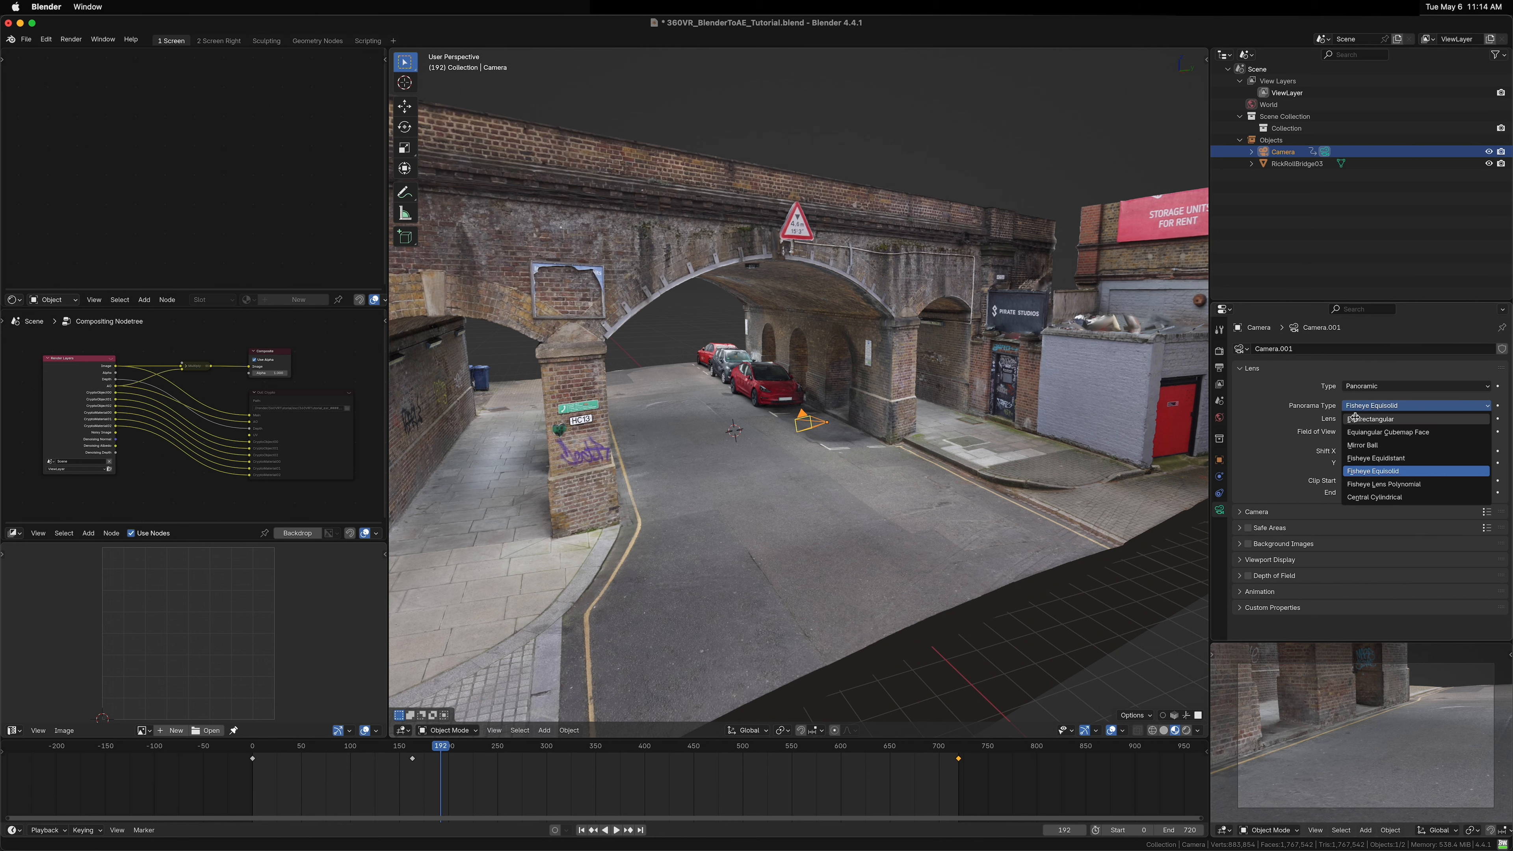
left_click(1358, 419)
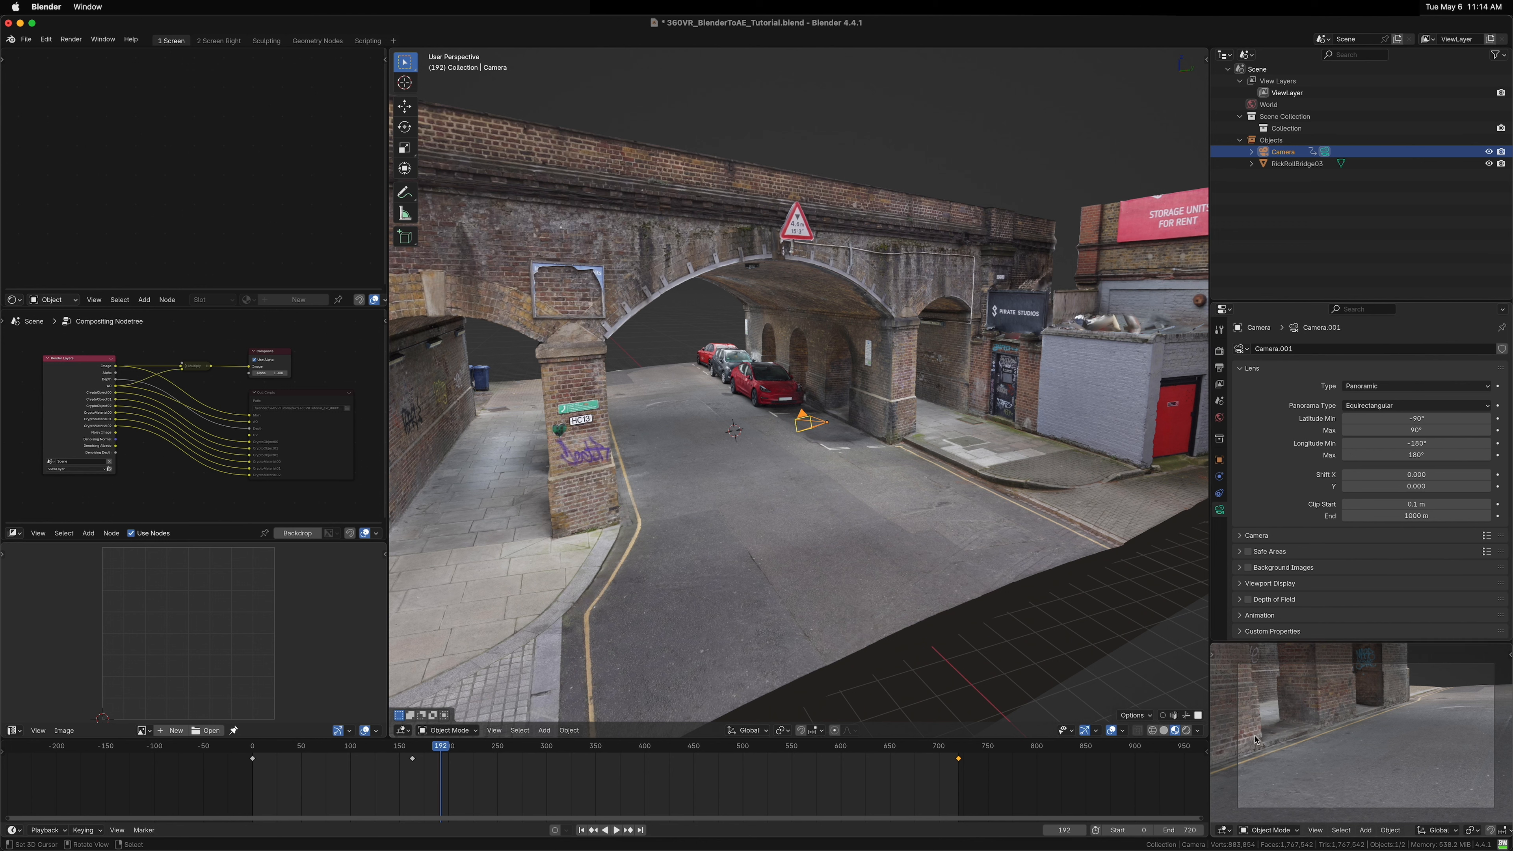
Step: Switch the small preview viewport to Rendered shading
left_click(1219, 351)
left_click(1219, 510)
key("z")
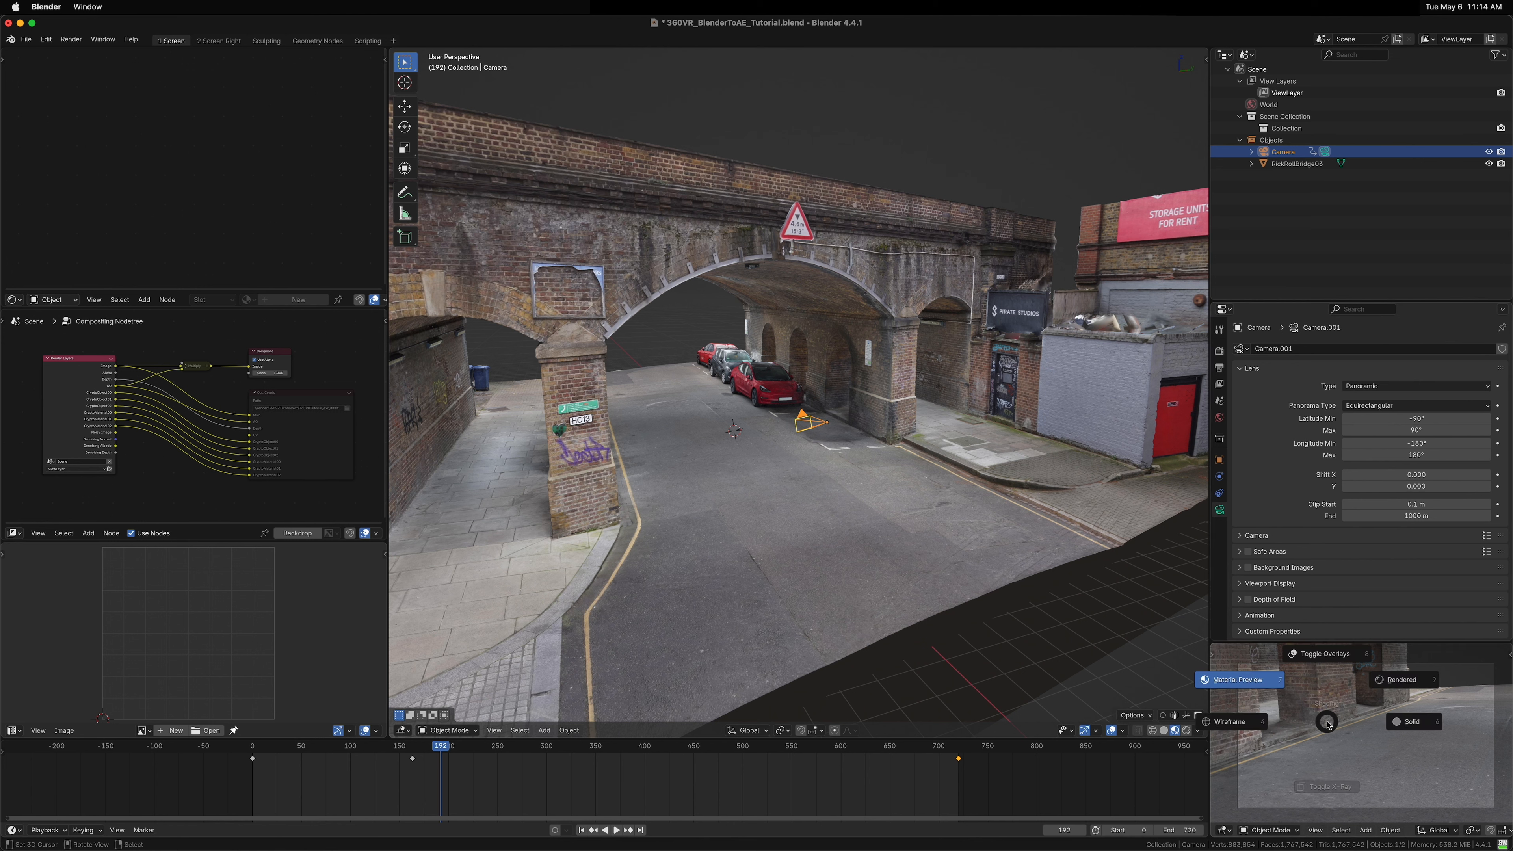
left_click(1398, 681)
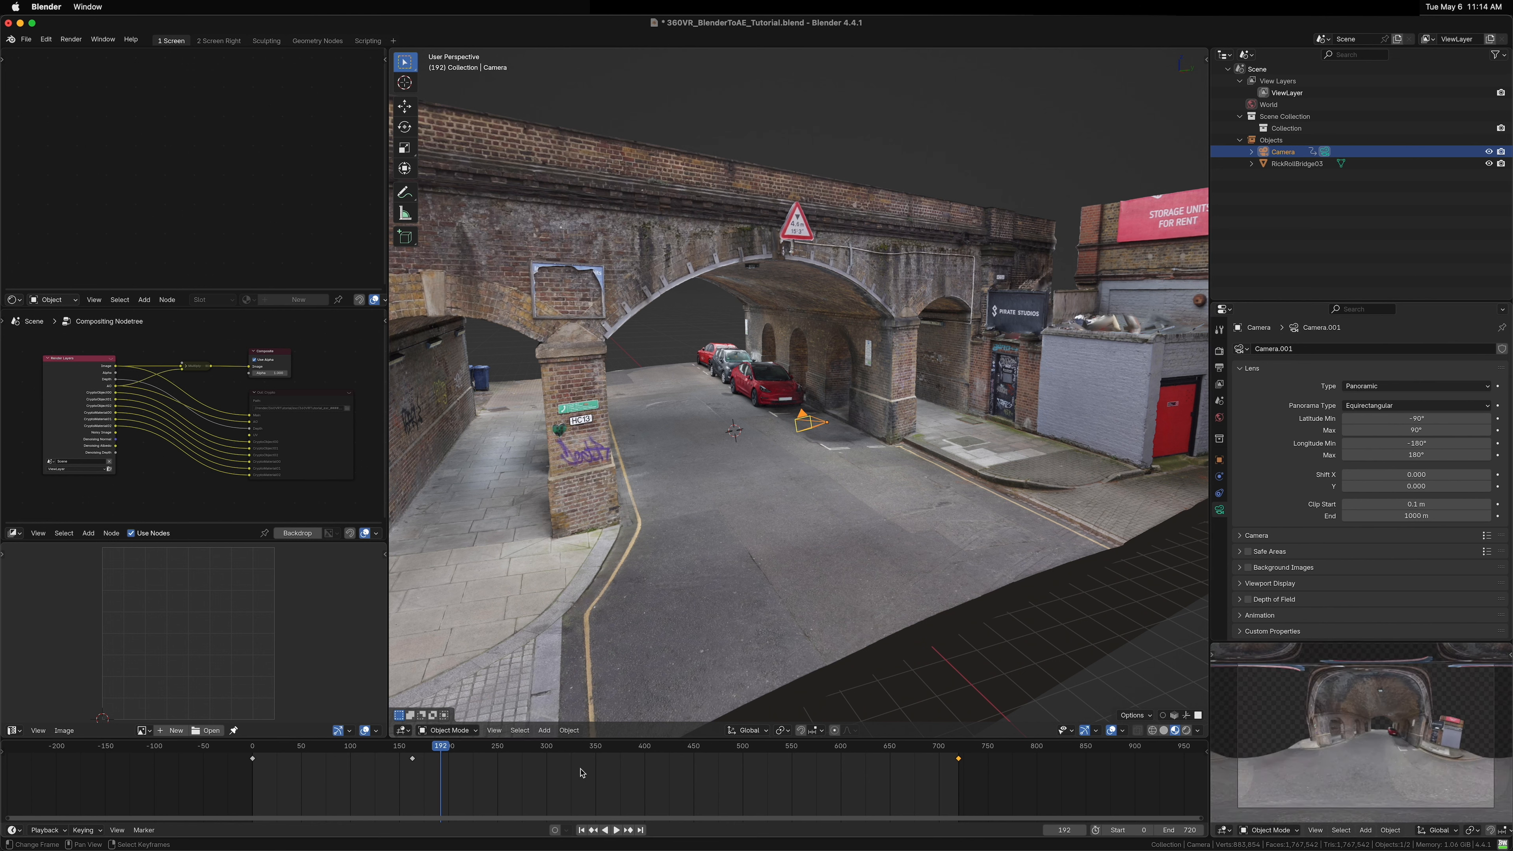
Step: Scrub through the timeline and open the sidebar to review the panoramic camera animation
left_click_drag(527, 779, 726, 794)
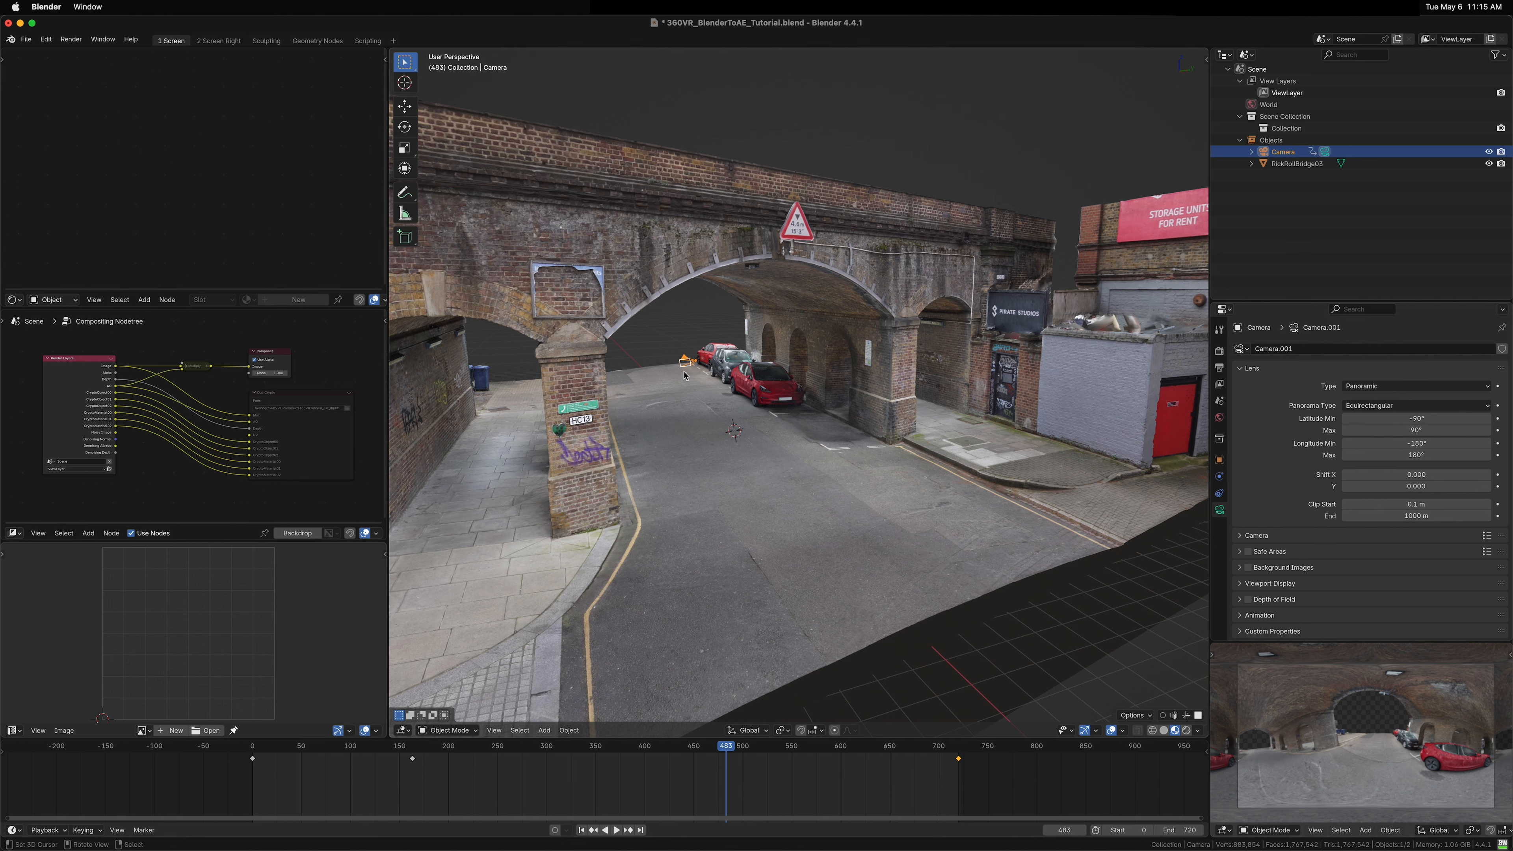
key("n")
left_click_drag(382, 784, 305, 787)
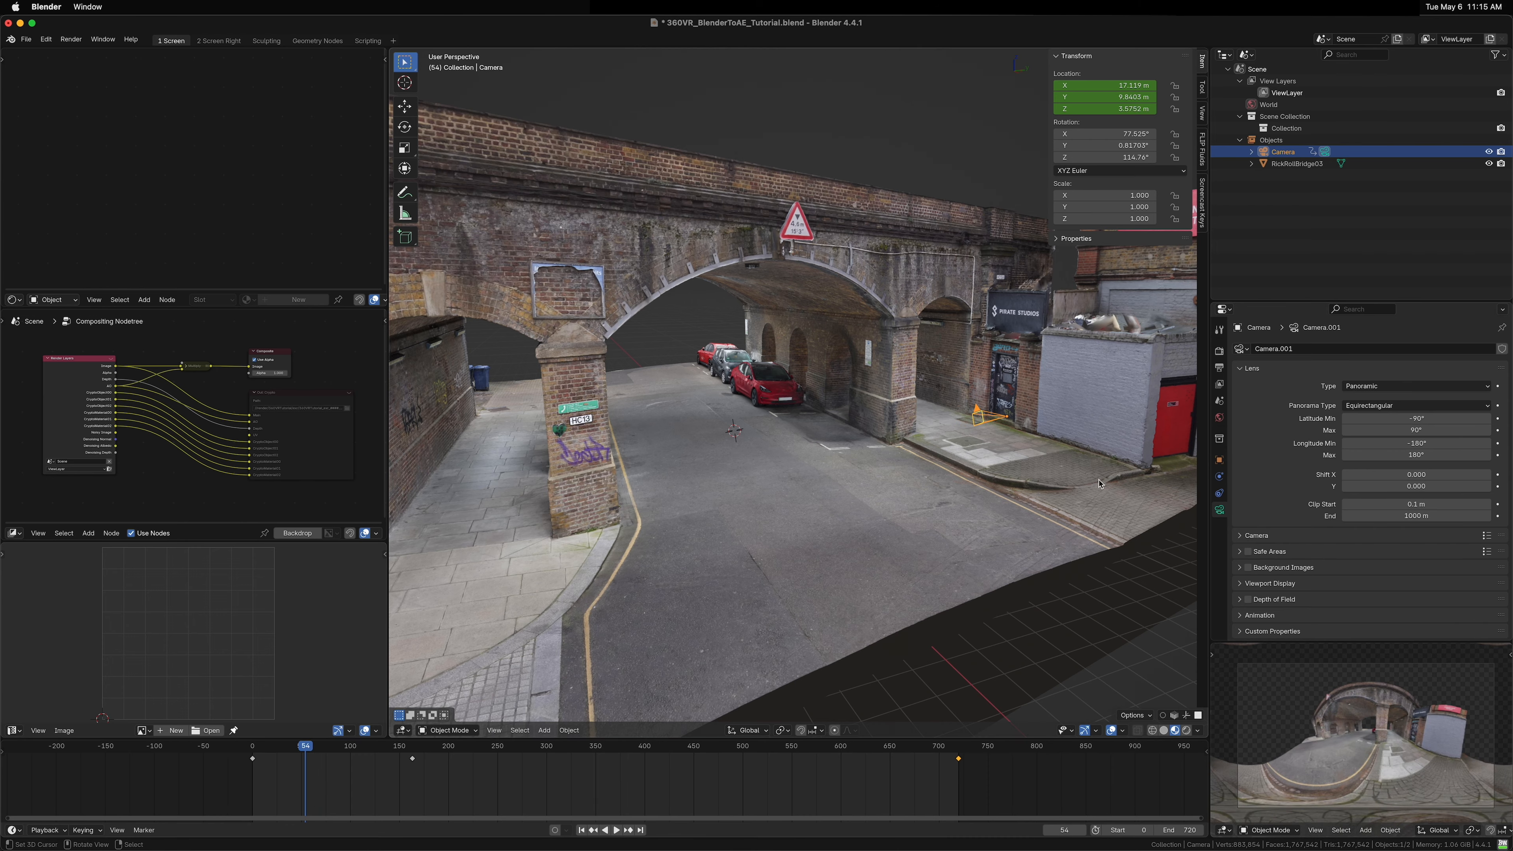
Step: Set the camera's X rotation to 90° and its Y rotation to 0°
left_click_drag(986, 450, 988, 394)
scroll(1047, 421, "up", 3)
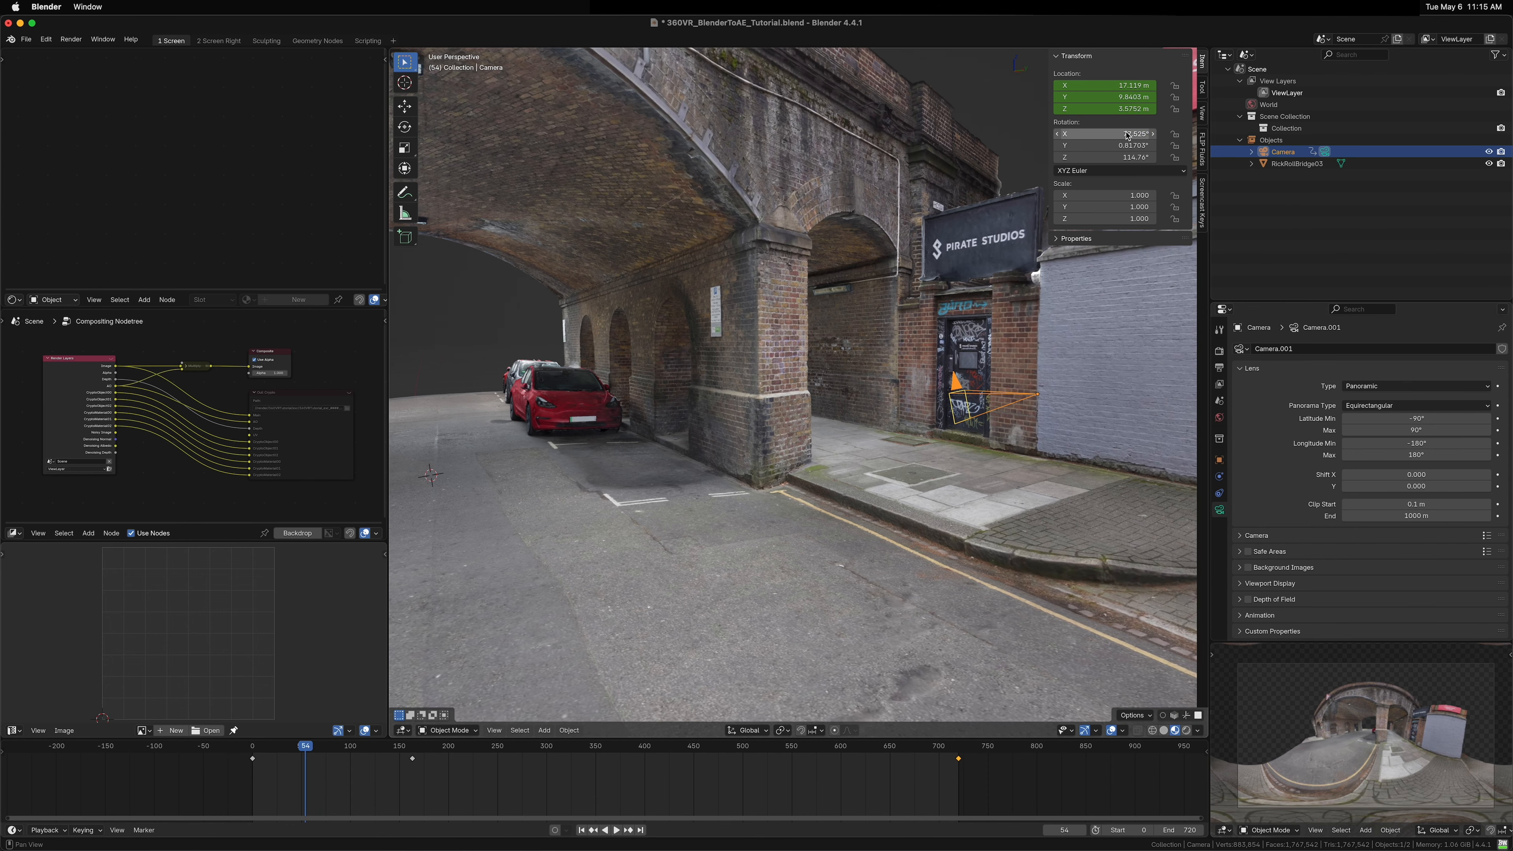
left_click(1110, 135)
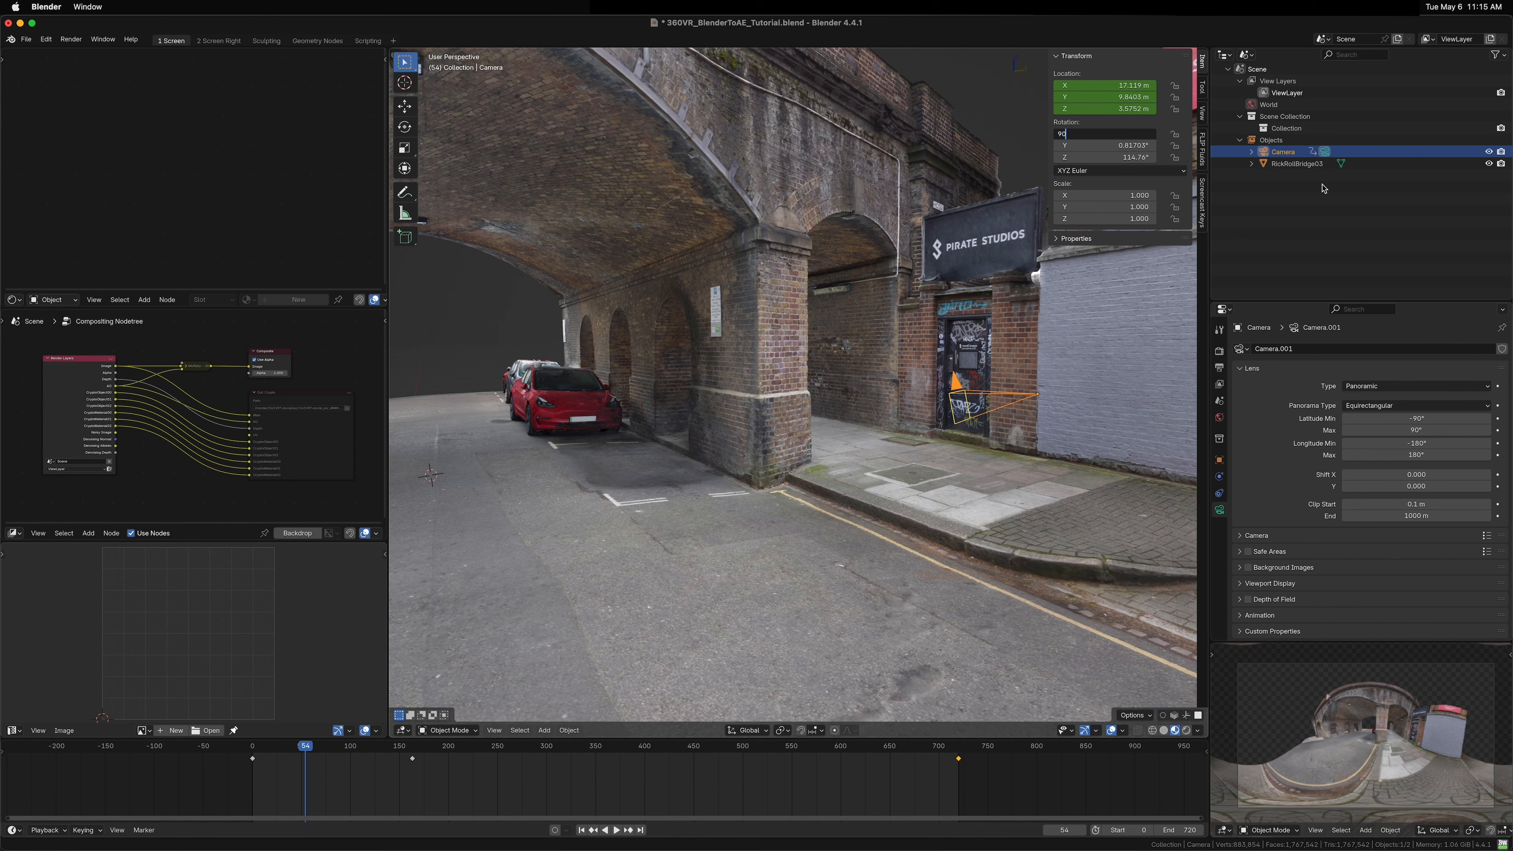
key("Return")
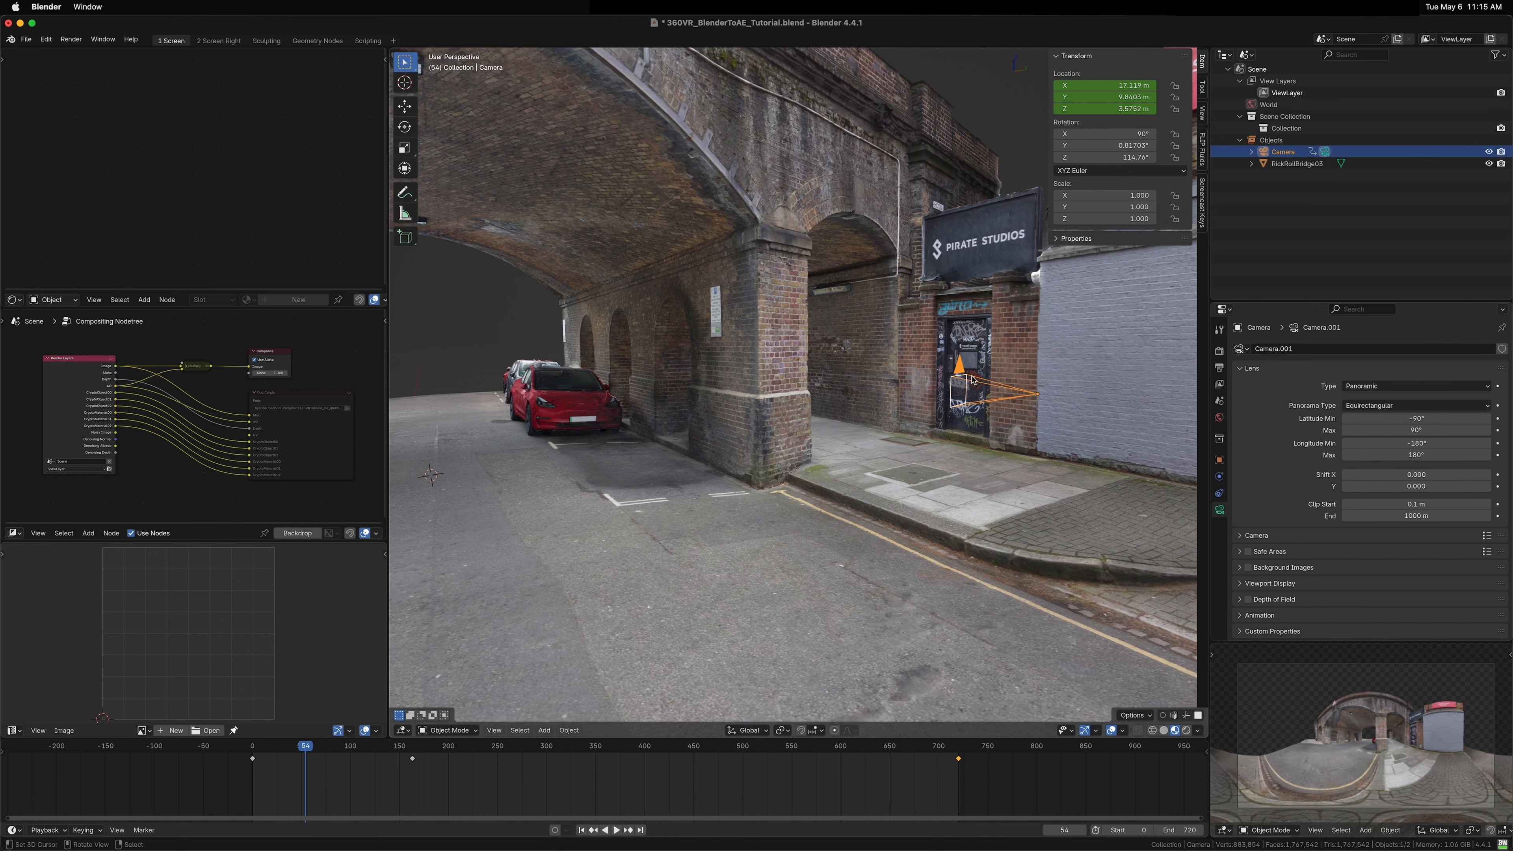
left_click(1103, 149)
type("0")
key("Return")
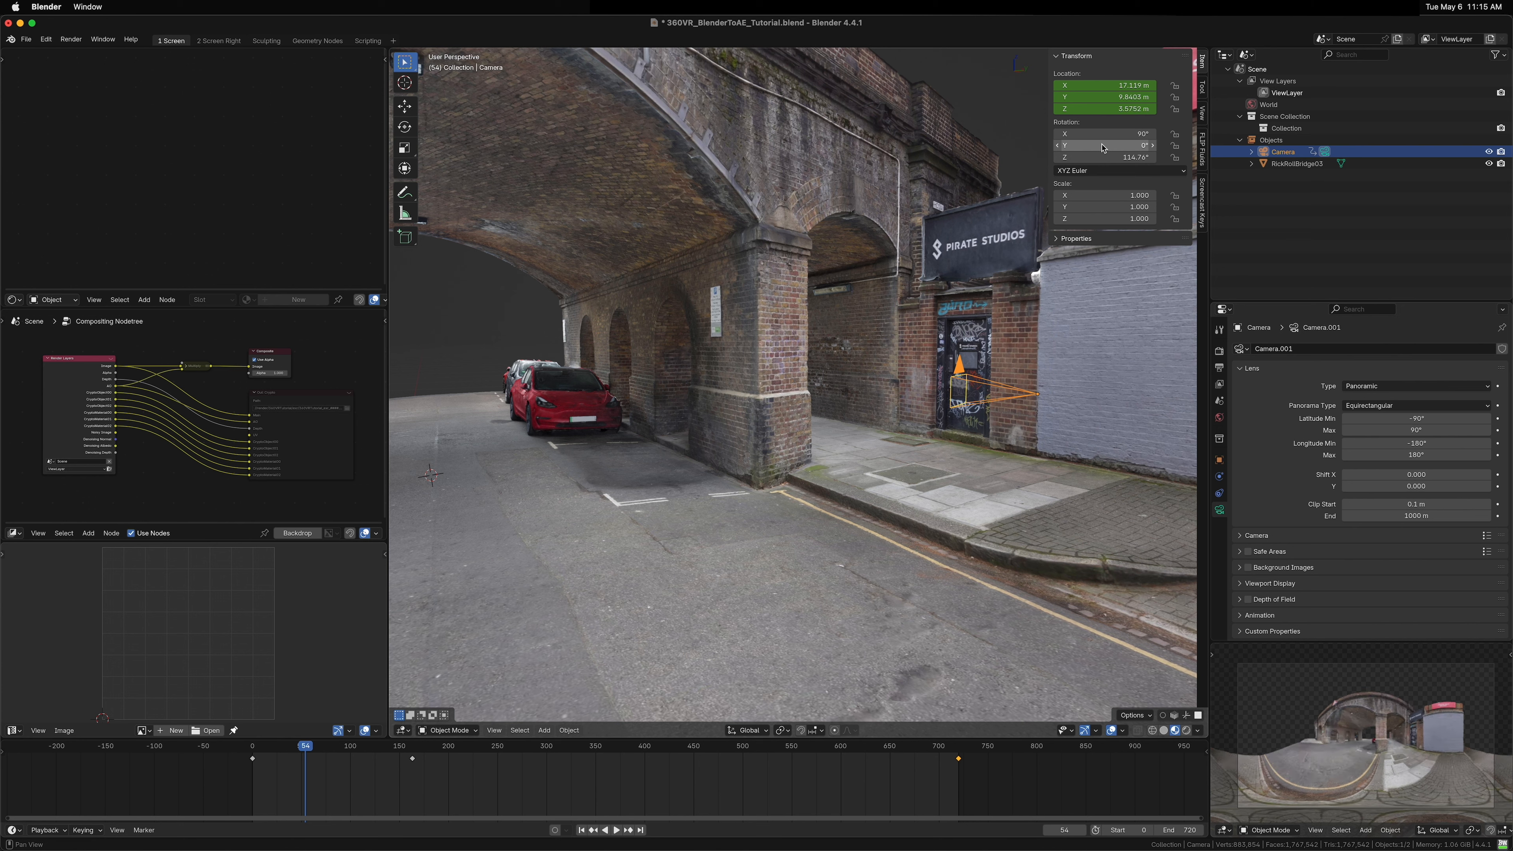
mouse_move(1103, 148)
left_mouse_down()
mouse_move(1018, 149)
mouse_move(1089, 148)
left_mouse_up()
left_click(1103, 149)
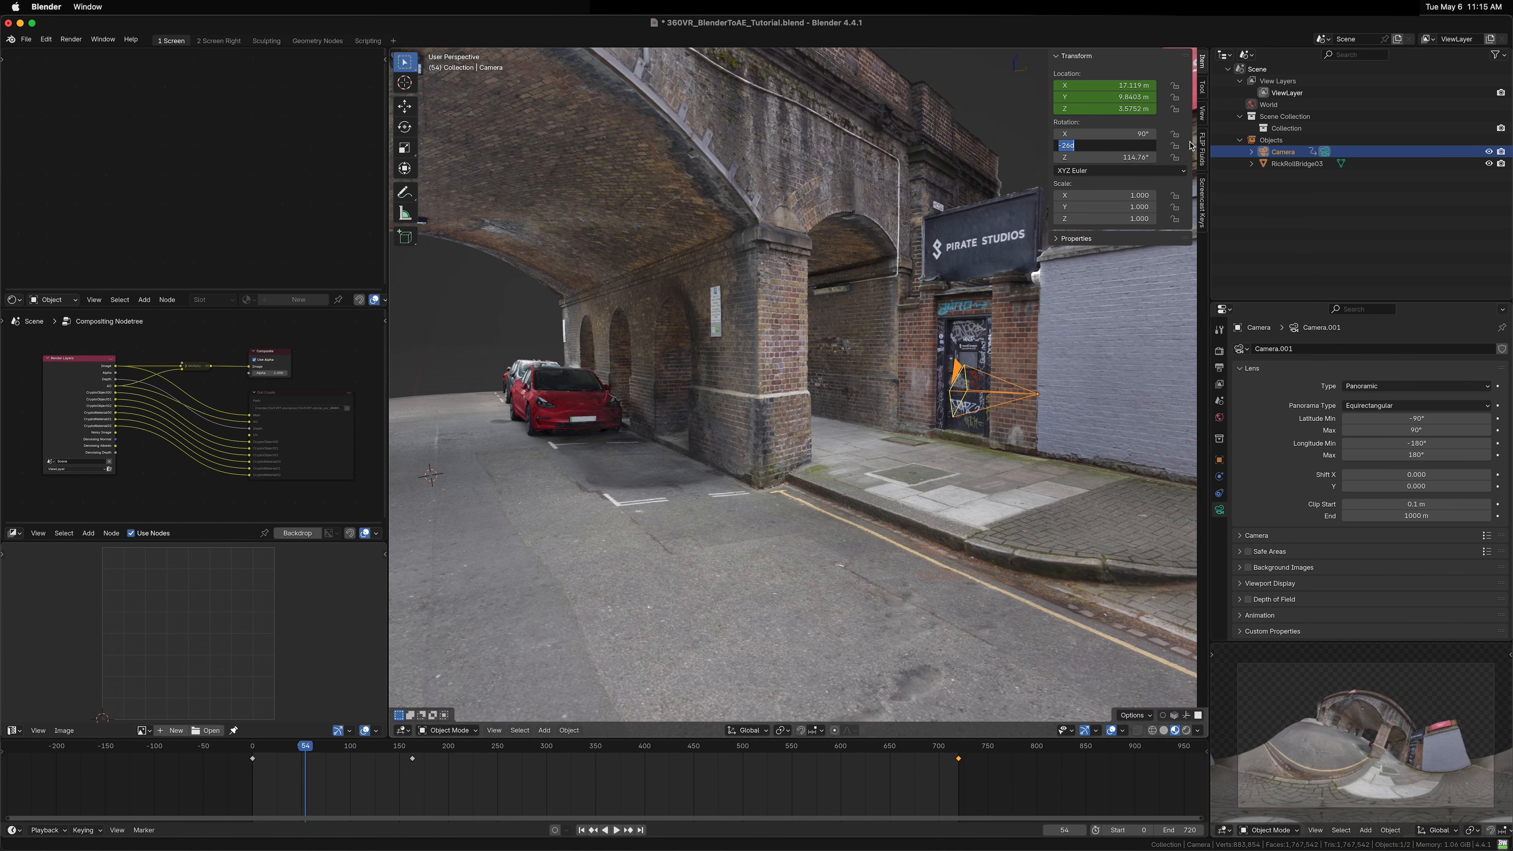
key("Return")
Step: In top view, rotate the camera about its Z axis and switch the small preview to Material Preview shading
key("KP_7")
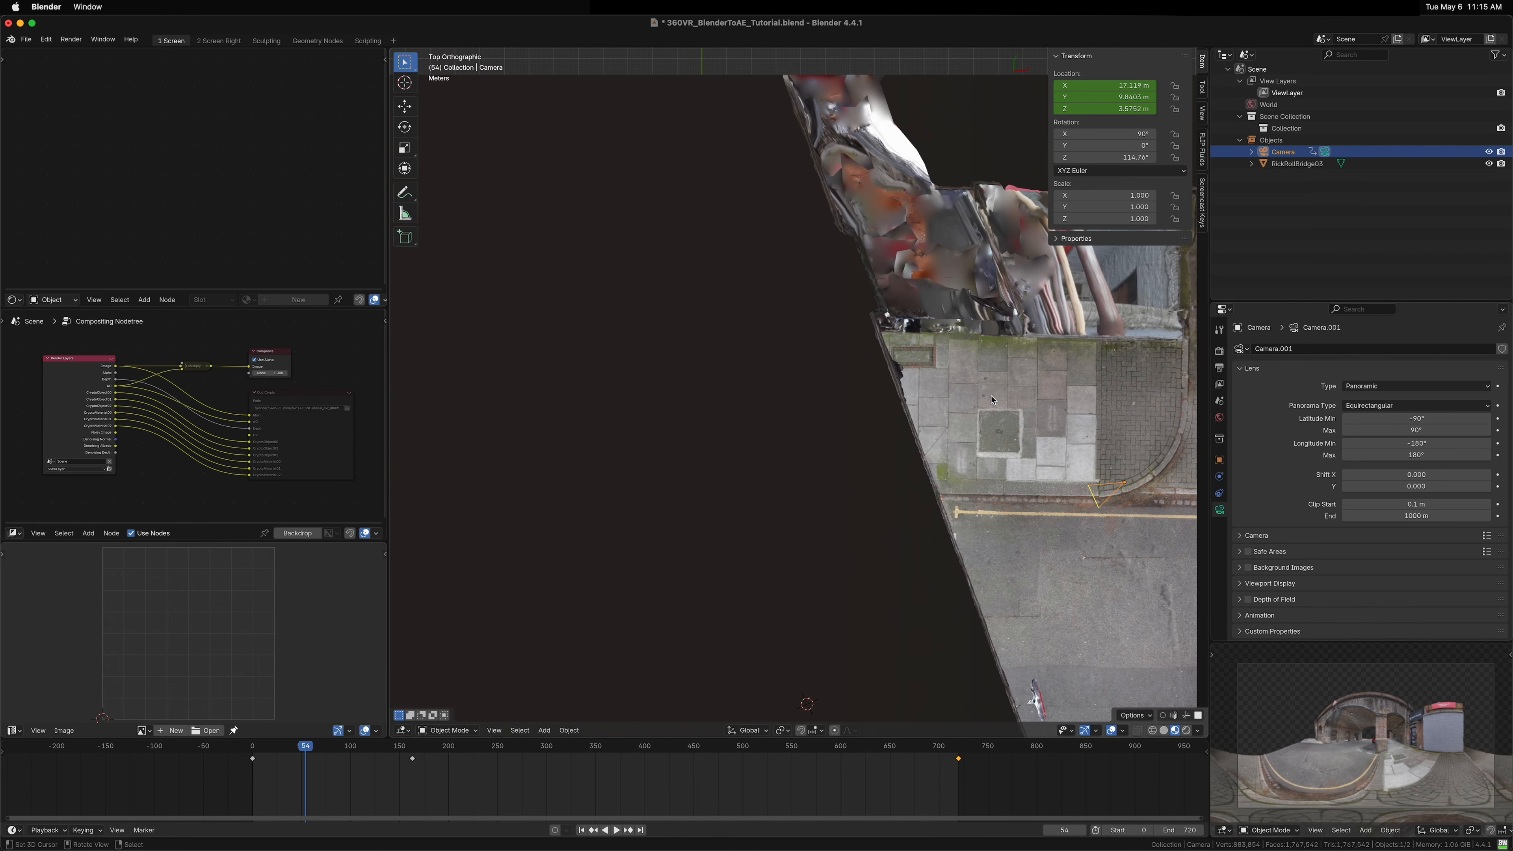
left_click_drag(1160, 518, 969, 479)
key("r")
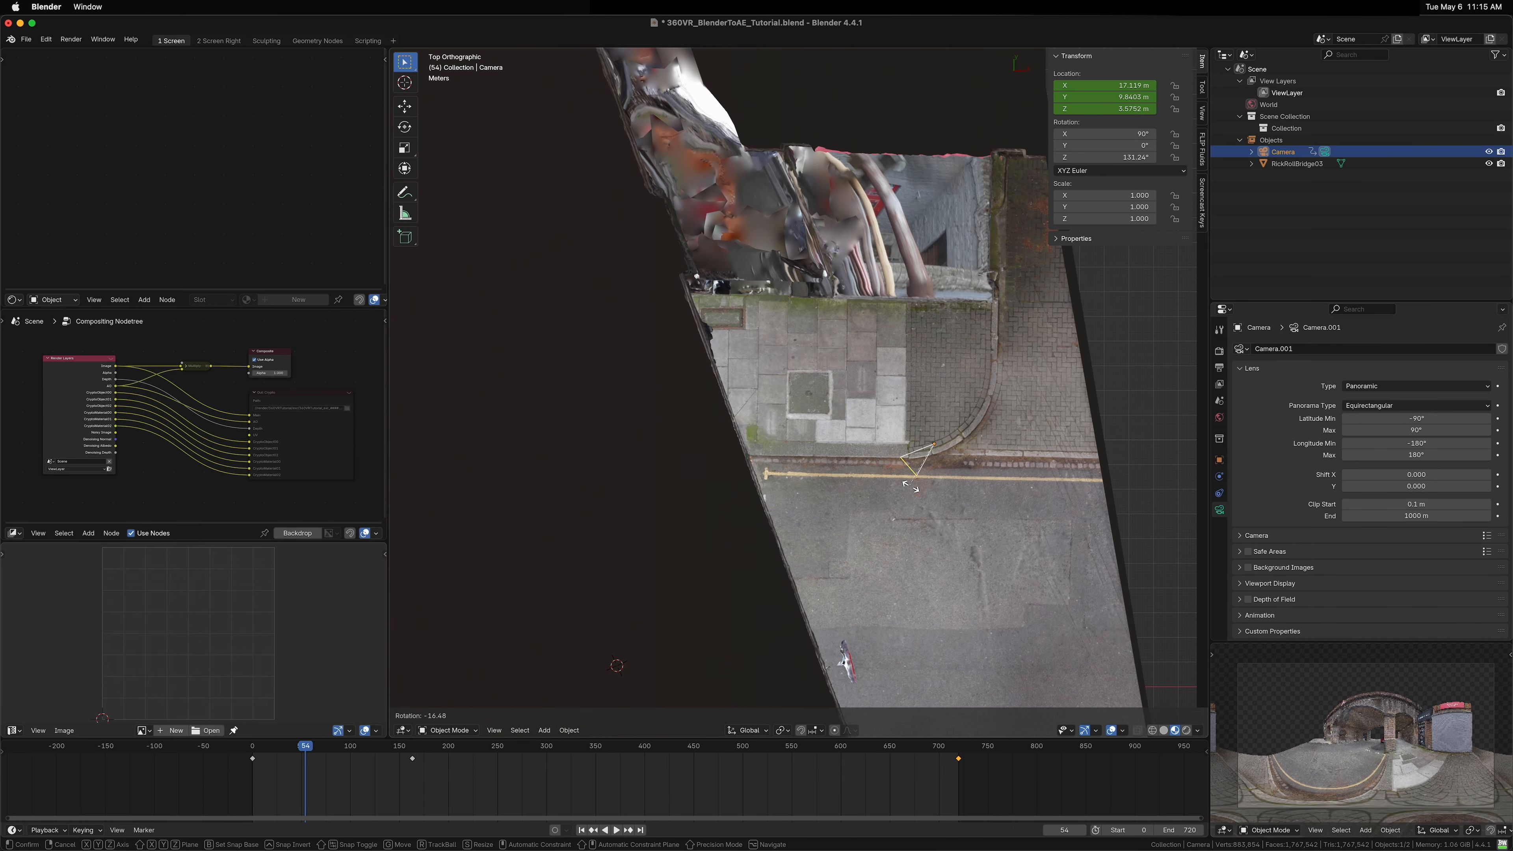
left_click(1021, 534)
key("z")
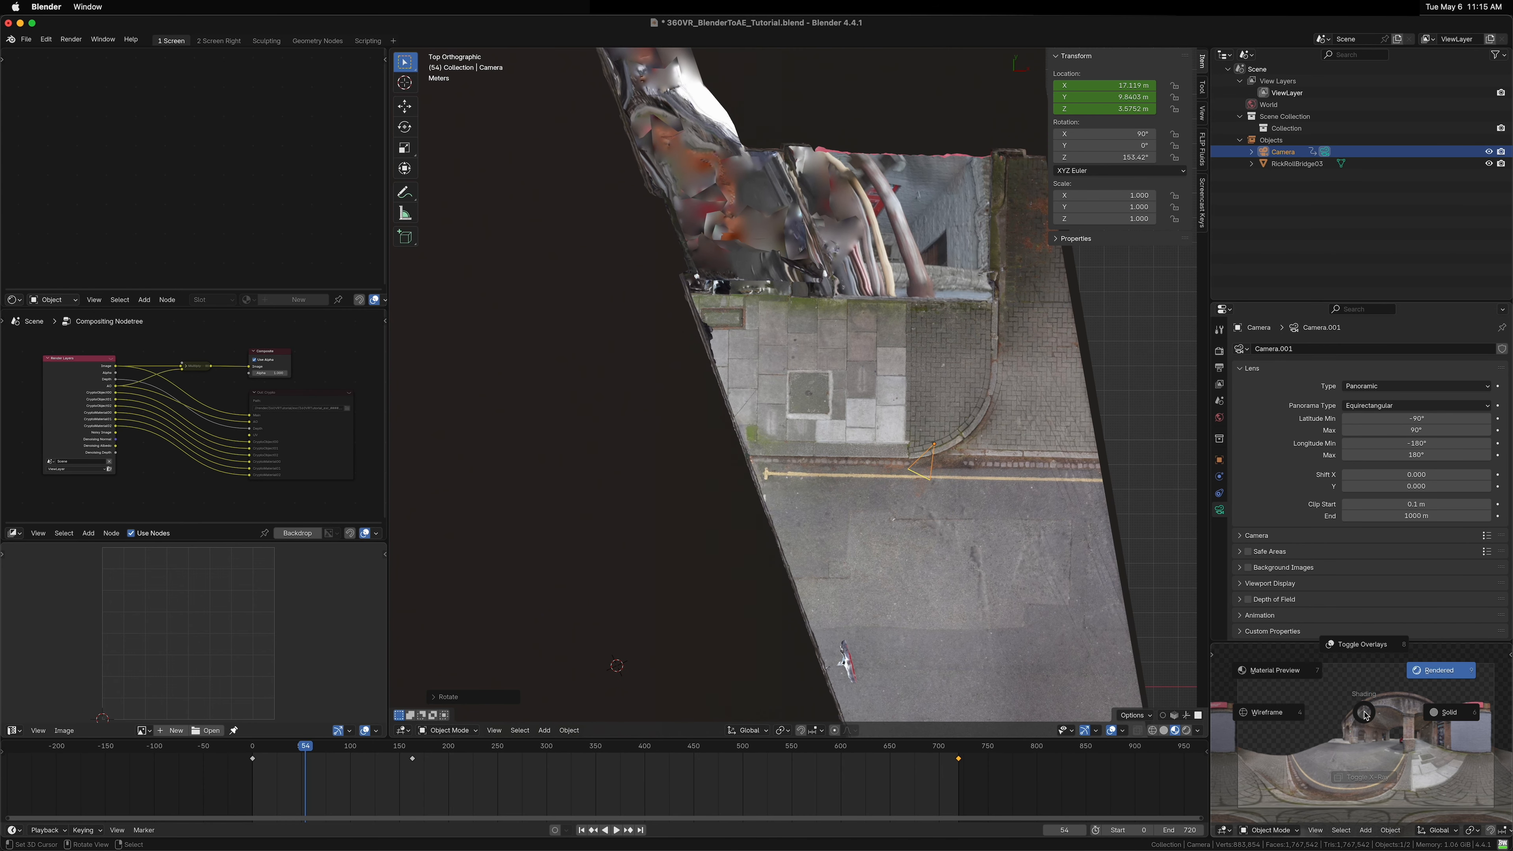
left_click(1291, 676)
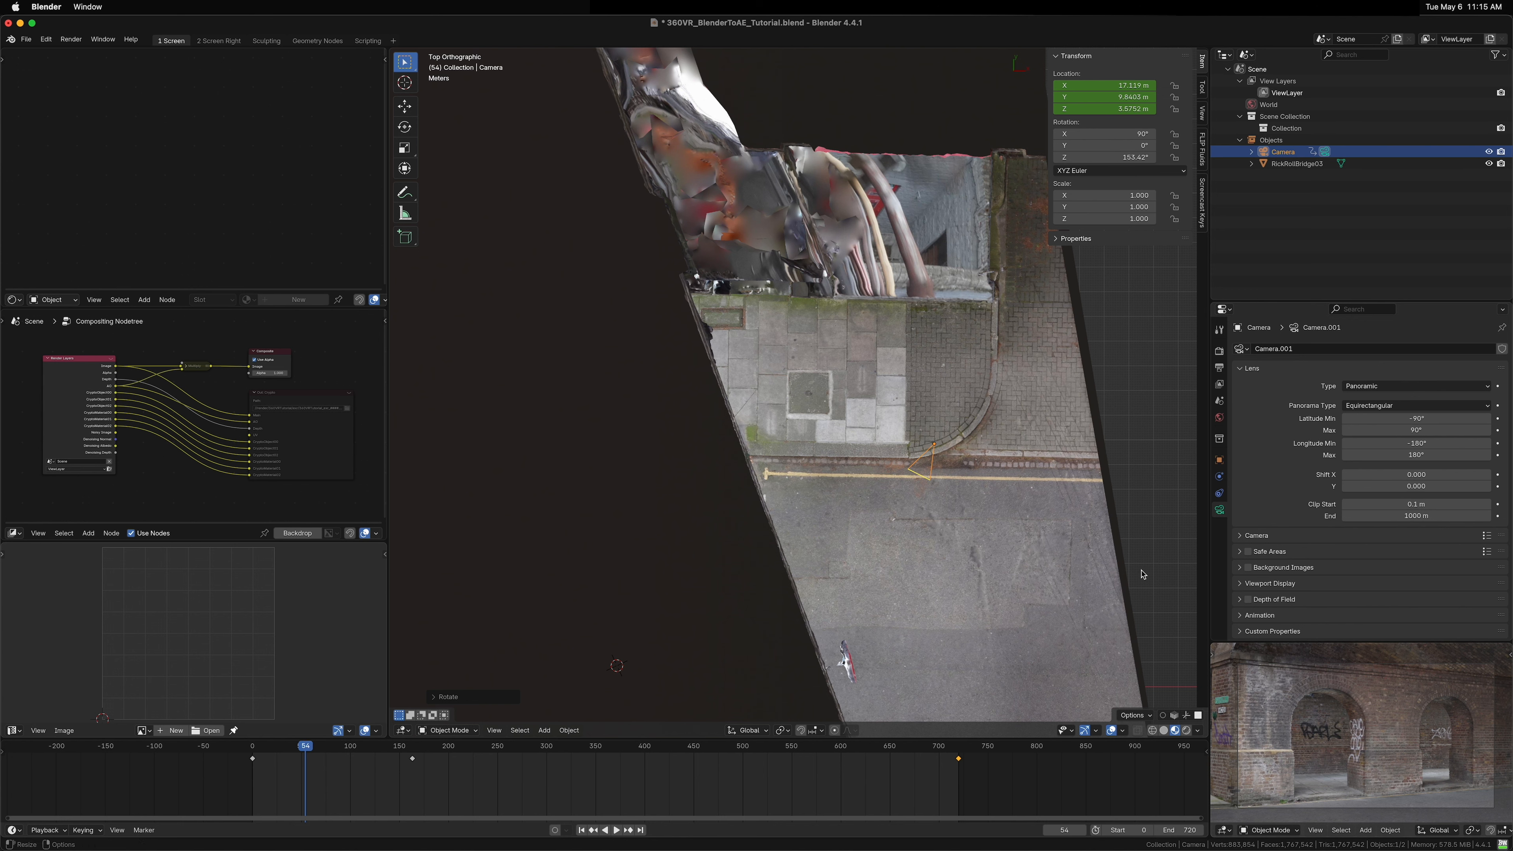
Step: Refine the camera's Z rotation to about 157° in top view
key("r")
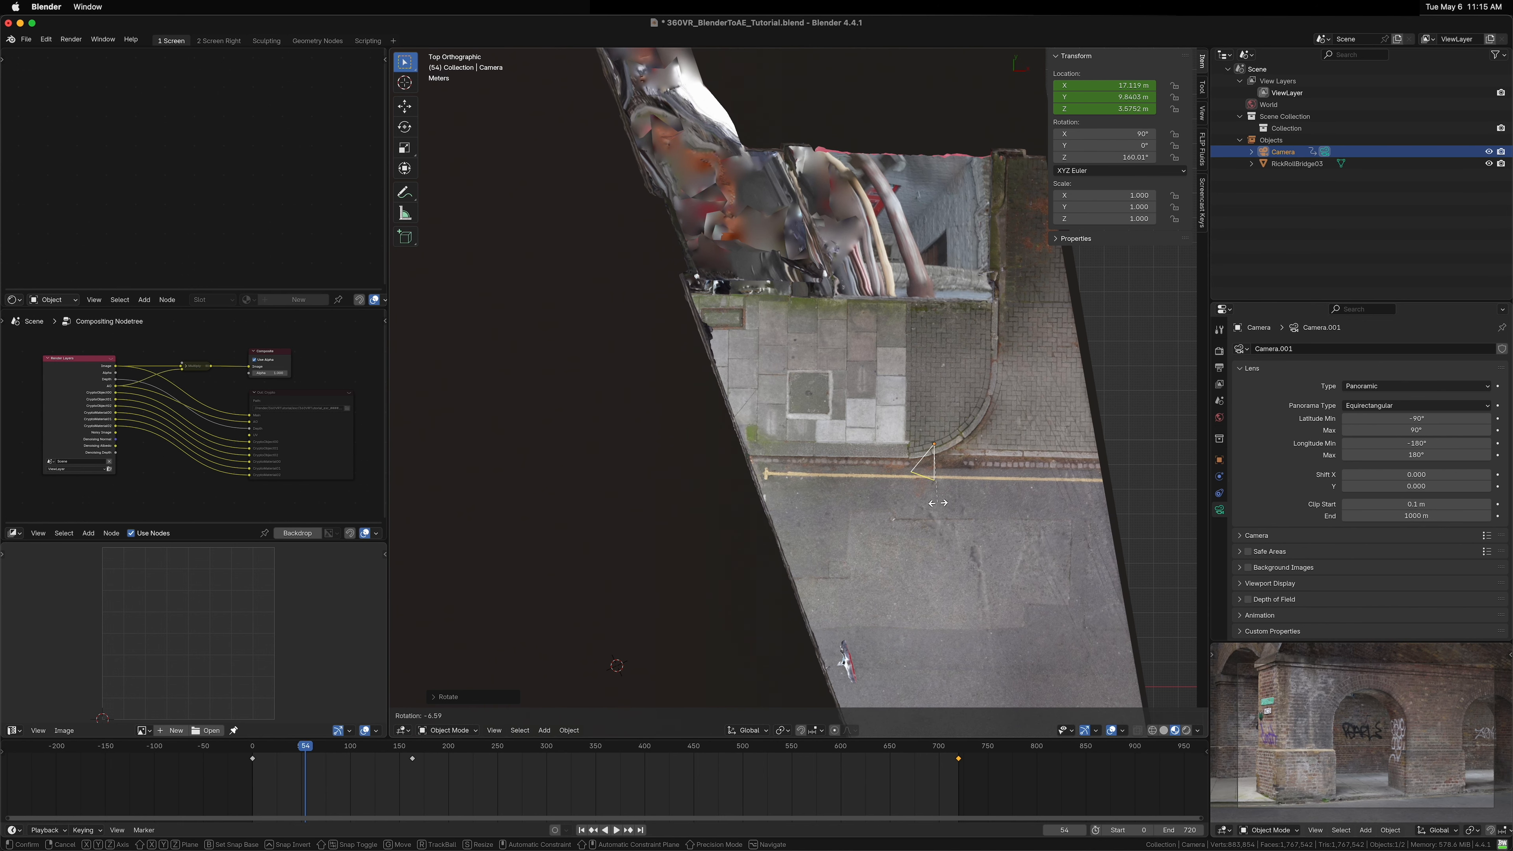
left_click(939, 506)
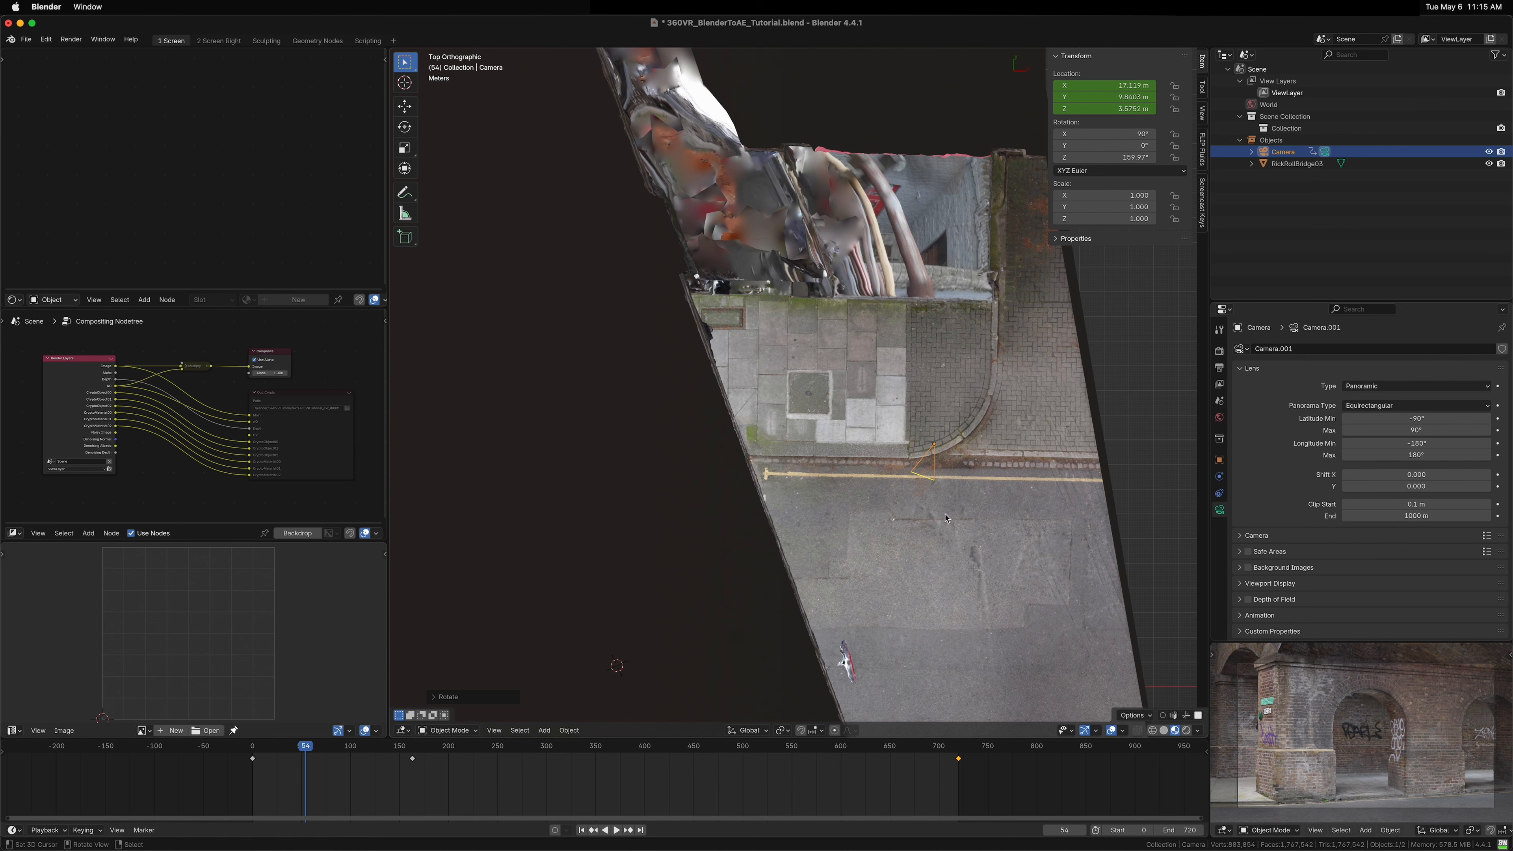
key("r")
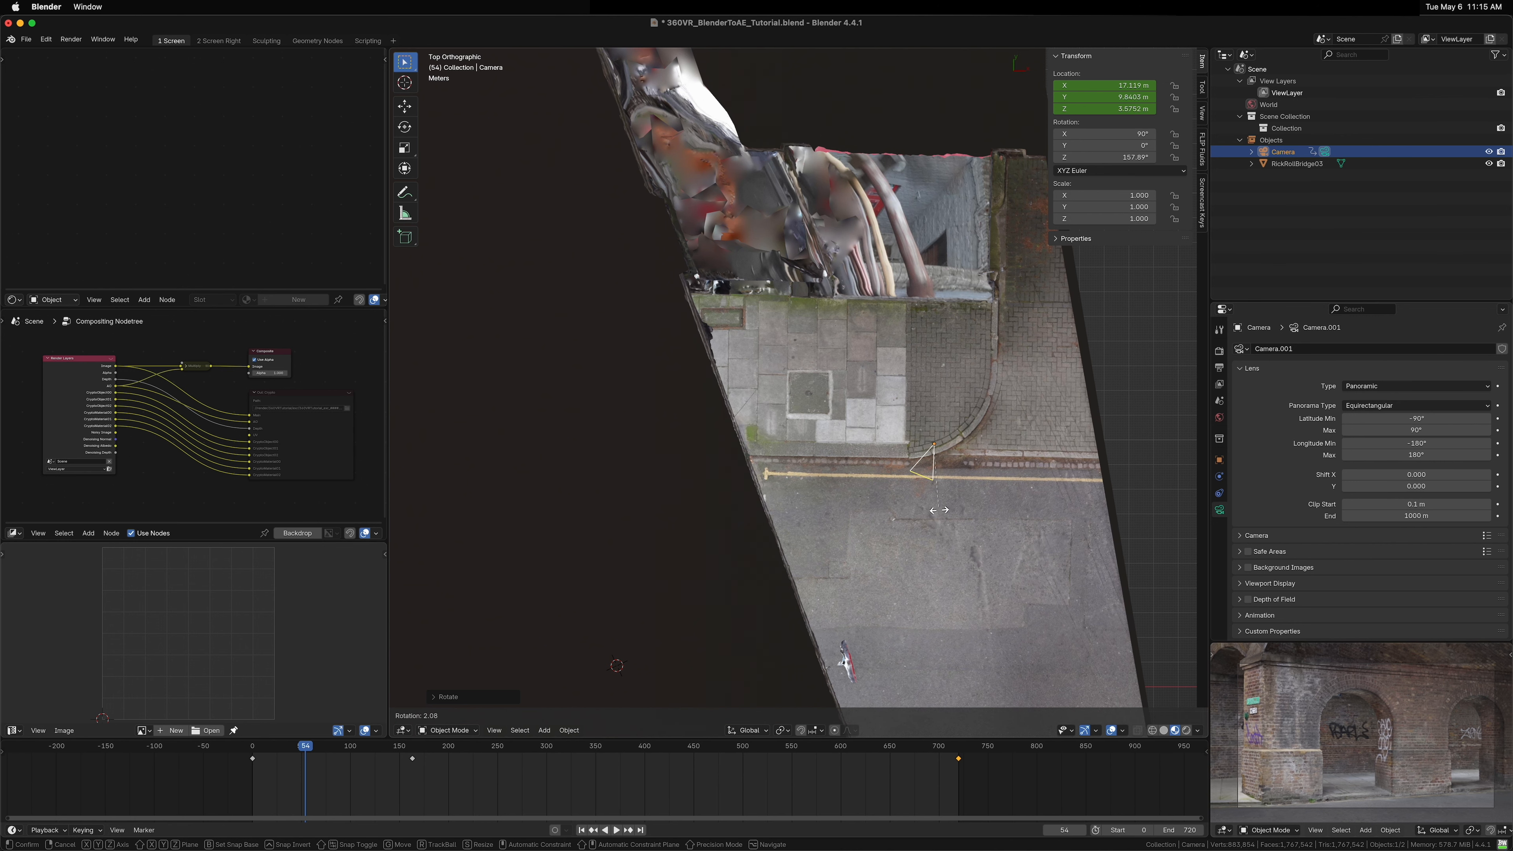
left_click(939, 512)
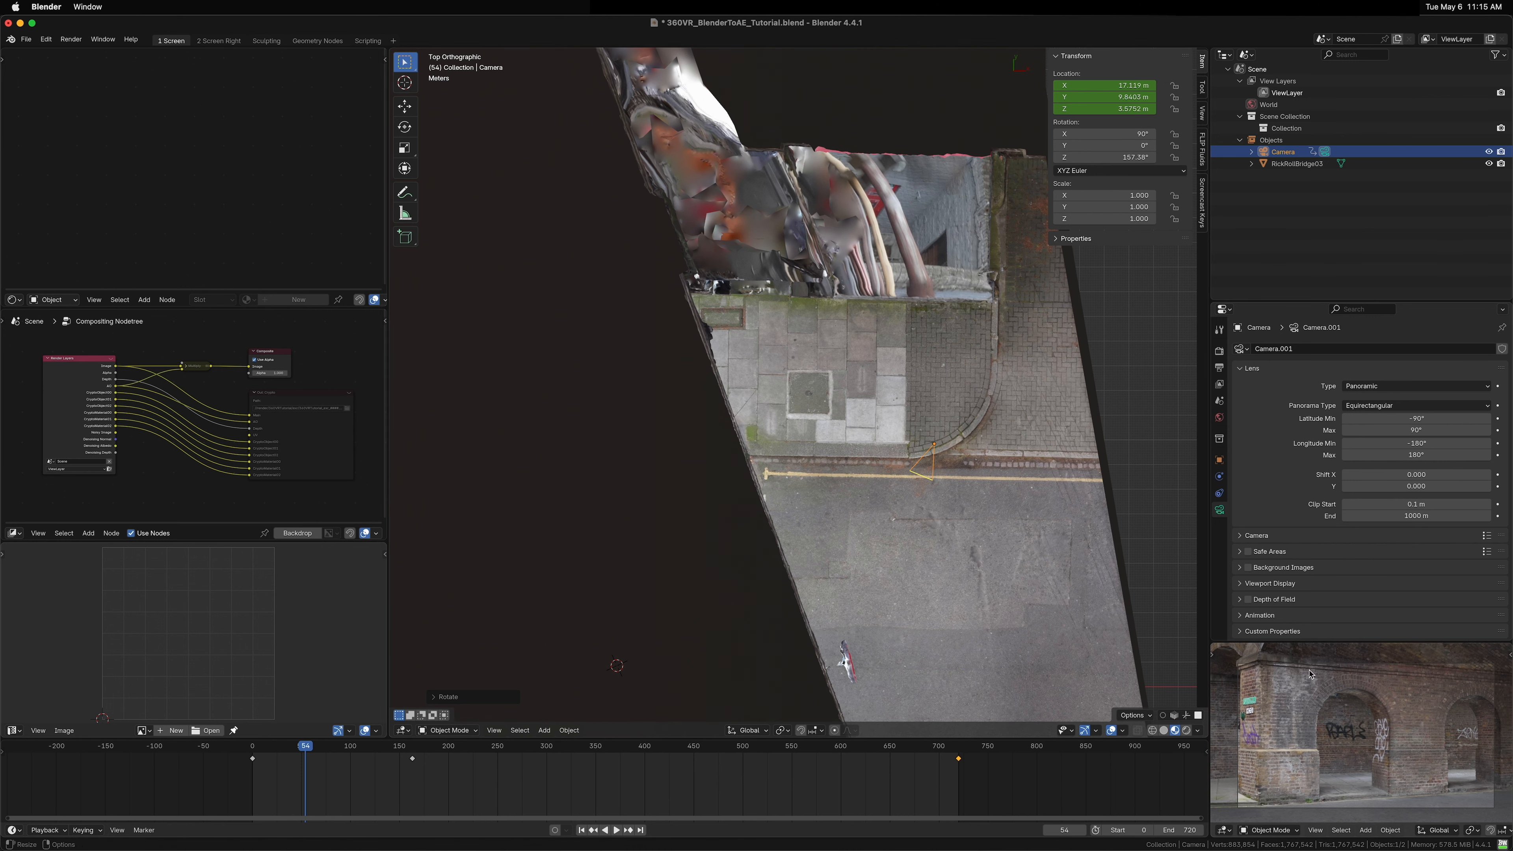
Step: Play and scrub the timeline to preview the camera motion
key("space")
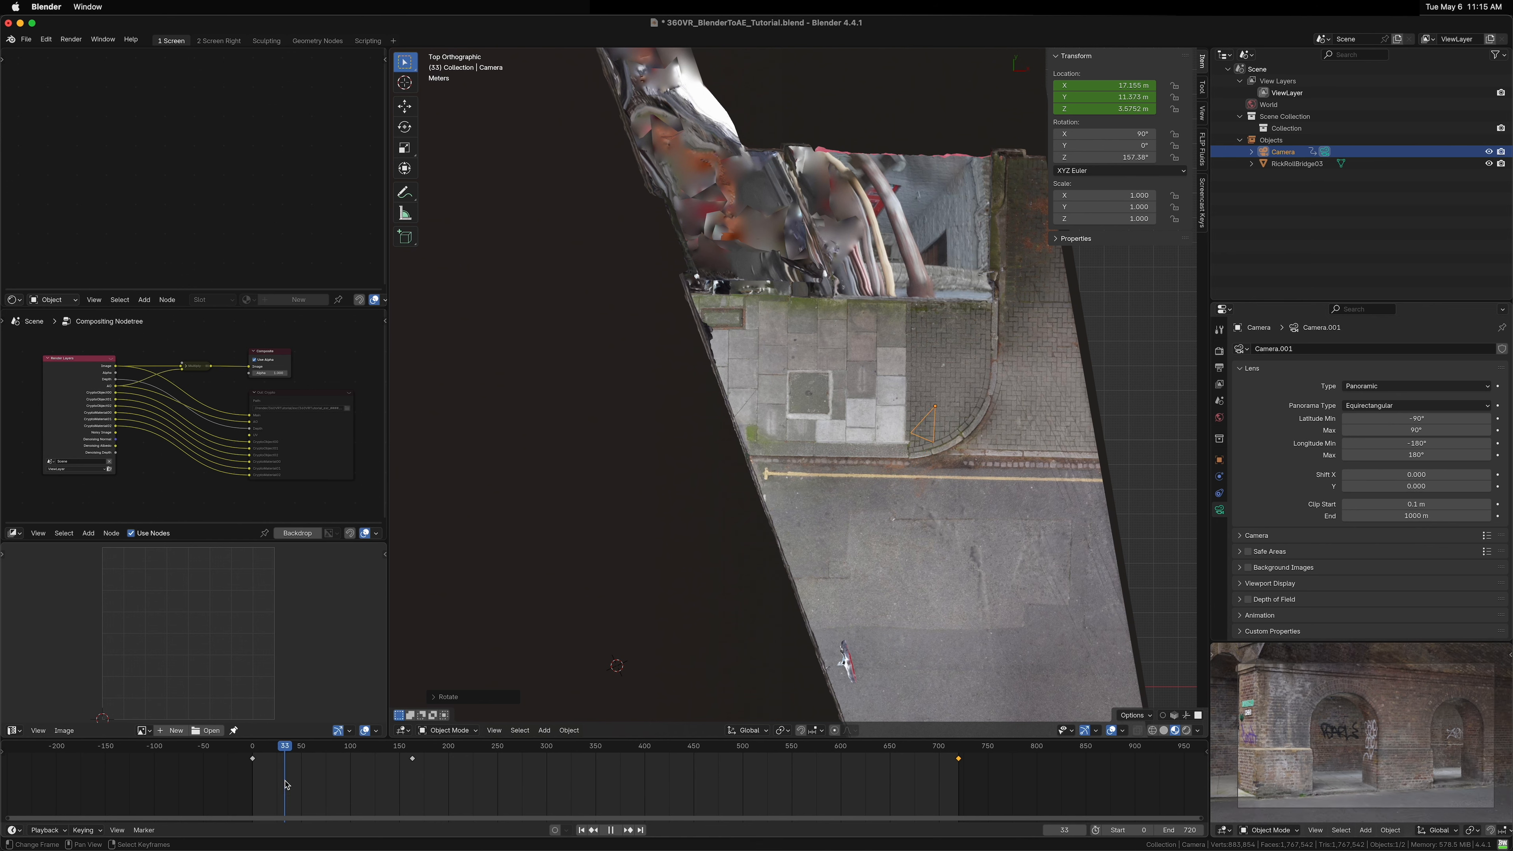
left_click_drag(393, 775, 639, 774)
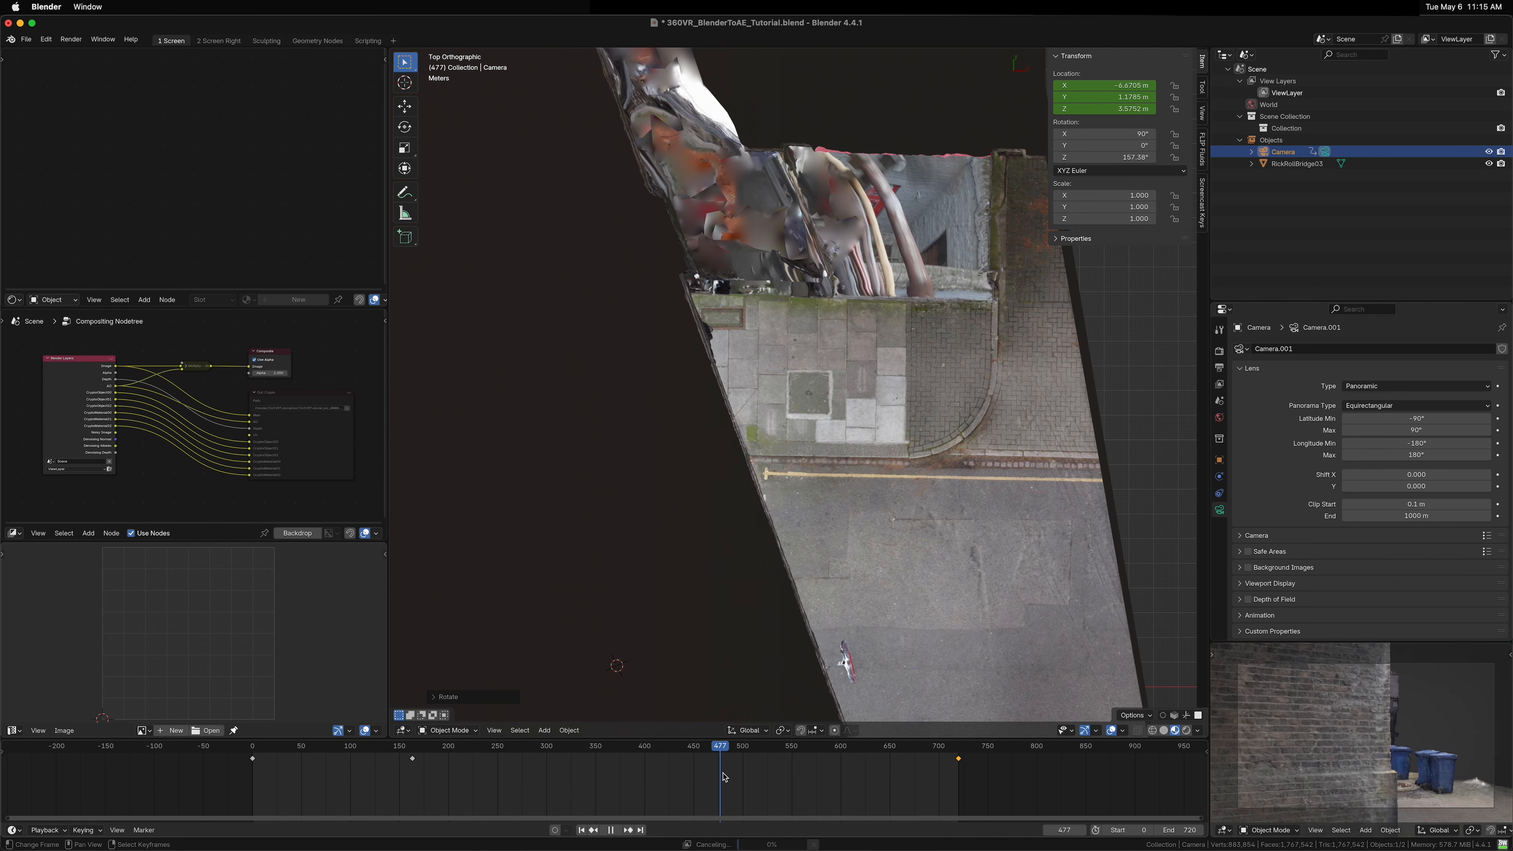
key("space")
scroll(934, 574, "down", 2)
left_click_drag(934, 574, 662, 424)
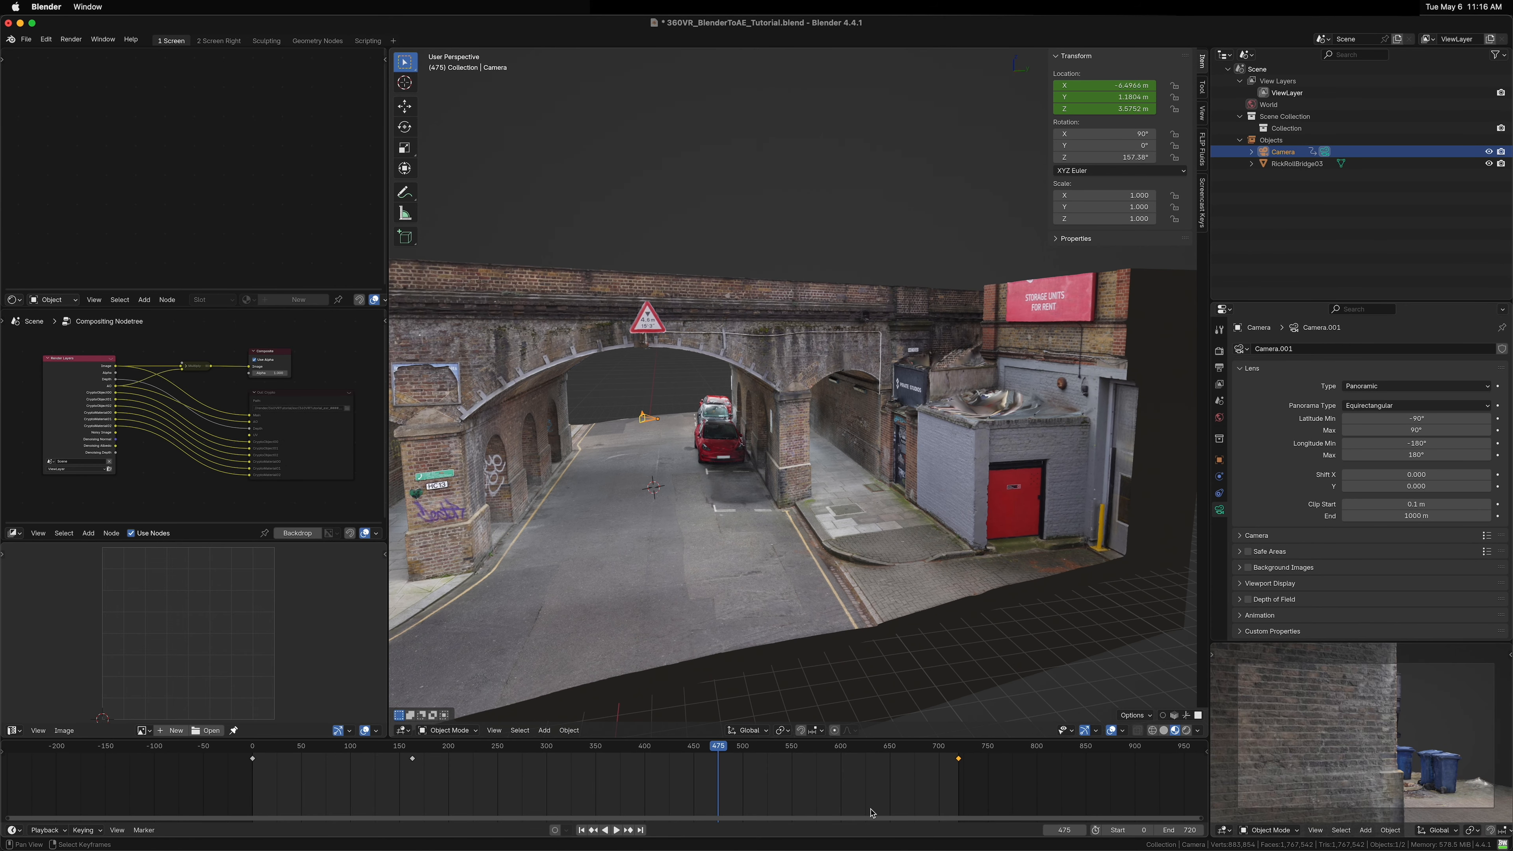
Step: At the last frame, move the camera to a new spot in top wireframe view and keyframe its available channels
key("shift+Right")
key("KP_7")
key("shift+z")
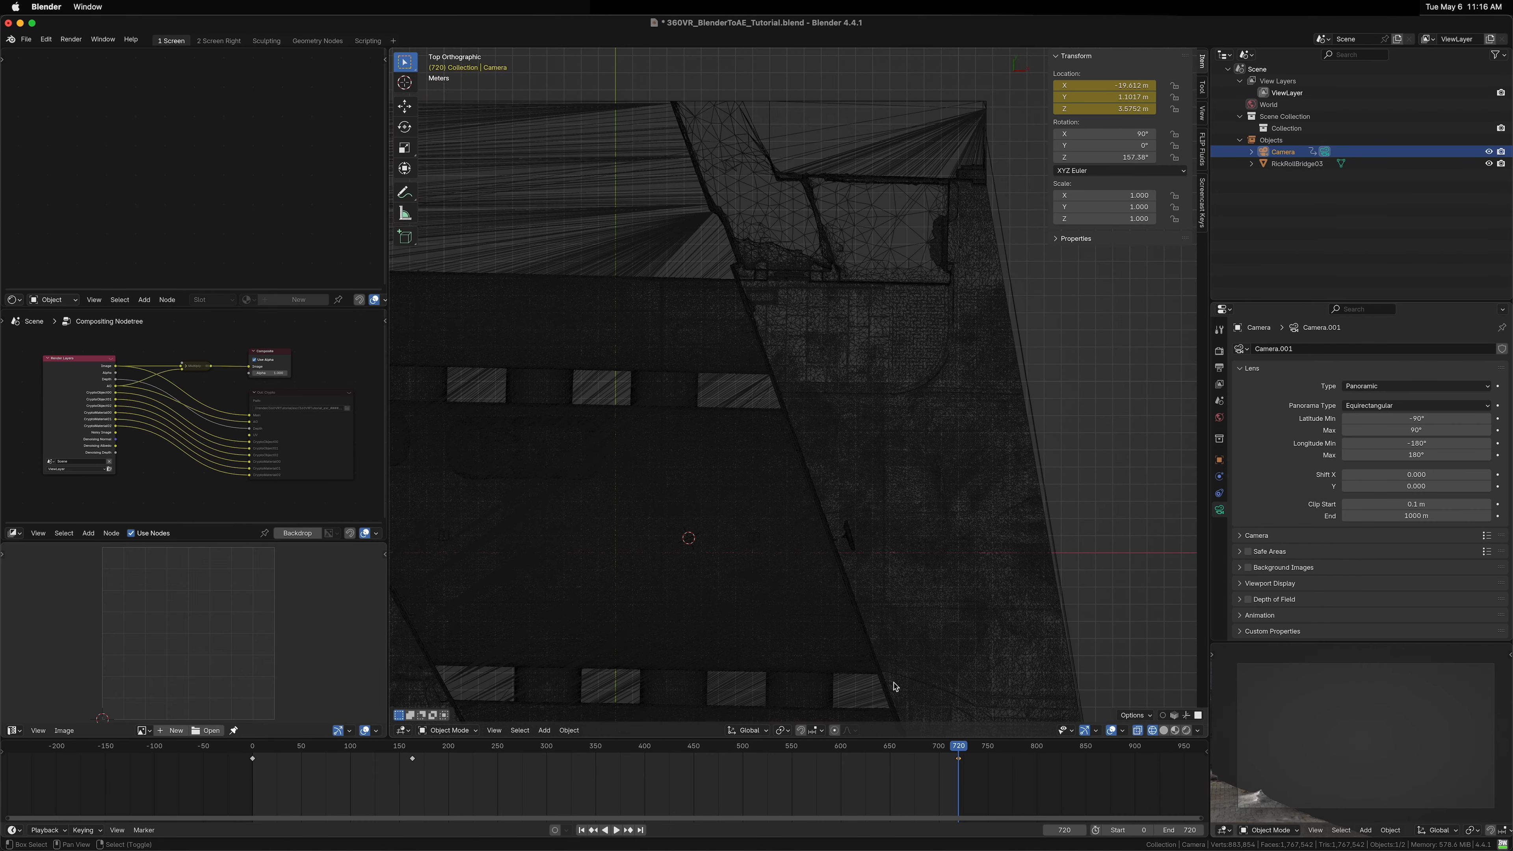
left_click_drag(895, 688, 635, 625)
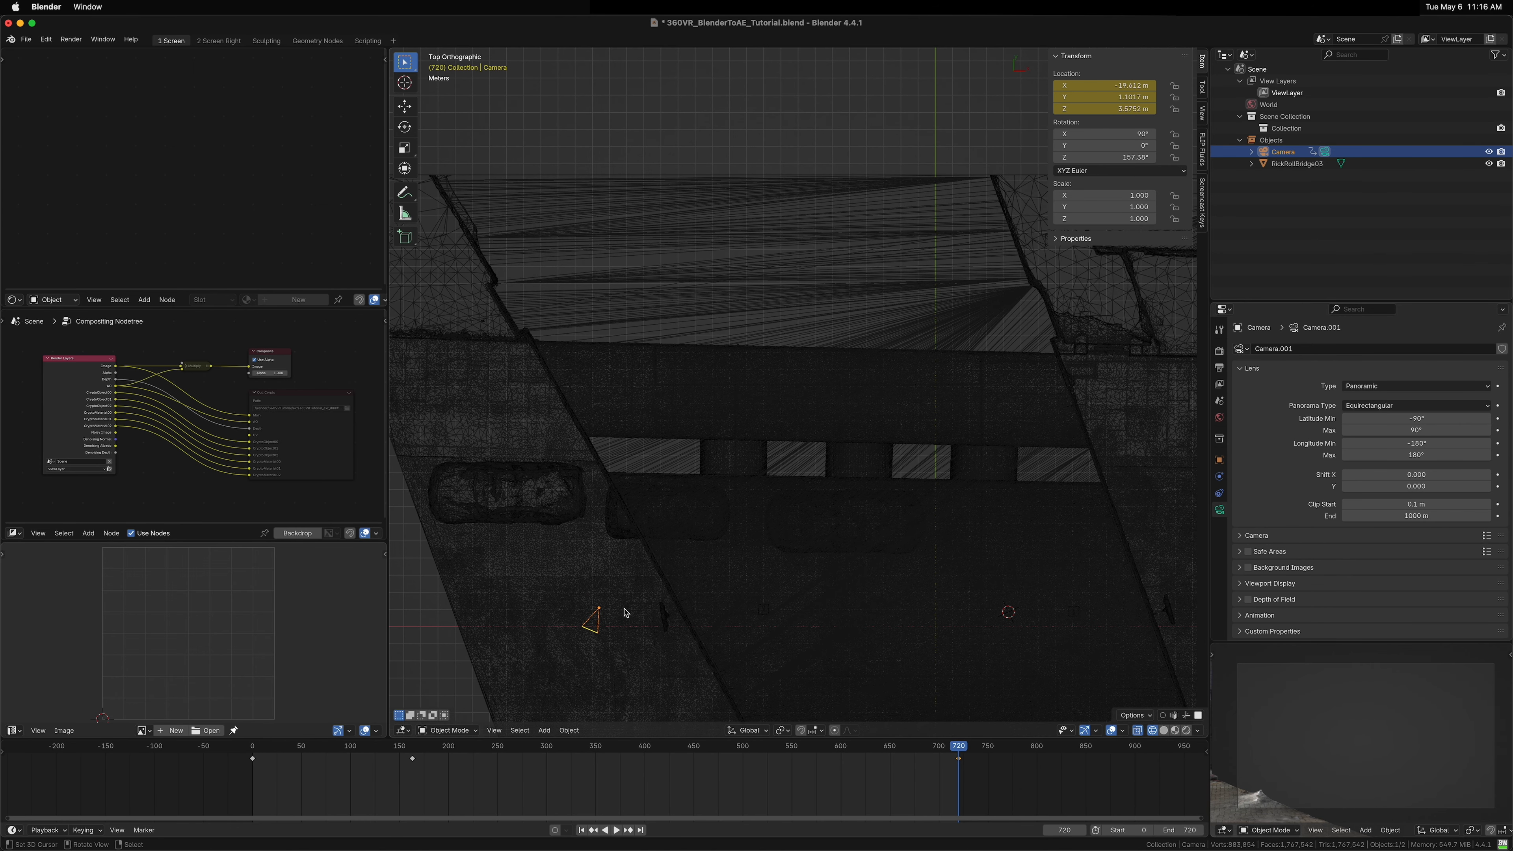
key("g")
left_click(588, 577)
key("k")
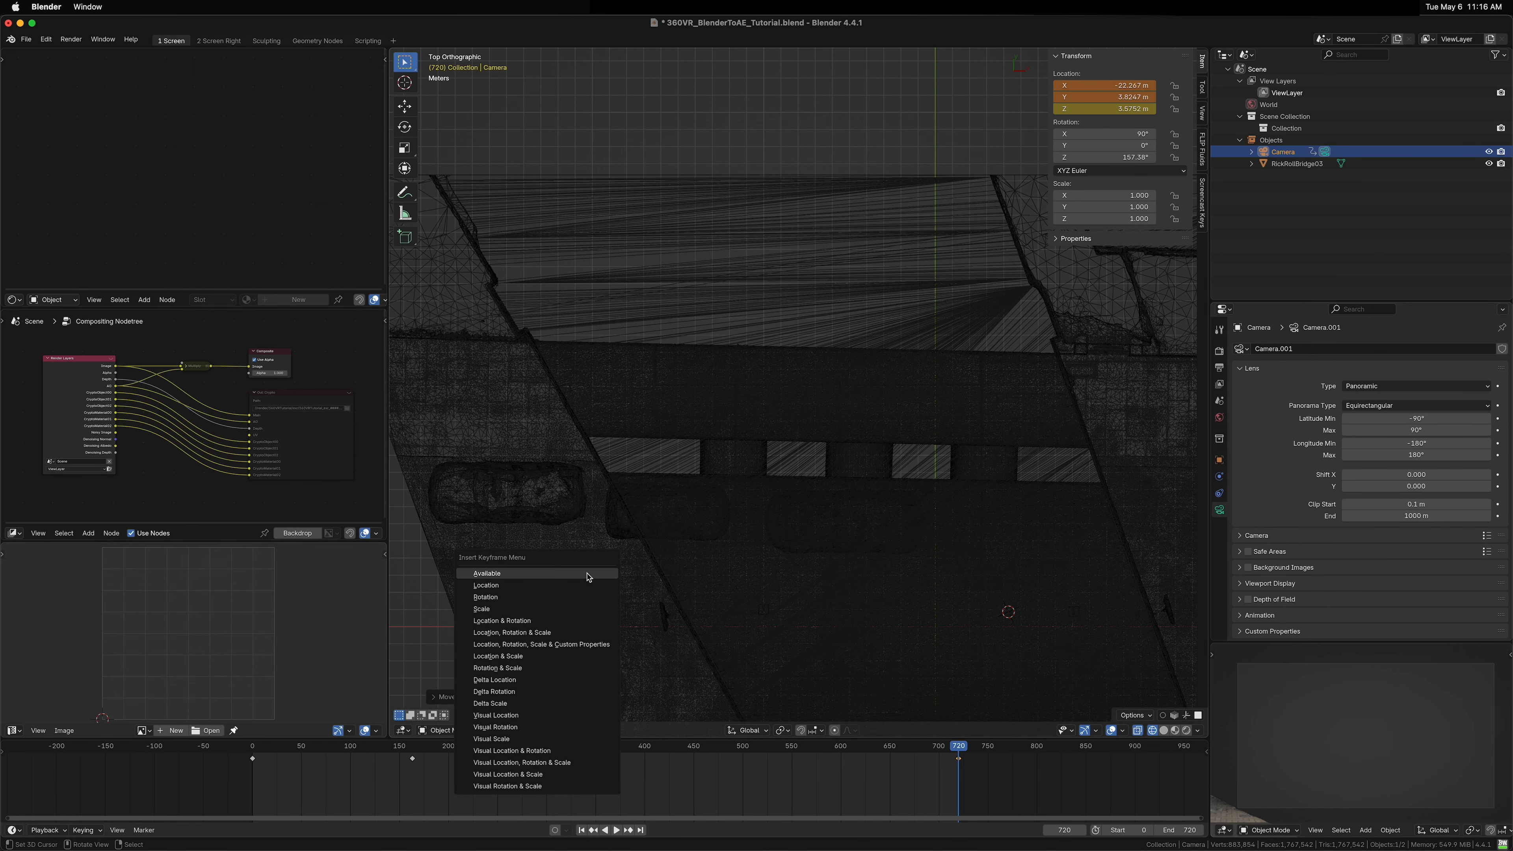
left_click(588, 576)
Step: Scrub and play the animation to review the new camera path
left_click_drag(371, 770, 503, 776)
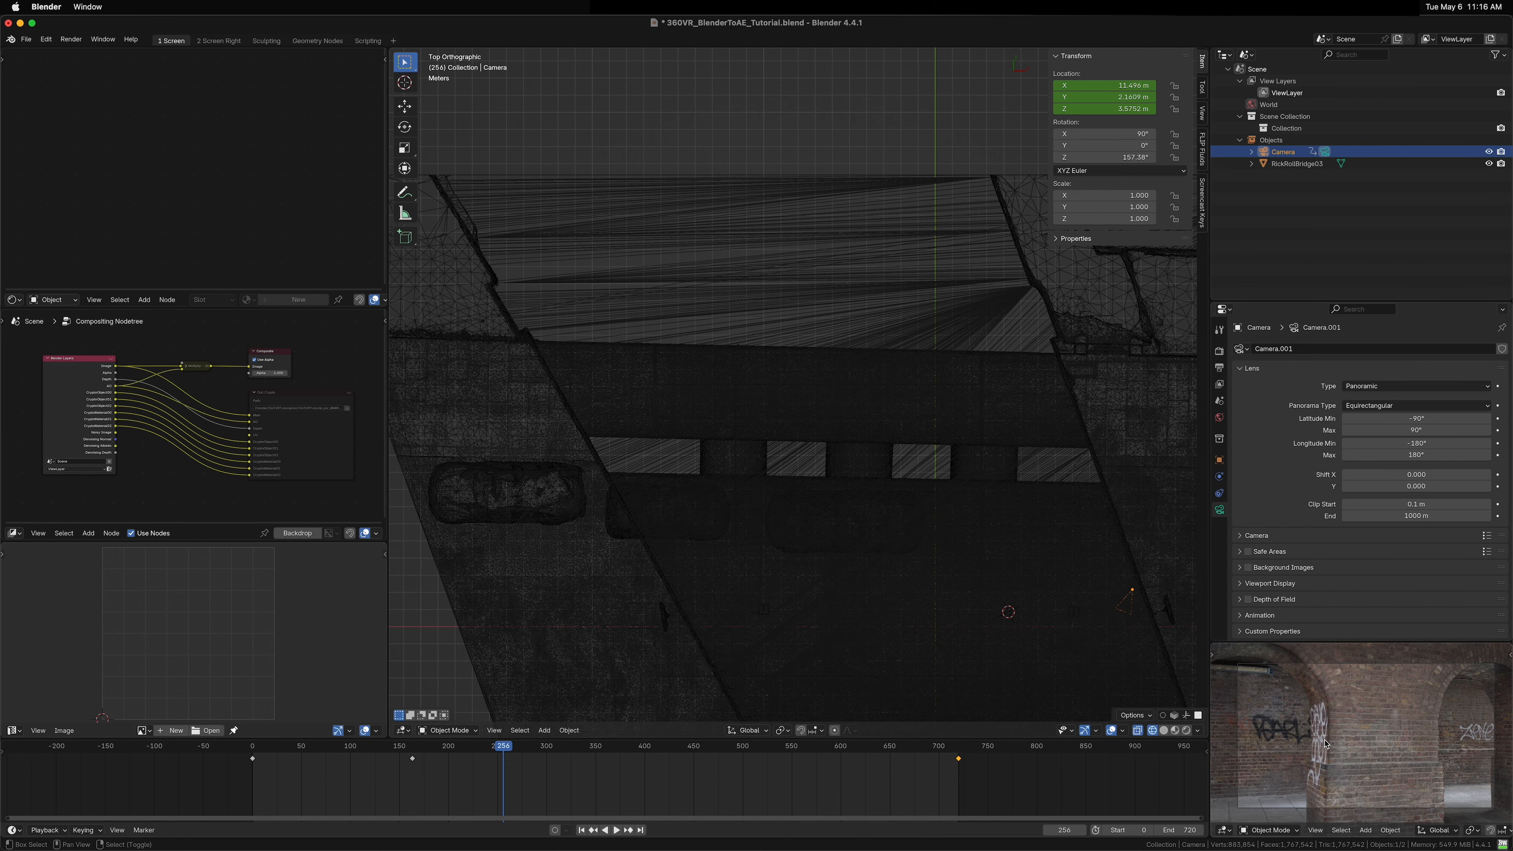
mouse_move(1080, 618)
left_mouse_down()
mouse_move(1006, 578)
mouse_move(841, 570)
mouse_move(904, 408)
mouse_move(831, 496)
mouse_move(848, 480)
mouse_move(804, 453)
left_mouse_up()
key("z")
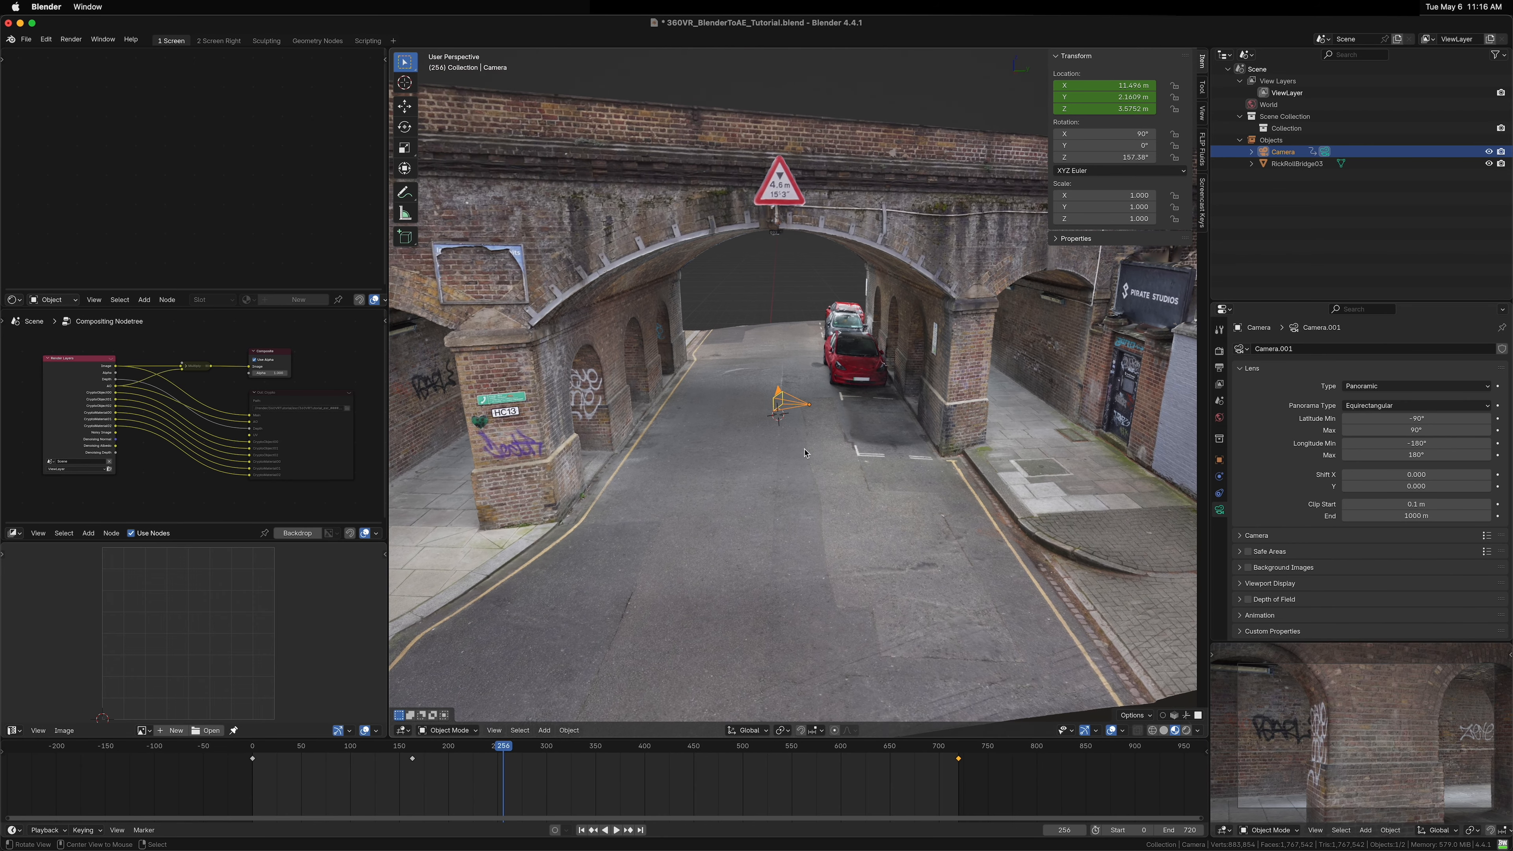
key("space")
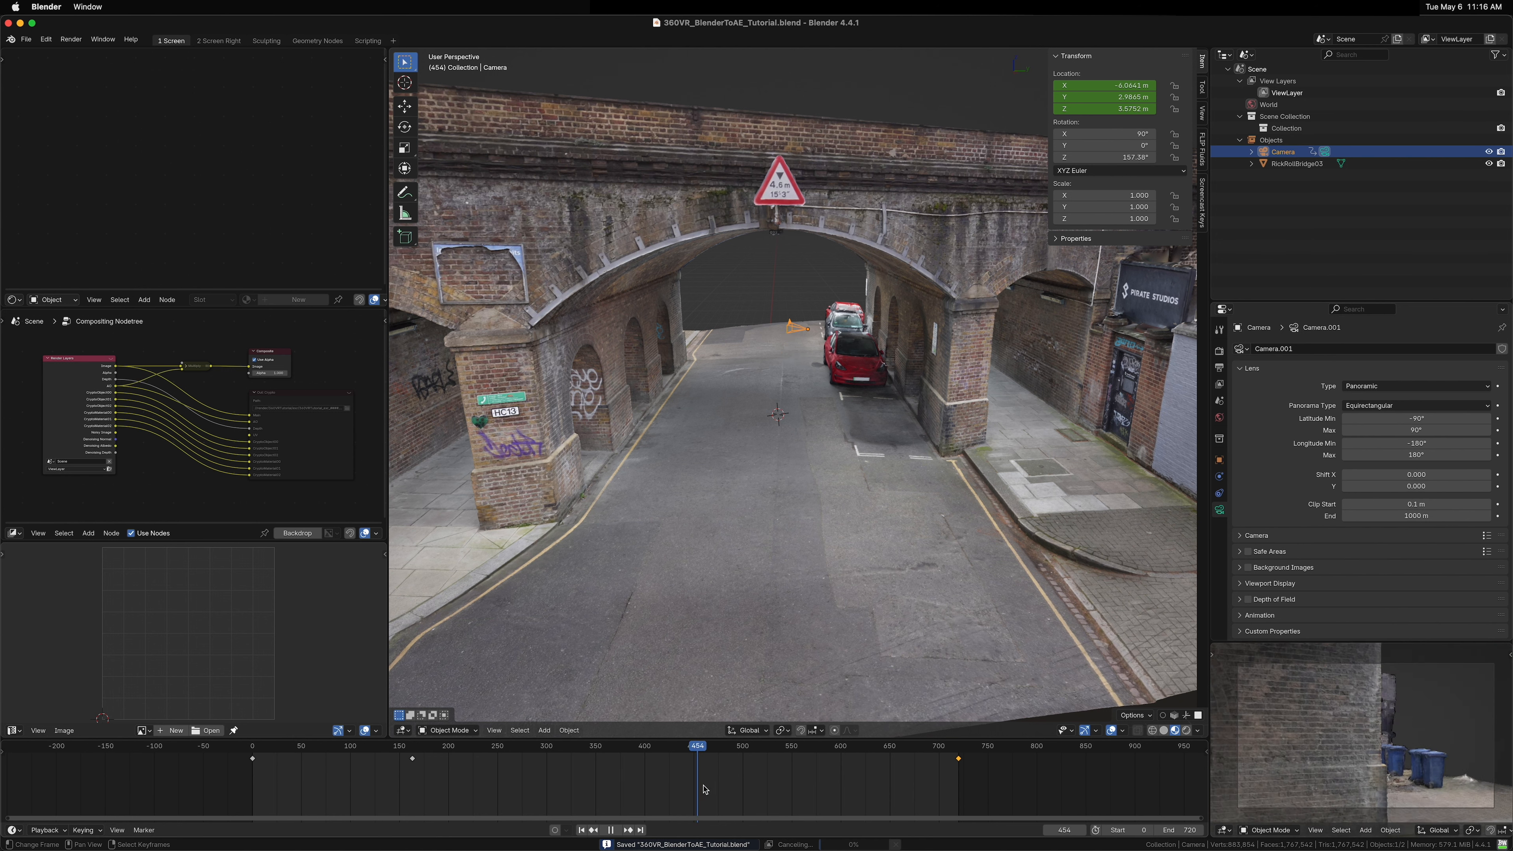
key("Escape")
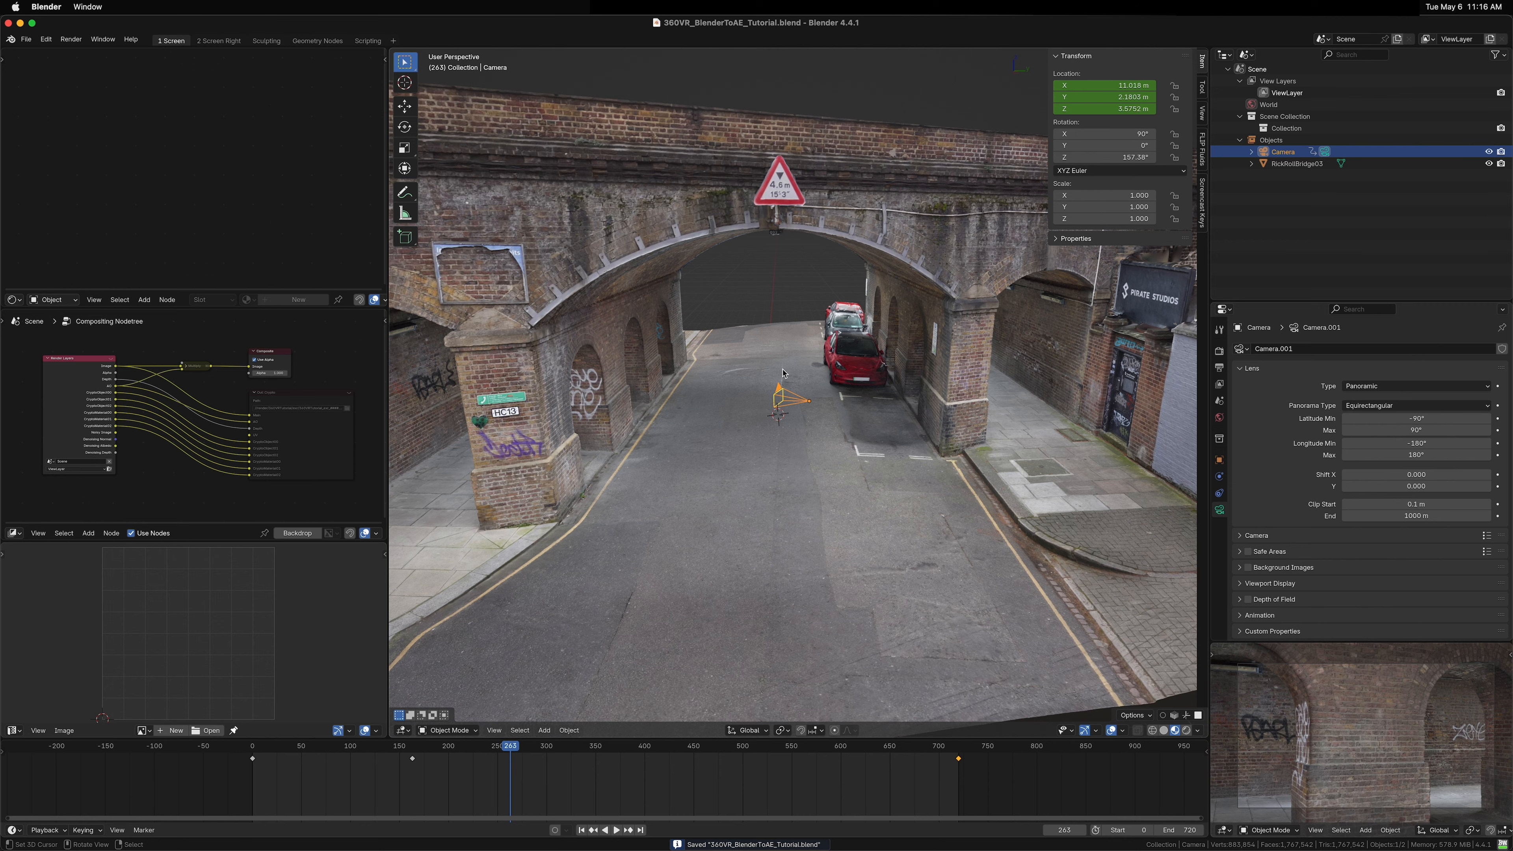
Step: Select the bridge model and clear its scale
left_click_drag(837, 377, 801, 252)
left_click(680, 235)
key("alt+s")
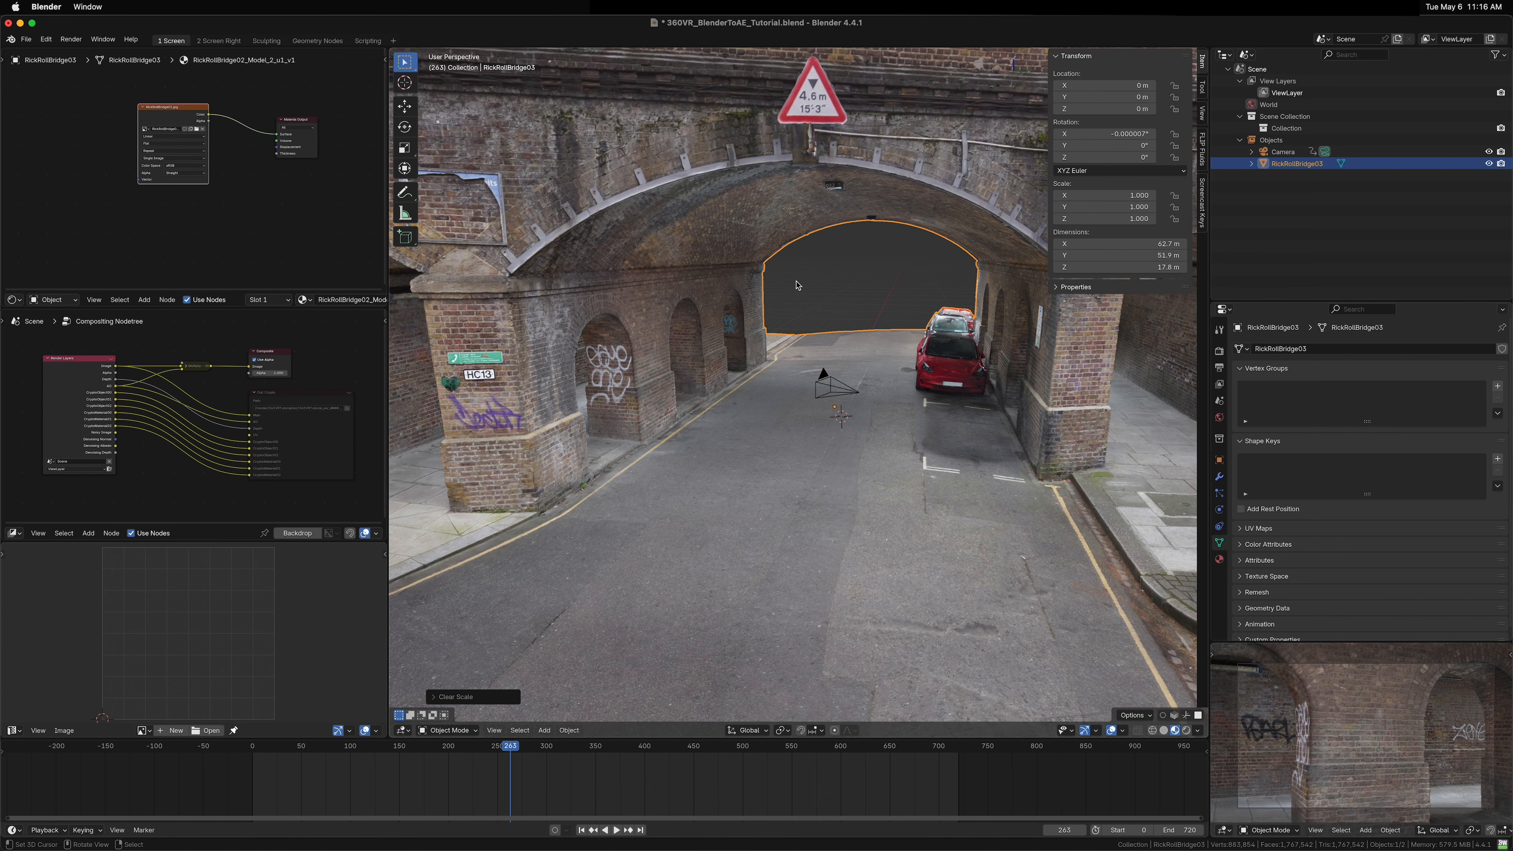
Step: Add a Sphere empty to the scene beside the arches
mouse_move(688, 383)
left_mouse_down()
mouse_move(670, 380)
mouse_move(693, 366)
mouse_move(685, 388)
left_mouse_up()
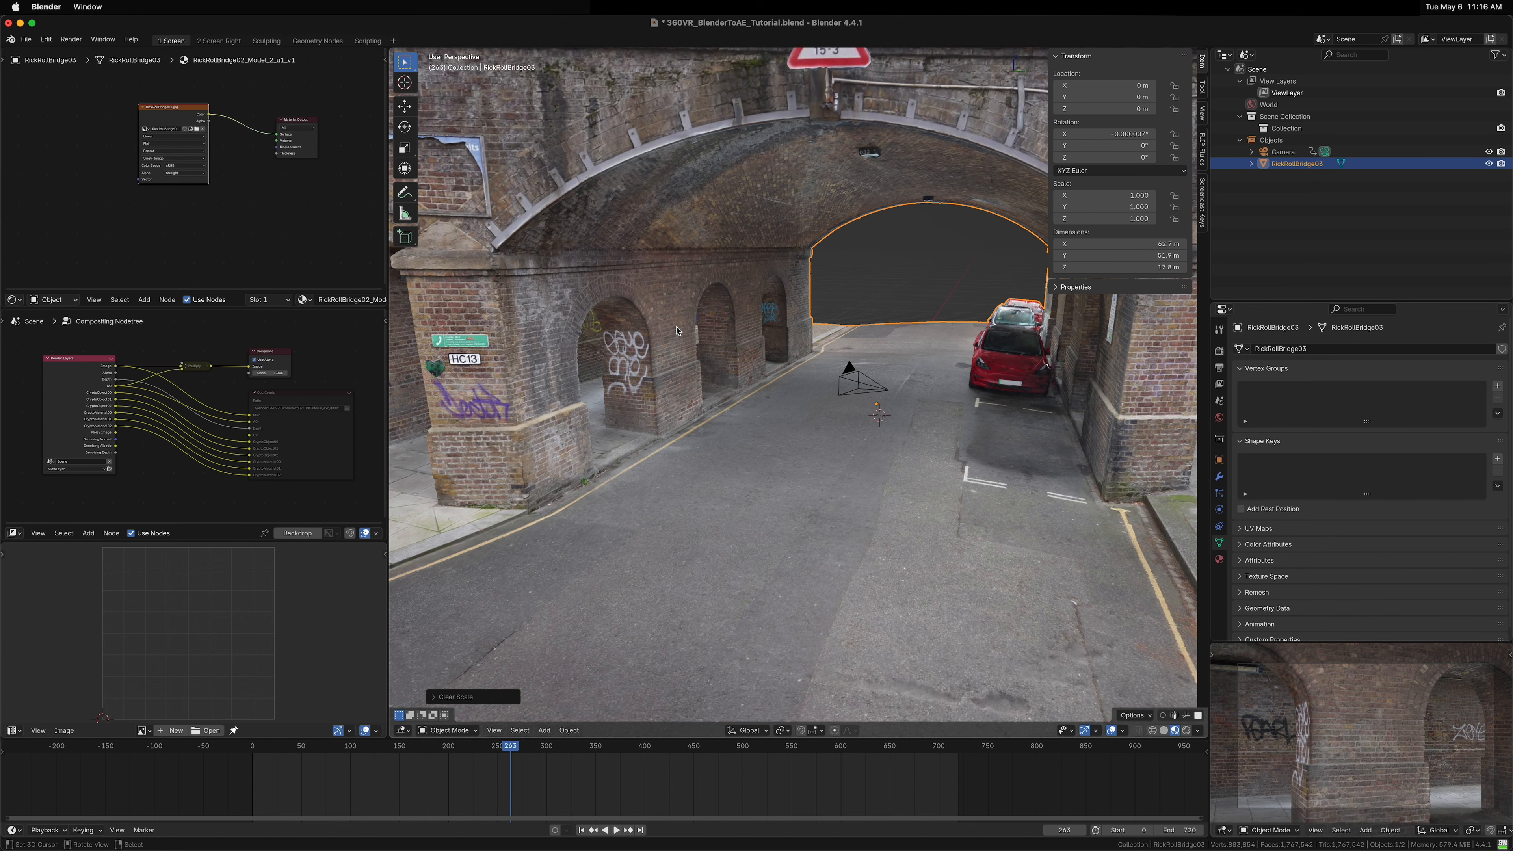
mouse_move(680, 352)
left_mouse_down()
mouse_move(773, 338)
mouse_move(664, 344)
left_mouse_up()
key("shift+a")
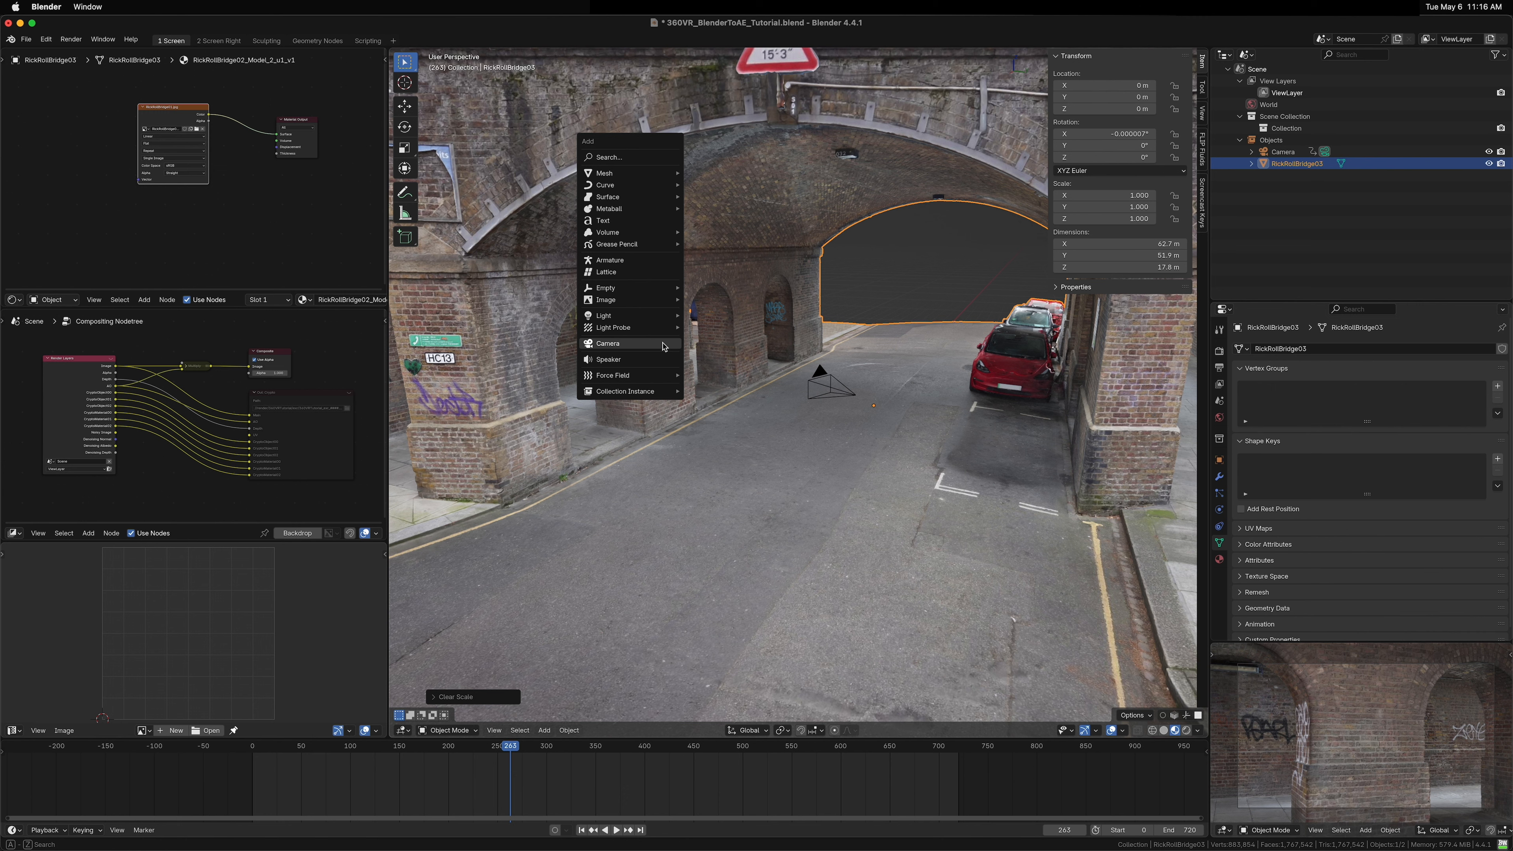
mouse_move(643, 176)
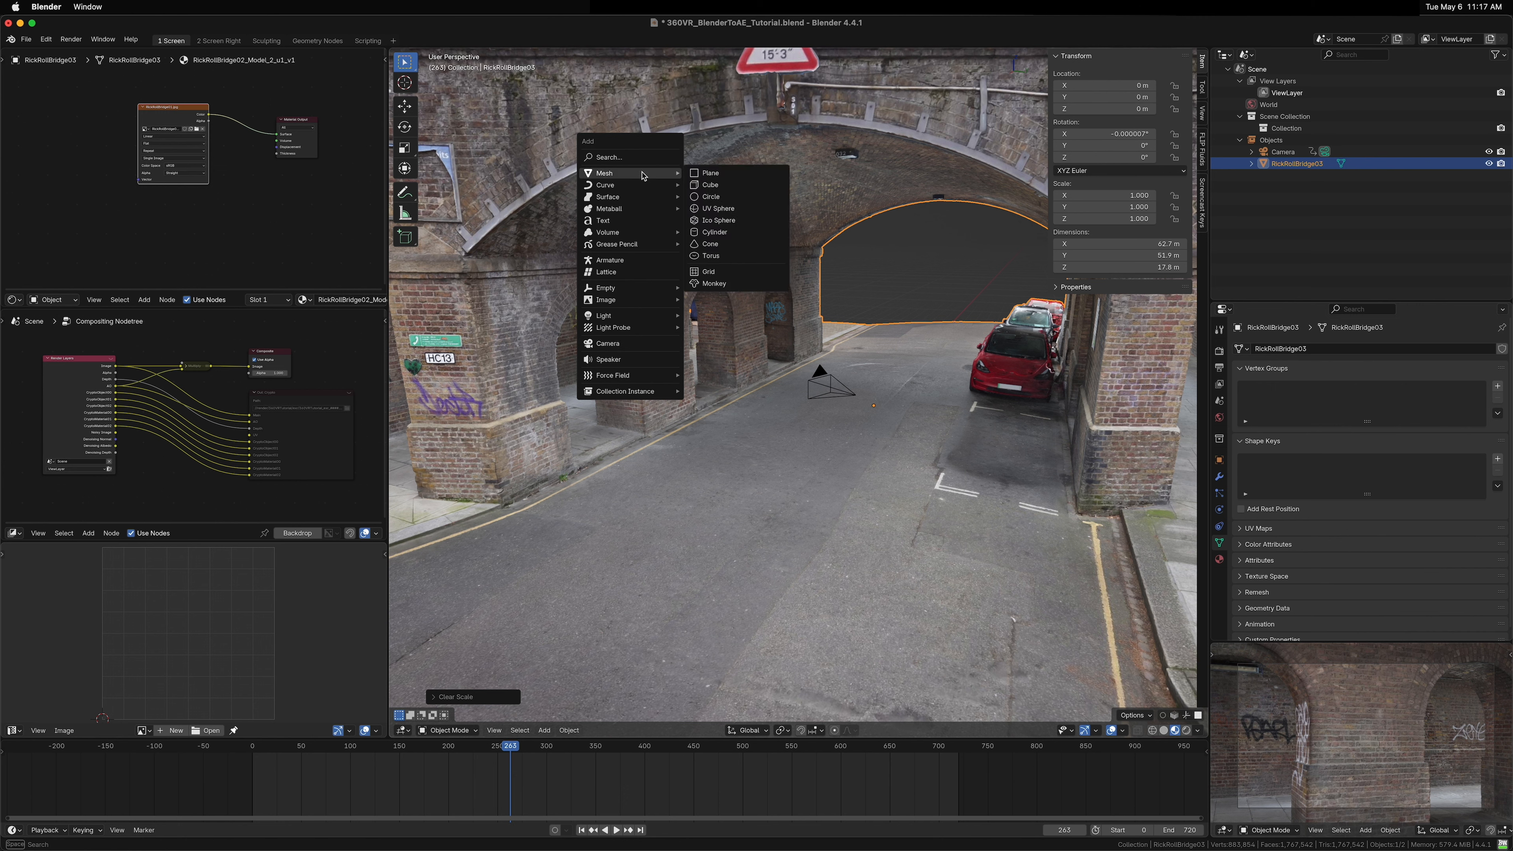
mouse_move(627, 301)
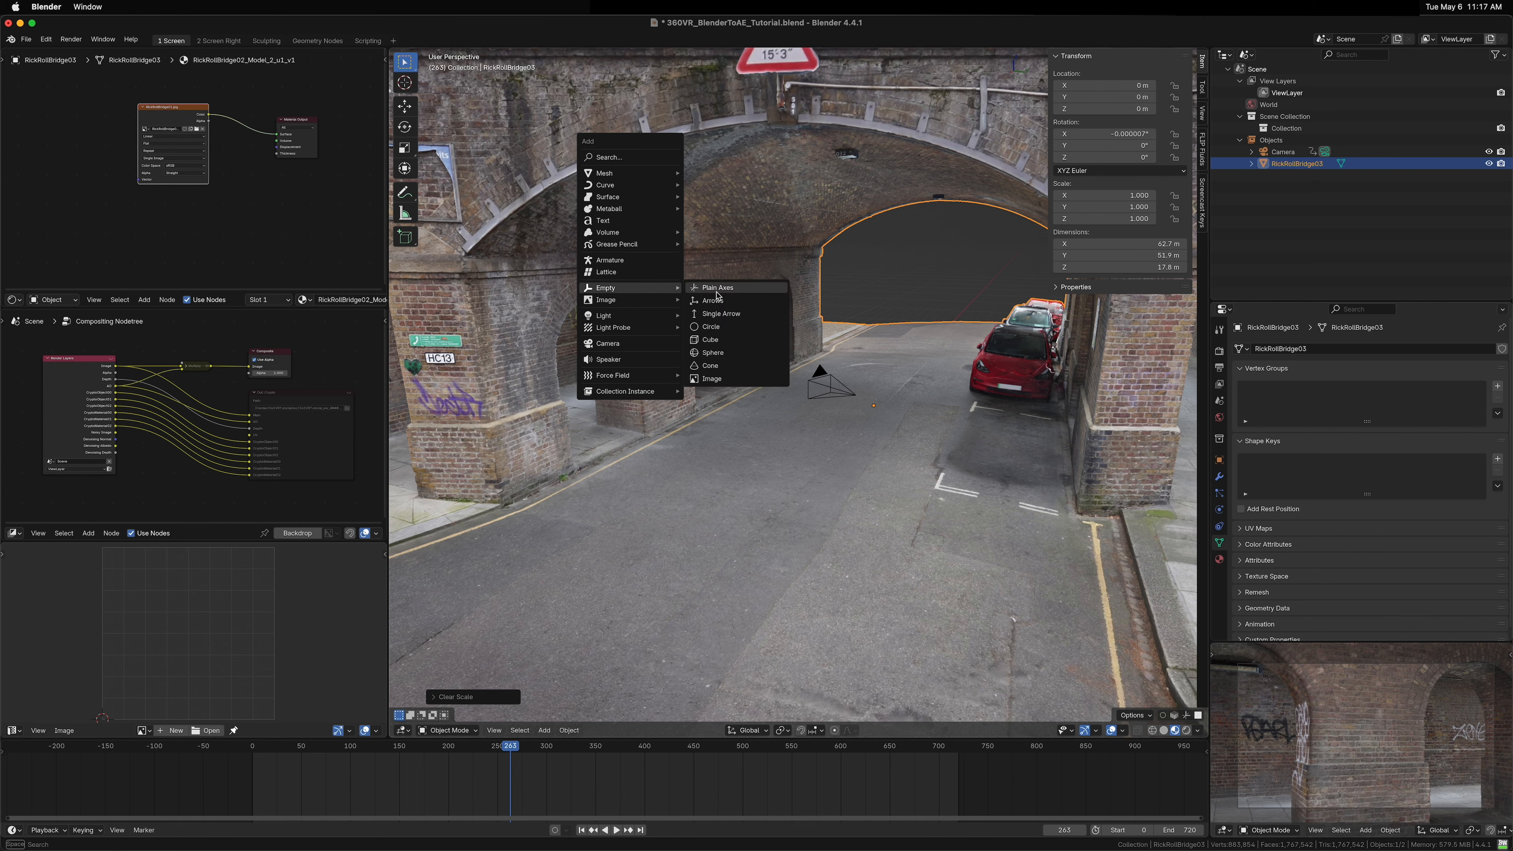
left_click(715, 352)
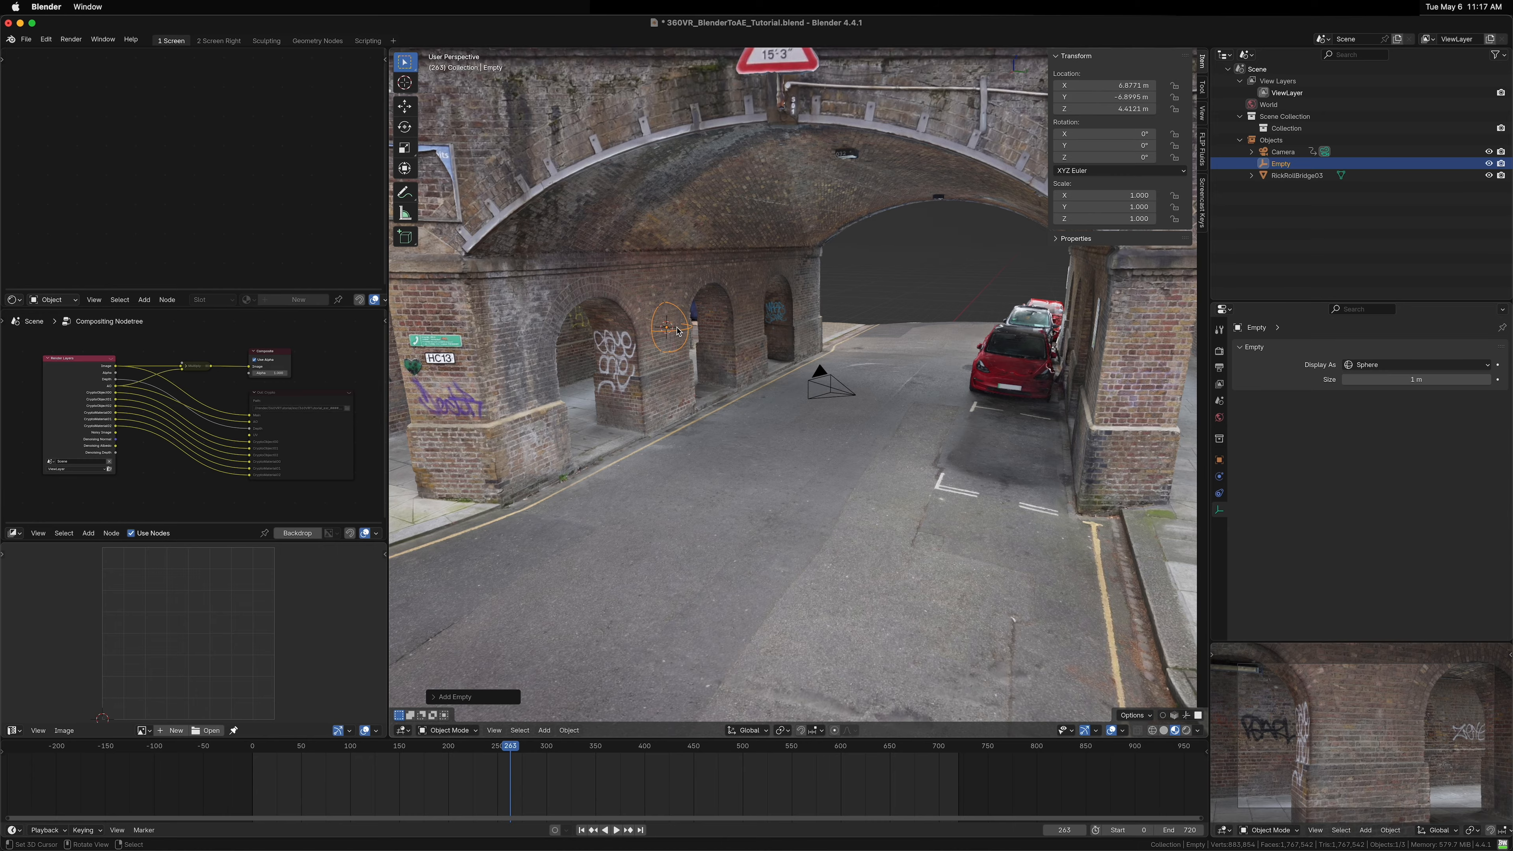
Step: Frame the new empty and rotate it about -3° around the Z axis
key("KP_Decimal")
left_click_drag(851, 369, 762, 364)
scroll(774, 364, "down", 5)
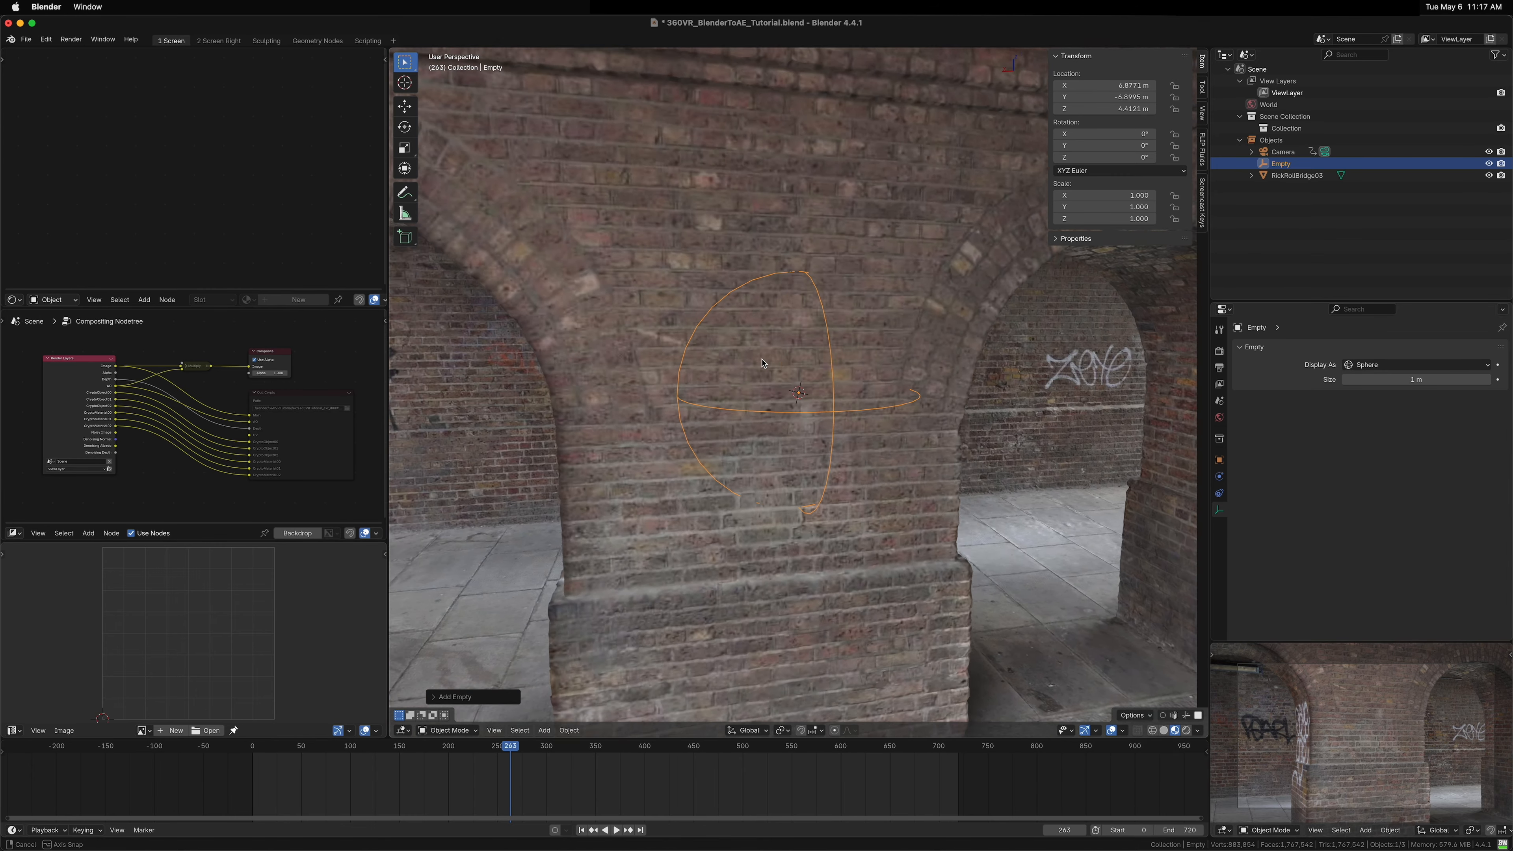
scroll(763, 363, "up", 5)
key("r")
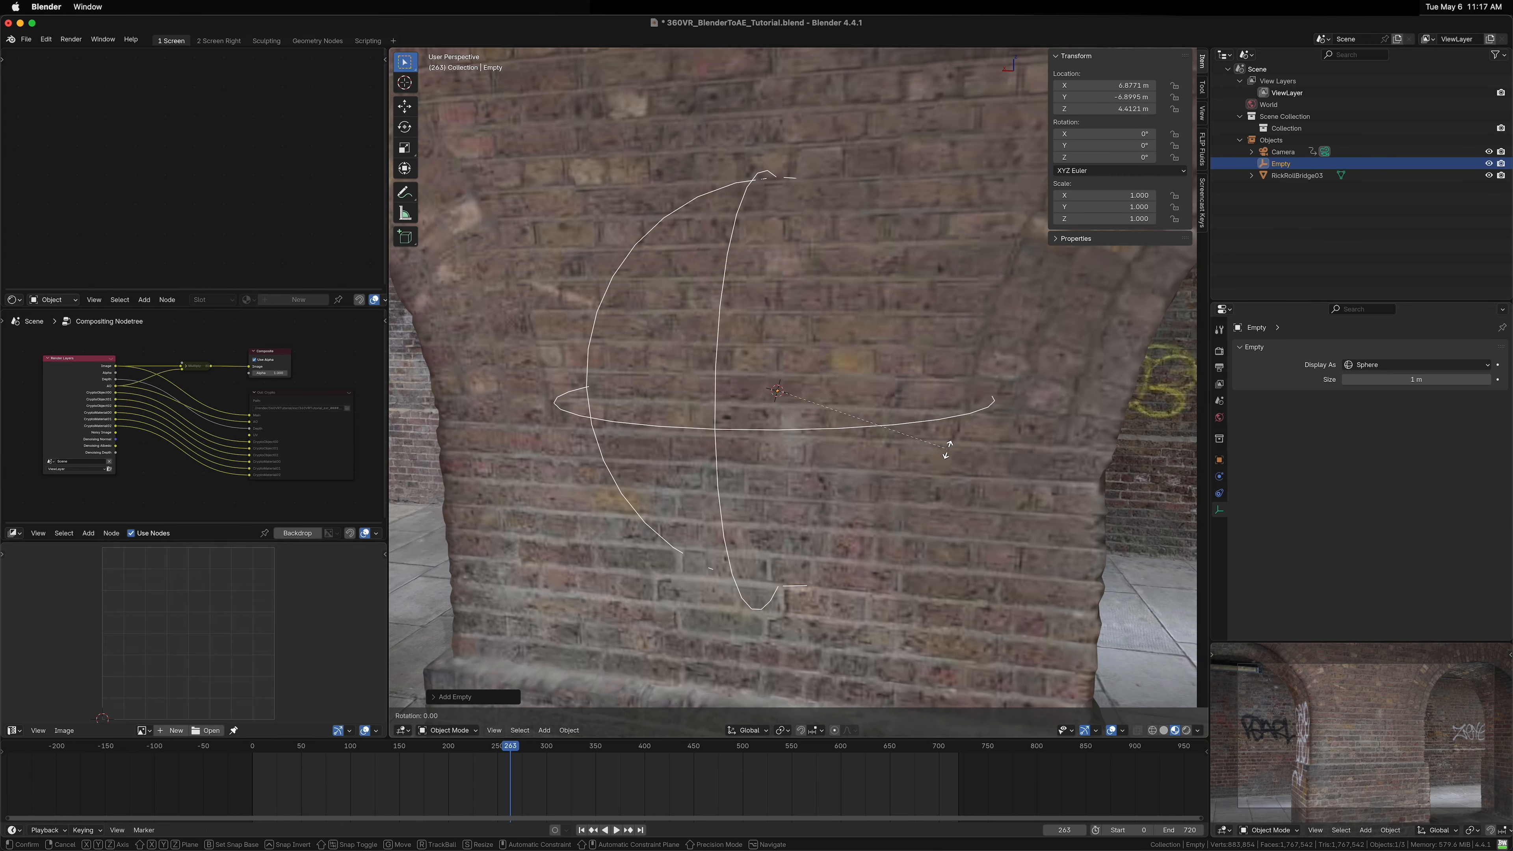
key("z")
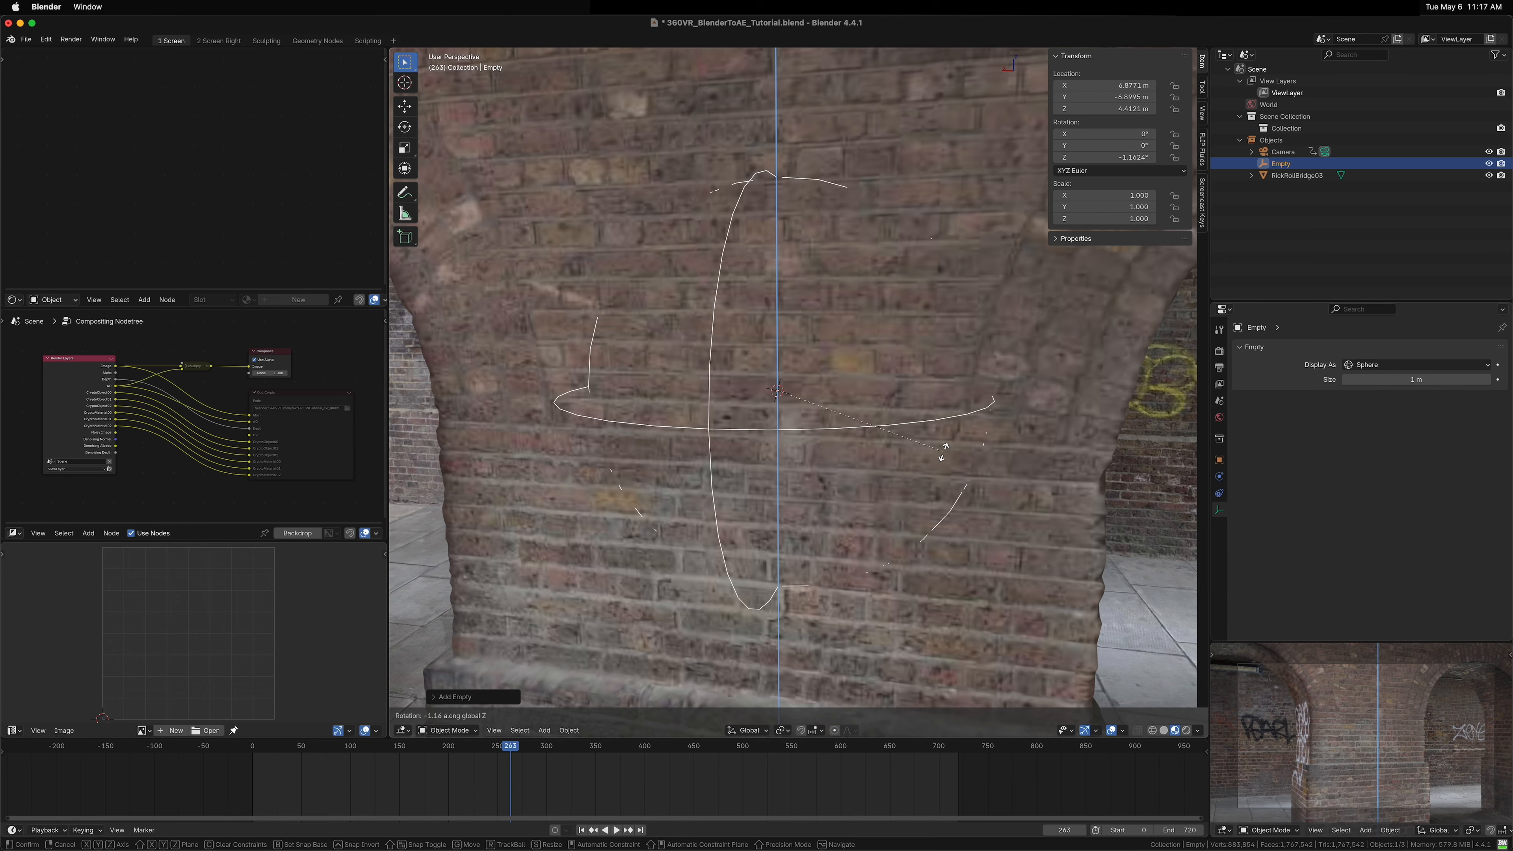
left_click(943, 451)
left_click_drag(942, 451, 905, 423)
scroll(834, 412, "down", 3)
left_click_drag(751, 387, 802, 395)
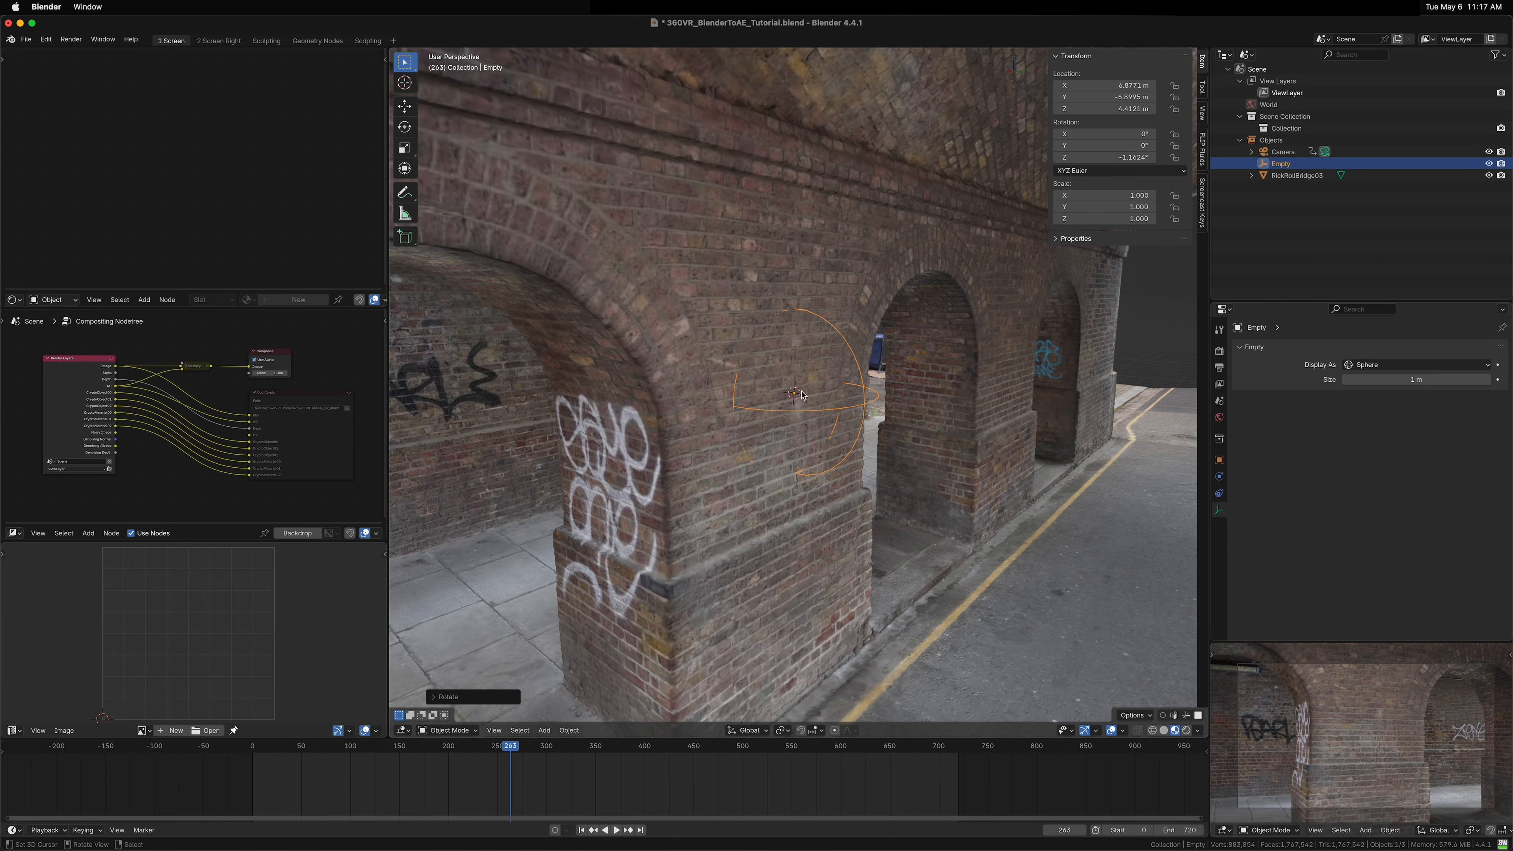
Step: Rename the empty as GFX.000
key("F2")
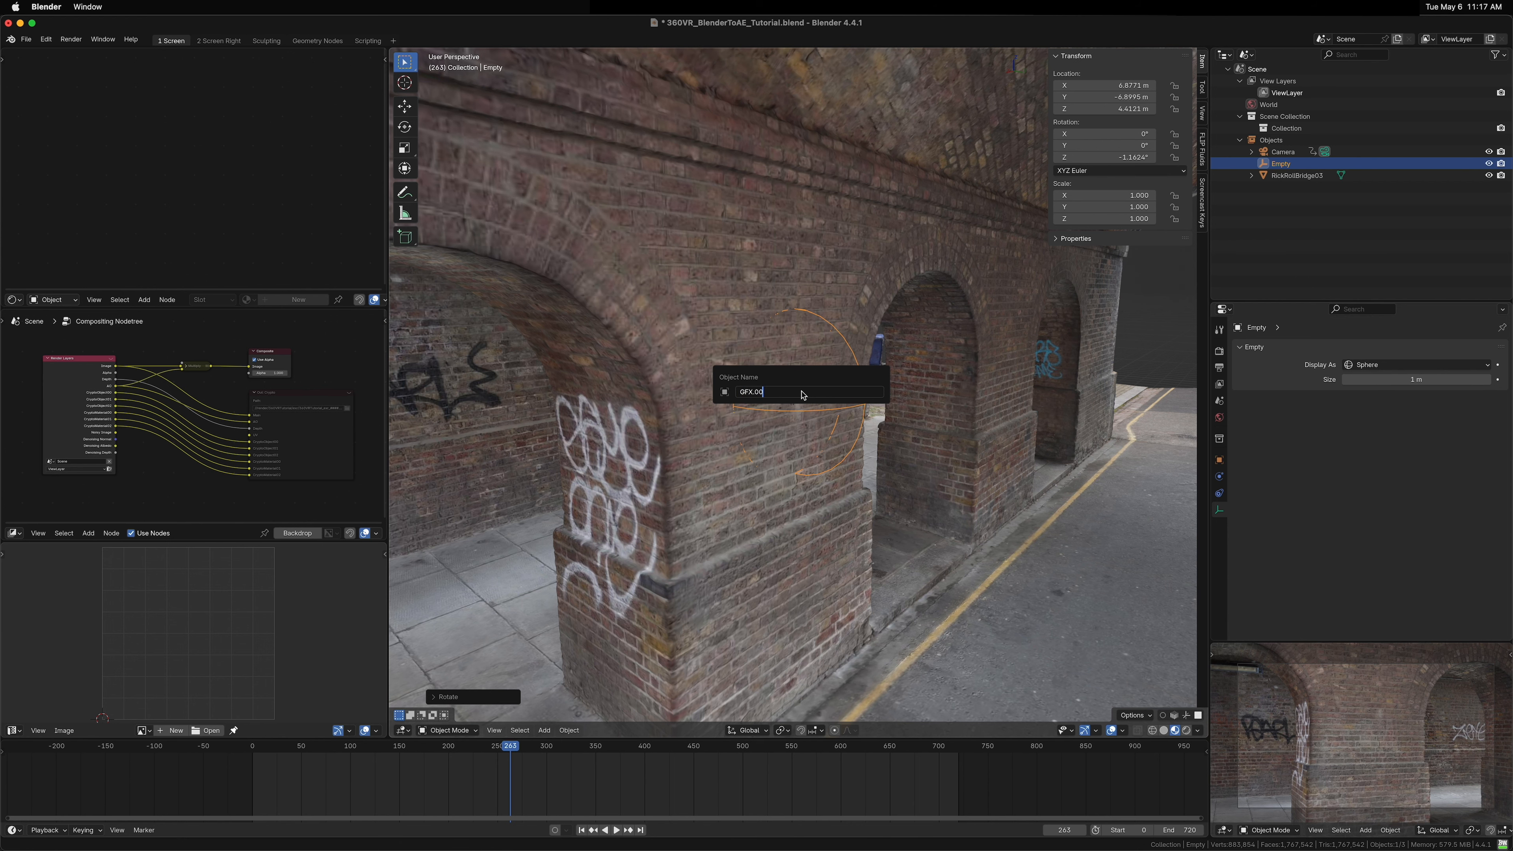
key("Return")
scroll(802, 395, "down", 4)
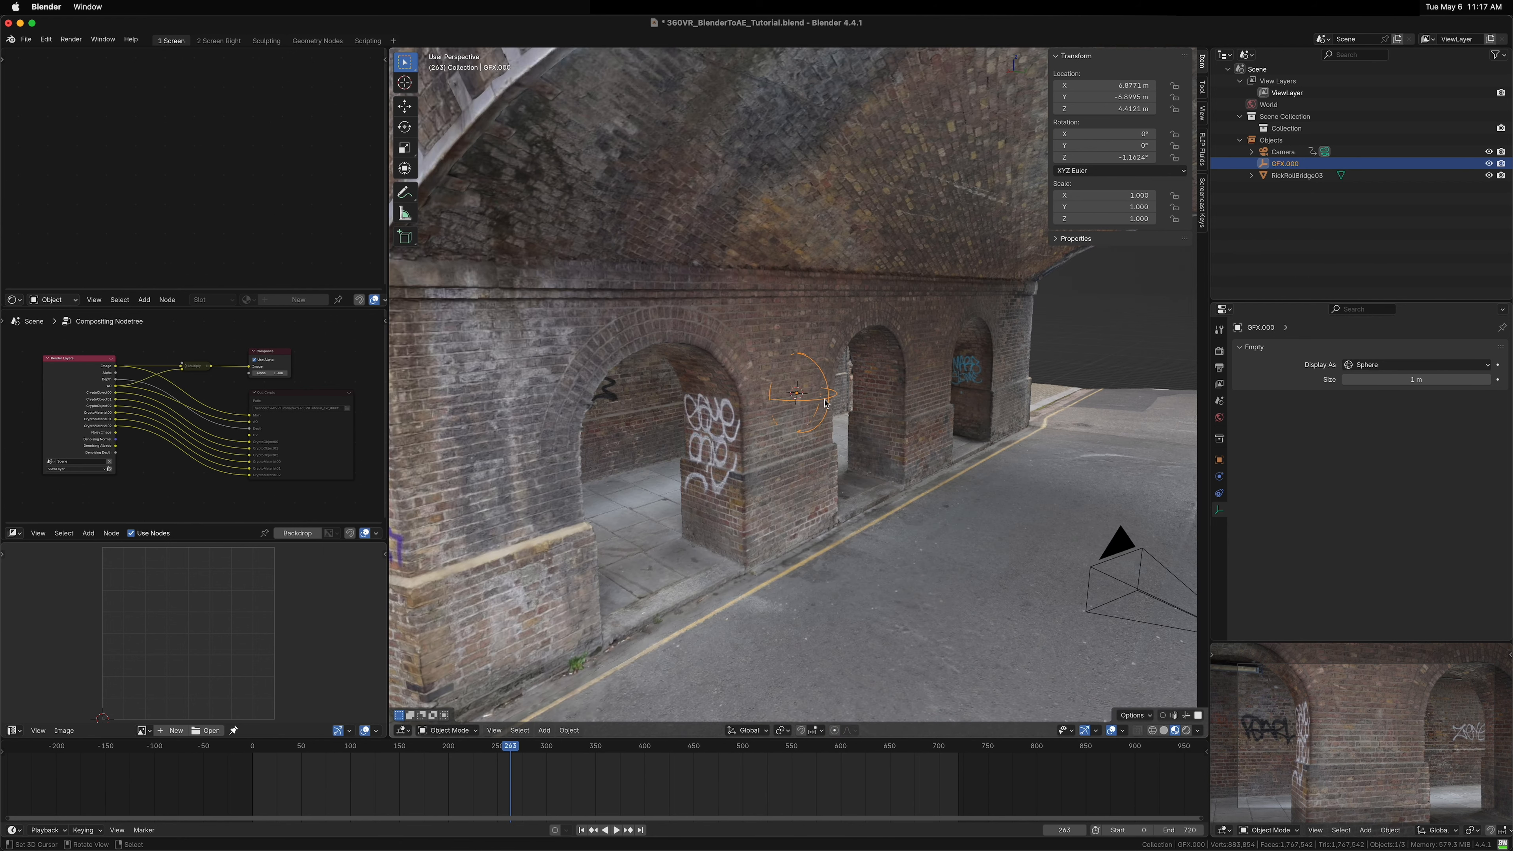
Step: Duplicate the GFX.000 sphere empty and snap the copy to the 3D cursor on the arch pillar
left_click_drag(929, 405, 850, 419)
left_click_drag(850, 419, 689, 427)
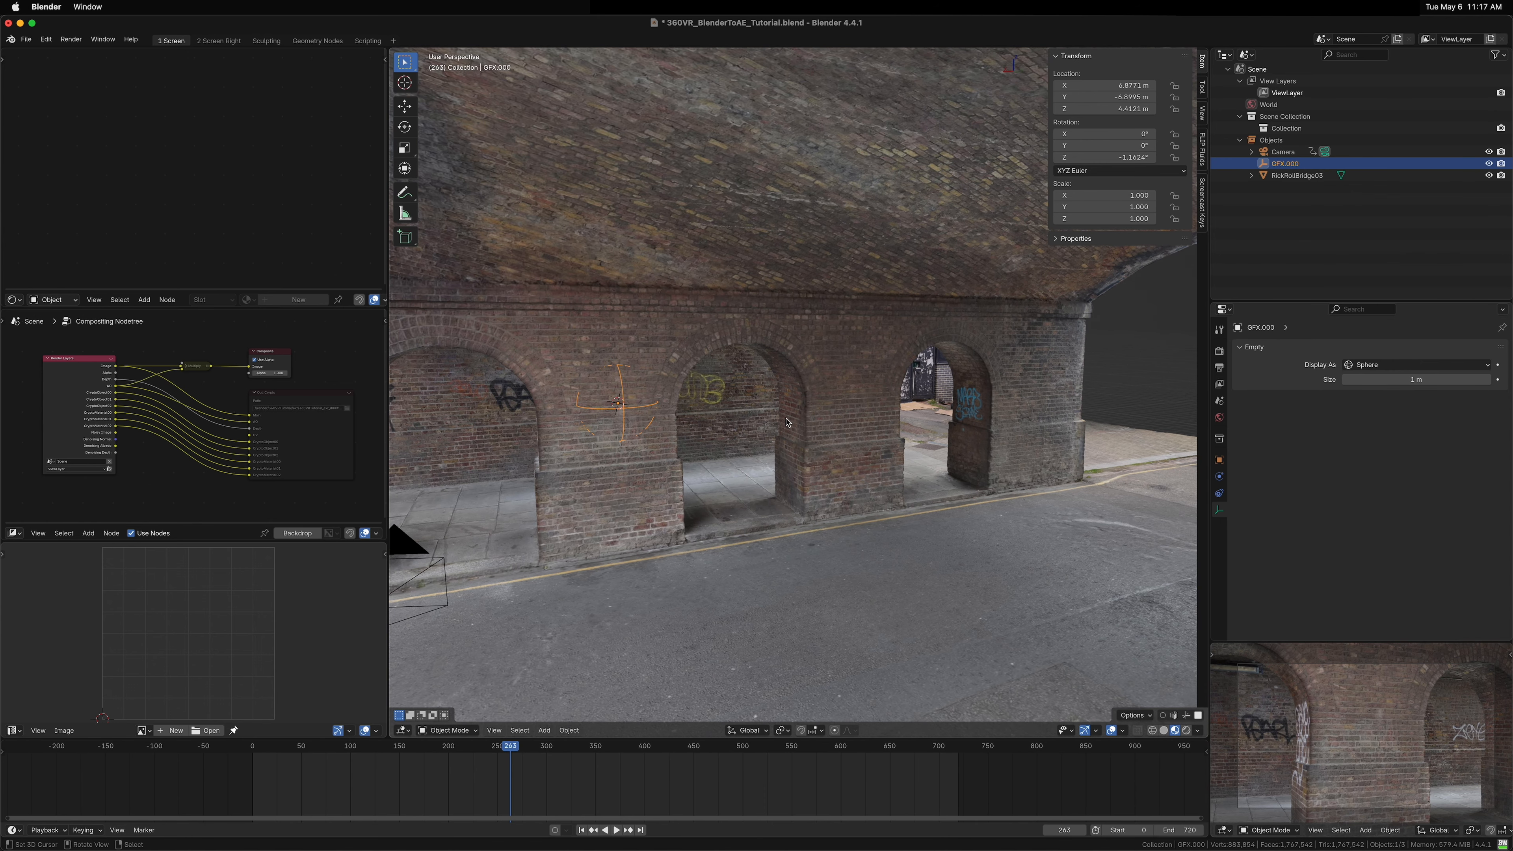
key("shift+d")
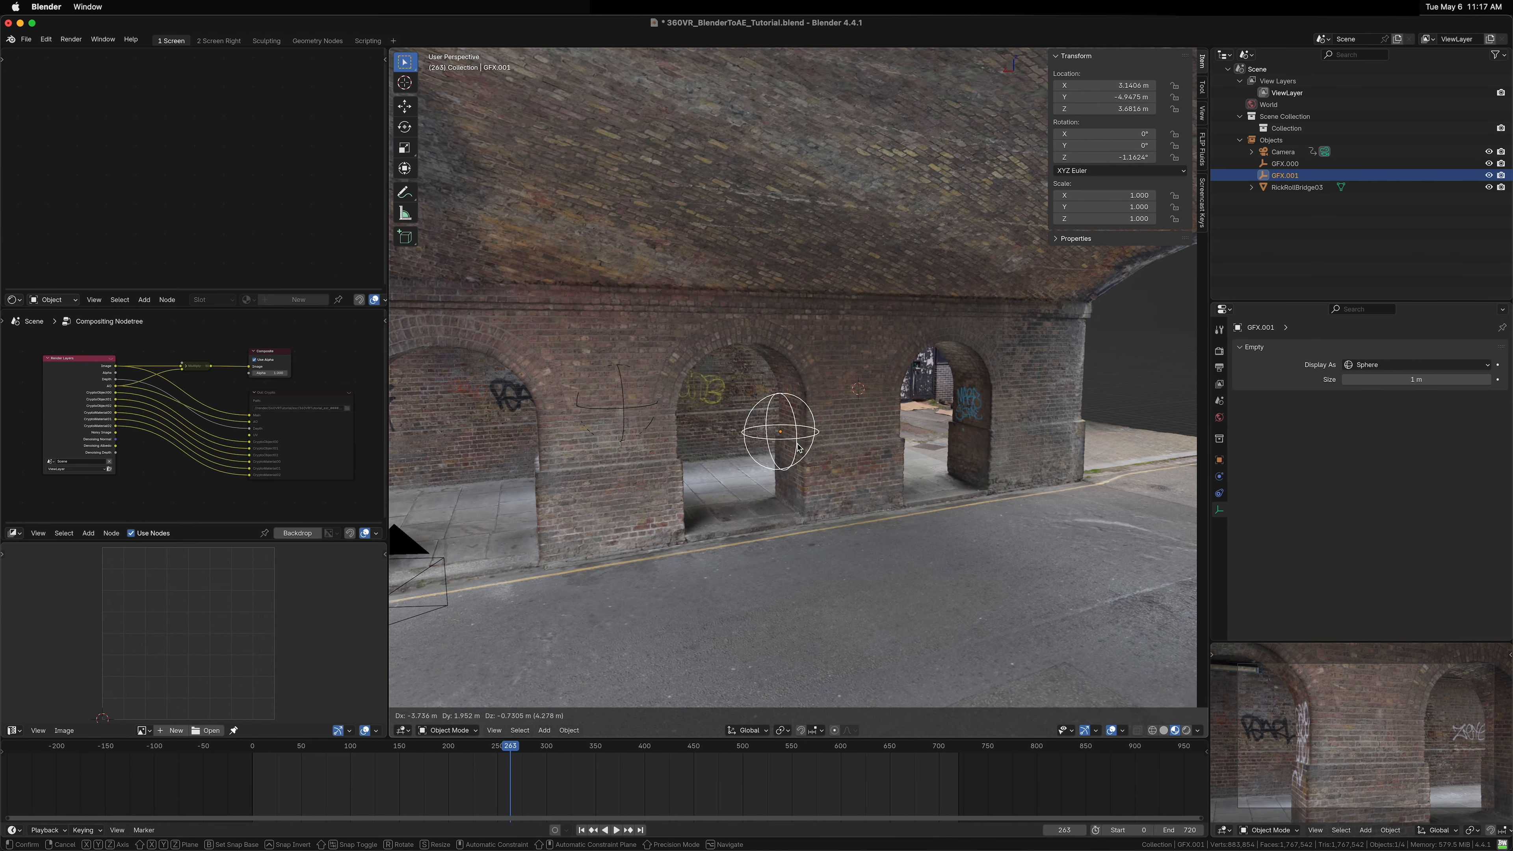
left_click(797, 443)
key("shift+s")
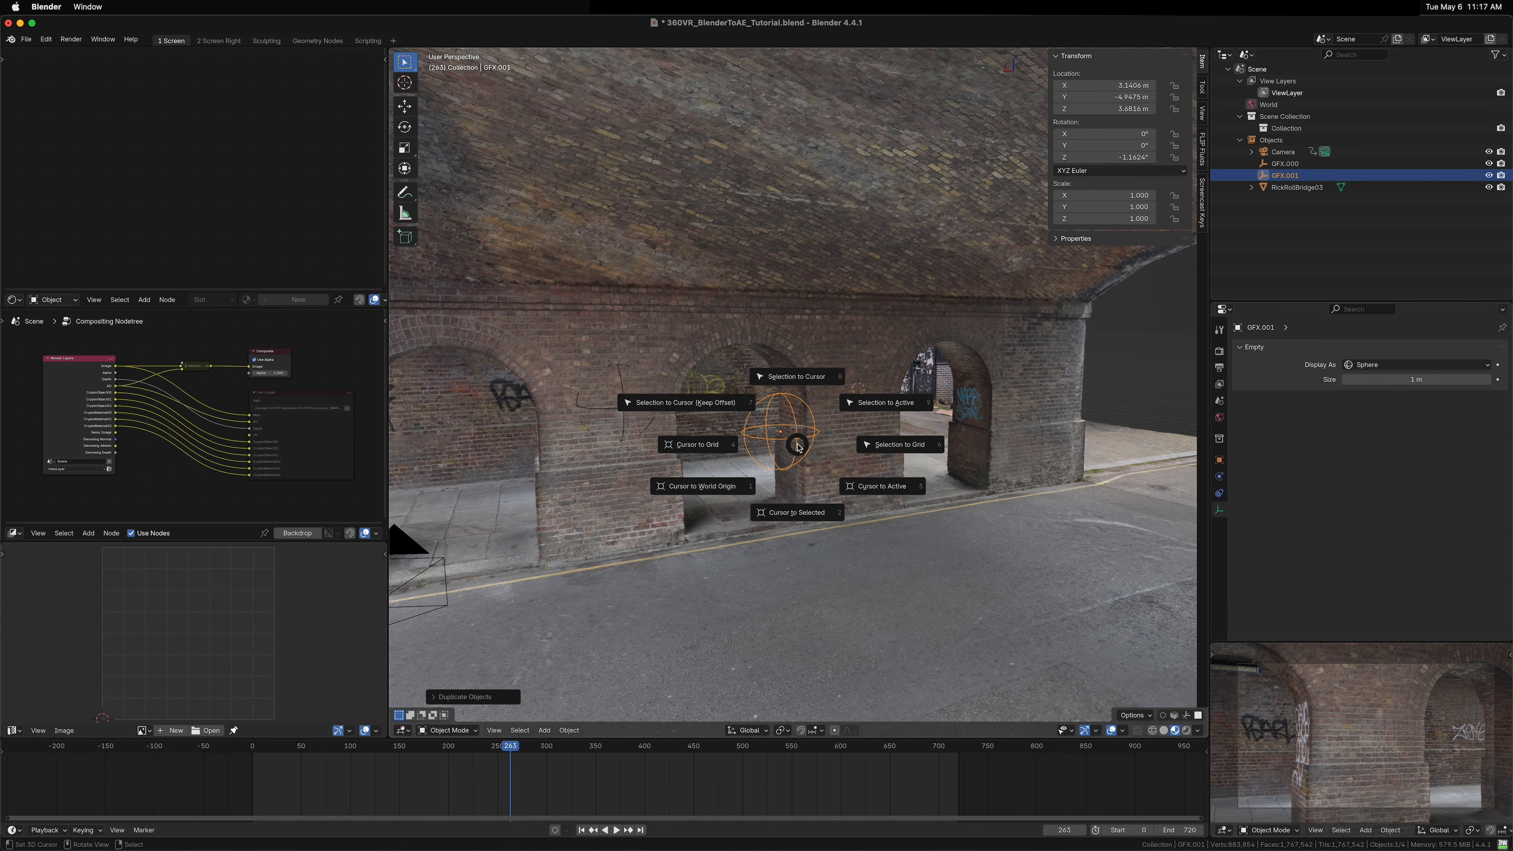
left_click(809, 386)
Step: Rotate the second GFX empty about Z to about -1.39° and tilt it slightly about X
key("KP_Decimal")
scroll(873, 439, "down", 6)
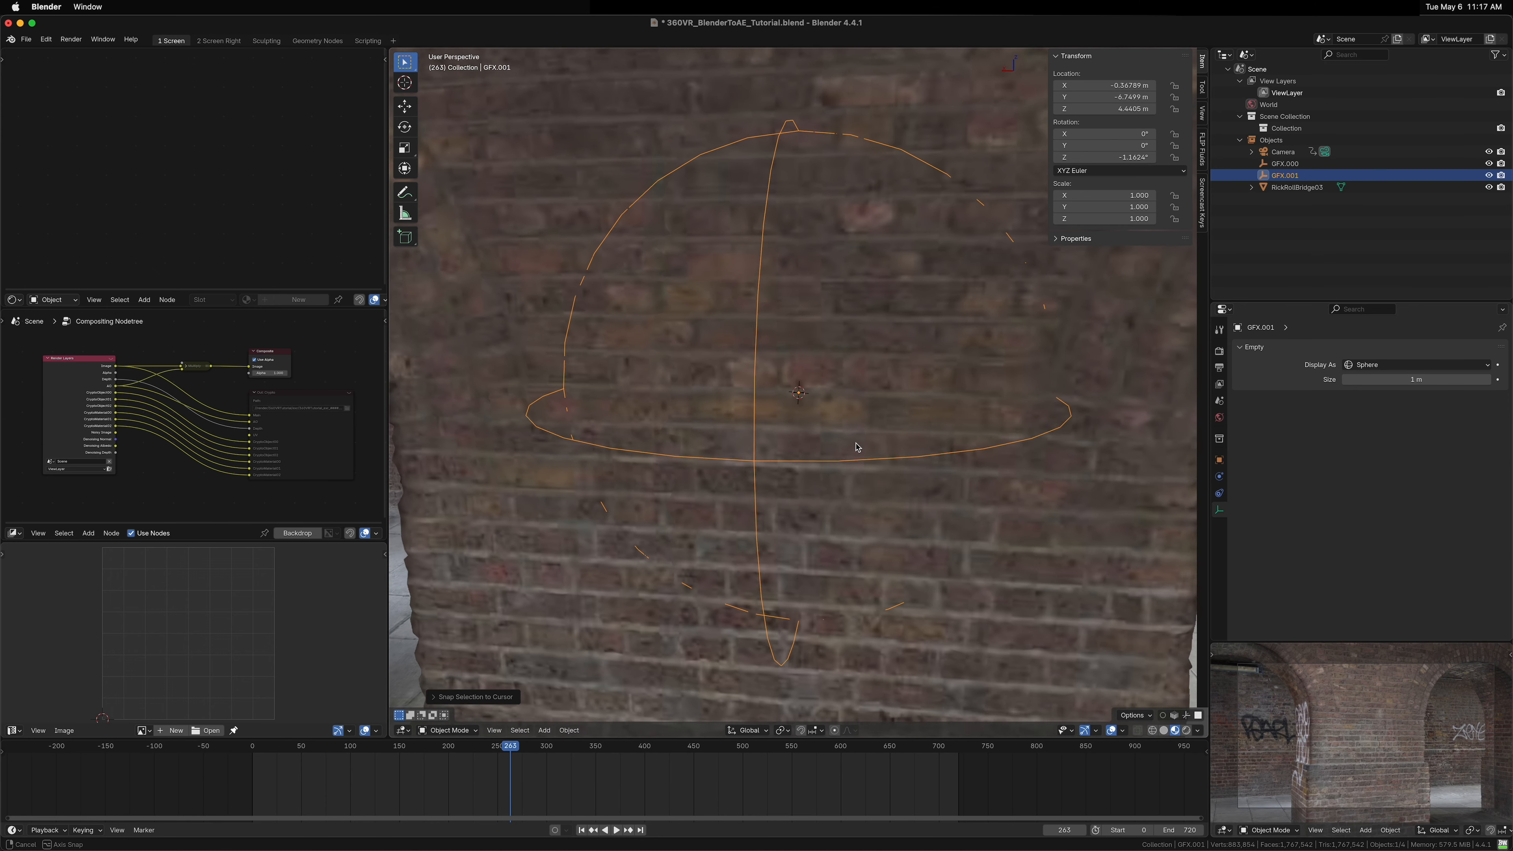
key("s")
key("r")
key("z")
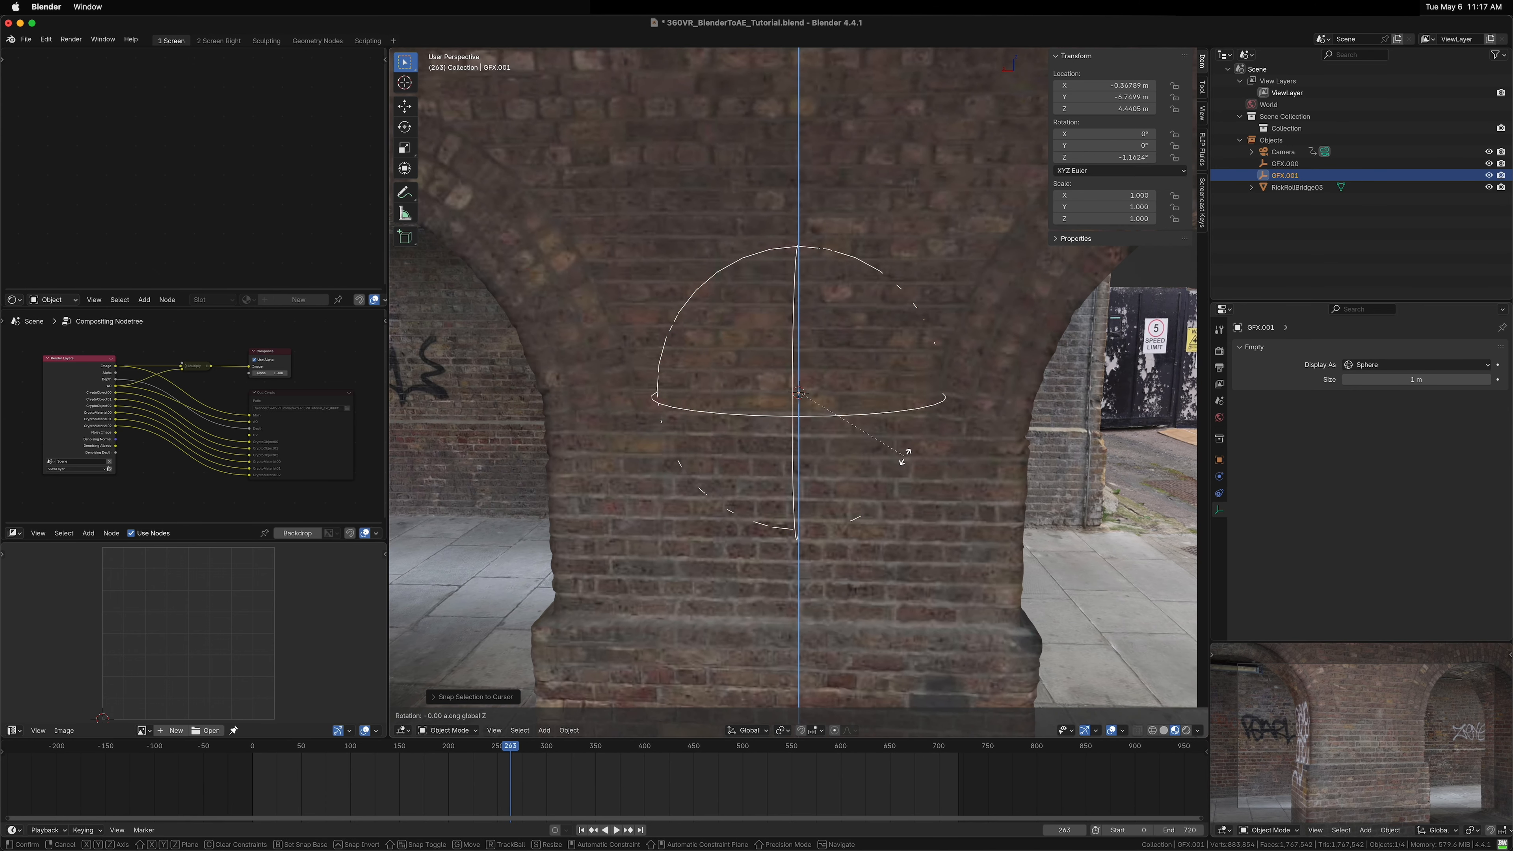
left_click(900, 474)
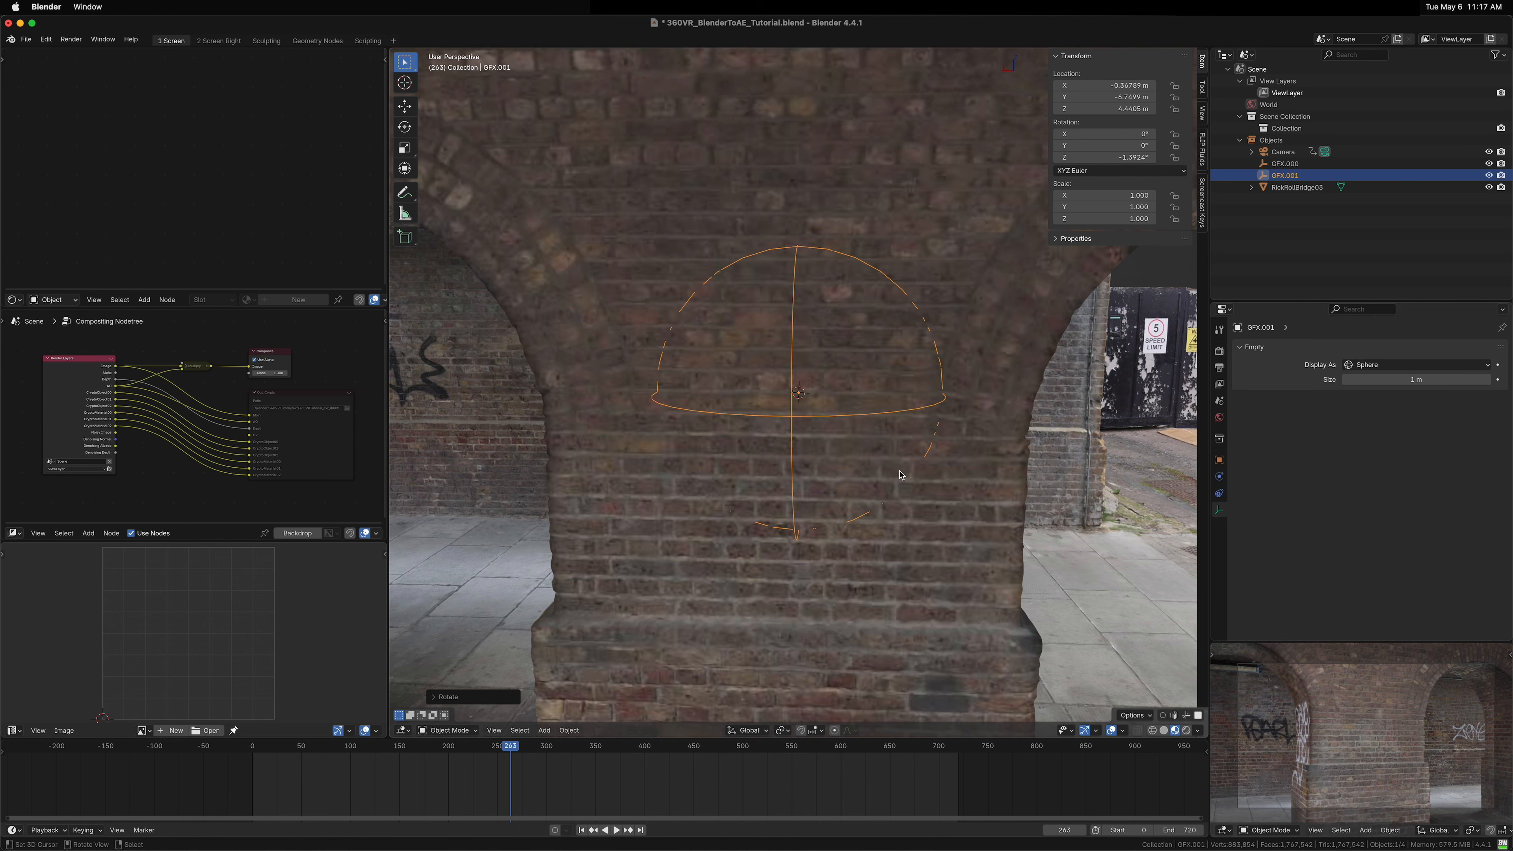
key("r")
key("x")
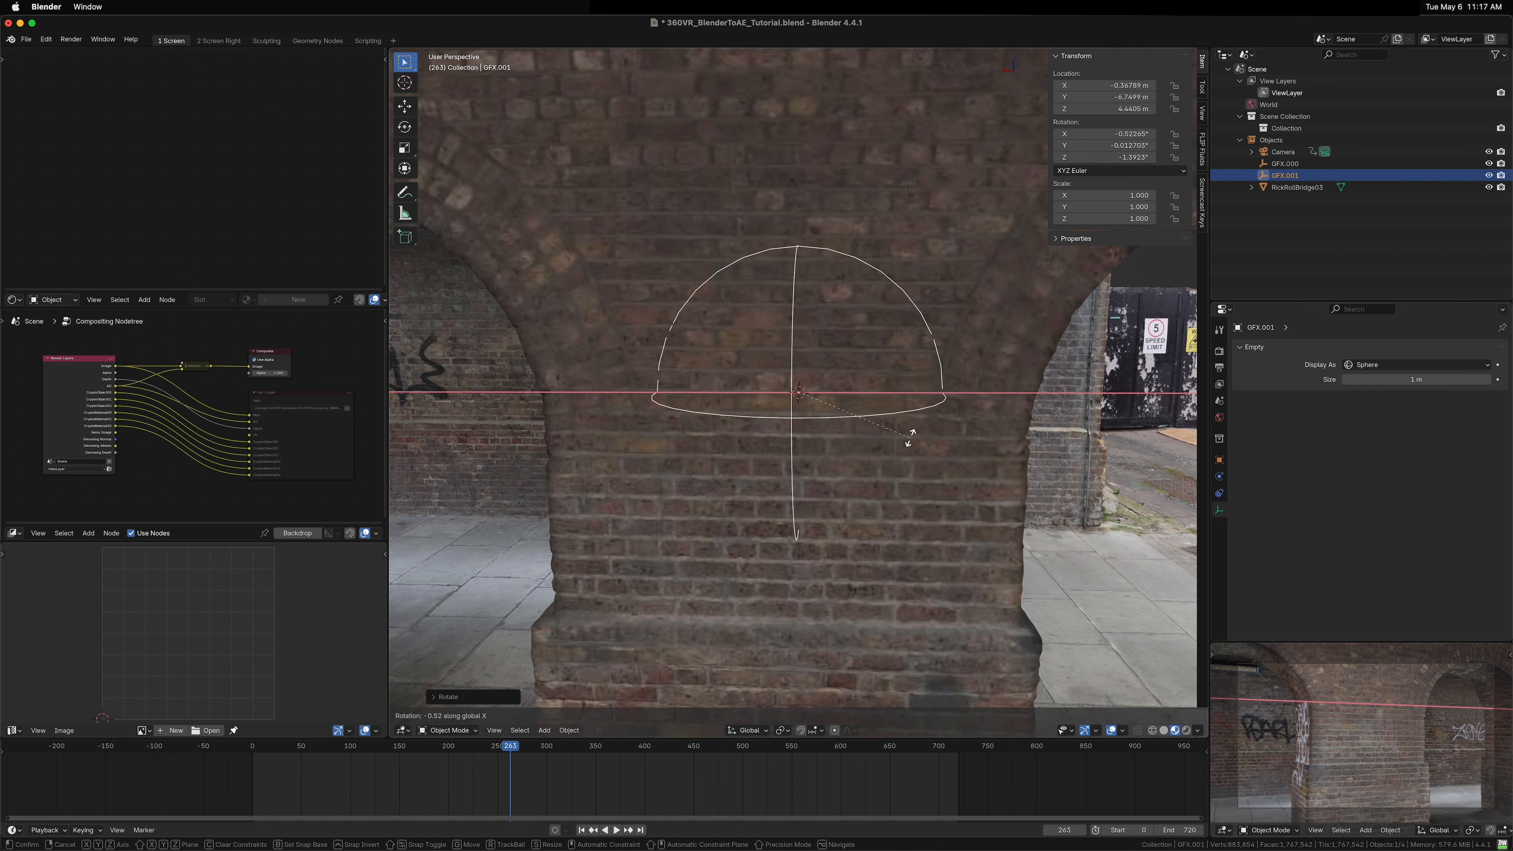
left_click(867, 469)
Step: Duplicate the second GFX empty and snap the copy to the 3D cursor on the next pillar
scroll(834, 465, "down", 5)
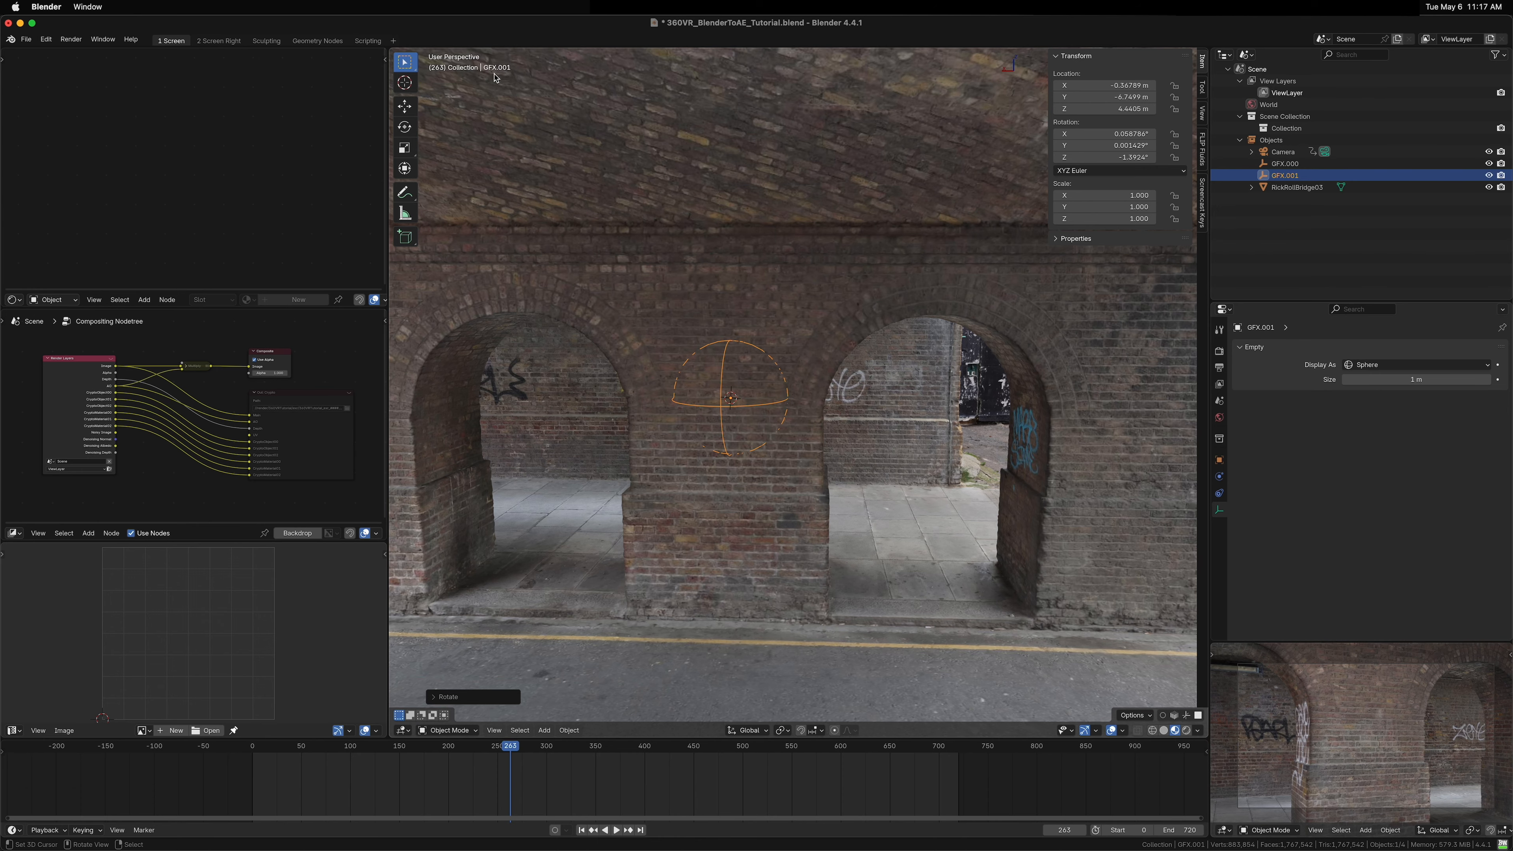
scroll(863, 405, "right", 5)
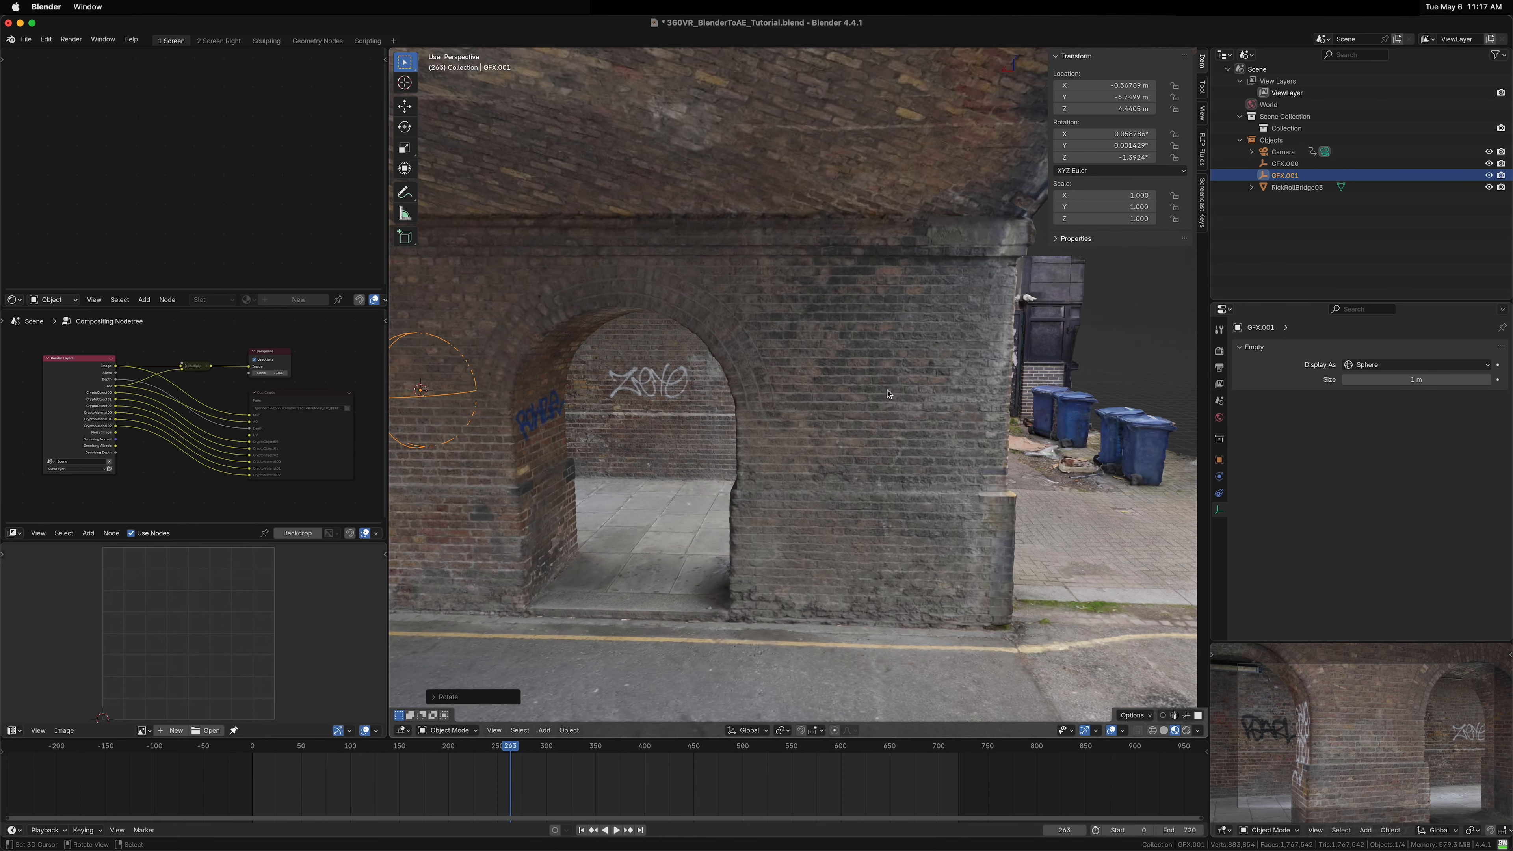
key("shift+d")
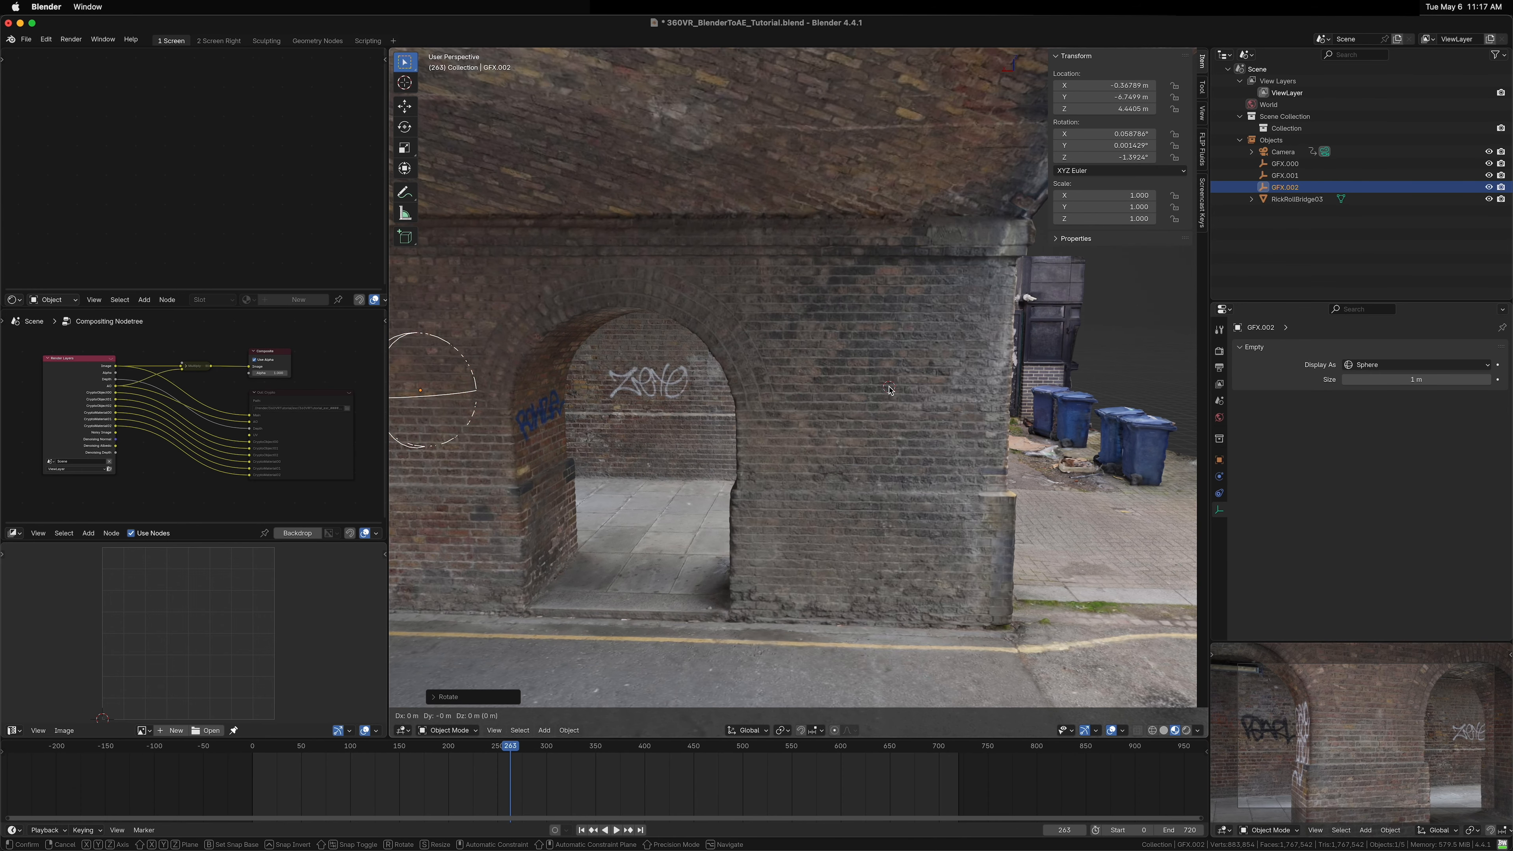
left_click(951, 472)
key("shift+s")
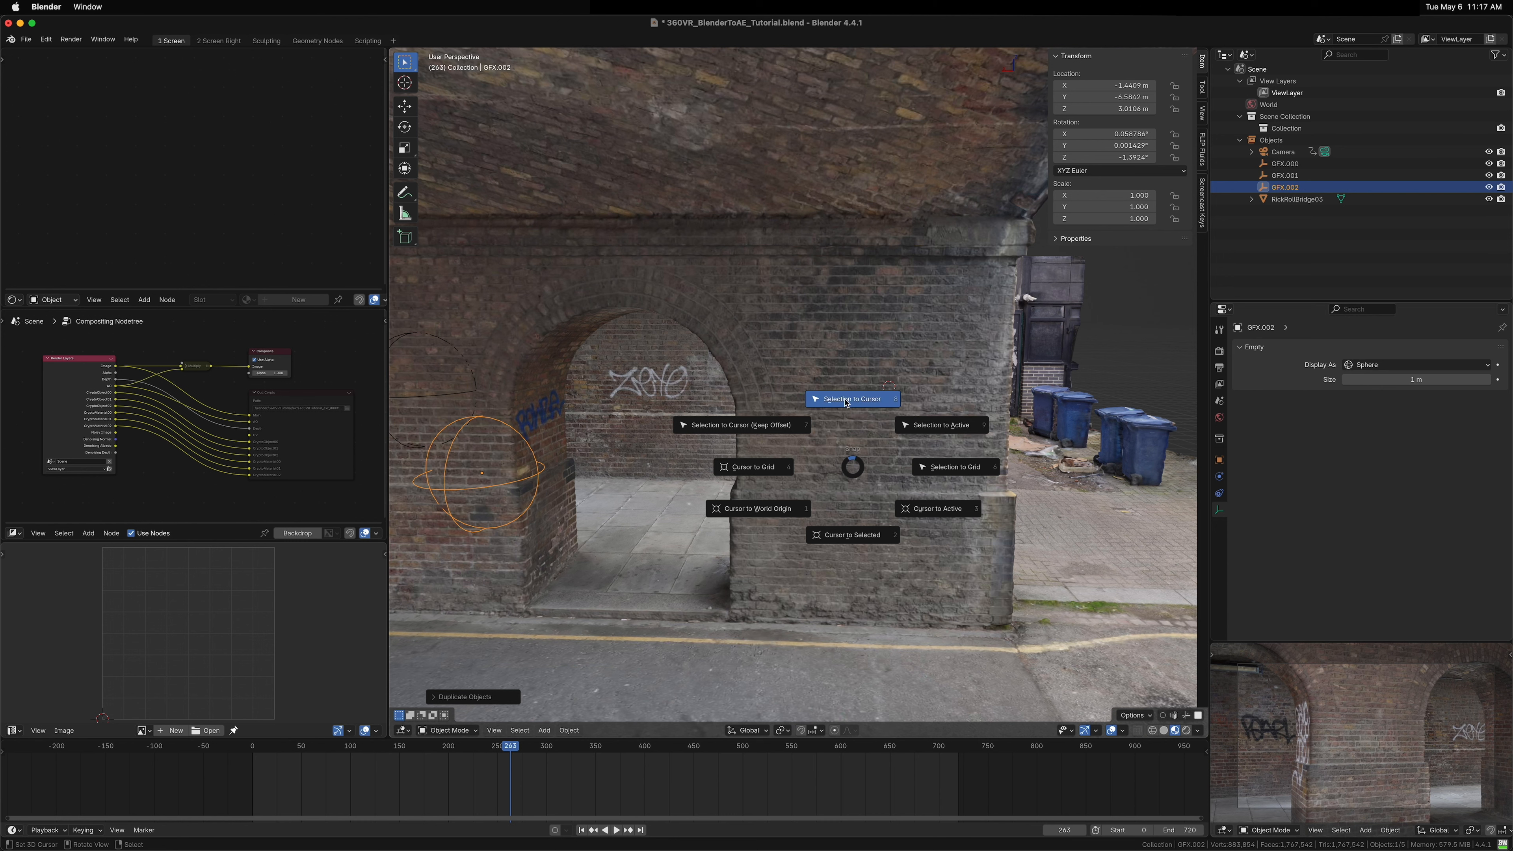
left_click(845, 407)
Step: Rotate the third GFX empty about X to about 0.44° and about Z to about -1.08°
key("r")
key("x")
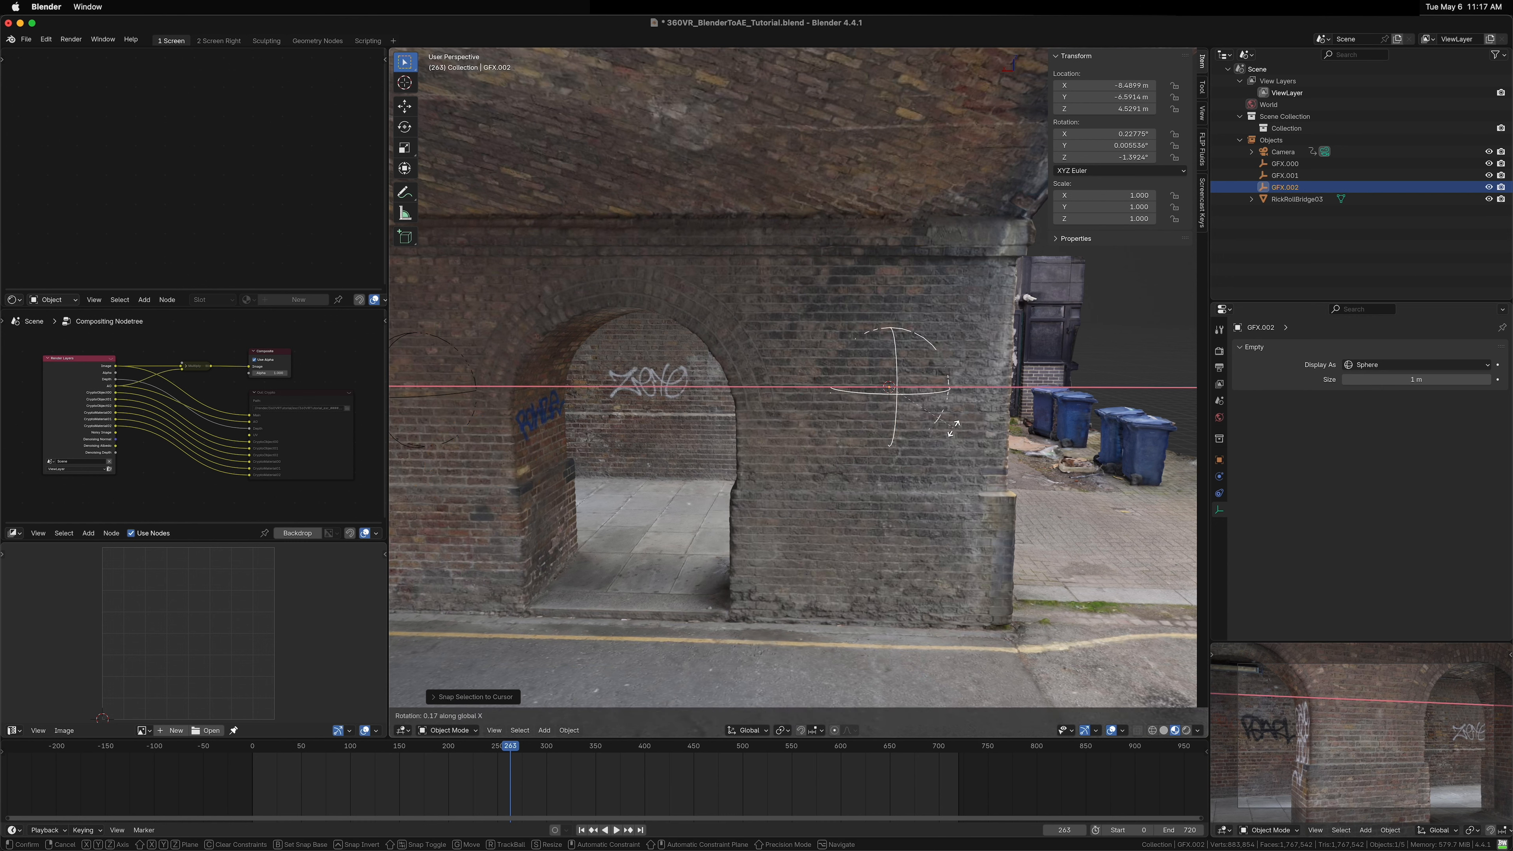
left_click(943, 415)
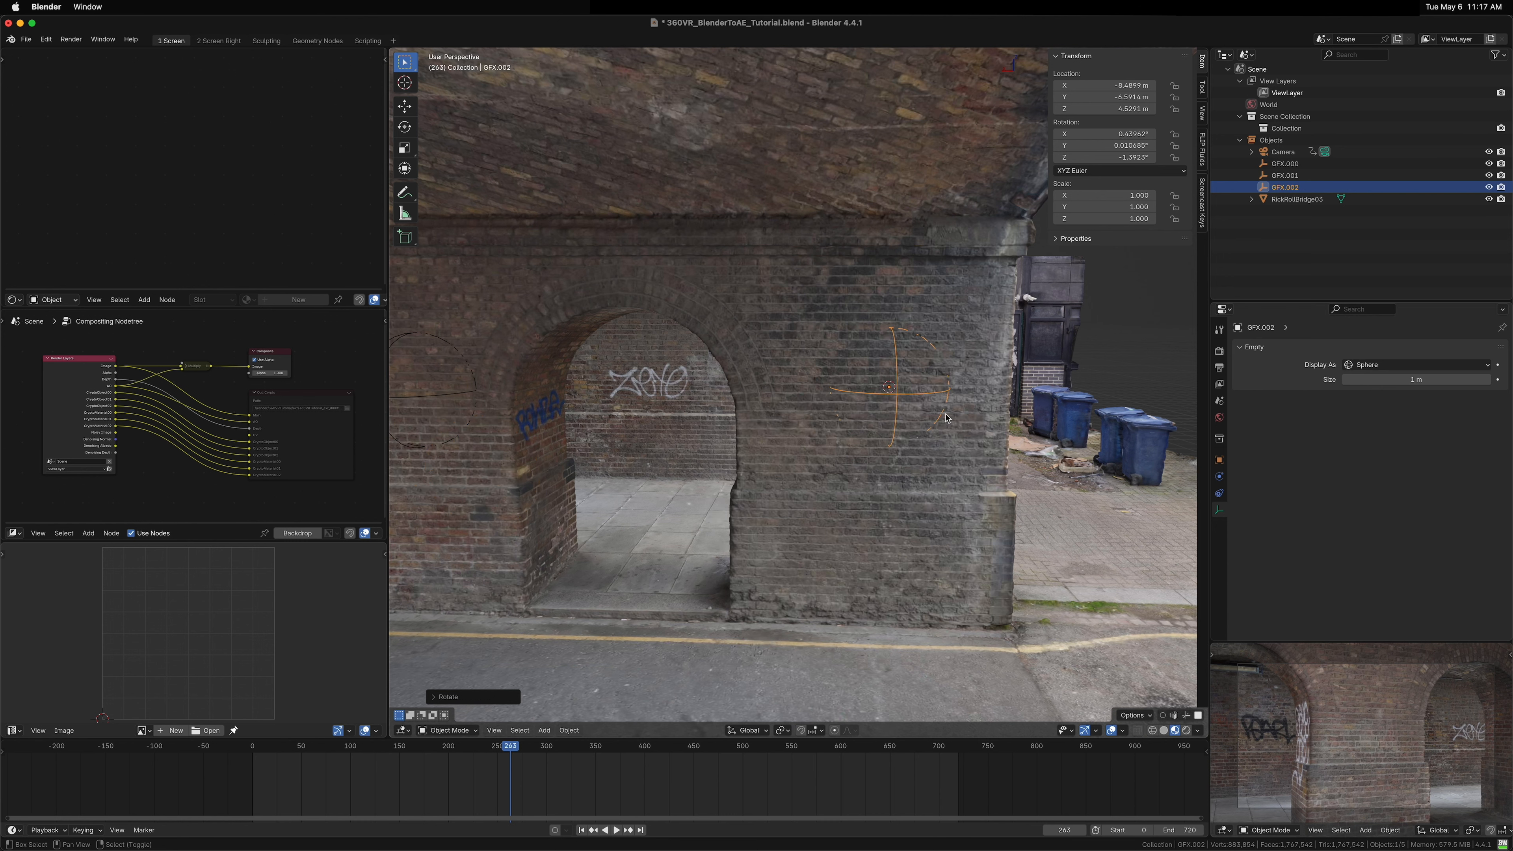
key("r")
key("z")
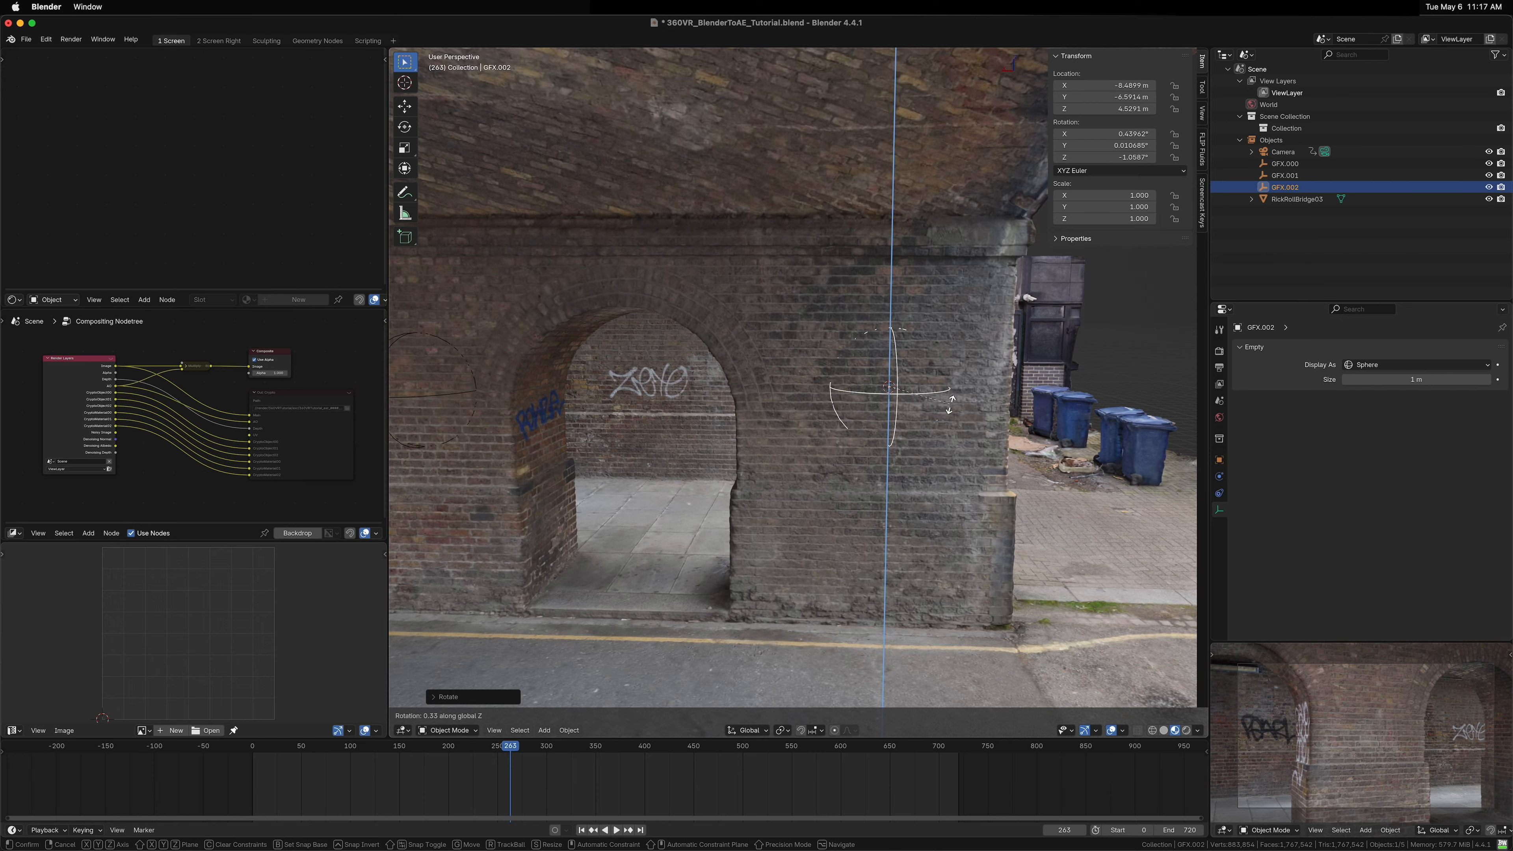
left_click(951, 404)
Step: Duplicate the third GFX empty and snap the copy to the 3D cursor on the corner pillar
scroll(767, 447, "up", 10)
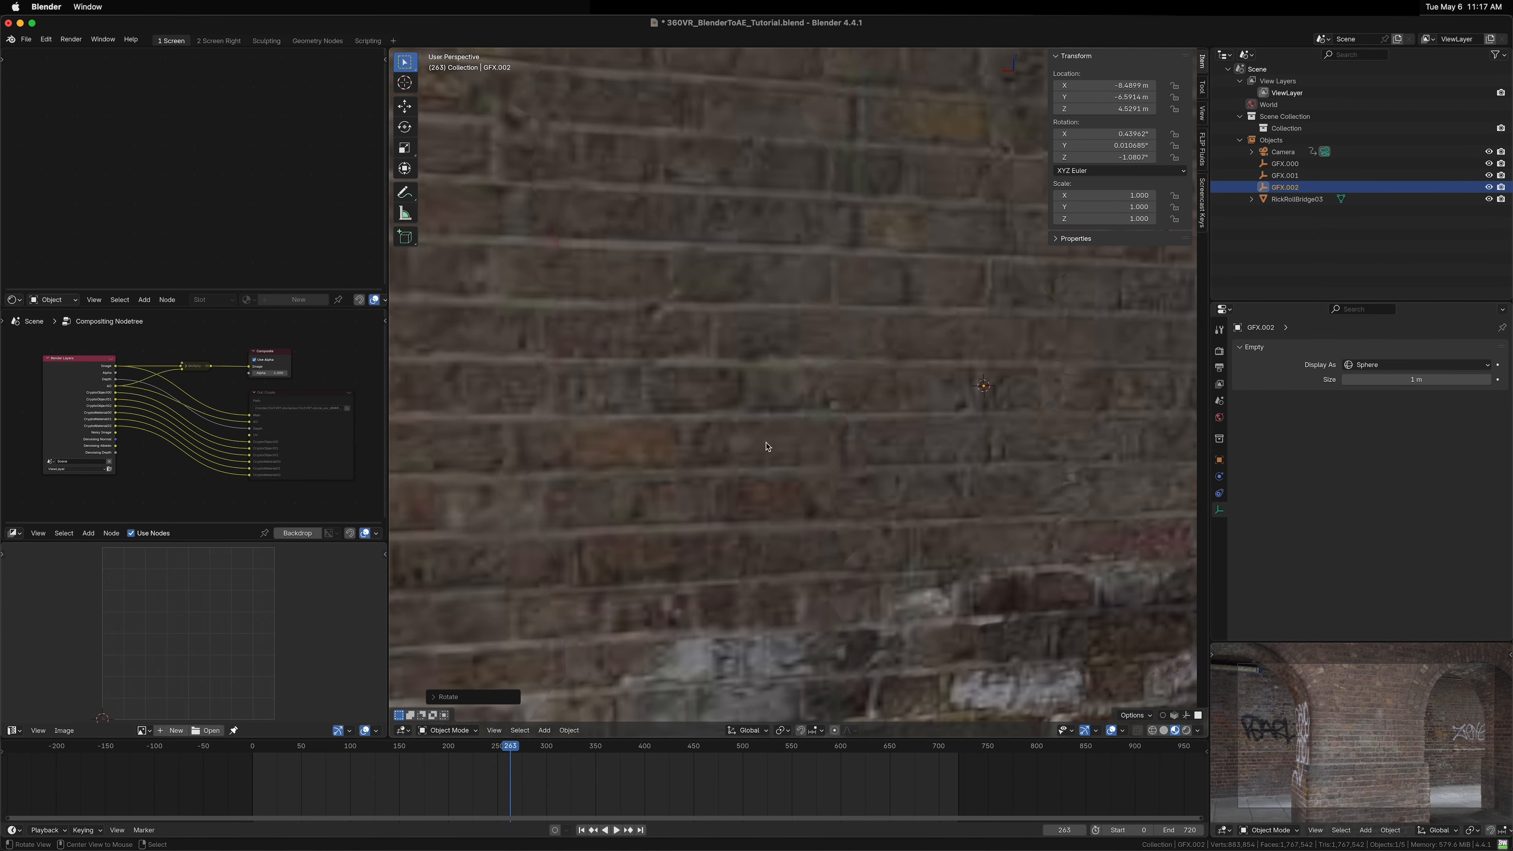
scroll(767, 446, "down", 10)
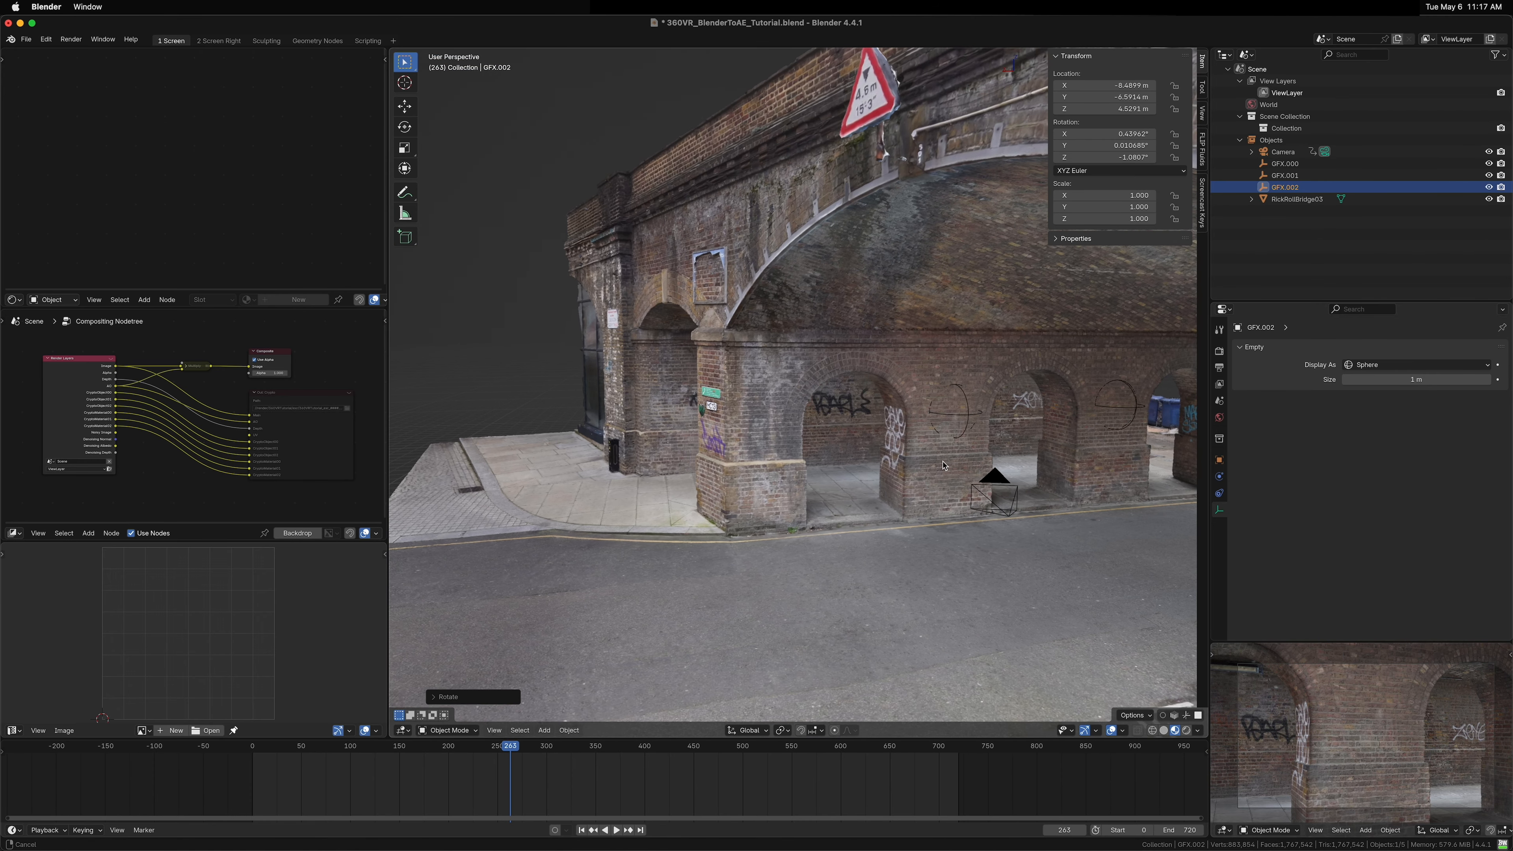
key("shift+d")
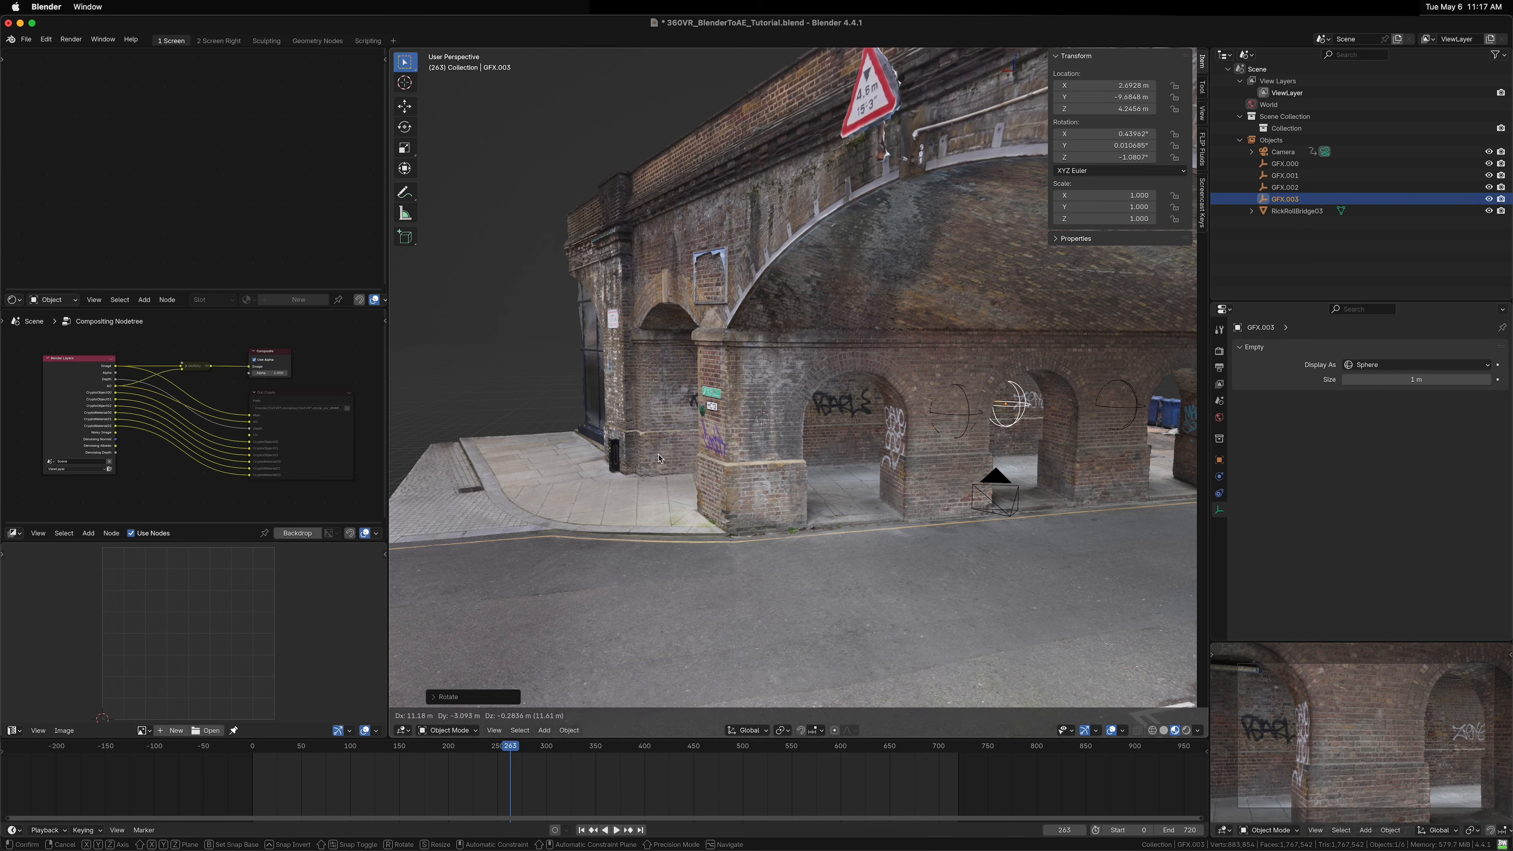
left_click(739, 472)
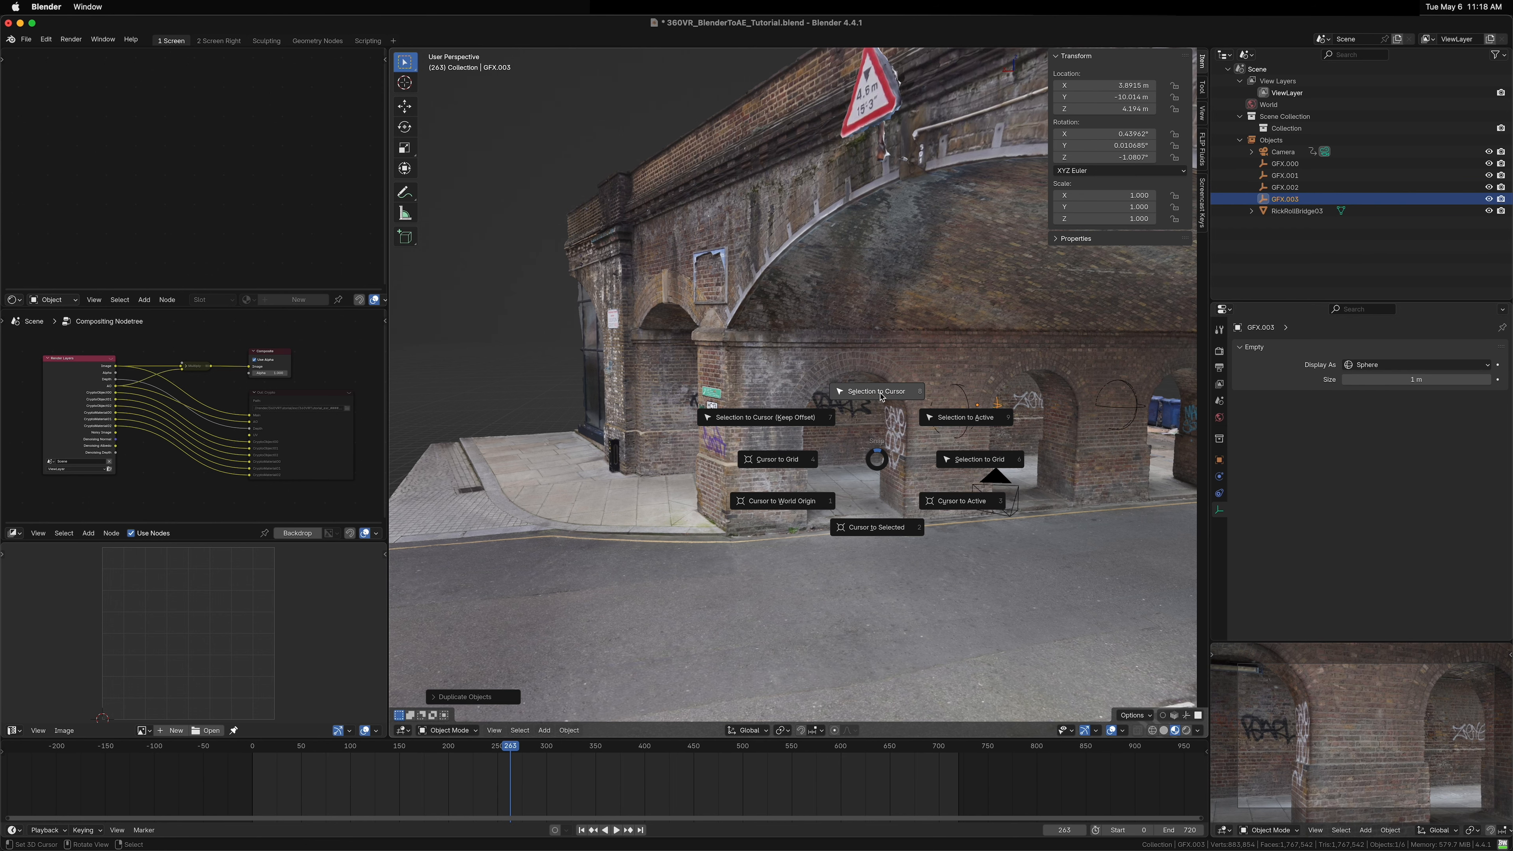
left_click(877, 392)
Step: Rotate the fourth GFX empty about X to about 0.23° and about Z to about -1.06°
scroll(752, 425, "up", 5)
left_click_drag(752, 425, 819, 479)
key("r")
key("x")
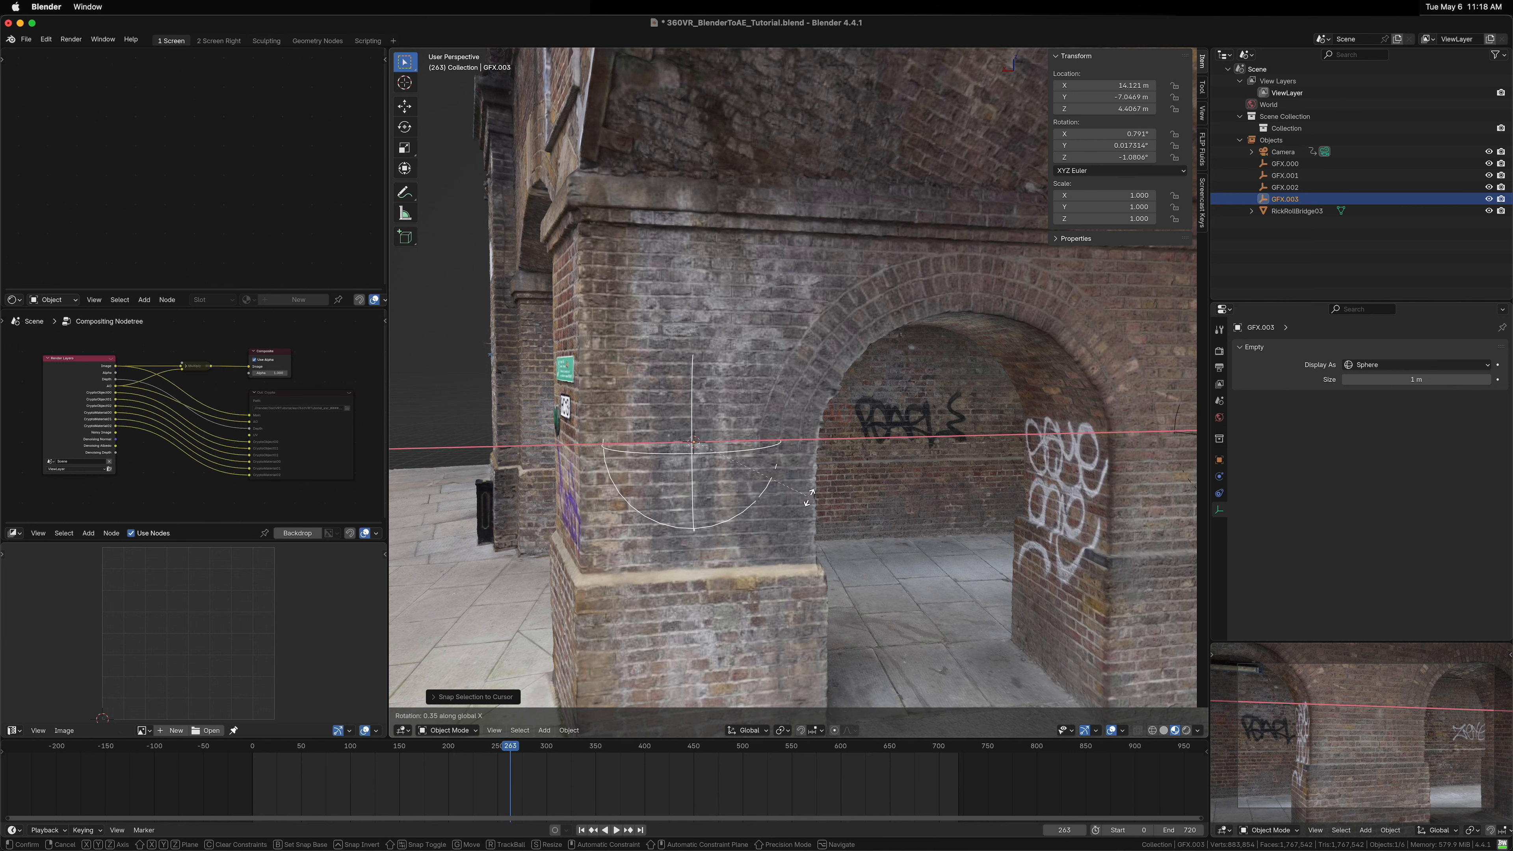
left_click(835, 463)
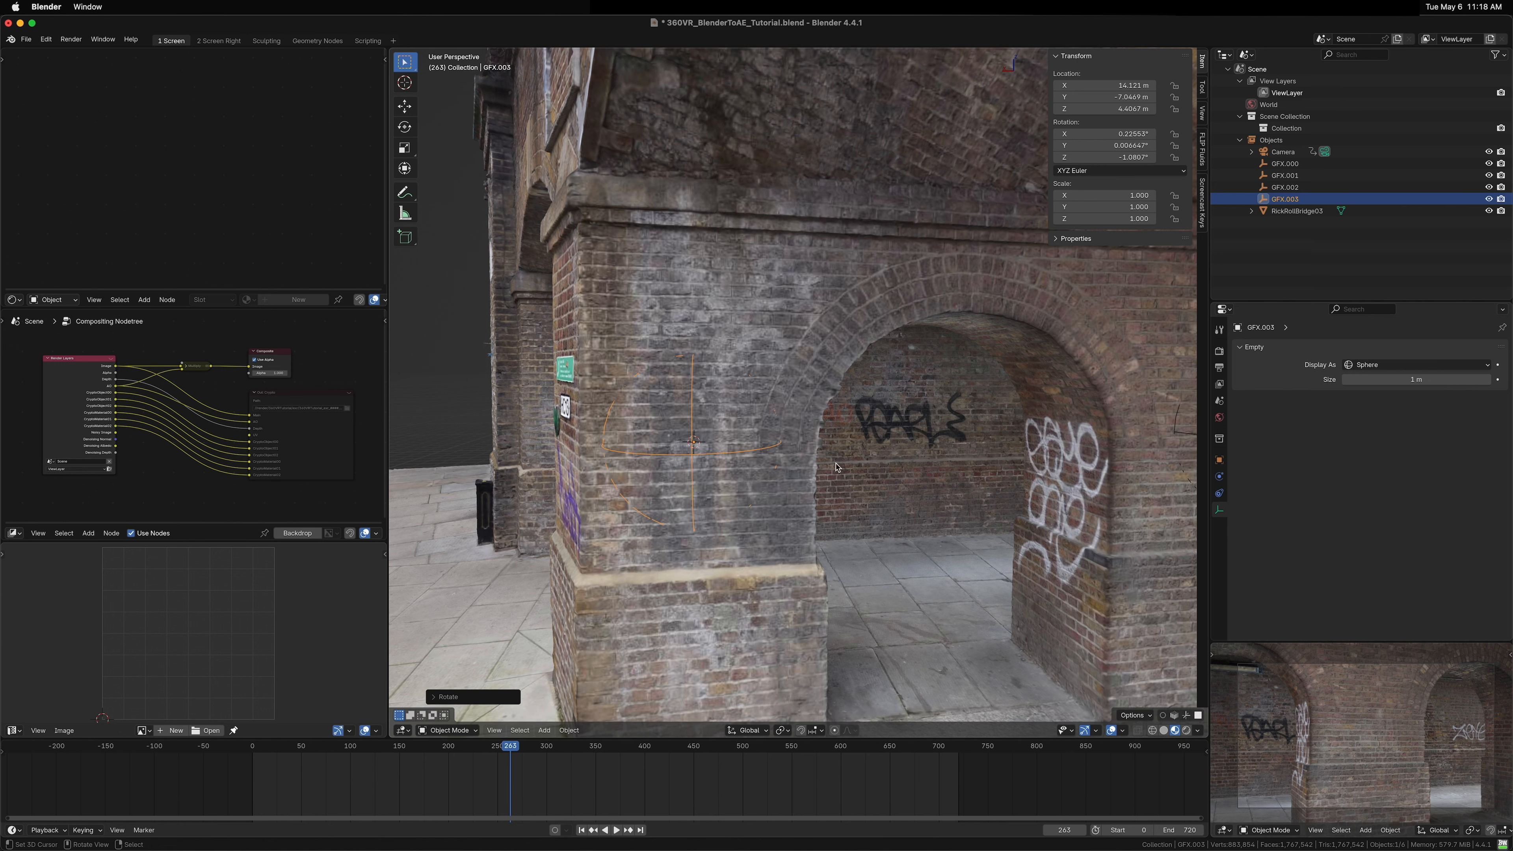
key("r")
key("z")
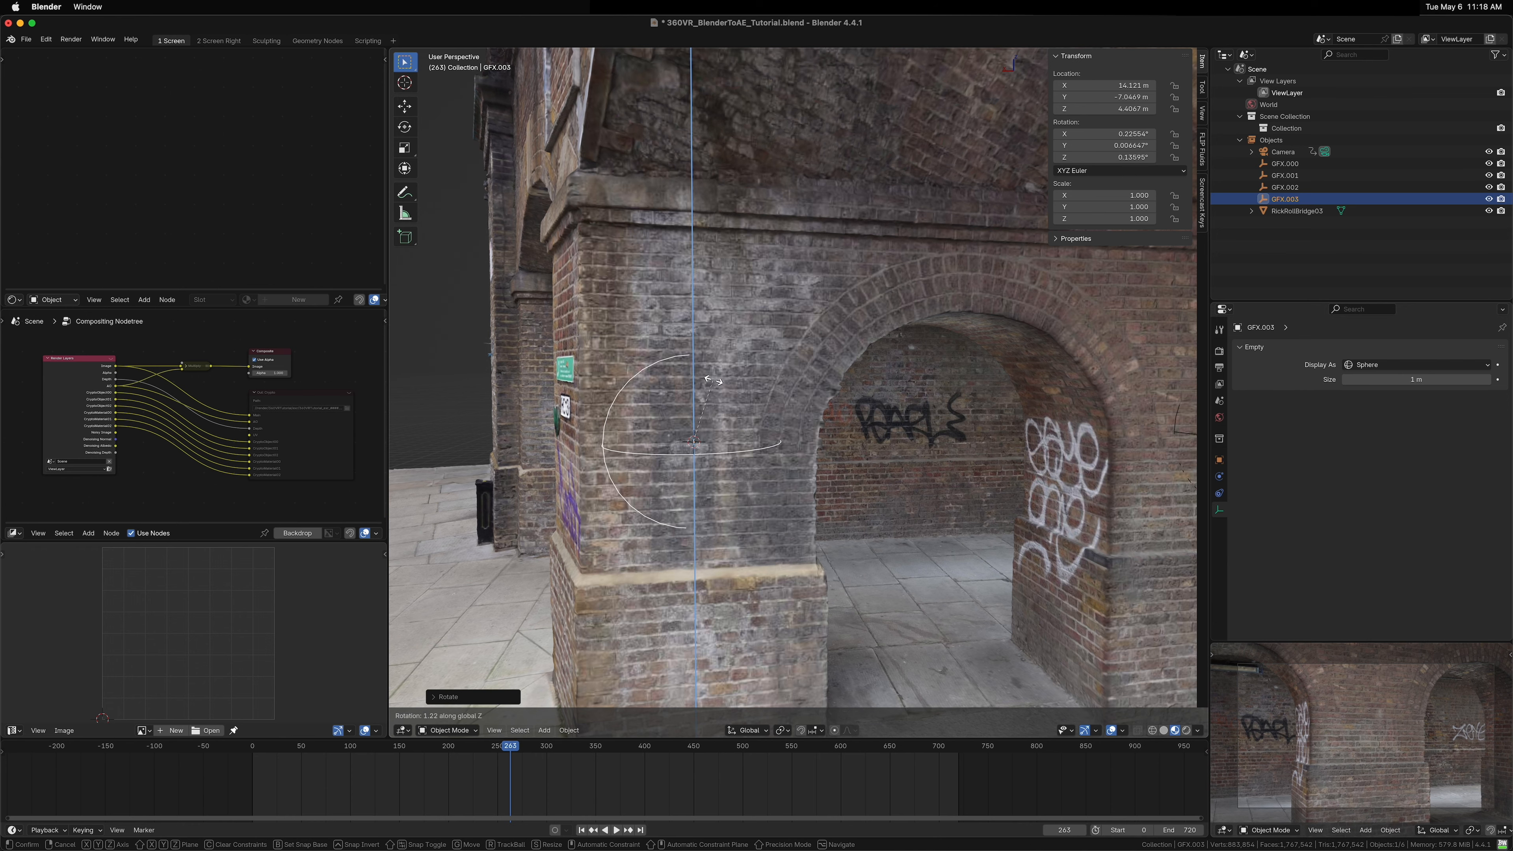
left_click(751, 398)
Step: Duplicate the fourth GFX empty and snap the copy to the 3D cursor beside the parking sign
scroll(706, 440, "down", 10)
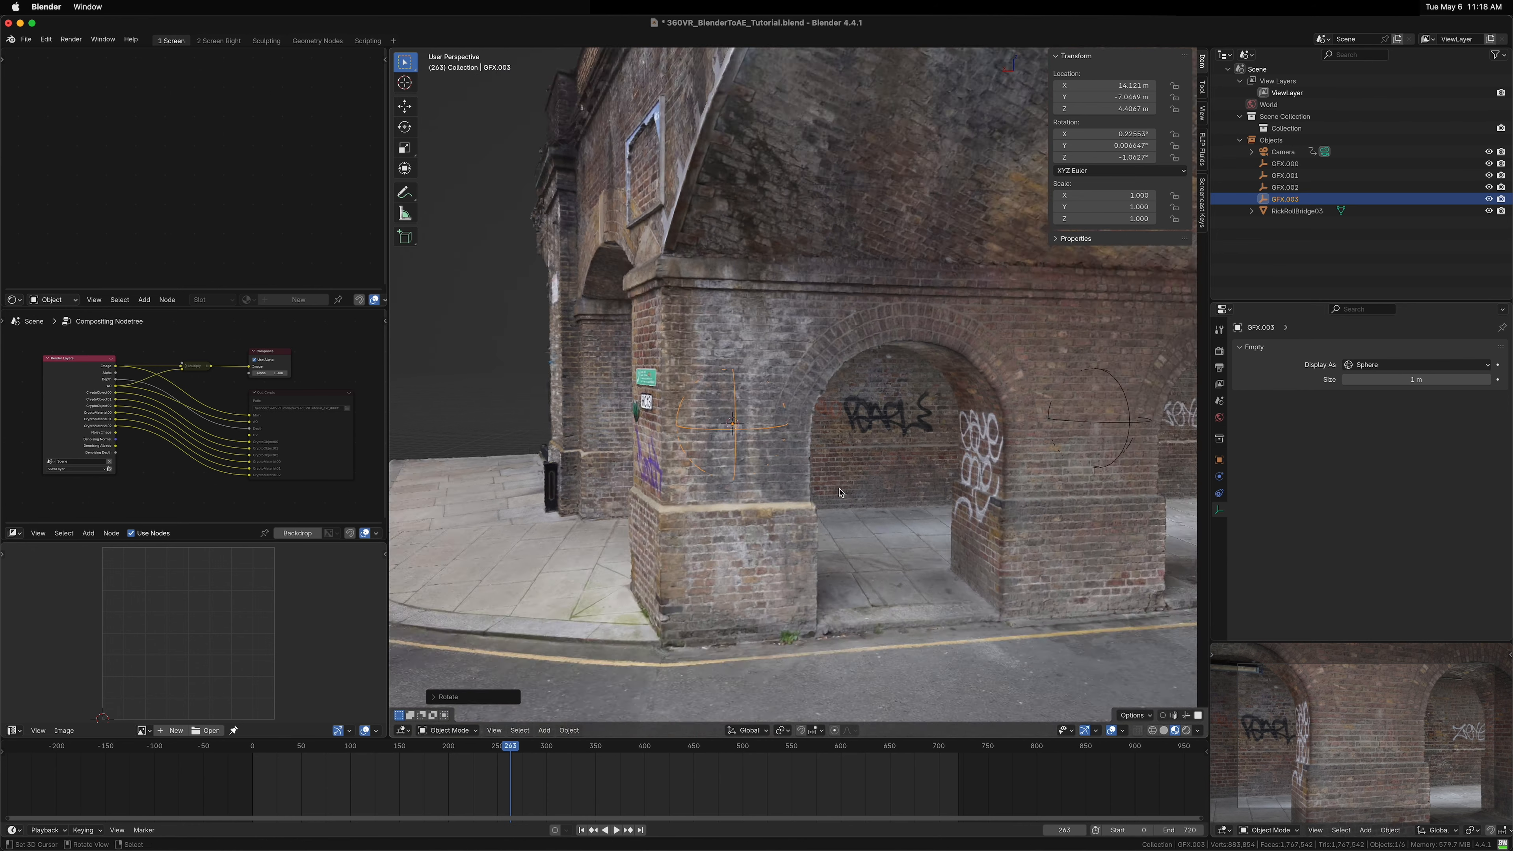
left_click_drag(706, 440, 859, 271)
scroll(921, 278, "up", 5)
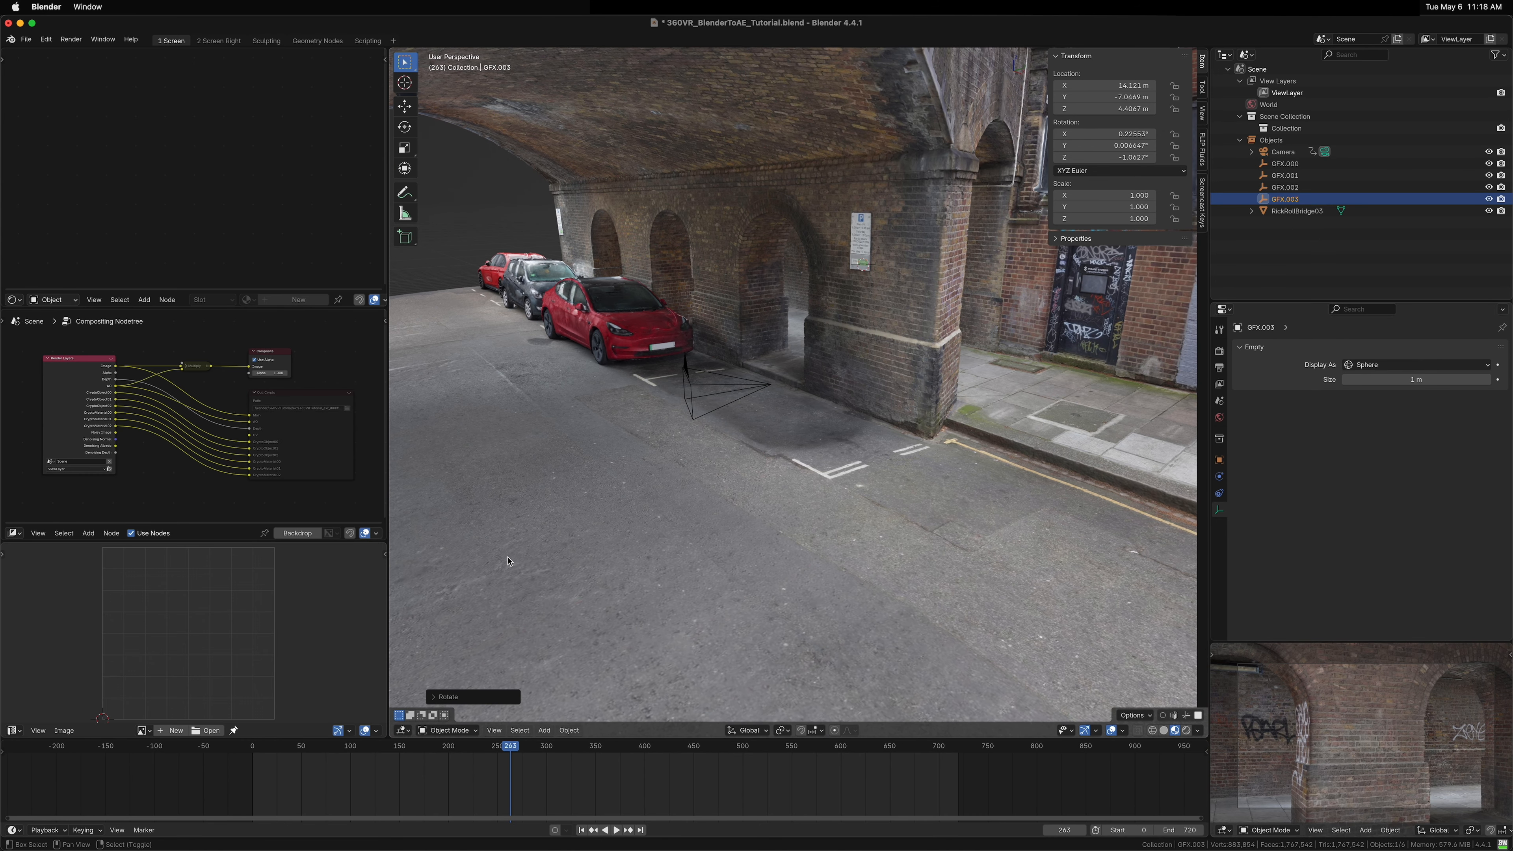
key("shift+d")
left_click(813, 480)
key("shift+s")
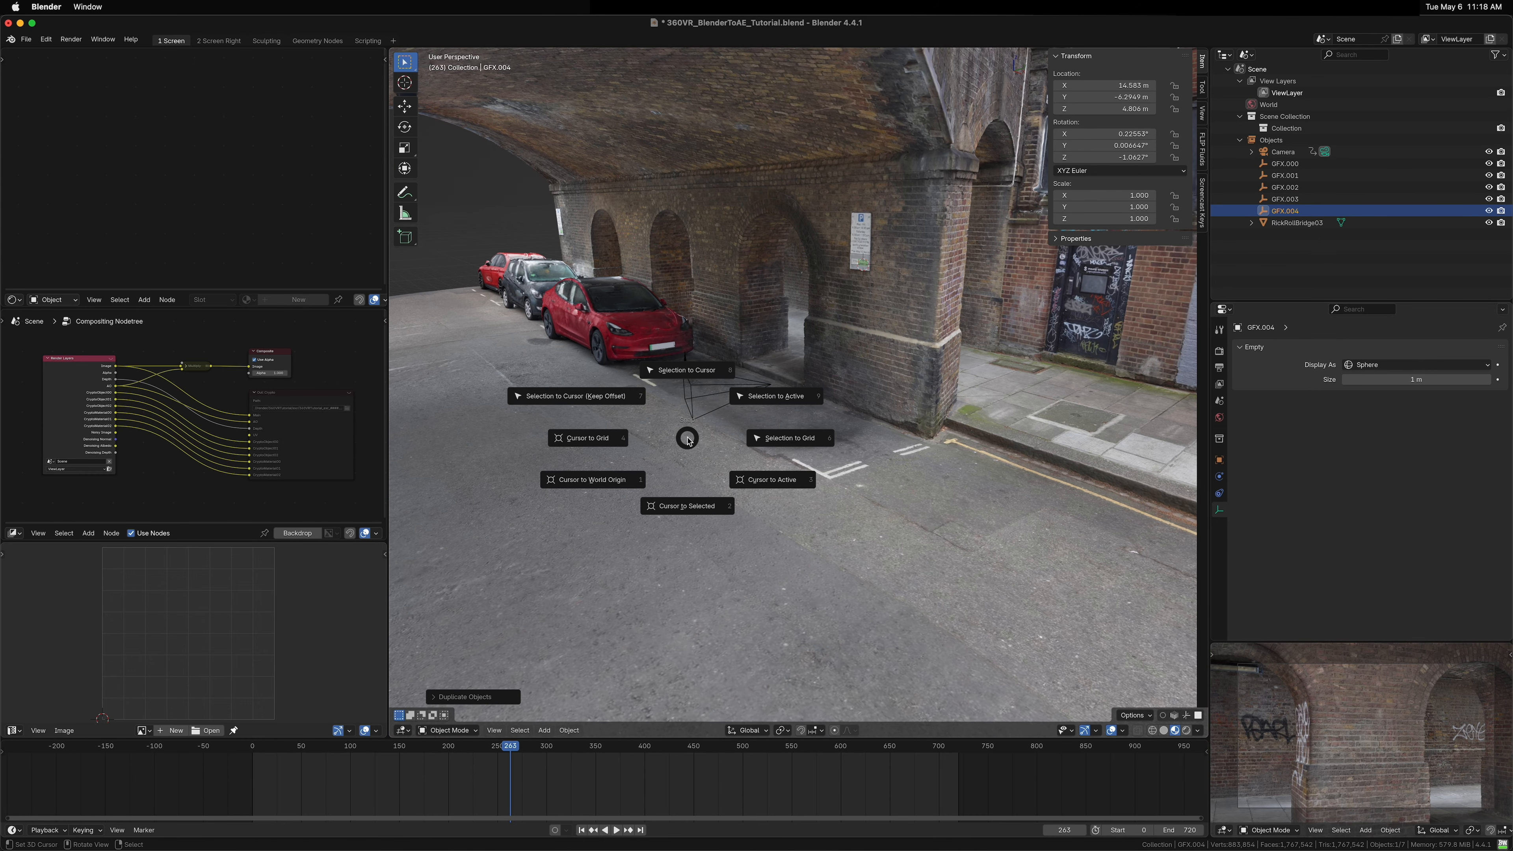
left_click(687, 371)
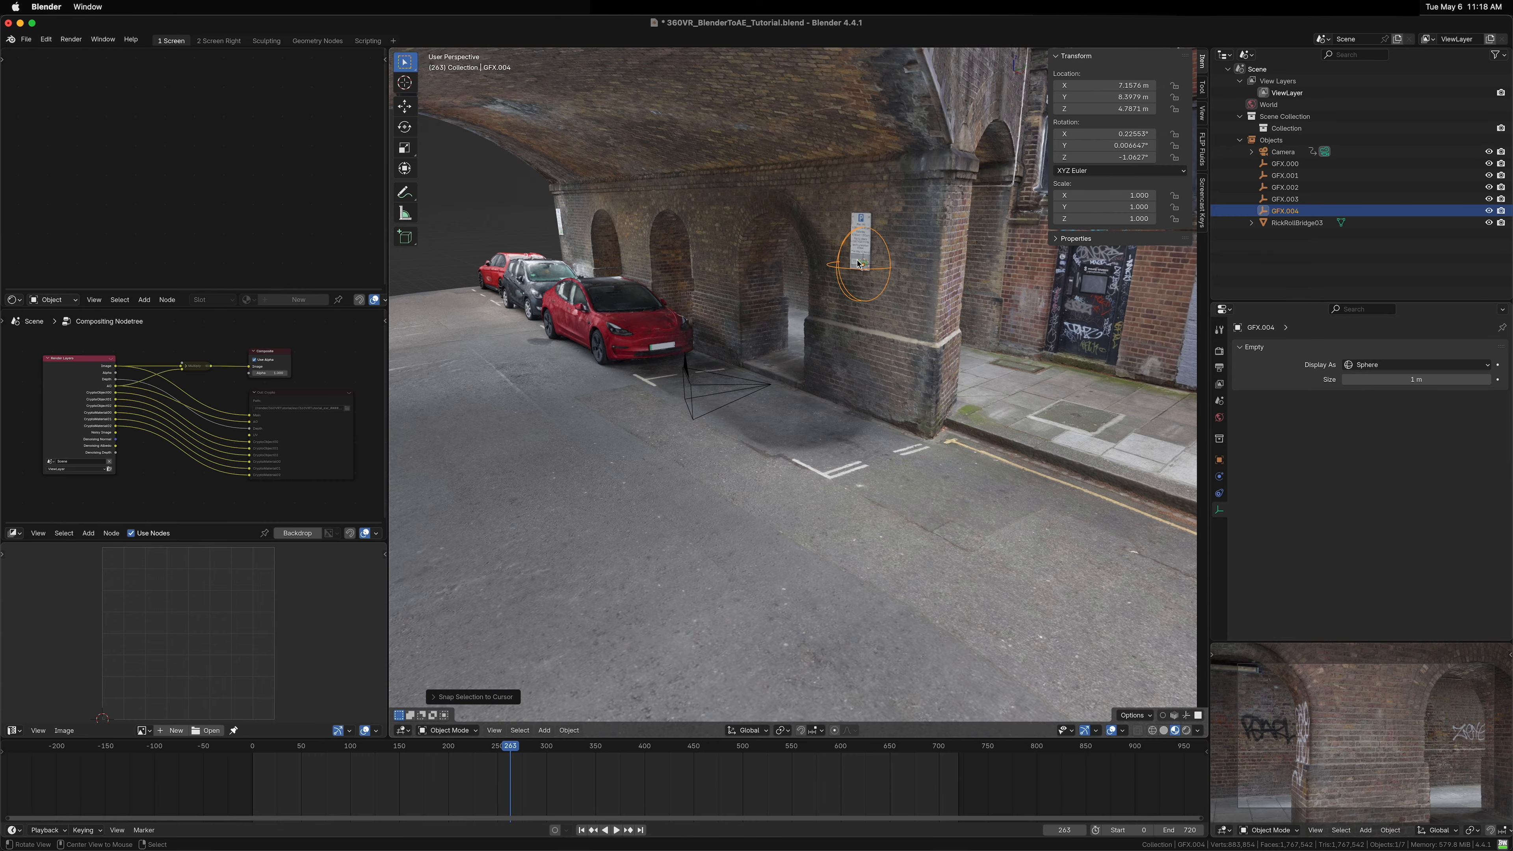
Step: Rotate the fifth GFX empty about Z and nudge its position slightly on the wall
key("KP_Decimal")
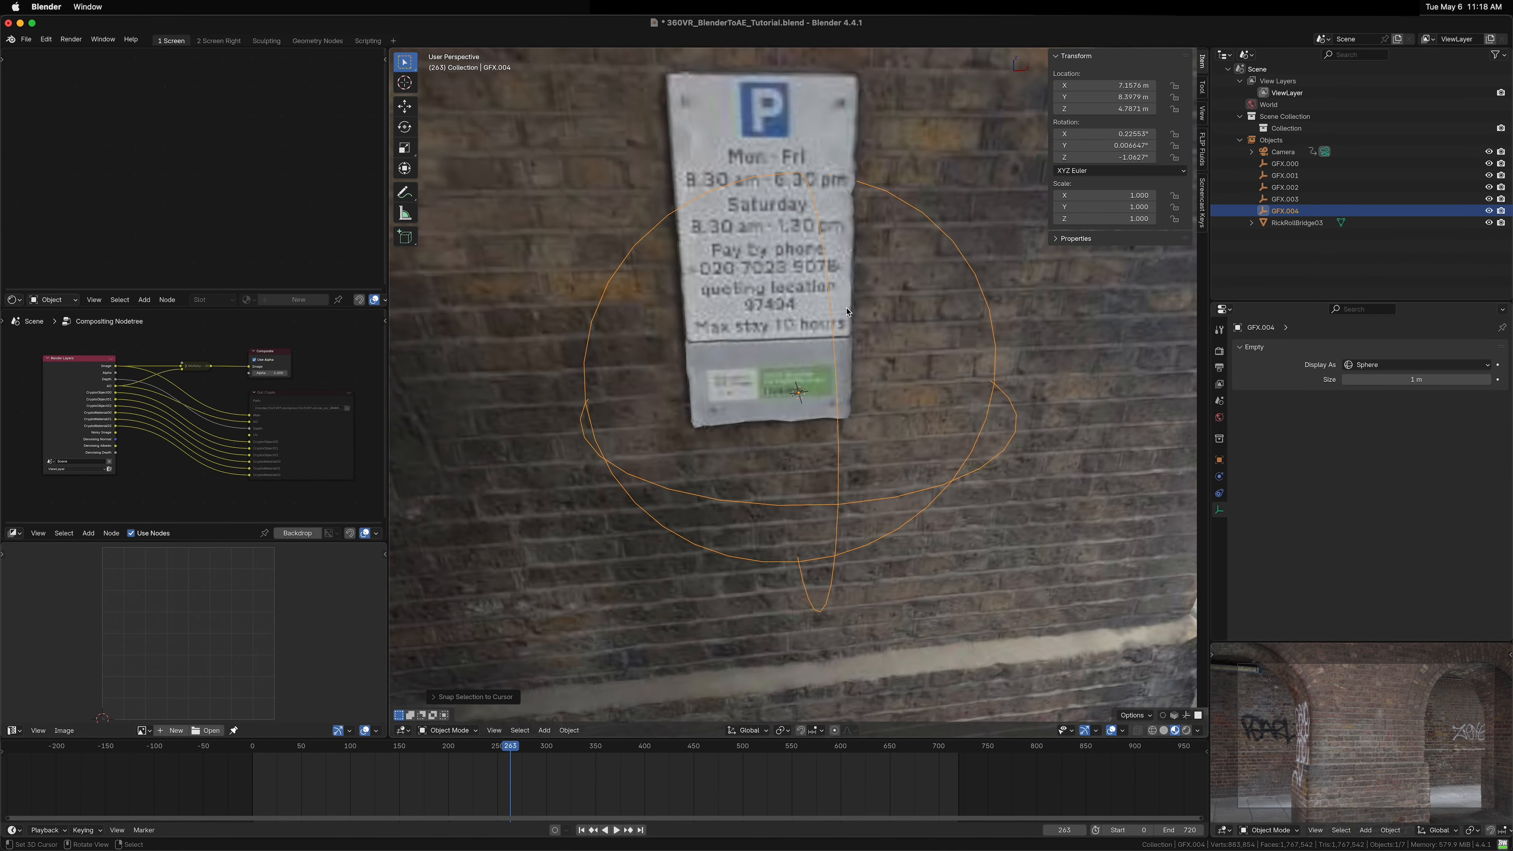
scroll(846, 311, "down", 4)
key("r")
key("z")
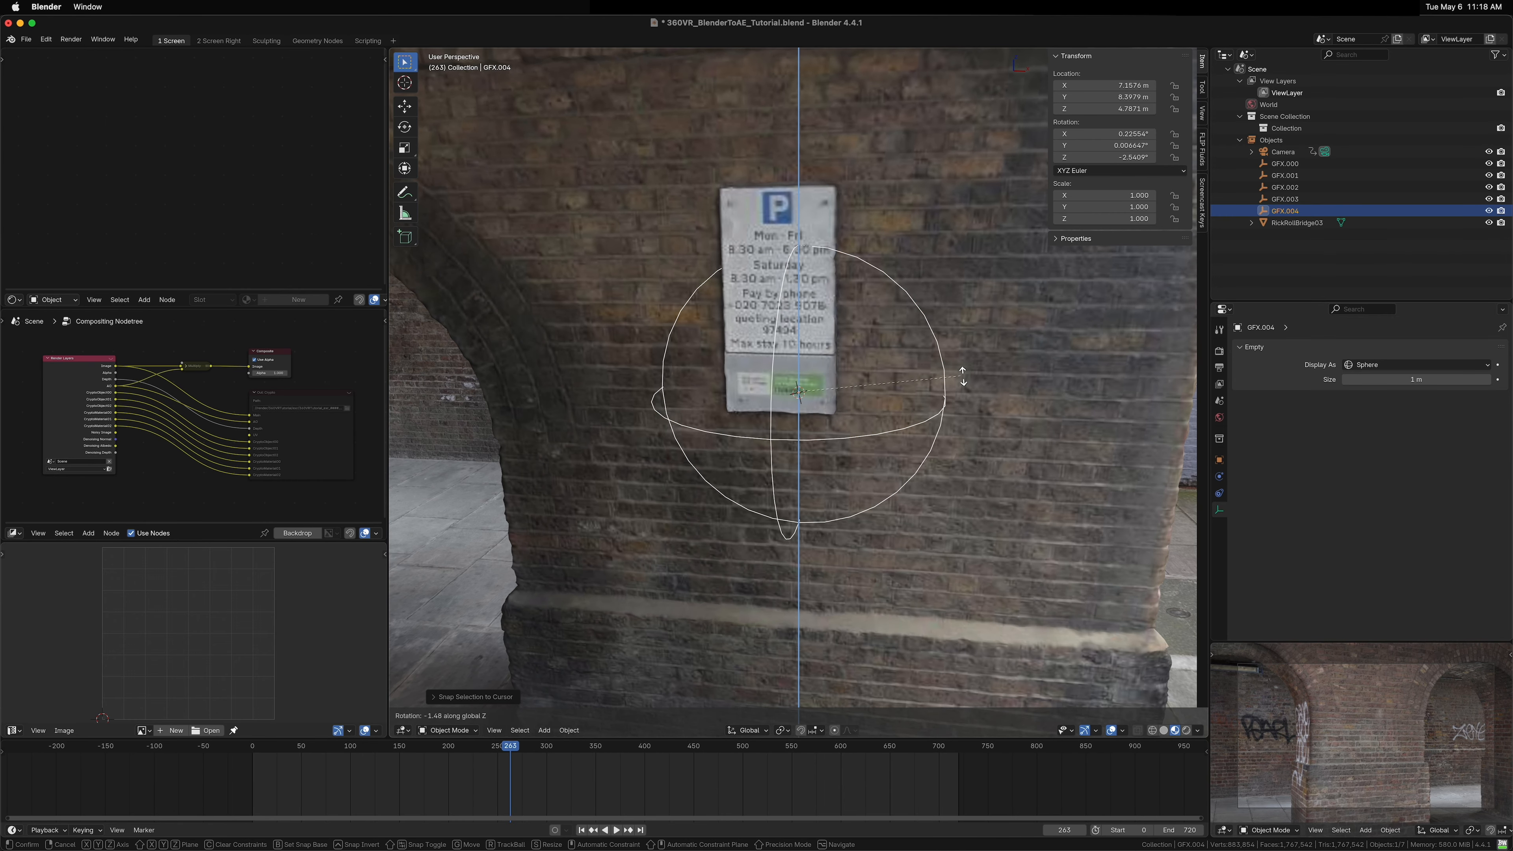
left_click(964, 374)
key("g")
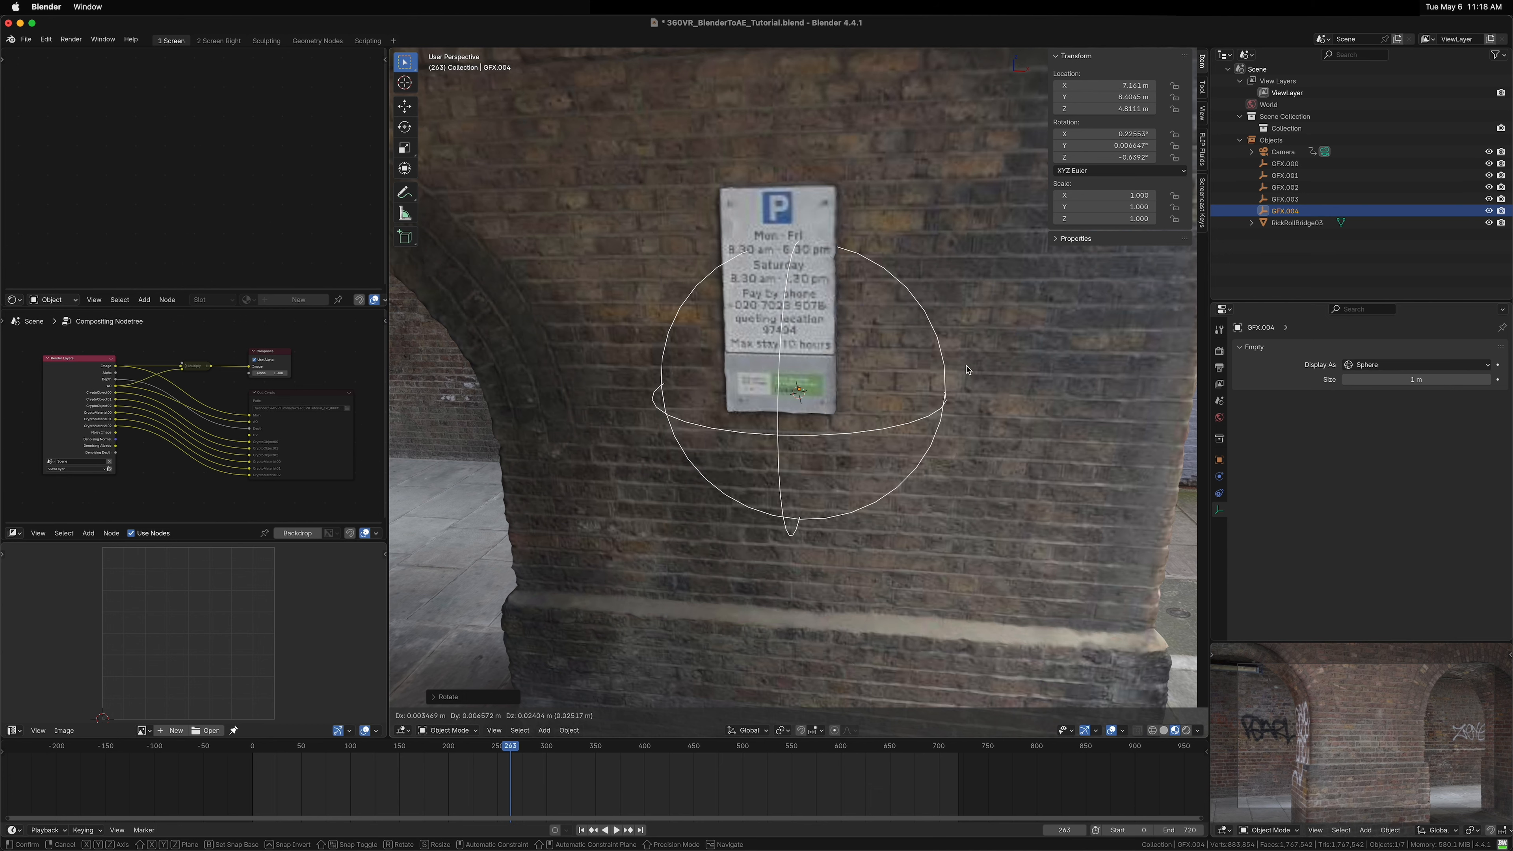
left_click(973, 356)
Step: Enable the Move object gizmo in the viewport gizmo options
left_click_drag(973, 357, 798, 423)
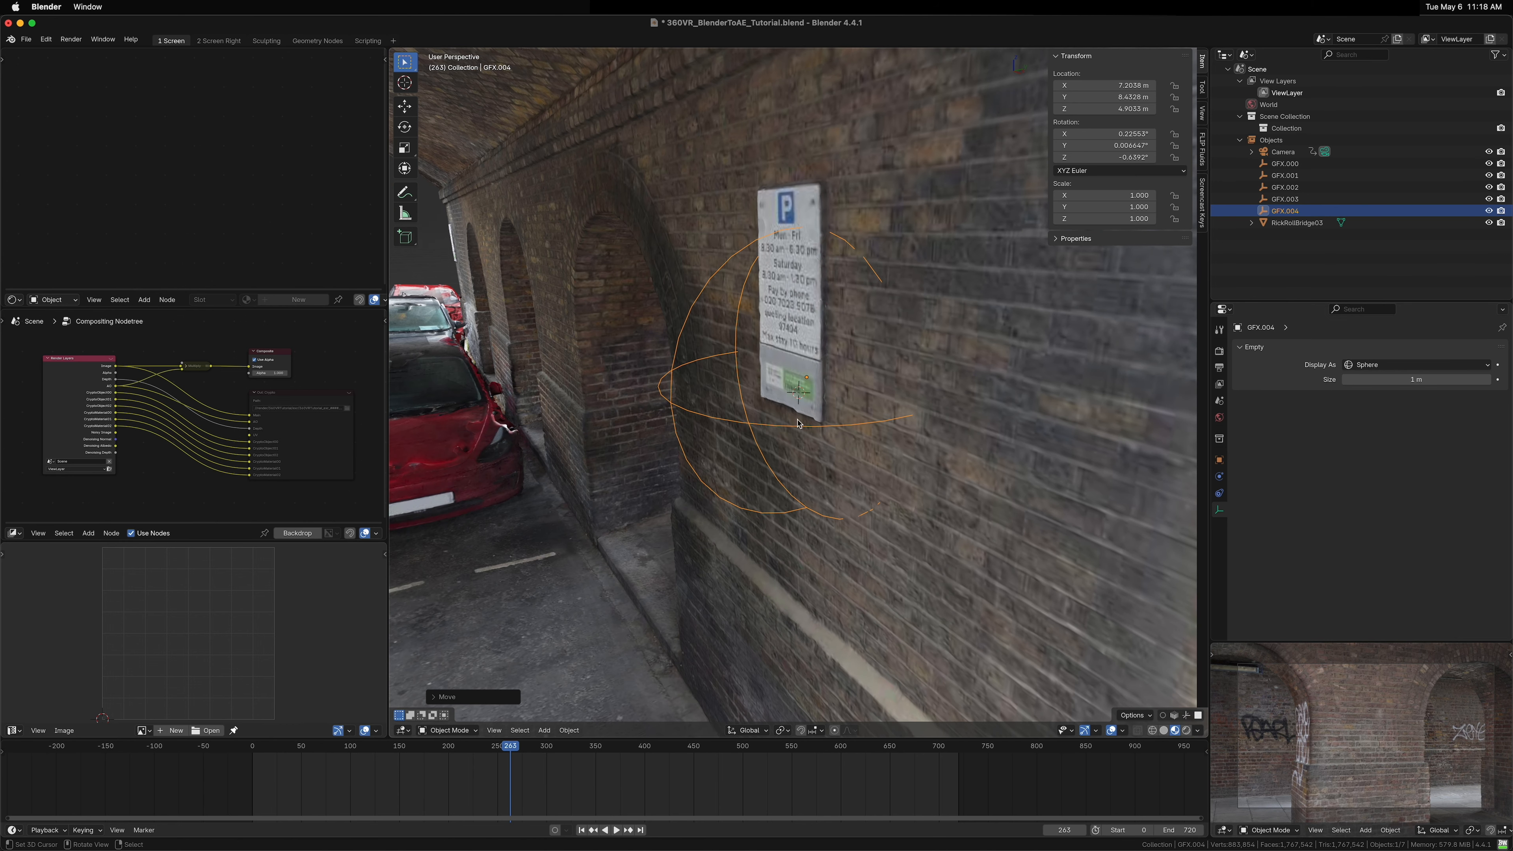
left_click(1095, 732)
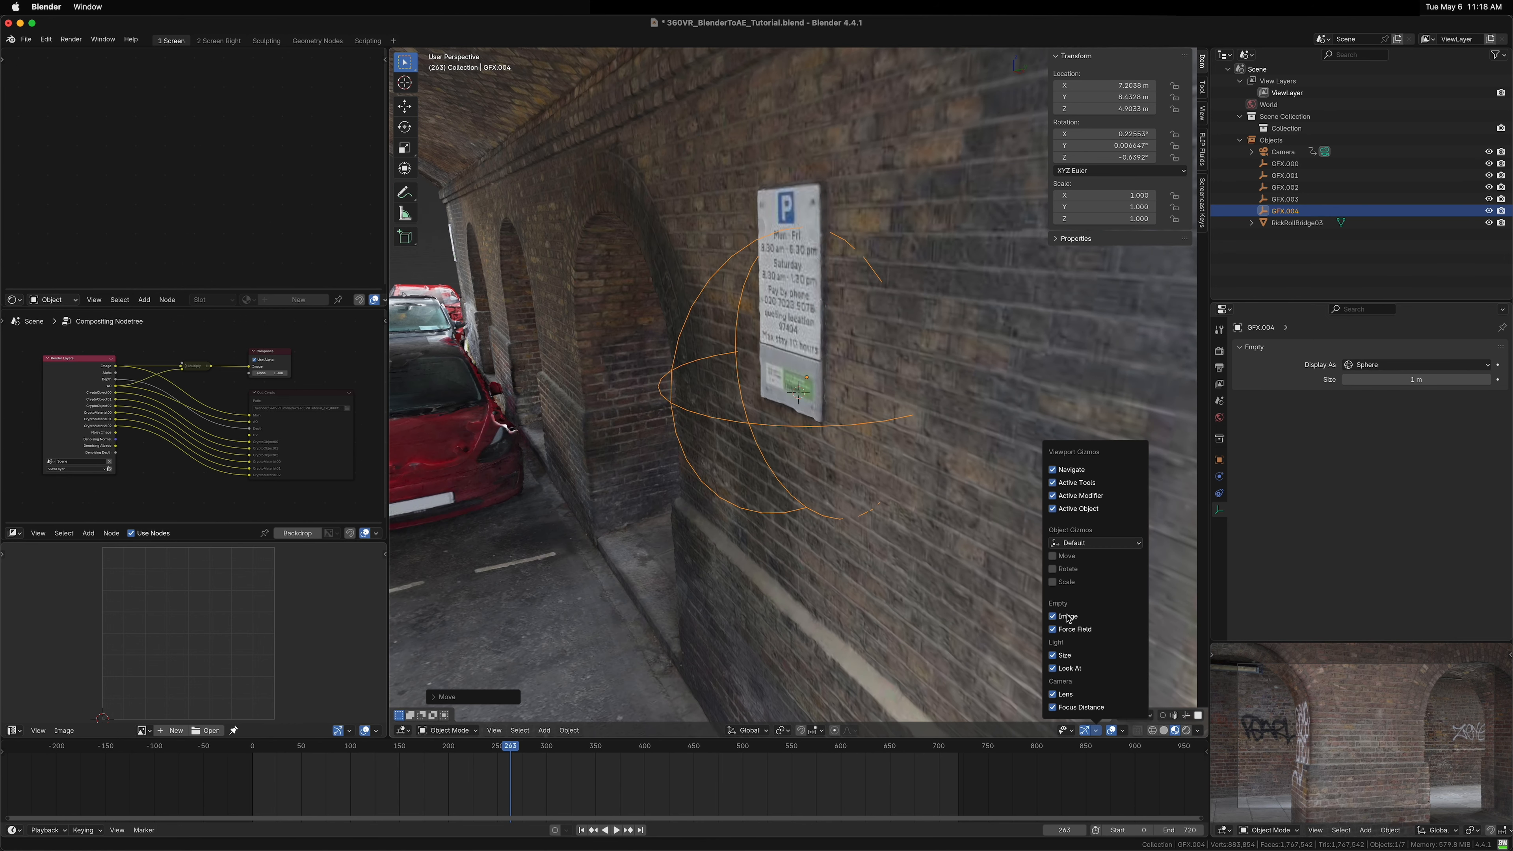
left_click(1053, 557)
Step: Rotate the fifth GFX empty about Z to about -1.25°
left_click_drag(847, 372, 850, 370)
key("r")
key("z")
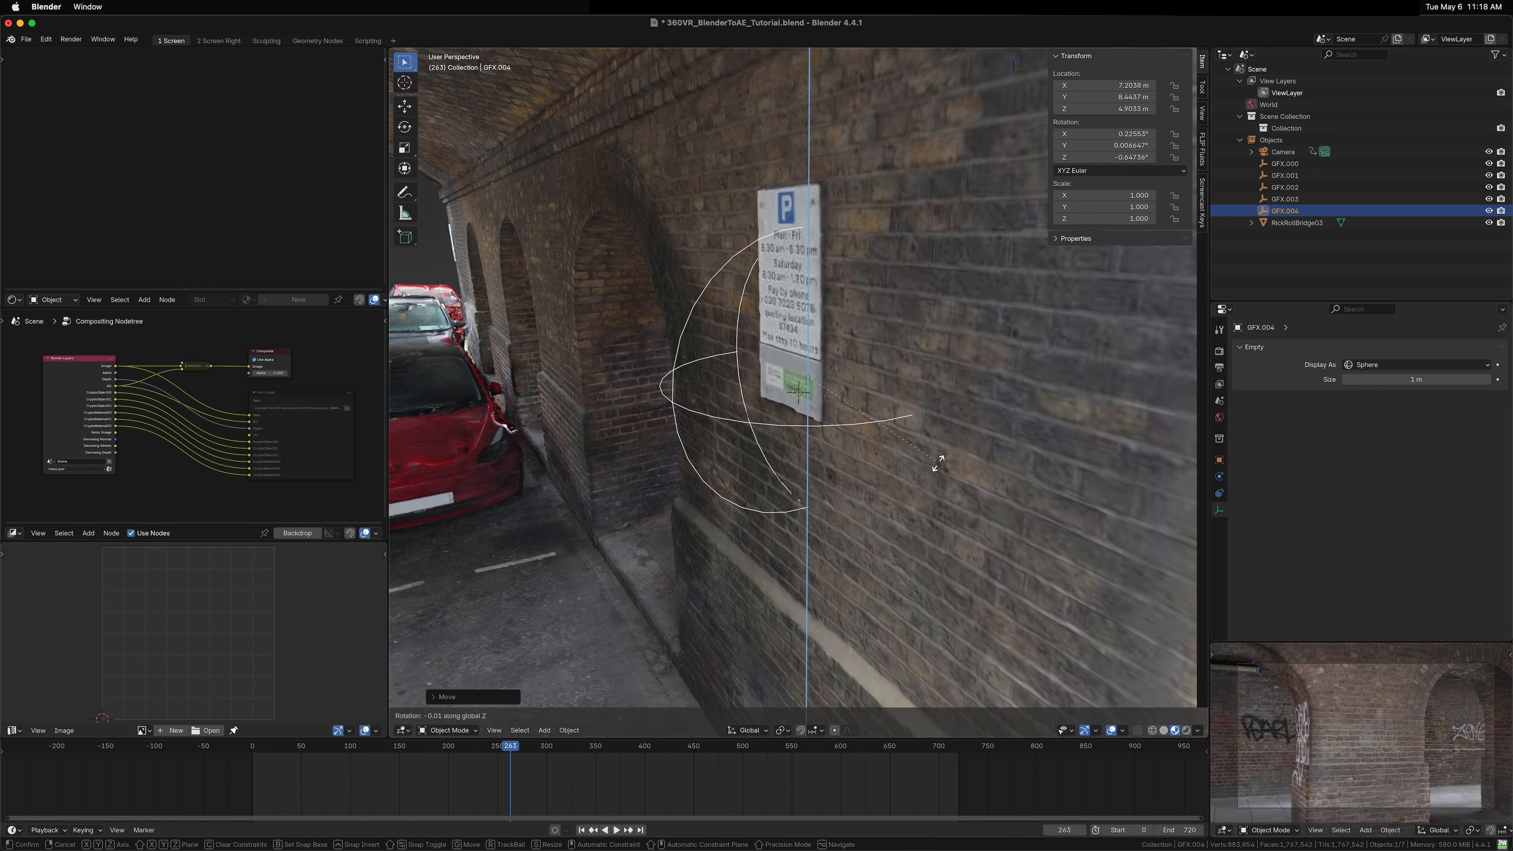
left_click(903, 498)
Step: Duplicate the fifth GFX empty and snap the copy to the 3D cursor on the wall near the sign
left_click_drag(847, 373, 956, 324)
scroll(840, 375, "down", 6)
left_click_drag(955, 325, 577, 441)
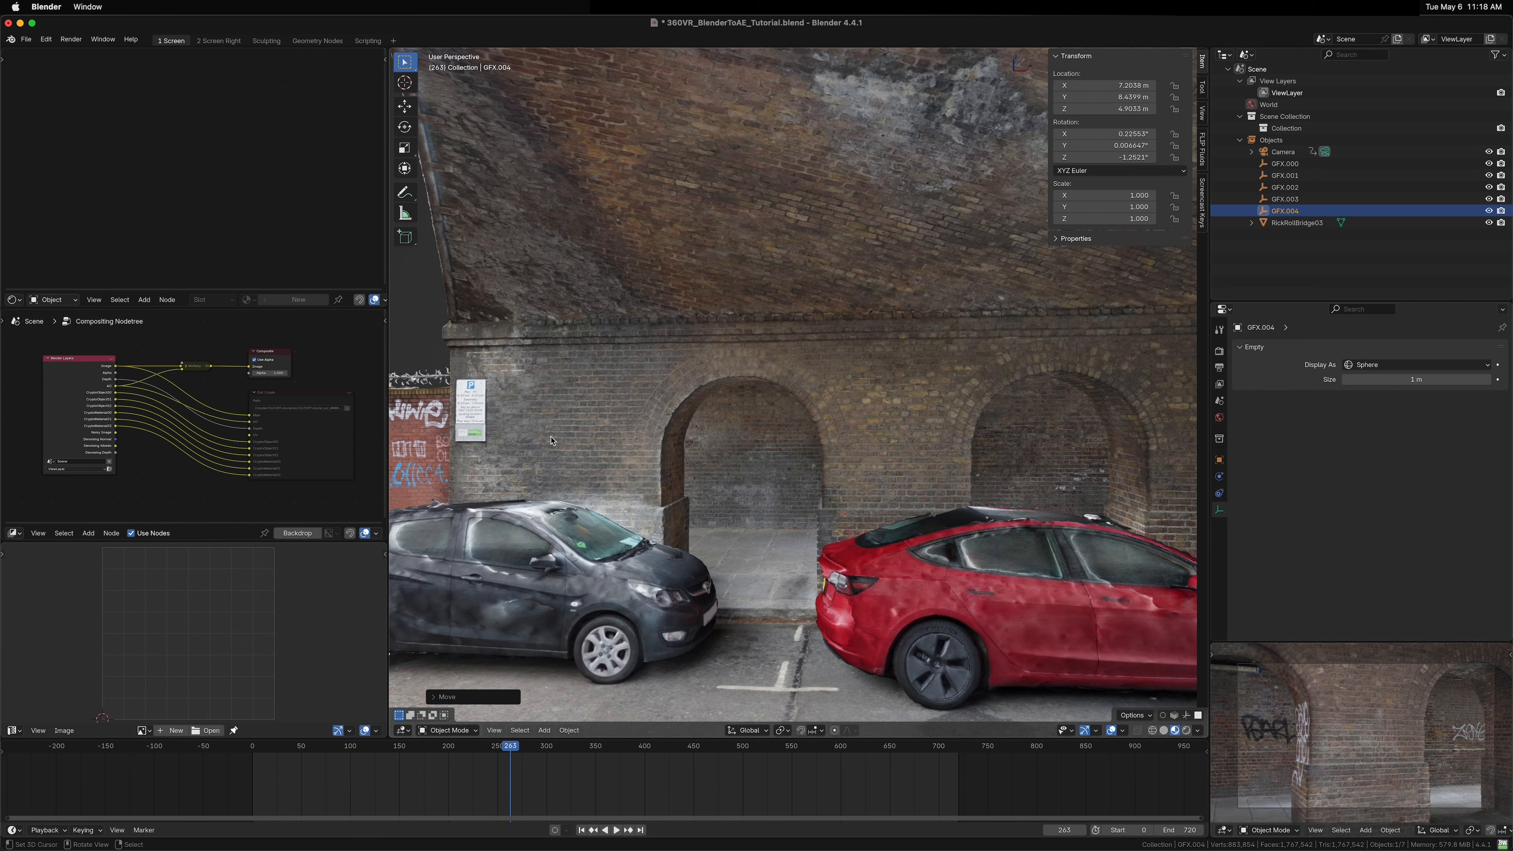
key("shift+d")
left_click(530, 462)
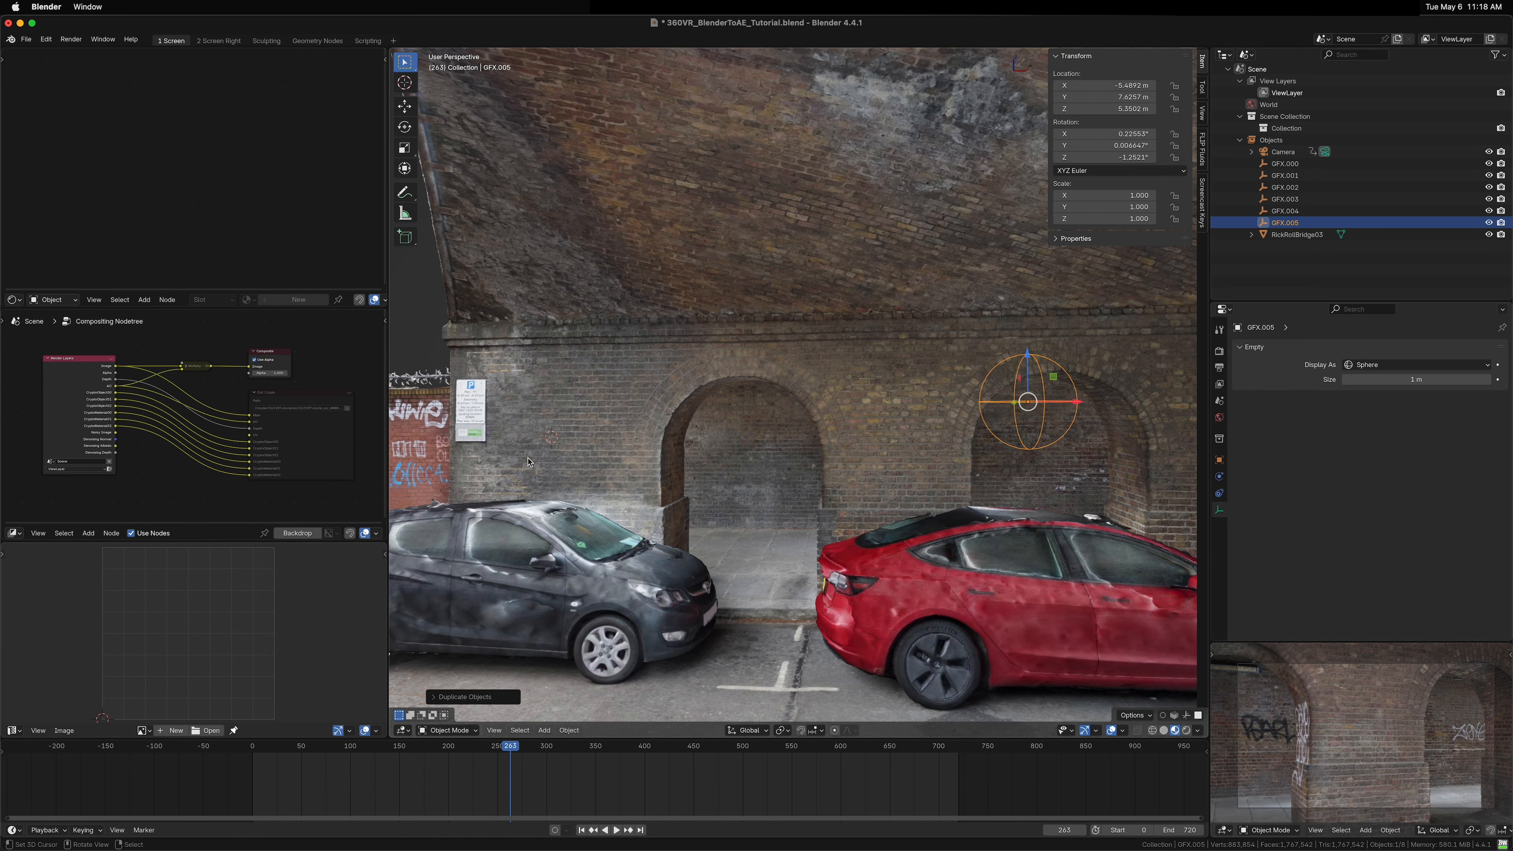
key("shift+s")
left_click(657, 380)
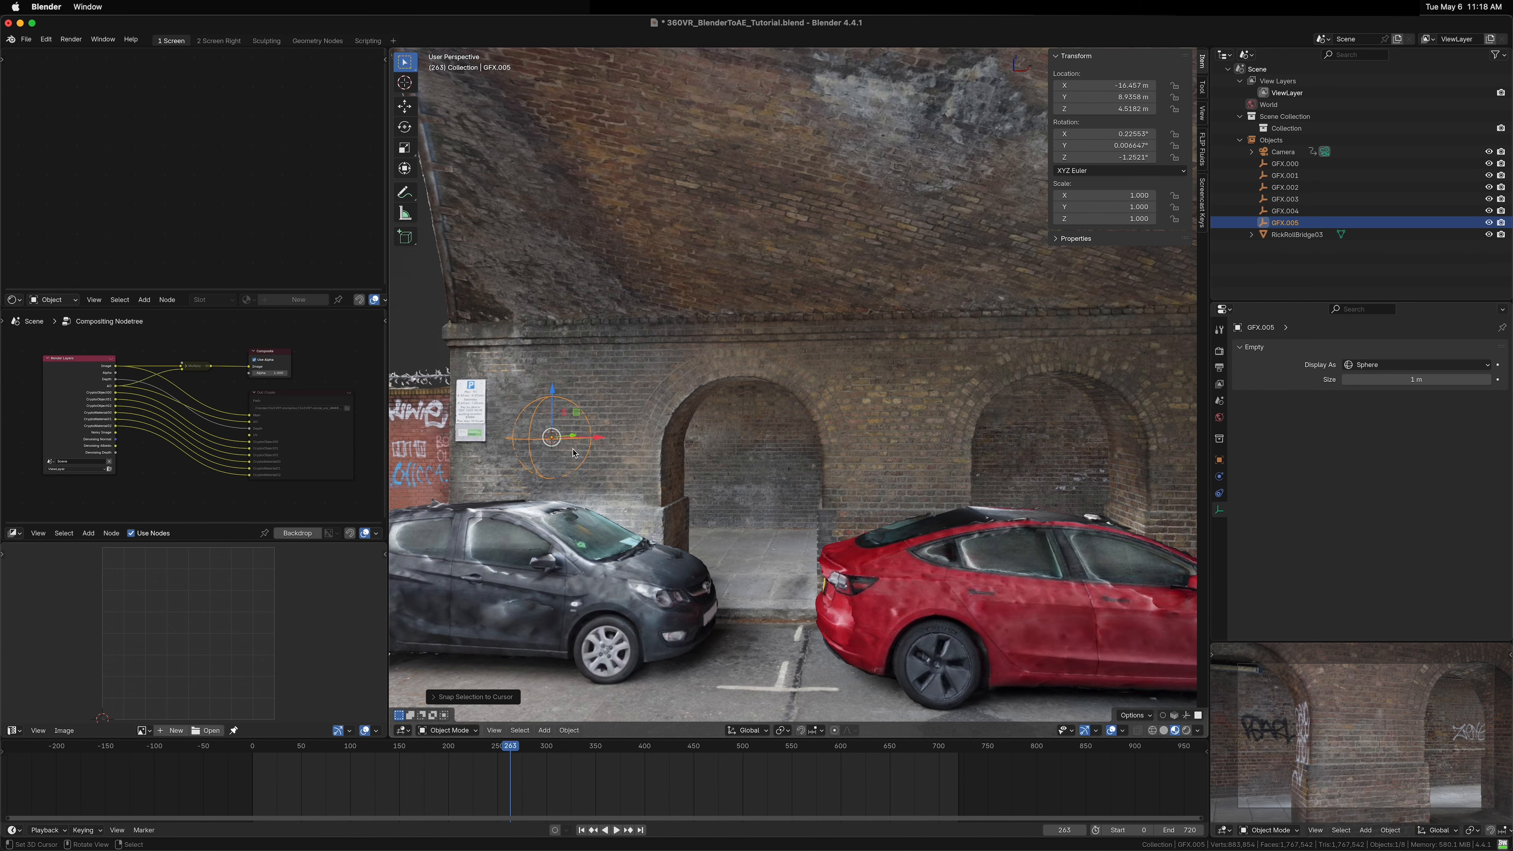
key("KP_Decimal")
left_click_drag(573, 453, 800, 508)
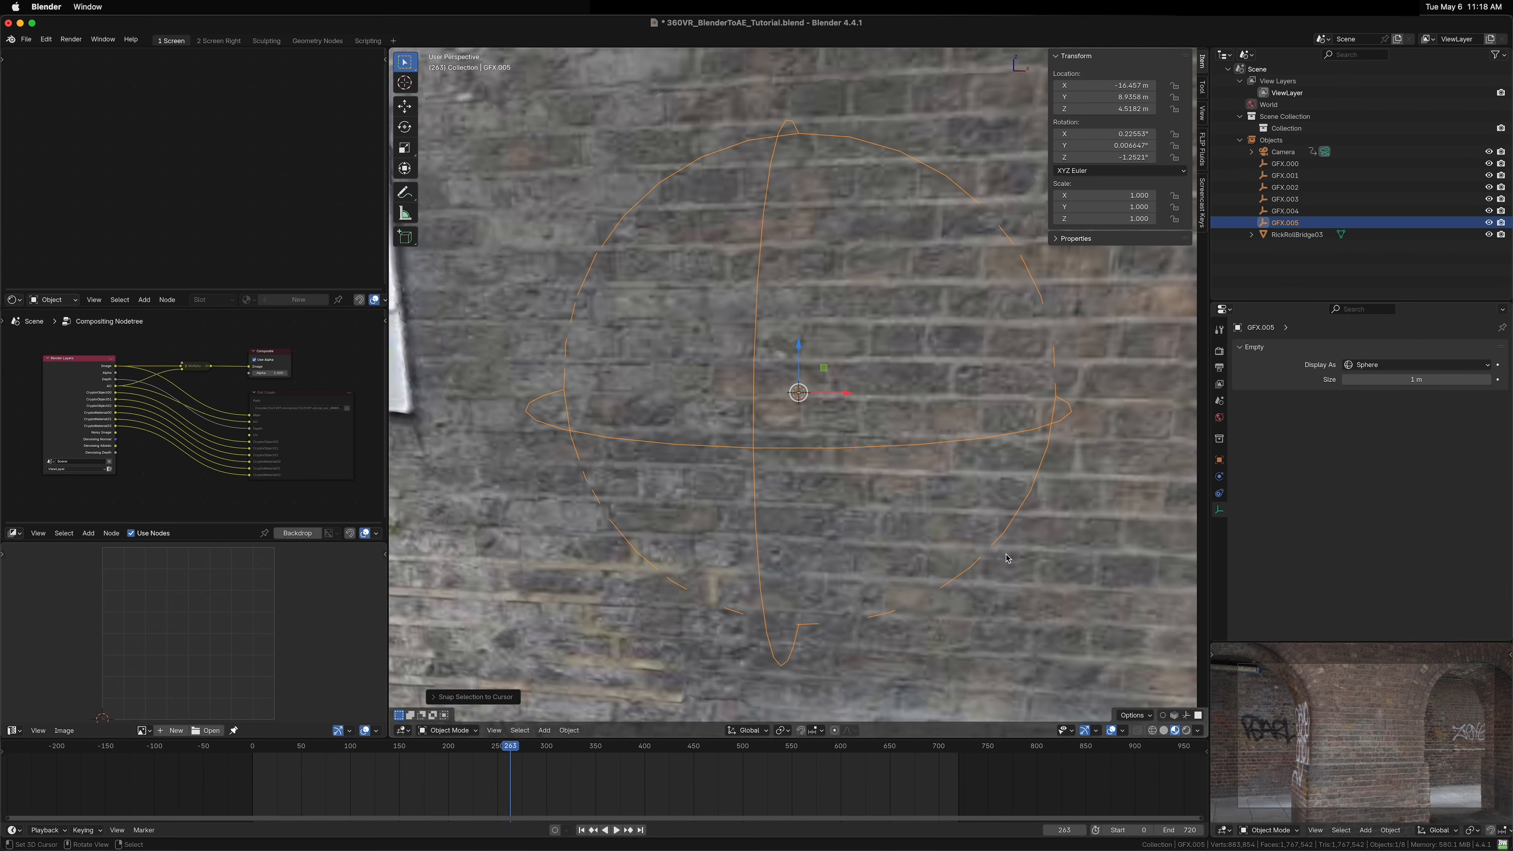
Step: Rotate the fifth GFX empty slightly about the X axis to sit flush on the wall
key("r")
key("x")
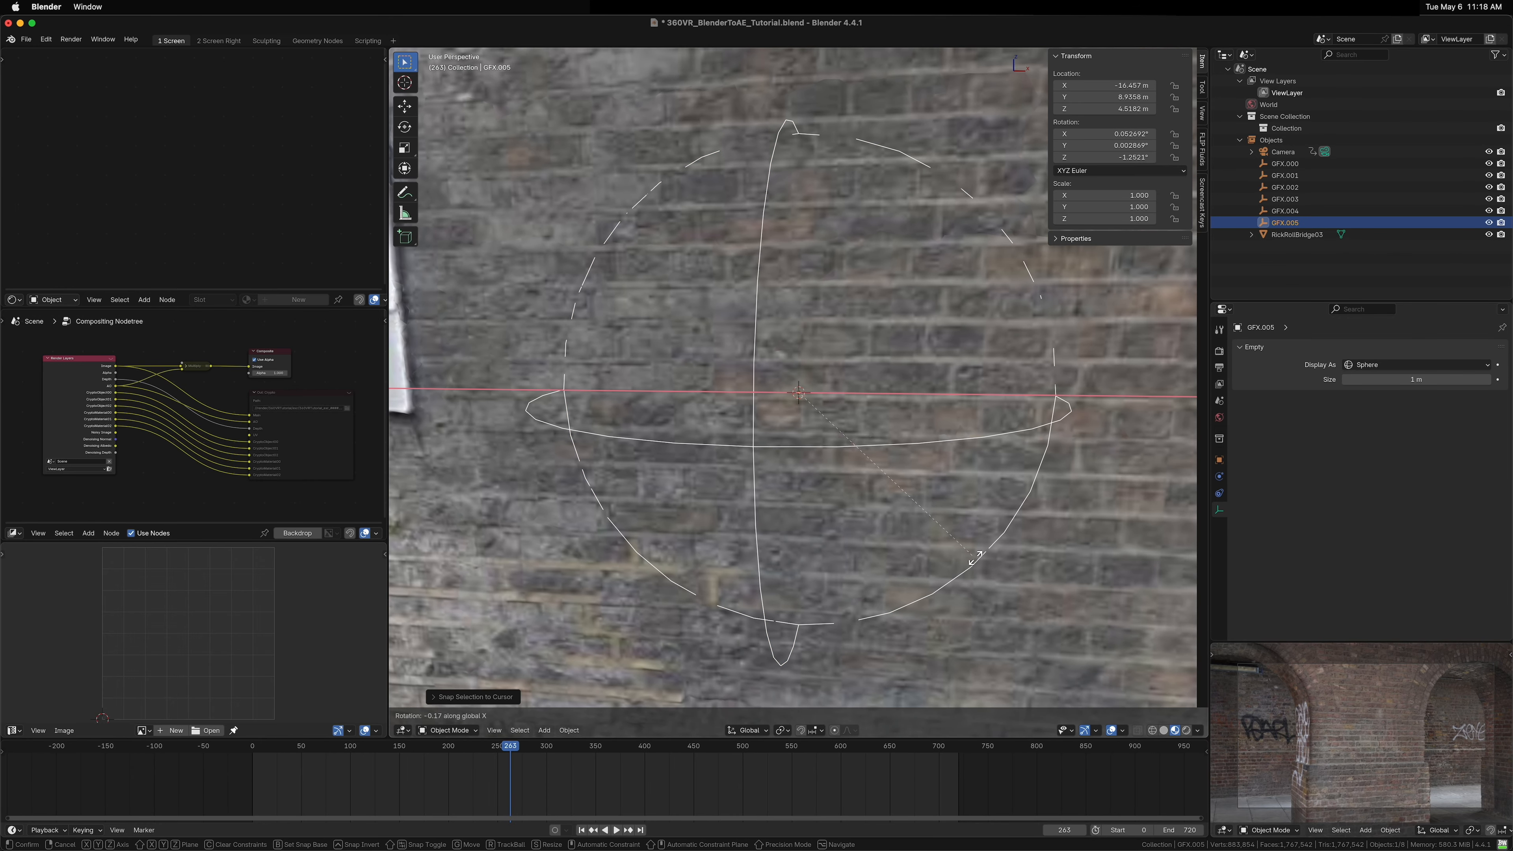
left_click(978, 555)
left_click_drag(979, 555, 644, 307)
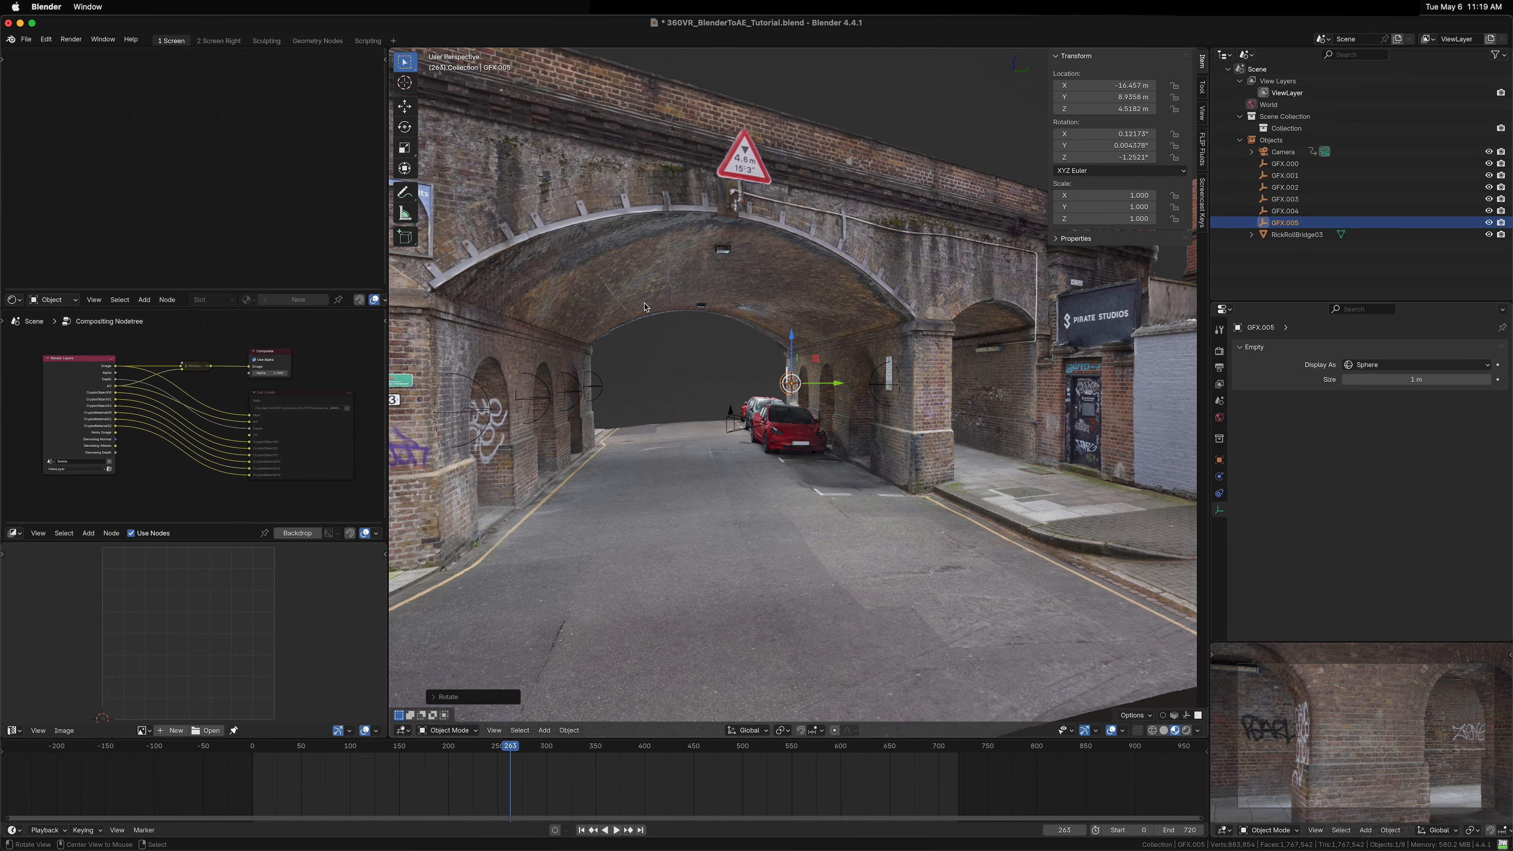
Step: Duplicate the first GFX empty and snap the copy to the 3D cursor on the road surface near the cars
left_click(1284, 164)
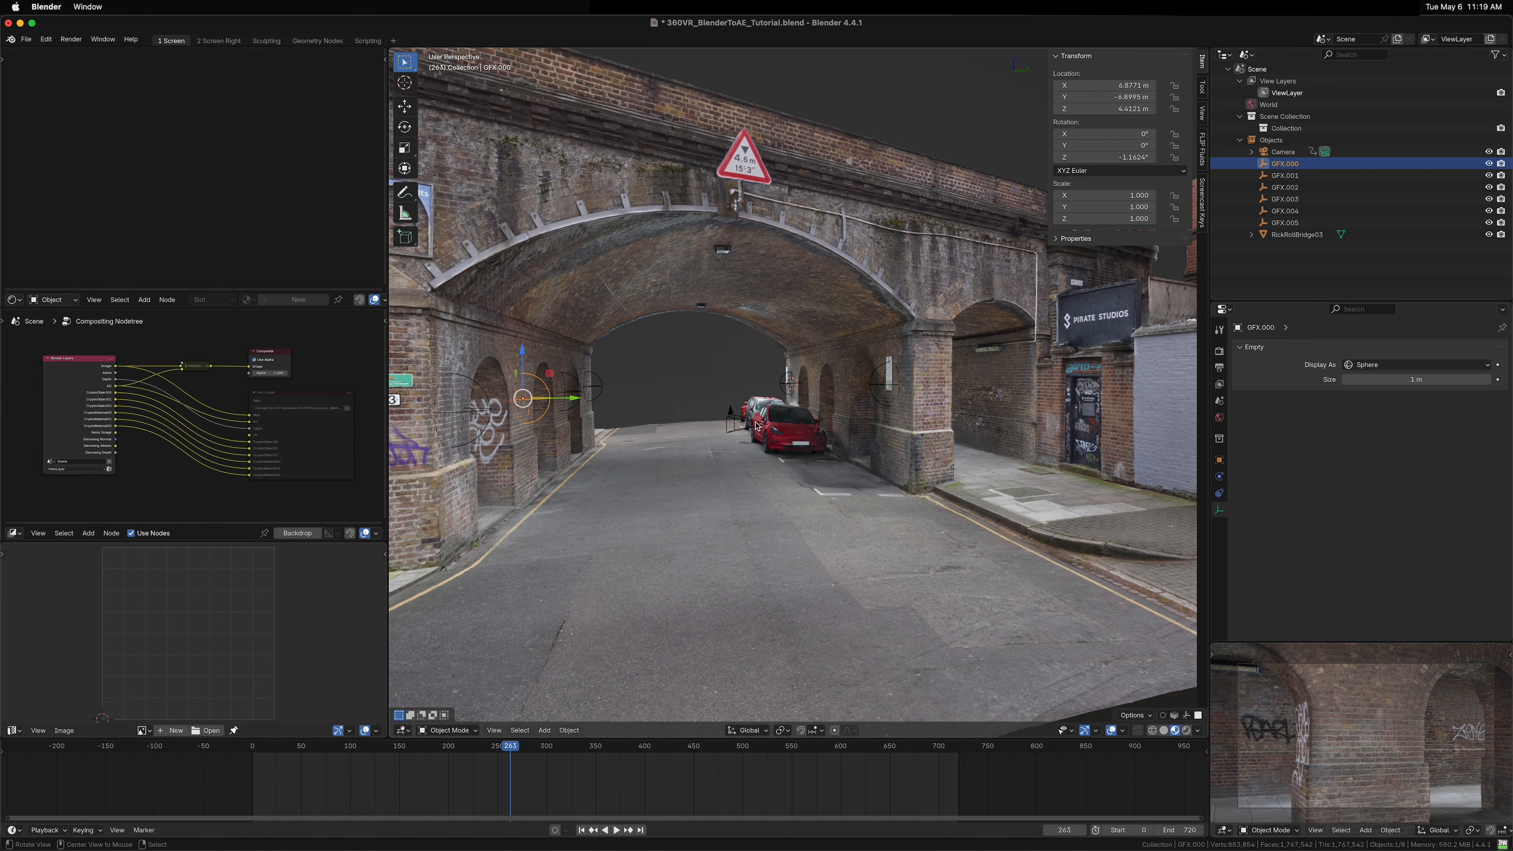
left_click_drag(755, 426, 725, 471)
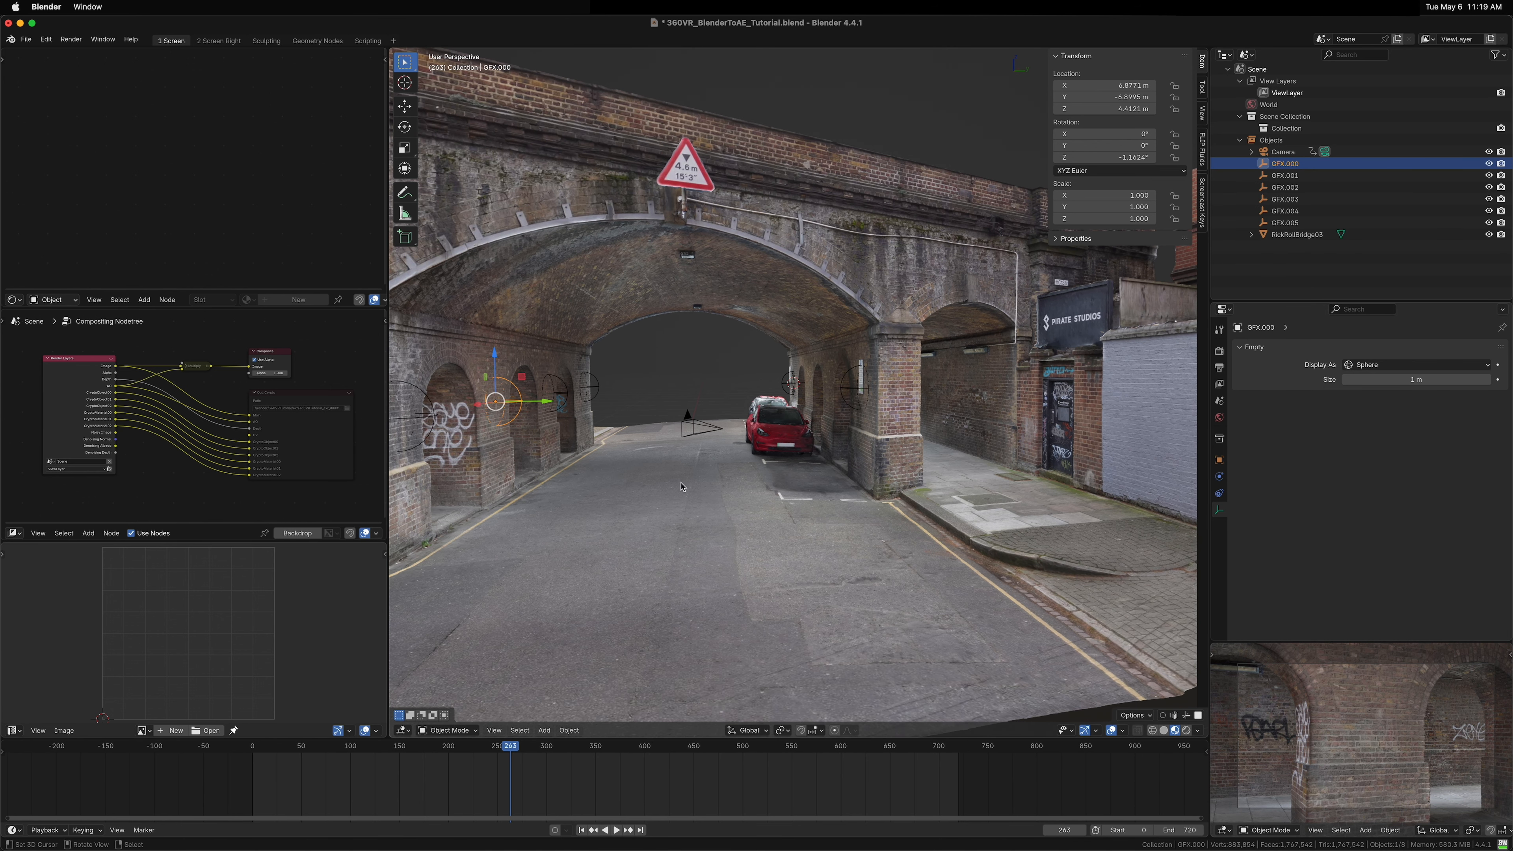
key("shift+s")
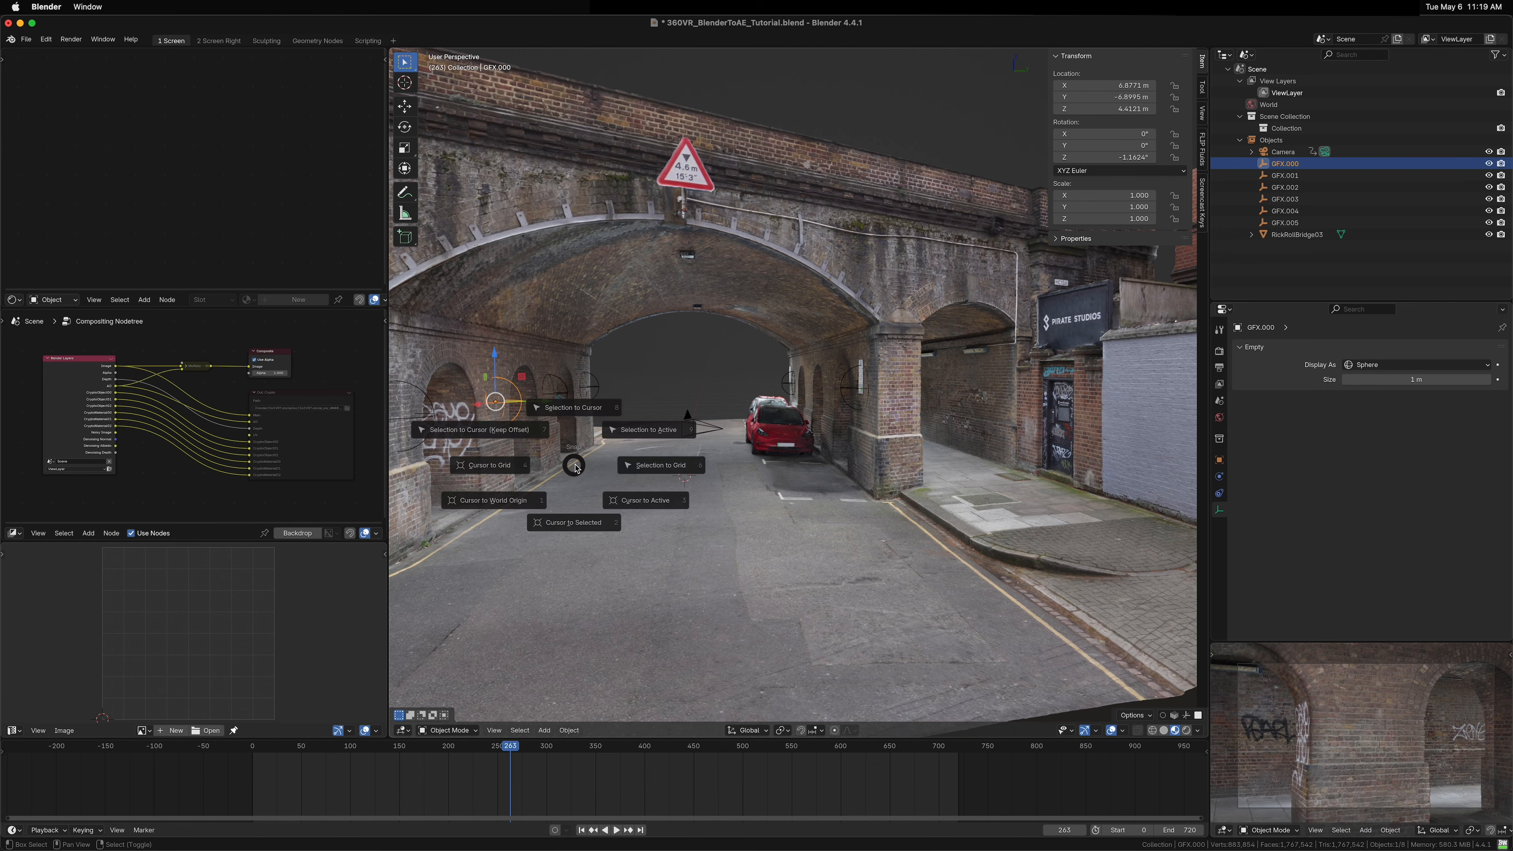
key("1")
key("shift+d")
right_click(695, 499)
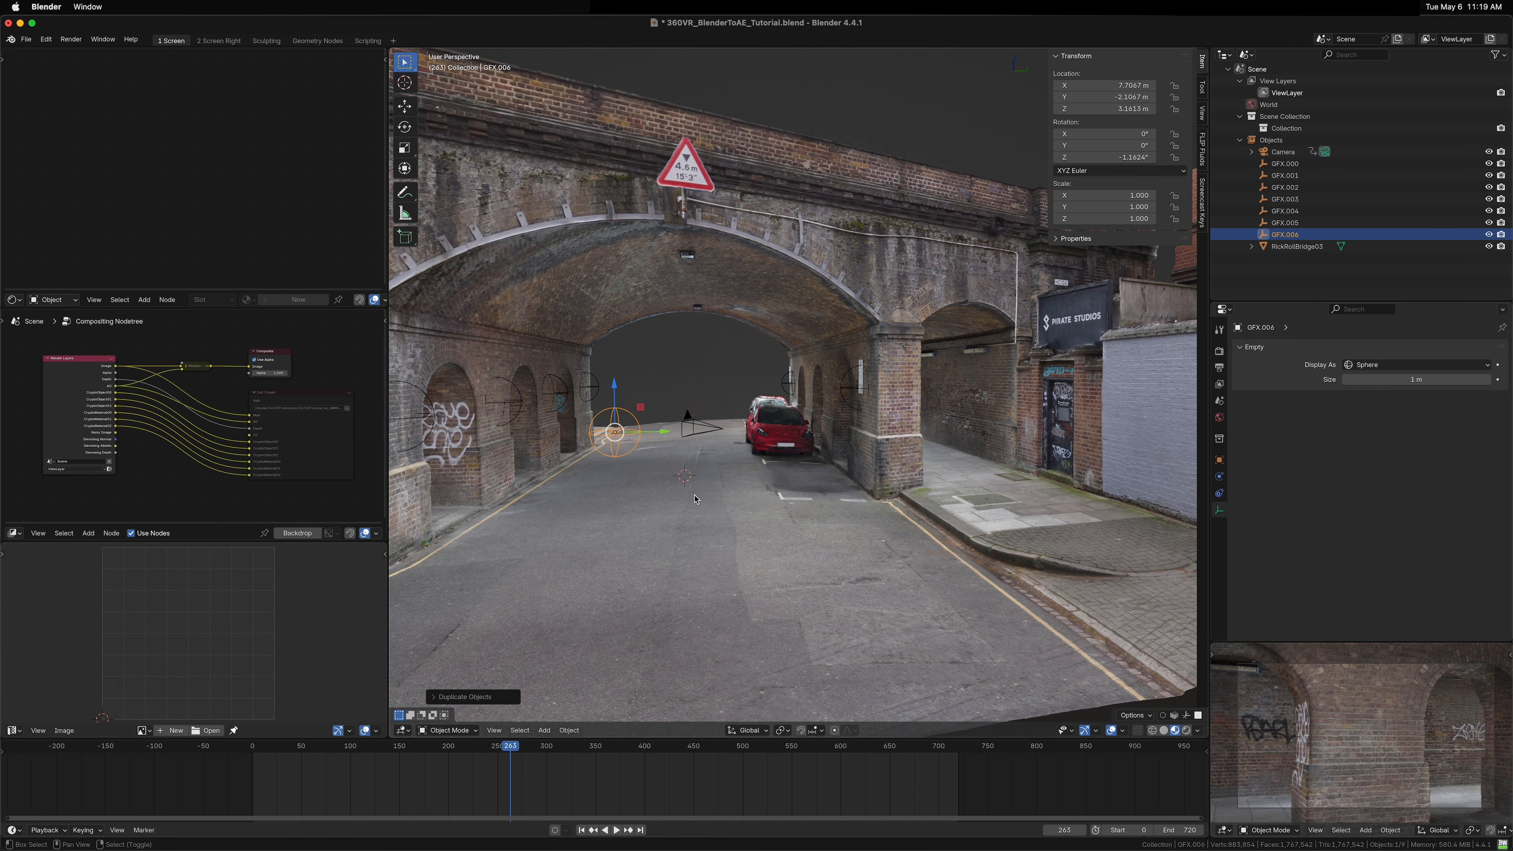
key("shift+s")
left_click(702, 426)
key("KP_Decimal")
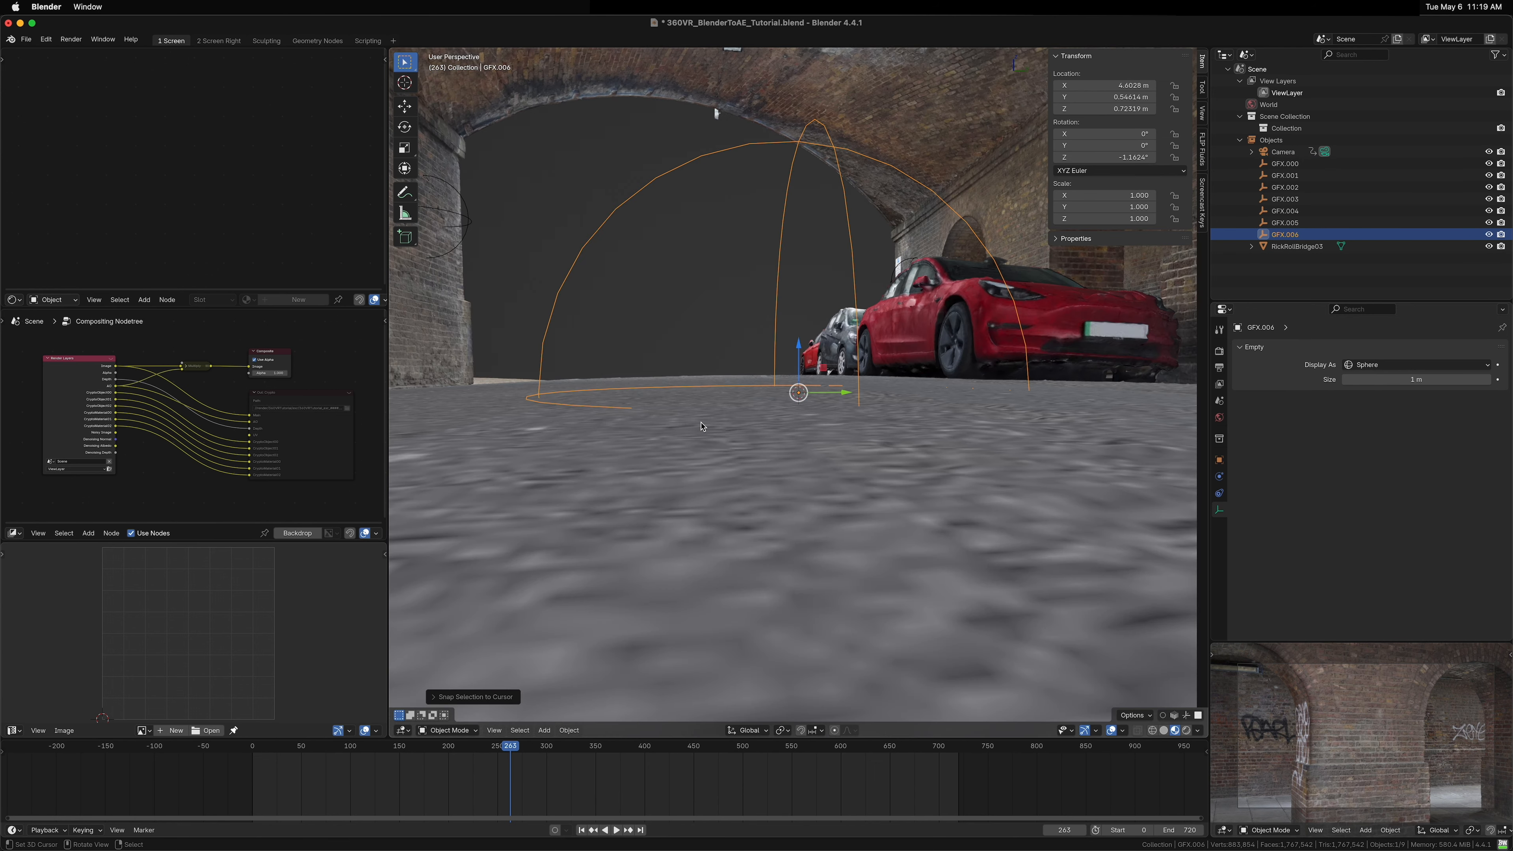
Step: Tilt the new road-surface GFX empty slightly about the X and Y axes to match the road
left_click_drag(1006, 379, 967, 446)
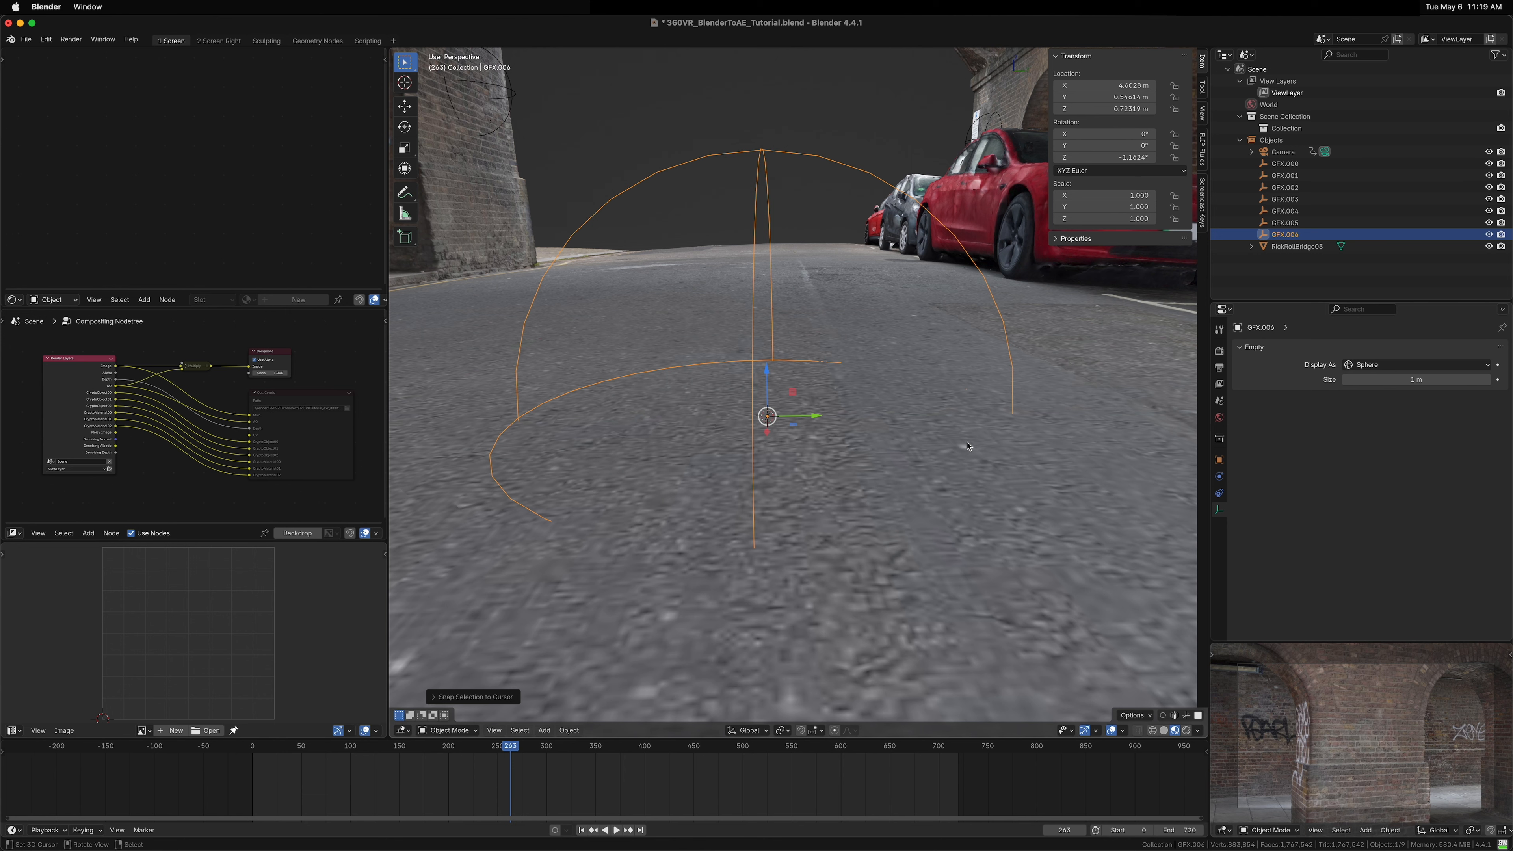
key("r")
key("x")
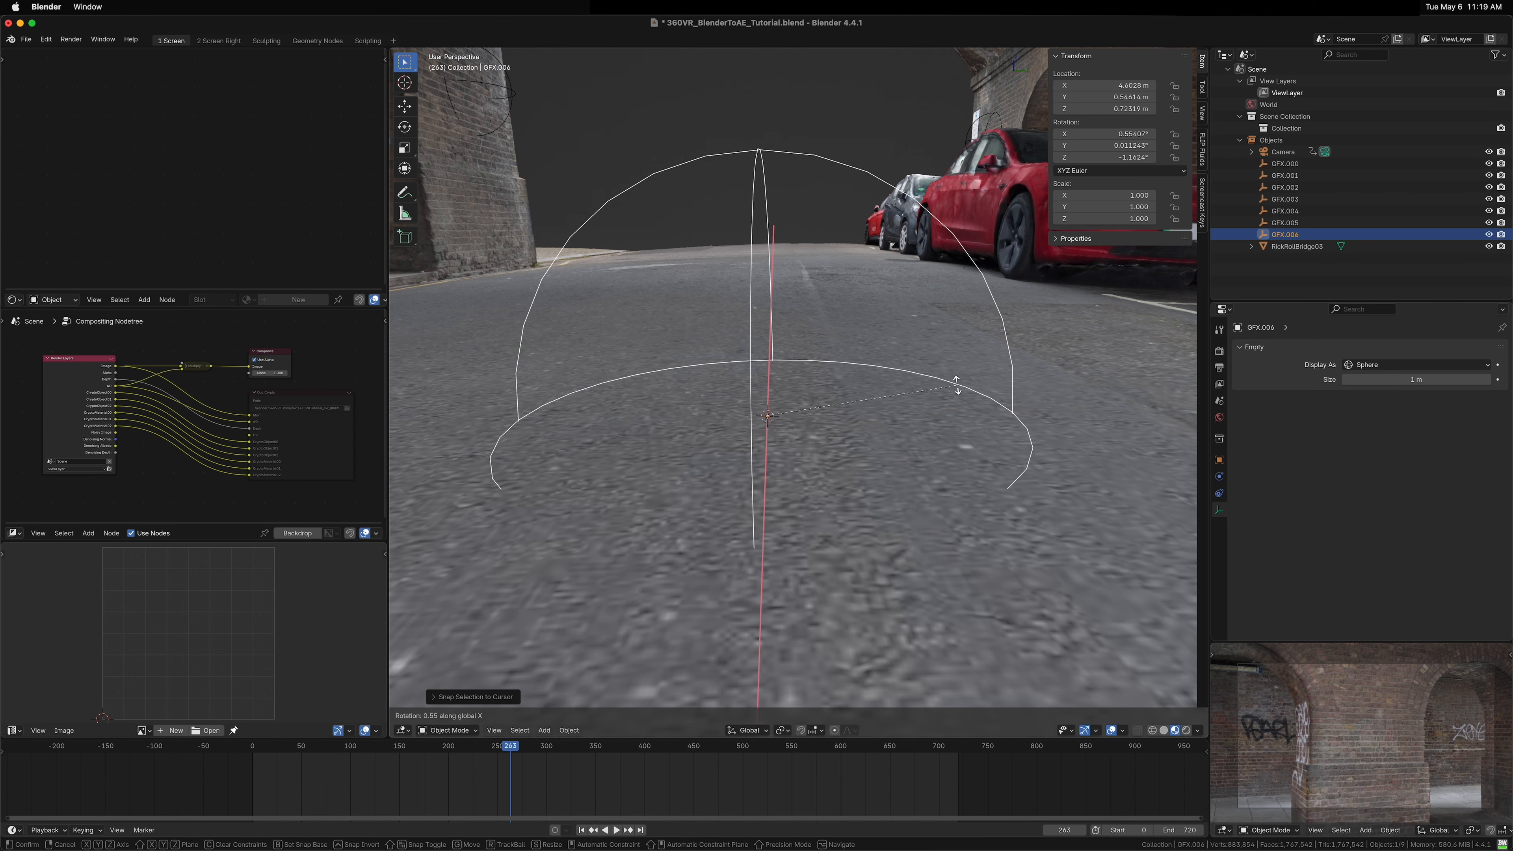
left_click(969, 408)
left_click_drag(969, 408, 930, 419)
key("r")
key("y")
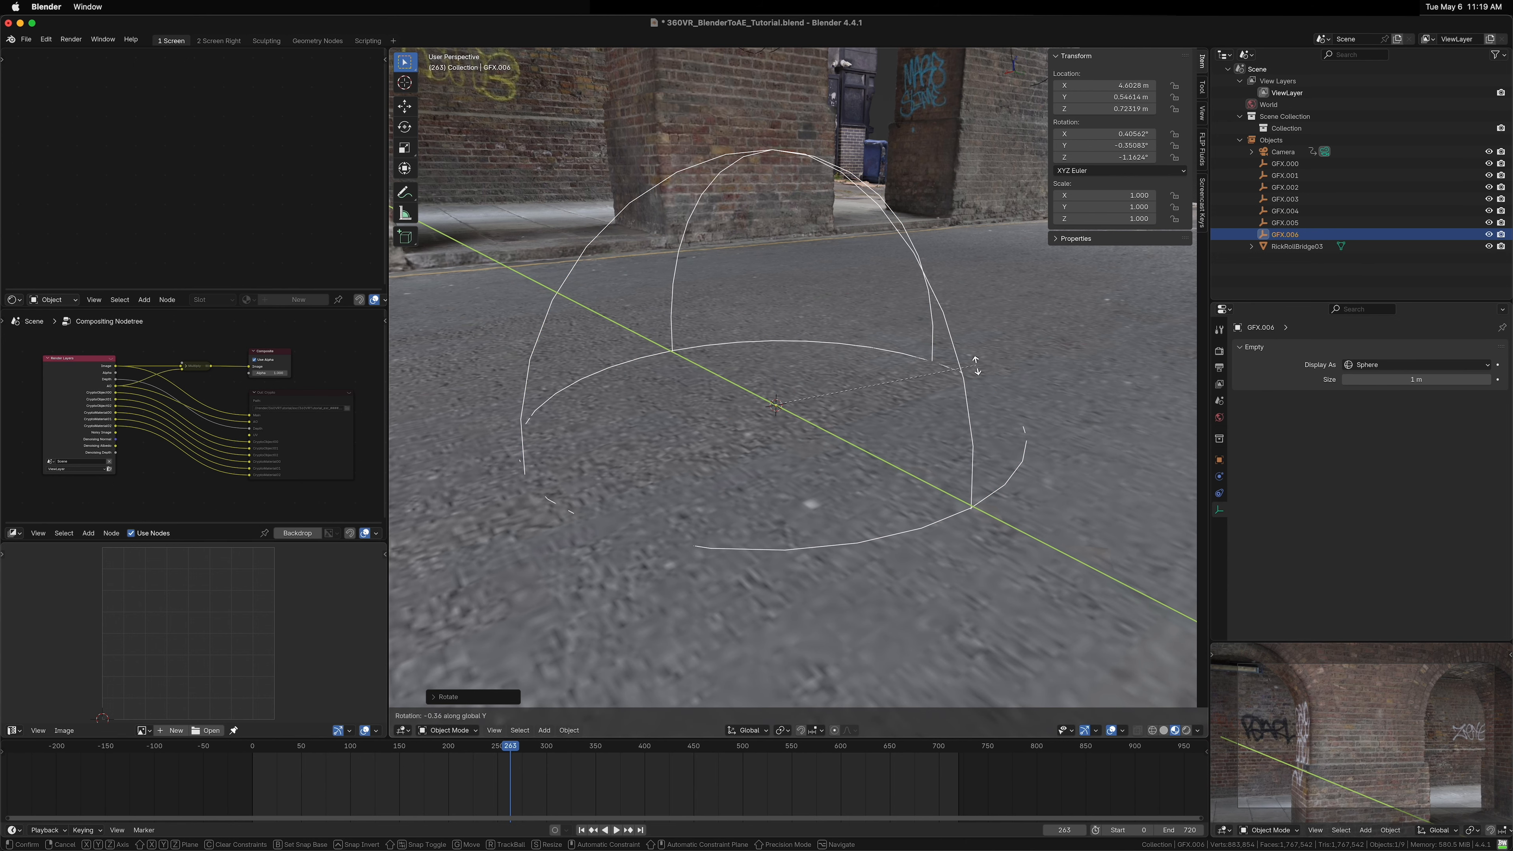
left_click(976, 372)
left_click_drag(970, 380, 796, 343)
scroll(882, 381, "down", 8)
scroll(804, 381, "down", 5)
left_click_drag(796, 343, 786, 430)
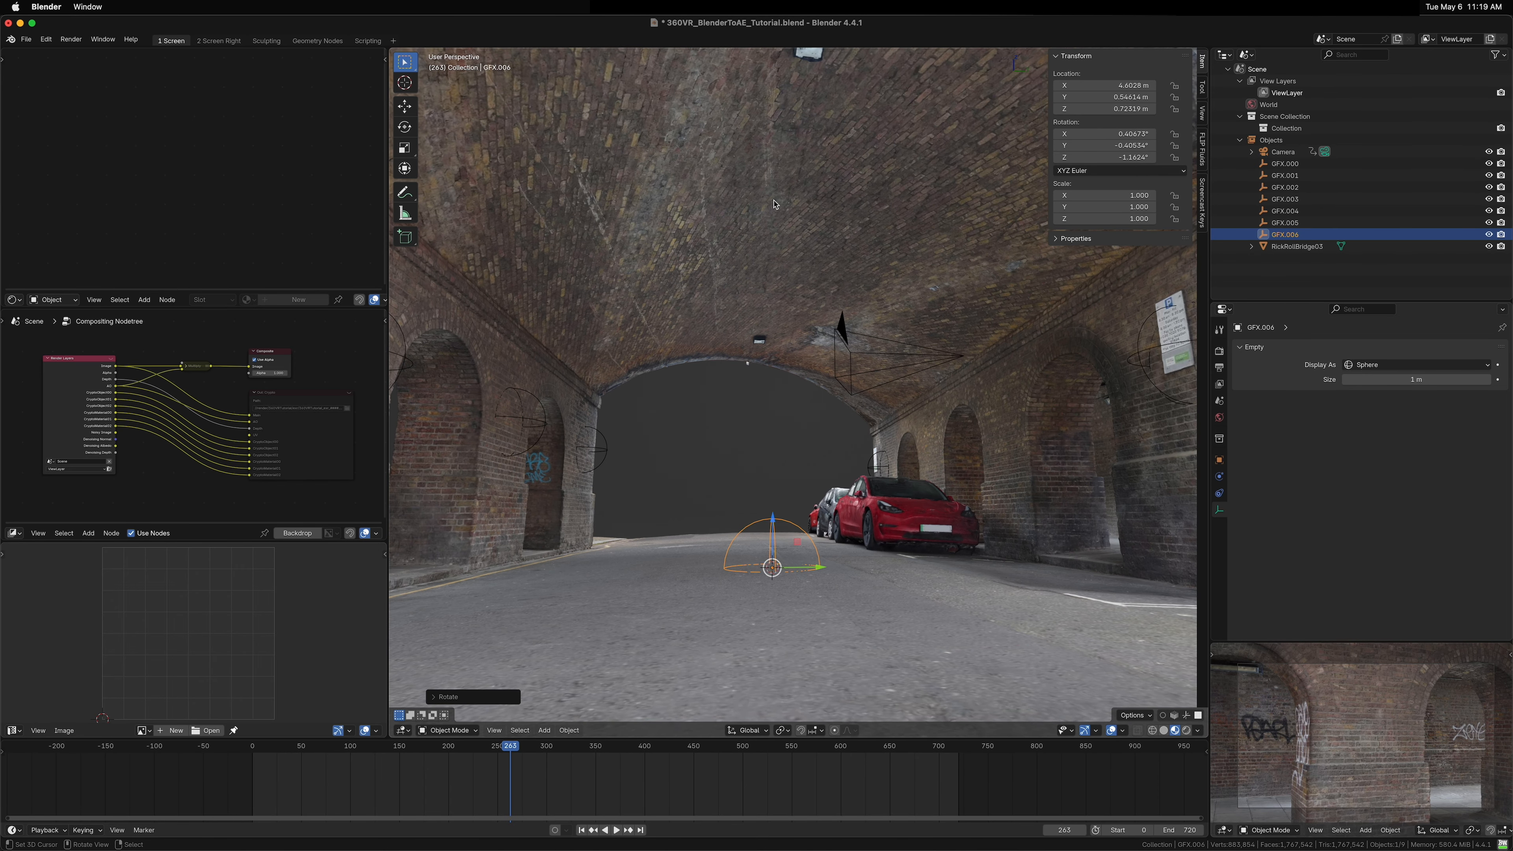
Step: Duplicate the road-surface GFX empty and snap the copy to the 3D cursor on the arch ceiling
key("shift+d")
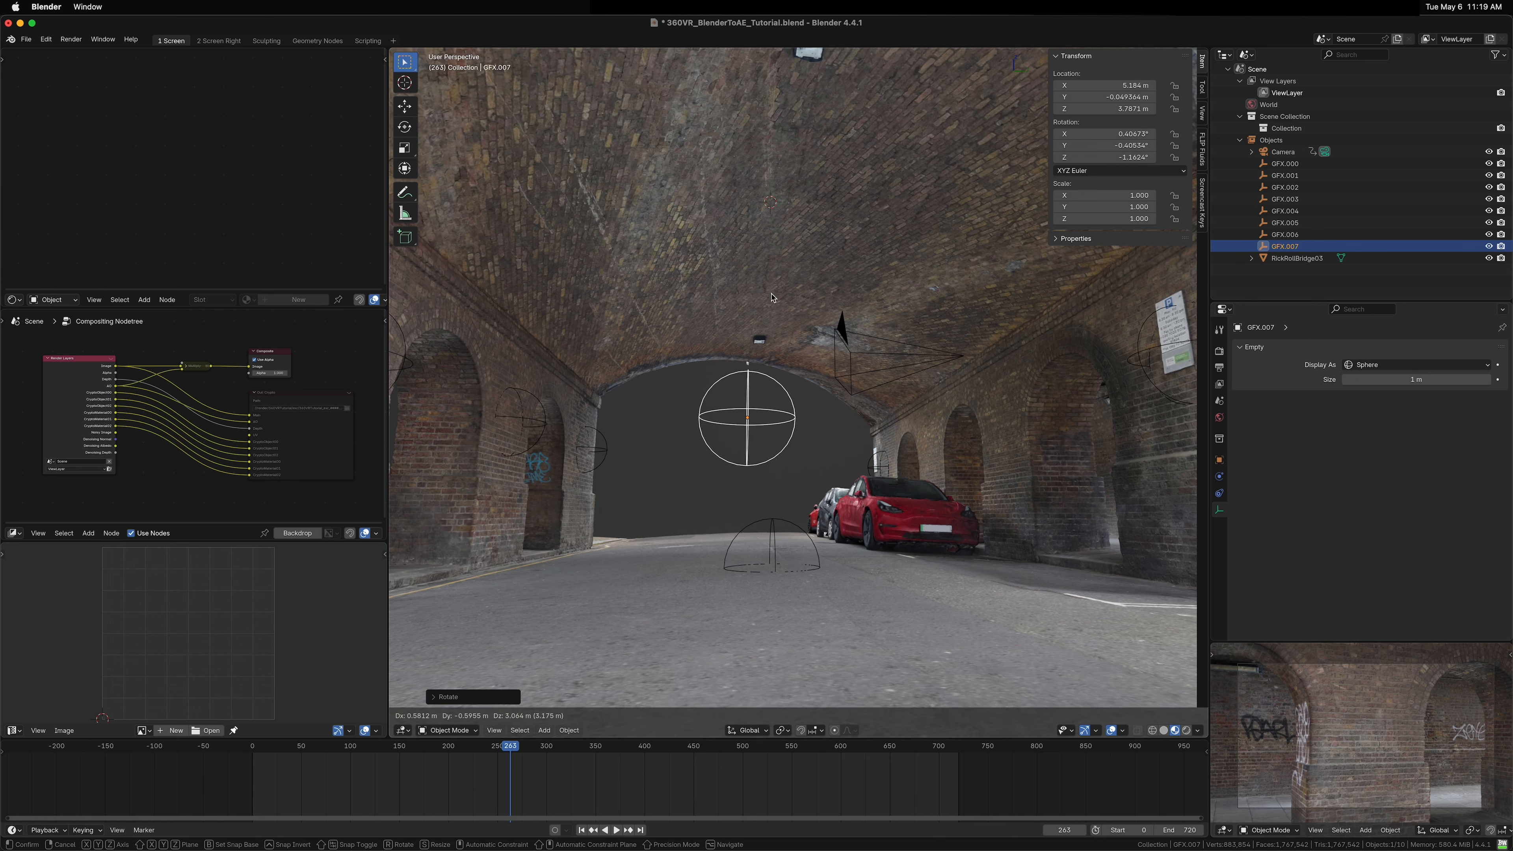
left_click(772, 257)
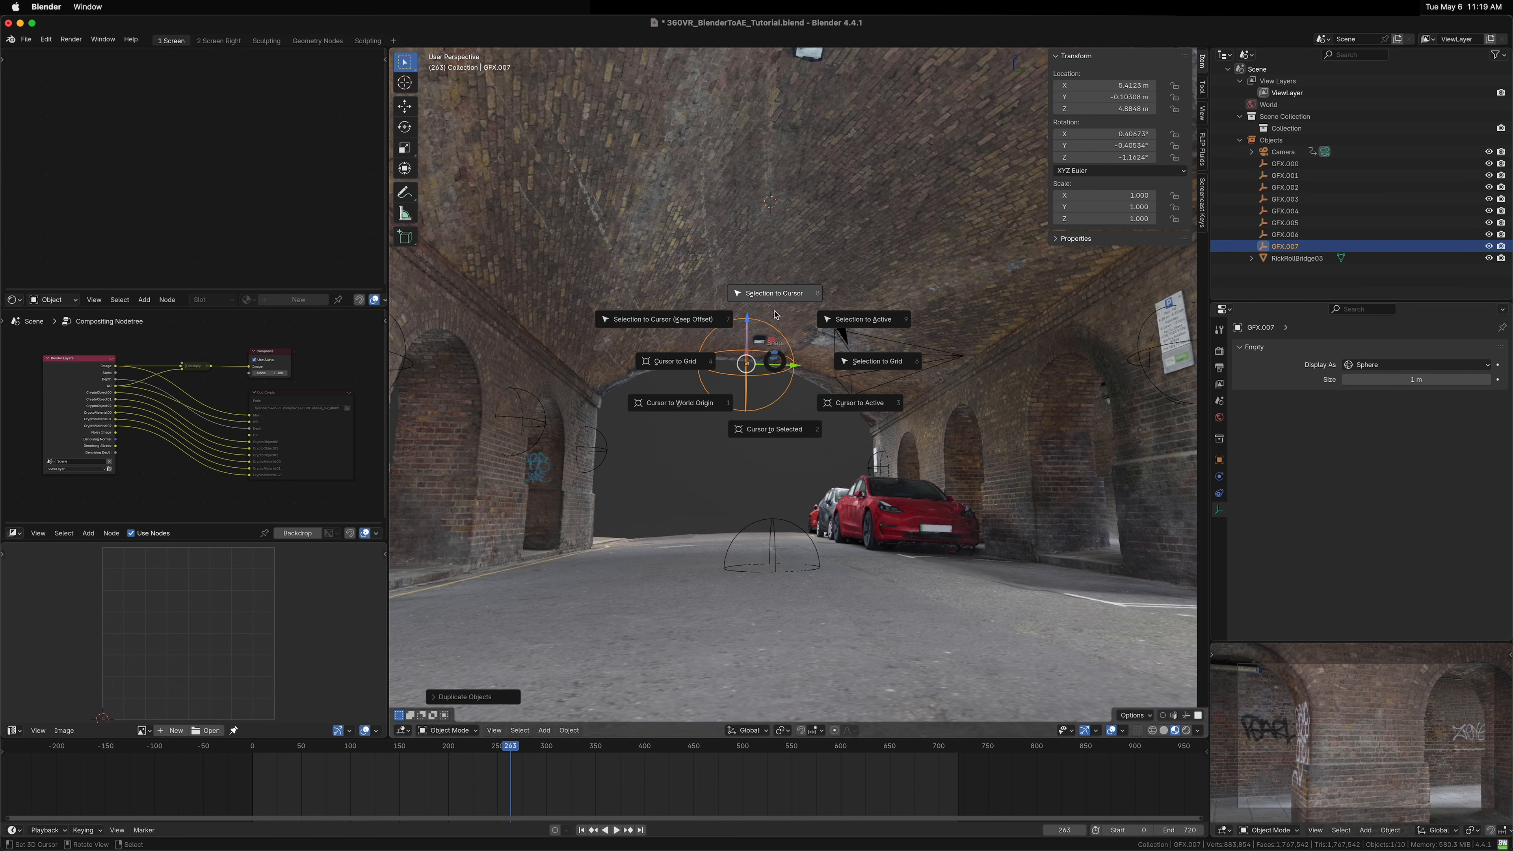
left_click(779, 293)
left_click_drag(817, 328, 912, 382)
Step: Align the ceiling GFX empty by rotating it about X and Y and nudging it along Z, ending about 2.11° on X
key("r")
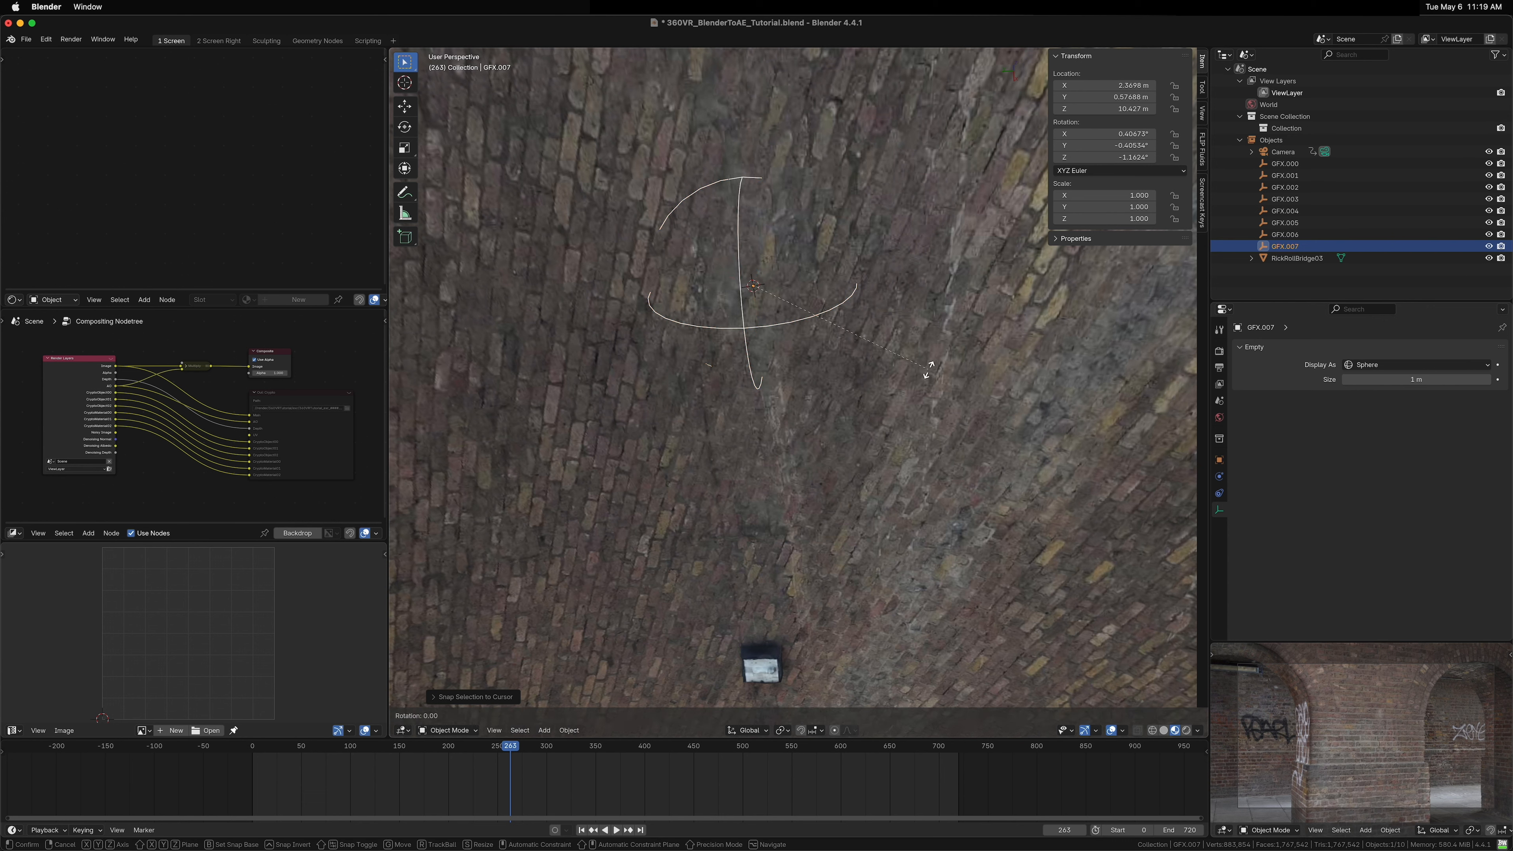
key("x")
key("Return")
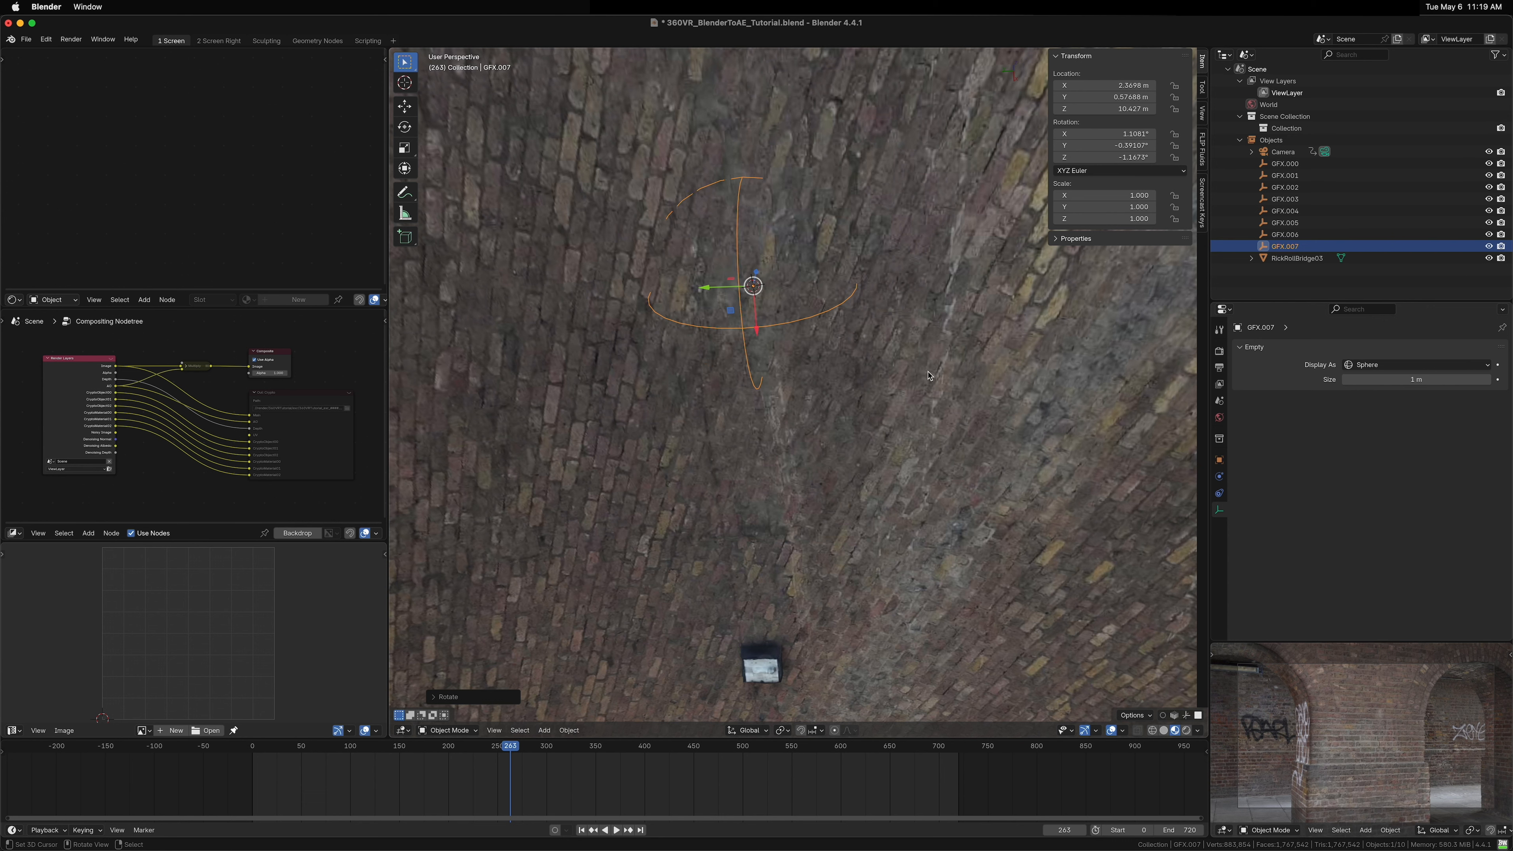
key("r")
key("y")
key("Return")
key("g")
key("z")
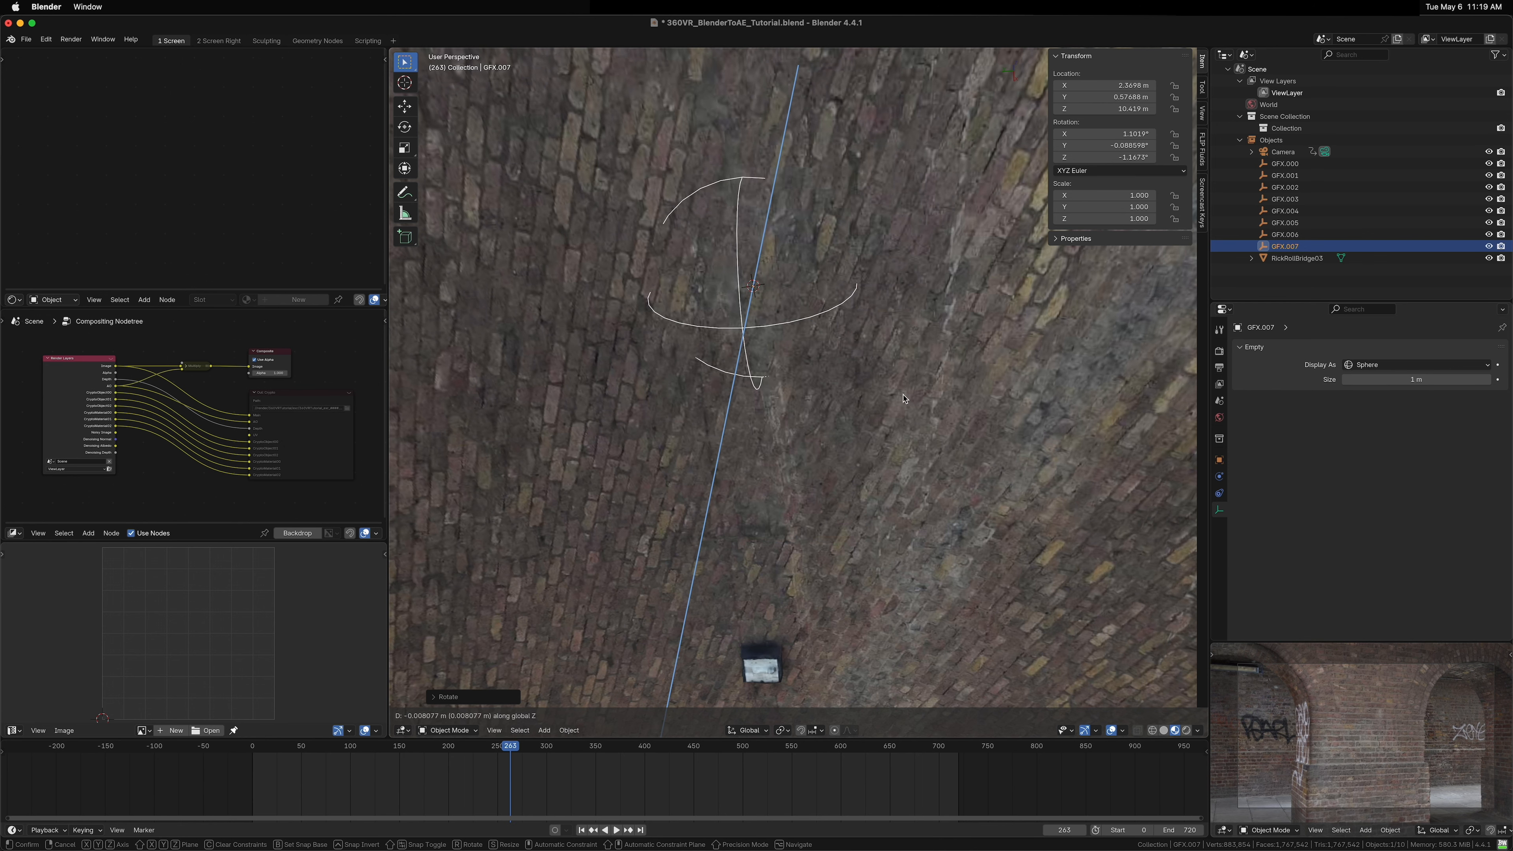
key("Return")
key("r")
key("x")
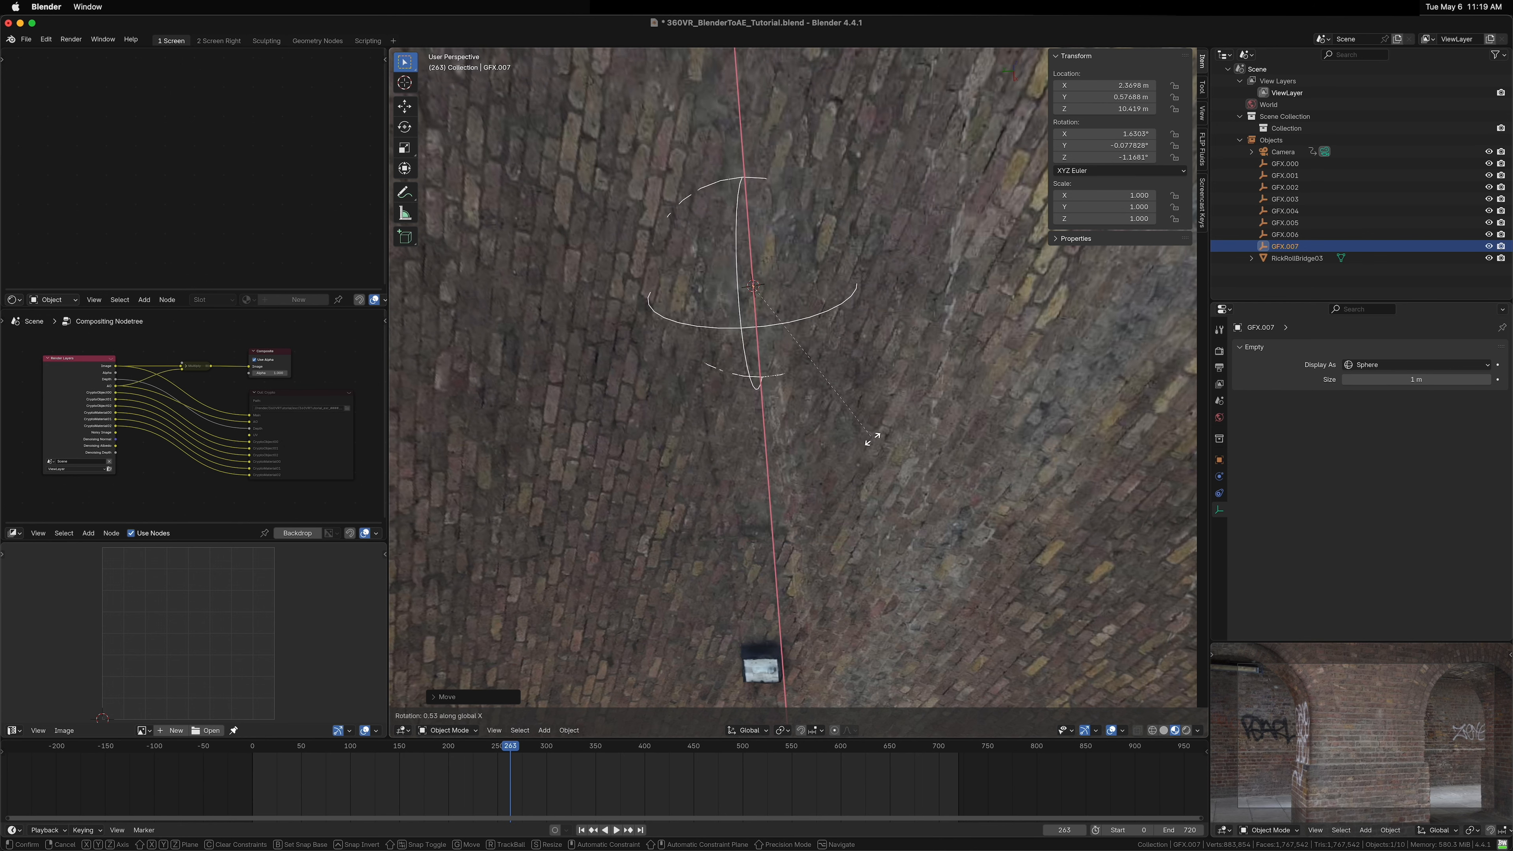
left_click(834, 472)
scroll(841, 371, "down", 6)
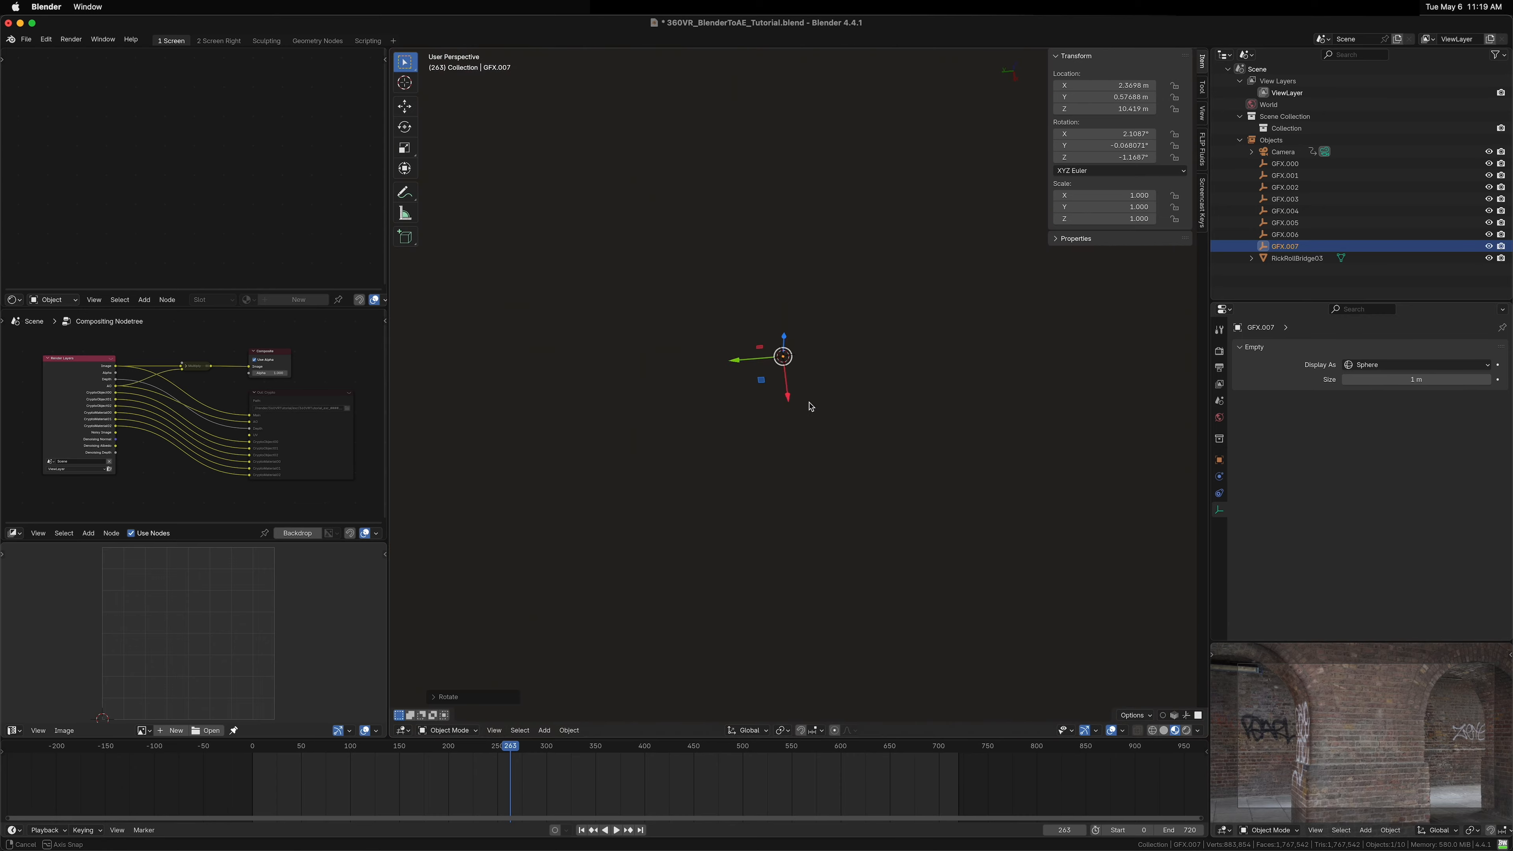
left_click_drag(810, 409, 825, 375)
scroll(824, 374, "down", 6)
left_click_drag(703, 411, 597, 367)
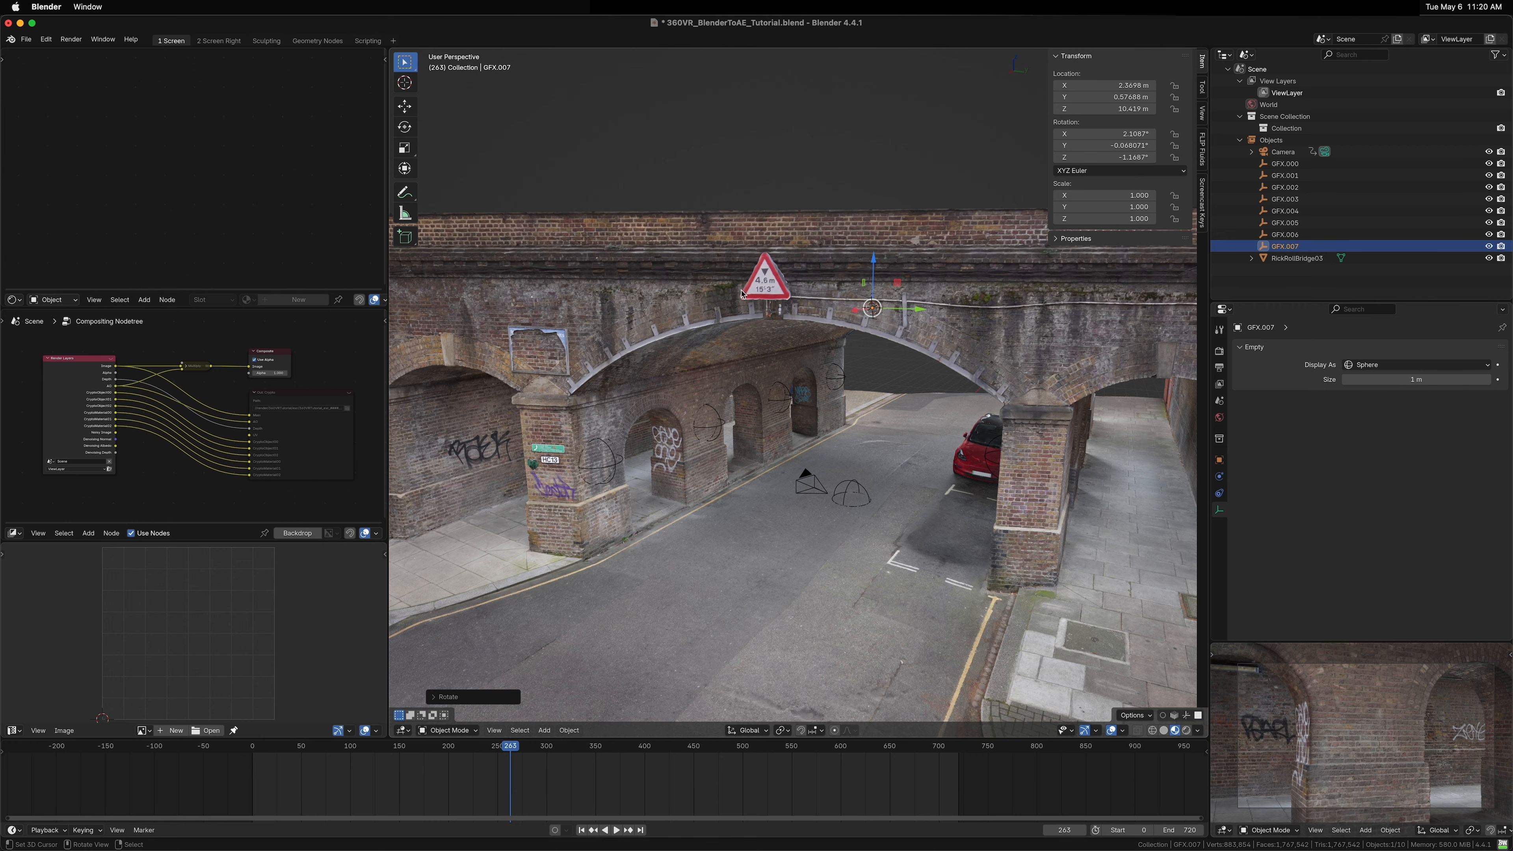
left_click_drag(692, 350, 768, 358)
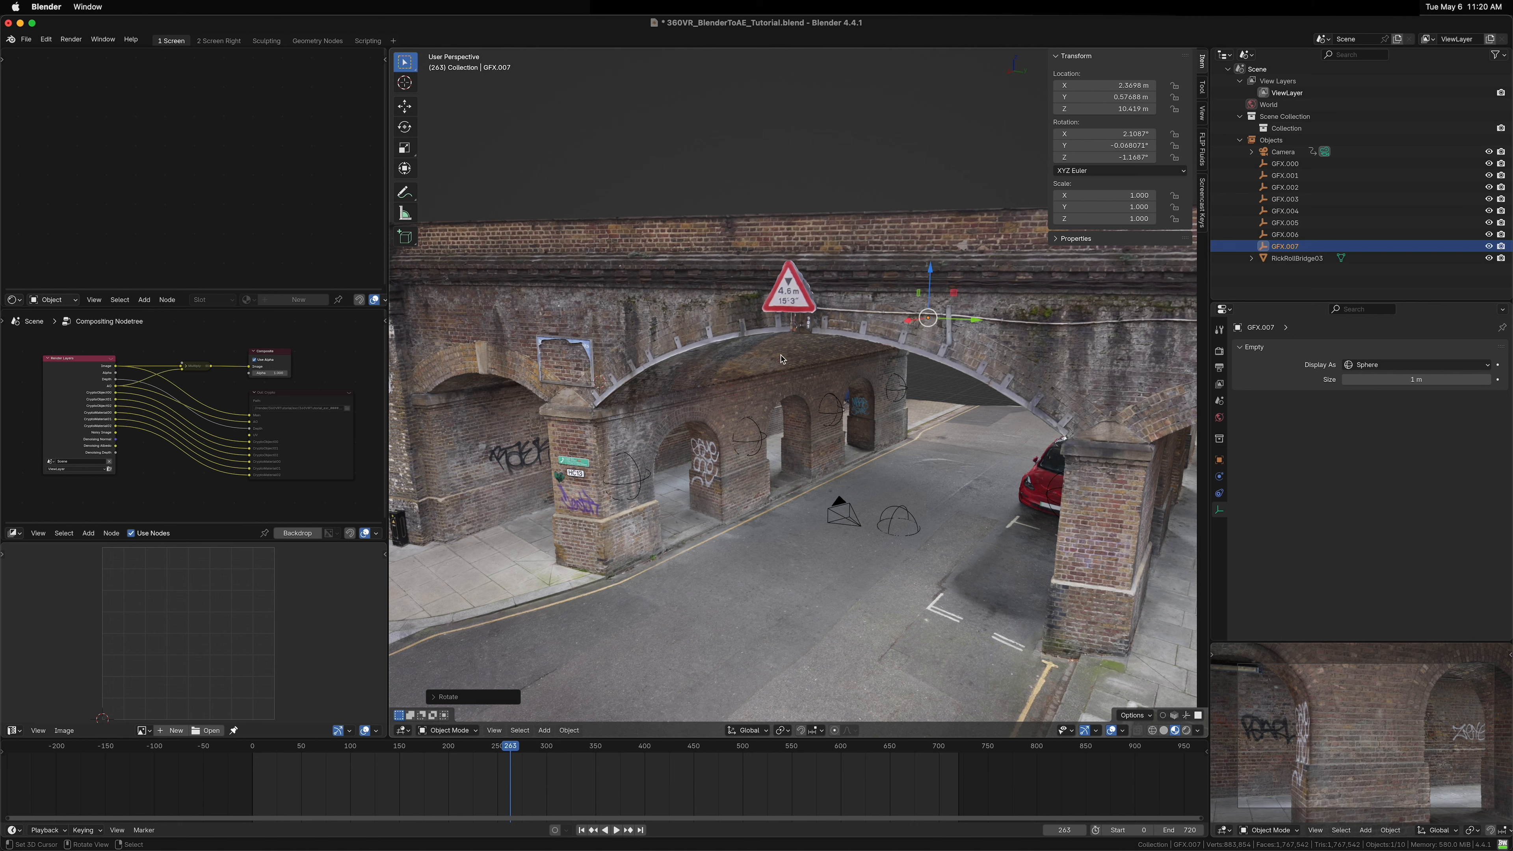
Step: Duplicate the ceiling GFX empty and snap the copy to the 3D cursor on the arch edge above the left pillar
key("shift+d")
left_click(638, 446)
key("shift+s")
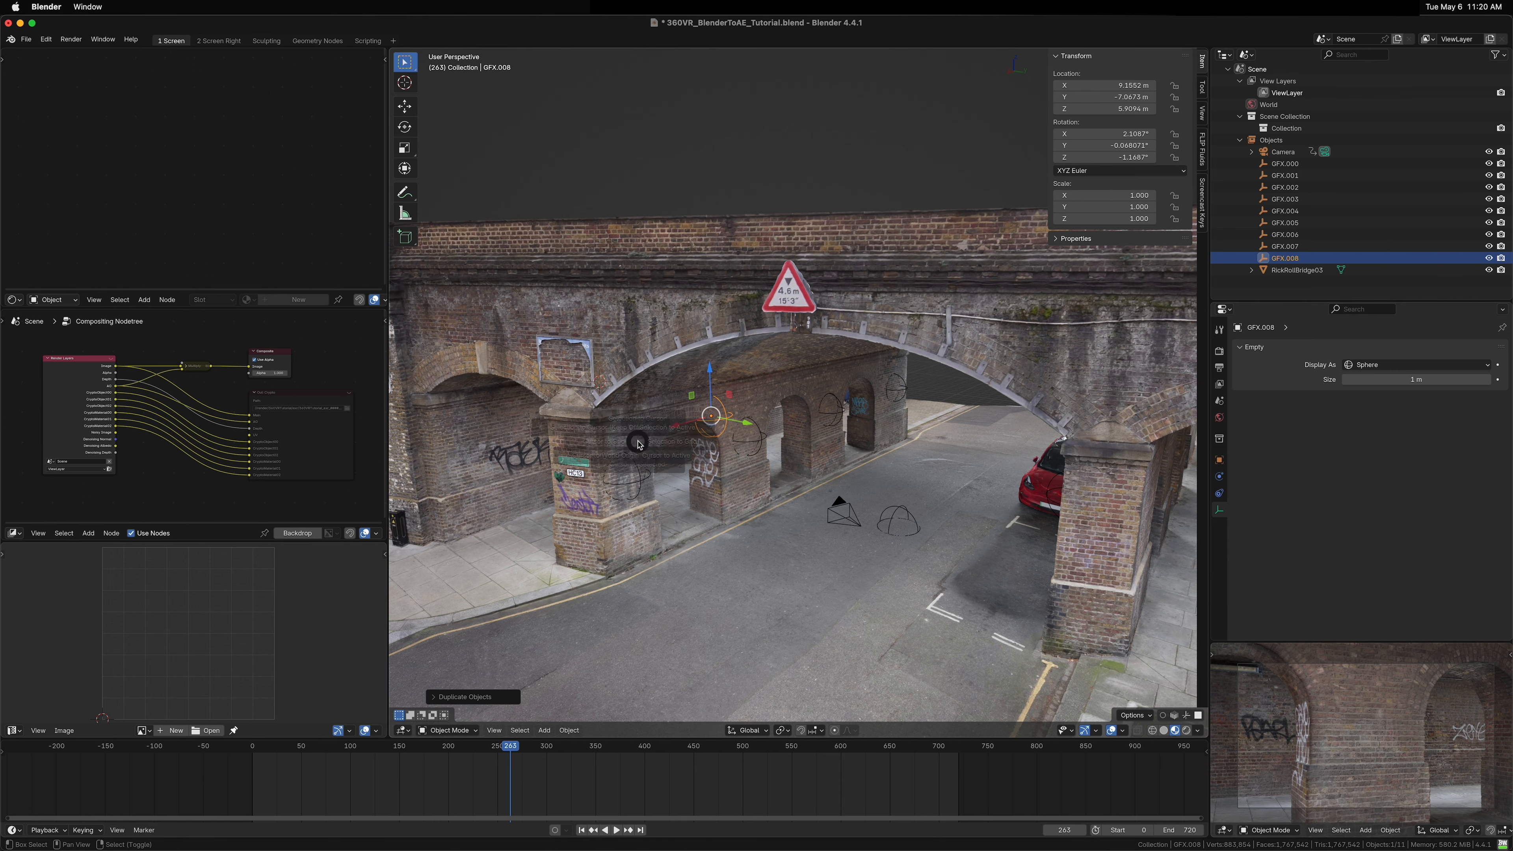
left_click(641, 396)
scroll(599, 394, "up", 6)
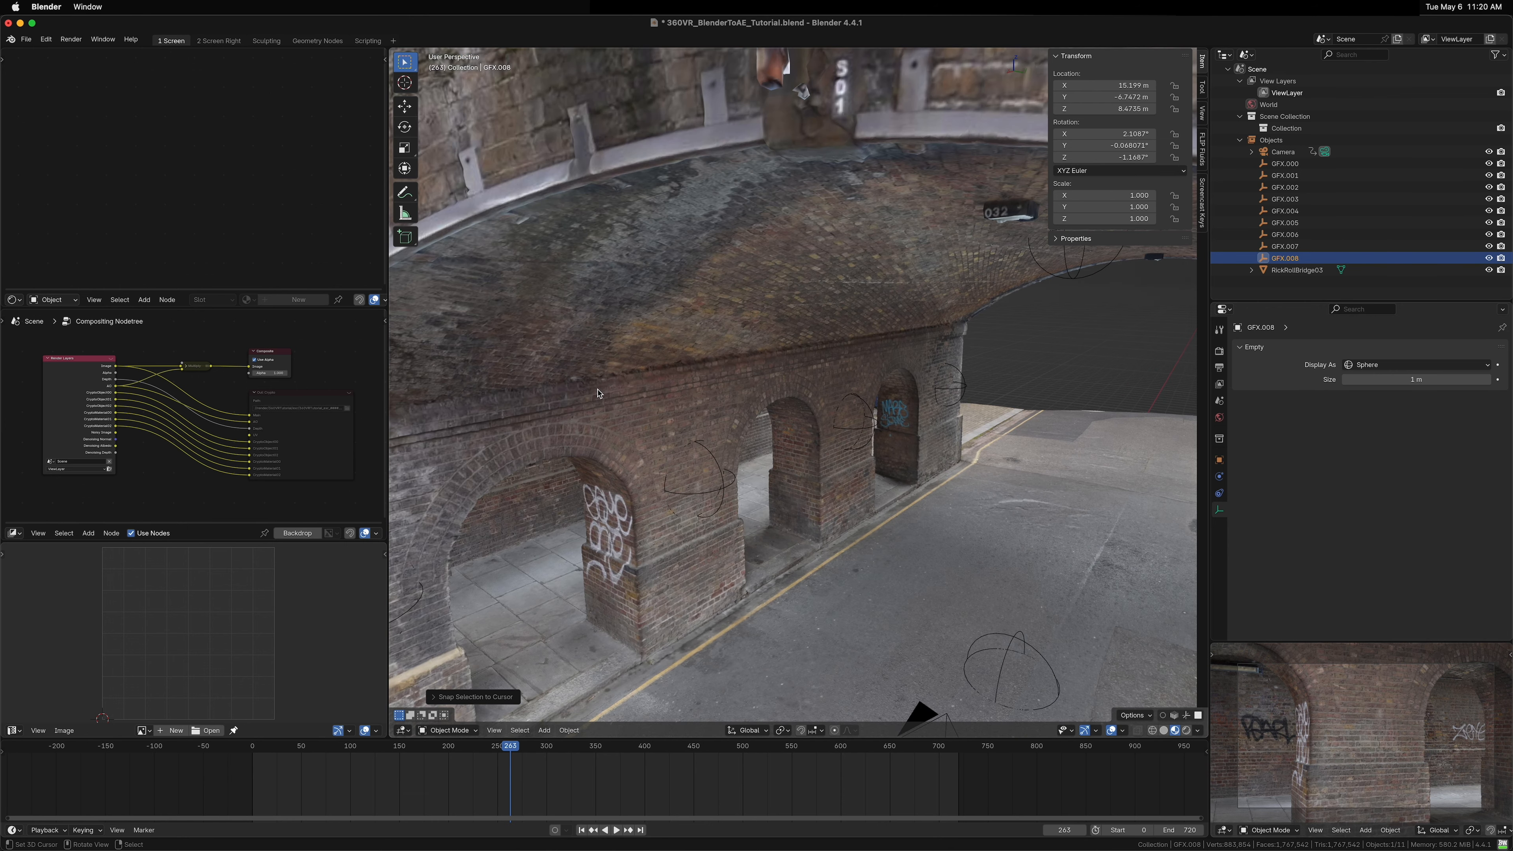
key("KP_Decimal")
left_click_drag(599, 394, 665, 456)
scroll(643, 390, "down", 5)
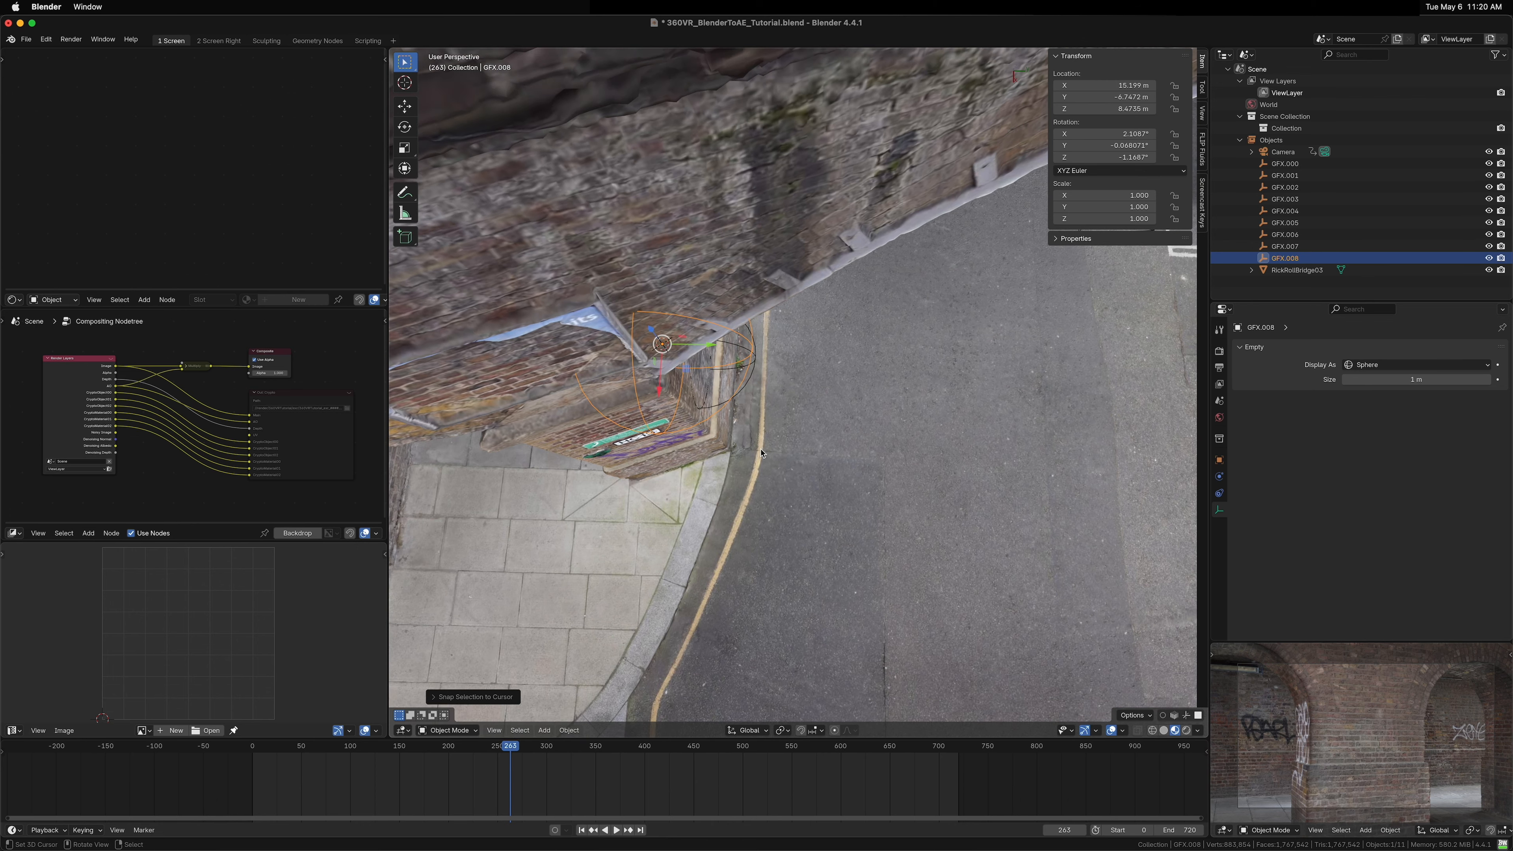
Step: Rotate the left-pillar GFX empty about Z to about 20.5°
key("r")
key("z")
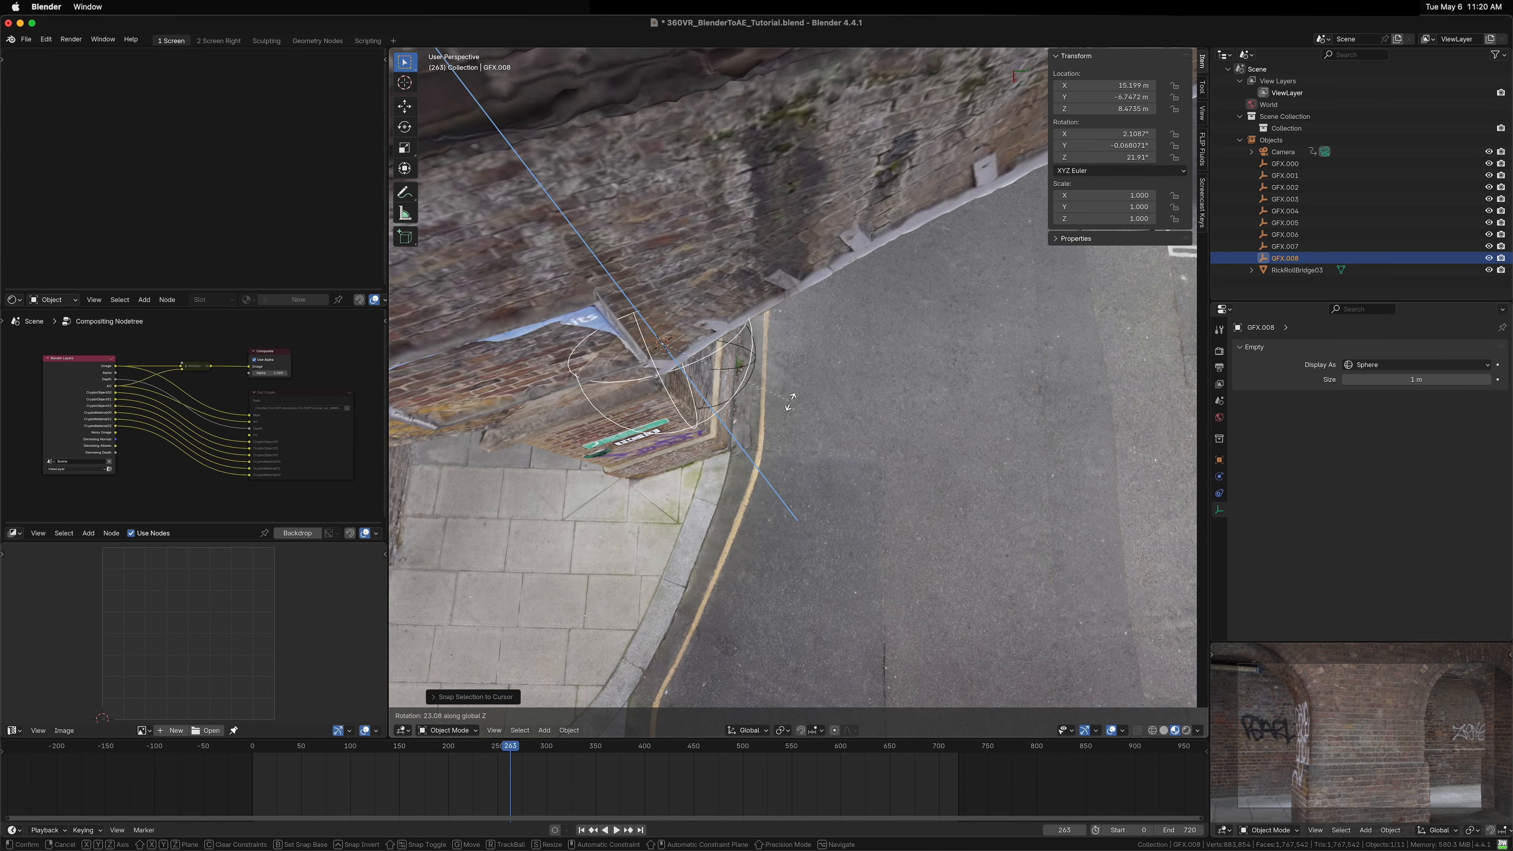
left_click(791, 409)
left_click_drag(791, 409, 619, 295)
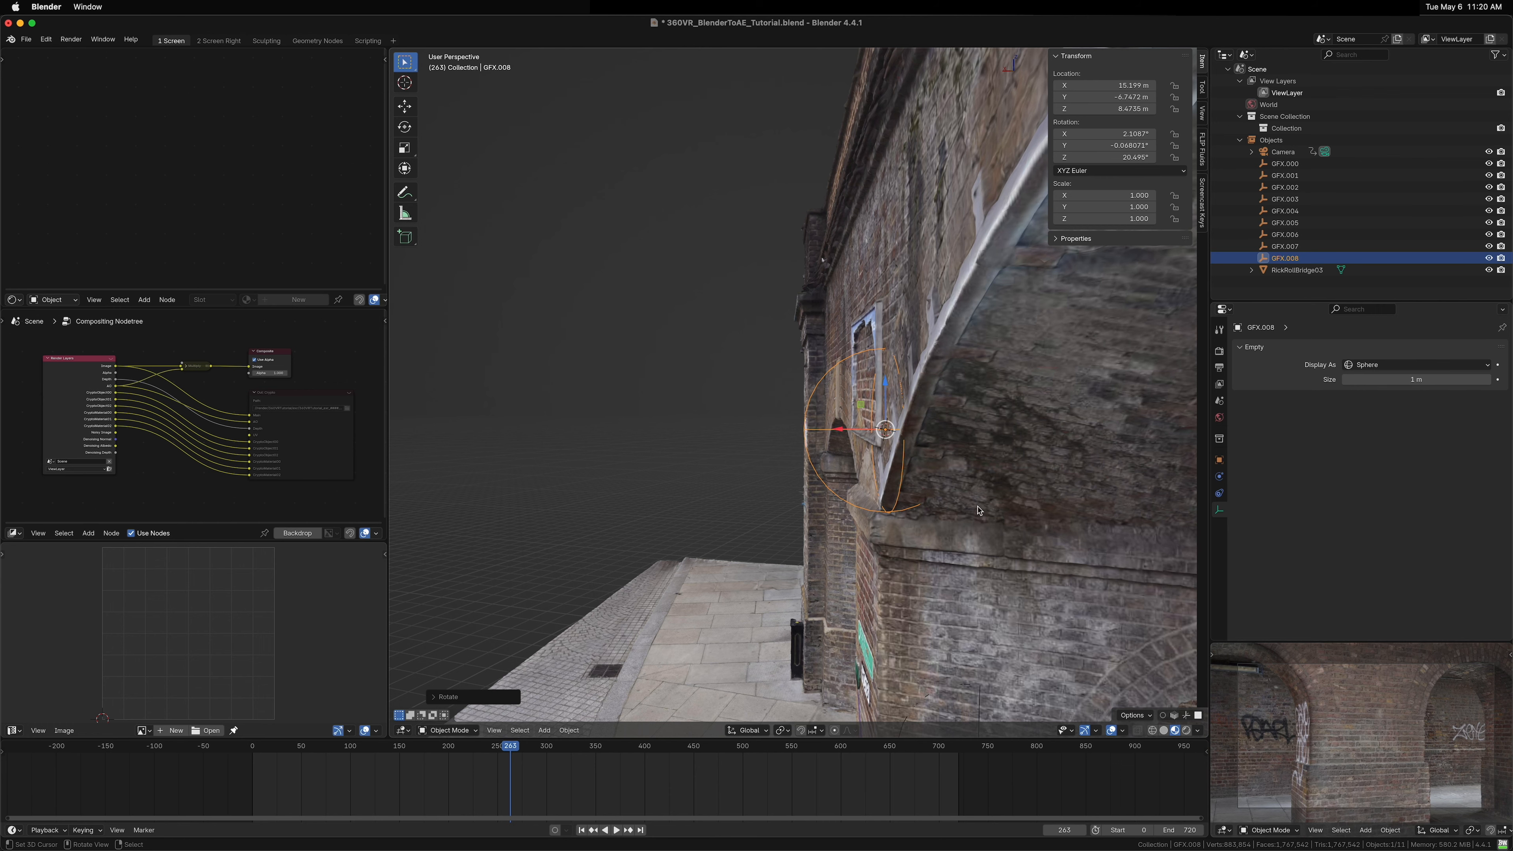
Step: Adjust the left-pillar GFX empty's rotation about Y and Z, bringing Z to about 14.2°
key("r")
key("y")
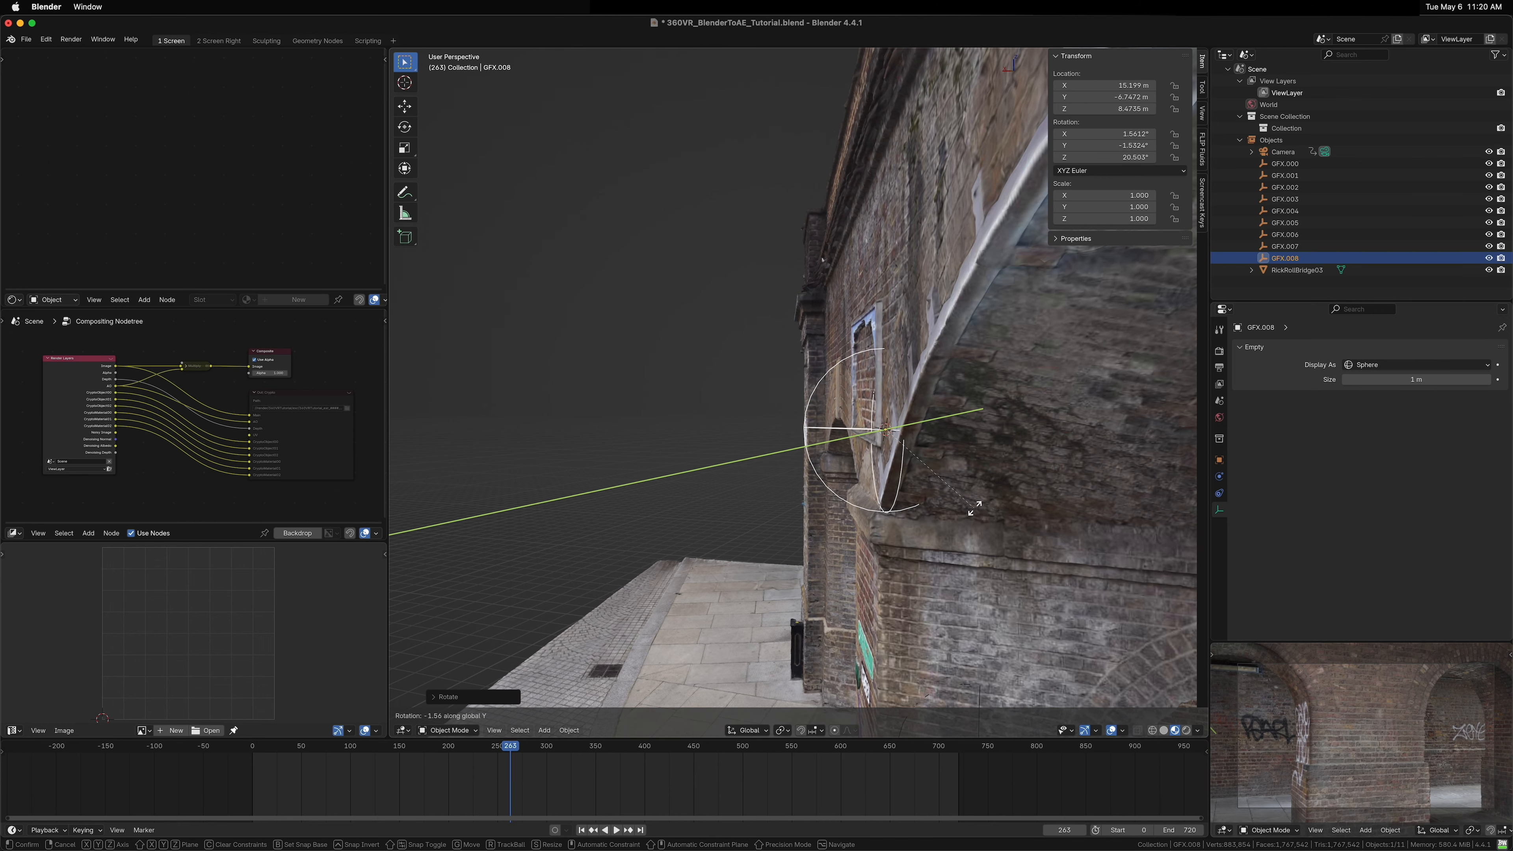
left_click(974, 507)
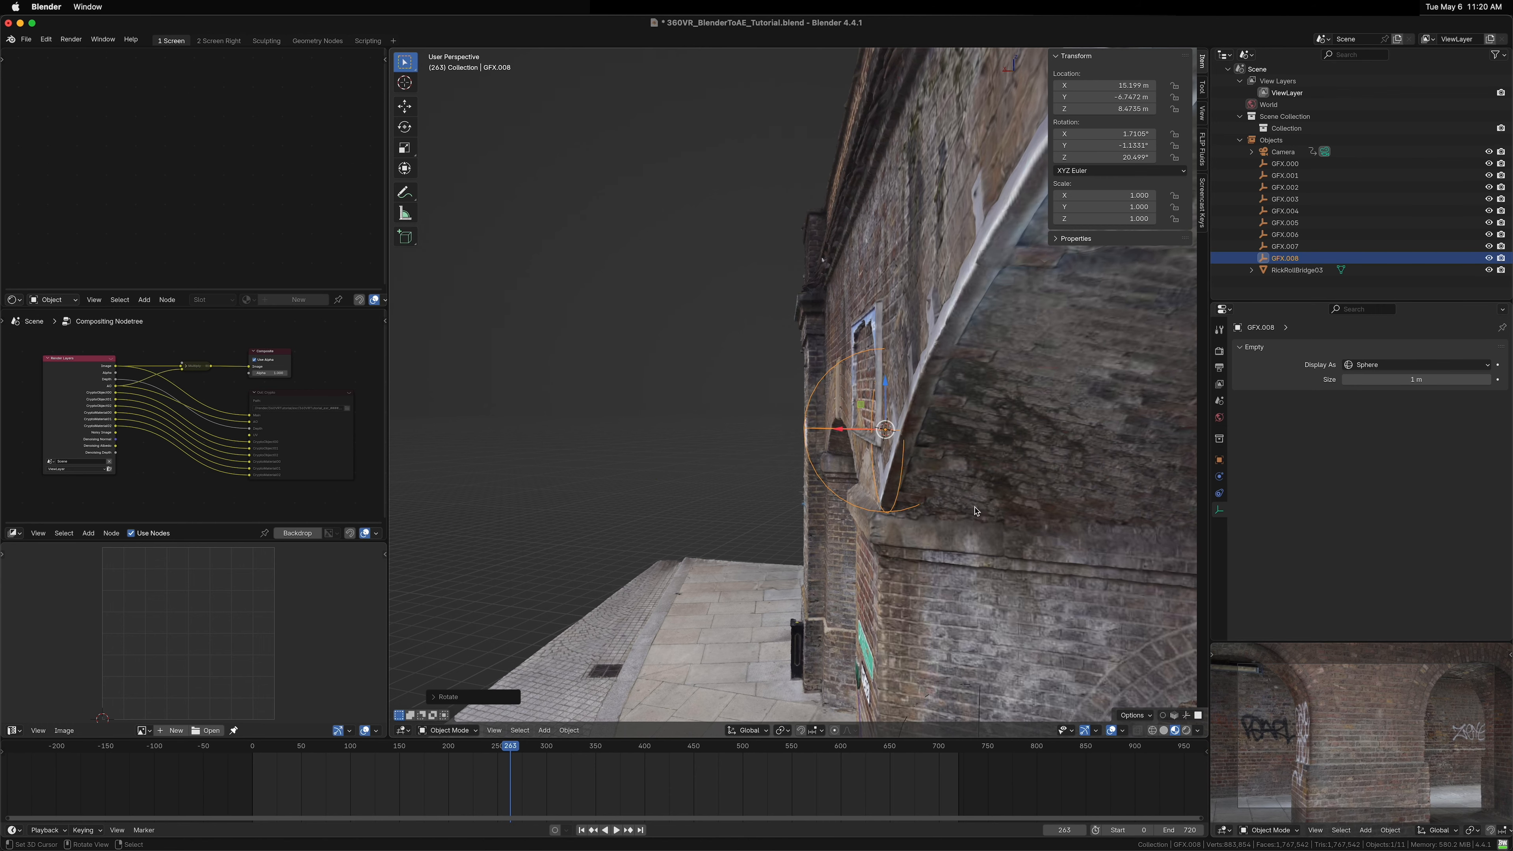
mouse_move(974, 507)
left_mouse_down()
mouse_move(945, 502)
mouse_move(1093, 488)
mouse_move(983, 490)
left_mouse_up()
key("r")
key("y")
key("z")
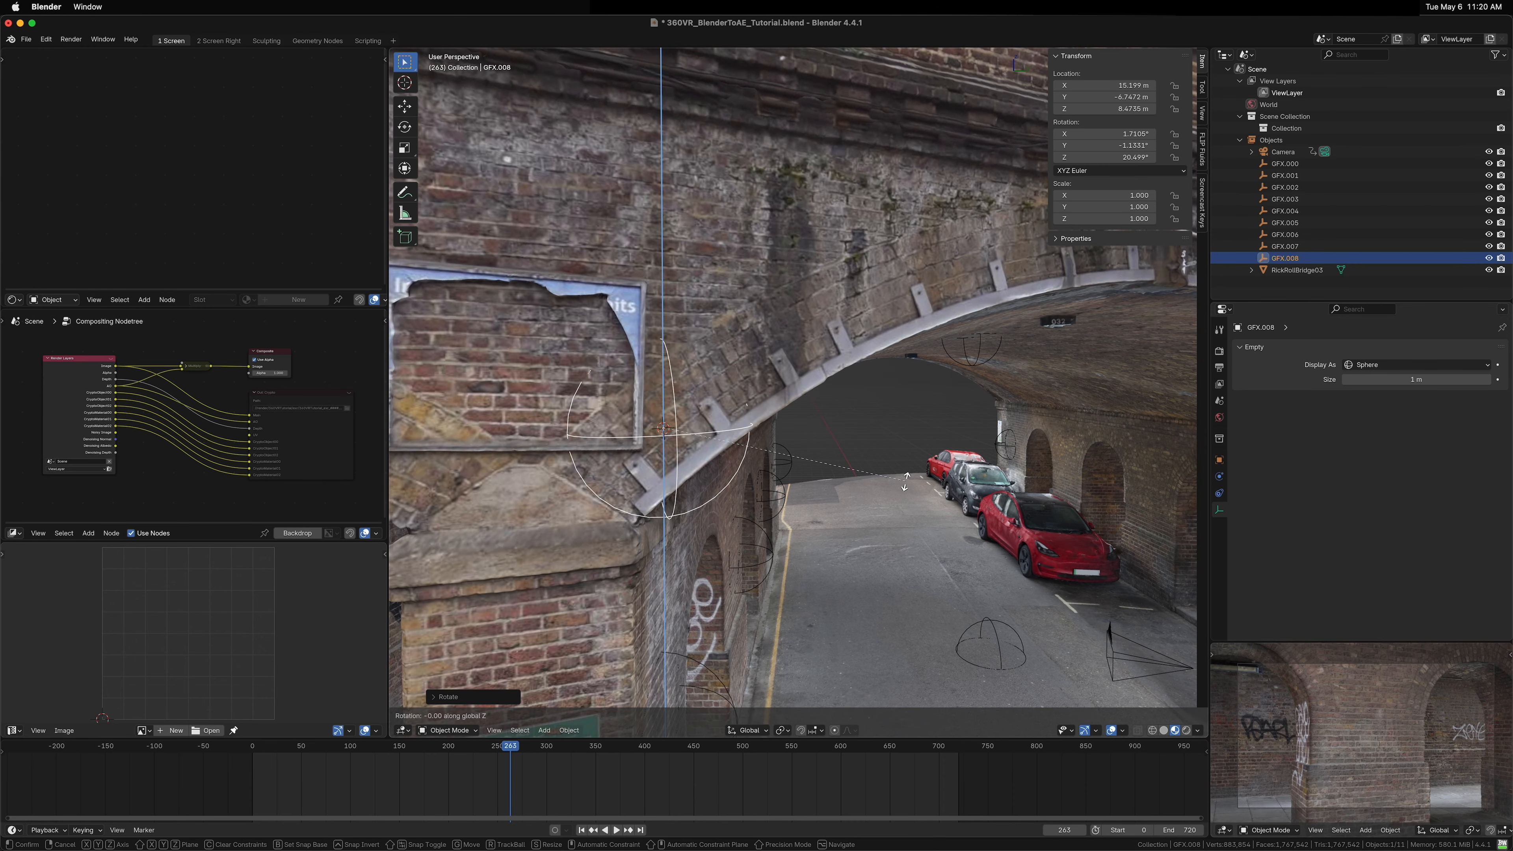
left_click(904, 486)
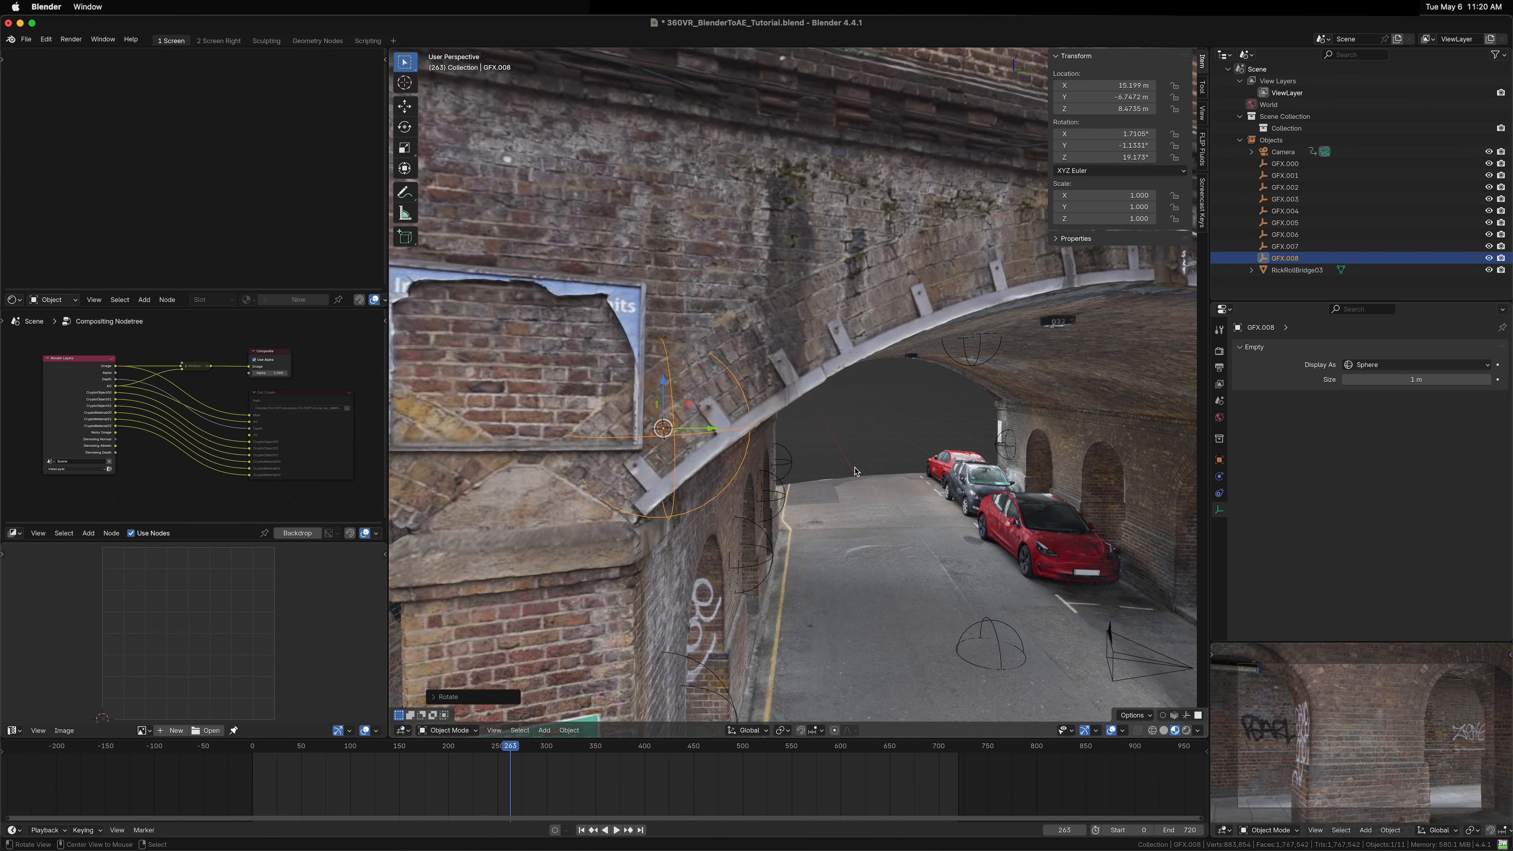
left_click_drag(904, 486, 787, 449)
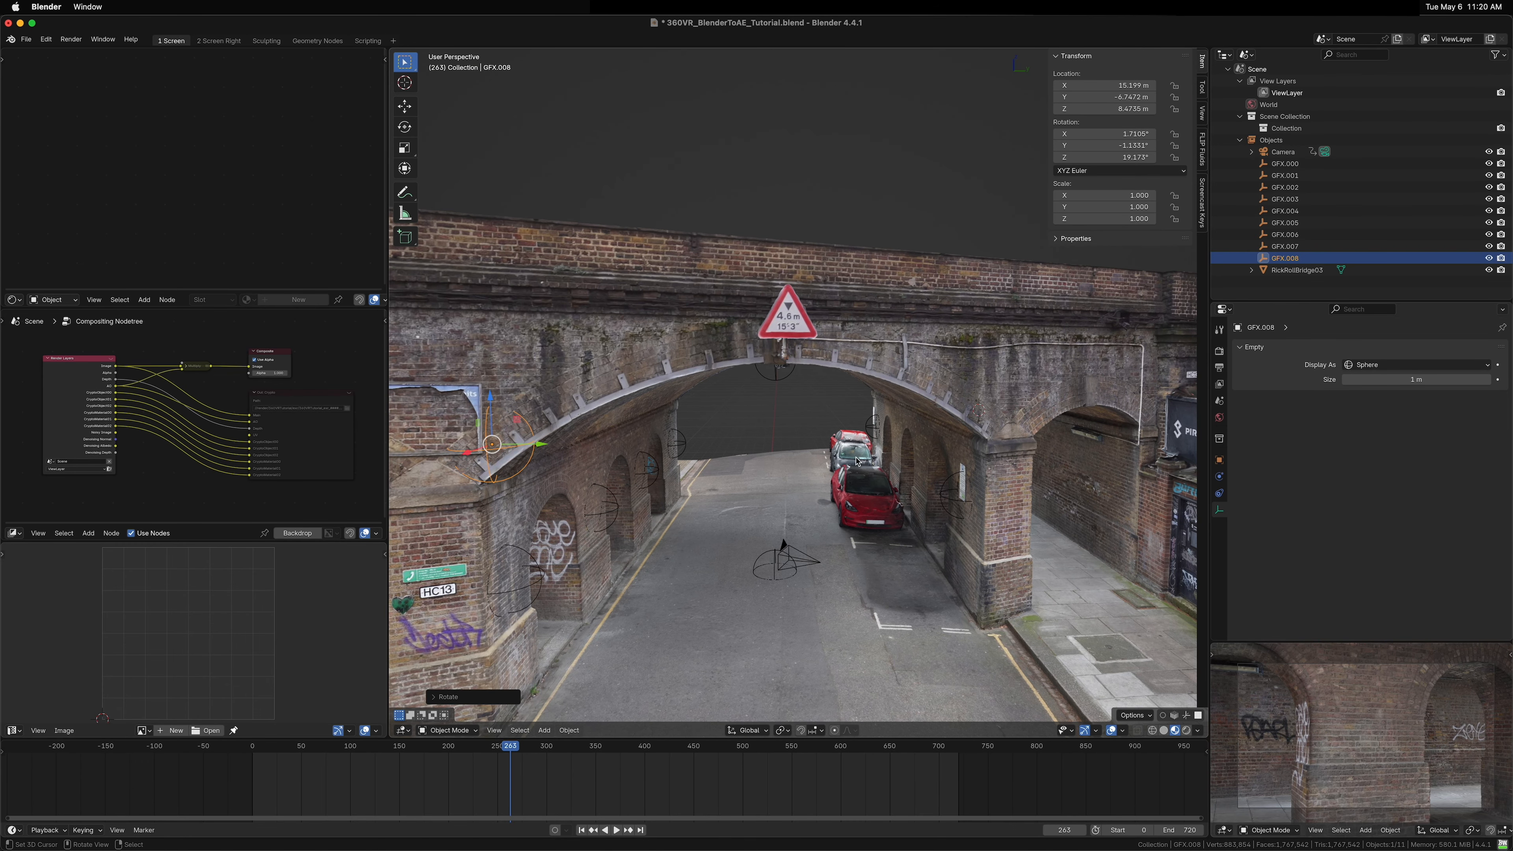
Step: Duplicate the left-pillar GFX empty and snap the copy to the 3D cursor on the arch above the right pillar
key("shift+d")
left_click(930, 476)
key("shift+s")
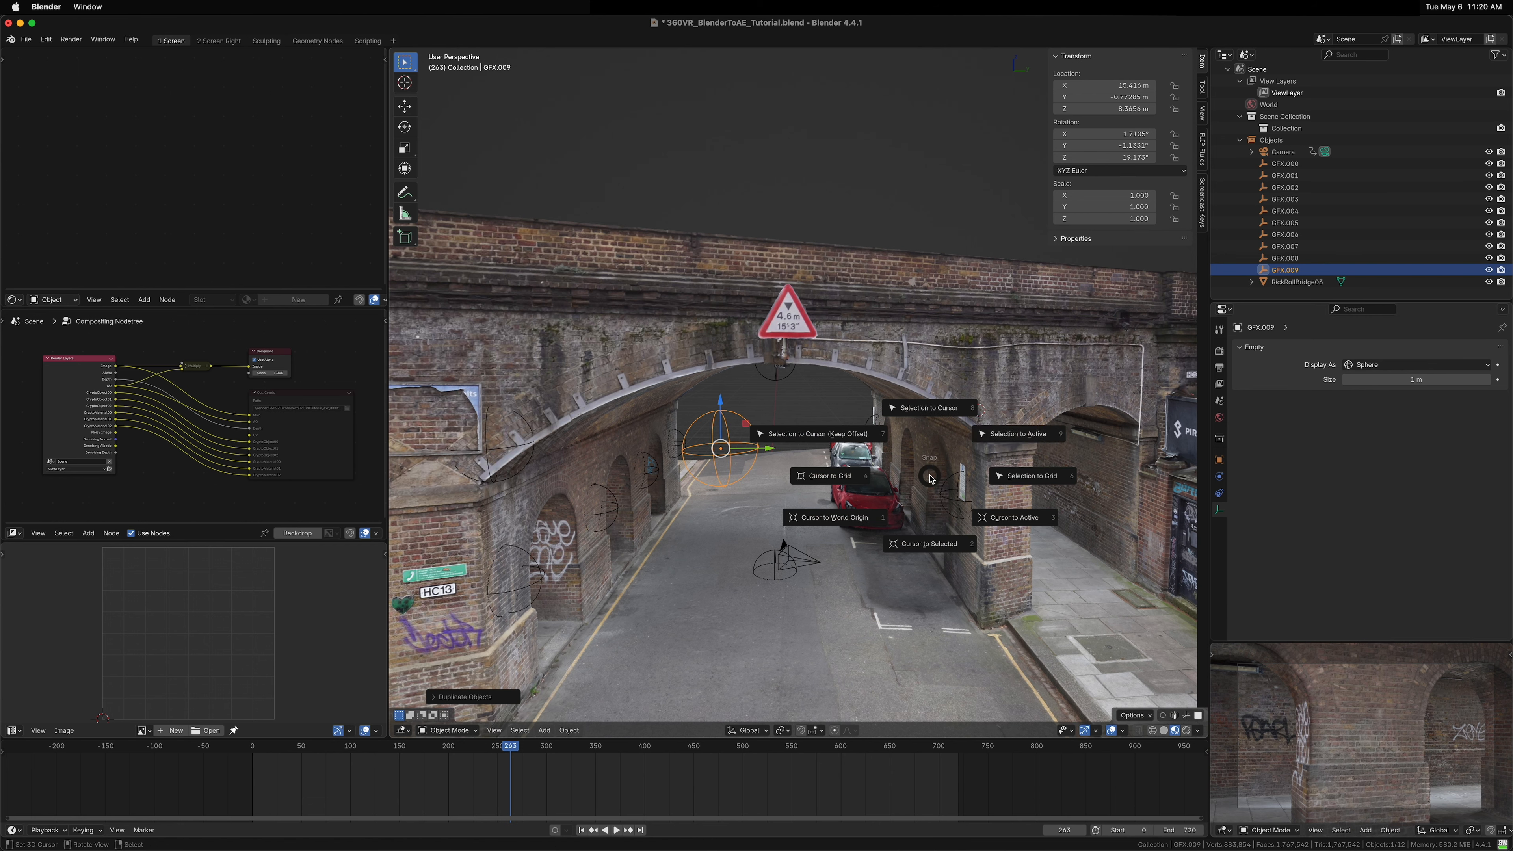
left_click(947, 422)
key("KP_Decimal")
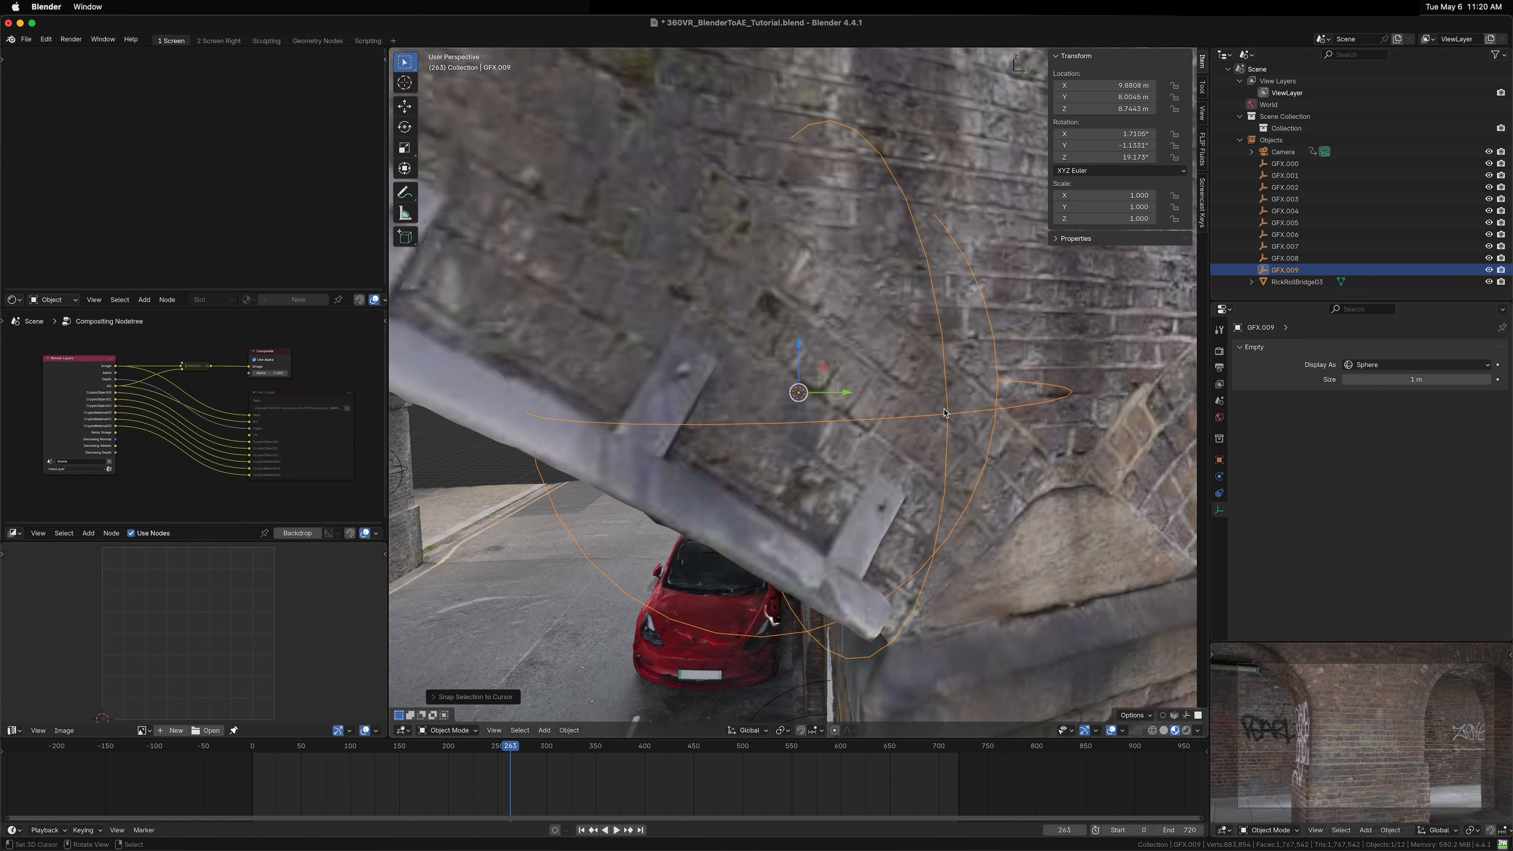
left_click_drag(947, 422, 971, 488)
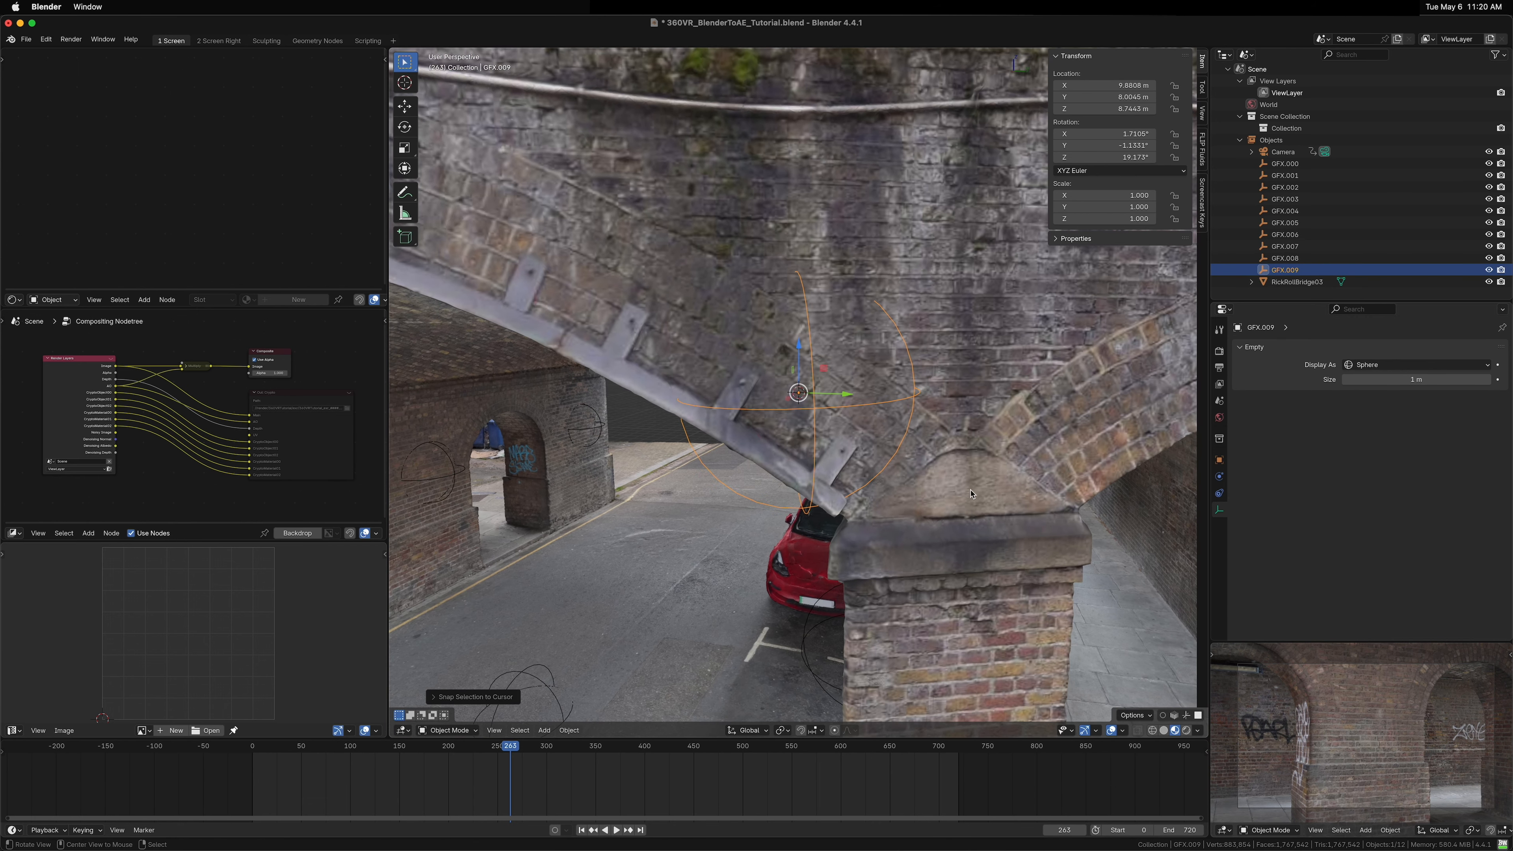
Step: Rotate the right-pillar GFX empty about Z to about 19.7°
key("r")
key("z")
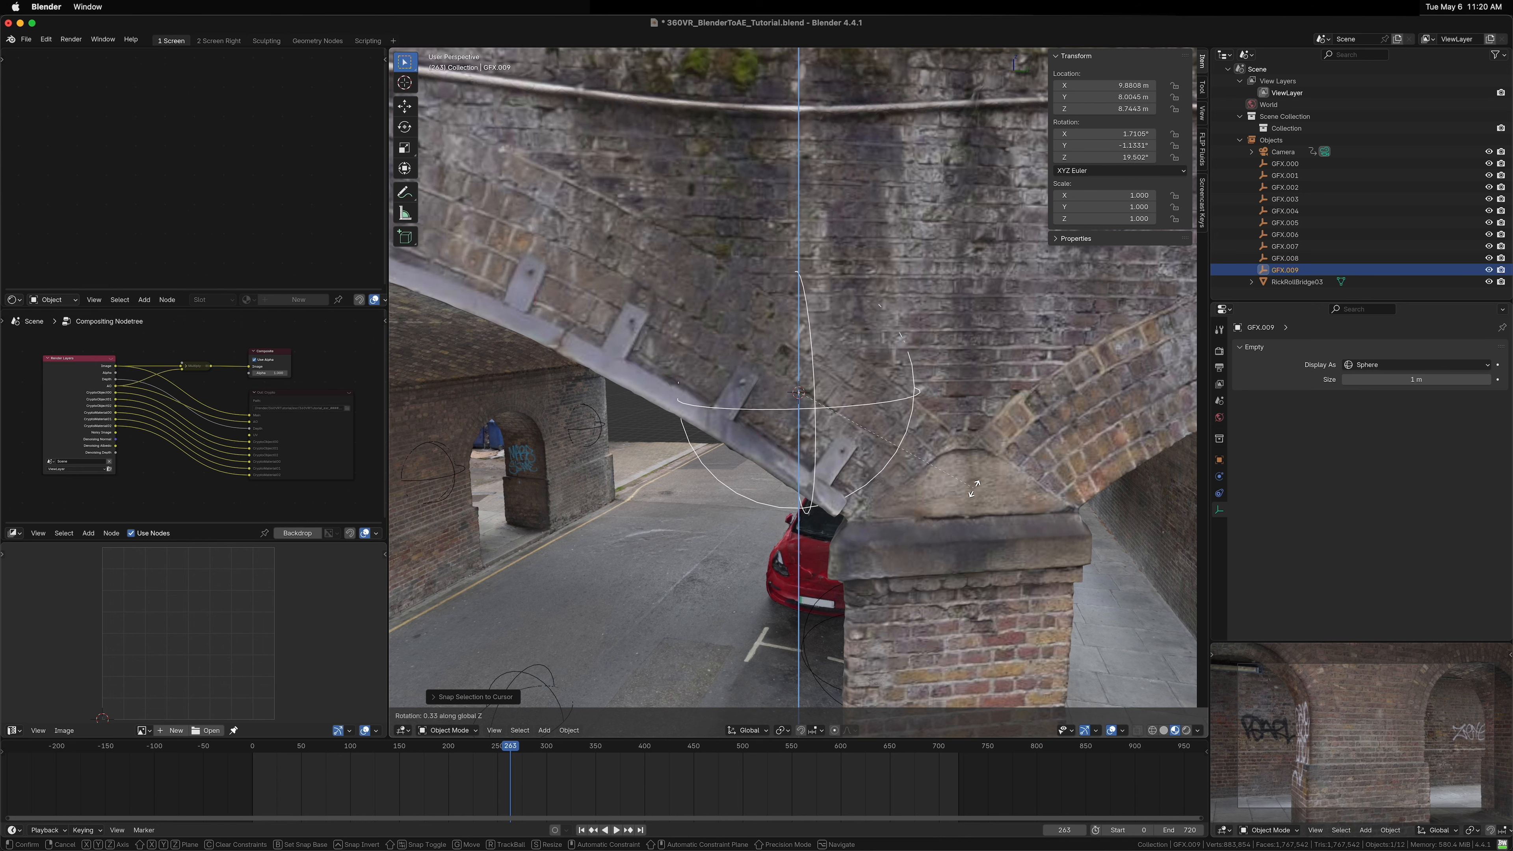
left_click(983, 450)
left_click_drag(983, 450, 933, 464)
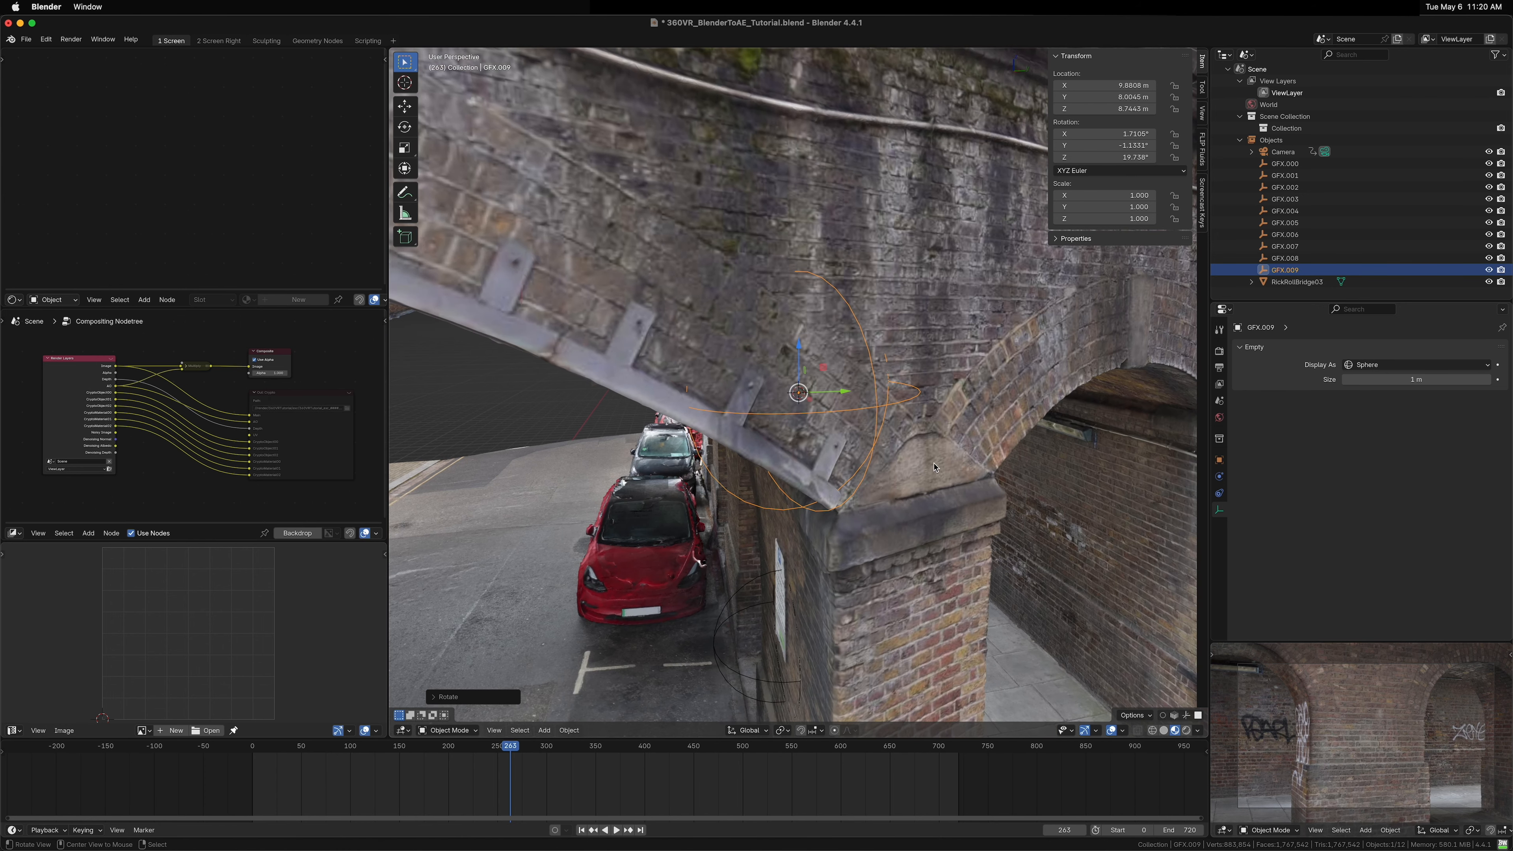
Step: Rotate the right-pillar GFX empty about Y to about -0.8°
key("r")
key("y")
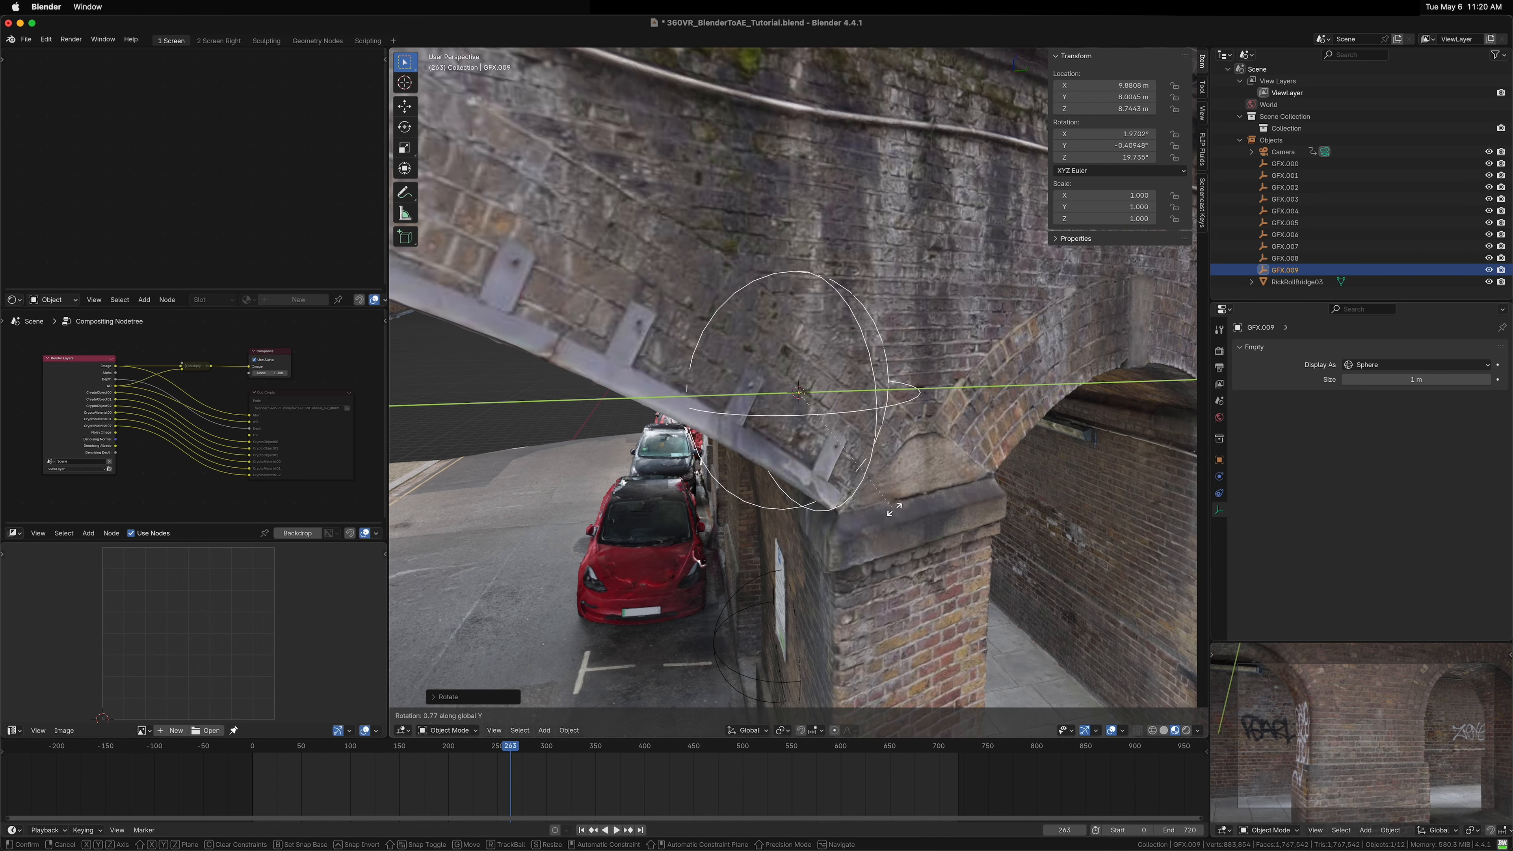
left_click(907, 494)
Step: Duplicate the right-pillar GFX empty and snap the copy to the 3D cursor at the top of the central arch
left_click_drag(907, 495, 650, 334)
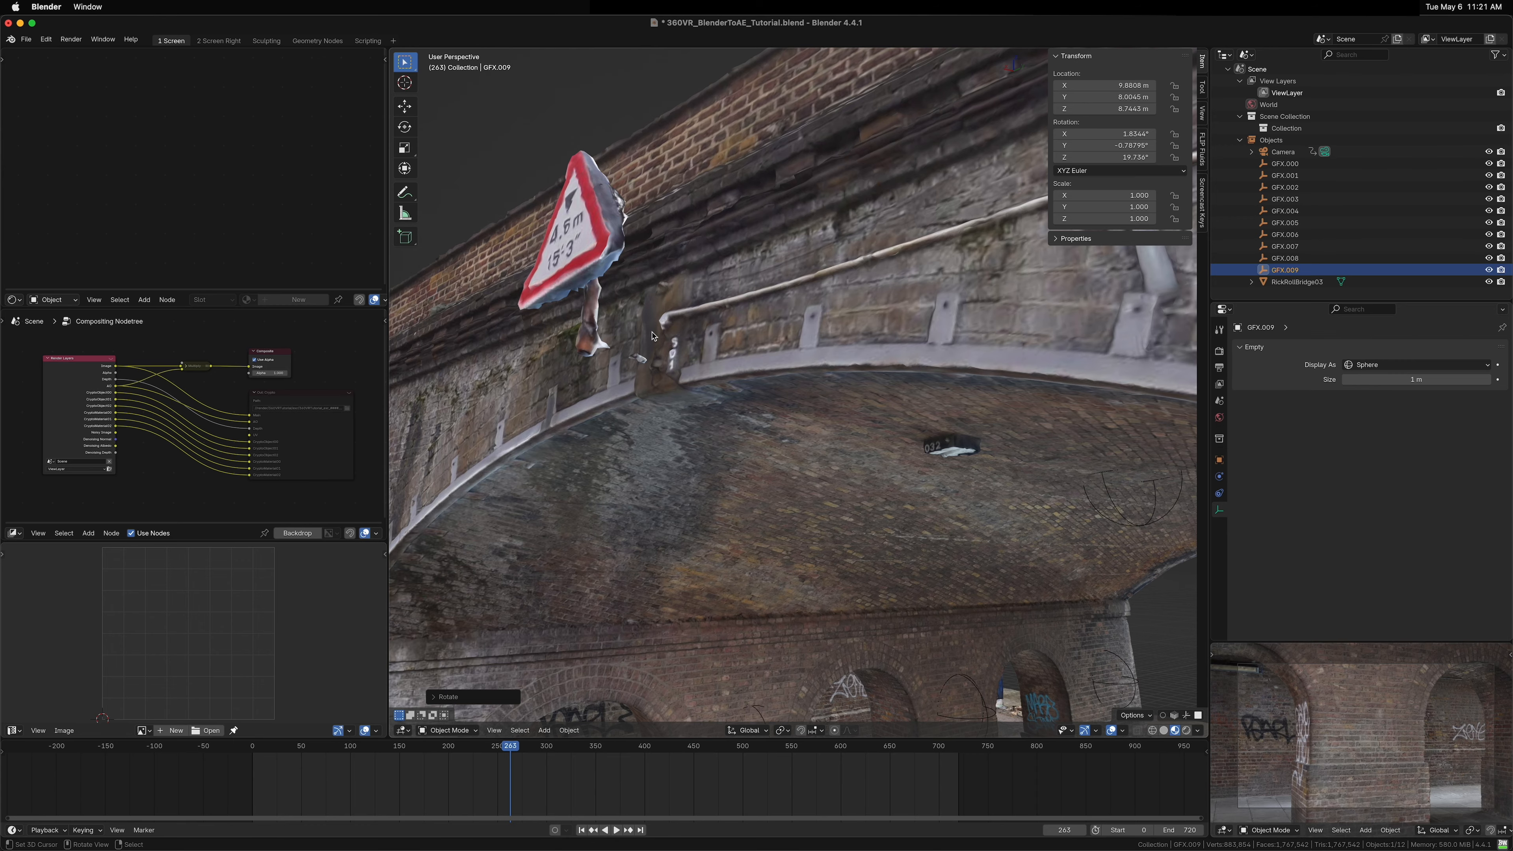
left_click_drag(776, 417, 904, 512)
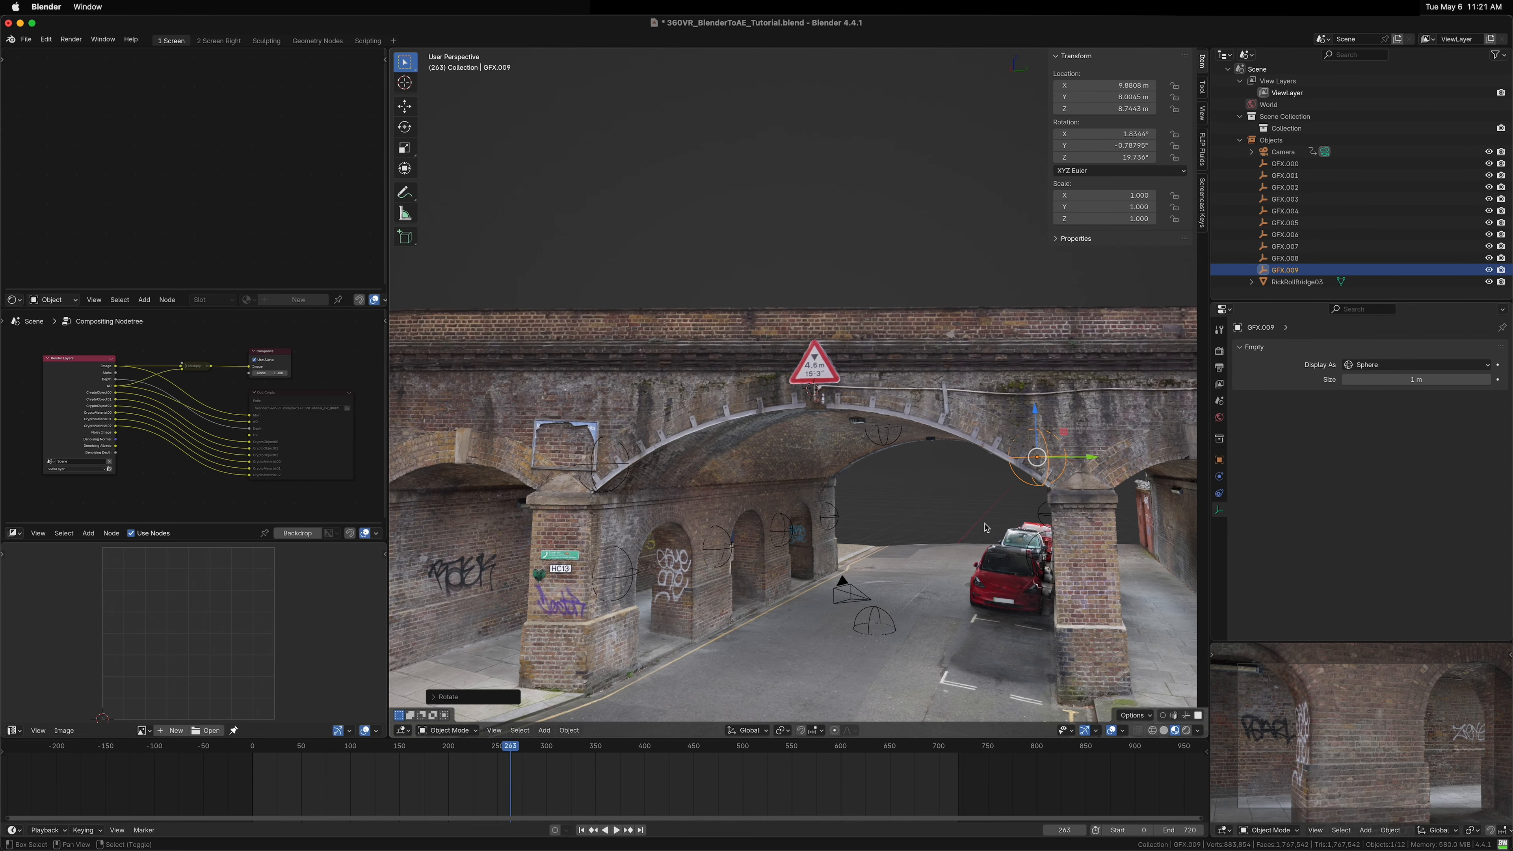
key("shift+d")
left_click(797, 520)
key("shift+s")
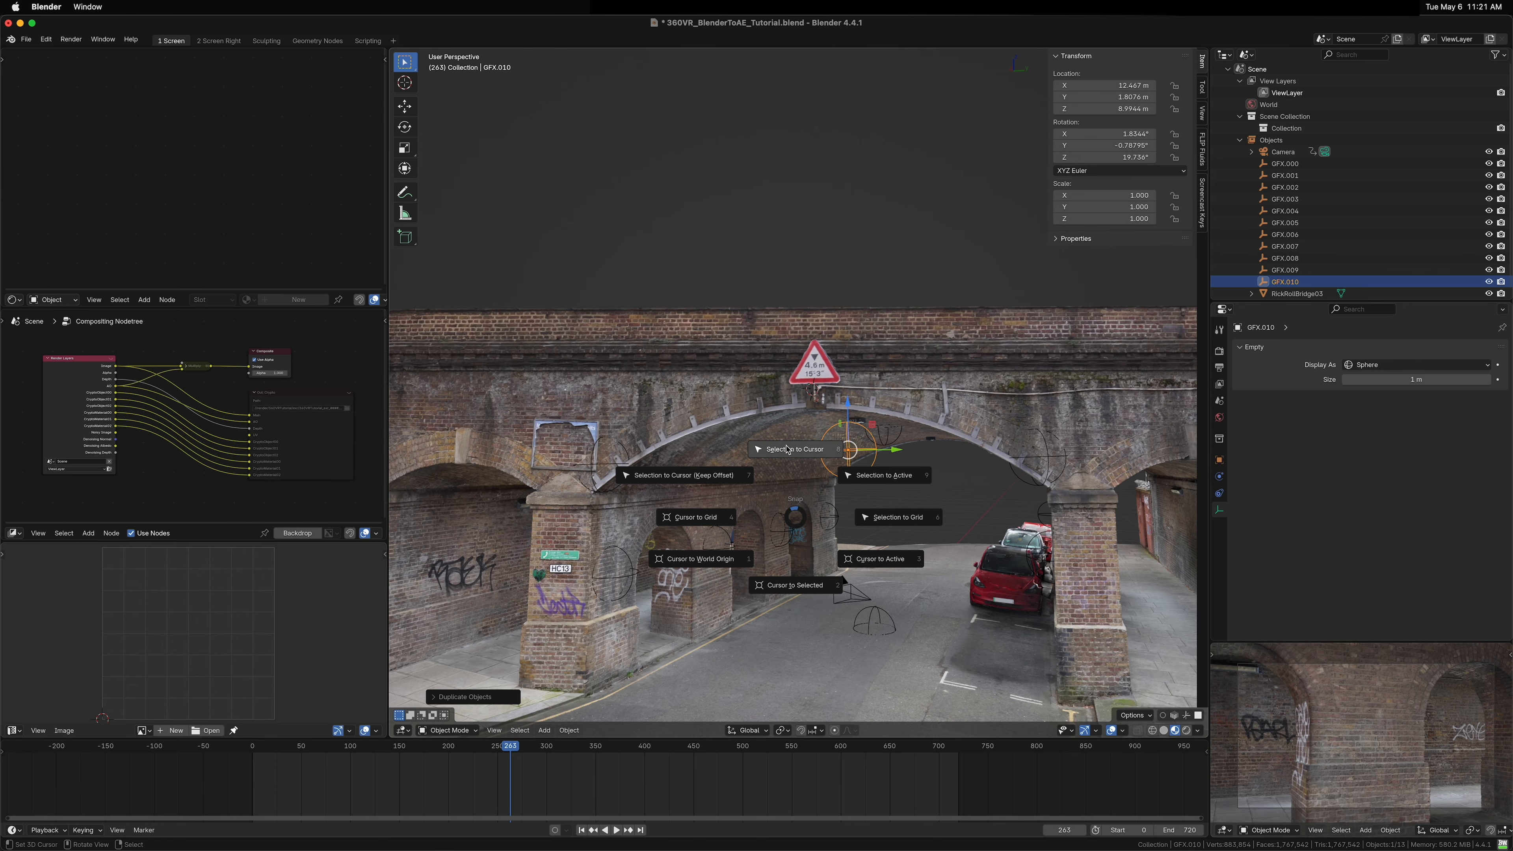
key("KP_Decimal")
left_click_drag(814, 417, 1188, 221)
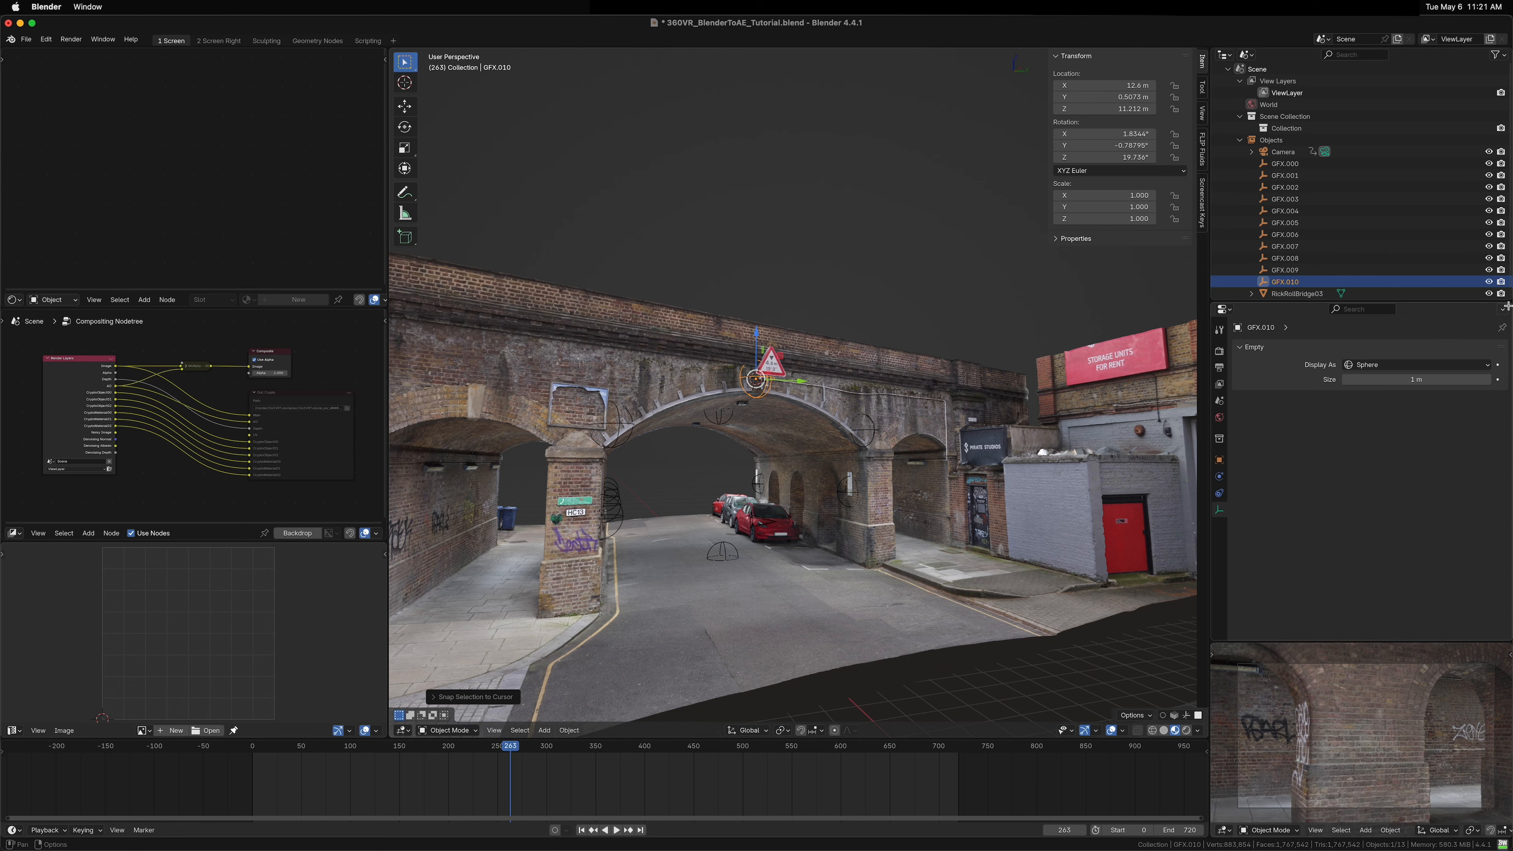
Step: Hide the bridge model to inspect the layout of the GFX empties around the camera, then show it again
left_click(1488, 293)
left_click_drag(740, 446, 855, 454)
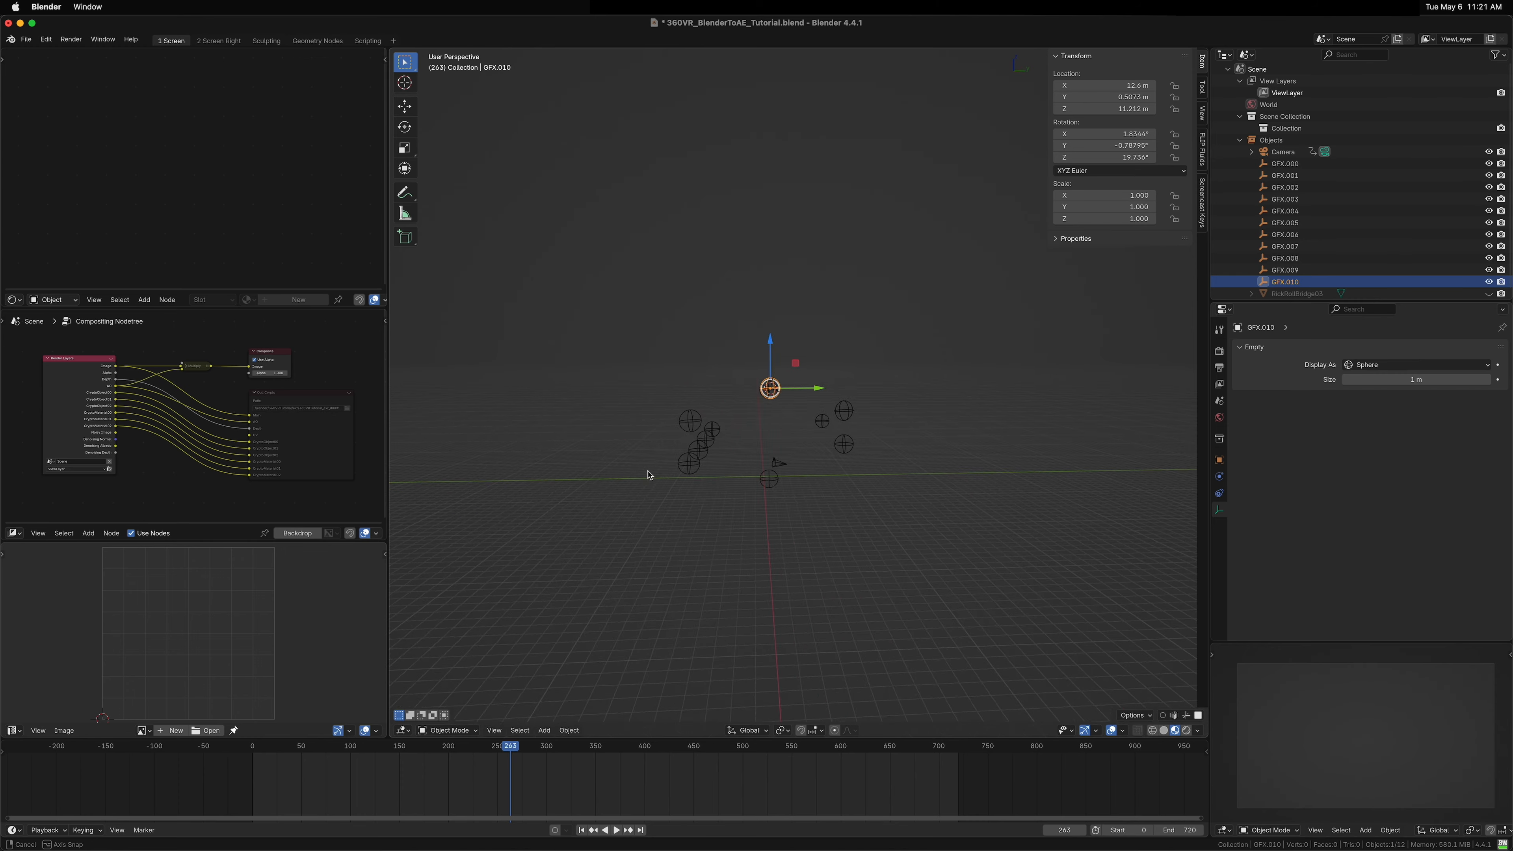
left_click_drag(649, 475, 786, 509)
left_click(783, 515)
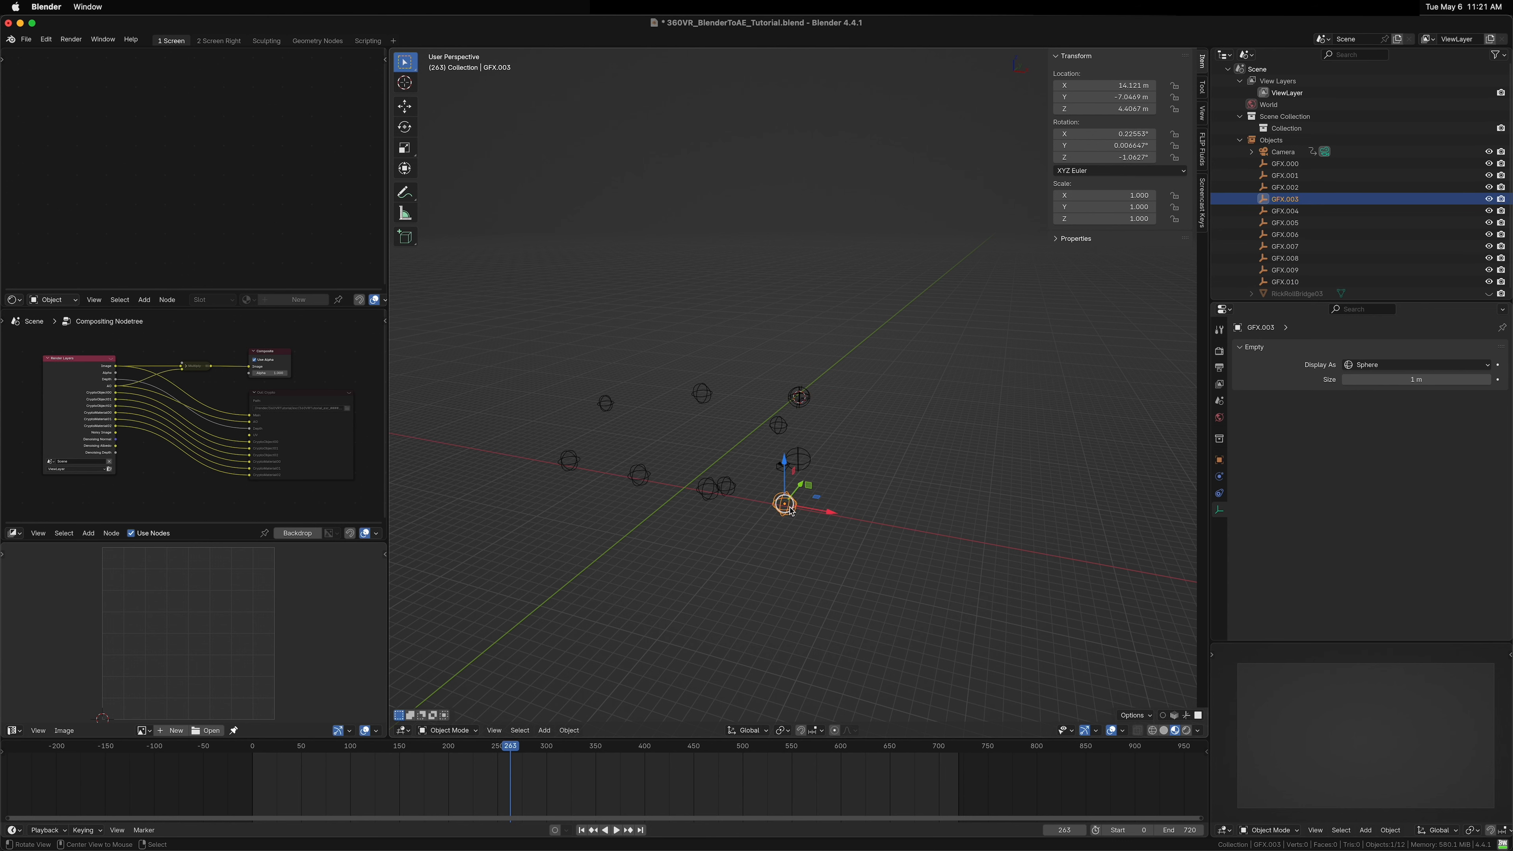
left_click_drag(790, 512, 741, 399)
left_click_drag(824, 373, 955, 422)
left_click(1423, 163)
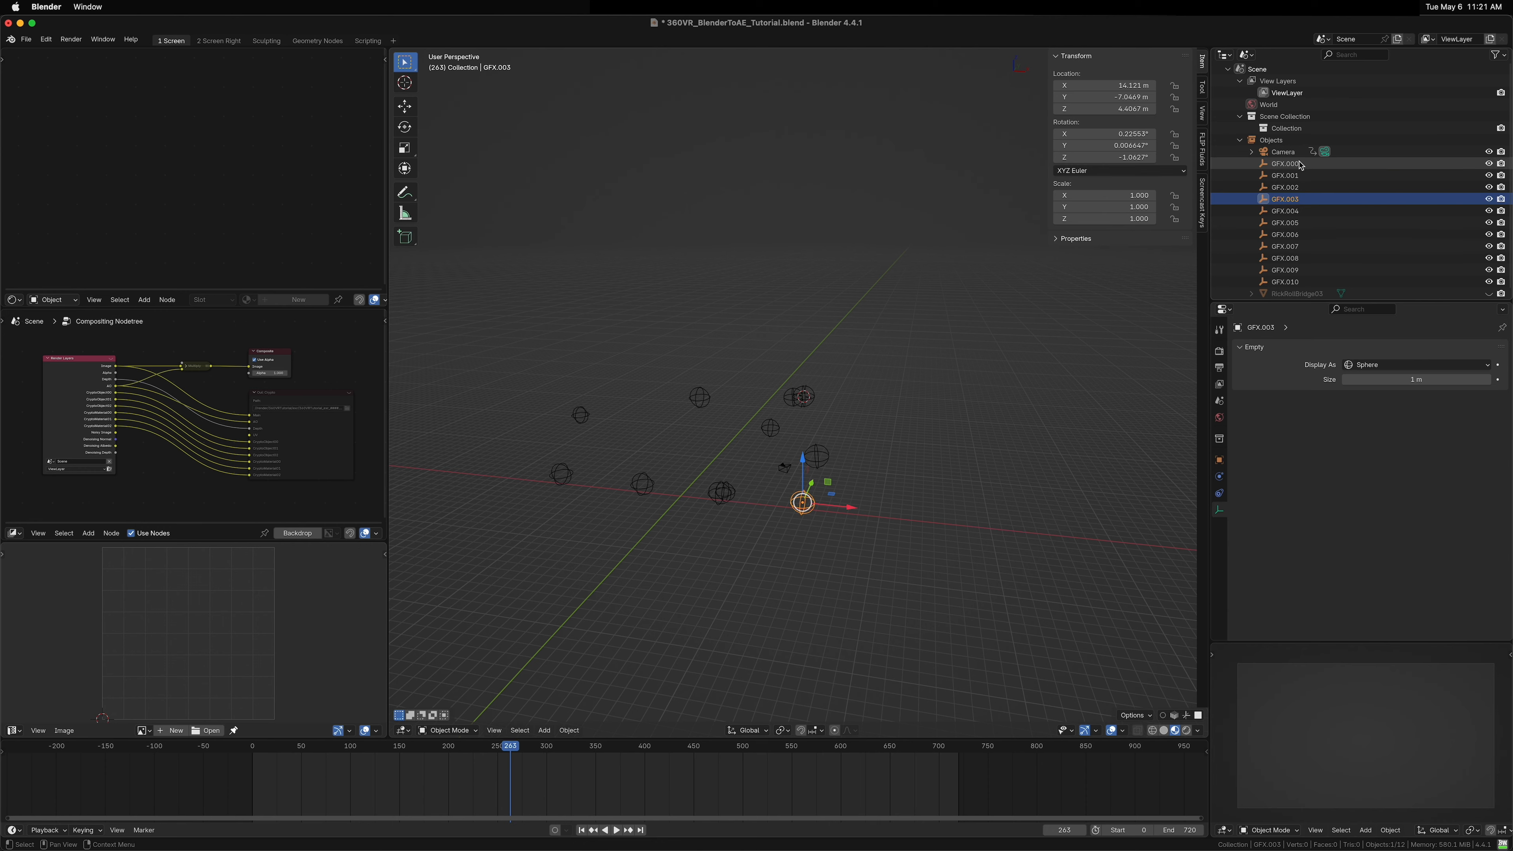
left_click_drag(774, 512, 732, 505)
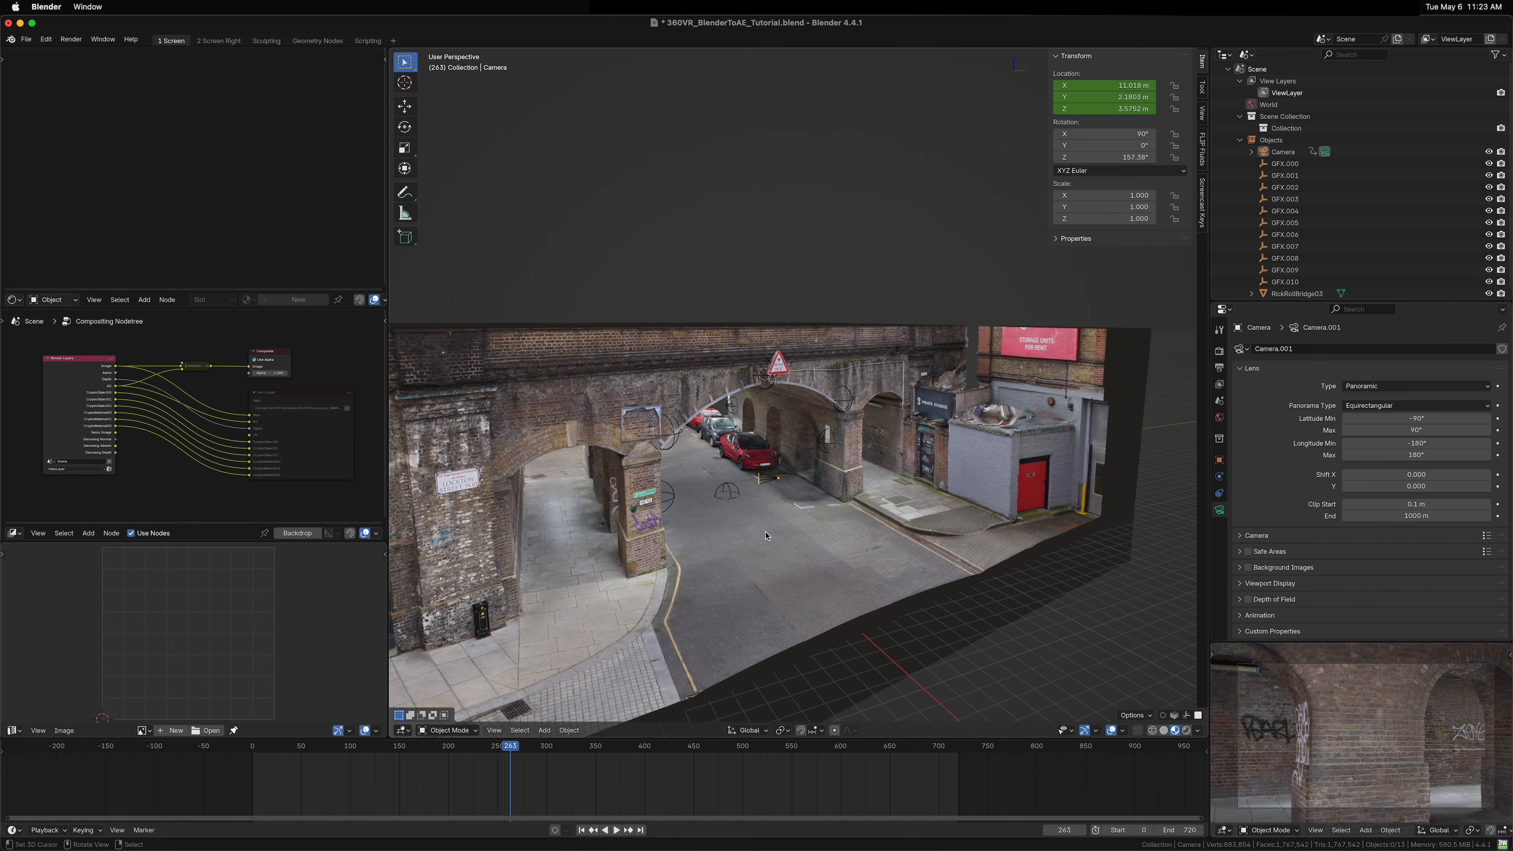
left_click_drag(774, 524, 904, 452)
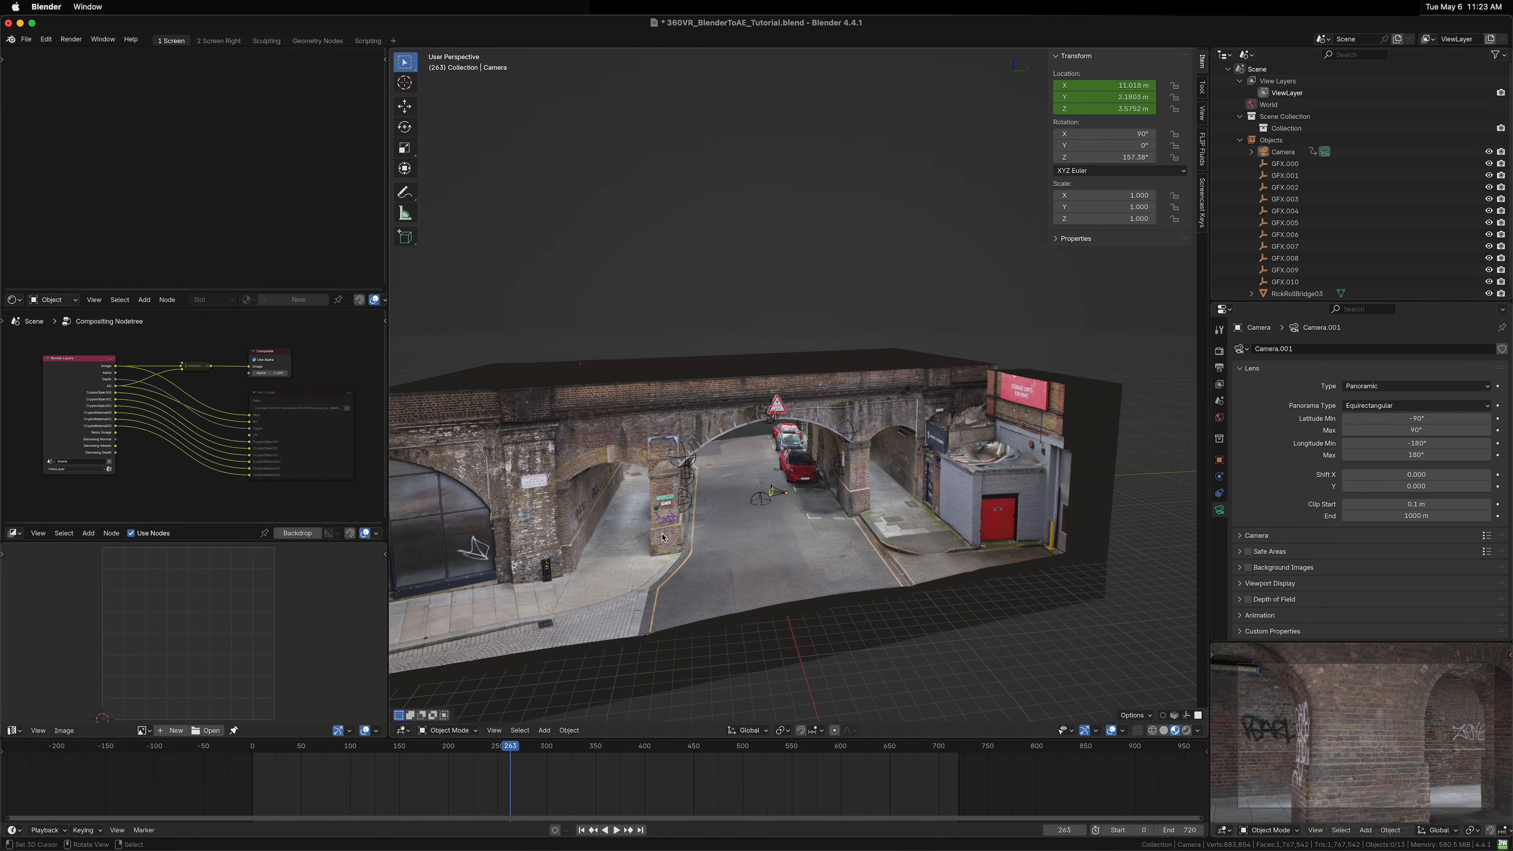
Step: Open the output properties and switch the camera preview viewport to Rendered shading
left_click_drag(801, 558, 760, 493)
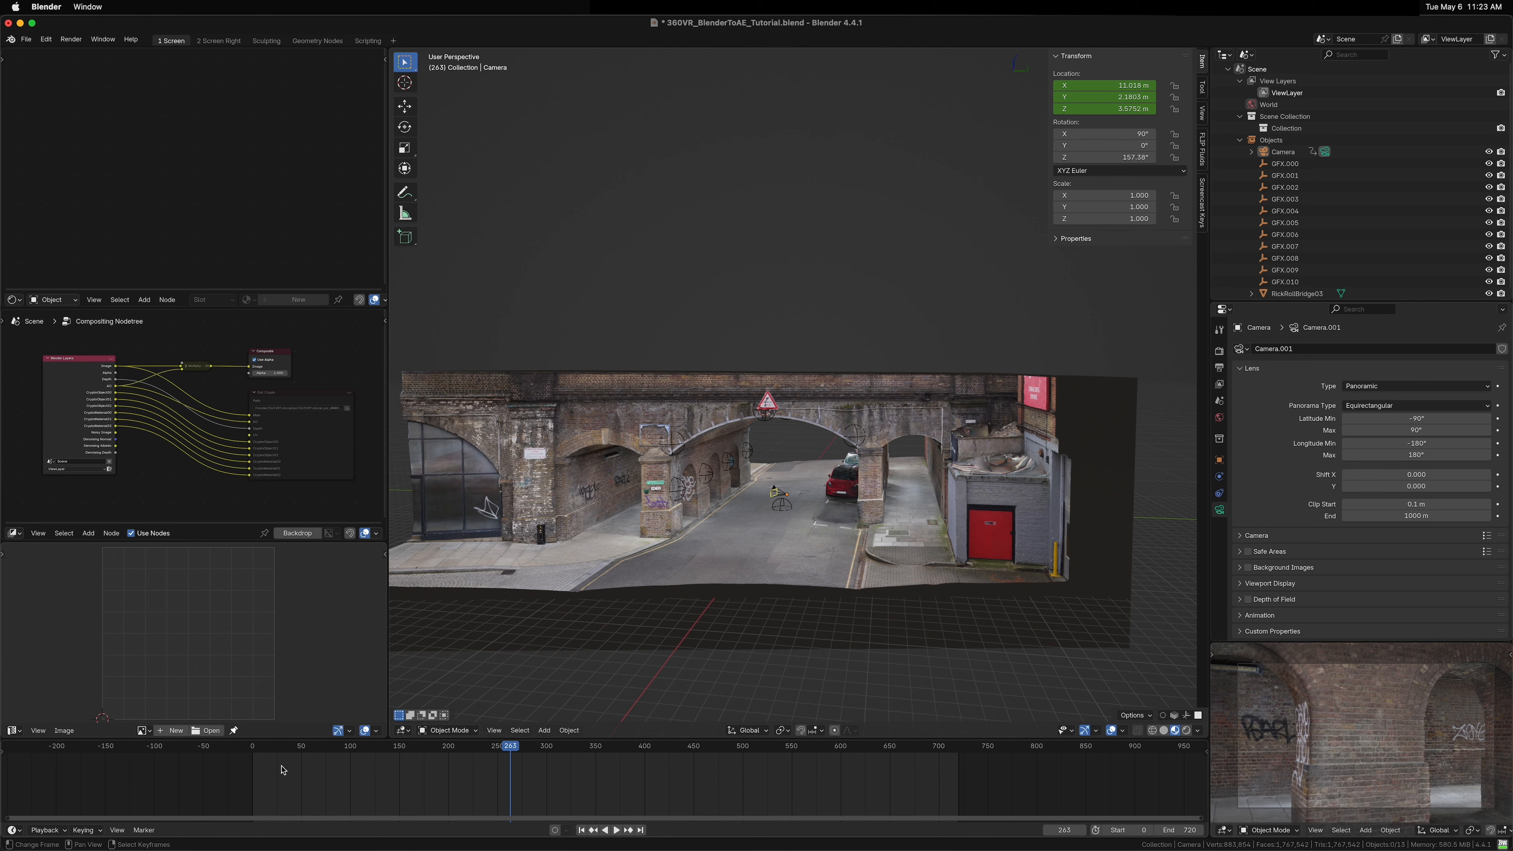
left_click(1219, 367)
left_click(1250, 347)
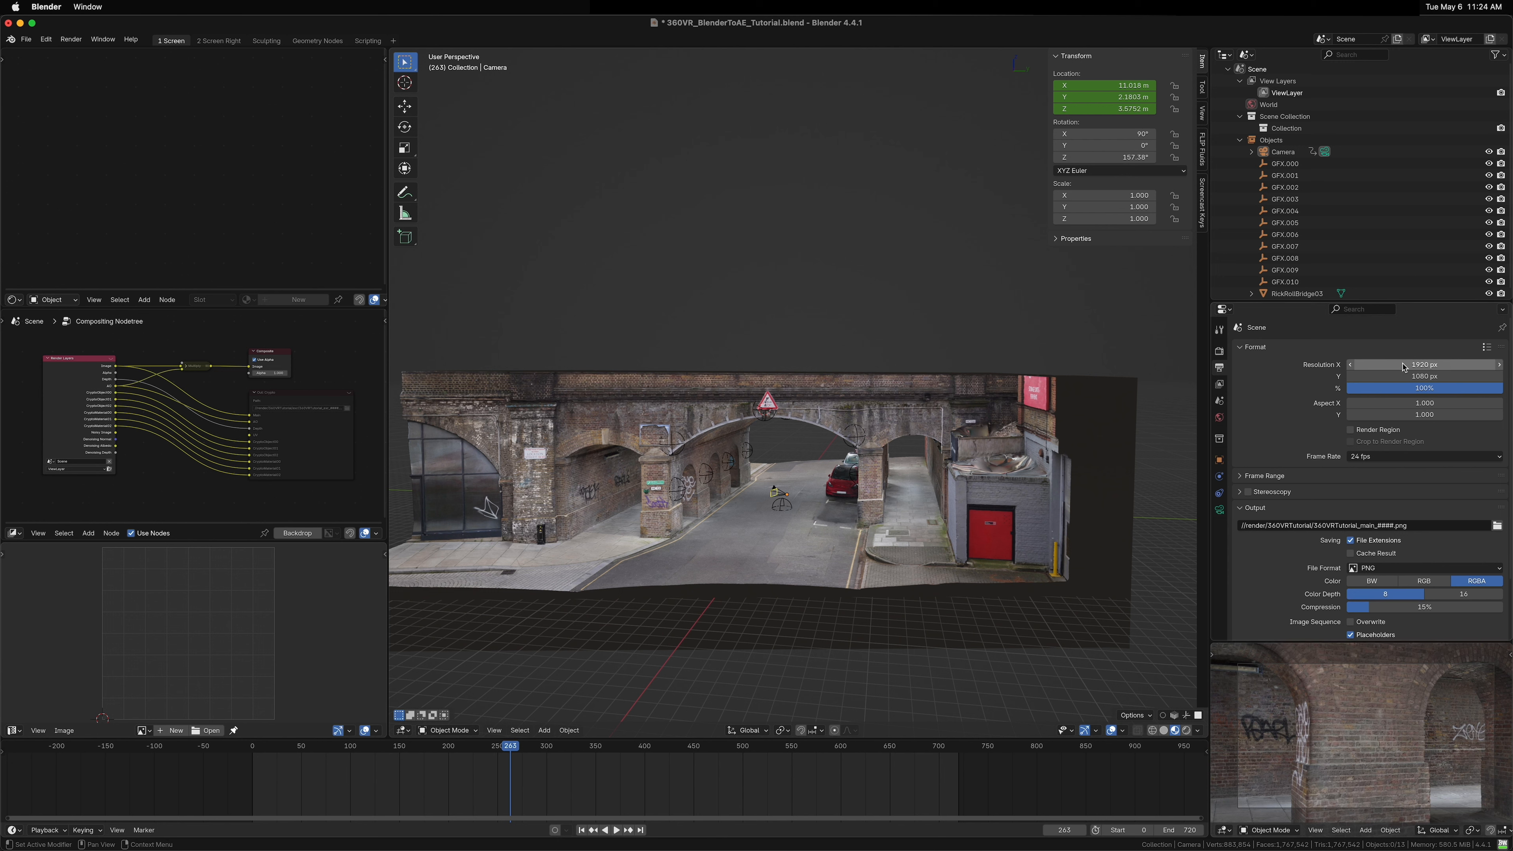
key("z")
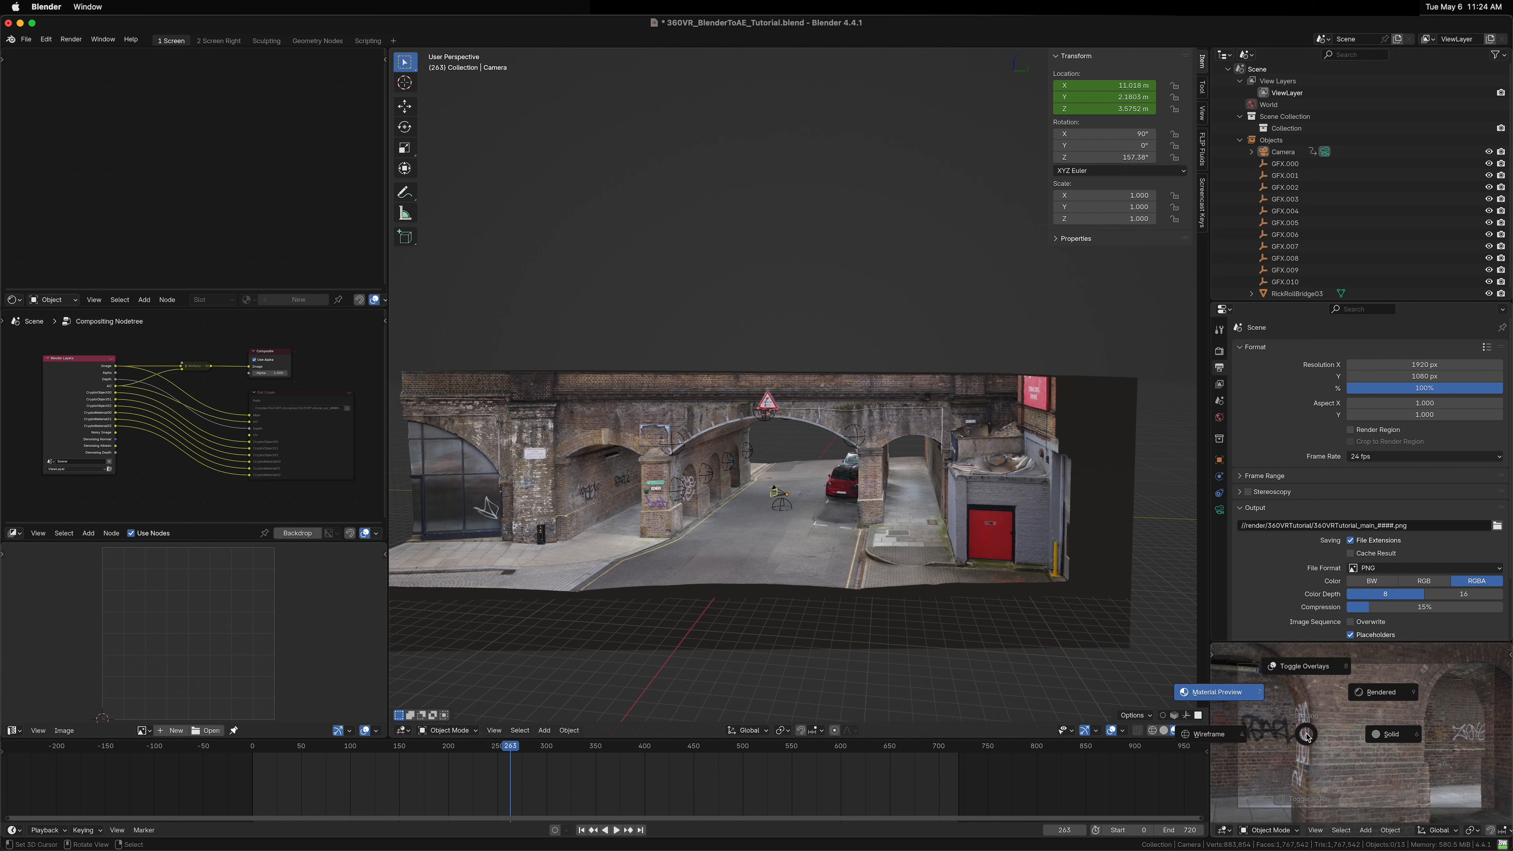
left_click(1374, 695)
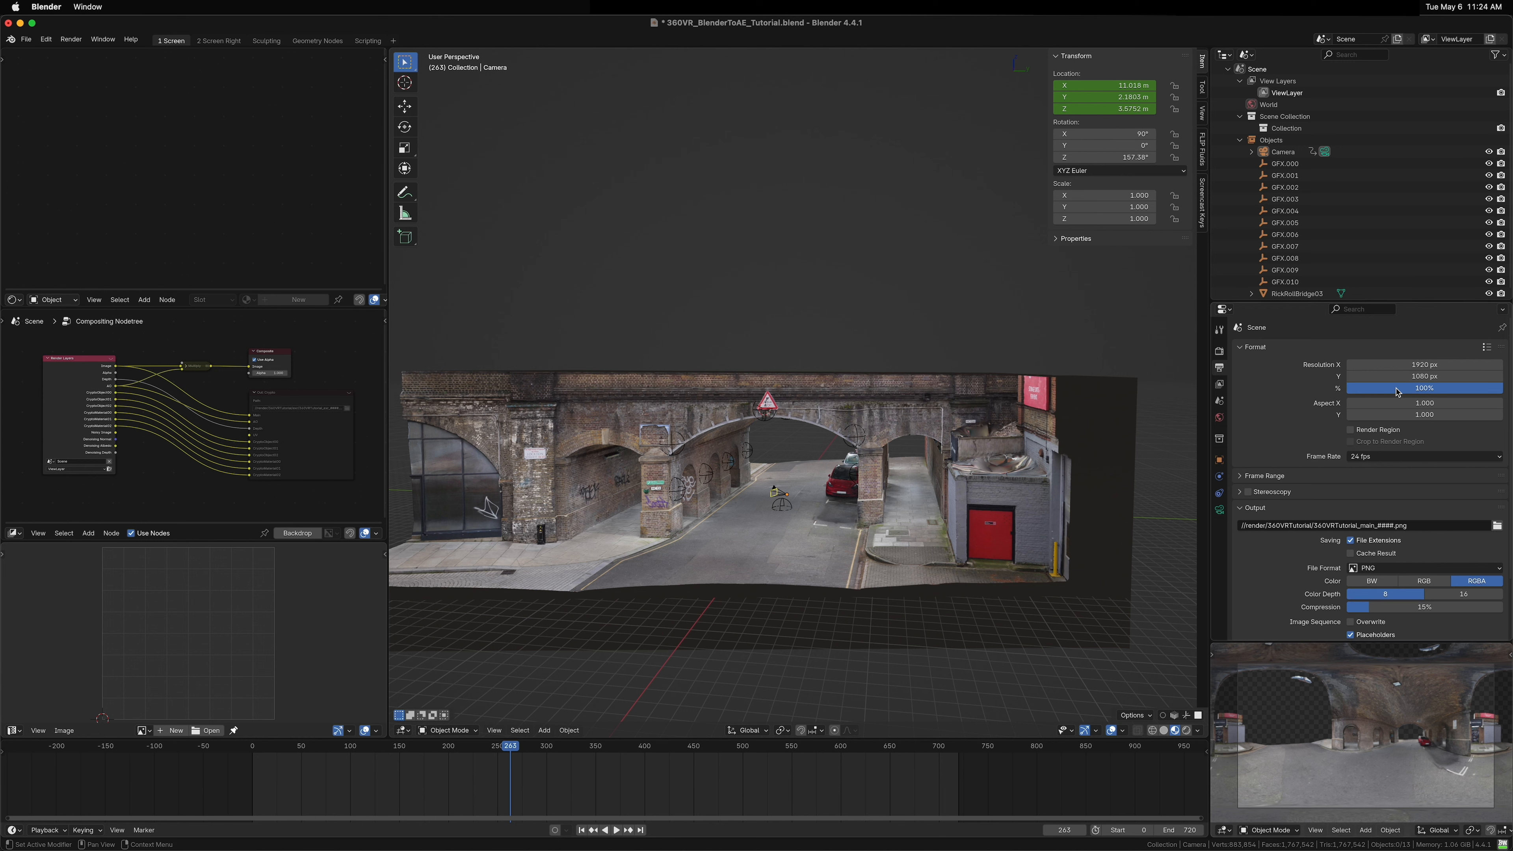
Step: Set the output resolution to 4096 × 2048 px while checking the rendered 360° preview
left_click(1480, 364)
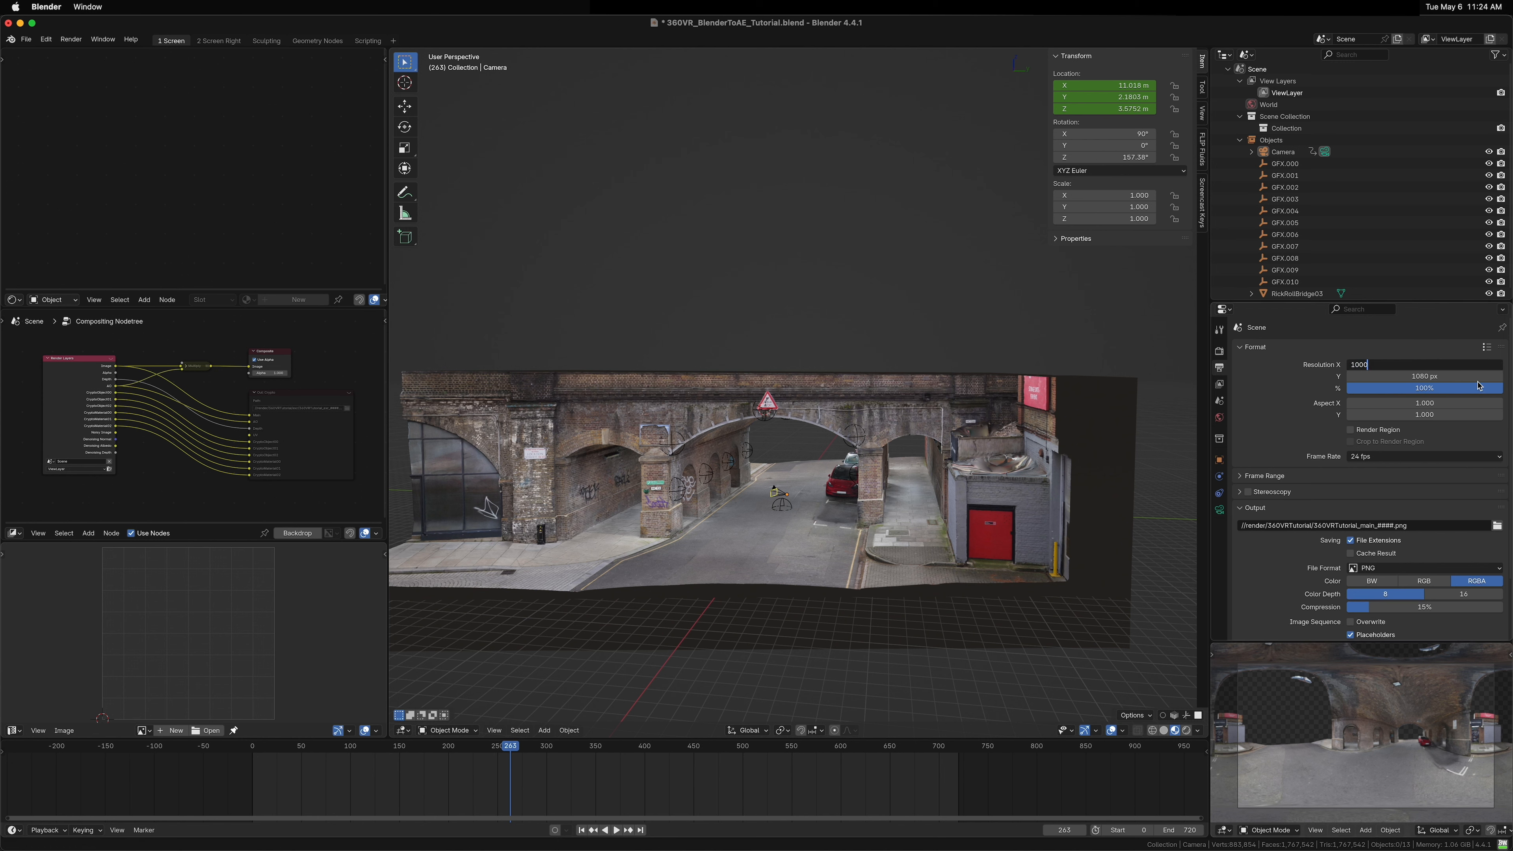
key("Tab")
key("Return")
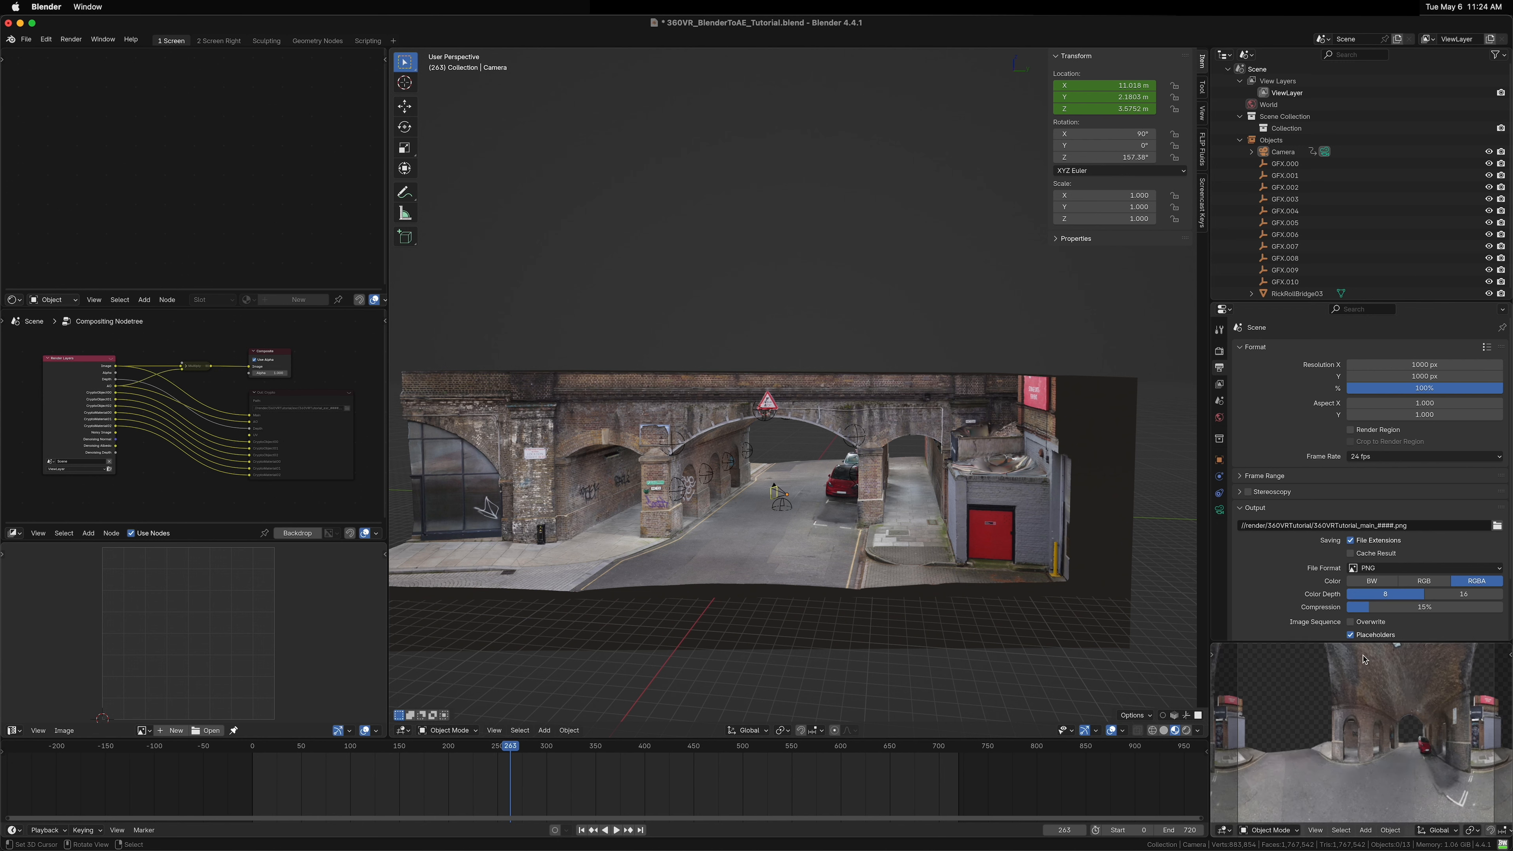
scroll(1396, 748, "down", 5)
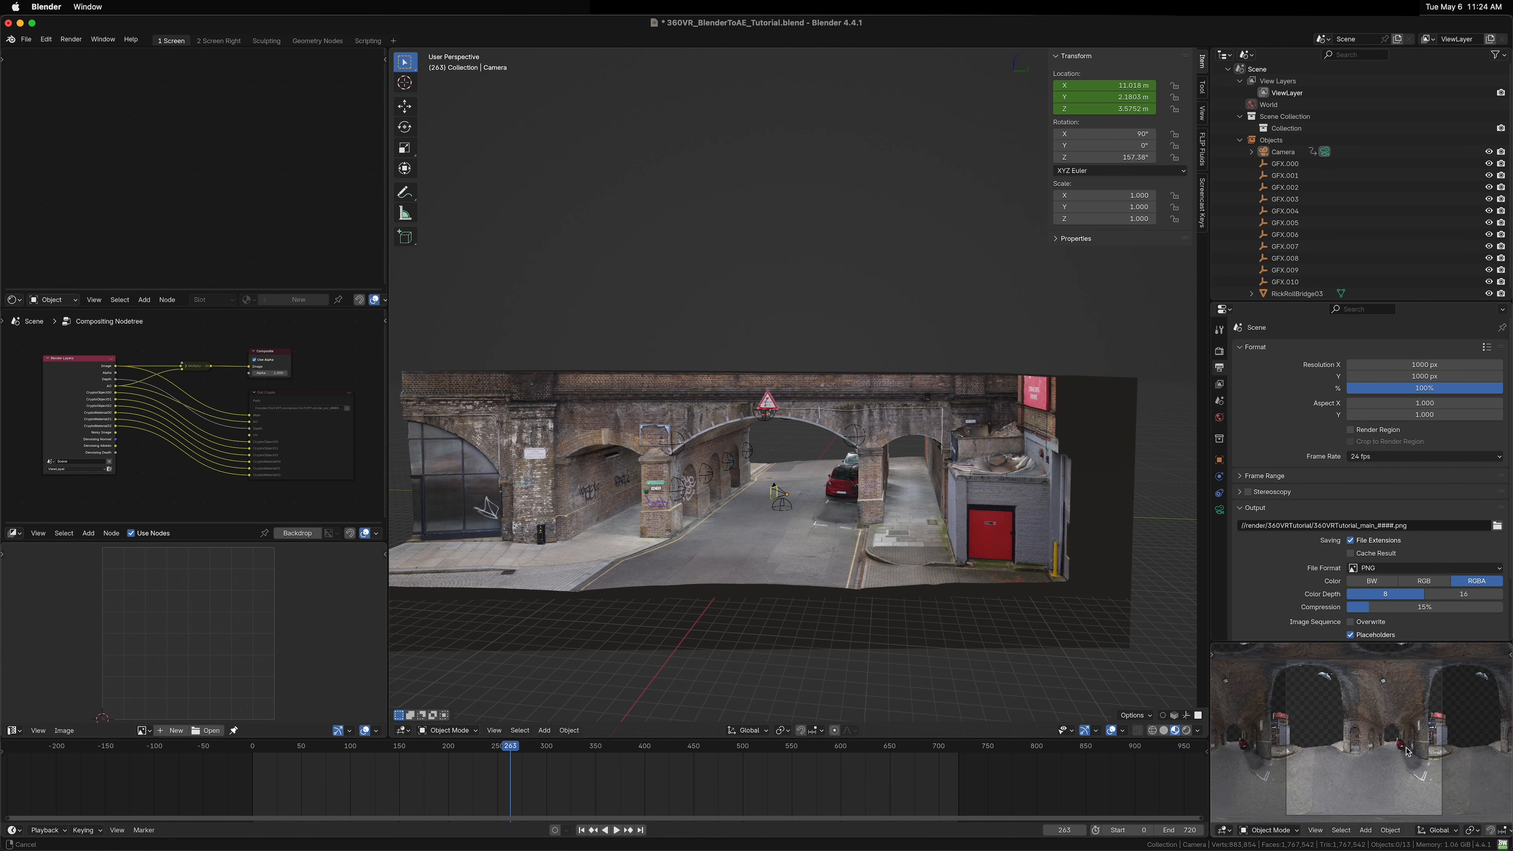
left_click_drag(1403, 751, 1402, 747)
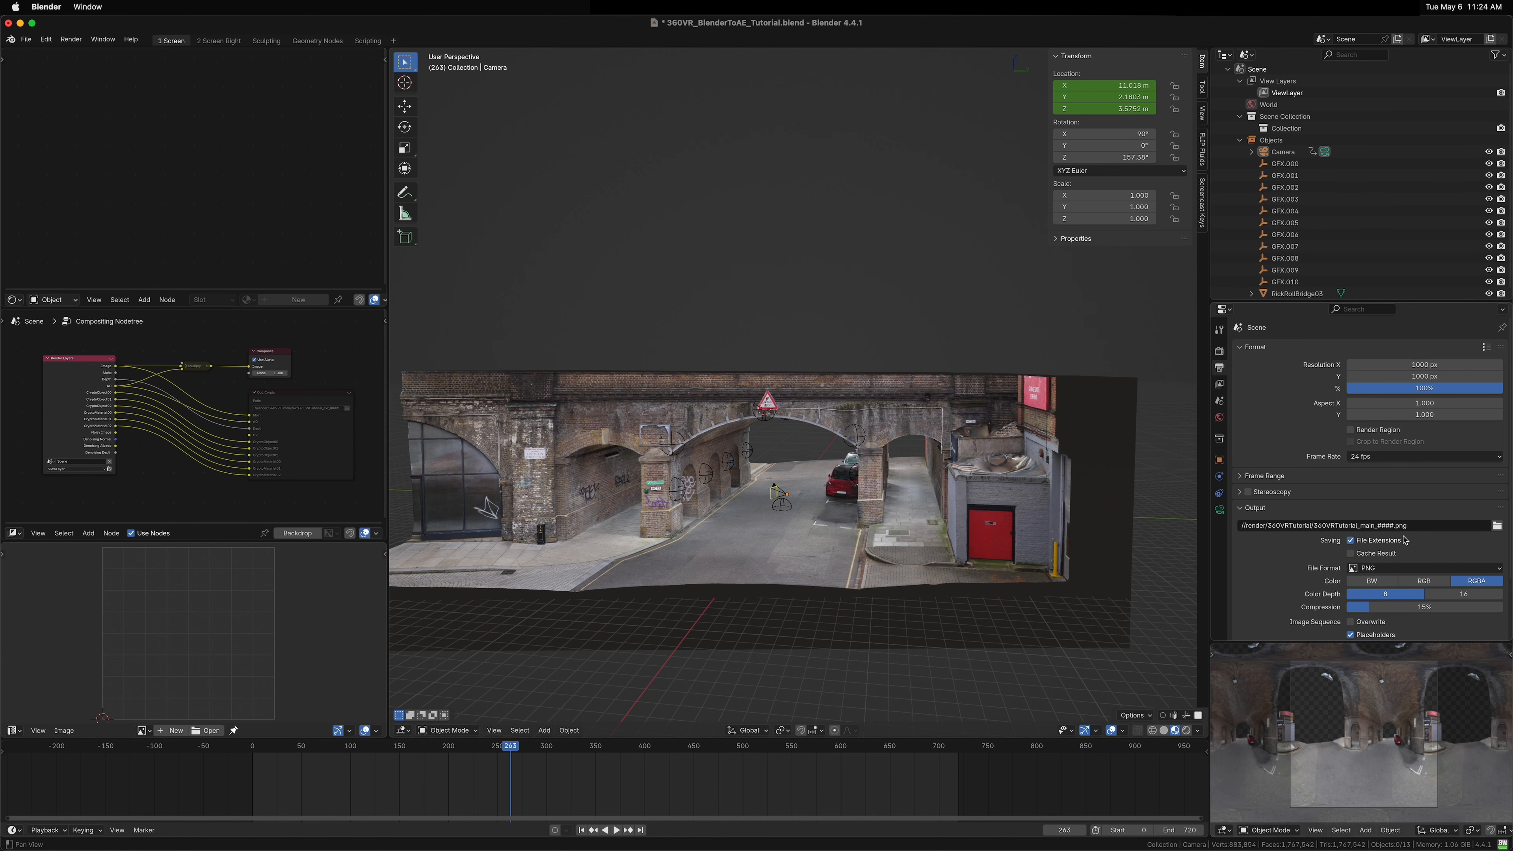
left_click(1452, 366)
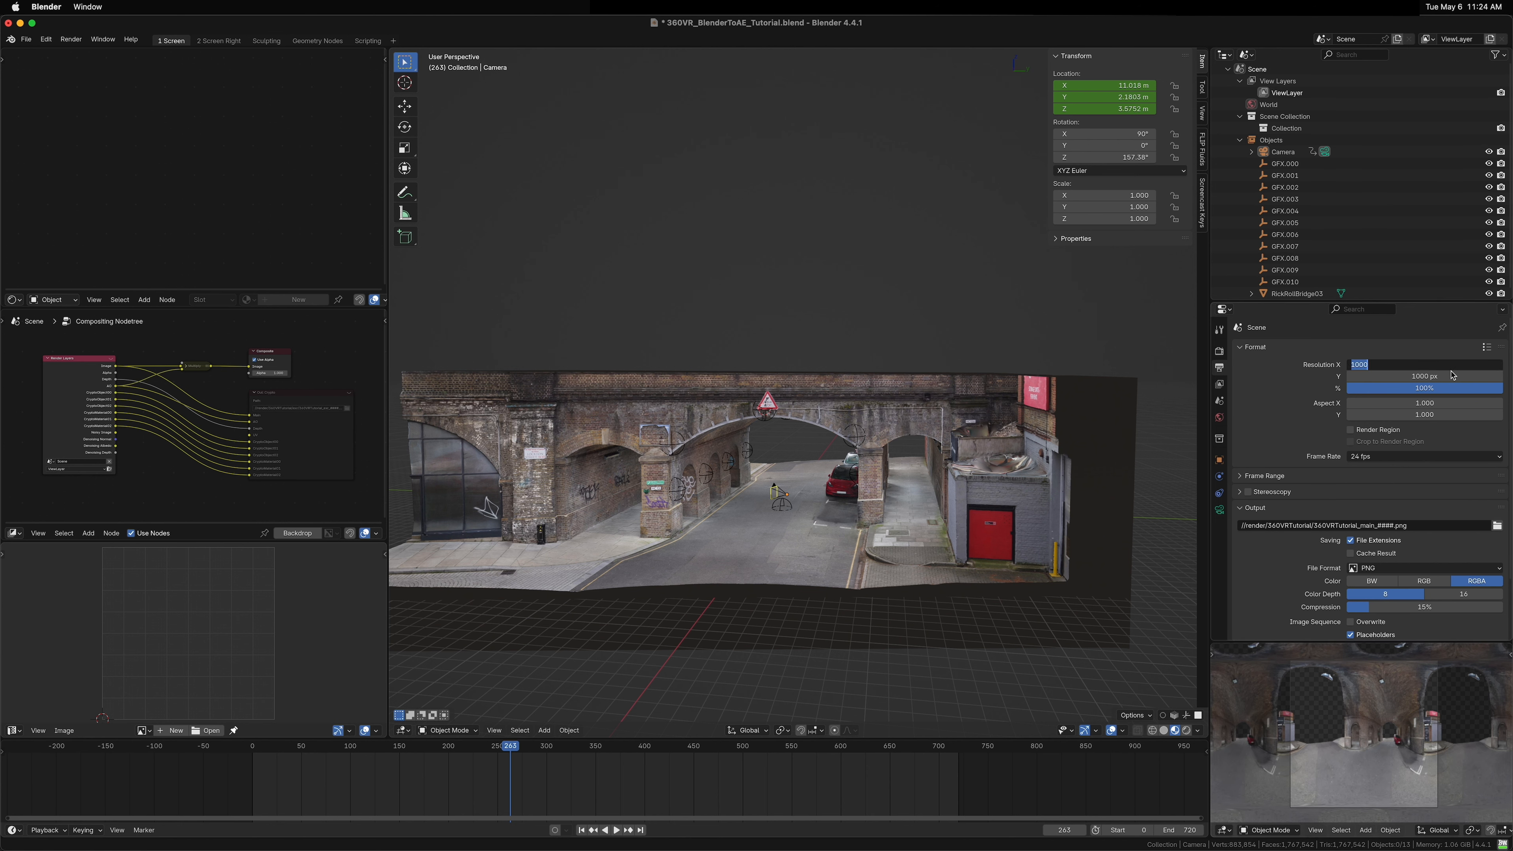
type("2000")
key("Return")
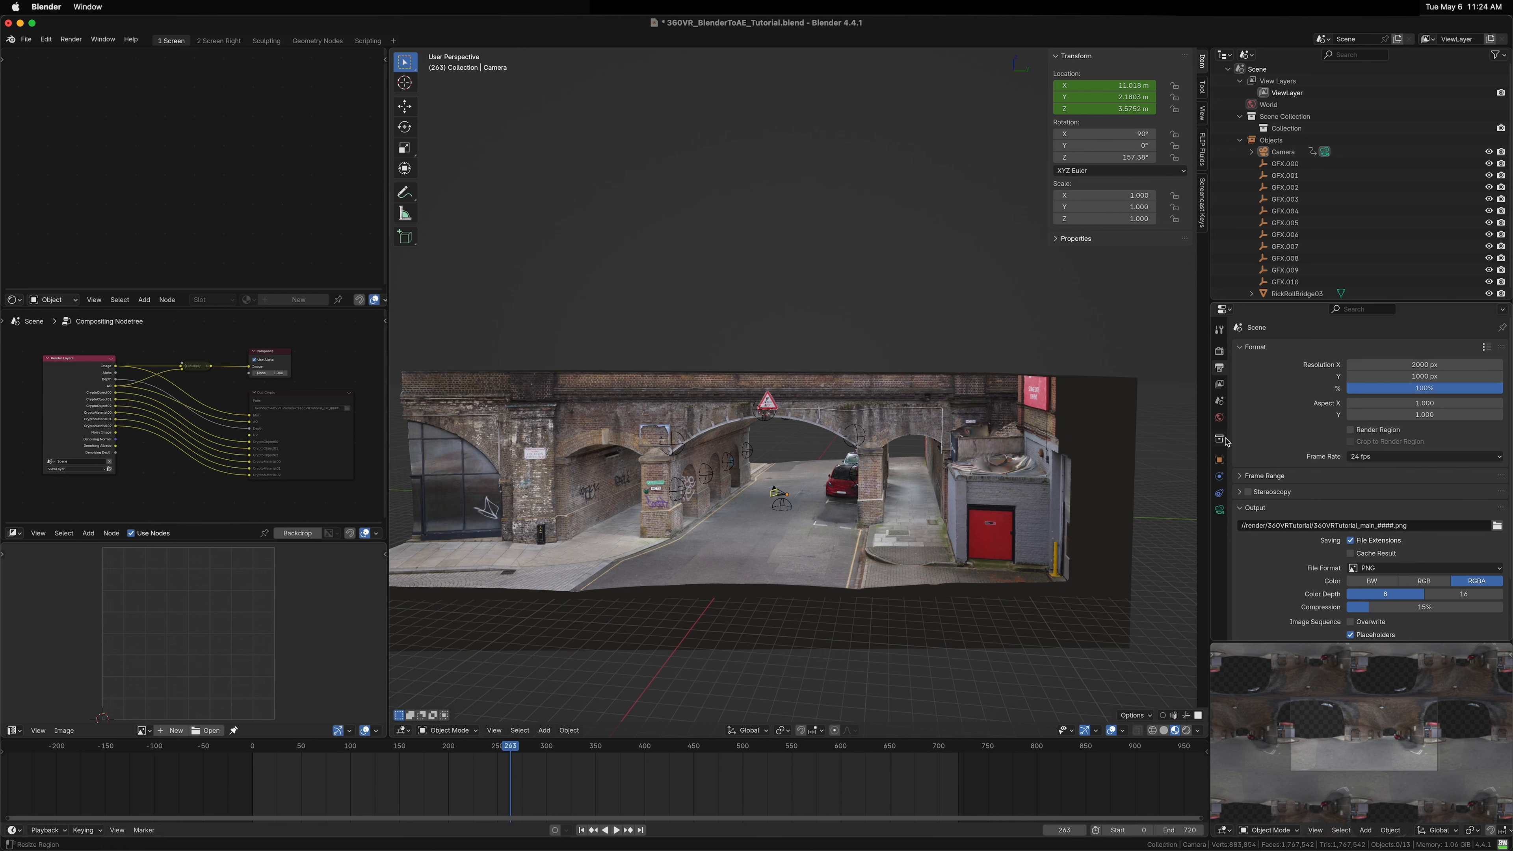
left_click_drag(1382, 768, 1385, 737)
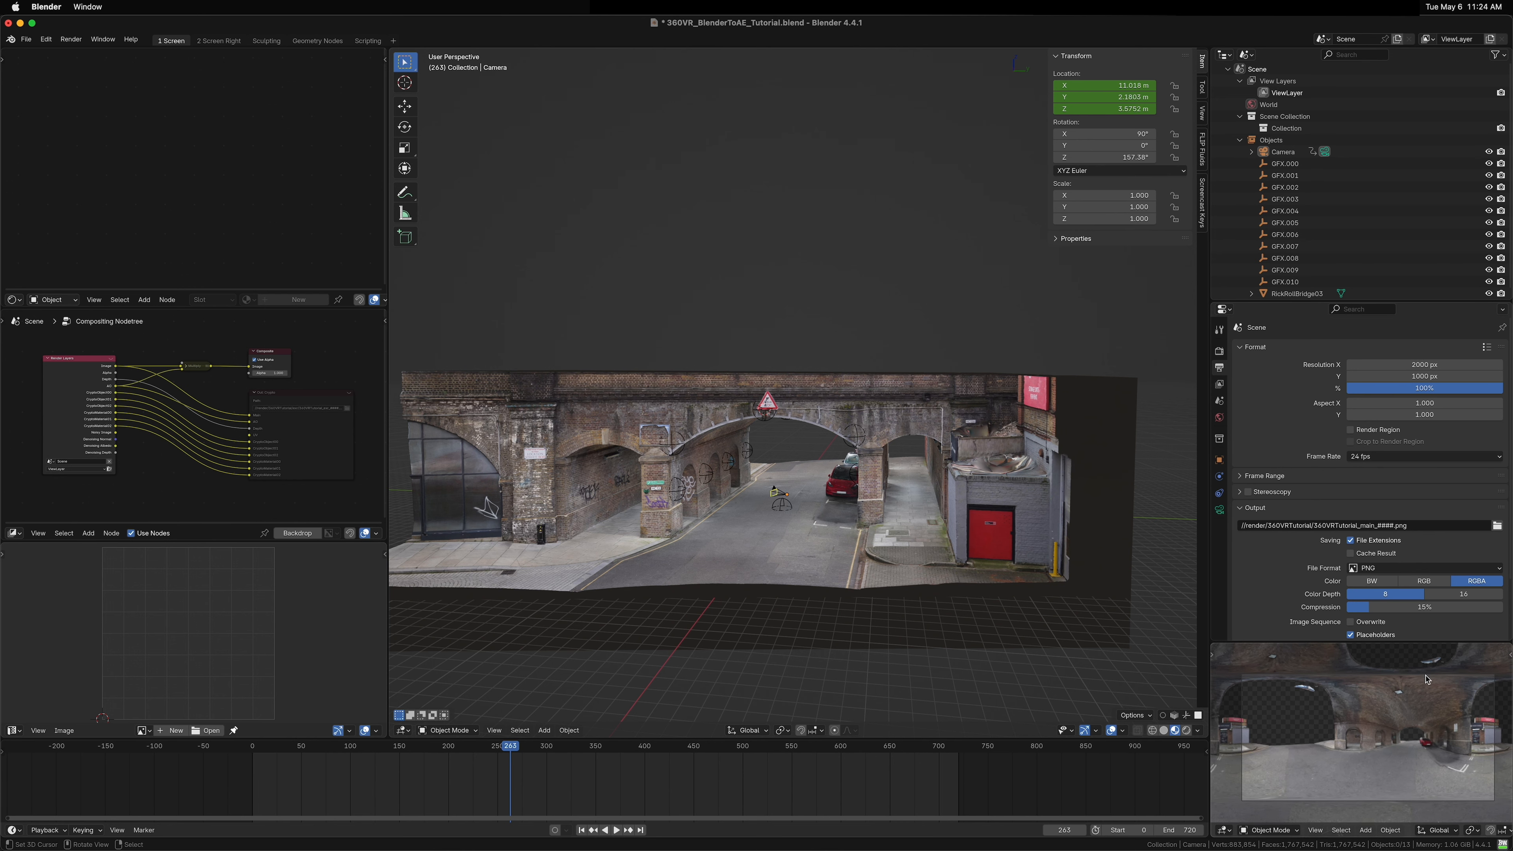
left_click(1409, 369)
type("4096")
key("Tab")
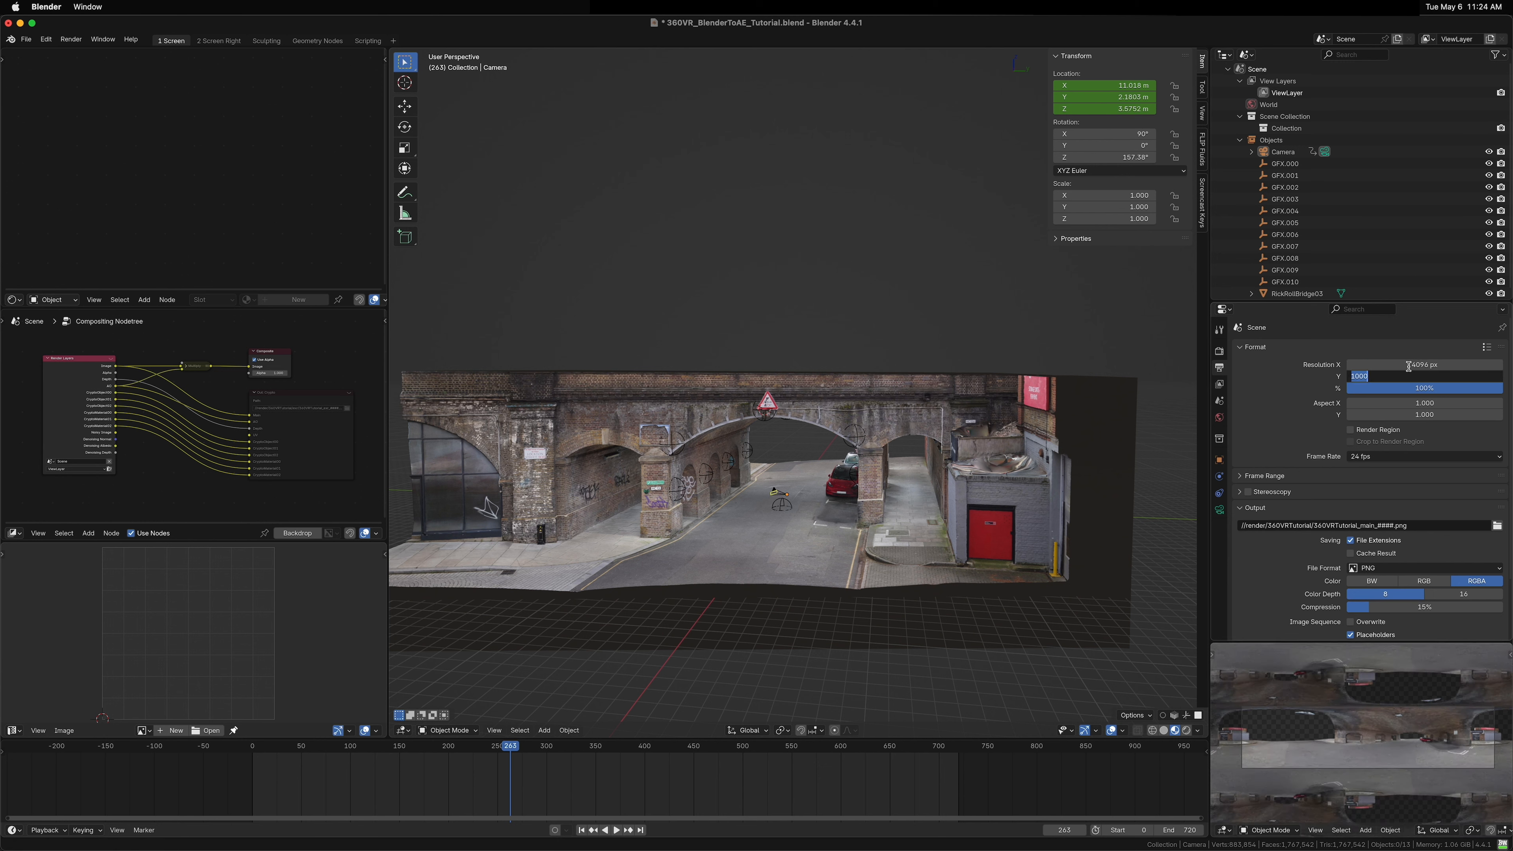
key("Return")
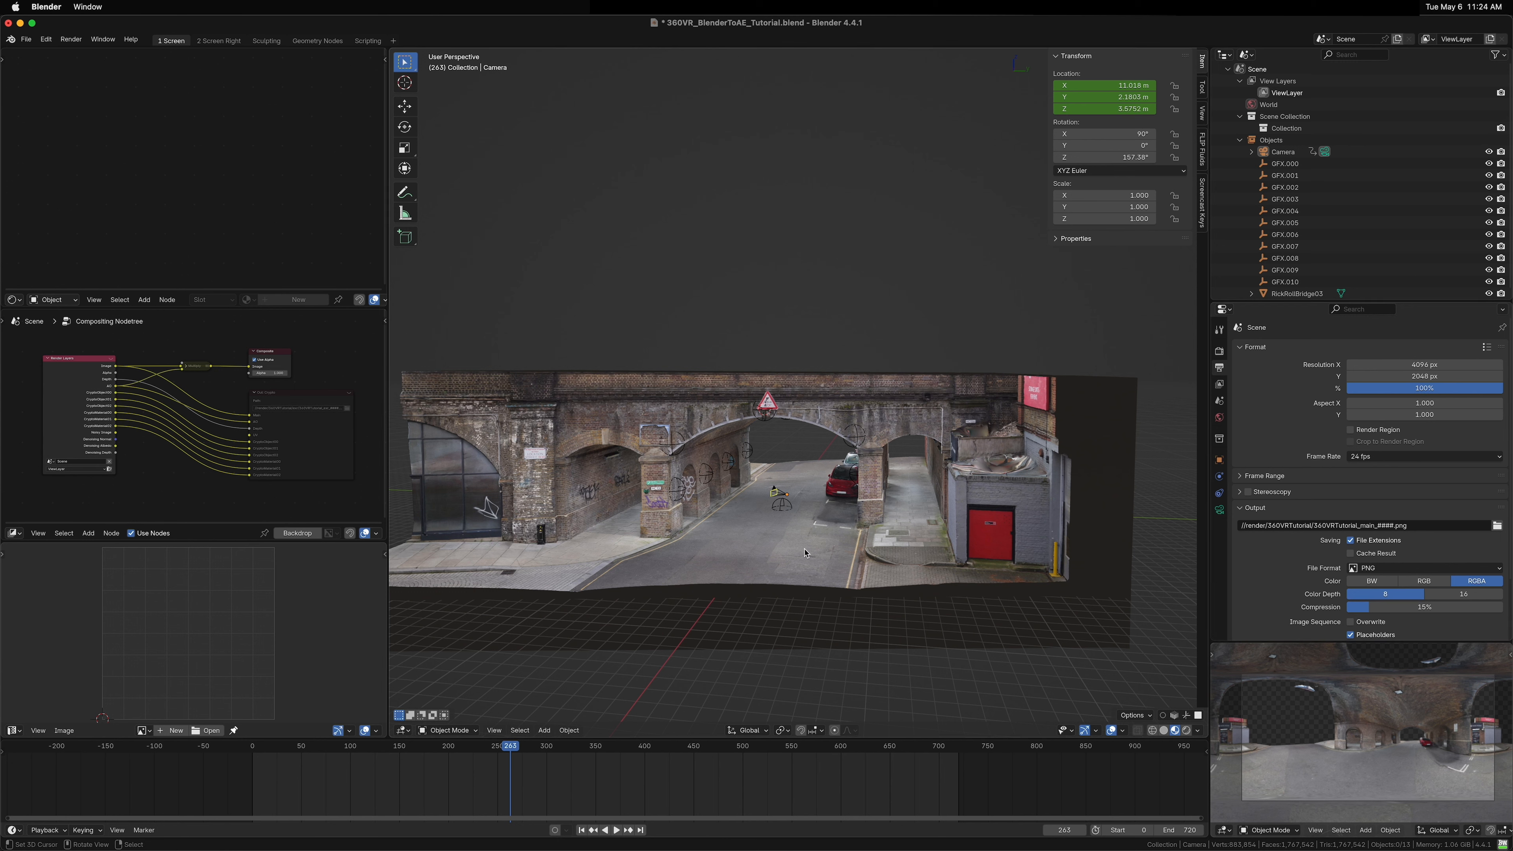
left_click(847, 403)
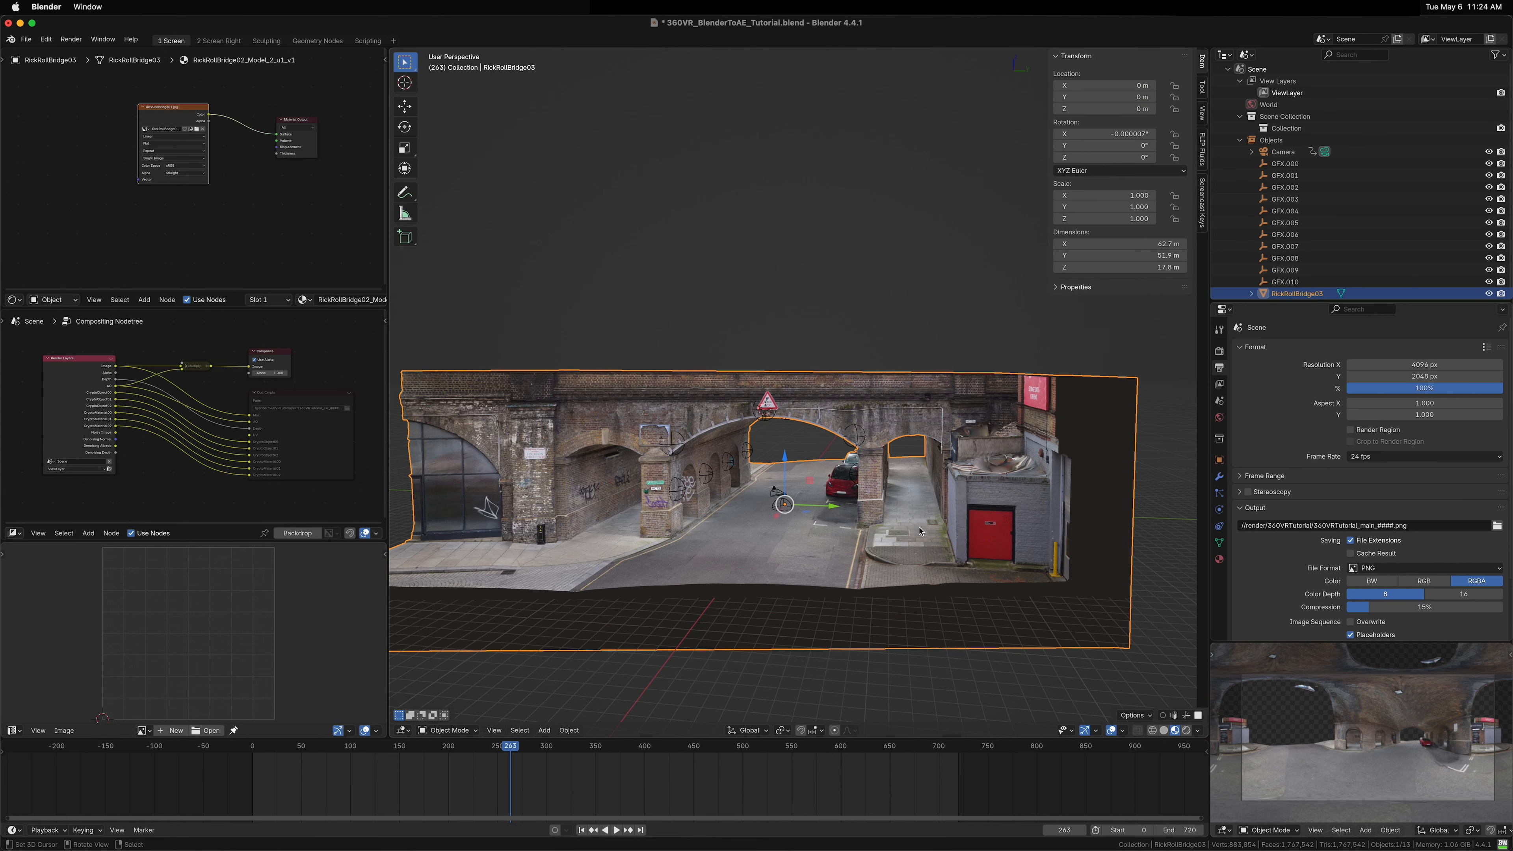
left_click_drag(180, 120, 168, 111)
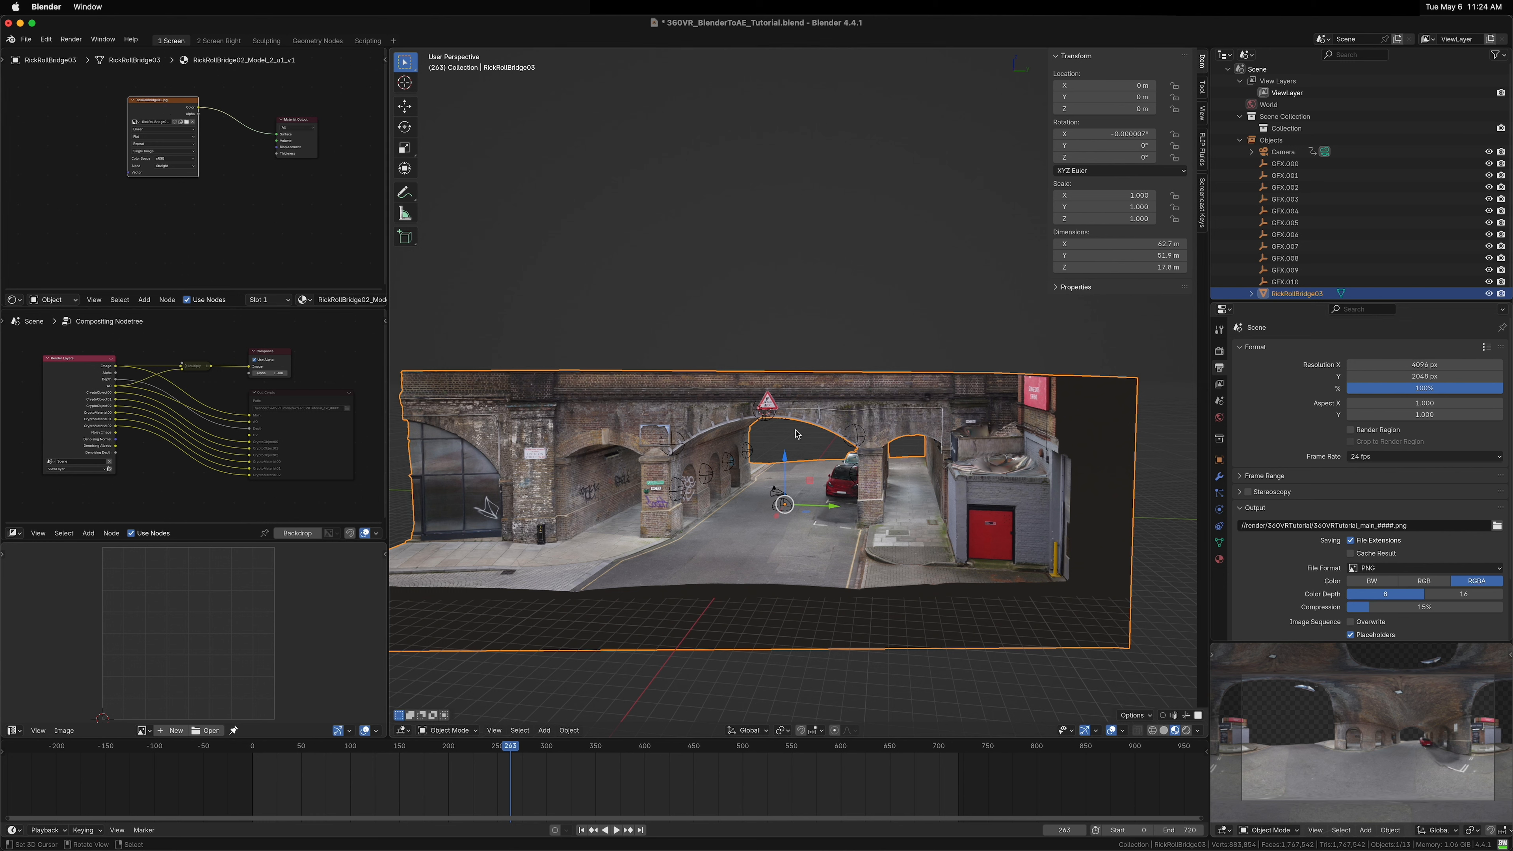
left_click(792, 457)
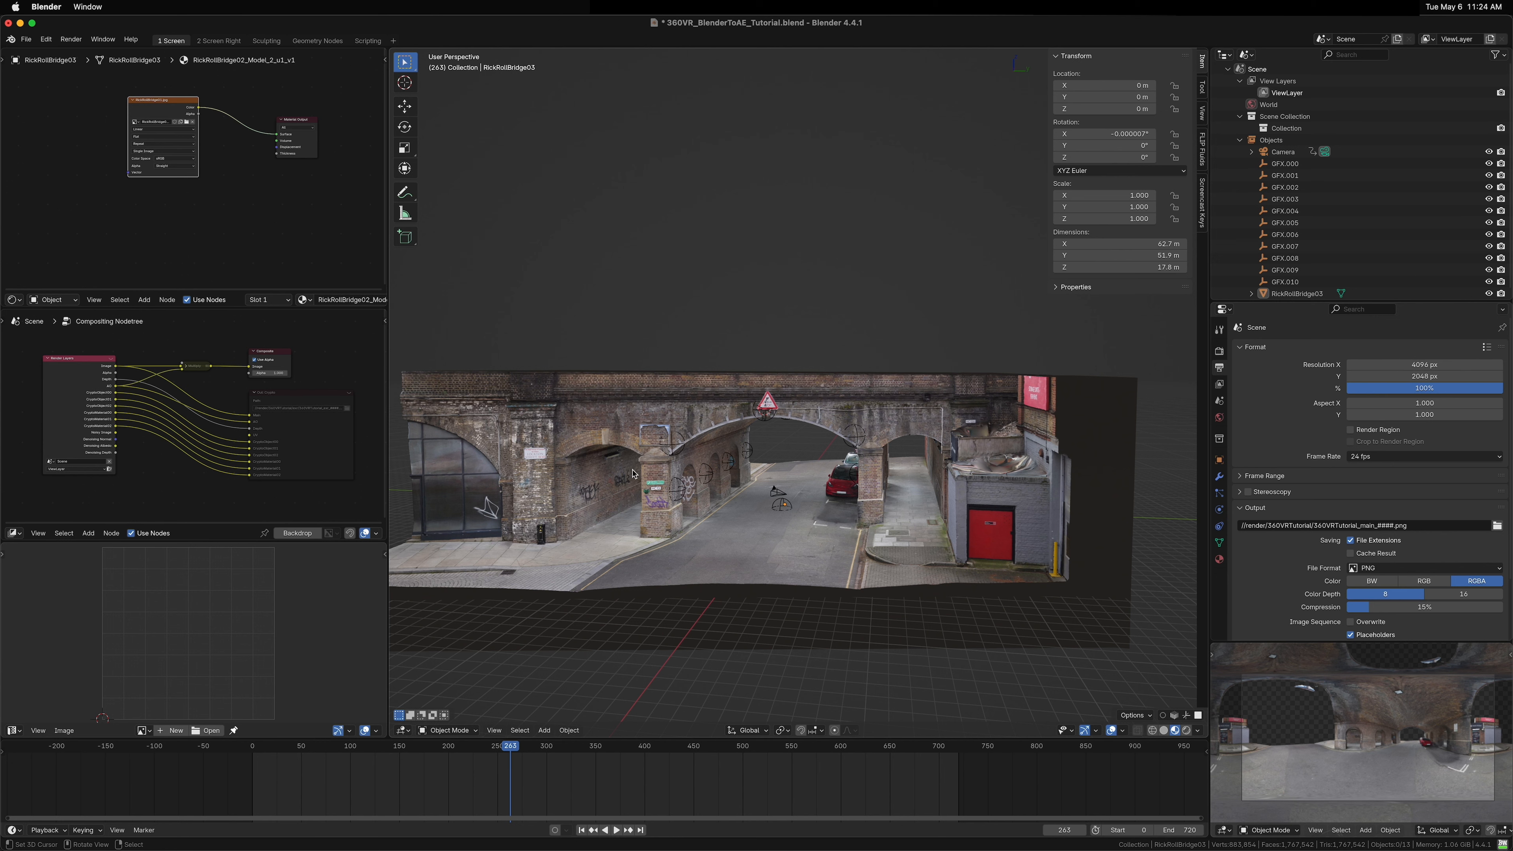
Step: In the render sampling settings, turn off Denoise and set Max Samples to 4
left_click(1220, 385)
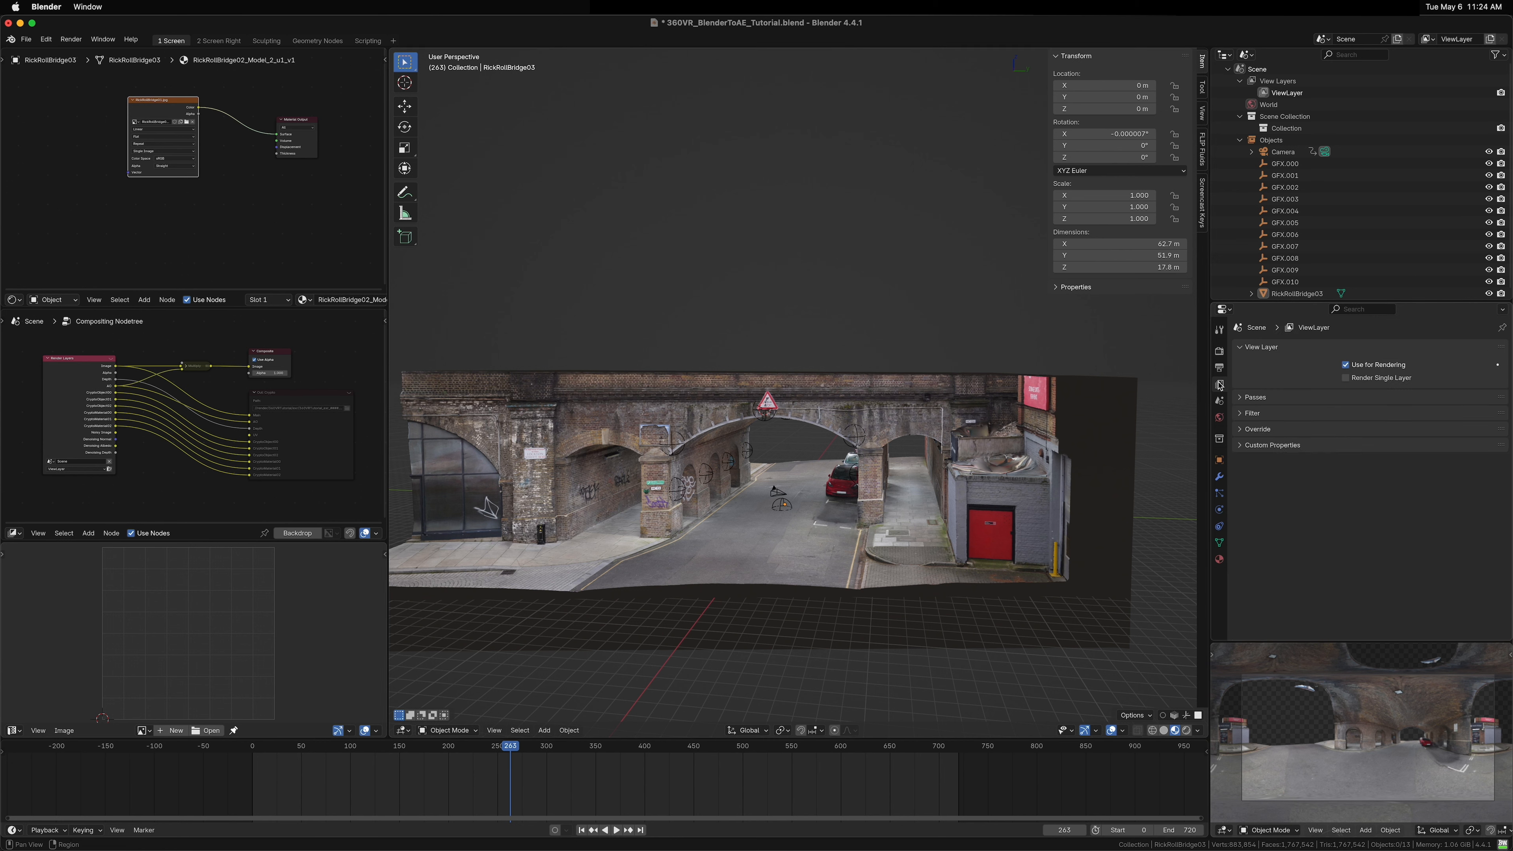
left_click(1219, 402)
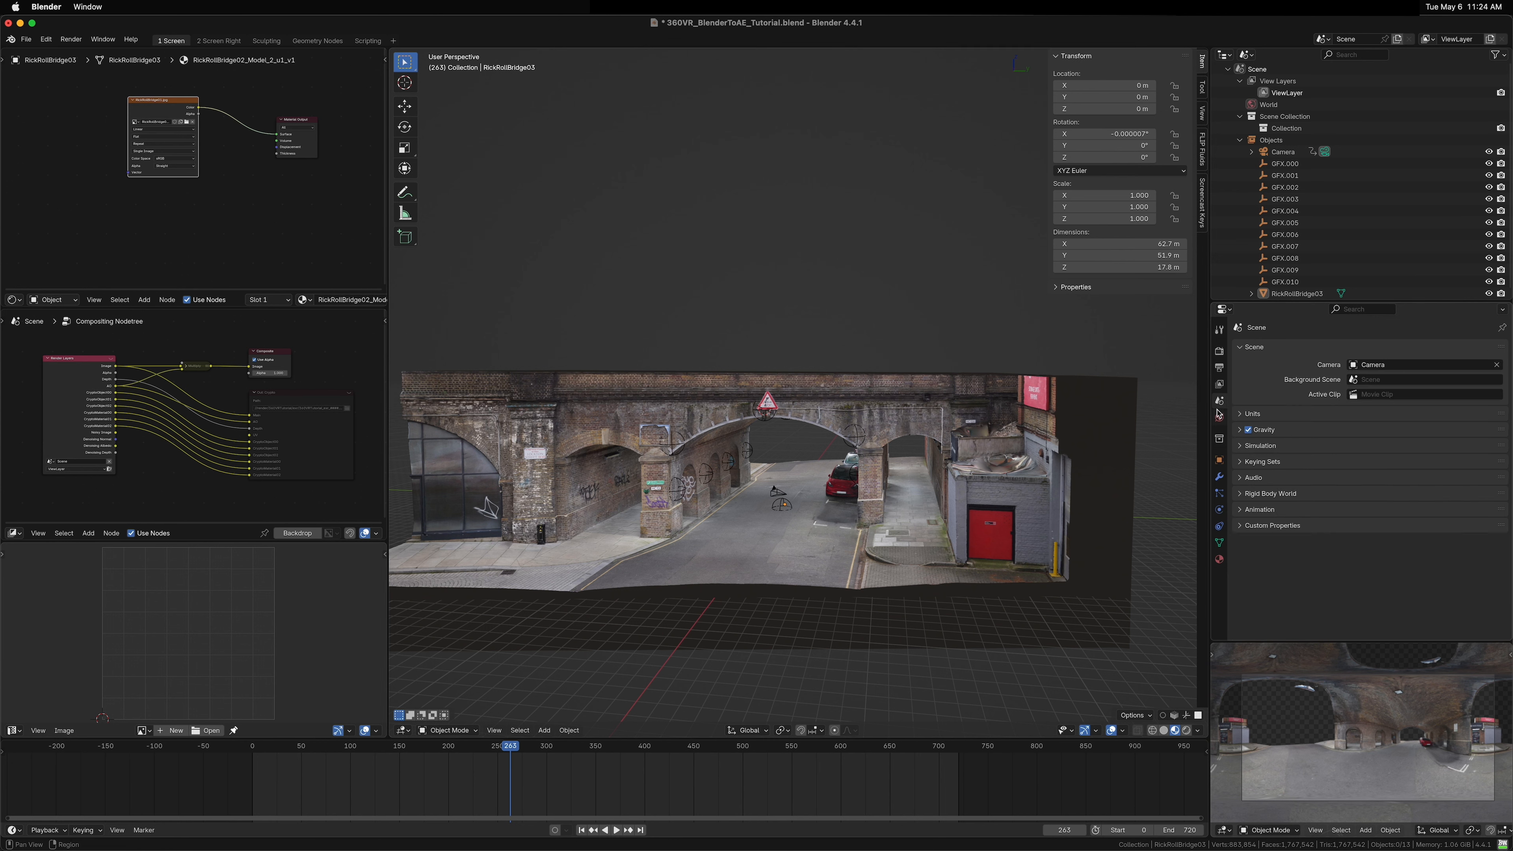
left_click(1219, 351)
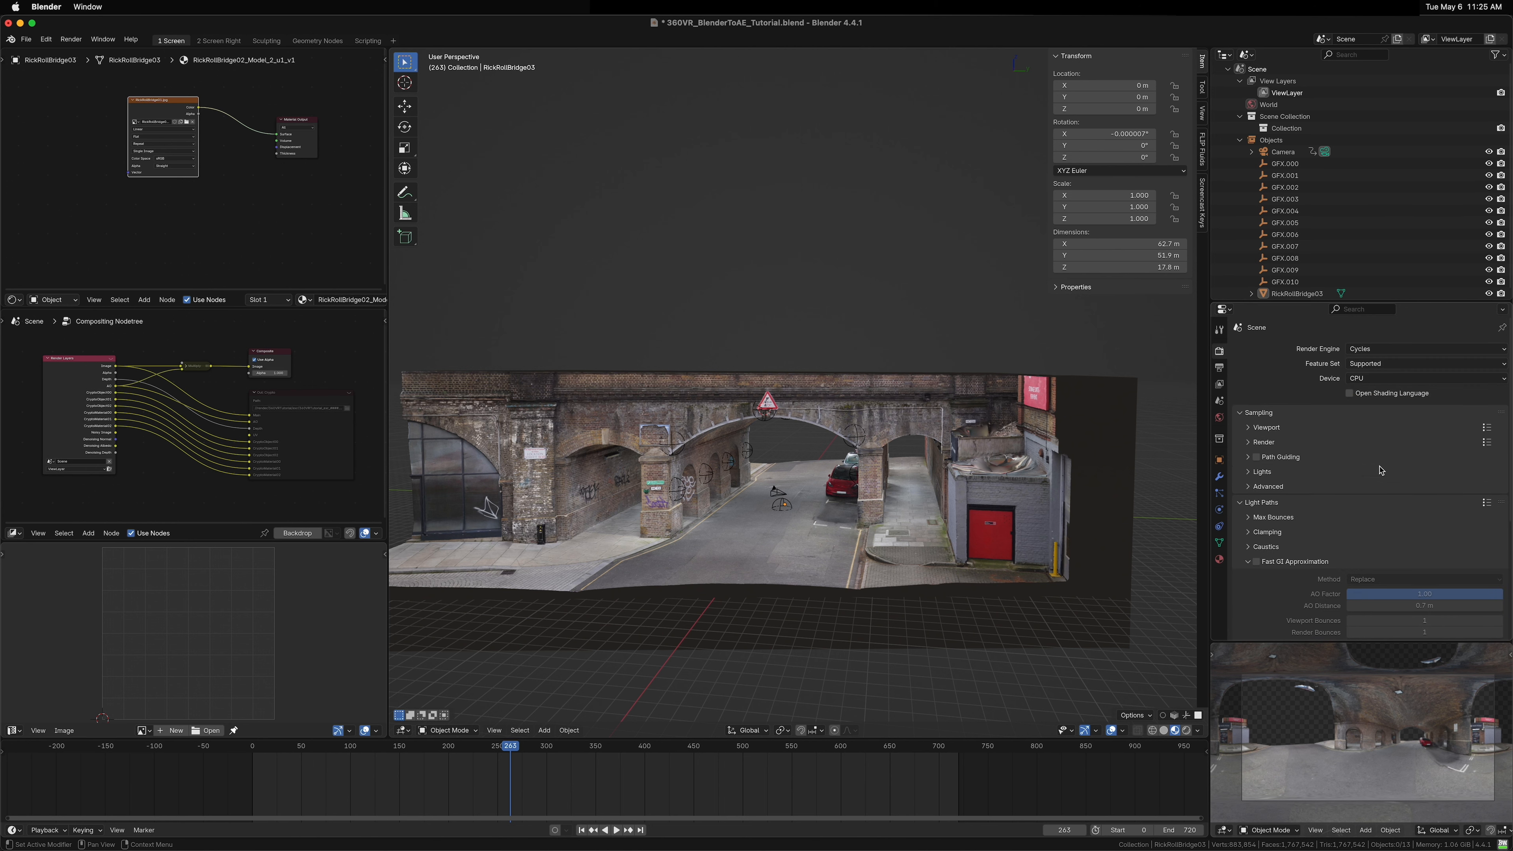
left_click(1261, 442)
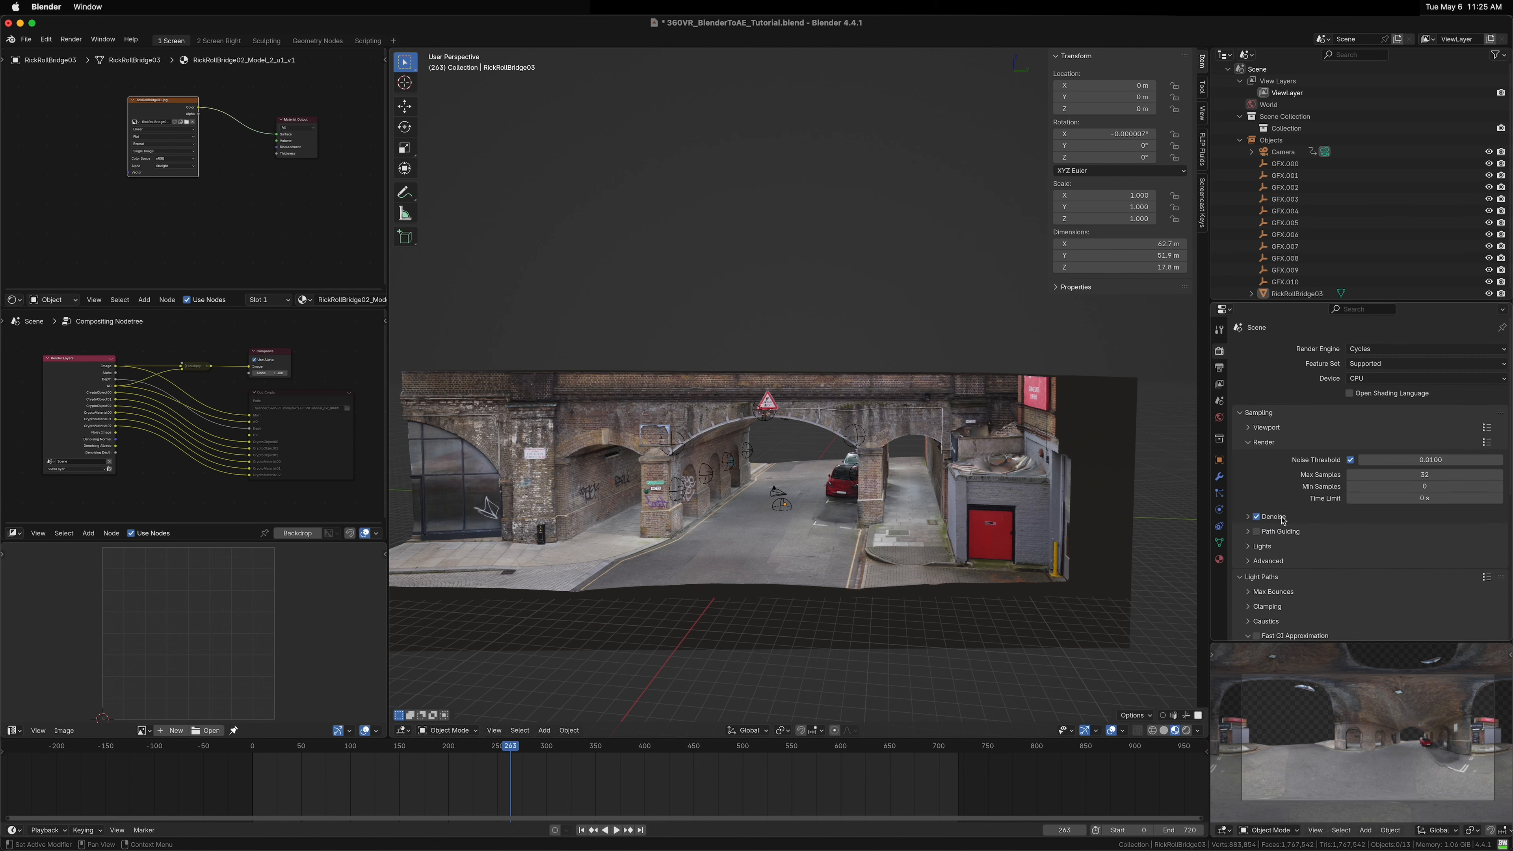
left_click(1267, 517)
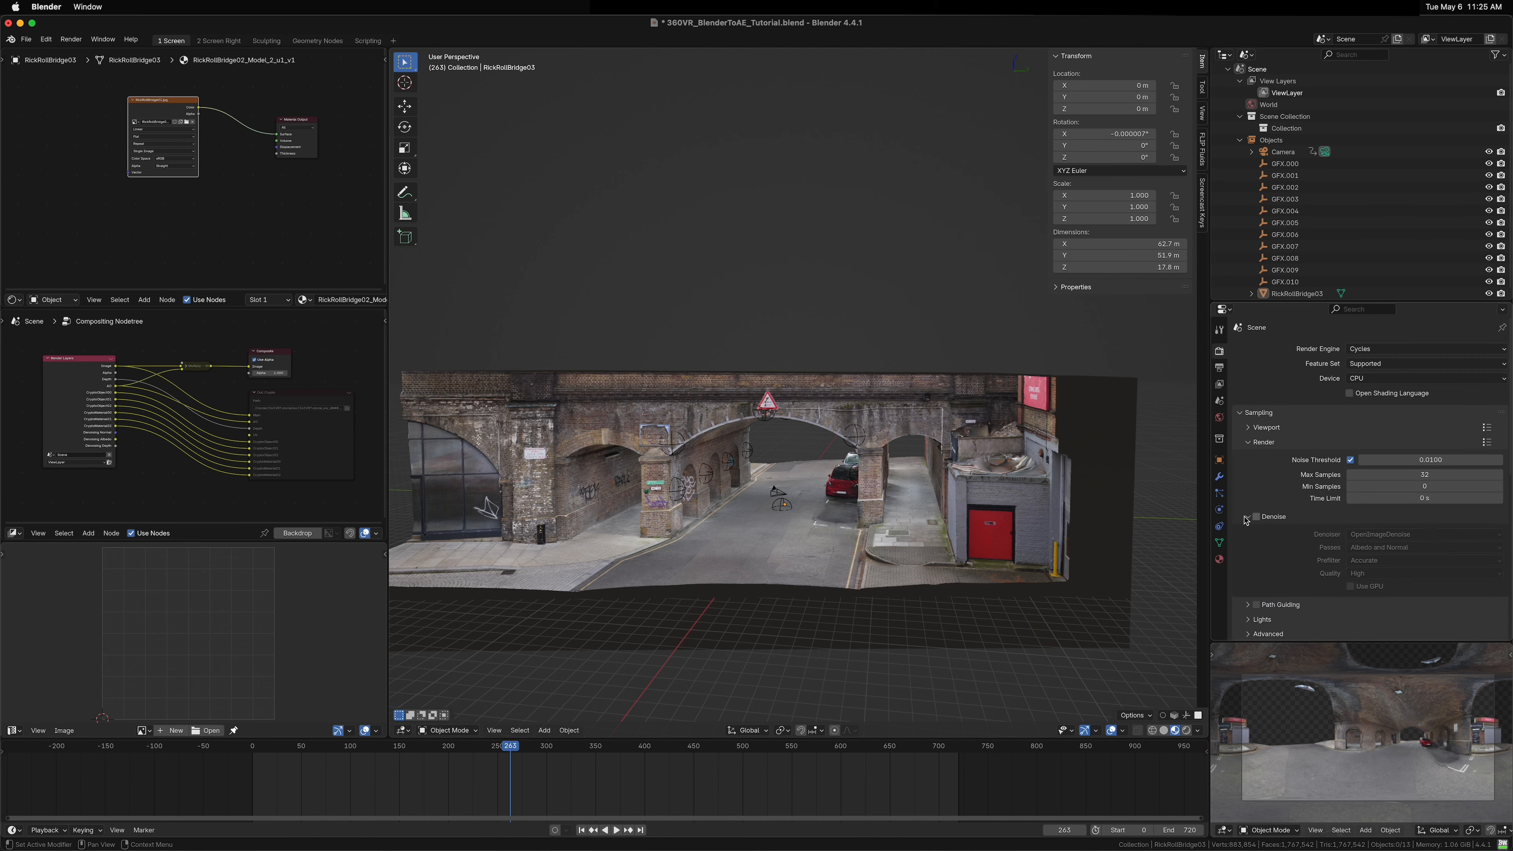
left_click(1430, 474)
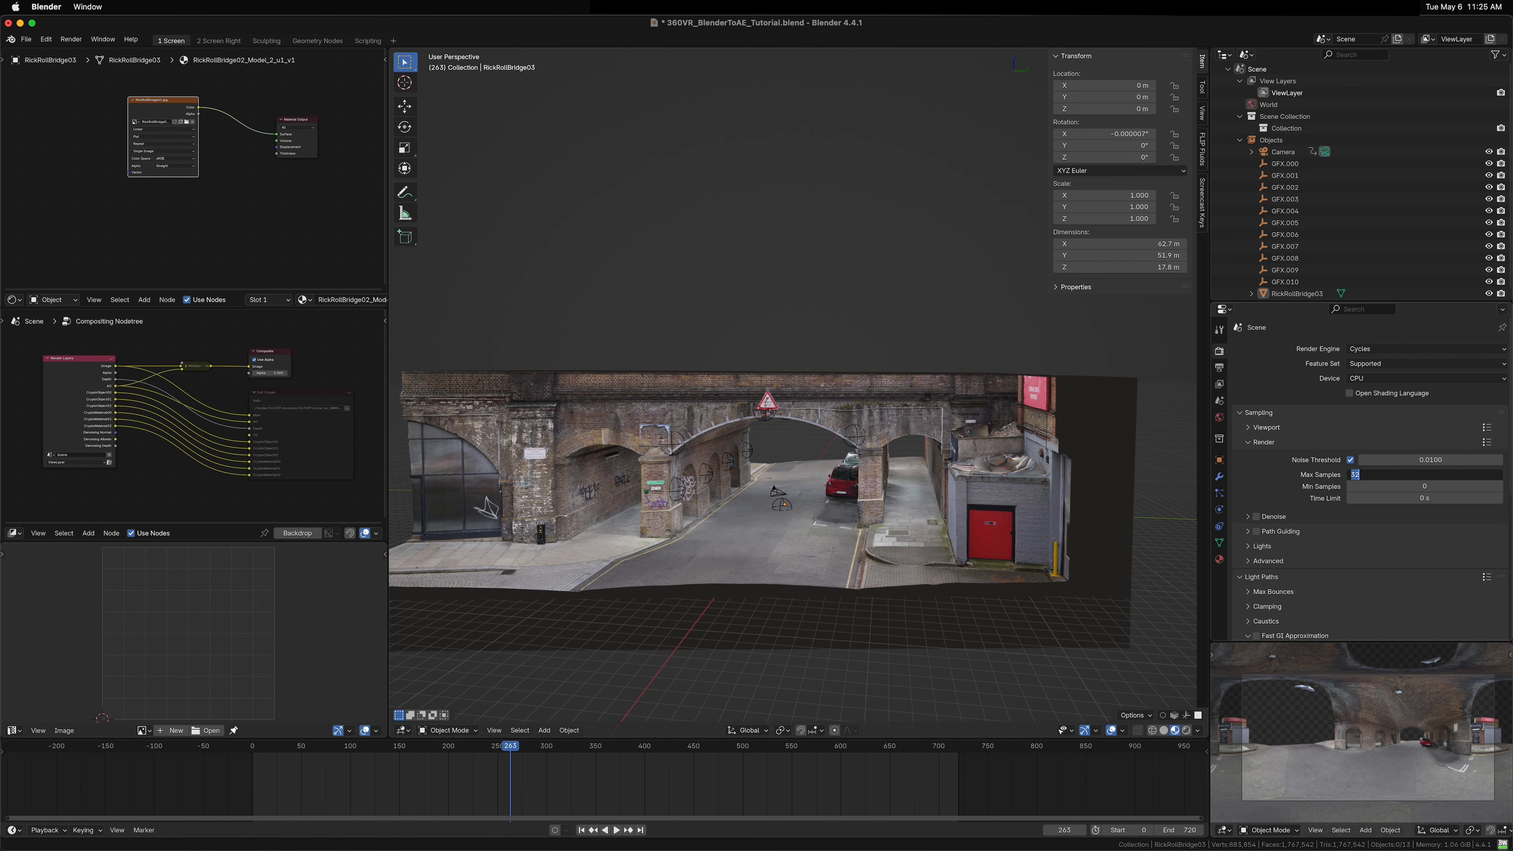
type("4")
key("Return")
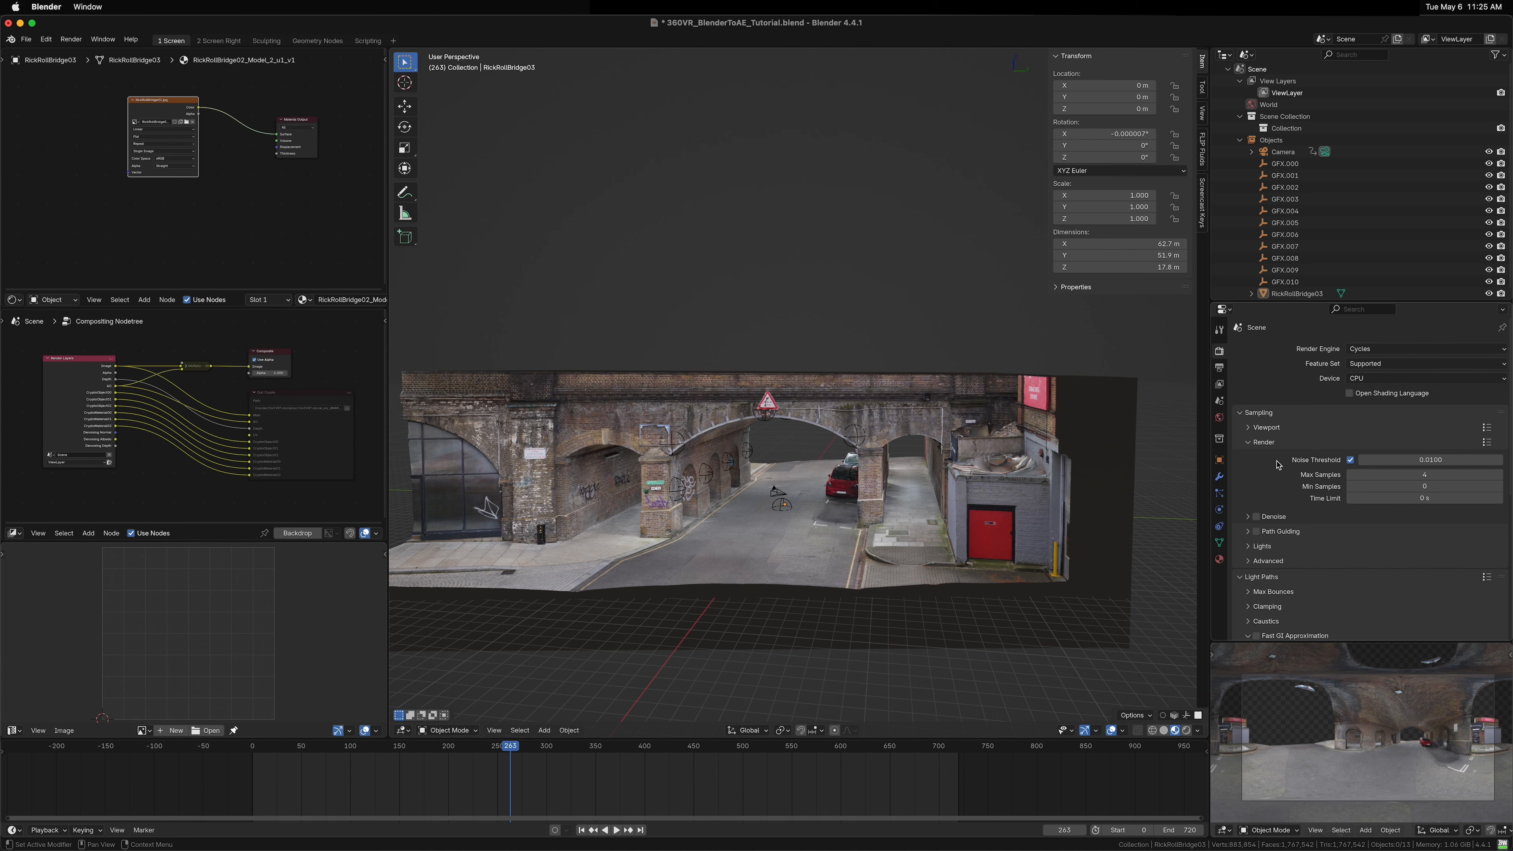
Step: In the view layer passes, turn off the extra Data passes and the Ambient Occlusion light pass
left_click(1219, 384)
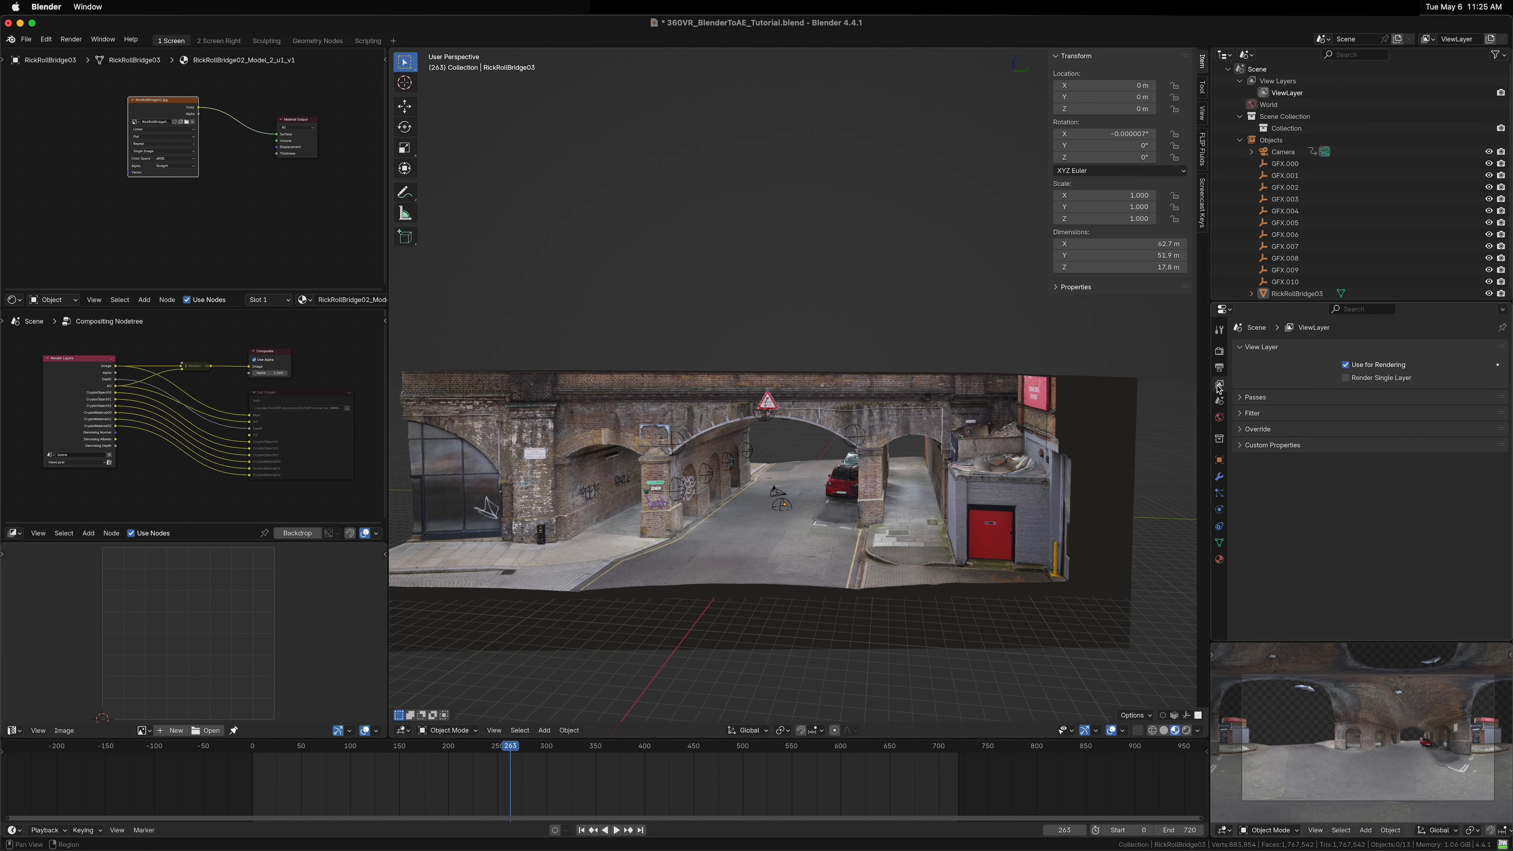
left_click(1254, 398)
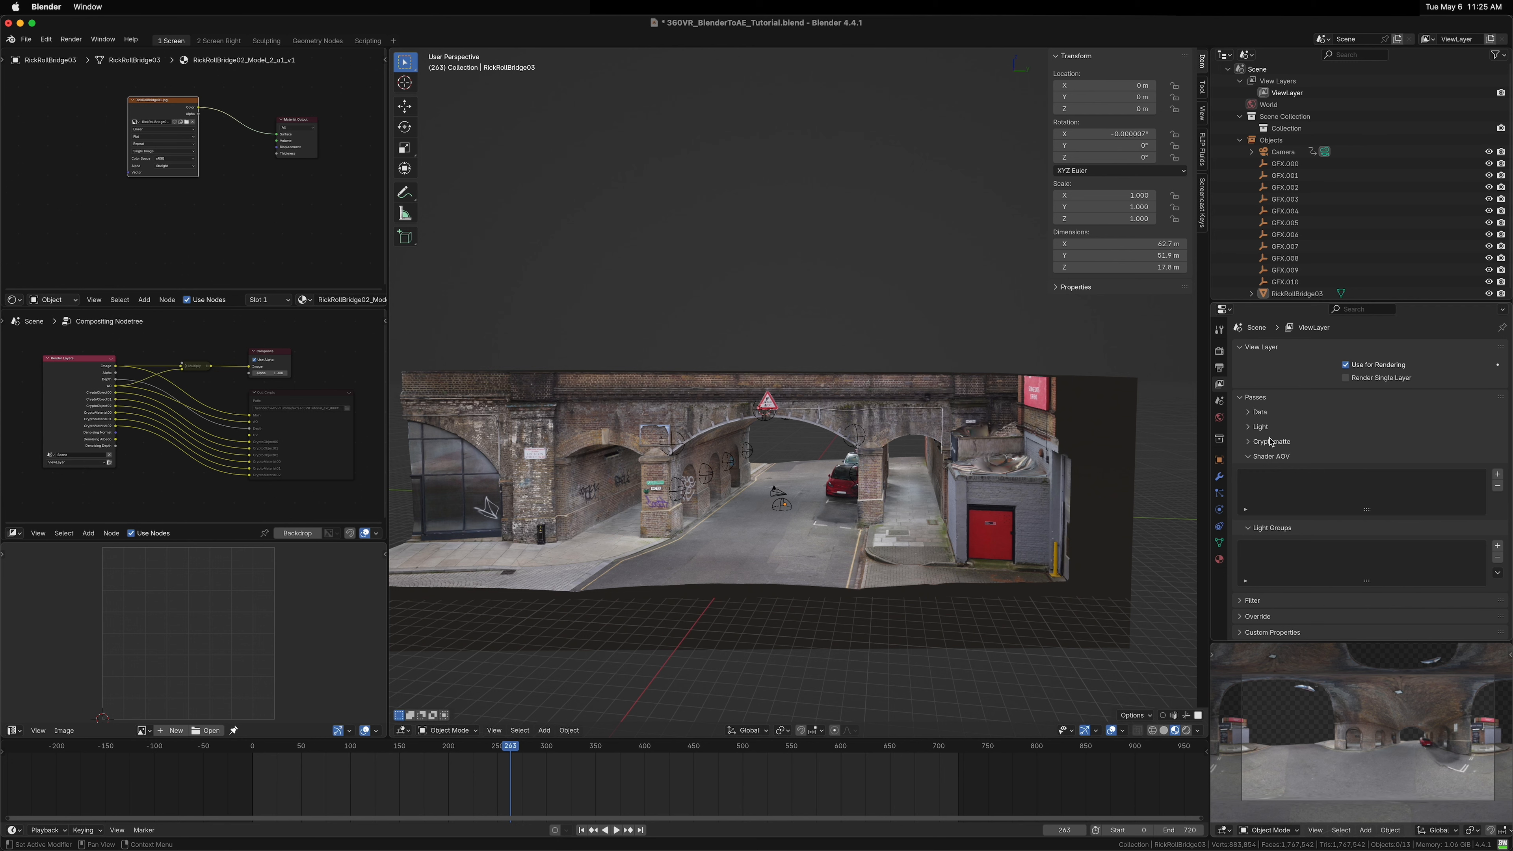
left_click(1261, 412)
left_click(1360, 513)
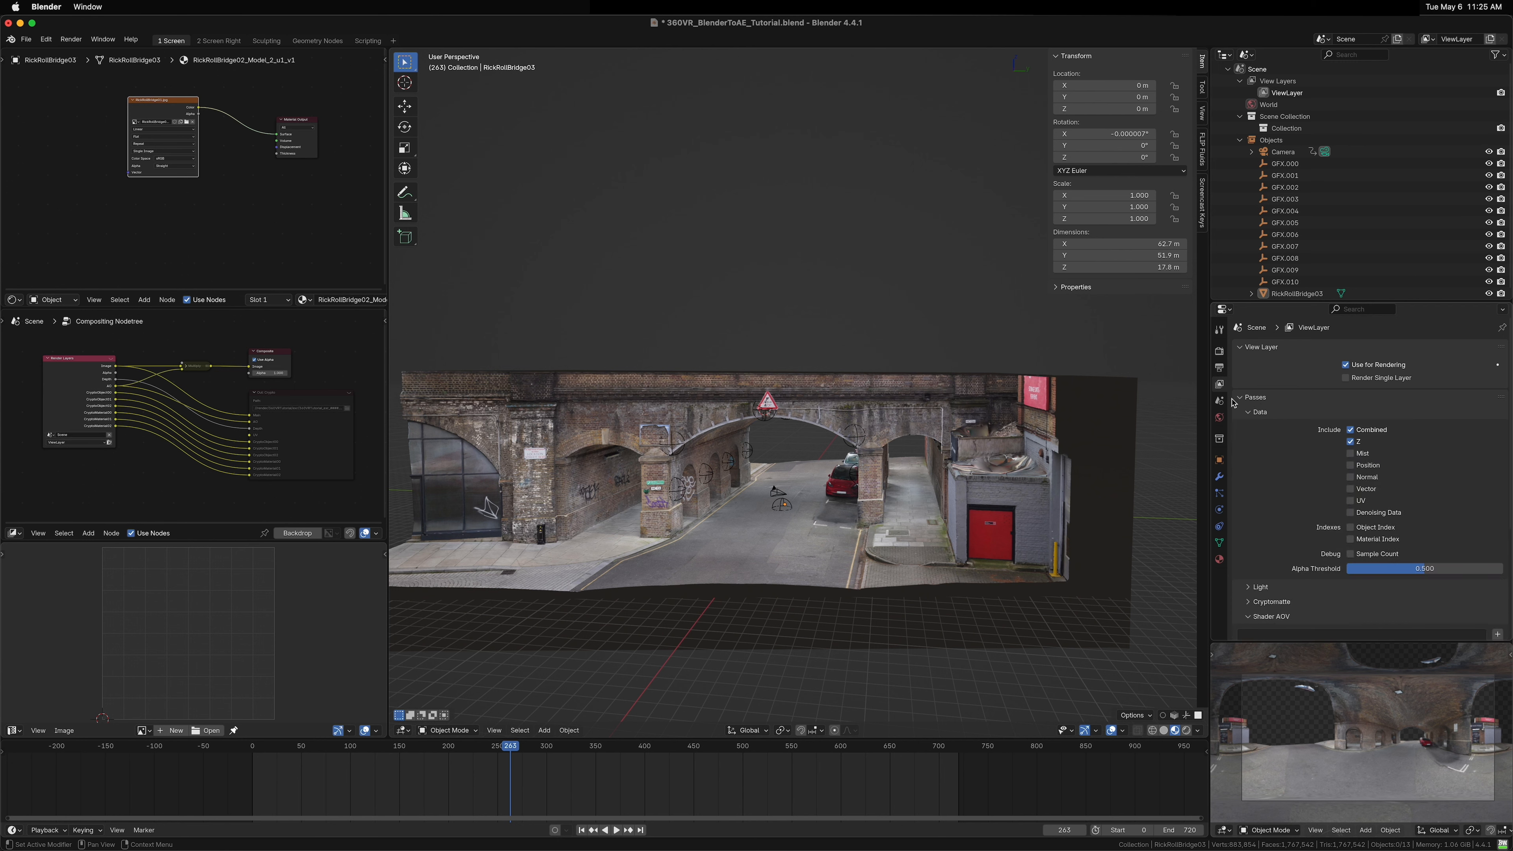
left_click(1261, 412)
left_click(1261, 427)
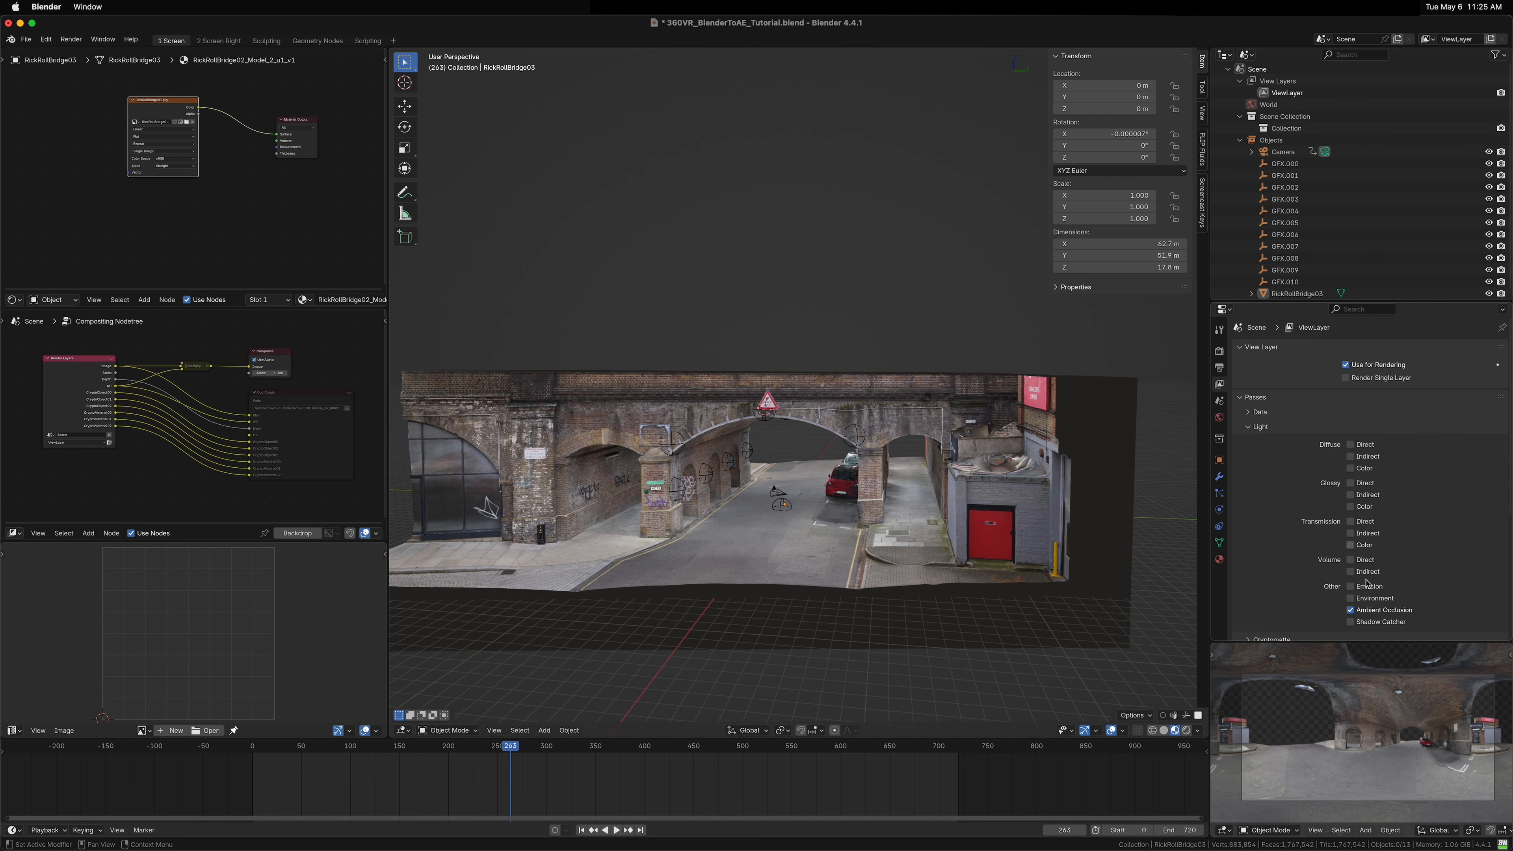
left_click(1365, 612)
left_click(1259, 426)
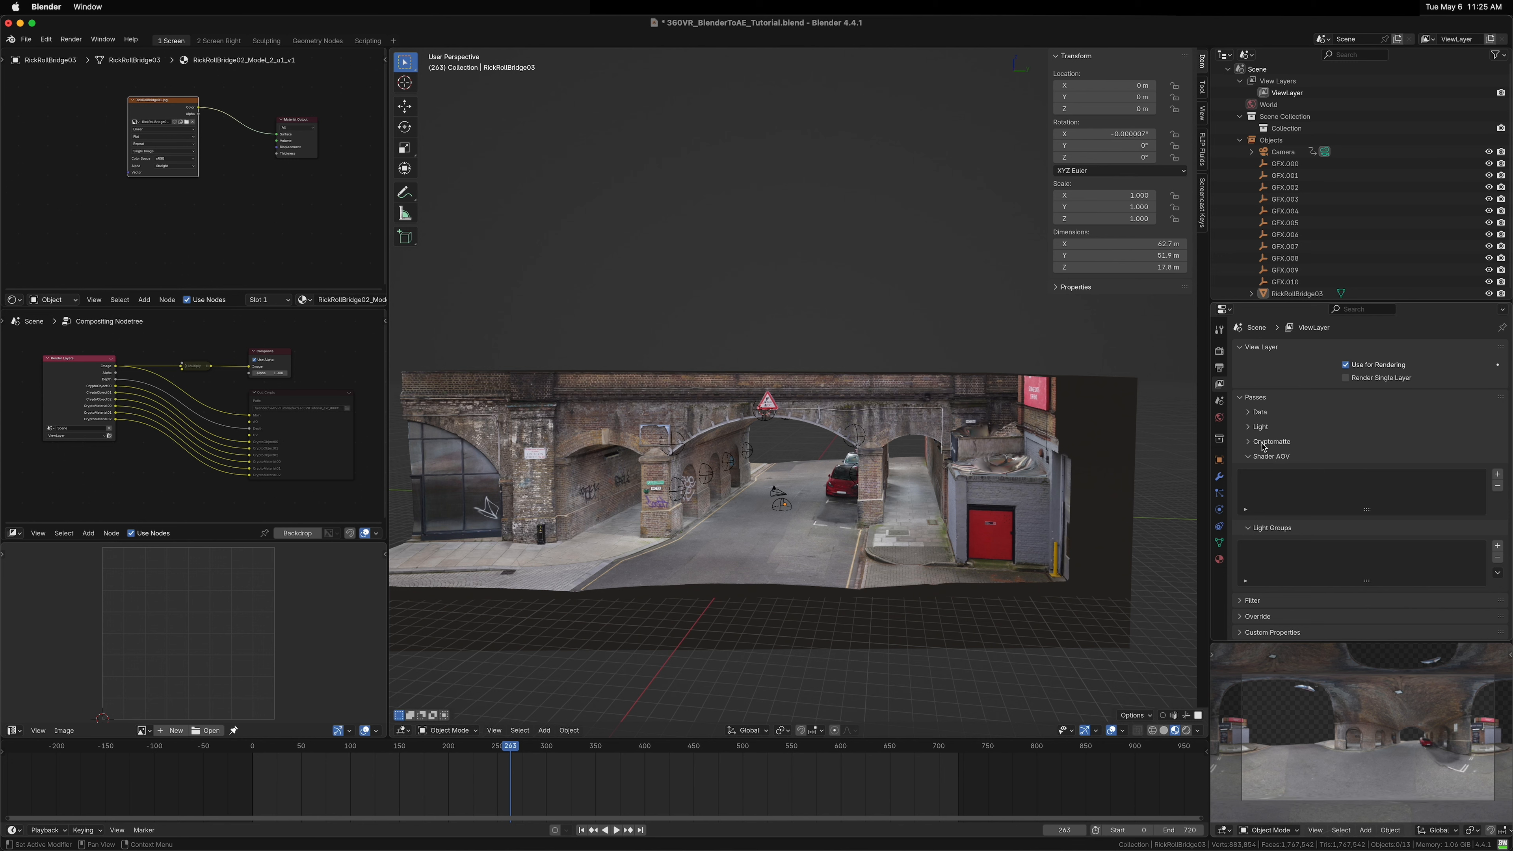
Step: Turn off the Cryptomatte passes and collapse the Passes section
left_click(1262, 444)
left_click_drag(1350, 473, 1350, 458)
left_click(1275, 442)
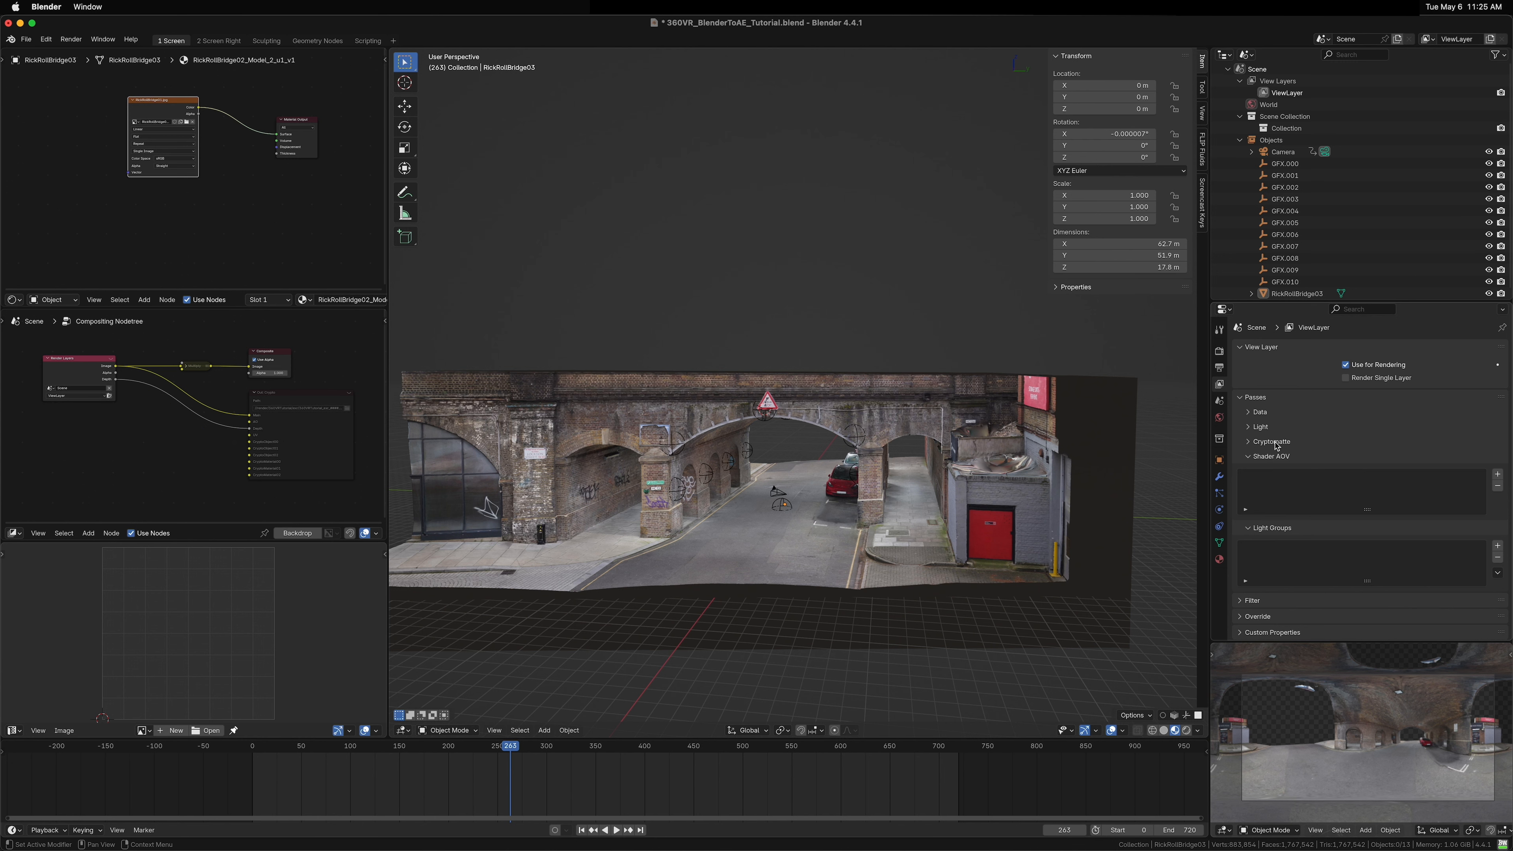
left_click(1266, 457)
left_click(1251, 396)
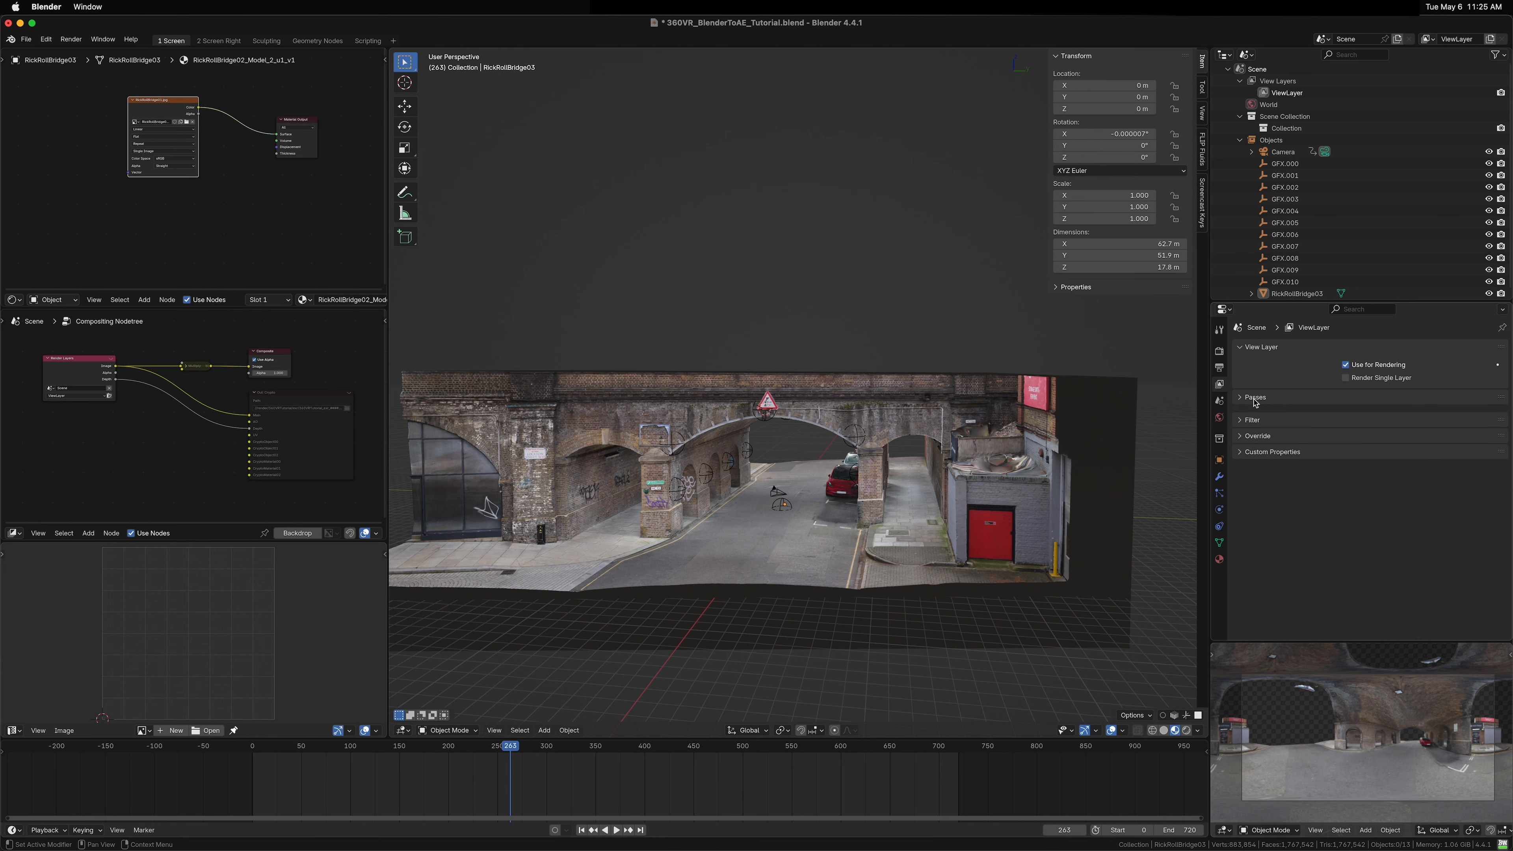
Step: Remove the extra compositor nodes so Render Layers connects directly to the Composite node
left_click(286, 407)
key("x")
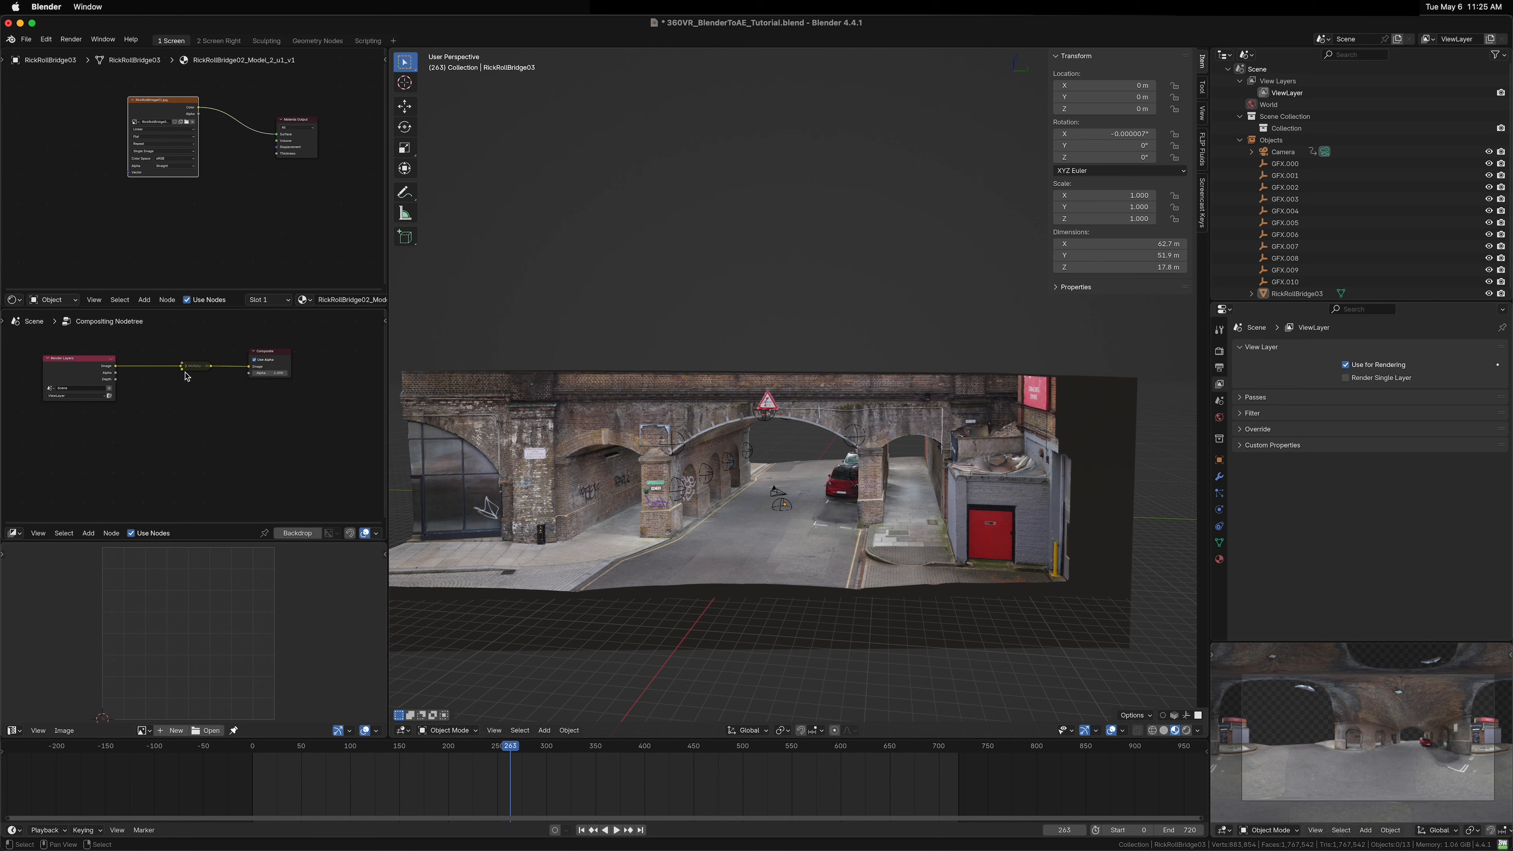
left_click(194, 366)
key("ctrl+x")
left_click_drag(73, 367, 153, 353)
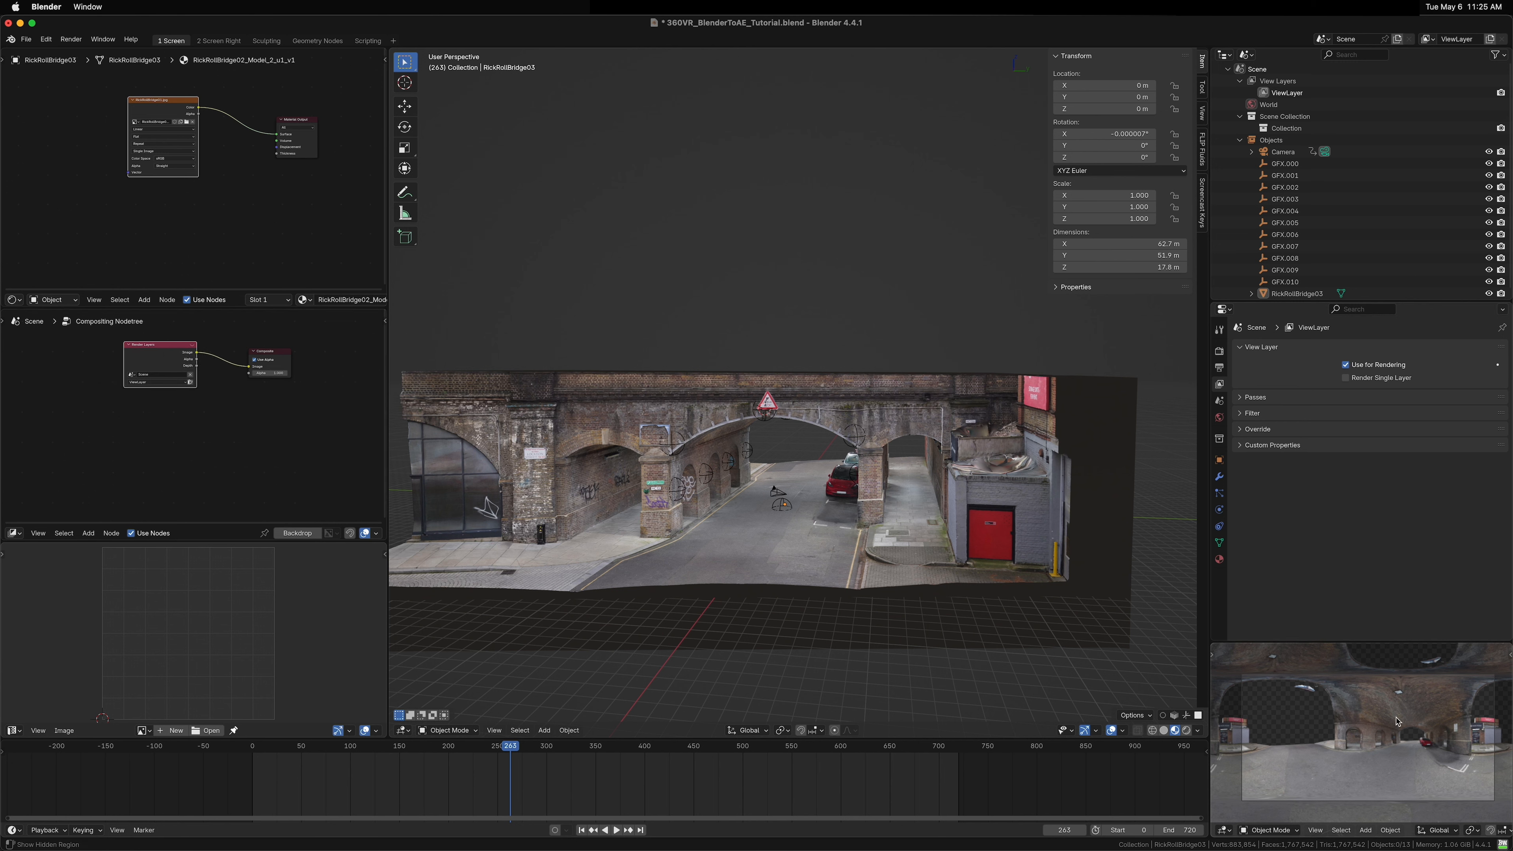
Step: Return to the render properties and save the Blender file
left_click(1219, 351)
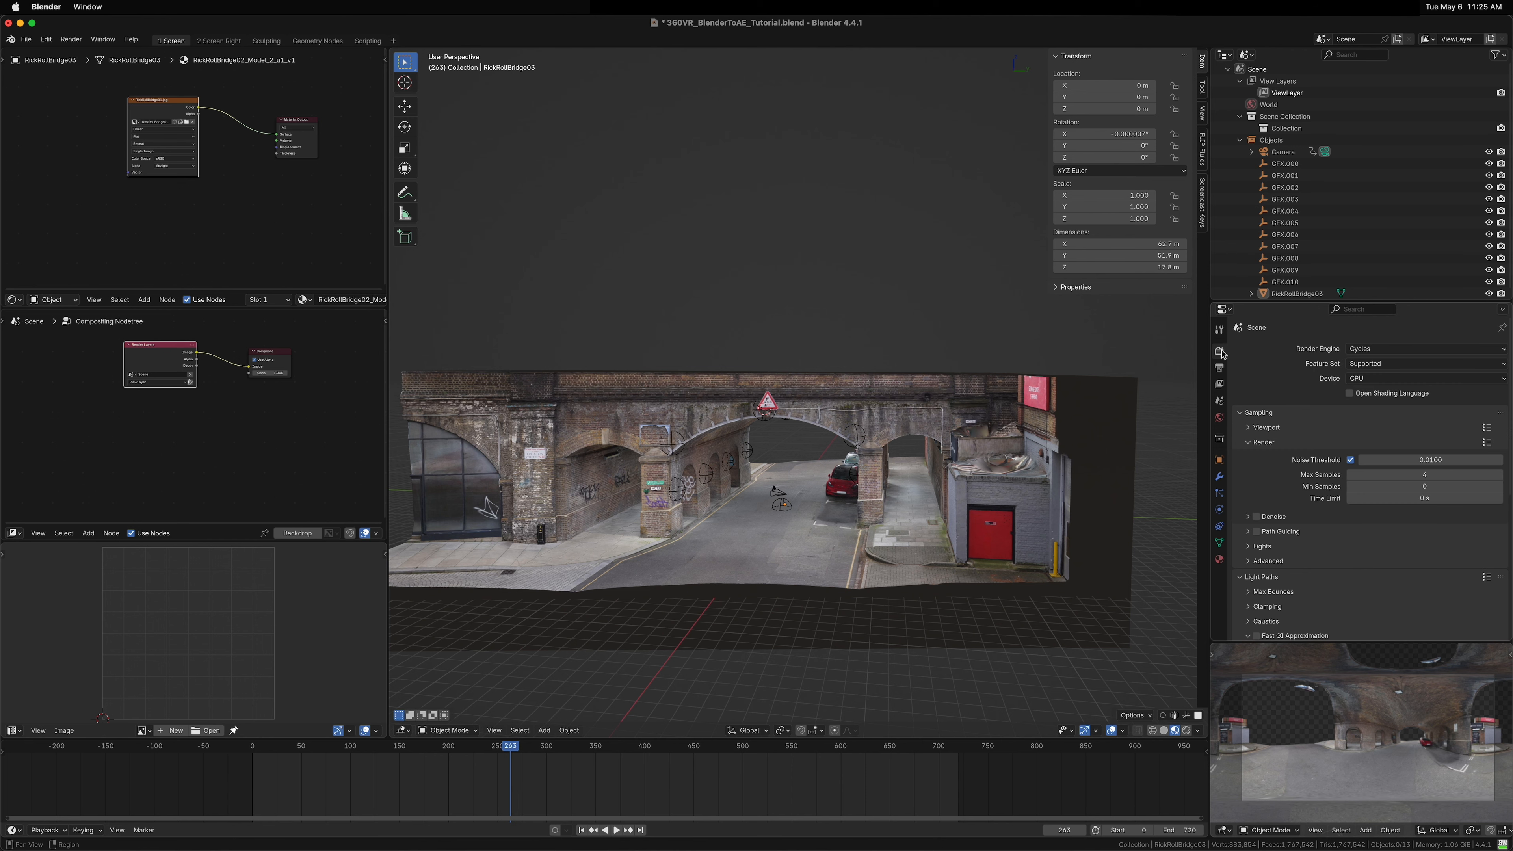
key("super+s")
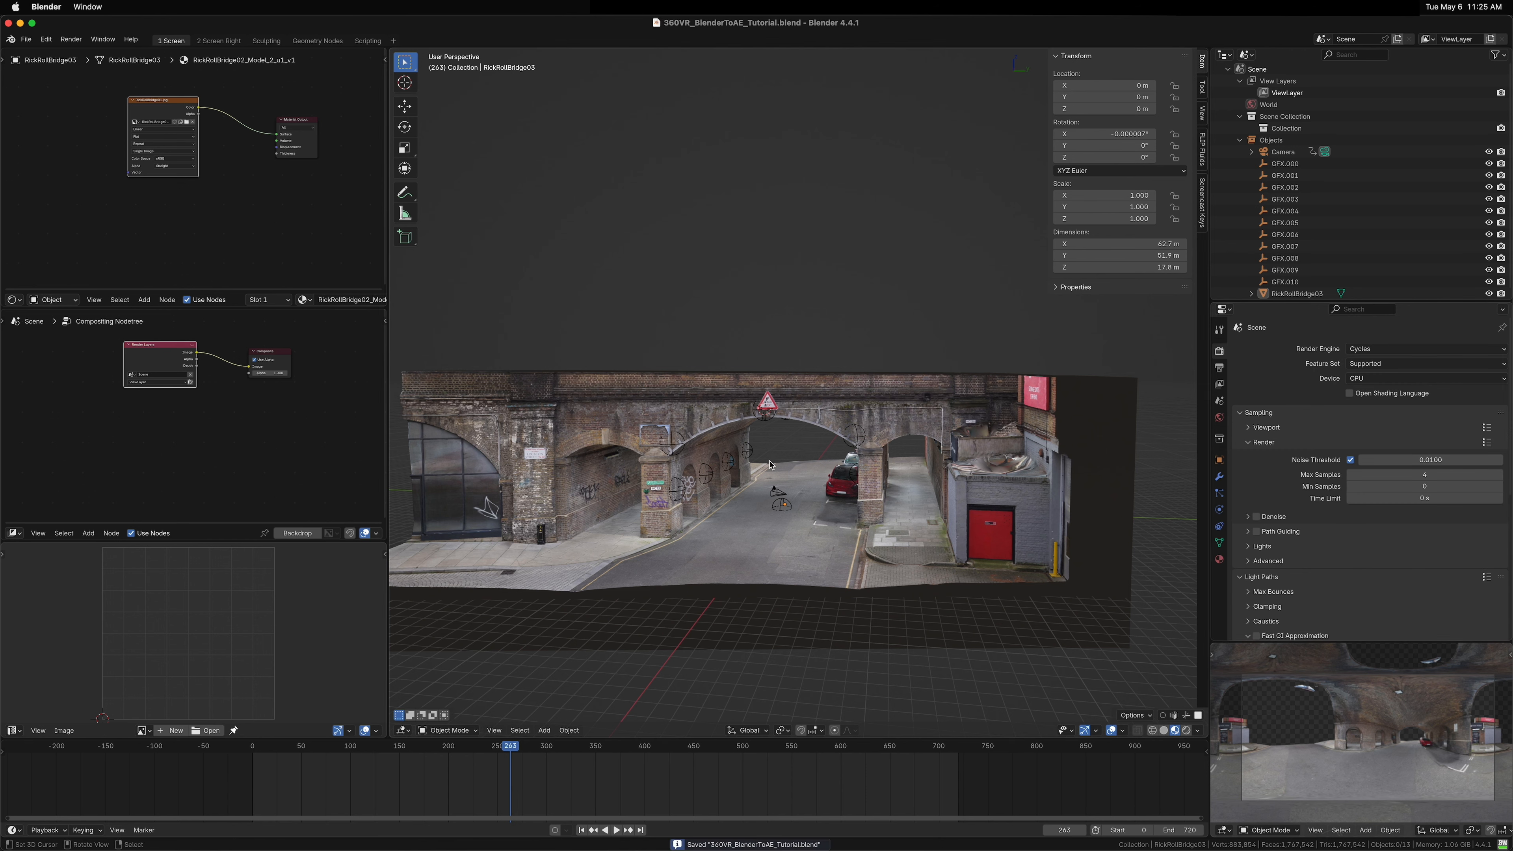
Step: Select the camera together with all GFX empties, GFX.000 through GFX.010, in the outliner
left_click(1280, 153)
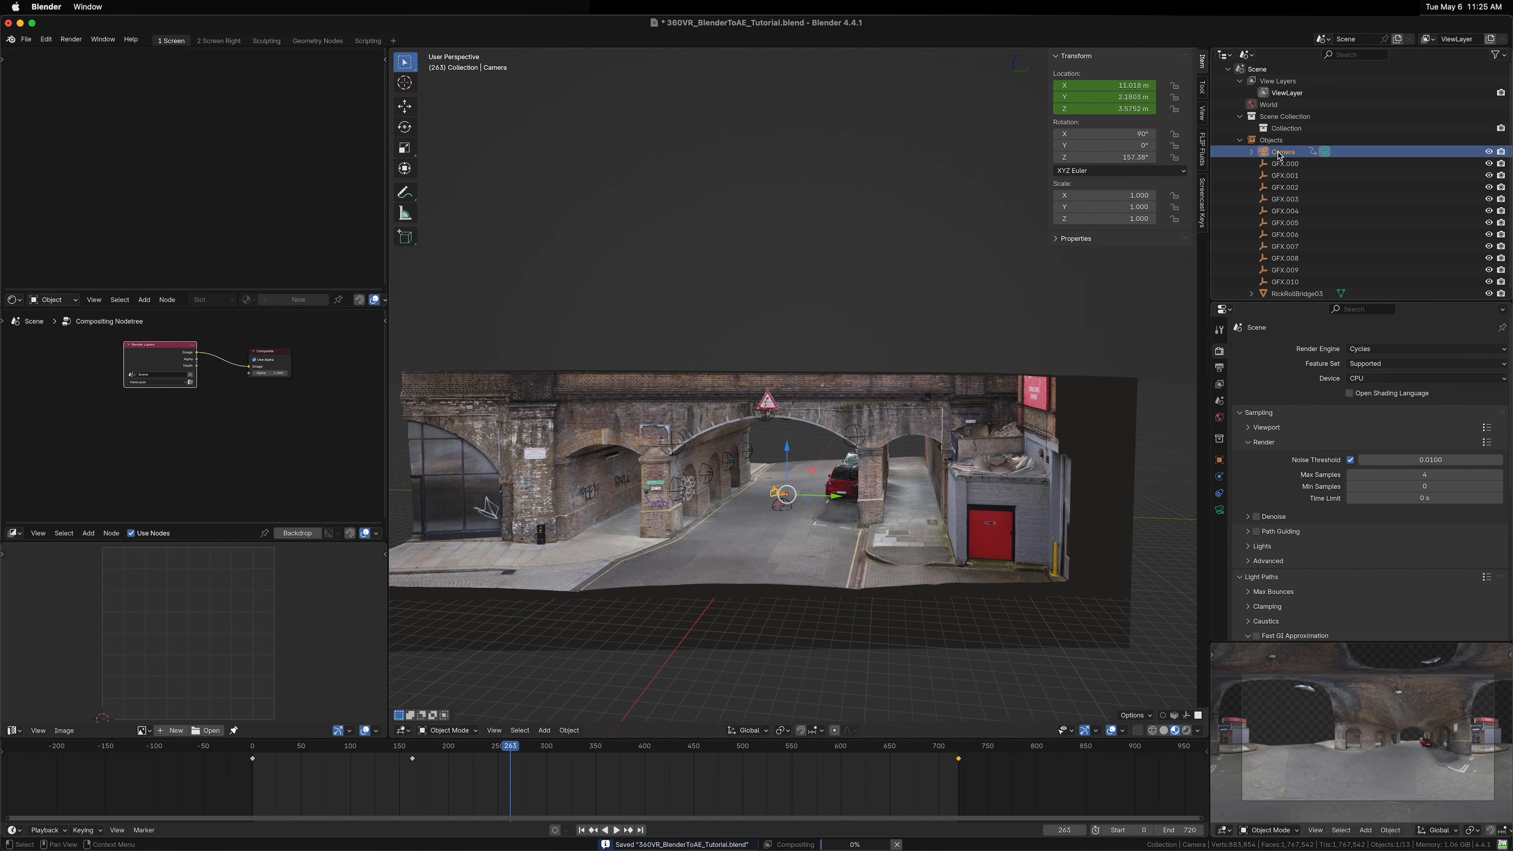
left_click(1281, 283, "shift")
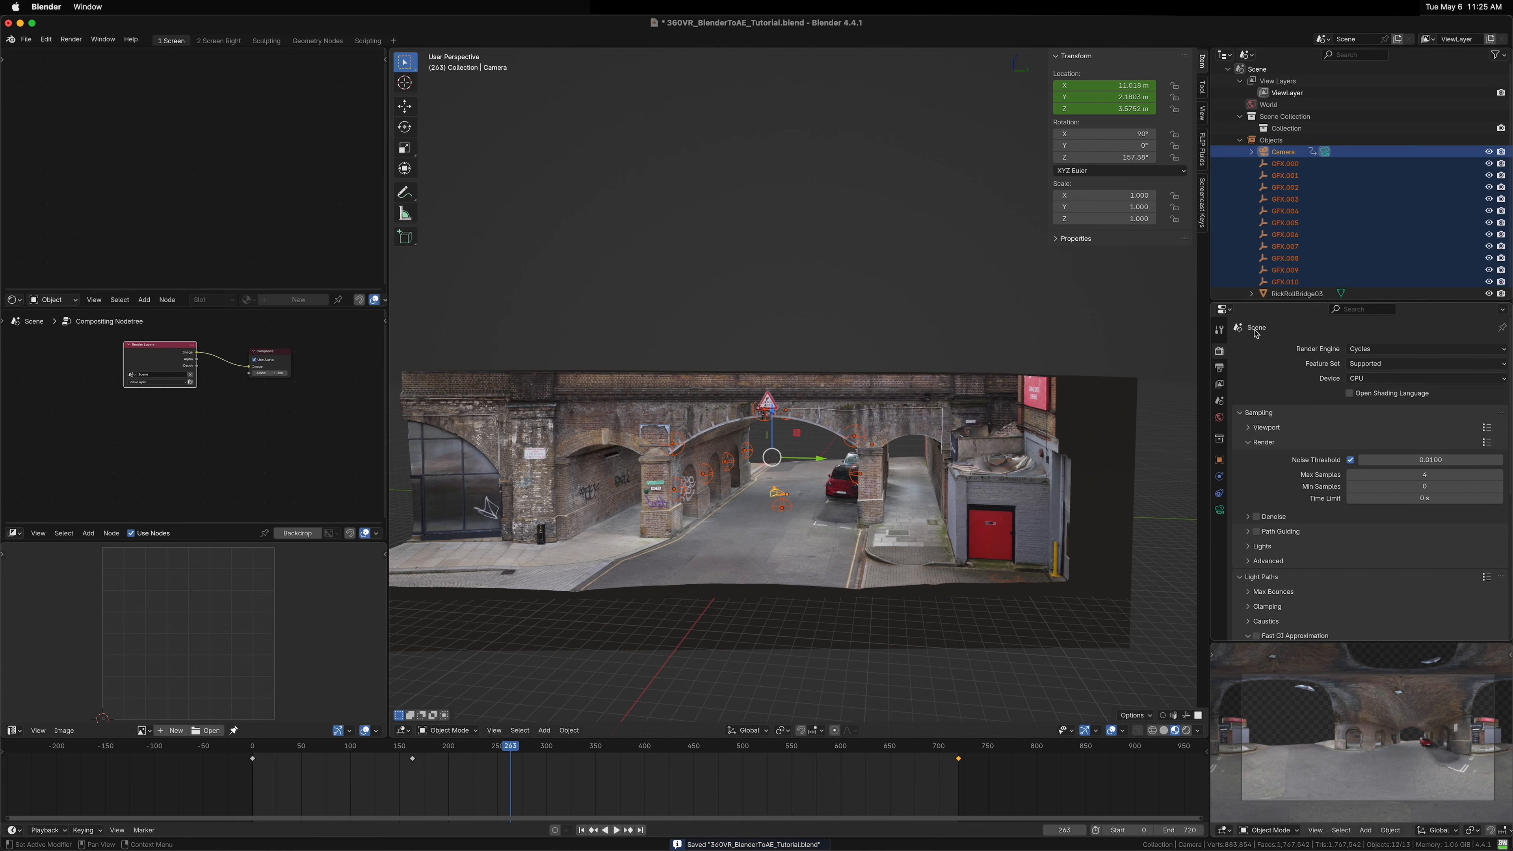
left_click(1218, 368)
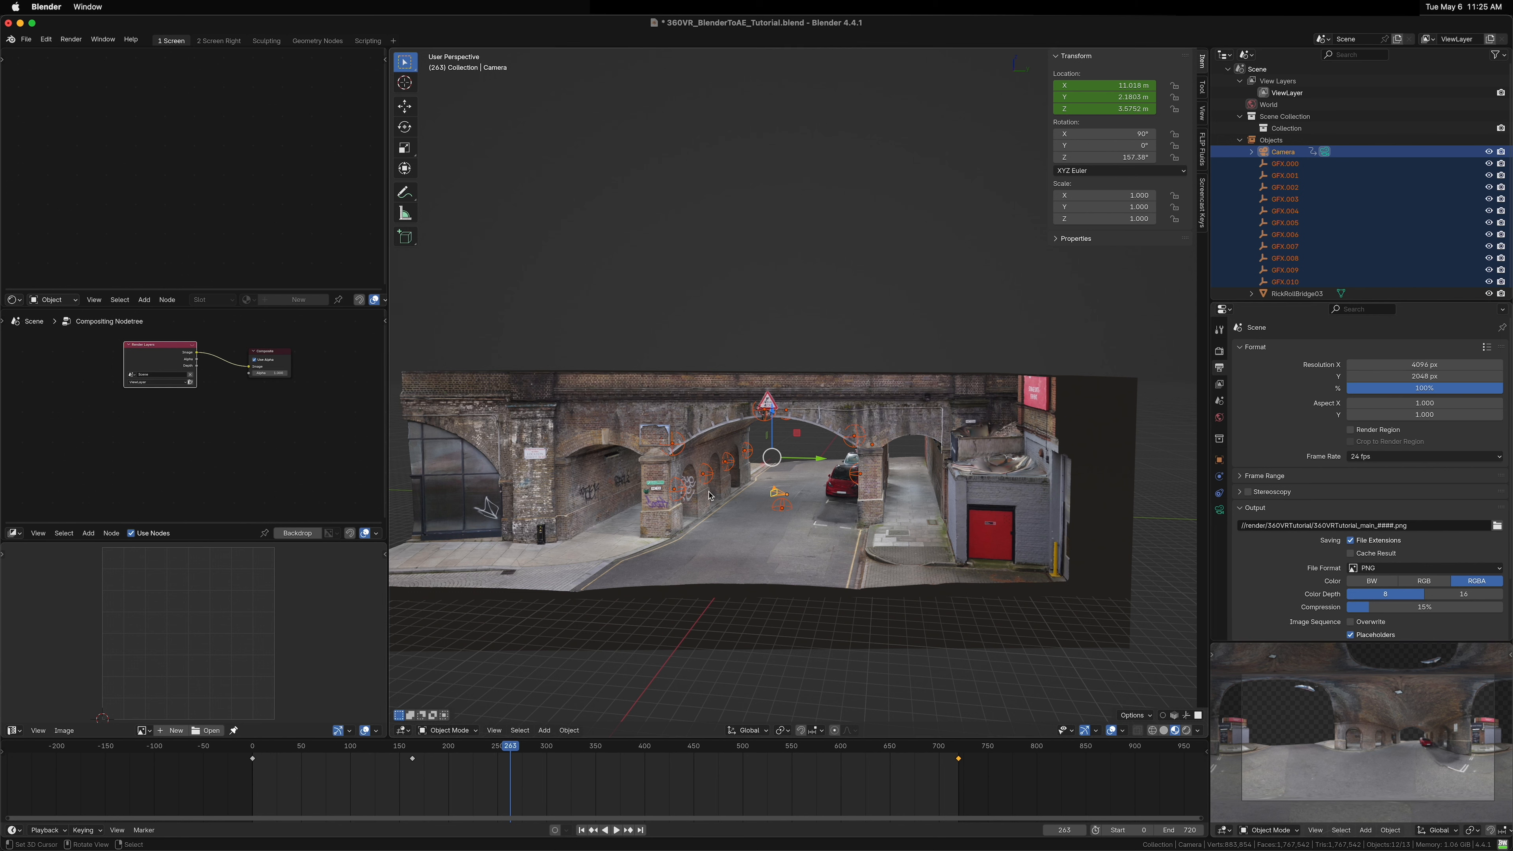
left_click_drag(760, 496, 774, 497)
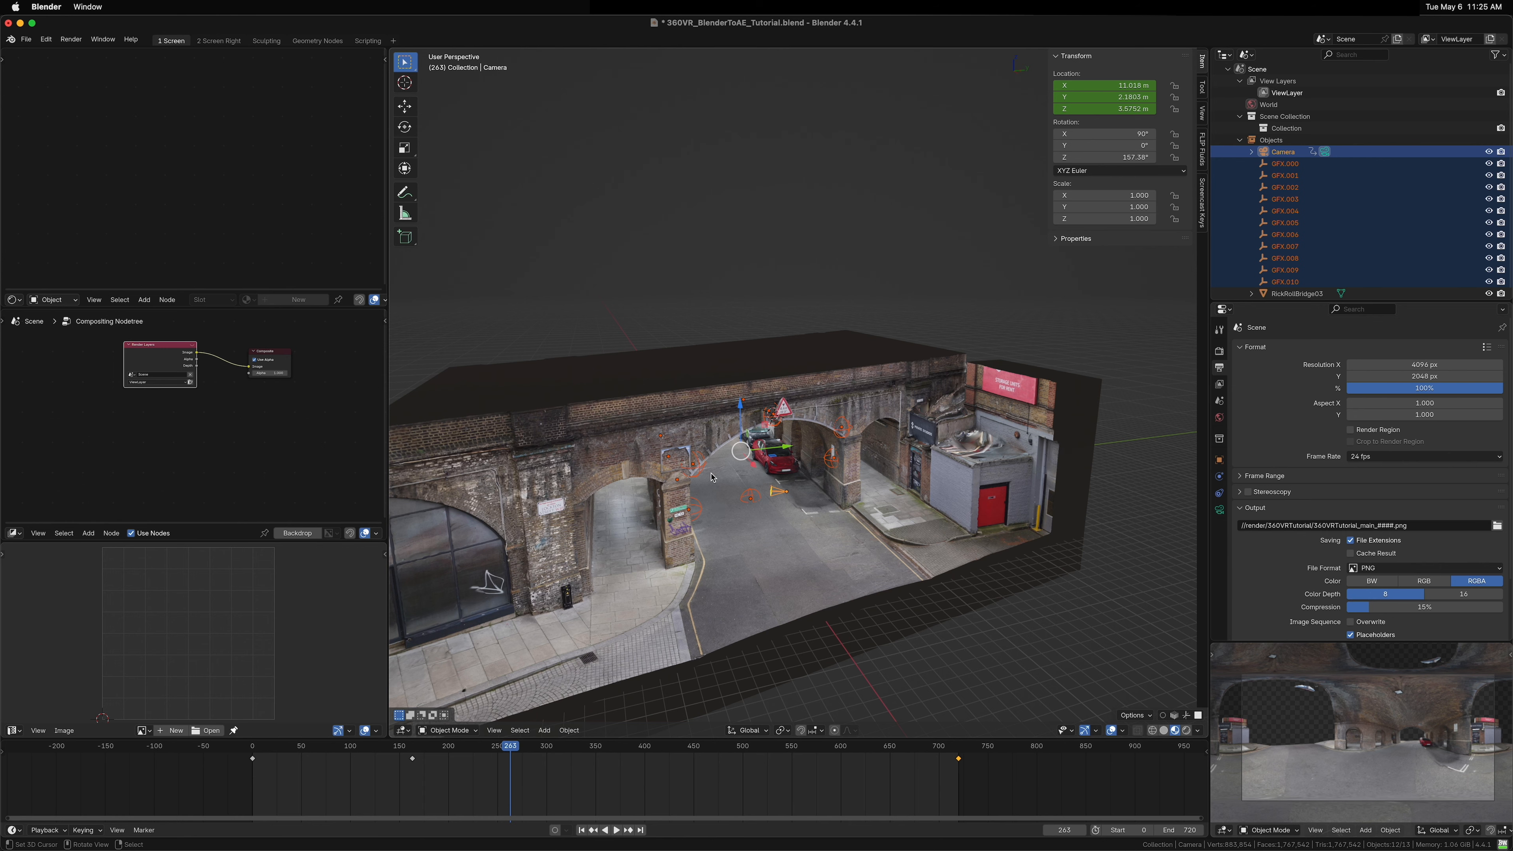
left_click_drag(798, 479, 796, 519)
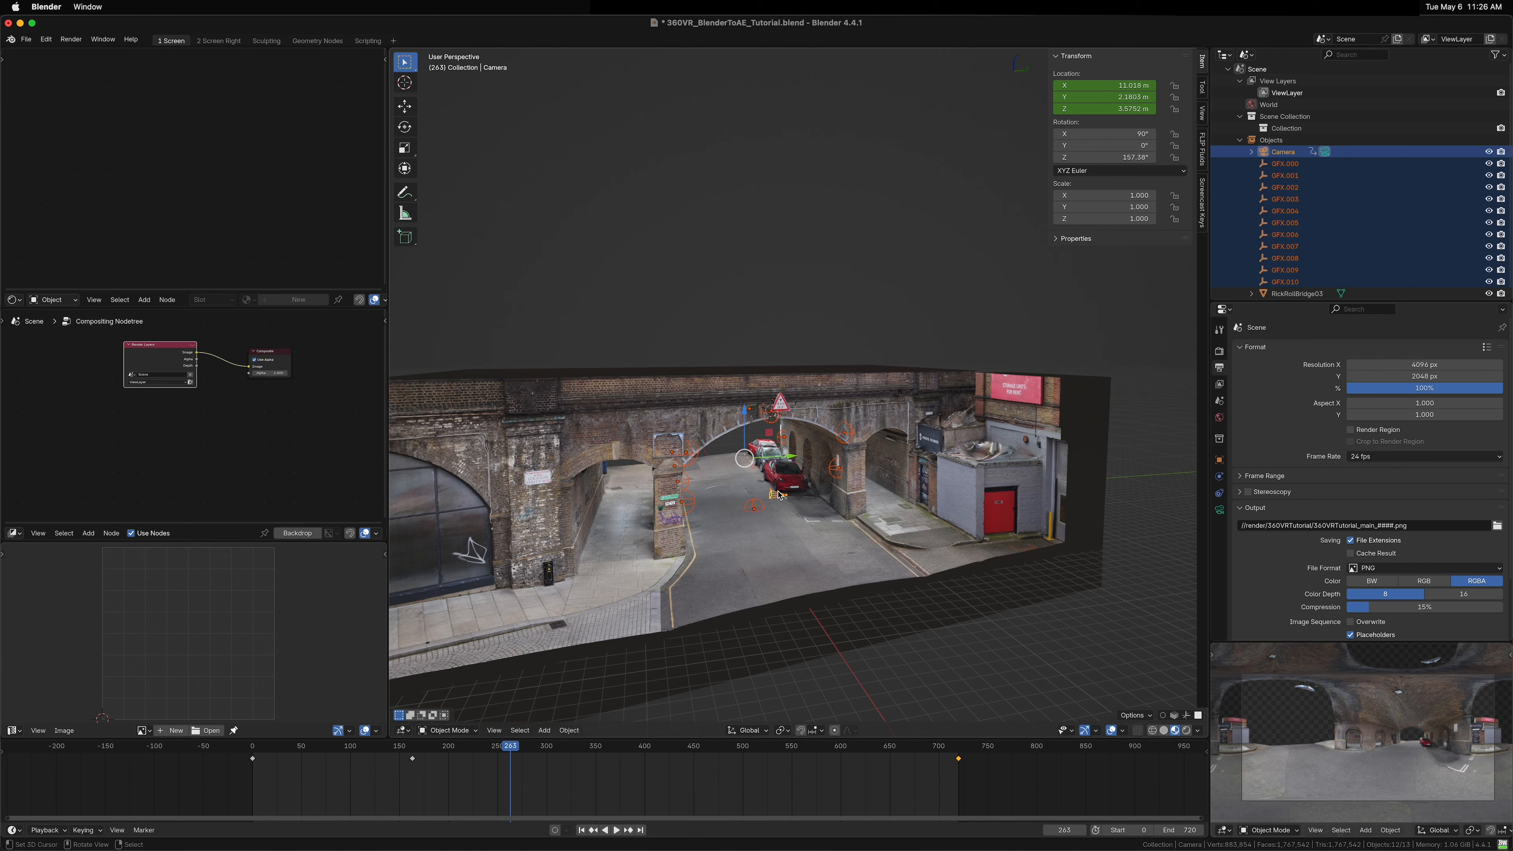
Step: Export the selection as Adobe After Effects (.jsx) into the jsx folder as 360VR_BlenderToAE_Tutorial.jsx
key("F3")
type("adobe")
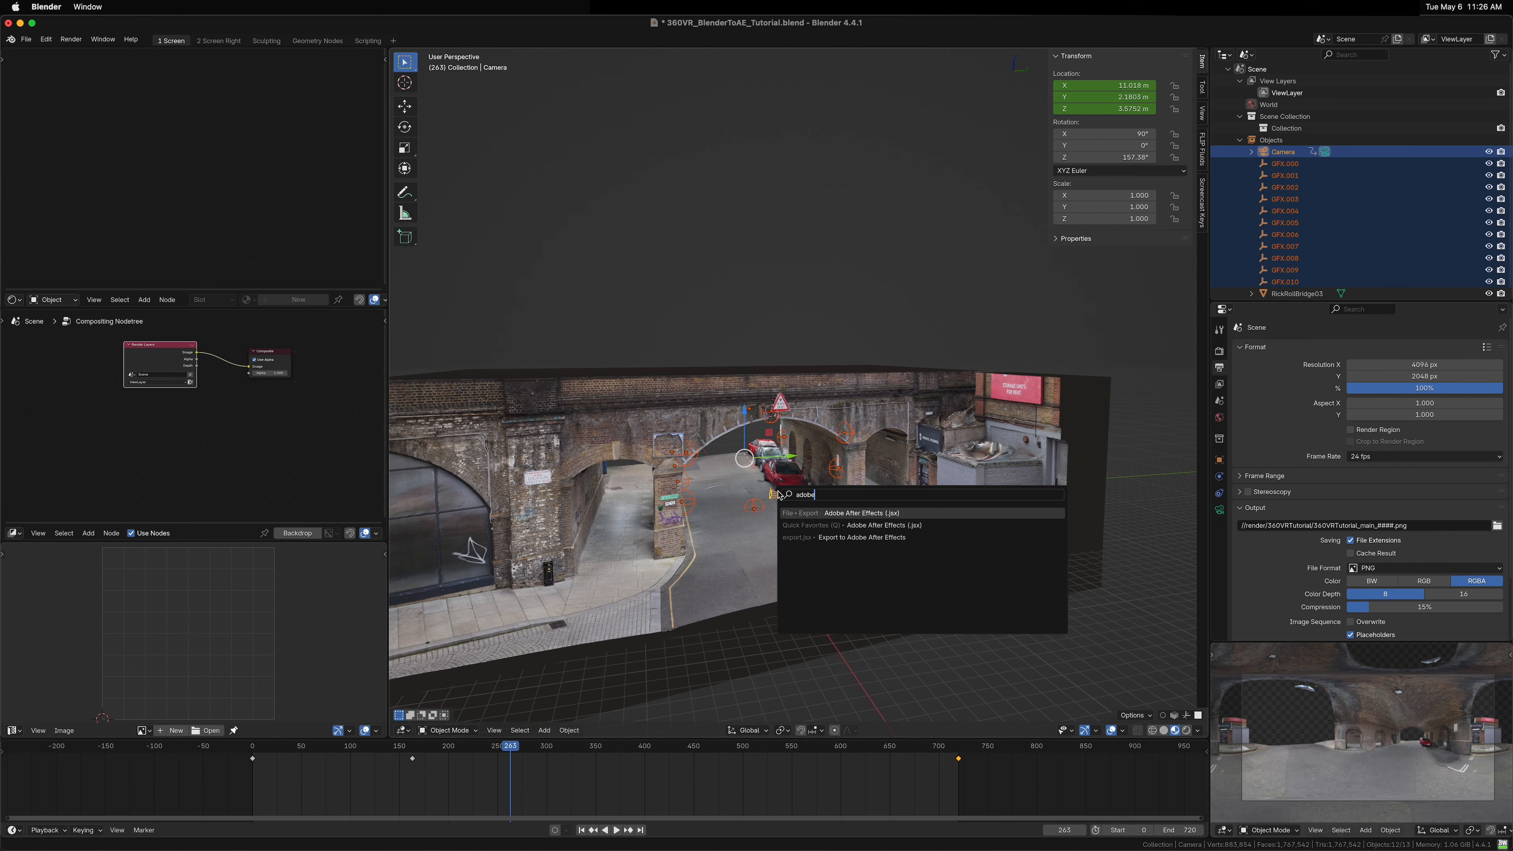
key("Return")
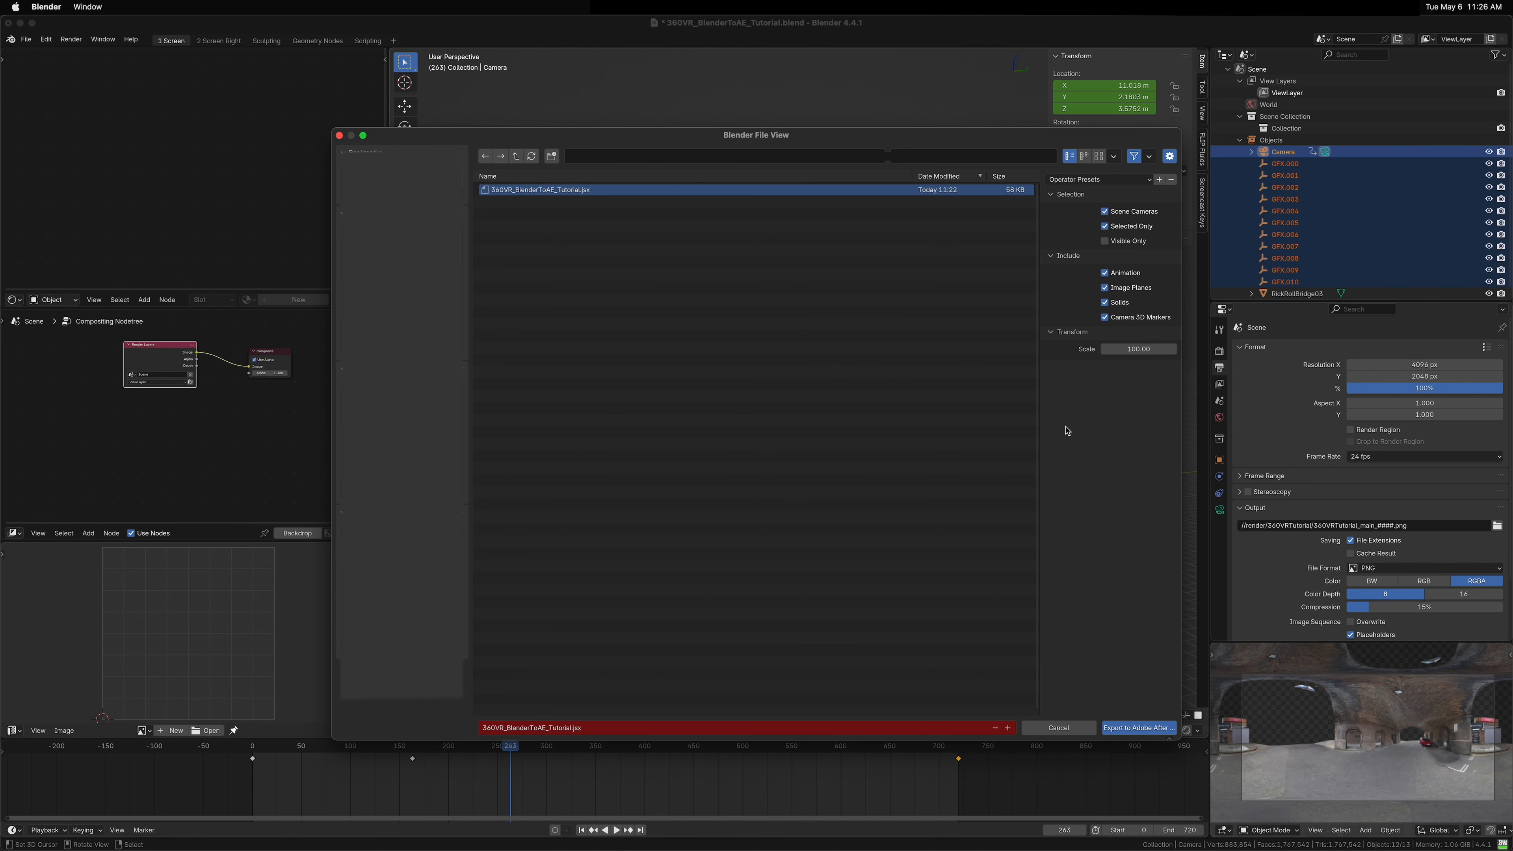
left_click(515, 156)
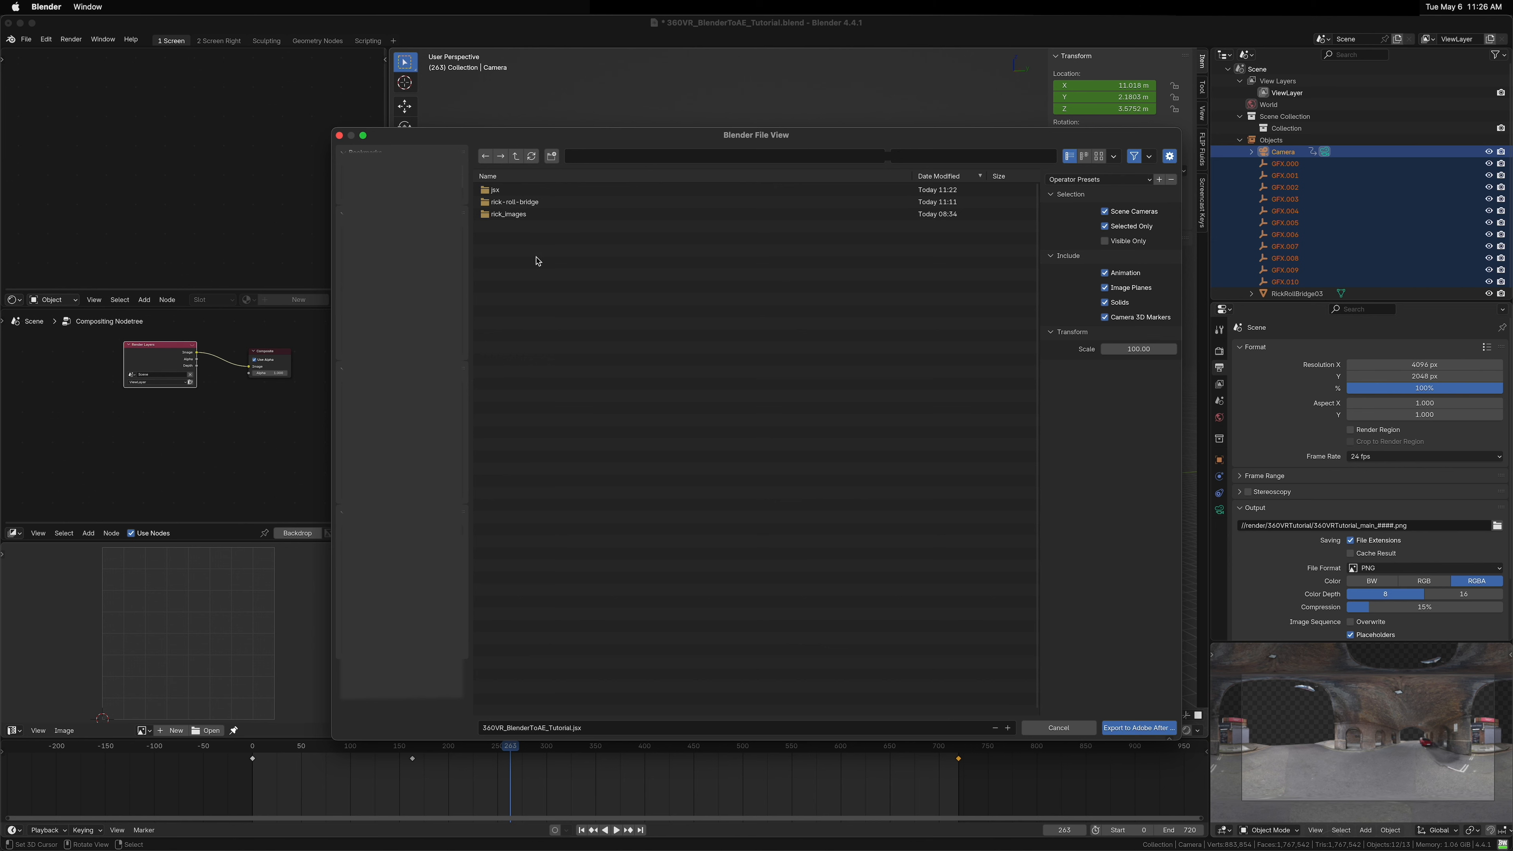
left_click(489, 190)
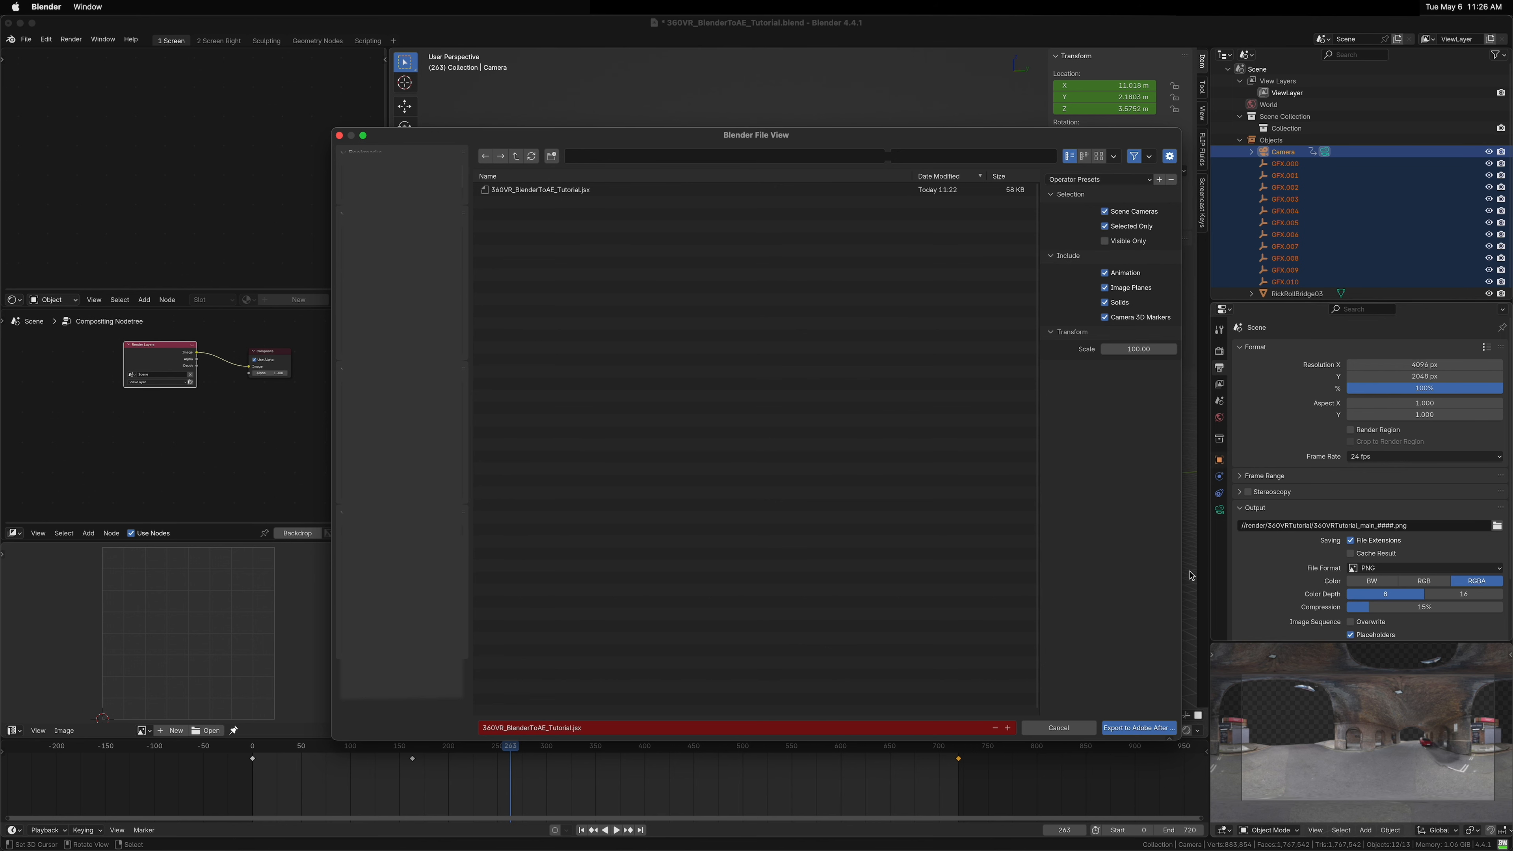
left_click(1138, 728)
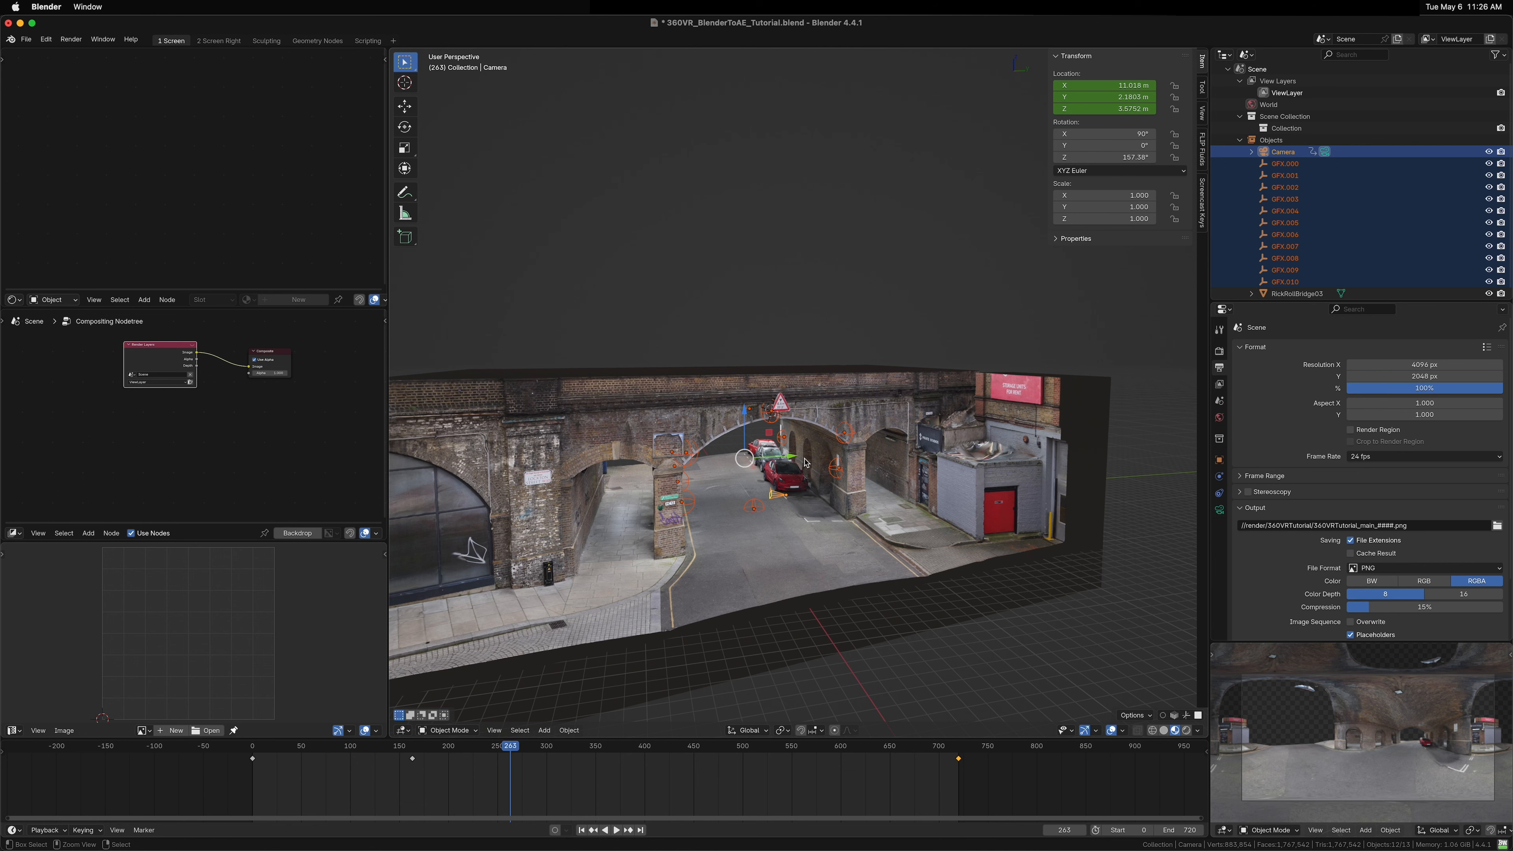
Step: Save the file and render the full animation
key("super+s")
key("super+F12")
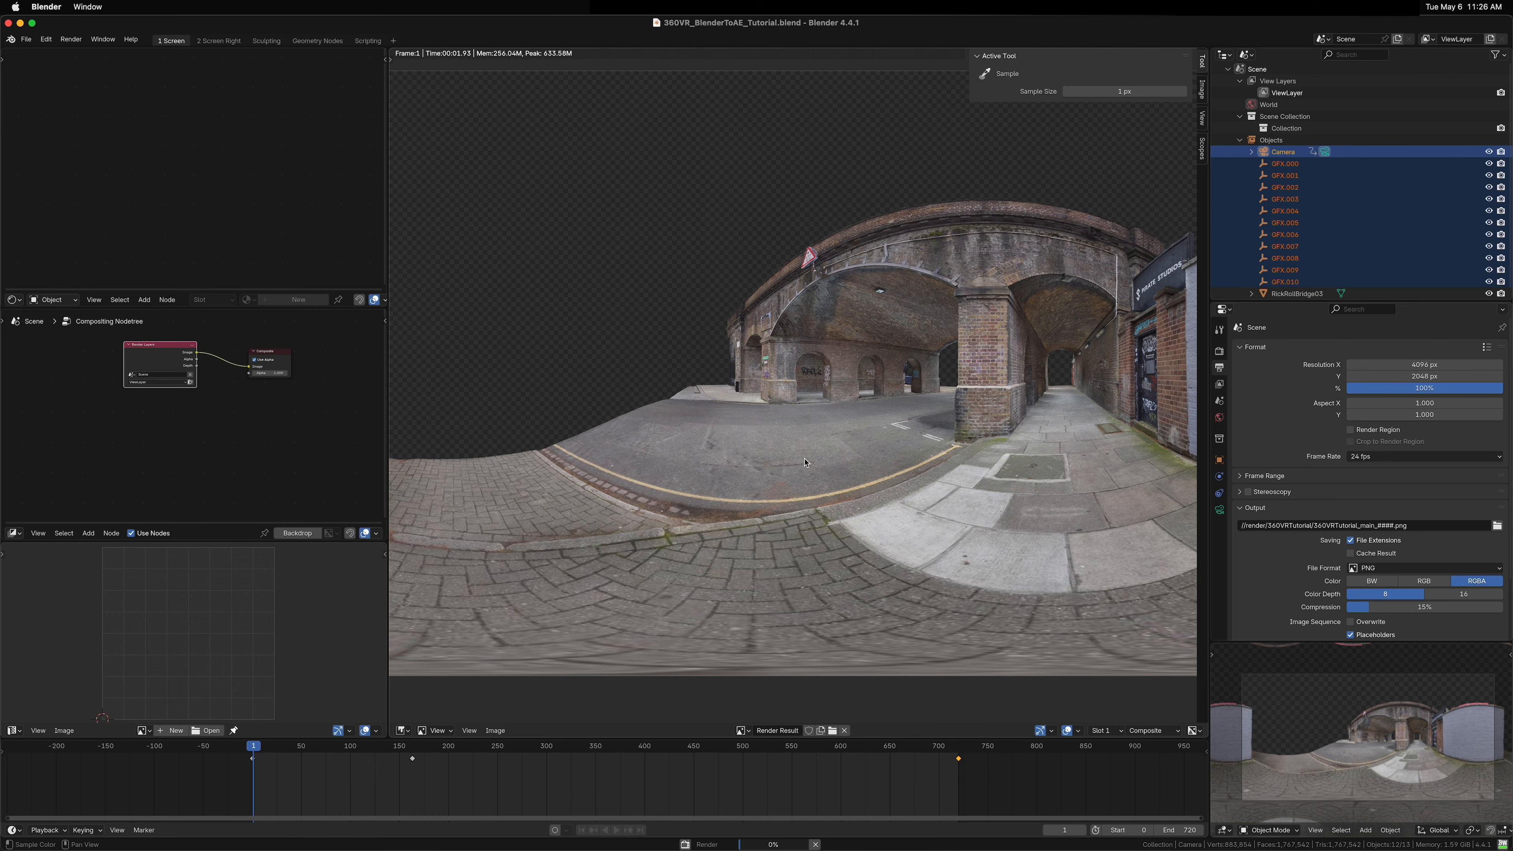
scroll(810, 381, "down", 3)
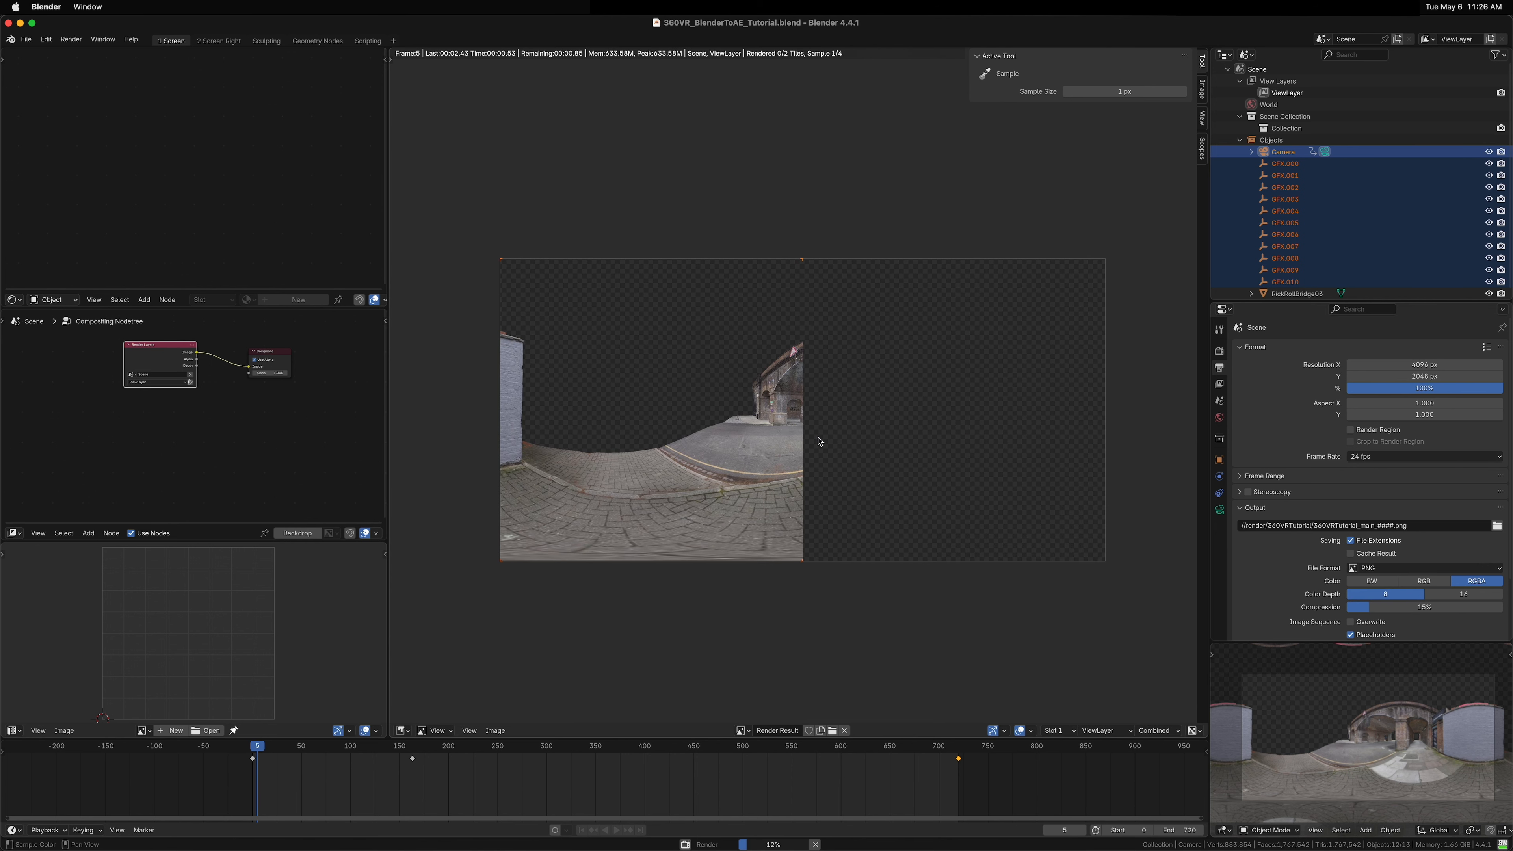
Step: Switch to After Effects, run the 360VR_BlenderToAE_Tutorial.jsx script, and name the composition 360VR_BlenderToAE_Tutorial
key("super+Tab")
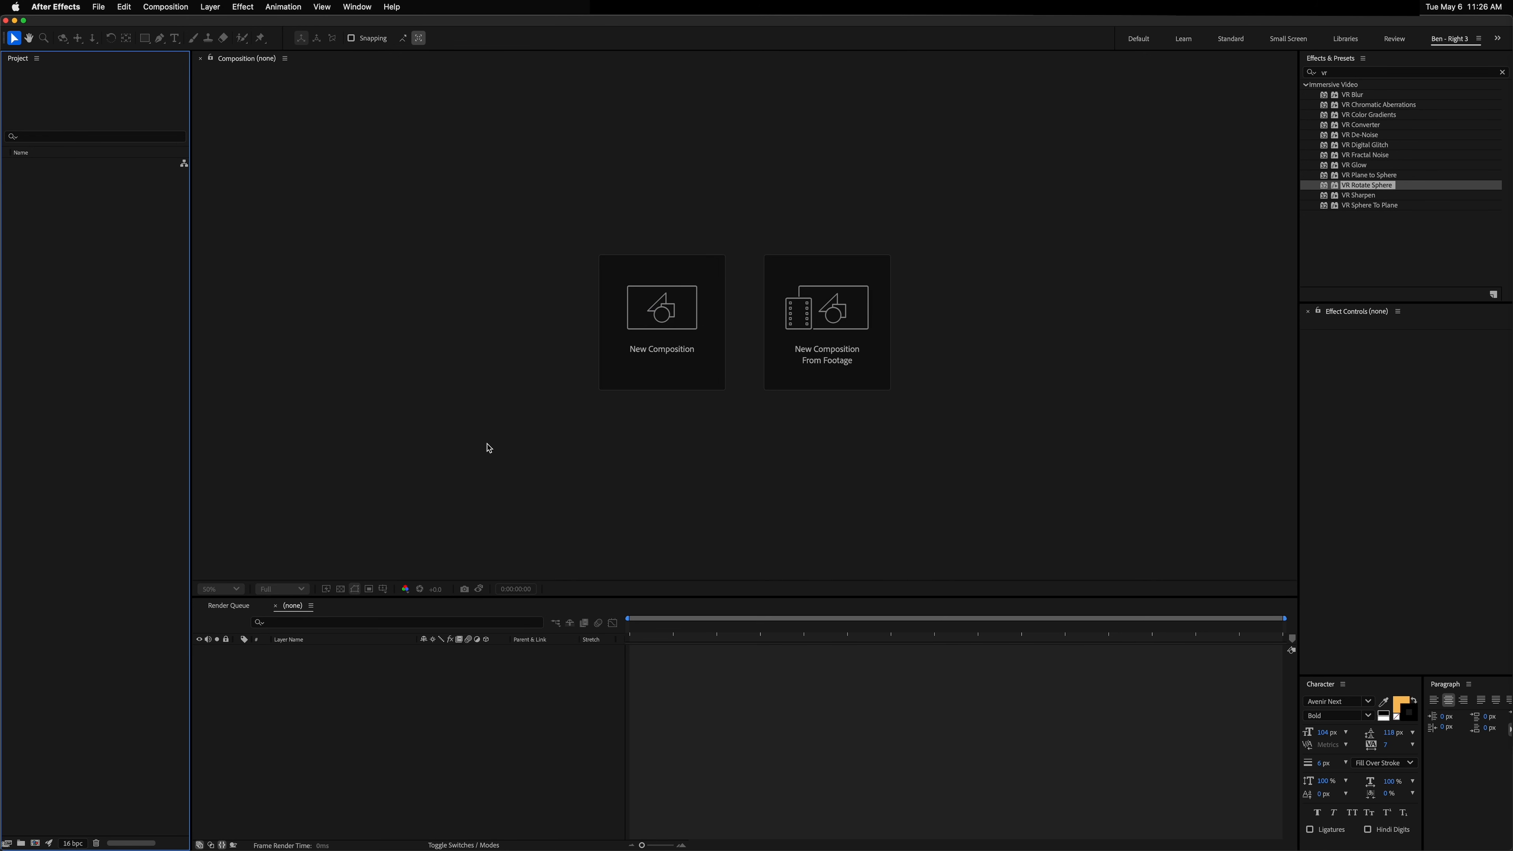
left_click(98, 7)
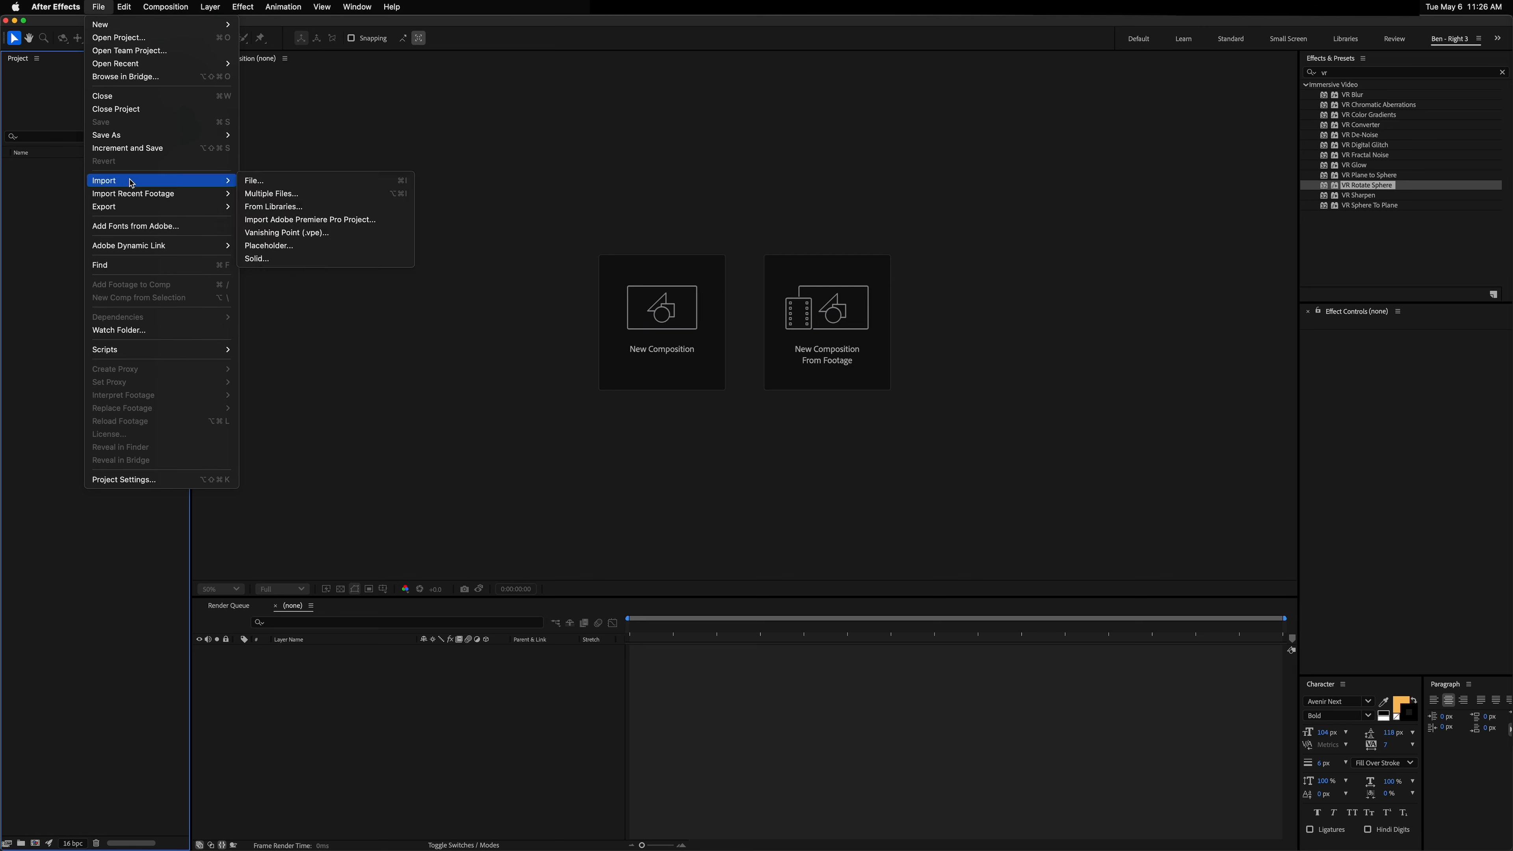
mouse_move(149, 350)
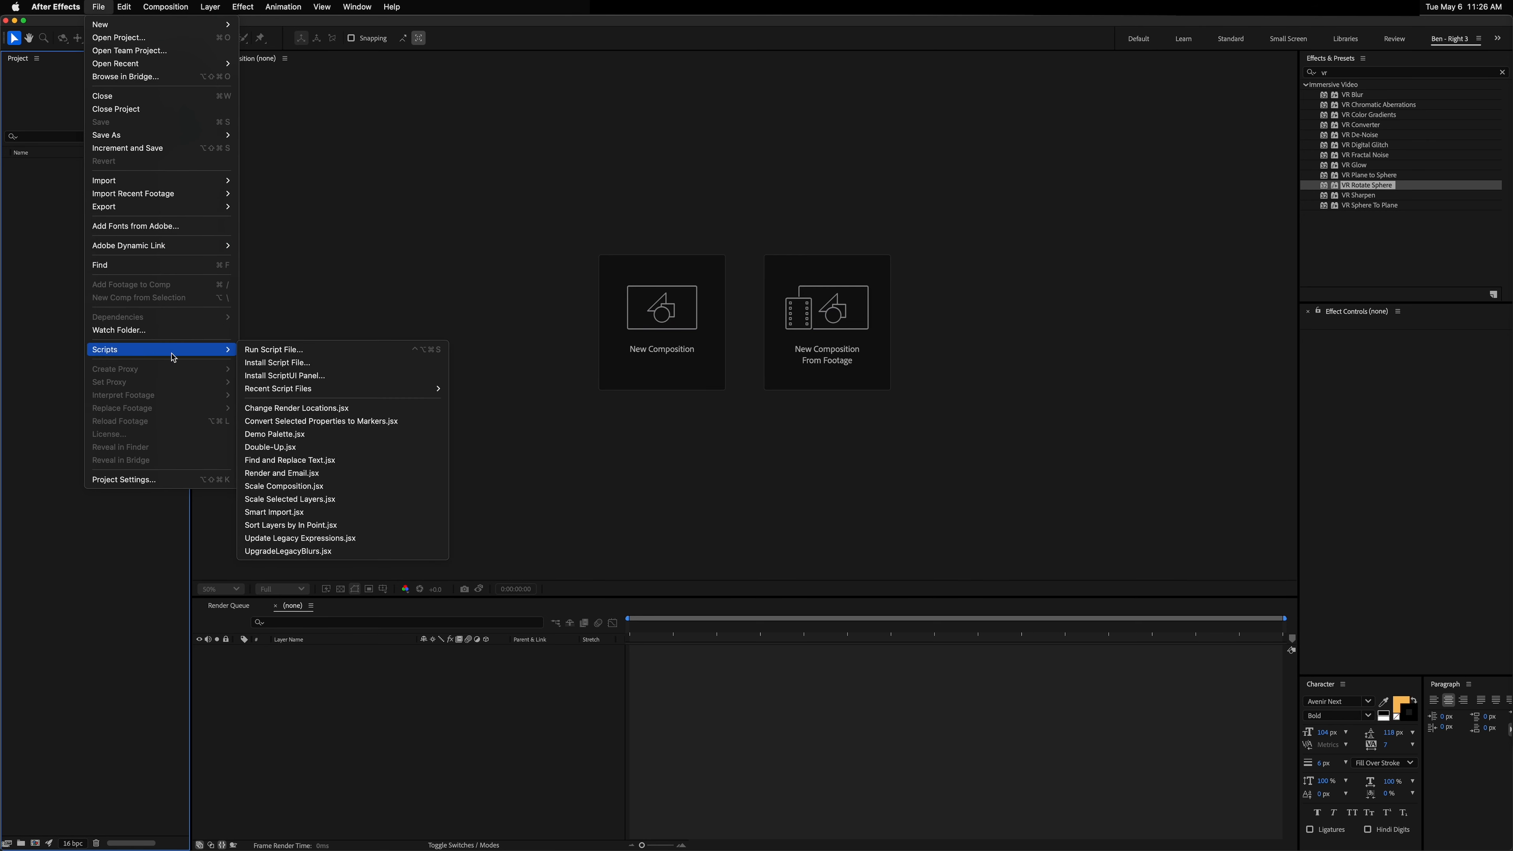
left_click(289, 356)
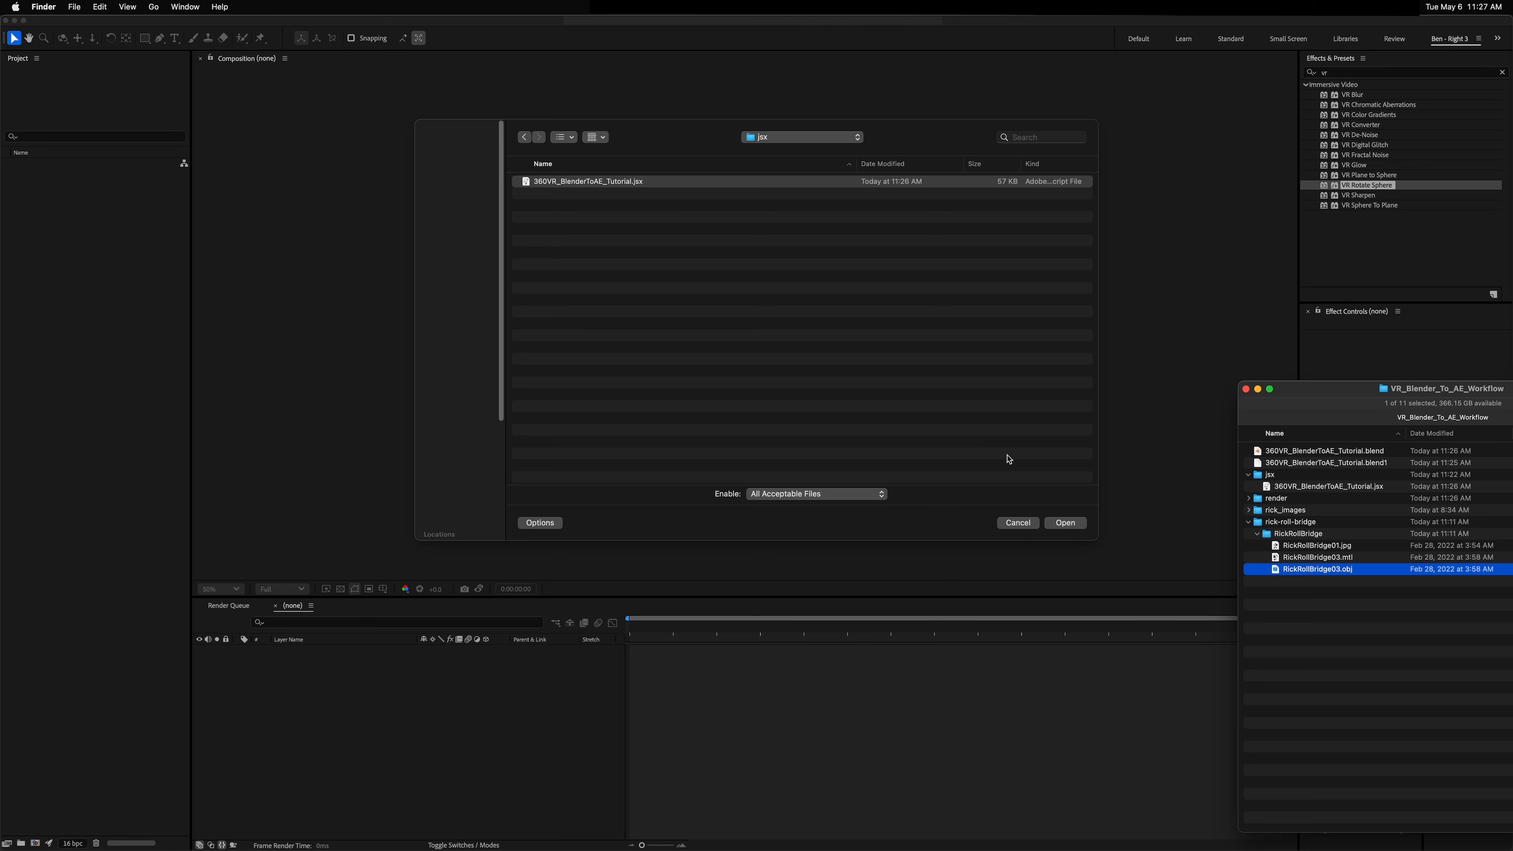
left_click(1063, 523)
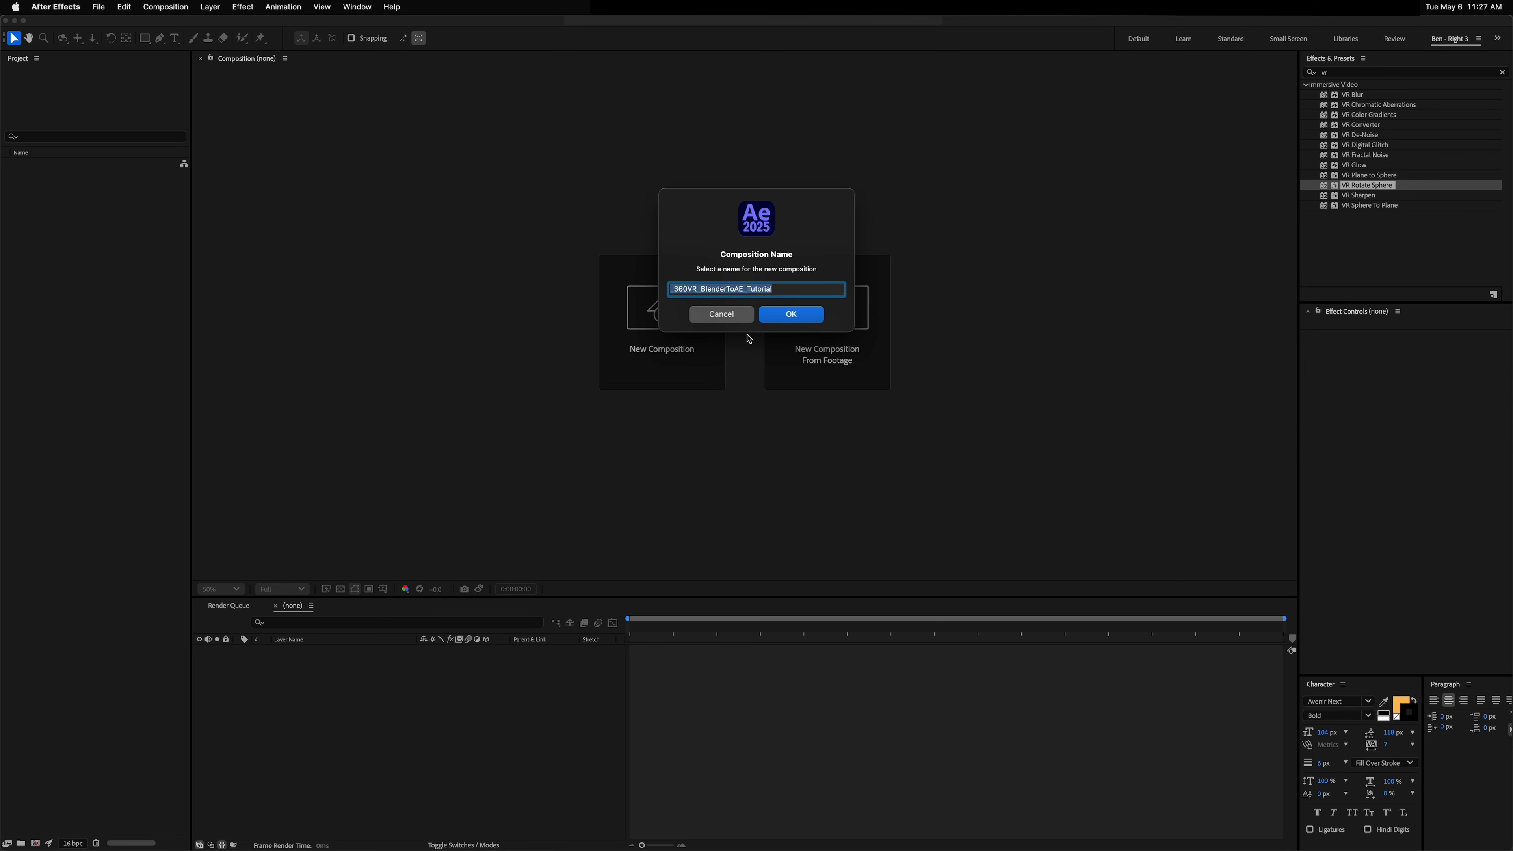
key("Left")
key("Delete")
key("Return")
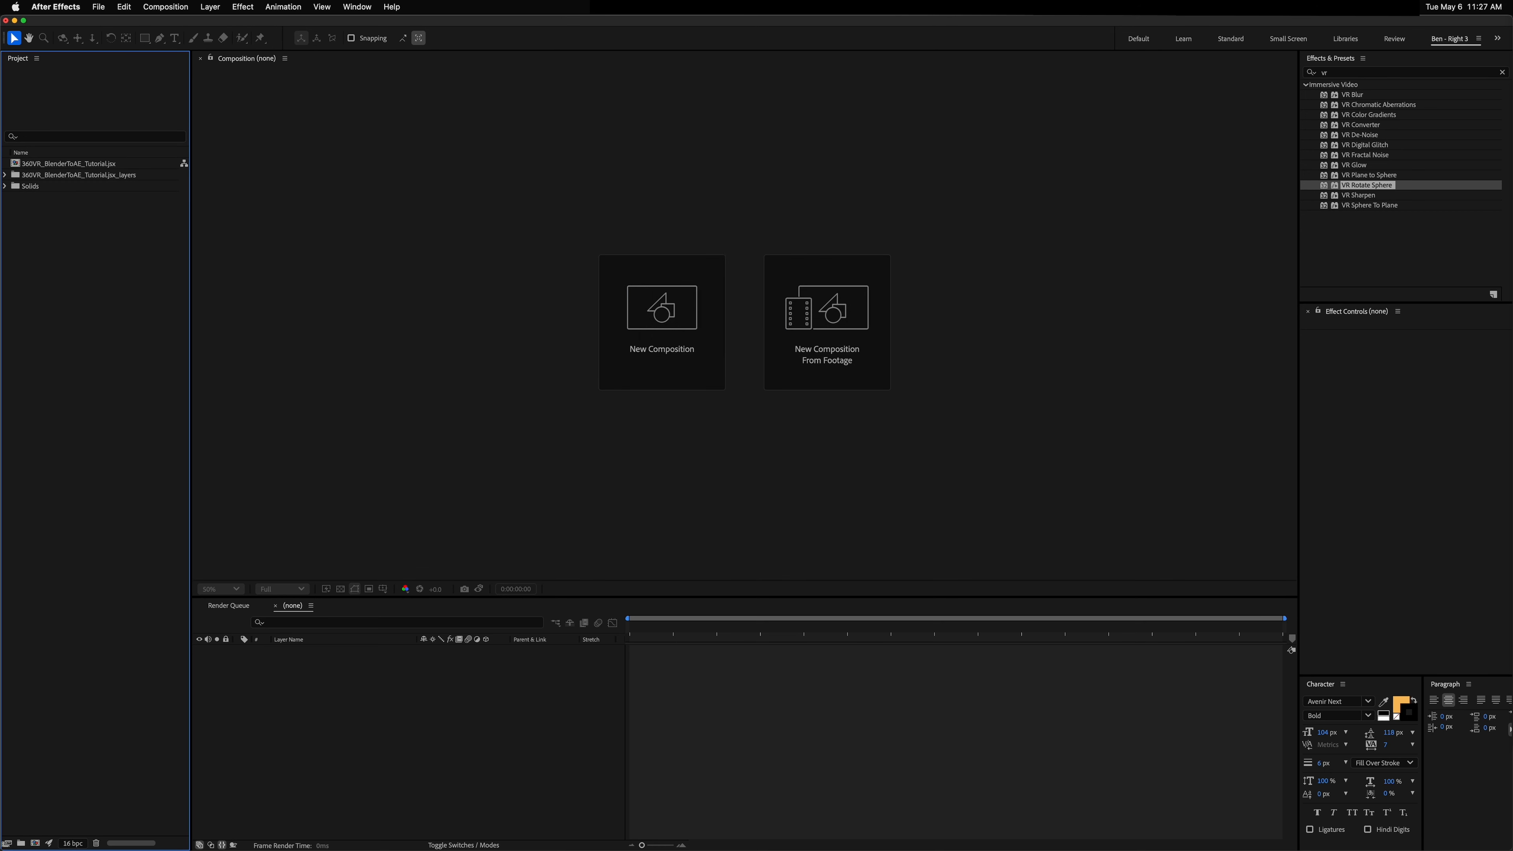
Step: Delete the 360VR_BlenderToAE_Tutorial.jsx_layers folder from the project
left_click(69, 164)
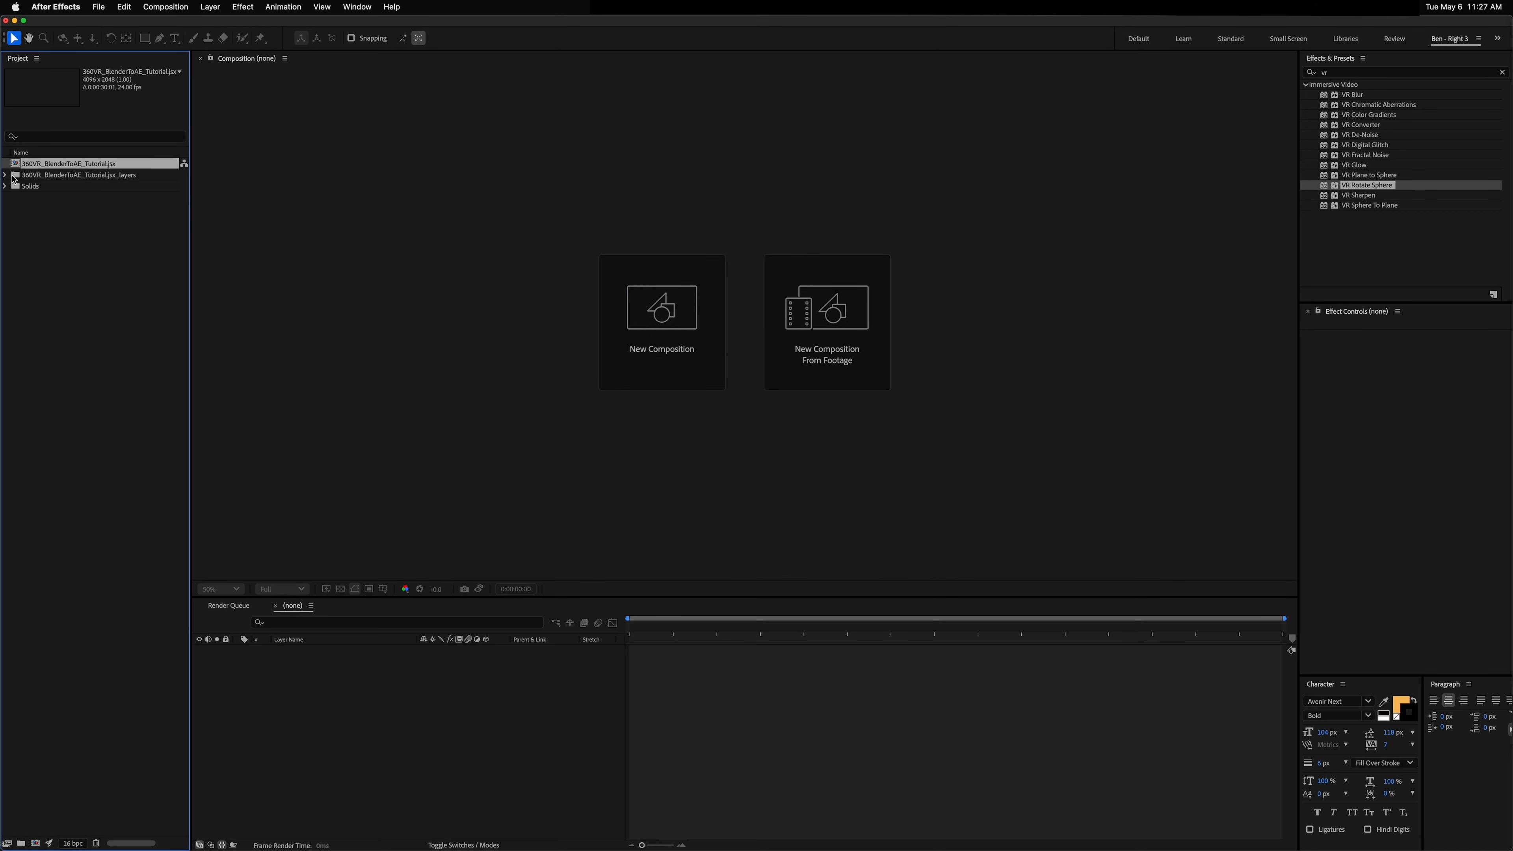
left_click(69, 185)
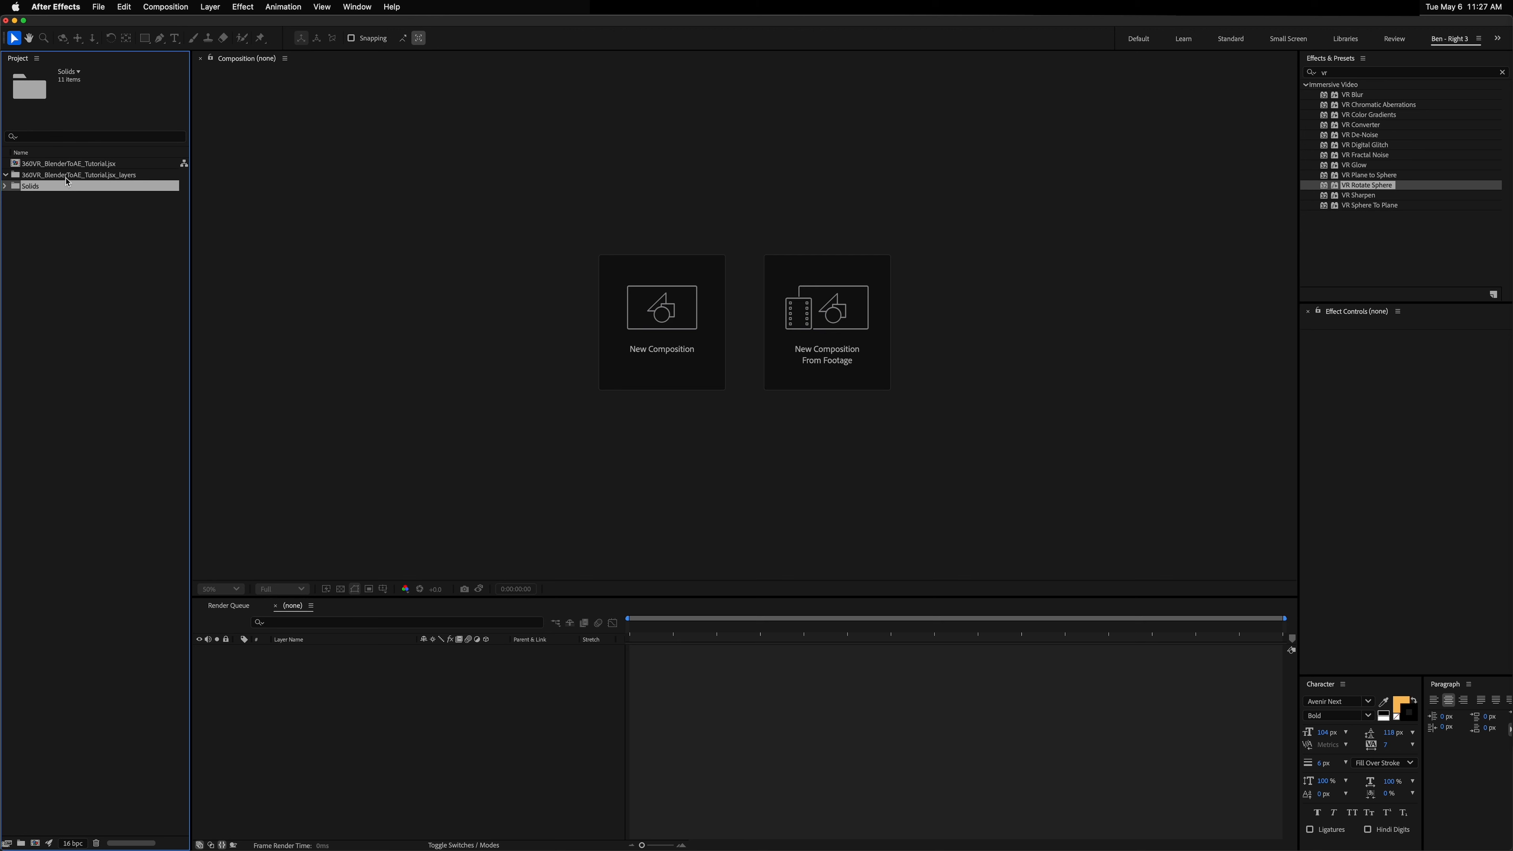
left_click(66, 178)
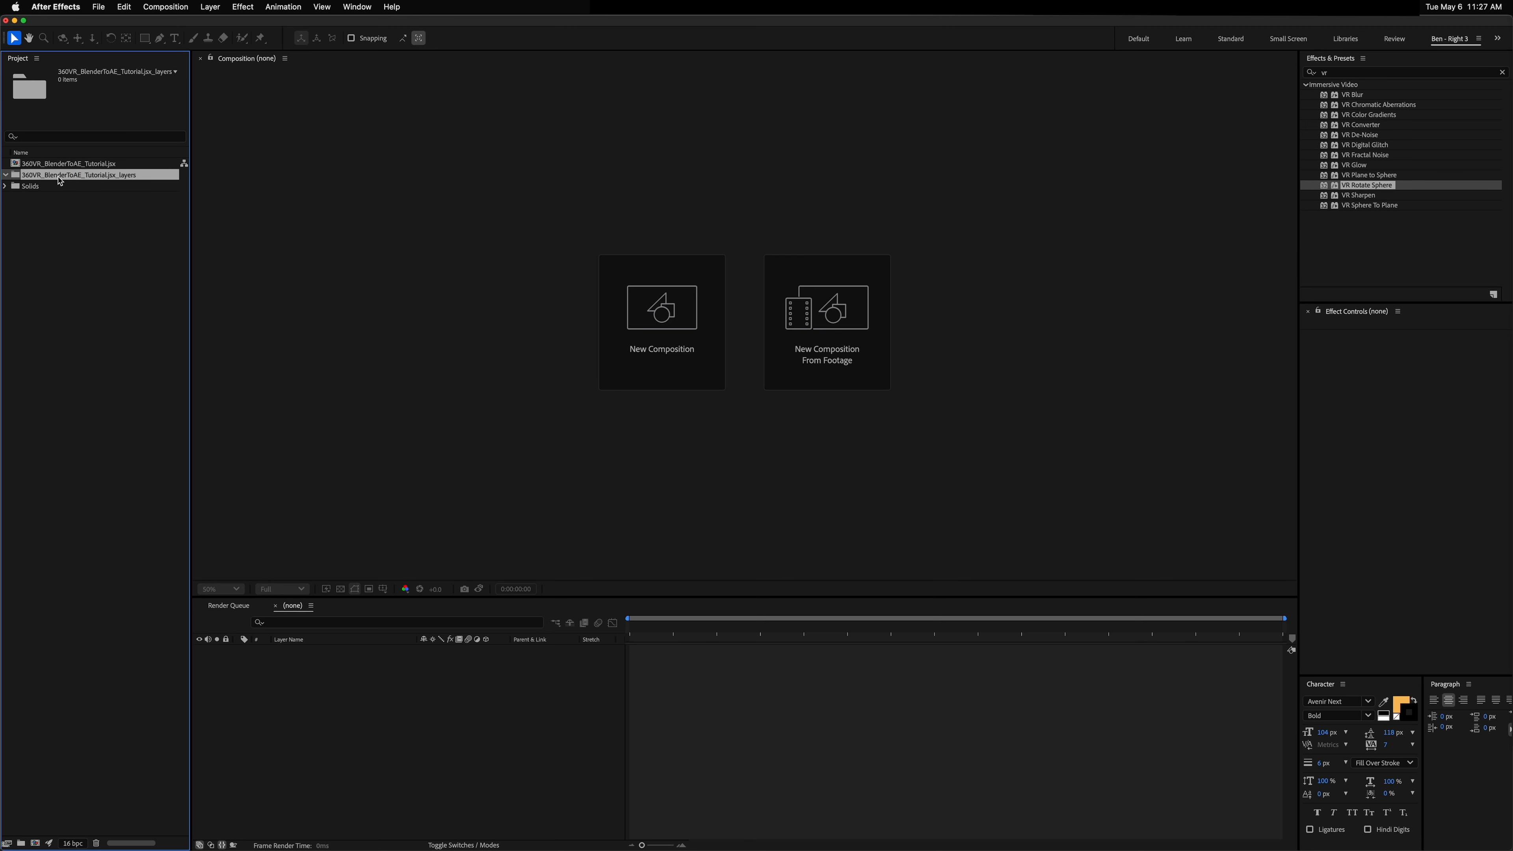
key("Delete")
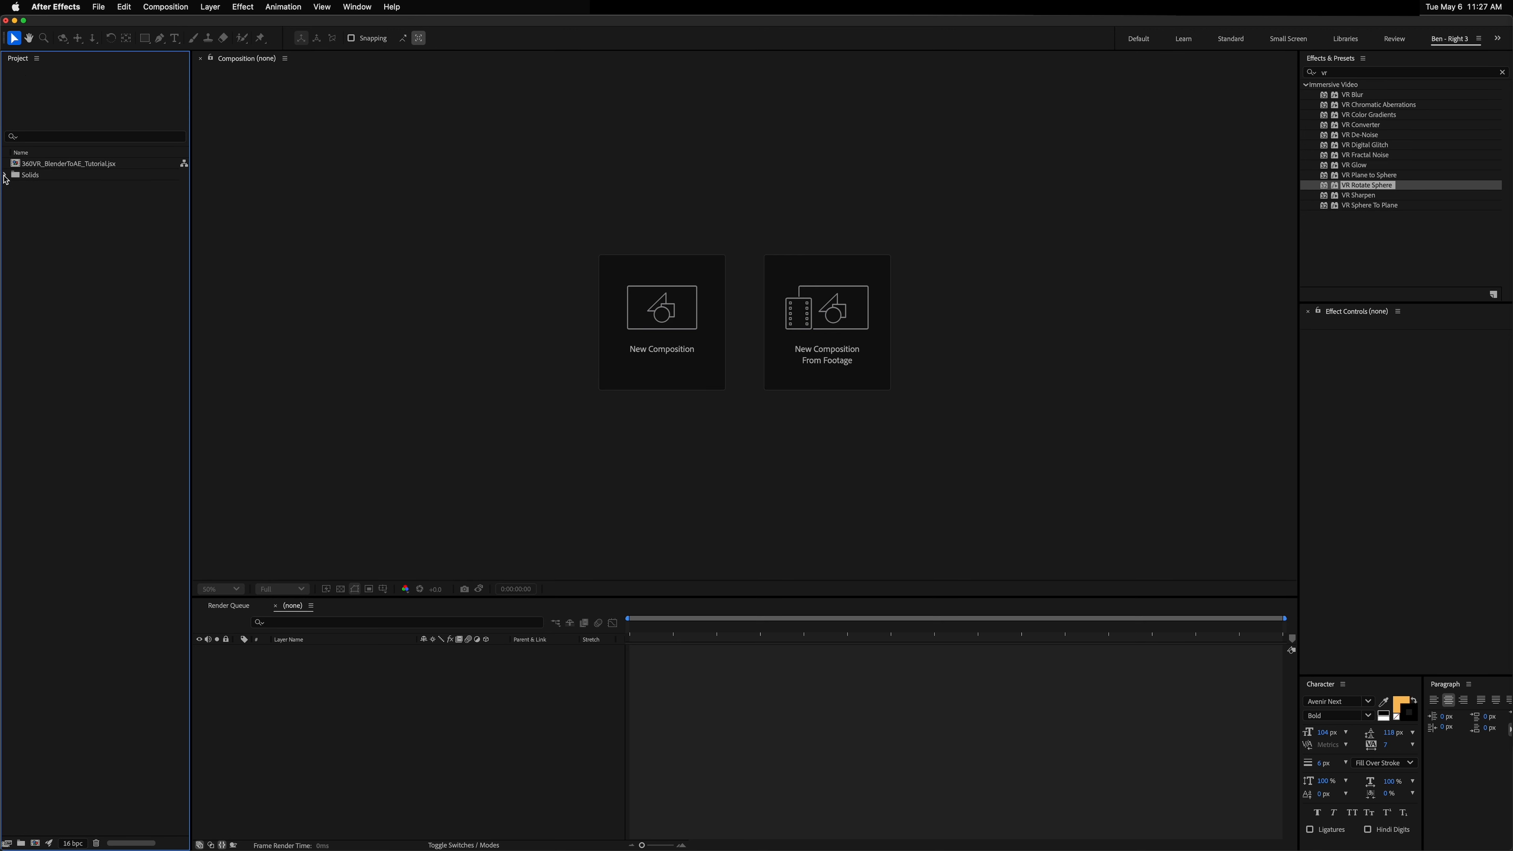
Step: Expand the Solids folder to select the GFX solids, then open the 360VR_BlenderToAE_Tutorial.jsx composition
left_click(4, 175)
left_click(47, 187)
left_click(61, 299, "shift")
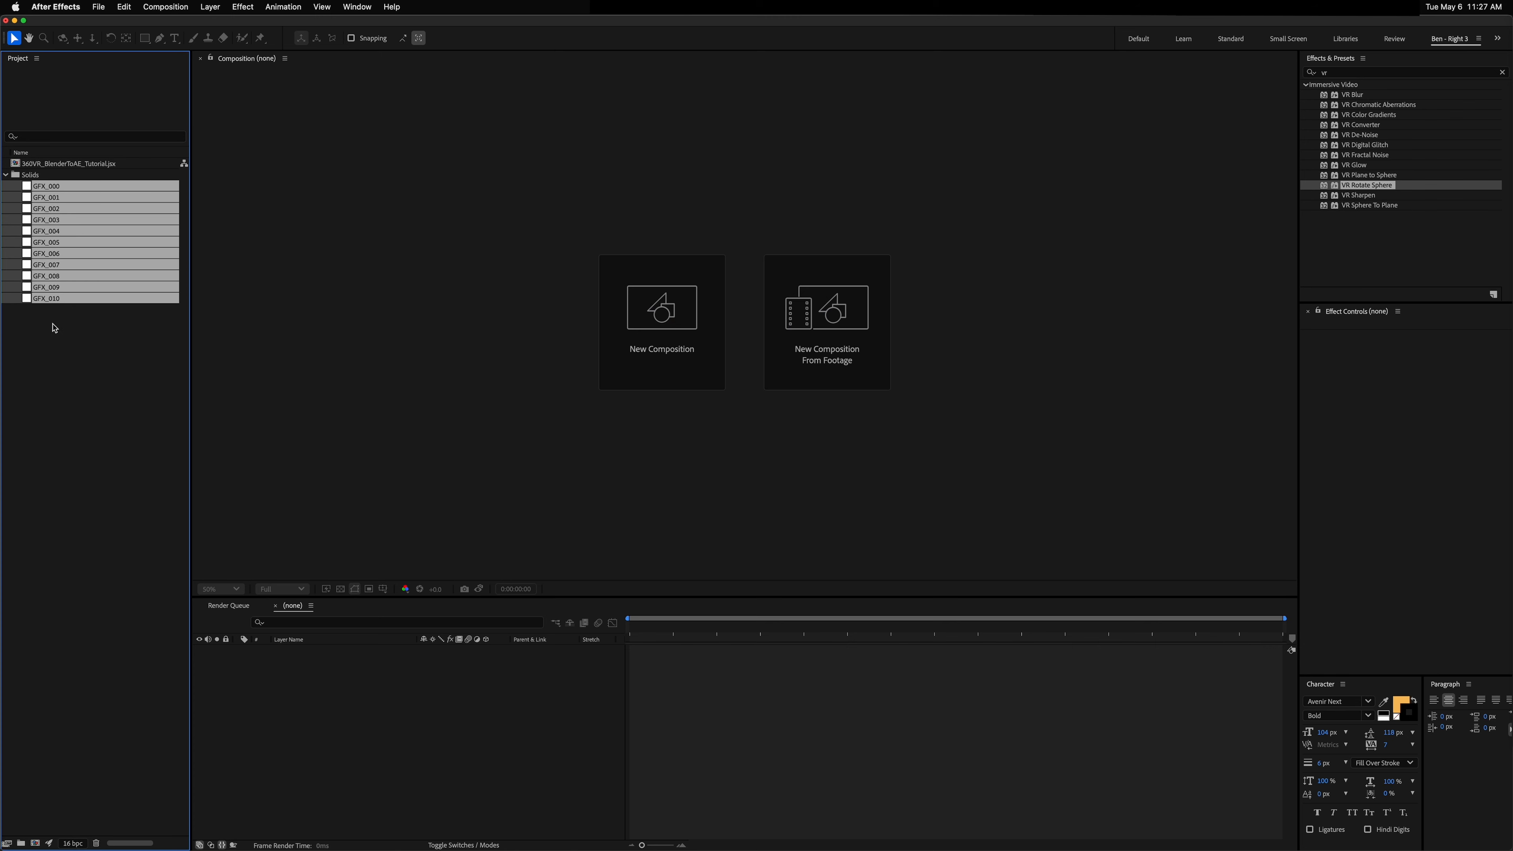
double_click(52, 165)
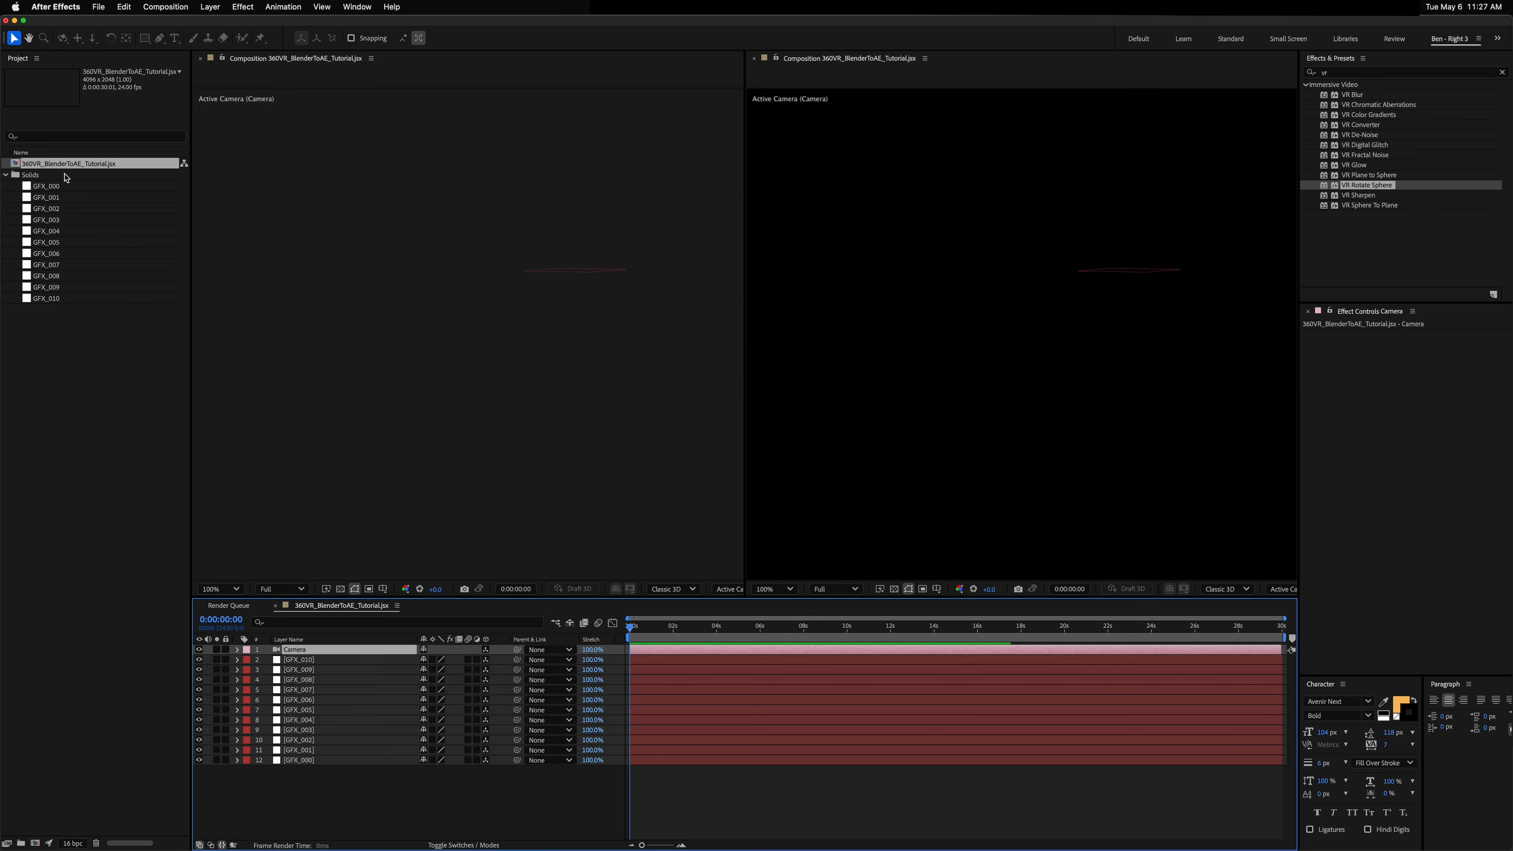
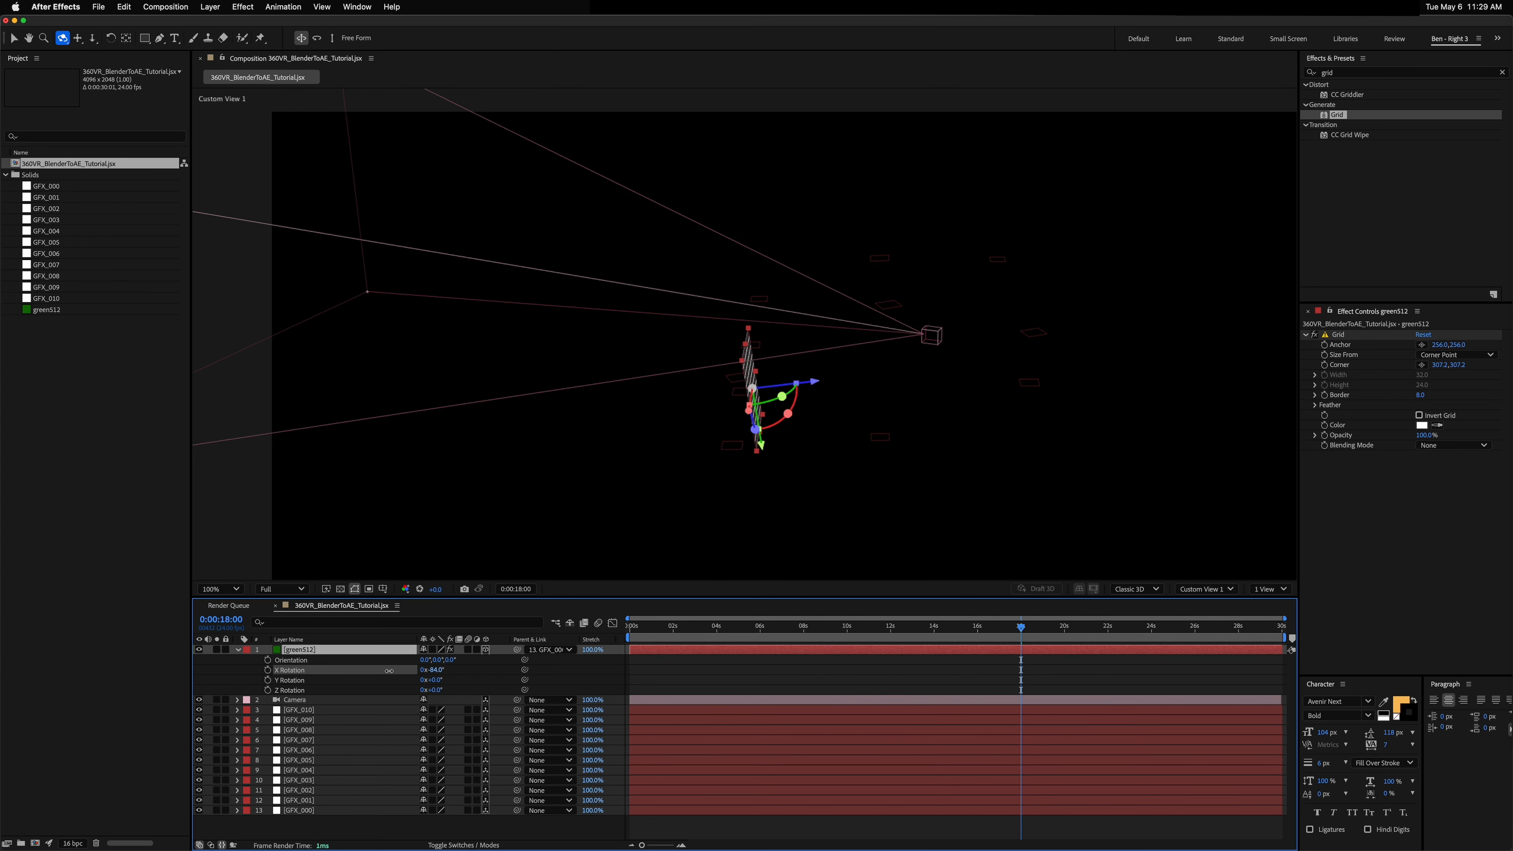
Step: Set the green512 grid layer's X Rotation to -90°
left_click(436, 671)
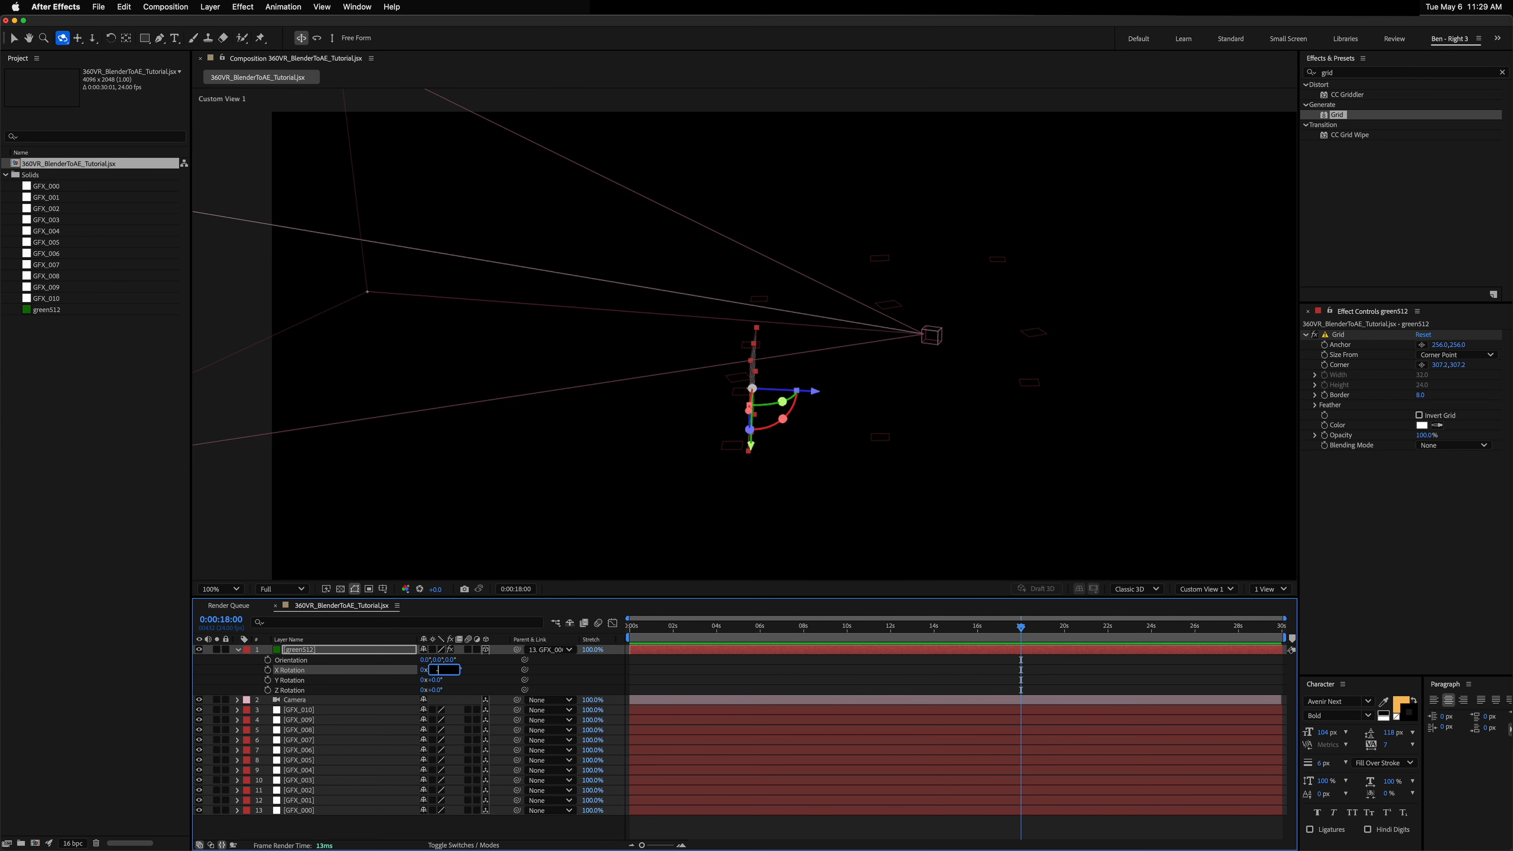
type("-90")
key("Return")
Step: Scale the grid layer down to about 59%
left_click_drag(917, 444, 808, 439)
key("s")
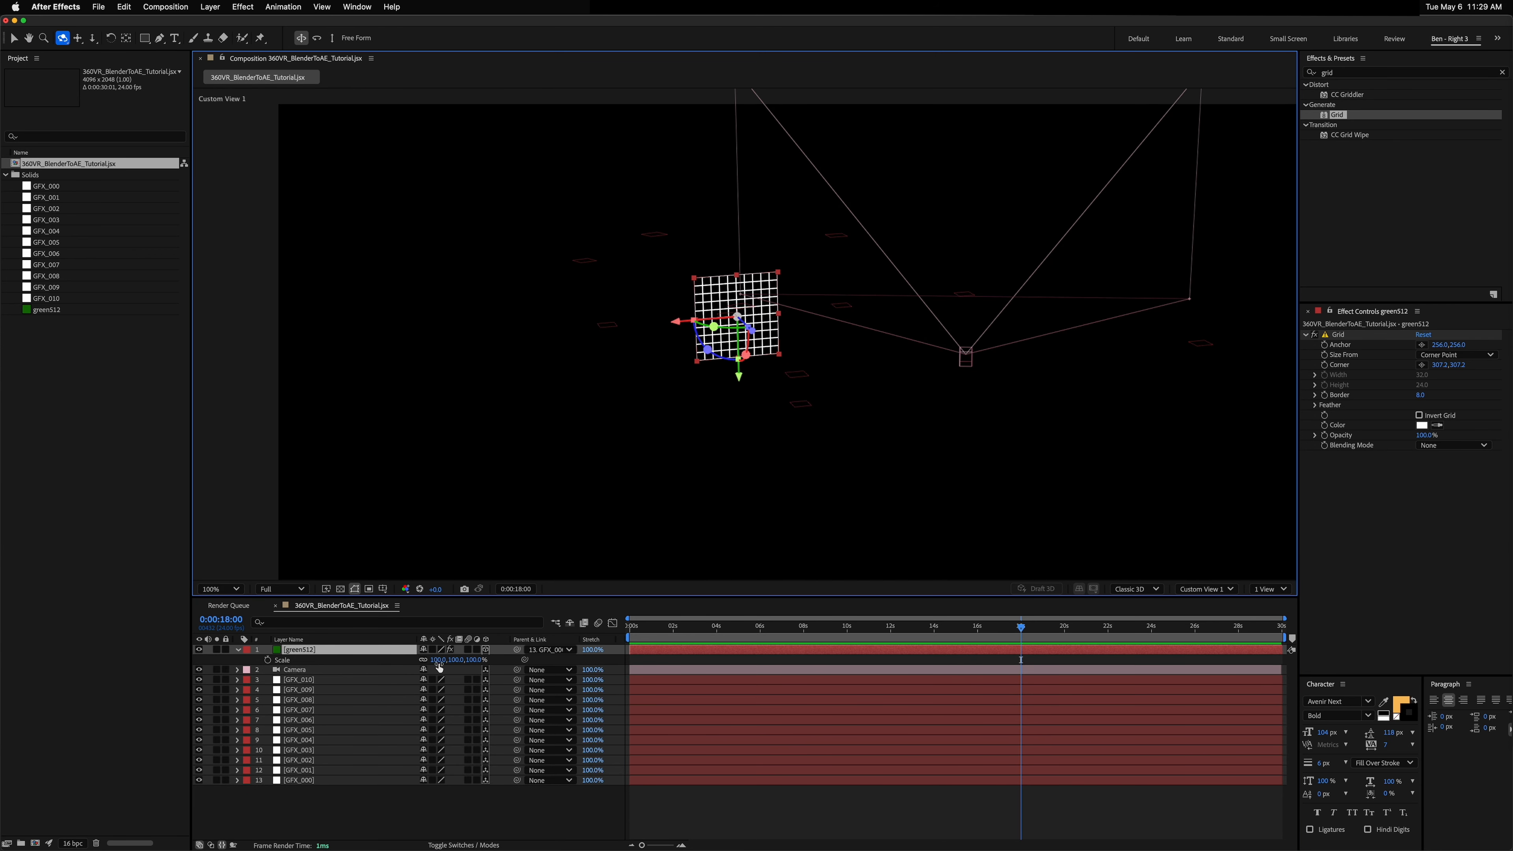
left_click_drag(440, 659, 410, 659)
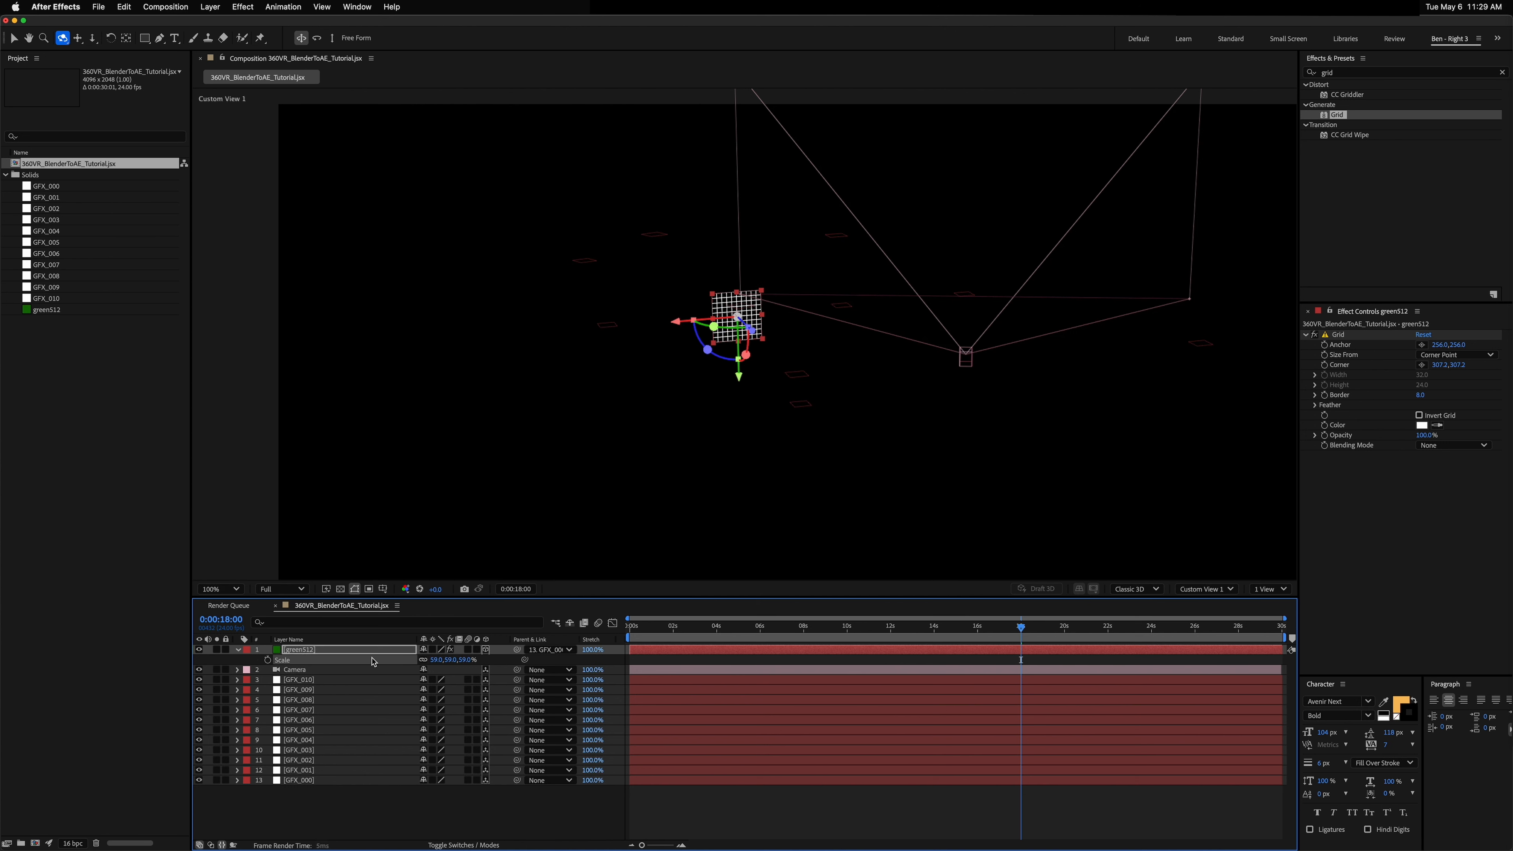
Step: Duplicate the grid layer and parent the copy to the GFX_001 layer
key("super+d")
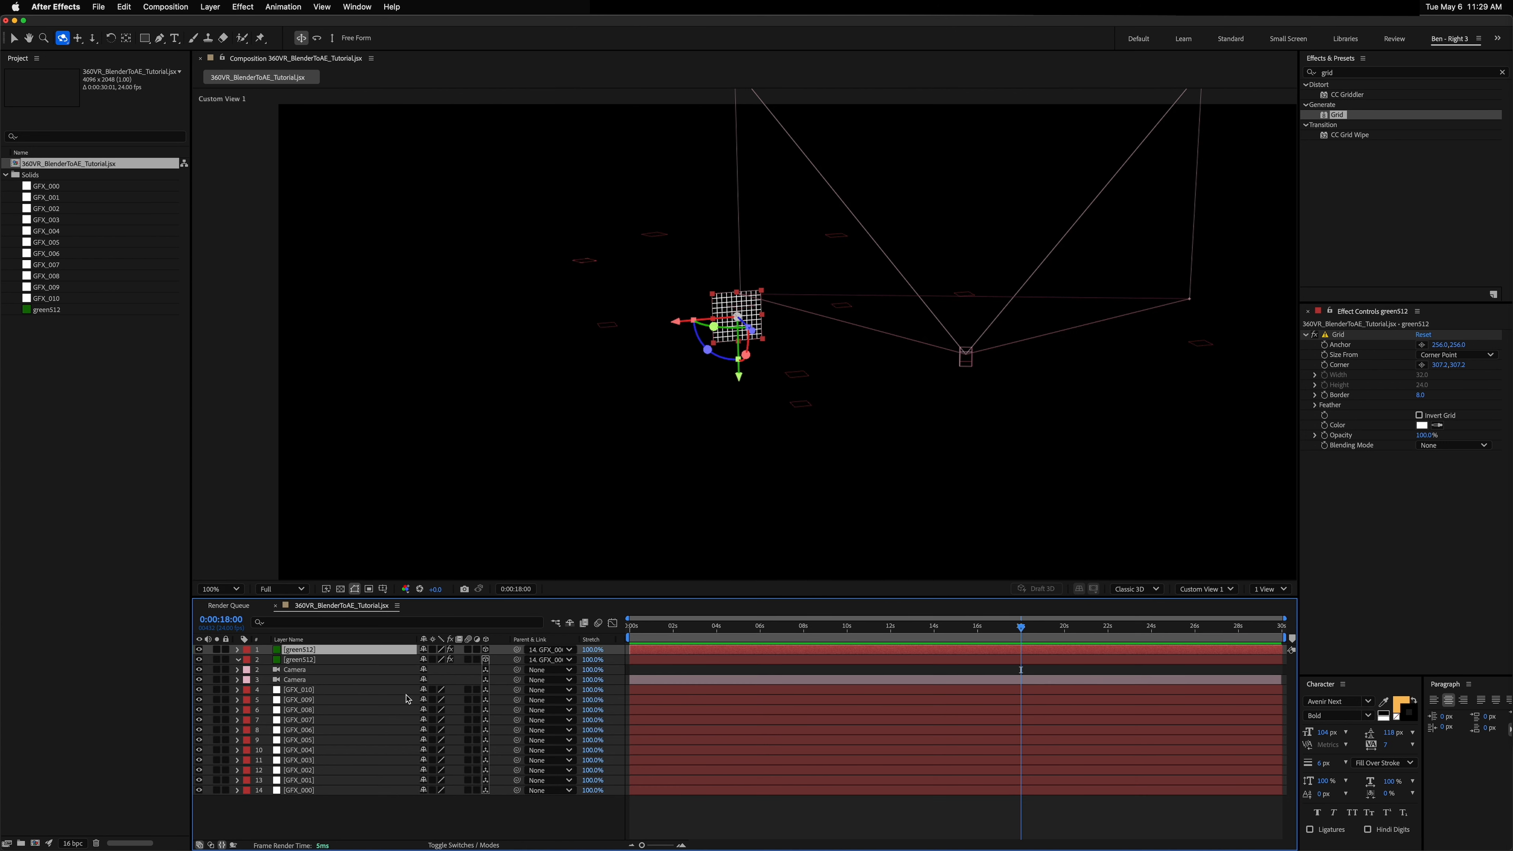
left_click_drag(516, 651, 309, 780)
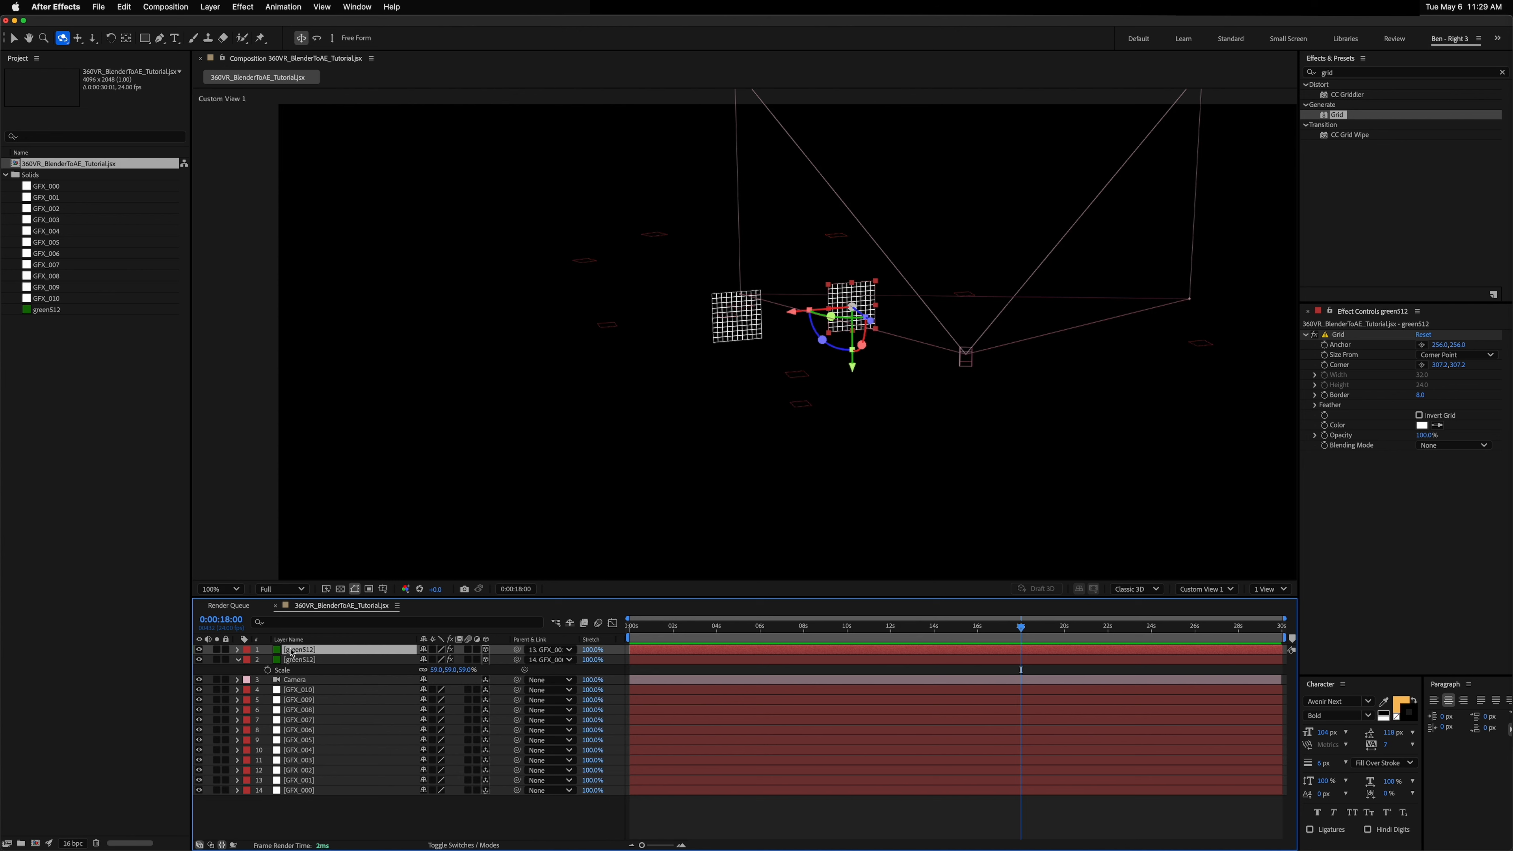
left_click(308, 782)
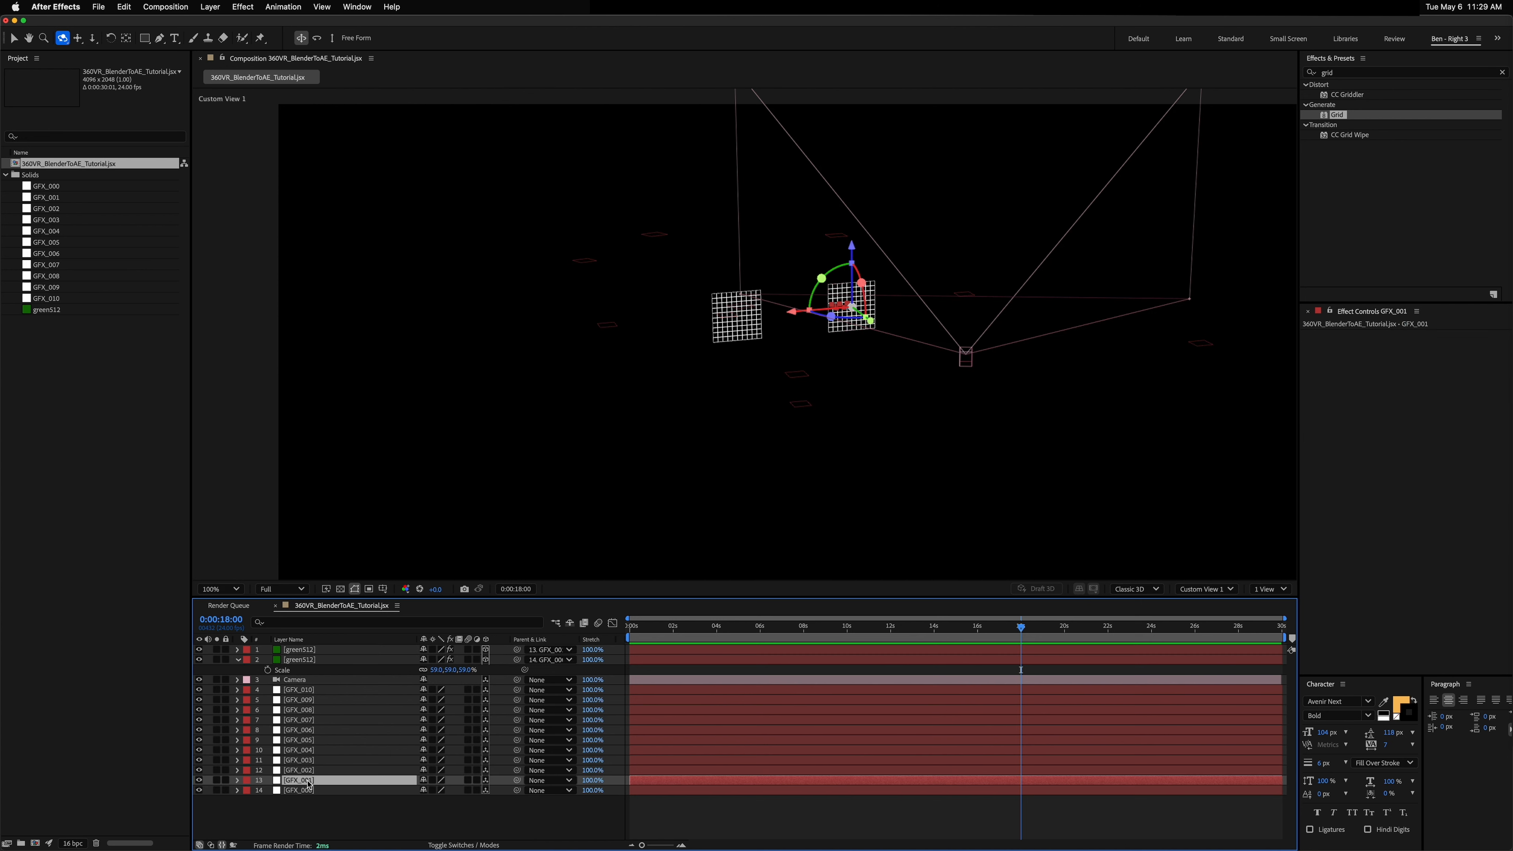
left_click(306, 791)
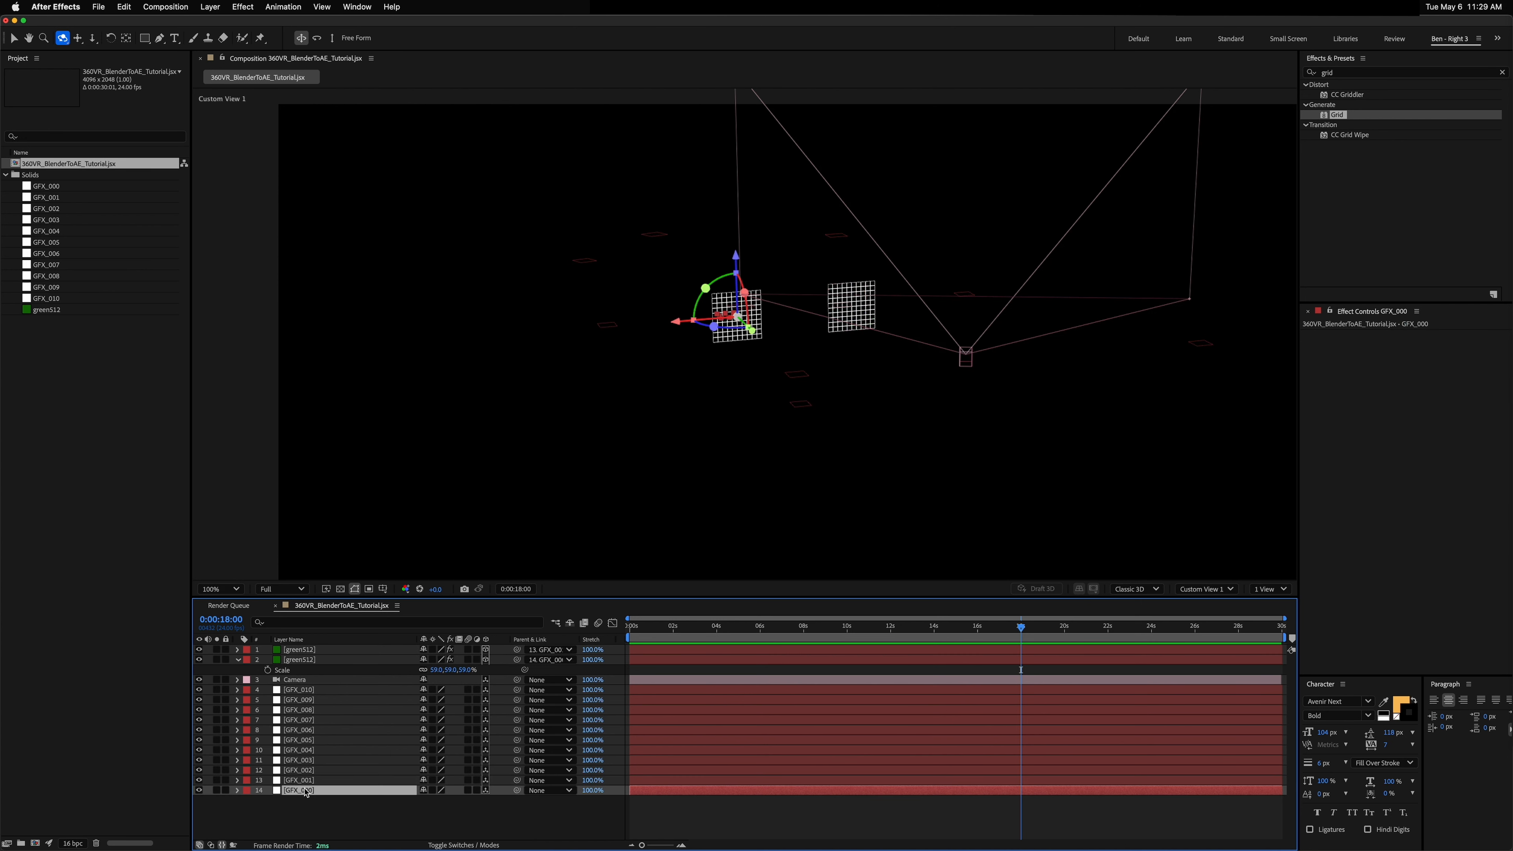
left_click(309, 650)
Step: Duplicate the grid twice more, parenting the copies to GFX_002 and GFX_003
key("ctrl+d")
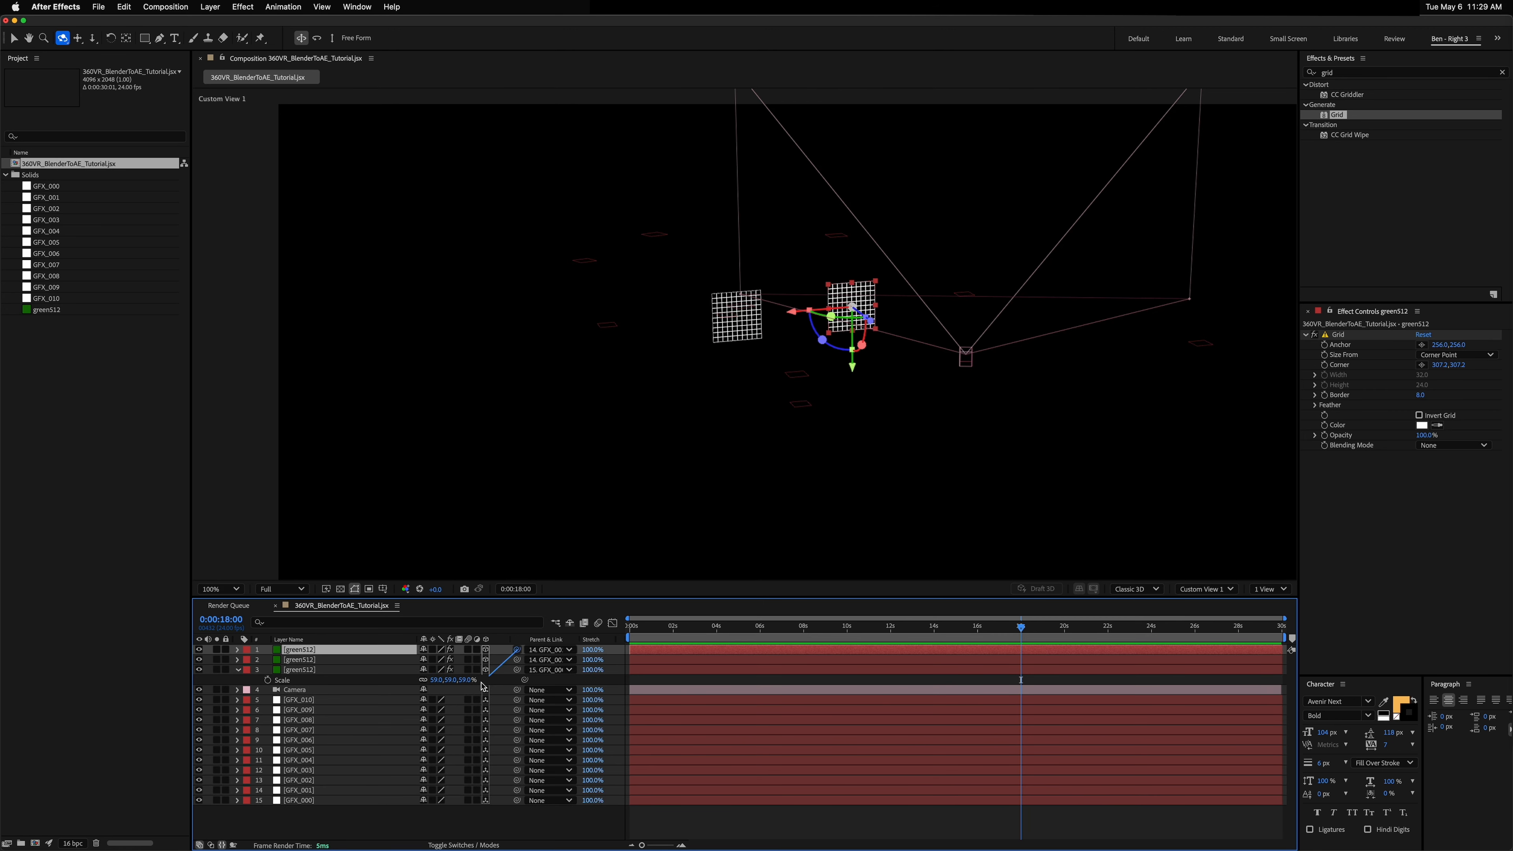
left_click_drag(517, 649, 298, 780)
key("ctrl+d")
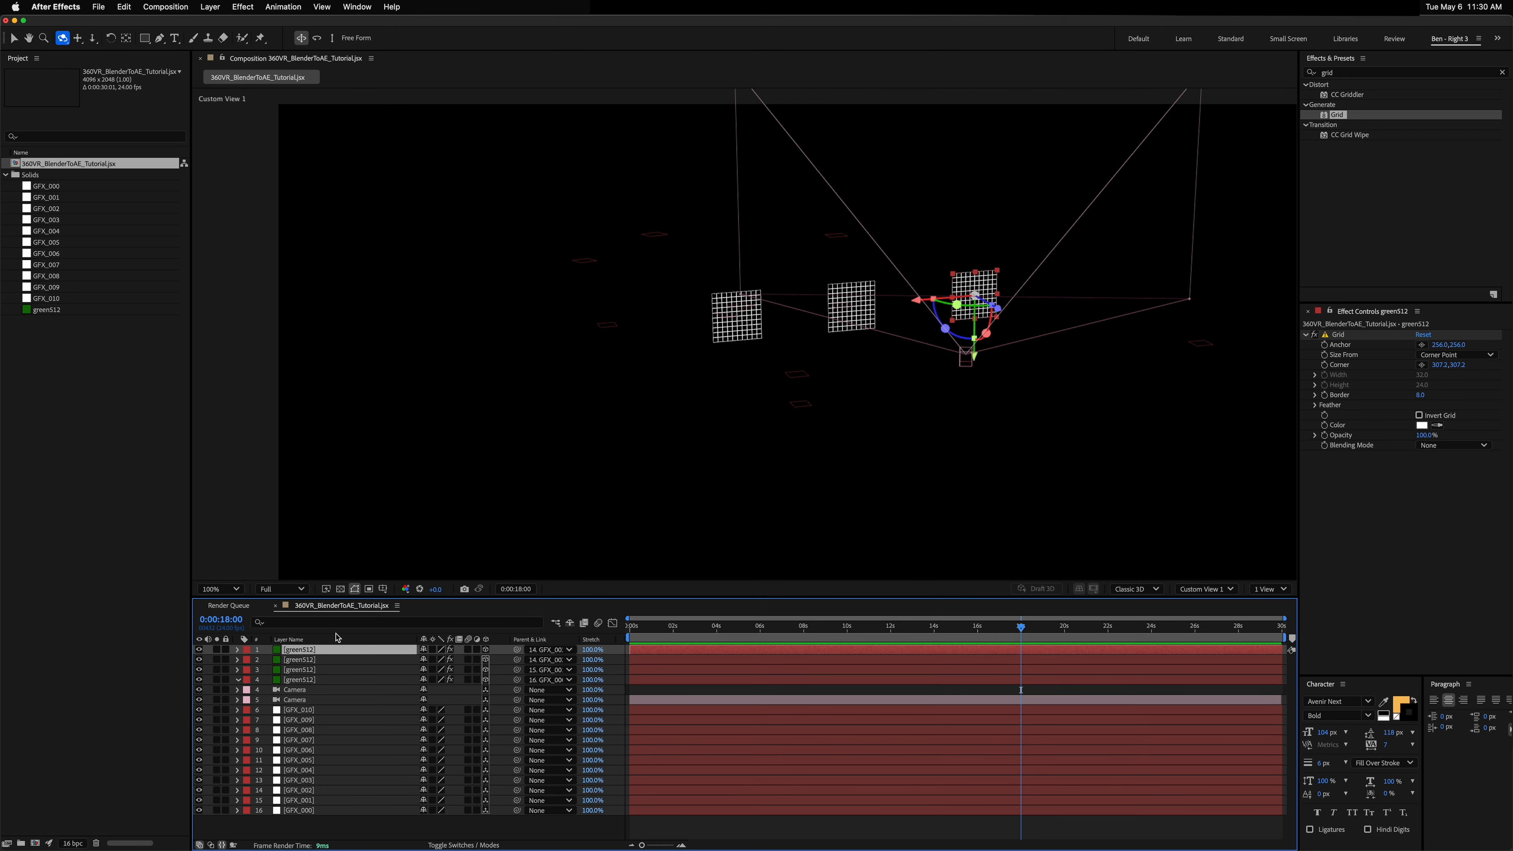
left_click_drag(517, 649, 334, 780)
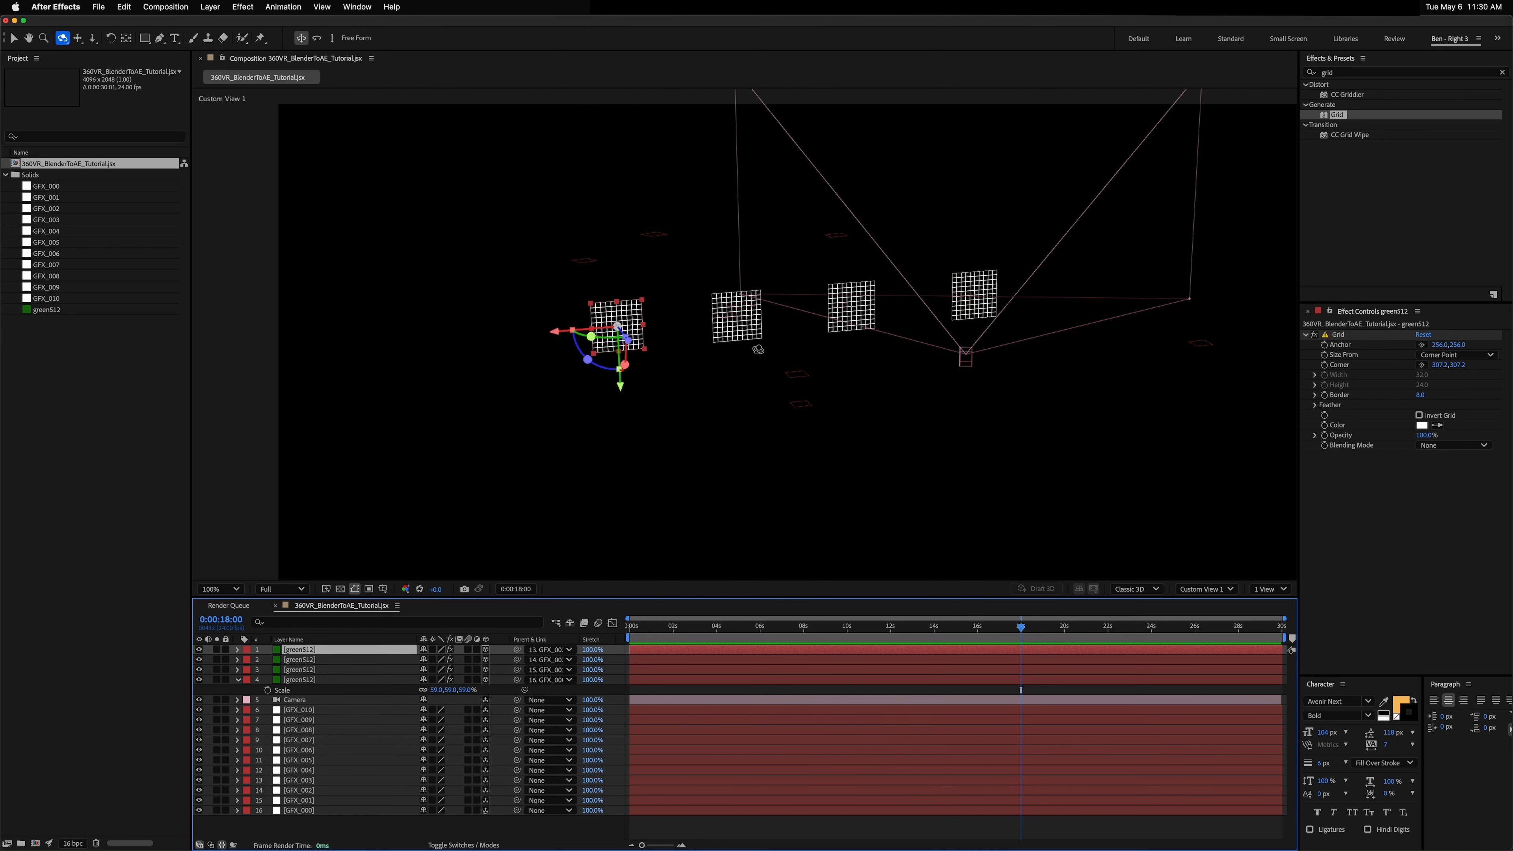
Step: Set the label colour of all the green512 grid layers to Yellow
left_click(307, 683)
left_click(286, 652, "shift")
left_click(246, 652)
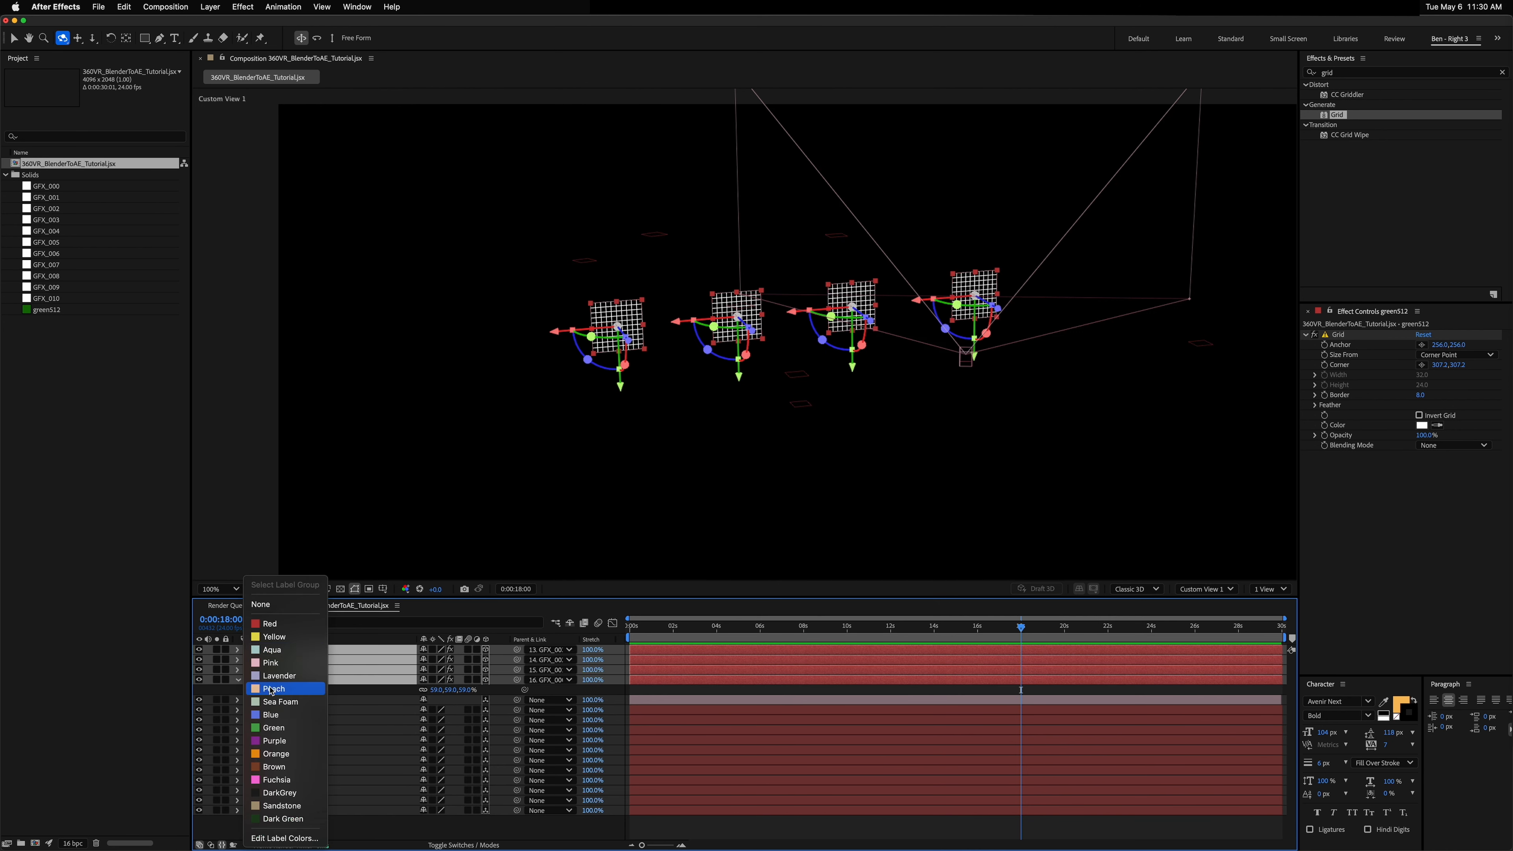
left_click(280, 642)
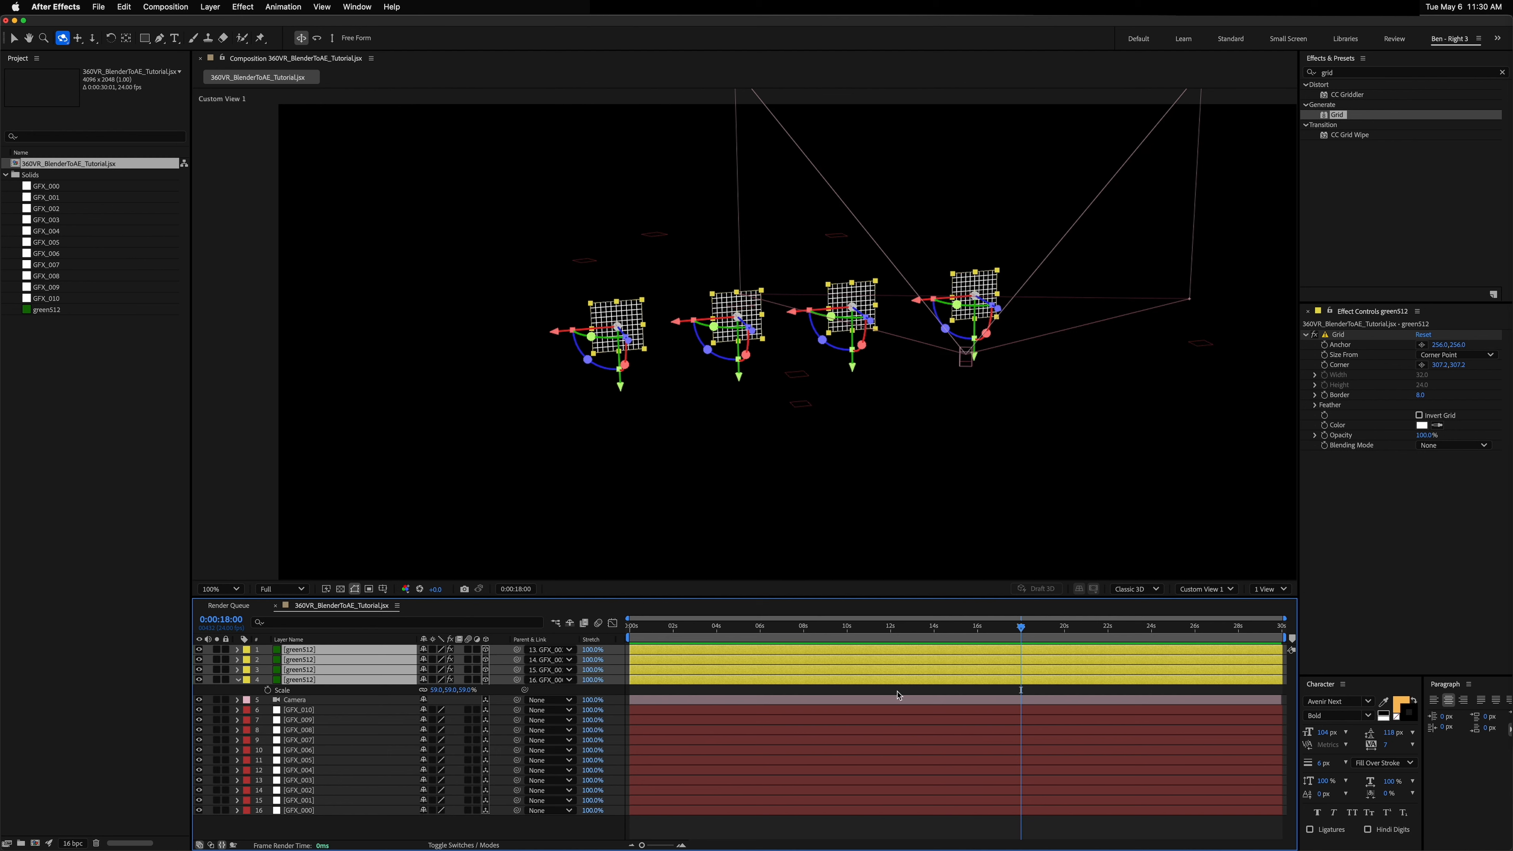
Step: Duplicate the grid layer again and parent the copy to the GFX_004 layer
left_click(302, 651)
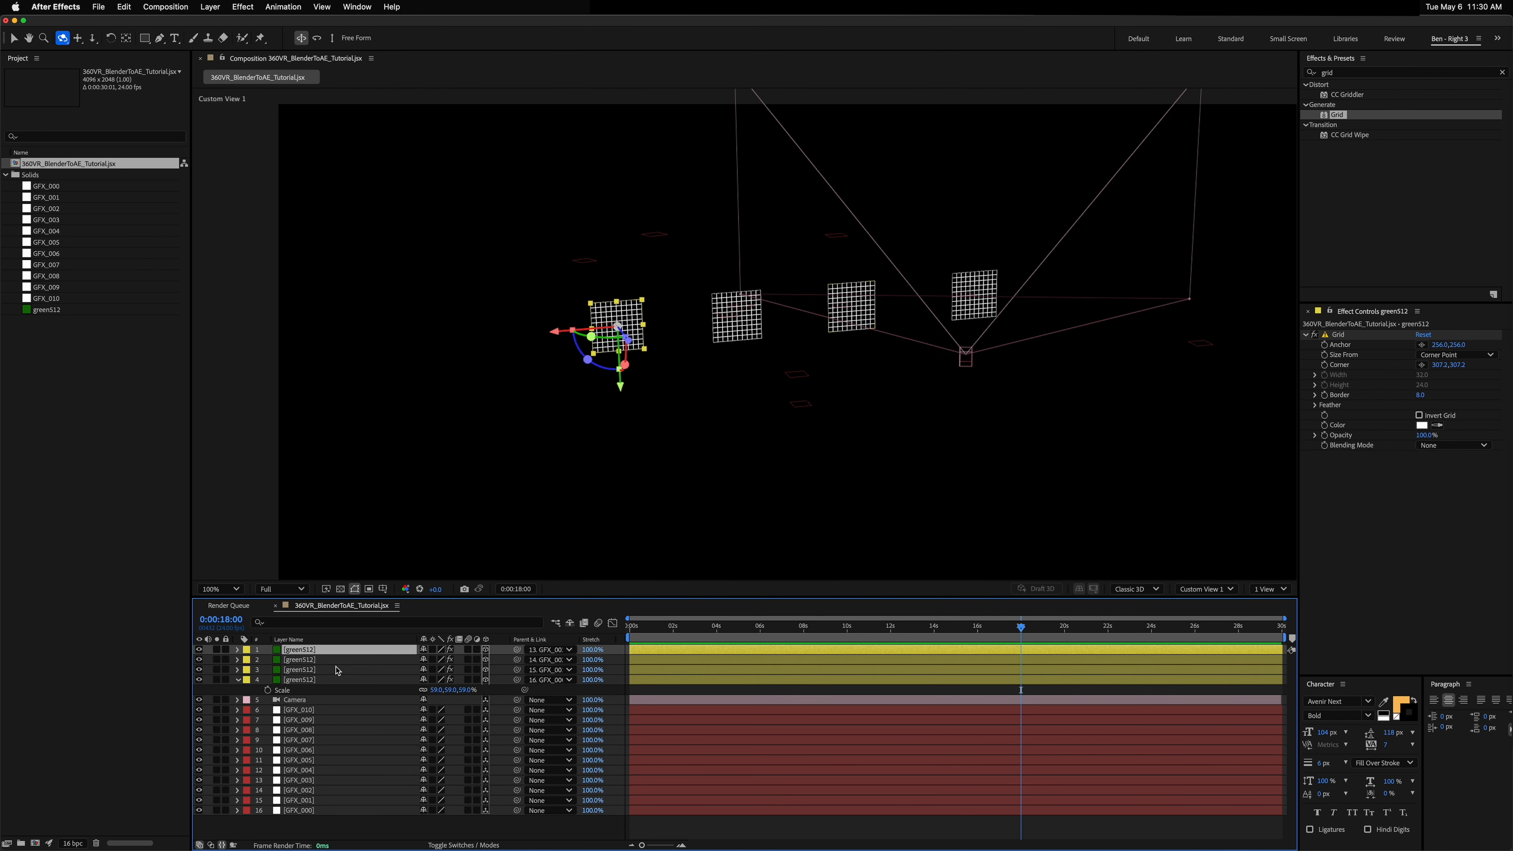
left_click(305, 780)
left_click(305, 770)
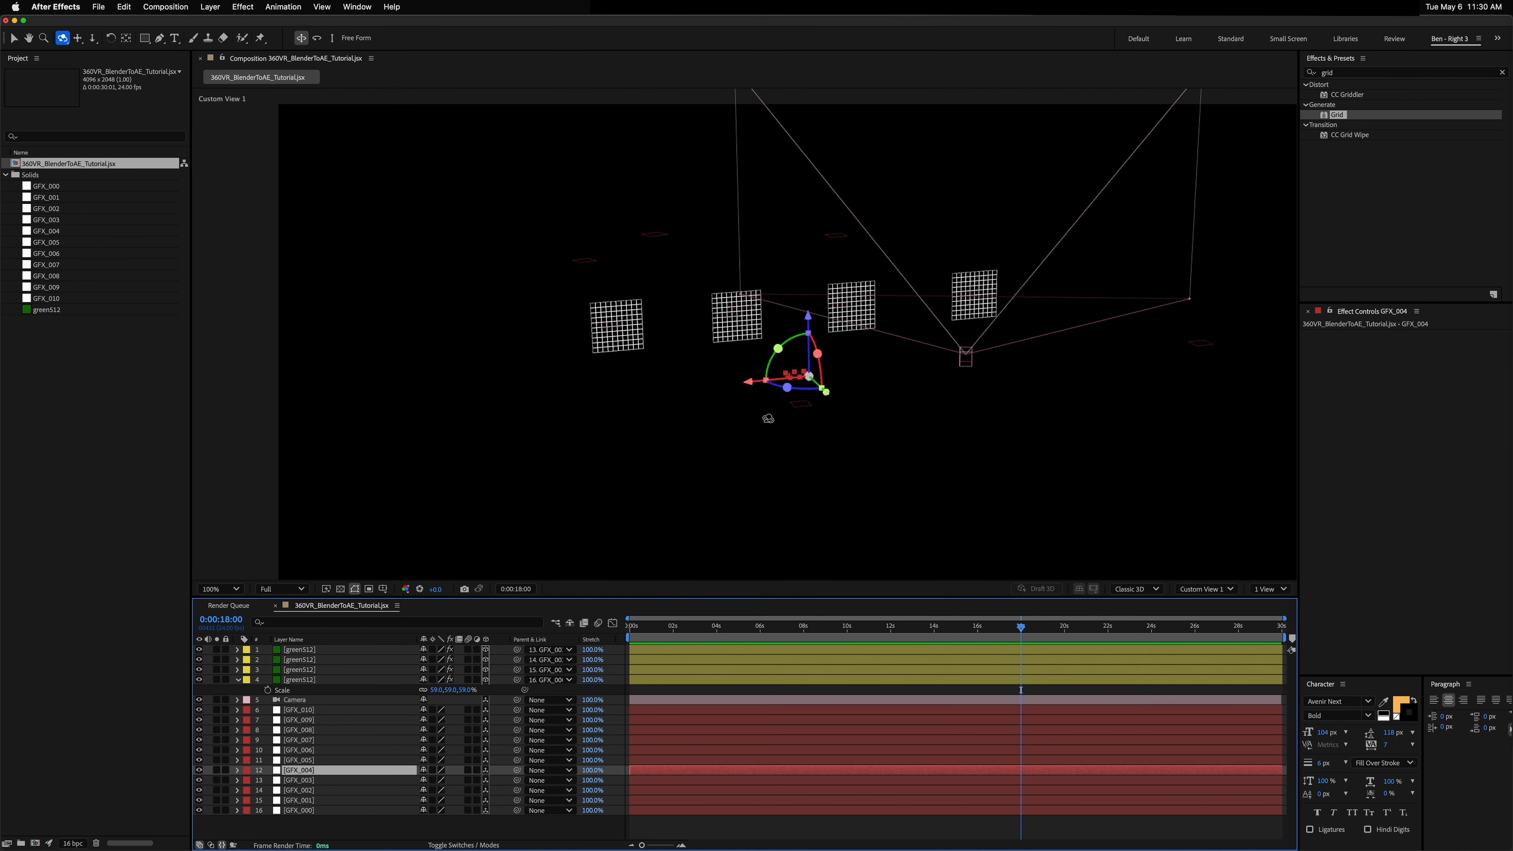
left_click_drag(784, 393, 736, 438)
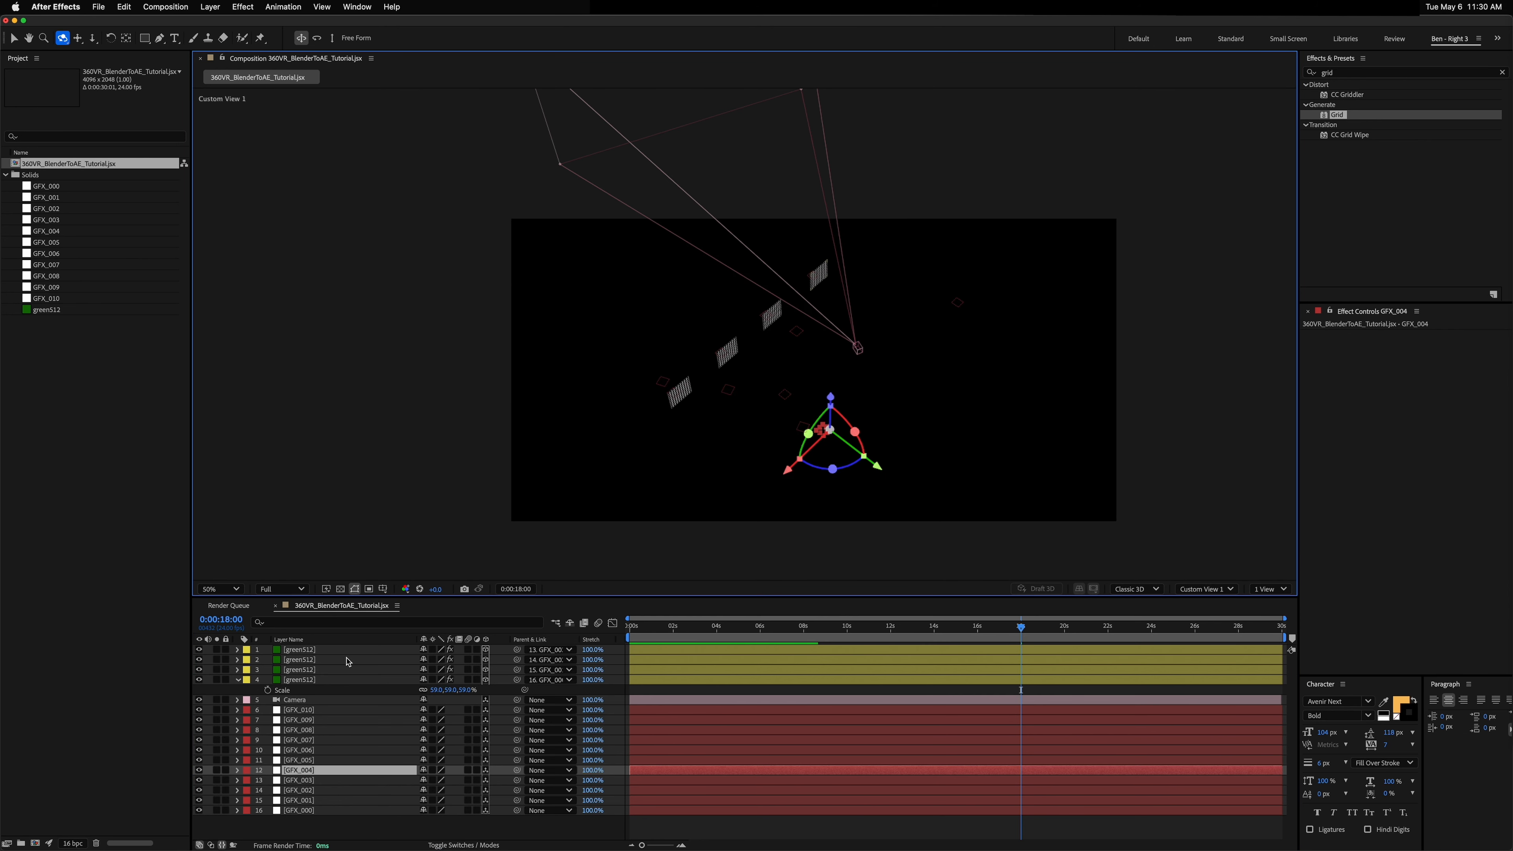
left_click(316, 651)
key("ctrl+d")
left_click_drag(516, 649, 301, 779)
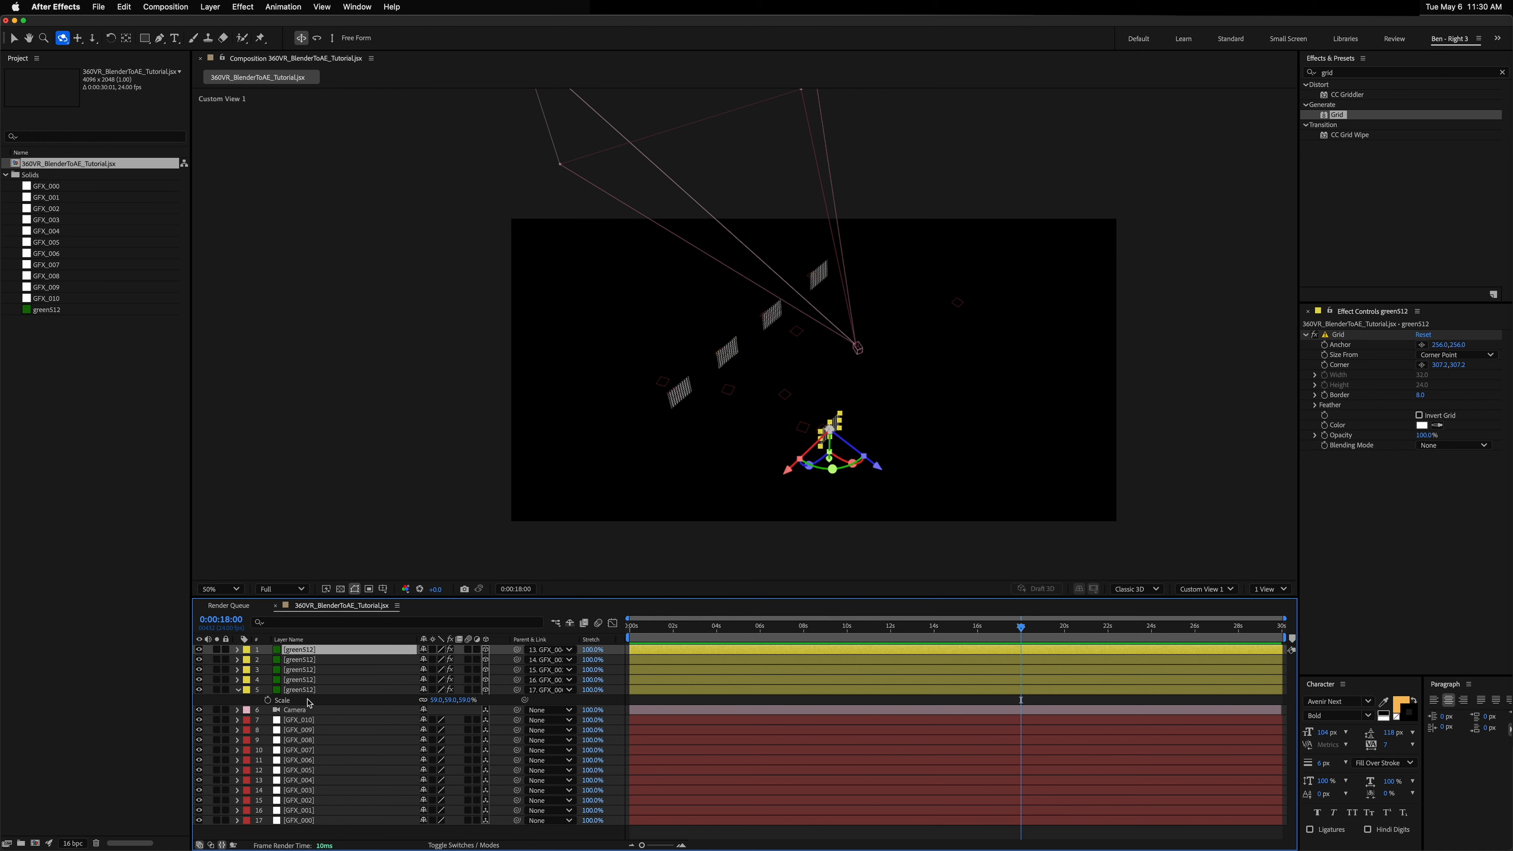
Step: Set the top grid layer's label colour to Orange
left_click(246, 650)
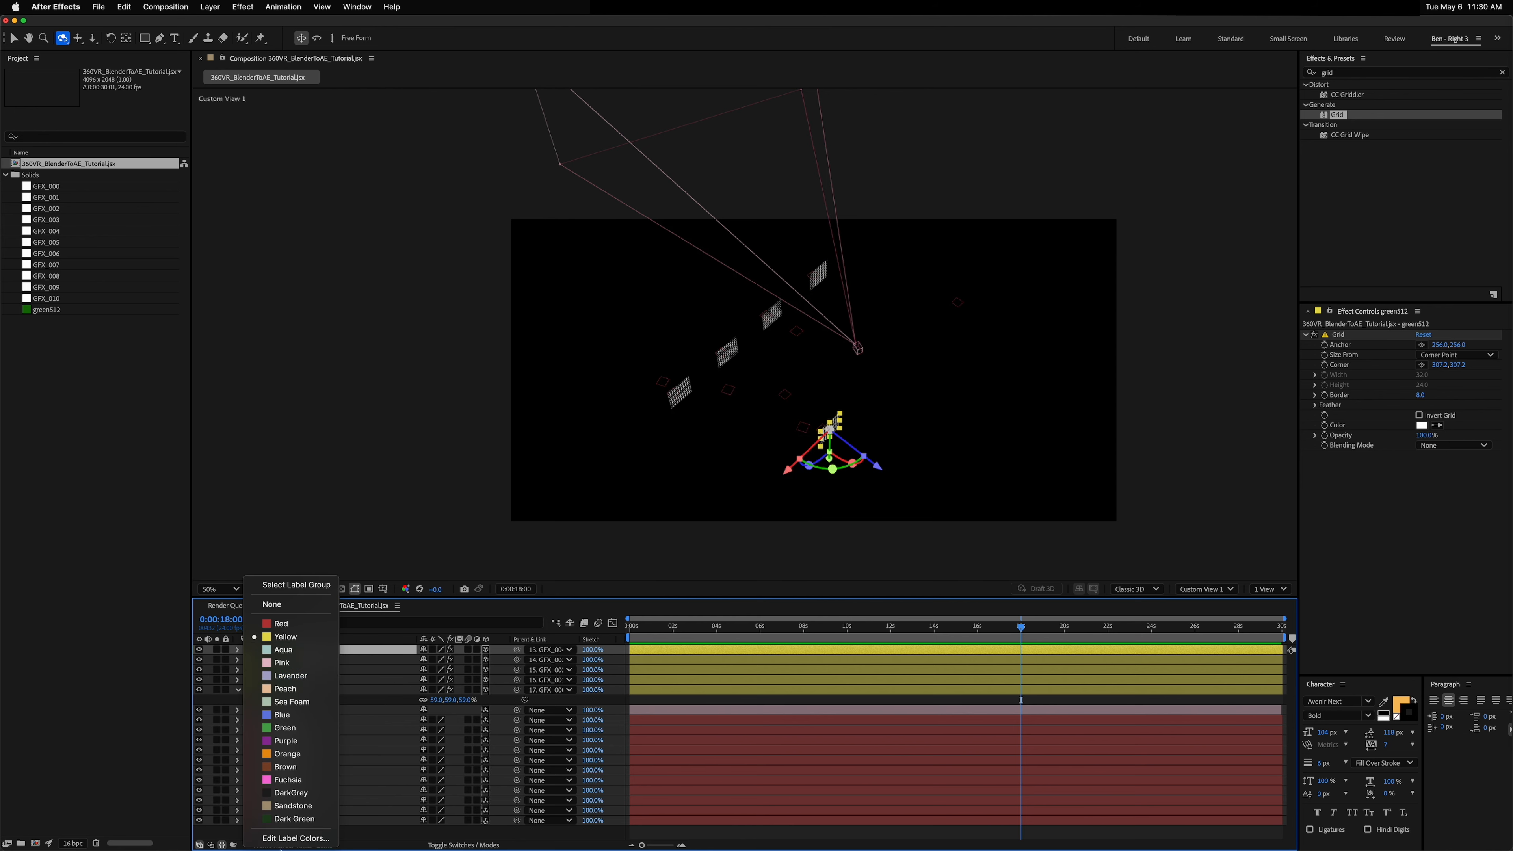
left_click(290, 753)
mouse_move(773, 436)
left_mouse_down()
mouse_move(834, 412)
mouse_move(789, 425)
left_mouse_up()
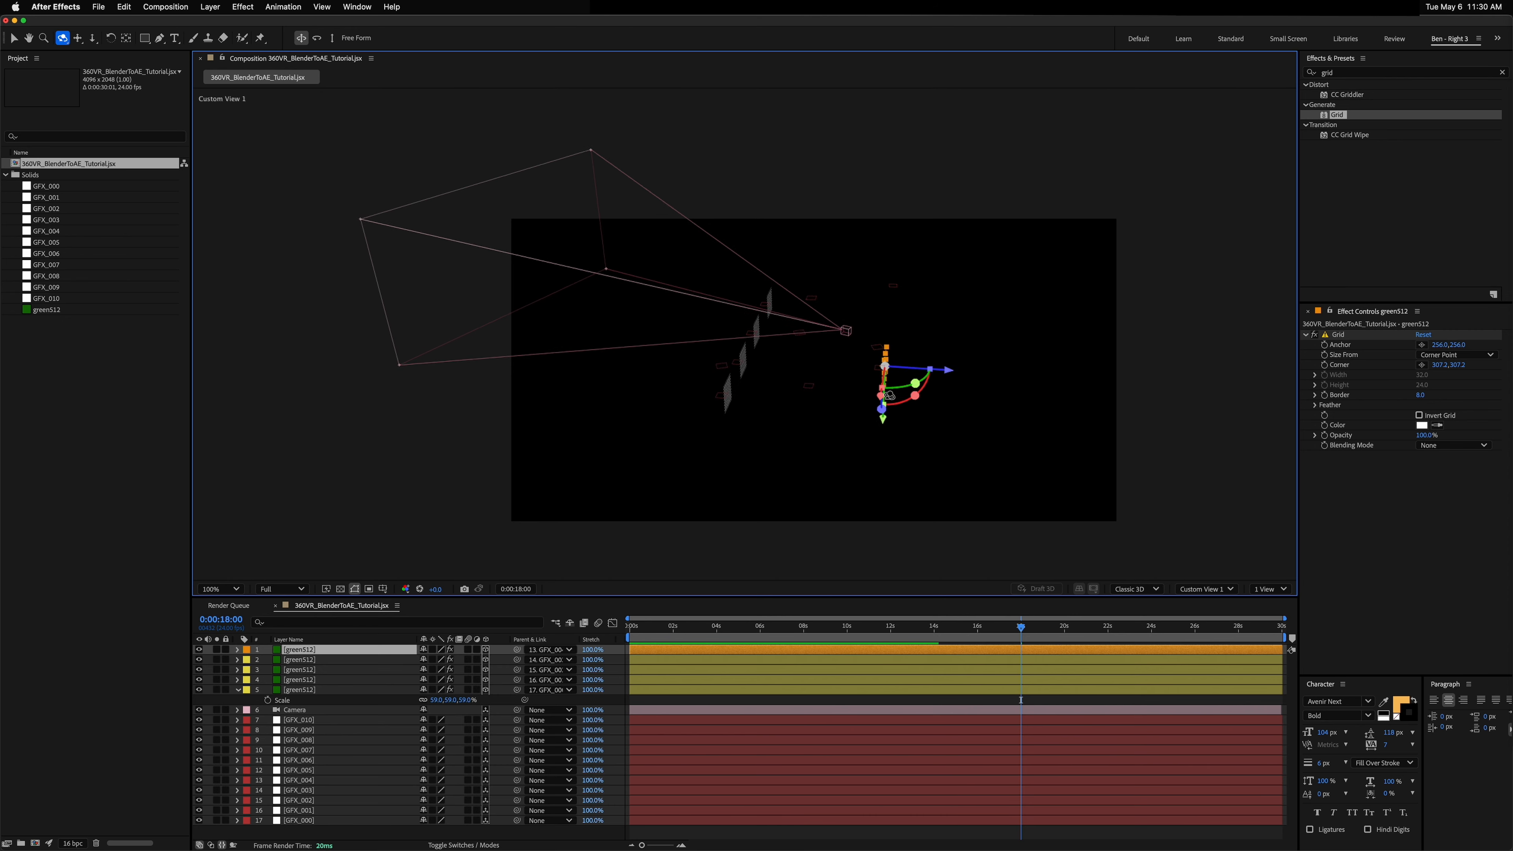
key("period")
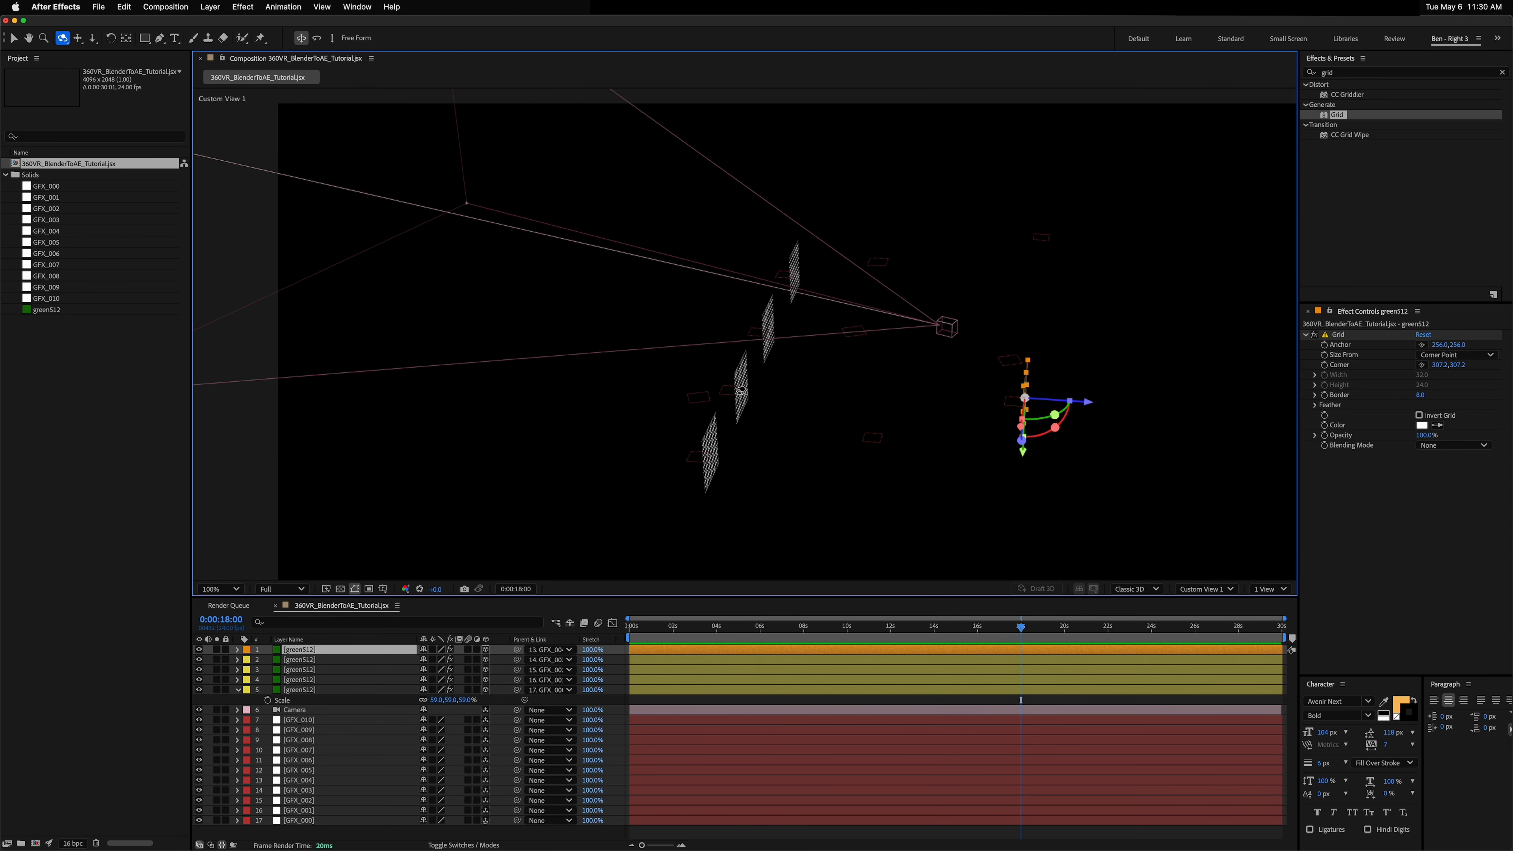
key("v")
left_click(740, 391)
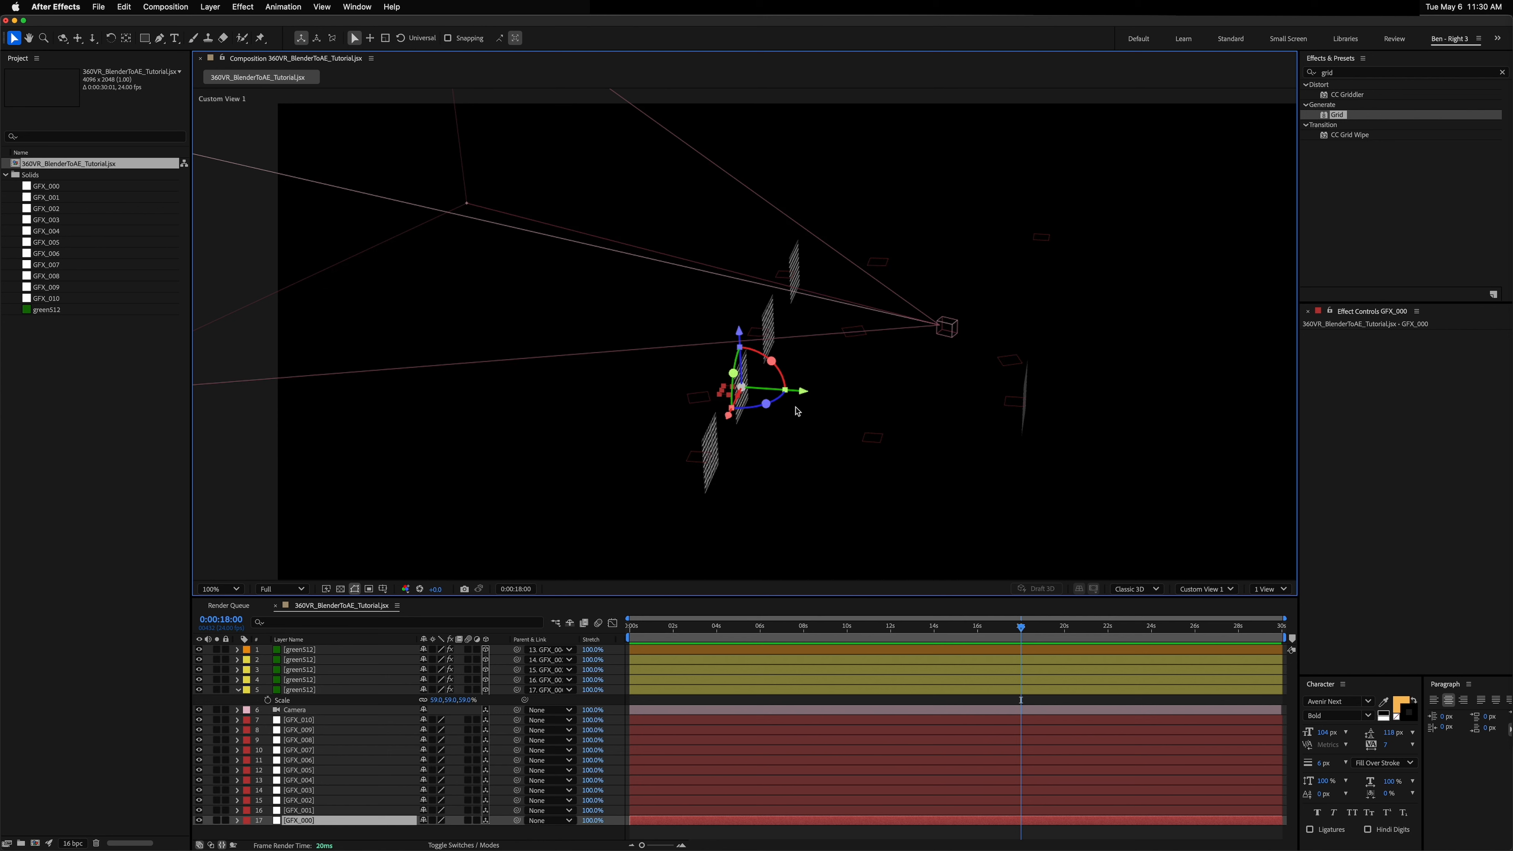
left_click(1024, 417)
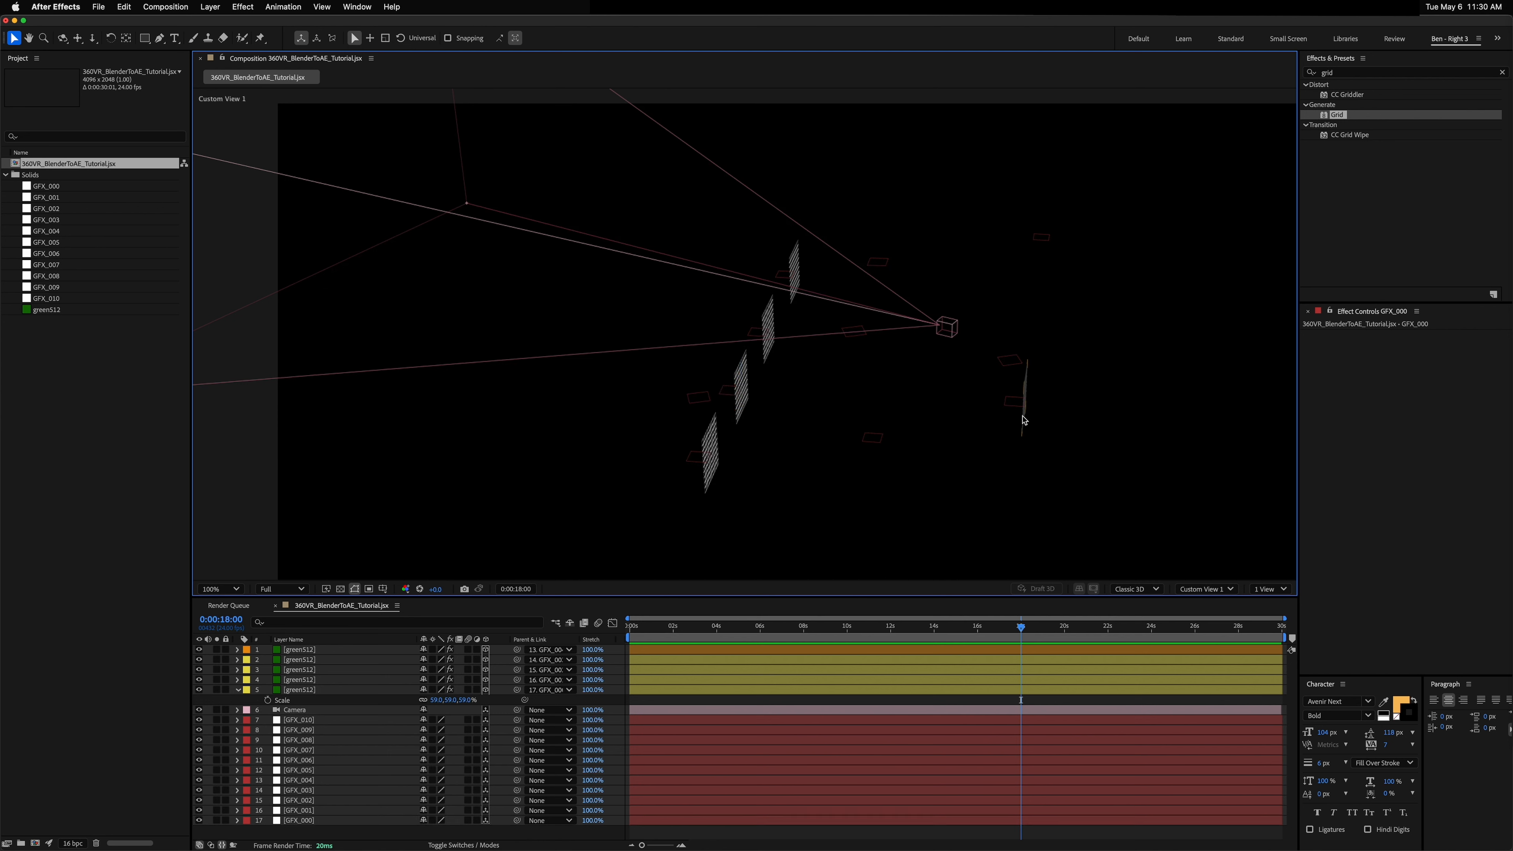
left_click(1024, 411)
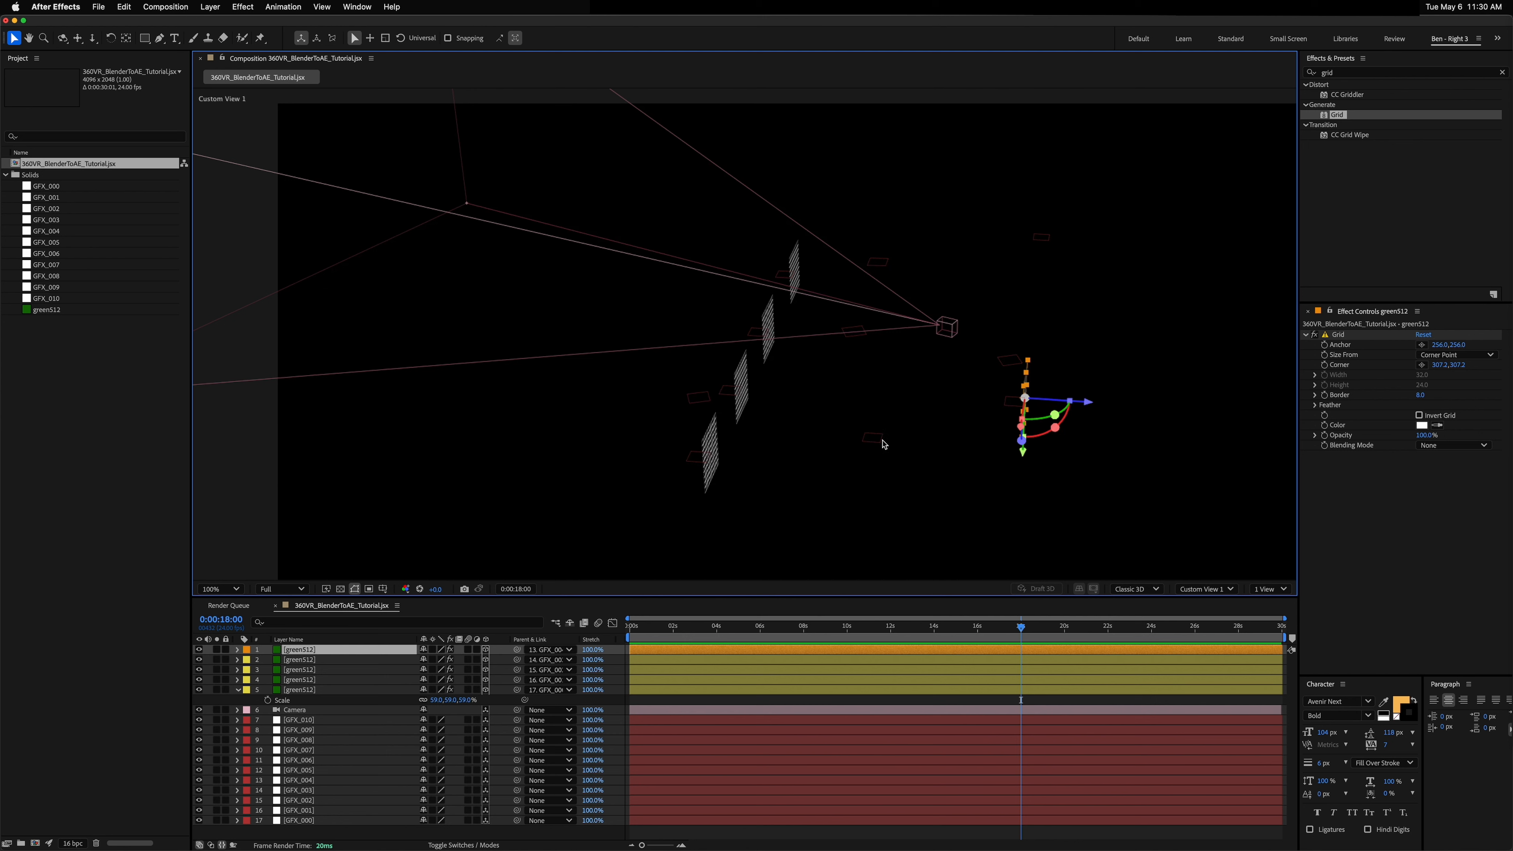
Step: Duplicate the grid layer and parent the copy to the GFX_005 layer
left_click(295, 653)
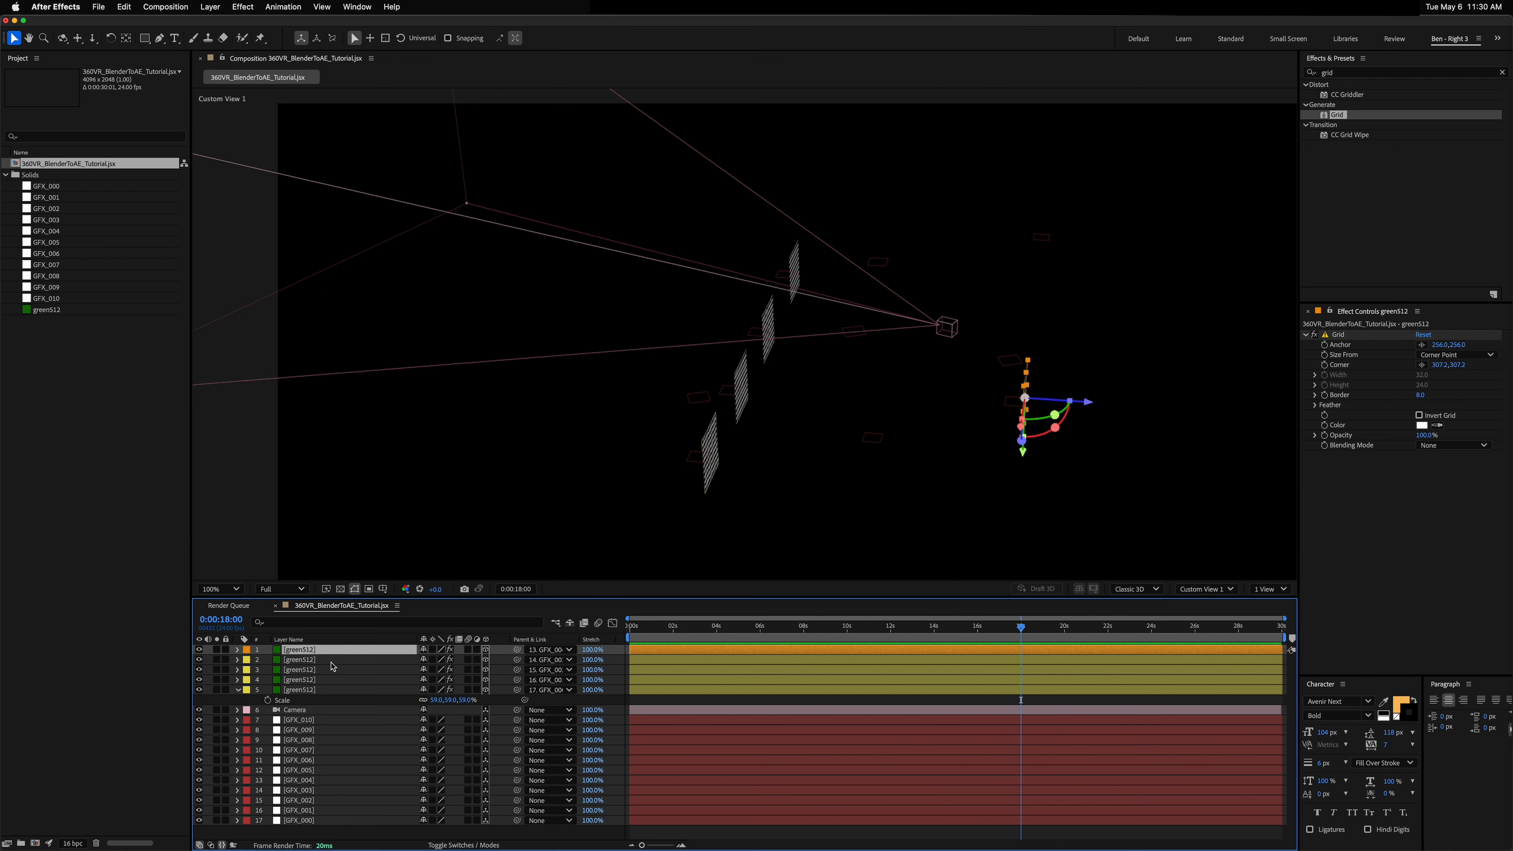
key("ctrl+d")
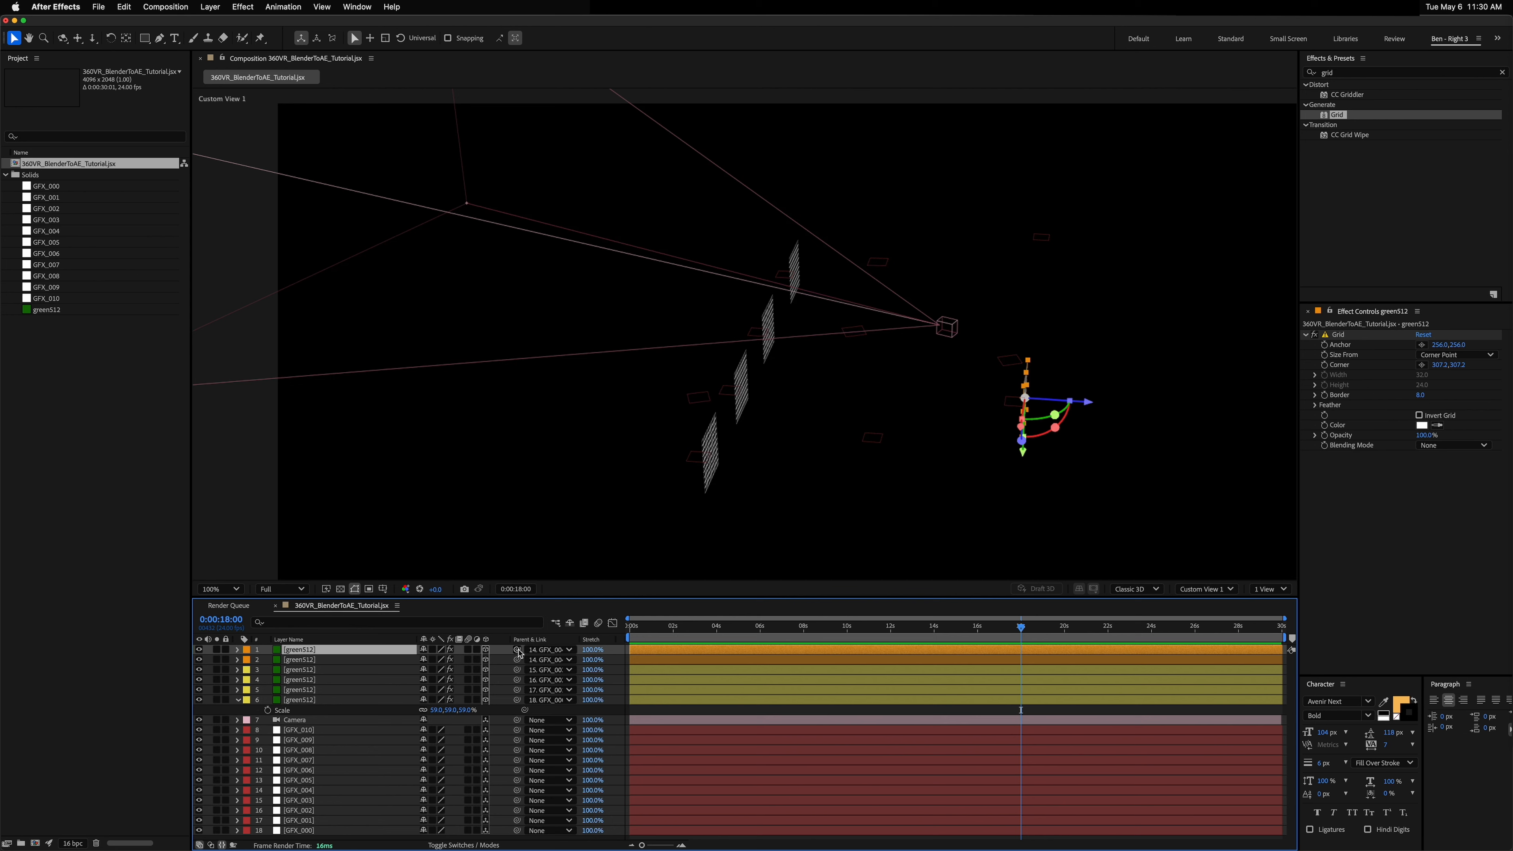
left_click_drag(516, 649, 352, 780)
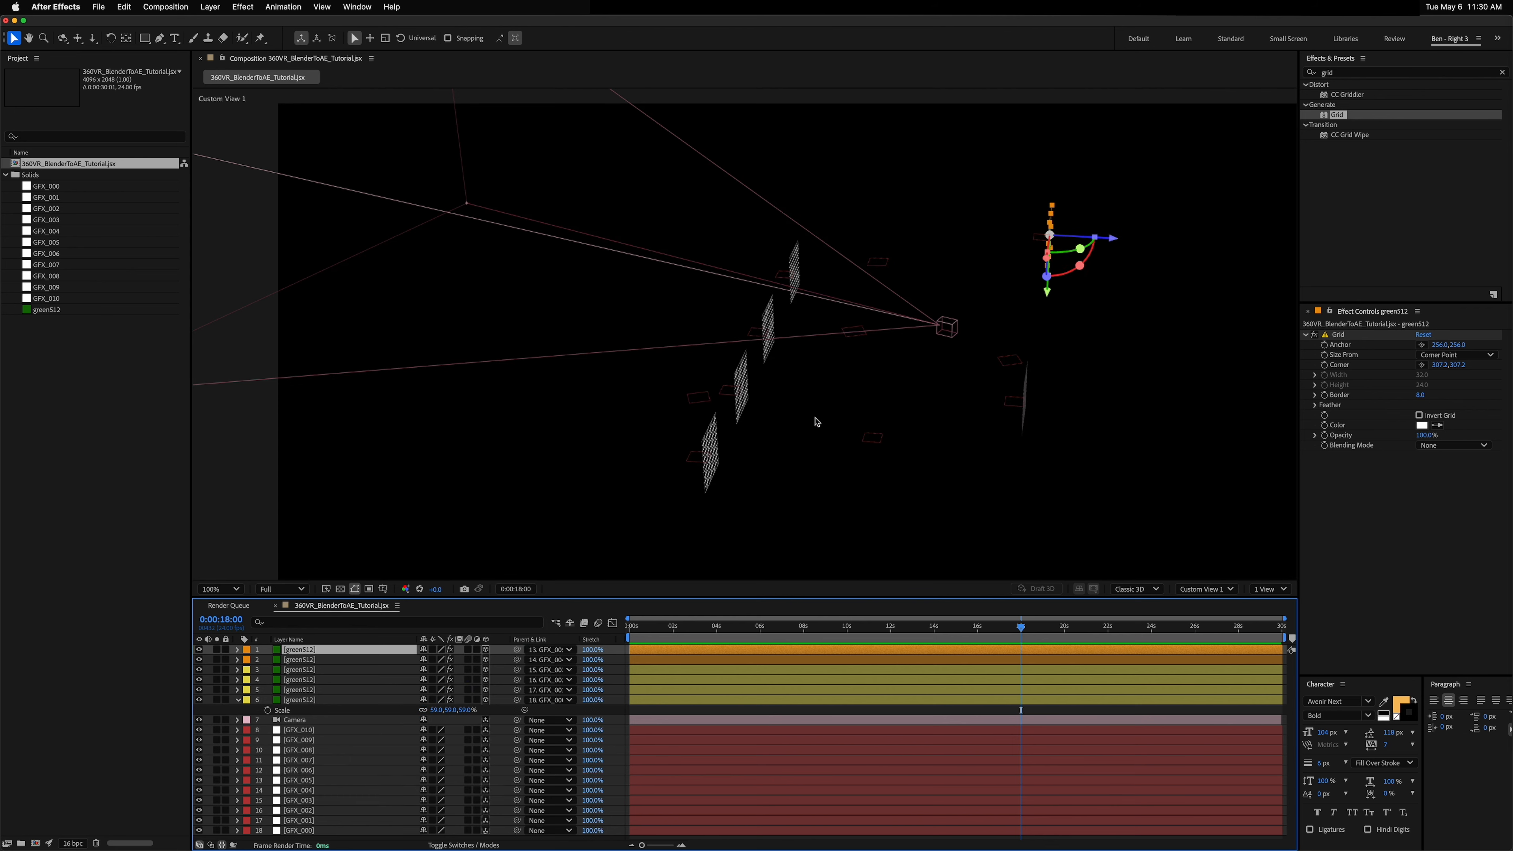
left_click(857, 429)
key("c")
mouse_move(872, 422)
left_mouse_down()
mouse_move(883, 407)
mouse_move(893, 423)
mouse_move(865, 419)
left_mouse_up()
Step: Duplicate the grid layer and parent the copy to the GFX_006 layer
left_click(307, 651)
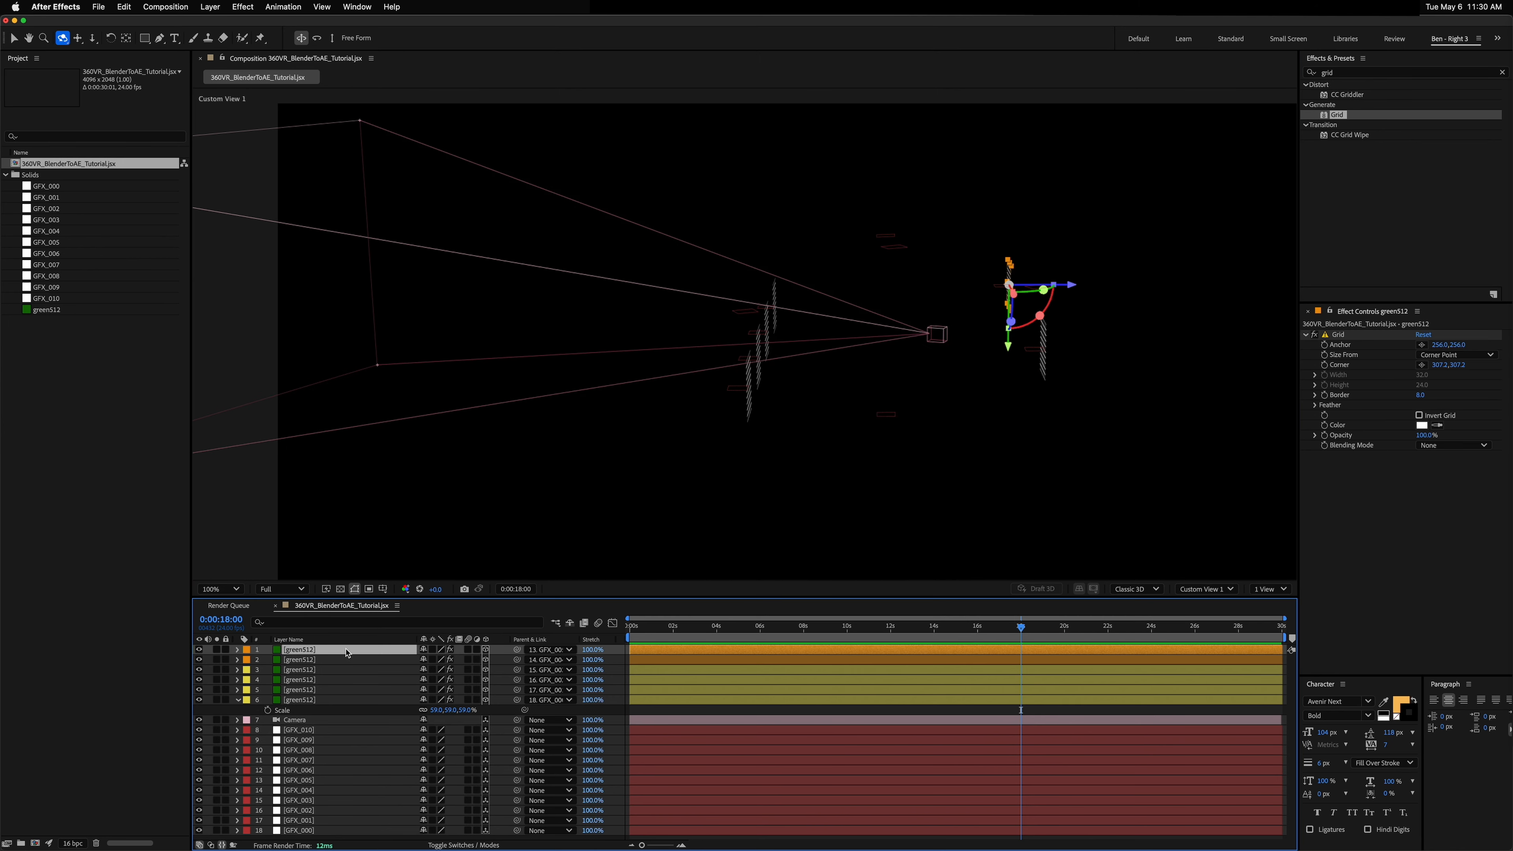
key("super+d")
left_click_drag(517, 650, 329, 780)
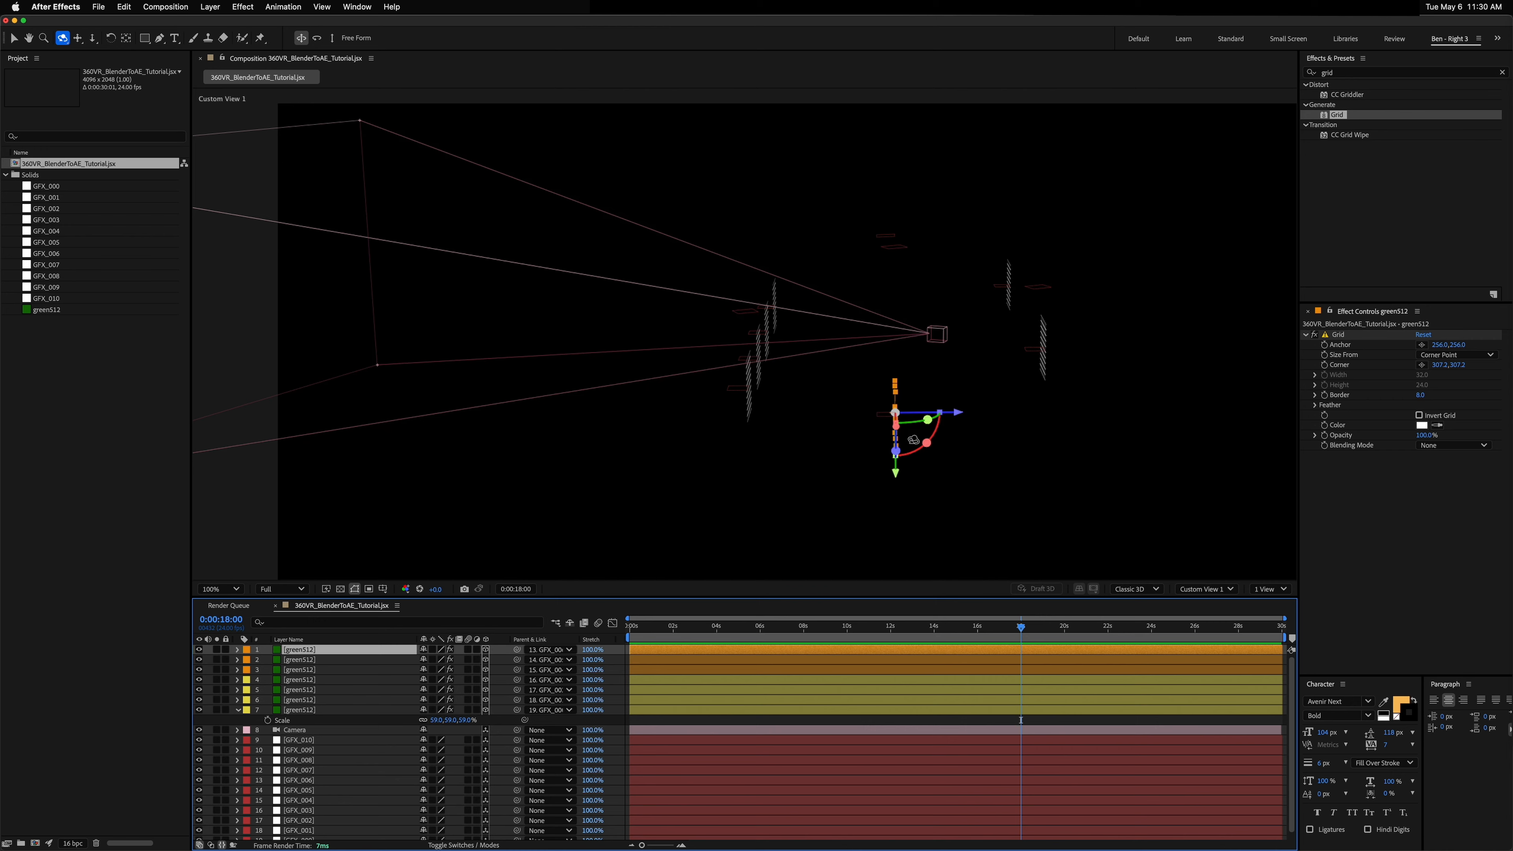
Step: Lay the GFX_006 grid flat by setting its X Rotation to 0°
scroll(917, 433, "up", 2)
scroll(1091, 486, "down", 1)
left_click_drag(1021, 477, 982, 500)
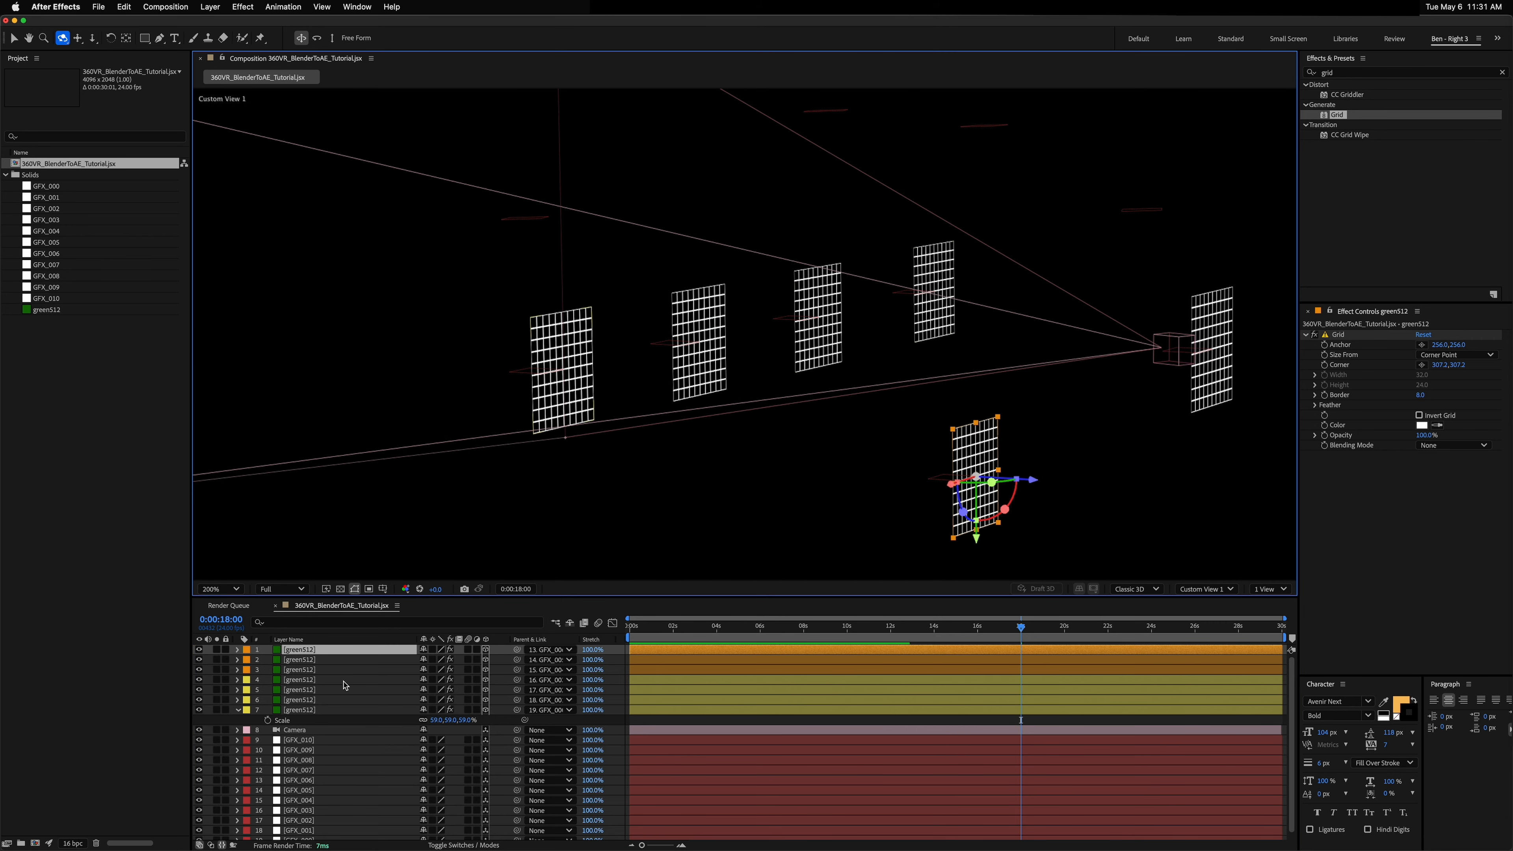
key("r")
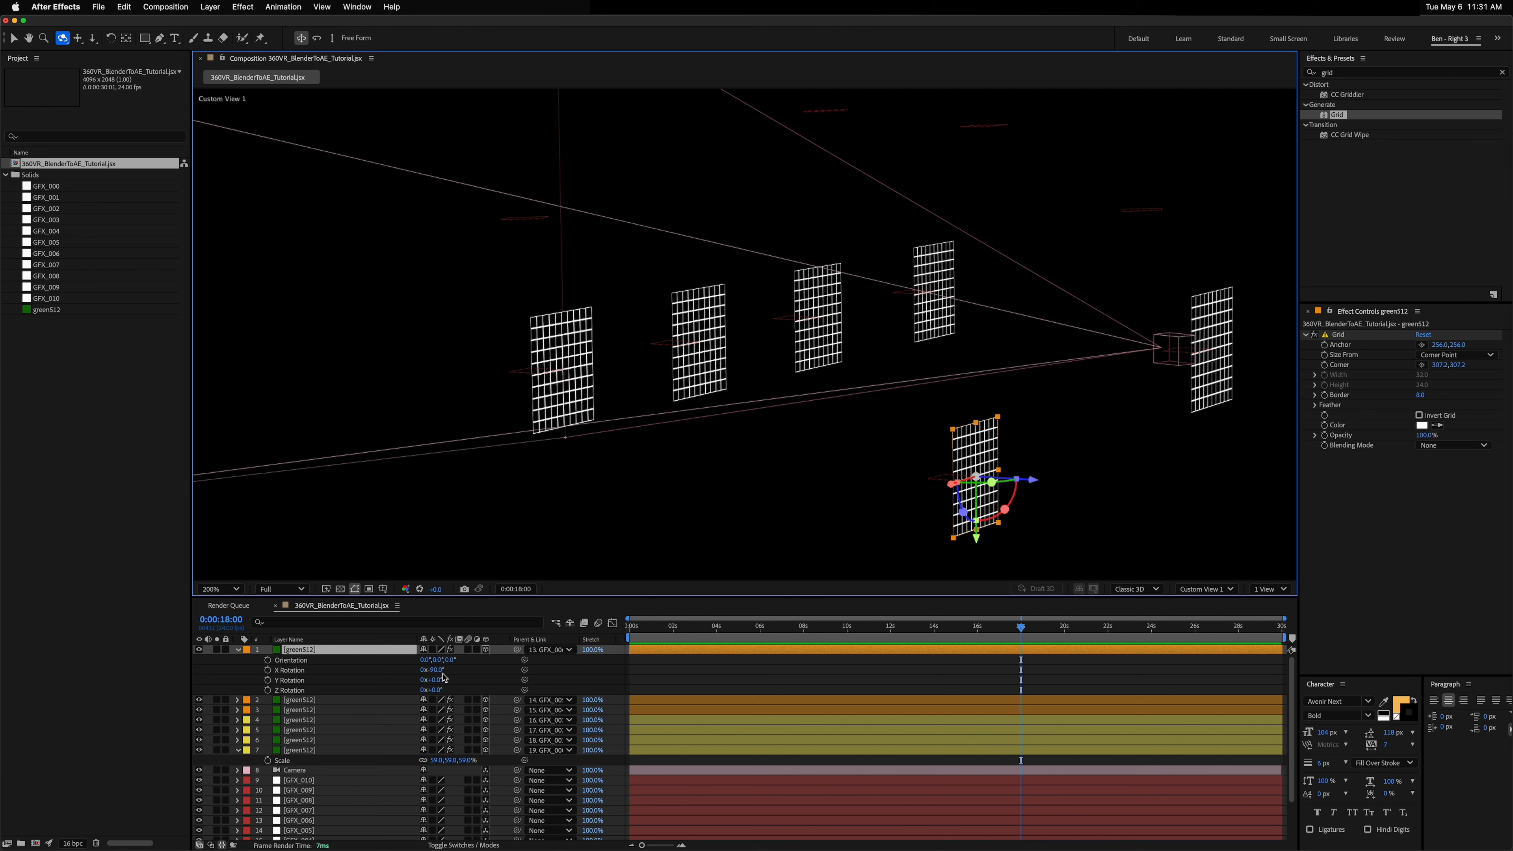
left_click_drag(440, 672, 475, 658)
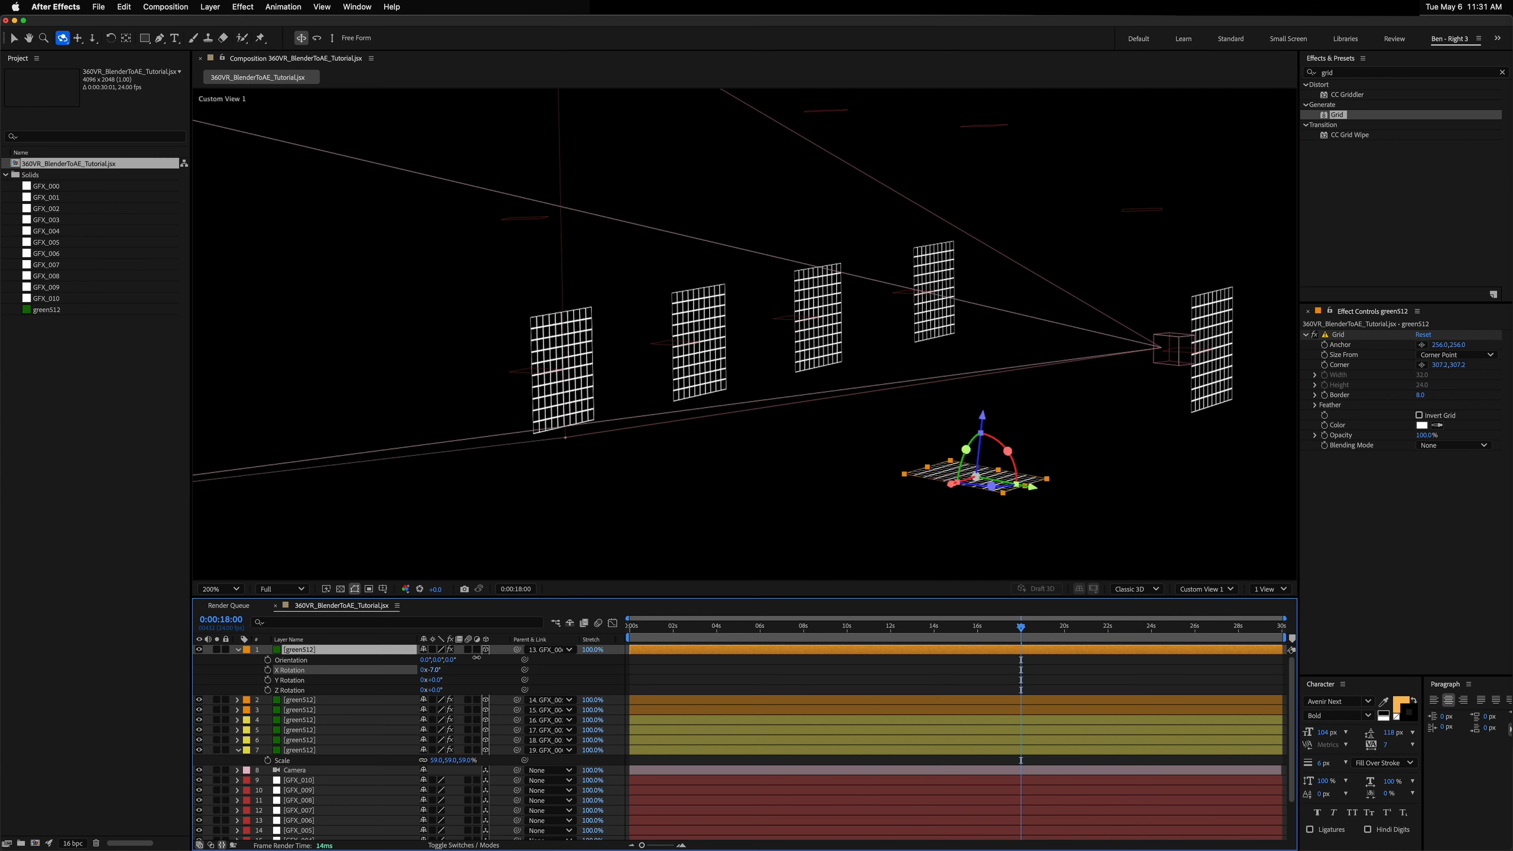
left_click(438, 668)
type("0")
key("Return")
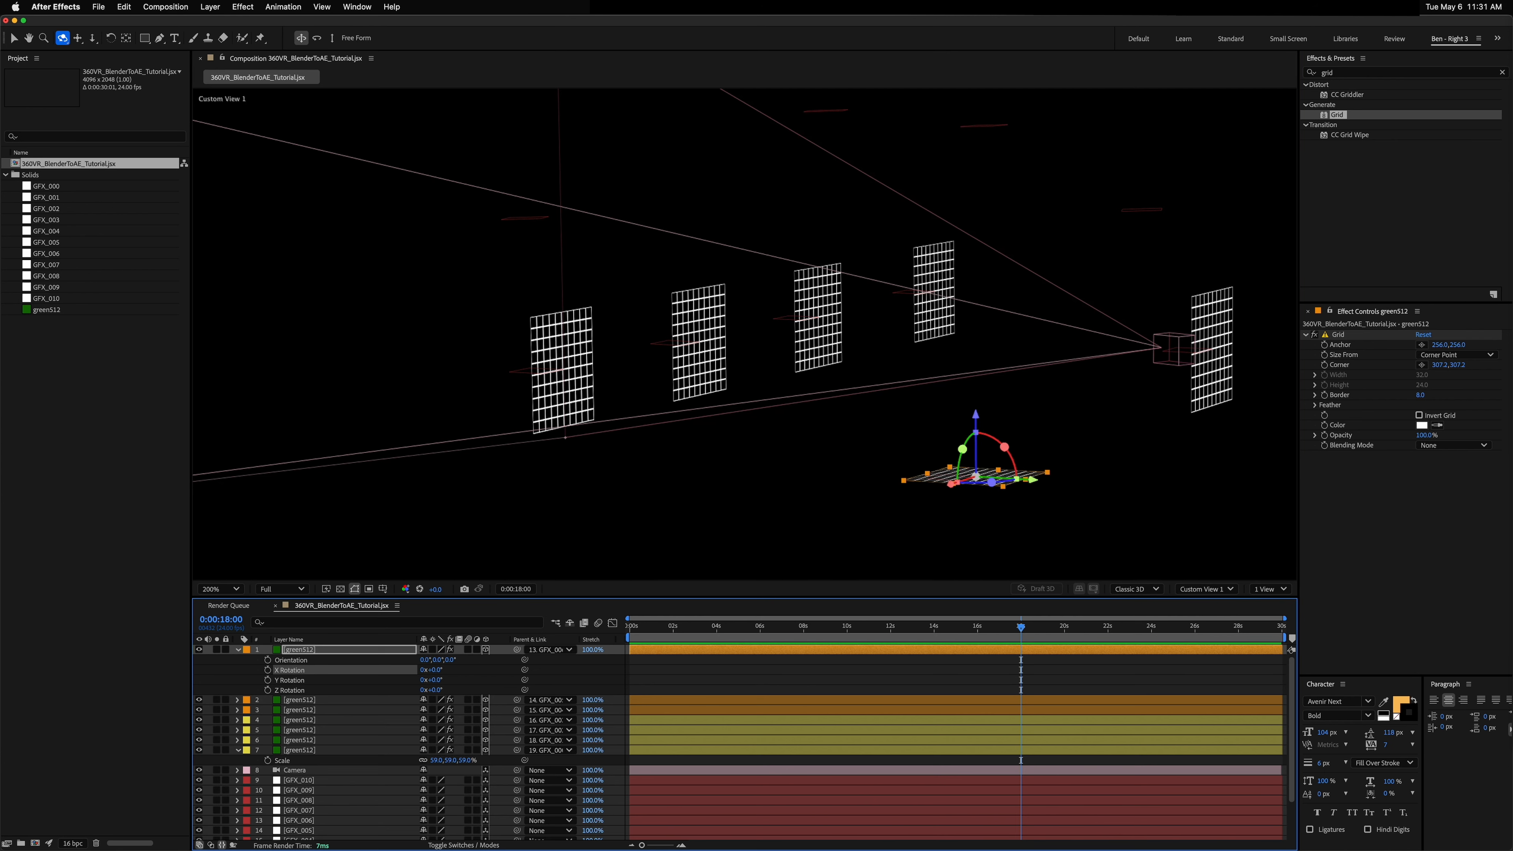
Step: Duplicate the flat grid layer and parent the copy to the GFX_007 layer
left_click(306, 652)
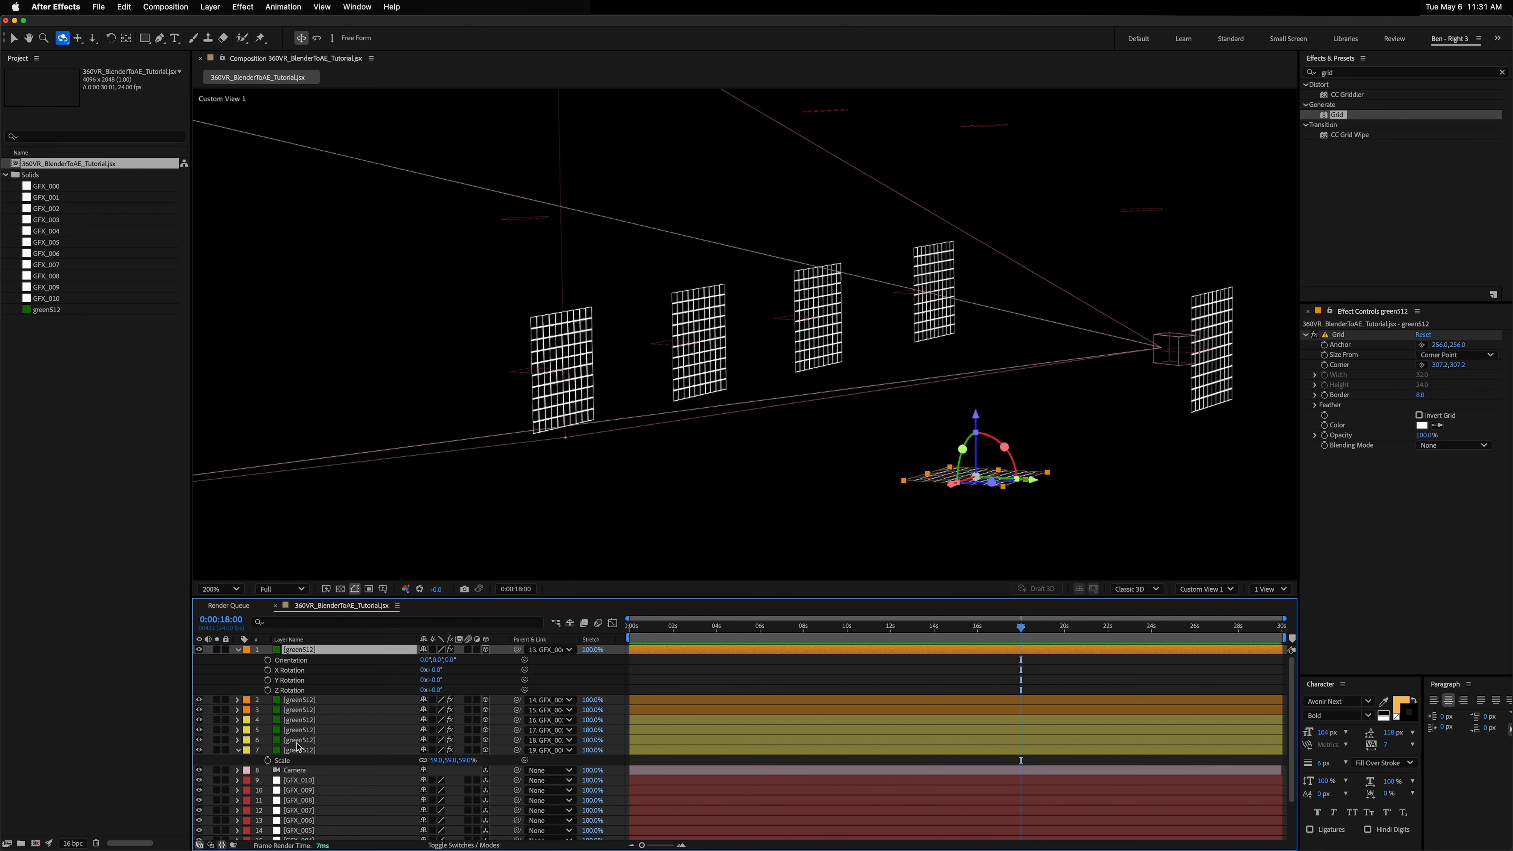
key("super+d")
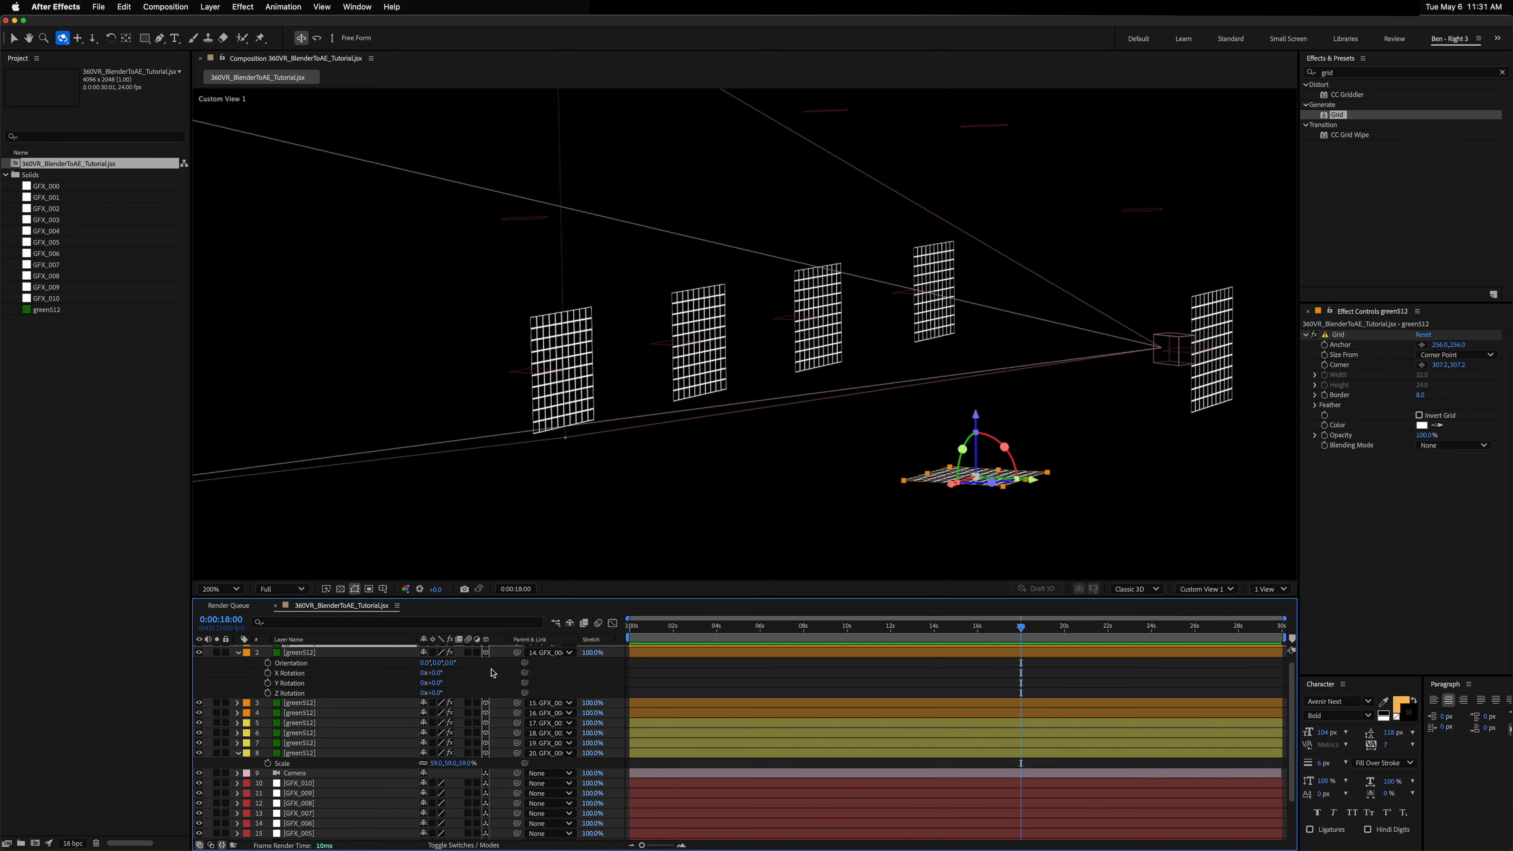
scroll(493, 672, "up", 1)
left_click_drag(516, 650, 322, 820)
mouse_move(1044, 226)
left_mouse_down()
mouse_move(1036, 267)
mouse_move(1040, 243)
left_mouse_up()
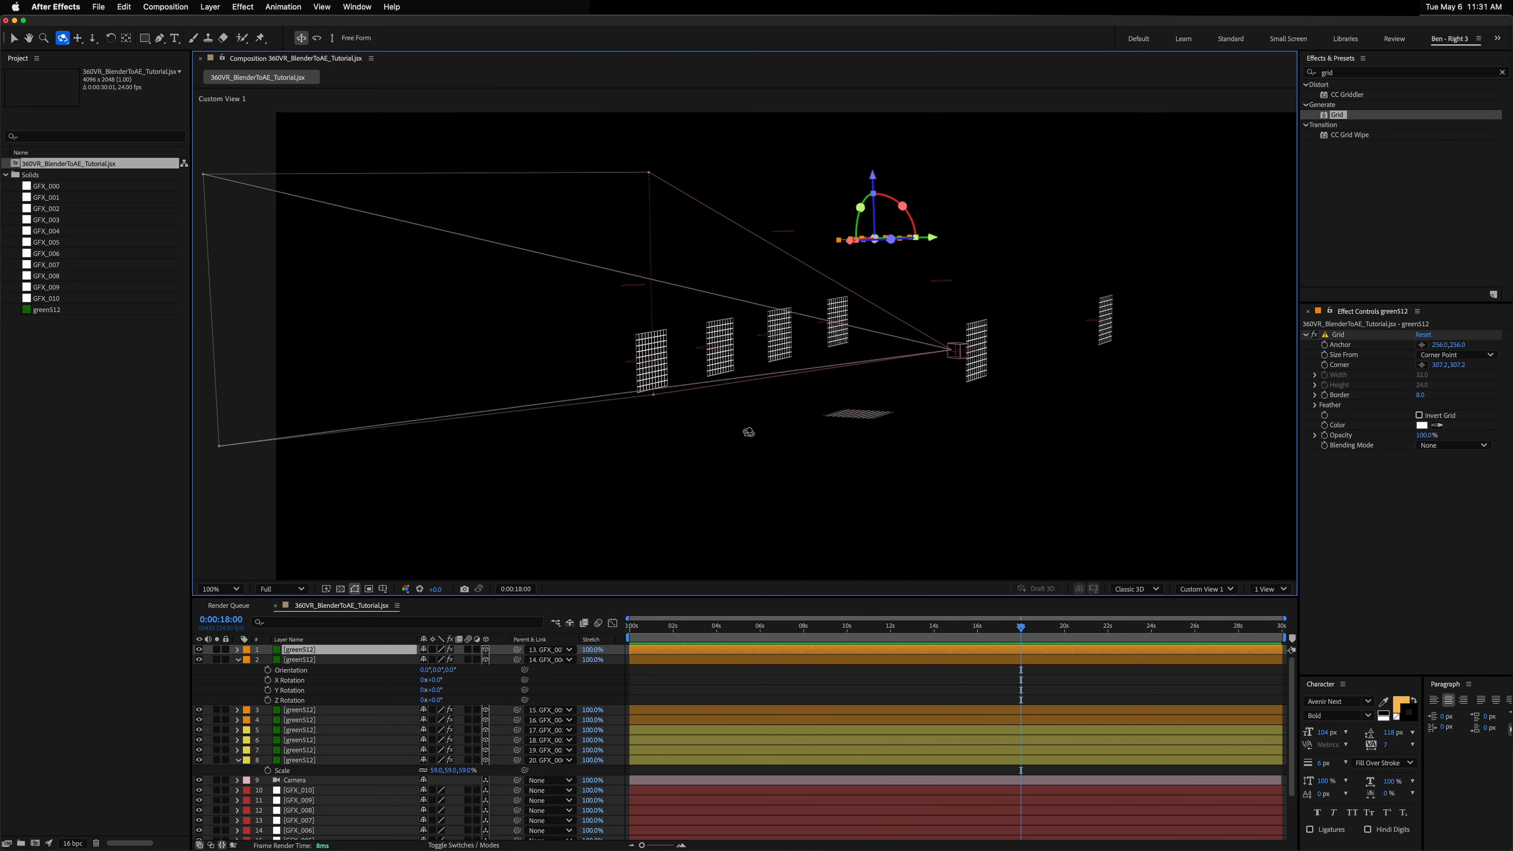
key("comma")
left_click(314, 660)
key("r")
left_click(314, 651)
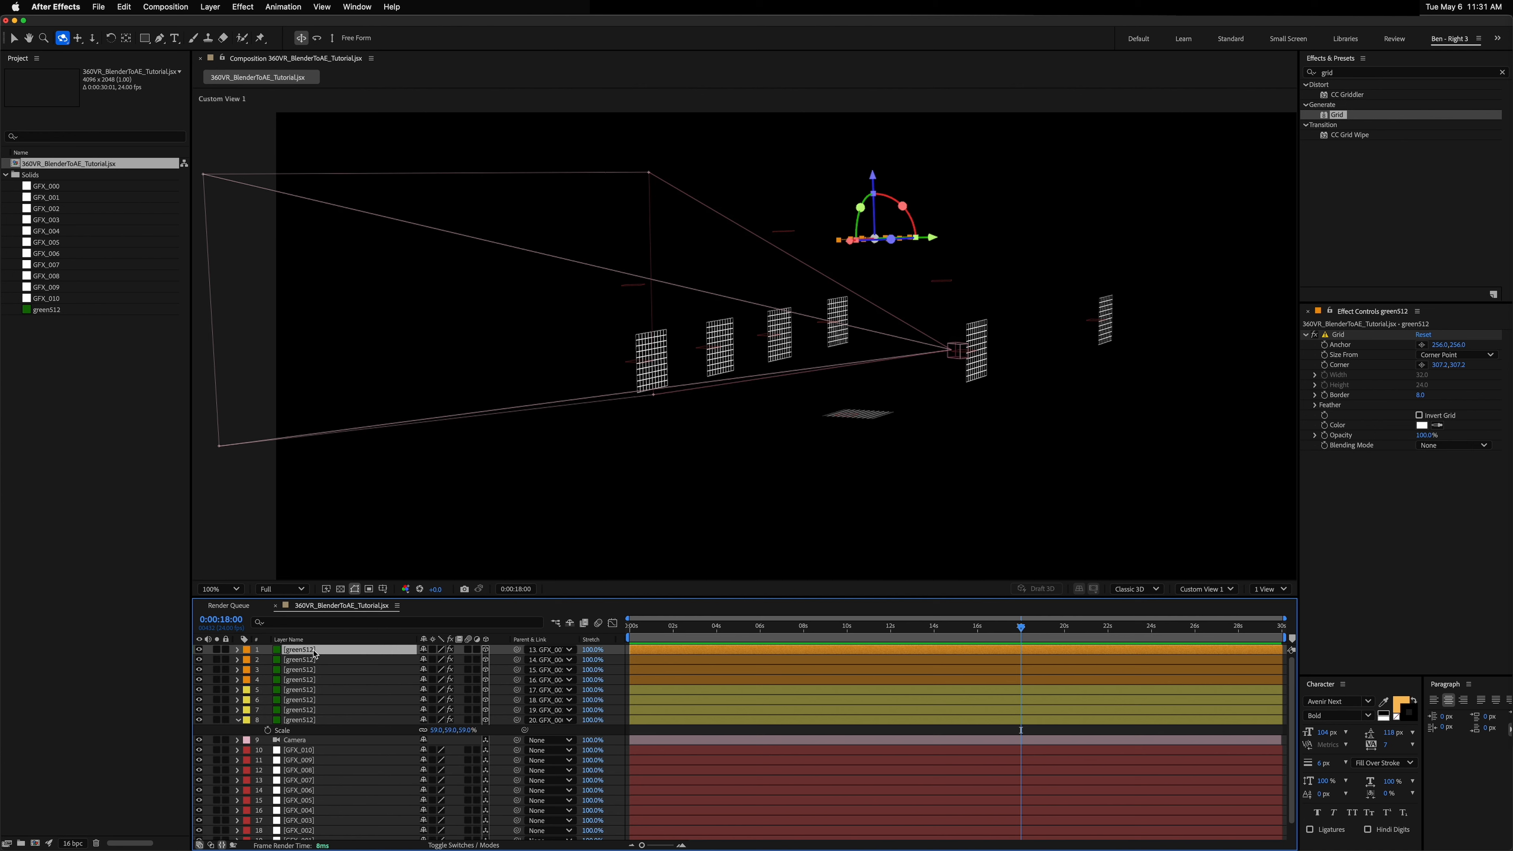
Step: Duplicate the grid layer and delete the surplus copies so only one new grid layer remains
key("ctrl+d")
key("ctrl+d")
key("ctrl+d")
left_click(306, 670)
left_click(311, 648)
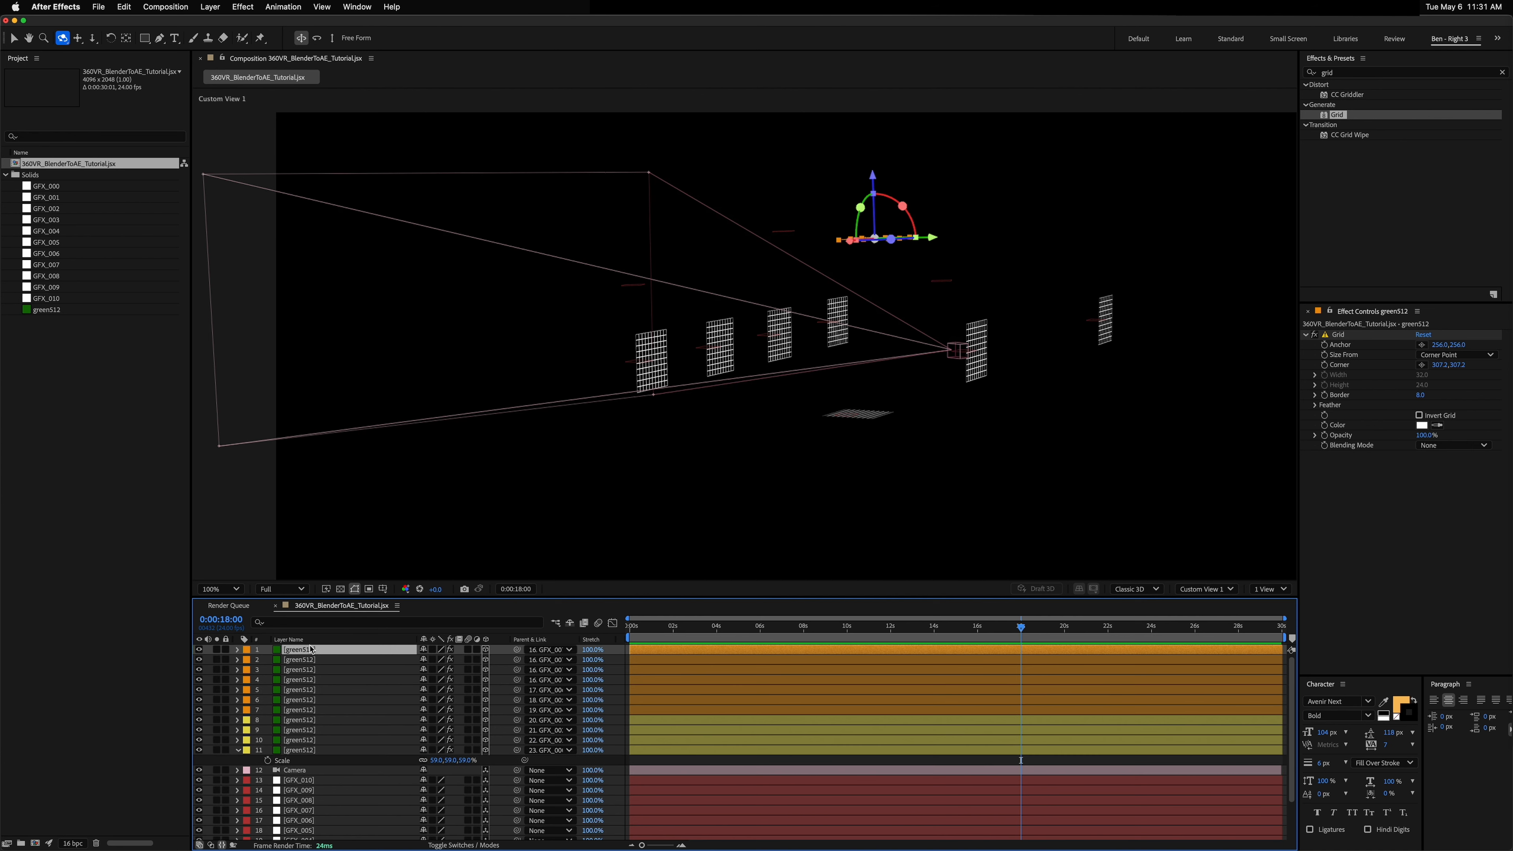
left_click(309, 656)
key("Delete")
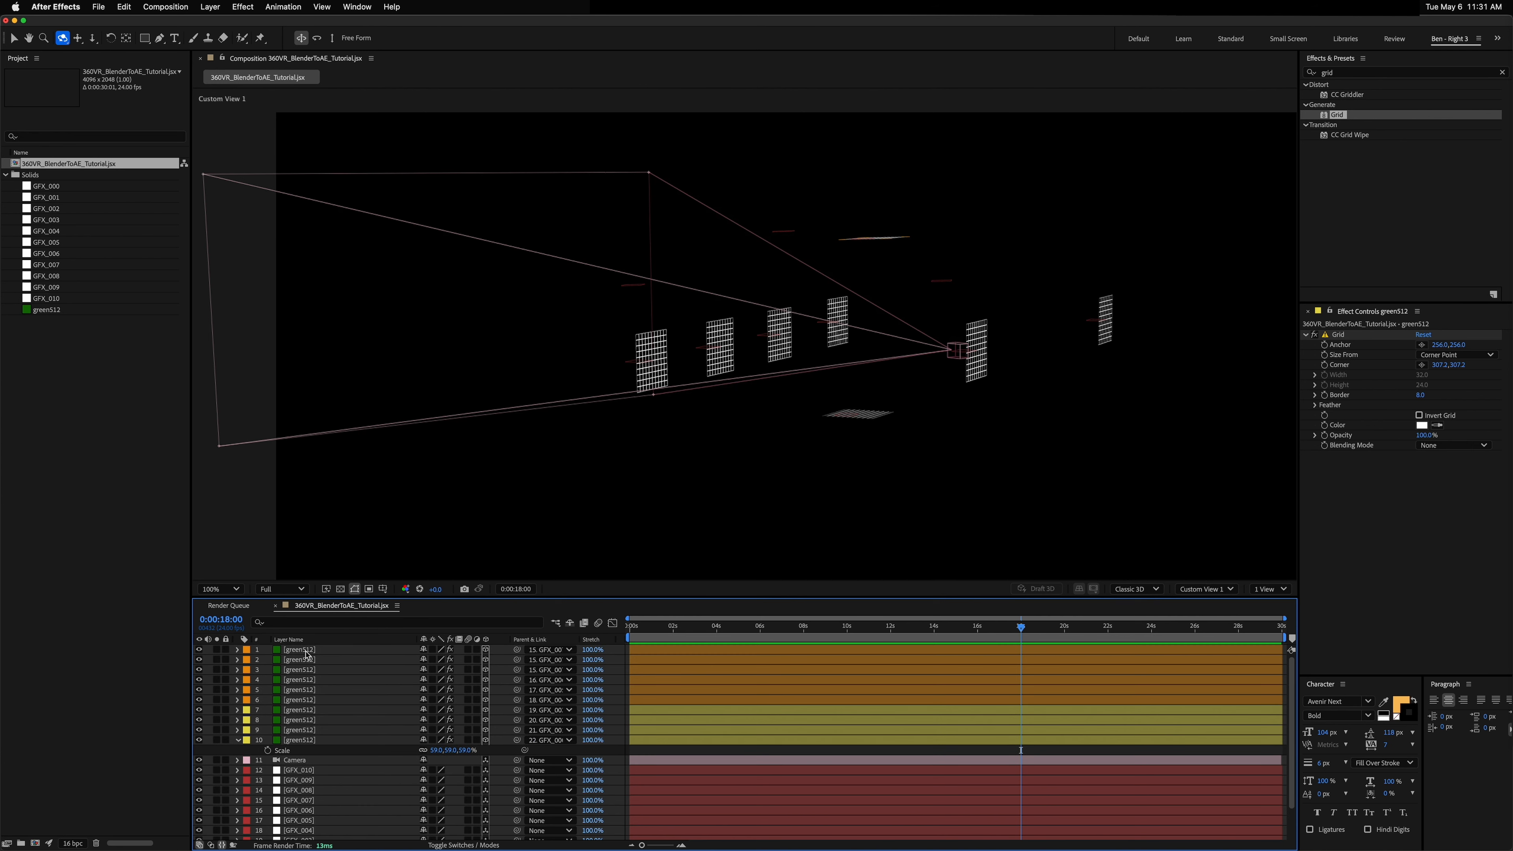
left_click(305, 650)
key("Delete")
Step: Set the new grid layer's label colour to Lavender and parent it to the GFX_008 layer
left_click(305, 650)
left_click(247, 651)
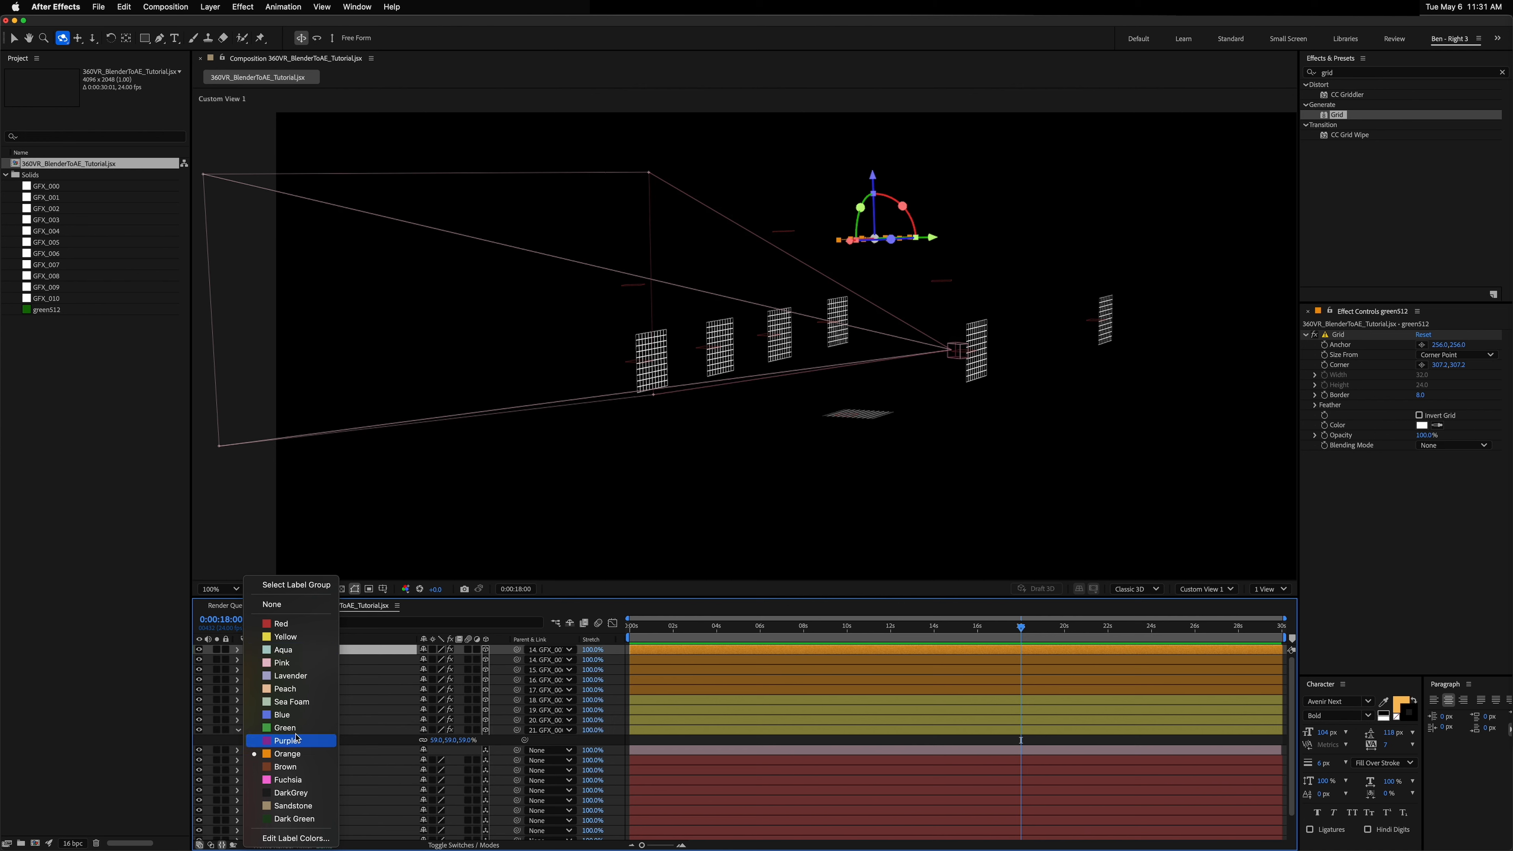
left_click(299, 674)
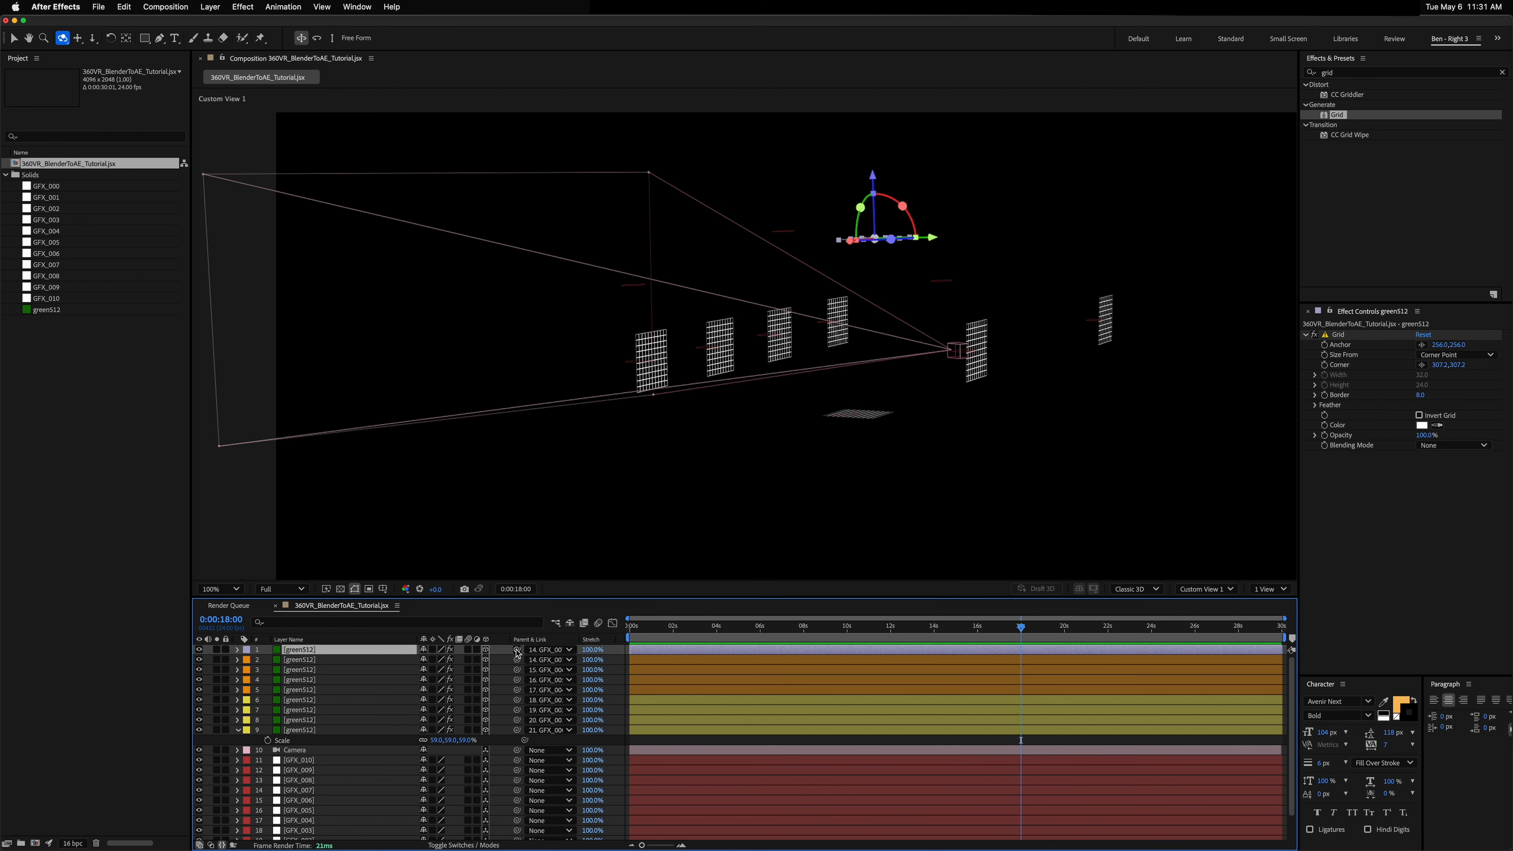
left_click_drag(517, 654, 320, 786)
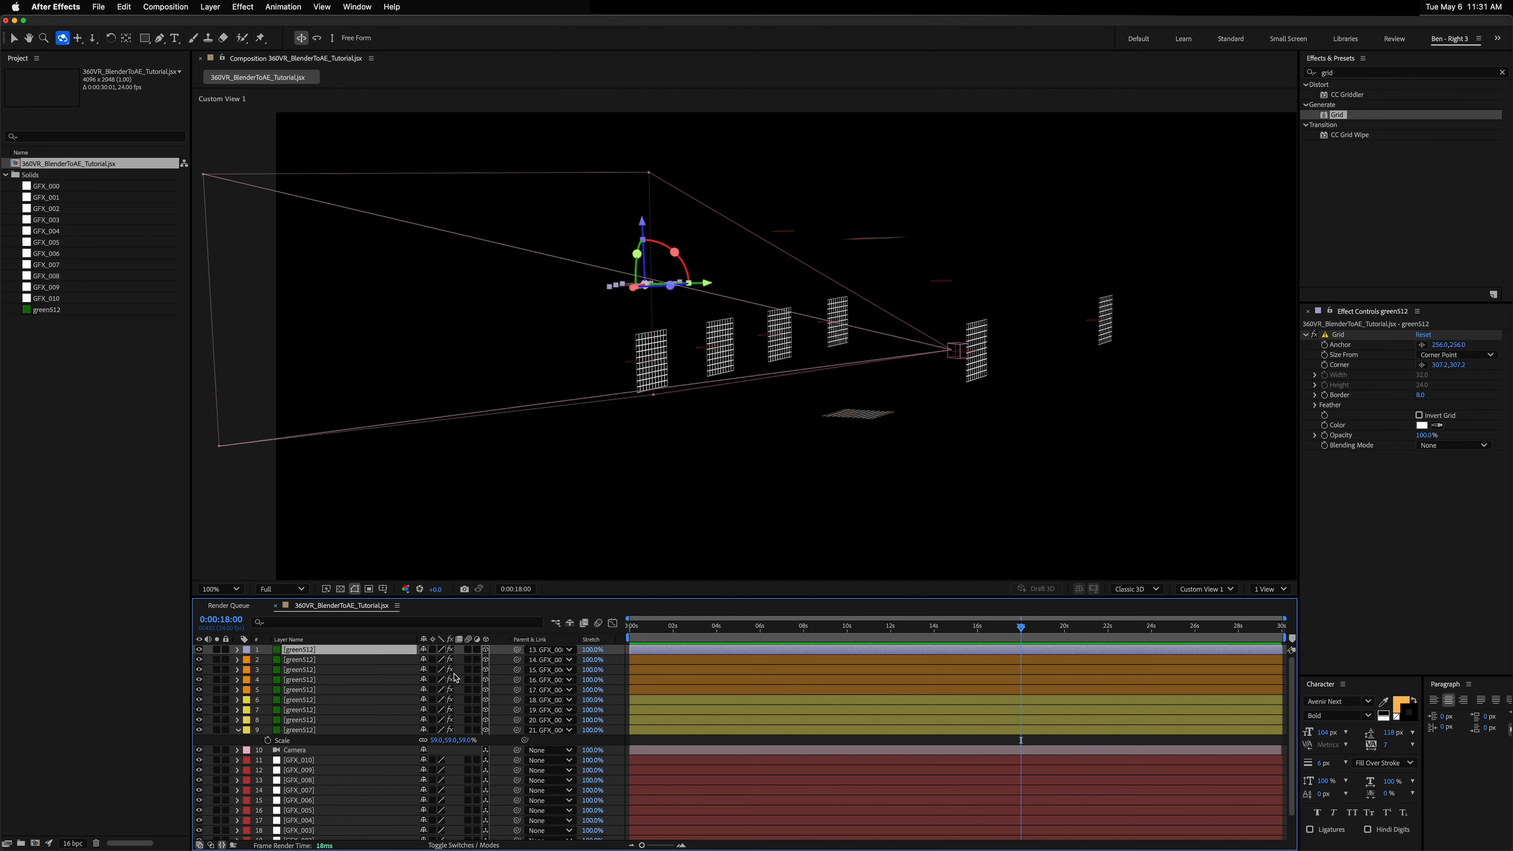
Step: Adjust the Y Rotation of the grid layer parented to GFX_008 so it stands upright
left_click_drag(716, 279, 560, 333)
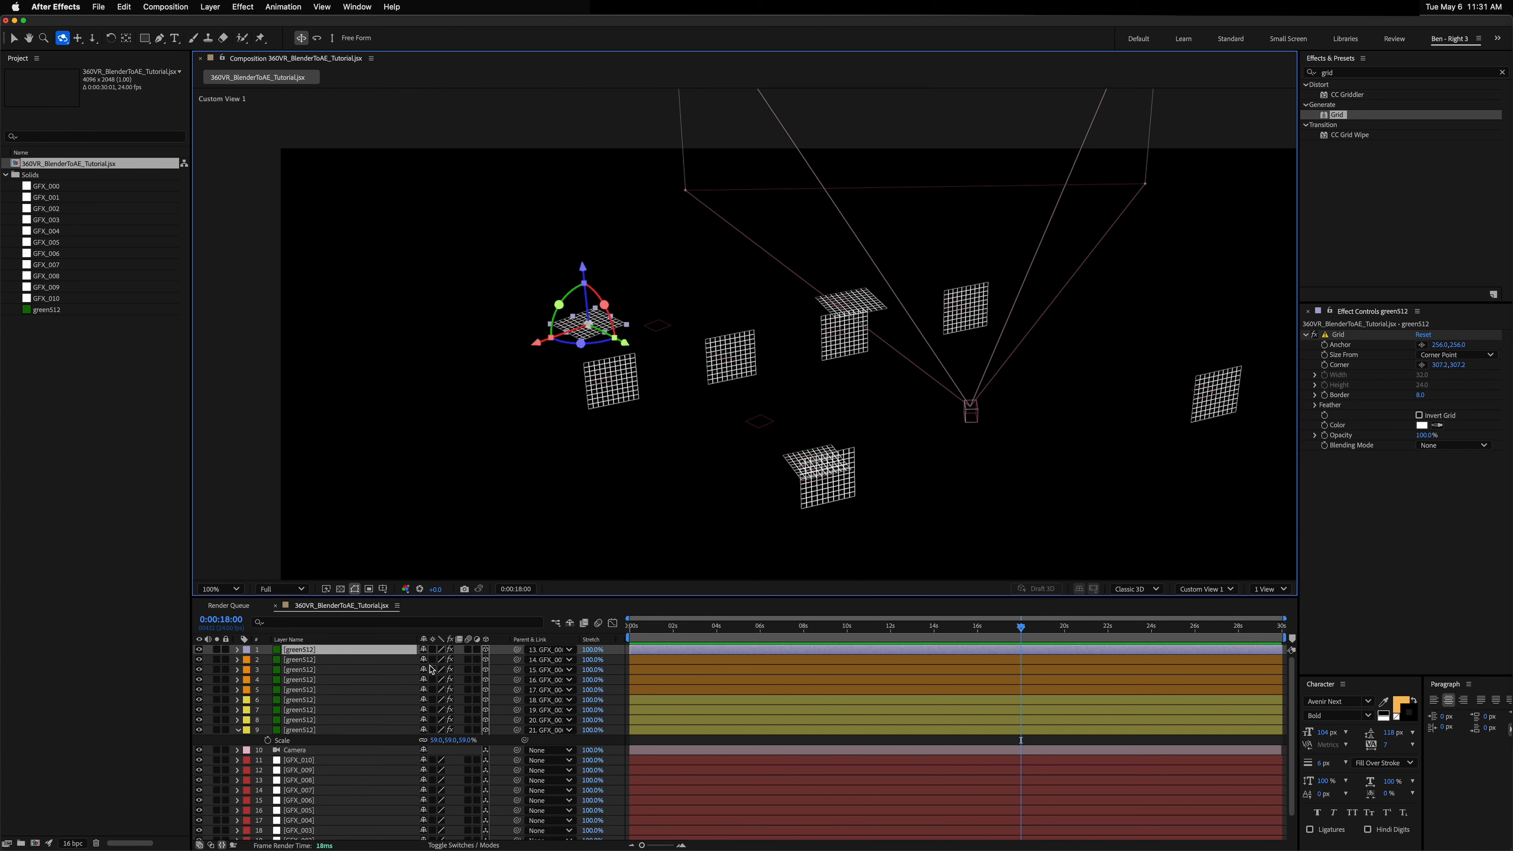
key("r")
mouse_move(433, 679)
left_mouse_down()
mouse_move(458, 679)
mouse_move(413, 687)
left_mouse_up()
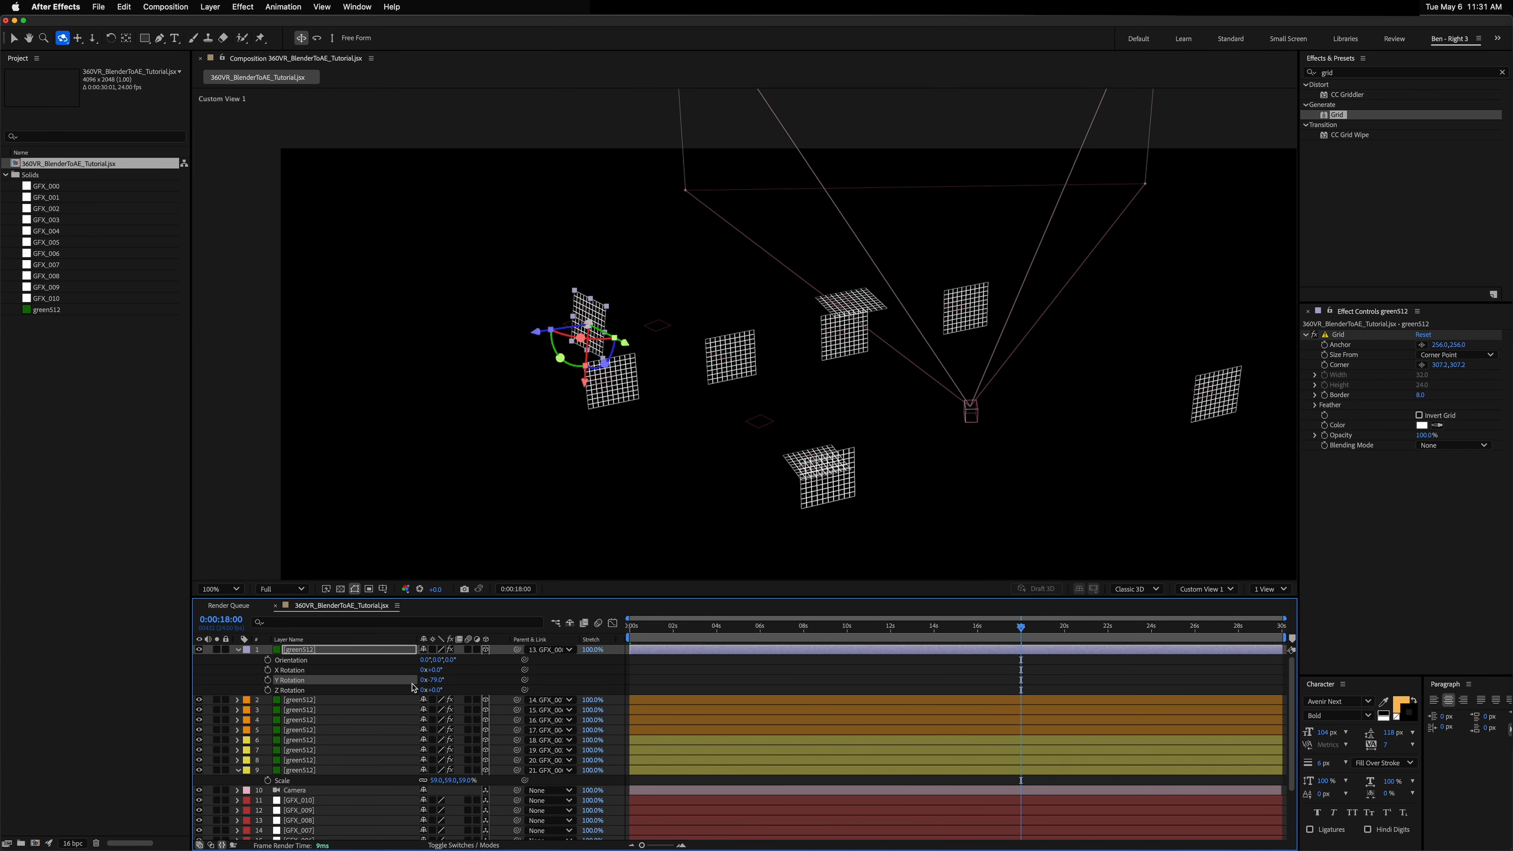
left_click(439, 679)
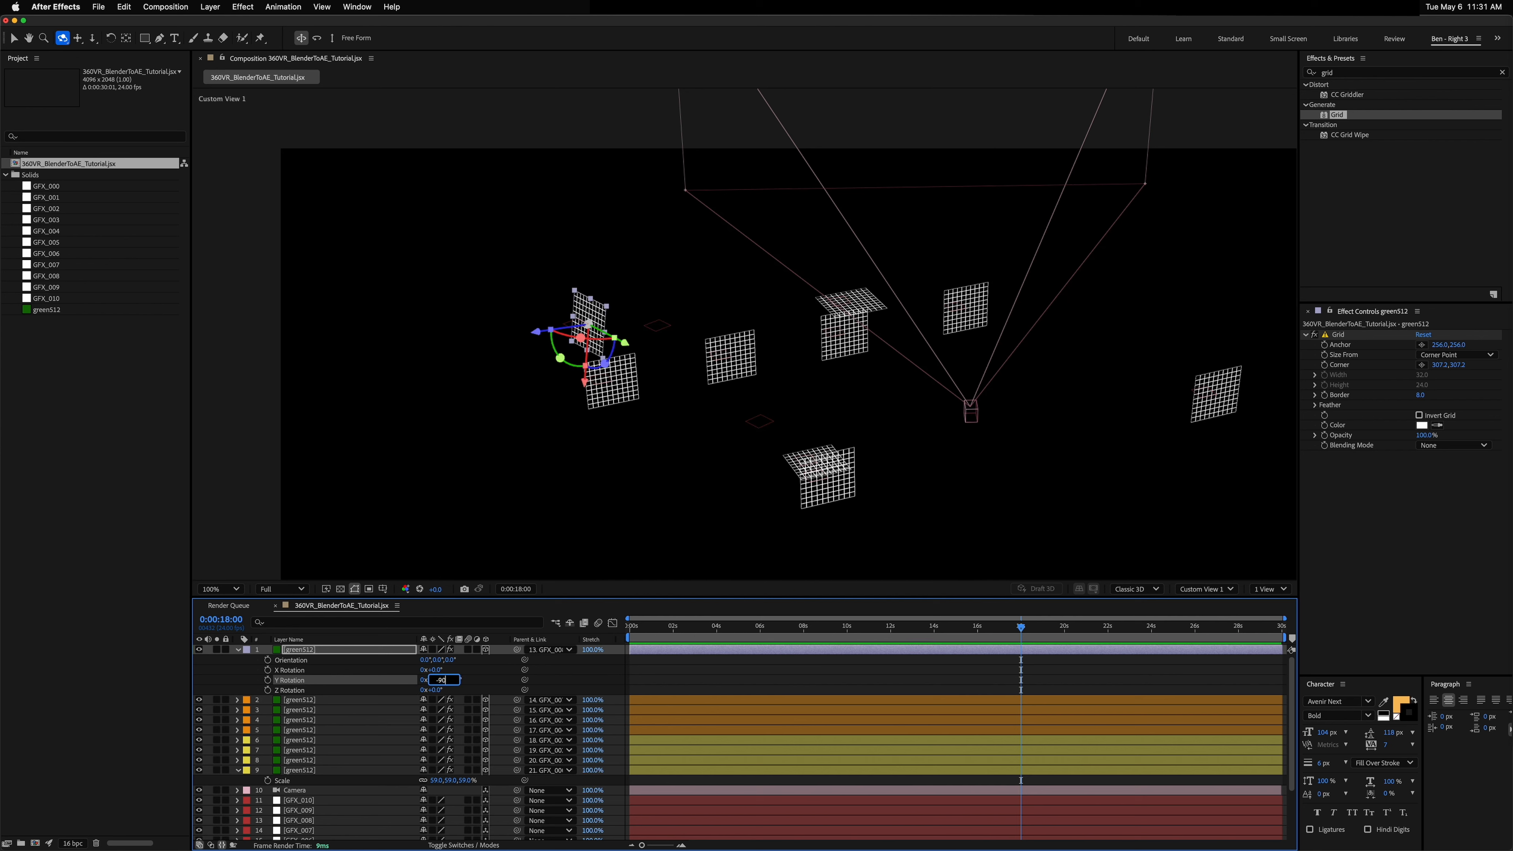
key("Return")
Step: Duplicate the grid layer twice, parenting the copies to the GFX_009 and GFX_010 layers
left_click(301, 651)
key("r")
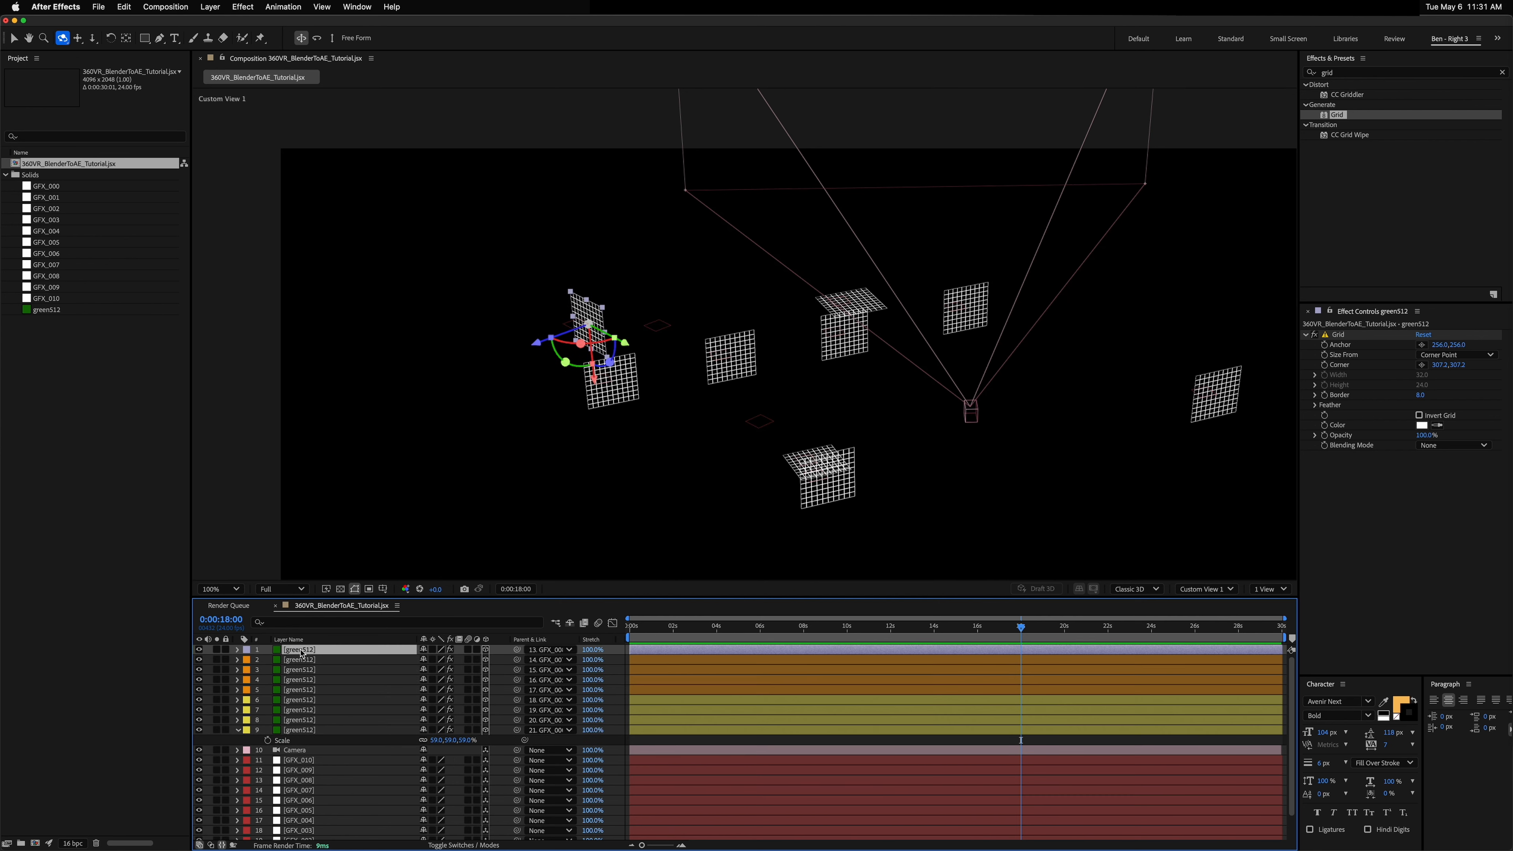
key("super+d")
left_click_drag(517, 649, 298, 780)
key("super+d")
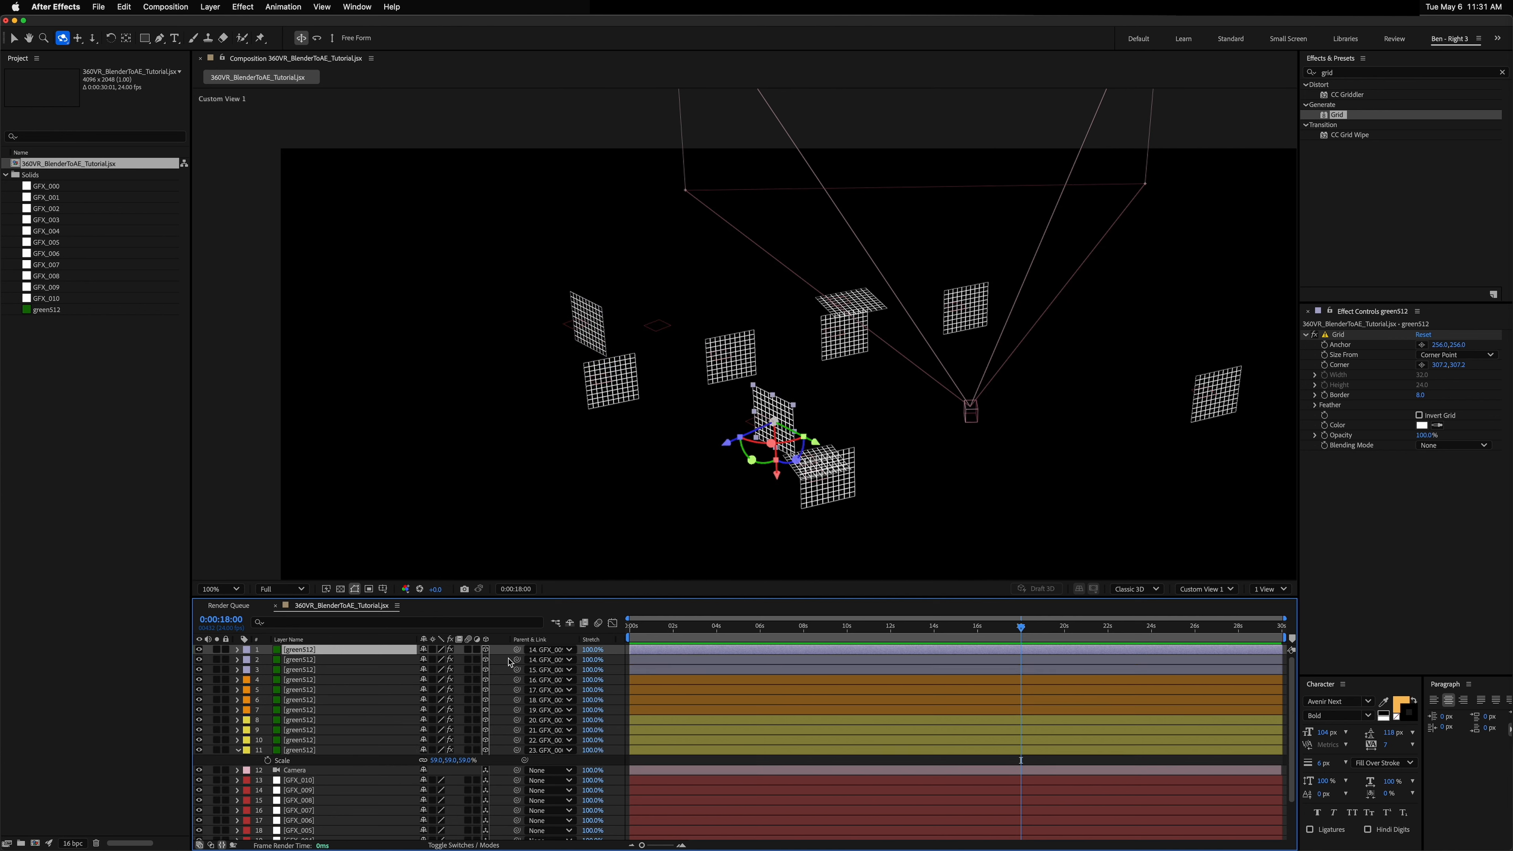
left_click_drag(517, 649, 315, 784)
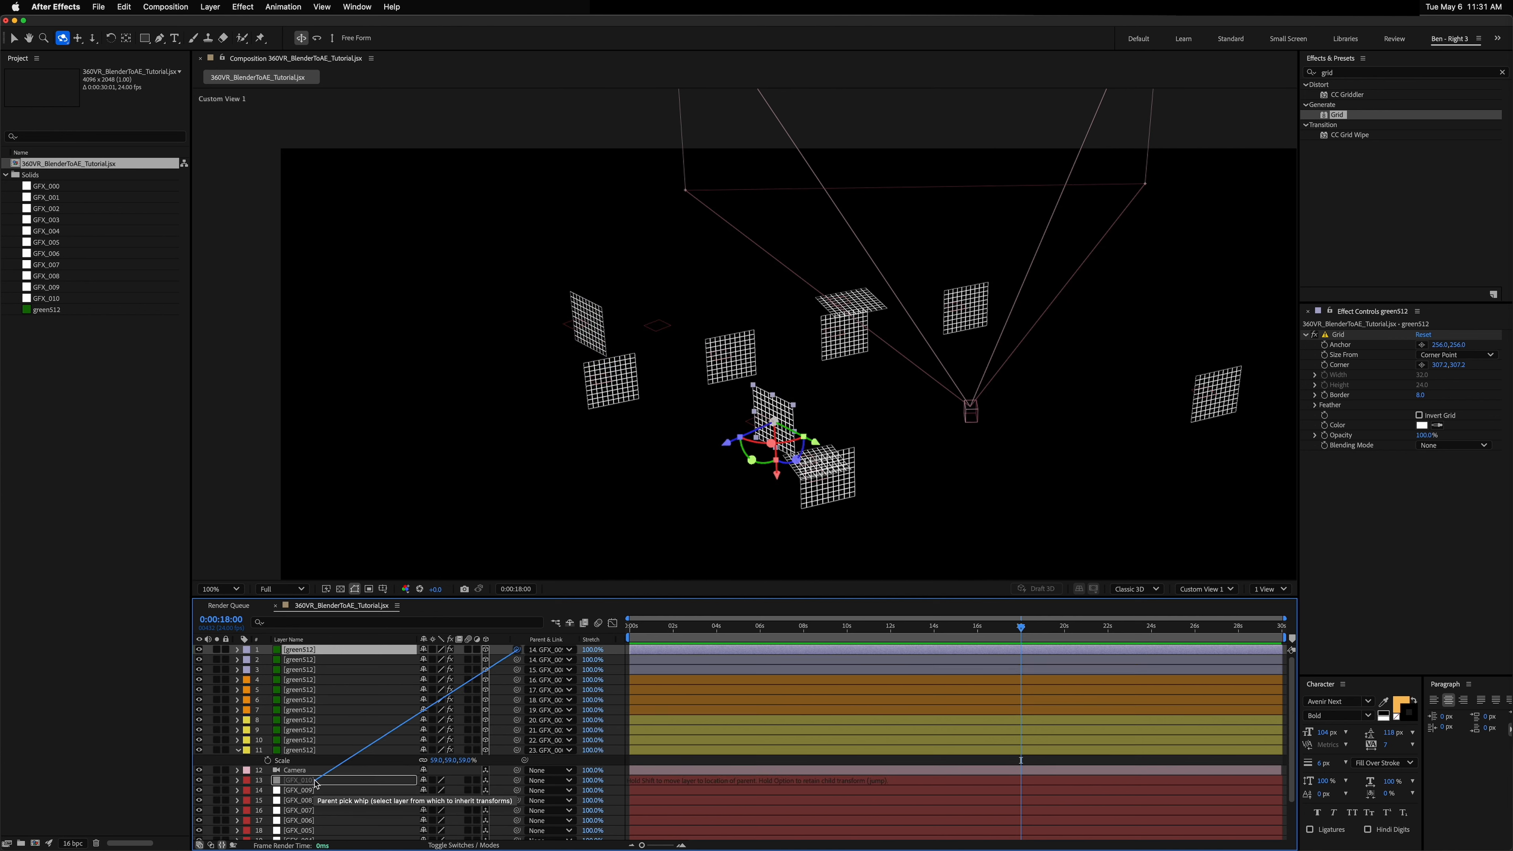
Step: Preview the grids through the Active Camera view while scrubbing the timeline
left_click_drag(795, 359, 839, 370)
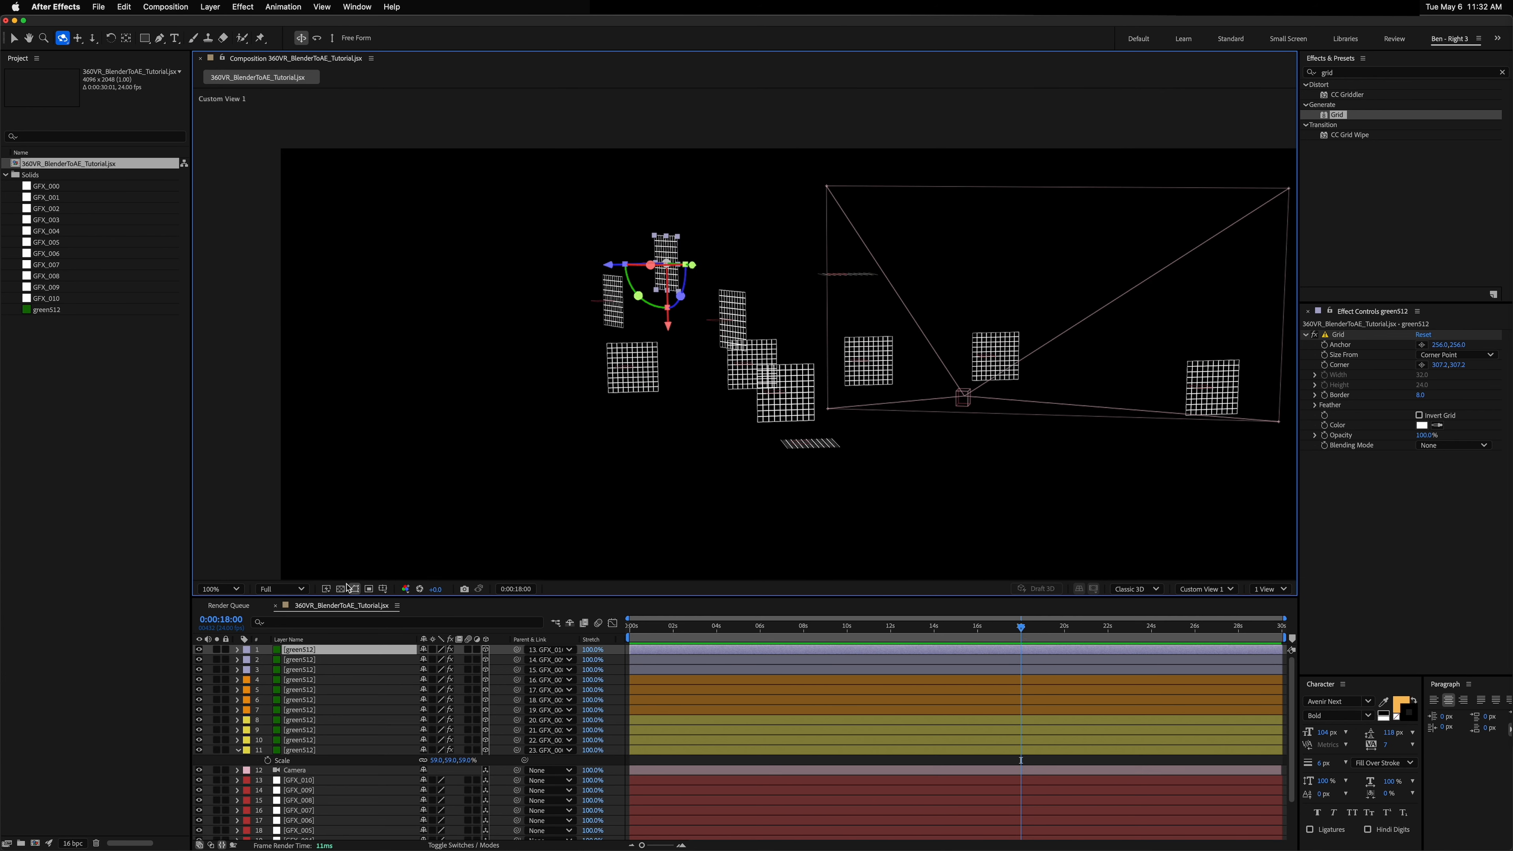
left_click(1189, 587)
left_click(1206, 612)
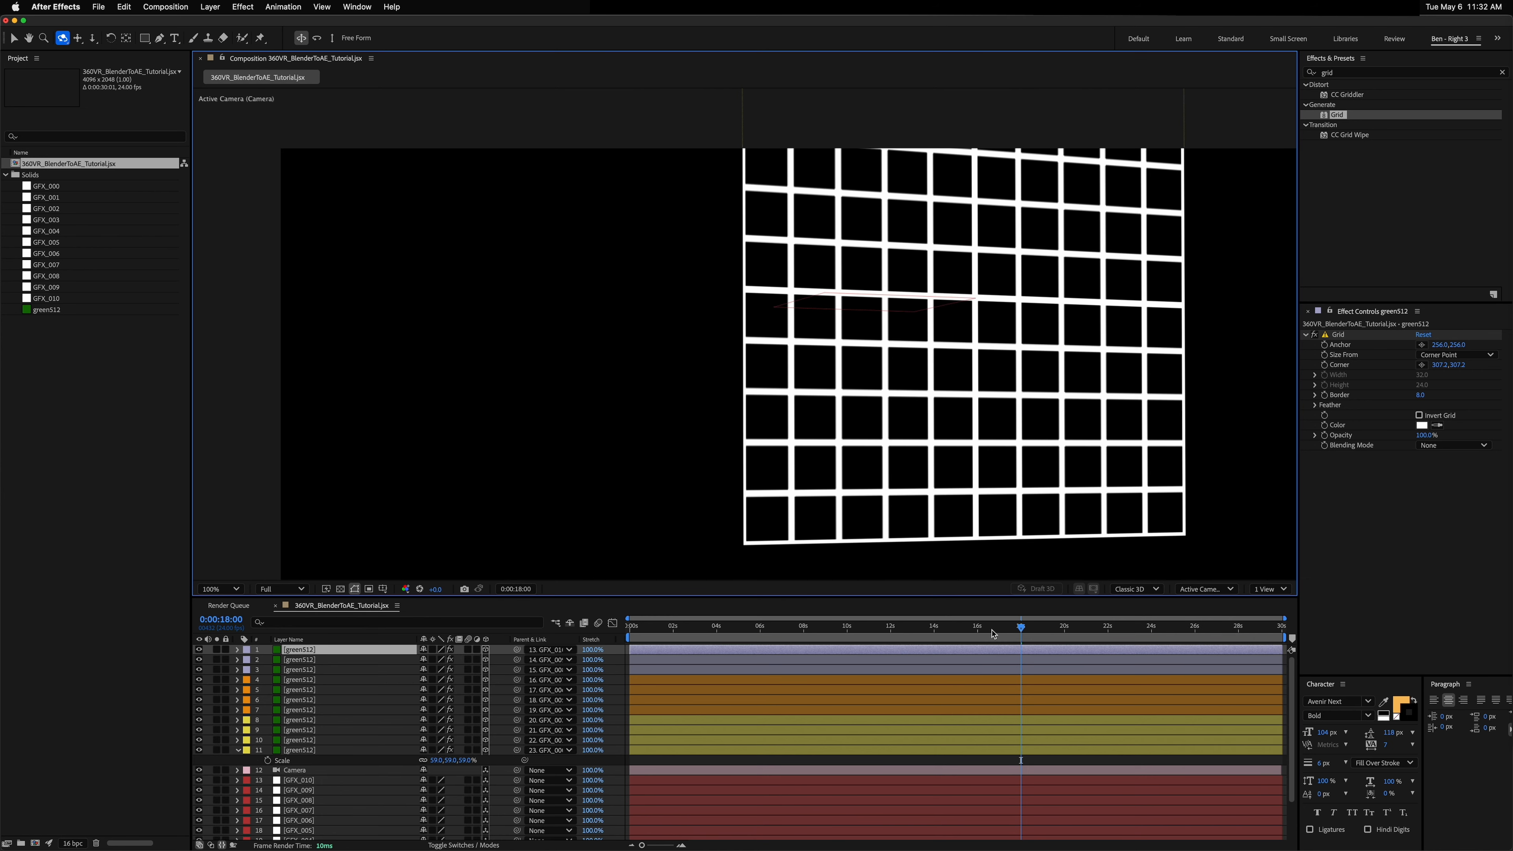
left_click_drag(993, 633, 639, 650)
scroll(777, 429, "down", 1)
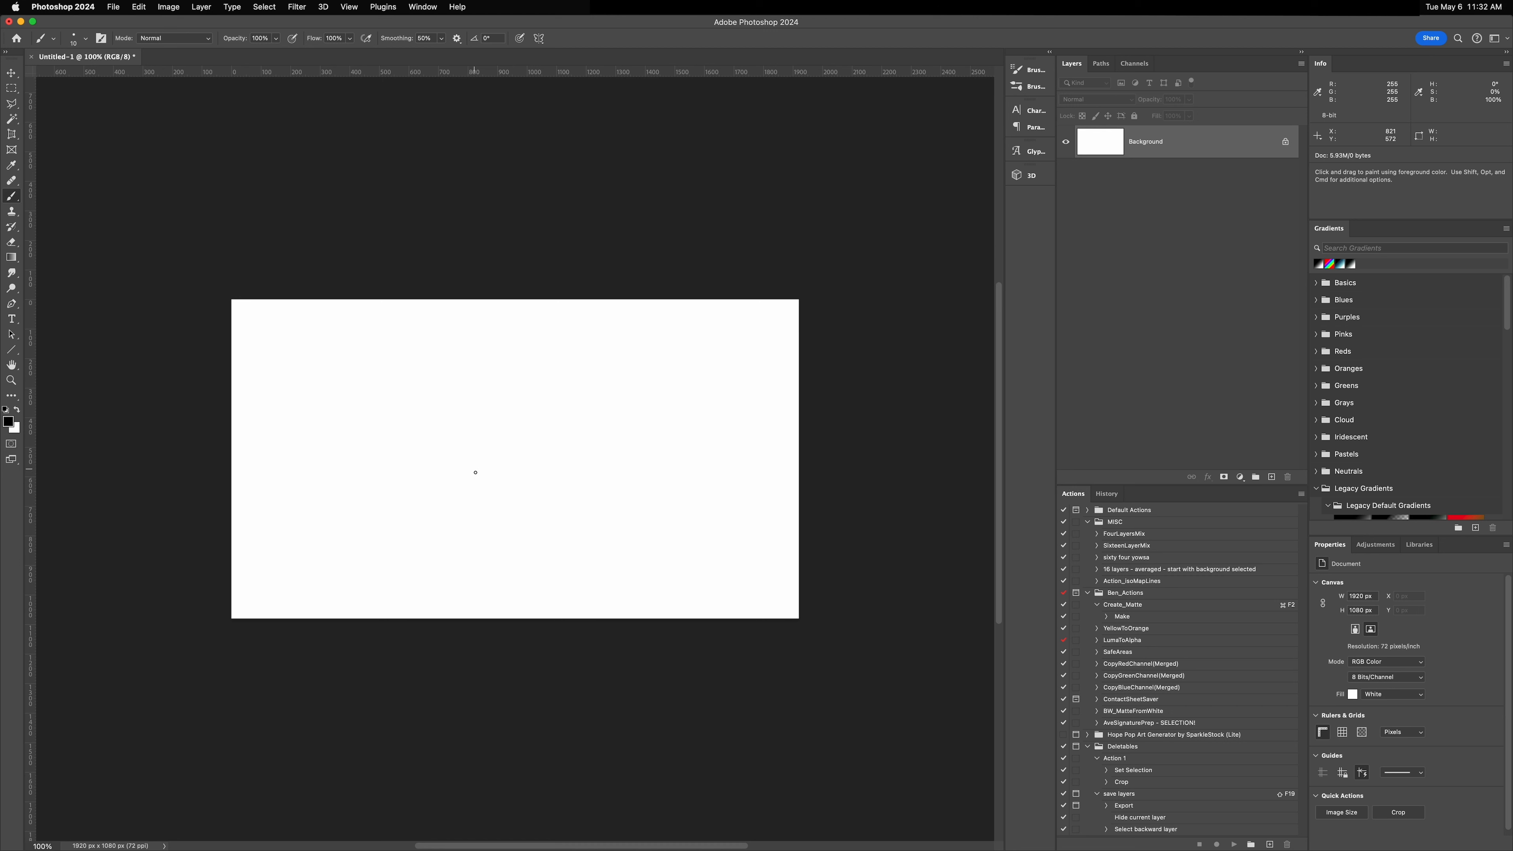
Step: Switch to Photoshop and sketch a small cube on the blank canvas with the brush, dotting its hidden edges
left_click_drag(470, 457, 470, 489)
mouse_move(468, 454)
left_mouse_down()
mouse_move(533, 440)
mouse_move(528, 476)
left_mouse_up()
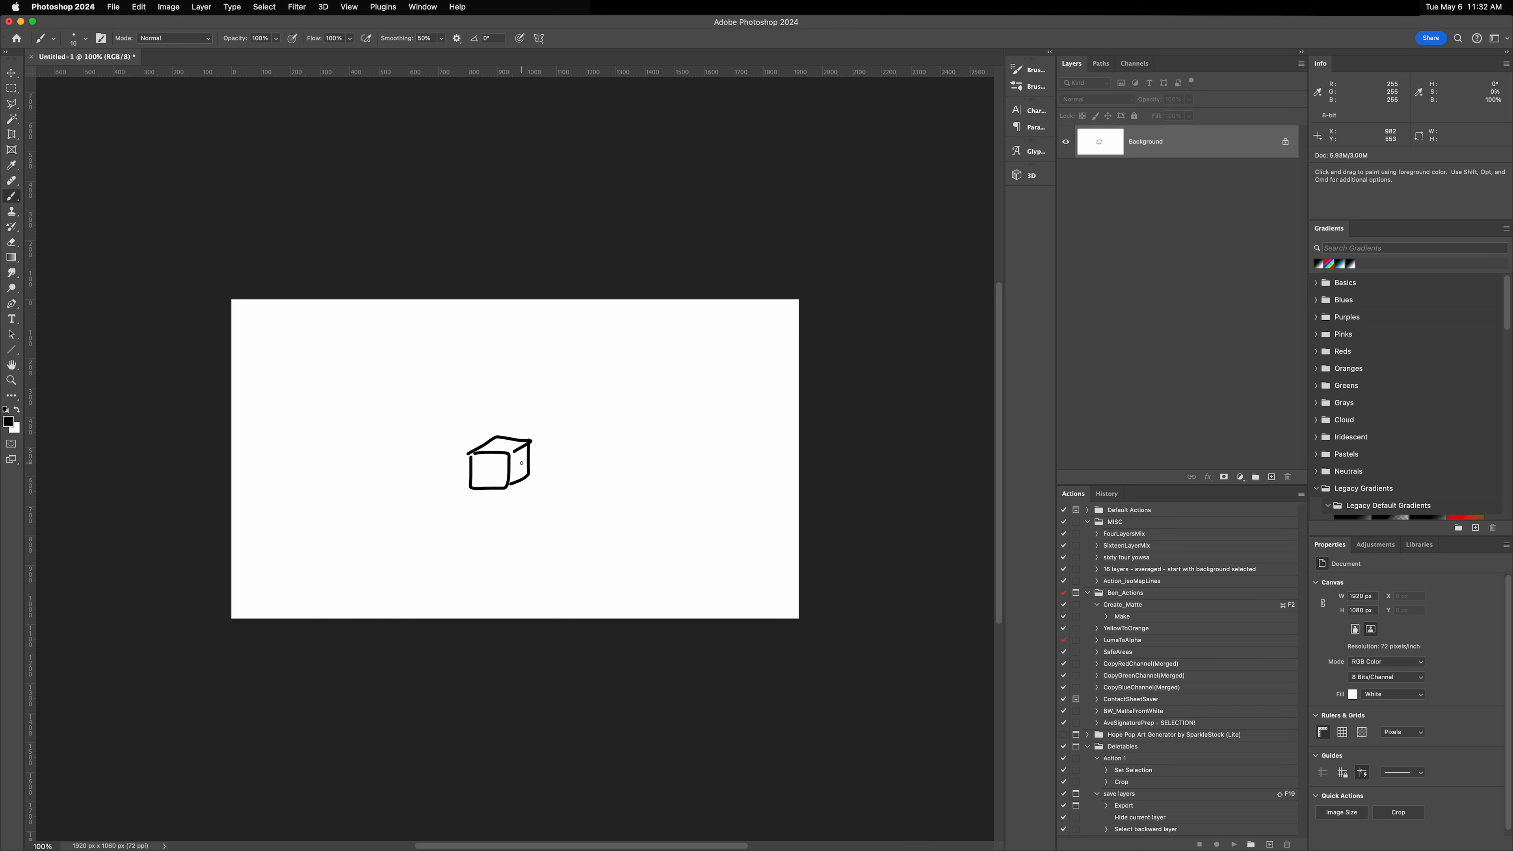
left_click(477, 484)
left_click(486, 477)
left_click(493, 472)
left_click(493, 466)
left_click(494, 459)
left_click(493, 454)
left_click(493, 449)
left_click(493, 441)
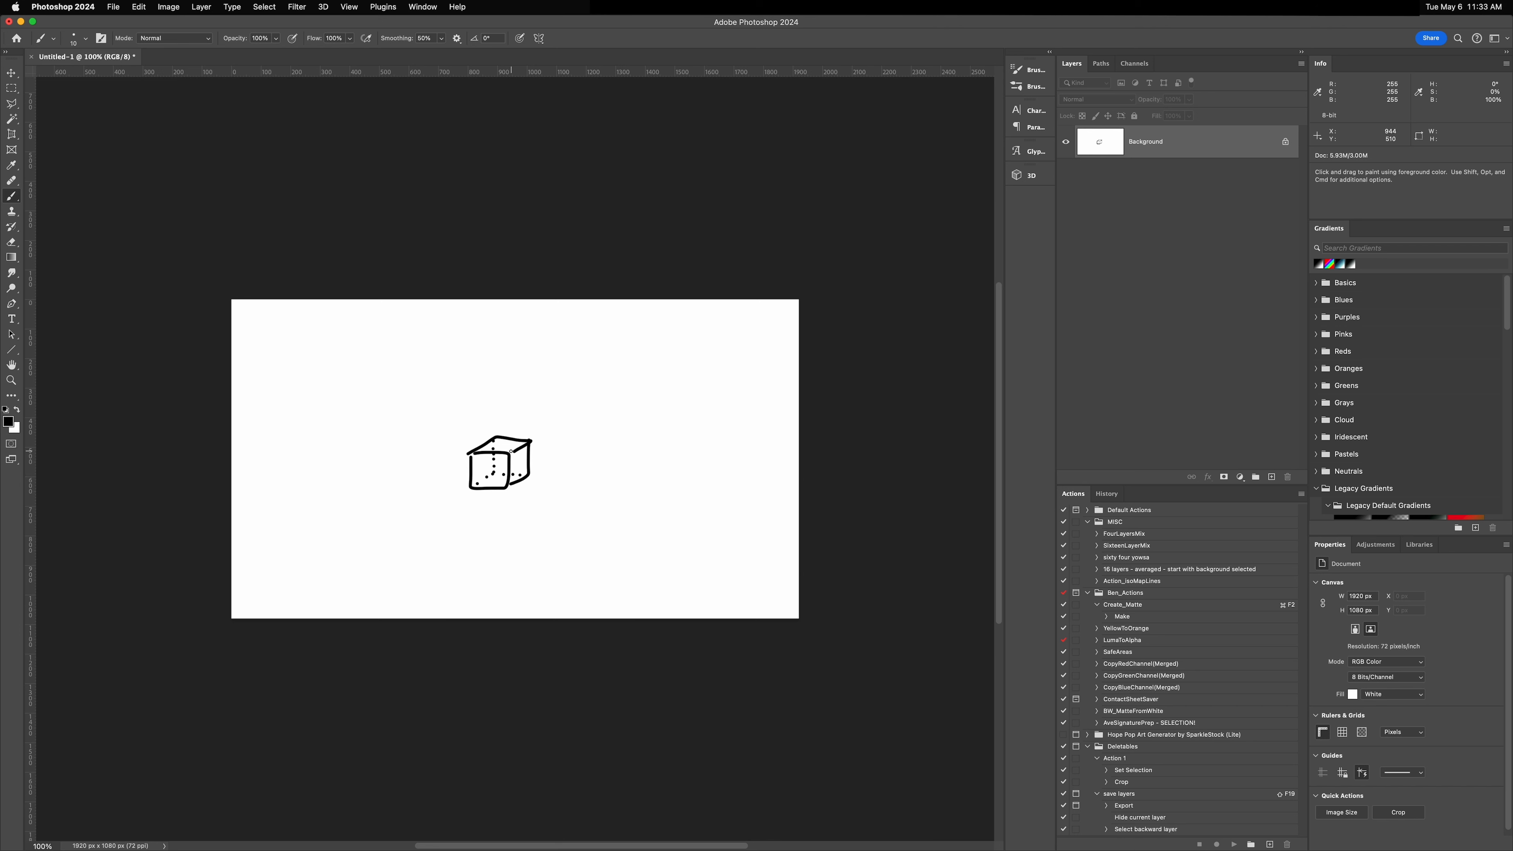
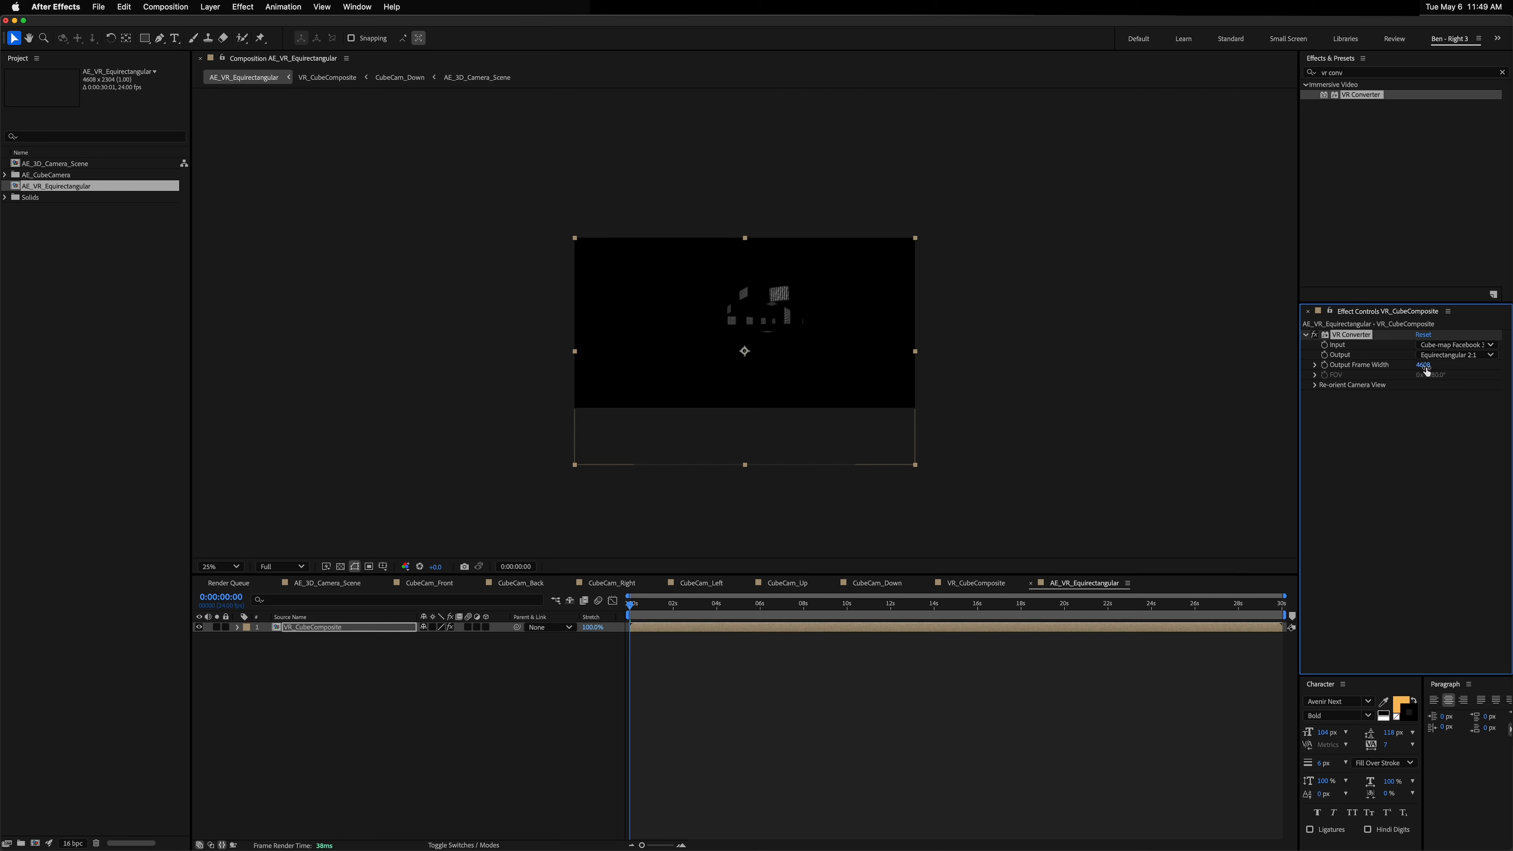
Step: Set the VR Converter effect's Output Frame Width to 4096
left_click(1422, 365)
type("409")
type("6")
key("Return")
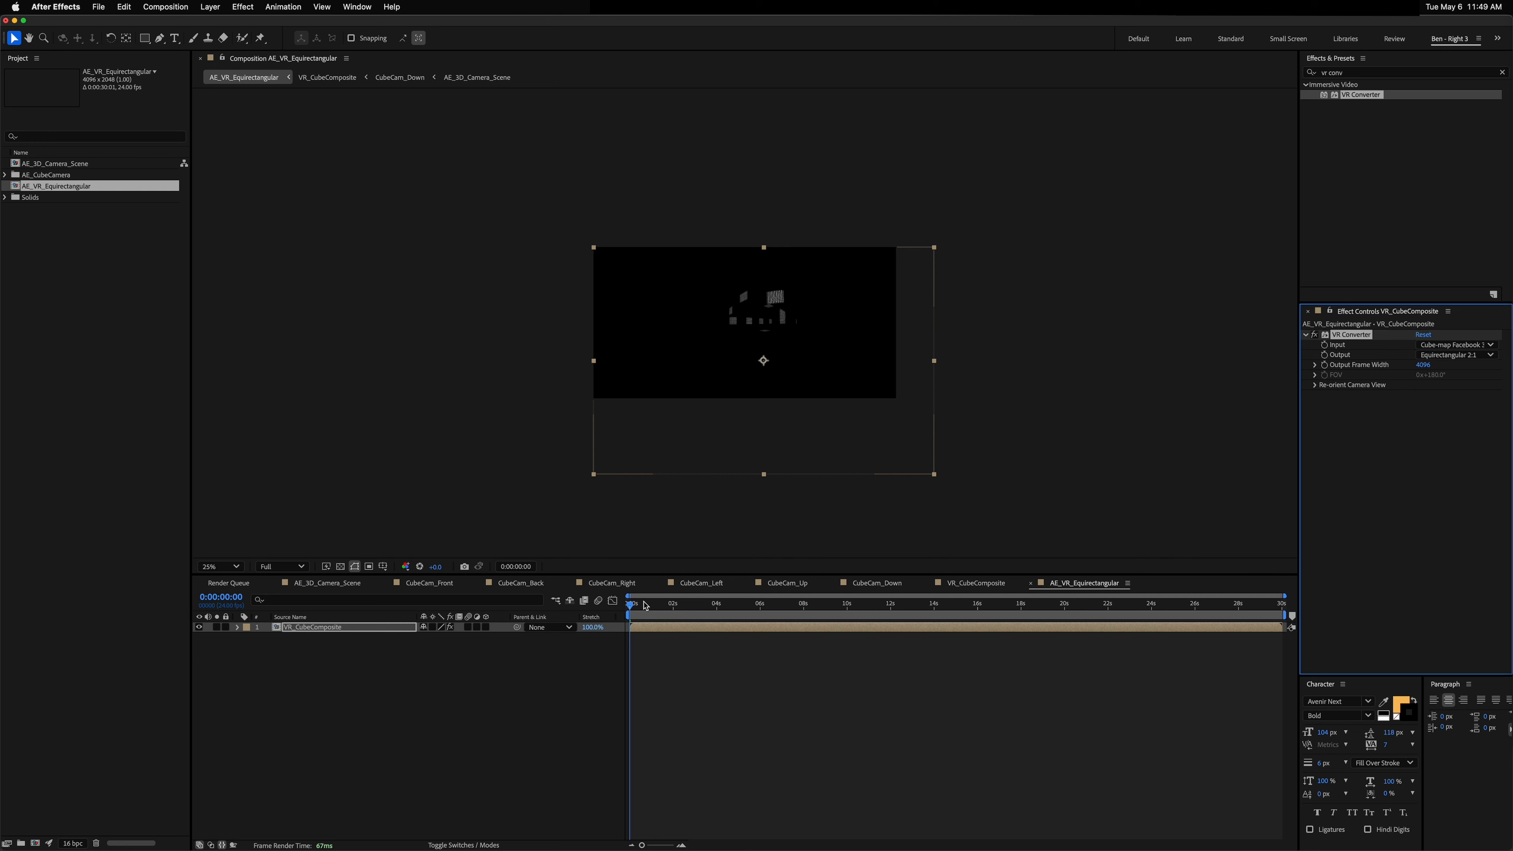
Step: Scrub the timeline to preview the converted equirectangular grids at higher resolution
left_click_drag(645, 606, 870, 621)
key("period")
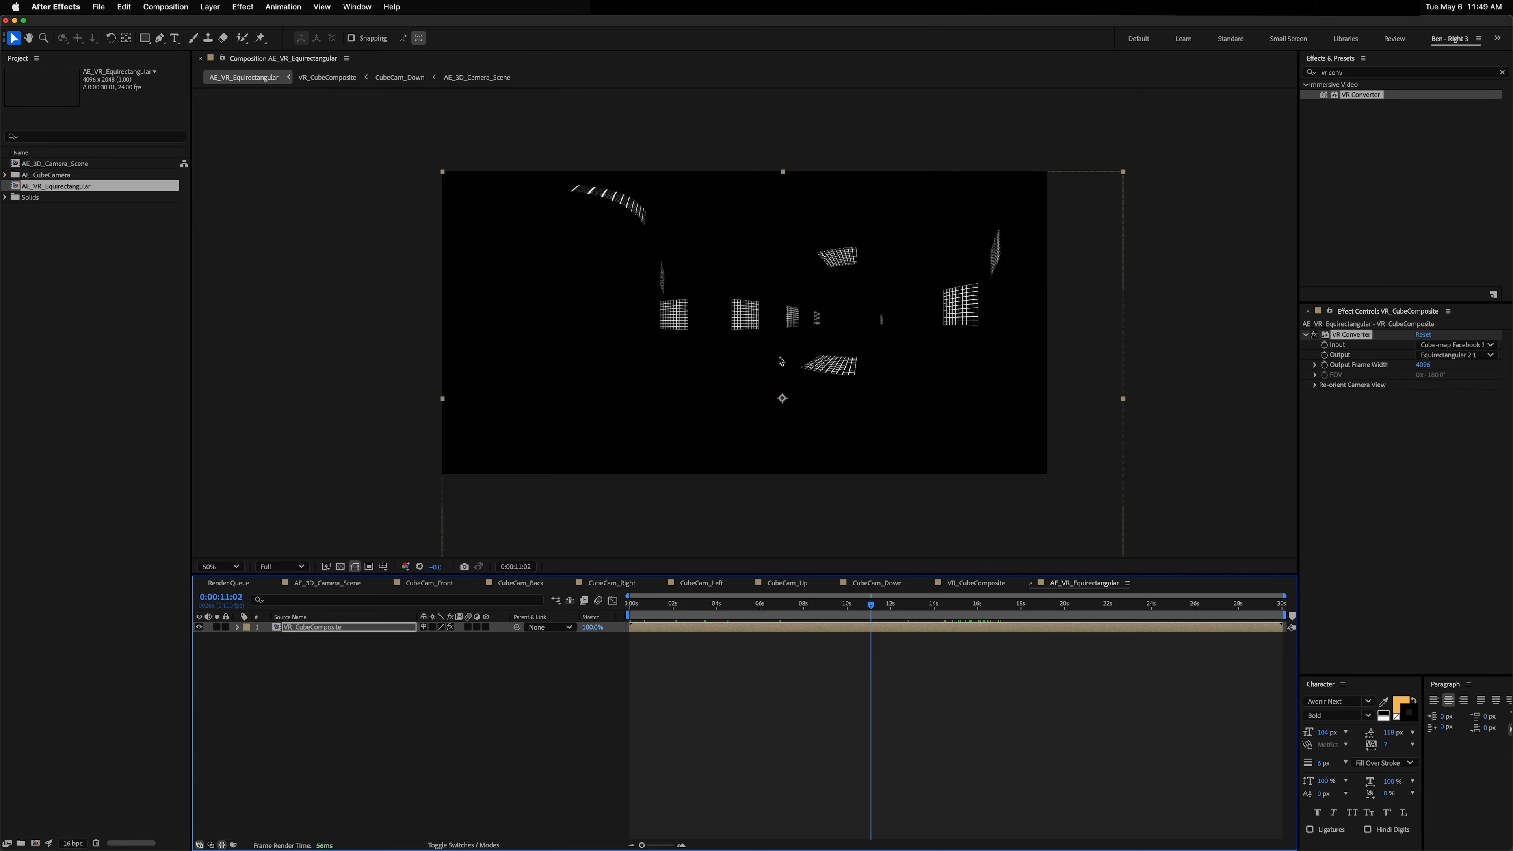
key("alt+super+j")
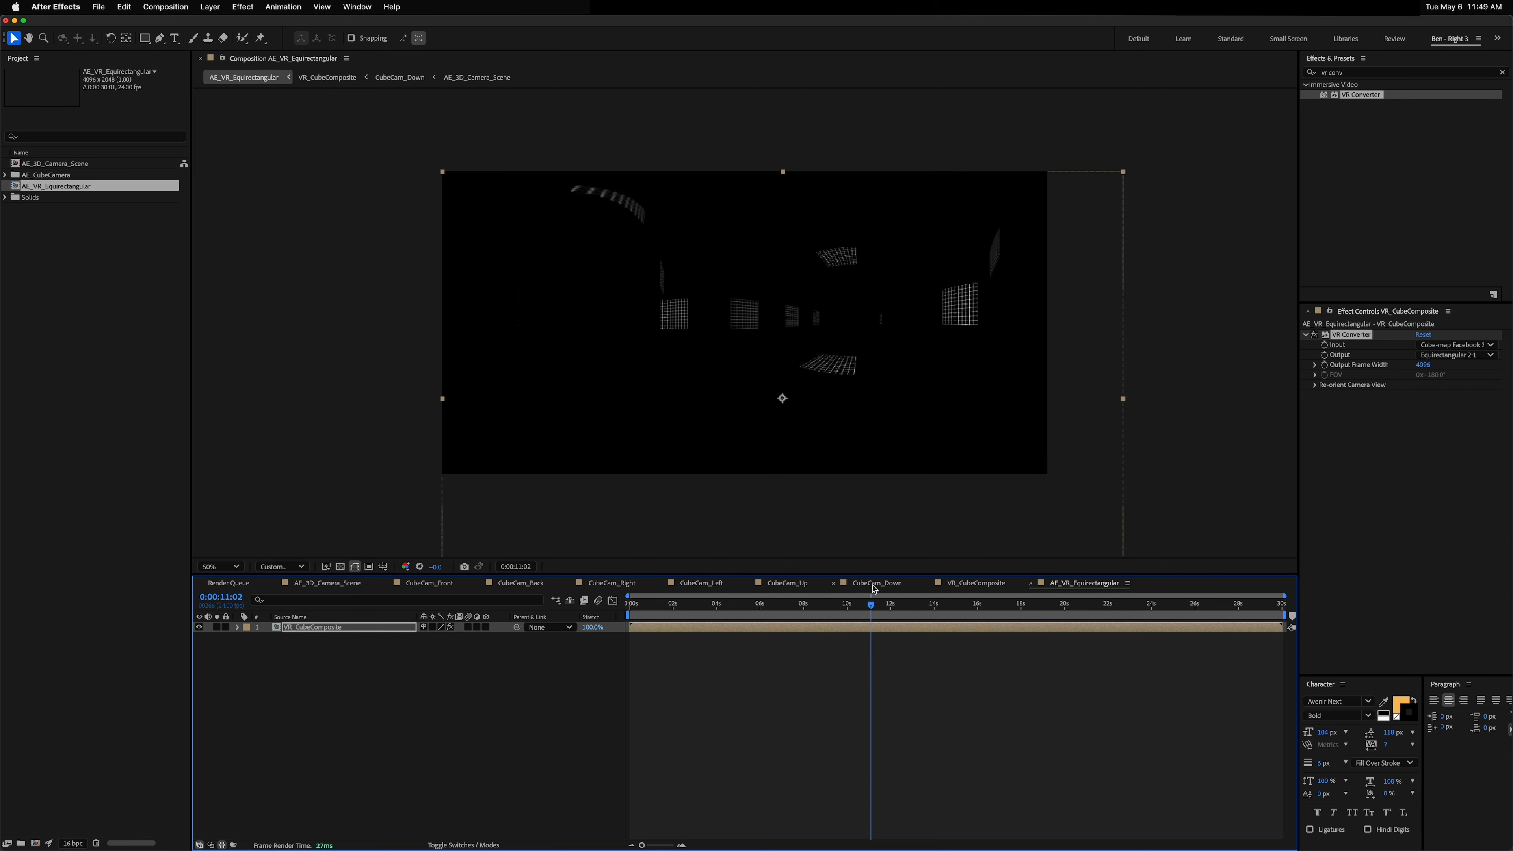
left_click_drag(866, 607, 896, 606)
left_click_drag(1000, 507, 956, 440)
key("super+z")
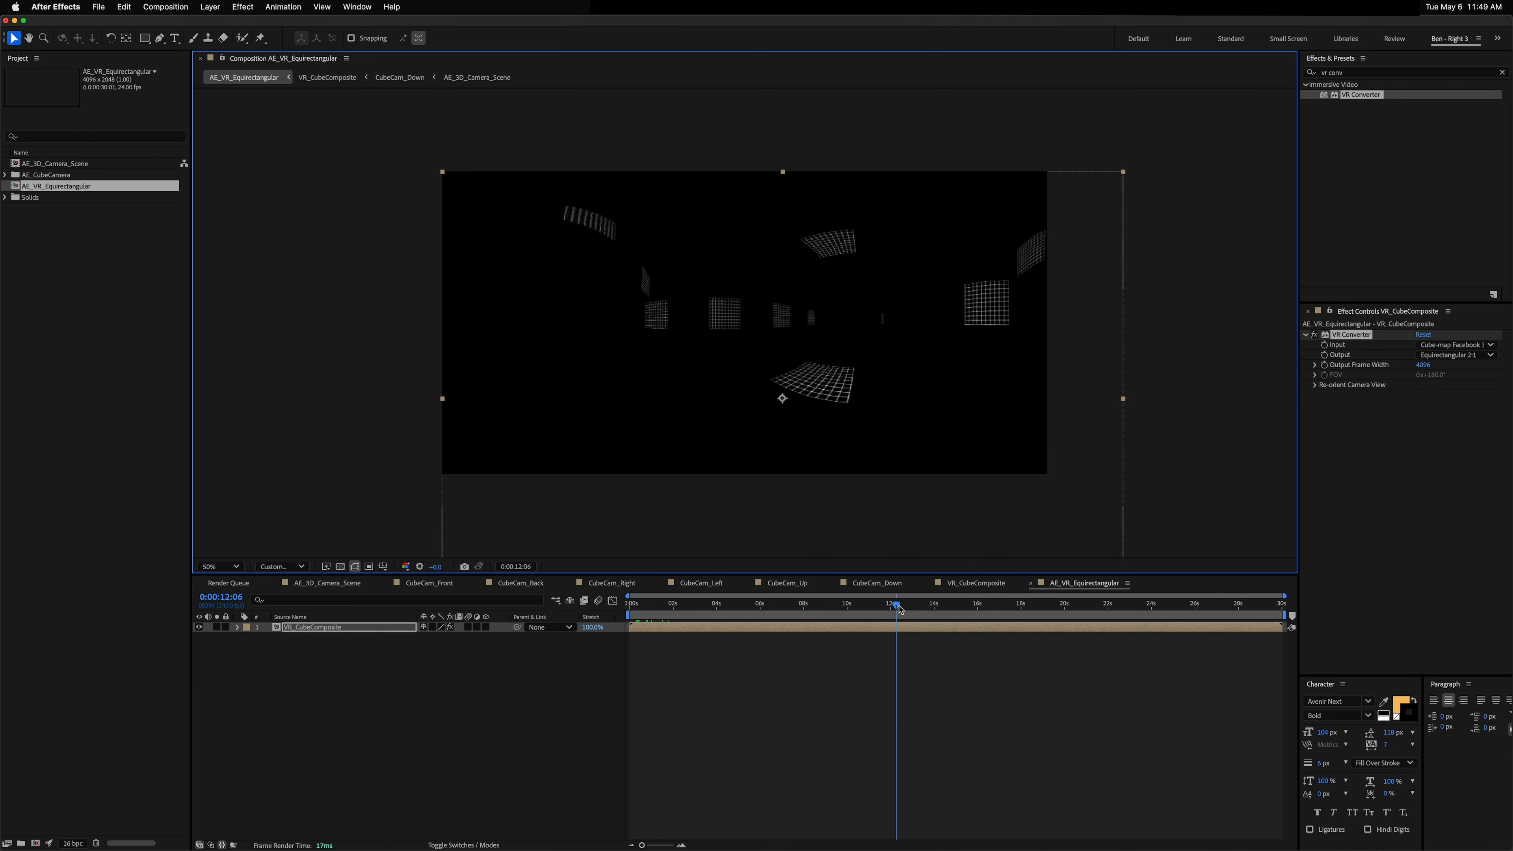
left_click_drag(899, 609, 939, 602)
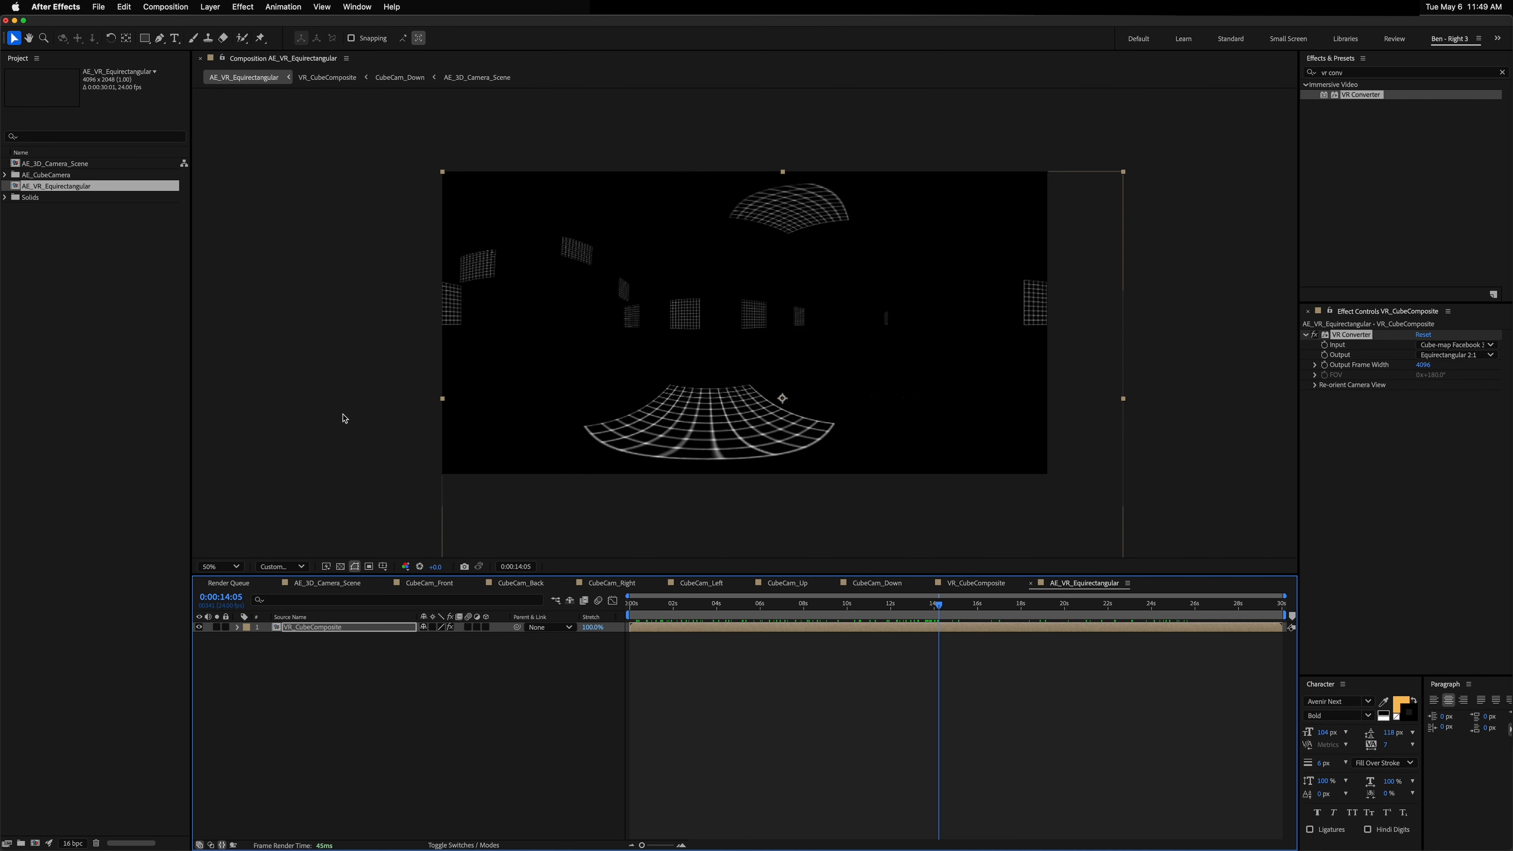
Step: Switch to Finder and preview the rendered 360VRTutorial PNG frames inside the render folder
key("super+Tab")
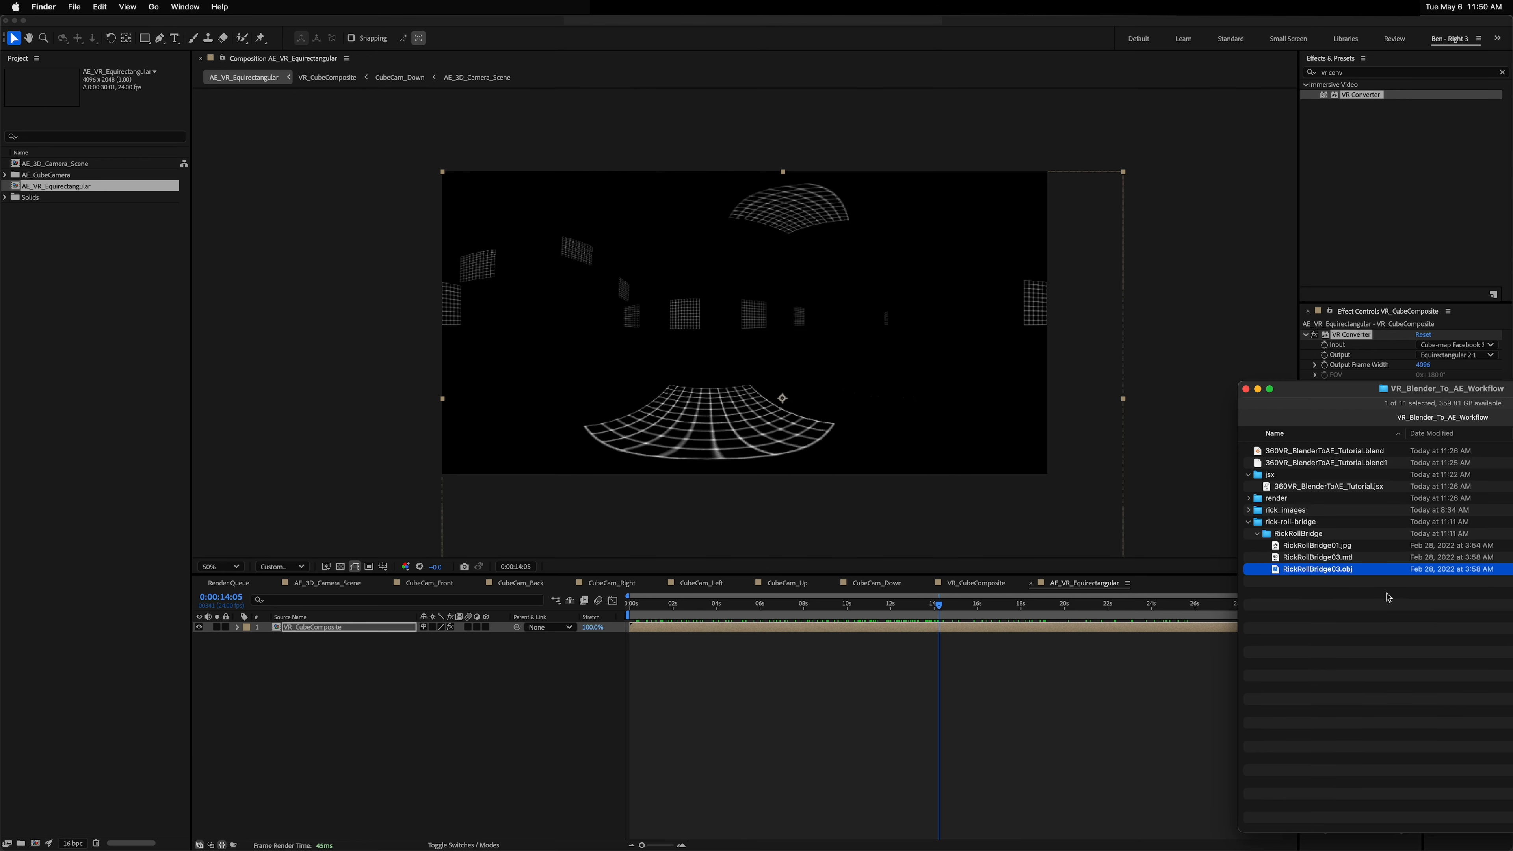
left_click(1396, 623)
left_click(1249, 522)
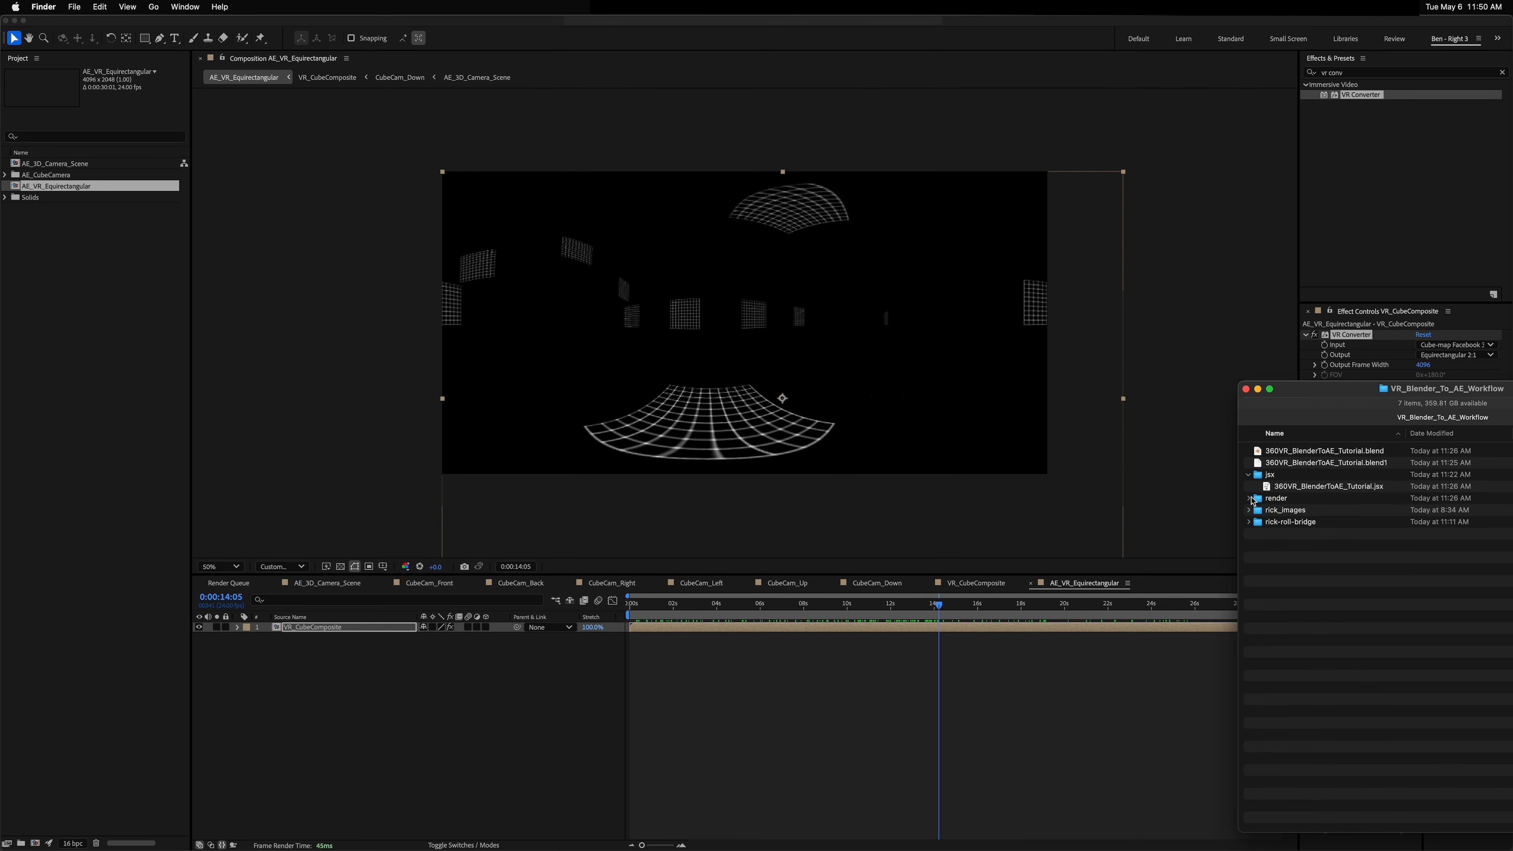
left_click(1249, 498)
left_click(1258, 510)
left_click(1396, 664)
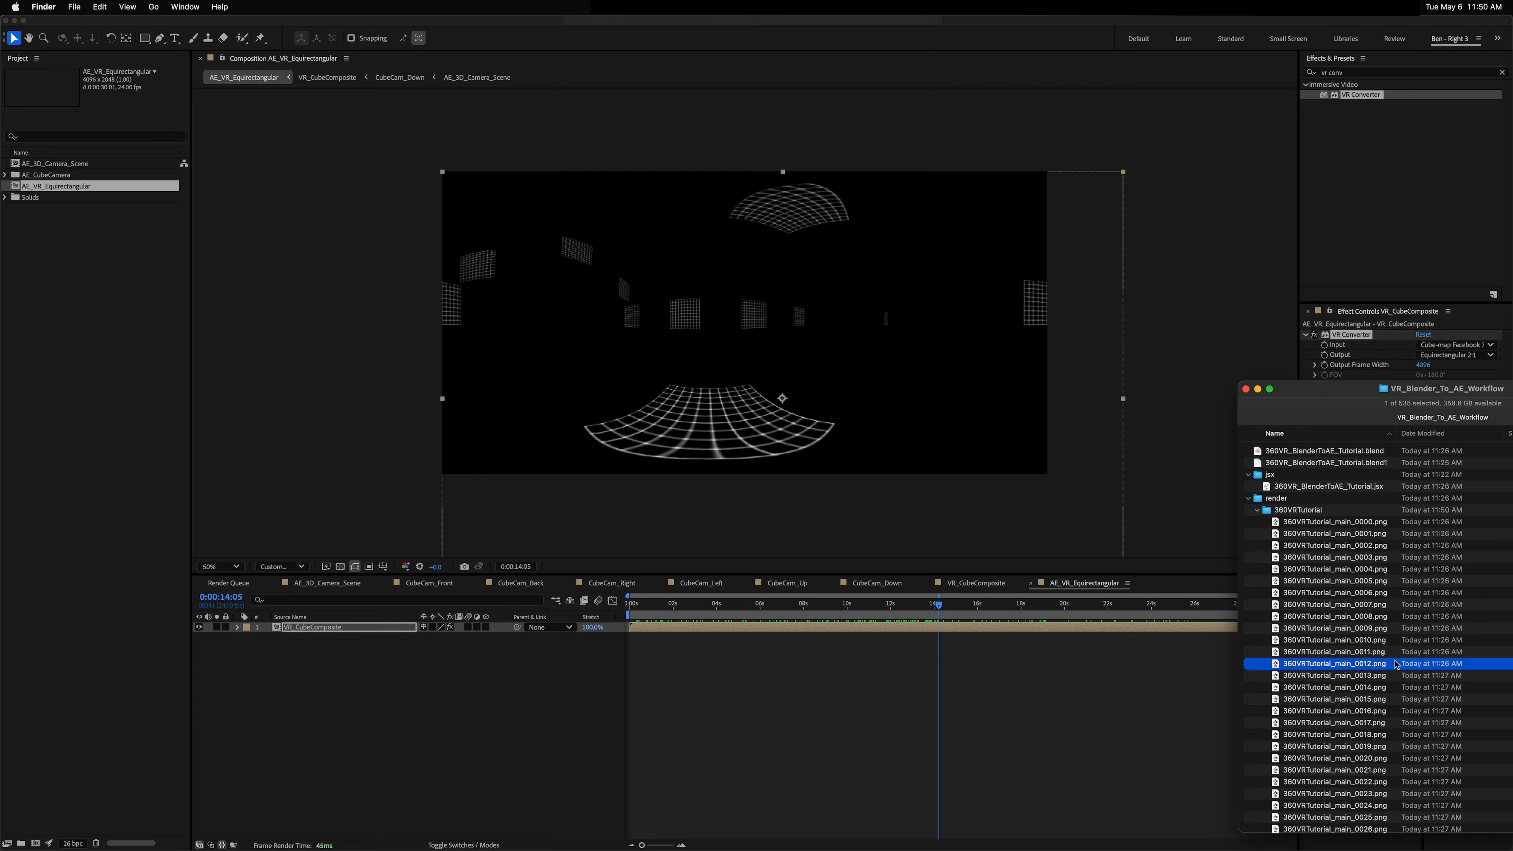
key("space")
key("Down")
key("Down")
key("Down")
key("Down")
key("Down")
key("Down")
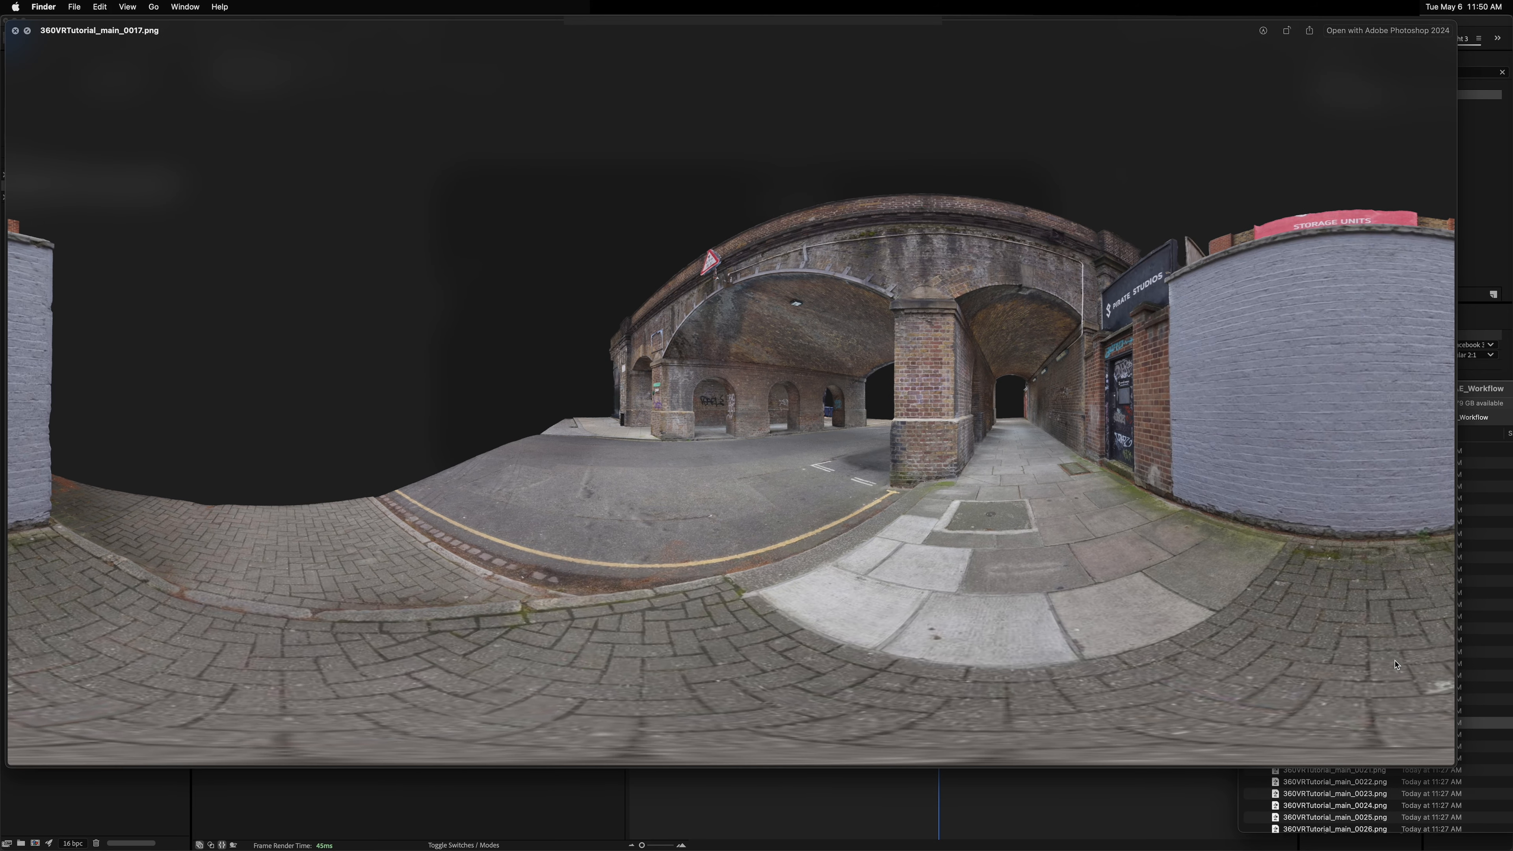
key("Down")
key("space")
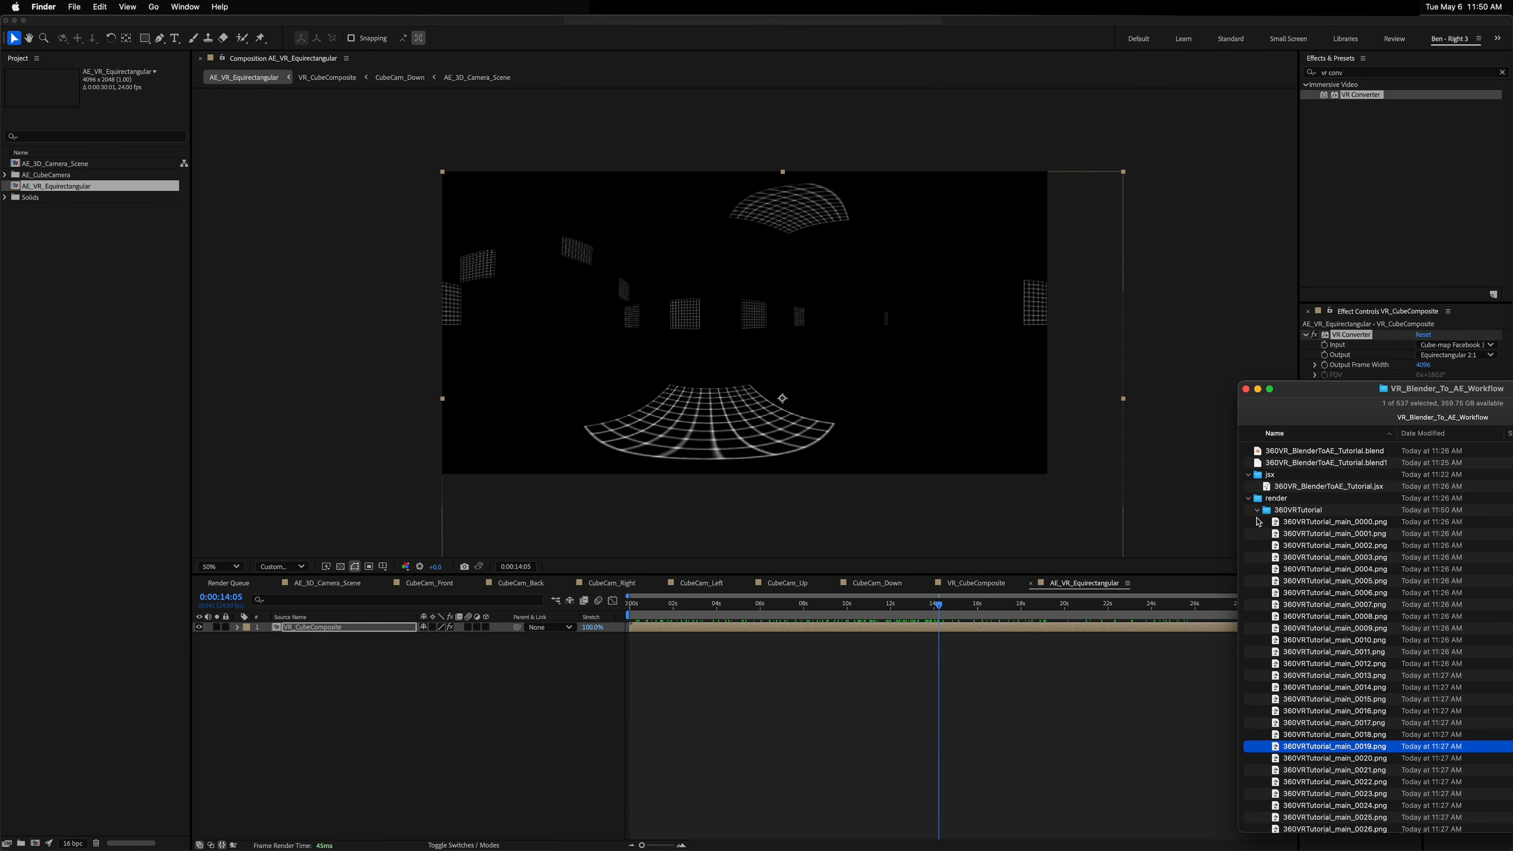
Step: Import the 360VRTutorial image sequence folder into the project and create a composition from it
left_click(1256, 510)
left_click_drag(1299, 510, 103, 325)
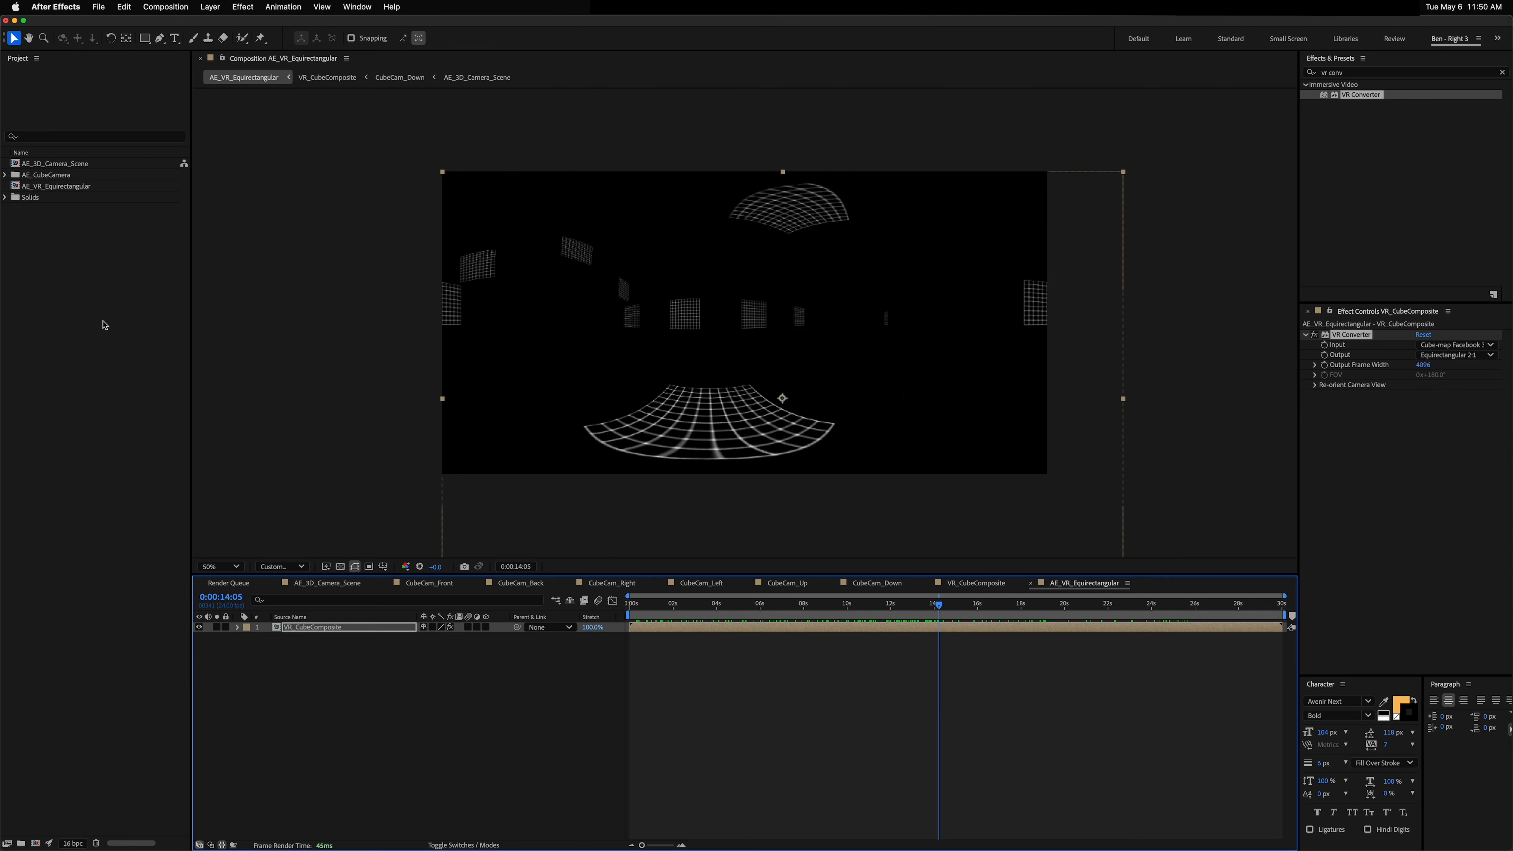
left_click_drag(73, 168, 28, 834)
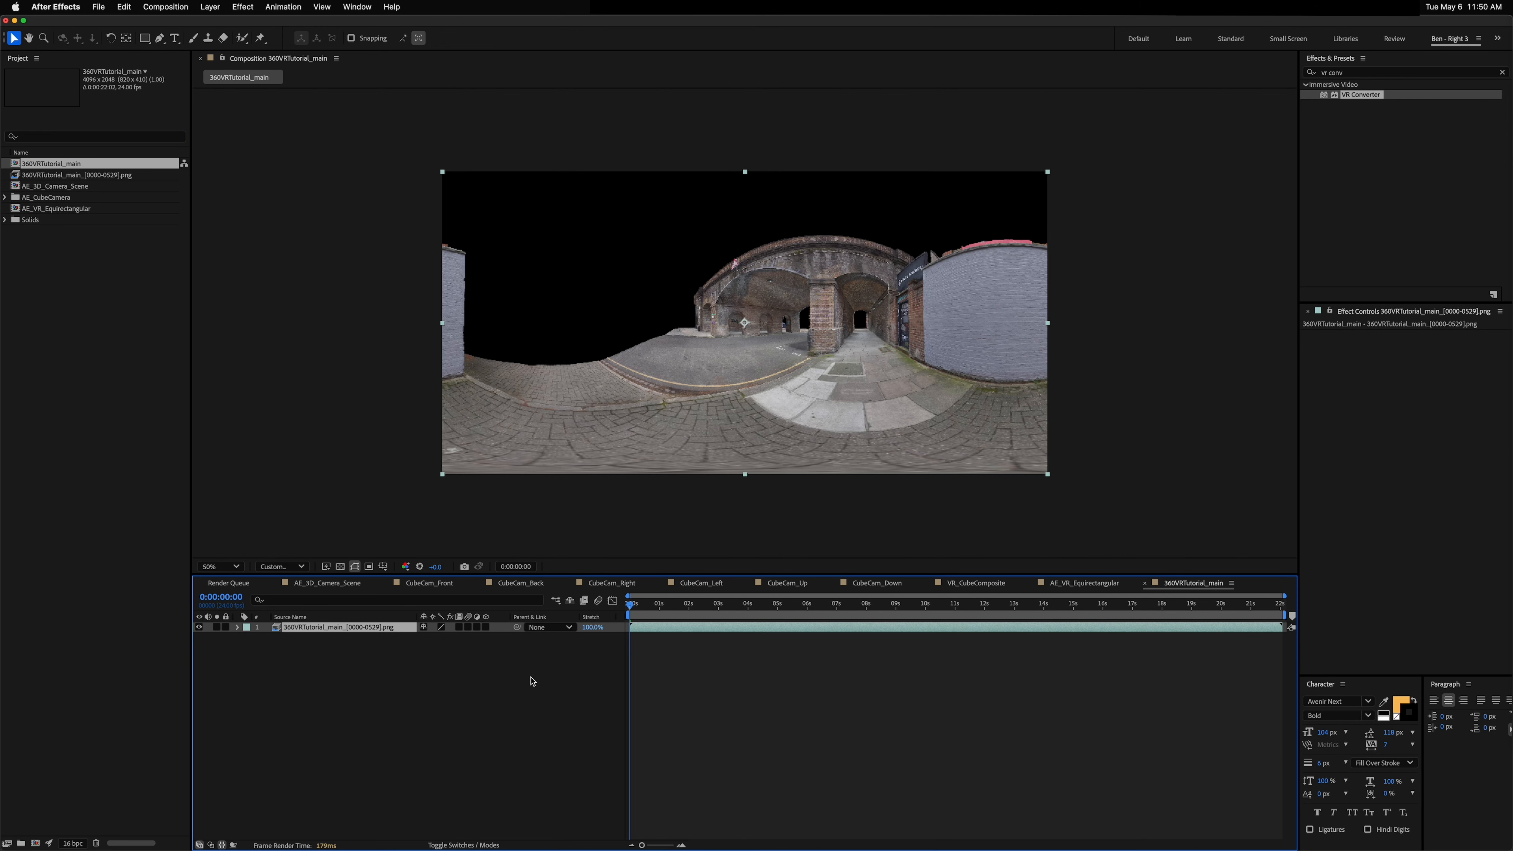
Step: Rename the new composition Blender_Equirectangular_Render
key("super+k")
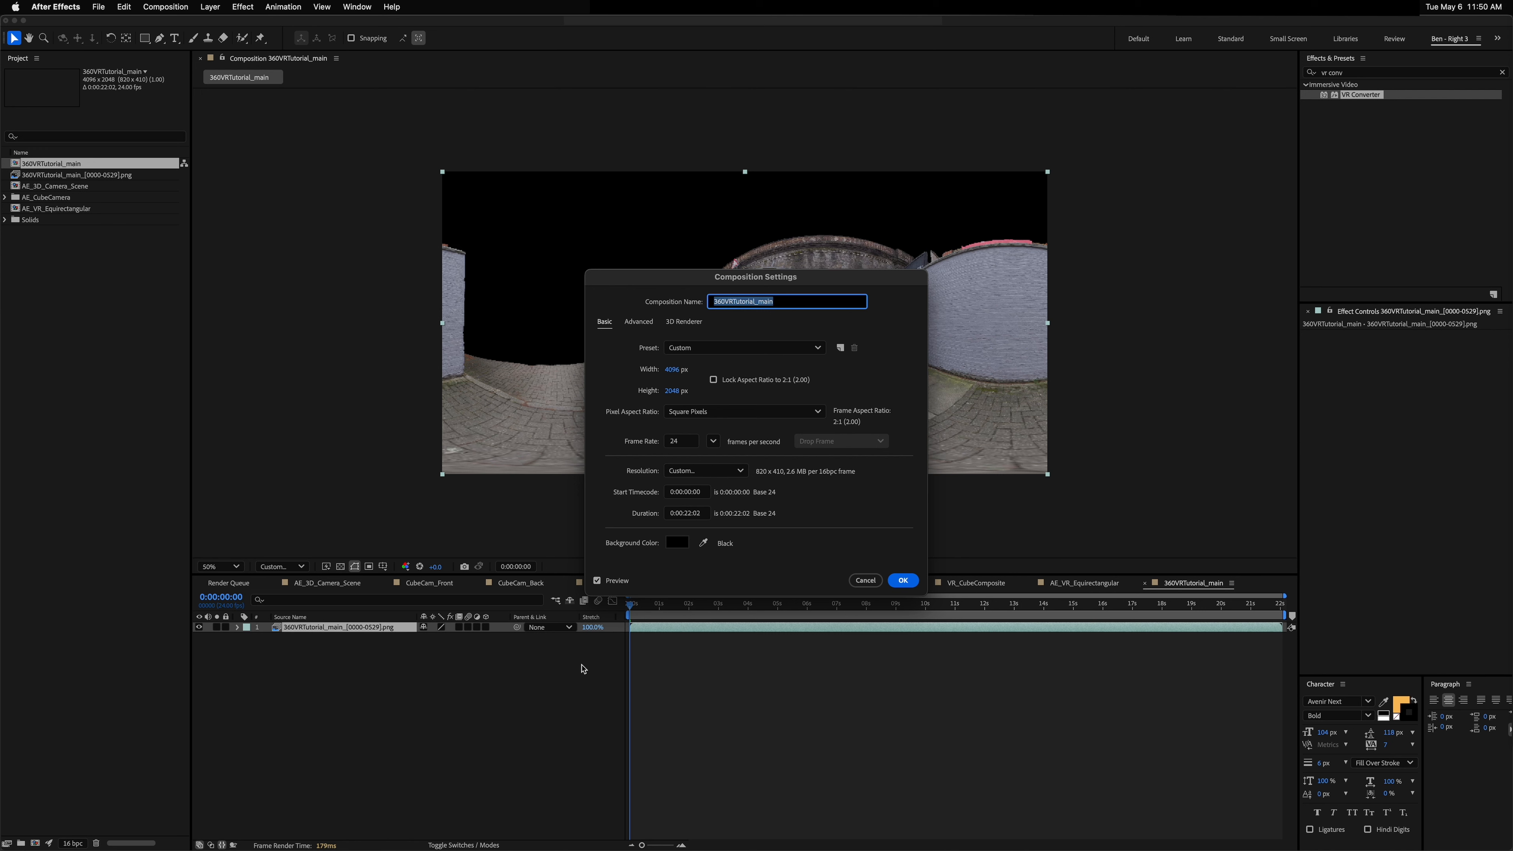
type("Blender_Equirectangular_Render")
key("Return")
Step: Set the Blender_Equirectangular_Render composition's duration to 0:00:30:01 and scrub through it
key("super+k")
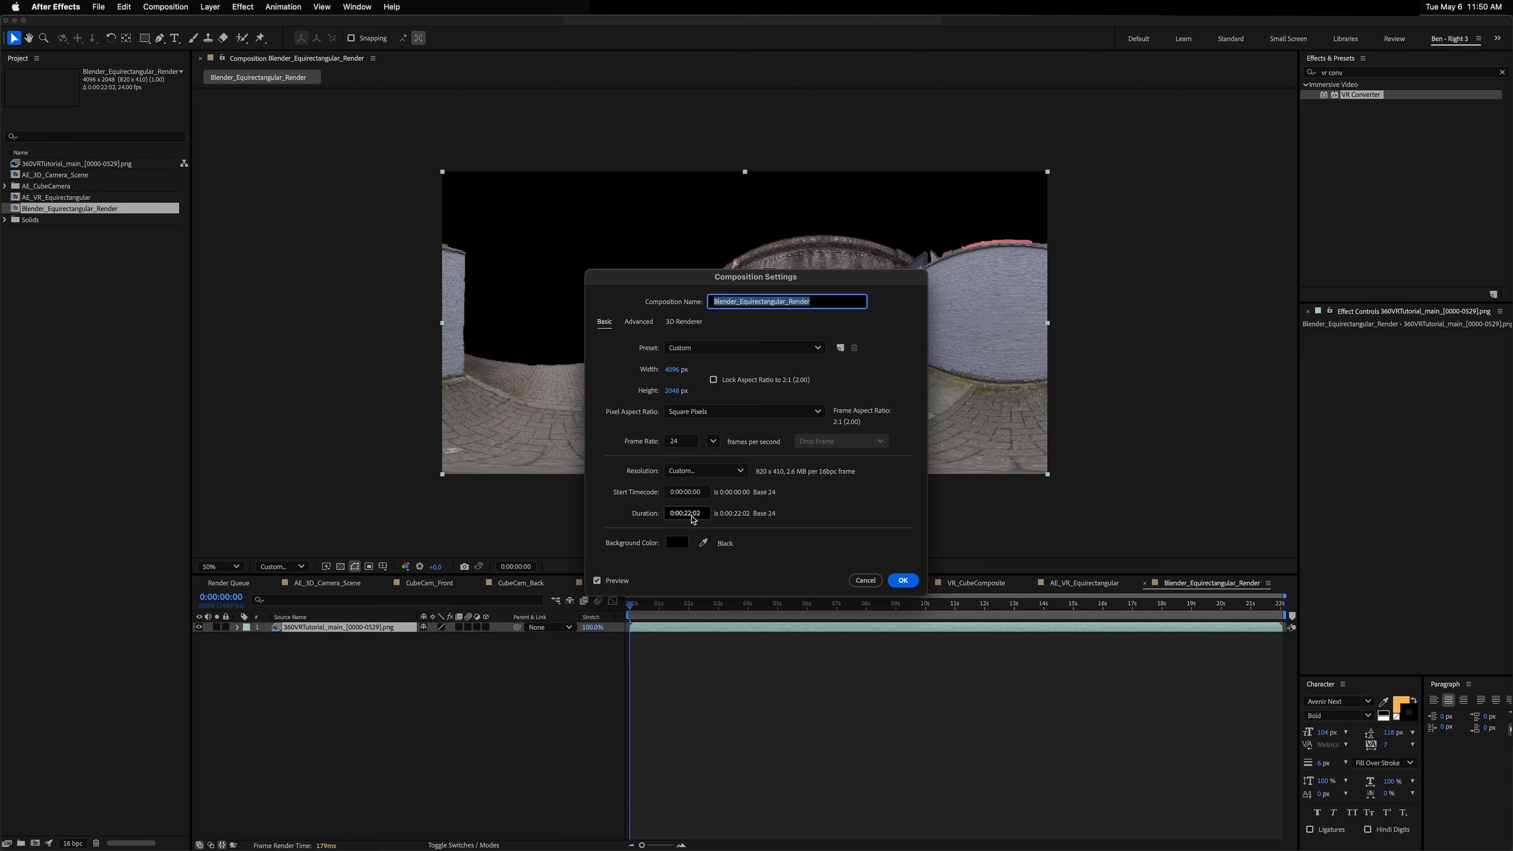
key("Return")
left_click(80, 198)
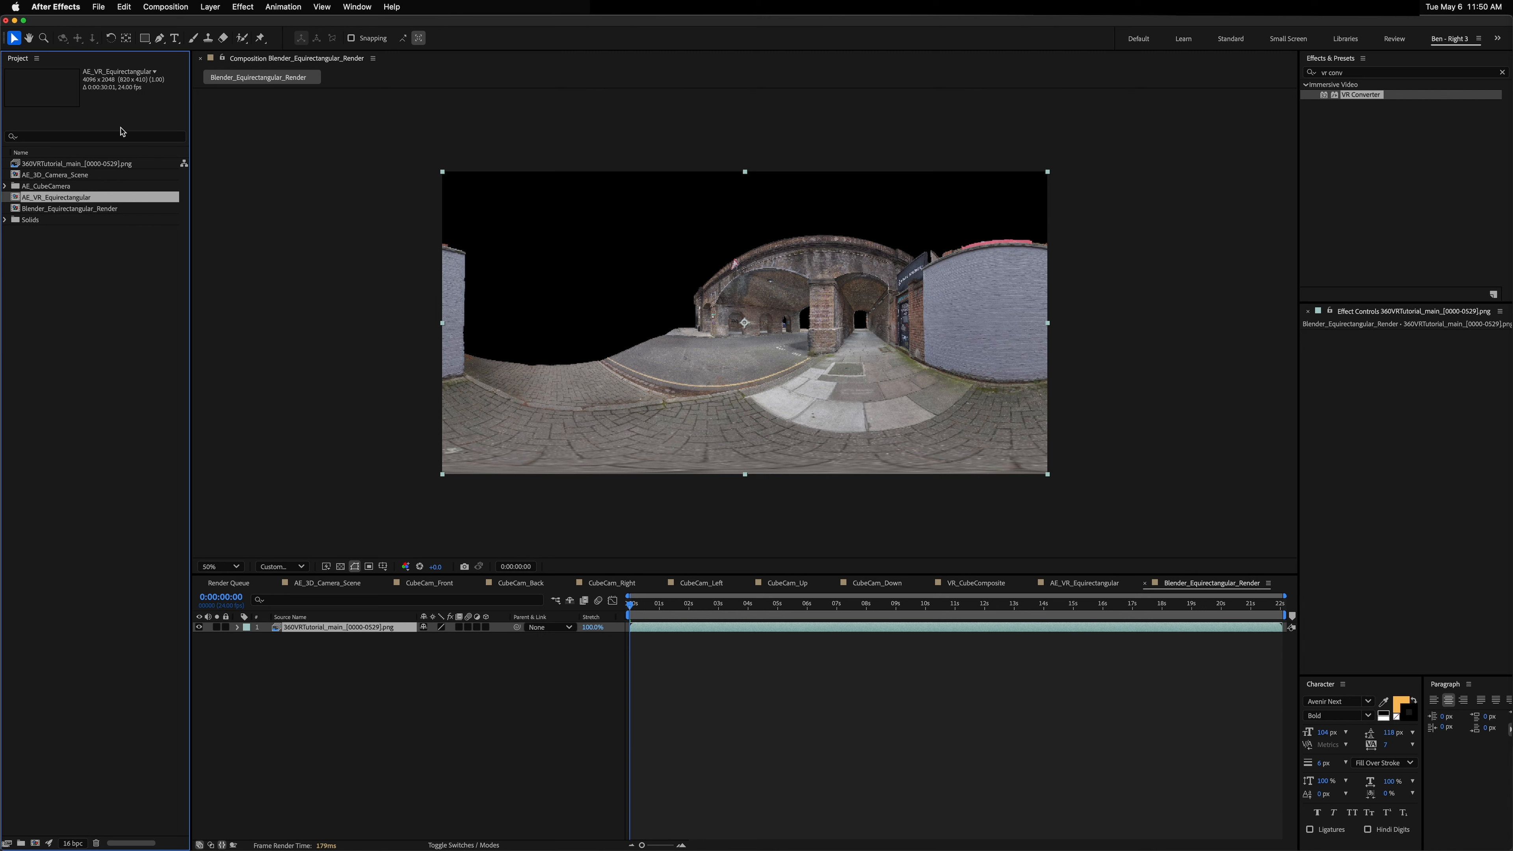
left_click(84, 212)
key("super+k")
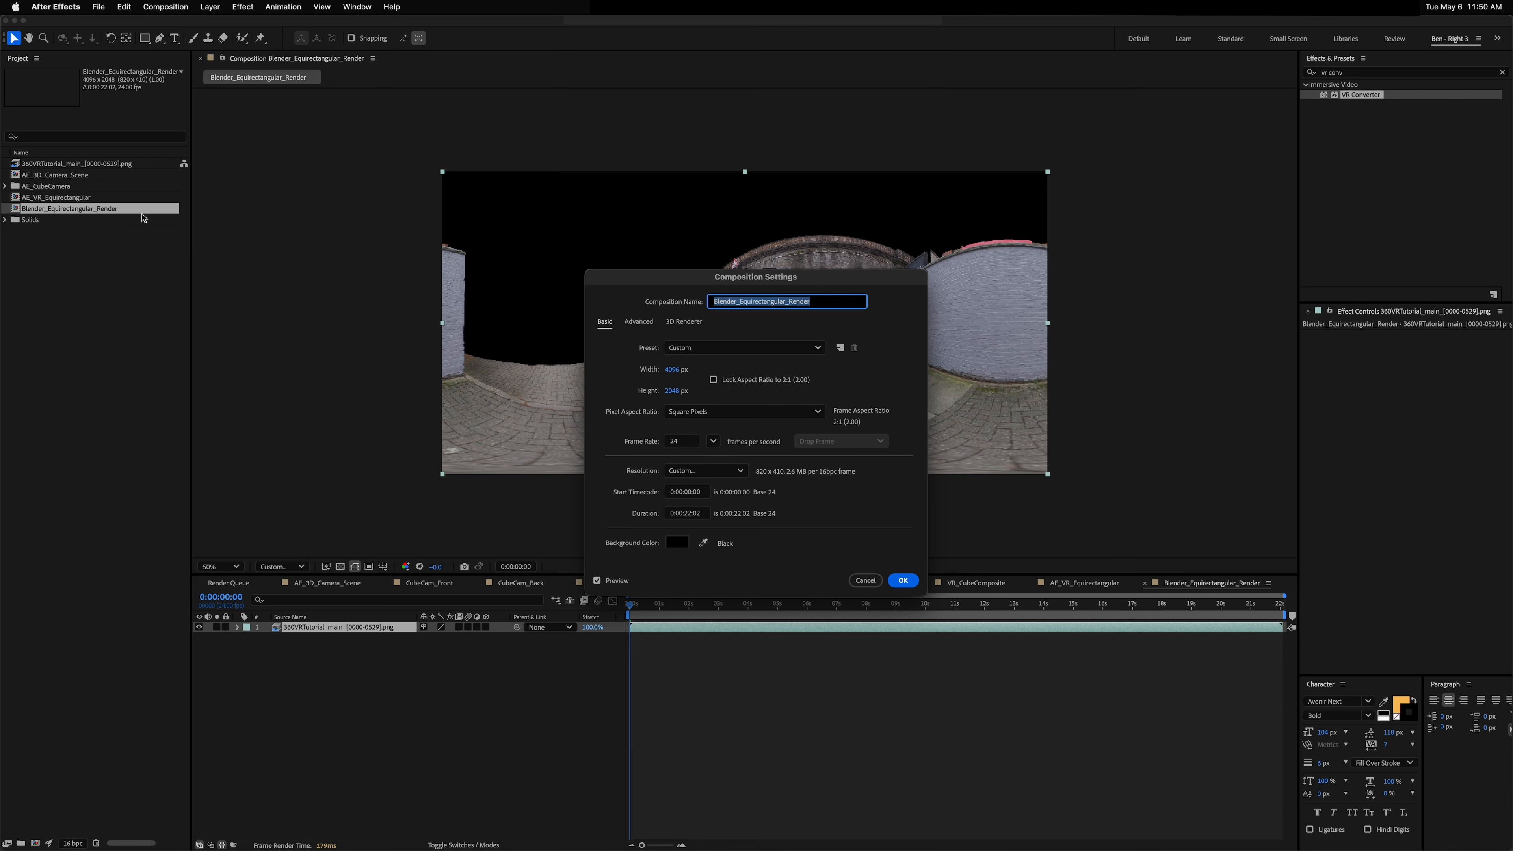
left_click(691, 514)
type("3001")
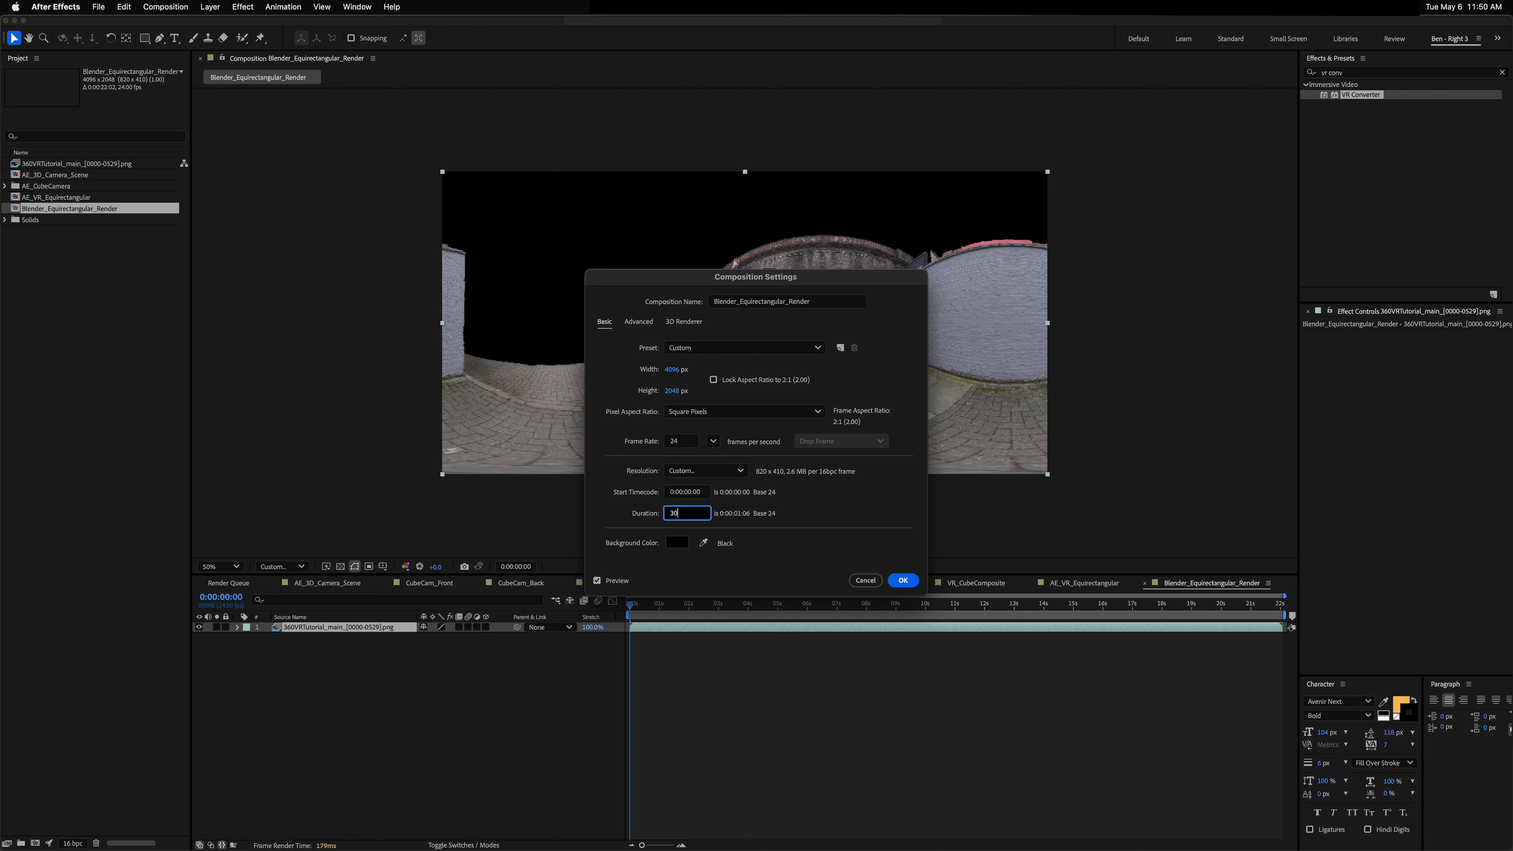
key("Return")
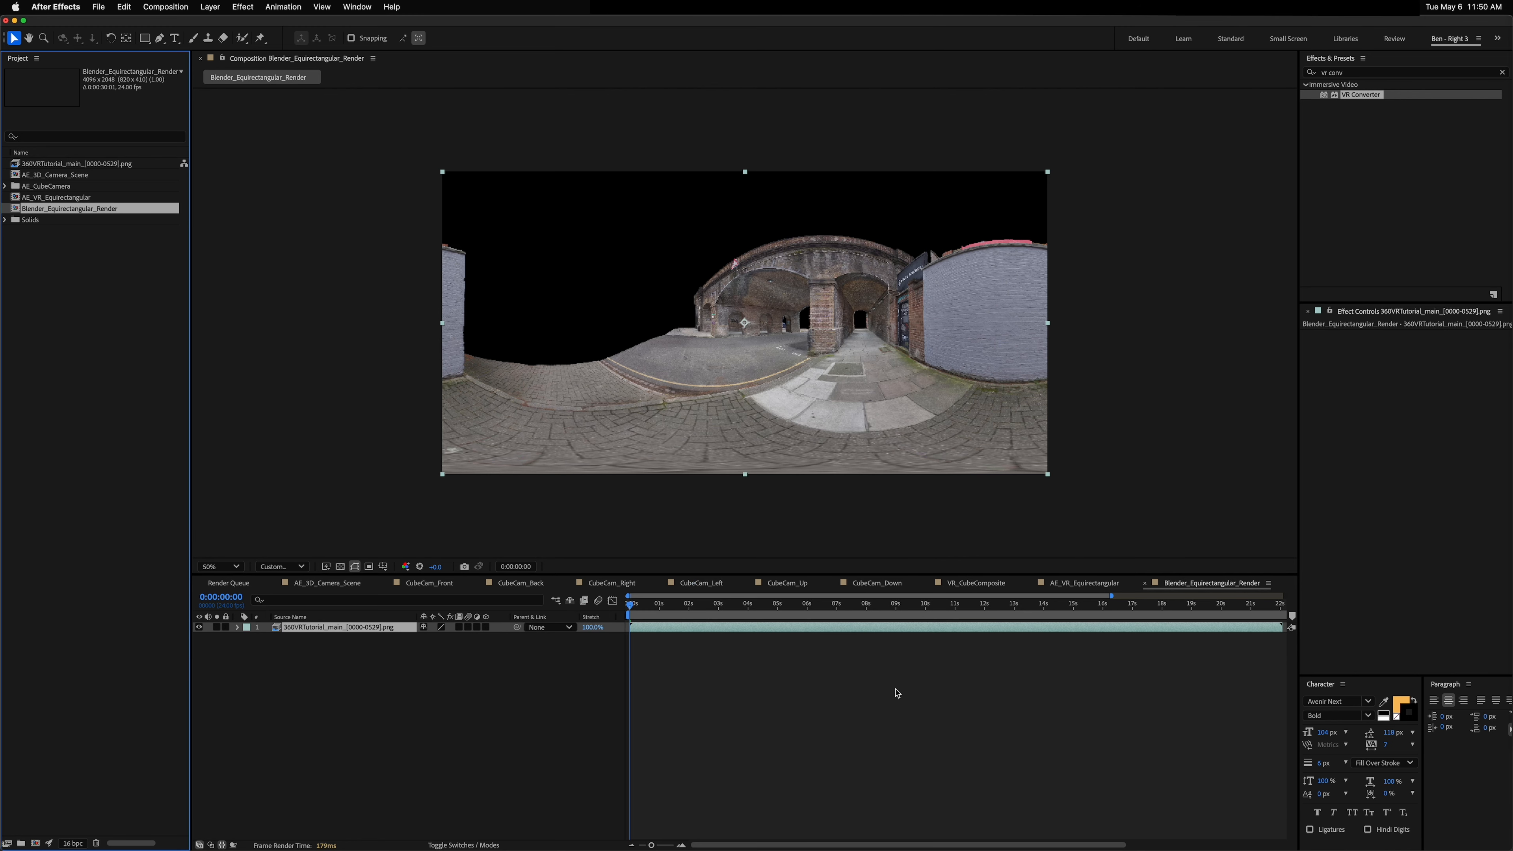
left_click(897, 693)
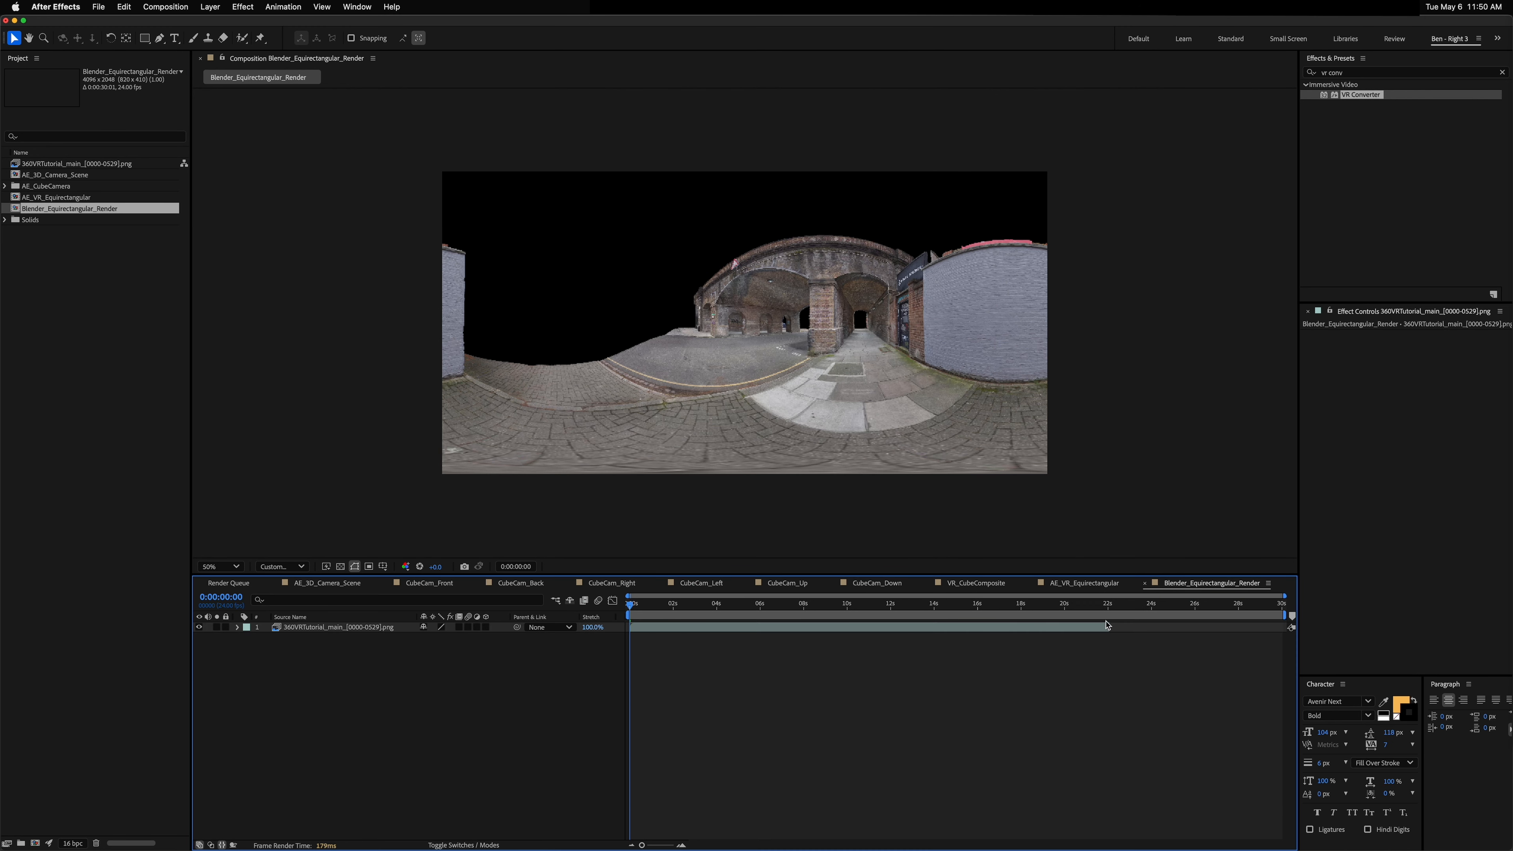
left_click_drag(657, 607, 859, 606)
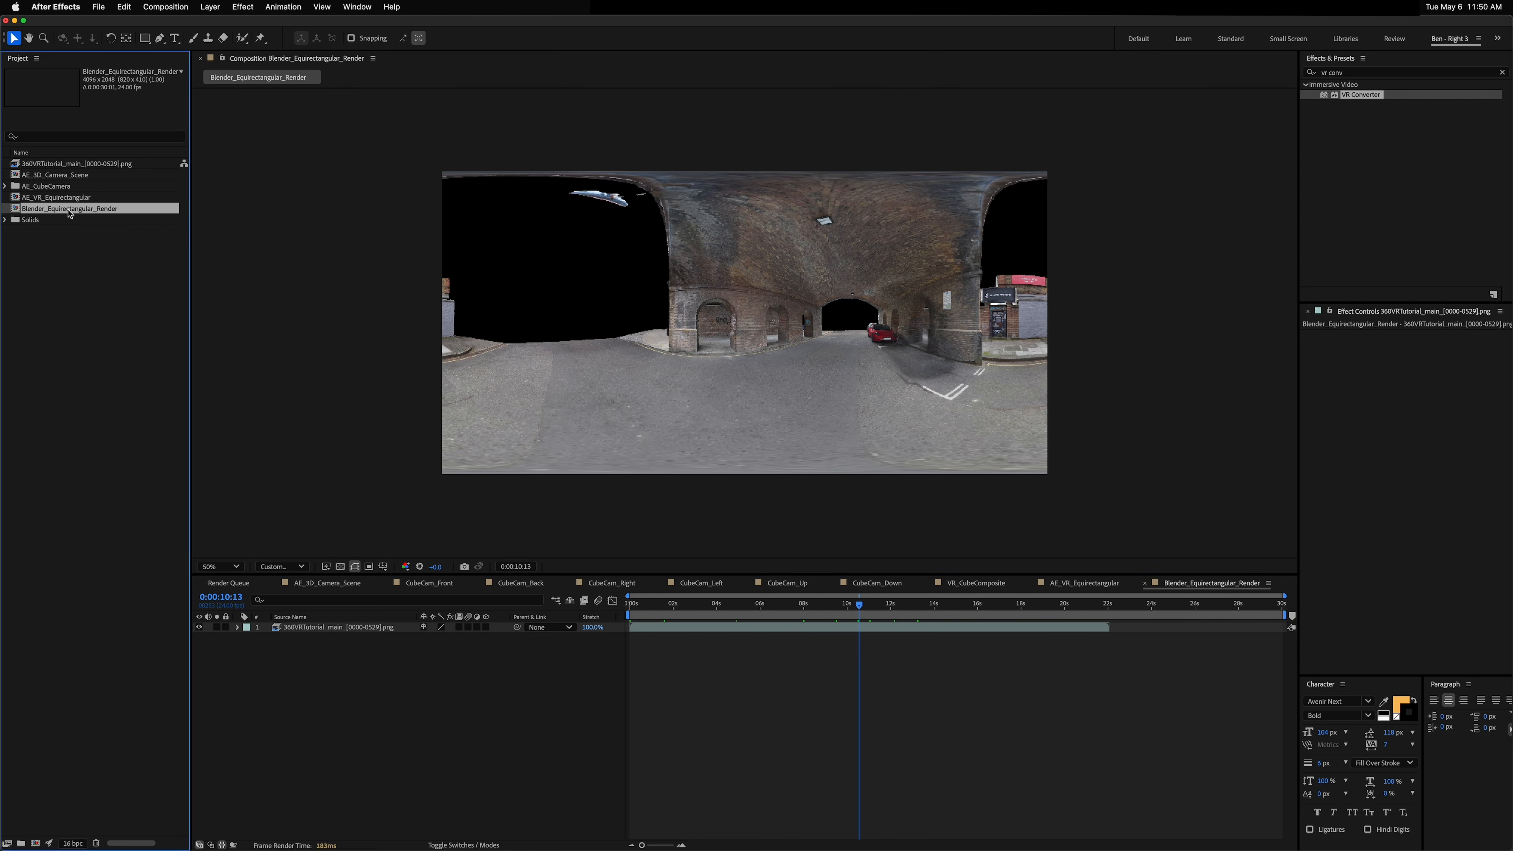
Step: Create a new composition from AE_VR_Equirectangular and name it VR_FinalComposite
left_click(41, 175)
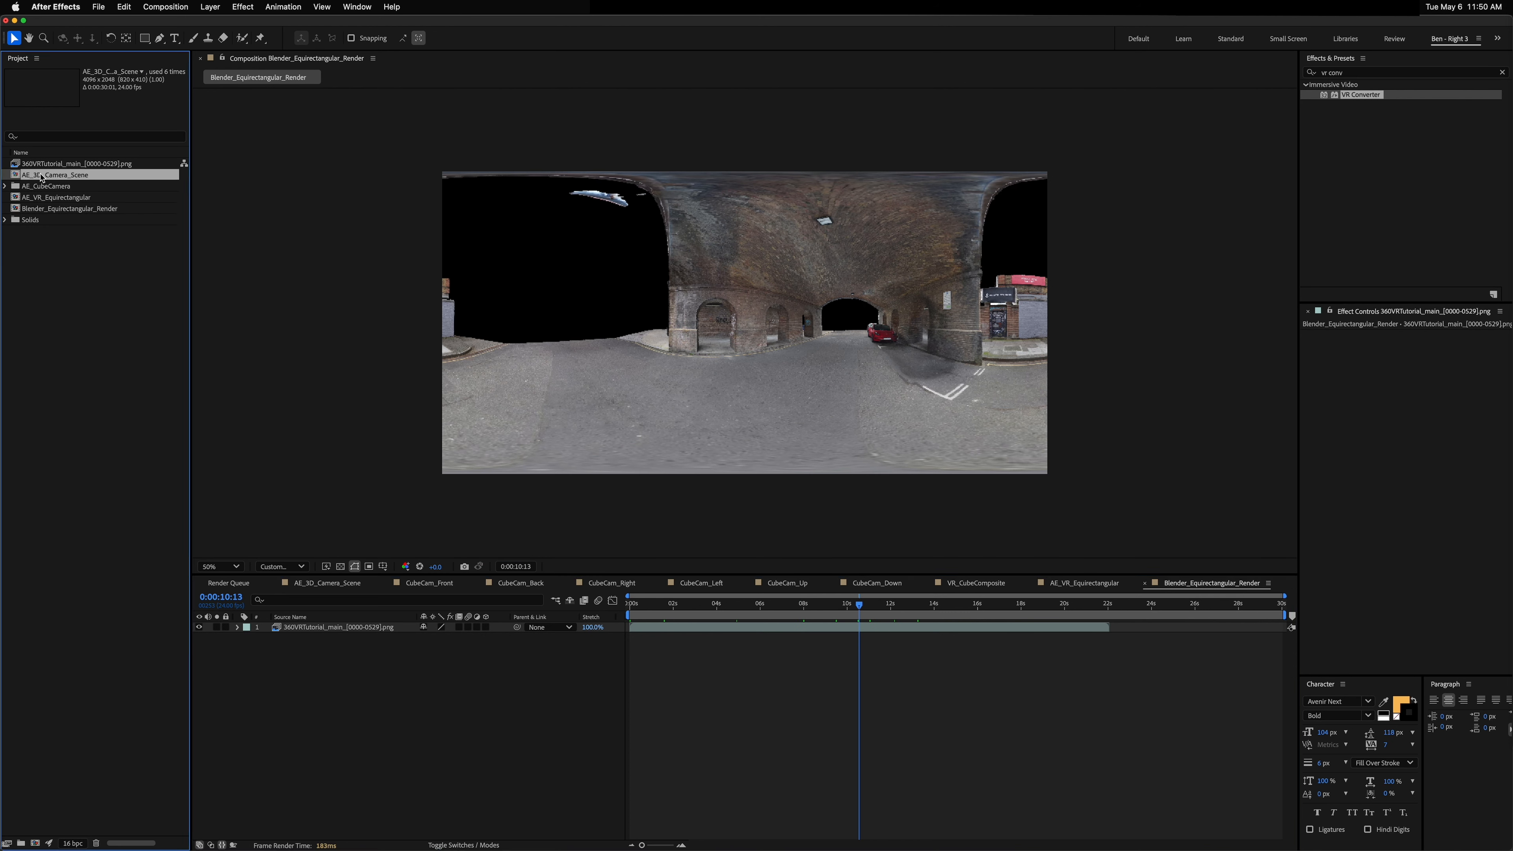
left_click_drag(42, 176, 35, 842)
left_click(36, 202)
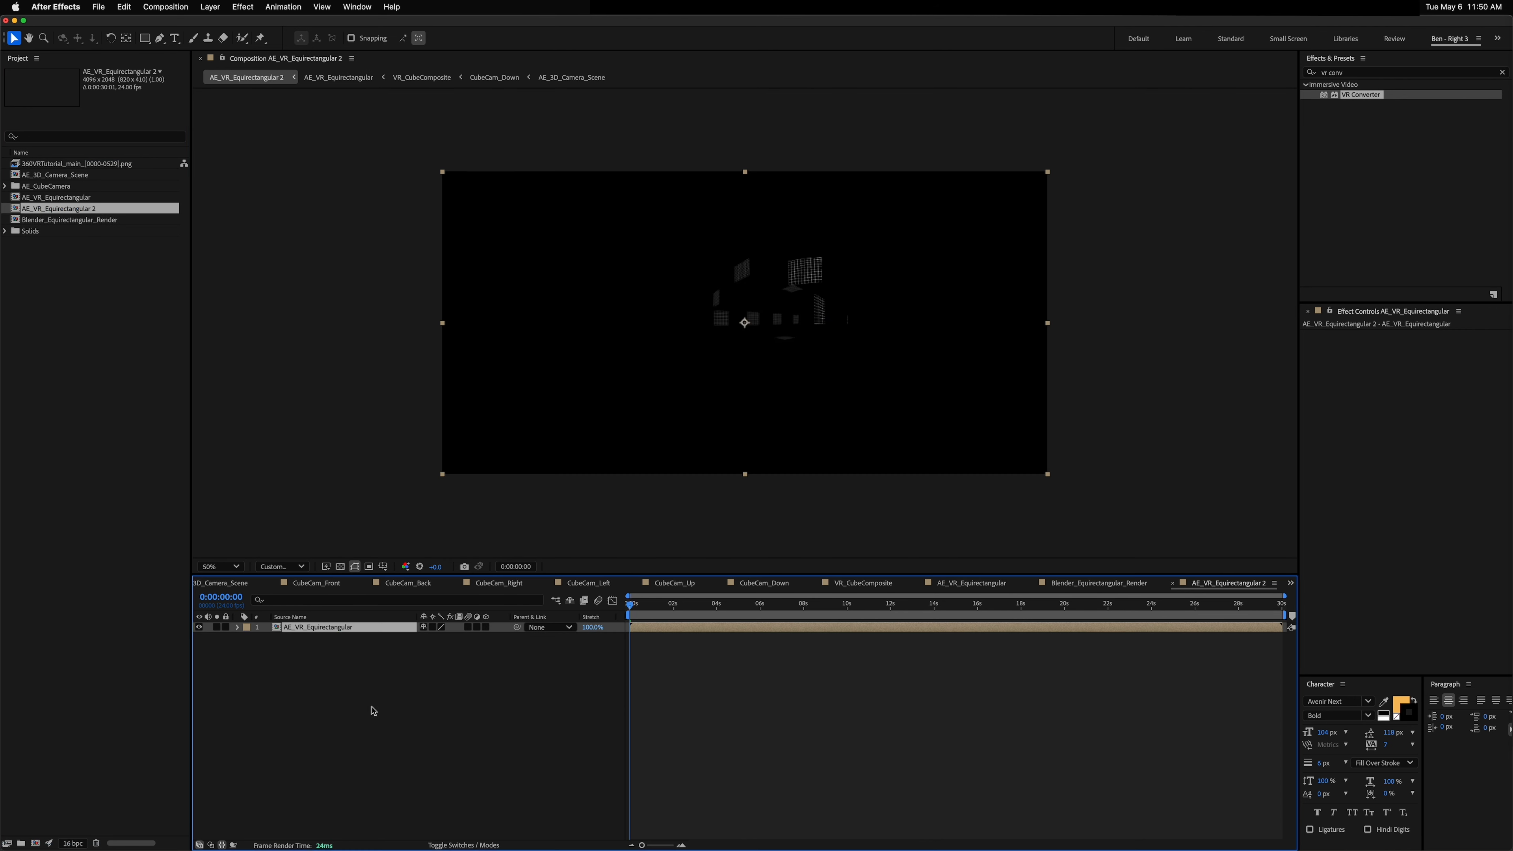
key("super+k")
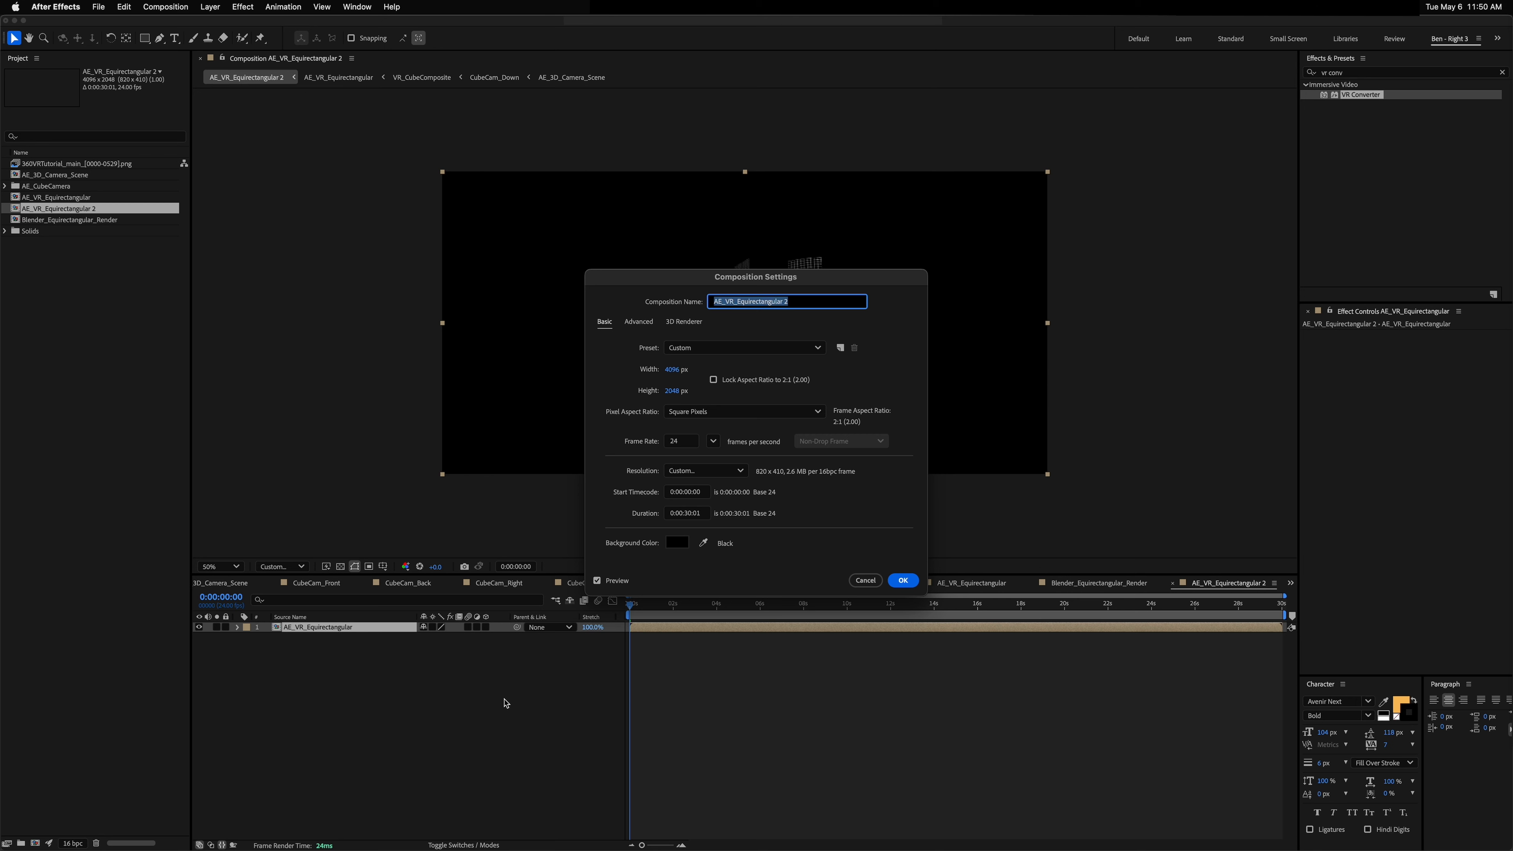
type("VR_FinalComposite")
key("Return")
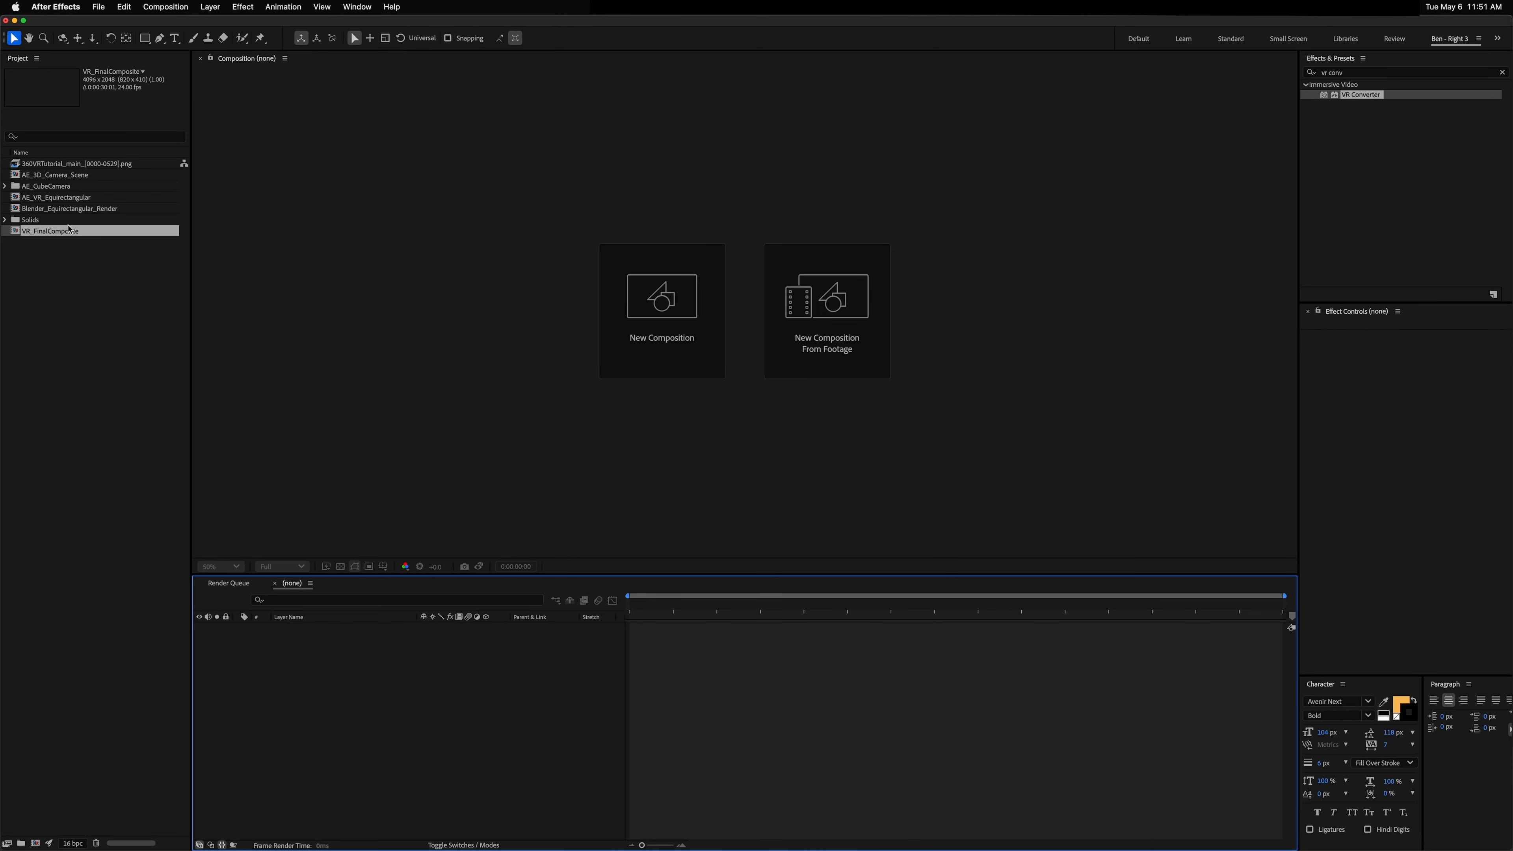
Step: Open VR_FinalComposite and add the Blender_Equirectangular_Render composition as a layer beneath the grid layer
double_click(70, 230)
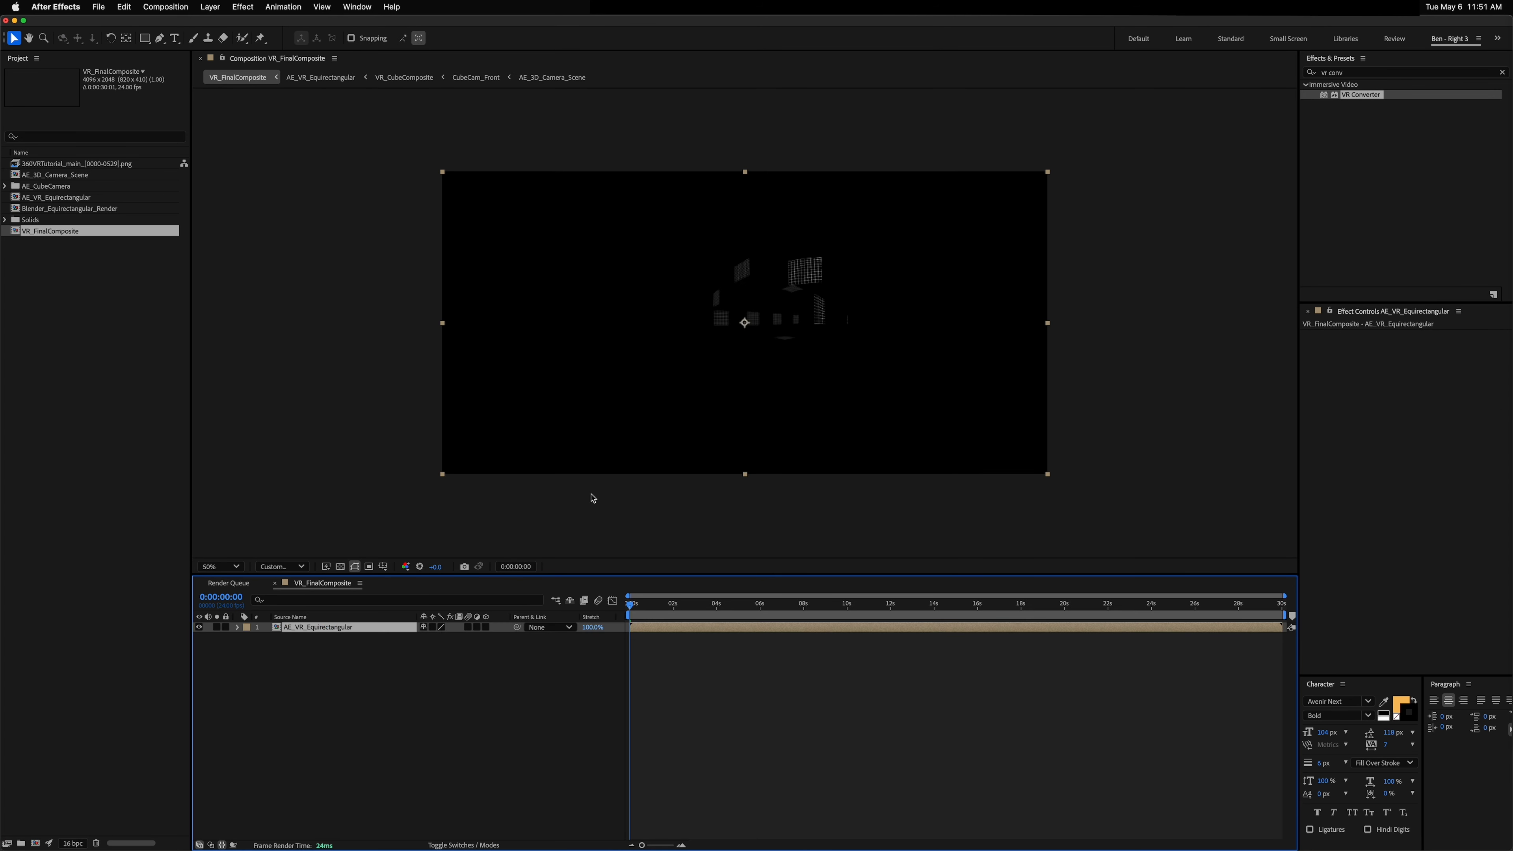
left_click_drag(665, 602, 920, 605)
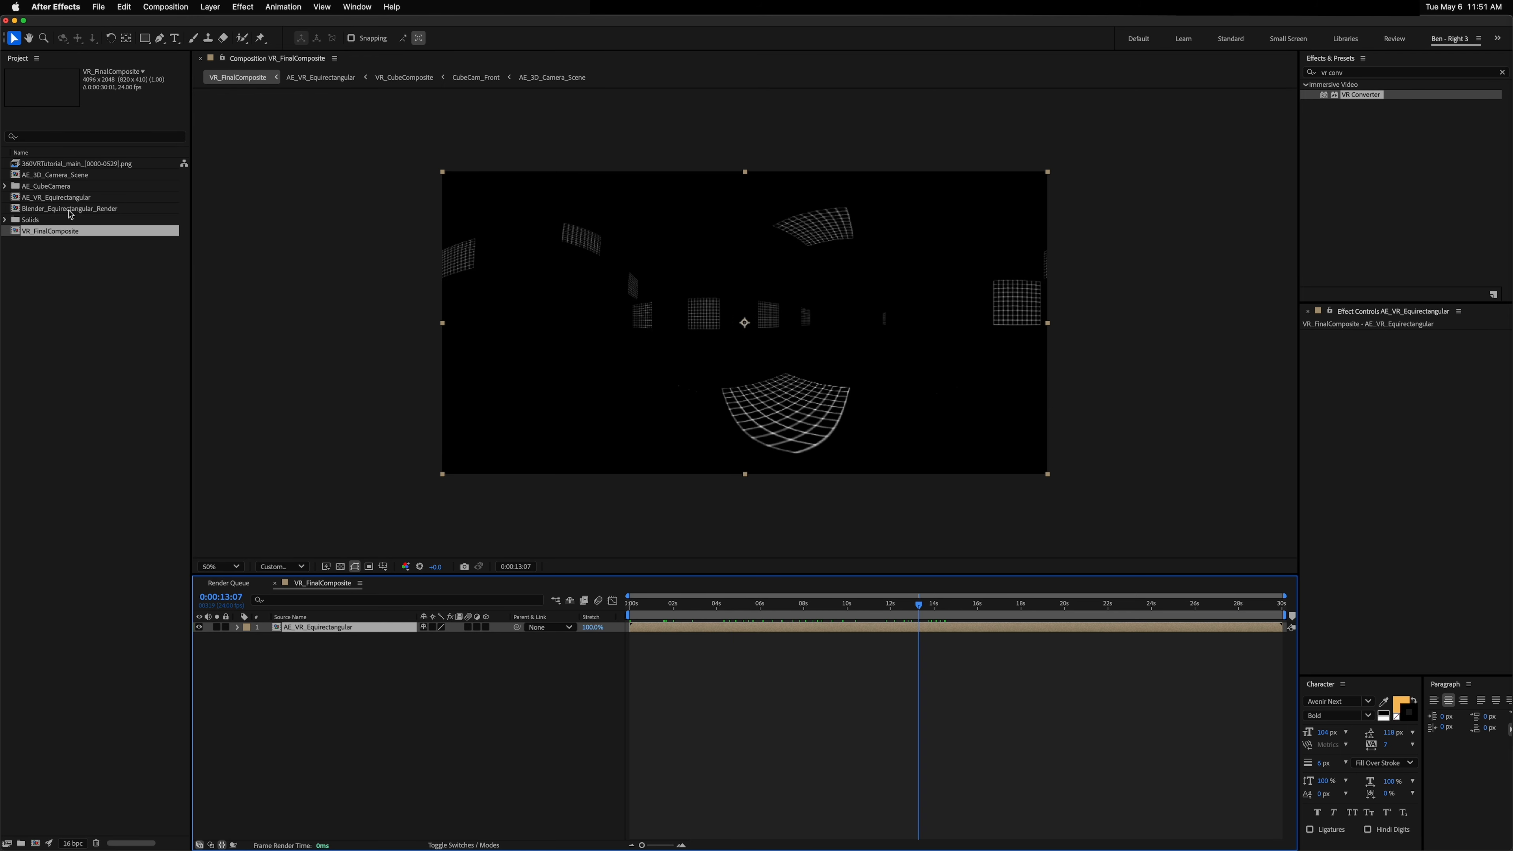
left_click_drag(69, 212, 384, 673)
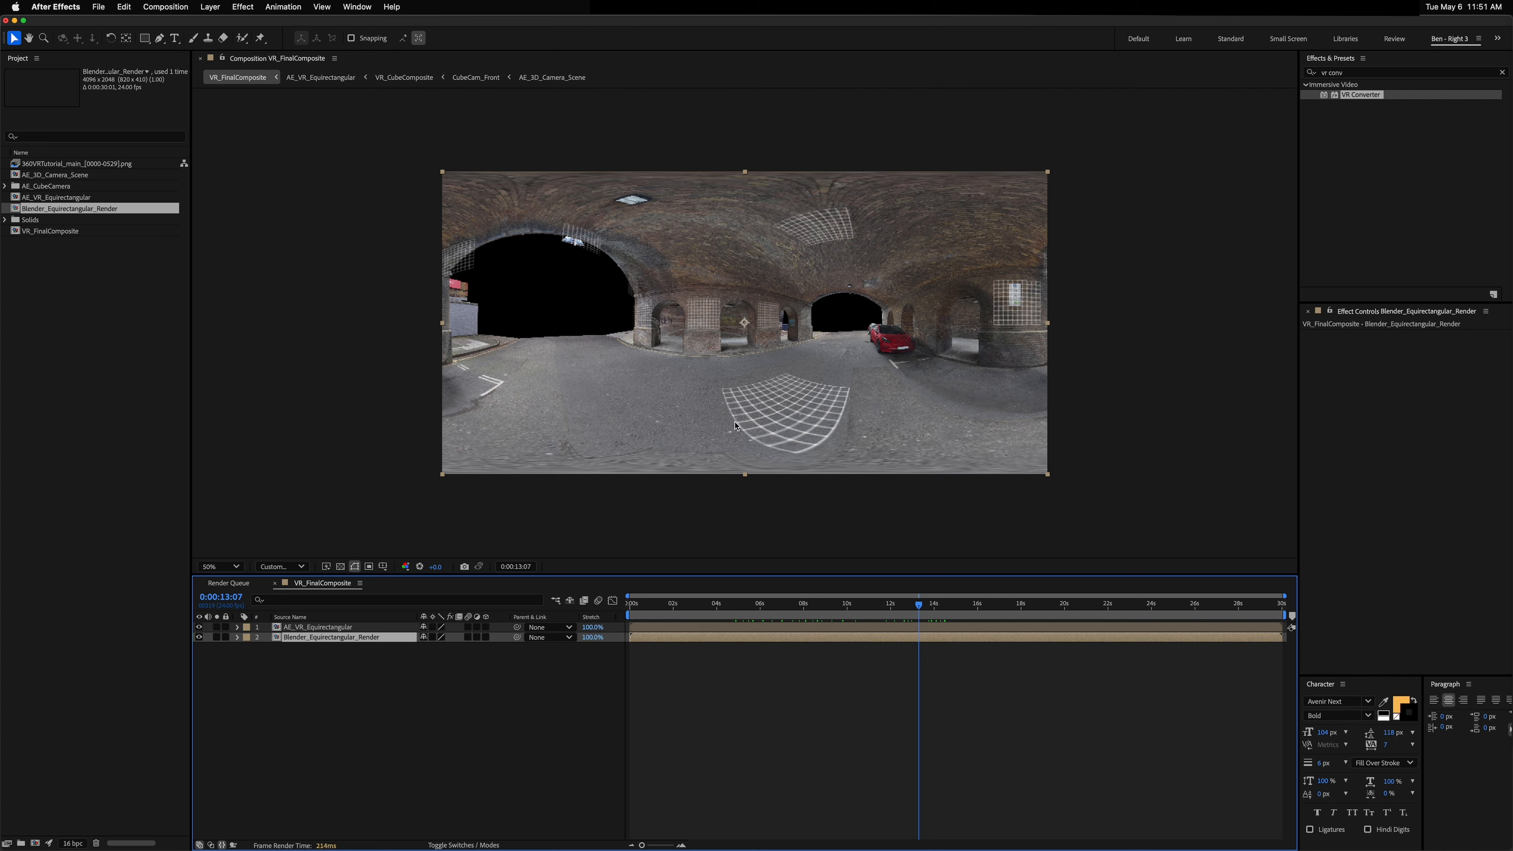
key("super+j")
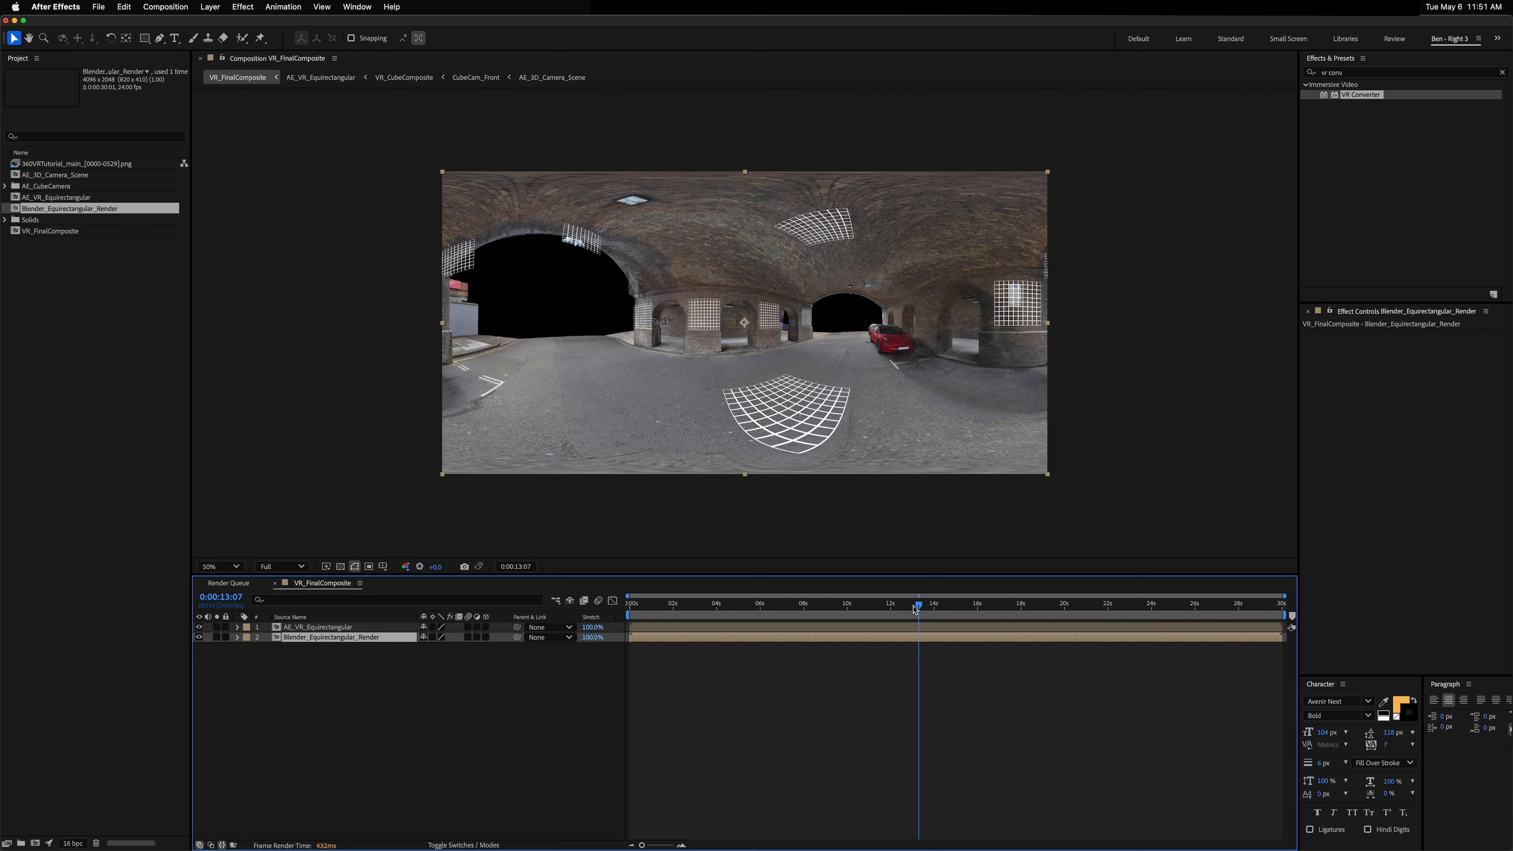
Step: Play back and scrub VR_FinalComposite to check the grids over the Blender render
left_click_drag(919, 606, 855, 608)
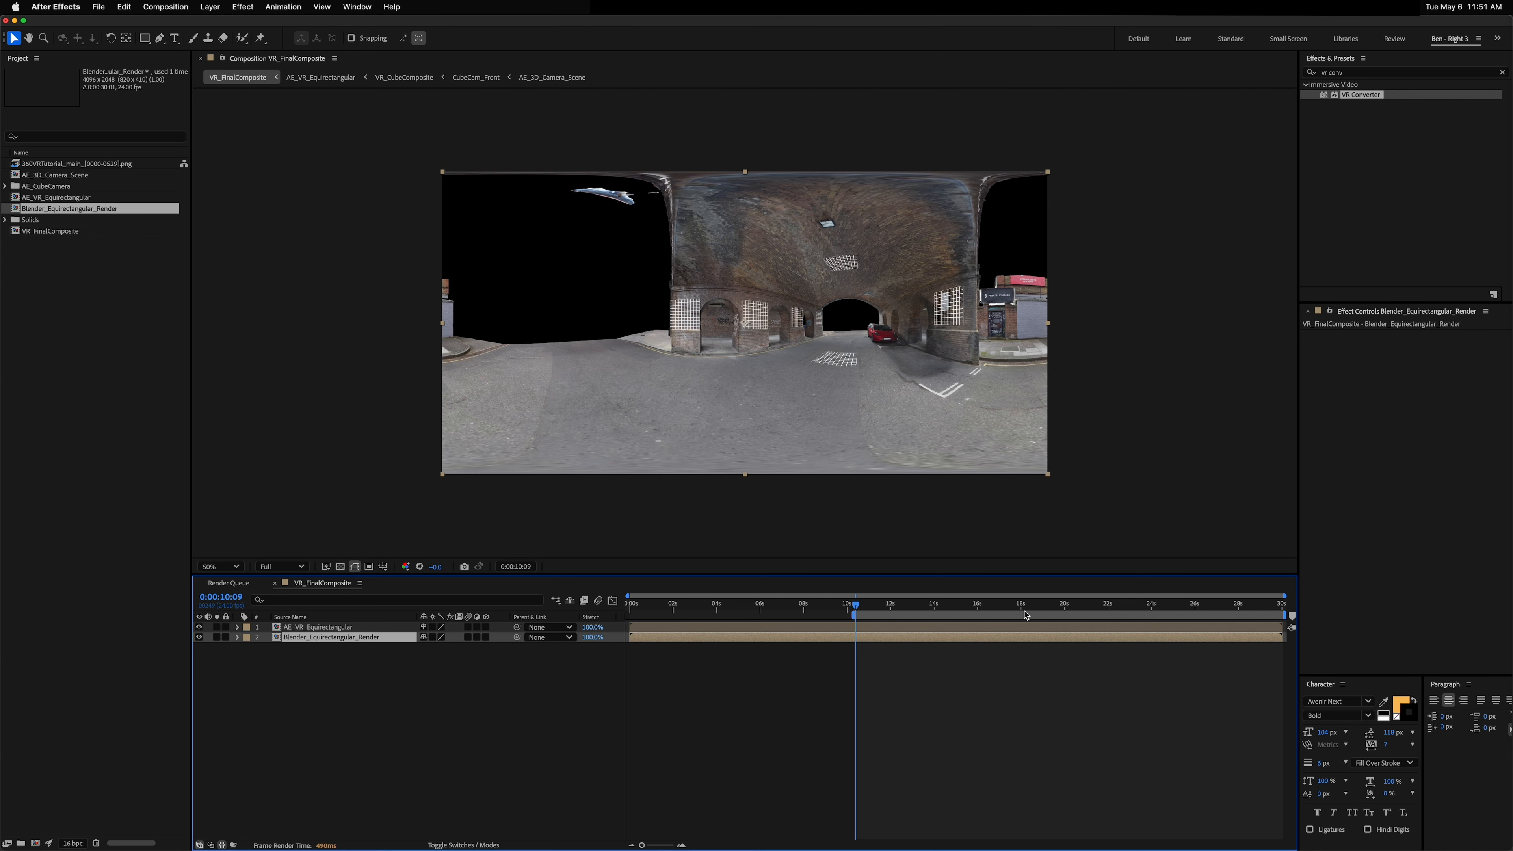
key("space")
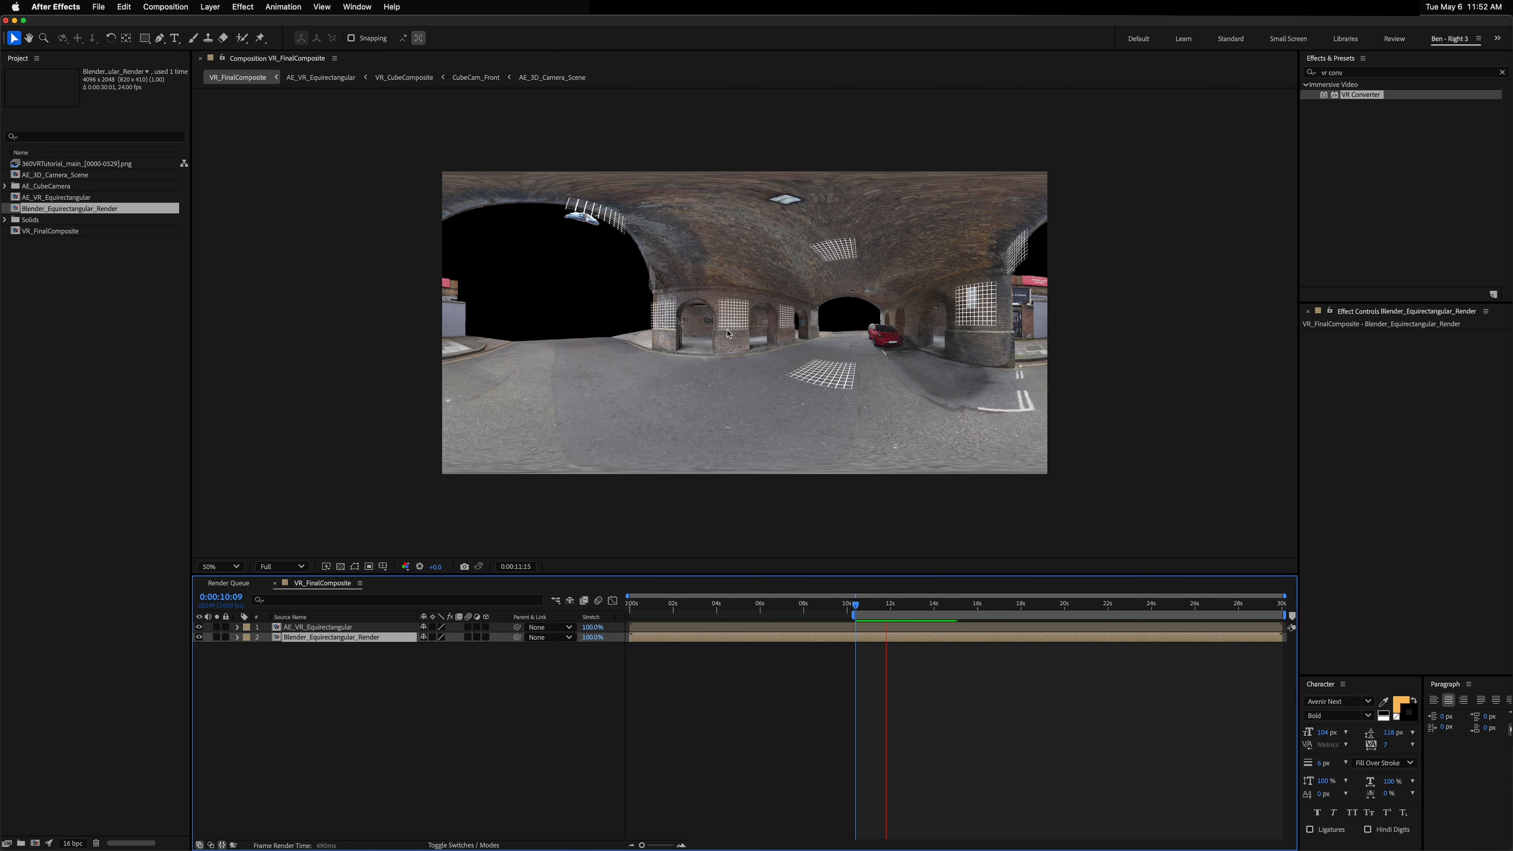
key("space")
mouse_move(887, 604)
left_mouse_down()
mouse_move(844, 603)
mouse_move(899, 605)
left_mouse_up()
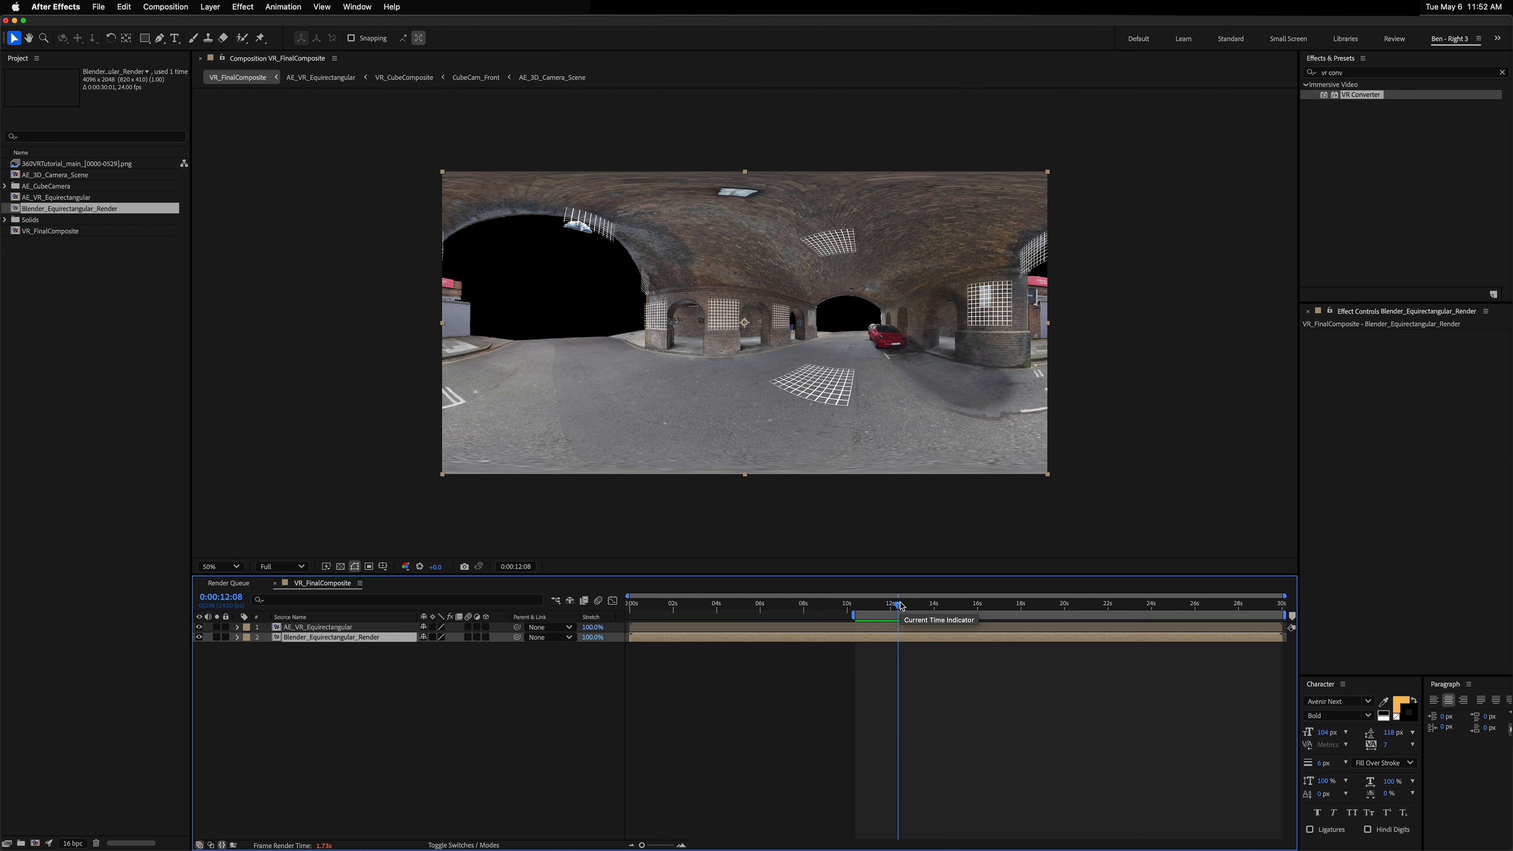
Step: Nest VR_FinalComposite inside a new composition named VR_Final_PREVIEW
left_click(52, 231)
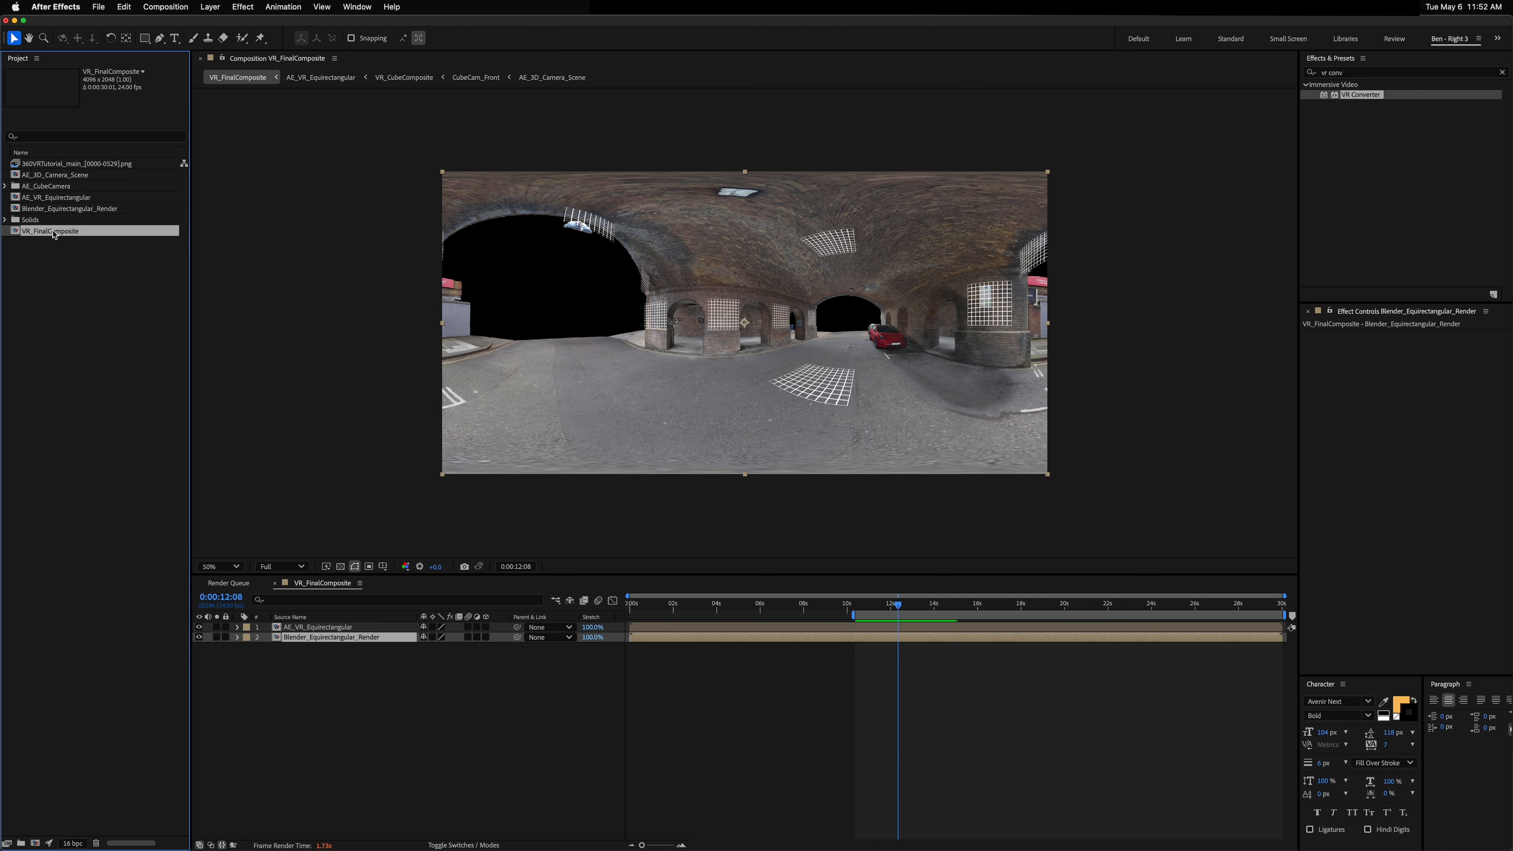
left_click_drag(66, 236, 39, 834)
key("super+k")
key("Right")
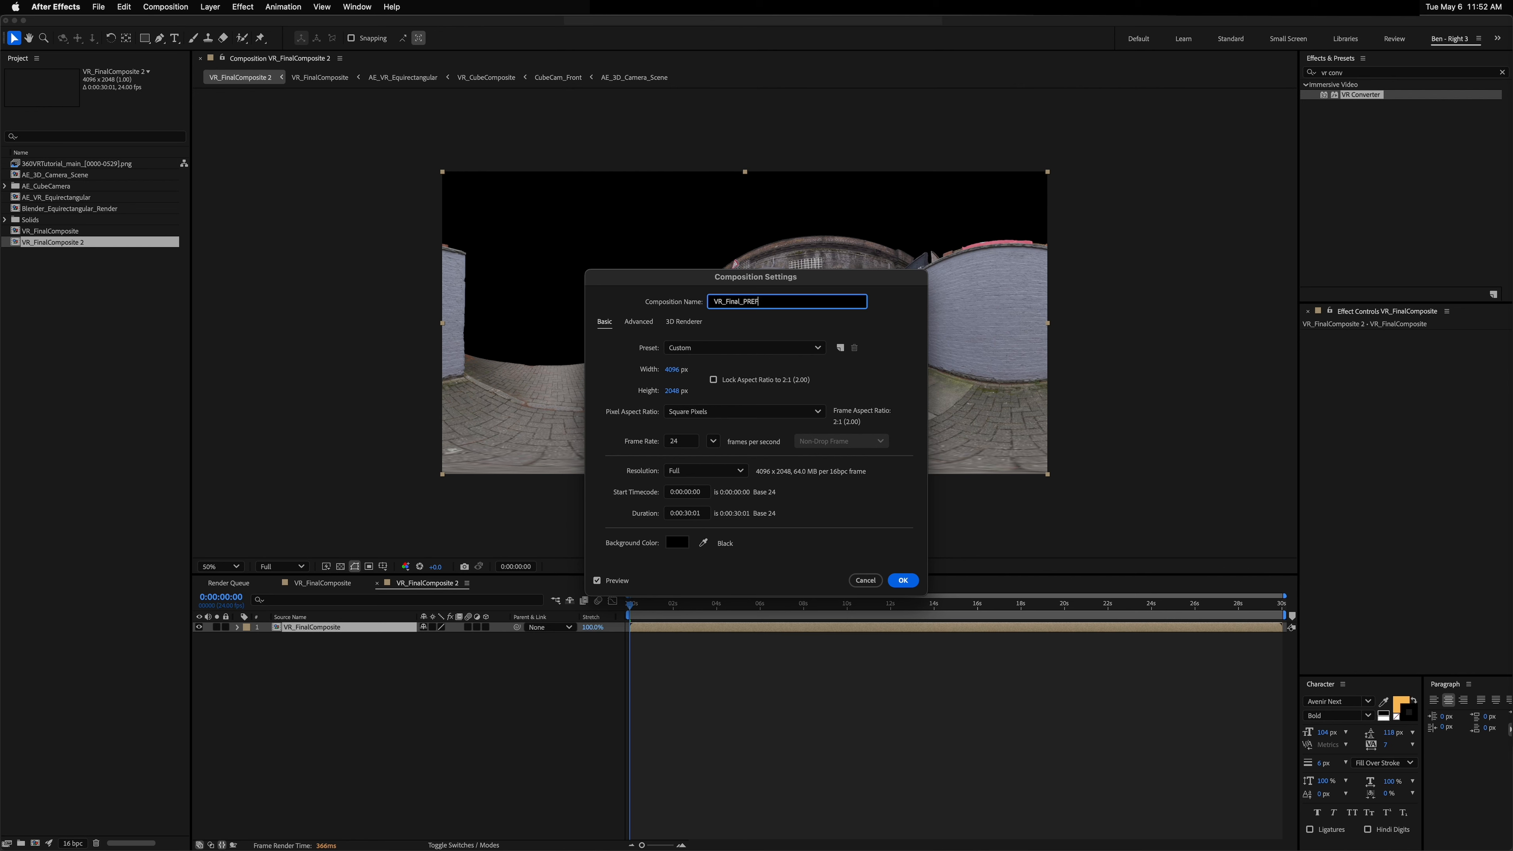
type("_PREVIEW")
key("Return")
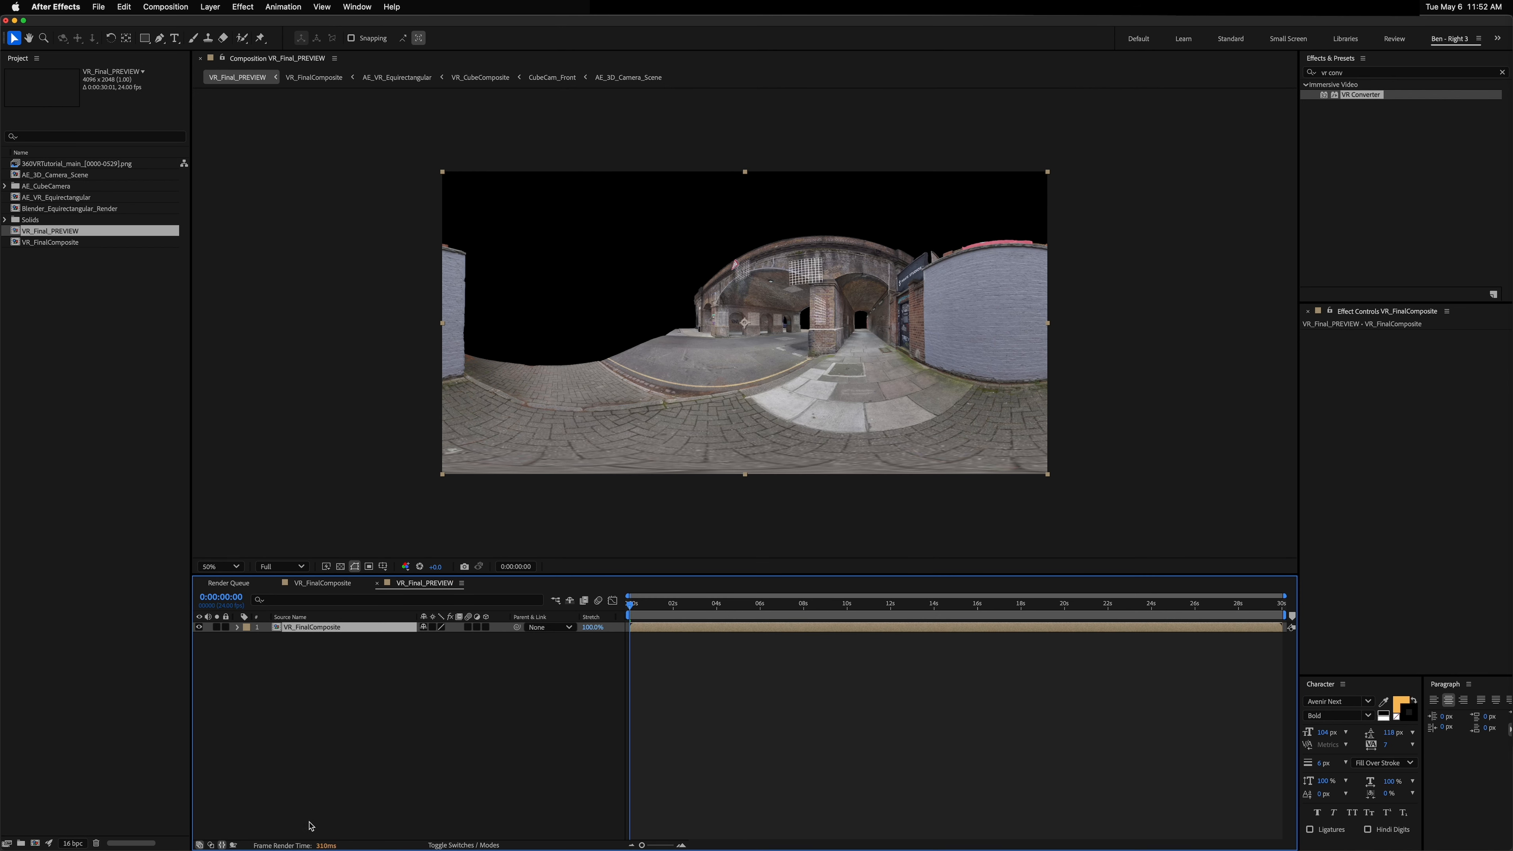
left_click(421, 702)
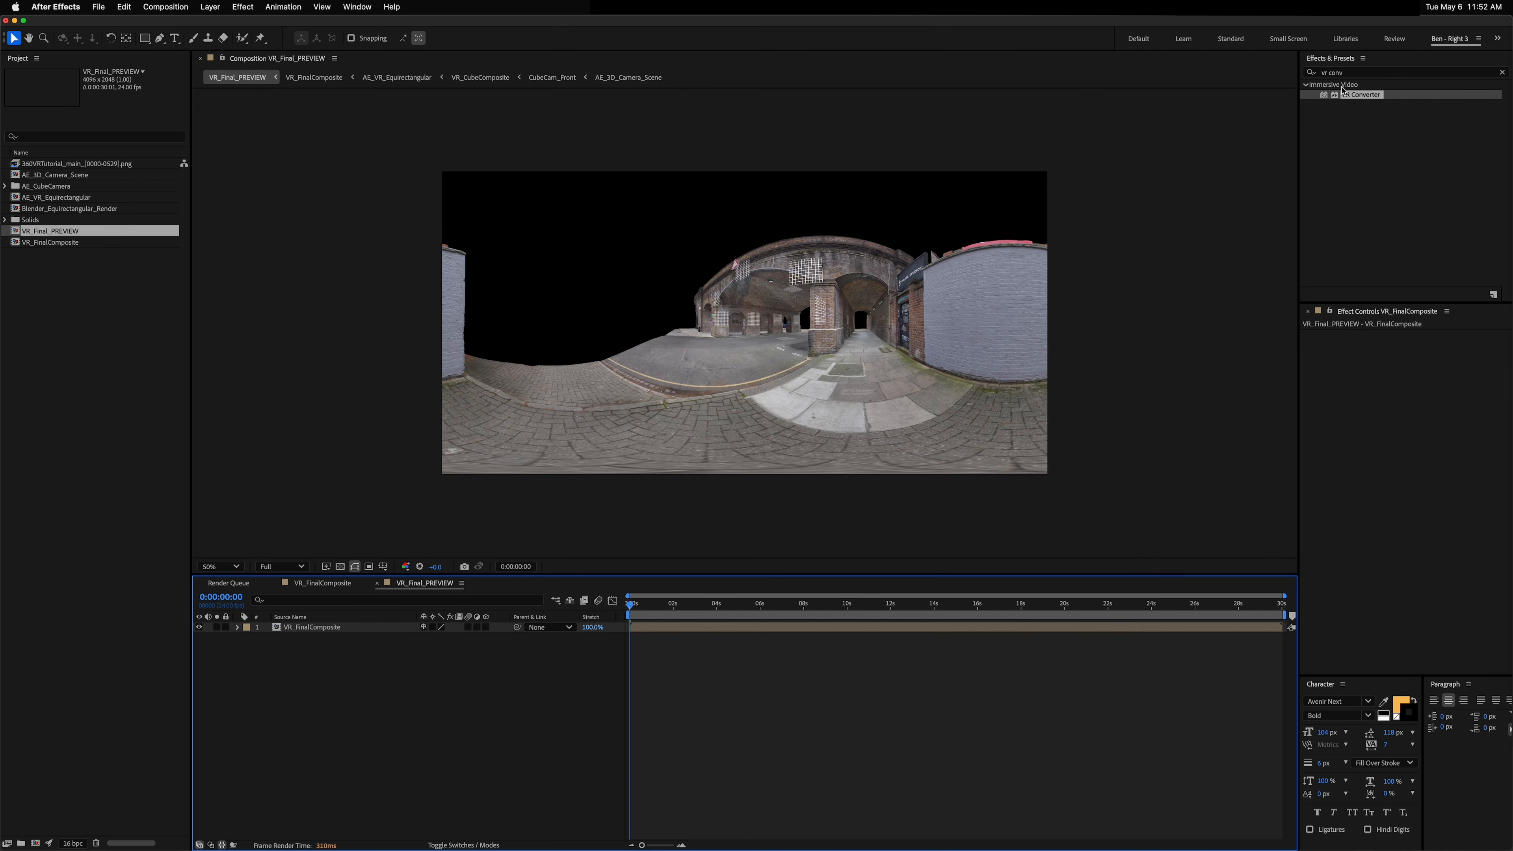
Step: Search the effects for CC Environment and apply it to the VR_FinalComposite layer
left_click_drag(1361, 74, 1223, 79)
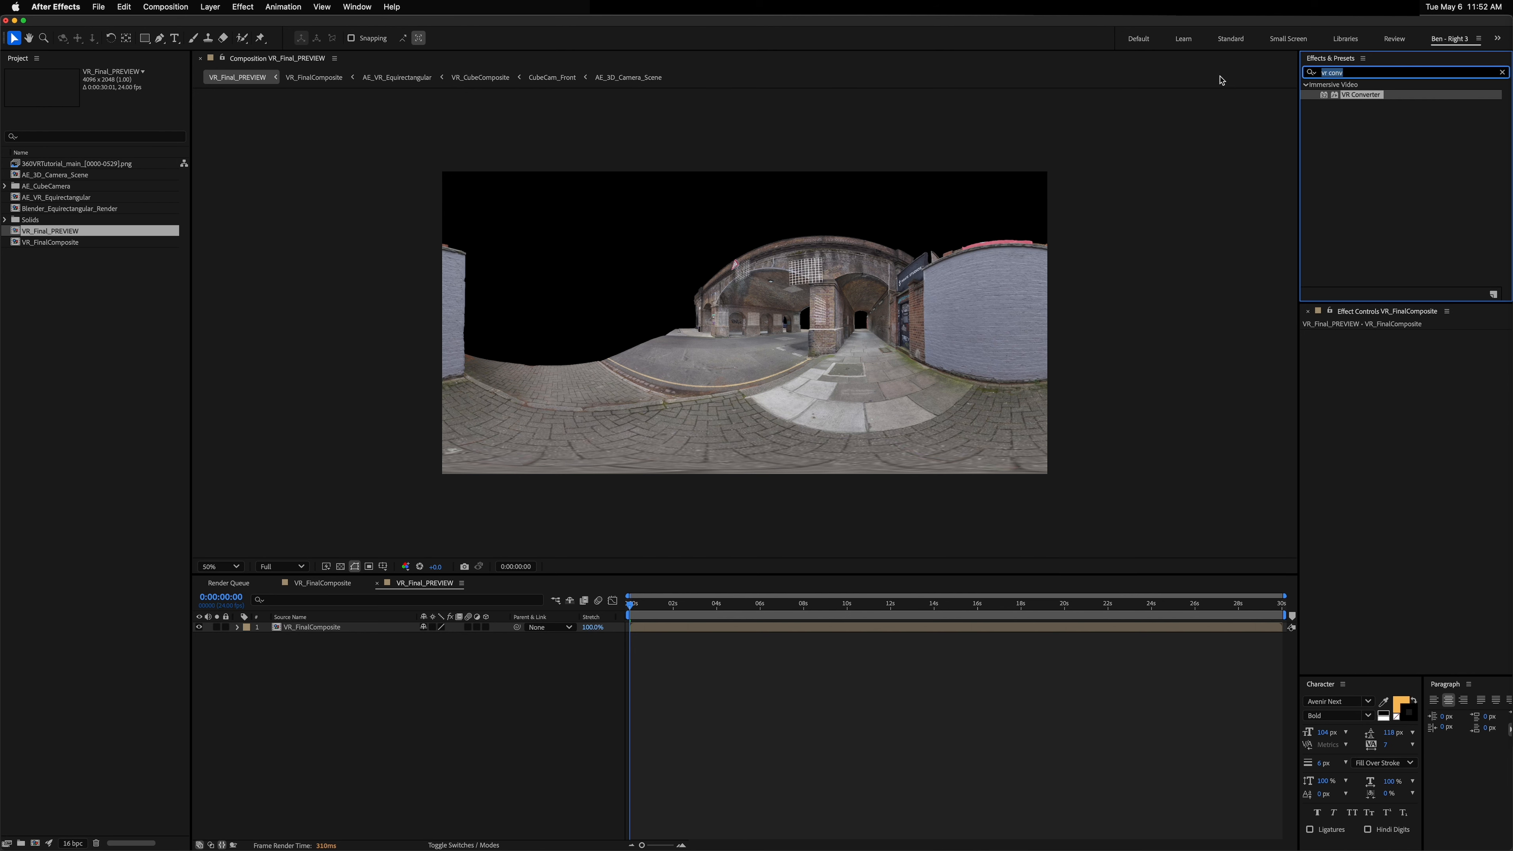
type("cc env")
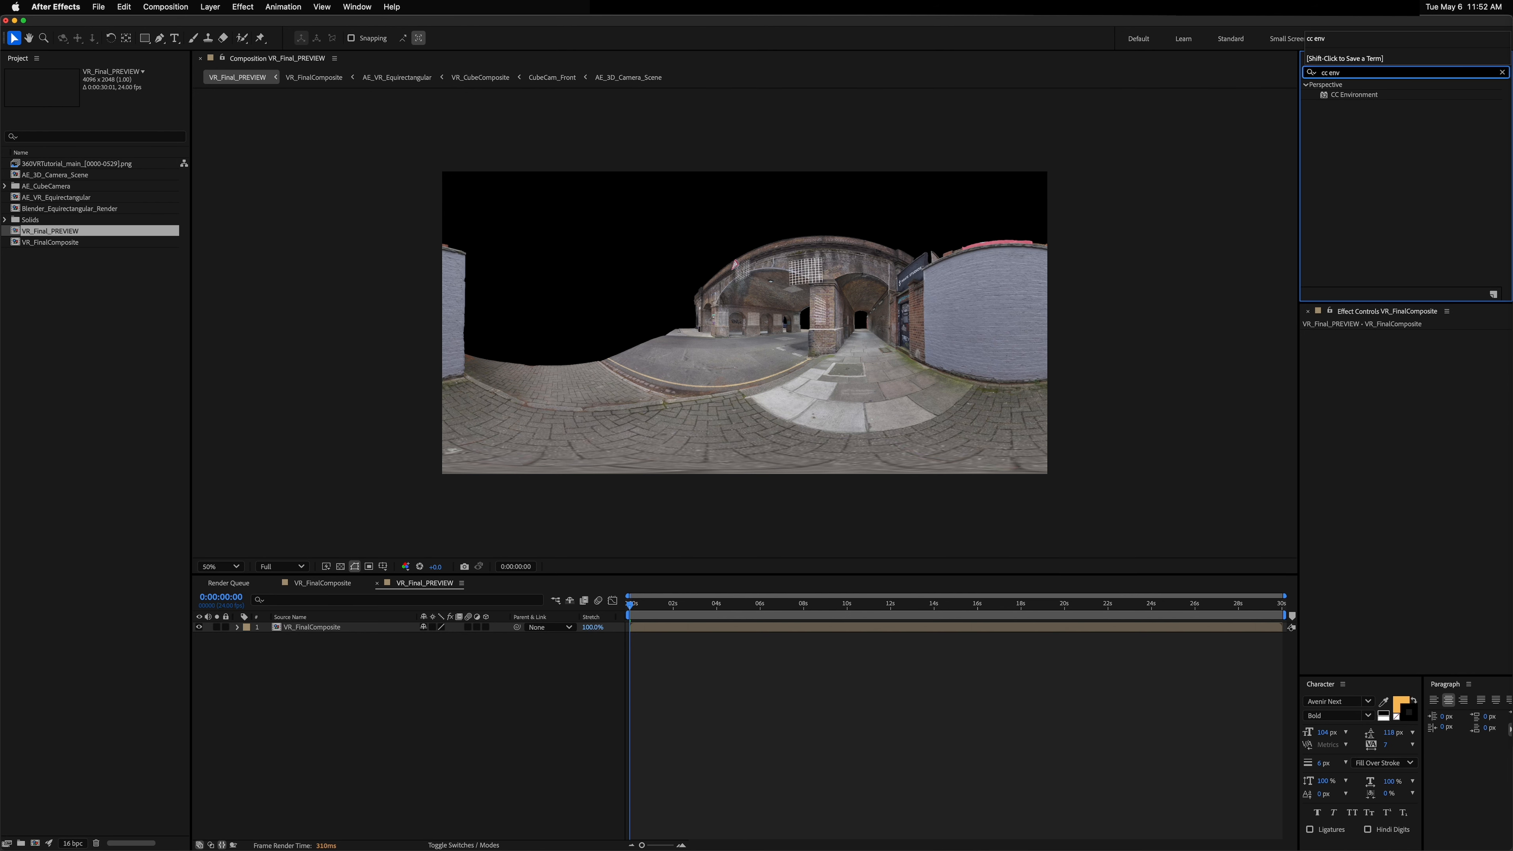
left_click_drag(1347, 97, 326, 632)
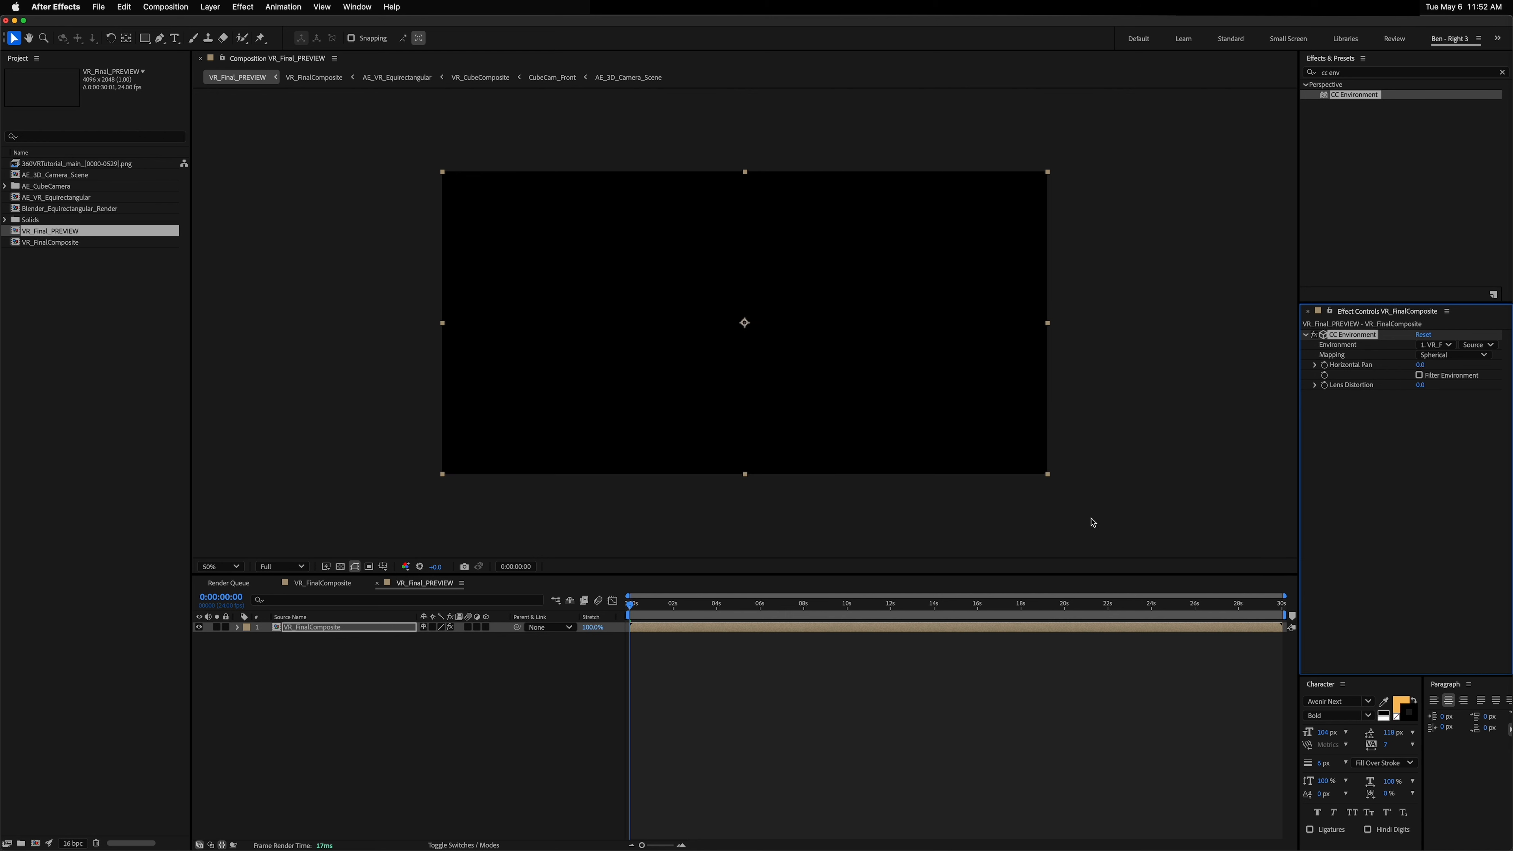
left_click(1393, 453)
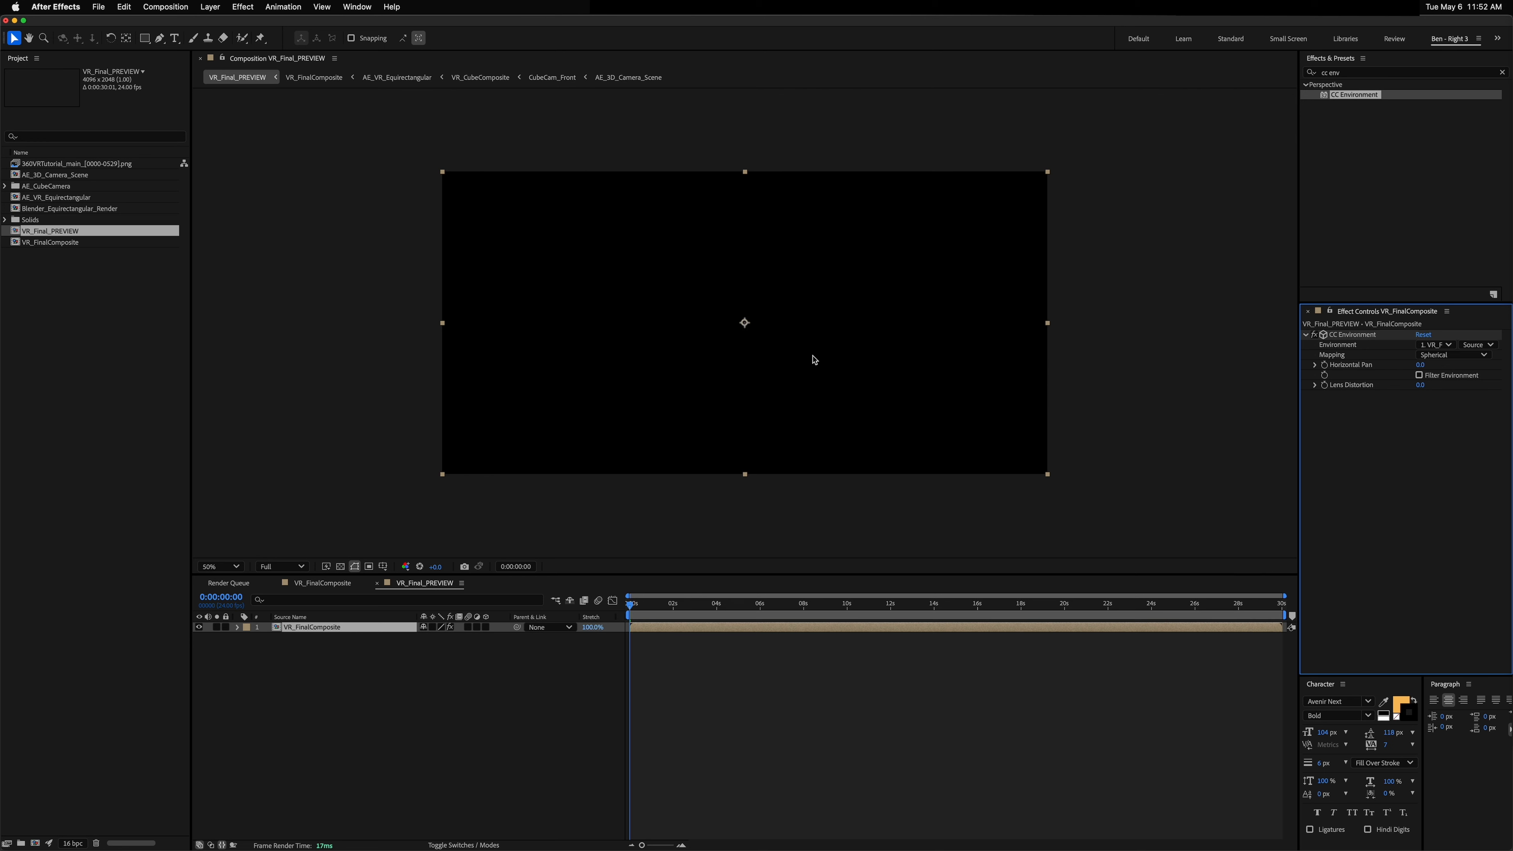
Step: Set the VR_Final_PREVIEW composition size to 1920 × 1080 px
key("super+k")
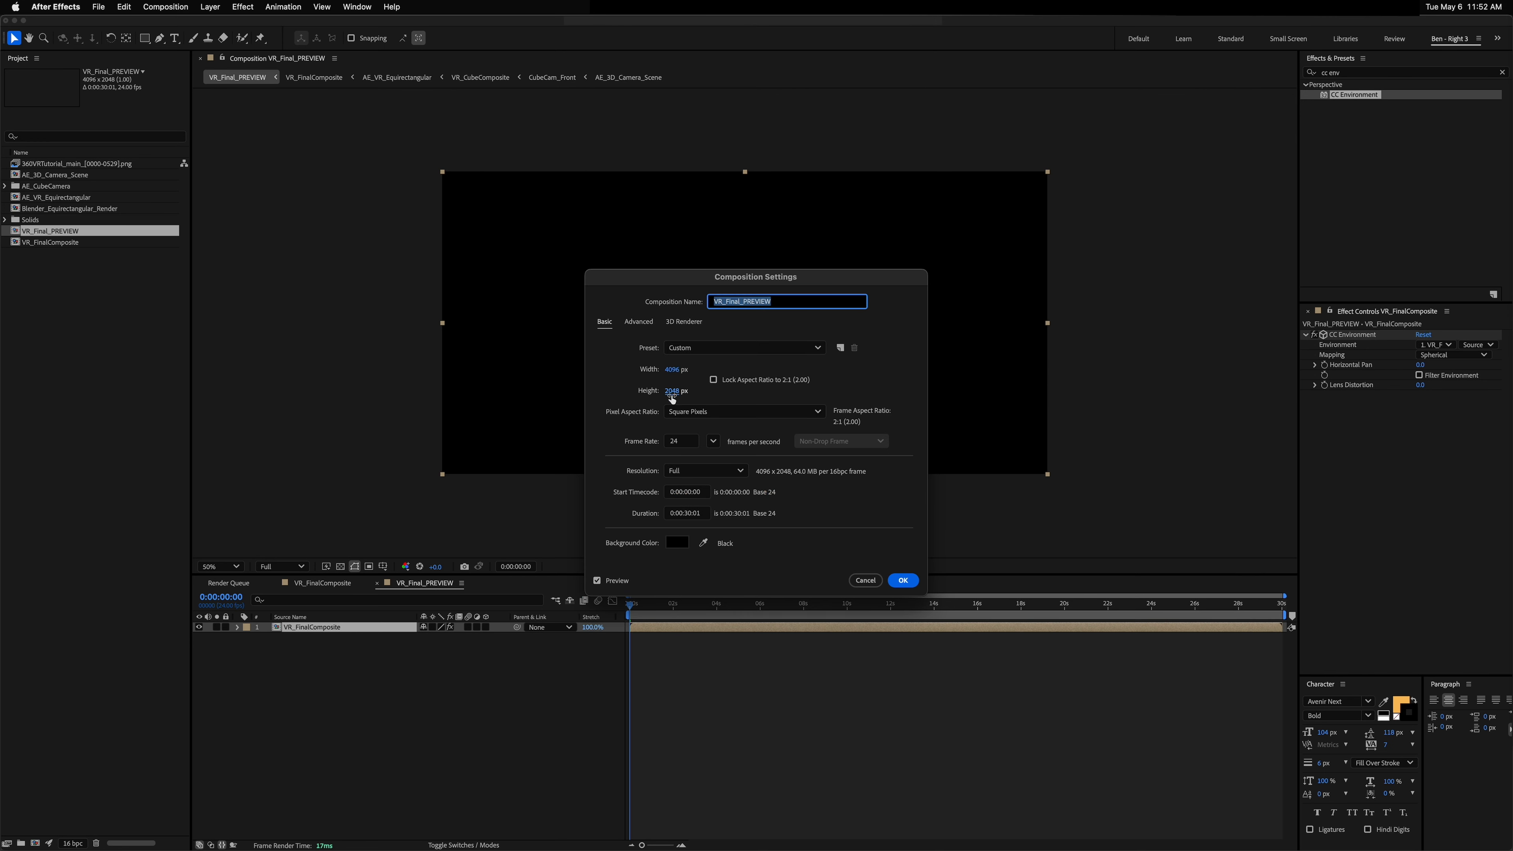
double_click(682, 368)
type("190")
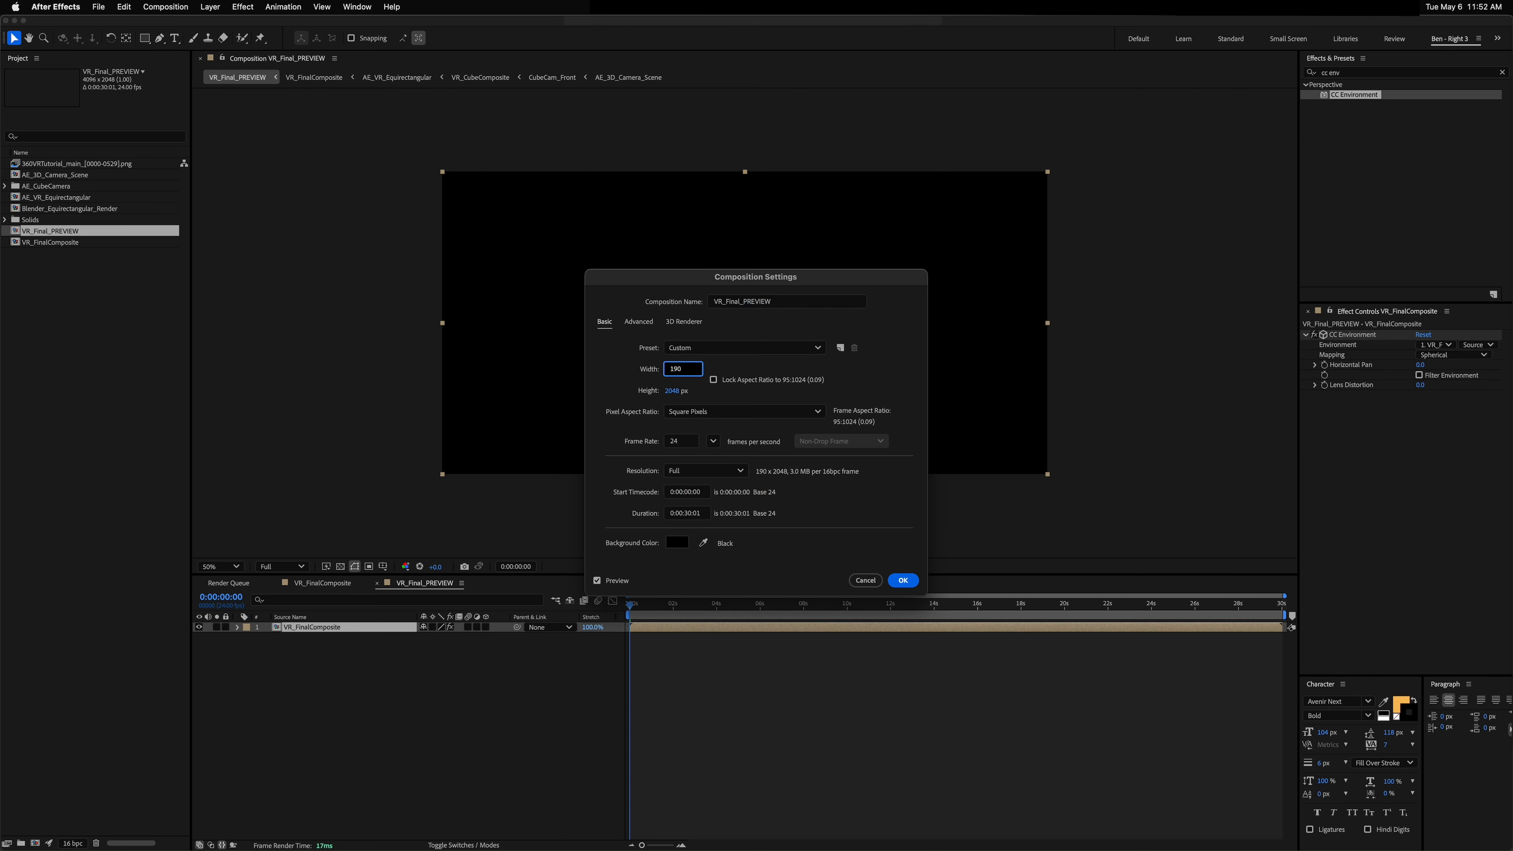
key("BackSpace")
type("20")
key("Tab")
type("1080")
key("Return")
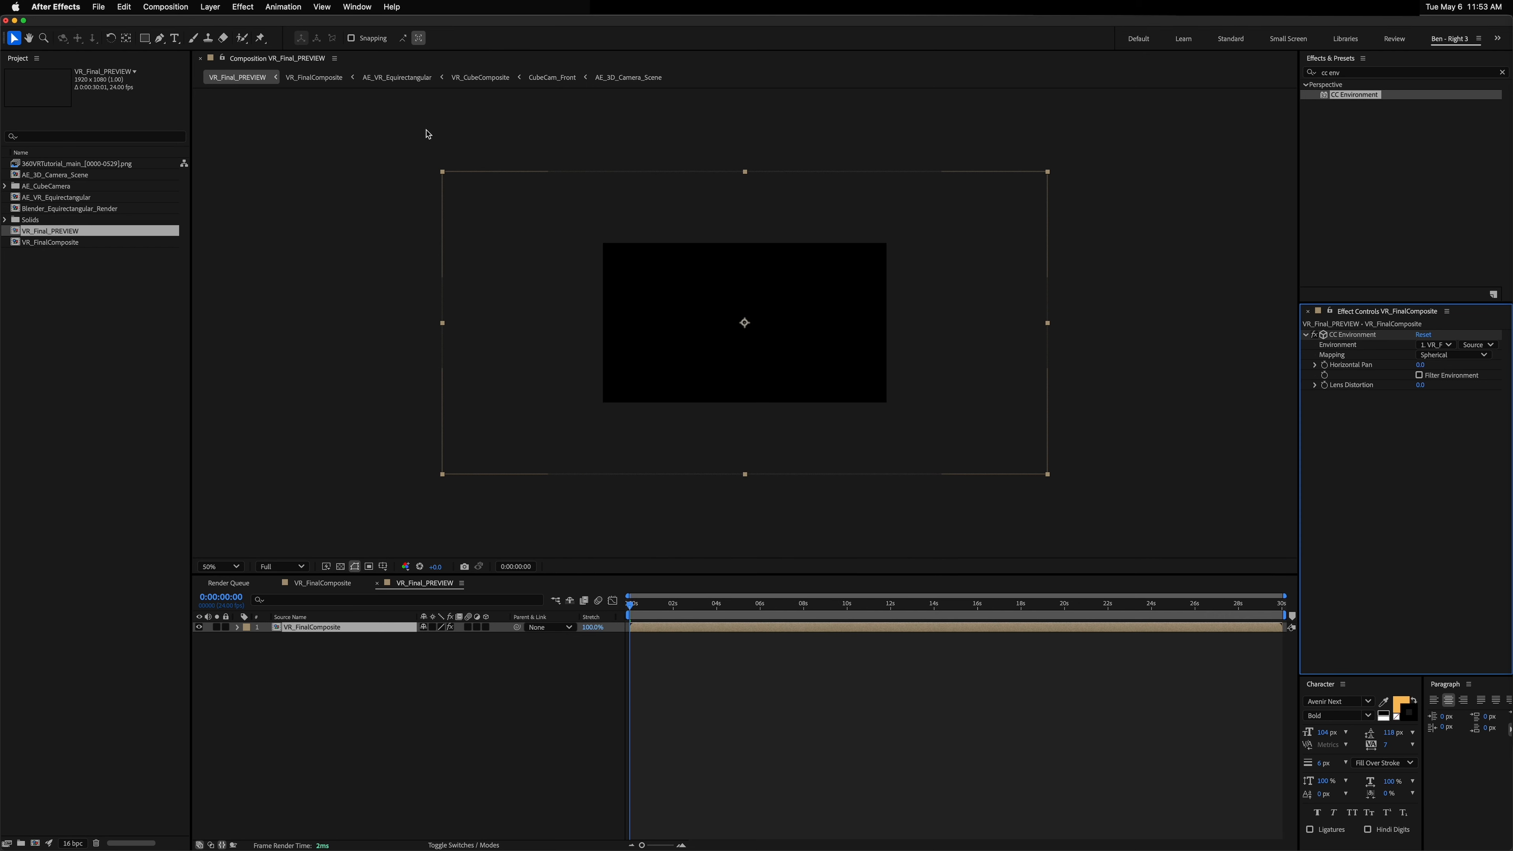
Step: Add a new camera layer, adjusting its film size and focal length in the camera settings
left_click(210, 7)
mouse_move(215, 24)
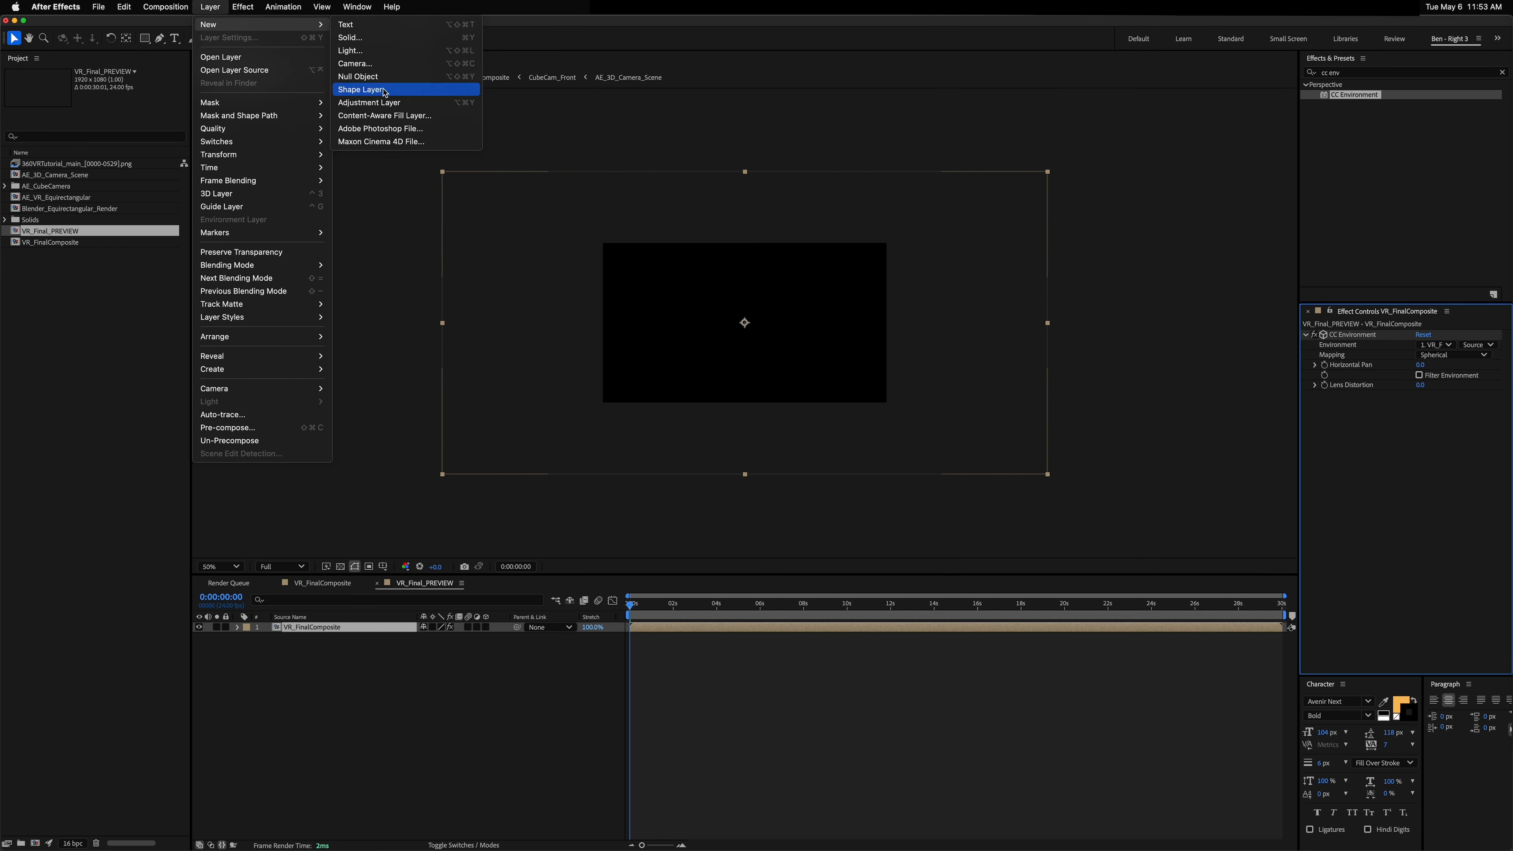
left_click(369, 65)
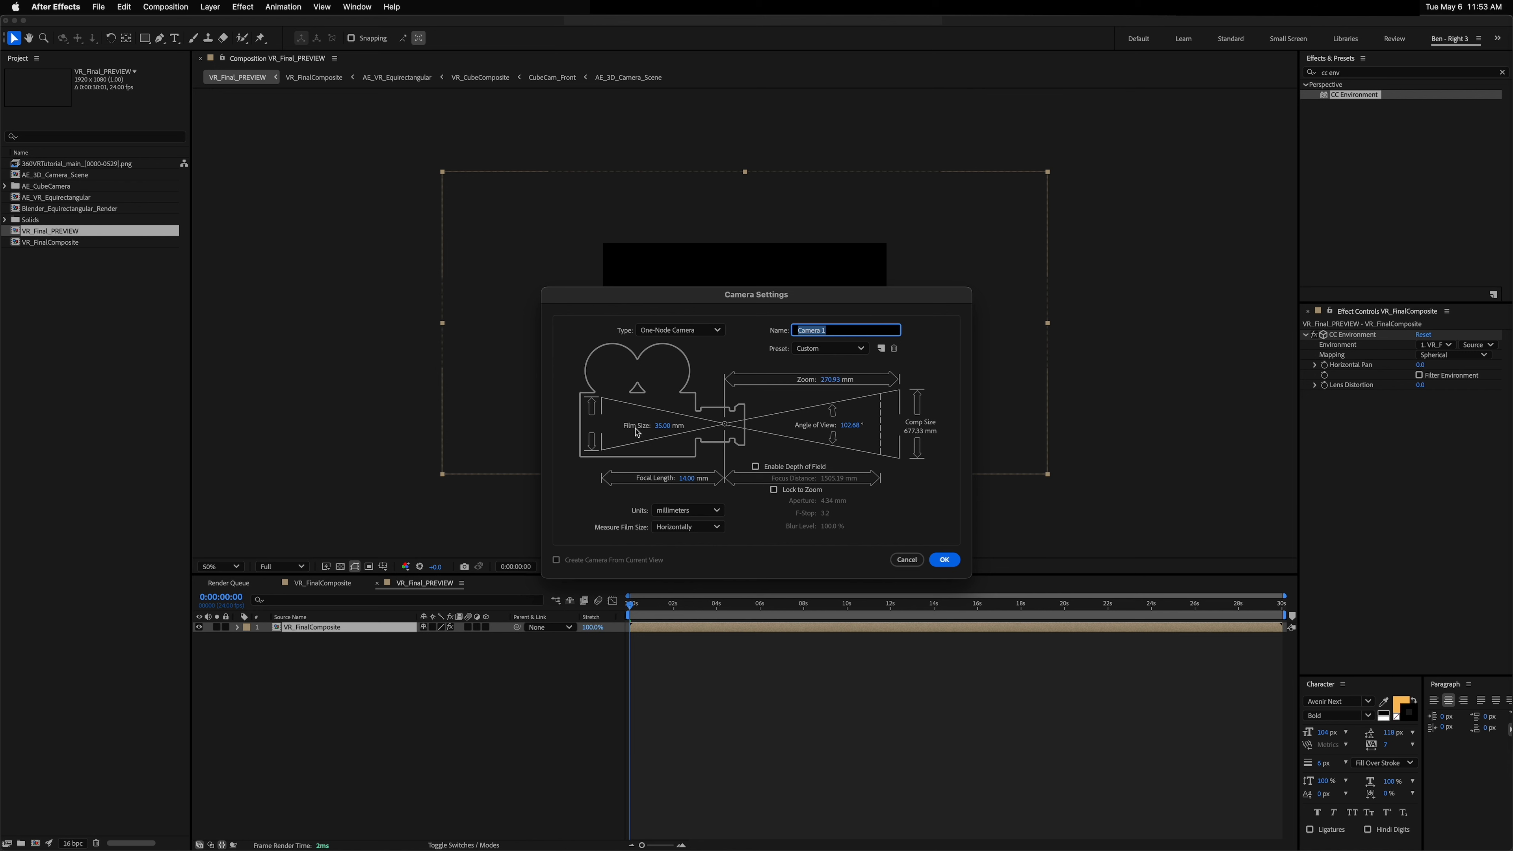
left_click(663, 426)
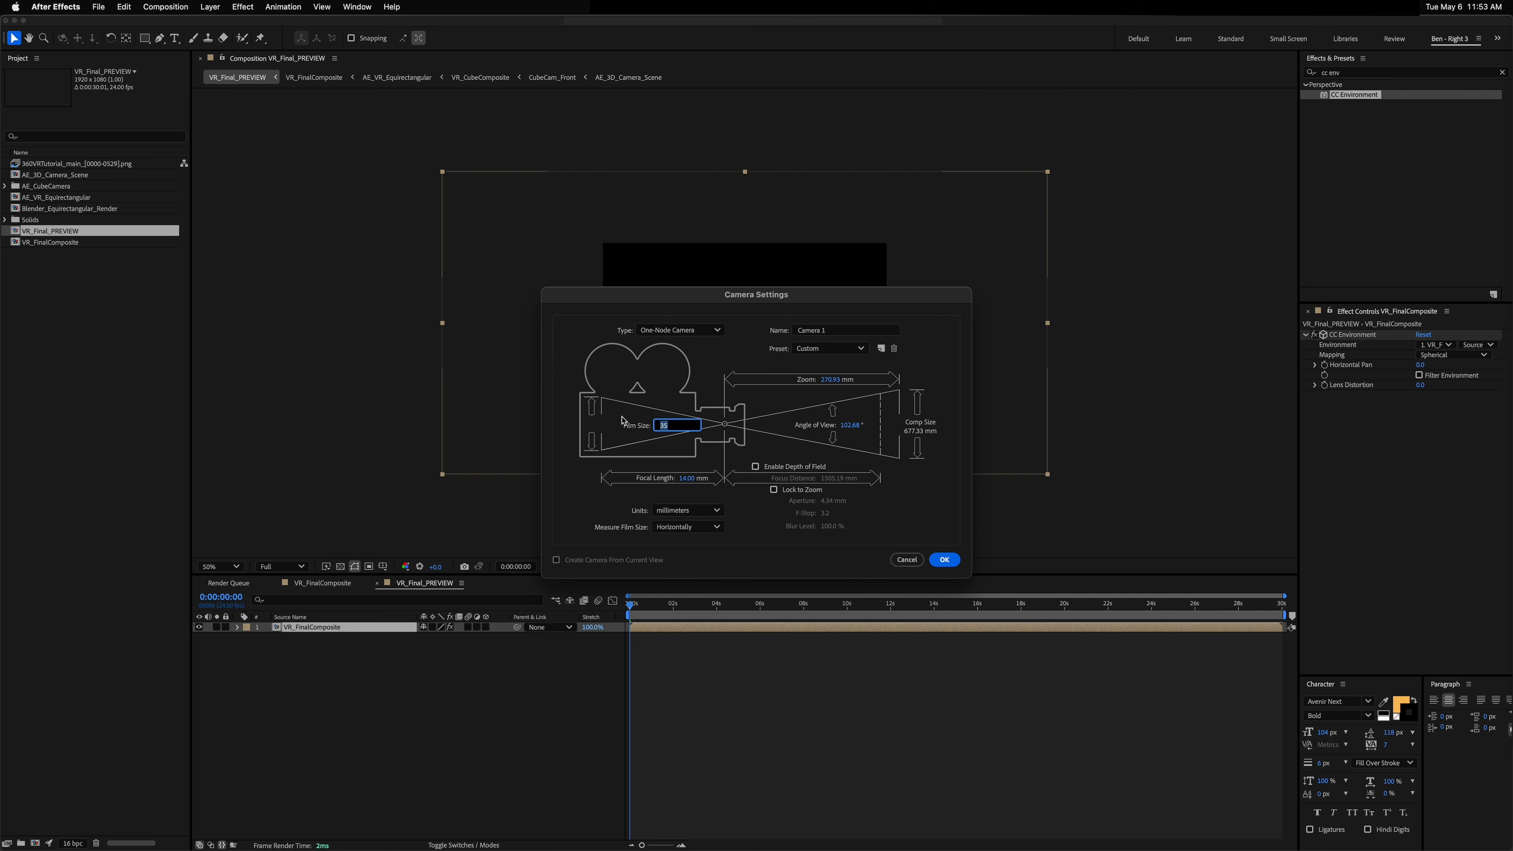
left_click(641, 429)
left_click_drag(851, 430, 824, 428)
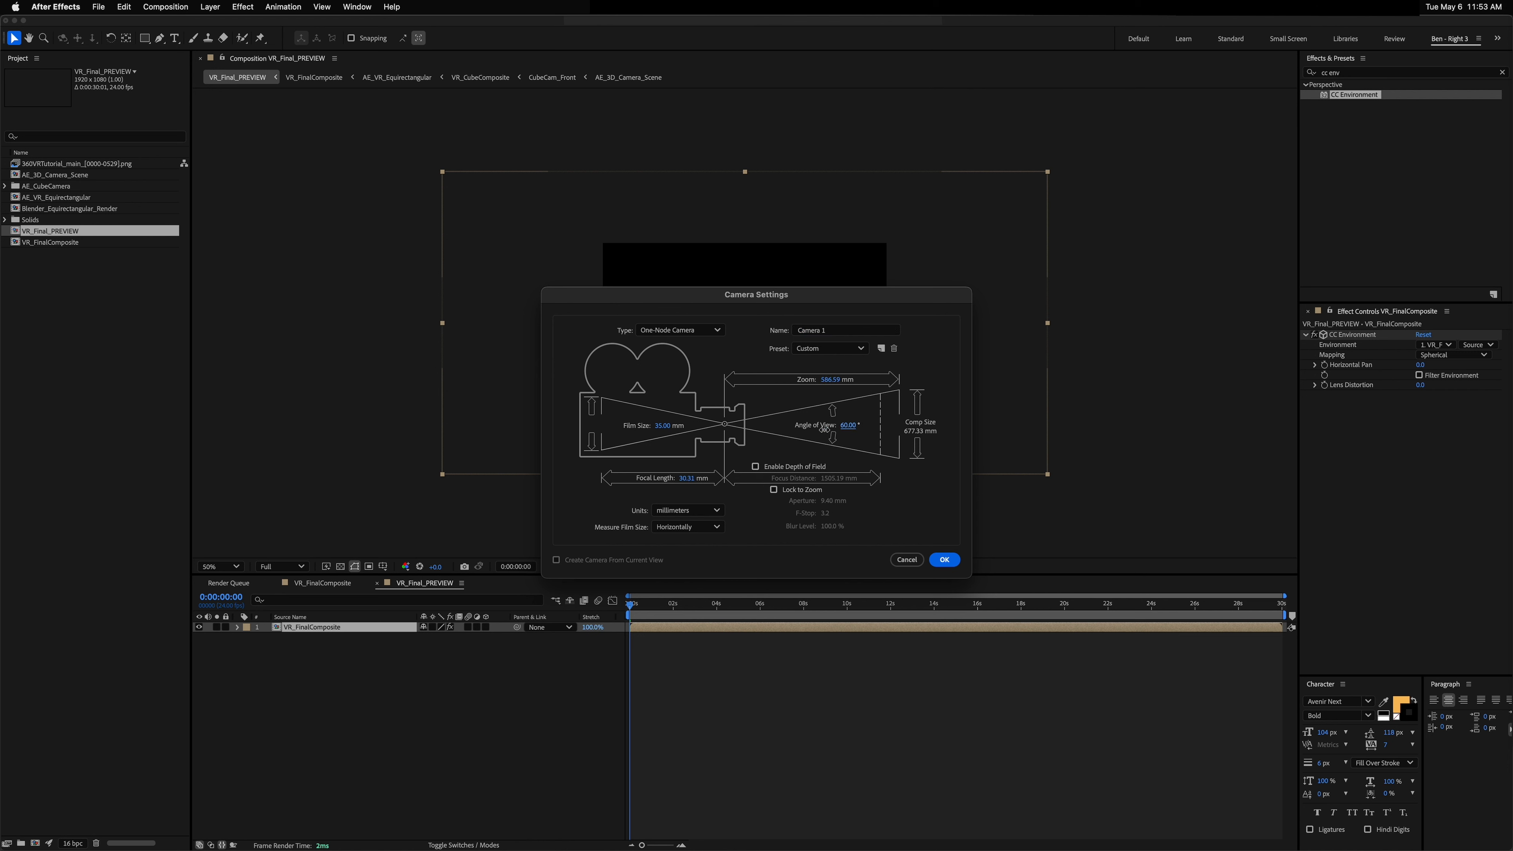
left_click(691, 480)
key("Return")
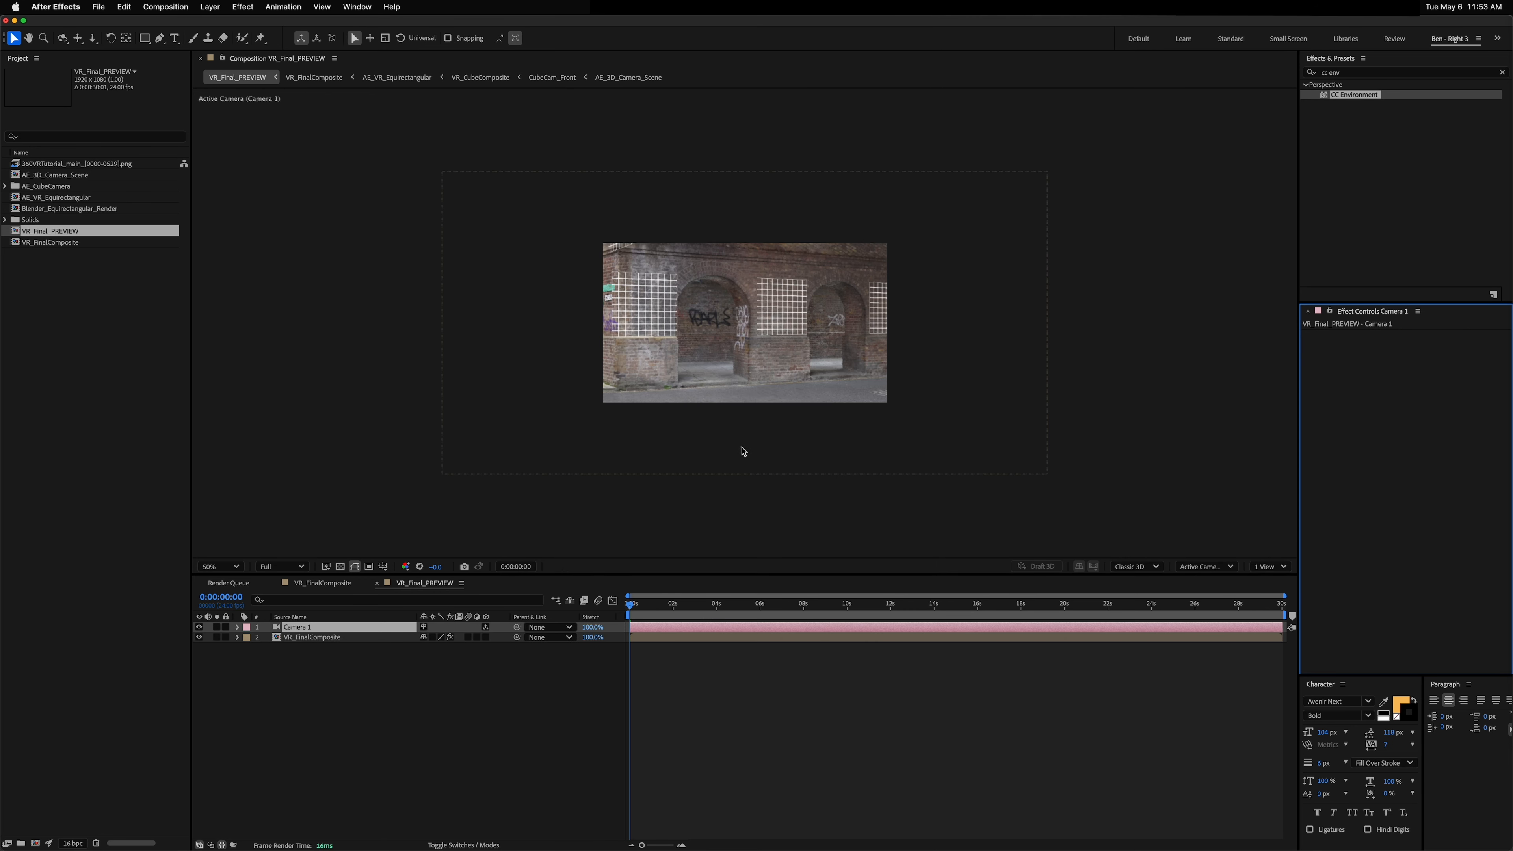
Step: Select Camera 1, reveal its rotation properties and orbit the camera around the environment
left_click(319, 630)
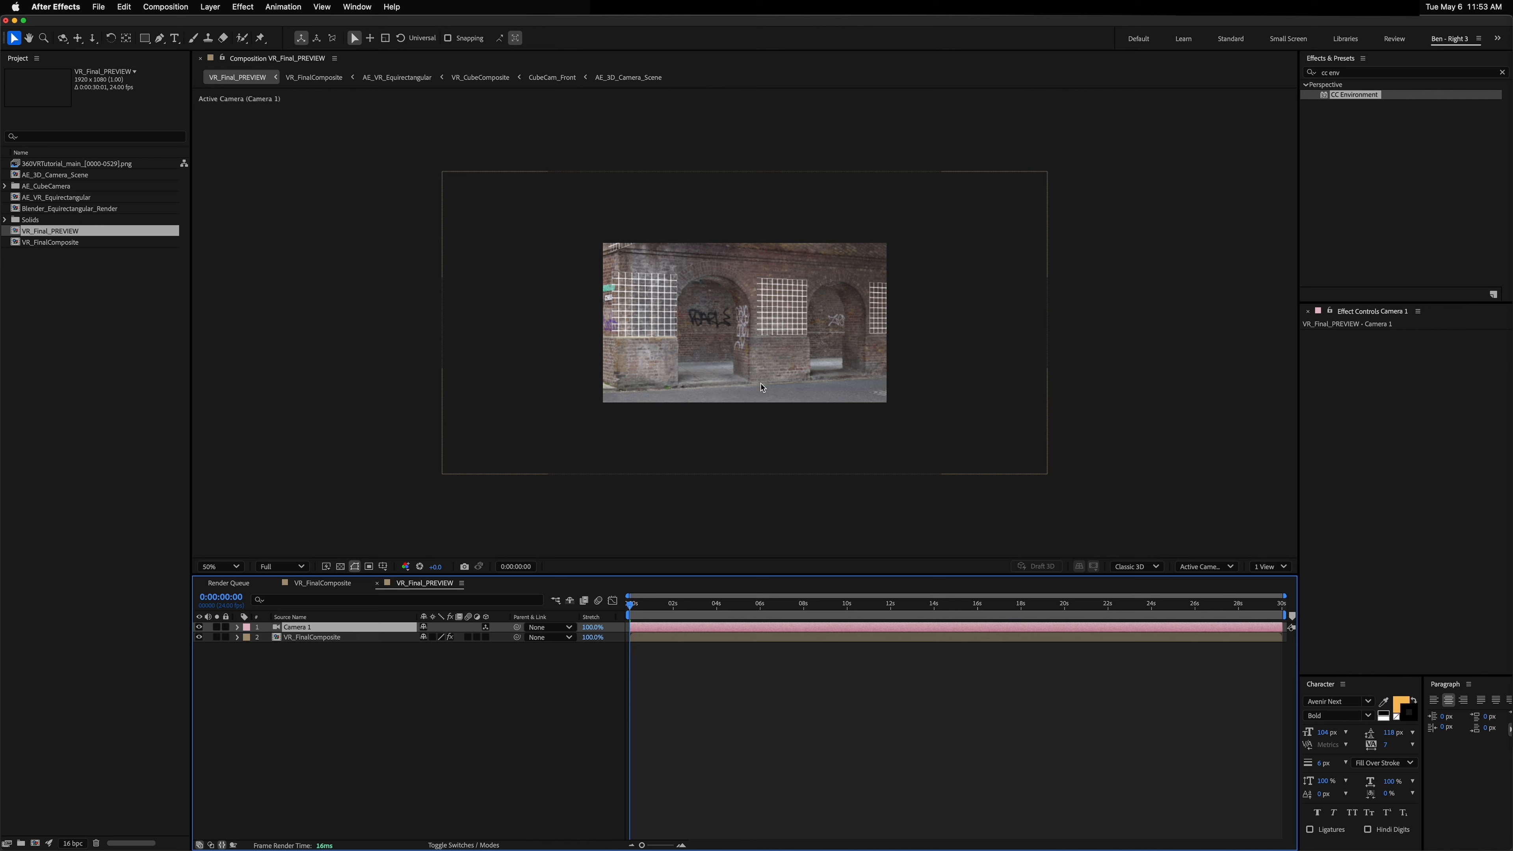
key("c")
mouse_move(783, 316)
left_mouse_down()
mouse_move(755, 349)
mouse_move(774, 335)
left_mouse_up()
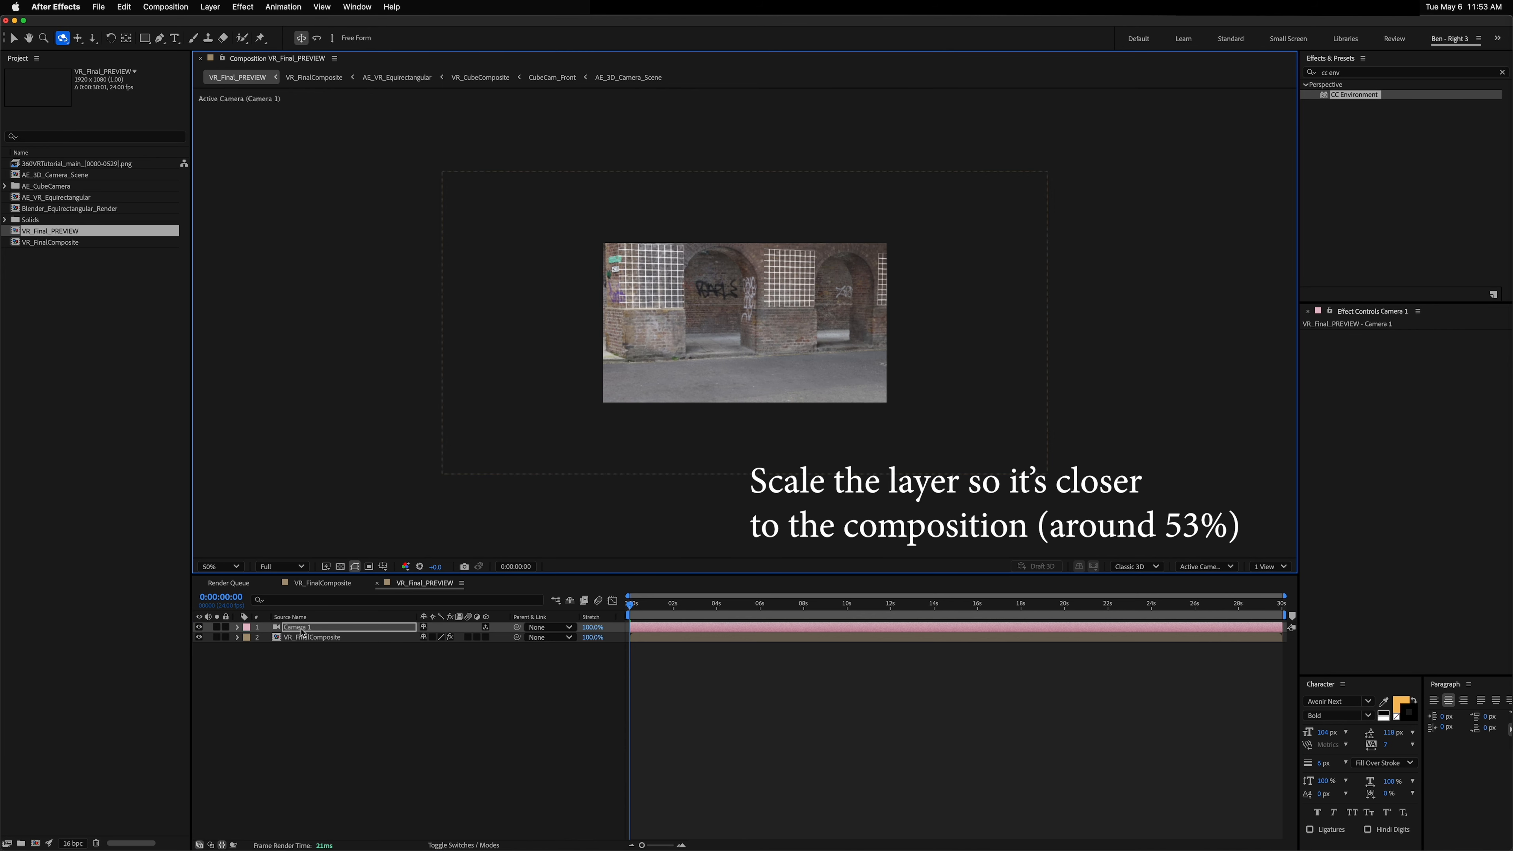
key("r")
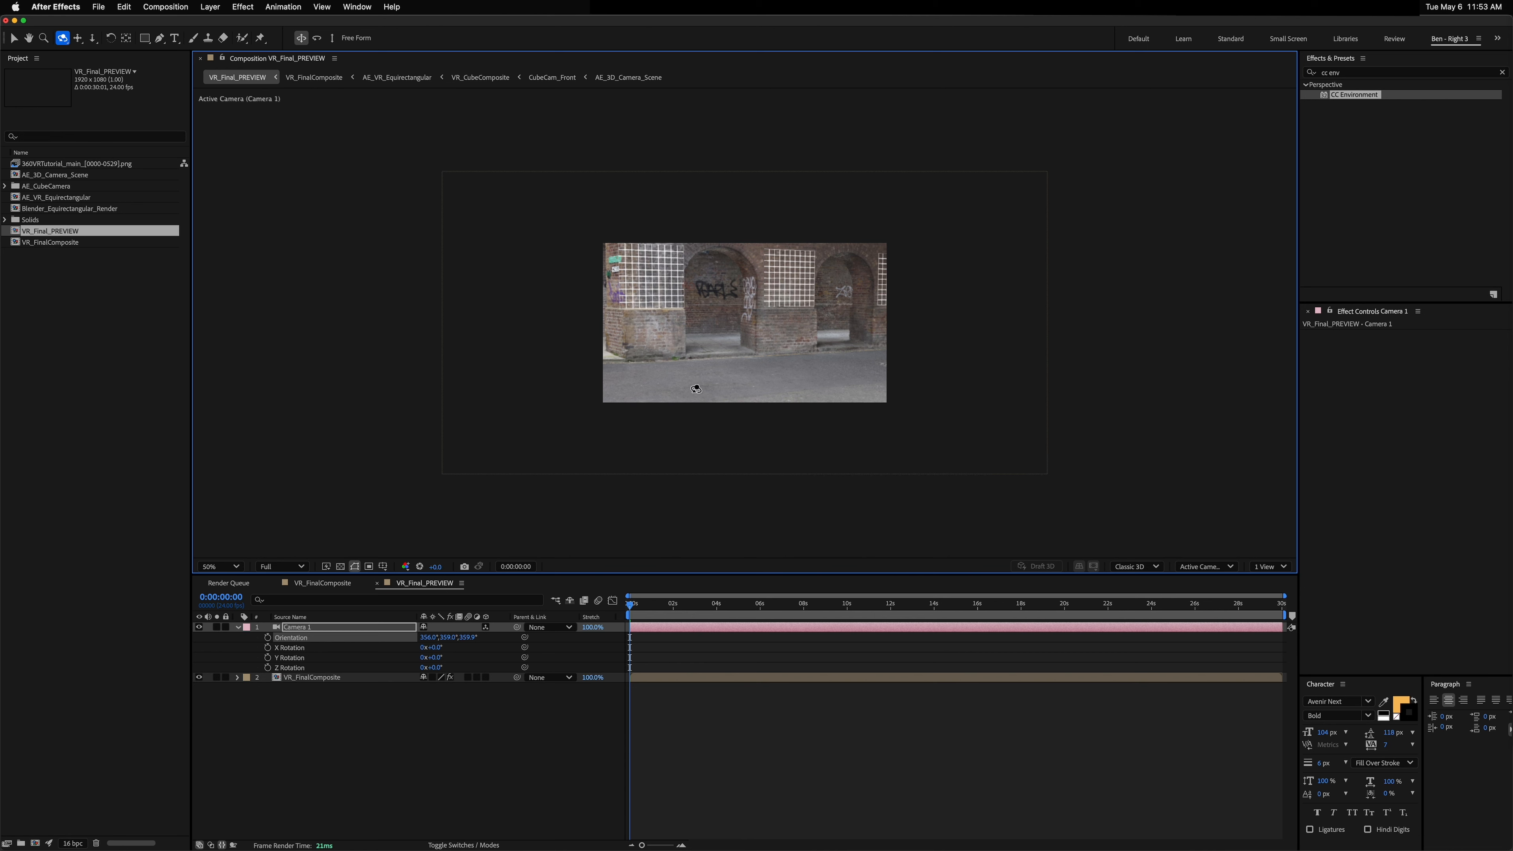
left_click_drag(701, 351, 728, 338)
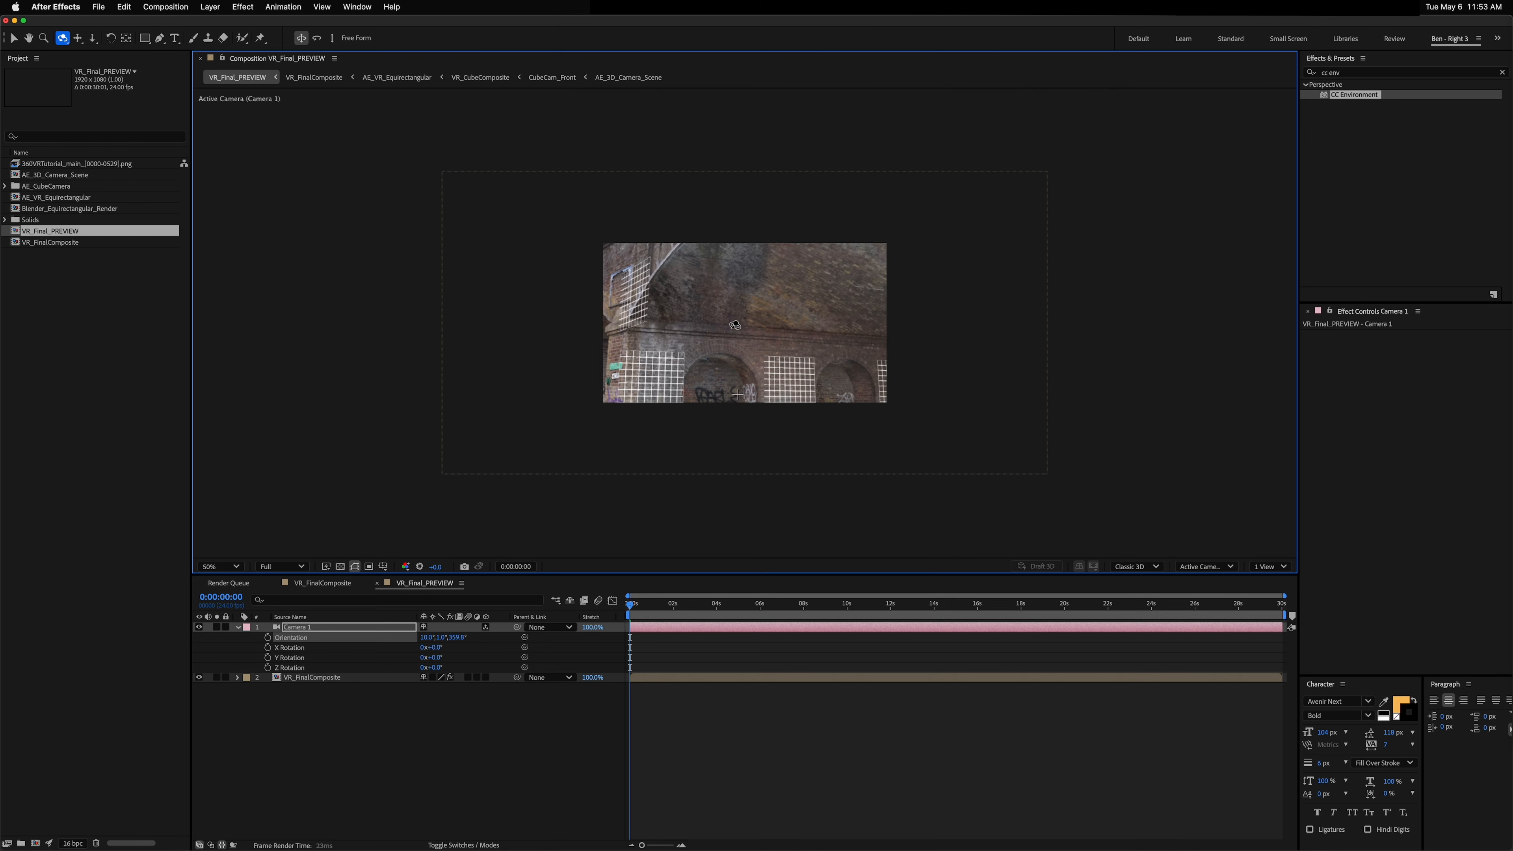
key("slash")
Step: Move to 0:00:03:13 and keep orbiting the camera to look around the wrapped scene
mouse_move(737, 331)
left_mouse_down()
mouse_move(730, 343)
mouse_move(749, 322)
left_mouse_up()
left_click_drag(667, 605, 706, 606)
left_click_drag(795, 328, 777, 294)
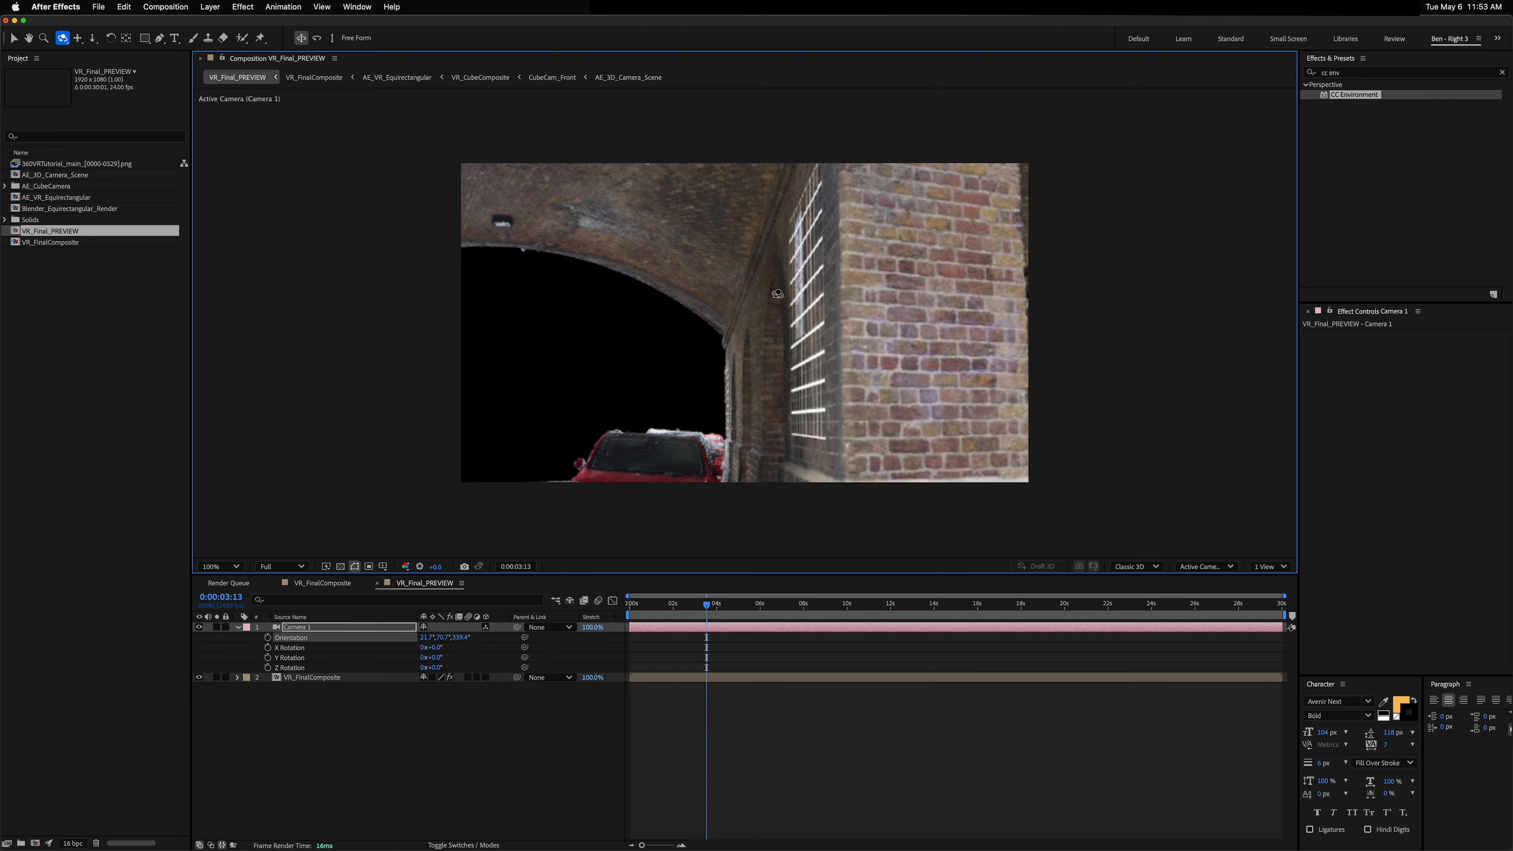
left_click_drag(831, 410, 762, 315)
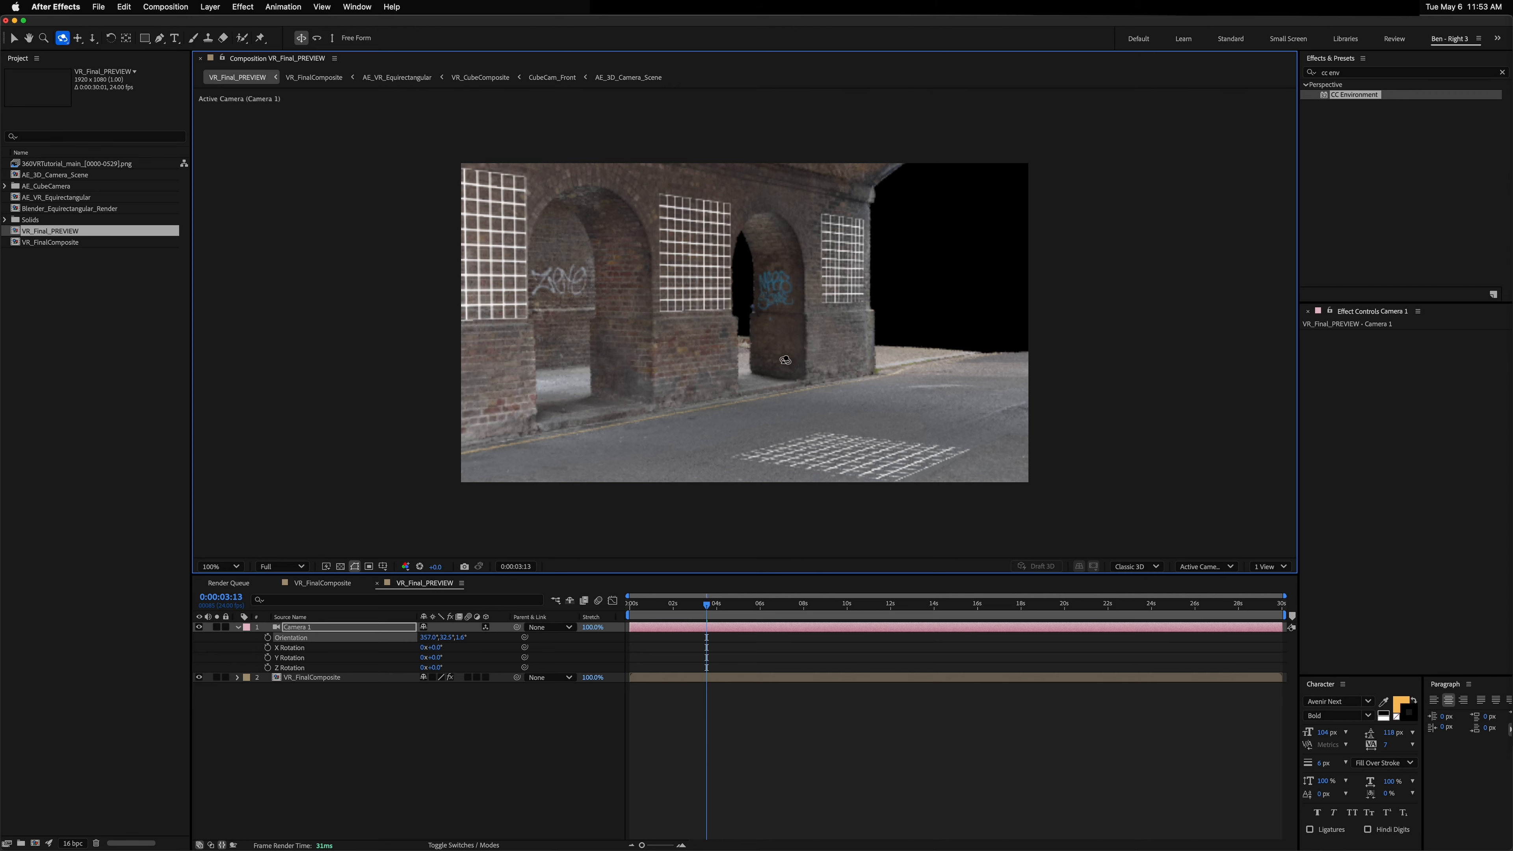
left_click_drag(785, 360, 713, 422)
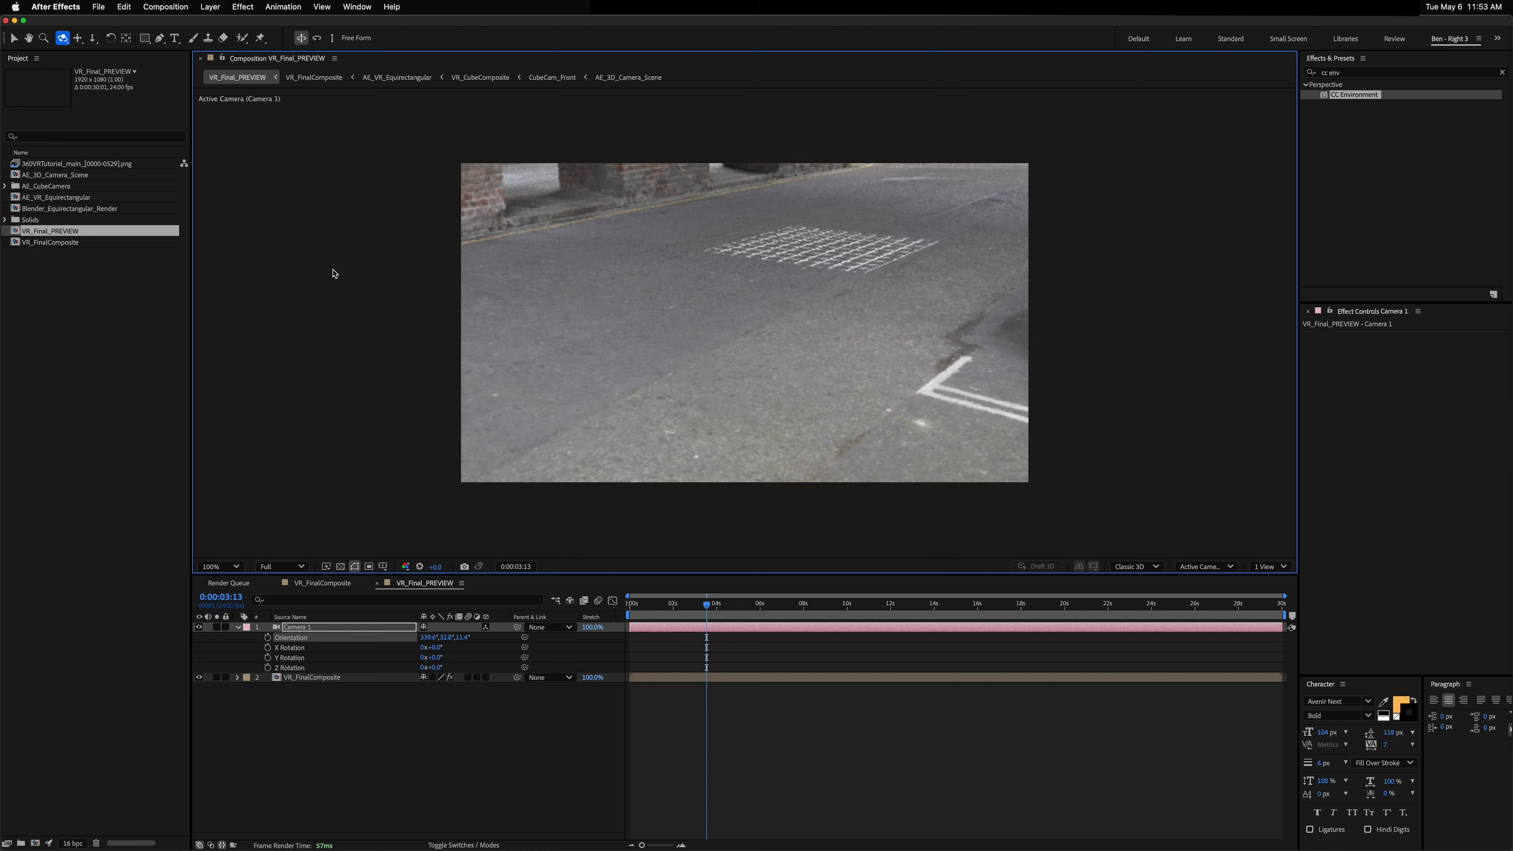
Step: Open a second viewer of VR_Final_PREVIEW docked beside the first, then orbit the camera in the main view
key("alt+shift+n")
left_click_drag(397, 62, 1247, 316)
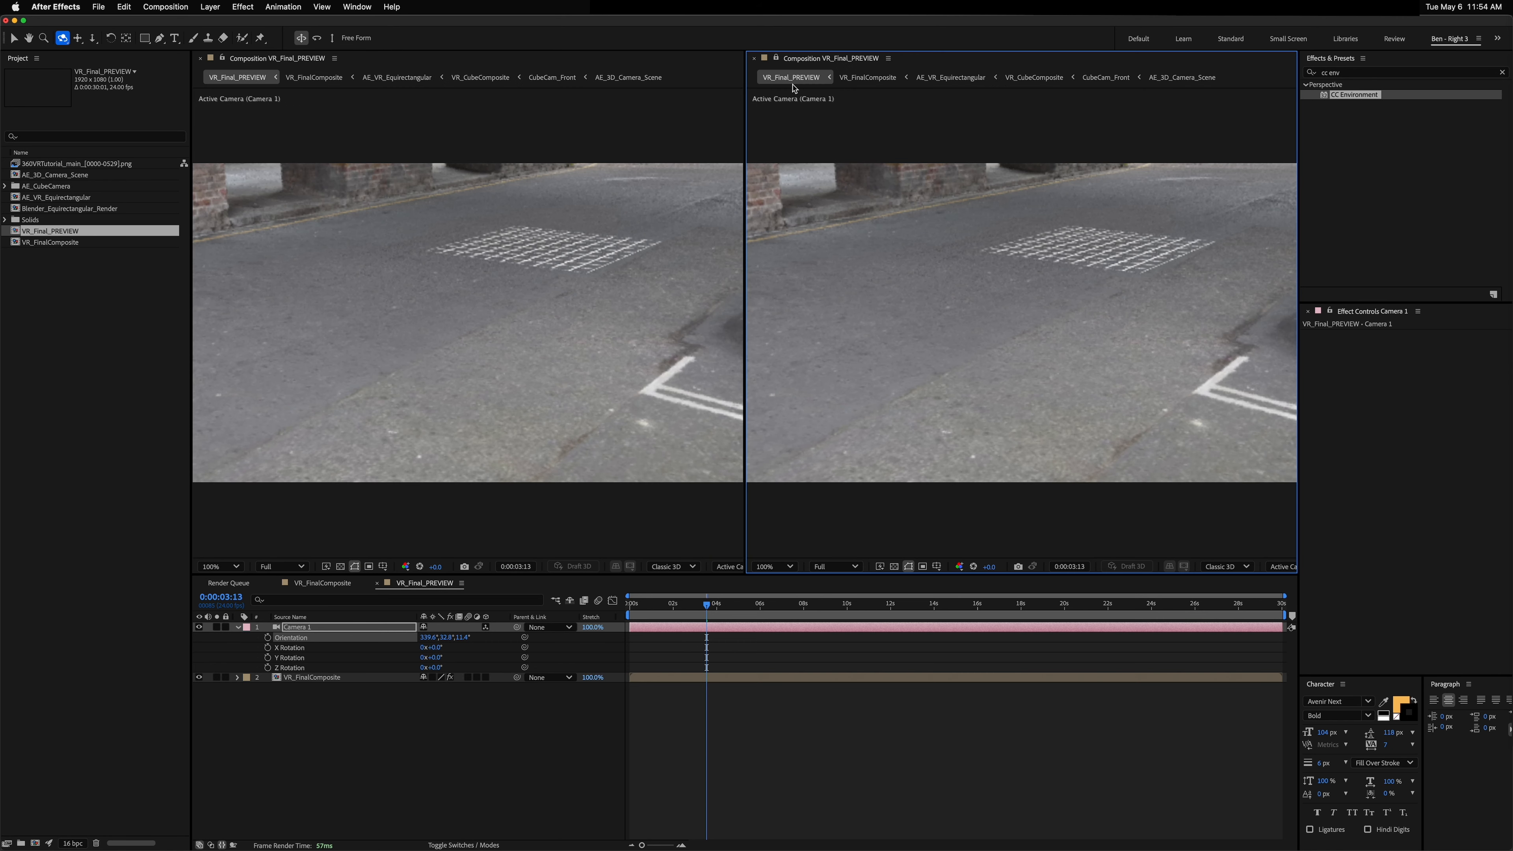
left_click_drag(744, 227, 948, 226)
scroll(1103, 342, "down", 2)
mouse_move(1178, 353)
left_mouse_down()
mouse_move(1183, 387)
mouse_move(1169, 318)
mouse_move(1179, 343)
left_mouse_up()
key("c")
left_click_drag(1078, 308, 1008, 356)
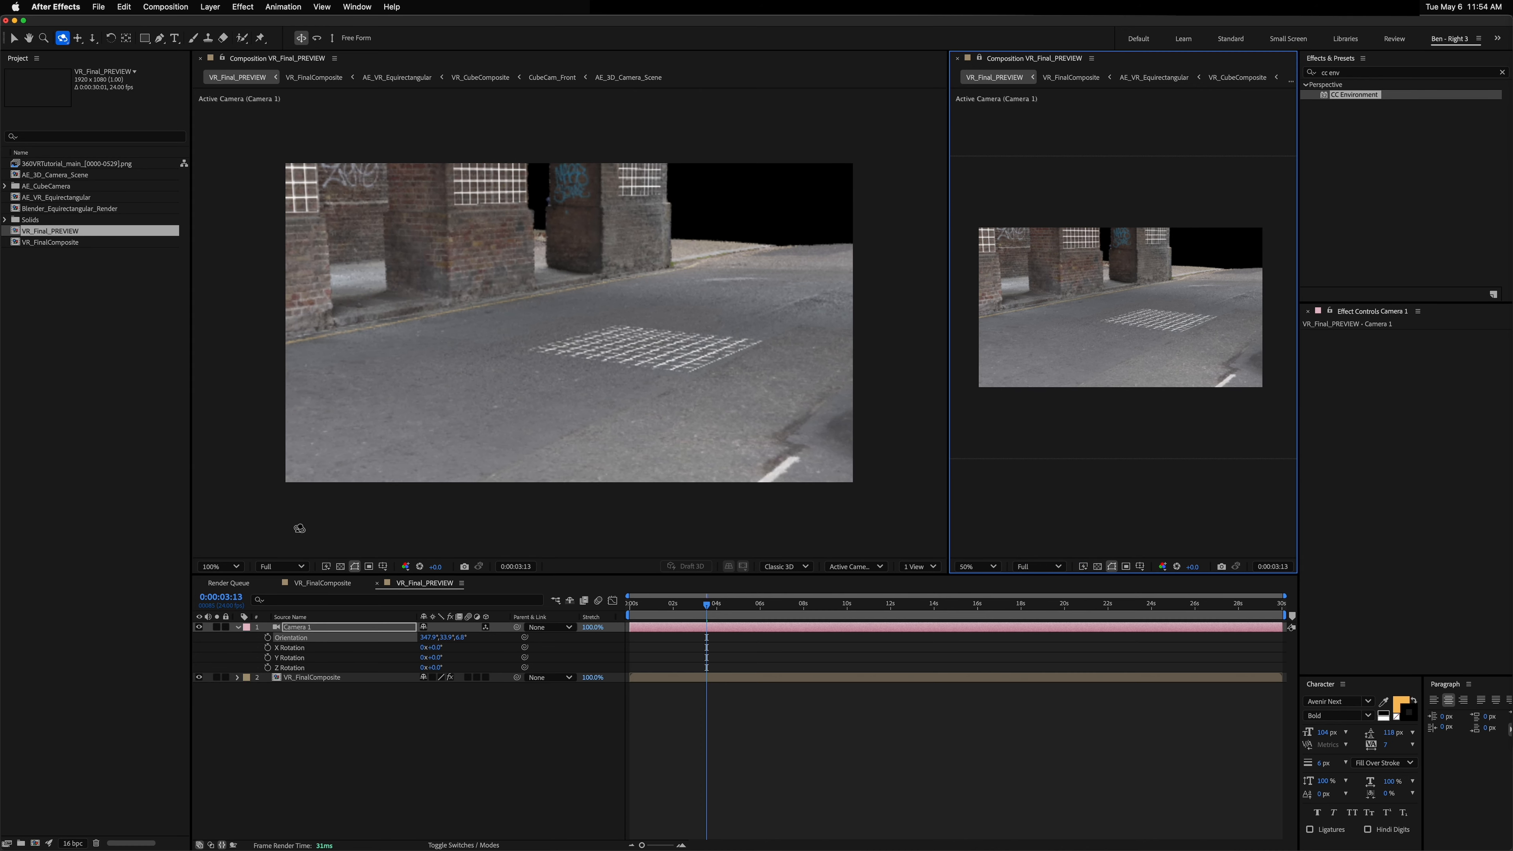
Step: Open the AE_3D_Camera_Scene composition and switch to the Selection tool
left_click(410, 736)
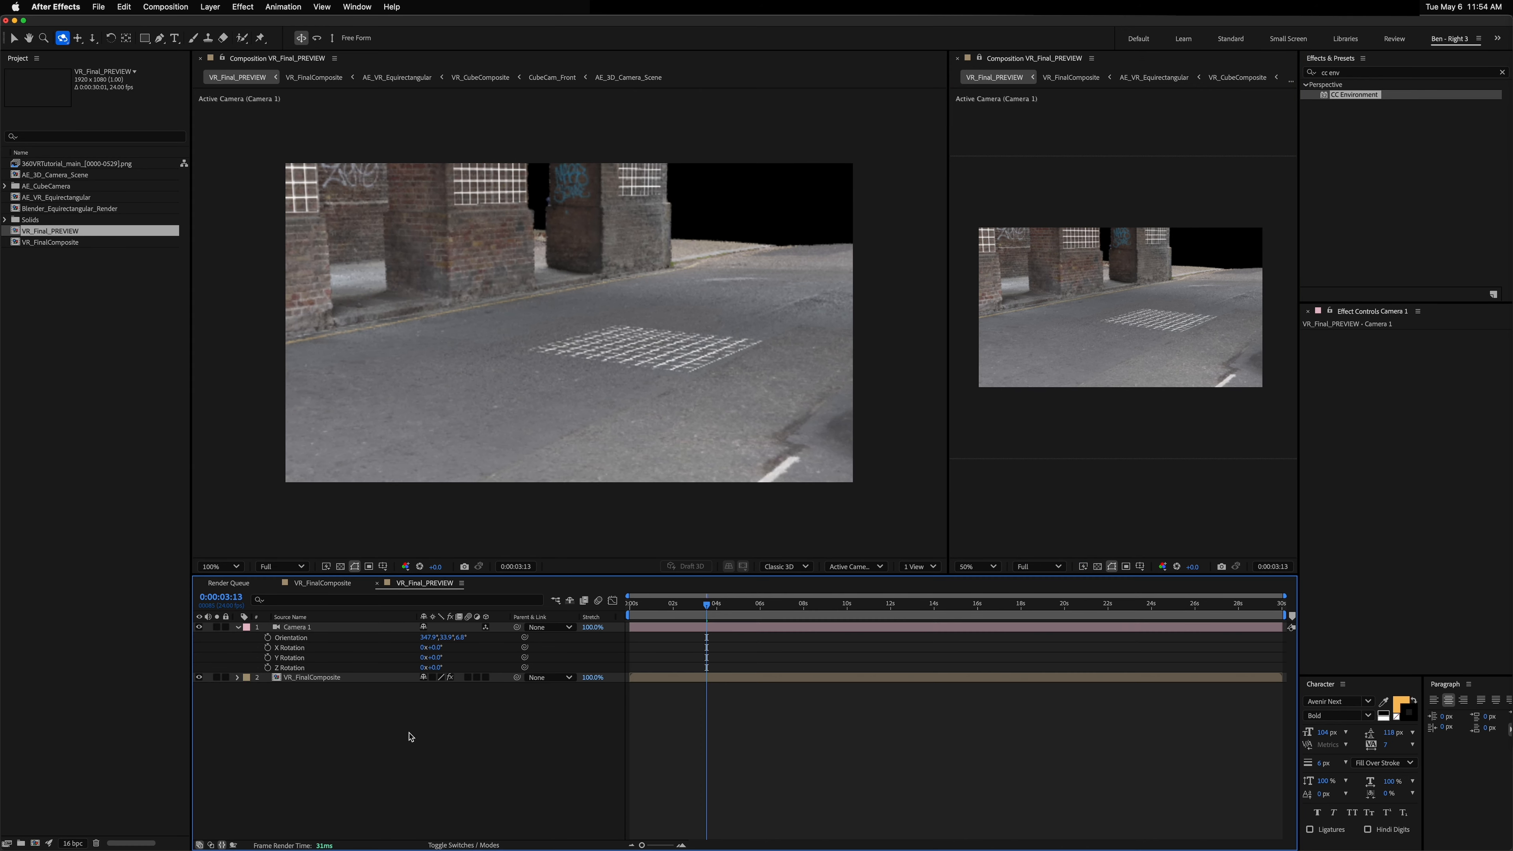
double_click(56, 177)
left_click_drag(680, 427, 707, 372)
scroll(563, 396, "up", 2)
scroll(563, 397, "up", 2)
key("v")
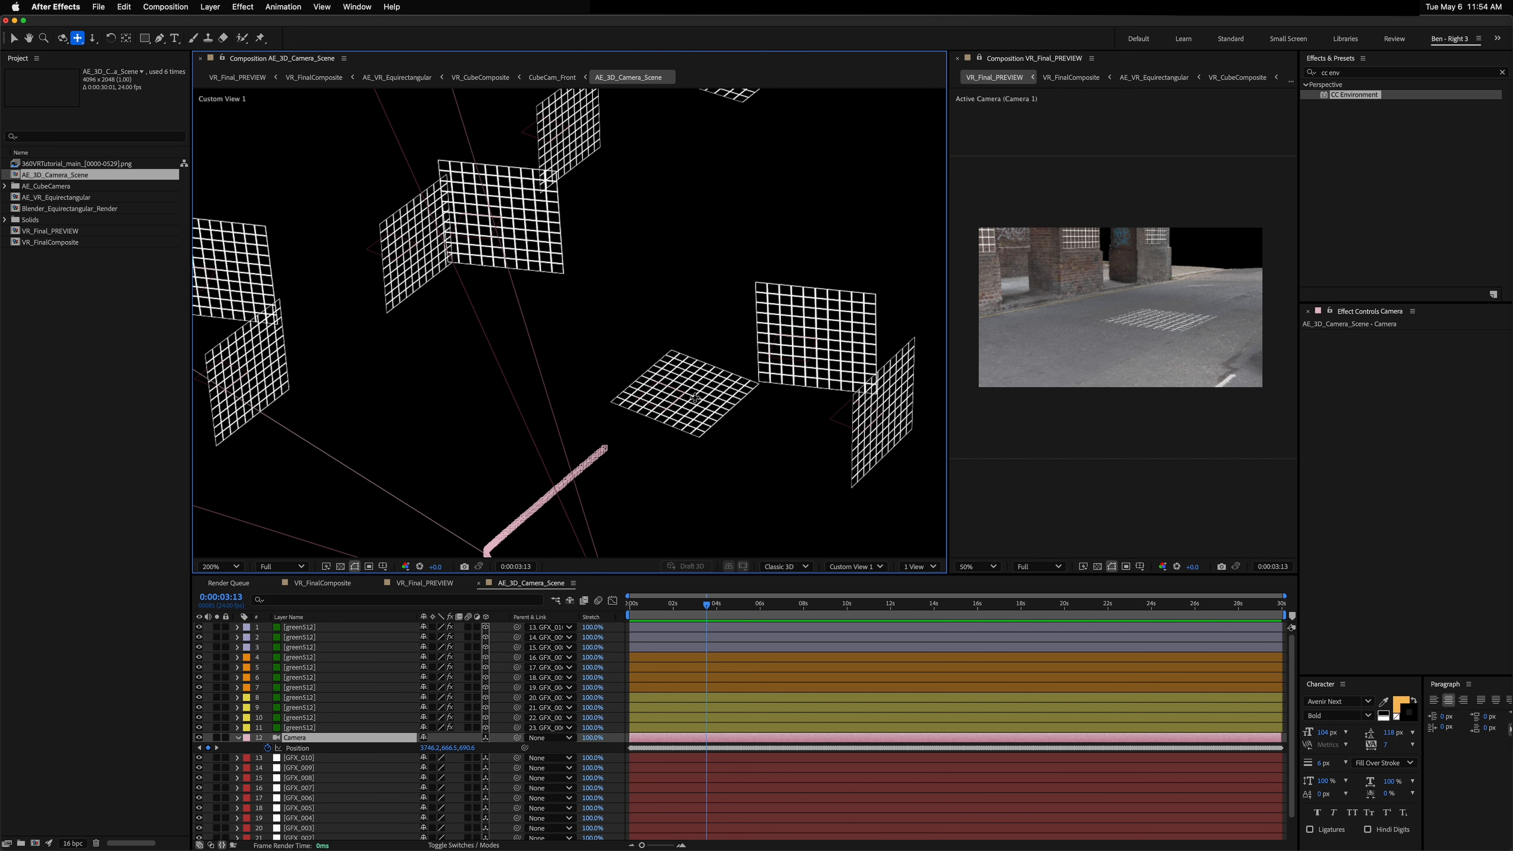
left_click(691, 405)
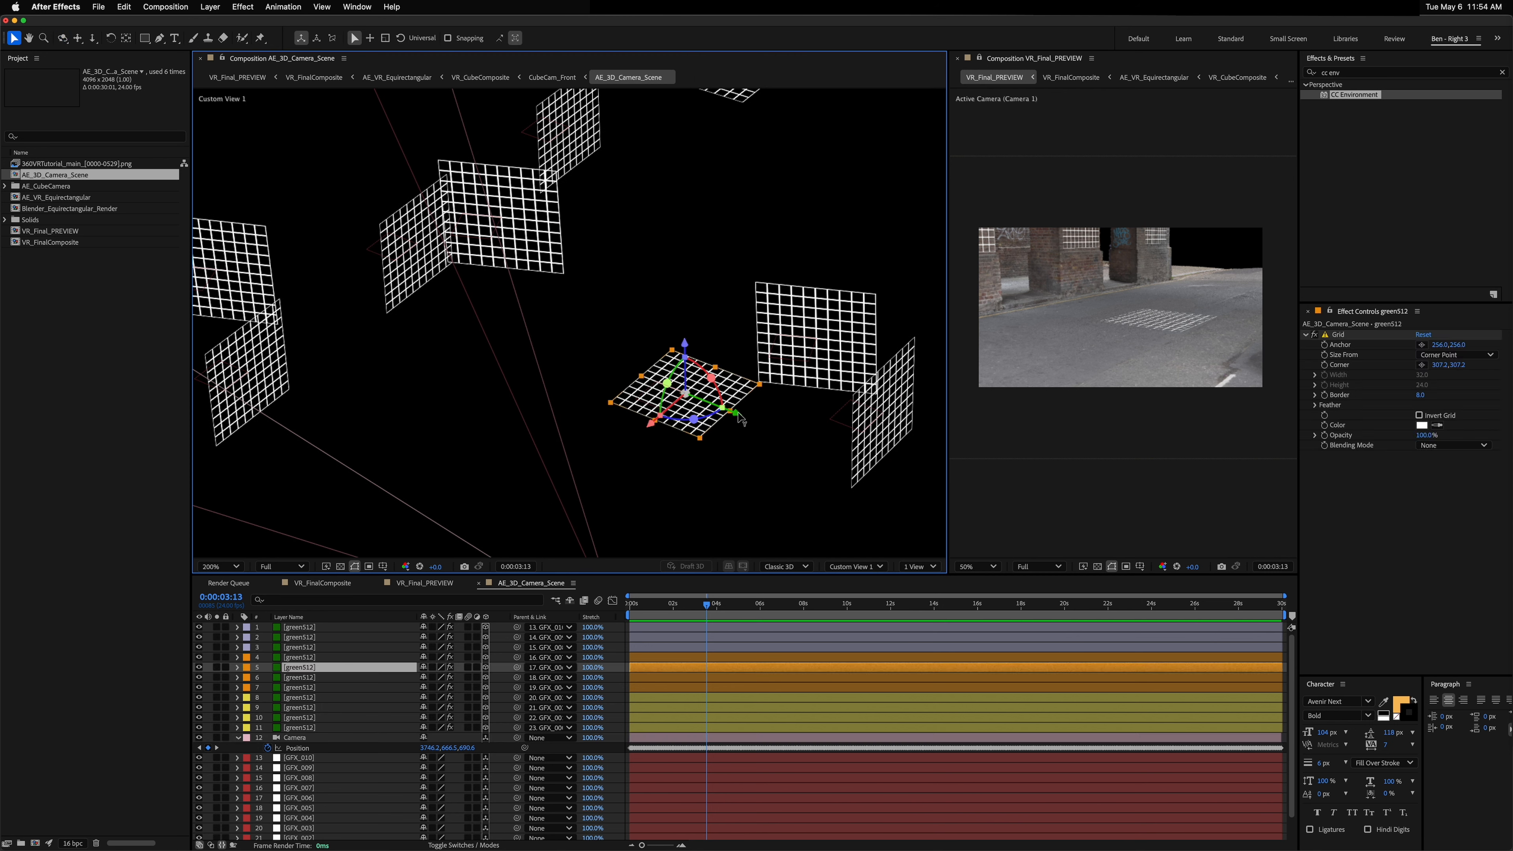
left_click_drag(738, 418, 756, 425)
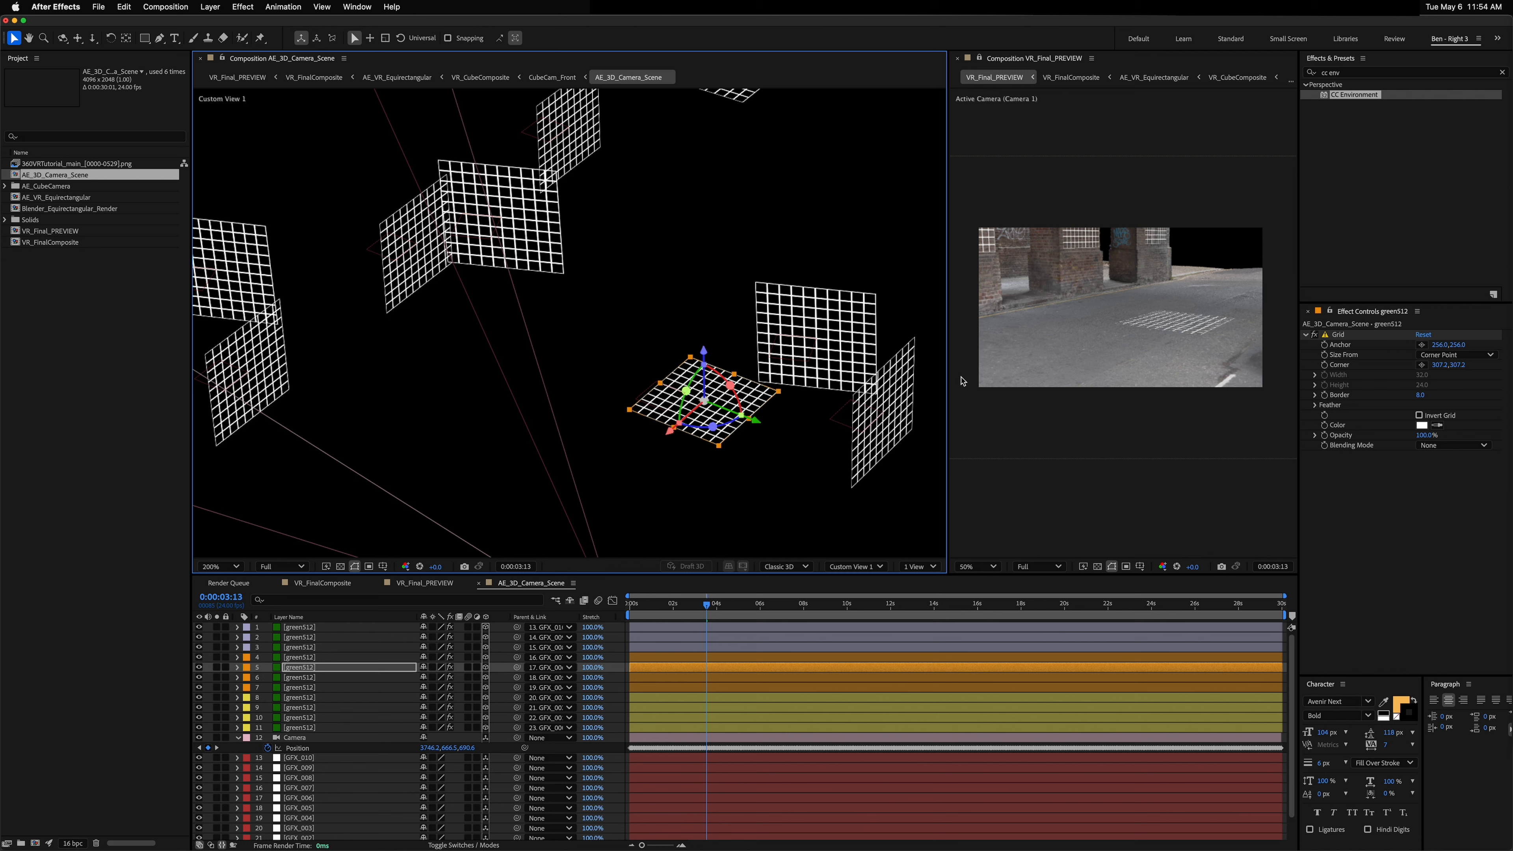
key("super+z")
Step: Create a text layer reading "RICK WAS HERE" in AE_3D_Camera_Scene
key("super+t")
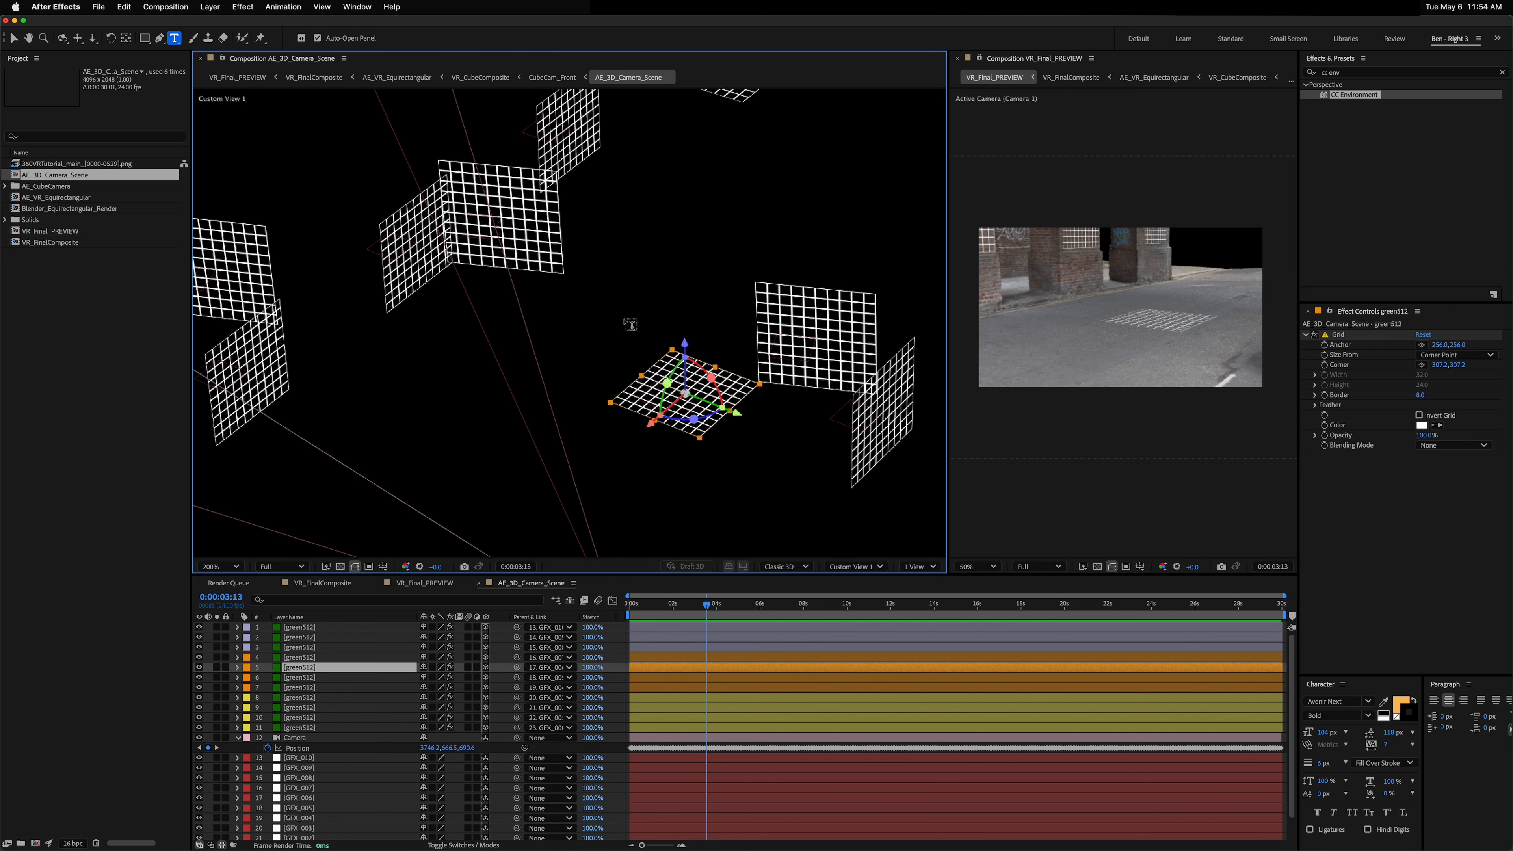
left_click(678, 354)
type("RICK")
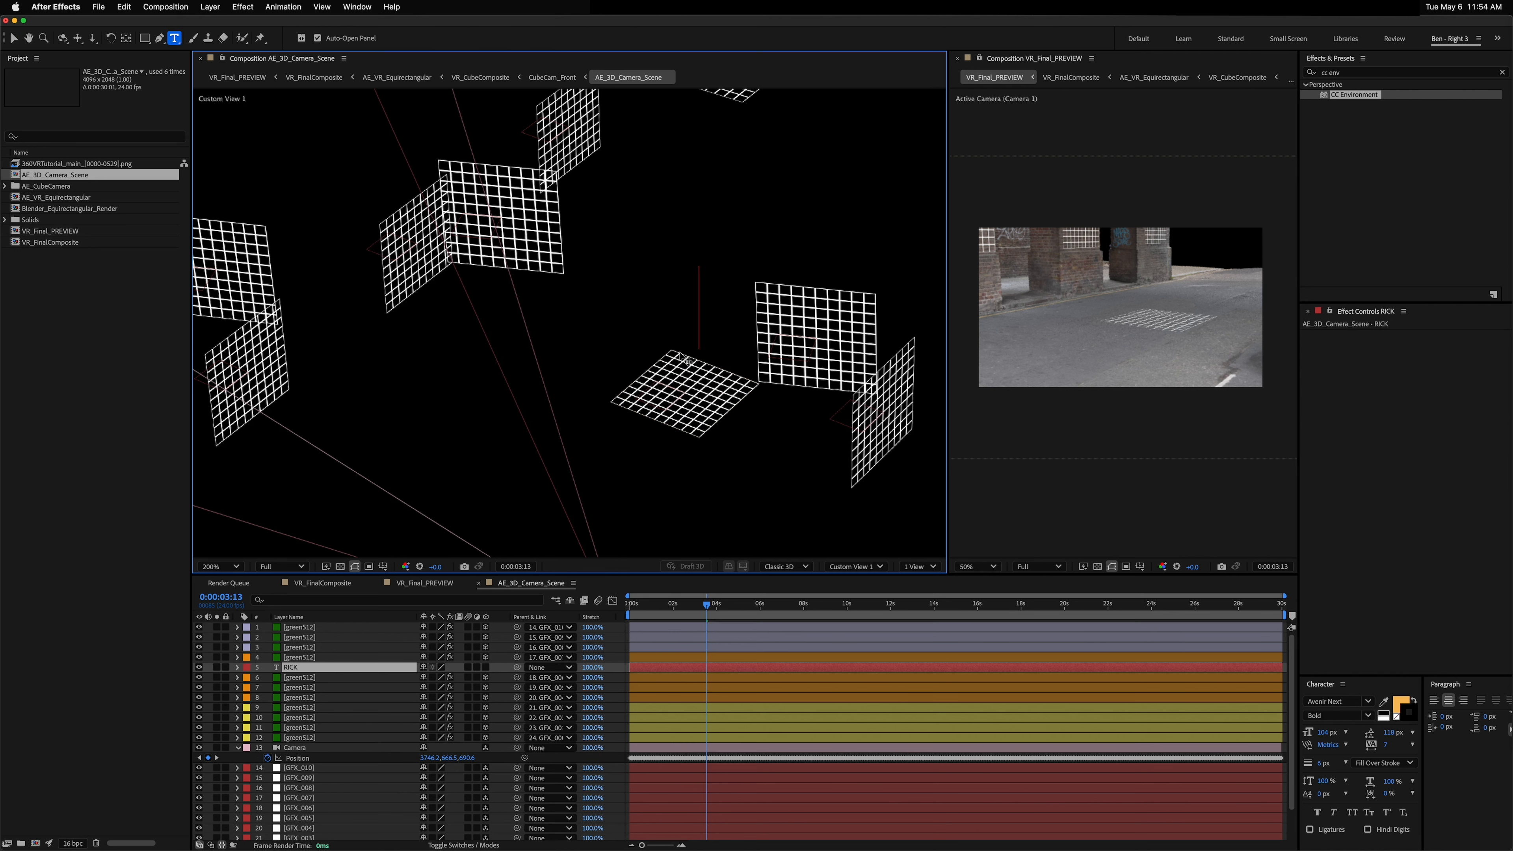
type(" WAS HERE")
key("Escape")
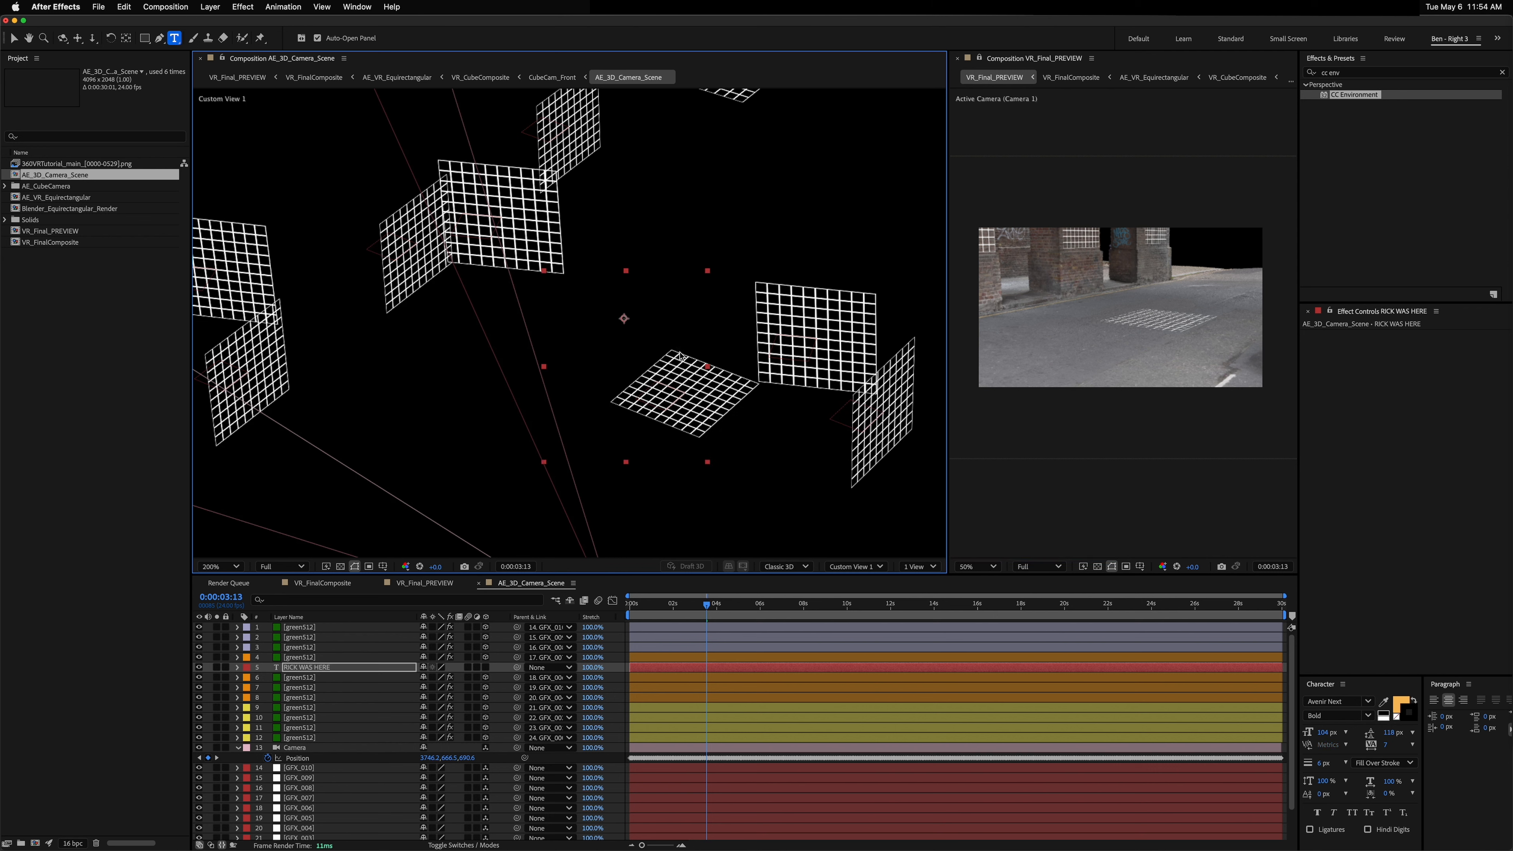
Step: Make the RICK WAS HERE text layer 3D and parent it to the floor grid layer
left_click(486, 668)
left_click(675, 422)
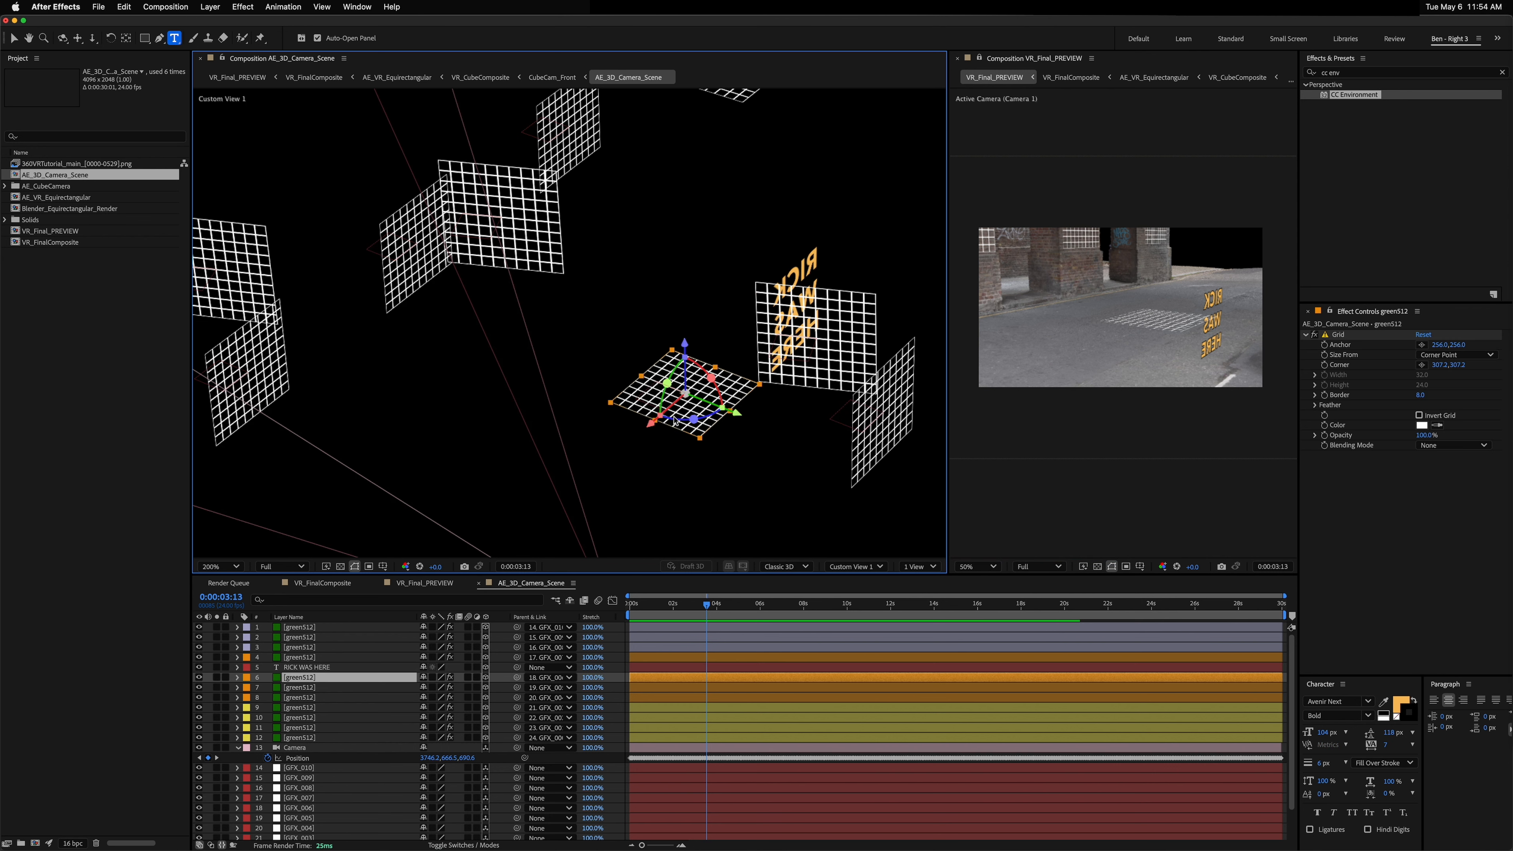
left_click(343, 668)
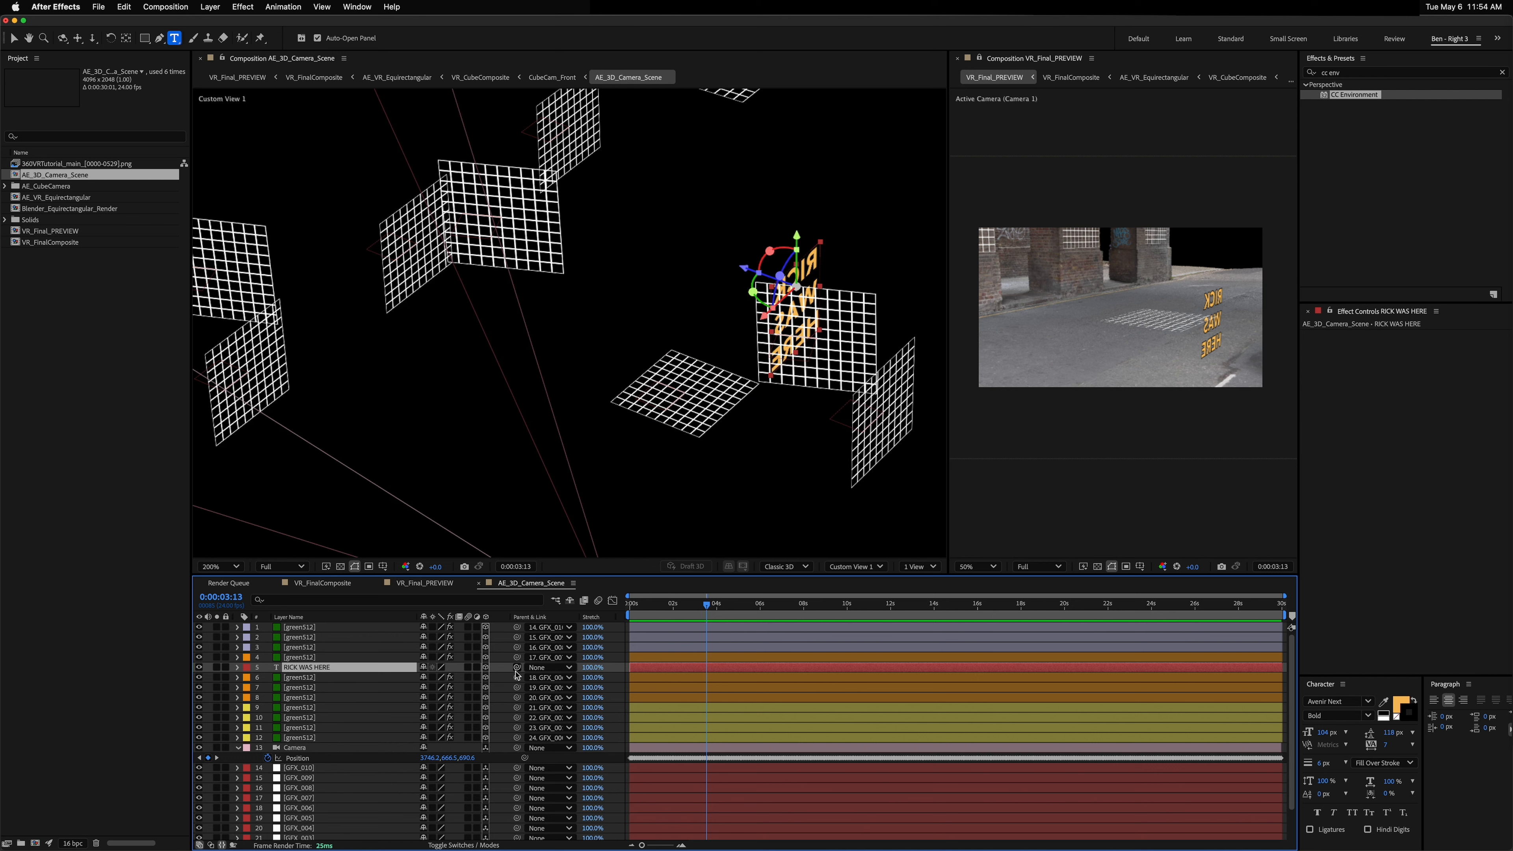
left_click_drag(517, 668, 308, 683)
Step: Delete the floor grid layer
left_click(300, 680)
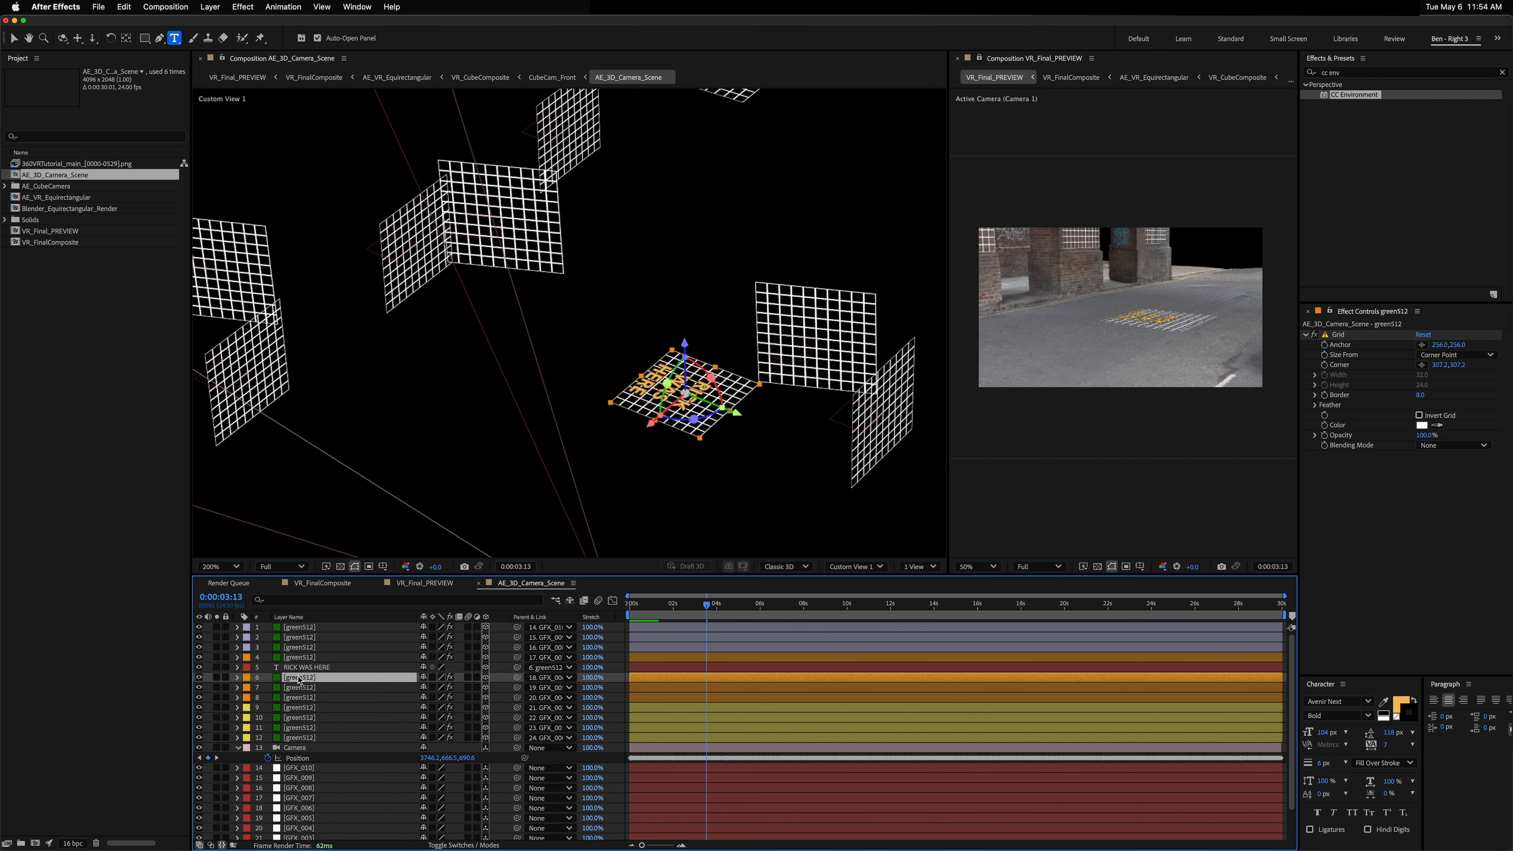
key("Delete")
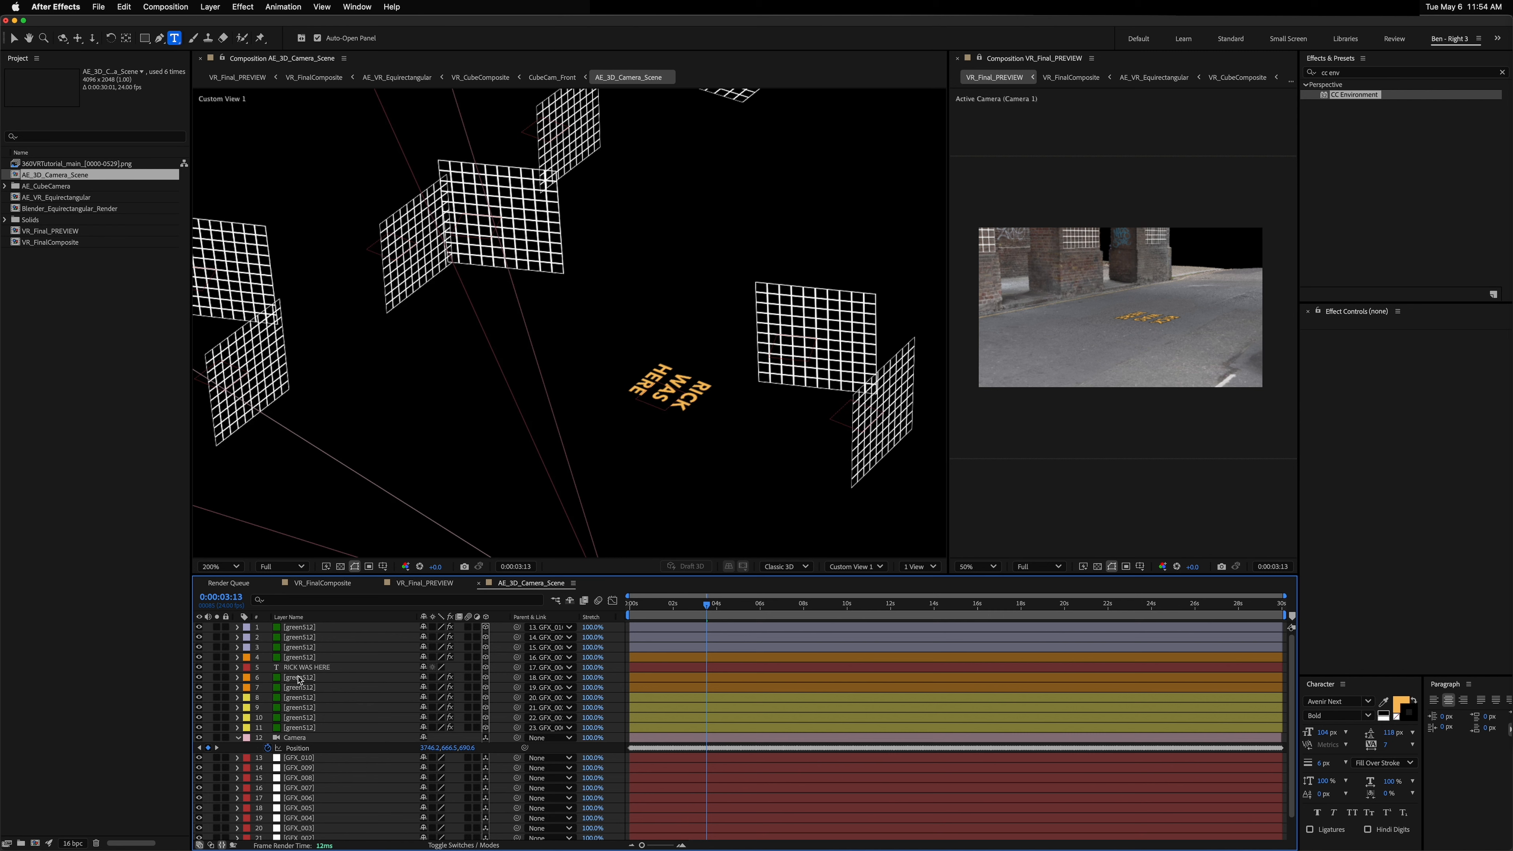
Step: Rotate the RICK WAS HERE text layer 180° around its Z axis
left_click(288, 668)
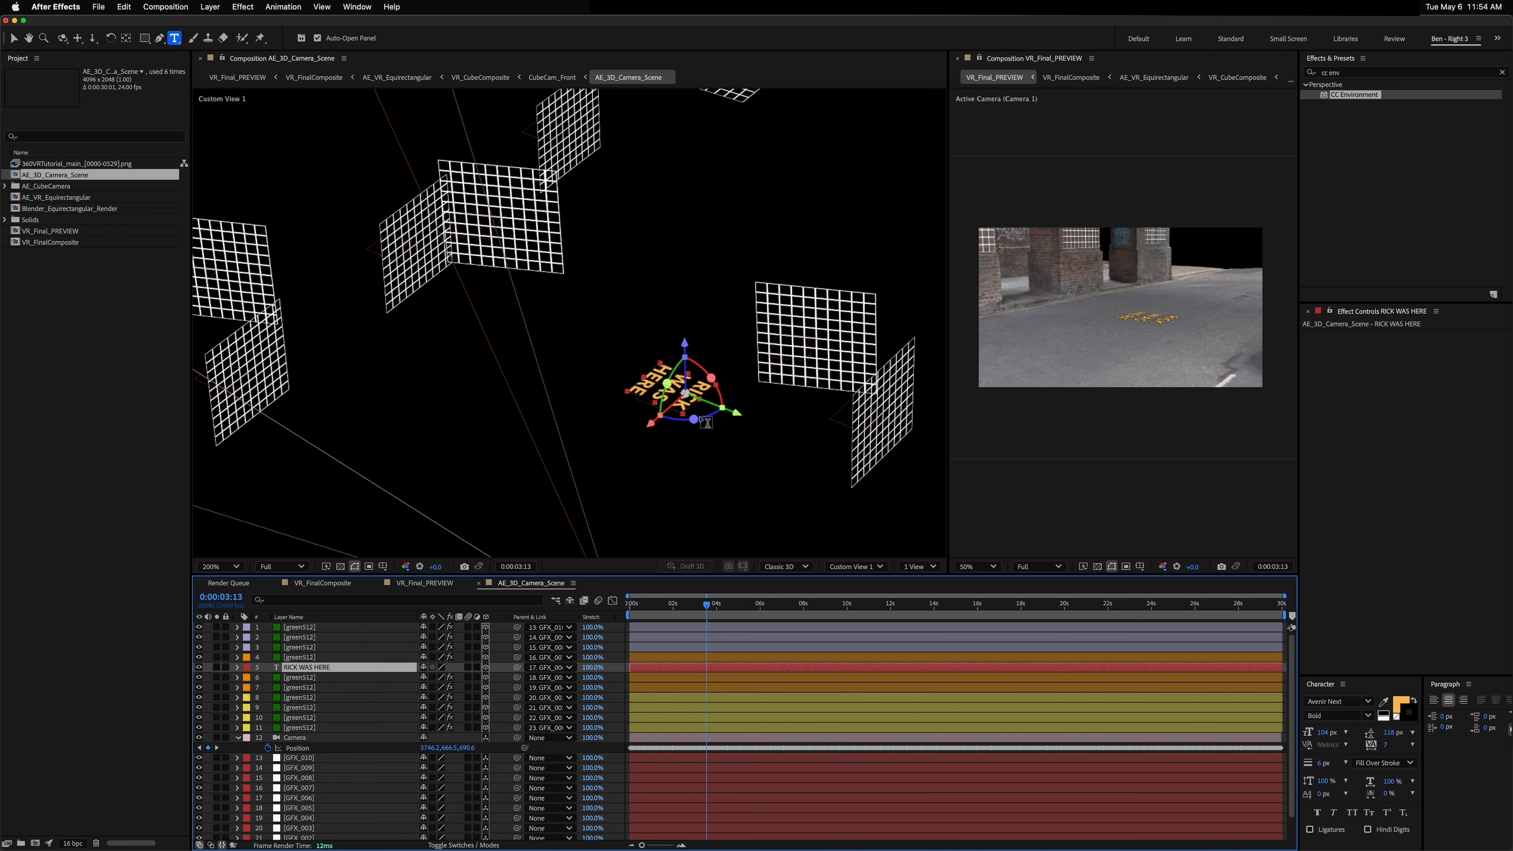
scroll(706, 408, "up", 2)
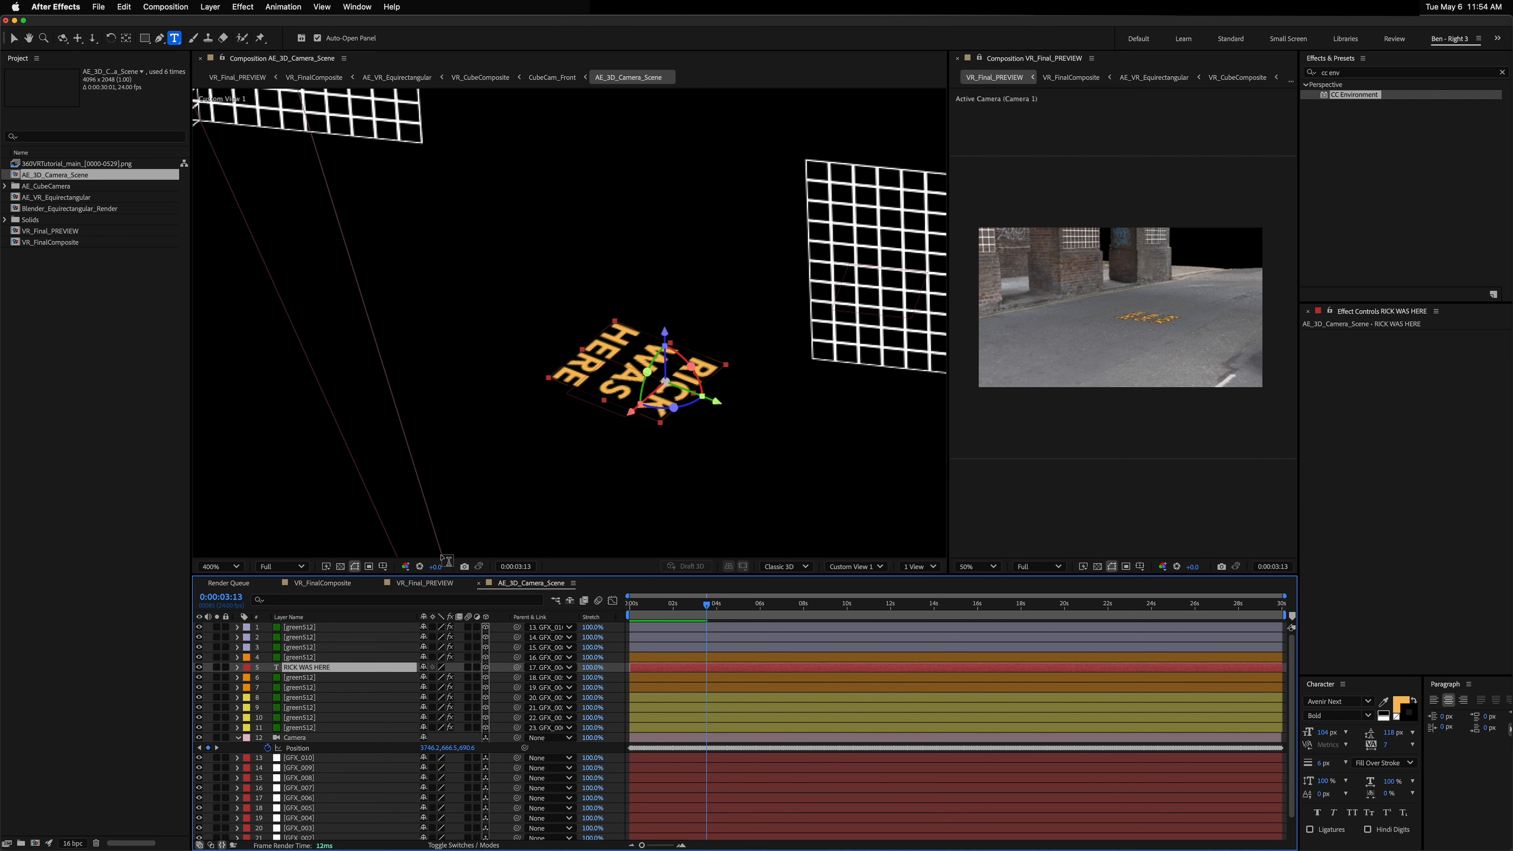
key("r")
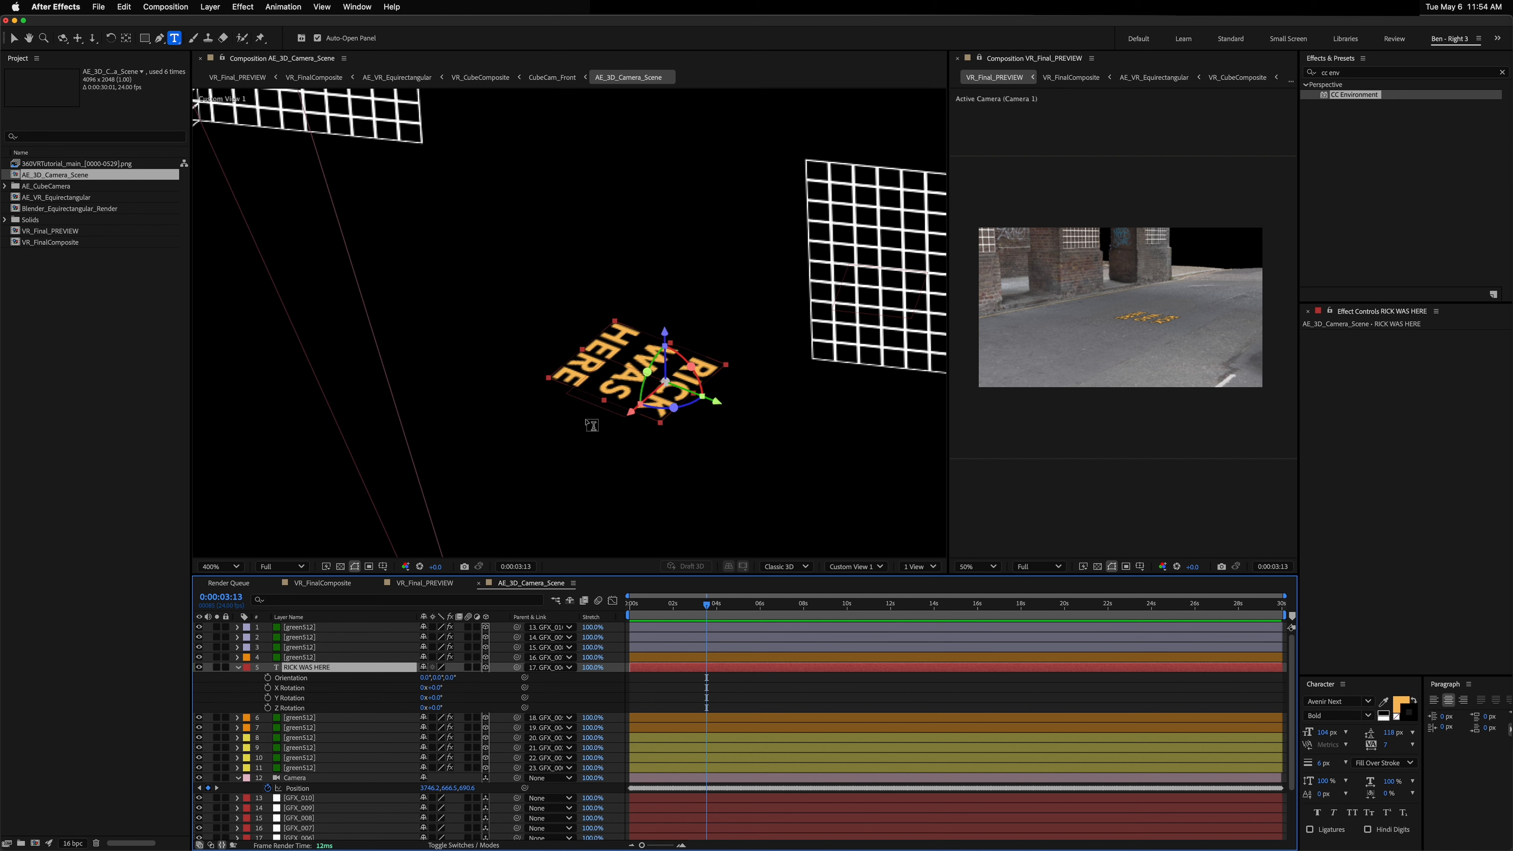
left_click(439, 708)
type("180")
key("Return")
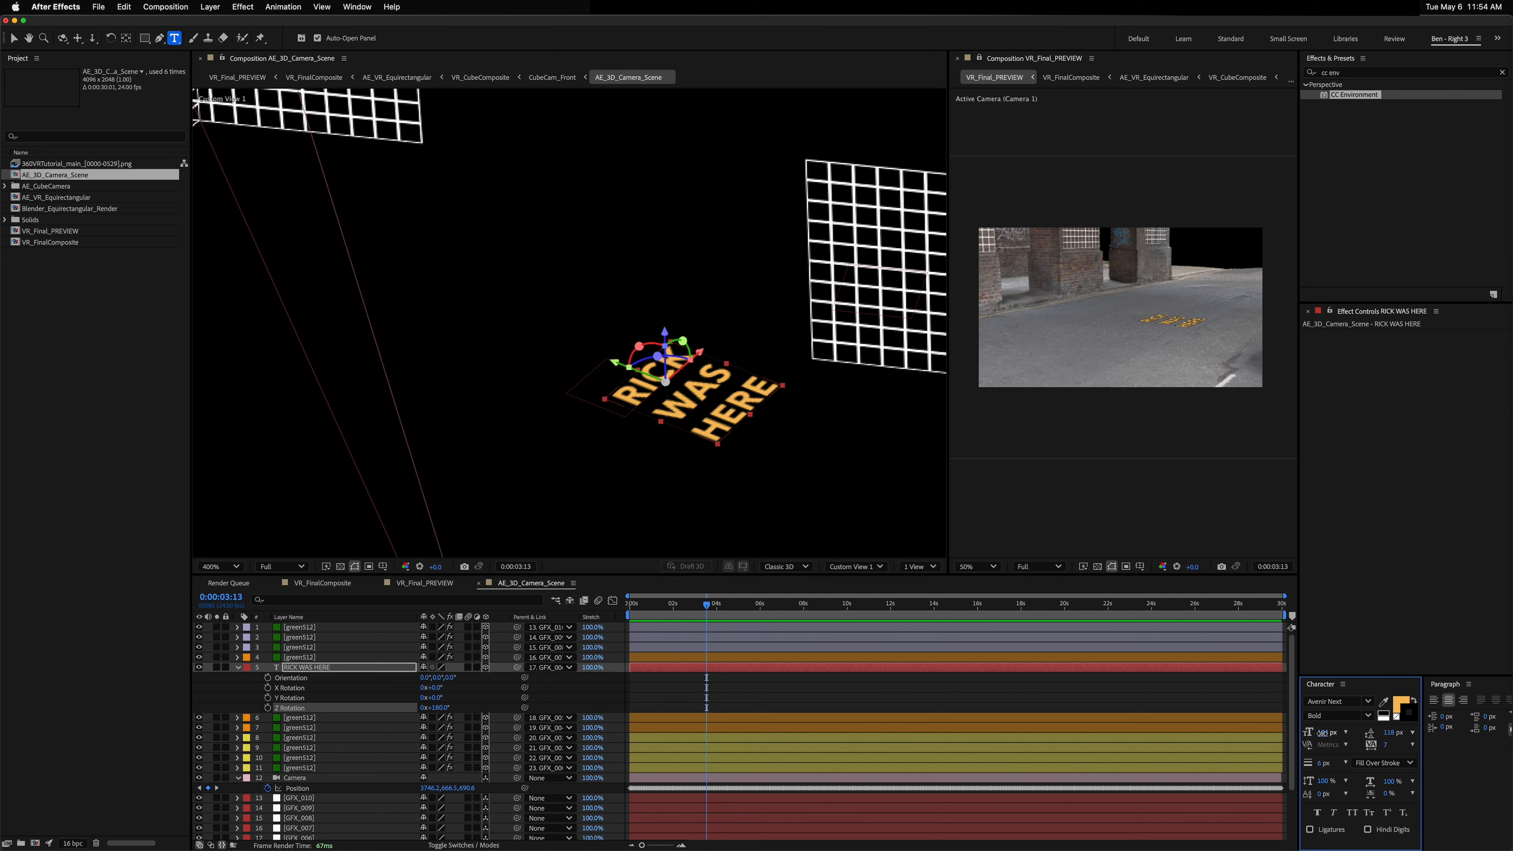
Step: Increase the RICK WAS HERE text's font size in the character settings
left_click_drag(1325, 733, 1344, 729)
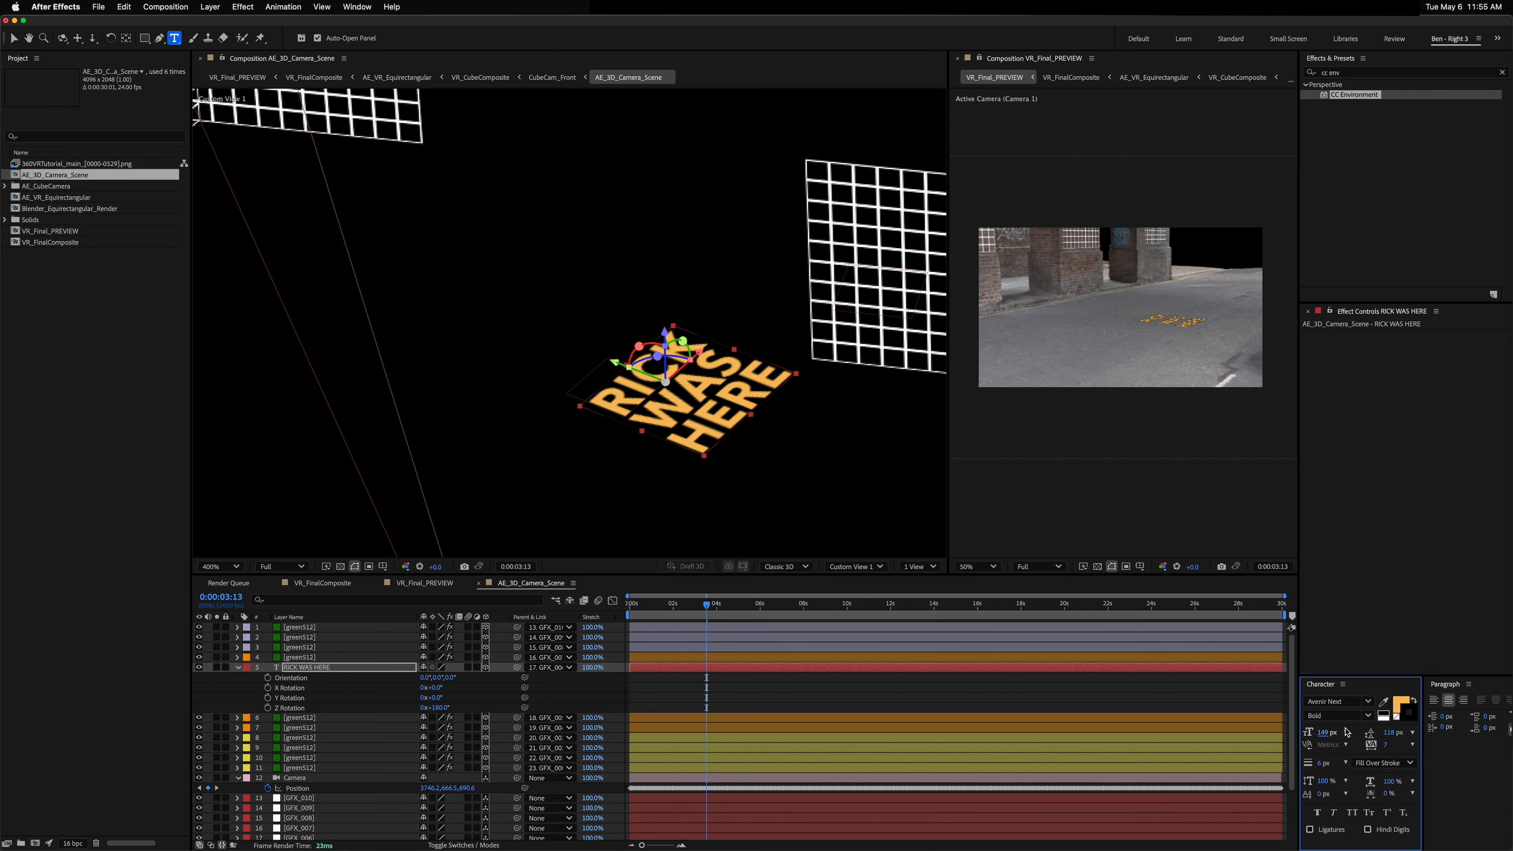
left_click(1397, 716)
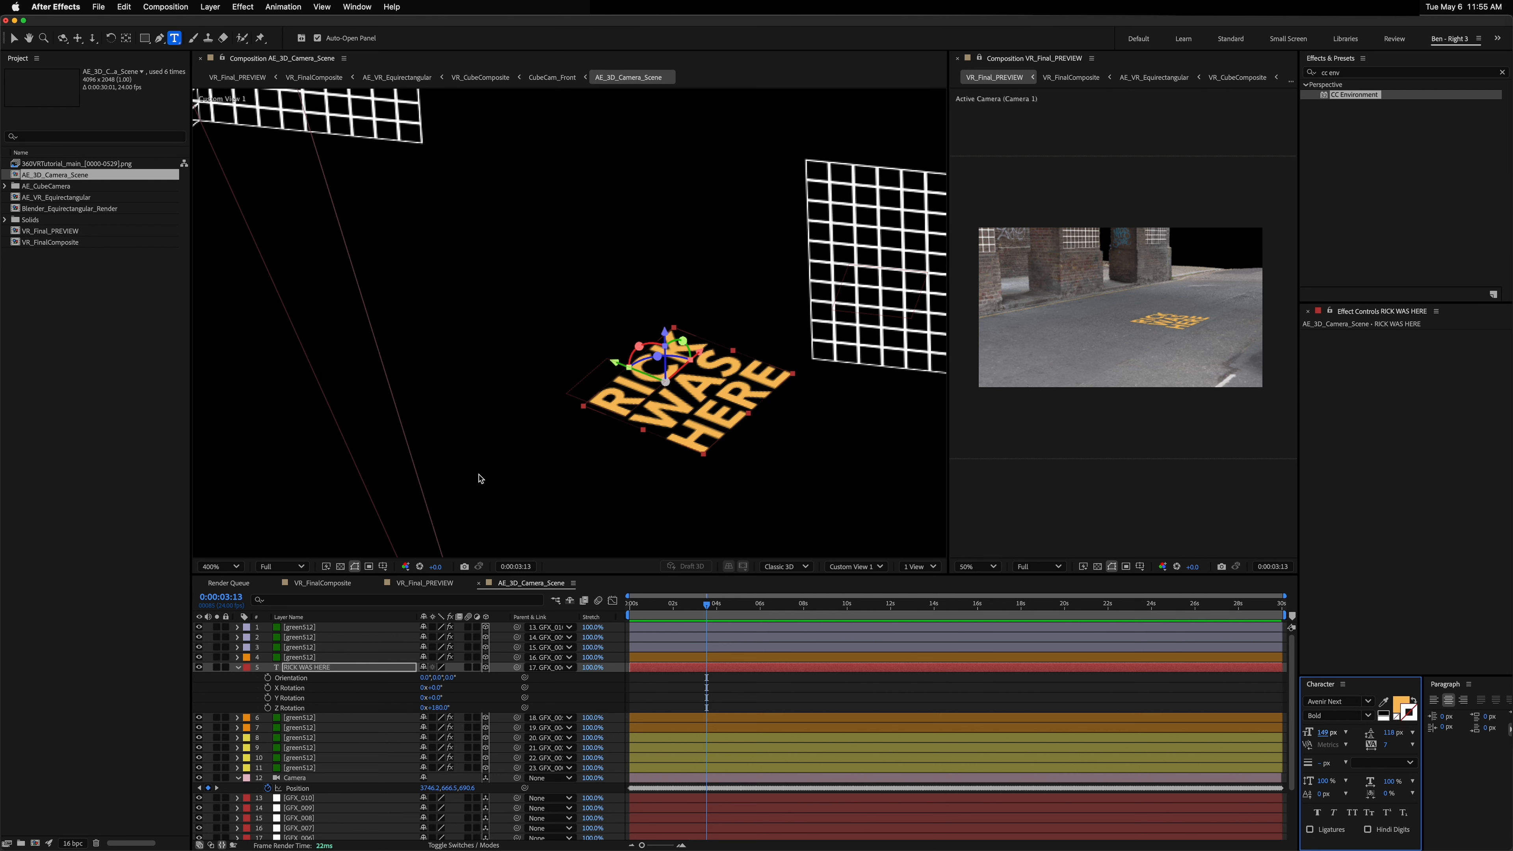
Step: Scale the RICK WAS HERE layer to about 125% and move it across the floor
left_click(305, 668)
key("v")
key("shift+s")
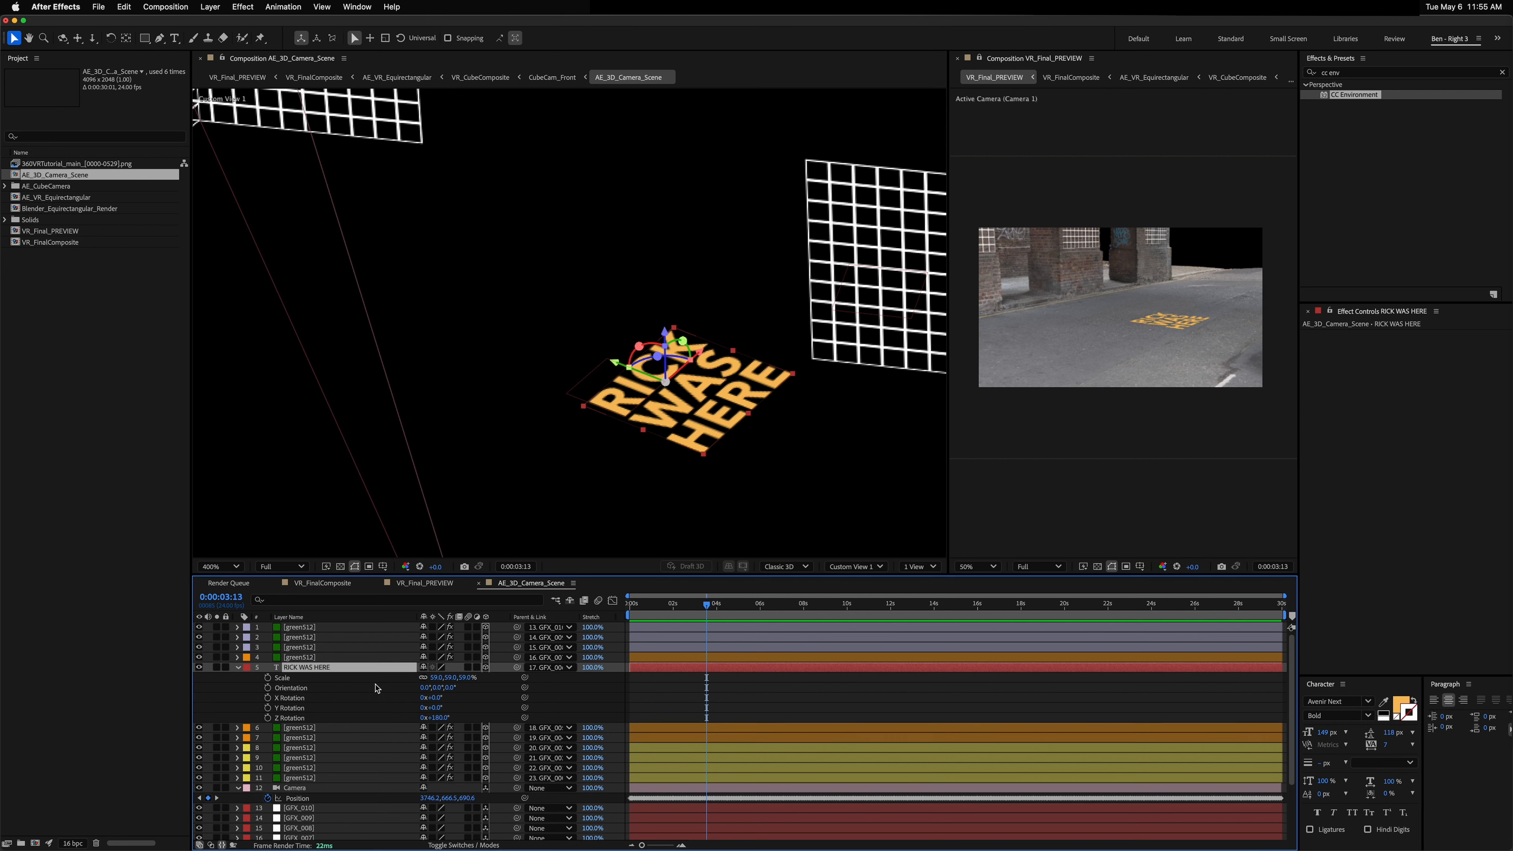
left_click_drag(423, 679, 475, 677)
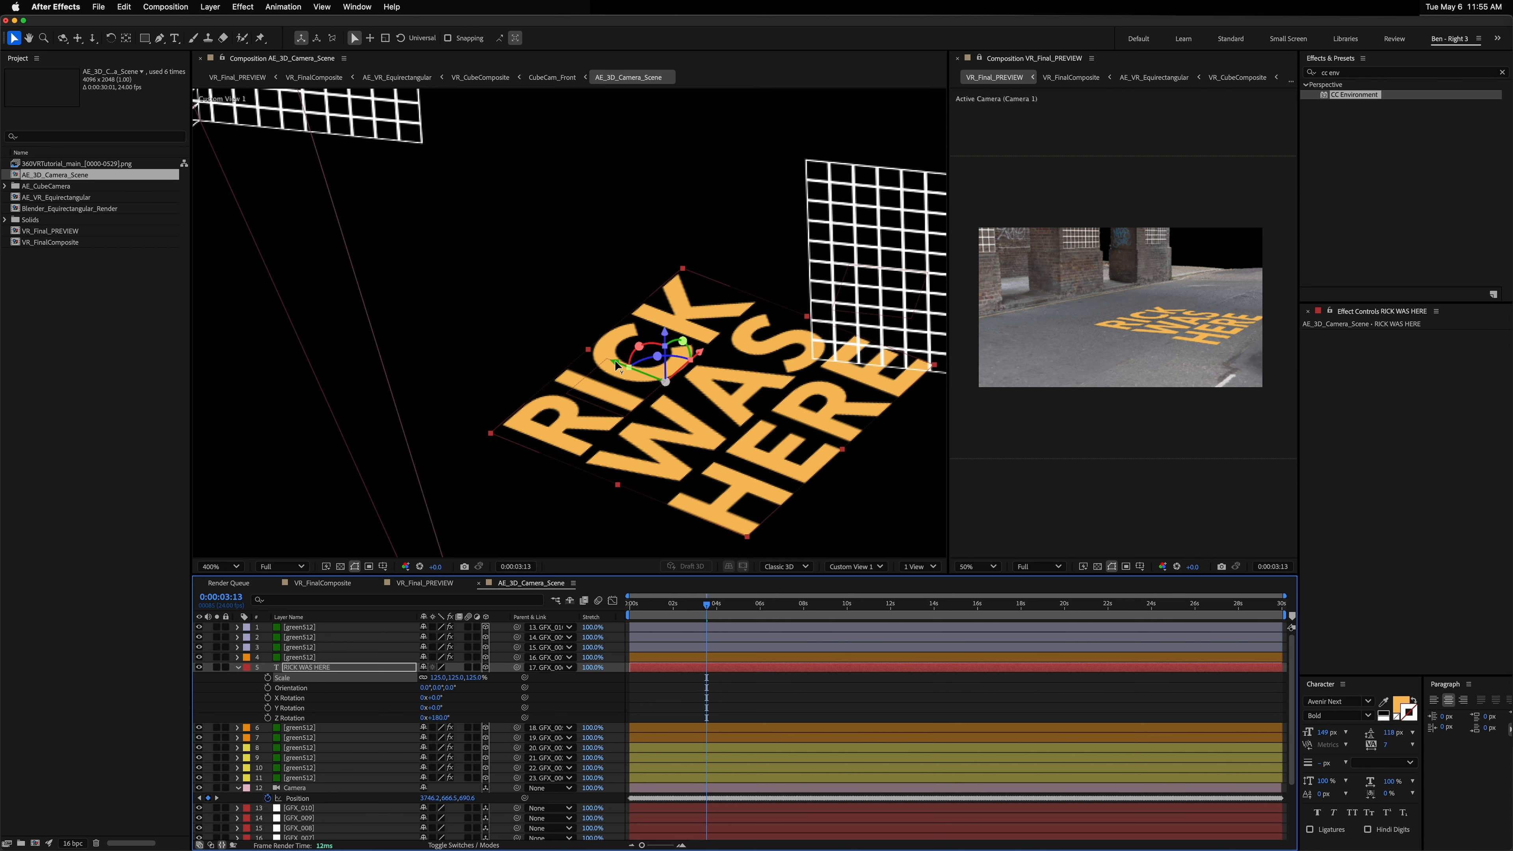
left_click_drag(616, 366, 446, 297)
Step: Check the text through the VR preview at another frame and nudge its position slightly
left_click(1151, 354)
key("2")
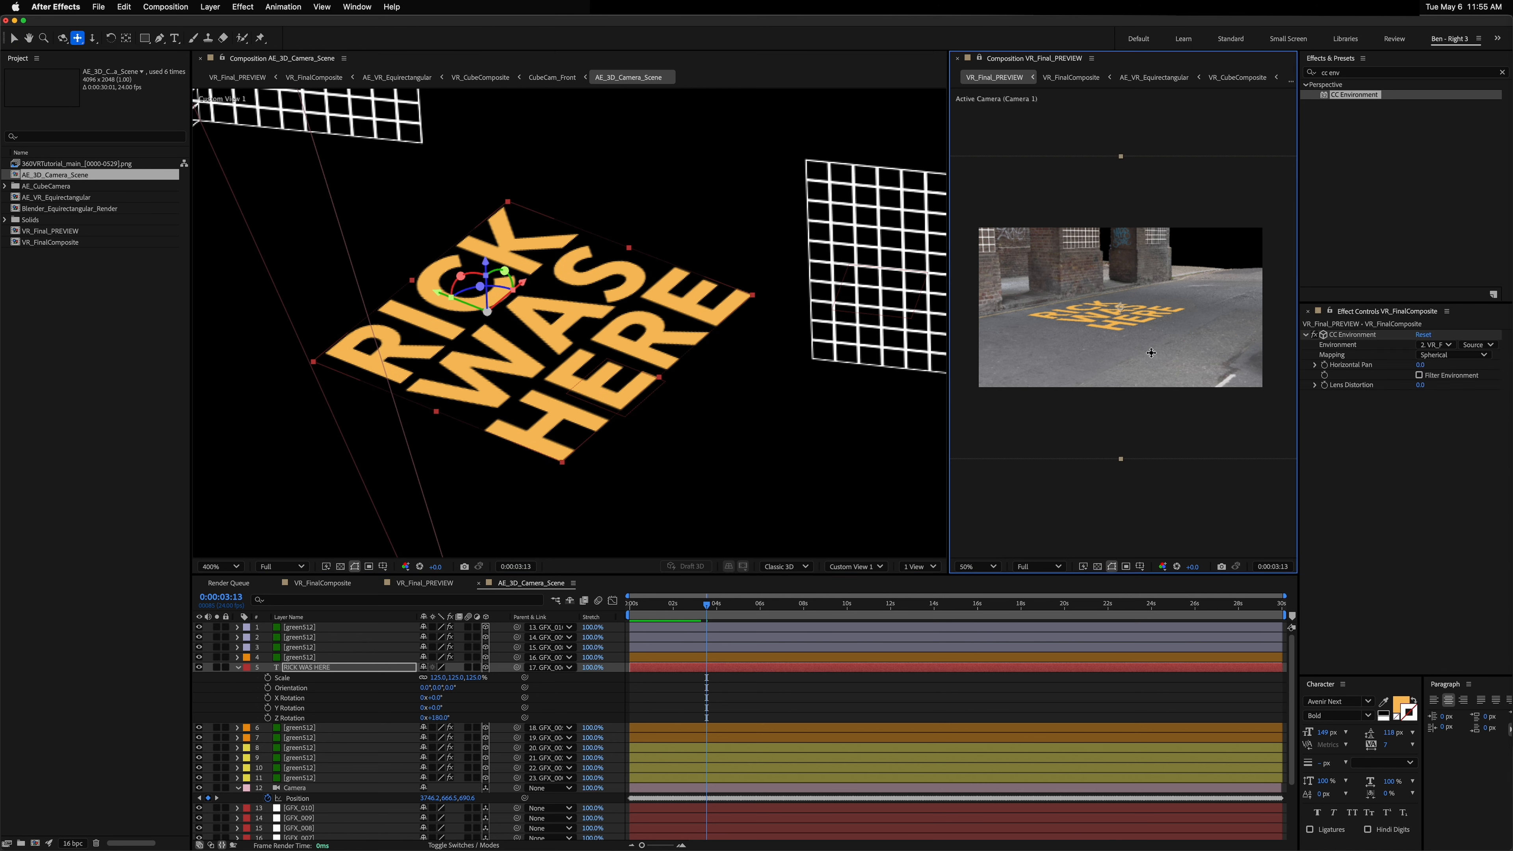
key("1")
left_click_drag(1122, 322, 1107, 350)
left_click(773, 600)
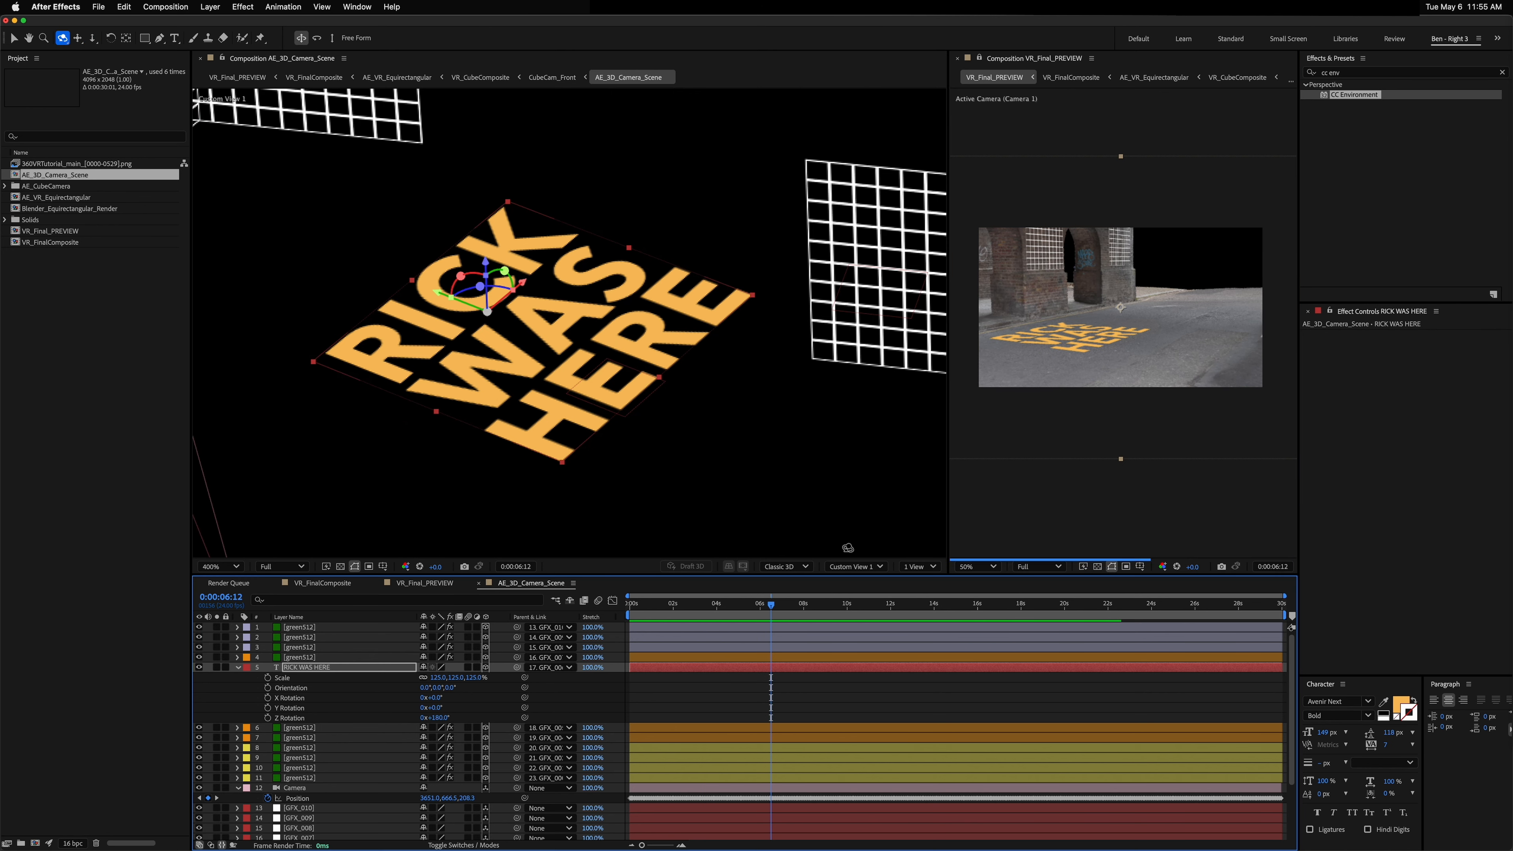
left_click_drag(1138, 343, 1095, 330)
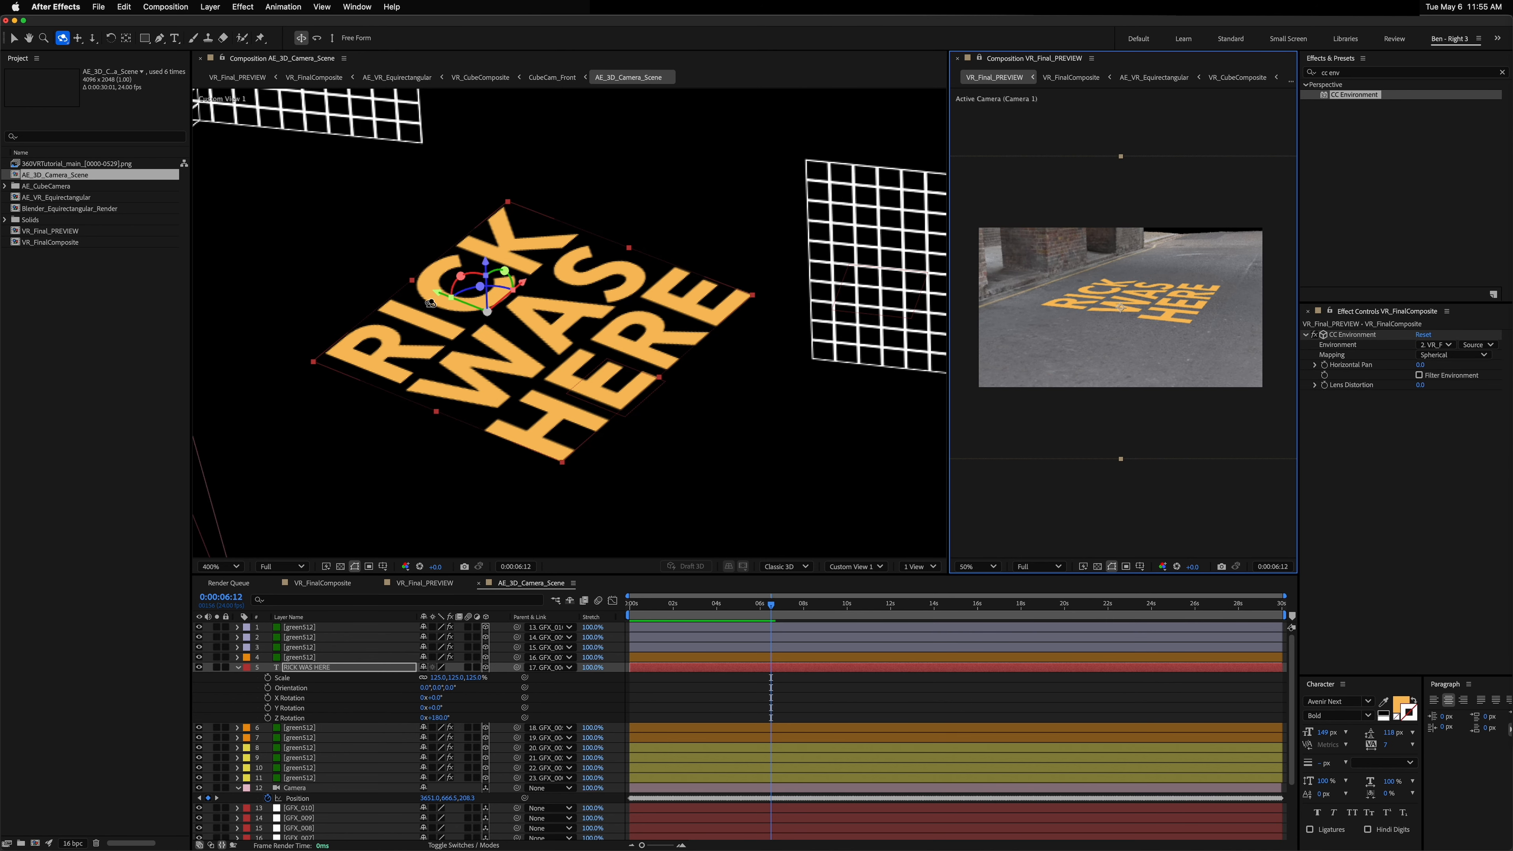
key("v")
left_click_drag(440, 290, 405, 276)
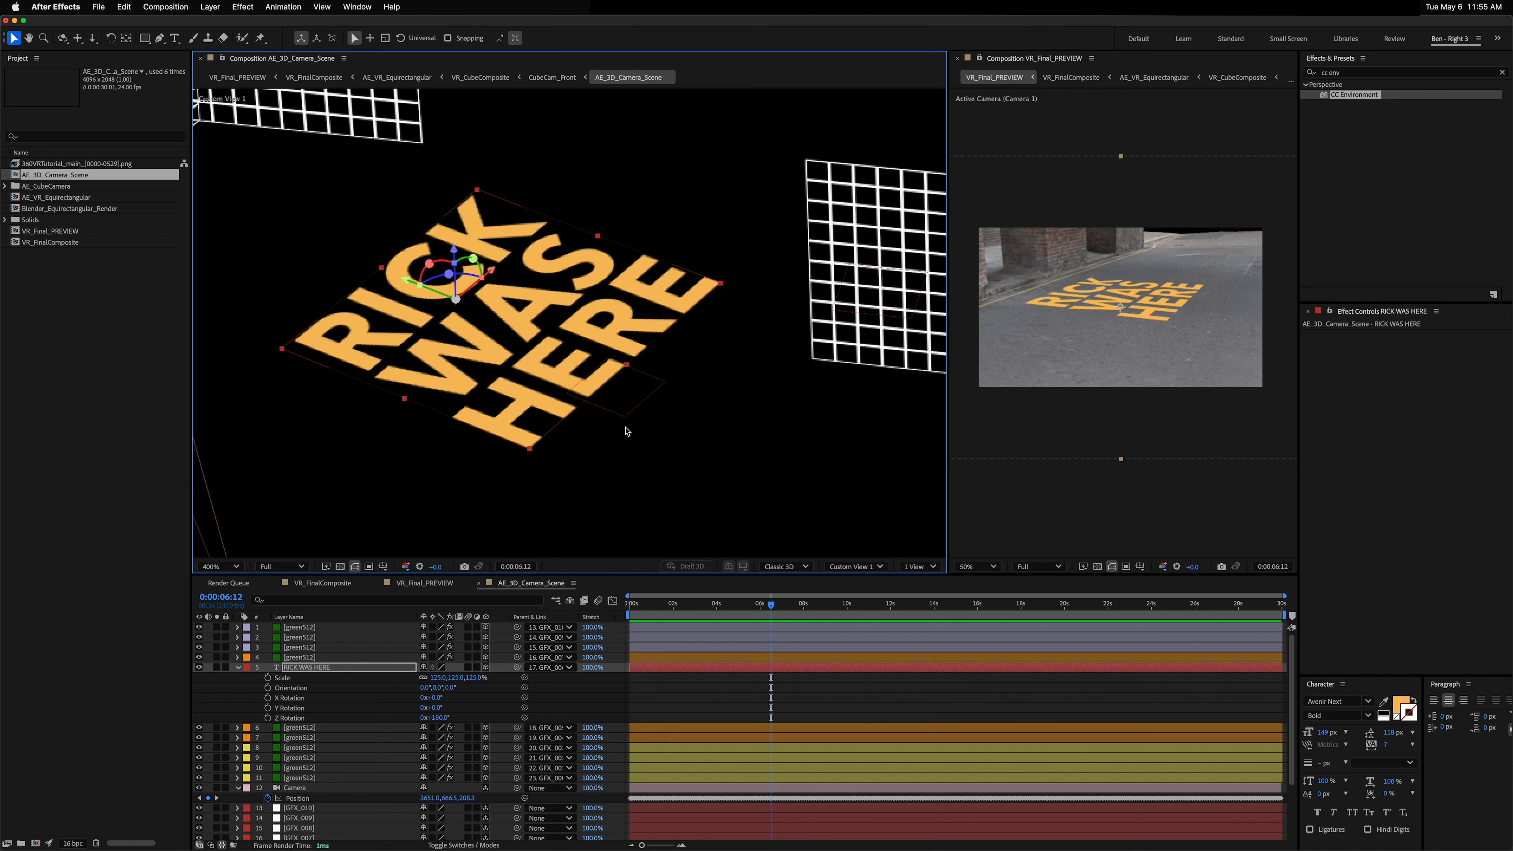
Step: Scrub the timeline and pan the VR preview to inspect the text from later camera positions
left_click(802, 604)
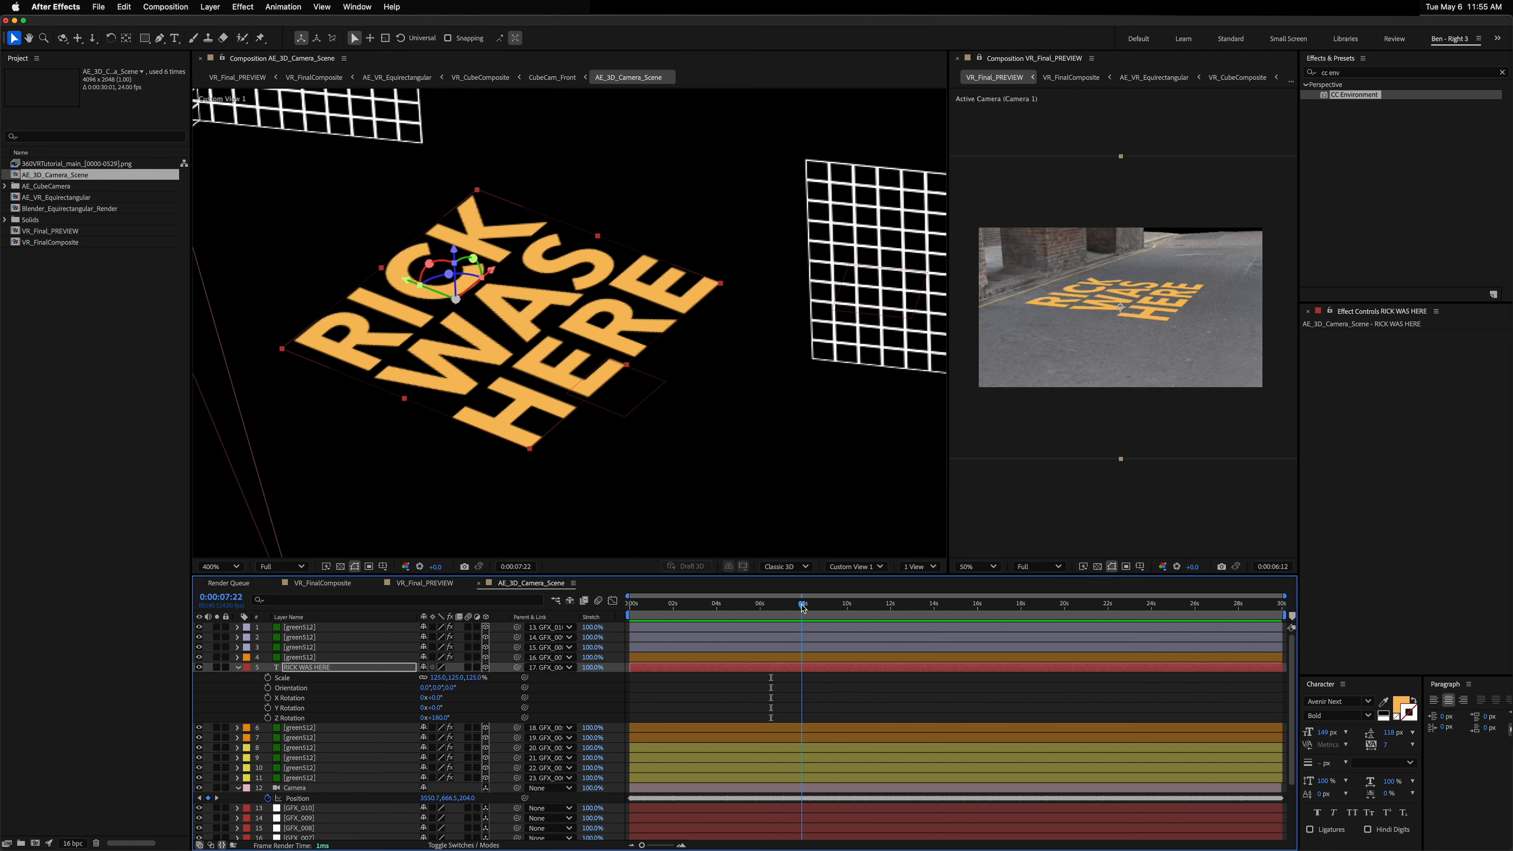
left_click_drag(802, 607, 799, 606)
left_click(1088, 335)
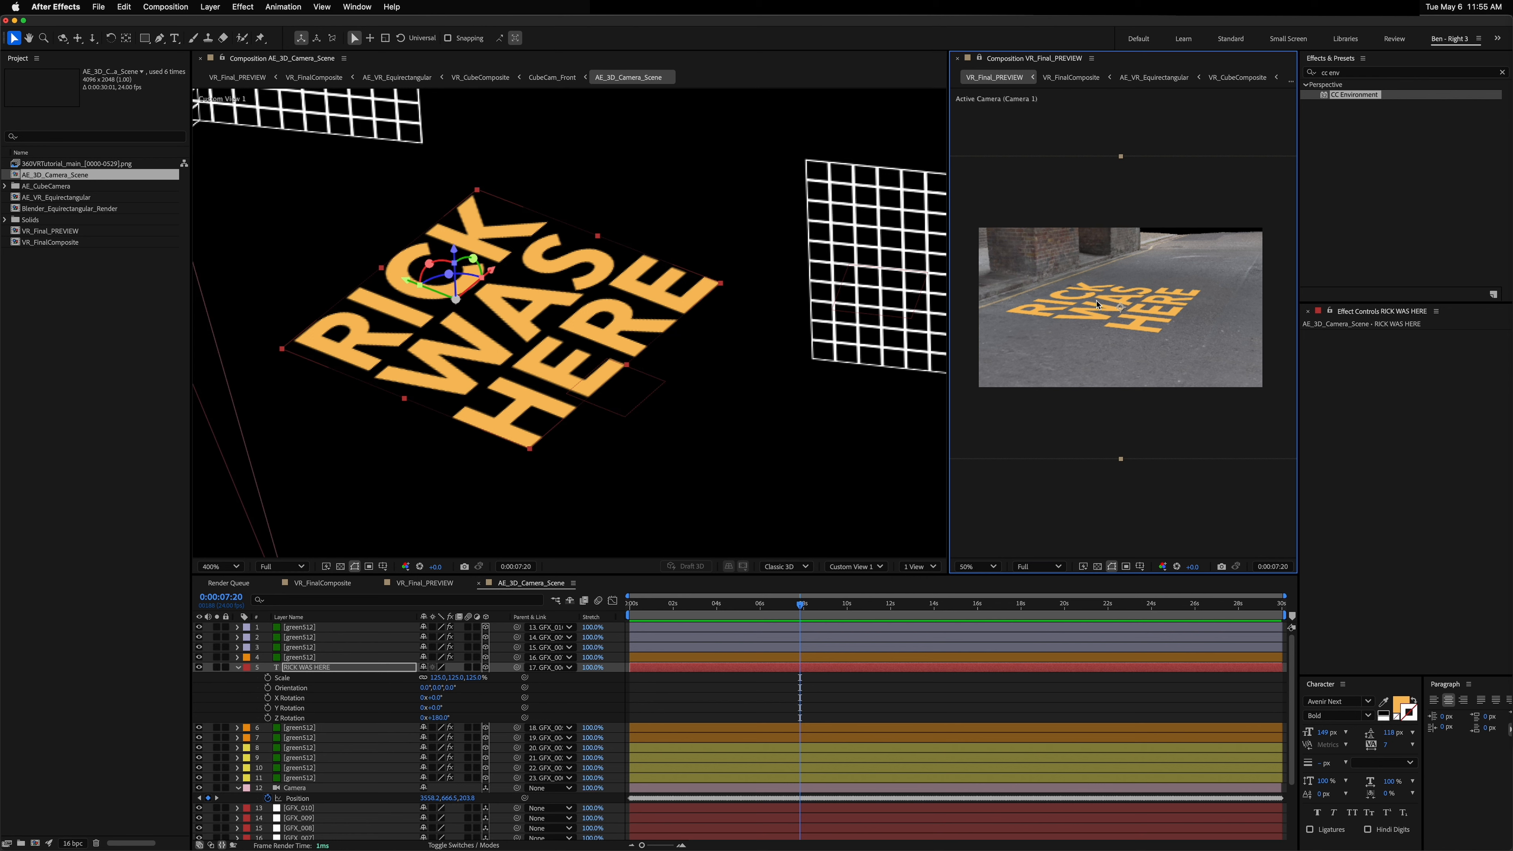
key("c")
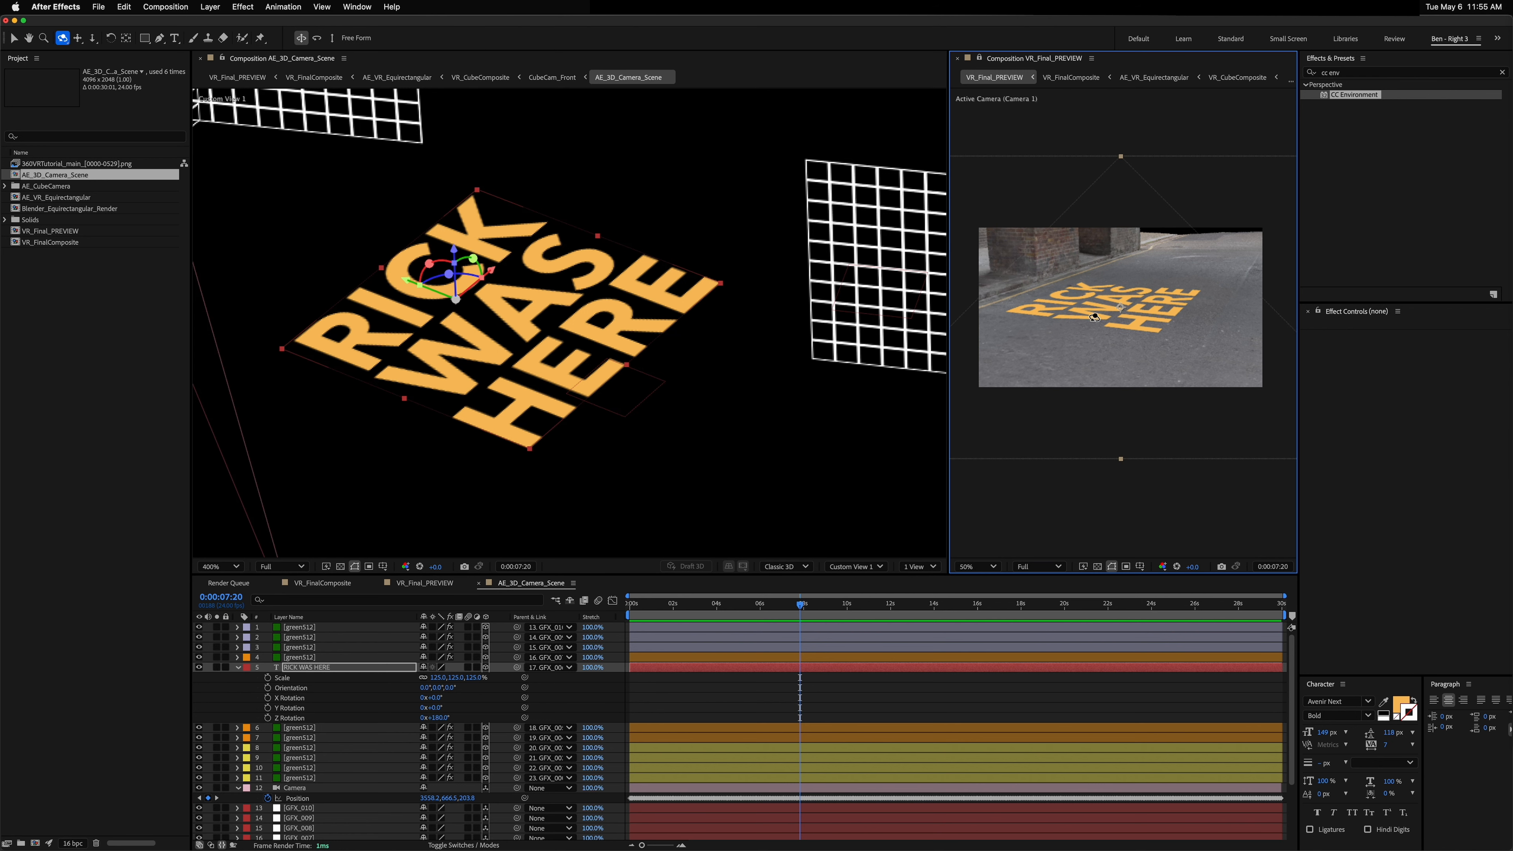
left_click_drag(1094, 317, 1113, 267)
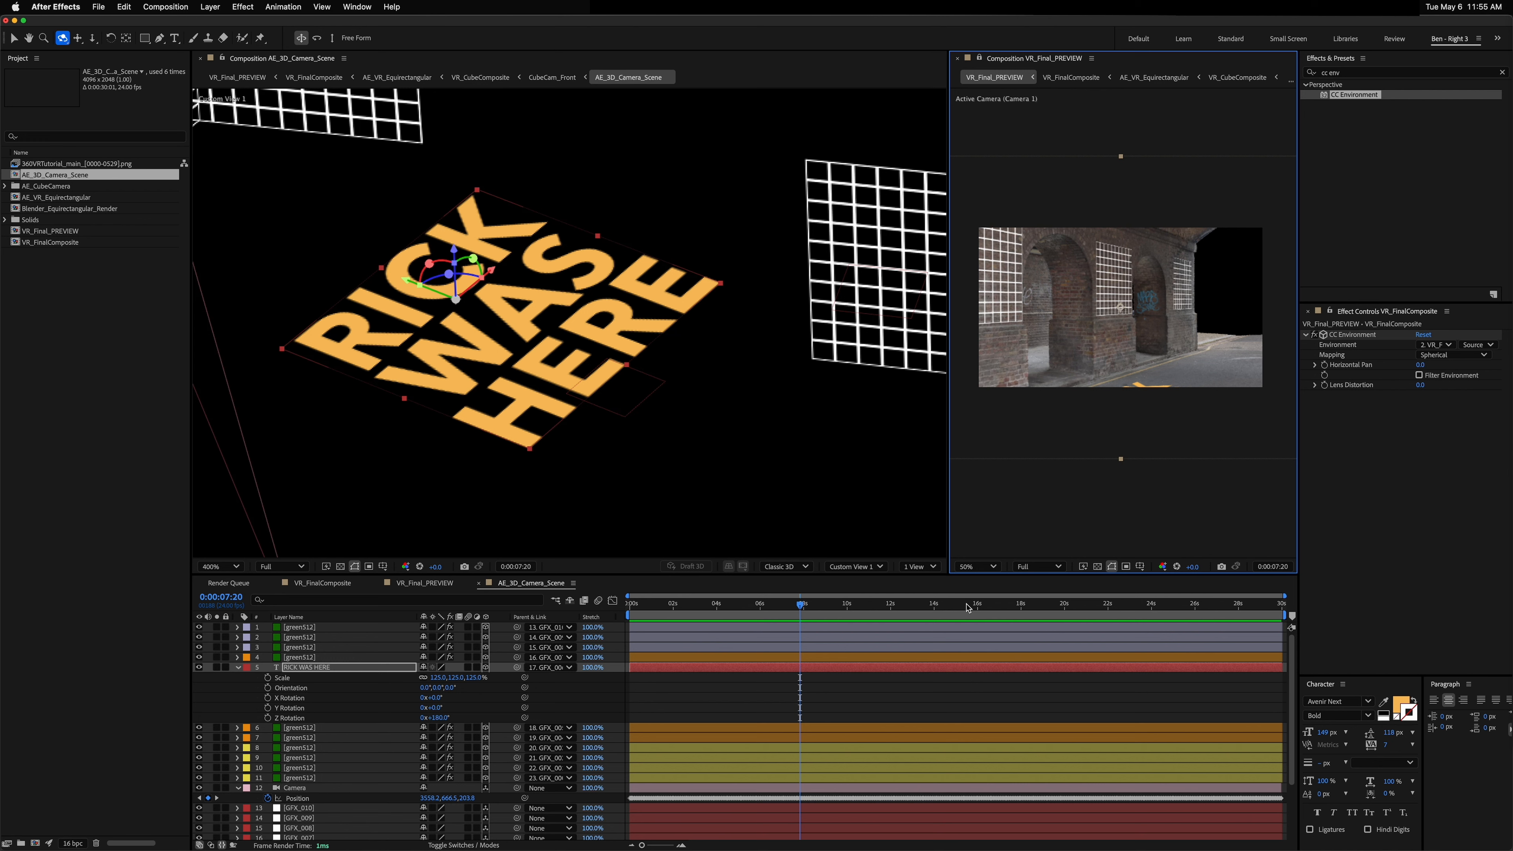
left_click(978, 607)
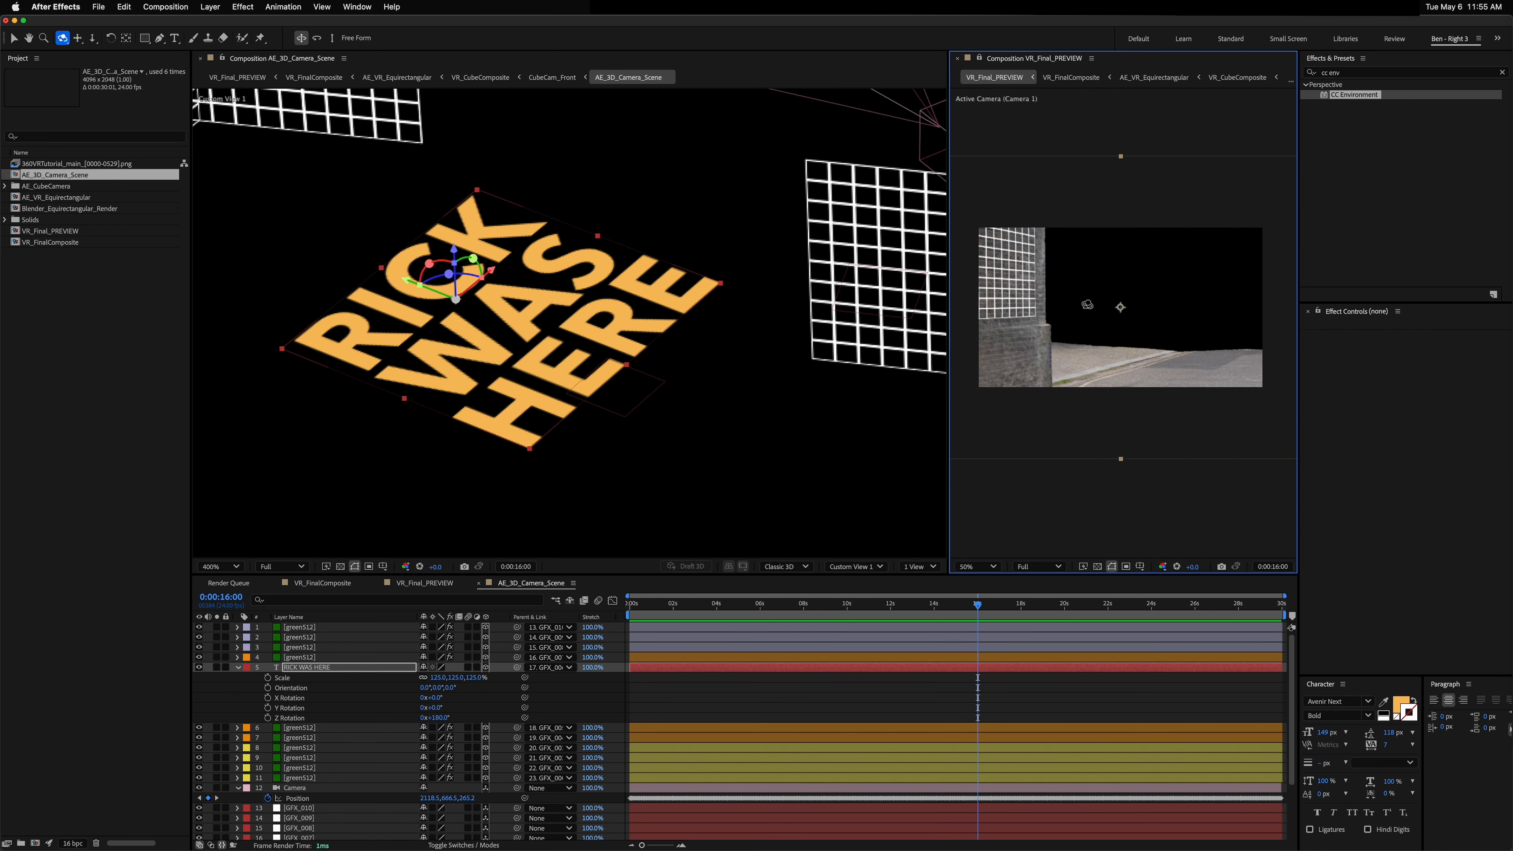
left_click_drag(1121, 309, 1087, 302)
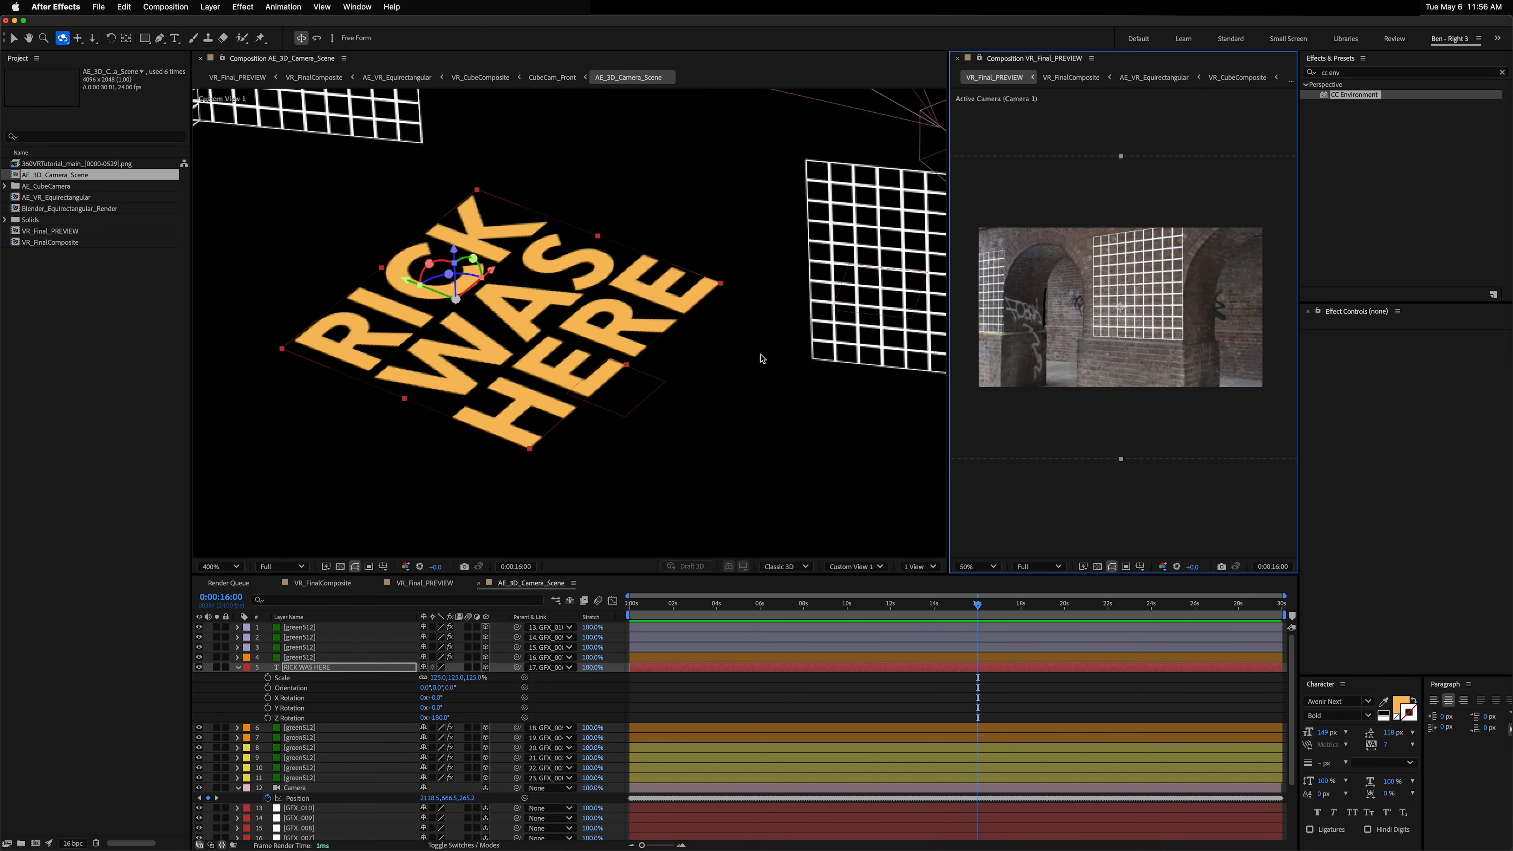
left_click(320, 668)
left_click_drag(743, 312, 573, 261)
scroll(600, 274, "down", 3)
key("v")
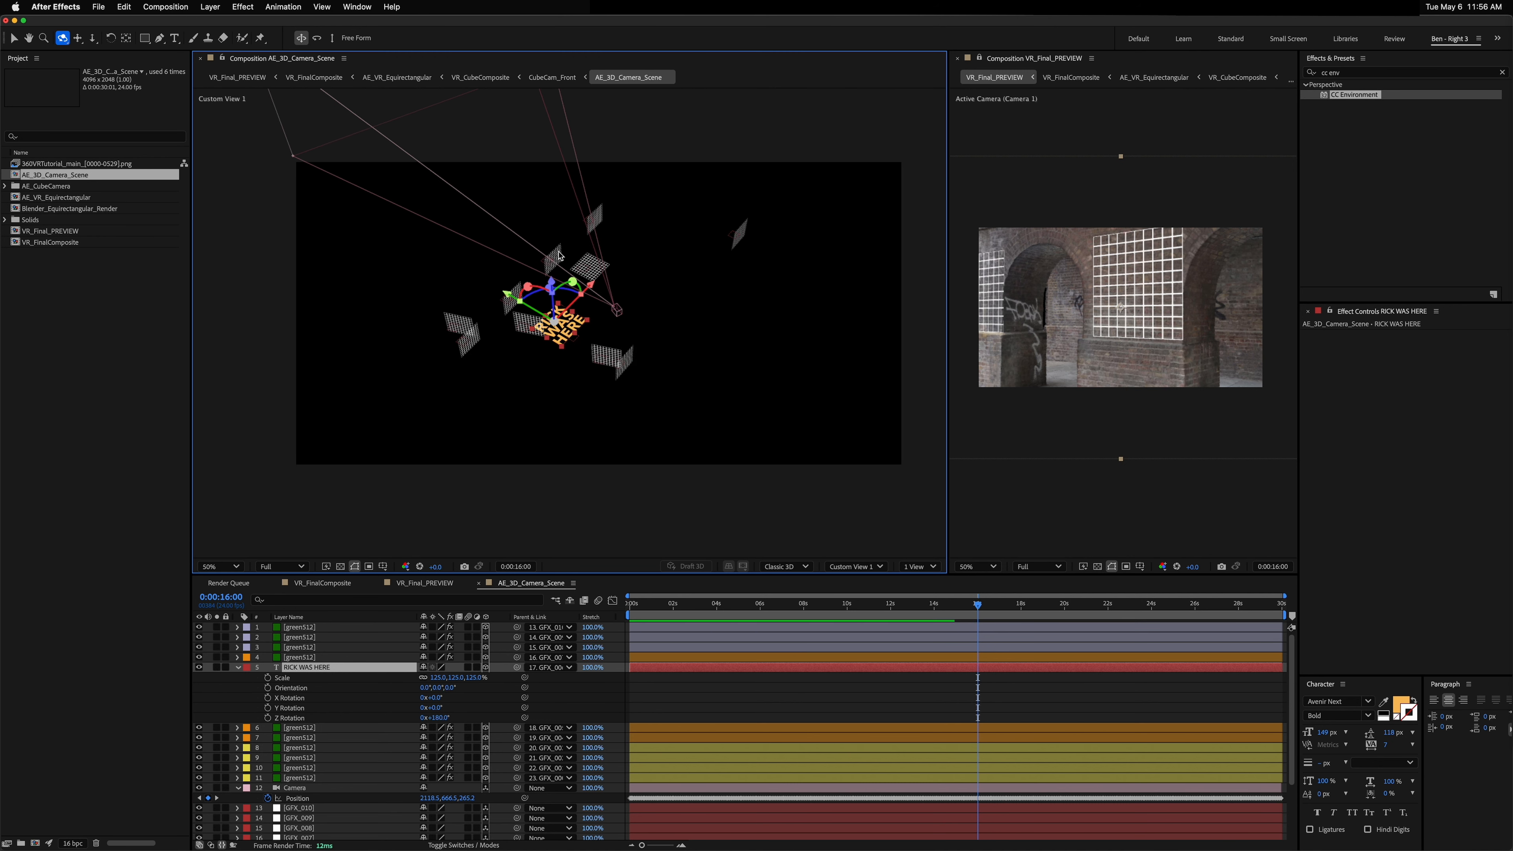
left_click(559, 256)
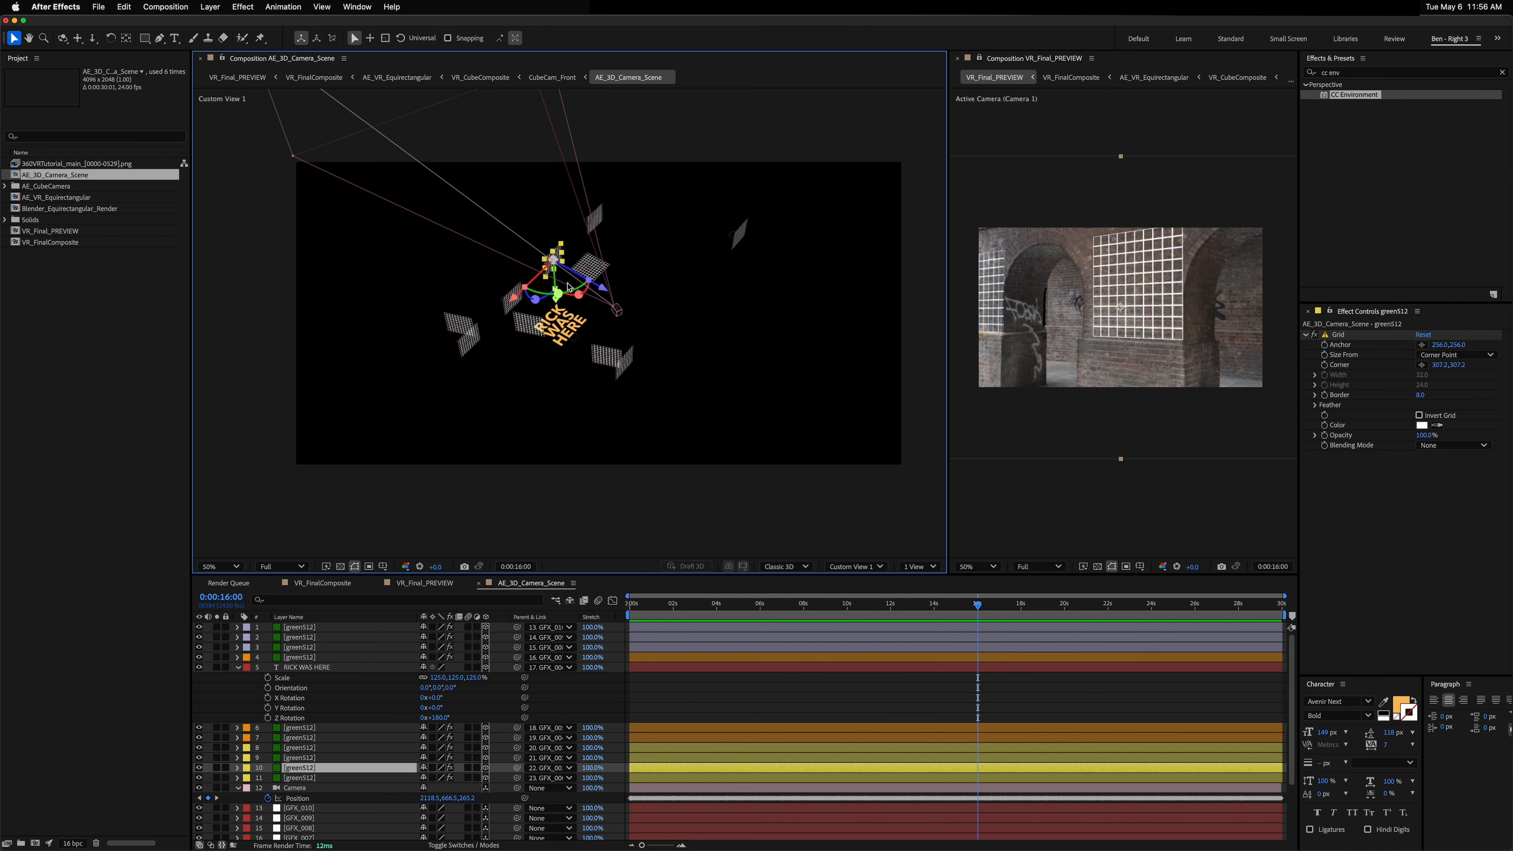
key("Delete")
key("super+z")
left_click(506, 307)
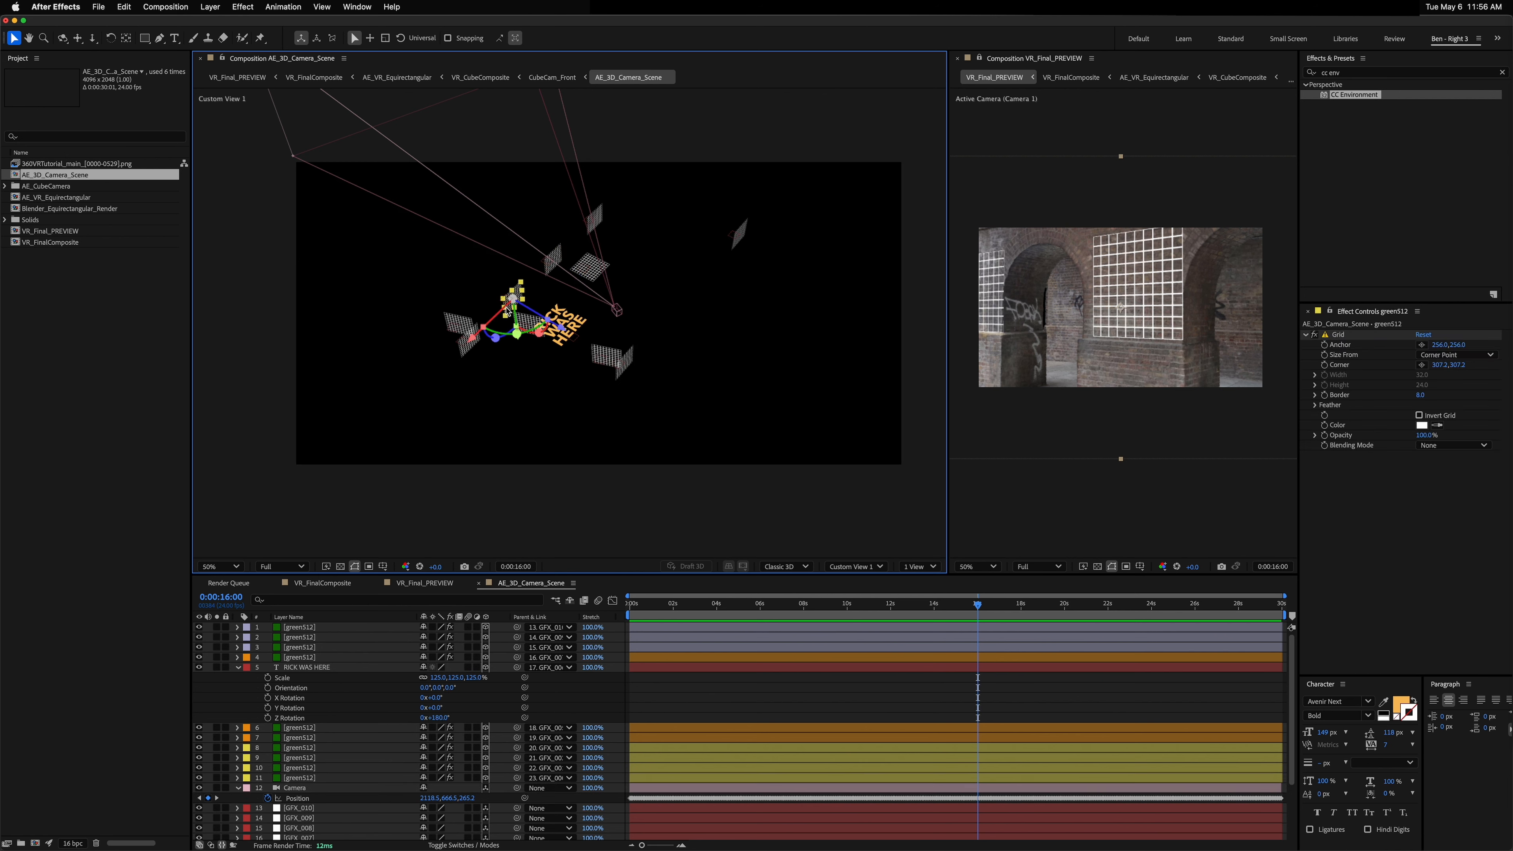
key("Delete")
key("super+z")
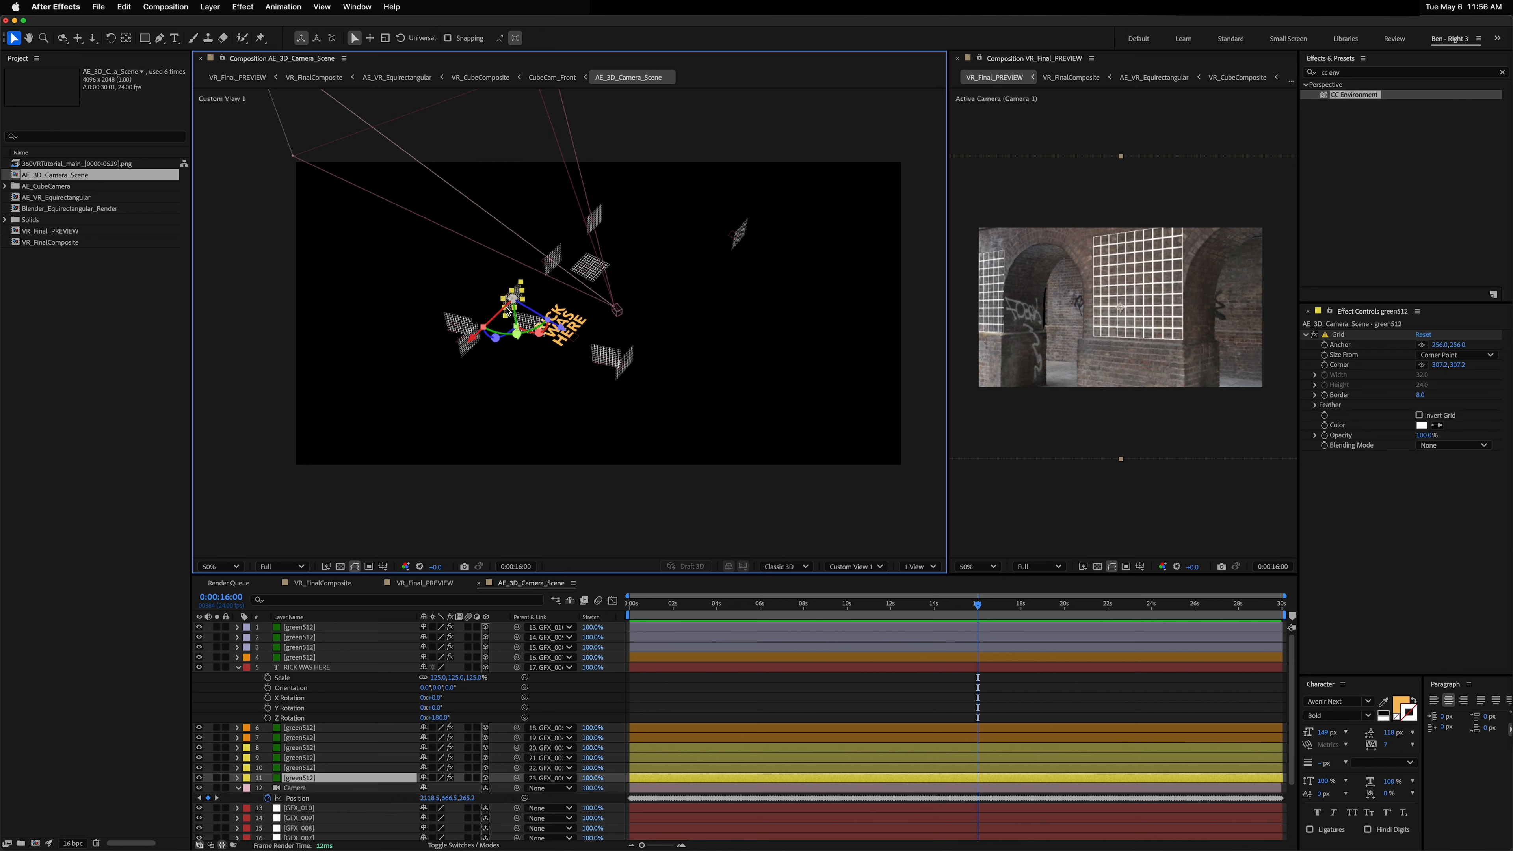
Step: Duplicate the RICK WAS HERE layer and parent the copy to a wall grid layer
left_click(315, 724)
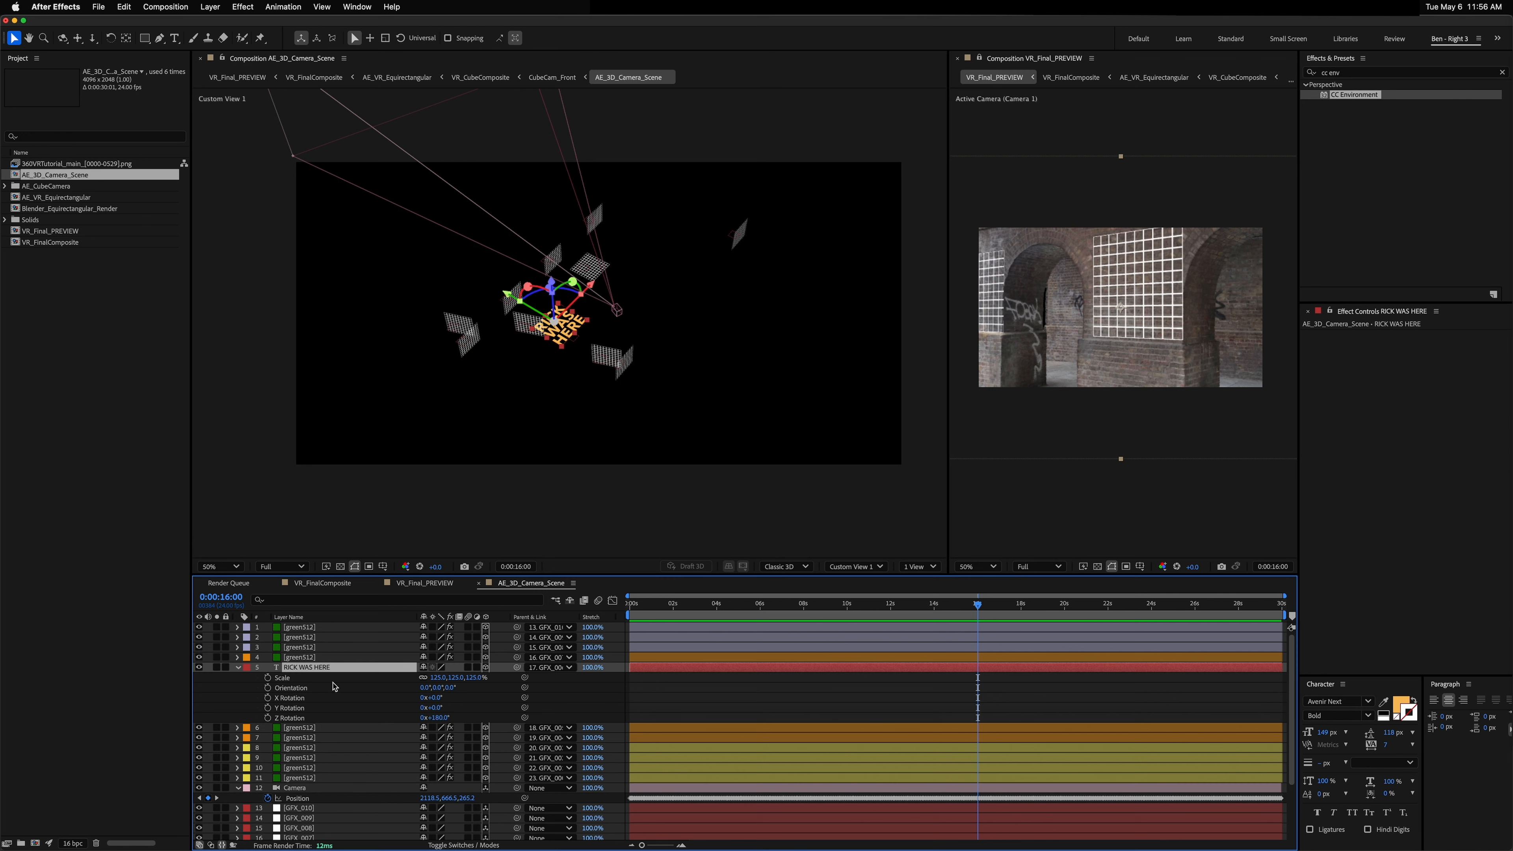
key("super+d")
left_click_drag(320, 668, 318, 785)
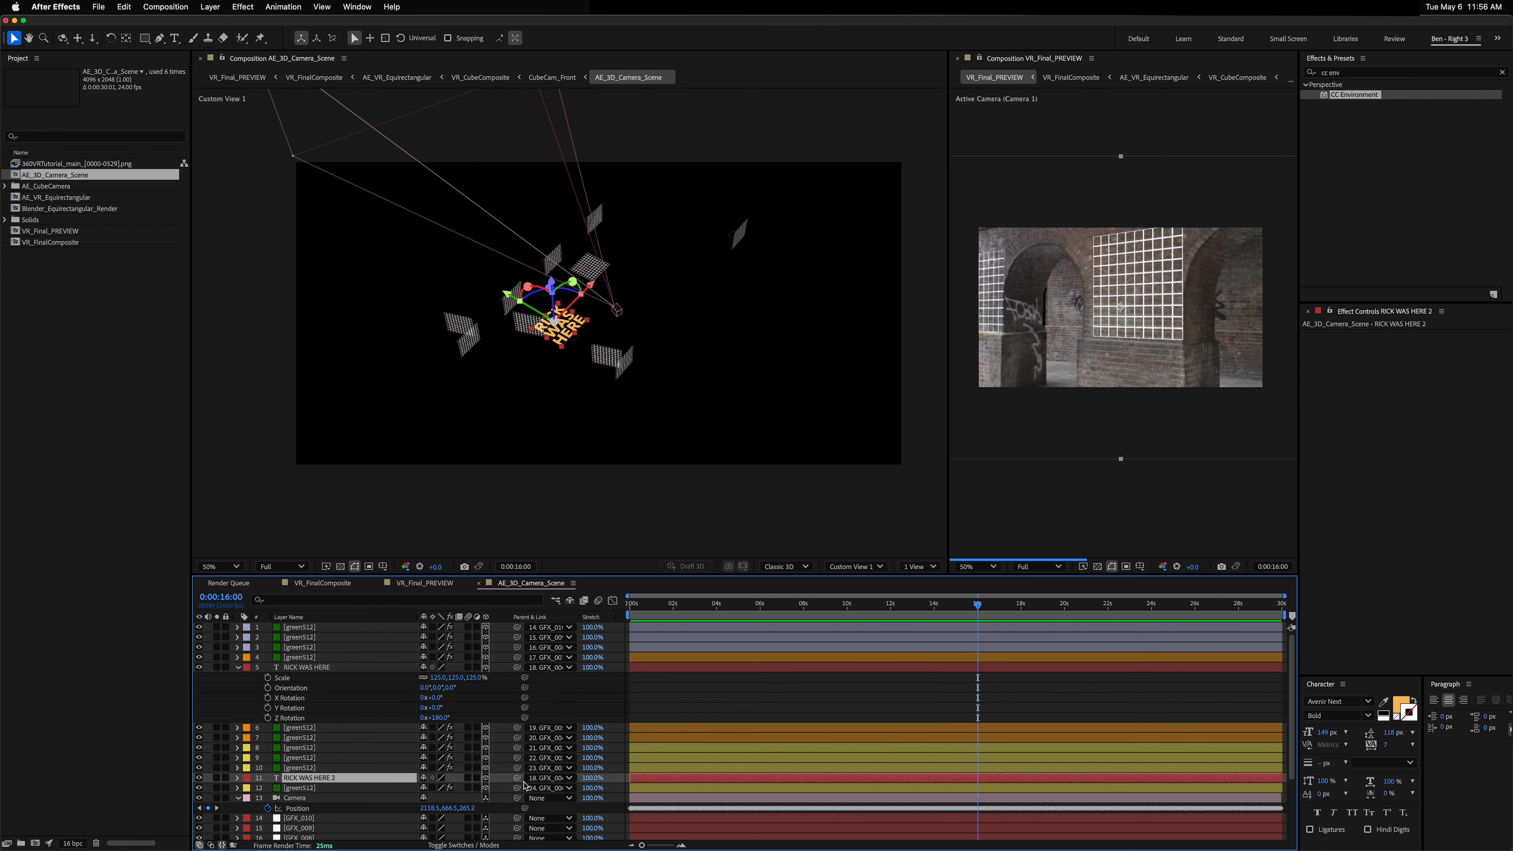
left_click_drag(517, 777, 340, 787)
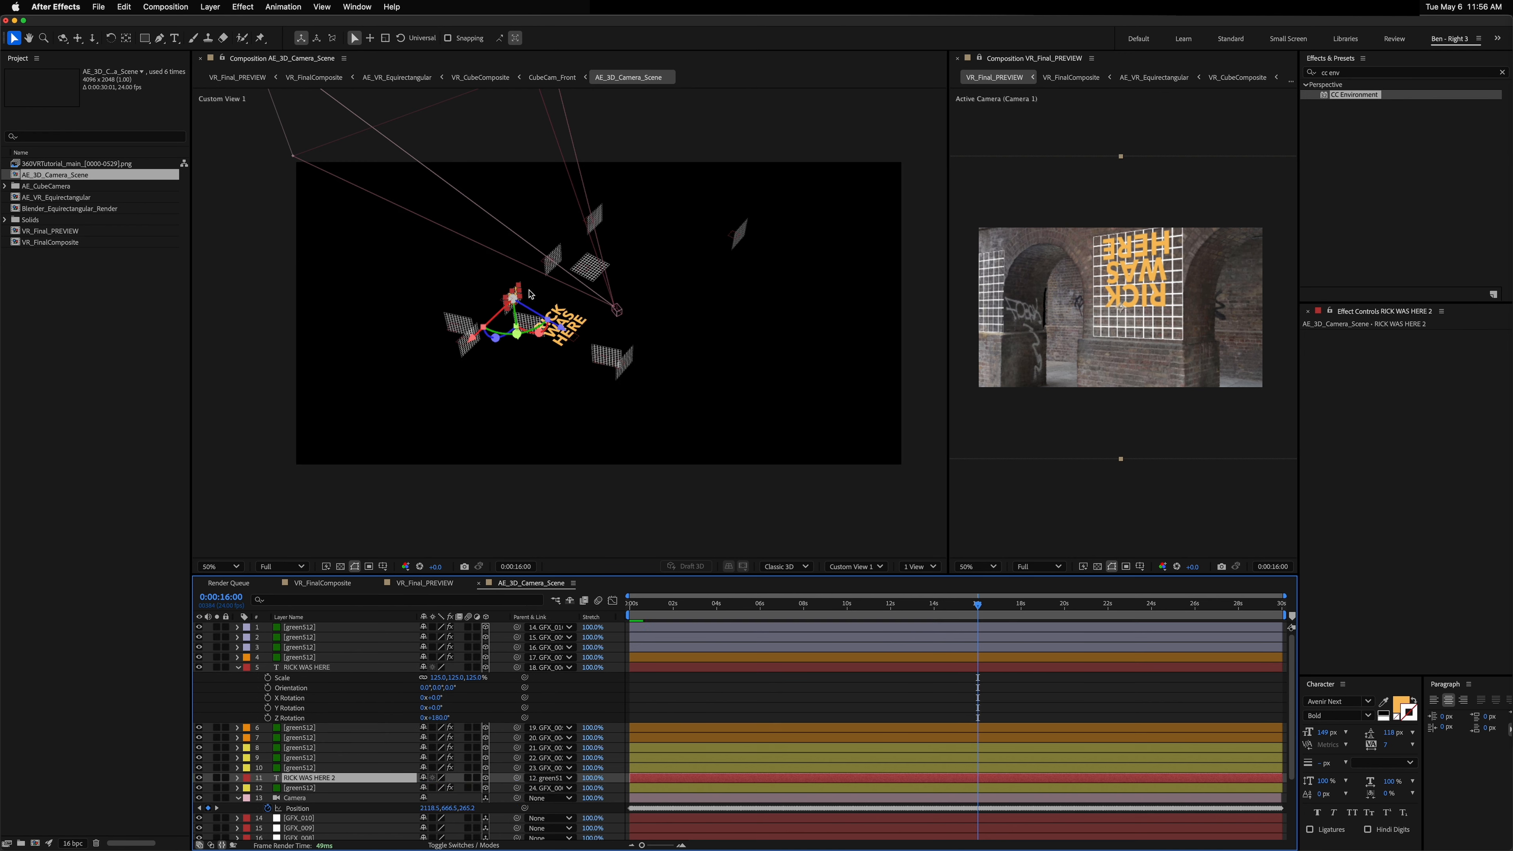
Step: Delete the wall grid layer that the duplicated text is parented to
scroll(518, 308, "up", 4)
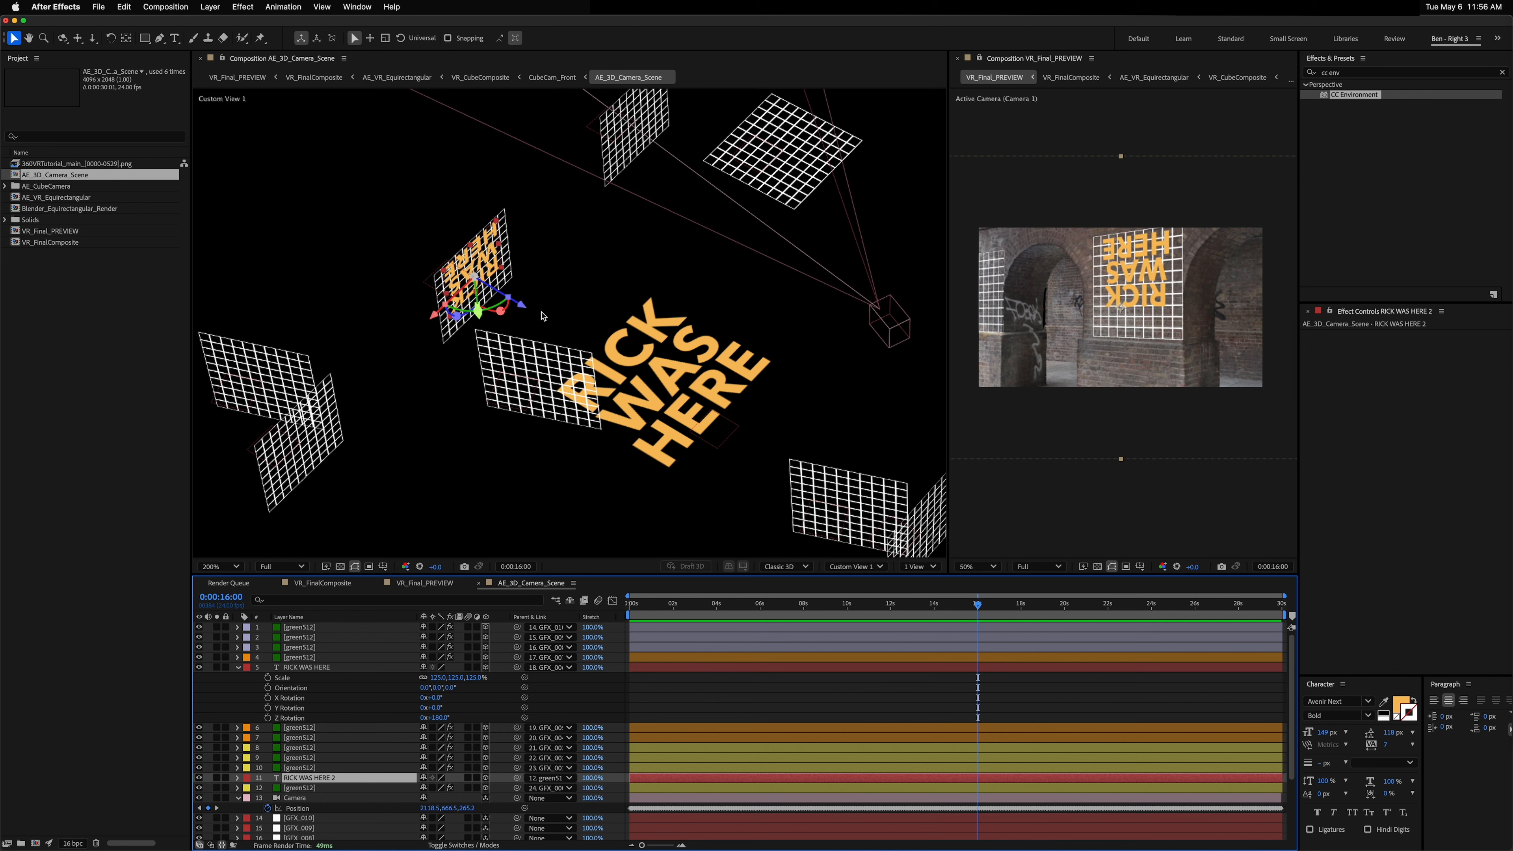
left_click(308, 788)
key("Delete")
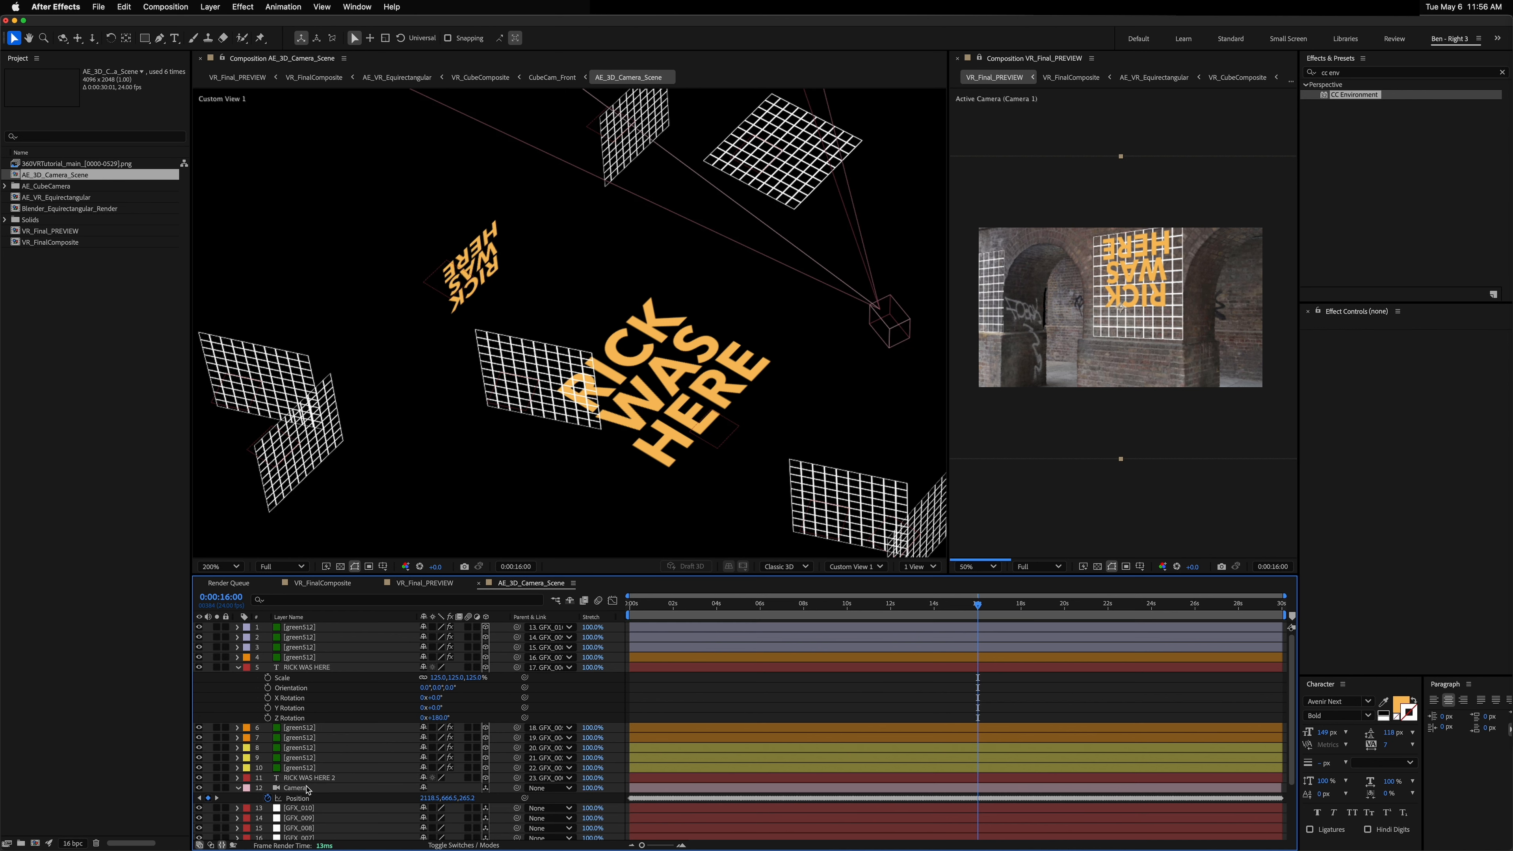
Step: Set the duplicated text layer's Z rotation to 0°
left_click(308, 779)
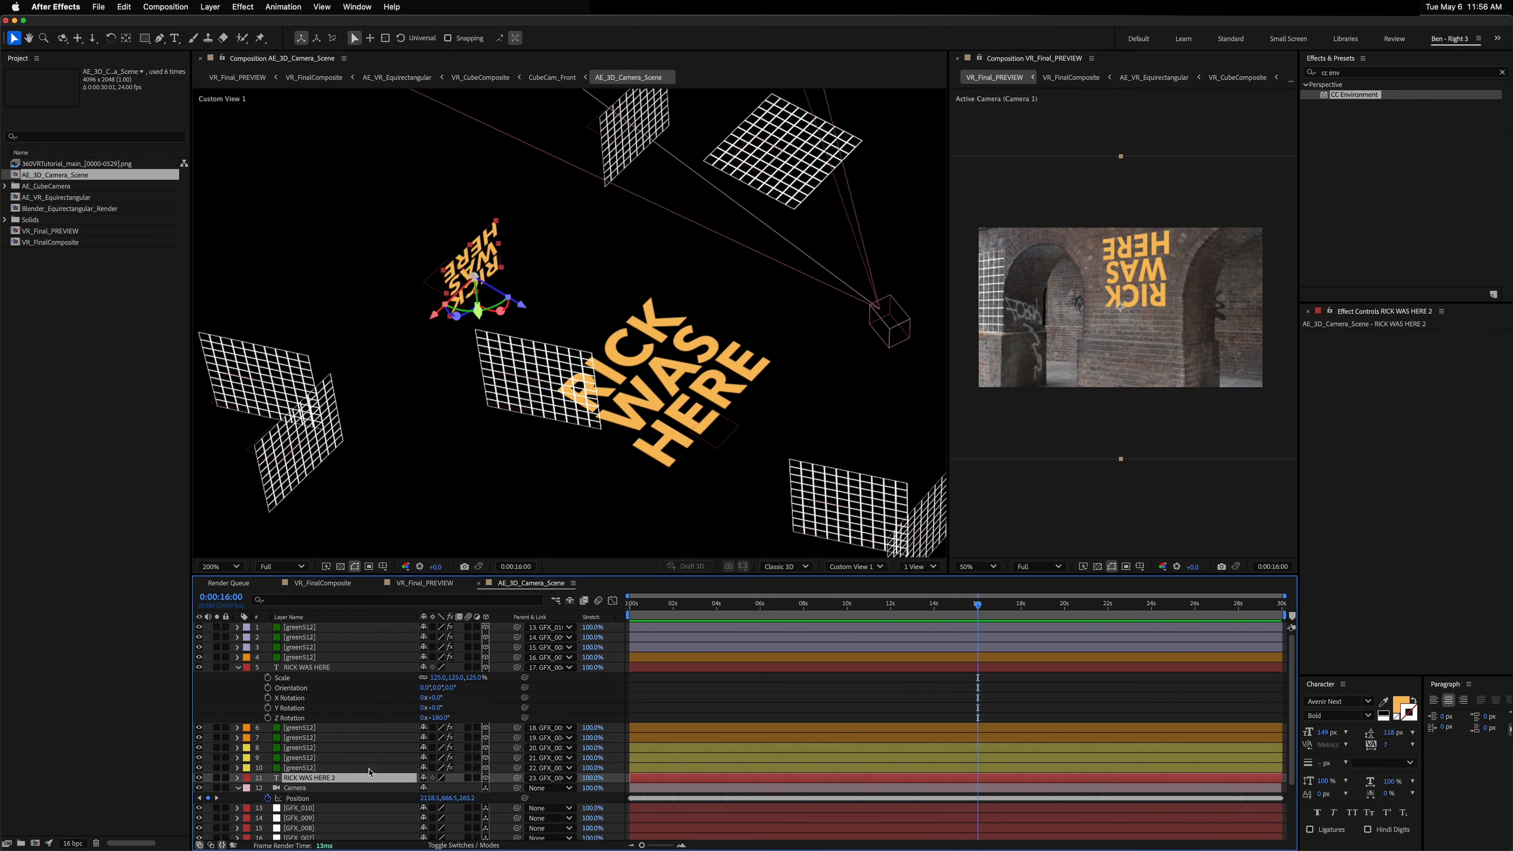
key("r")
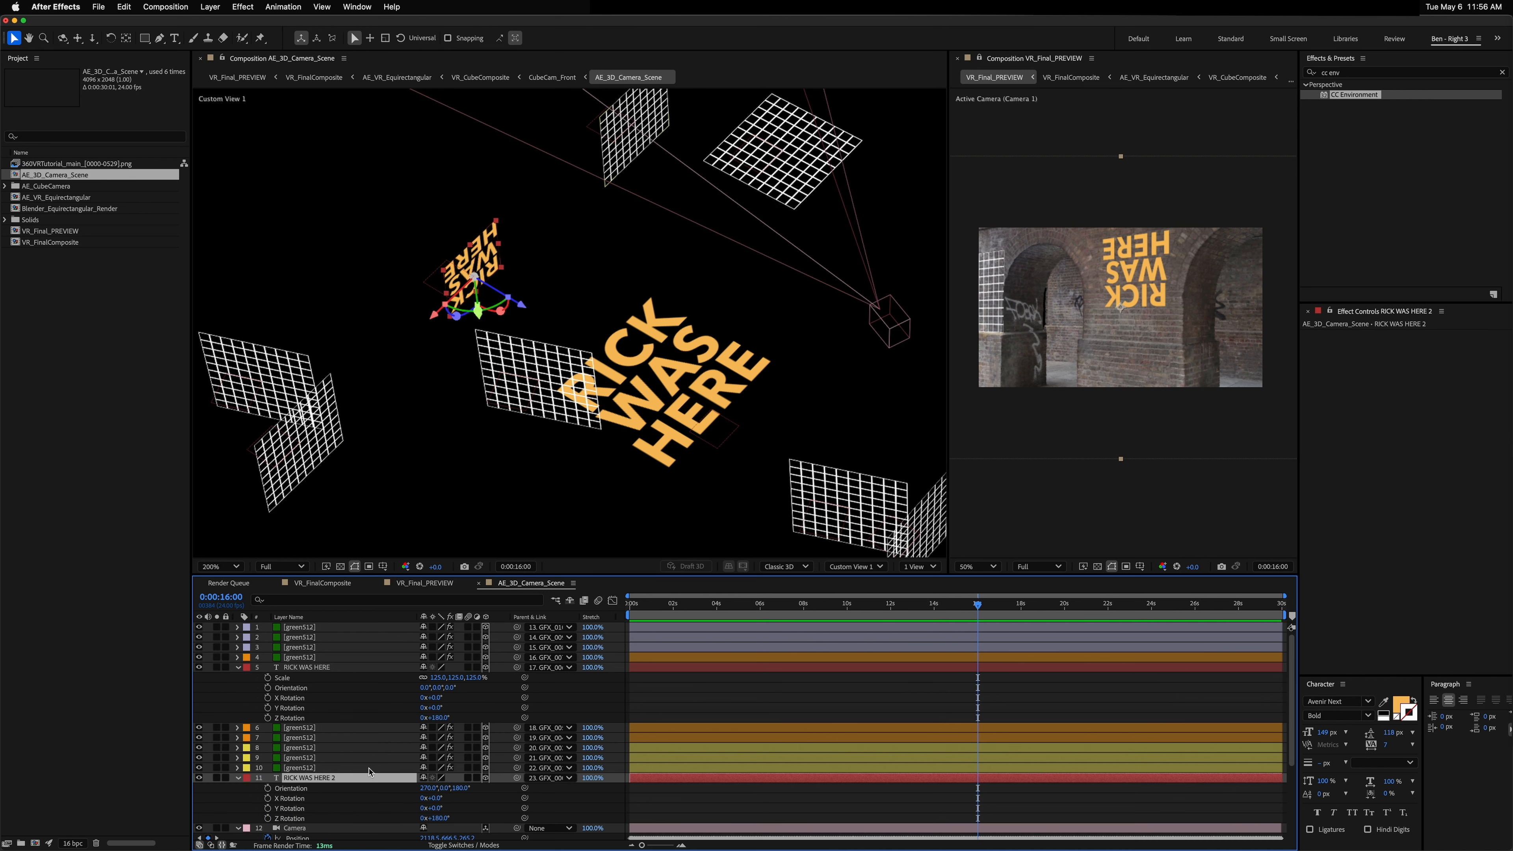
left_click(437, 817)
type("0")
key("Return")
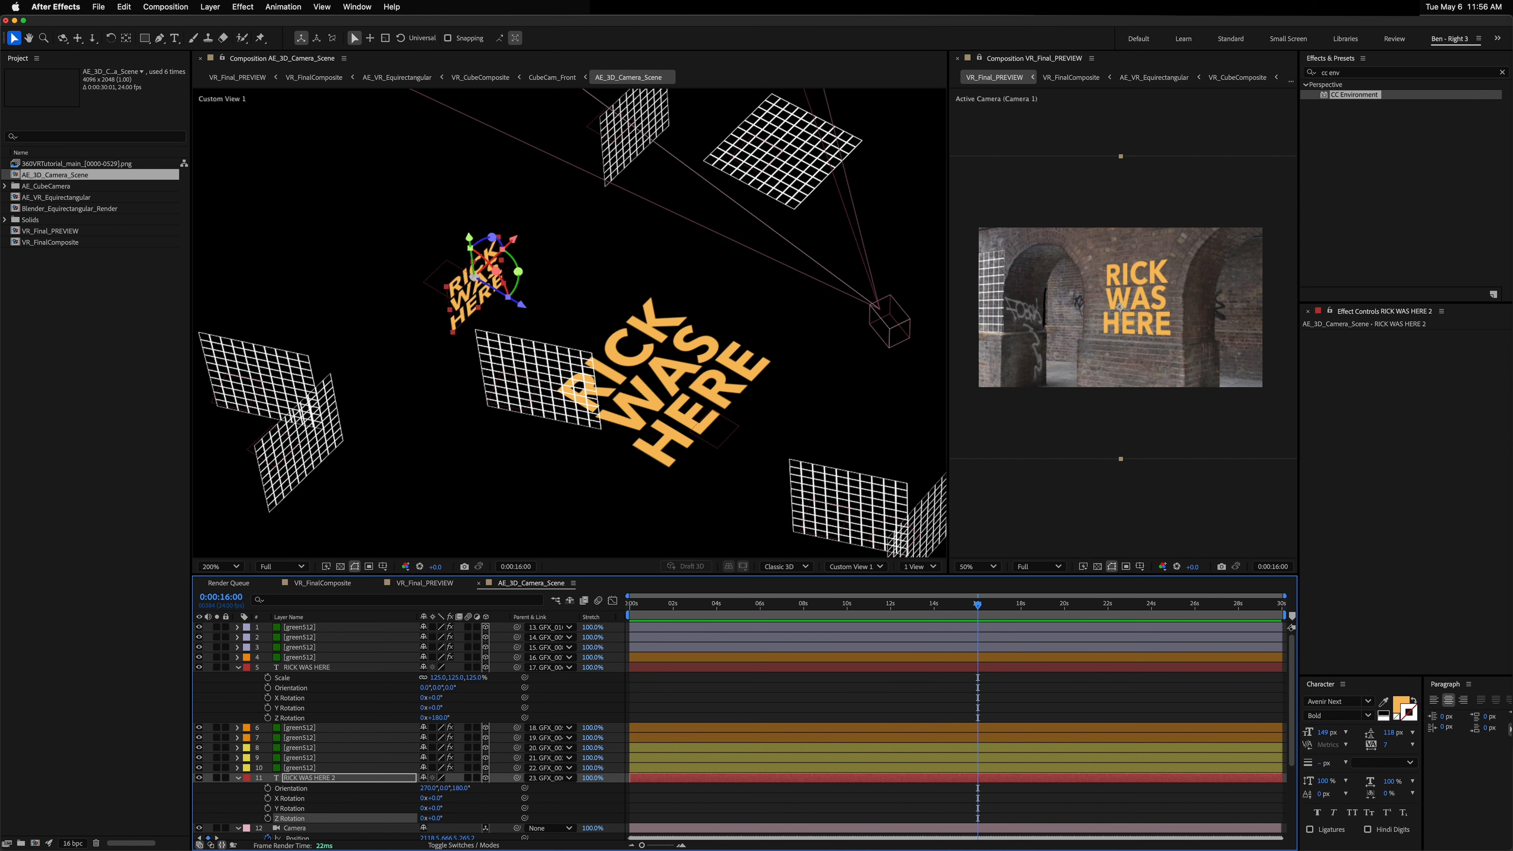
Step: Change the duplicated text to "HE NEVER" and "GAVE YOU" on two lines
double_click(310, 779)
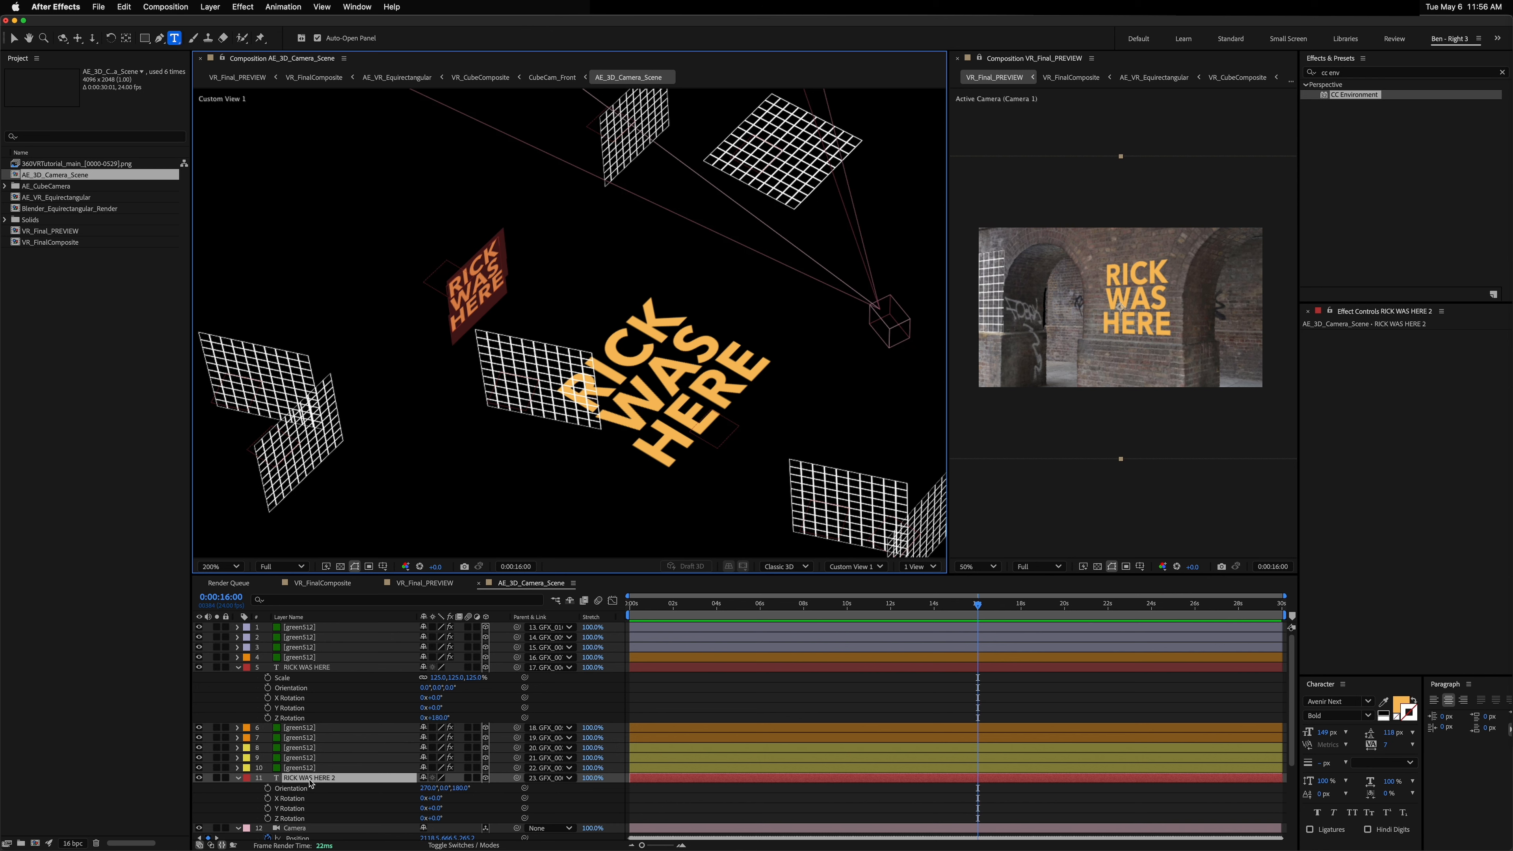
type("NEVER")
key("BackSpace")
key("BackSpace")
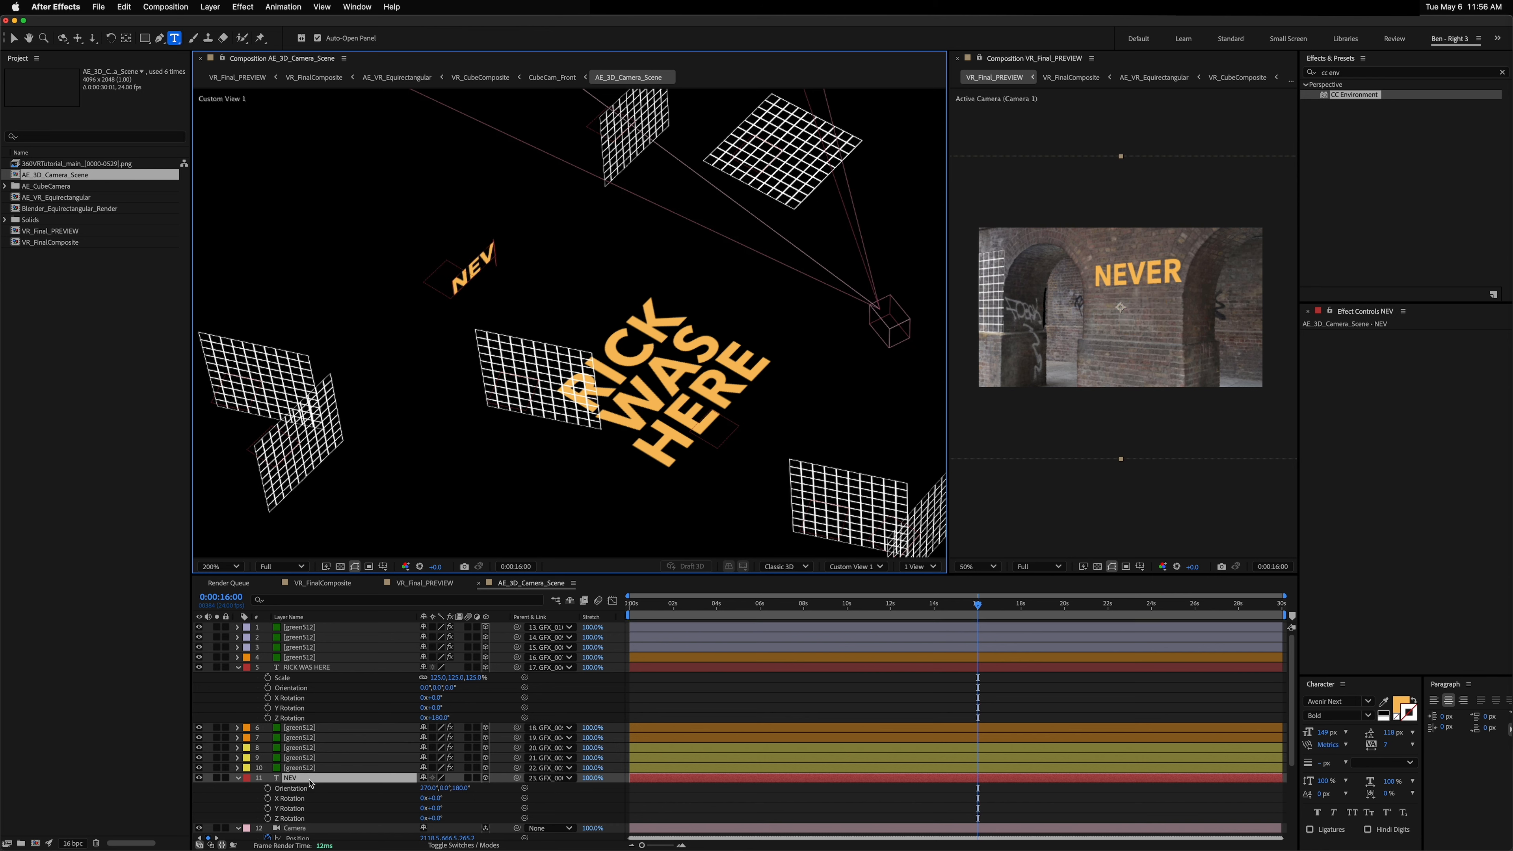
key("BackSpace")
key("BackSpace")
key("BackSpace")
type("HE NEVER G")
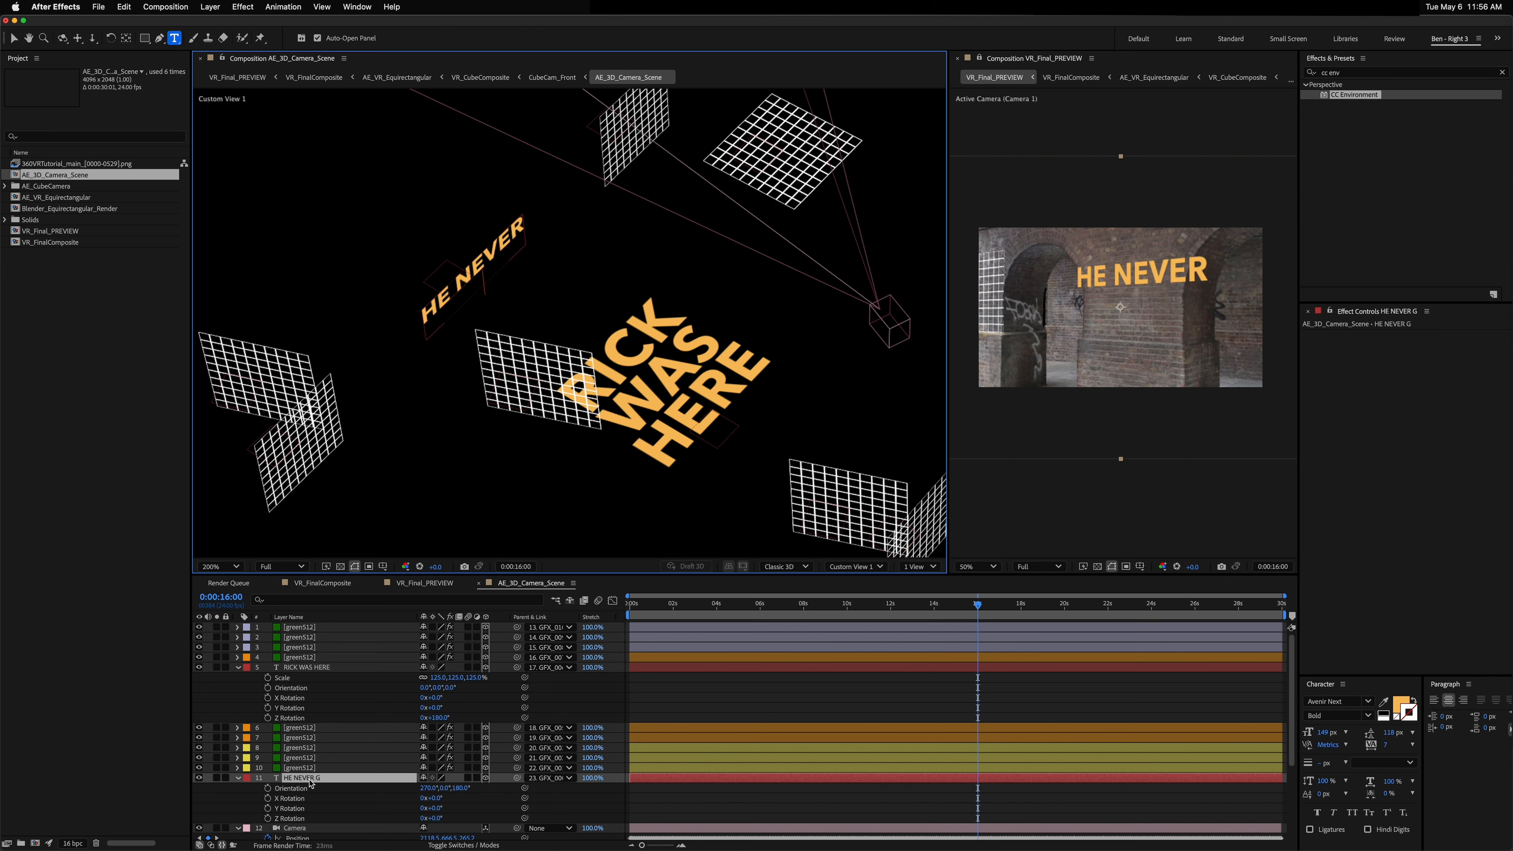
key("Return")
type("GABE UP")
key("BackSpace")
key("BackSpace")
key("BackSpace")
key("BackSpace")
key("BackSpace")
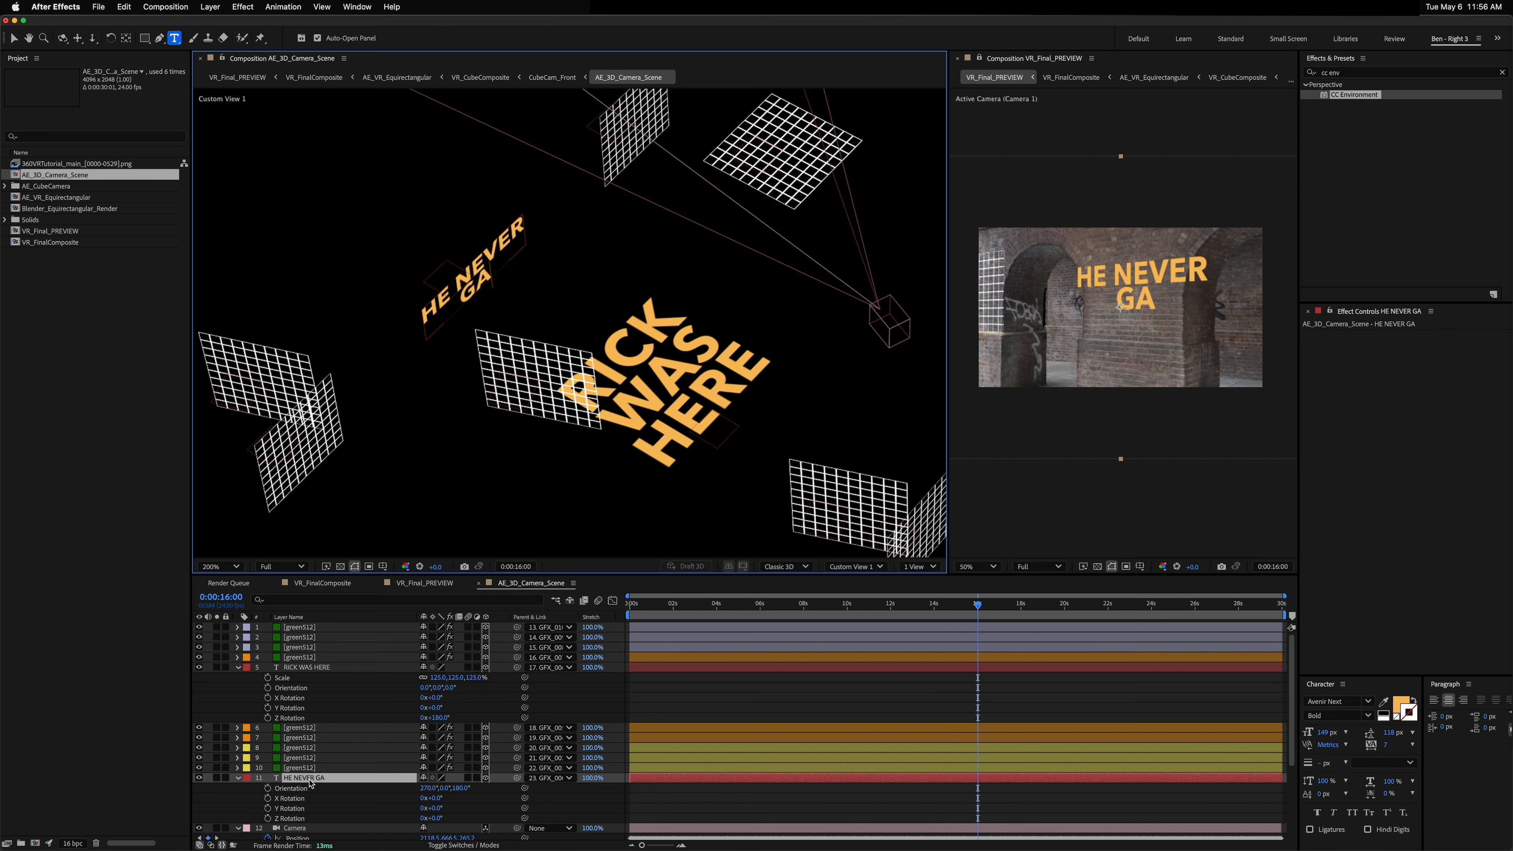
type("VE YOU UP")
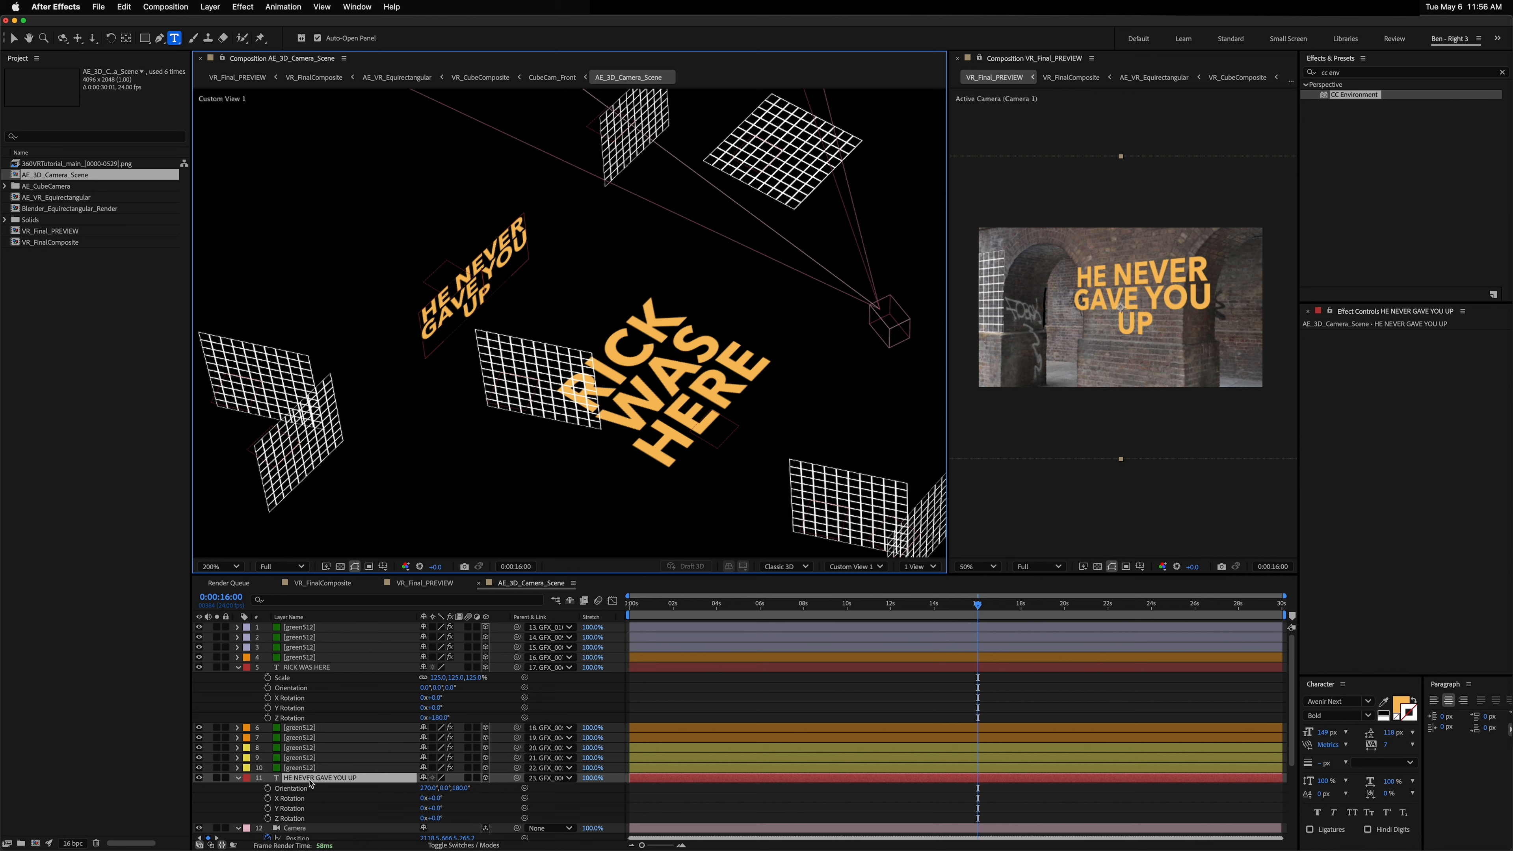
Step: Rewrite the duplicated text as five lines reading HE, NEVER, GAVE, YOU, UP
key("BackSpace")
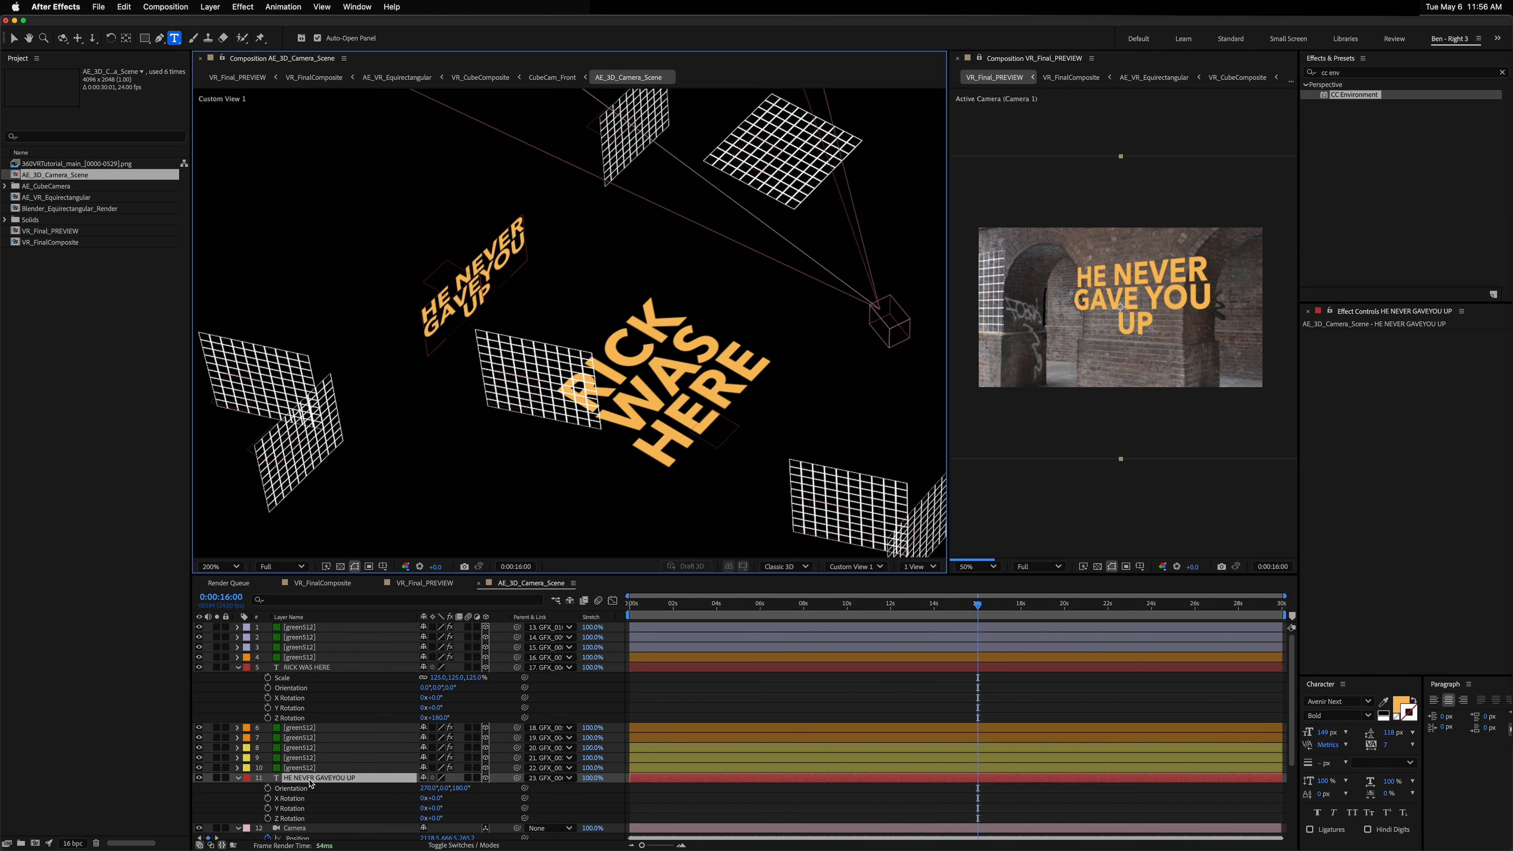
key("Return")
key("Up")
key("Up")
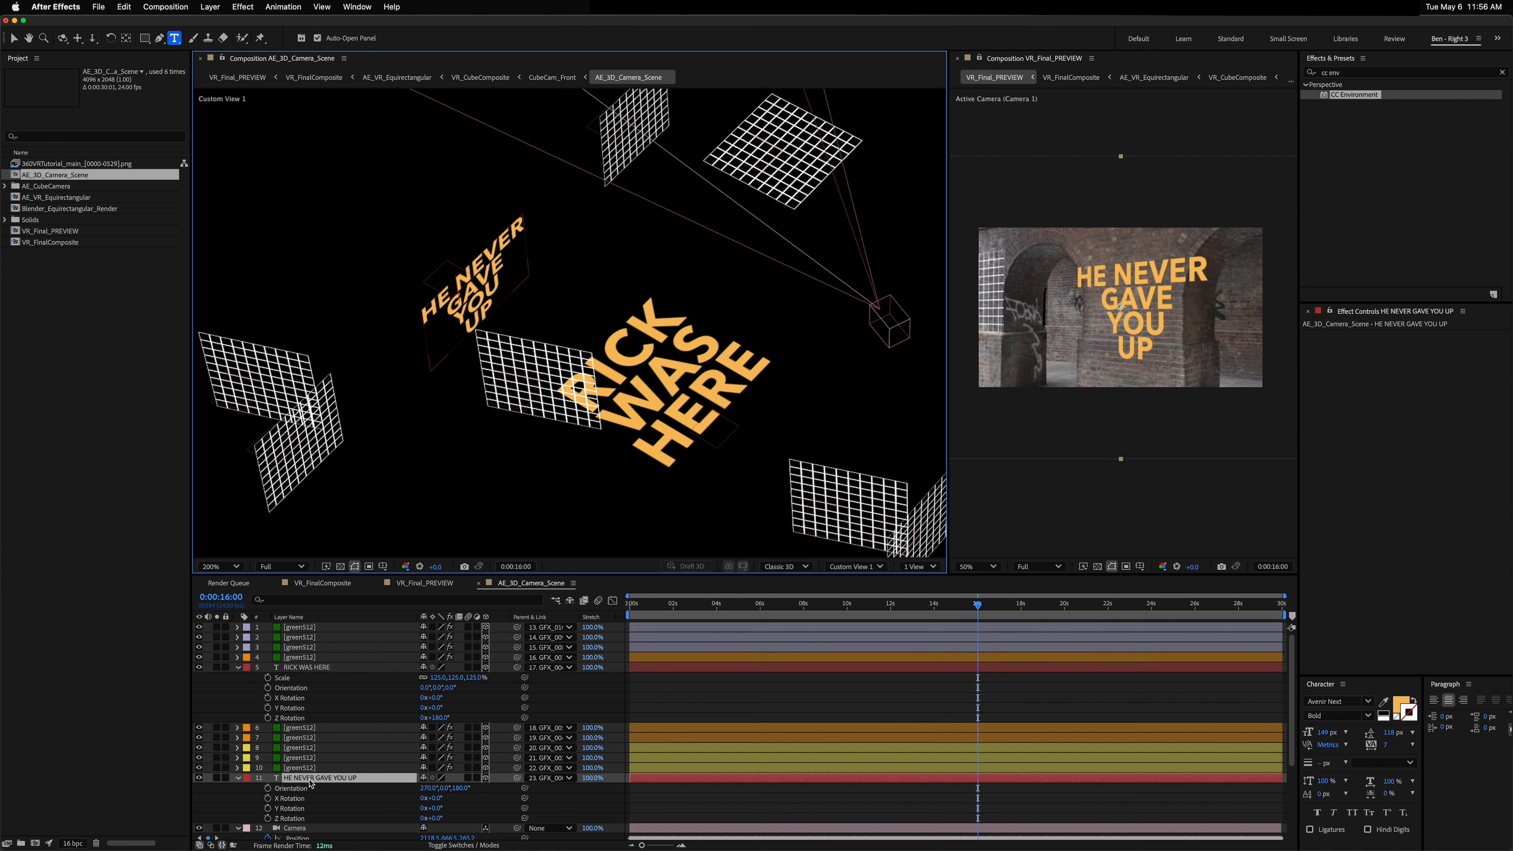
key("BackSpace")
key("BackSpace")
key("BackSpace")
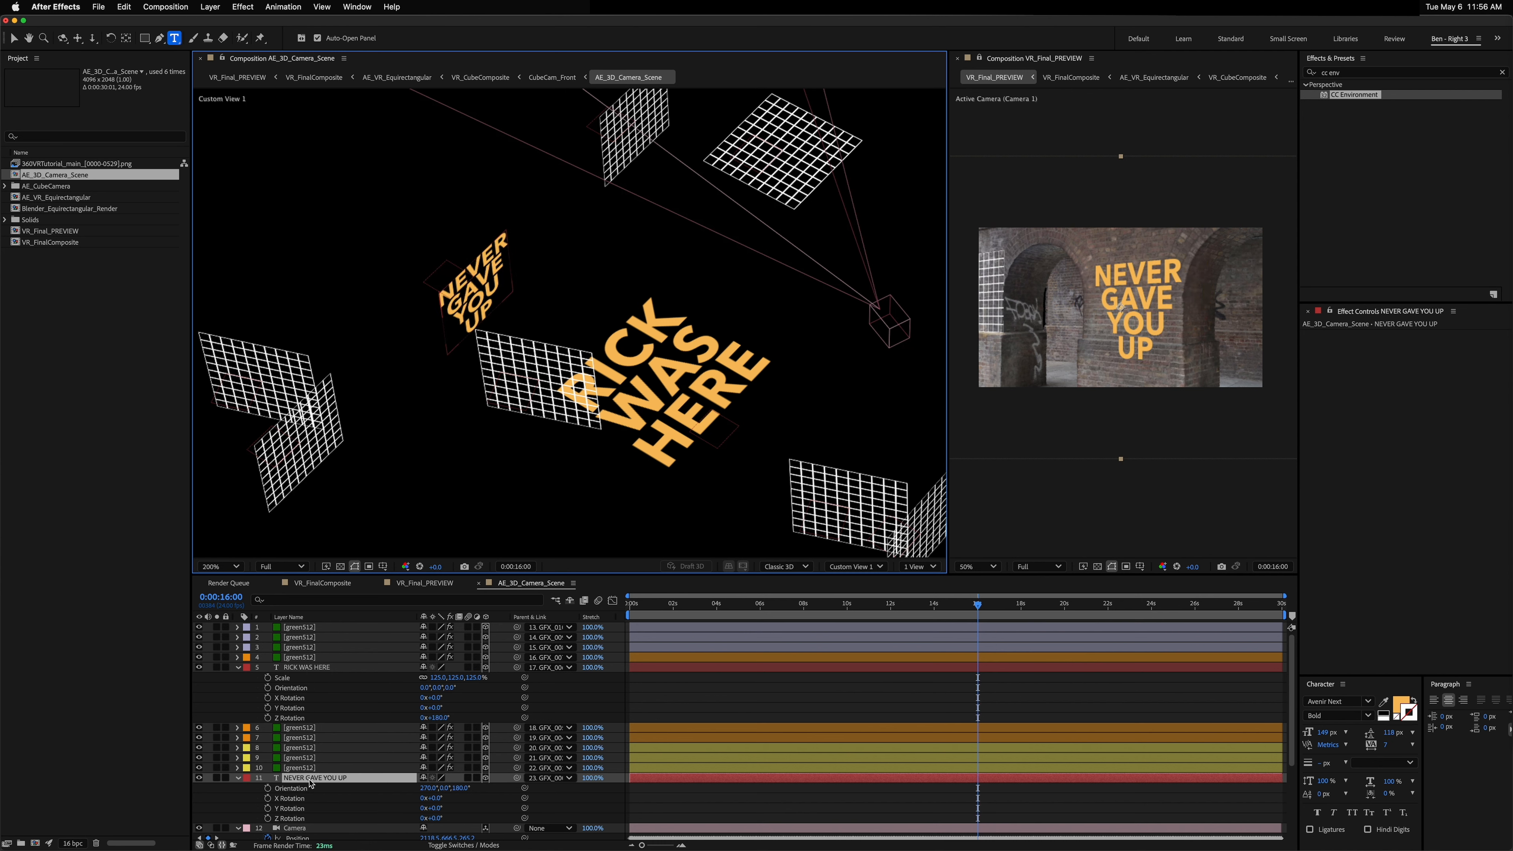
key("Return")
type("HE")
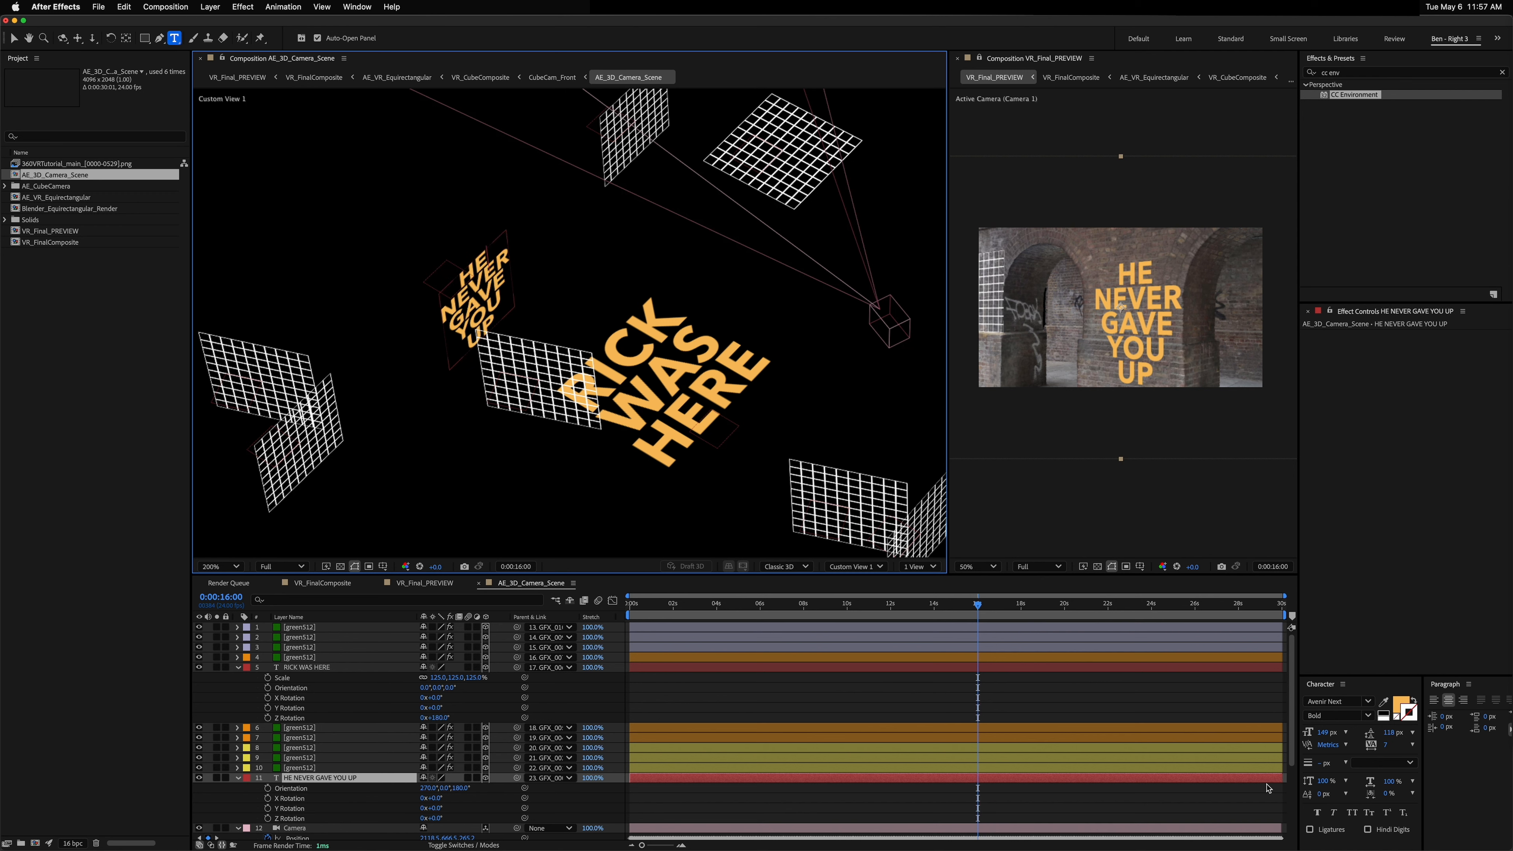
Step: Left-align the HE NEVER GAVE YOU UP text and move it slightly higher on its wall
left_click(1463, 700)
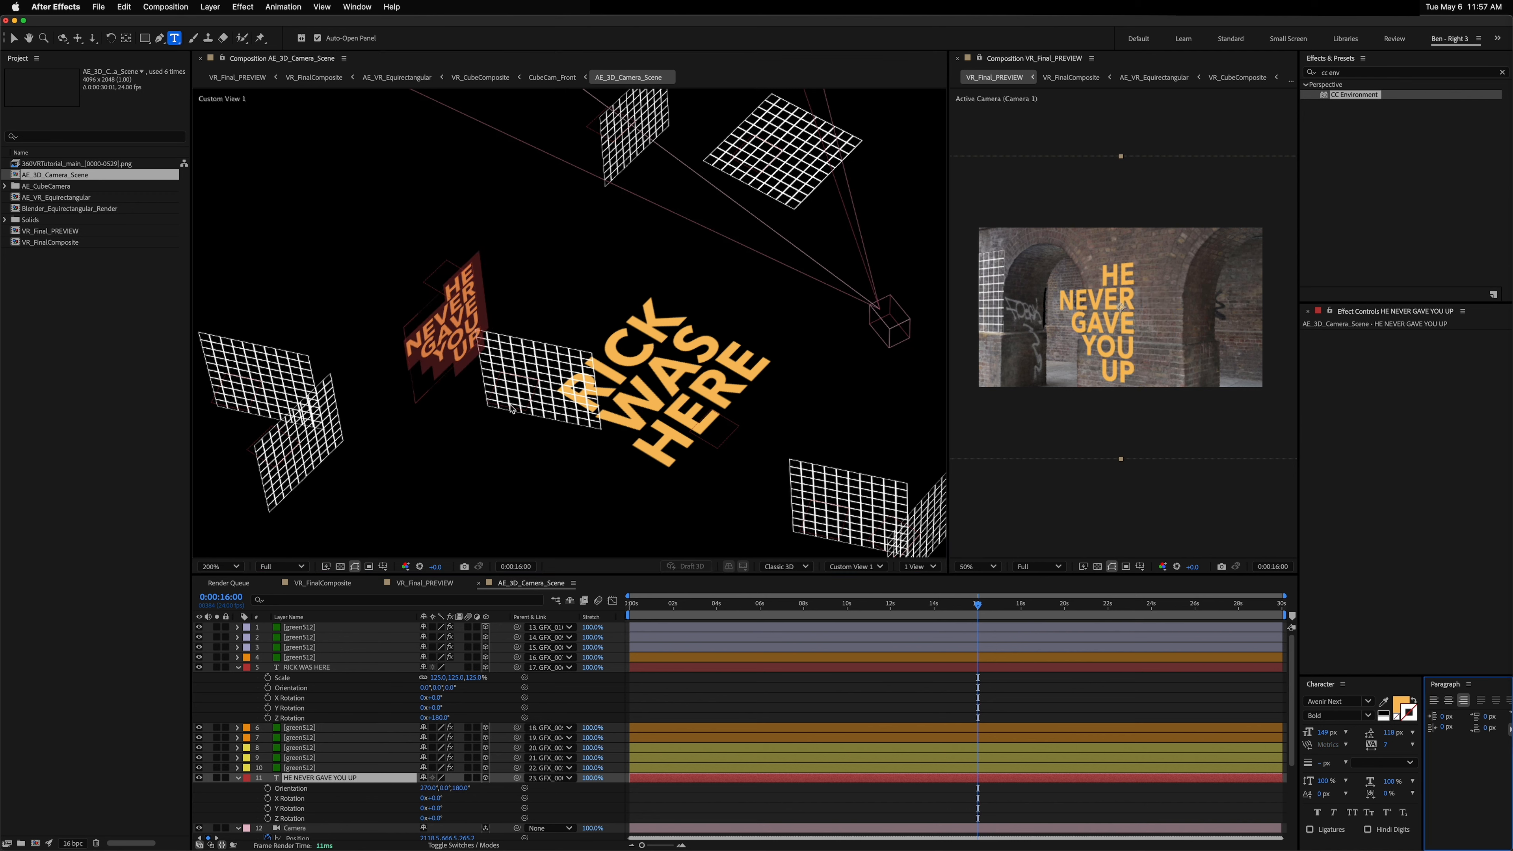
left_click(307, 777)
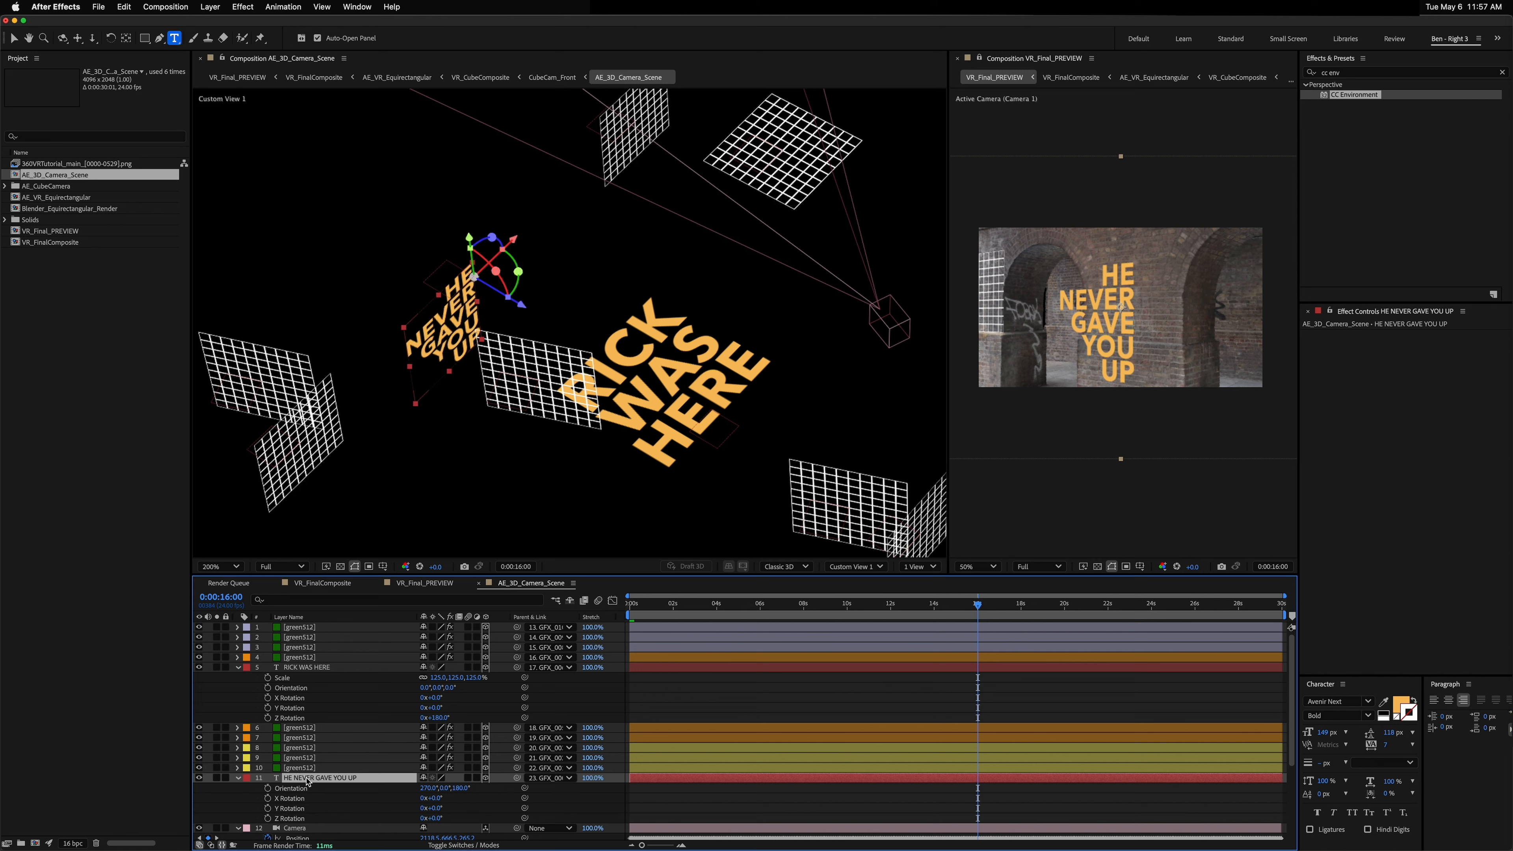
key("v")
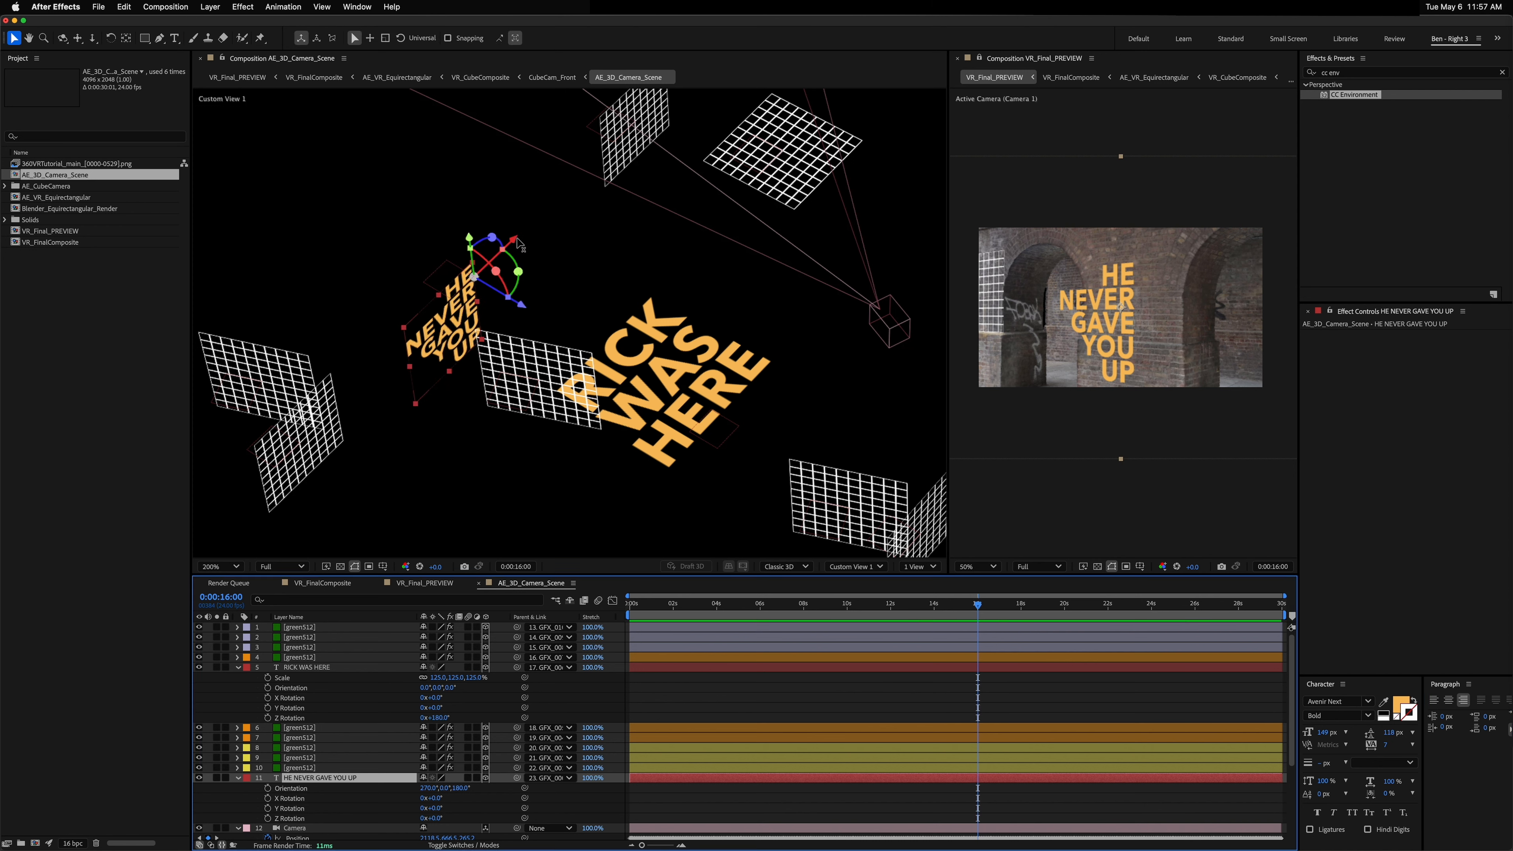
left_click_drag(515, 241, 499, 195)
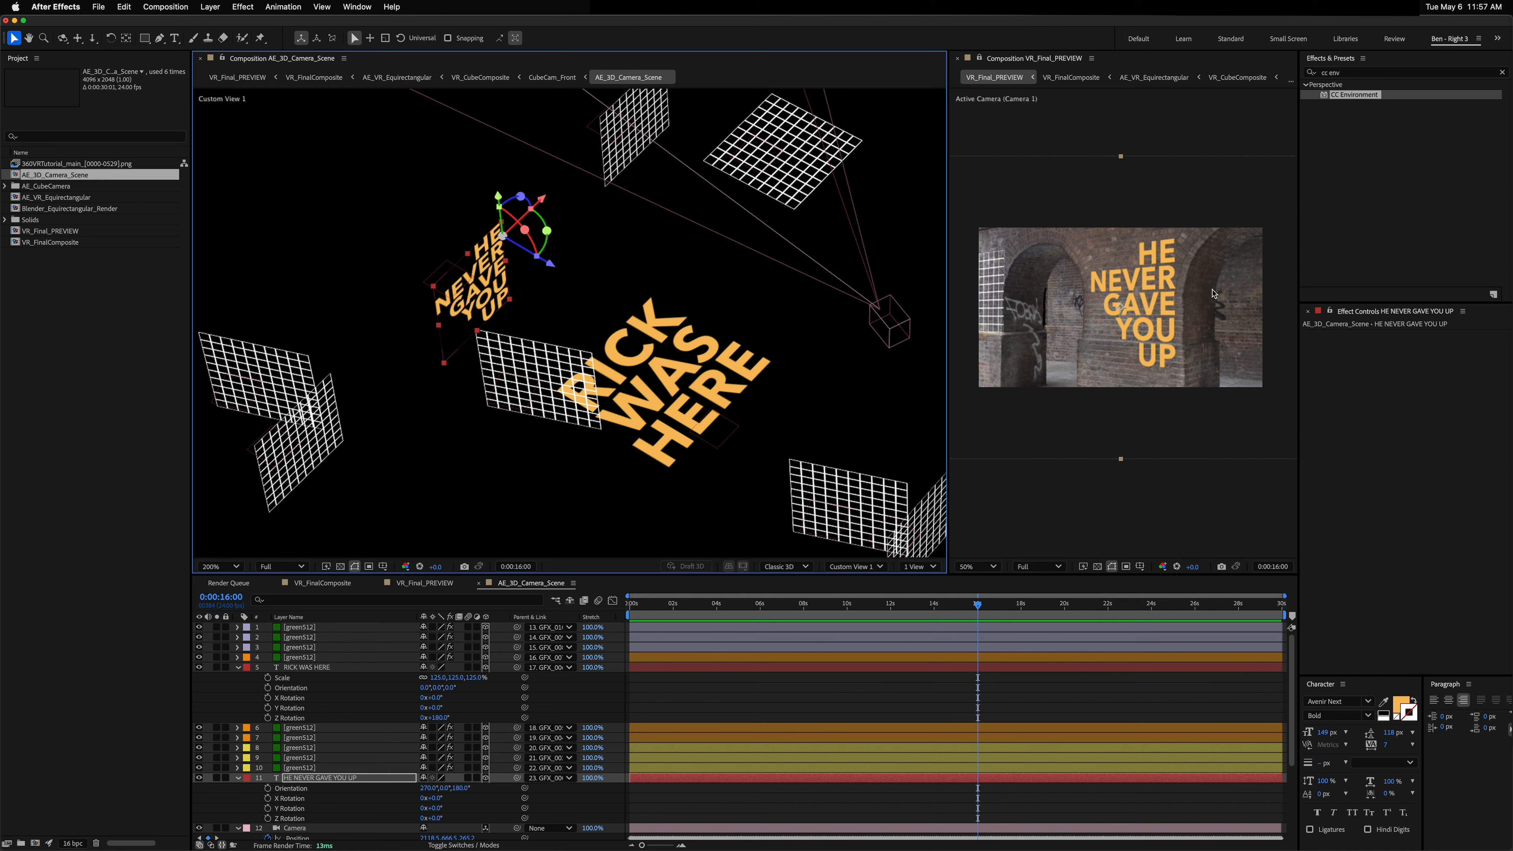
Step: Scrub through the timeline and pan the VR preview to inspect the text placement from different directions
key("comma")
key("period")
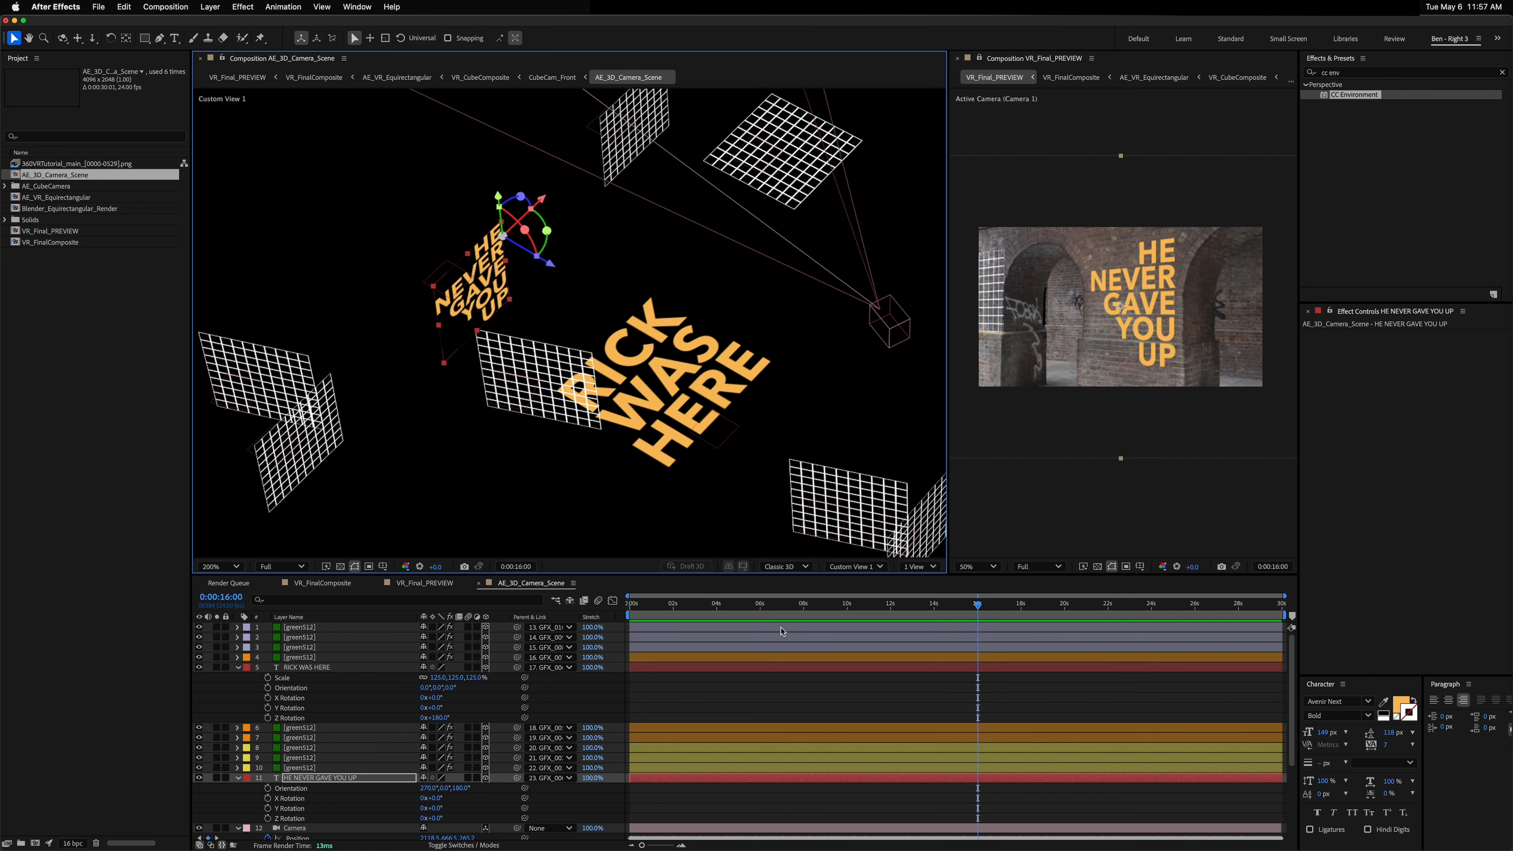
left_click(999, 604)
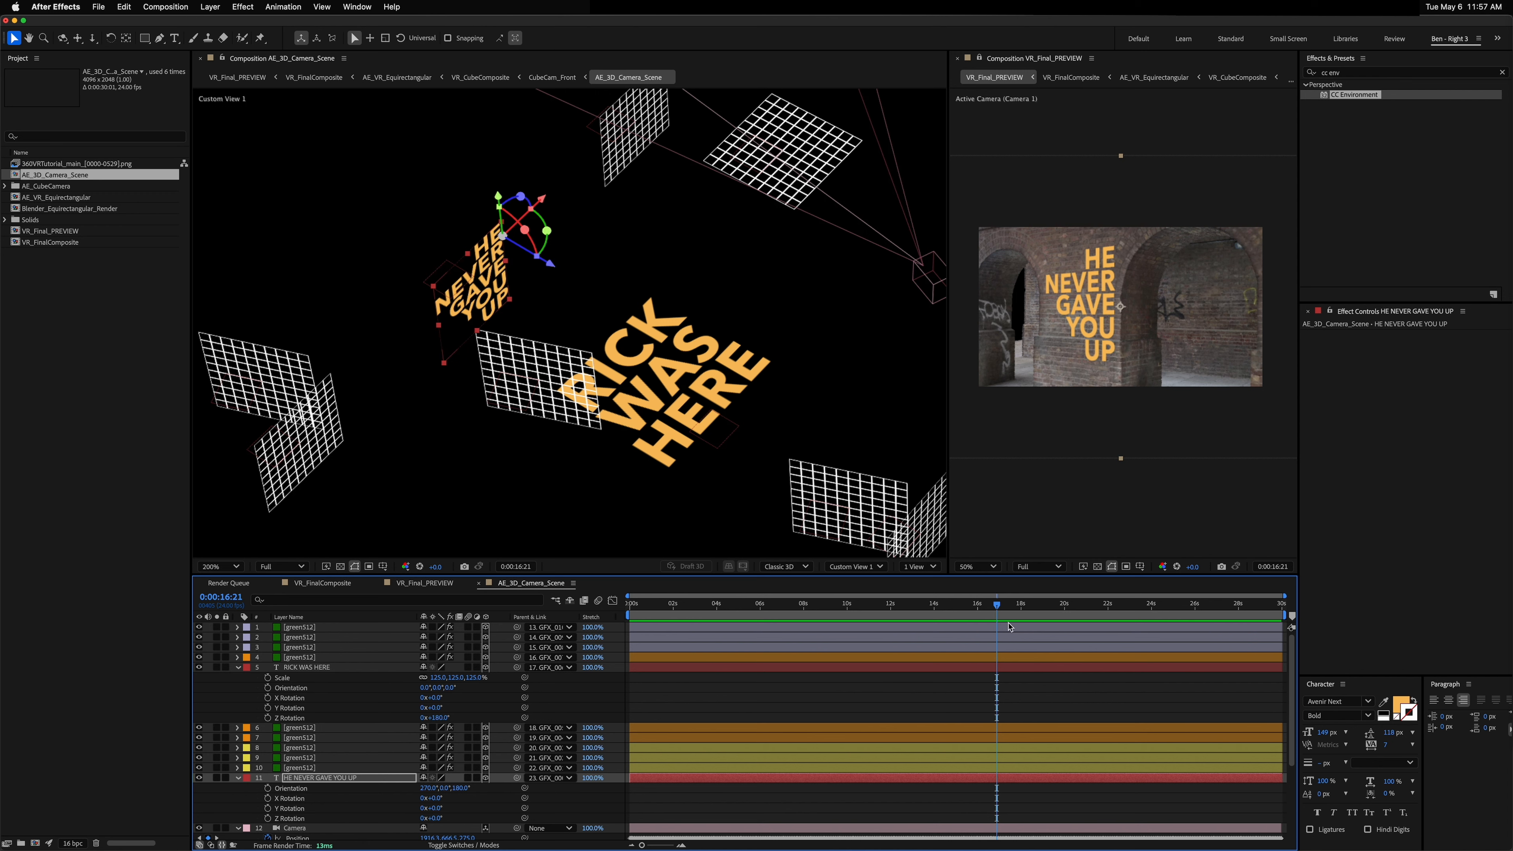
left_click(984, 604)
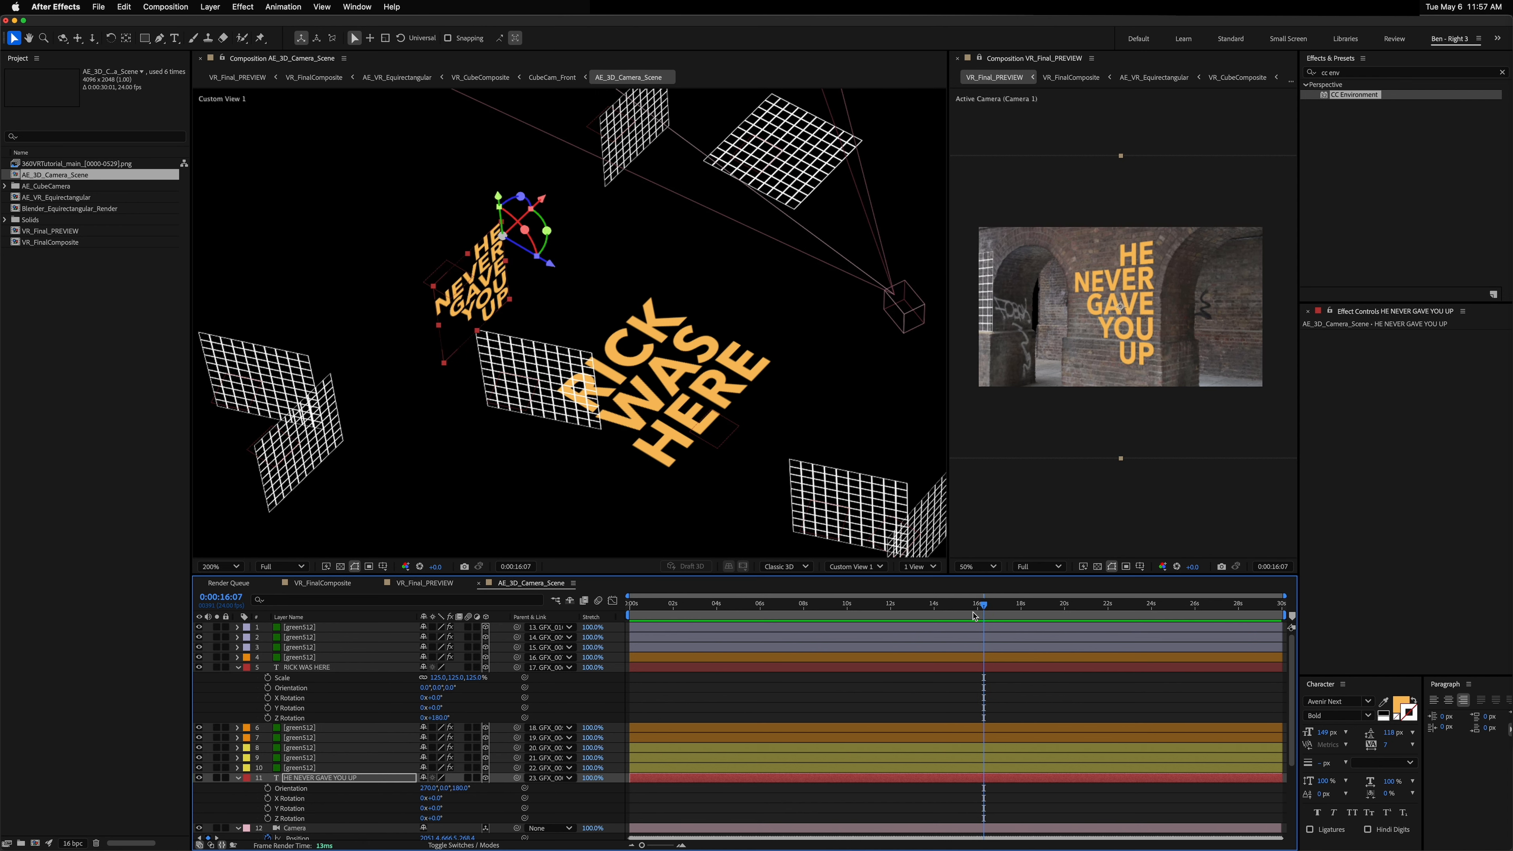
left_click(971, 604)
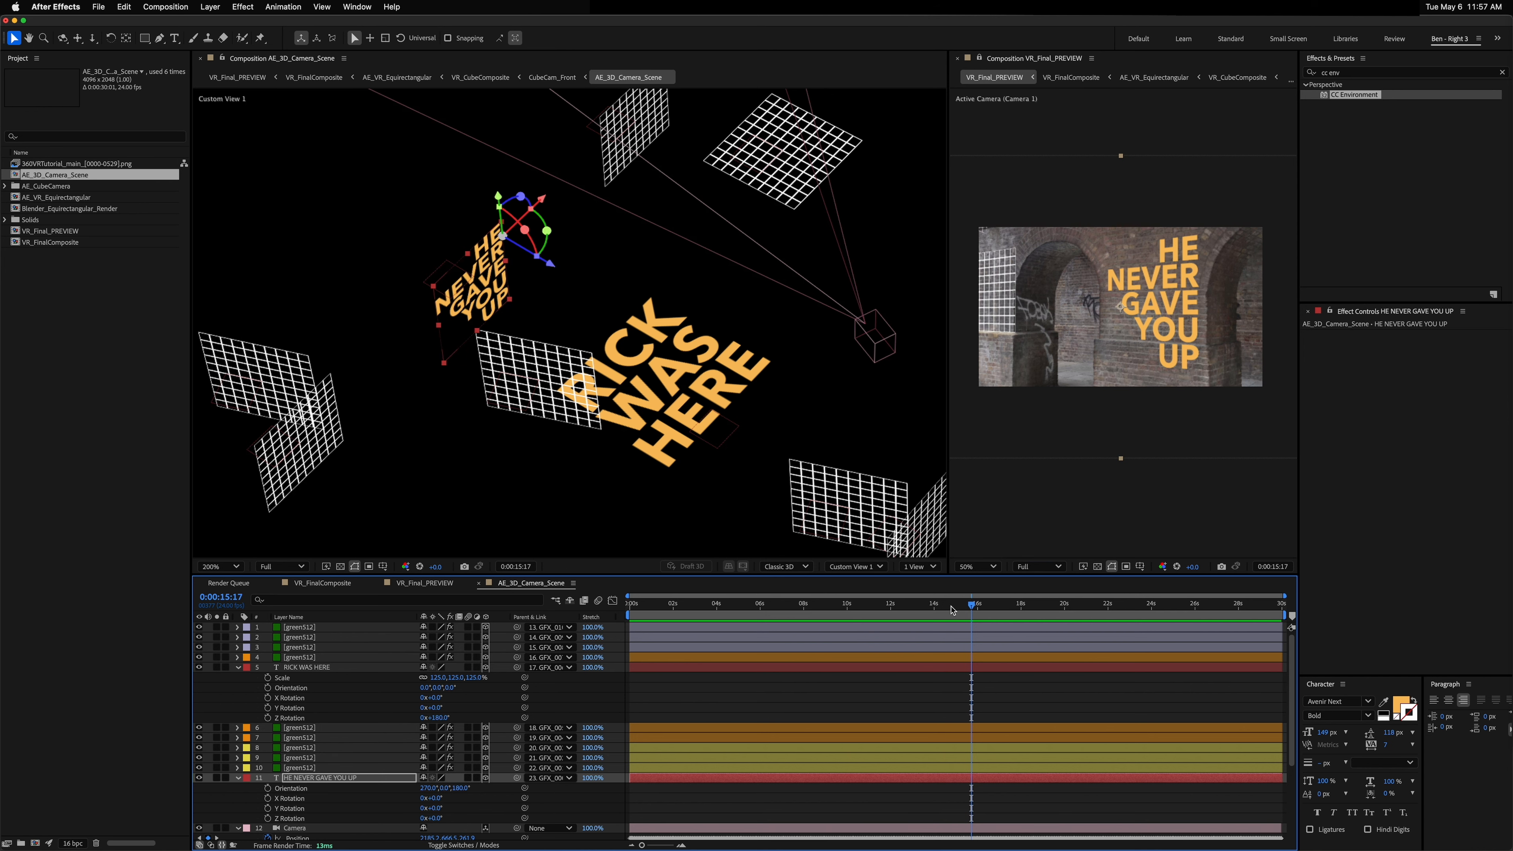
left_click(977, 604)
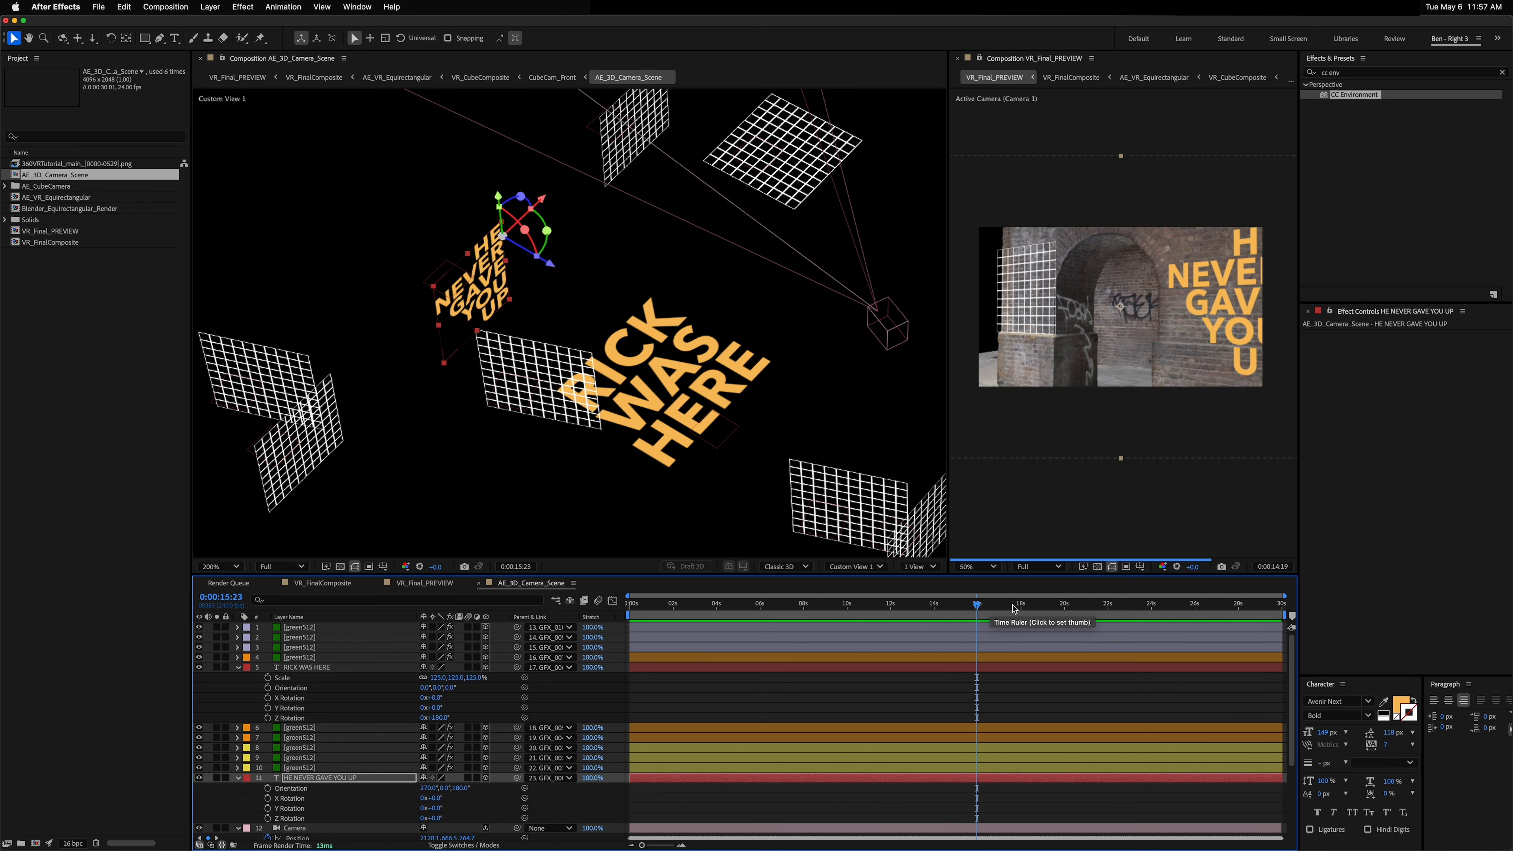
left_click(1039, 604)
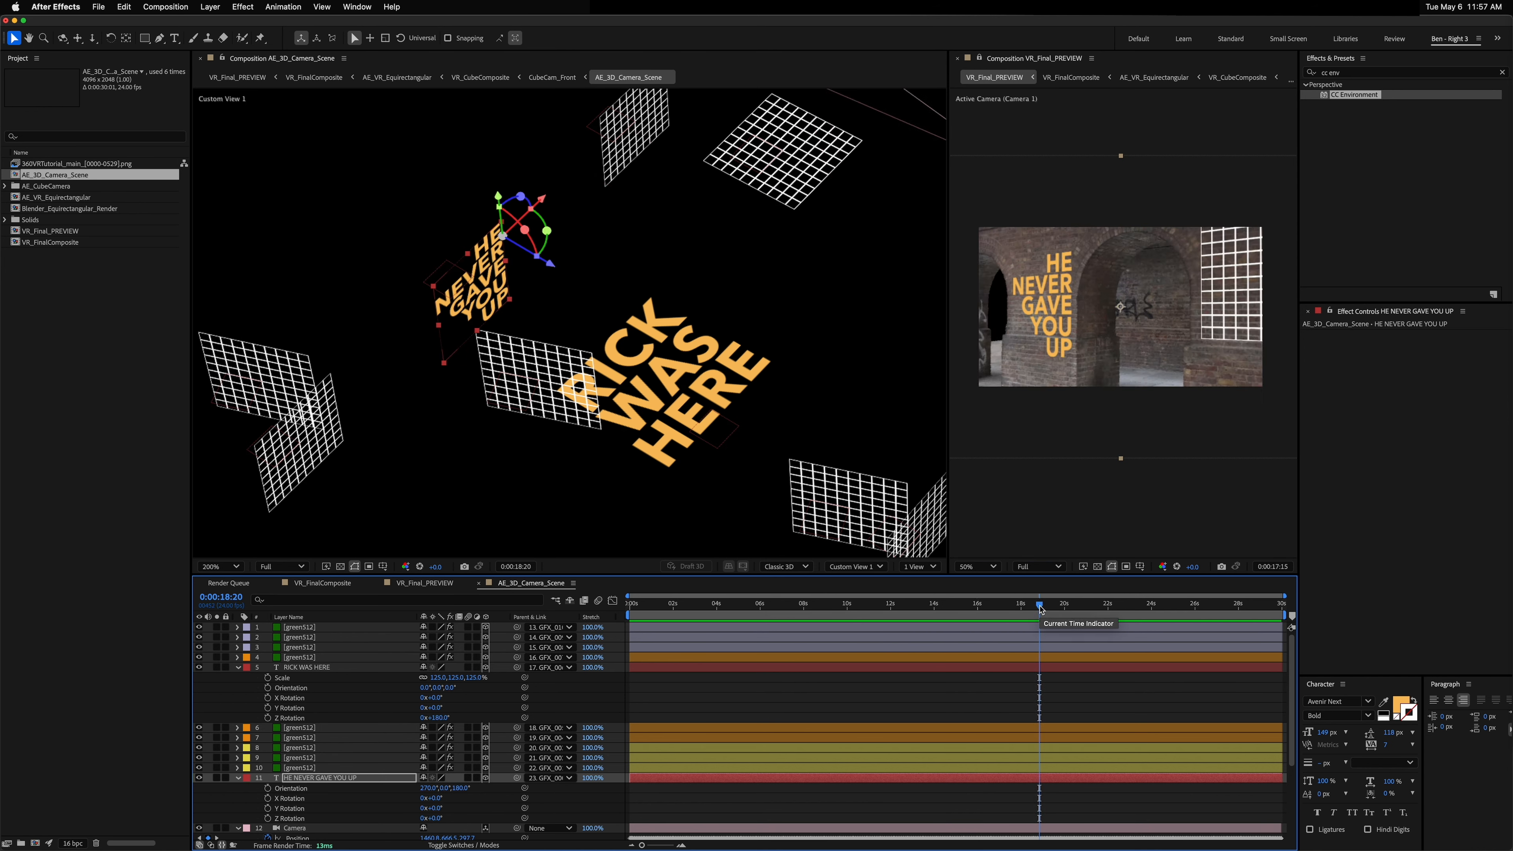
left_click(1091, 606)
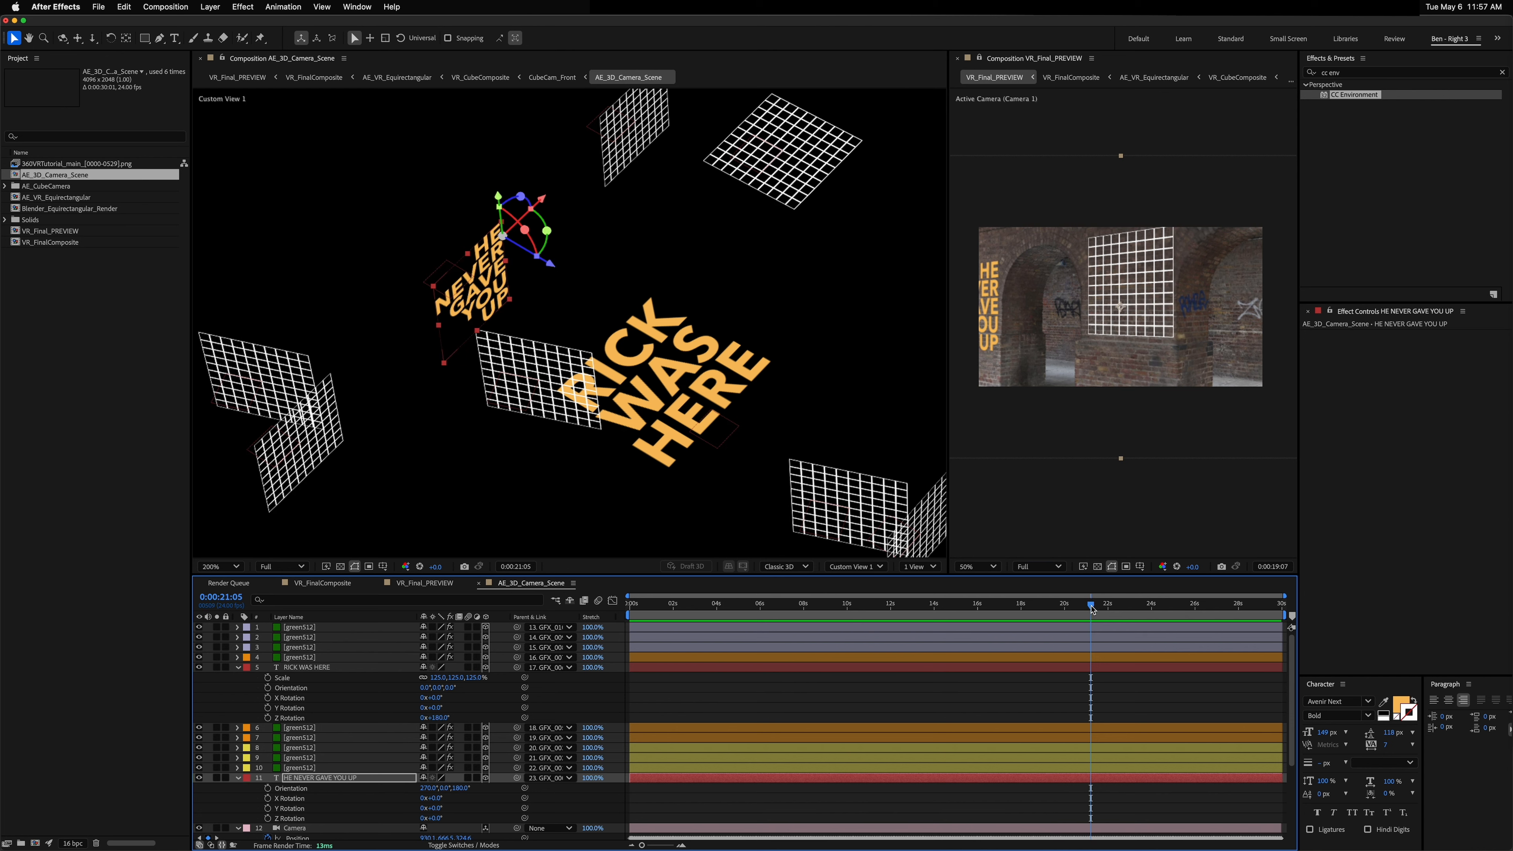
left_click(1133, 606)
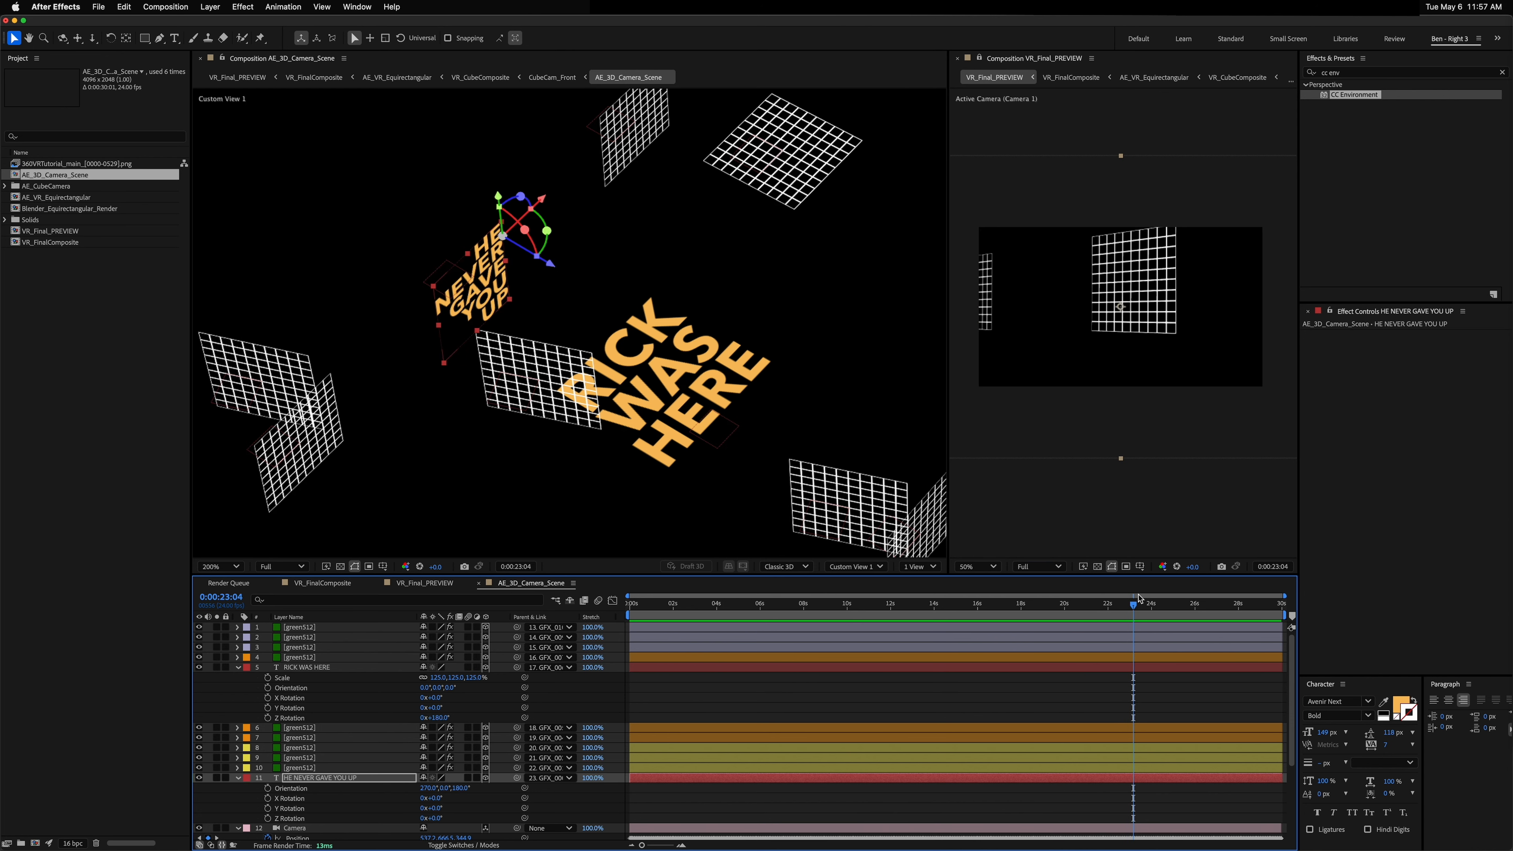
left_click(1115, 605)
left_click(1096, 605)
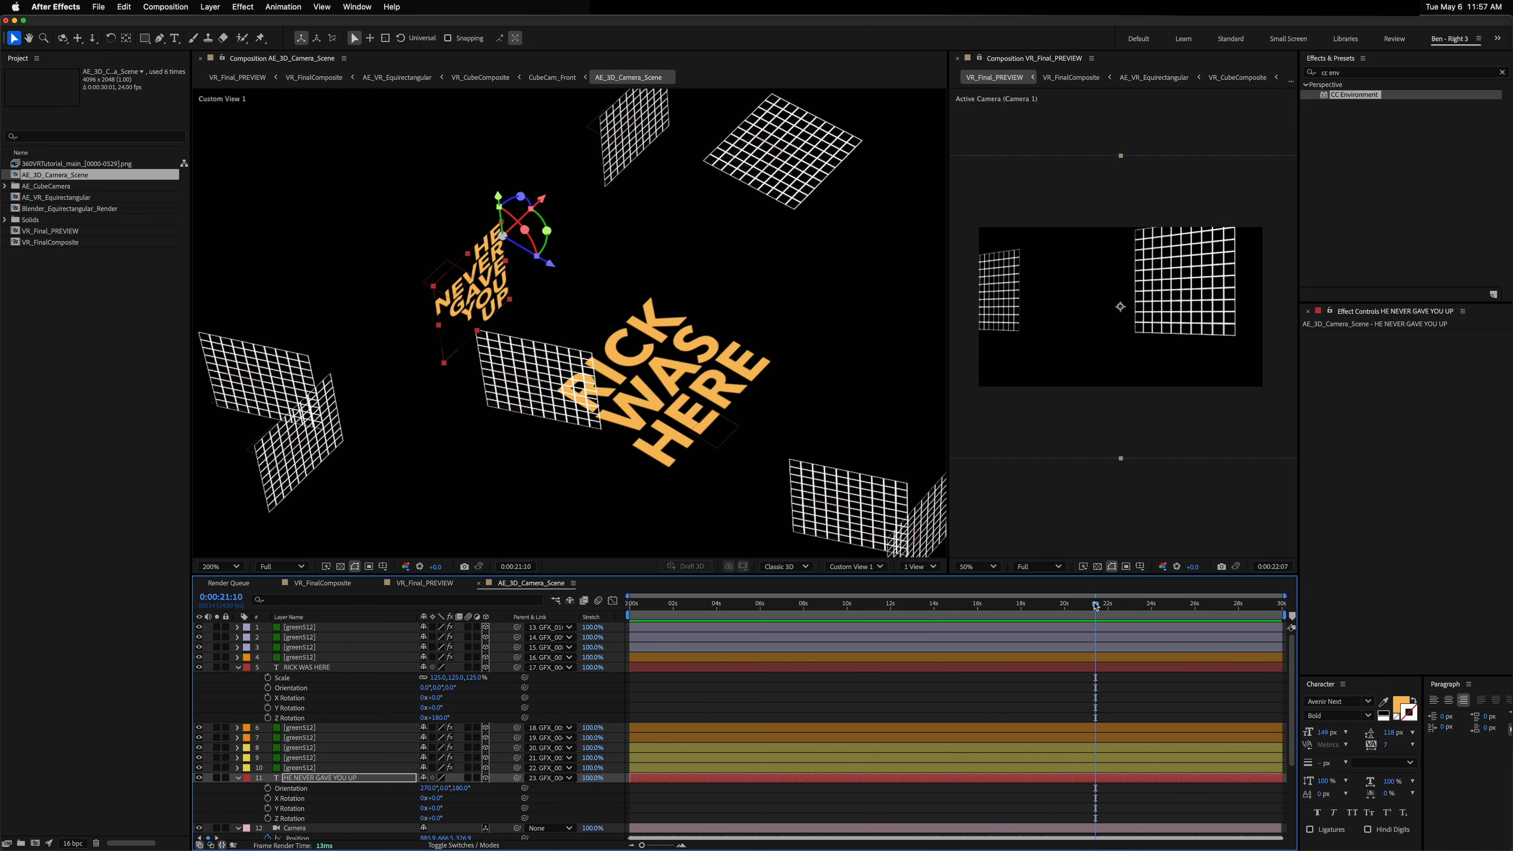
left_click(1188, 324)
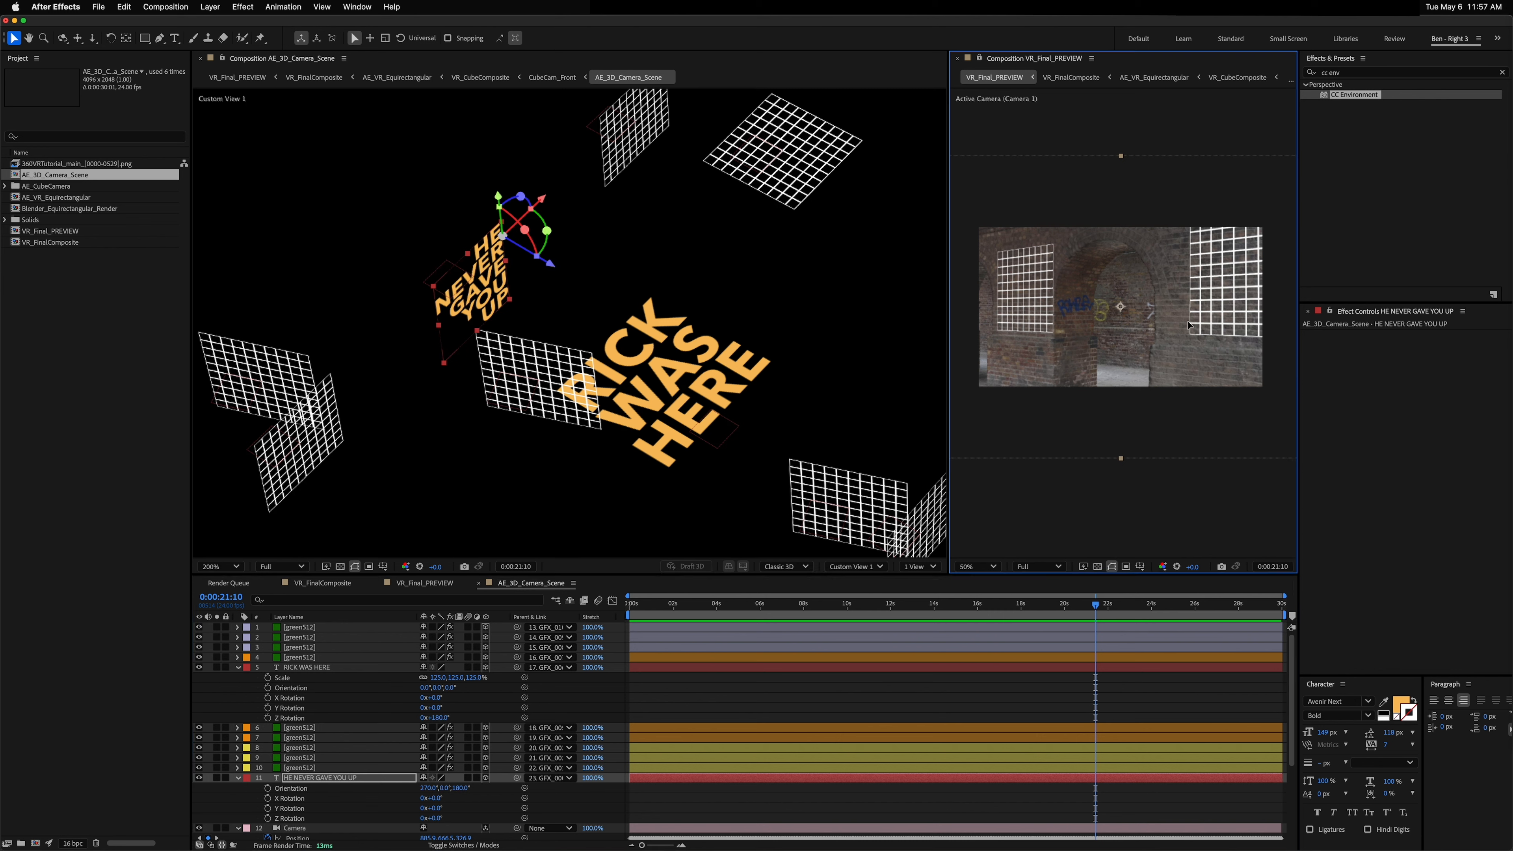
key("c")
left_click_drag(1171, 305, 1080, 304)
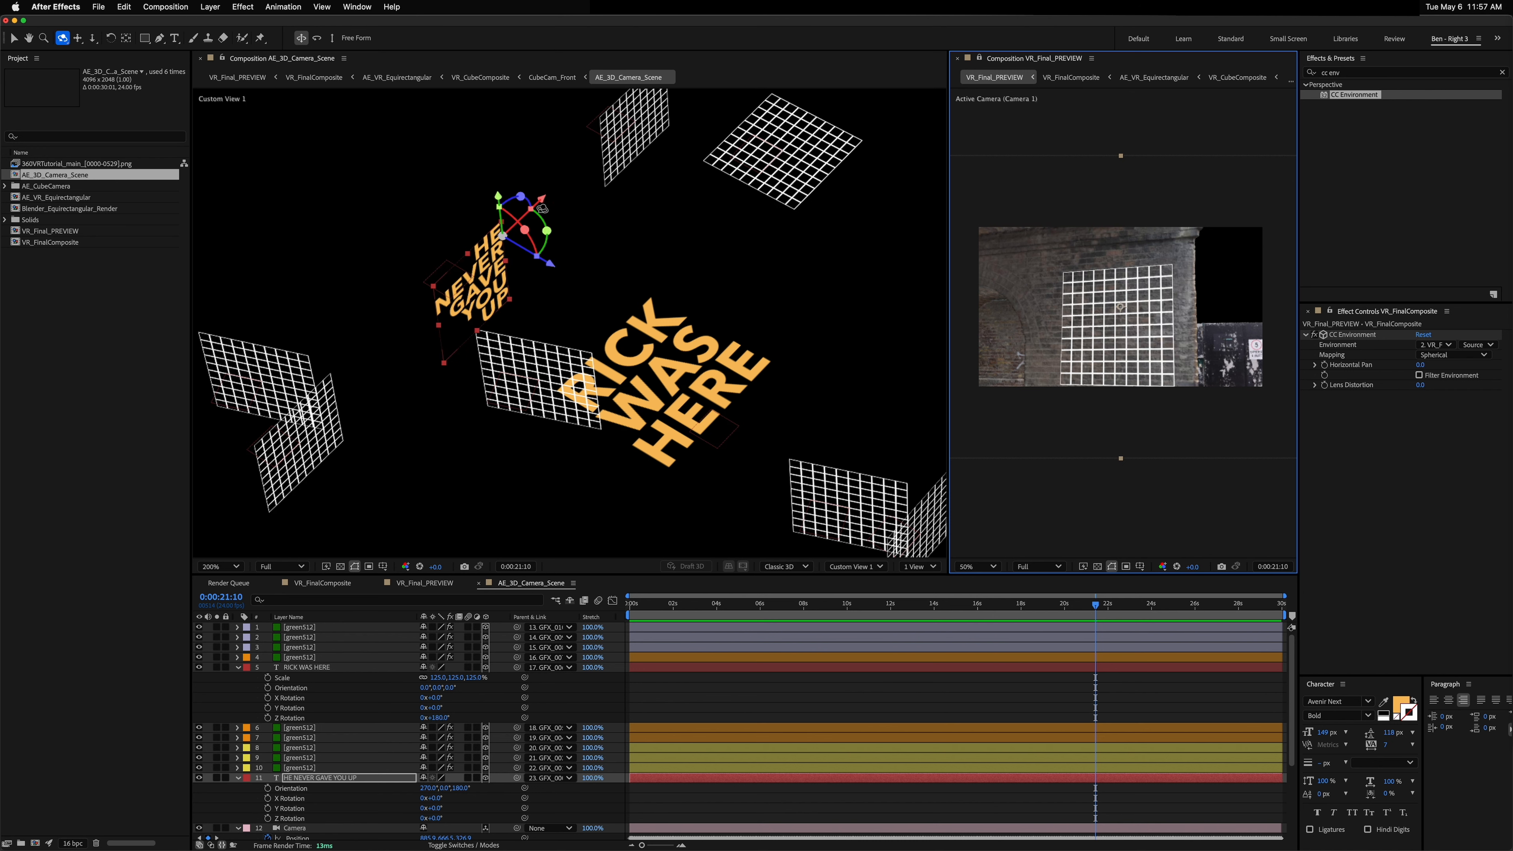
key("comma")
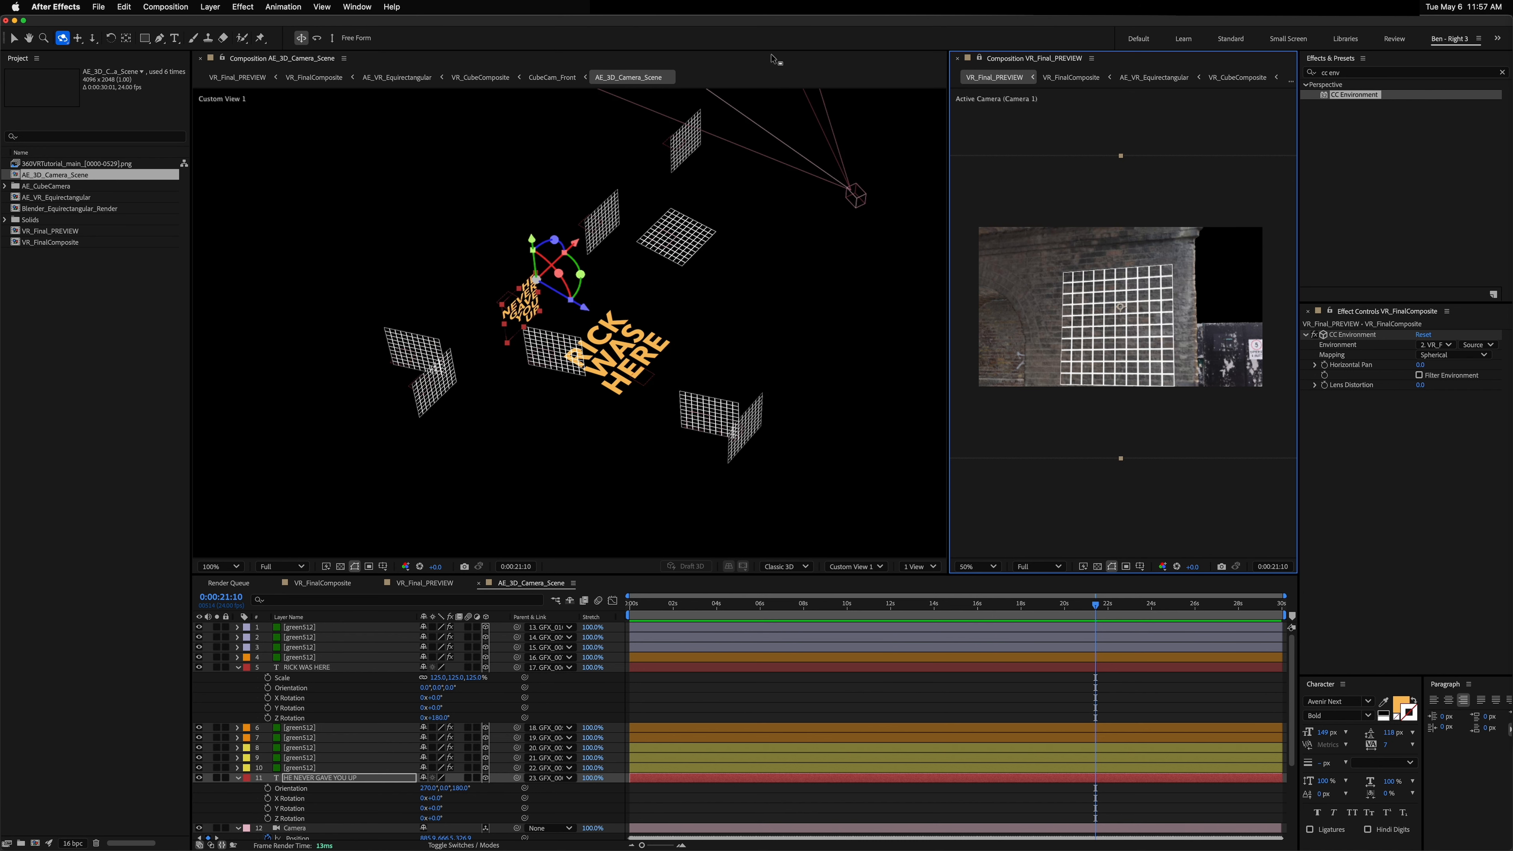
Step: Duplicate the HE NEVER GAVE YOU UP layer, move the copy above the grids and parent it to another wall grid layer
left_click(678, 168)
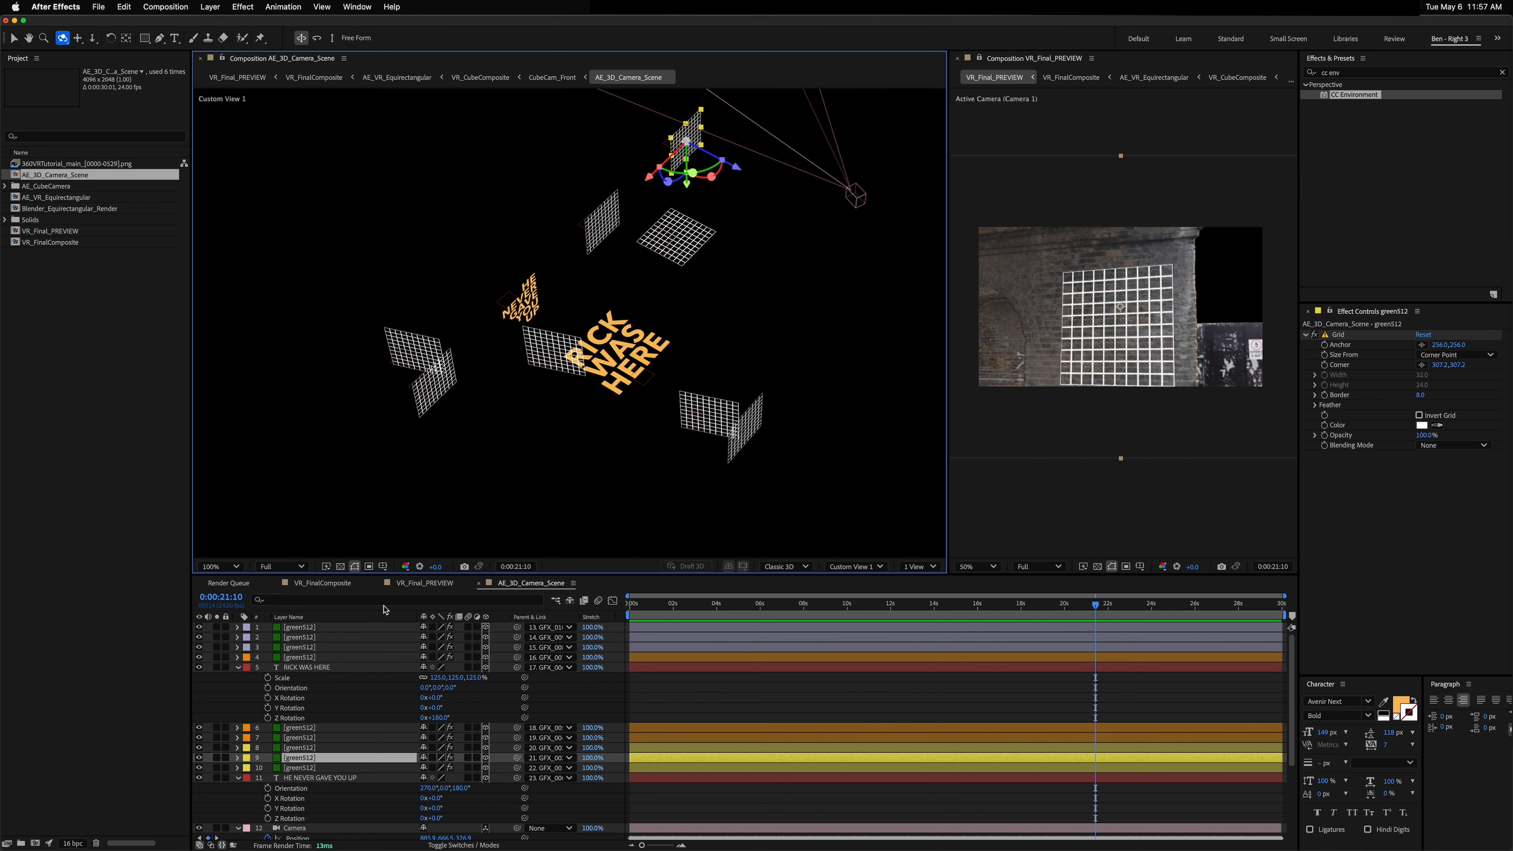
left_click(307, 779)
key("super+d")
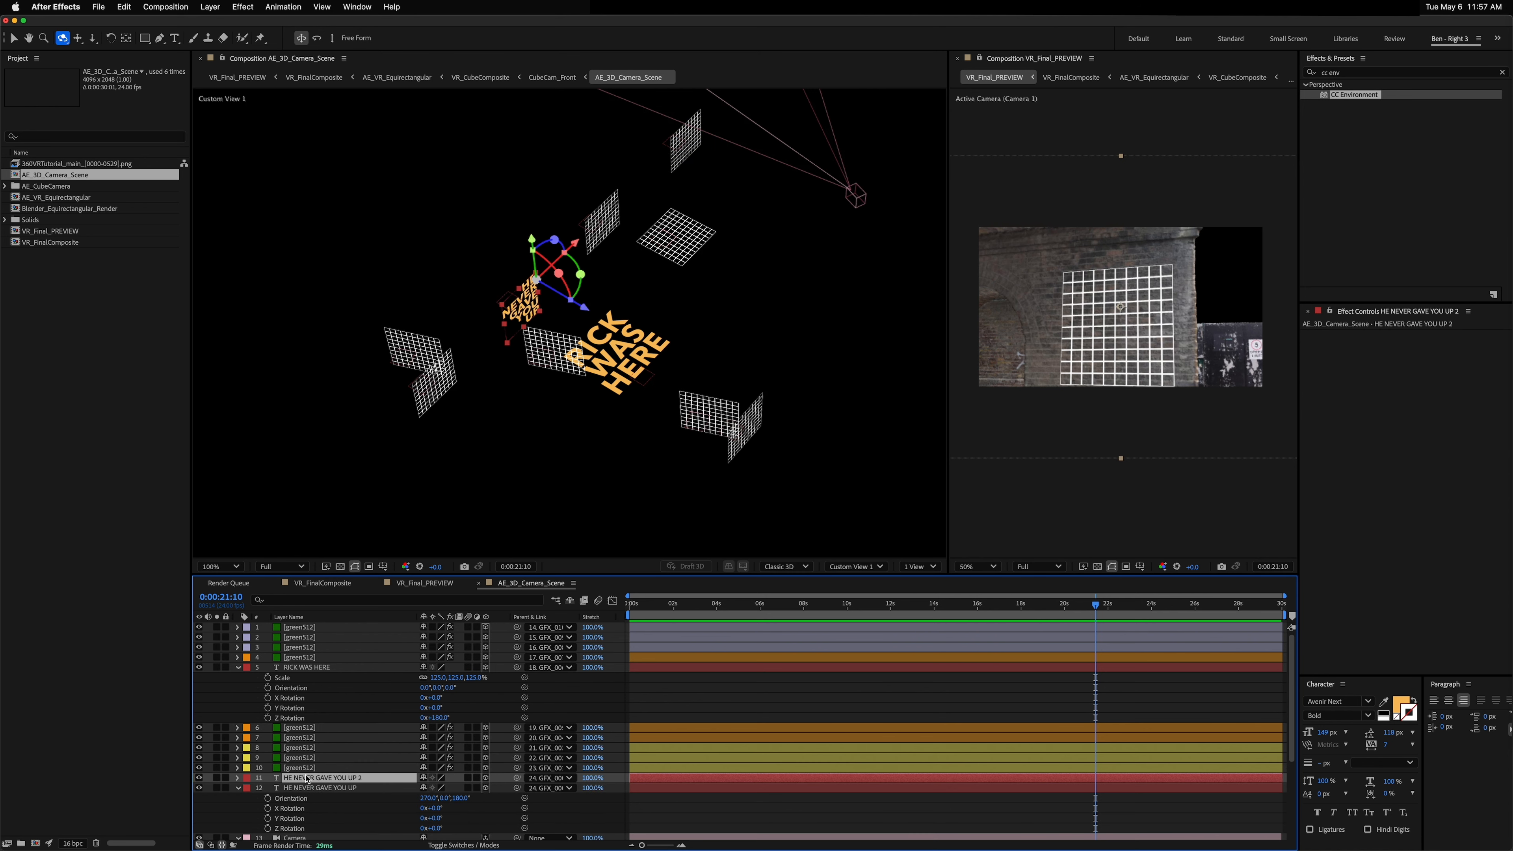
left_click_drag(306, 778, 308, 755)
left_click_drag(517, 757, 310, 769)
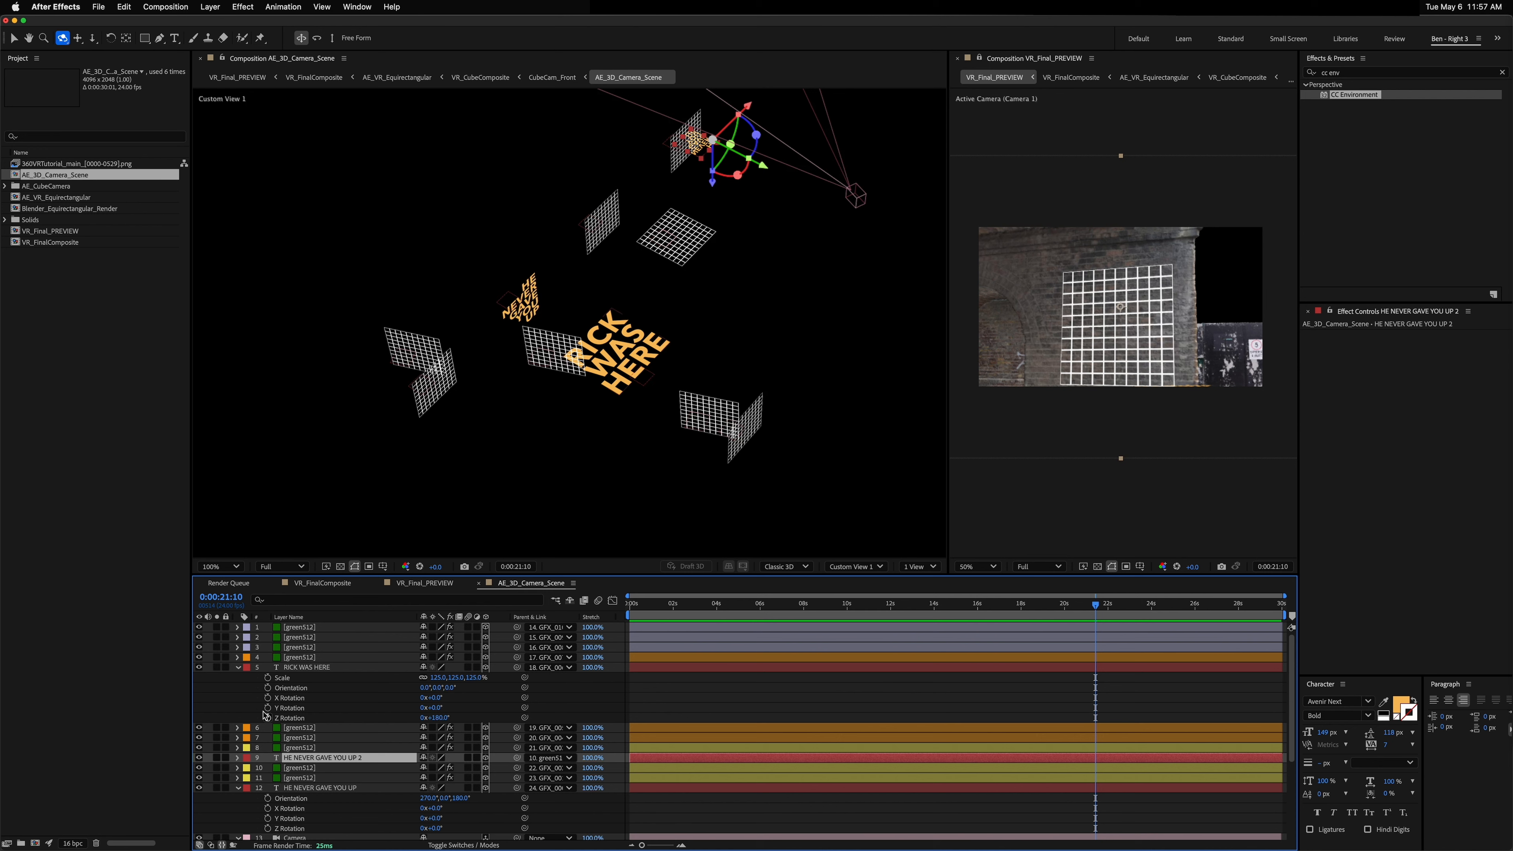
Step: Delete the wall grid layer that the new text copy is parented to
left_click(298, 768)
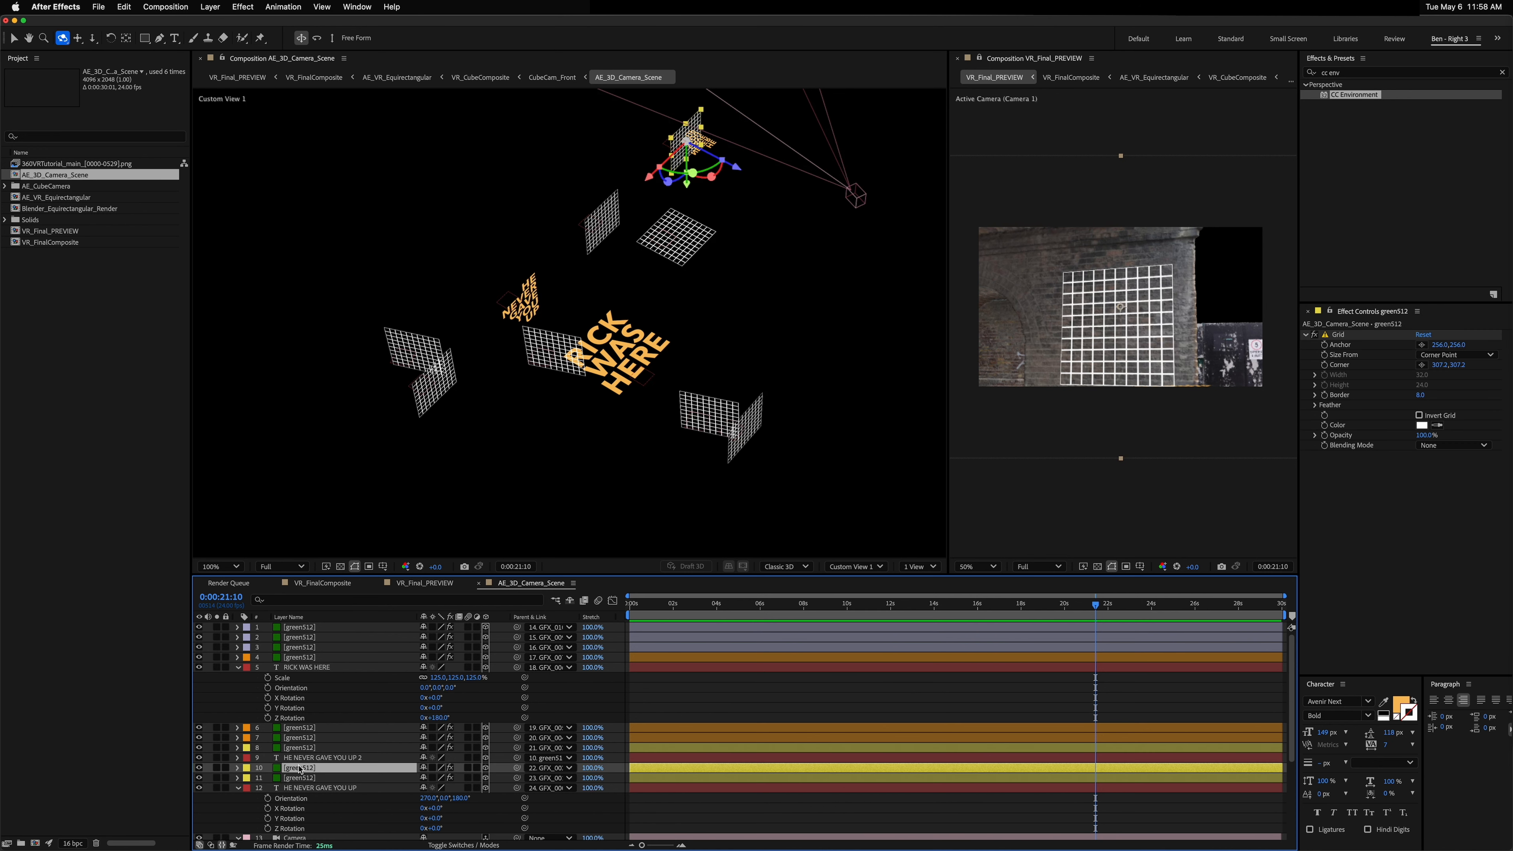
key("Delete")
left_click(301, 750)
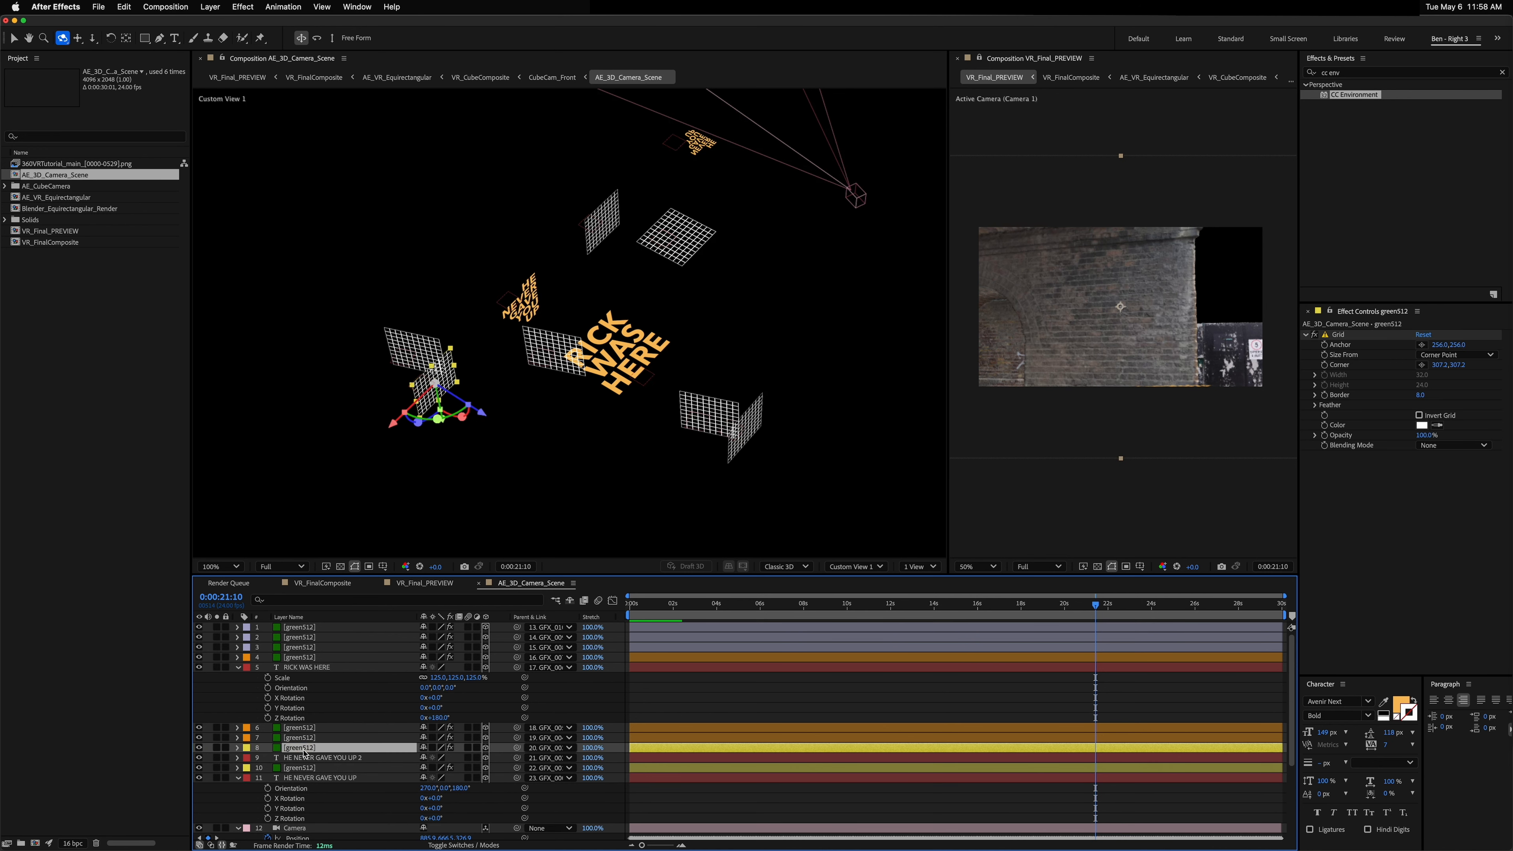
left_click(312, 757)
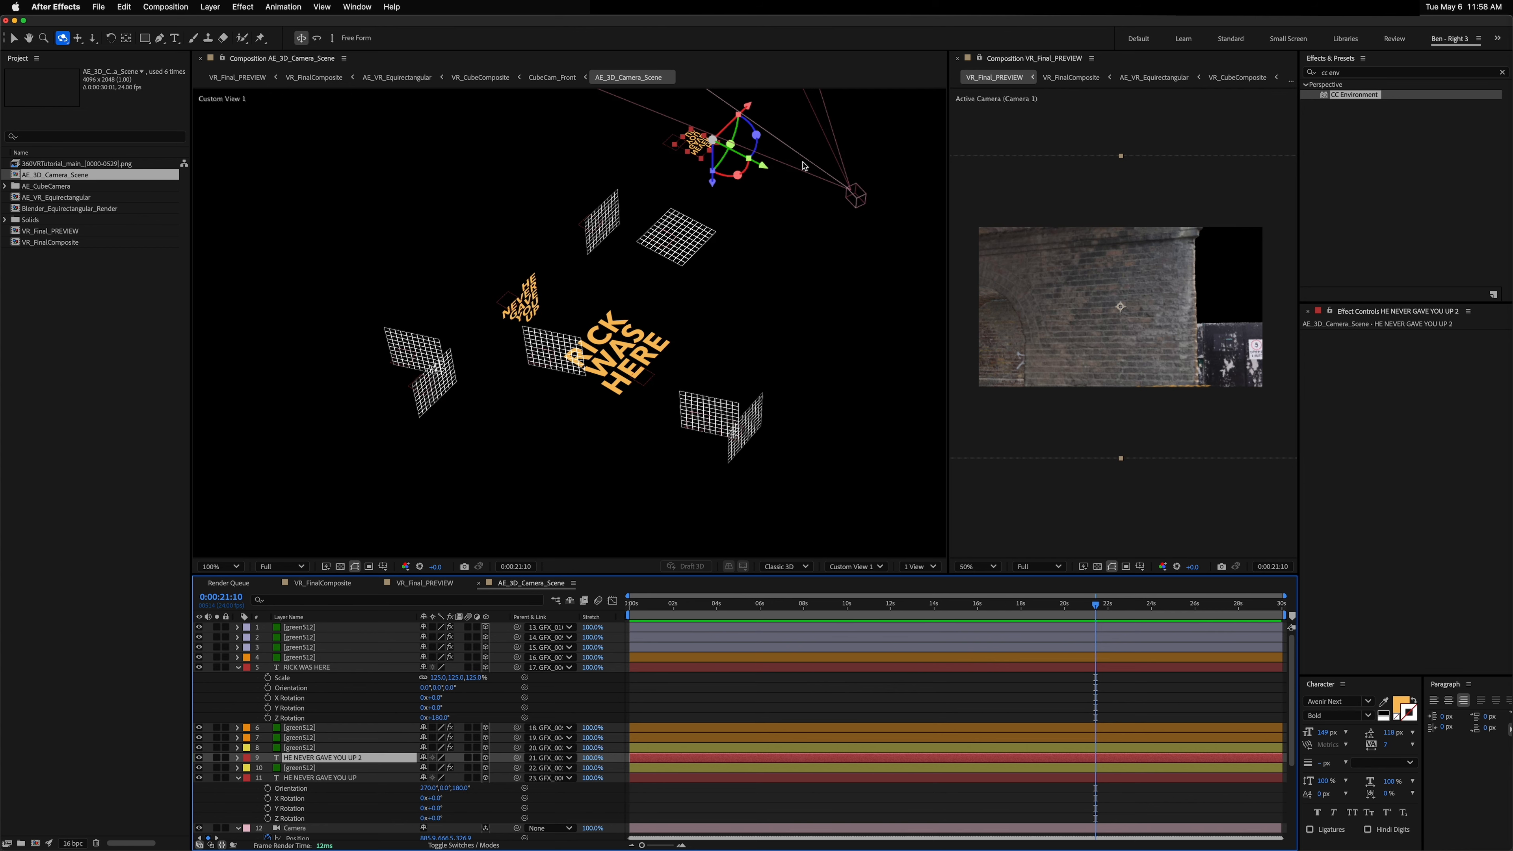
key("period")
key("space")
left_click_drag(722, 160, 685, 447)
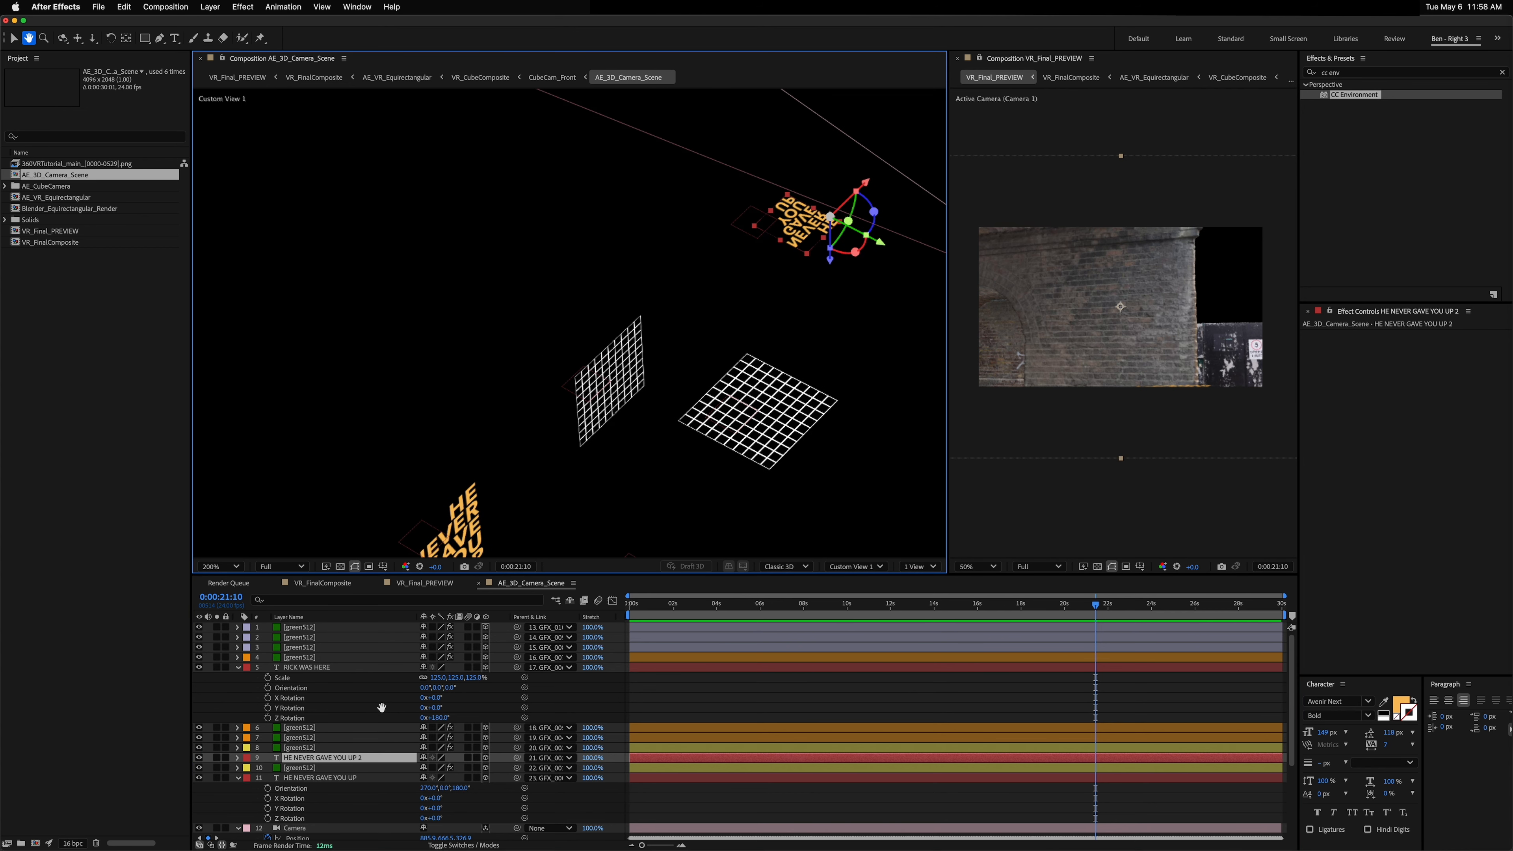
Step: Set the text copy's scale to 59%
left_click(344, 778)
key("s")
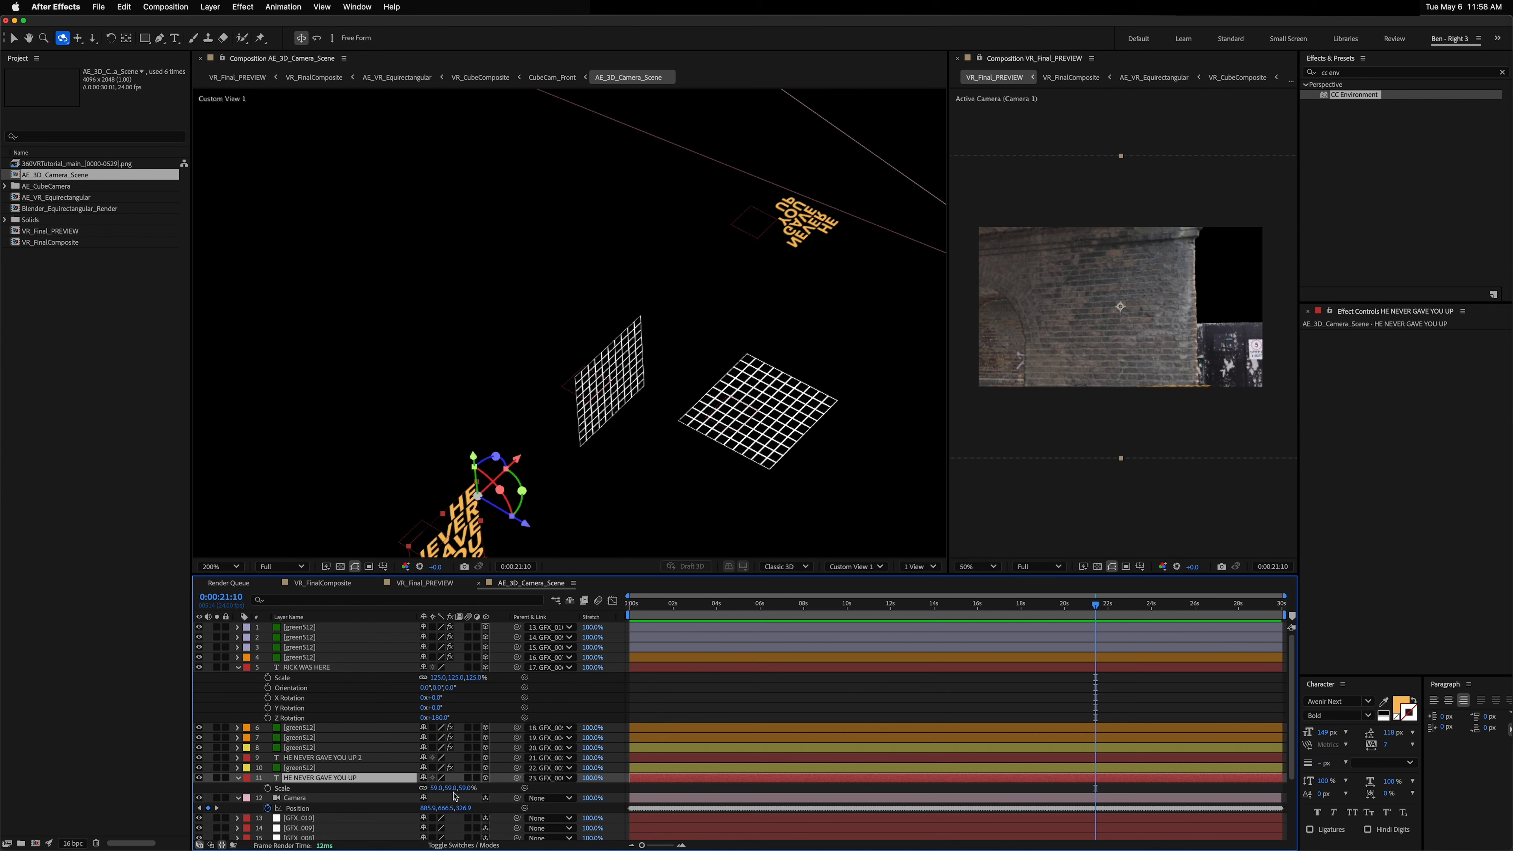
left_click(324, 757)
key("s")
left_click(459, 763)
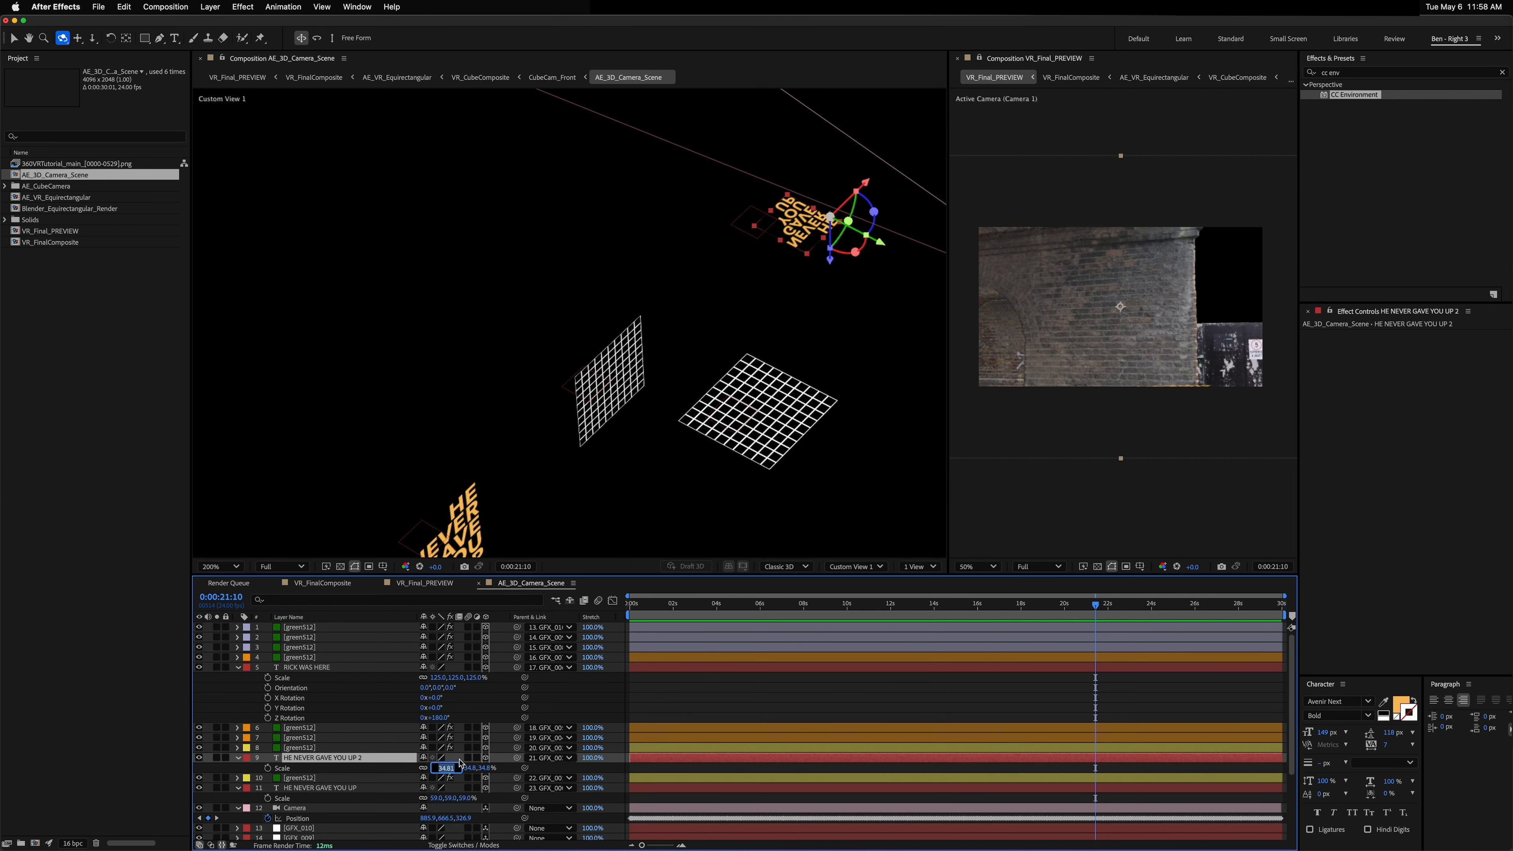
type("59")
key("Return")
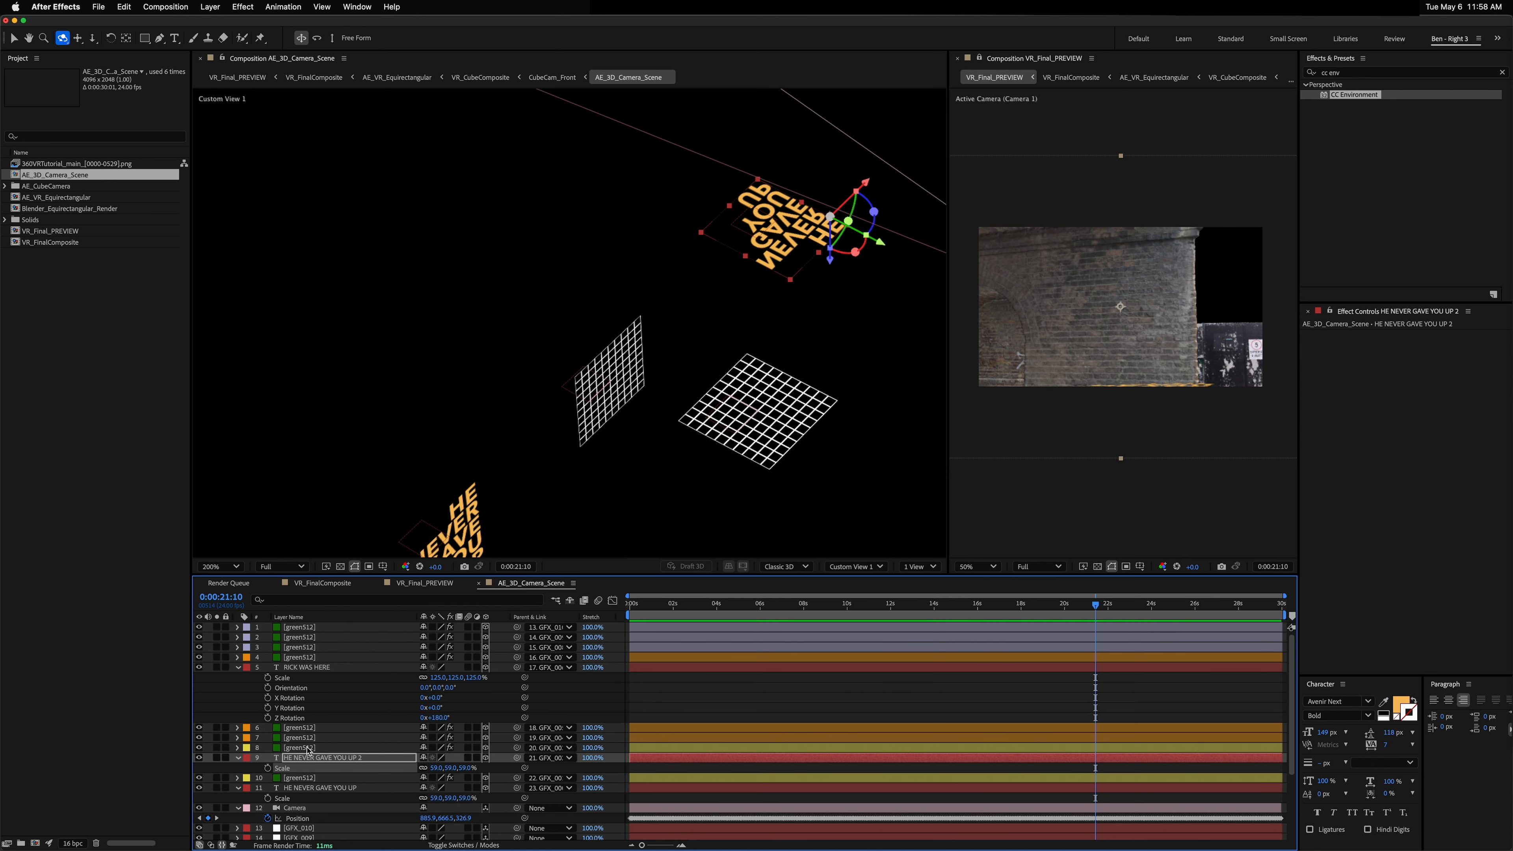
Step: Select the HE NEVER GAVE YOU UP 2 text copy, reveal its rotation properties and left-align its paragraph
left_click(318, 788)
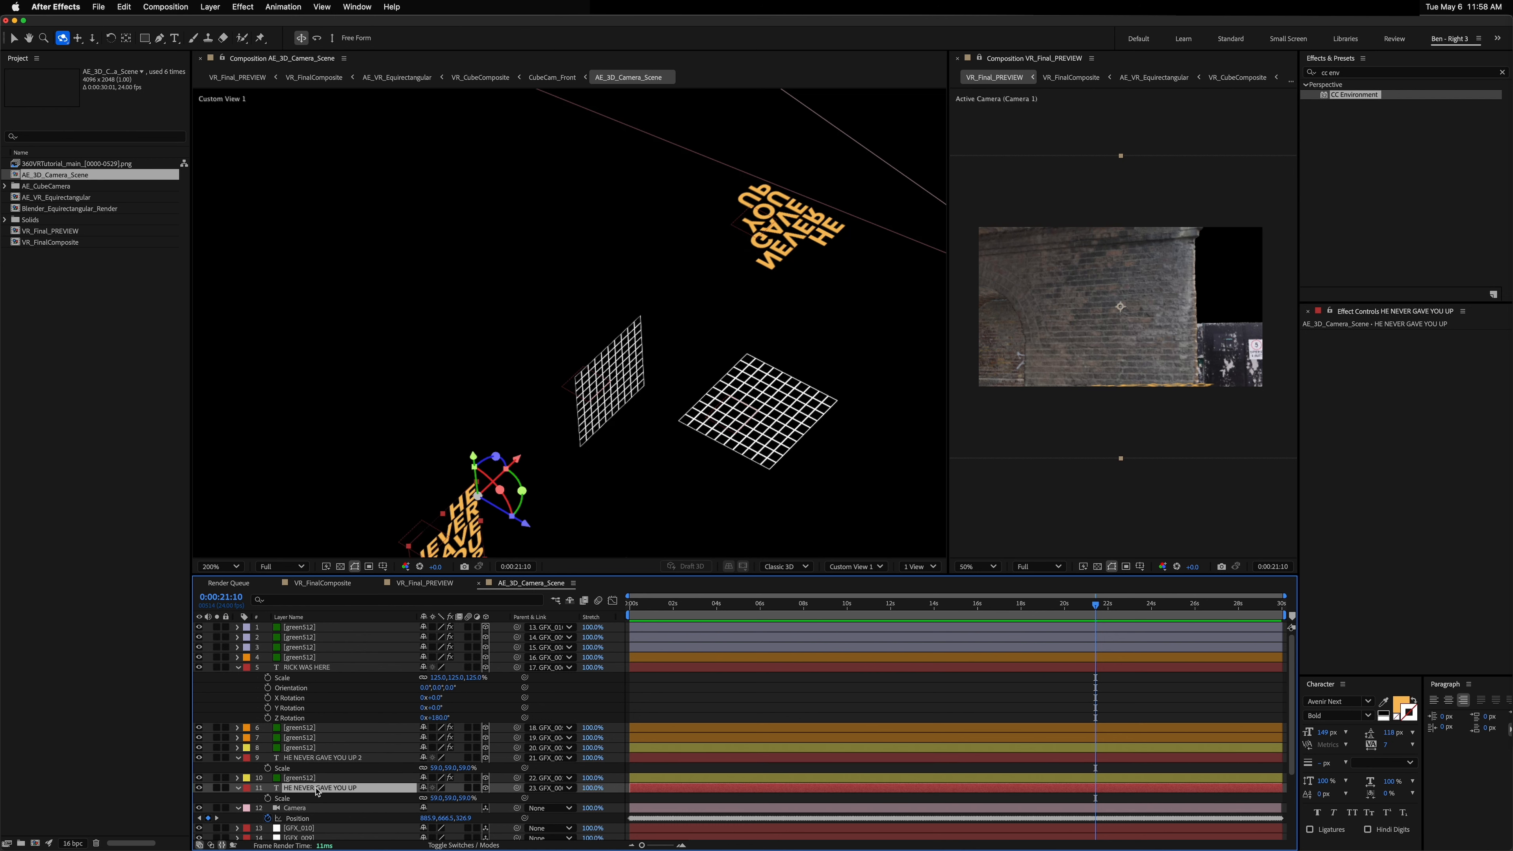
left_click(322, 758)
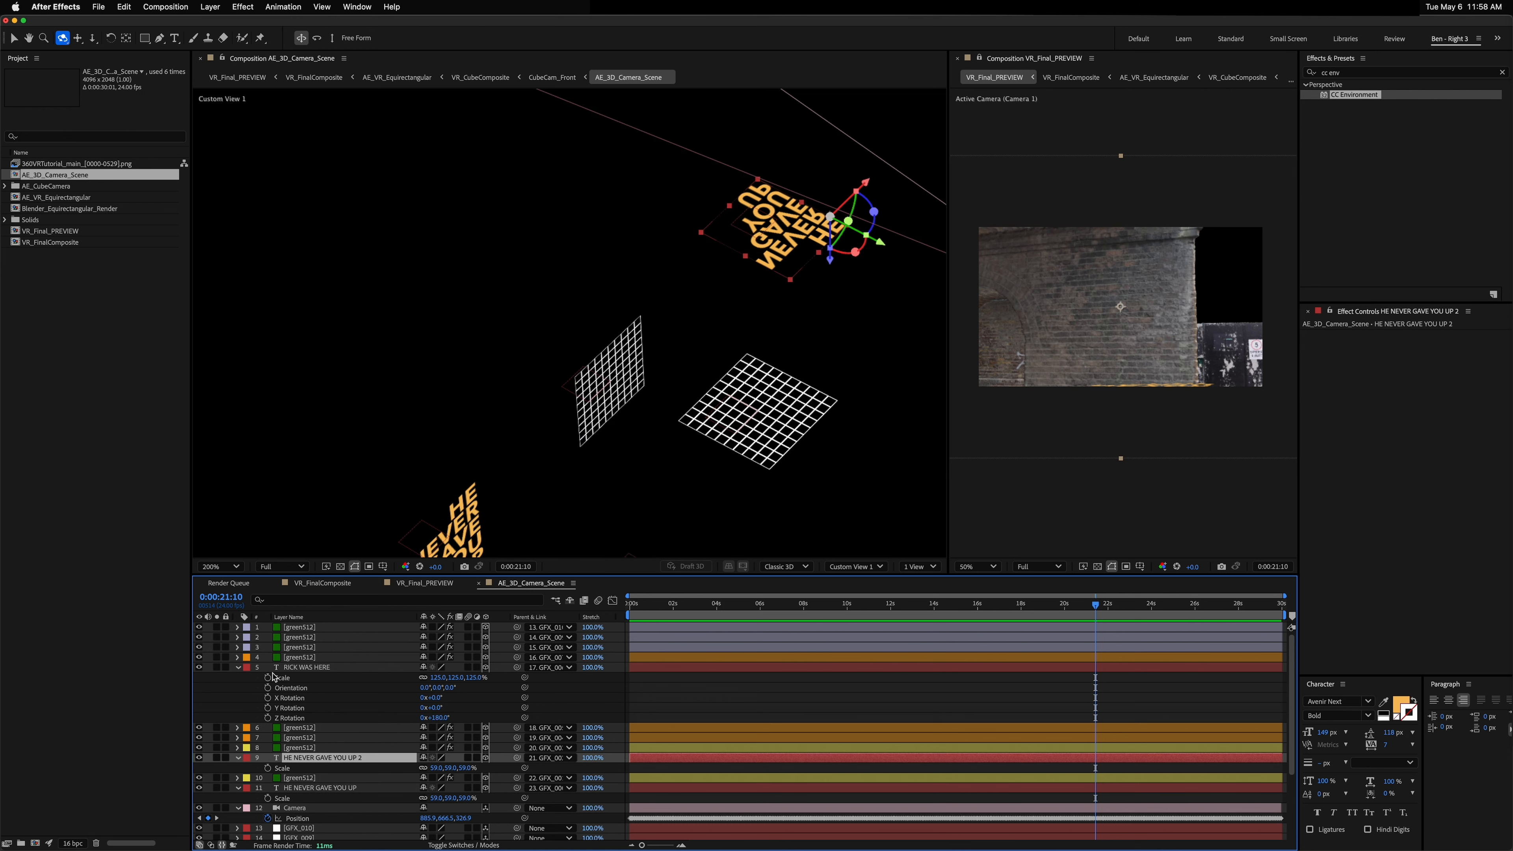
key("r")
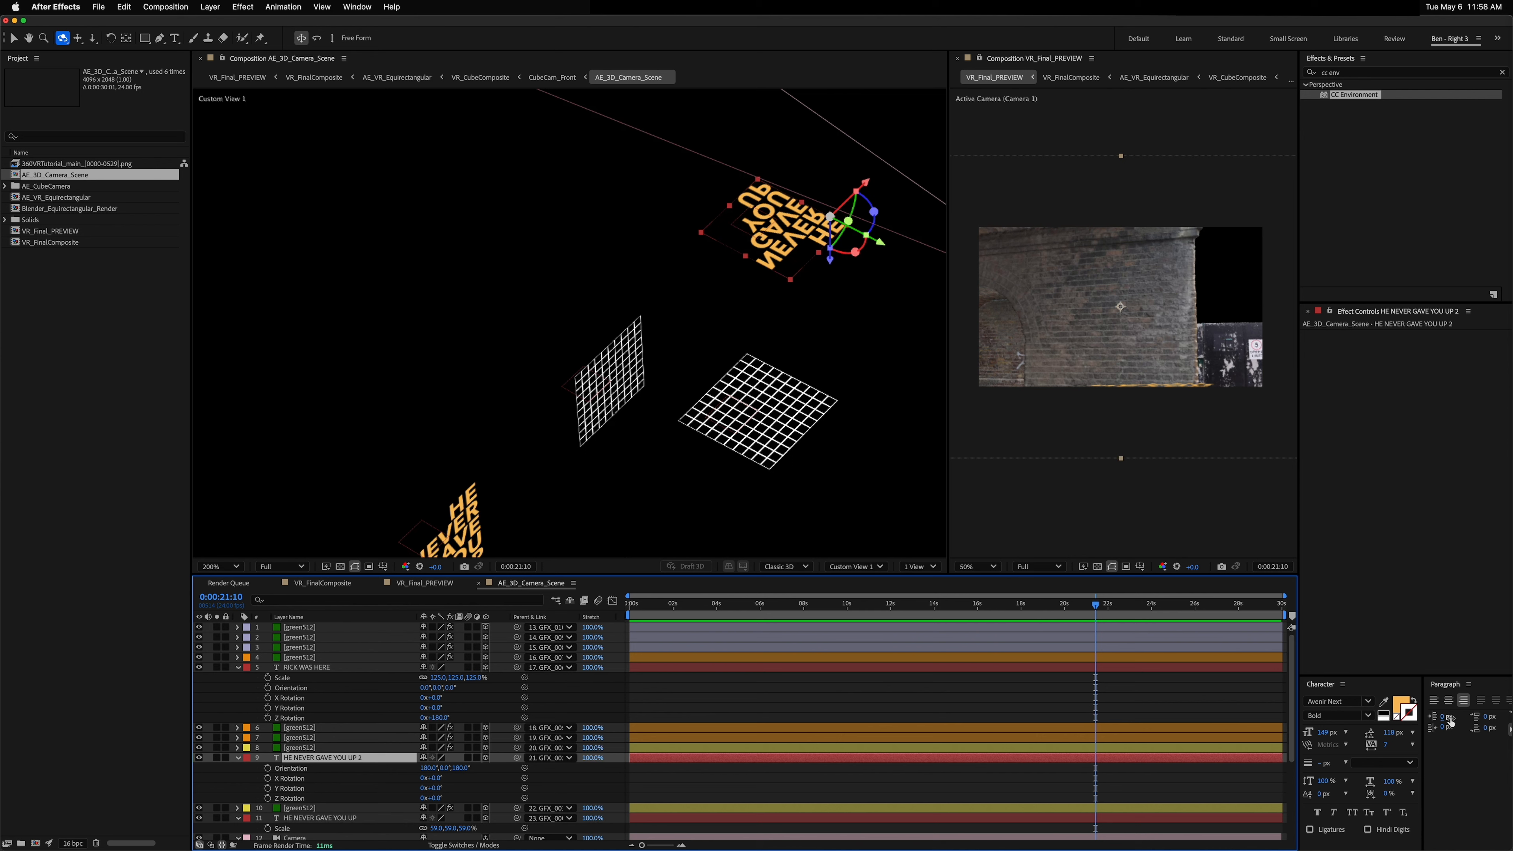
left_click(1434, 700)
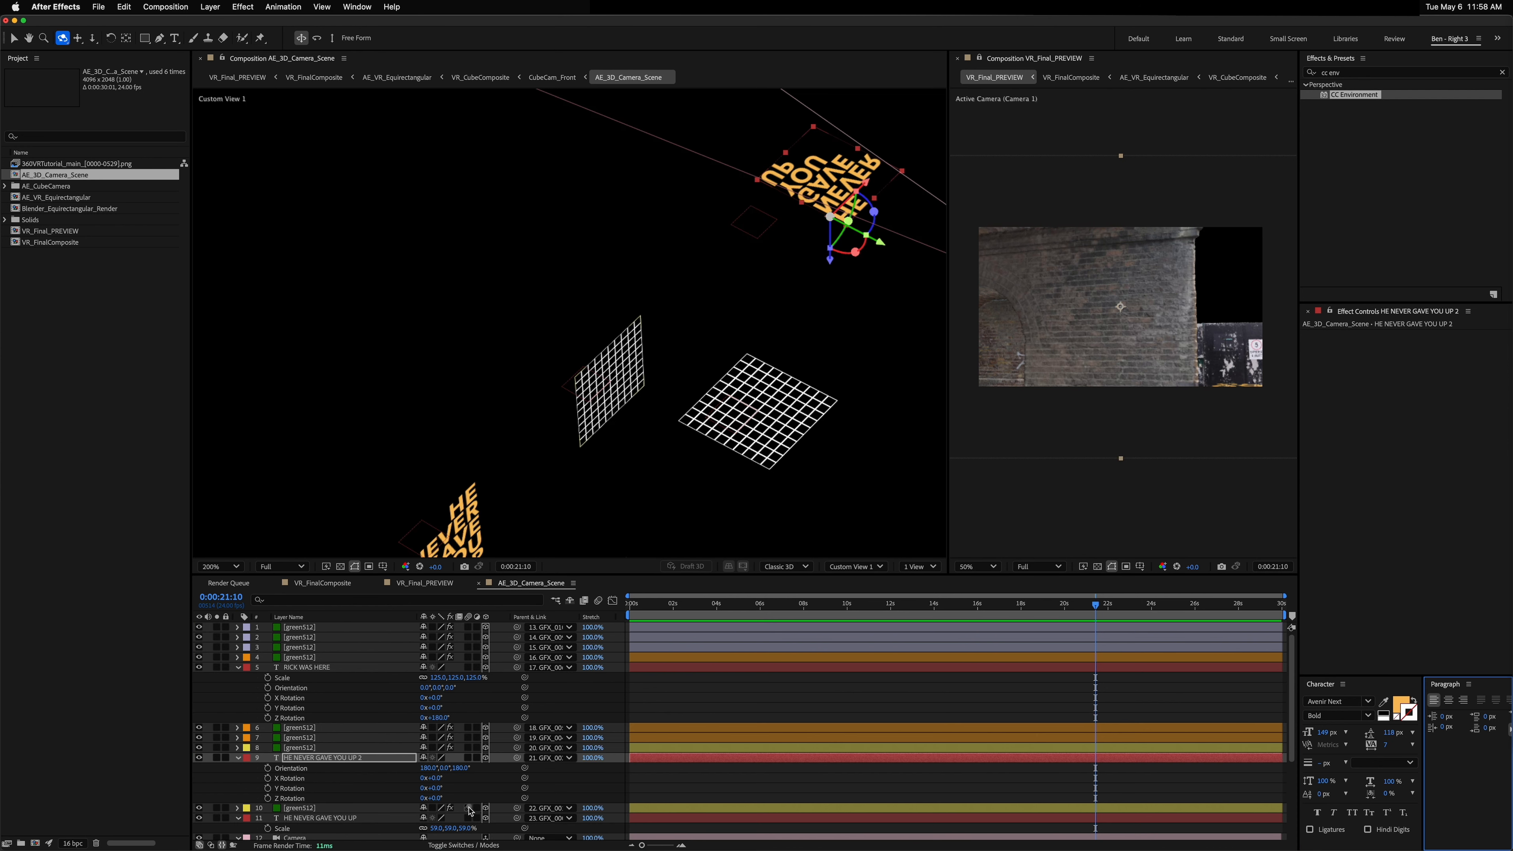
Step: Set the text copy's X Rotation to -90°
left_click_drag(432, 778, 385, 776)
left_click(443, 778)
type("-9")
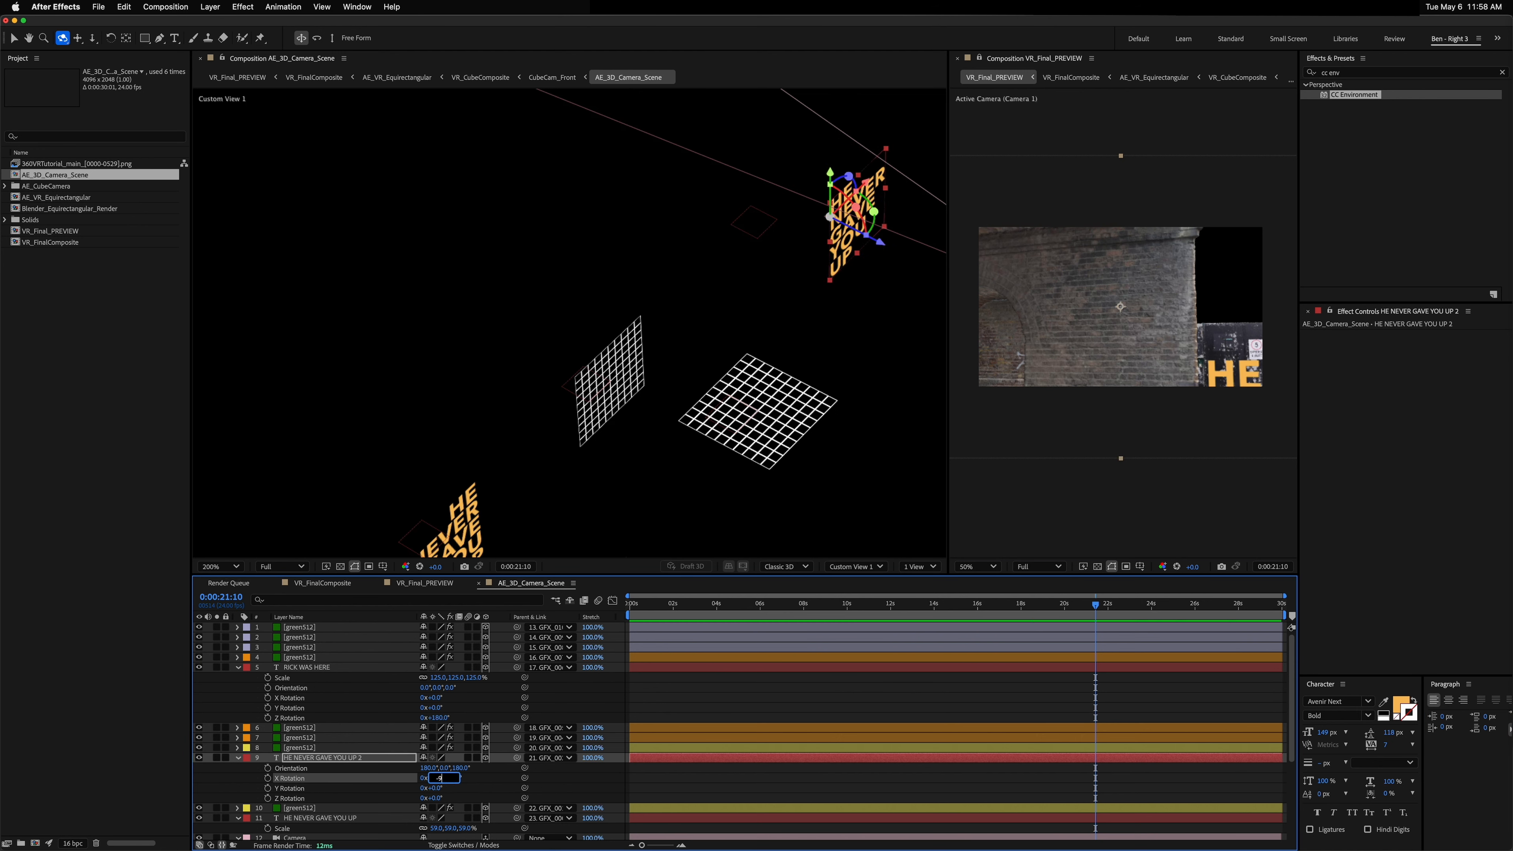
type("0")
key("Return")
Step: Inspect the position of the GFX_002 wall grid layer that the text copy is parented to
key("v")
left_click_drag(873, 192, 780, 171)
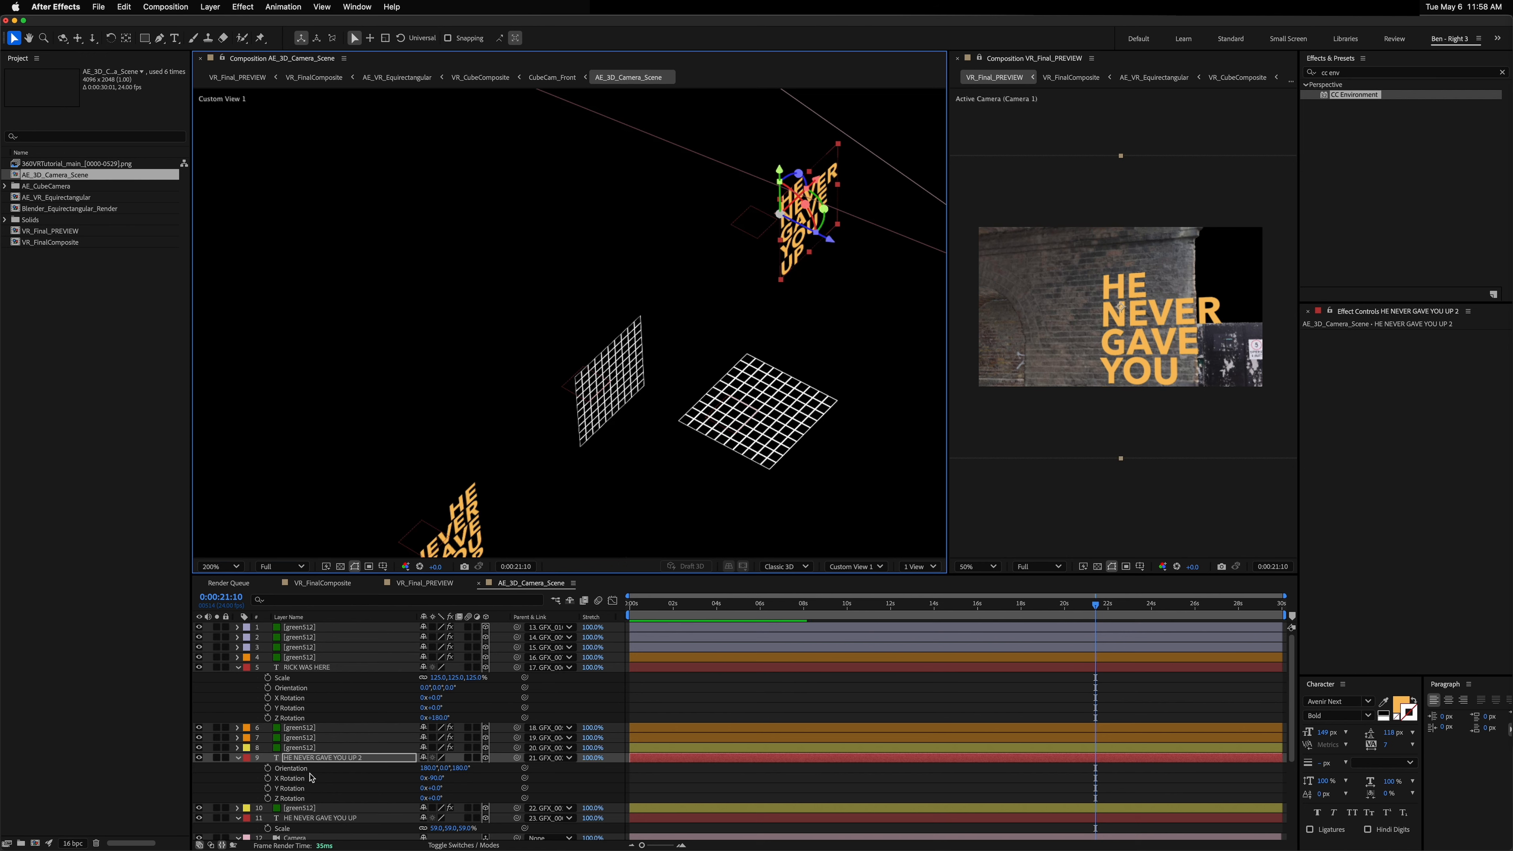
left_click(319, 760)
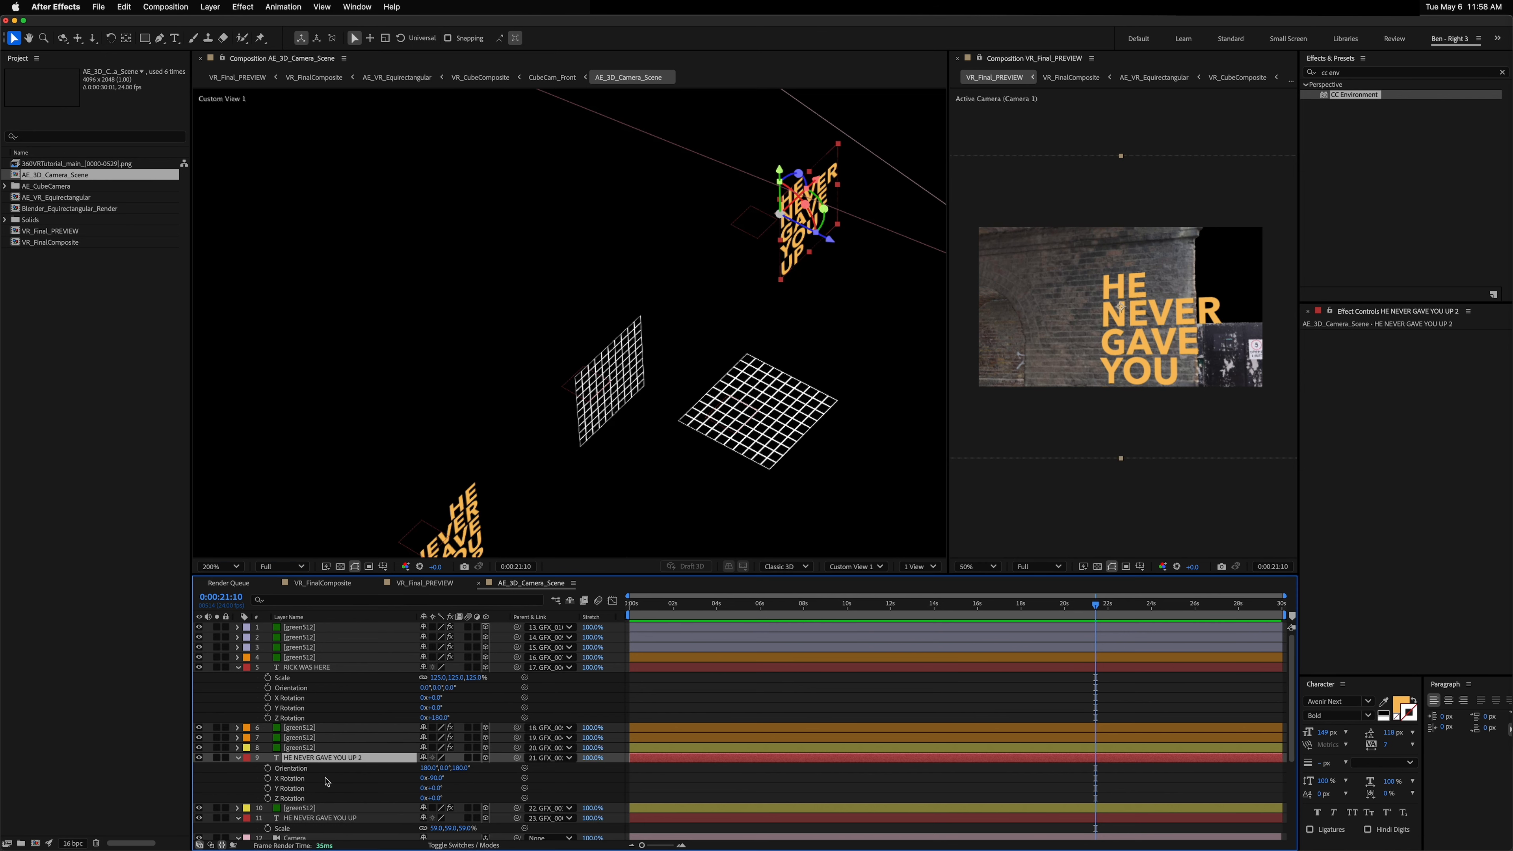
left_click(755, 242)
scroll(301, 779, "down", 5)
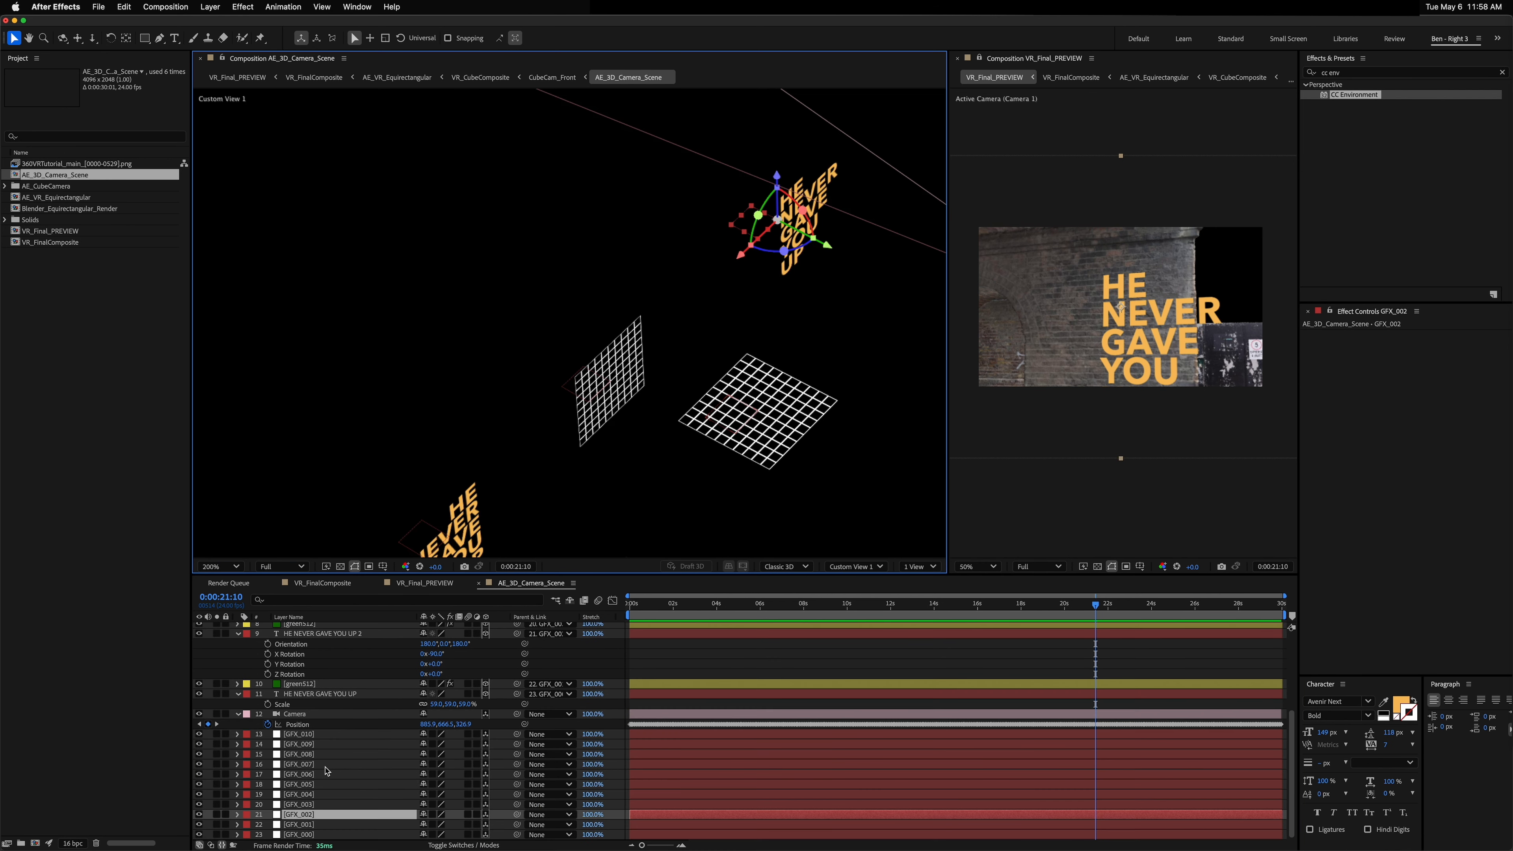
key("p")
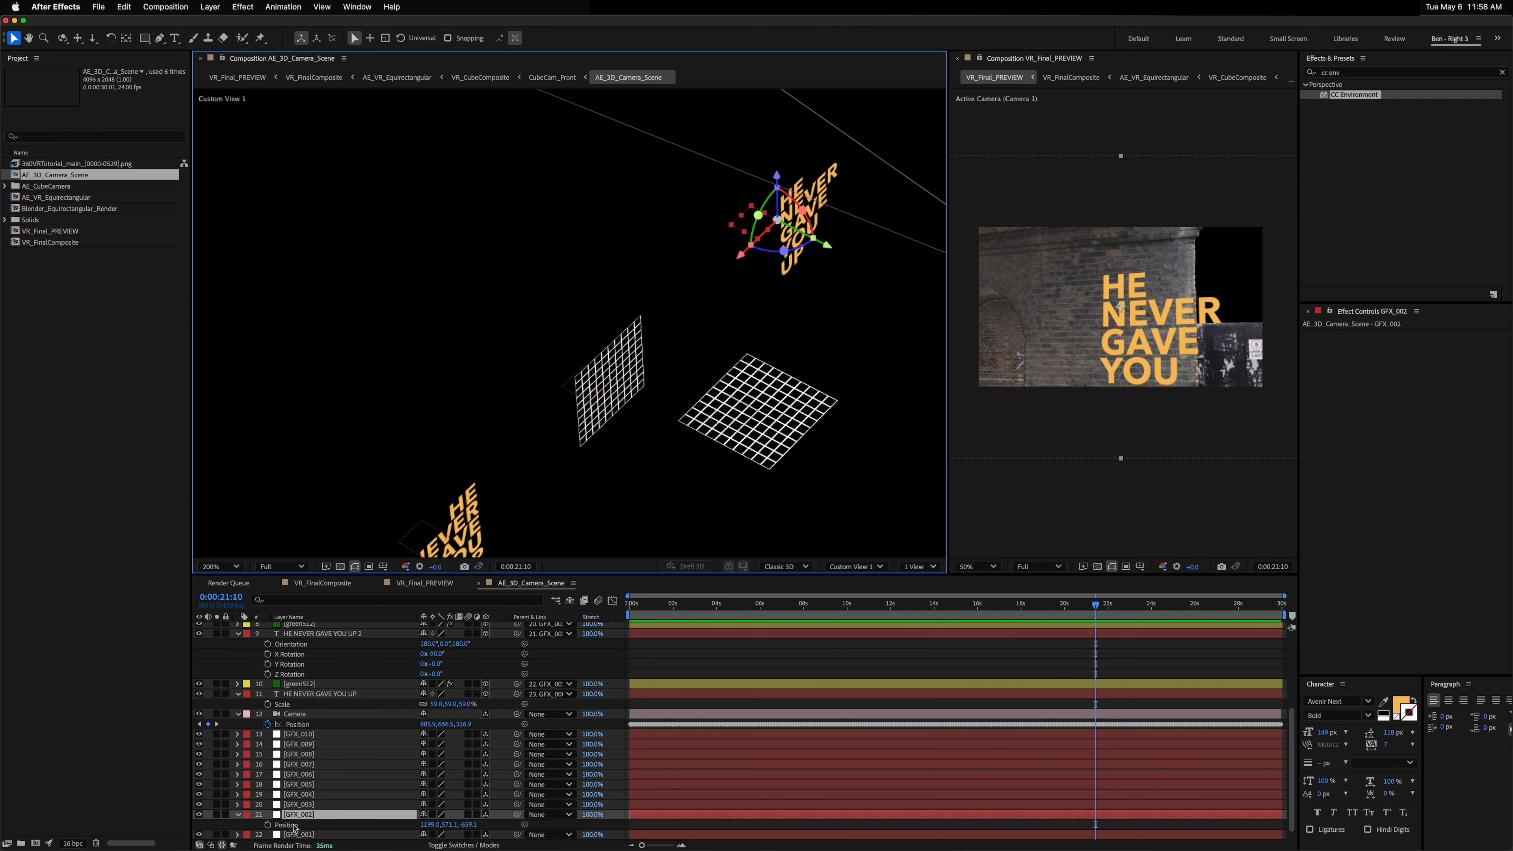
left_click(295, 827)
scroll(338, 715, "up", 3)
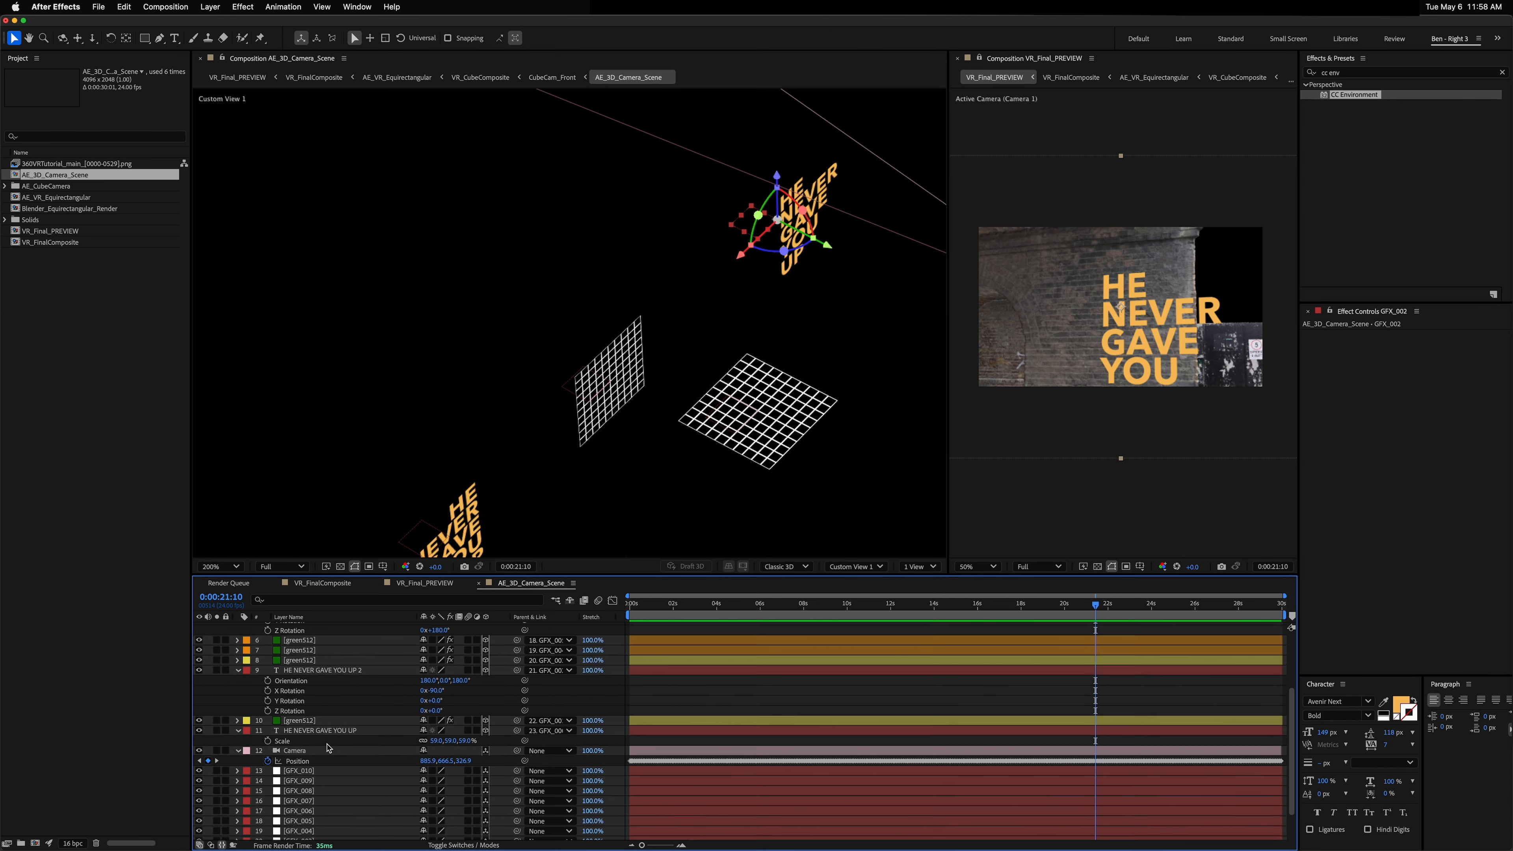
scroll(338, 689, "down", 1)
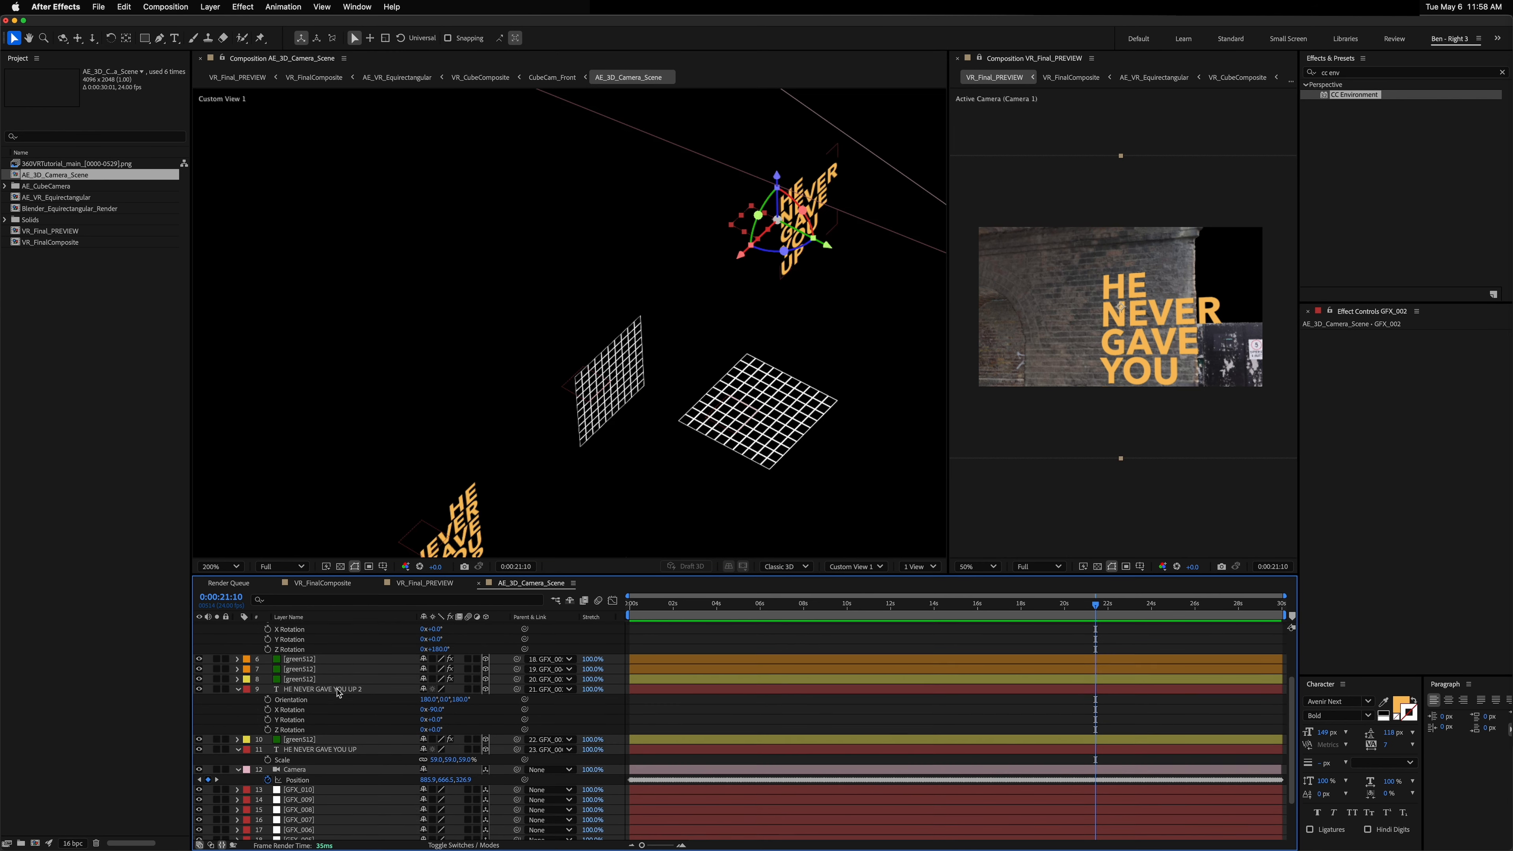
left_click(314, 689)
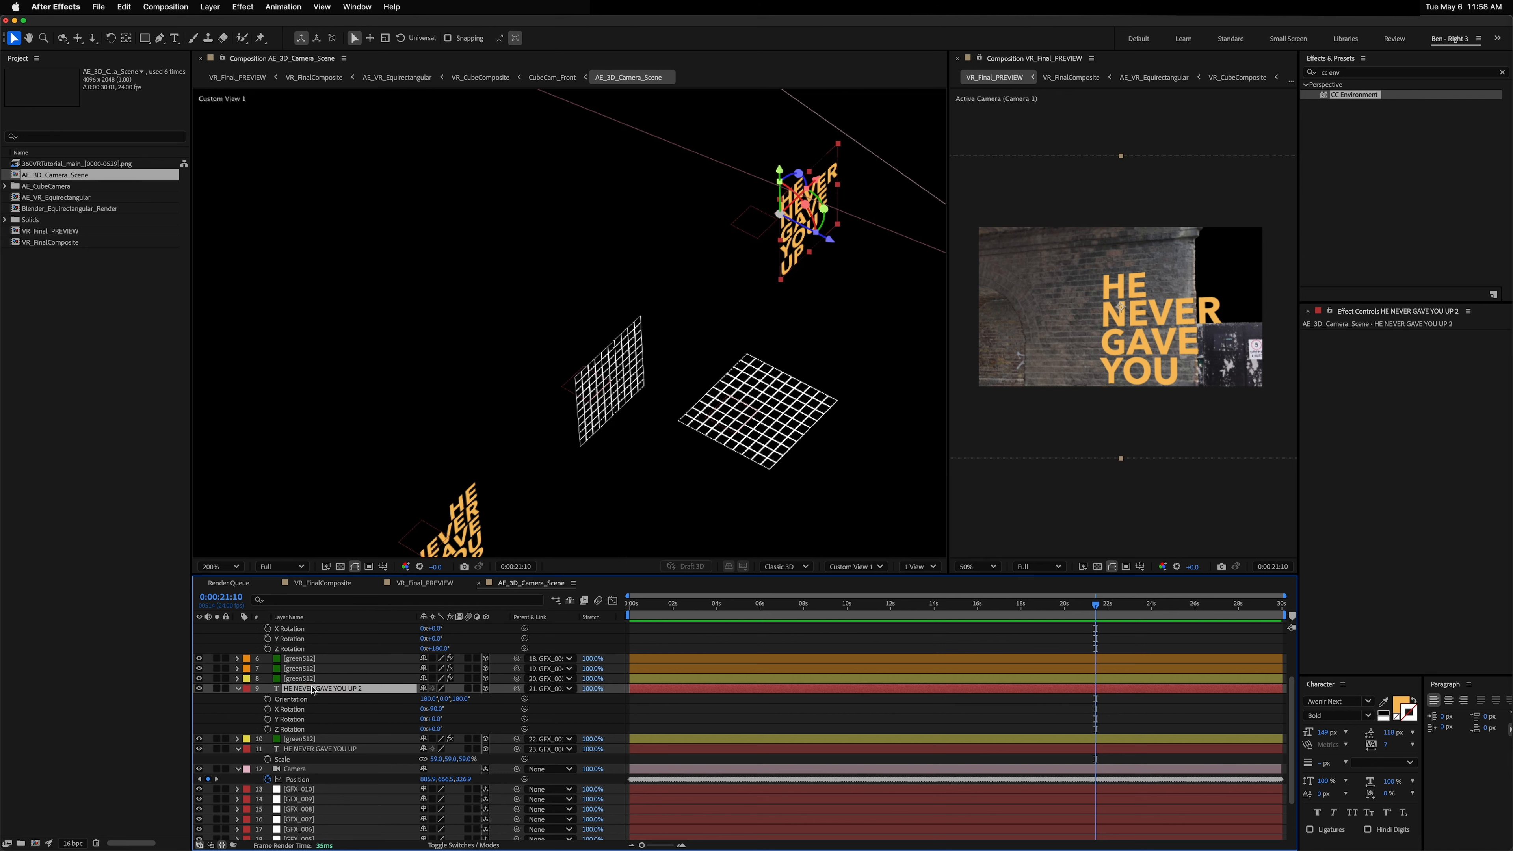
Step: Set the text copy's Position to 0, 0, 0 so it sits on its parent wall grid
key("shift+p")
left_click(429, 699)
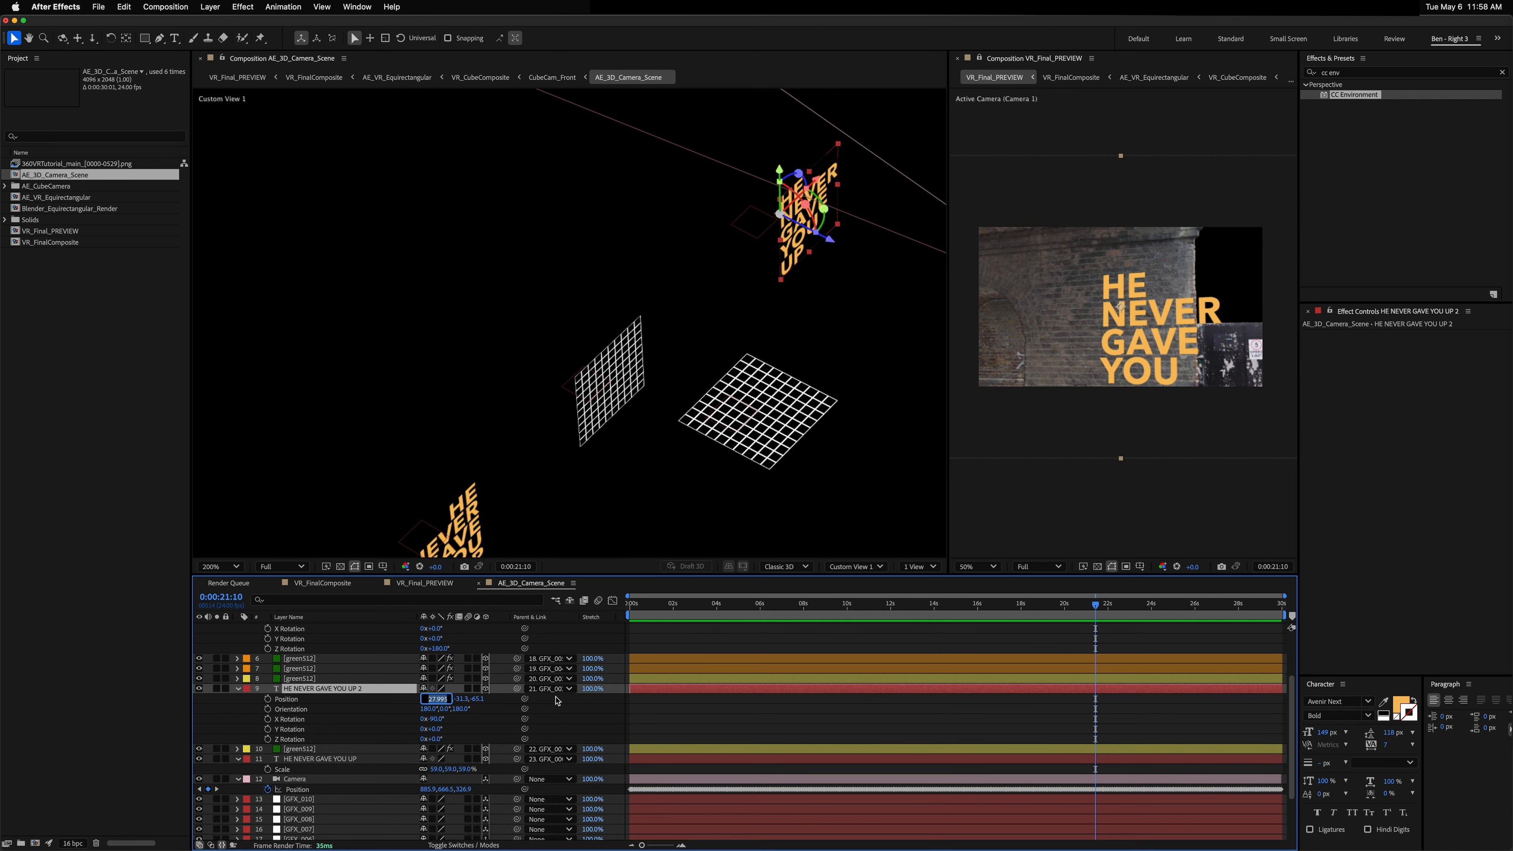
type("0")
key("Tab")
type("0")
key("Tab")
type("0")
key("Return")
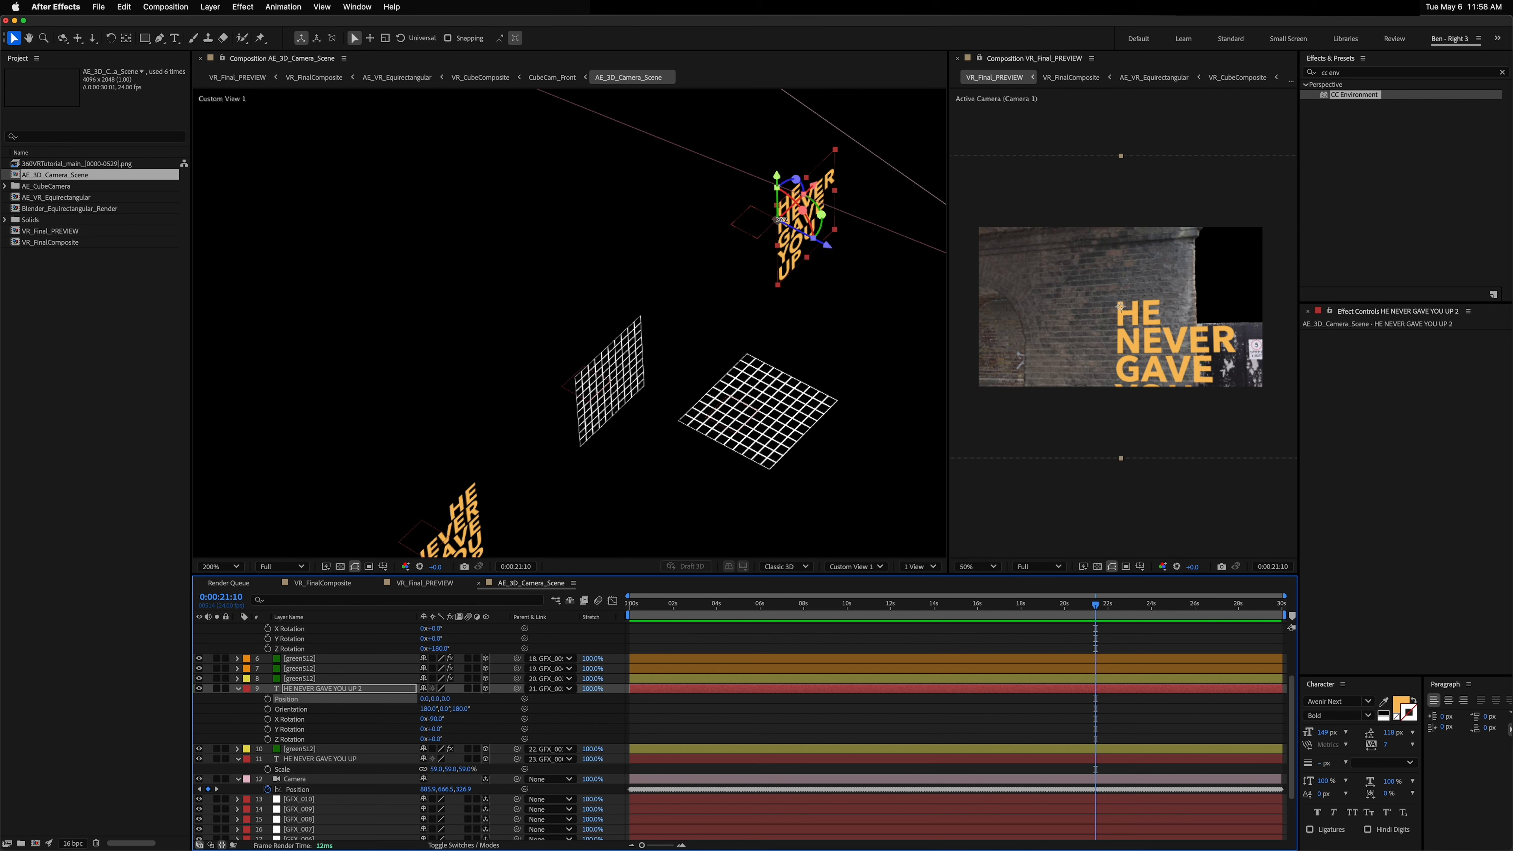
Step: Slide the text copy along its wall and pan the VR preview to check its placement
left_click_drag(777, 177, 750, 197)
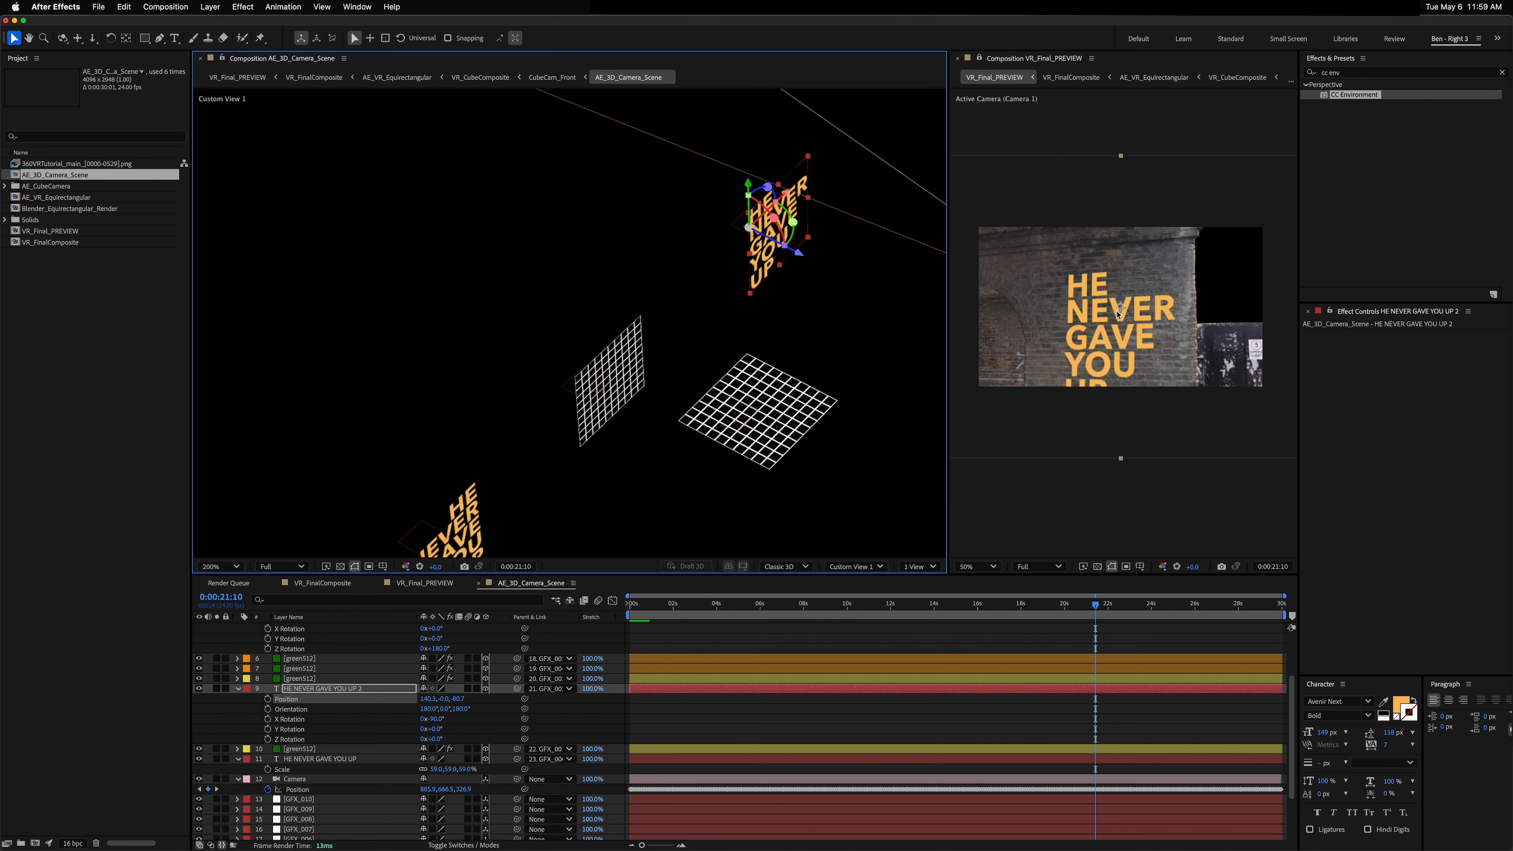
left_click(1077, 308)
key("c")
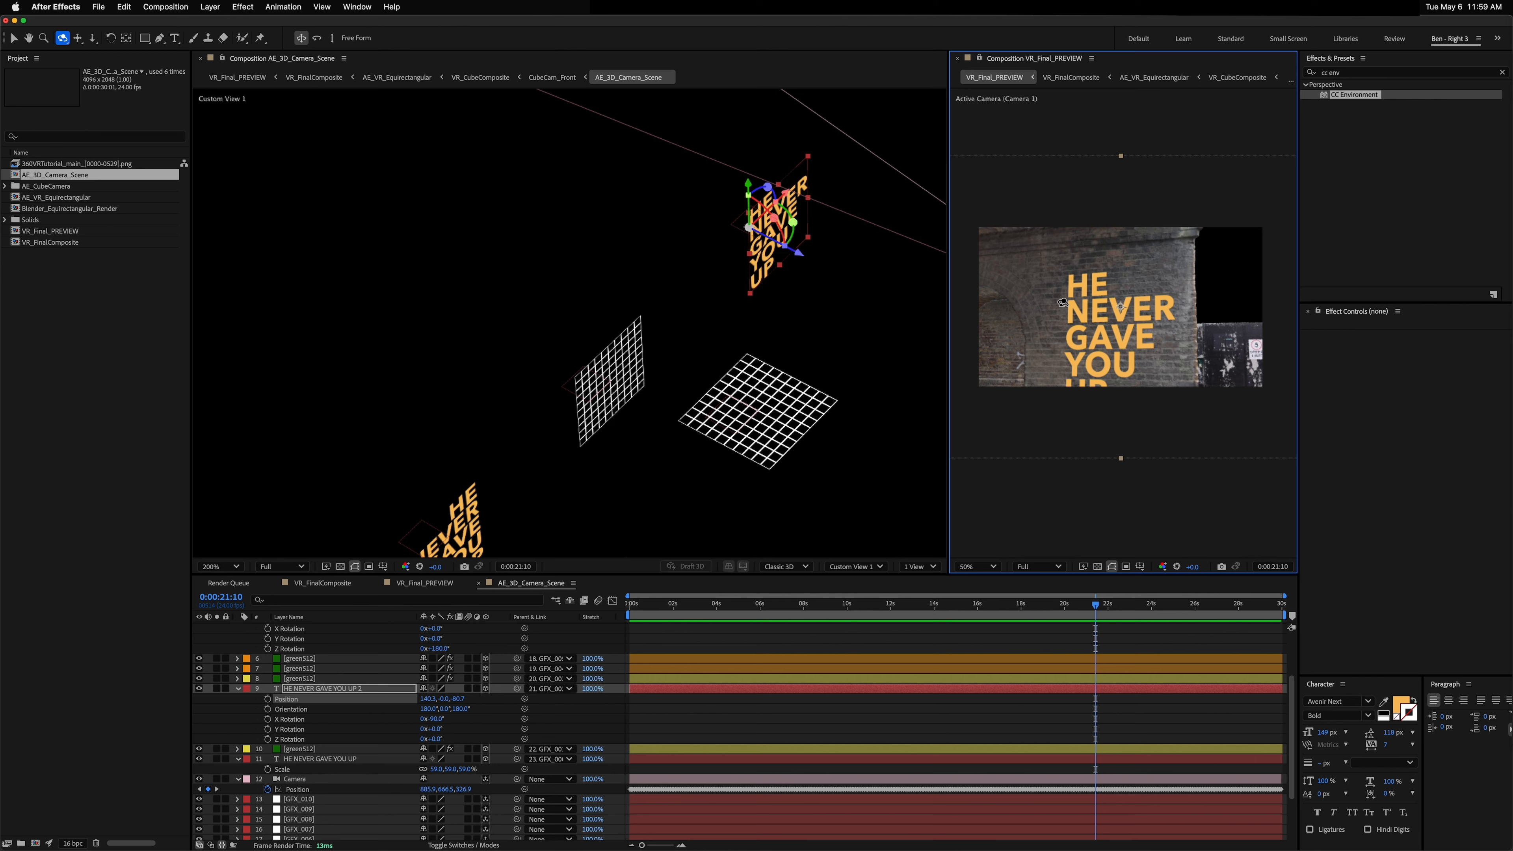
mouse_move(1076, 302)
left_mouse_down()
mouse_move(1098, 302)
mouse_move(1056, 299)
left_mouse_up()
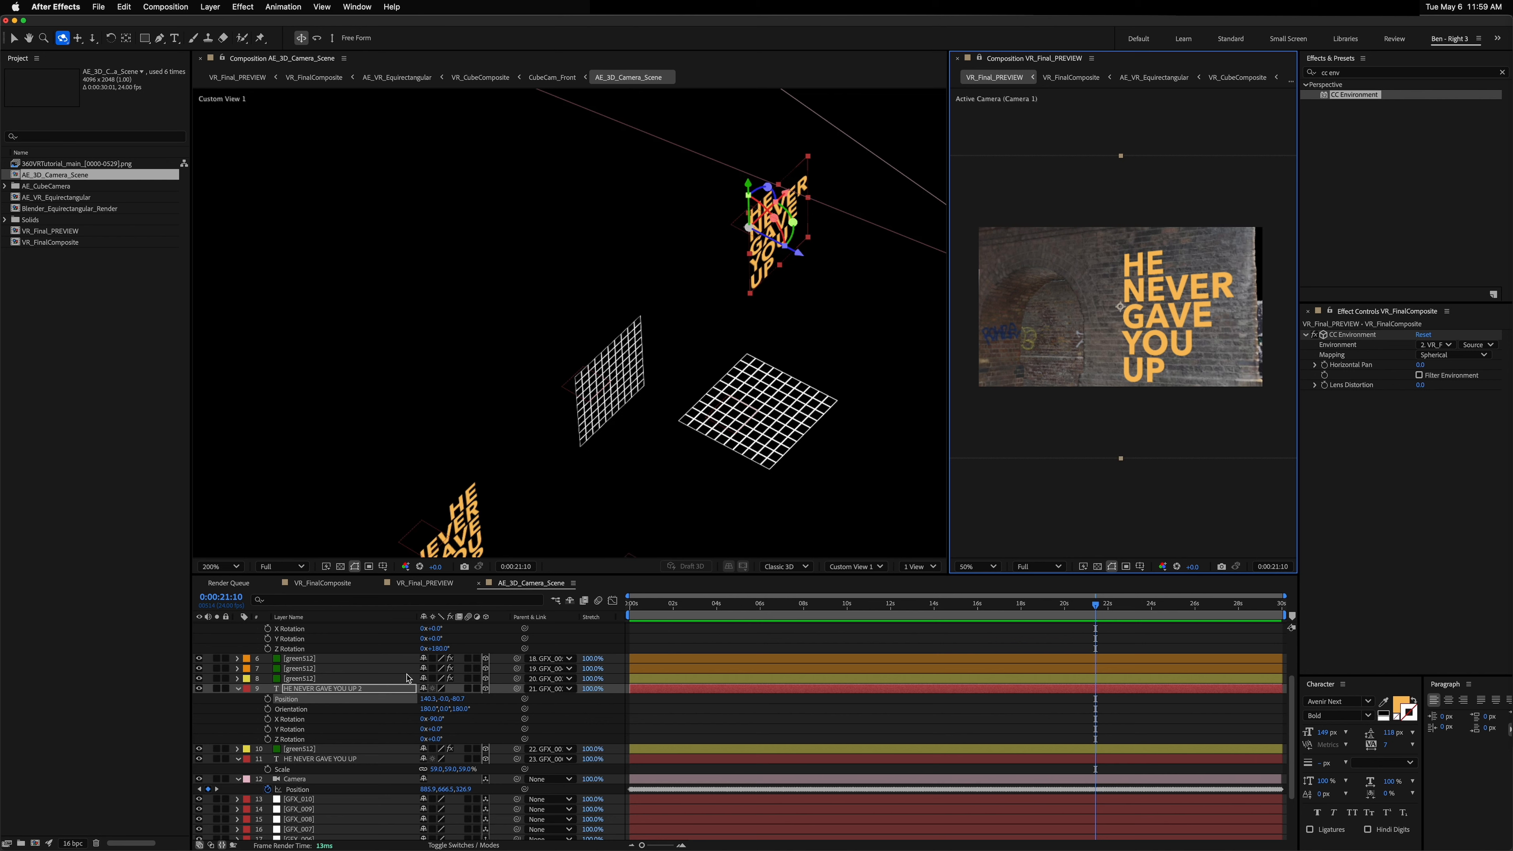
Step: Change the copy's text to HE NEVER LET YOU DOWN, one word per line
double_click(321, 689)
type("HE")
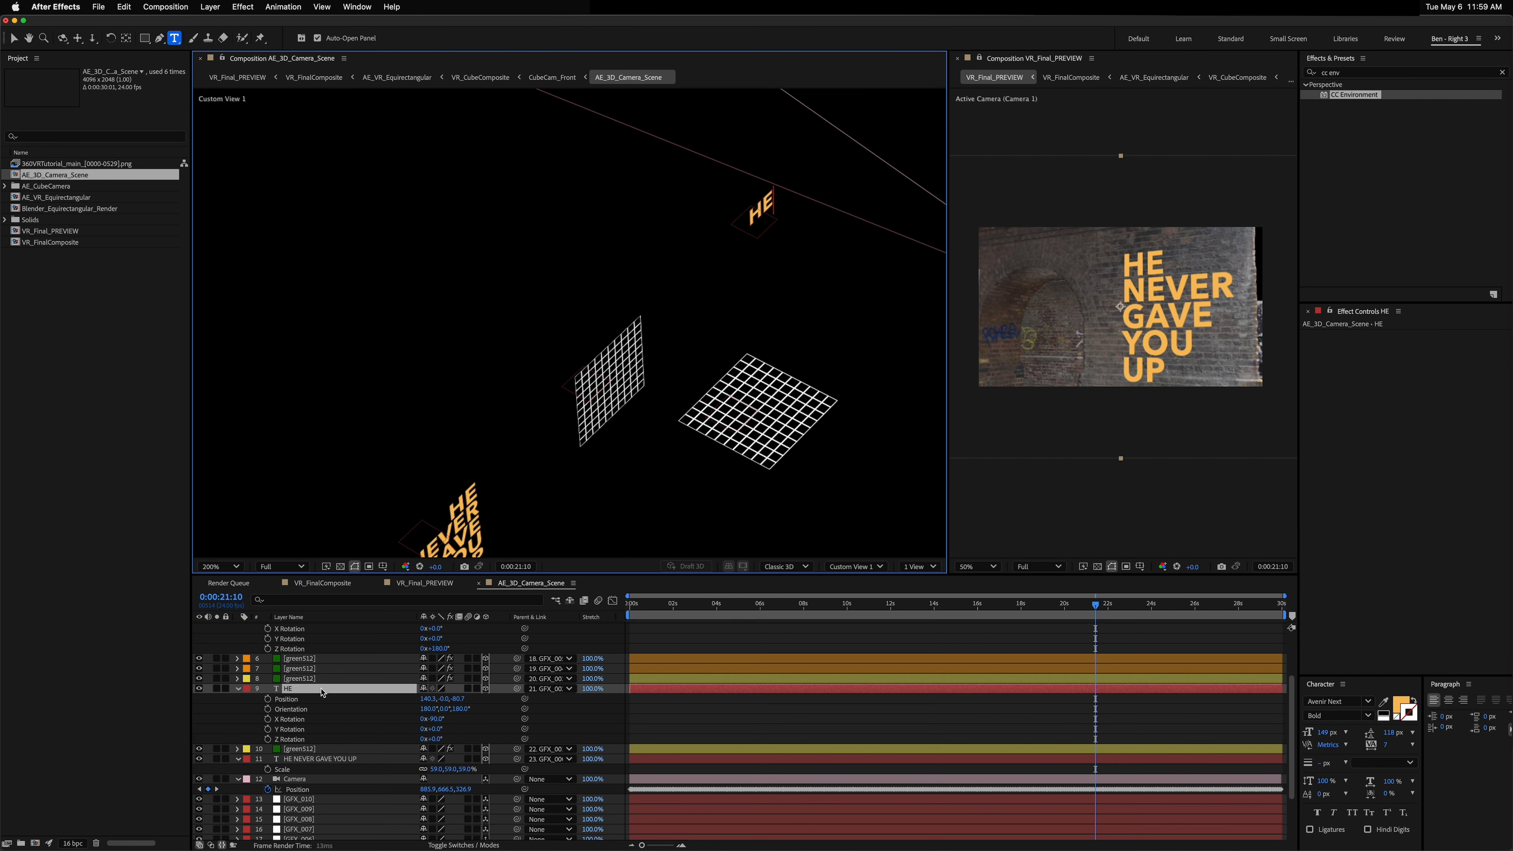
key("Return")
type("NEVER")
key("Return")
type("LET")
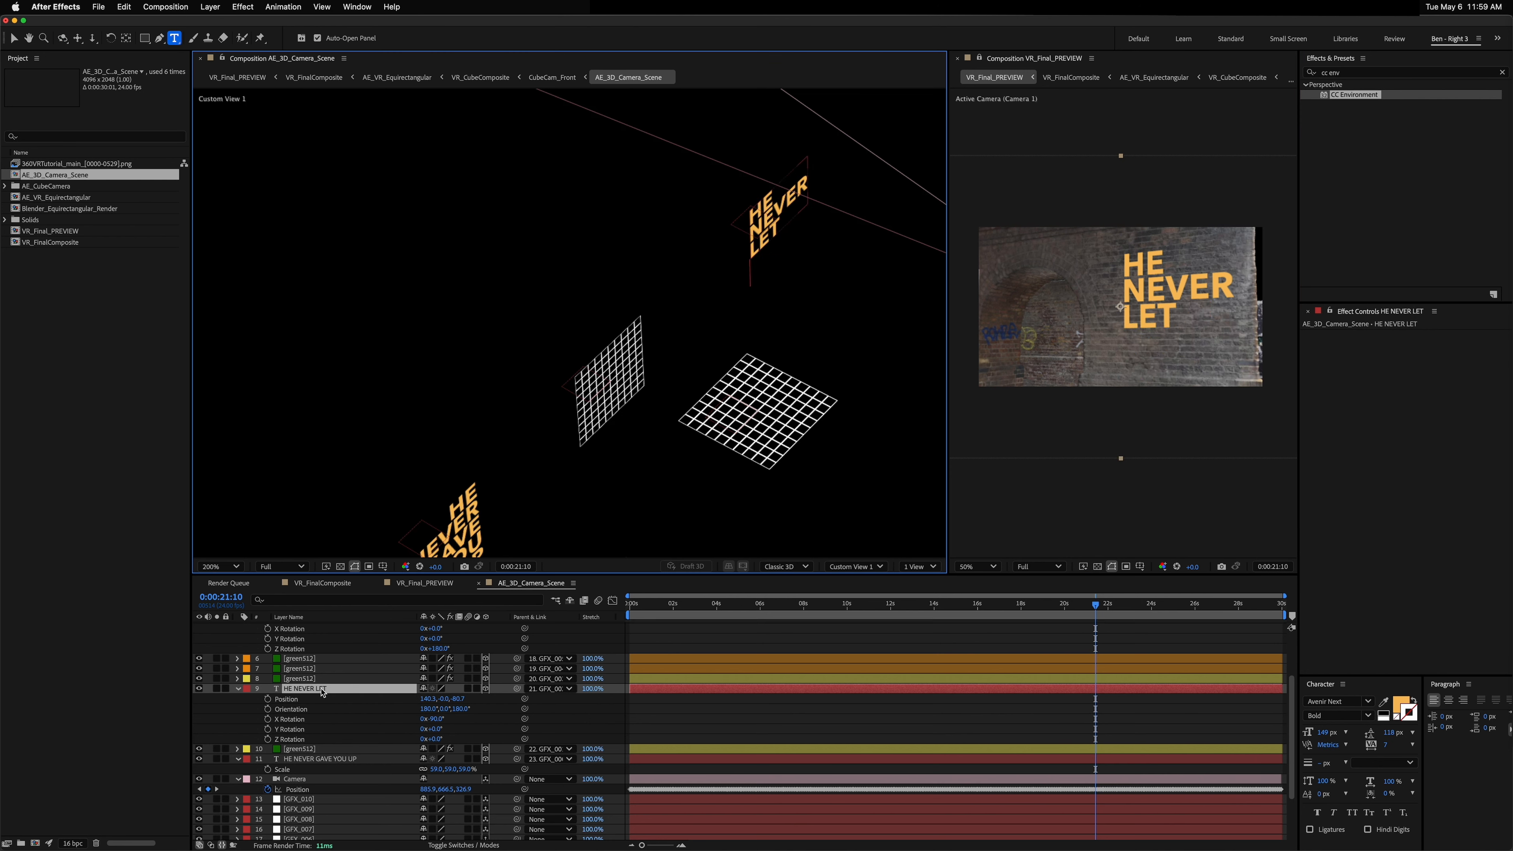
key("Return")
type("You")
key("BackSpace")
key("BackSpace")
type("OU")
key("Return")
type("DOWN")
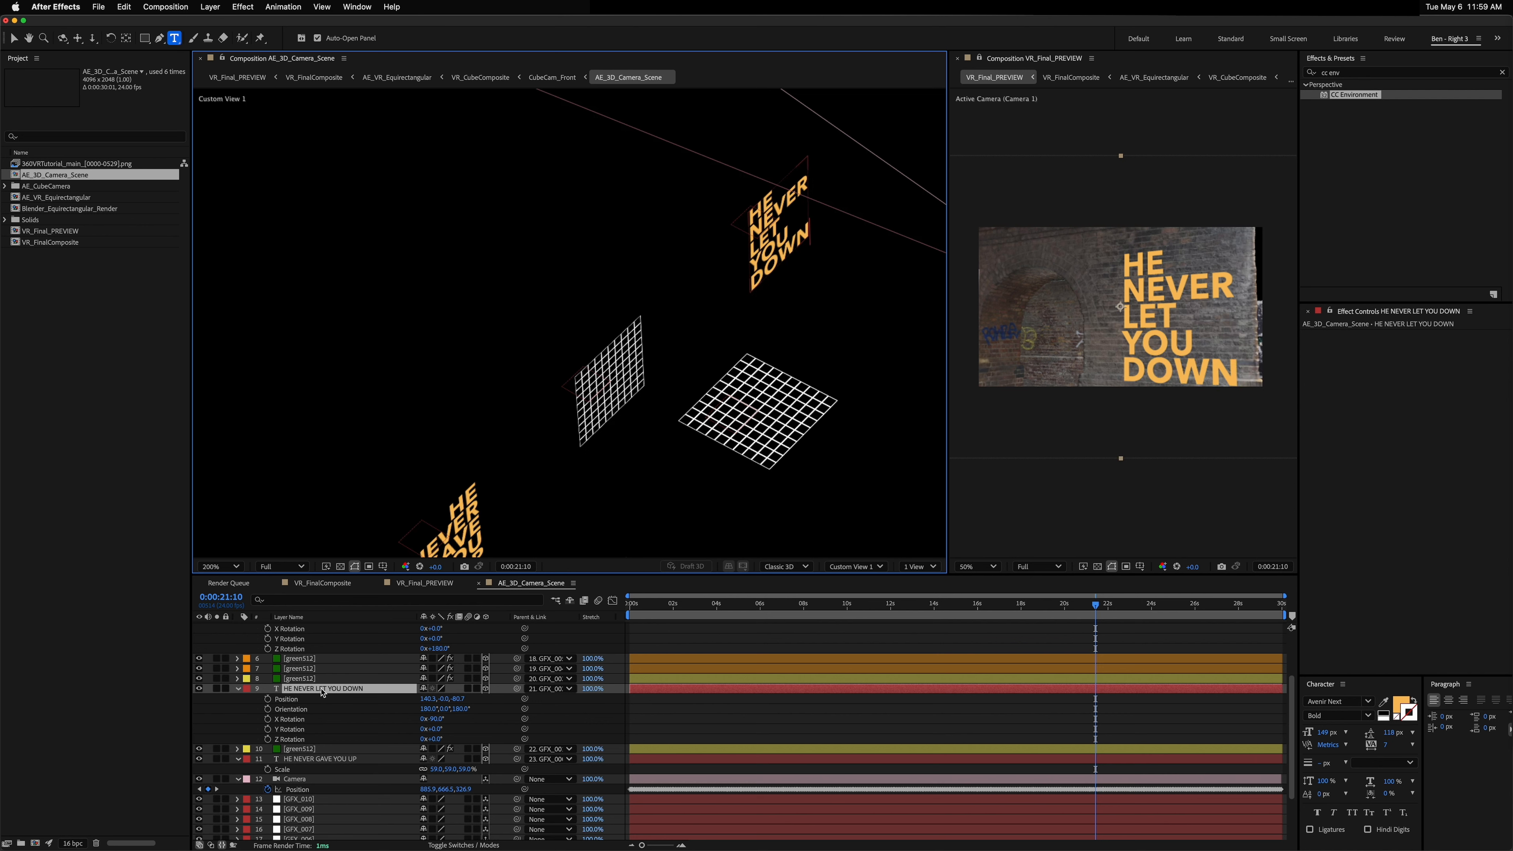
left_click(321, 690)
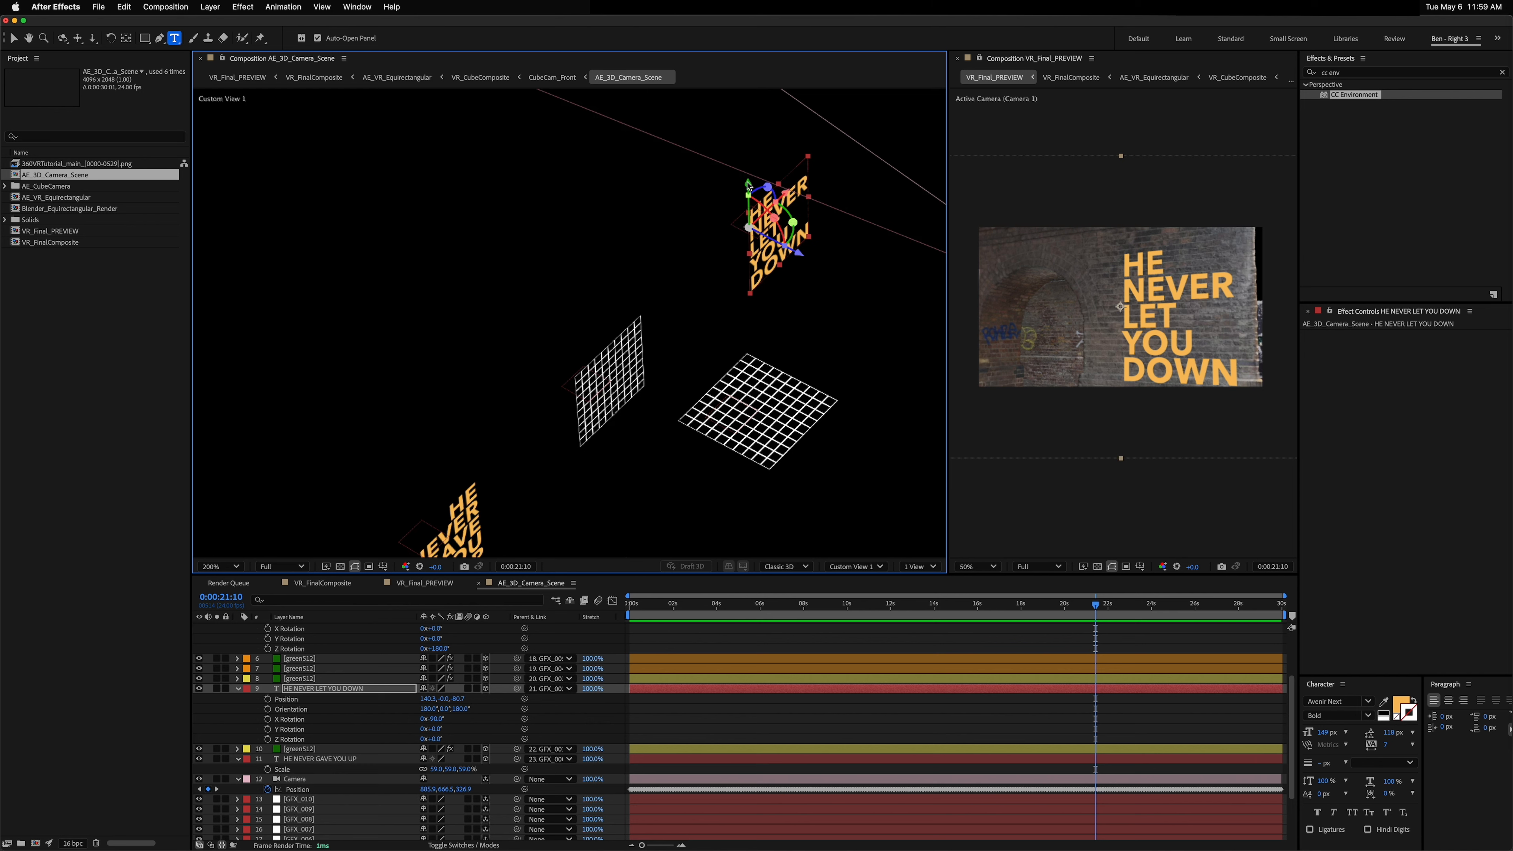
Step: Switch the viewer to the Front view and reposition the HE NEVER LET YOU DOWN text on its wall
key("v")
left_click_drag(748, 186, 752, 195)
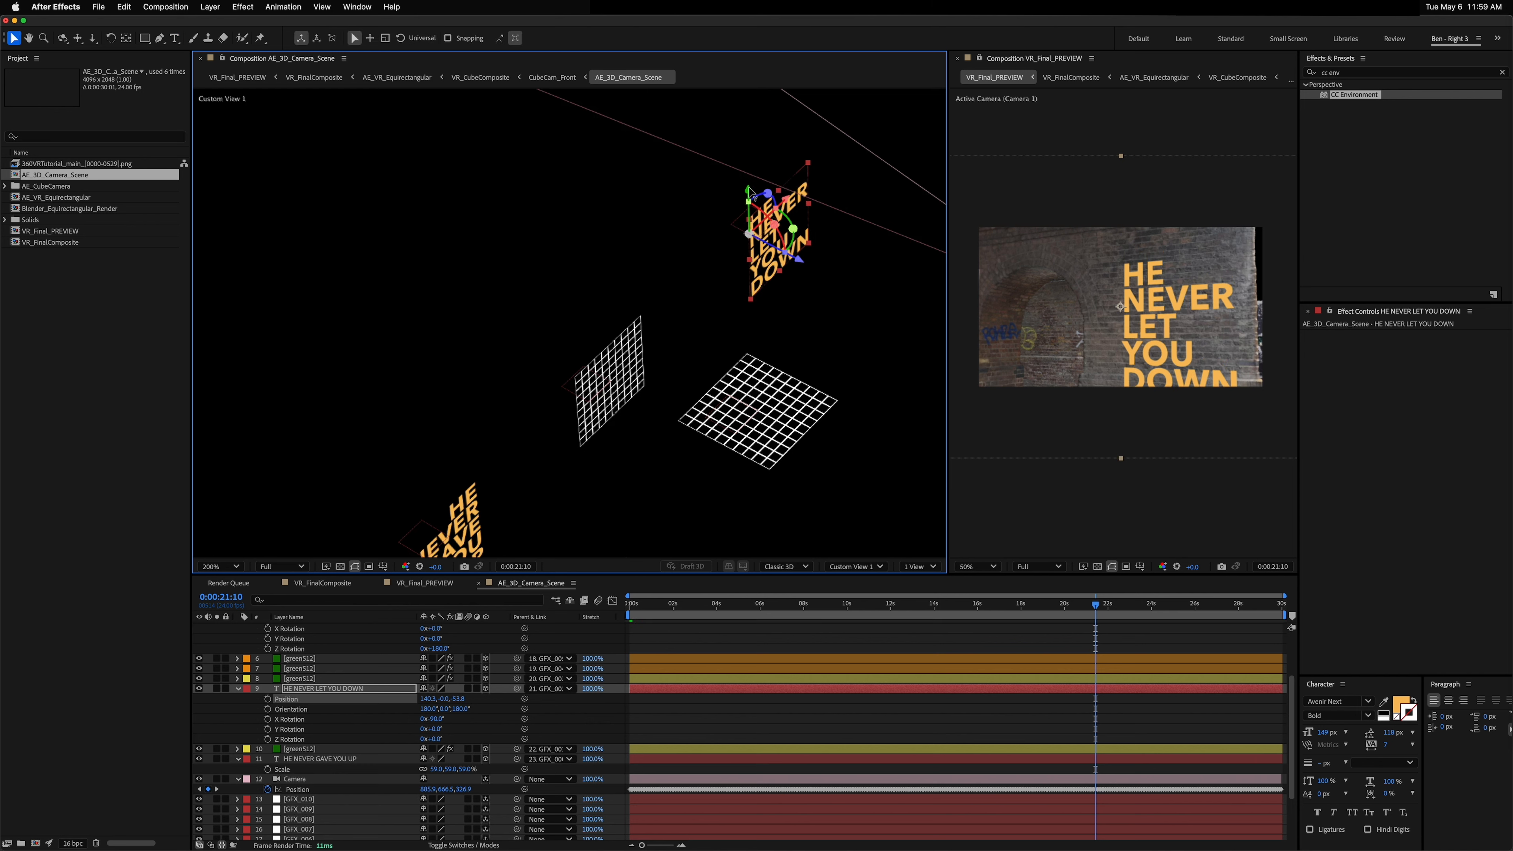
left_click(899, 565)
left_click(849, 567)
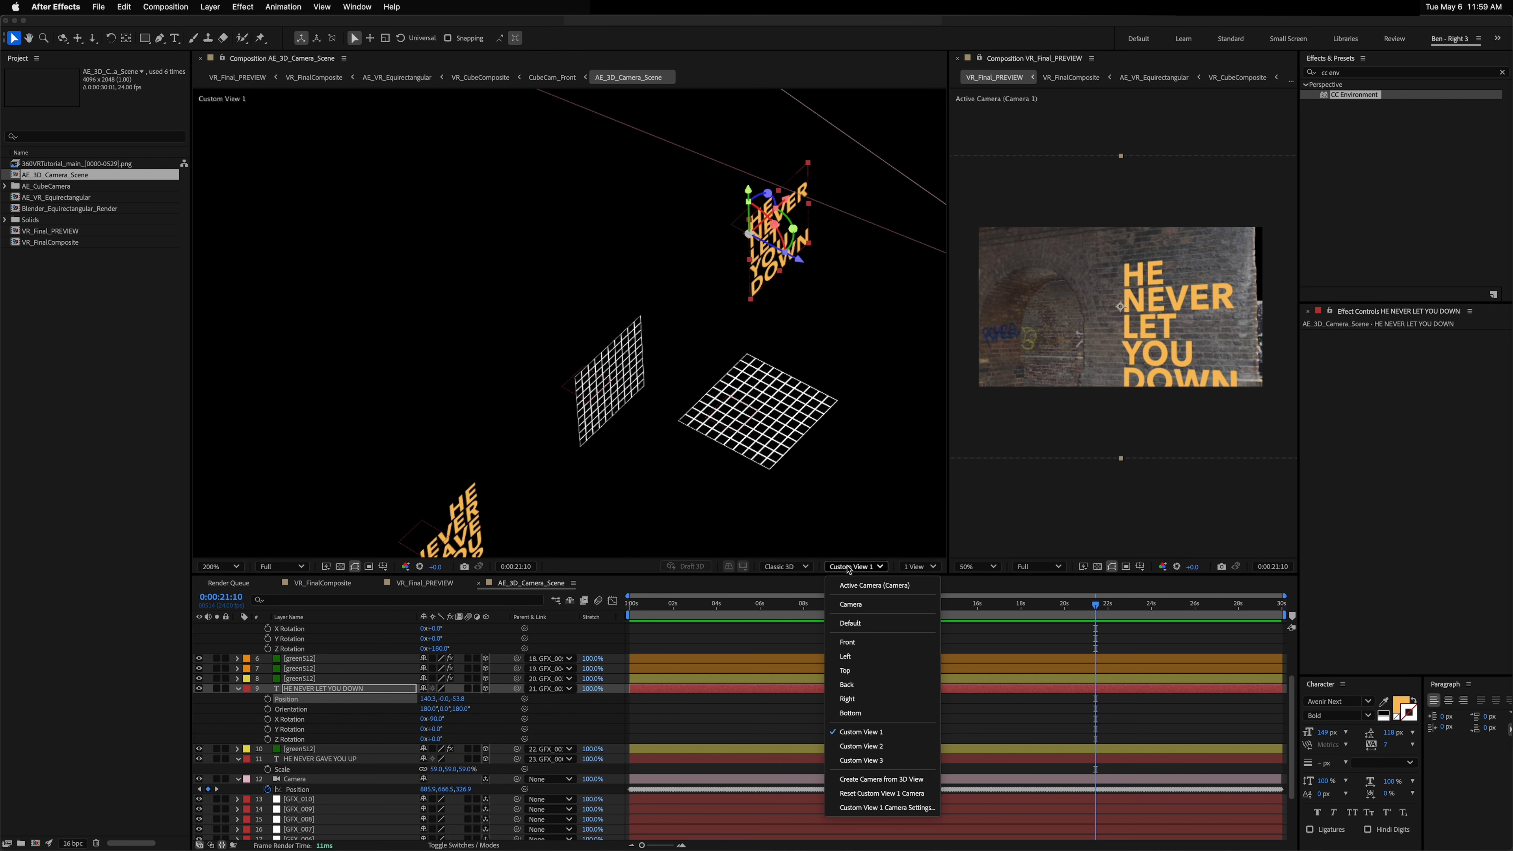
left_click(851, 642)
scroll(633, 401, "down", 2)
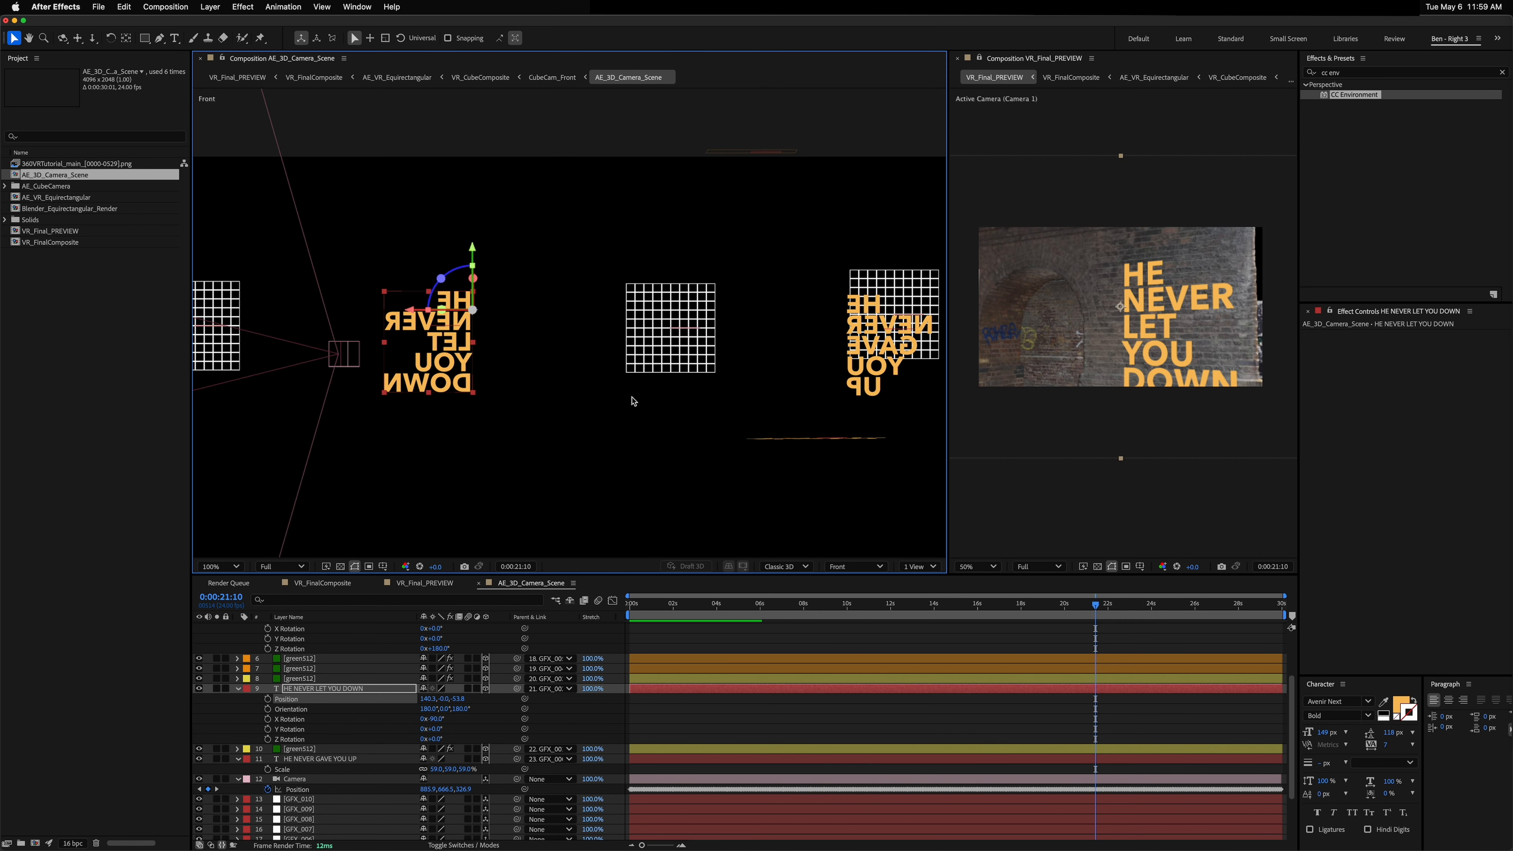
scroll(633, 401, "down", 1)
scroll(648, 303, "up", 1)
left_click_drag(683, 394, 576, 196)
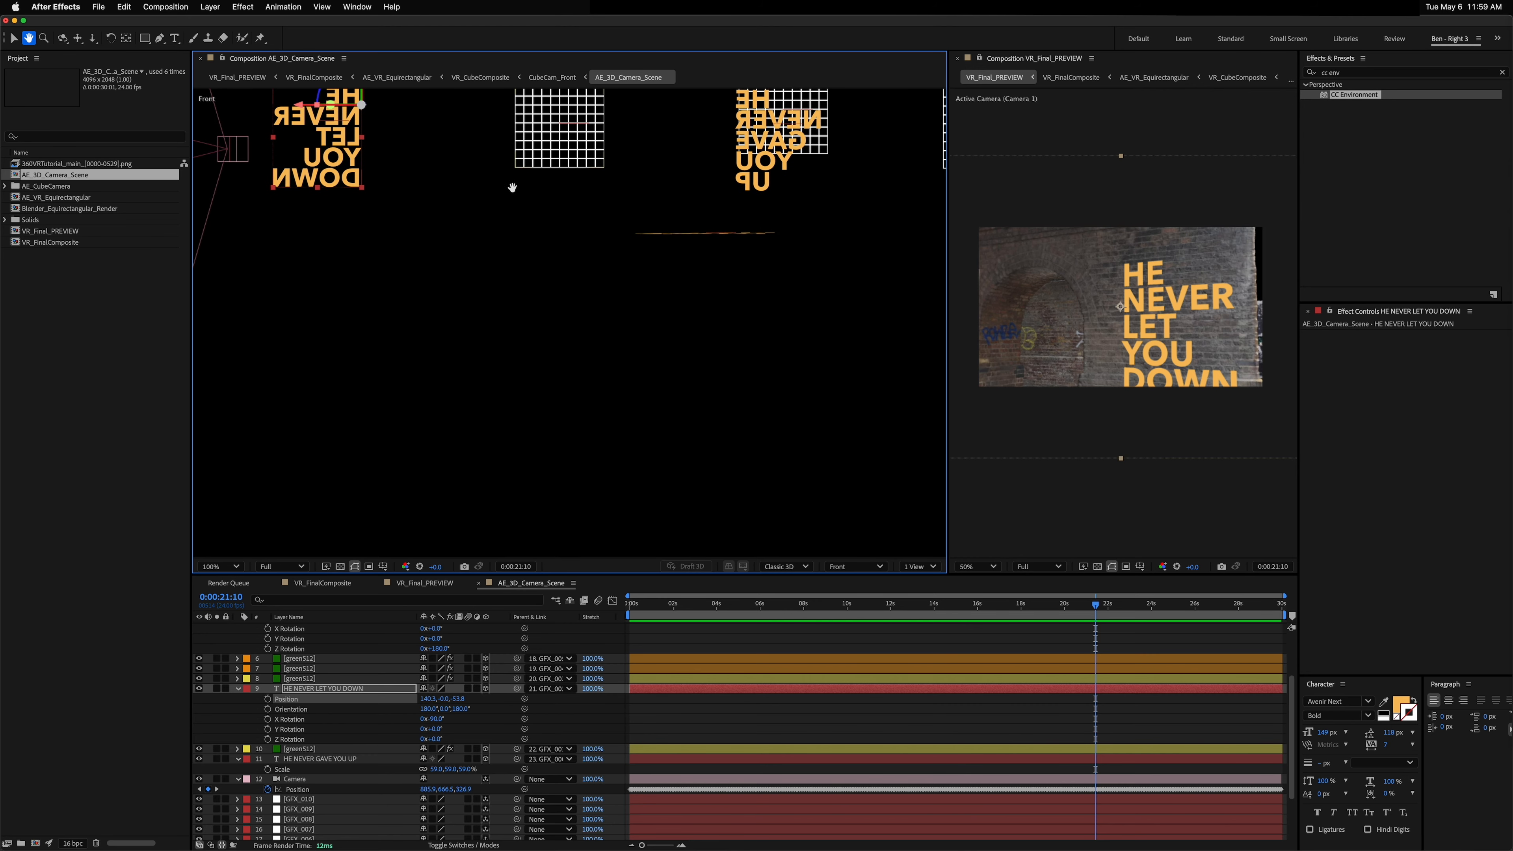
key("v")
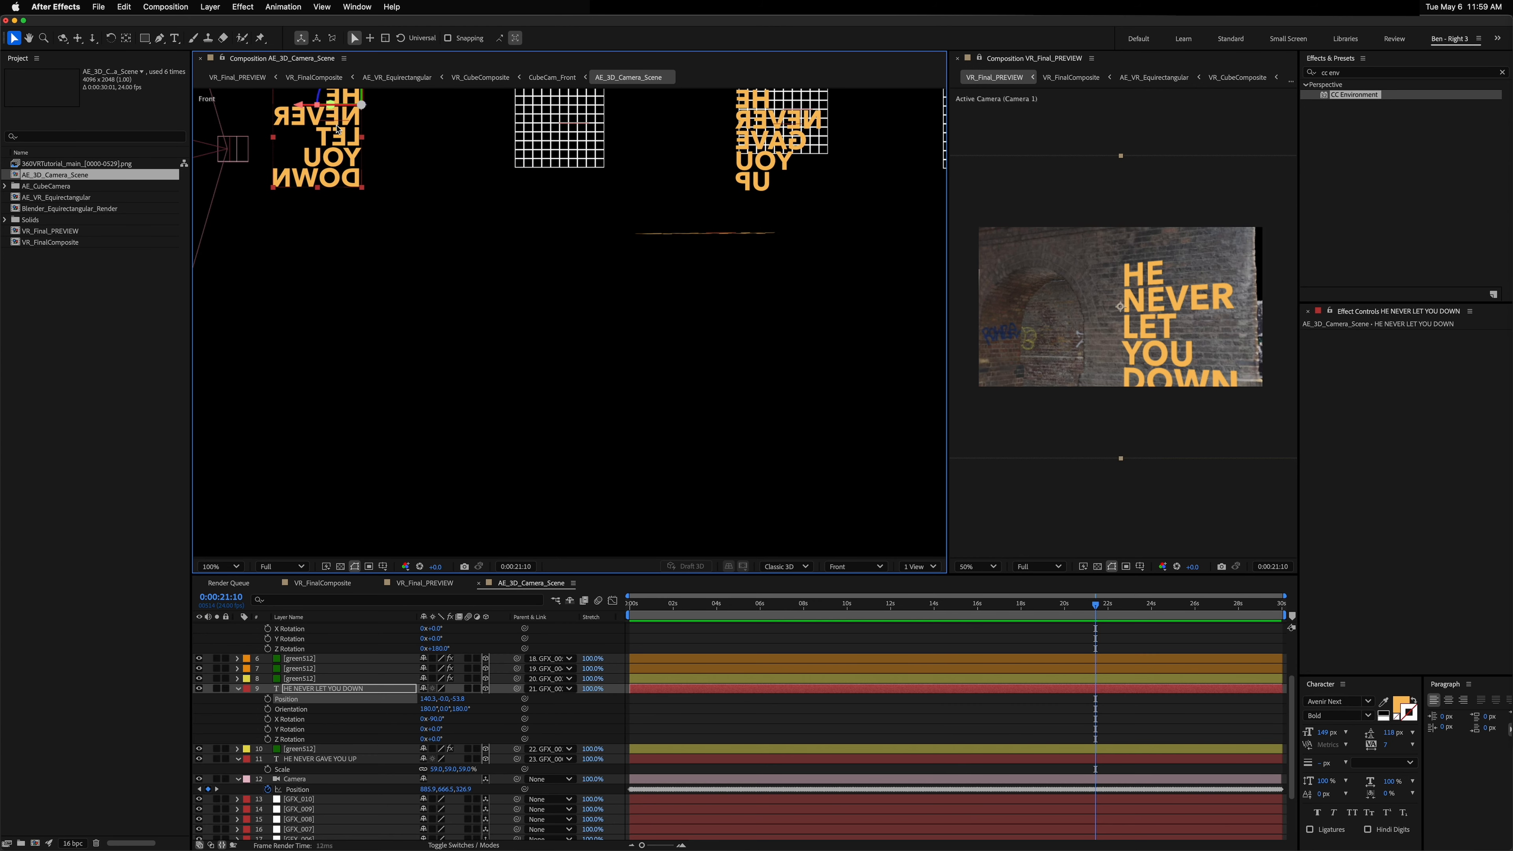
left_click_drag(340, 138, 340, 143)
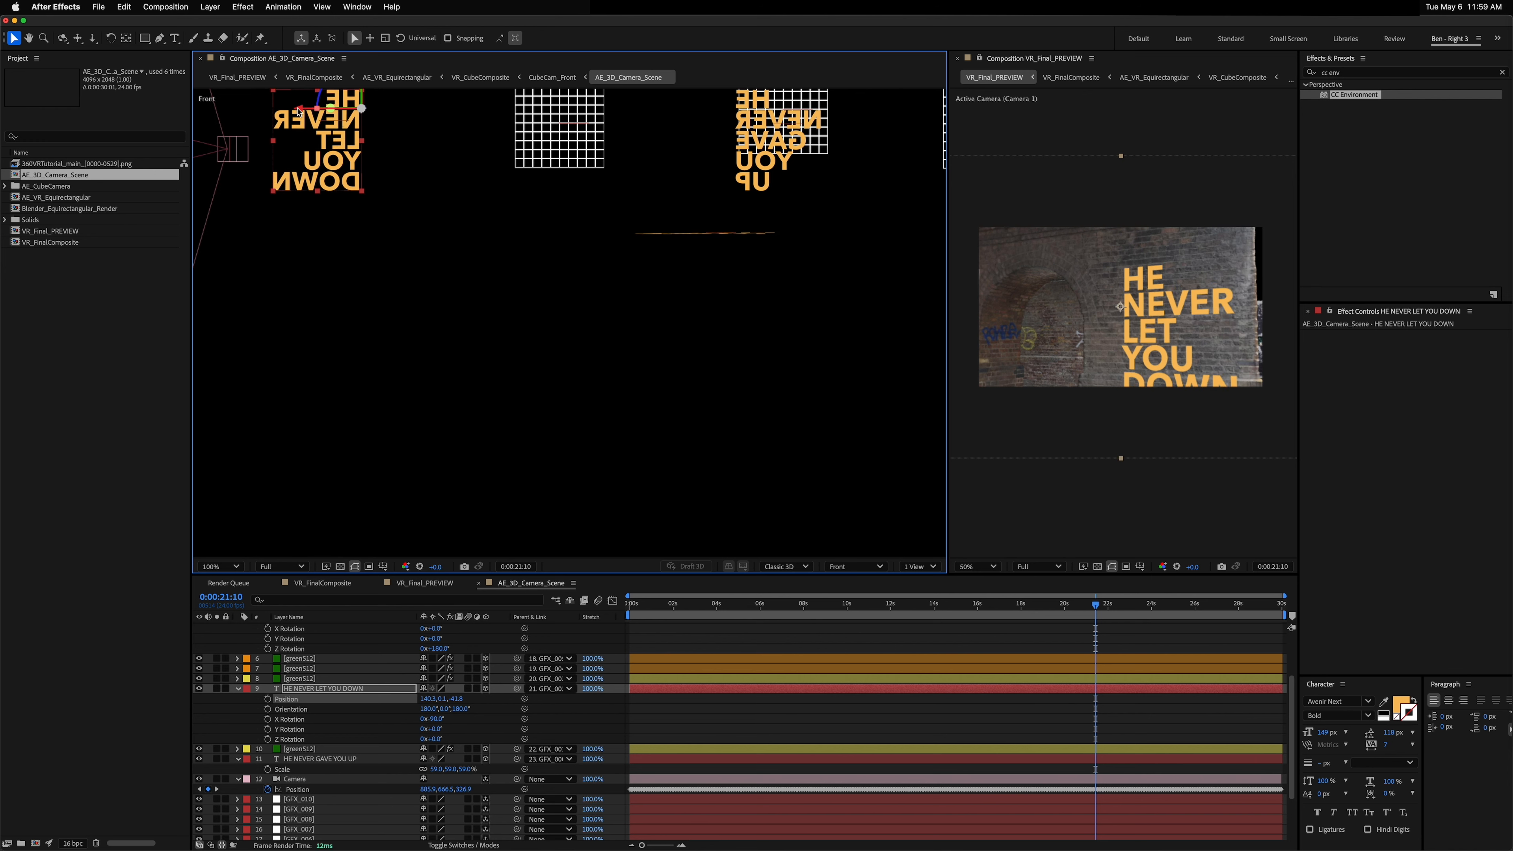
left_click_drag(298, 112, 327, 118)
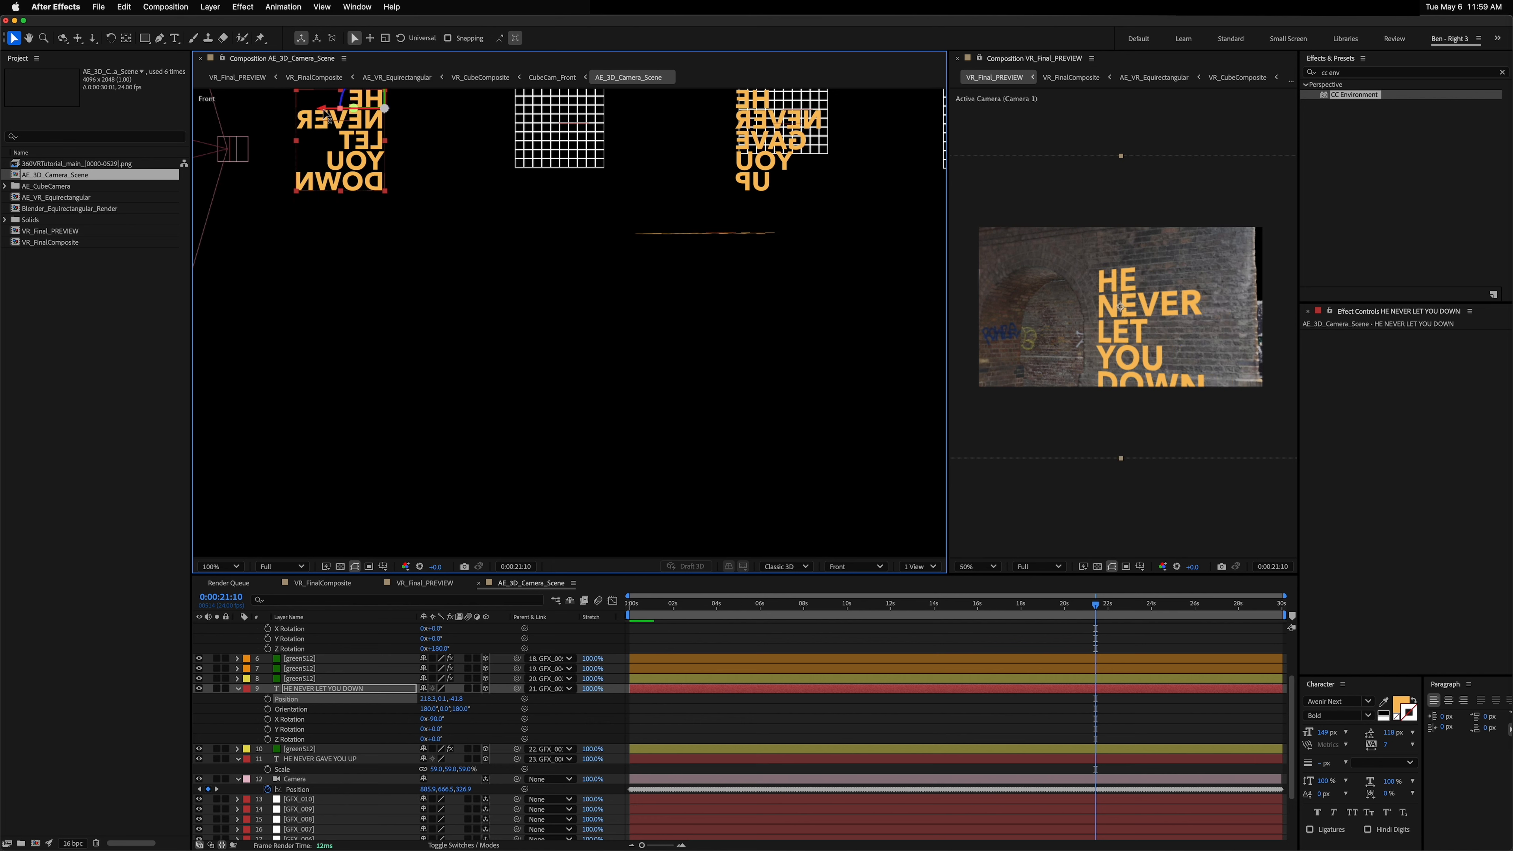
Step: Return the viewer to Custom View 1 and orbit around the scene
left_click(857, 566)
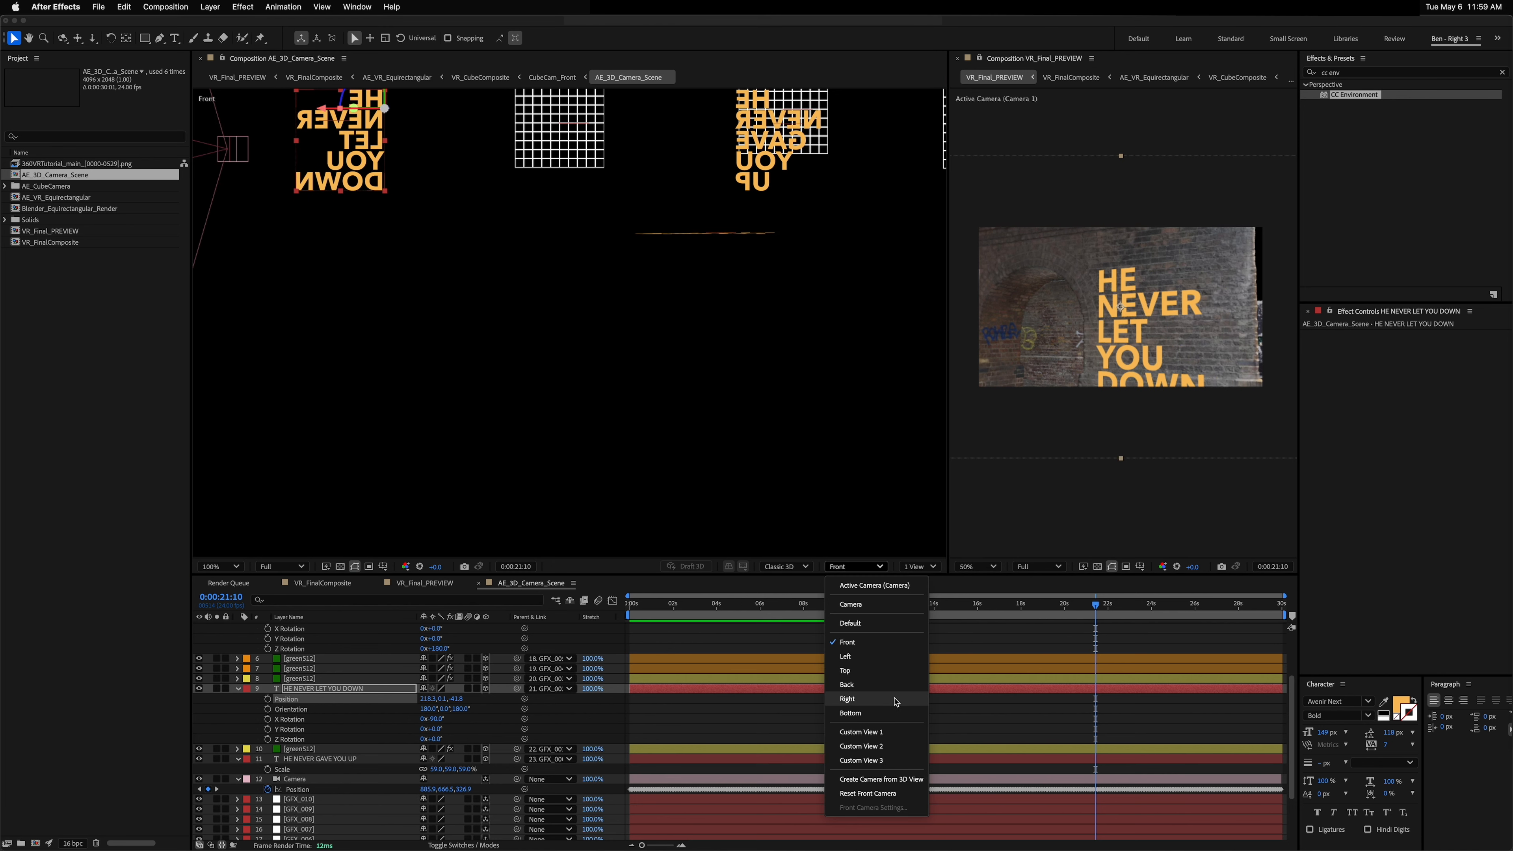
left_click(864, 731)
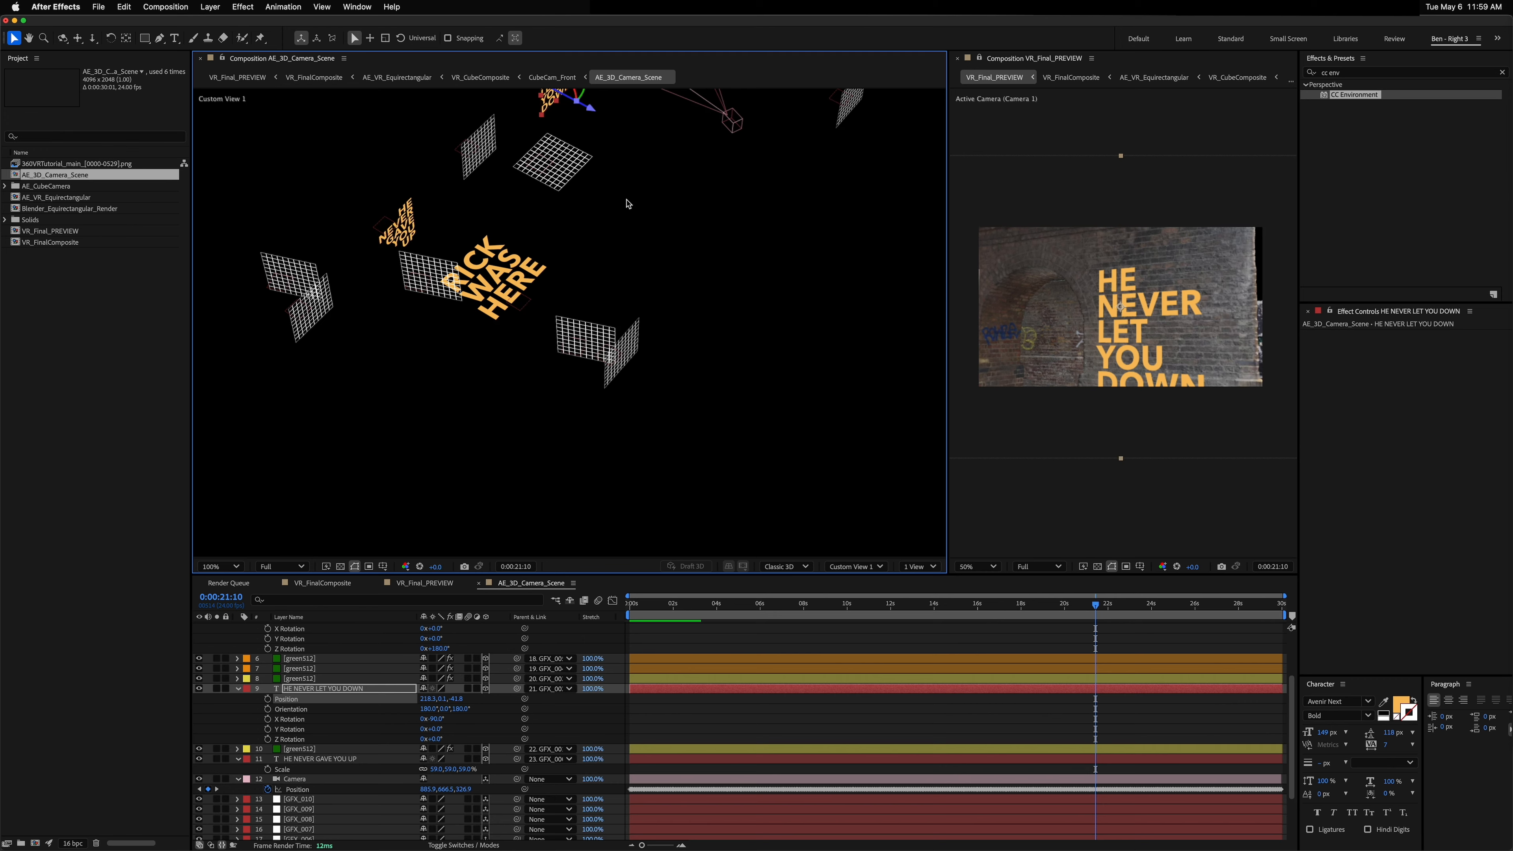
left_click_drag(627, 204, 642, 263)
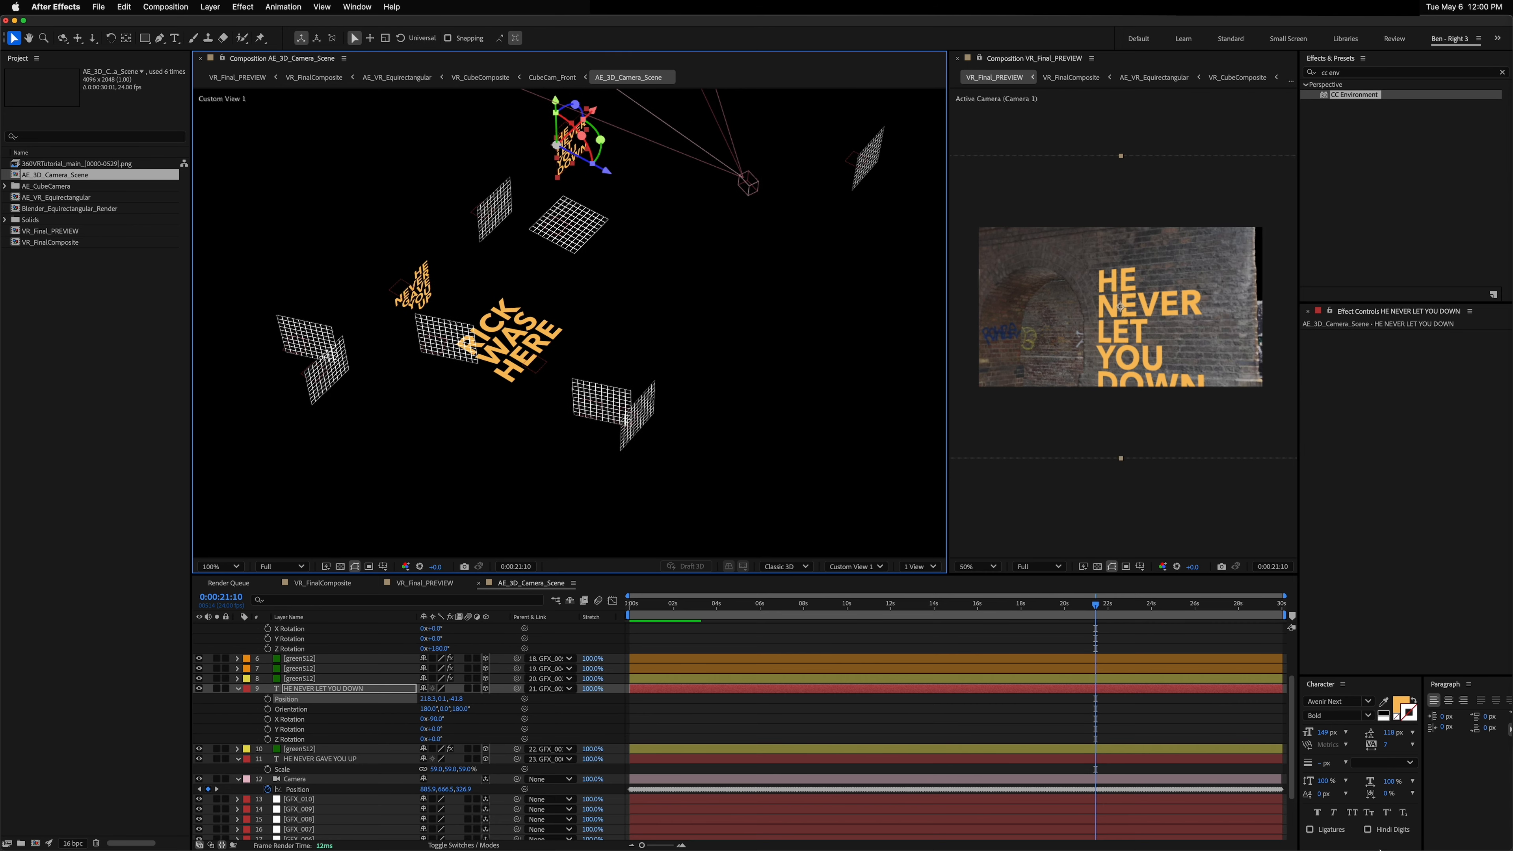
Step: Switch to Finder, preview the pictures in the rick_images folder and import Rick2.jpg into the project
key("super+Tab")
left_click(1315, 525)
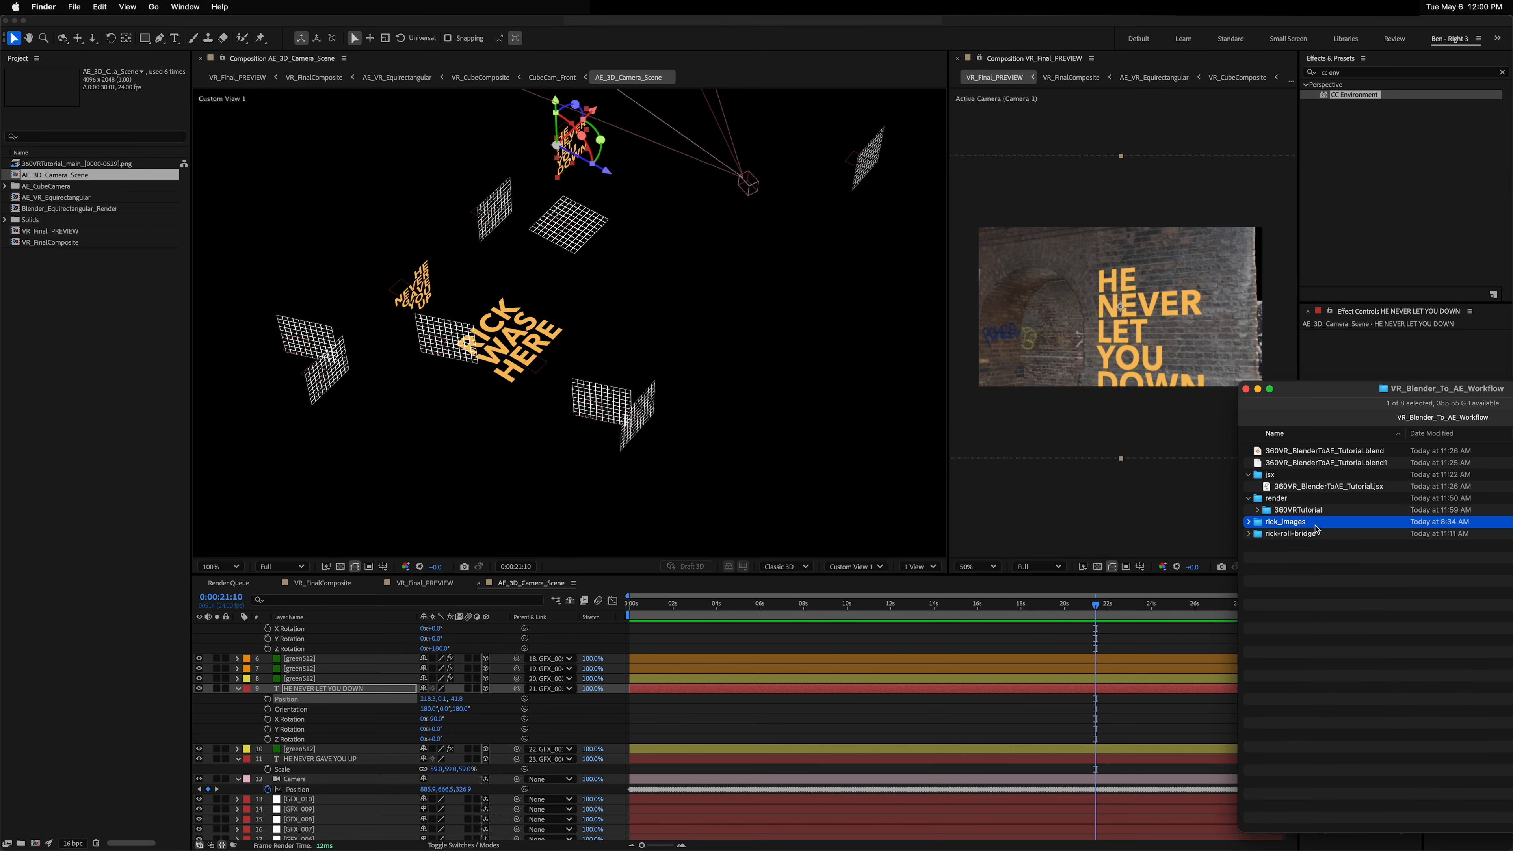
key("Right")
key("Down")
key("space")
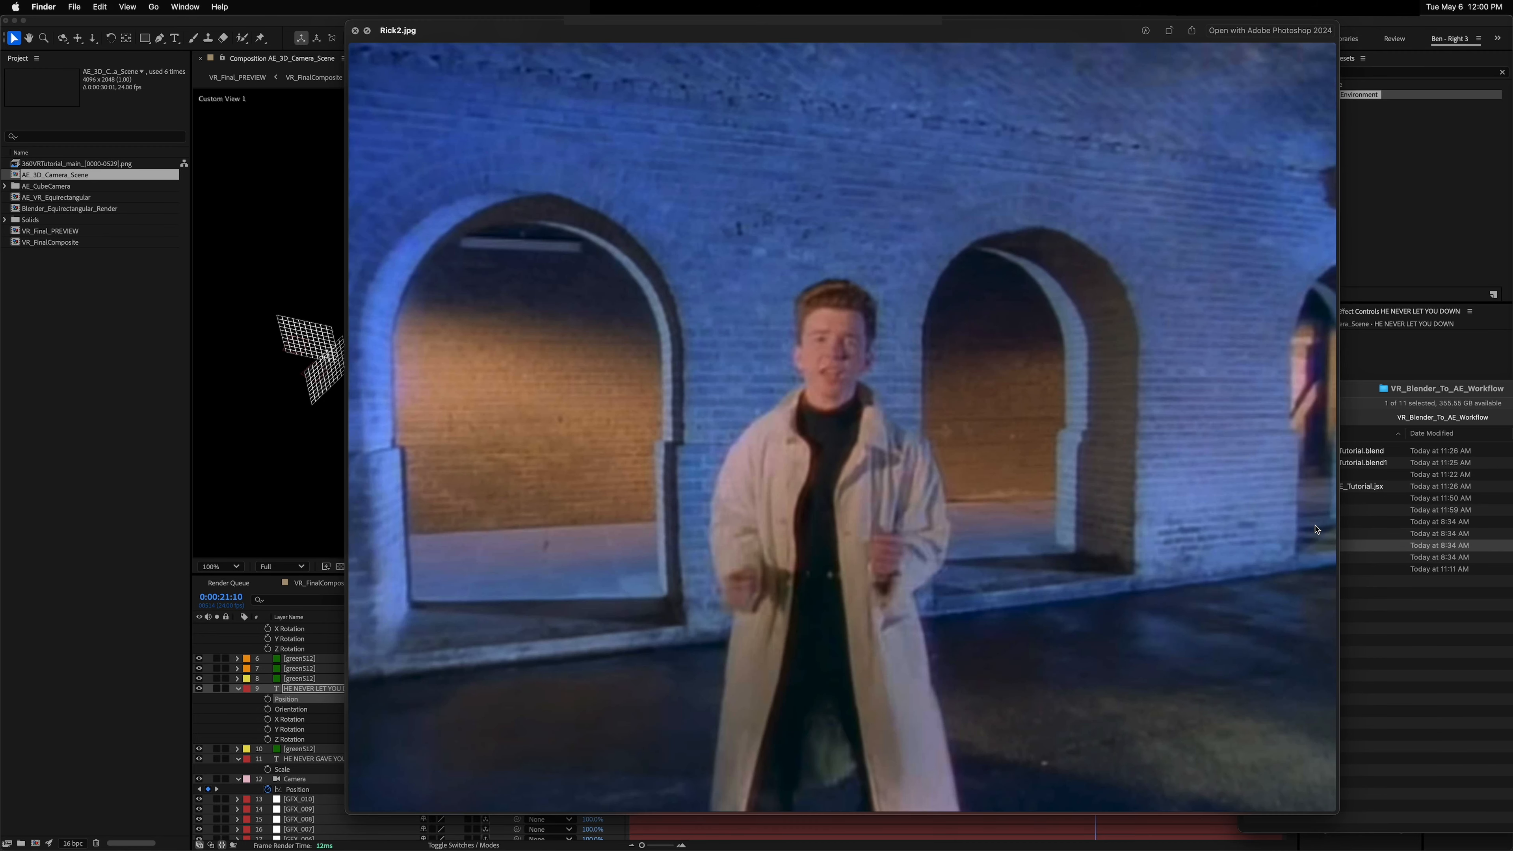
key("Down")
key("Down")
key("Up")
key("space")
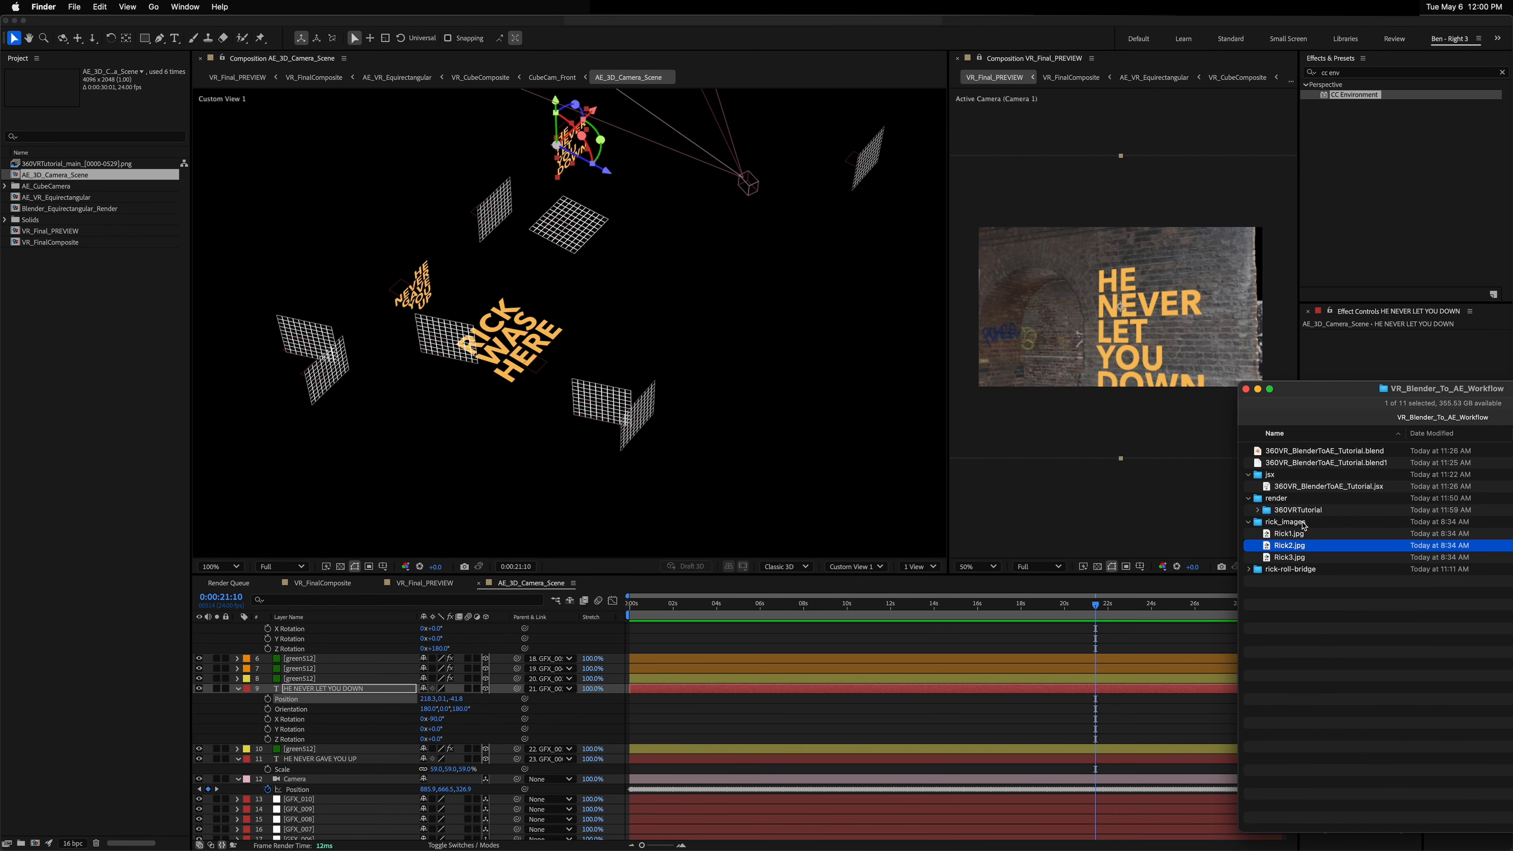
left_click_drag(1293, 546, 95, 325)
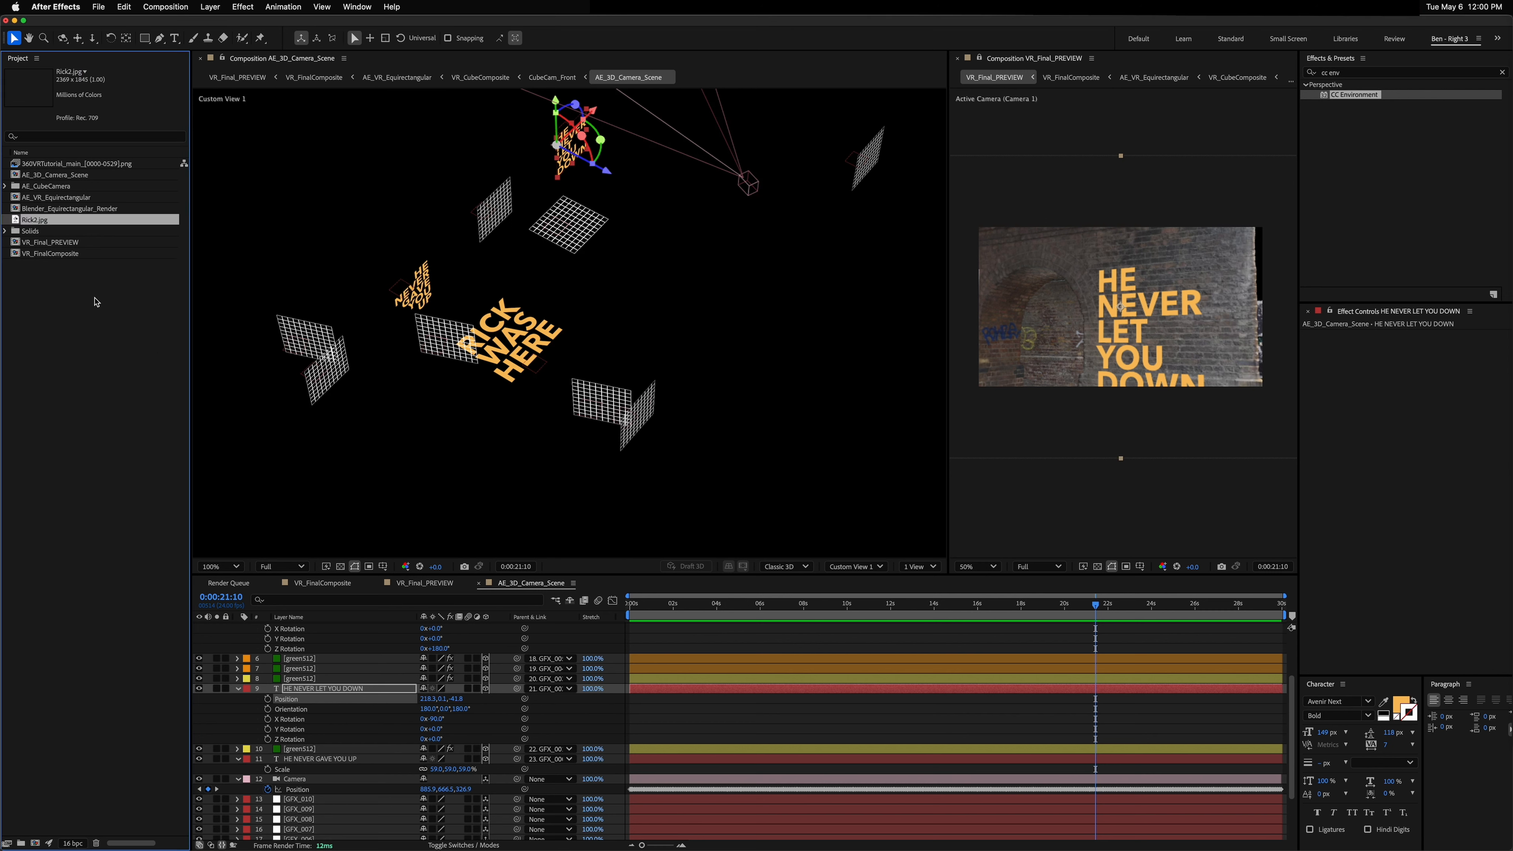
Step: Place Rick2.jpg in the scene composition and parent it to the green512 grid layer
left_click(484, 230)
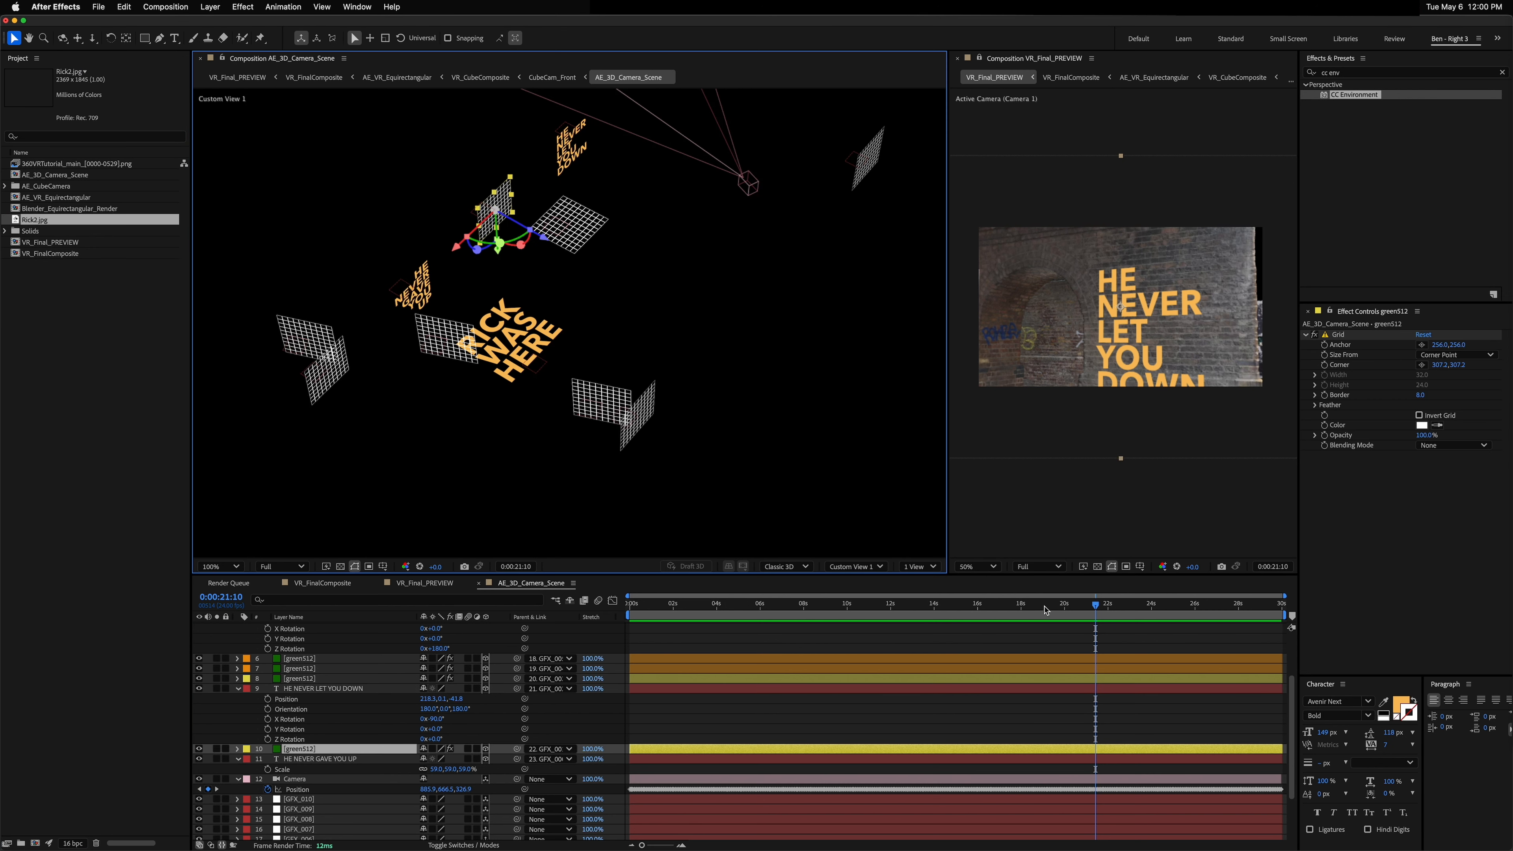
mouse_move(1045, 609)
left_mouse_down()
mouse_move(1006, 606)
mouse_move(1039, 607)
left_mouse_up()
left_click(1105, 325)
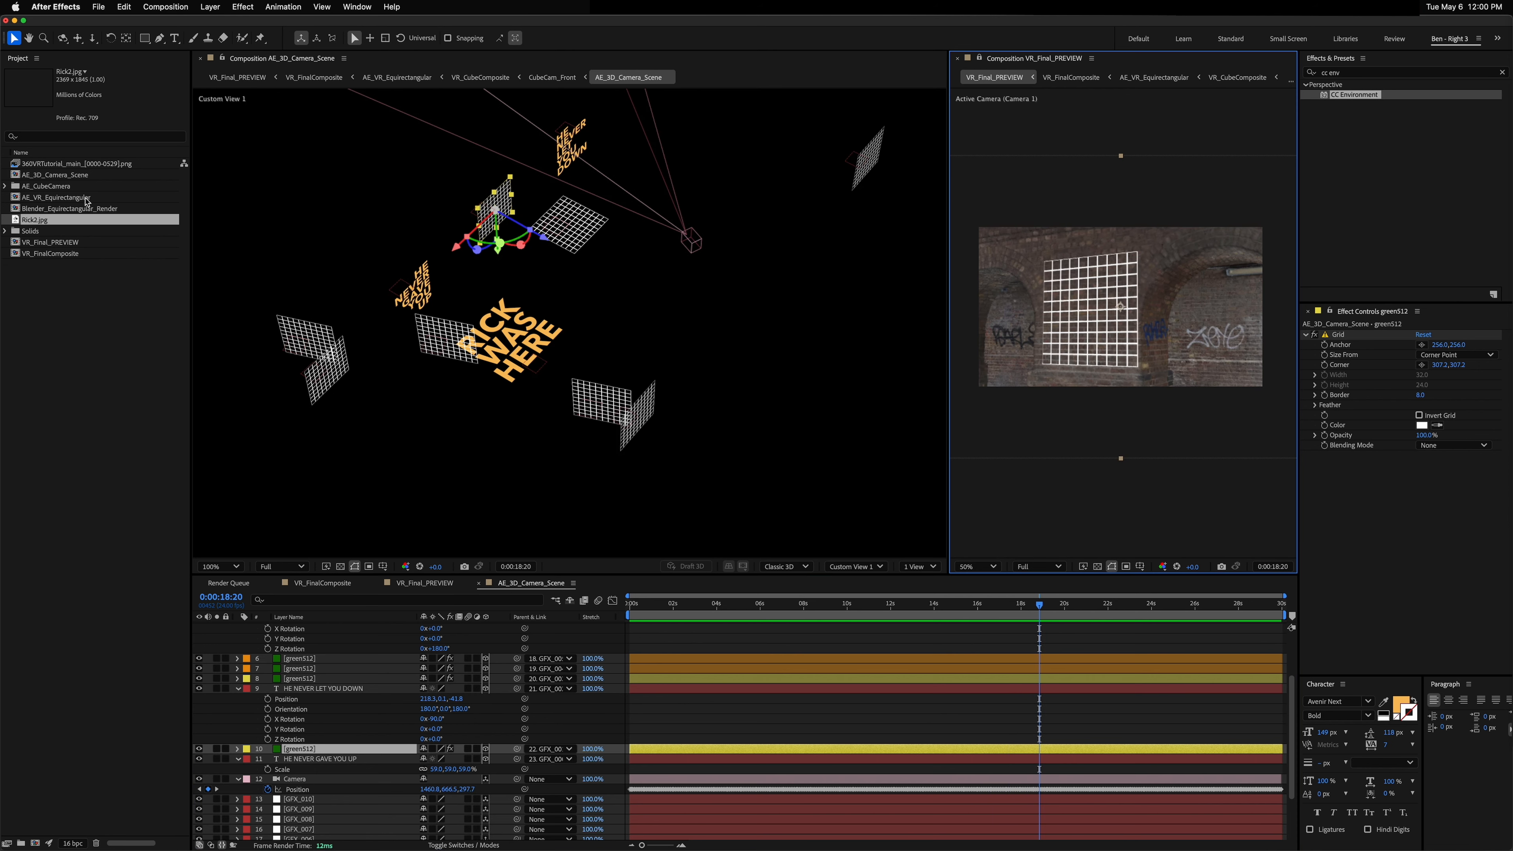
left_click_drag(52, 222, 332, 727)
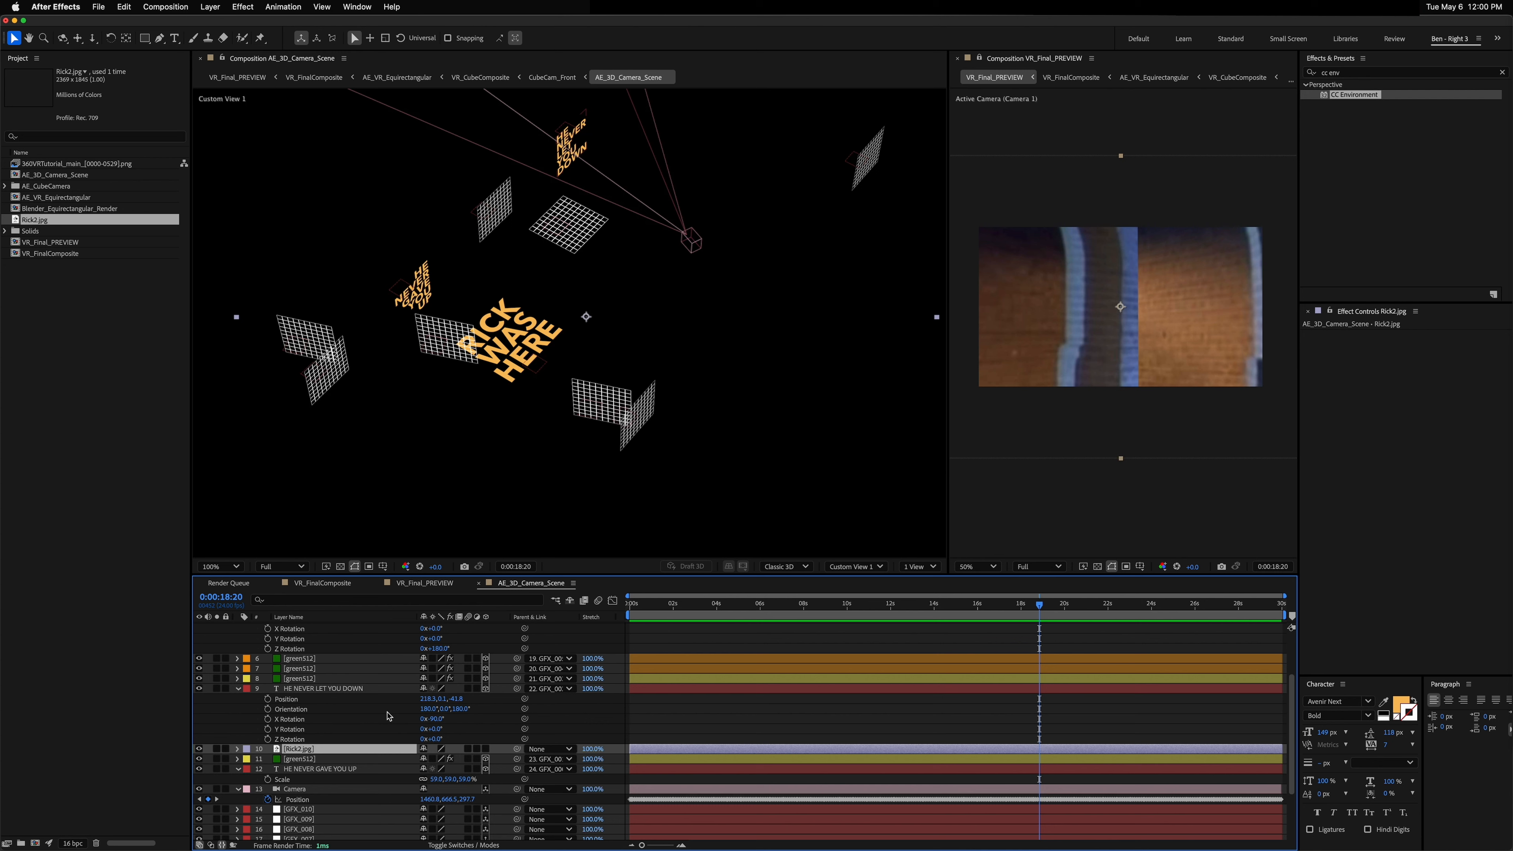
left_click(485, 748)
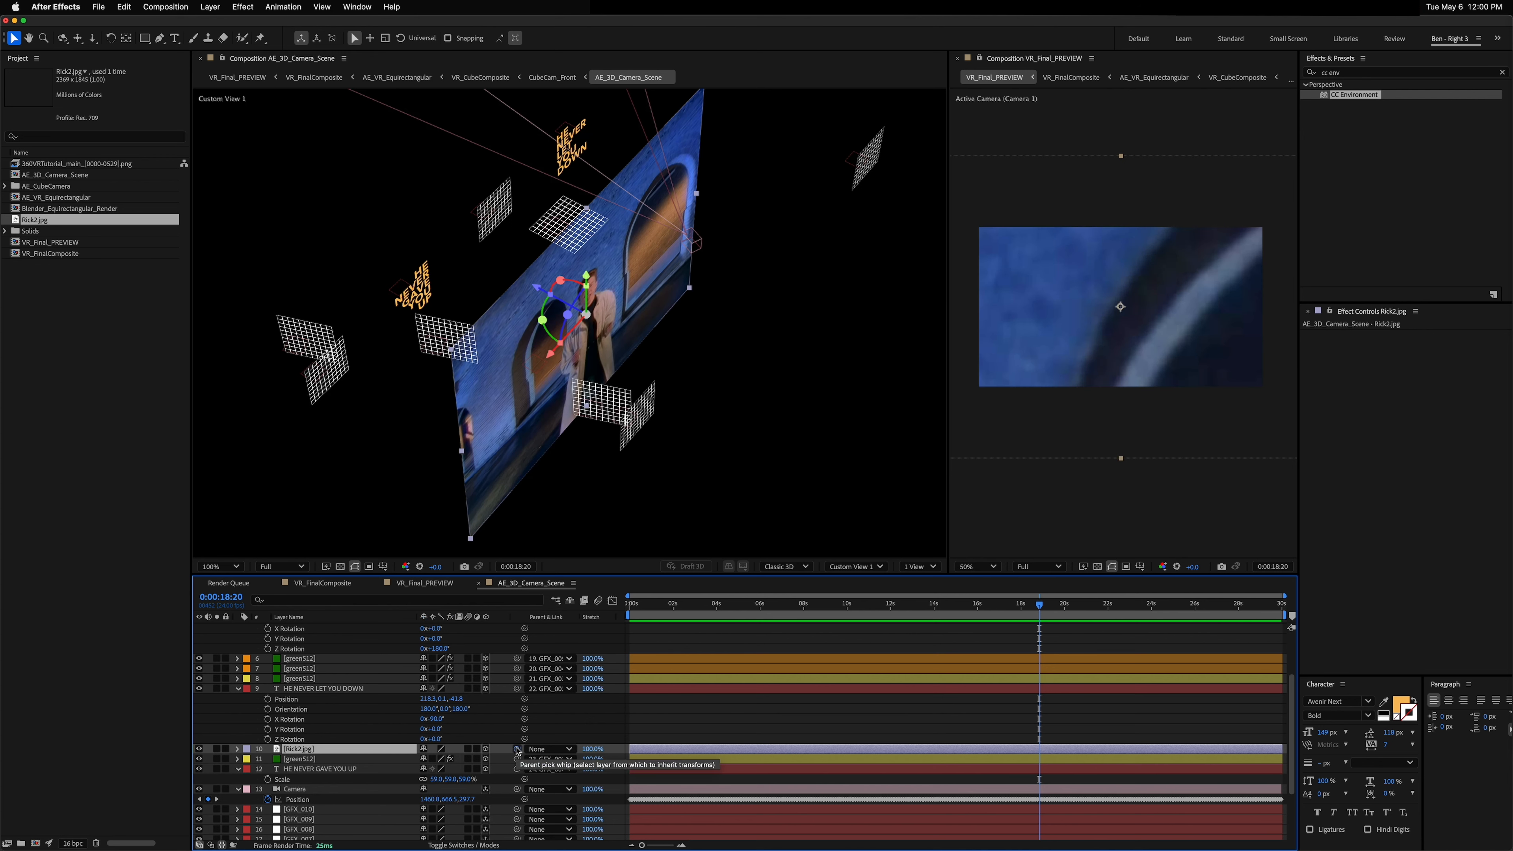
left_click_drag(517, 750, 329, 760)
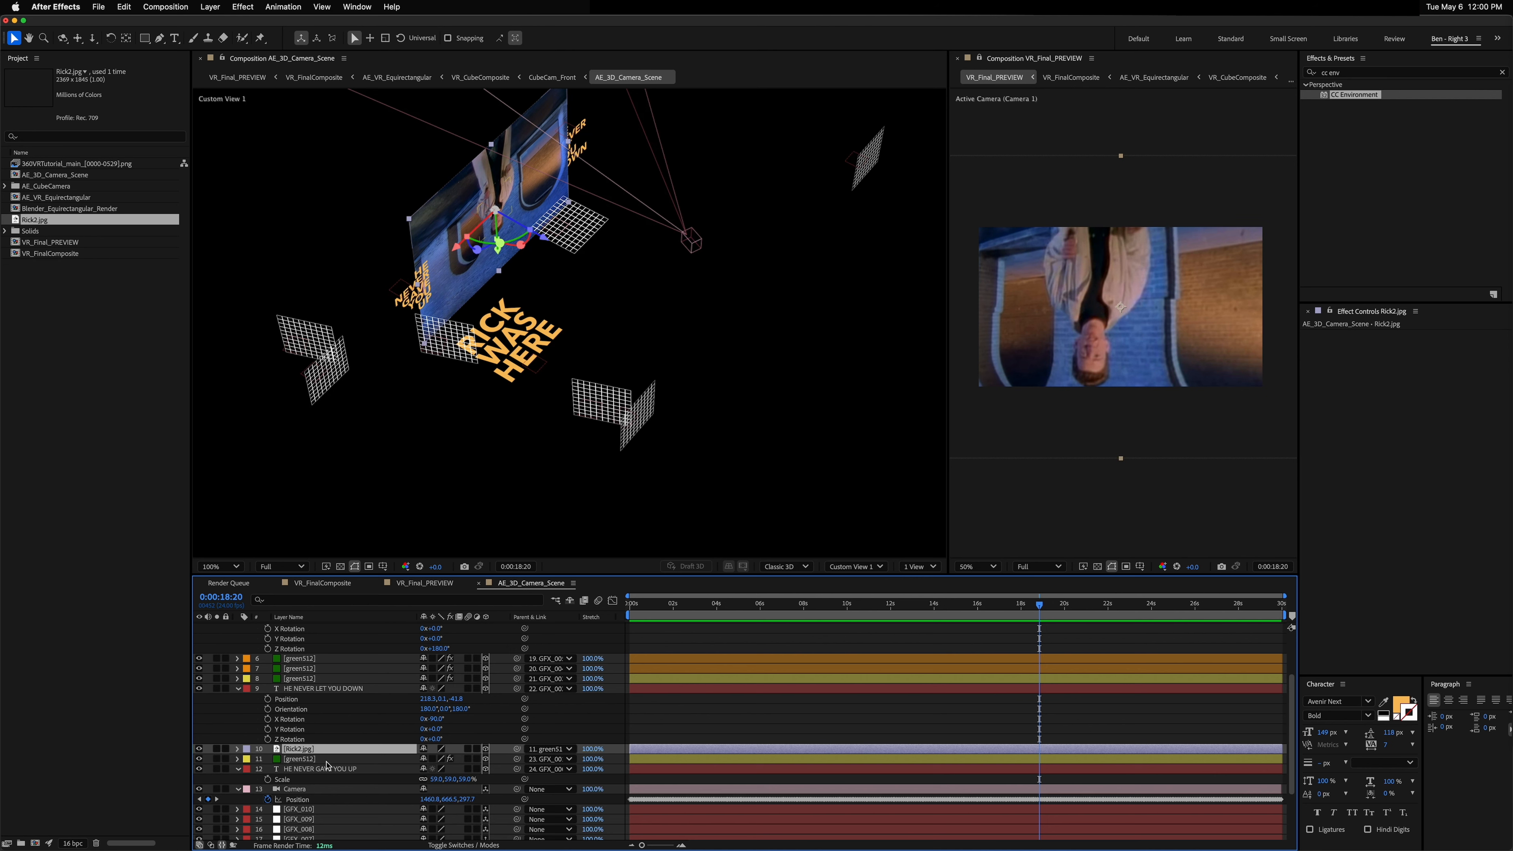
Step: Delete the green512 grid layer and set Rick2.jpg's Z rotation so the picture stands upright
left_click(328, 760)
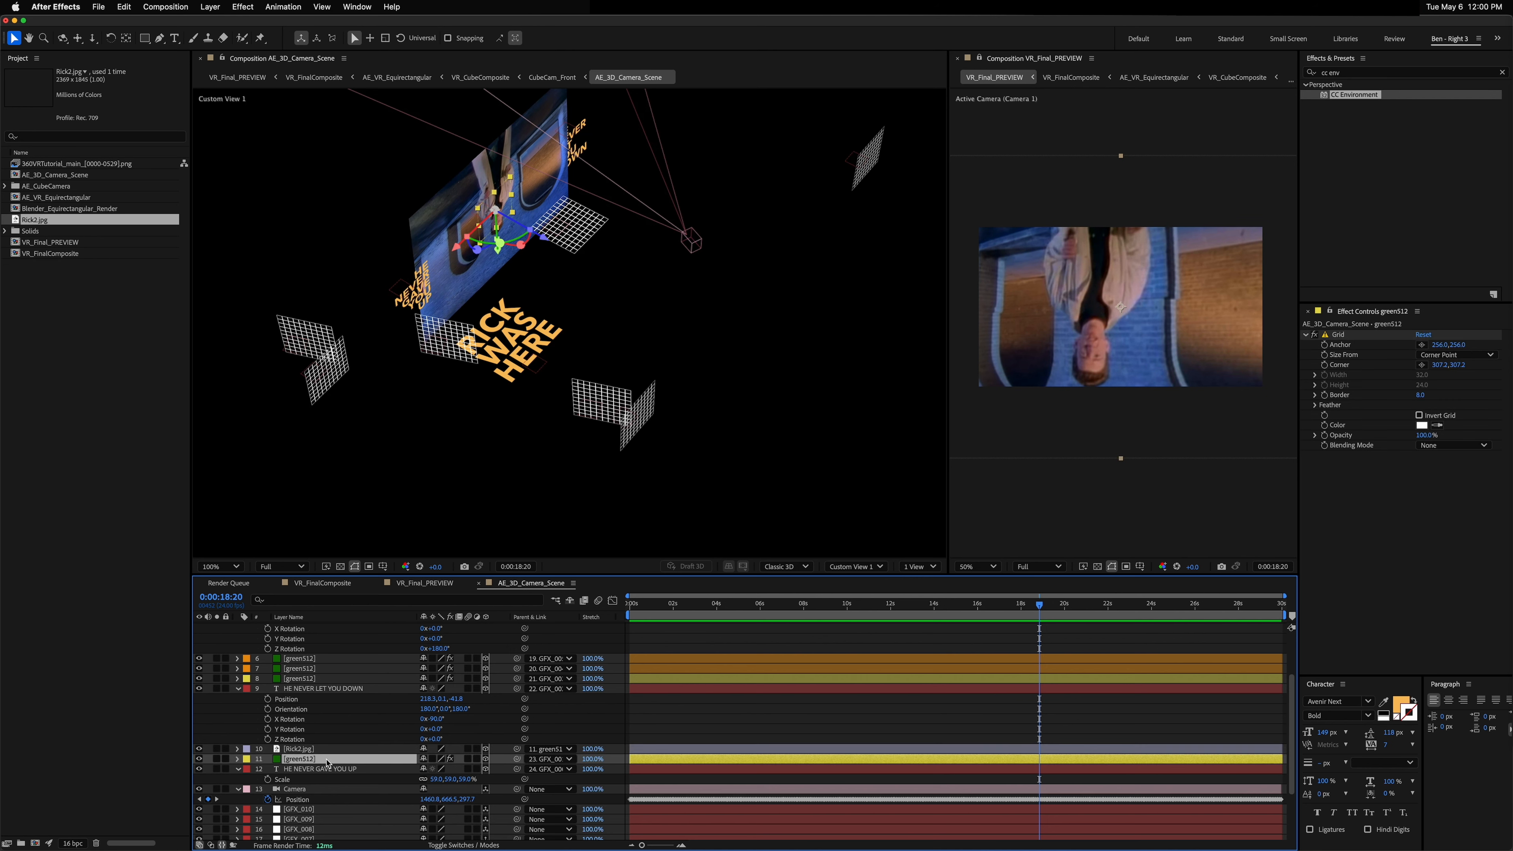
key("Delete")
left_click(314, 749)
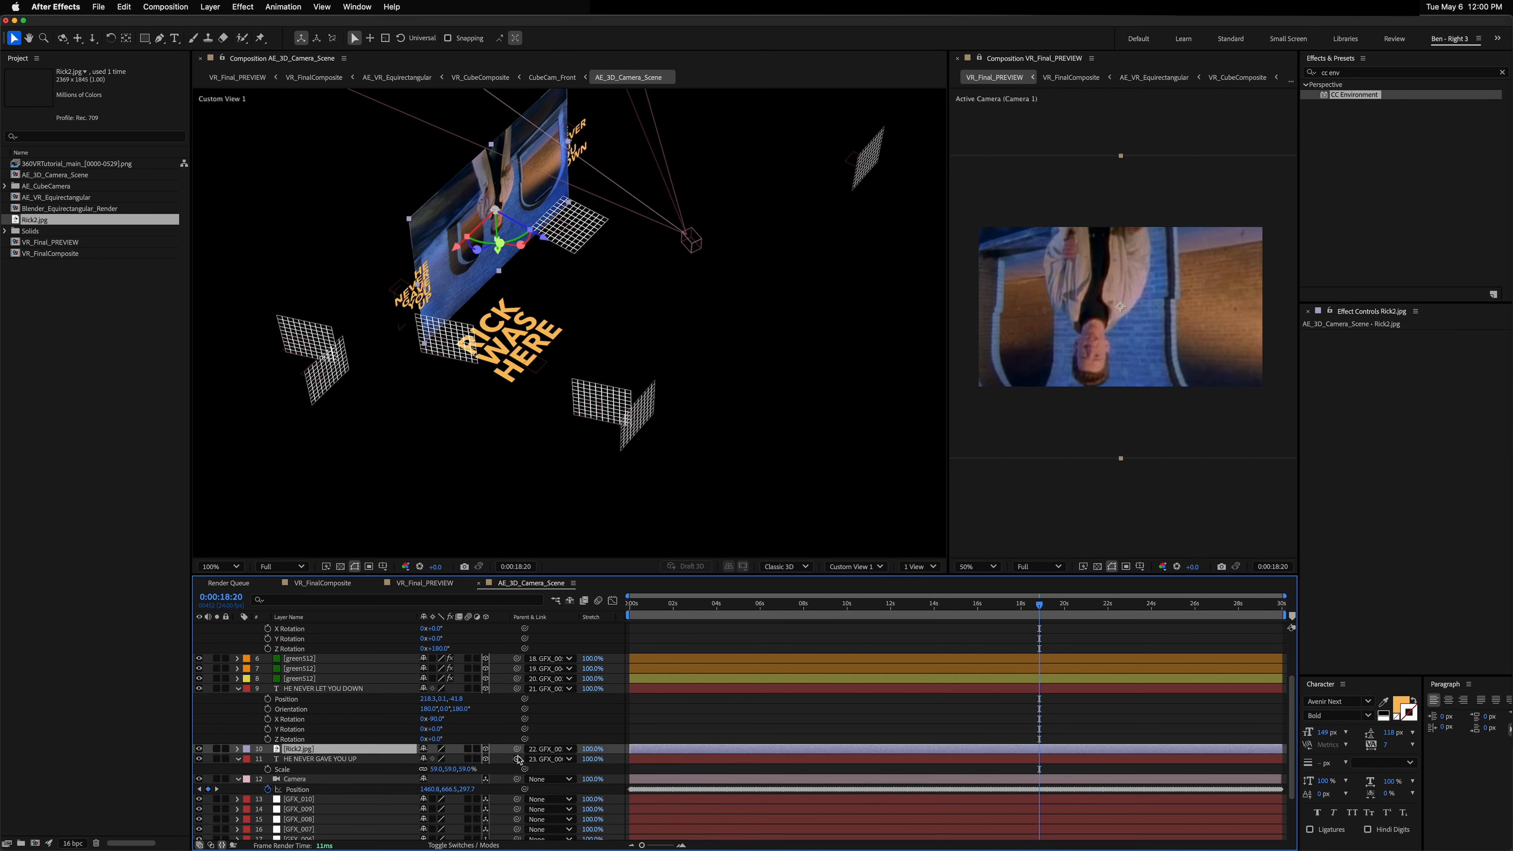
key("p")
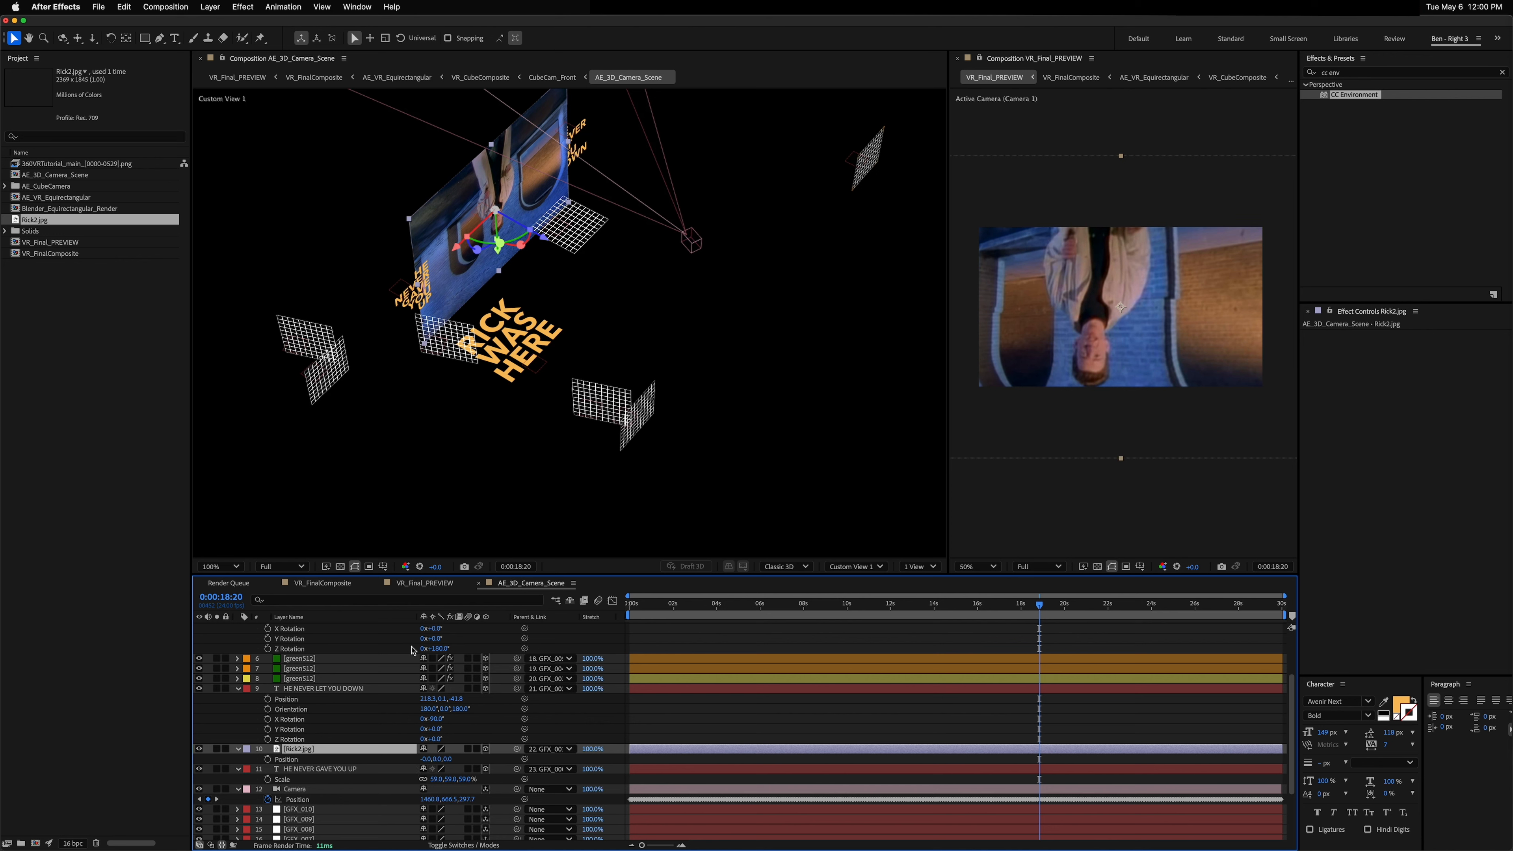
key("r")
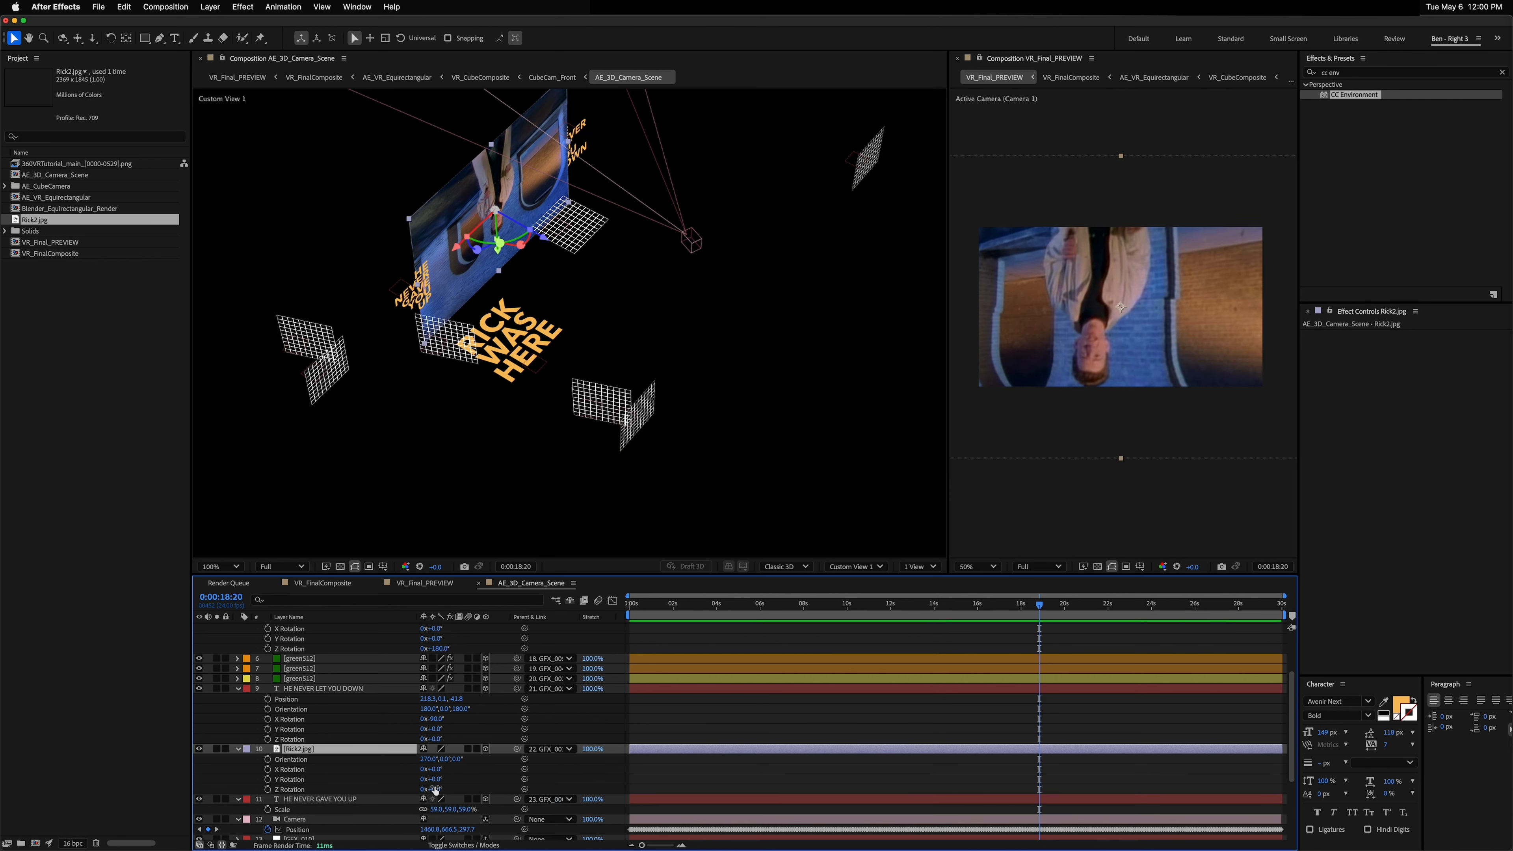
left_click(436, 789)
key("Return")
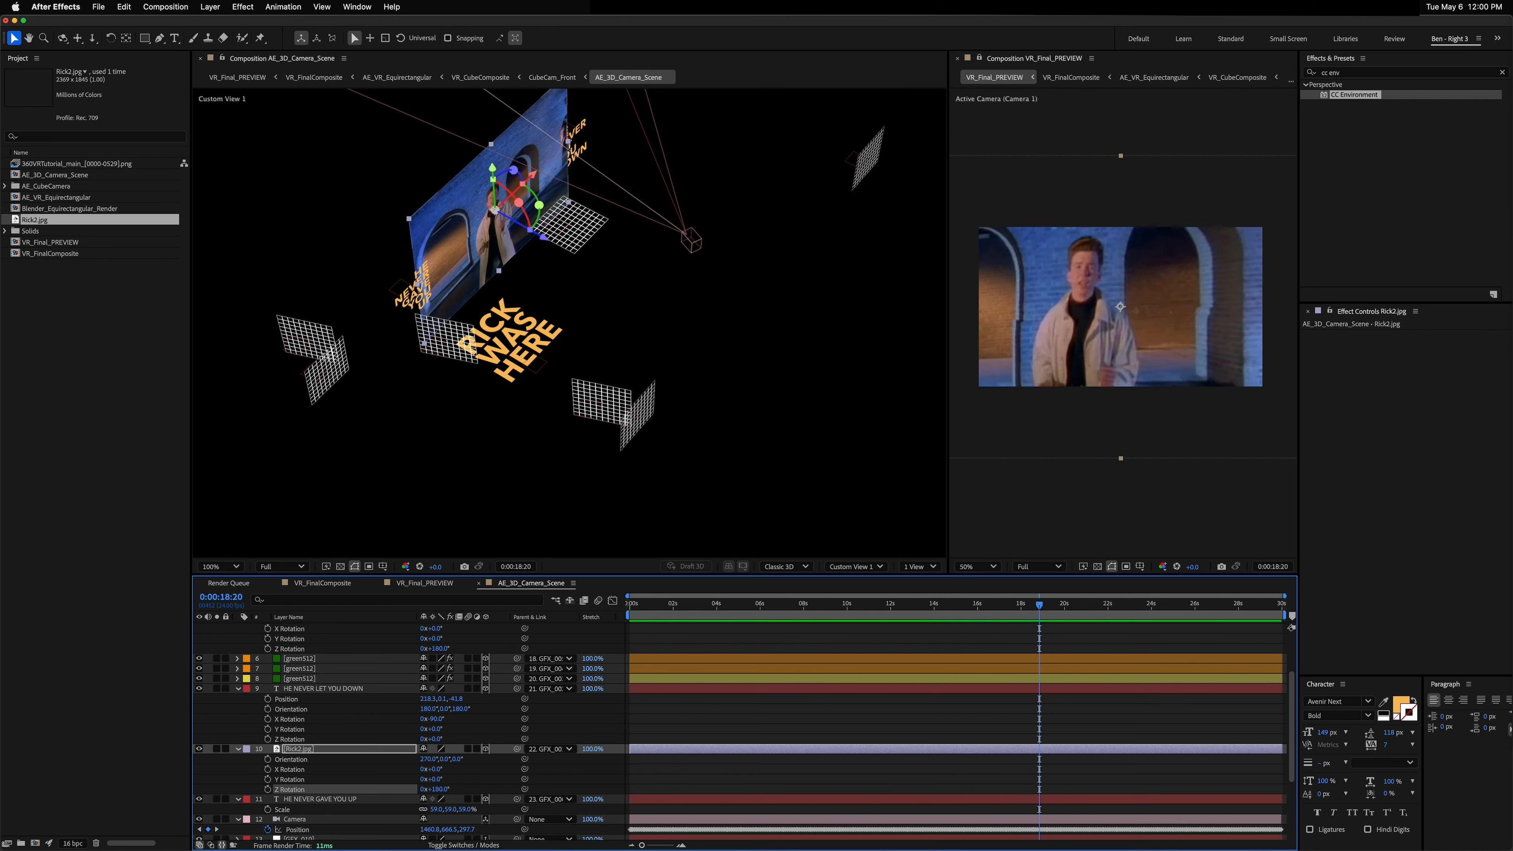
Step: Scale the Rick2.jpg layer down
key("s")
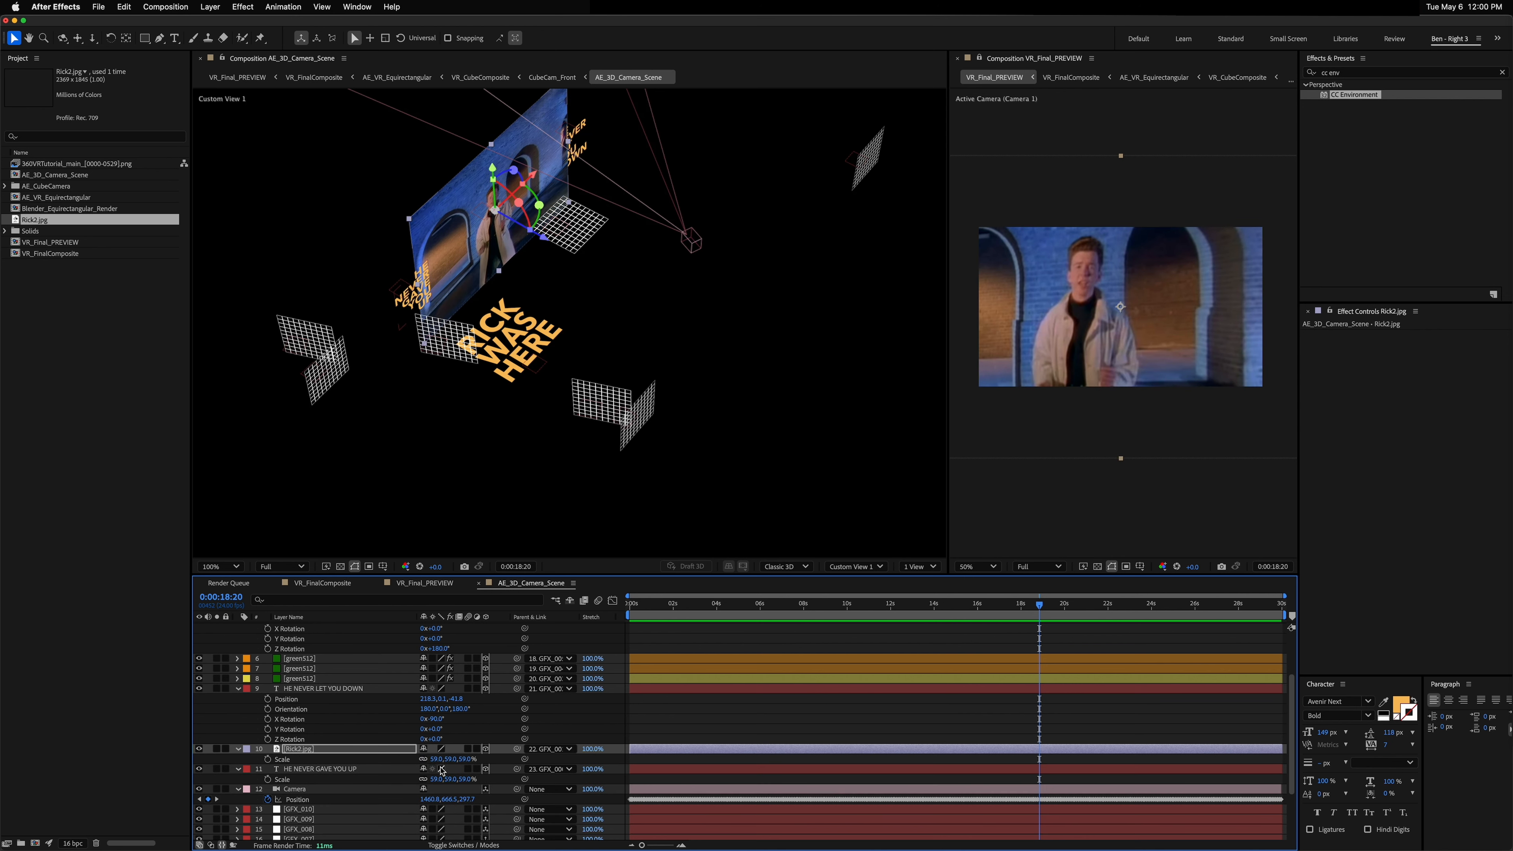
left_click_drag(435, 759, 393, 758)
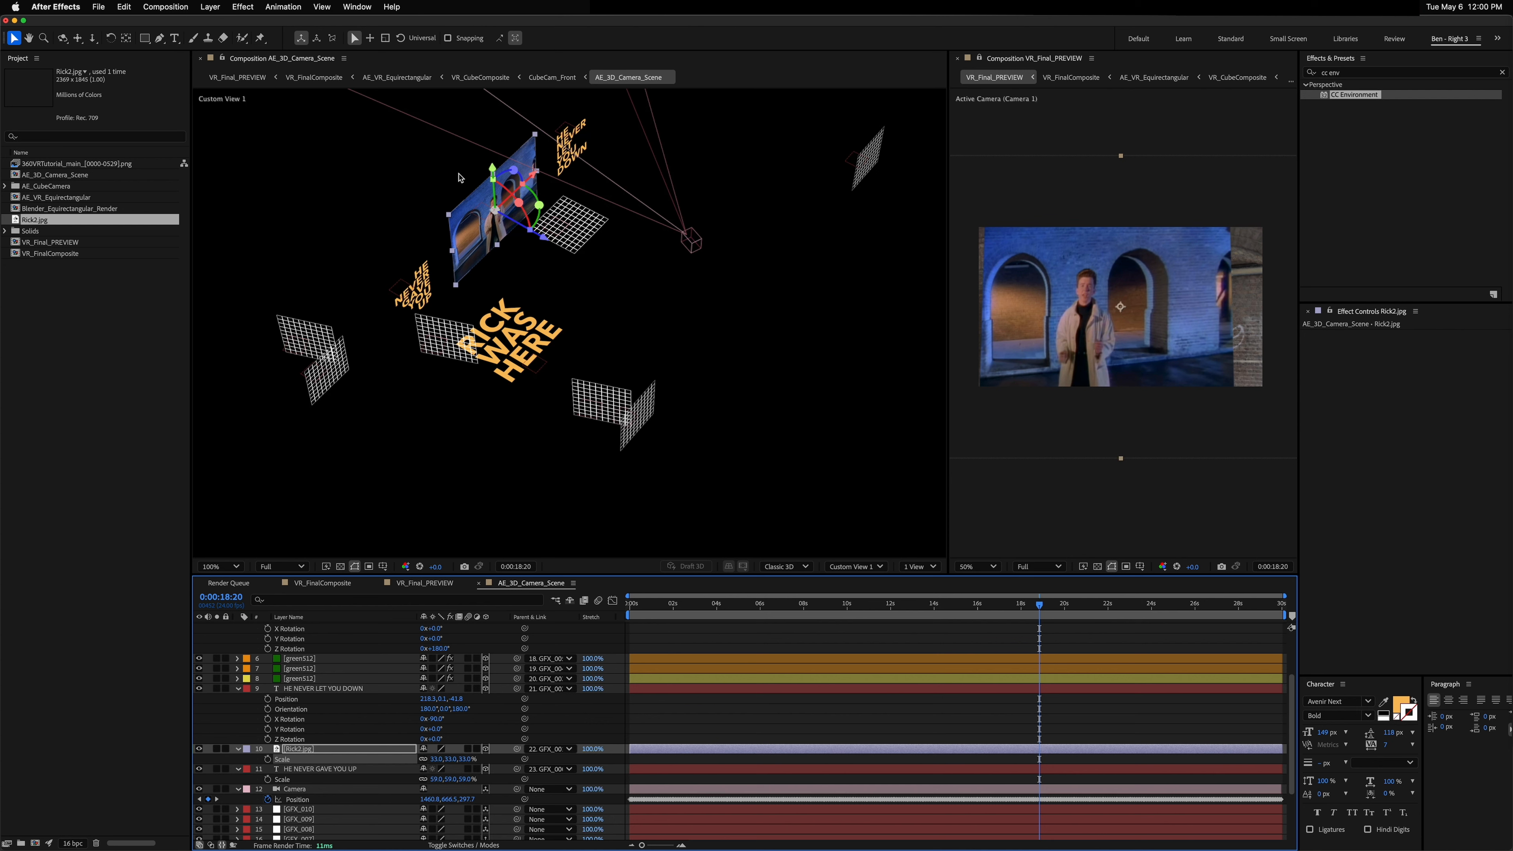
scroll(459, 177, "up", 4)
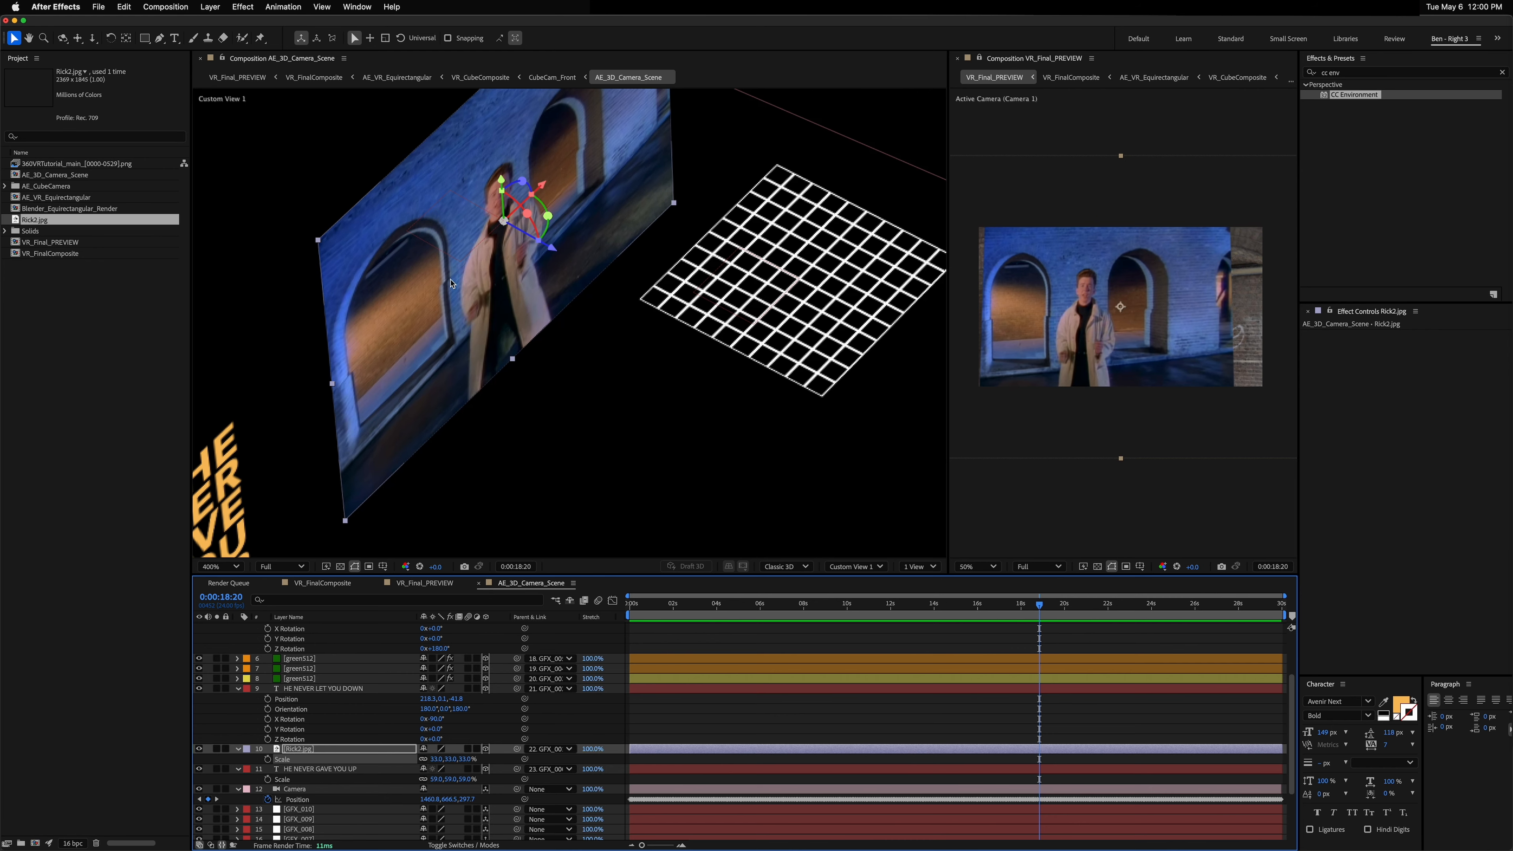
left_click_drag(451, 284, 451, 304)
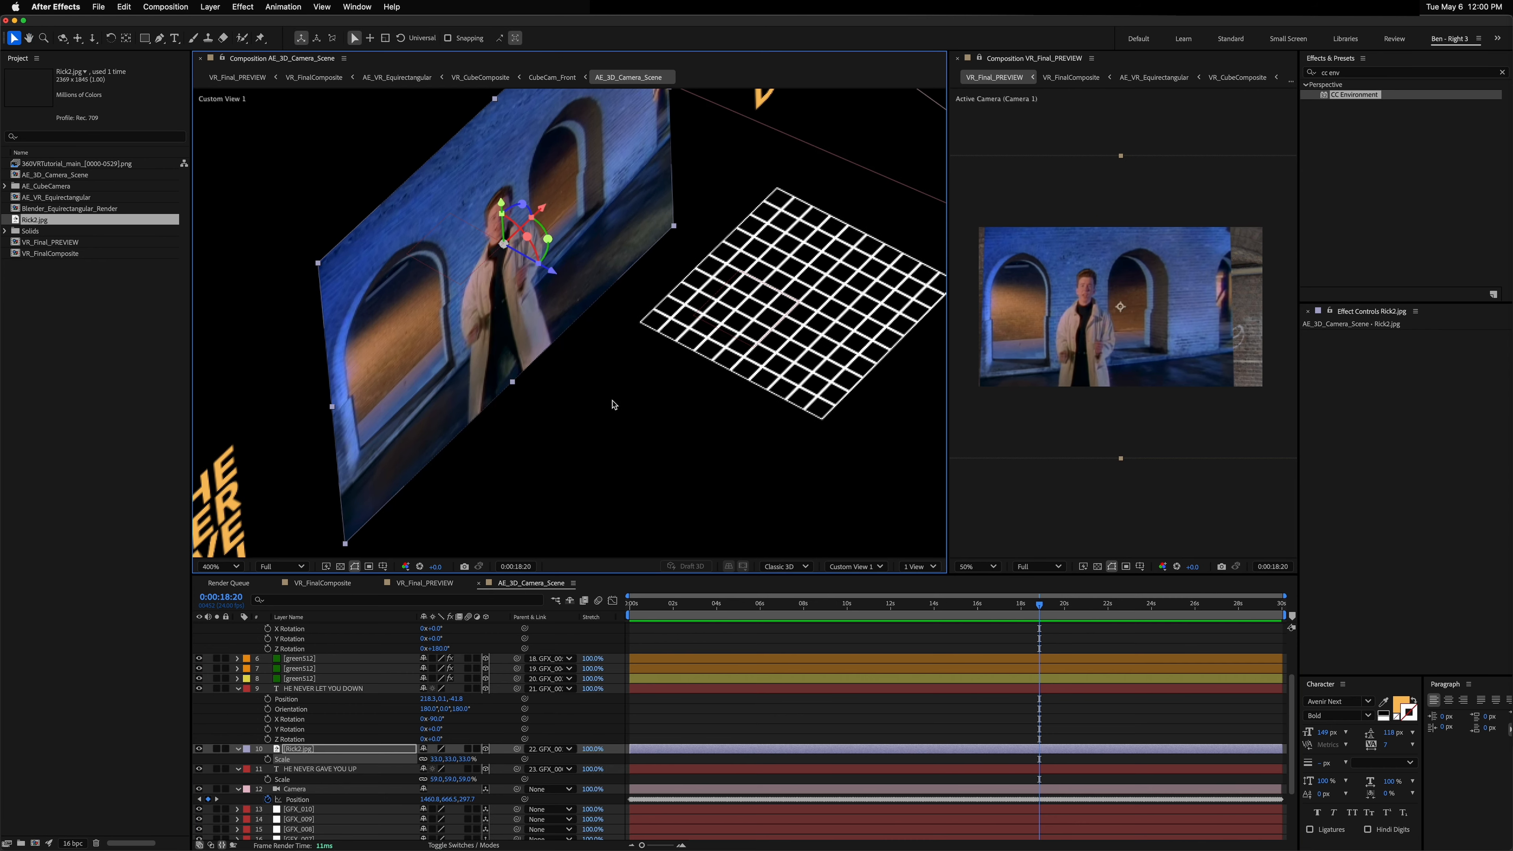
Step: Mask Rick2.jpg to a tall rectangle around the figure
key("c")
left_click_drag(611, 391, 742, 340)
key("q")
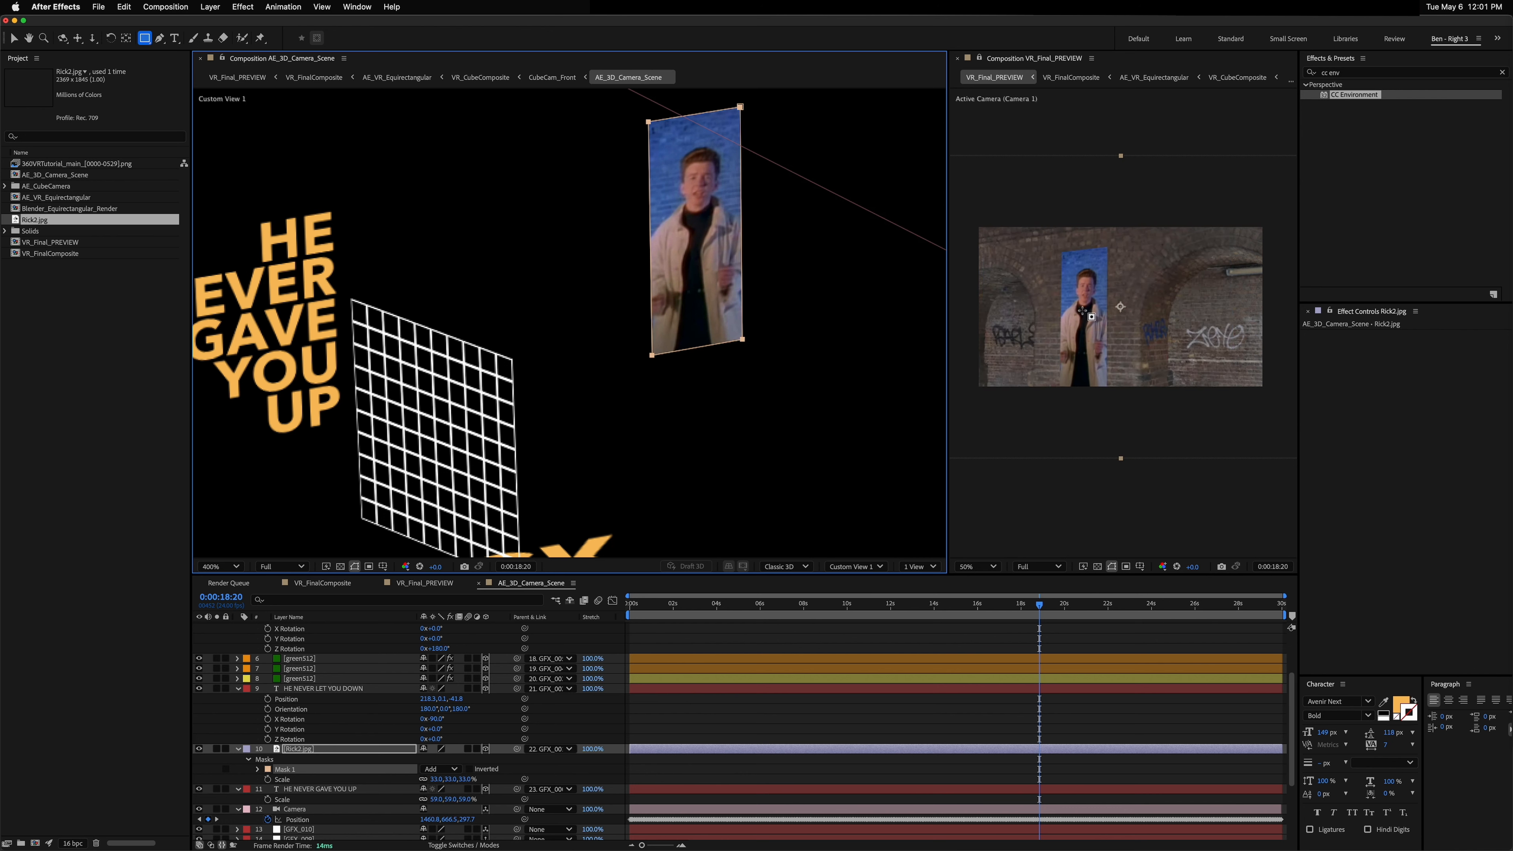
Step: Increase the Rick2.jpg layer's scale
left_click(301, 749)
key("s")
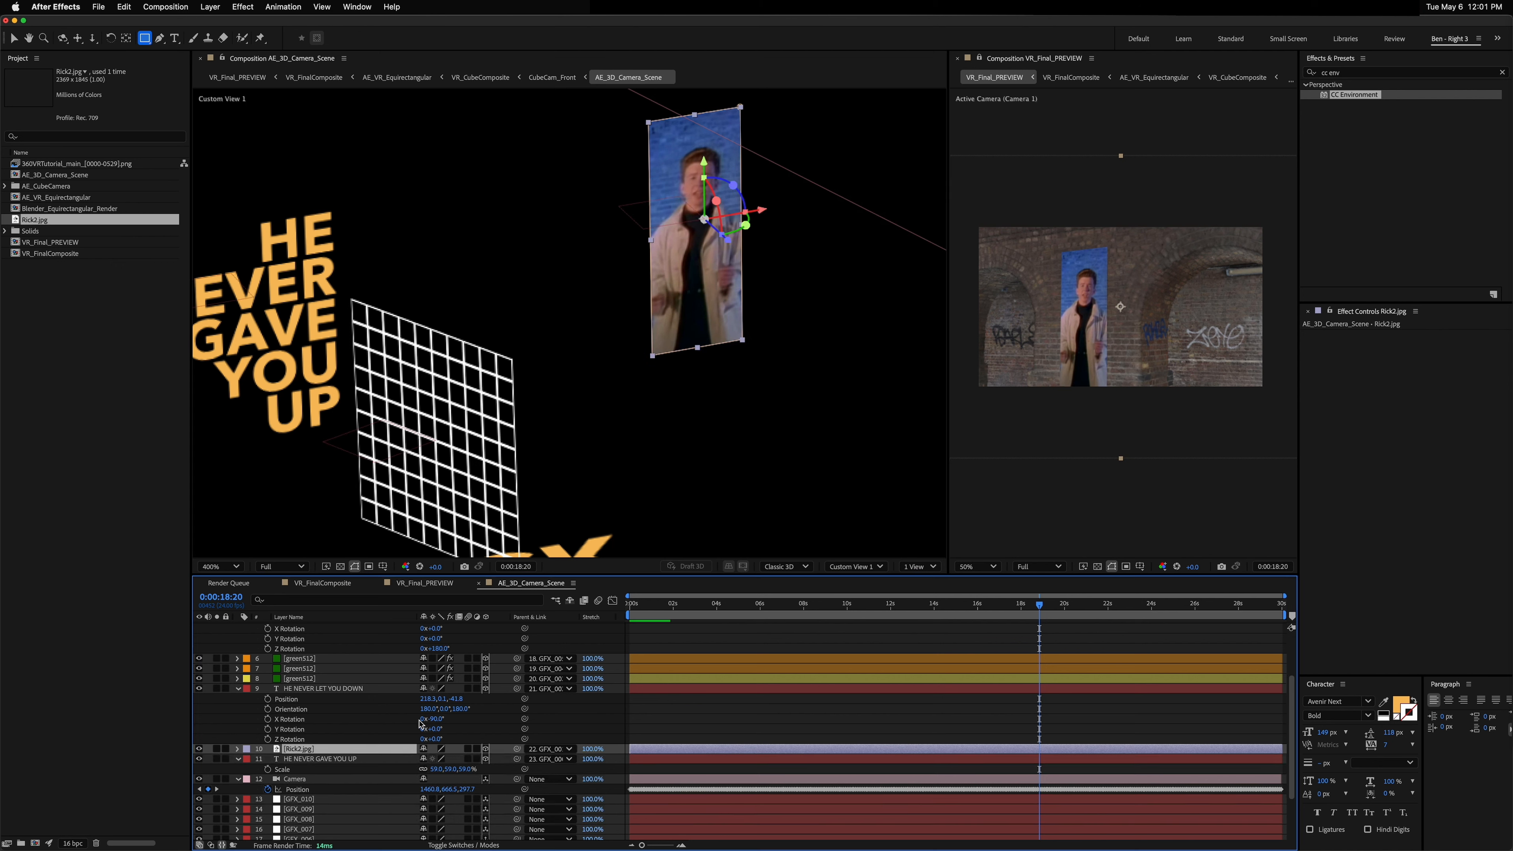
key("s")
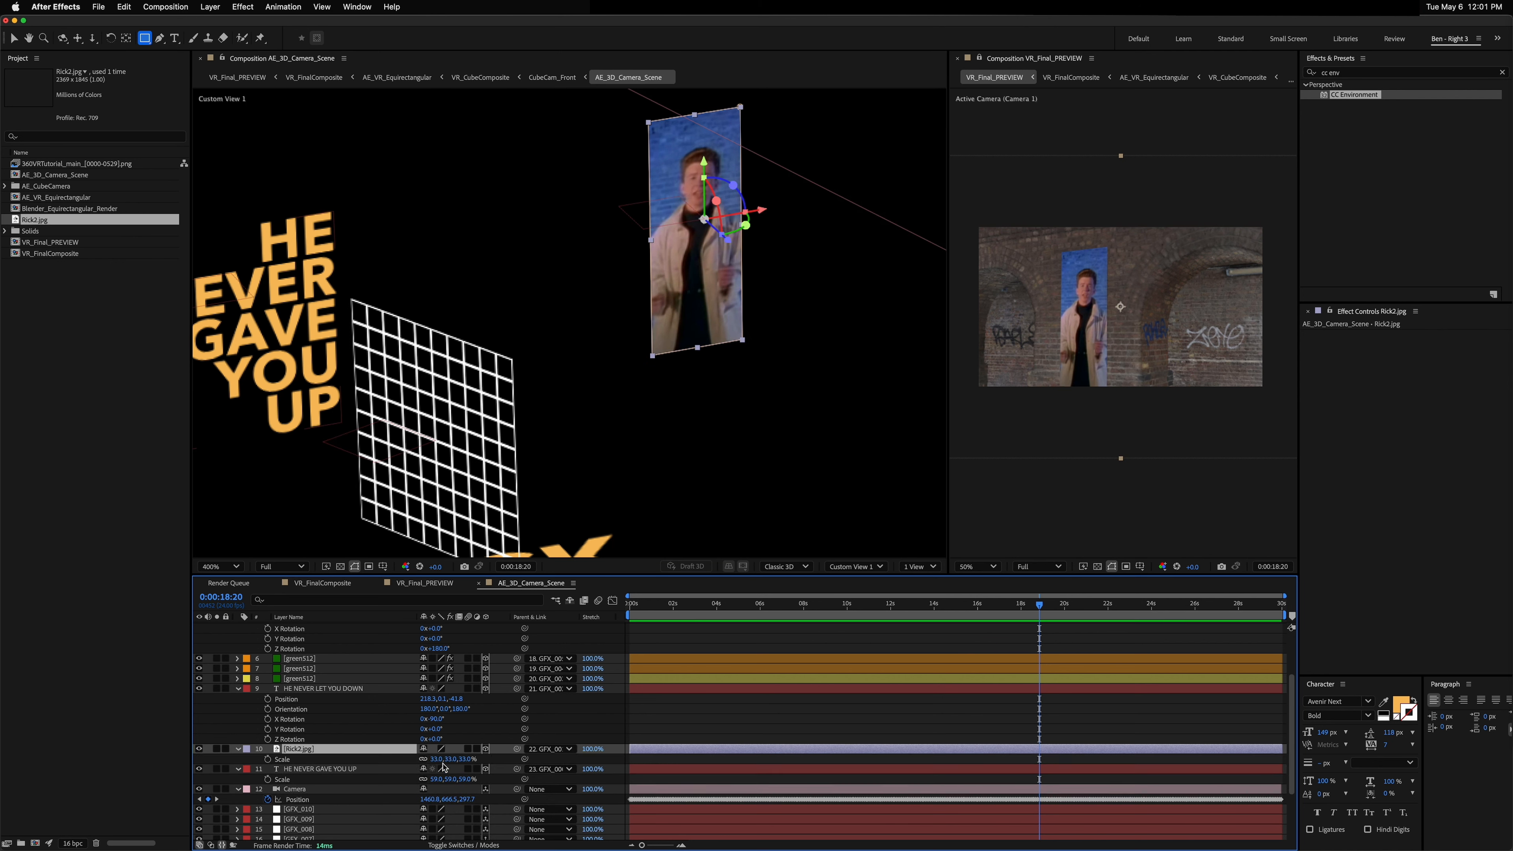
left_click_drag(437, 759, 465, 758)
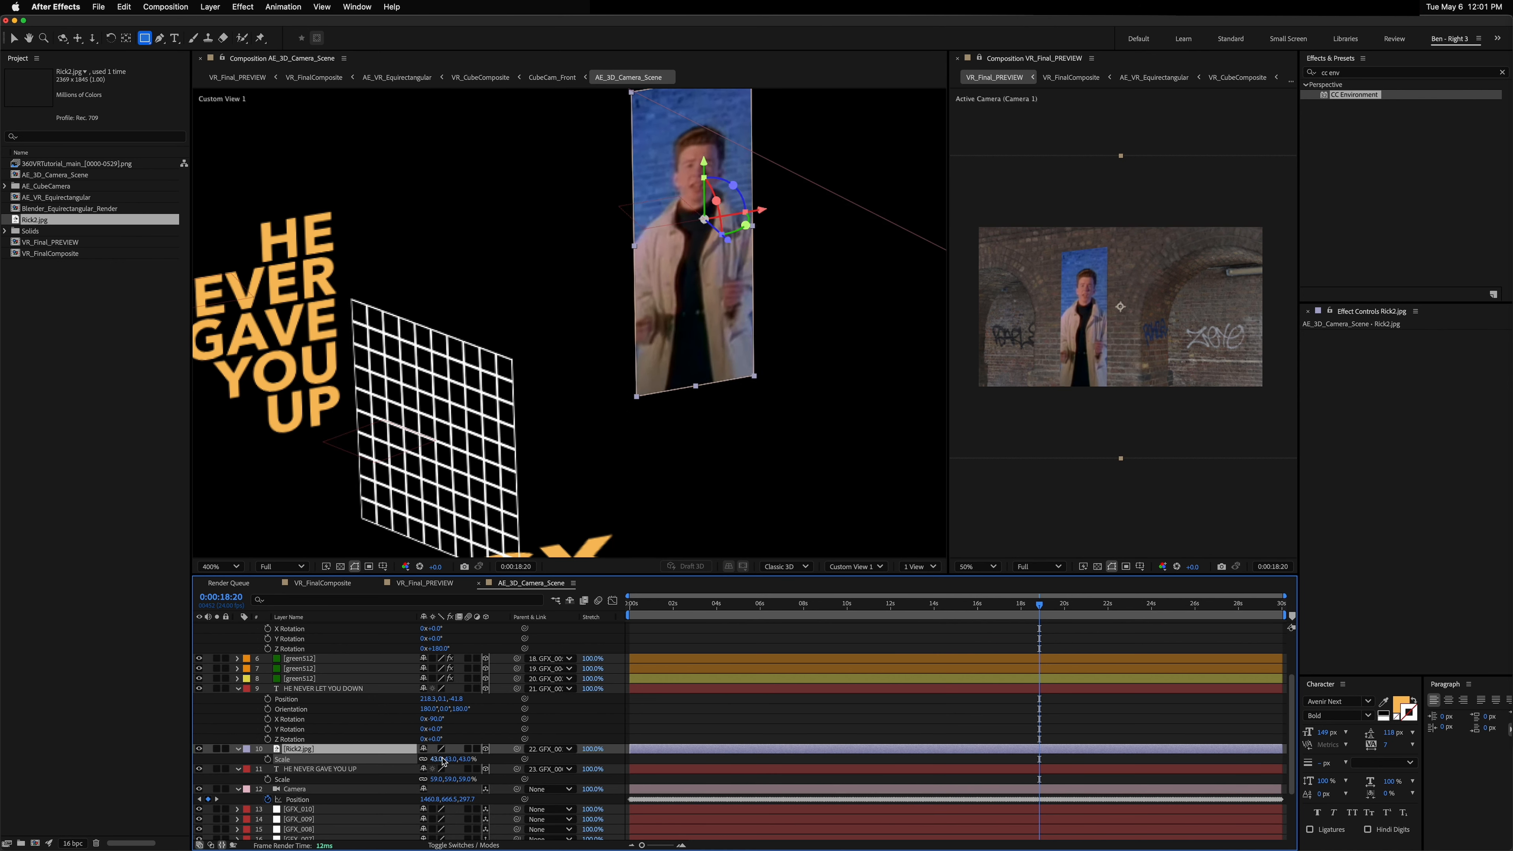
Step: Look around the 360° preview to check the picture's placement
left_click(1093, 353)
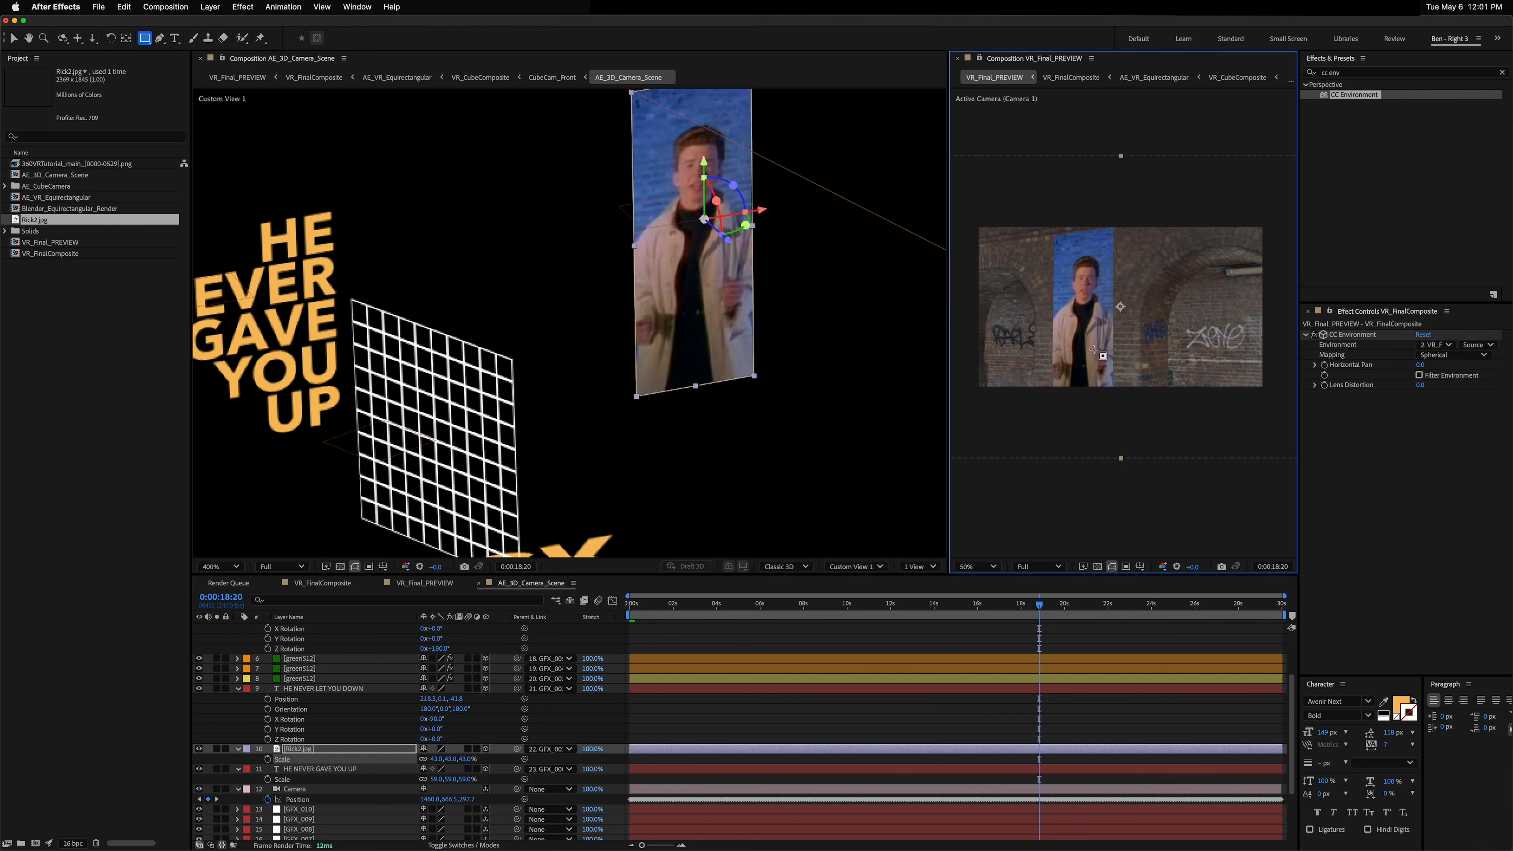
key("cmd+z")
key("super+shift+z")
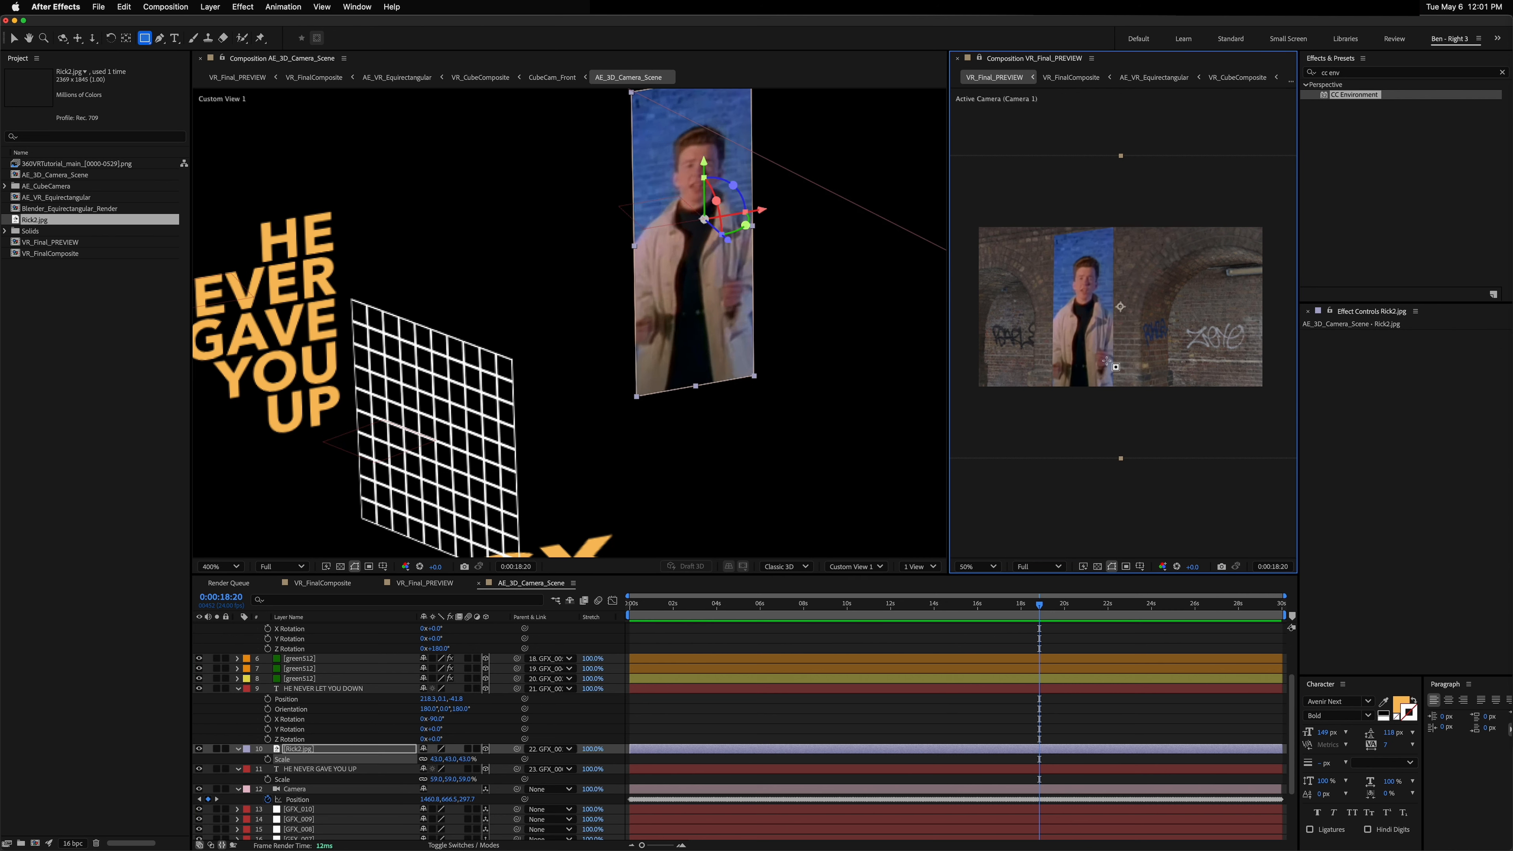
key("c")
left_click_drag(1096, 355, 1097, 291)
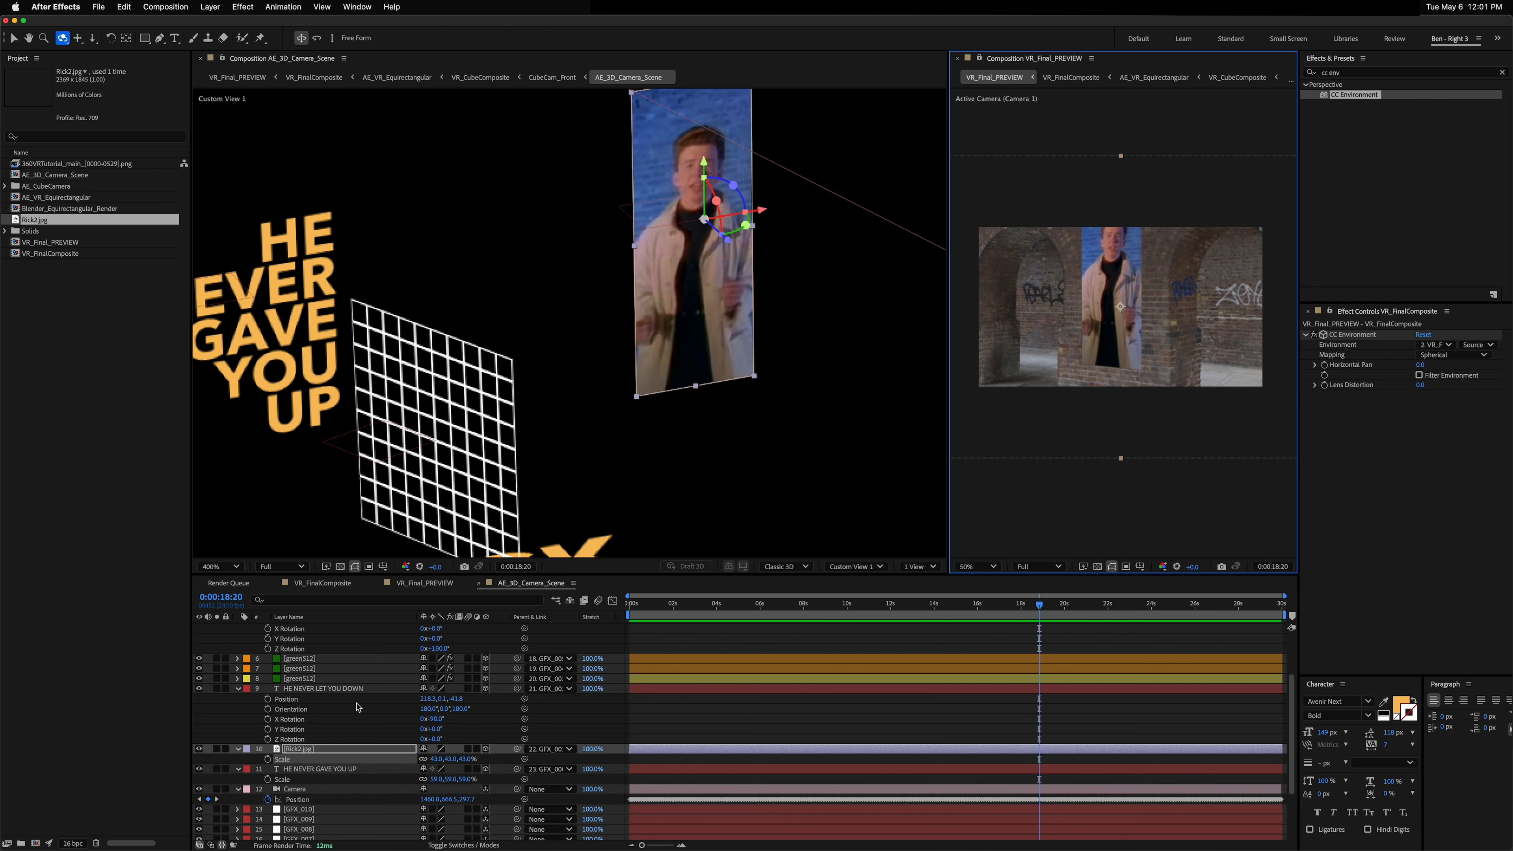
Step: Draw a second rectangular mask on Rick2.jpg over the grid above the picture
left_click(301, 750)
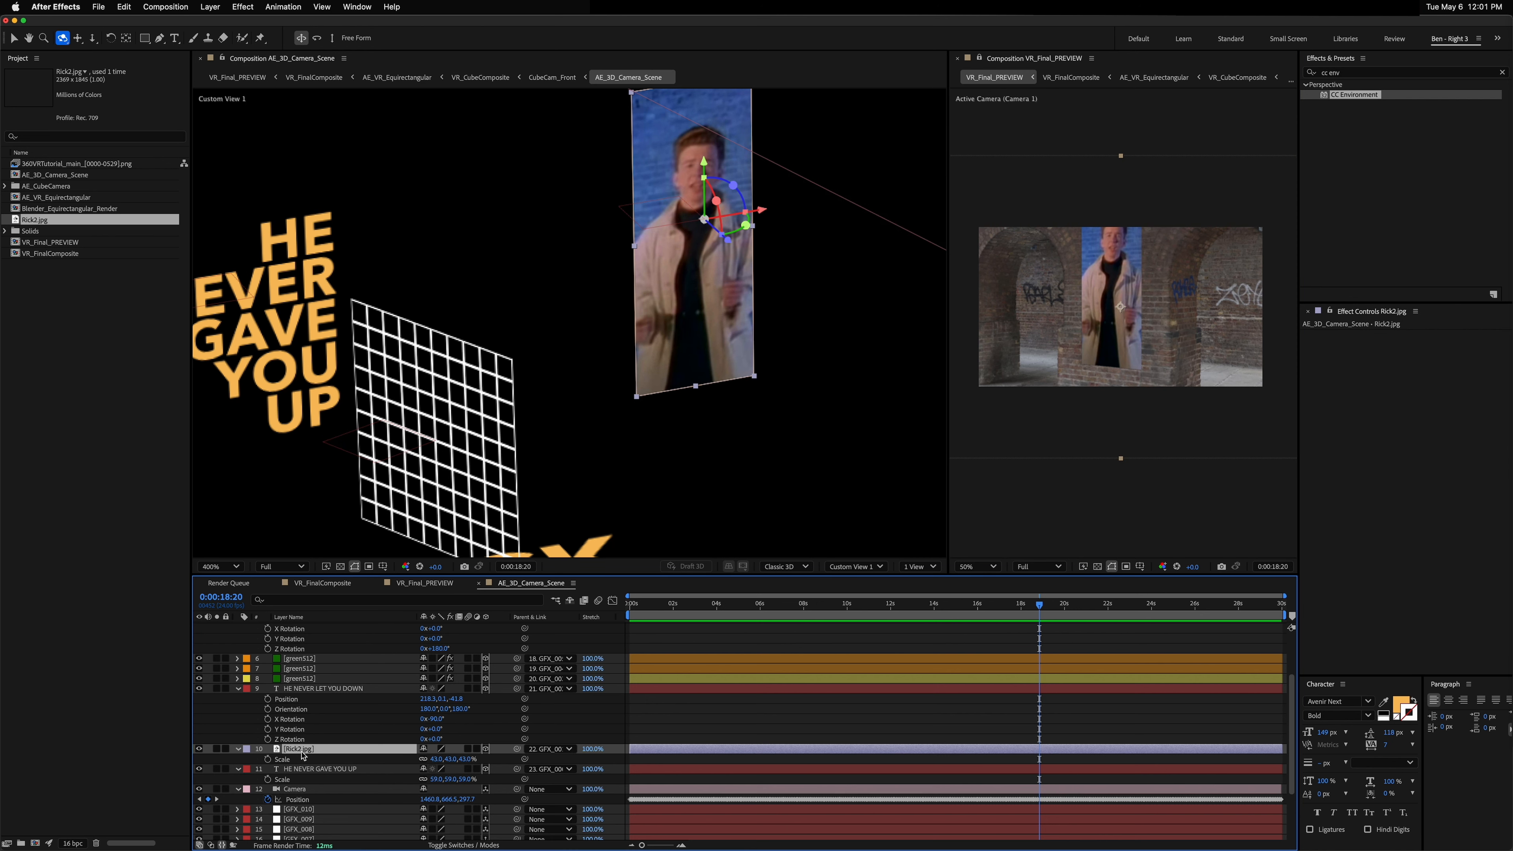
key("m")
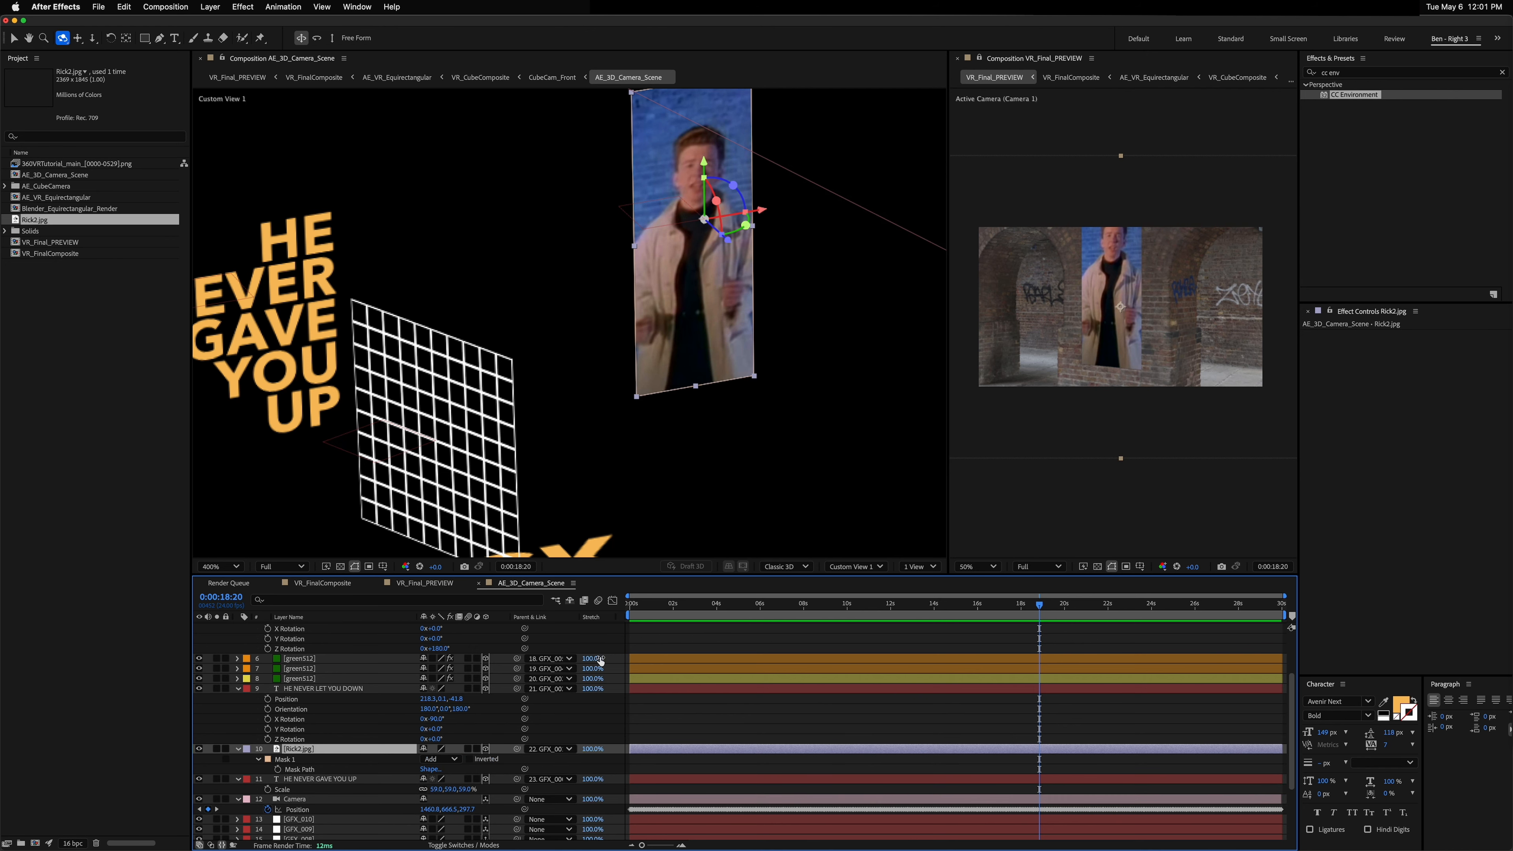
scroll(749, 244, "down", 1)
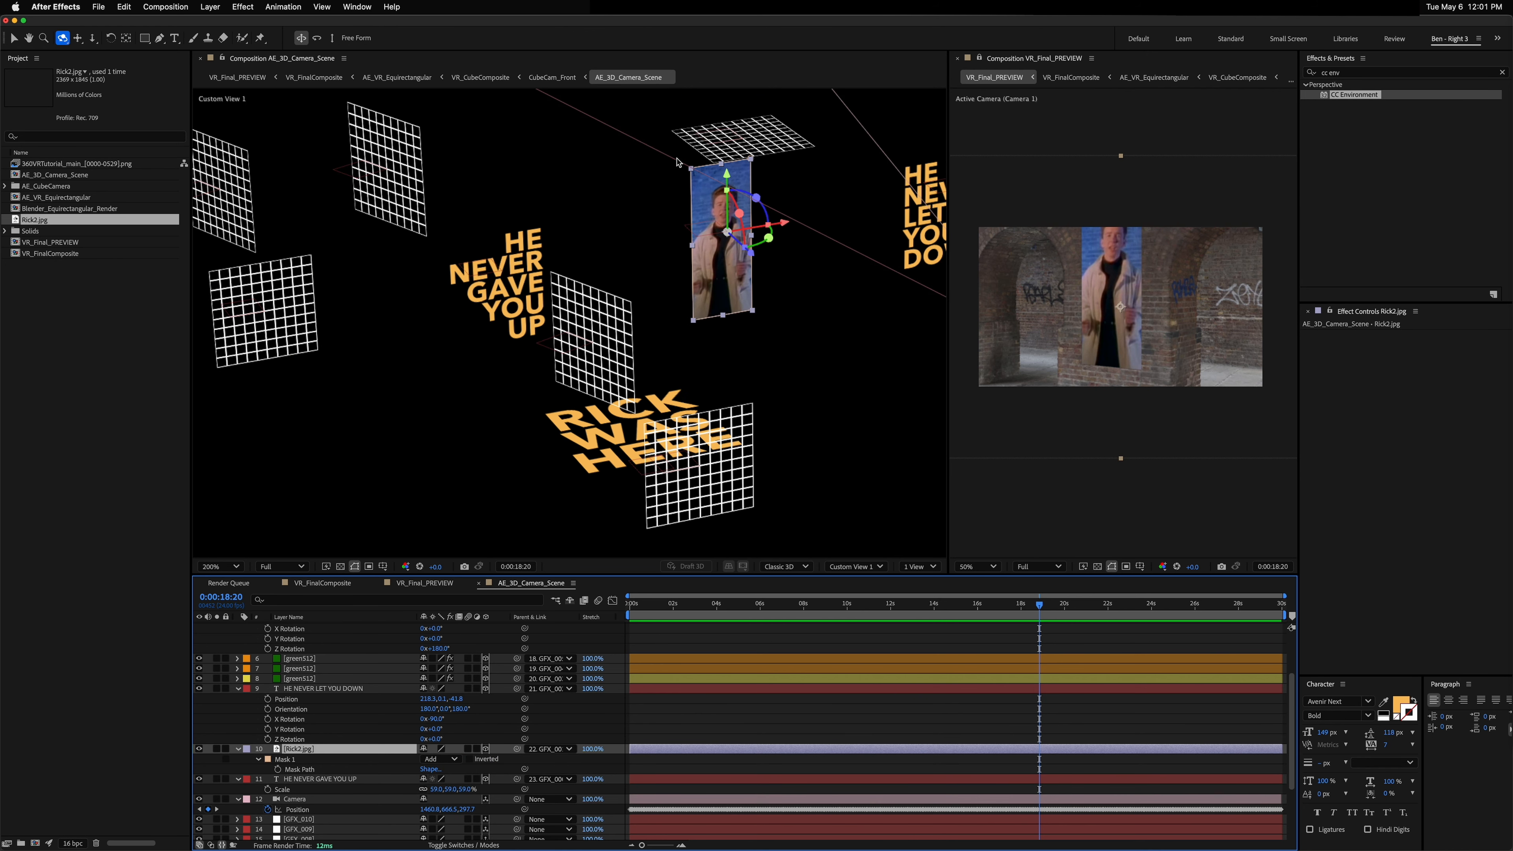
key("m")
key("q")
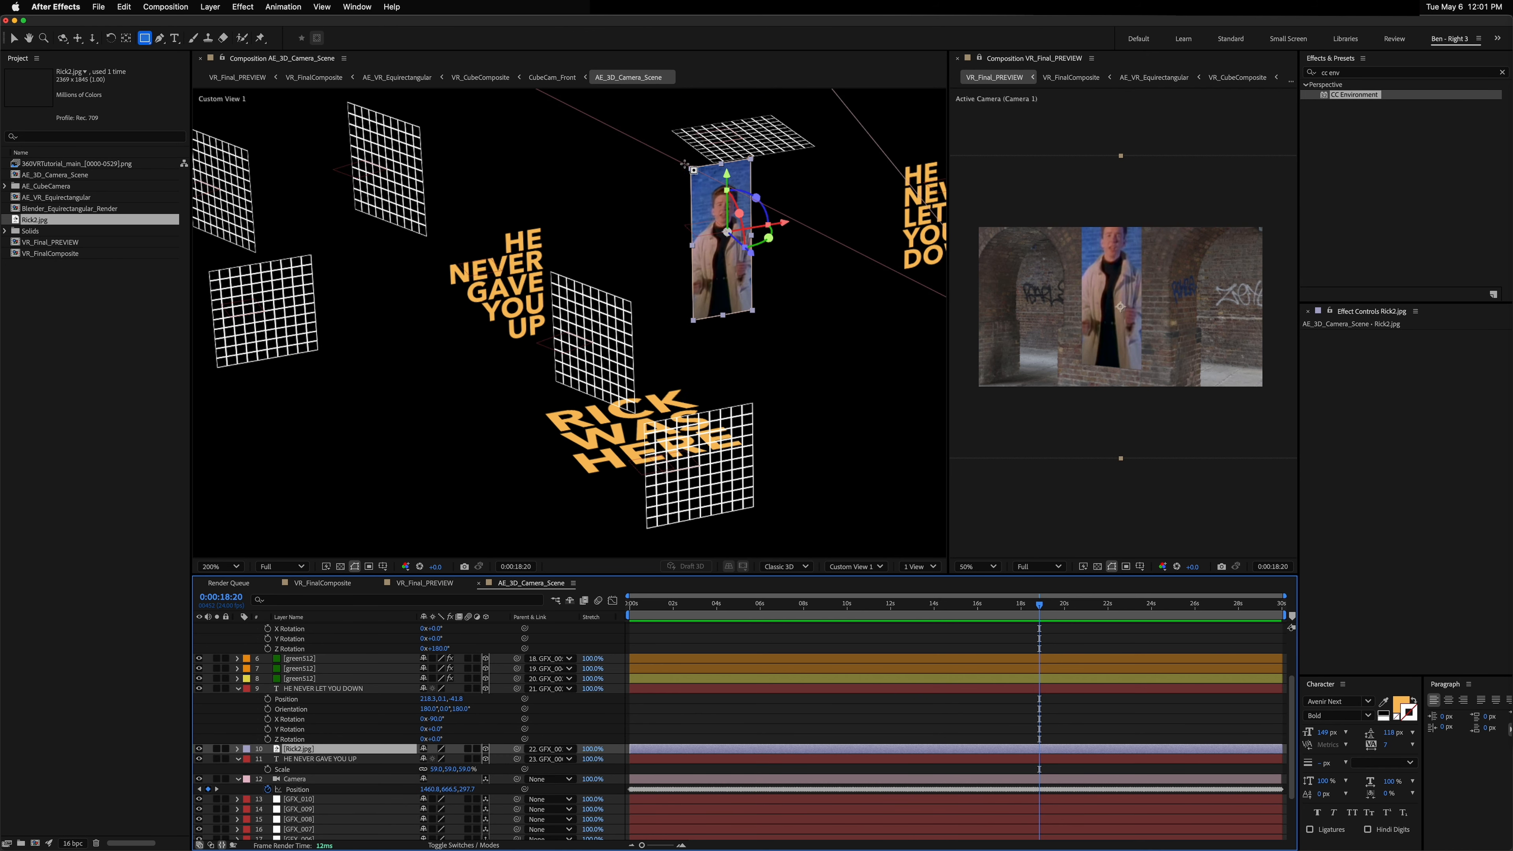
left_click_drag(665, 159, 777, 114)
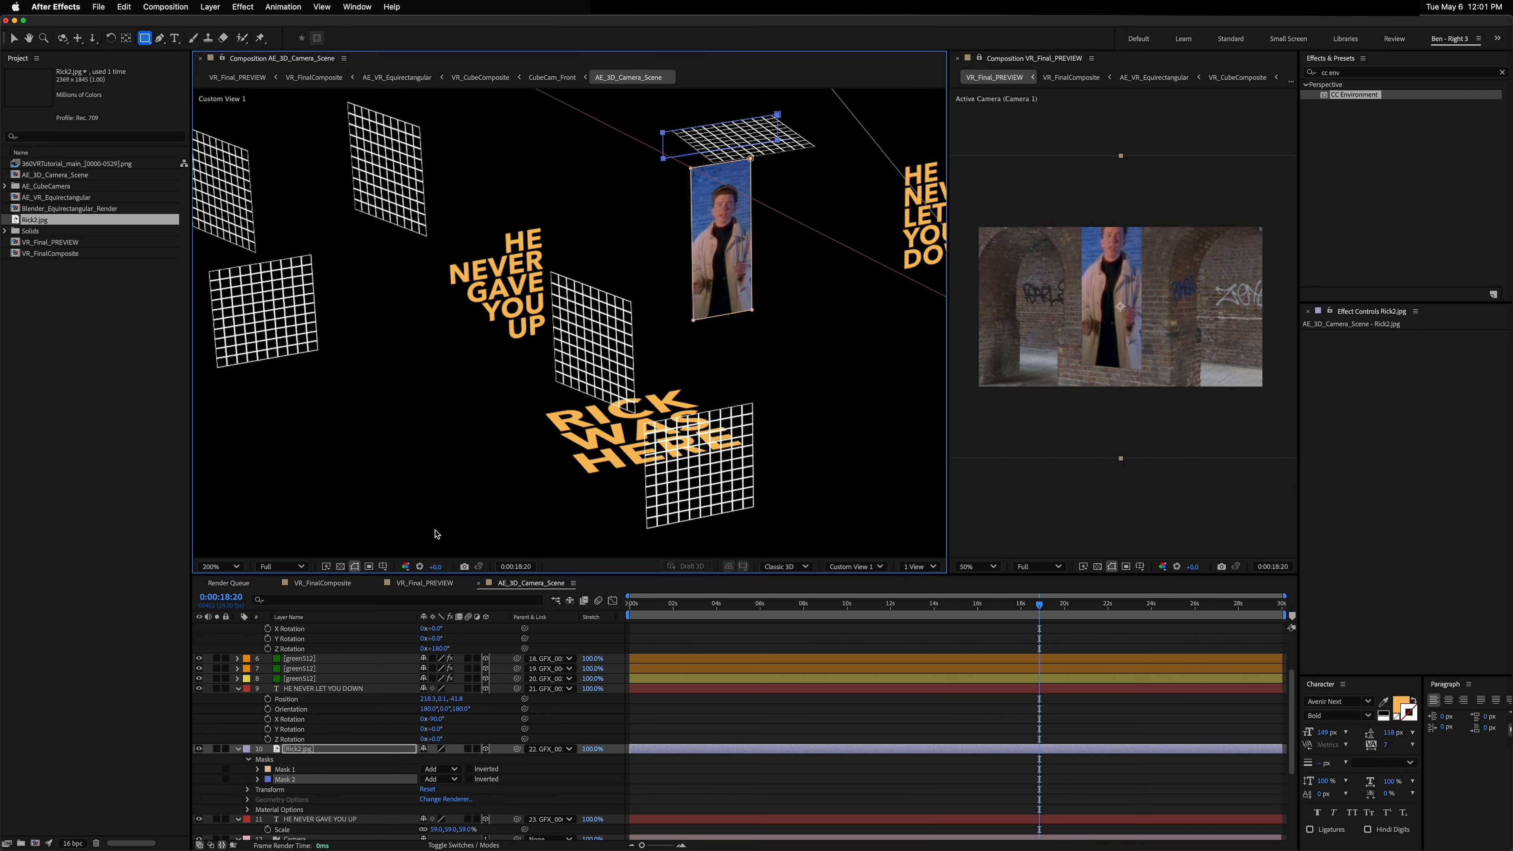
Step: Add a Mask Path keyframe for Mask 2 and move ahead about one second
key("alt+shift+m")
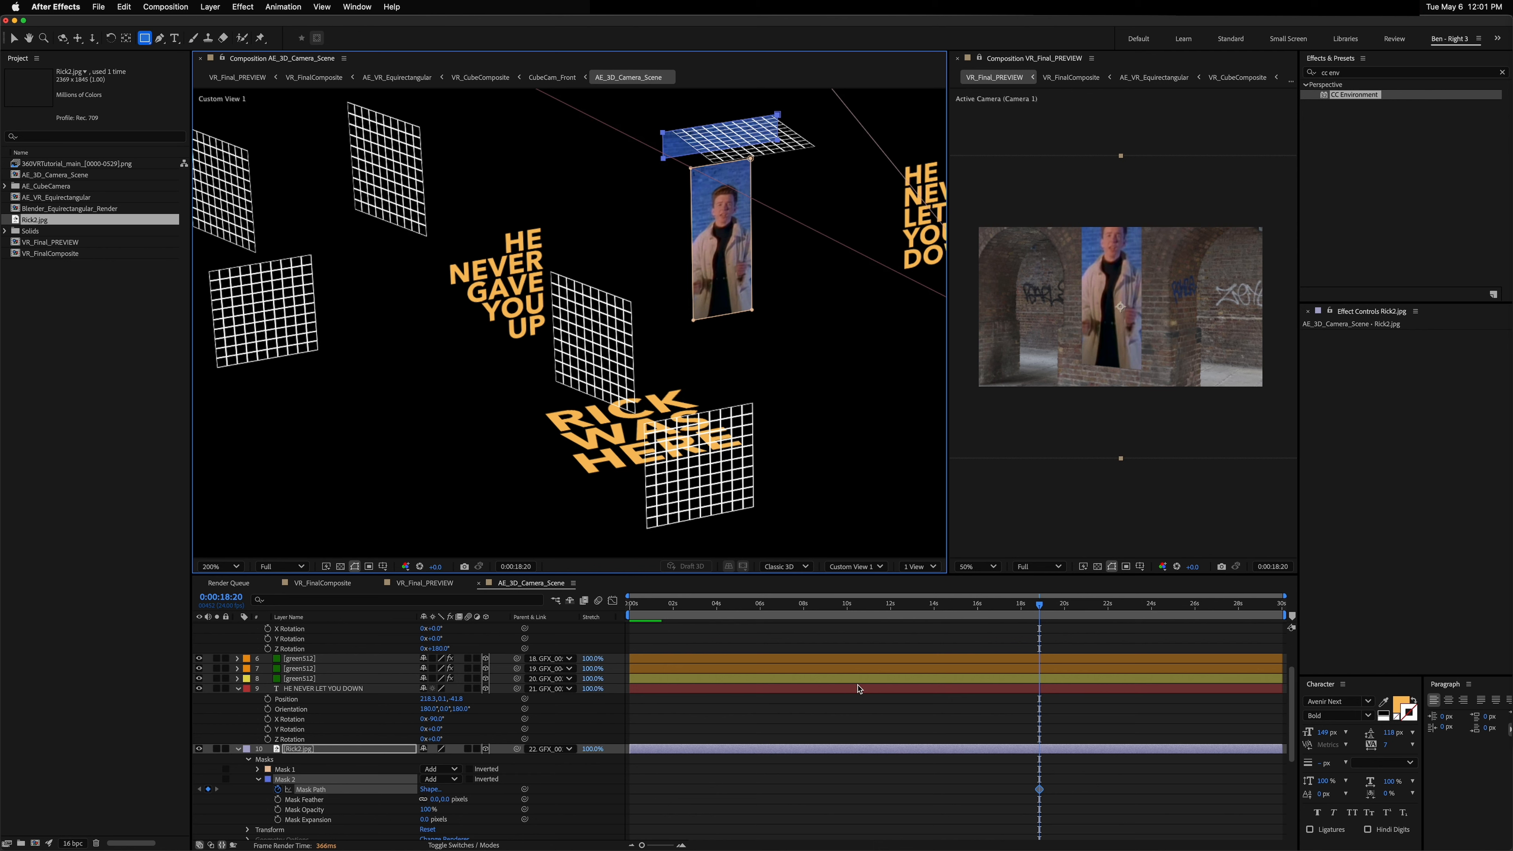
key("space")
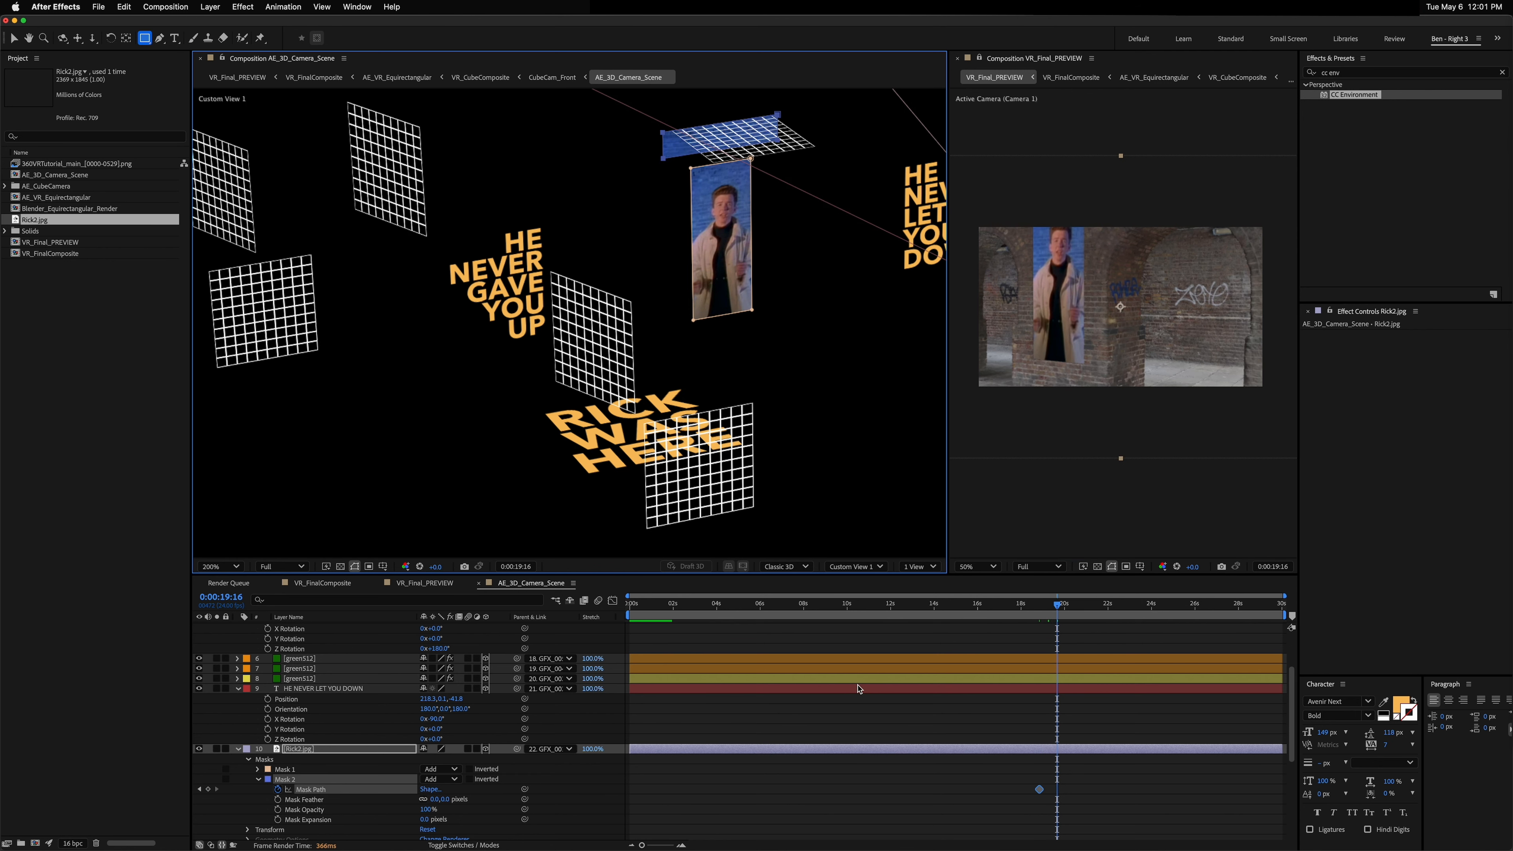
key("v")
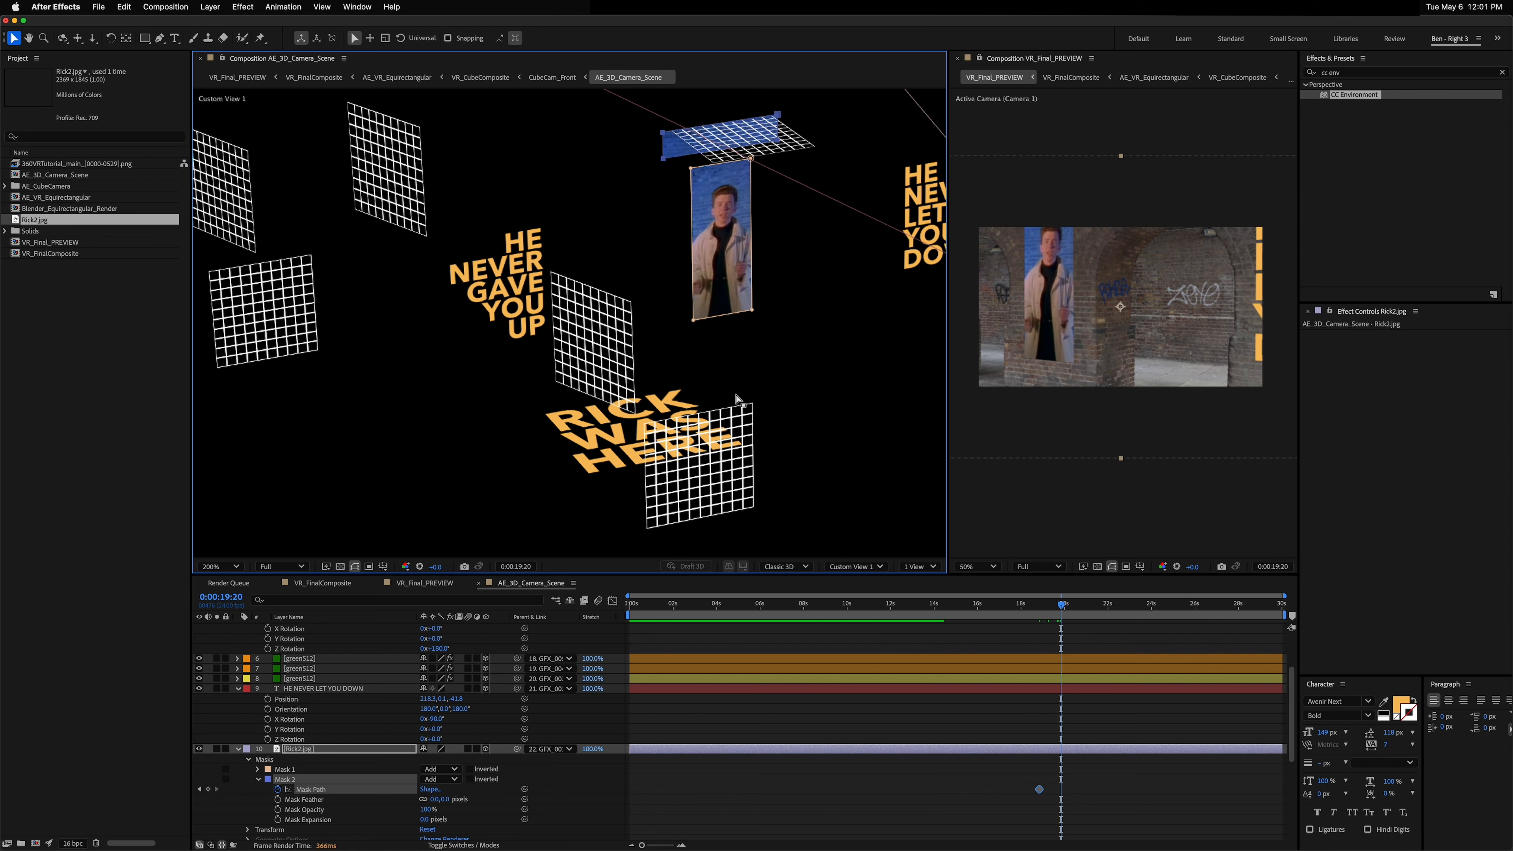
Step: Move Mask 2 down over the picture and set its mode to Intersect
double_click(663, 158)
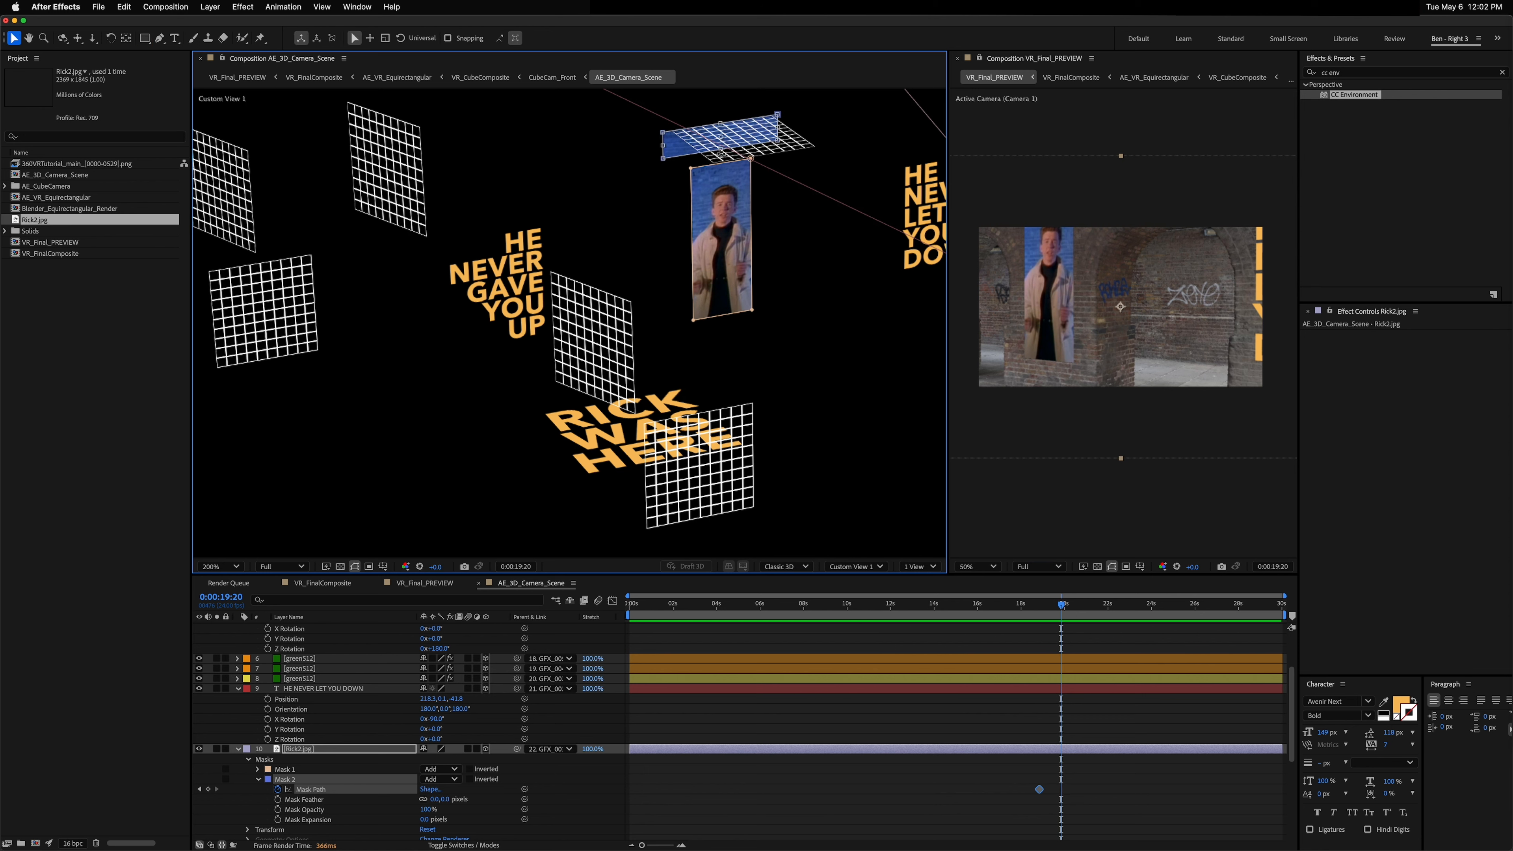
left_click_drag(722, 170, 724, 362)
key("super+z")
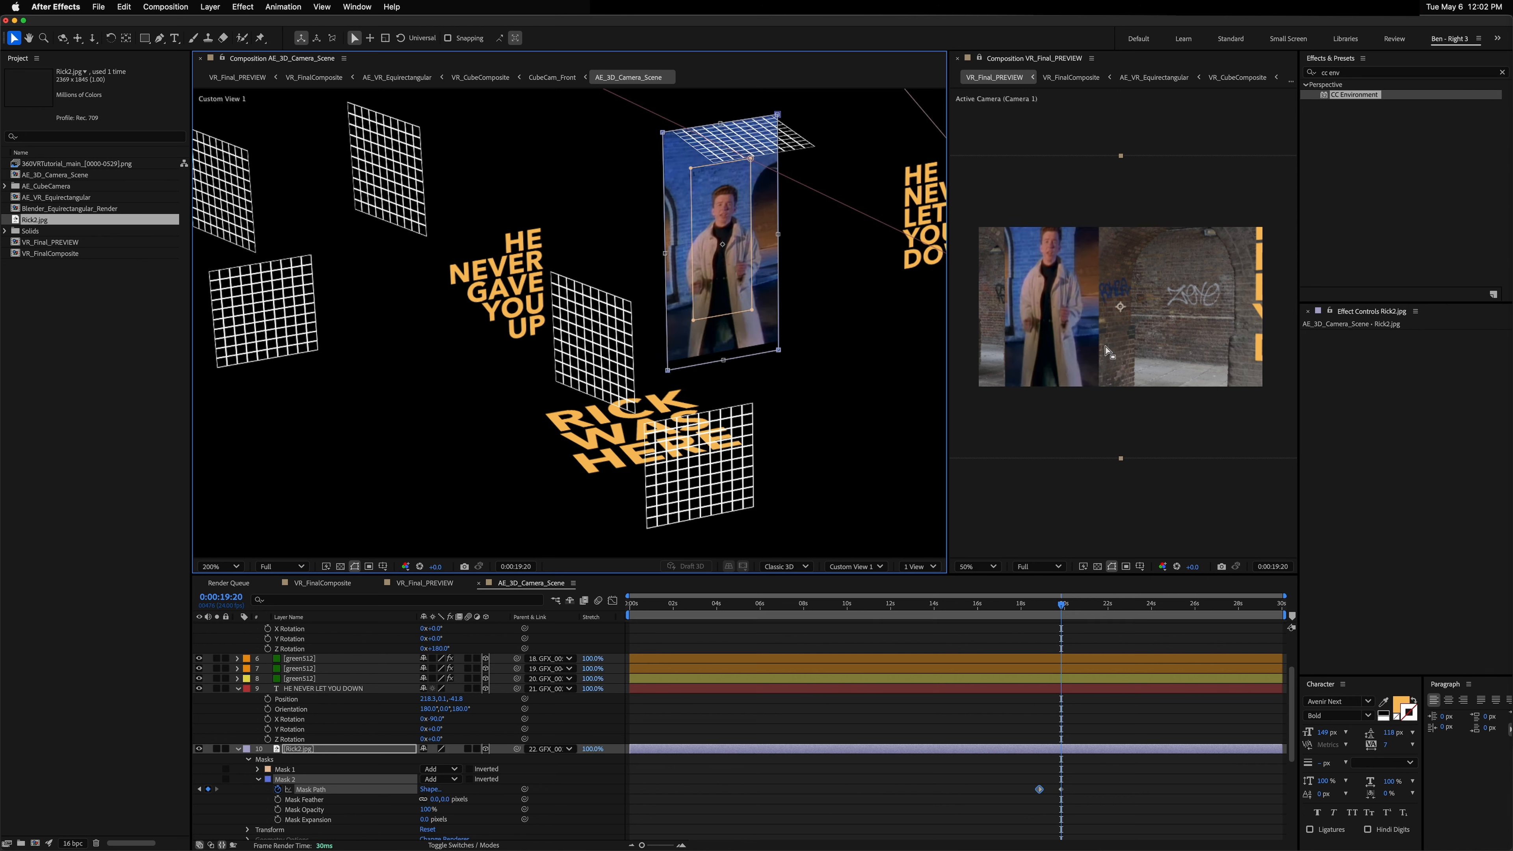
left_click(439, 779)
left_click(1105, 698)
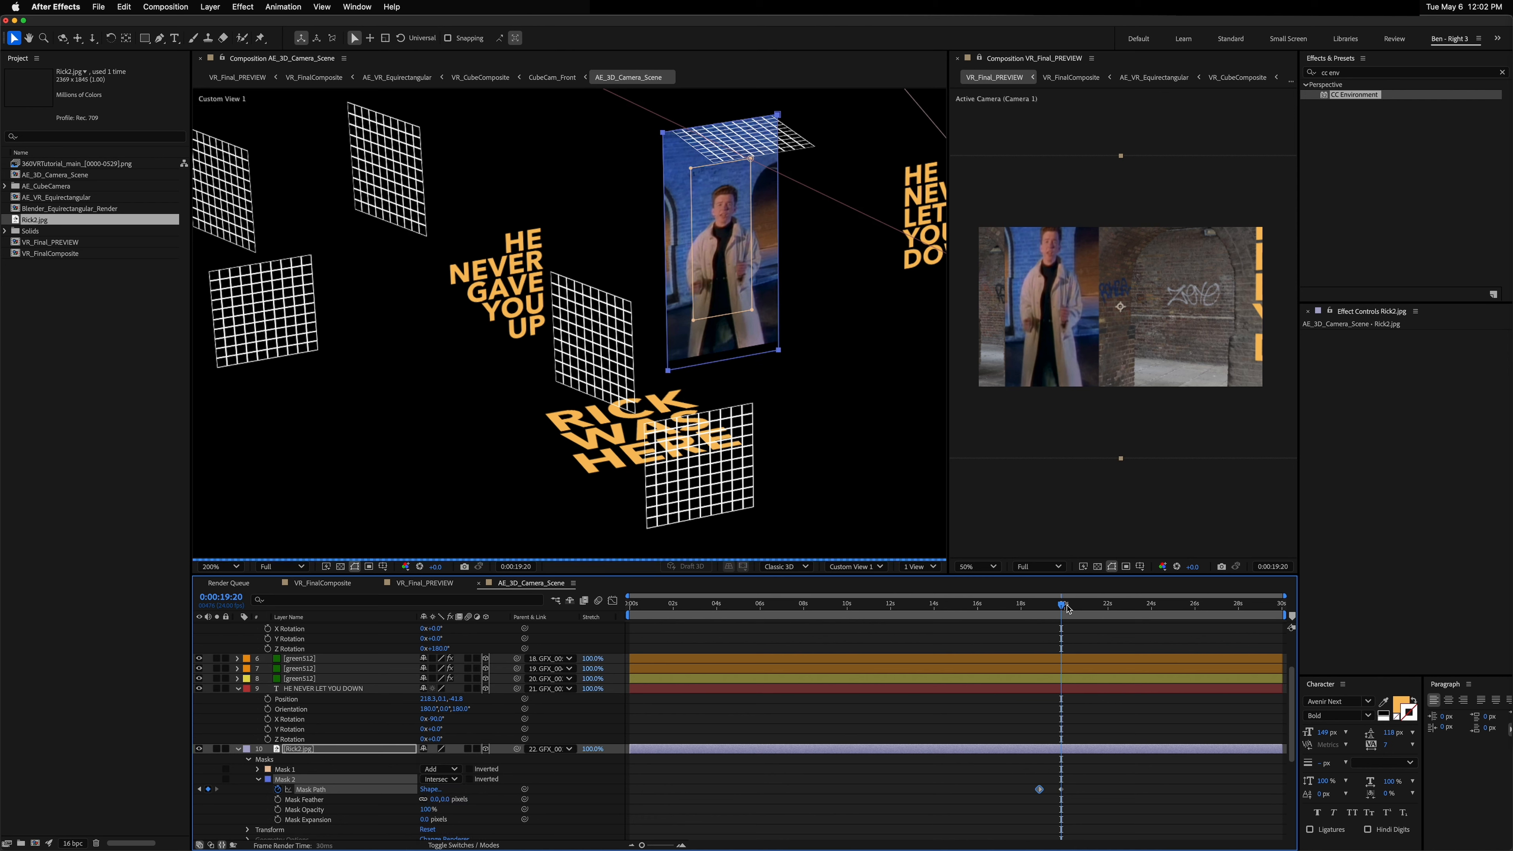
Step: Scrub through the mask animation and look around it in the 360° preview
left_click_drag(1061, 604, 1047, 607)
left_click(1093, 273)
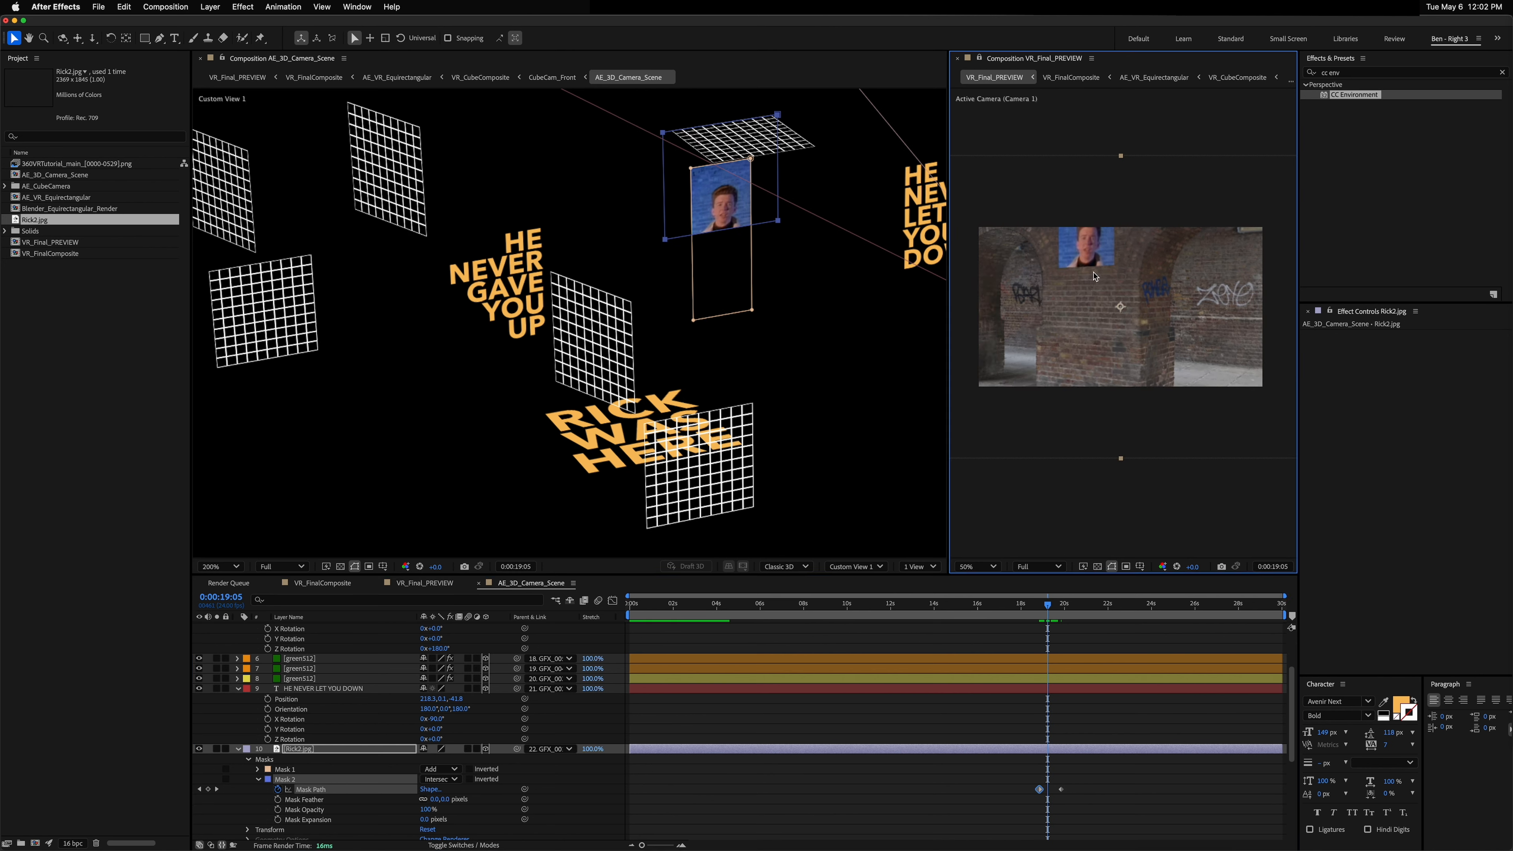
left_click_drag(1094, 272, 1053, 557)
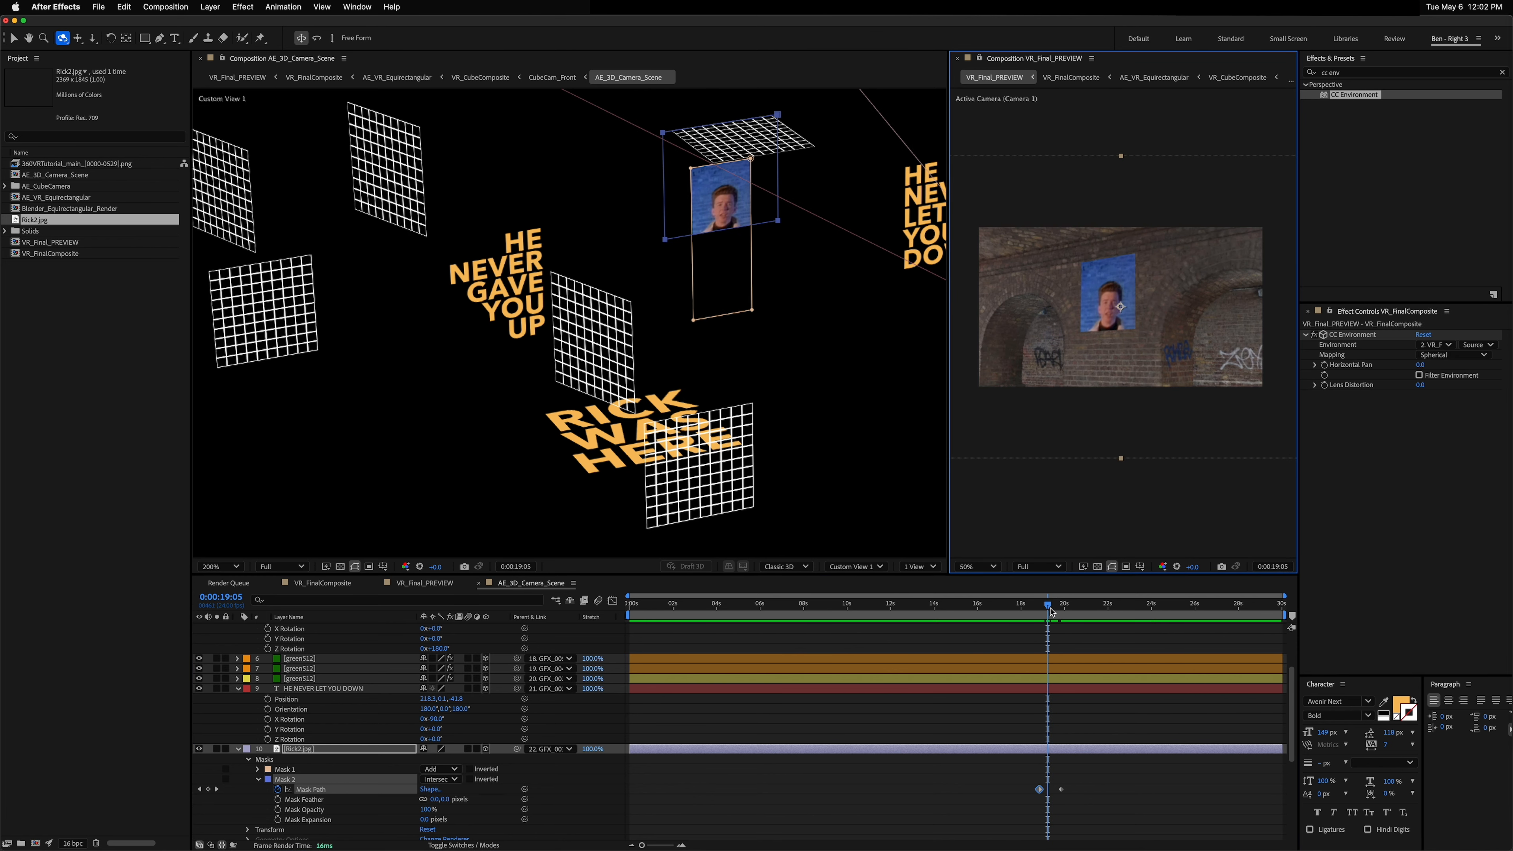
left_click_drag(1051, 611, 1055, 607)
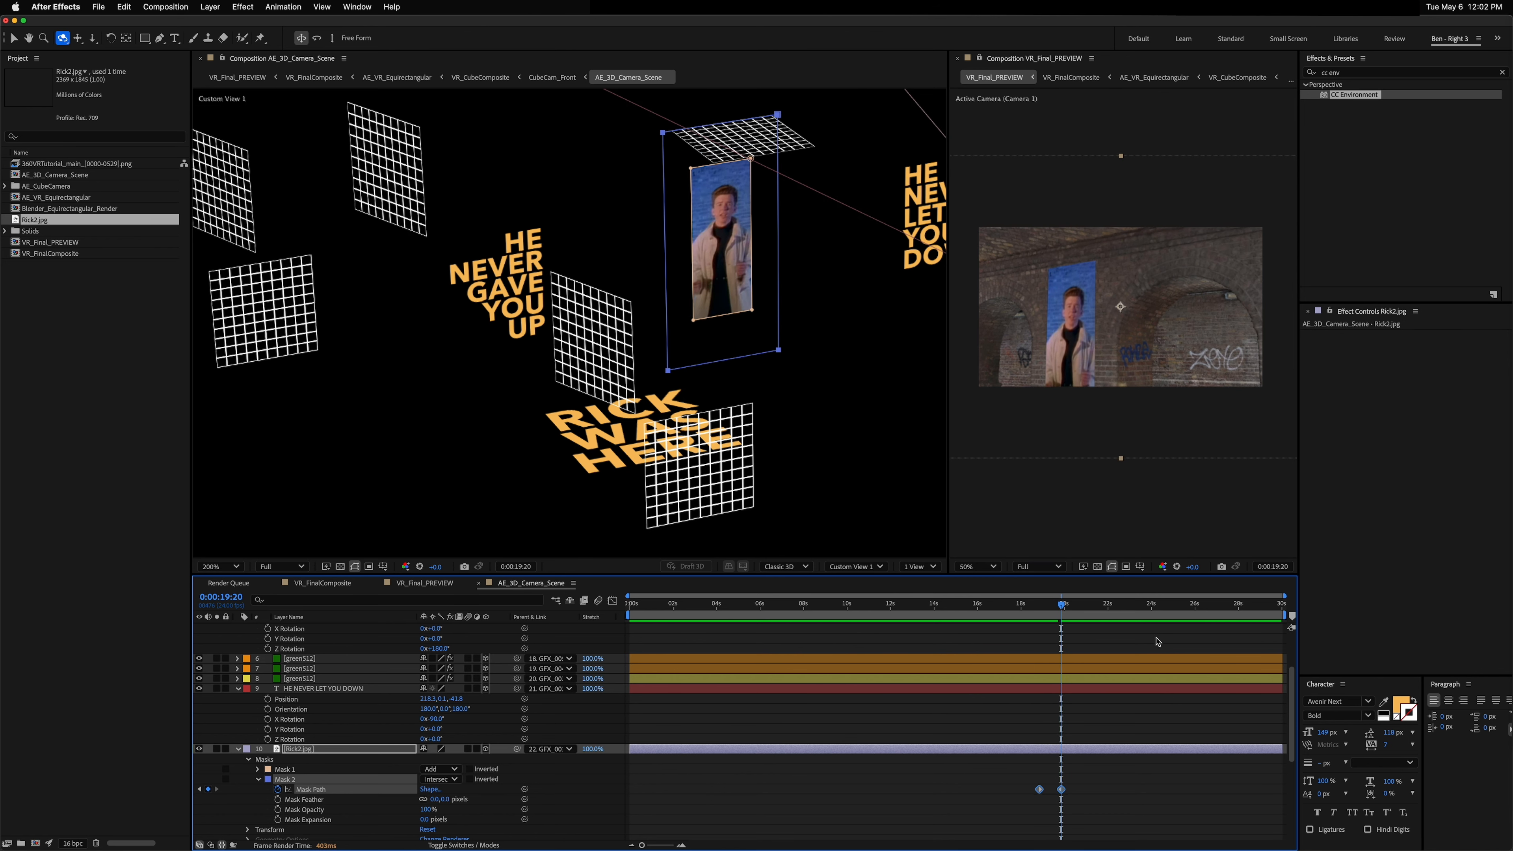
Step: Paste the Mask 2 path keyframes near 23 seconds and time-reverse them so the picture closes again
left_click(1150, 607)
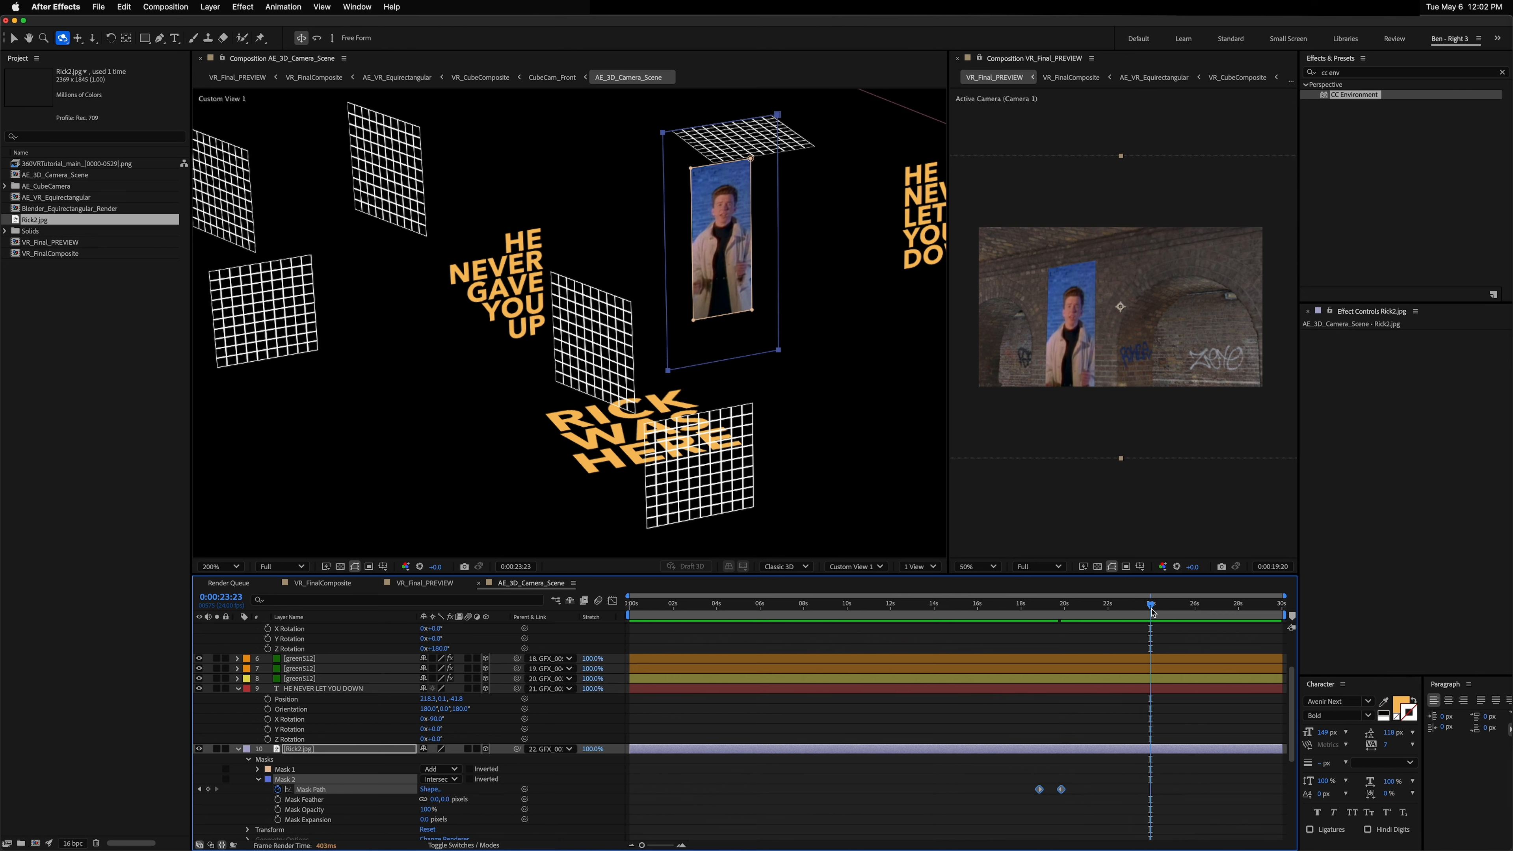
key("super+v")
right_click(1173, 790)
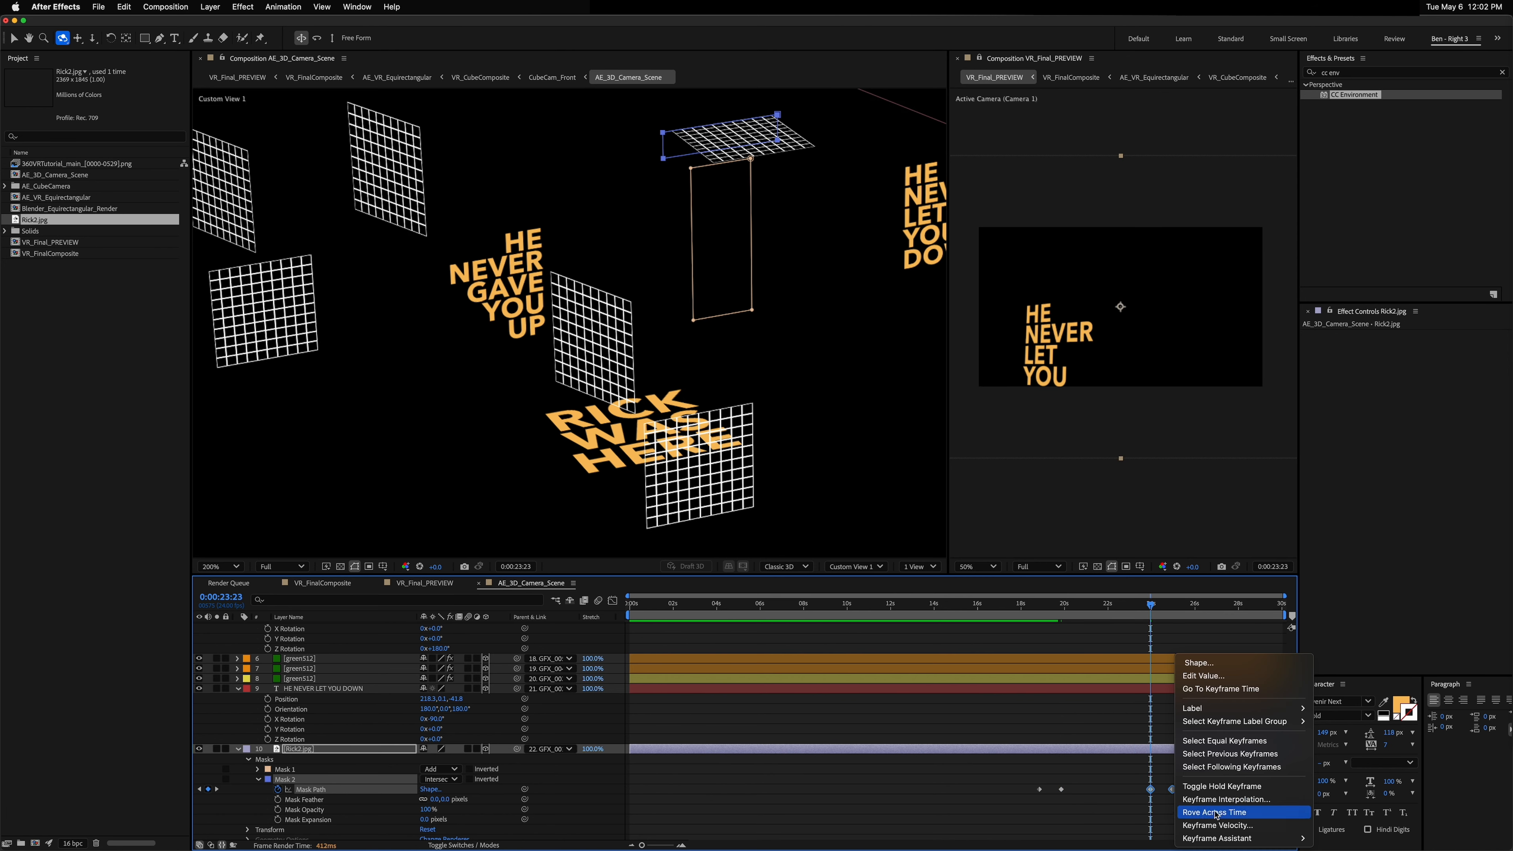
mouse_move(1242, 838)
left_click(1369, 839)
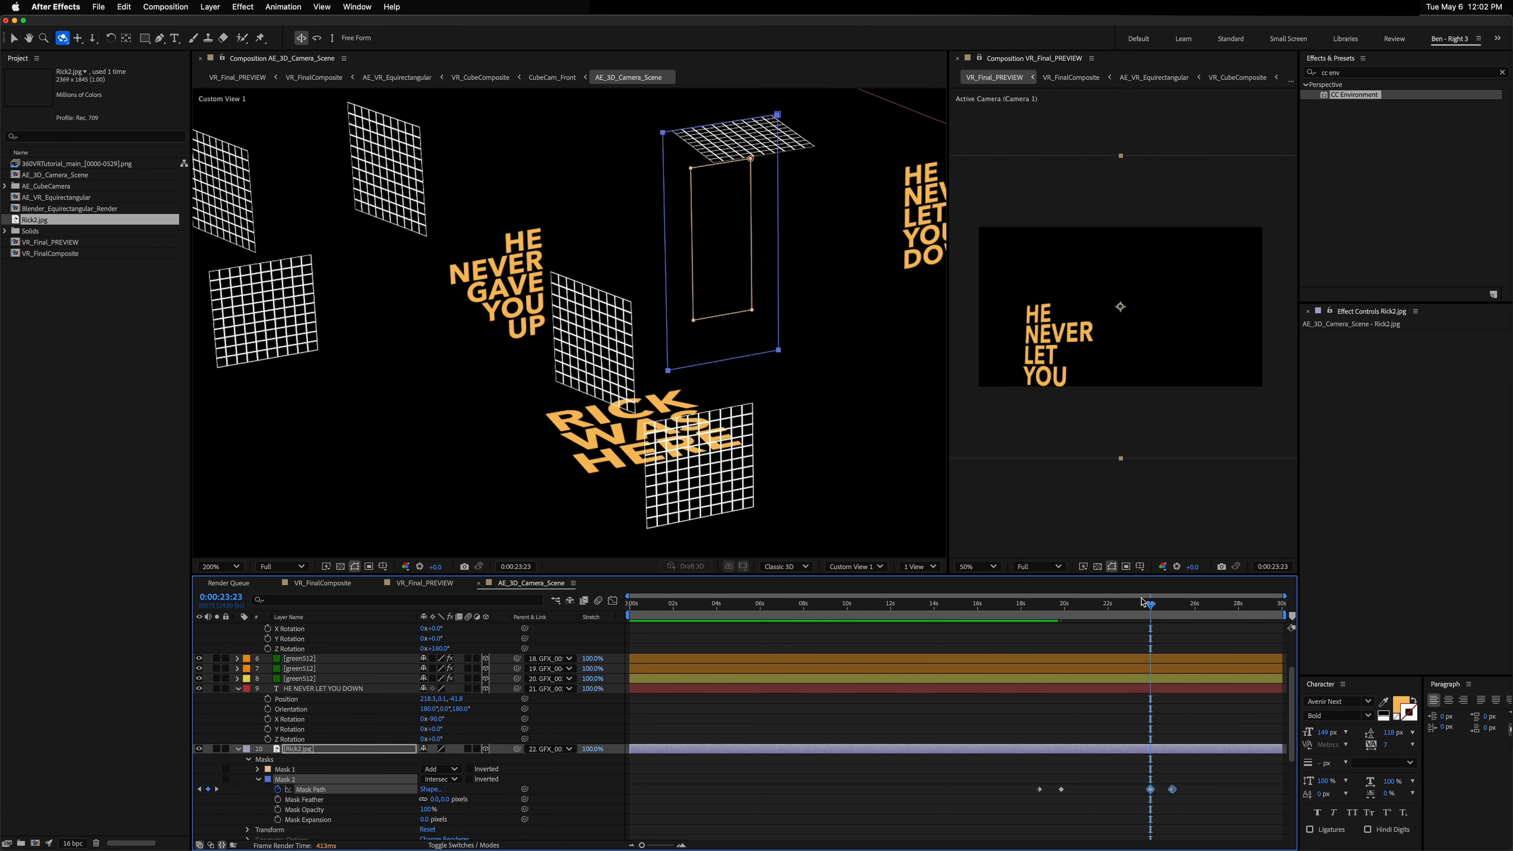
Step: Copy the four Mask Path keyframes and paste them near 9 seconds
left_click(1034, 604)
left_click_drag(1035, 605, 1103, 605)
left_click_drag(1014, 785, 1262, 809)
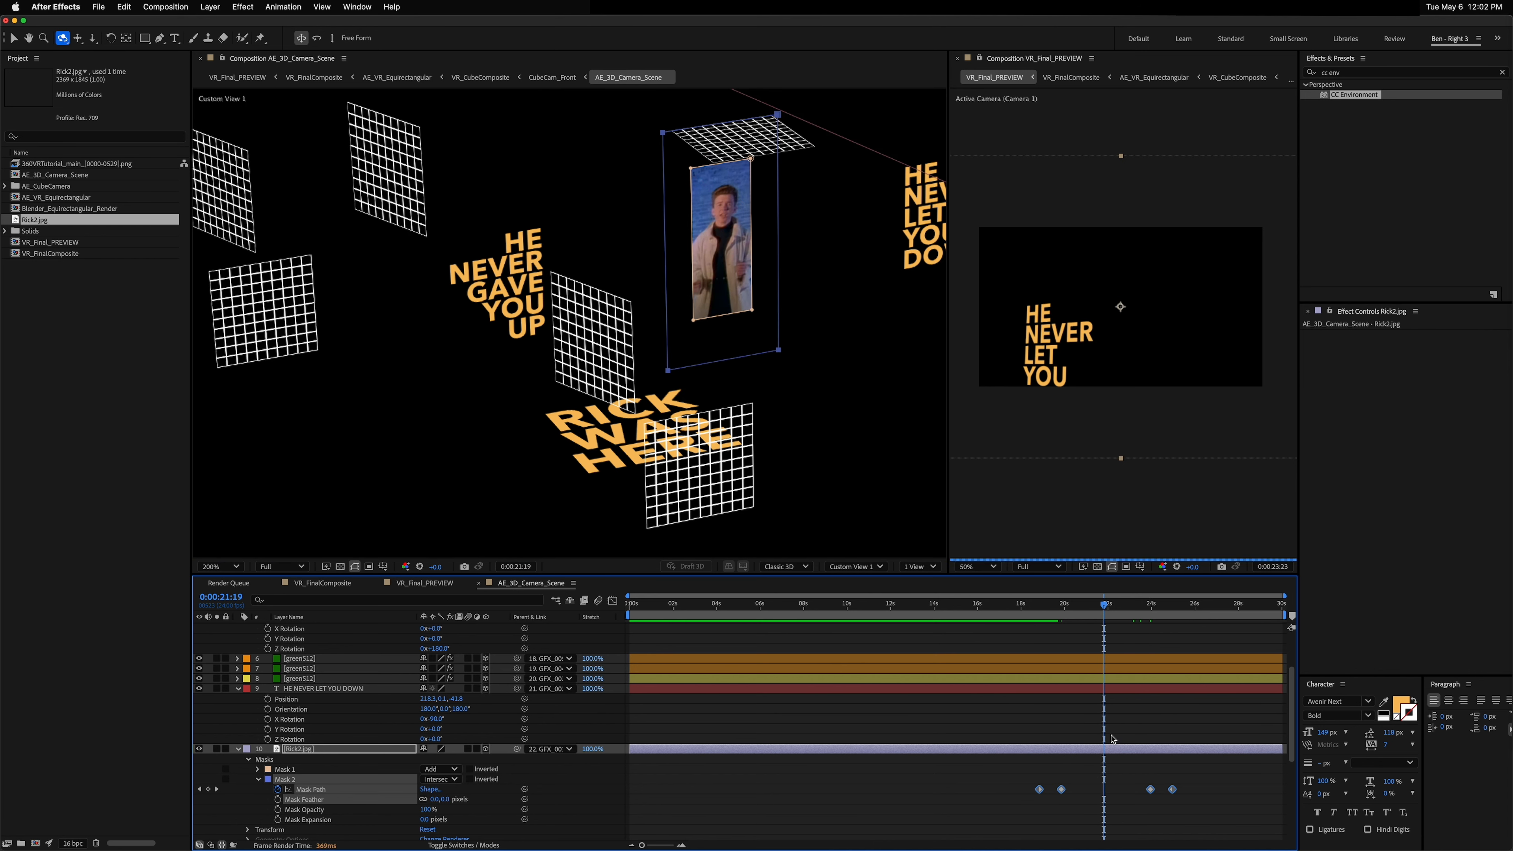
key("super+c")
left_click(842, 603)
key("super+v")
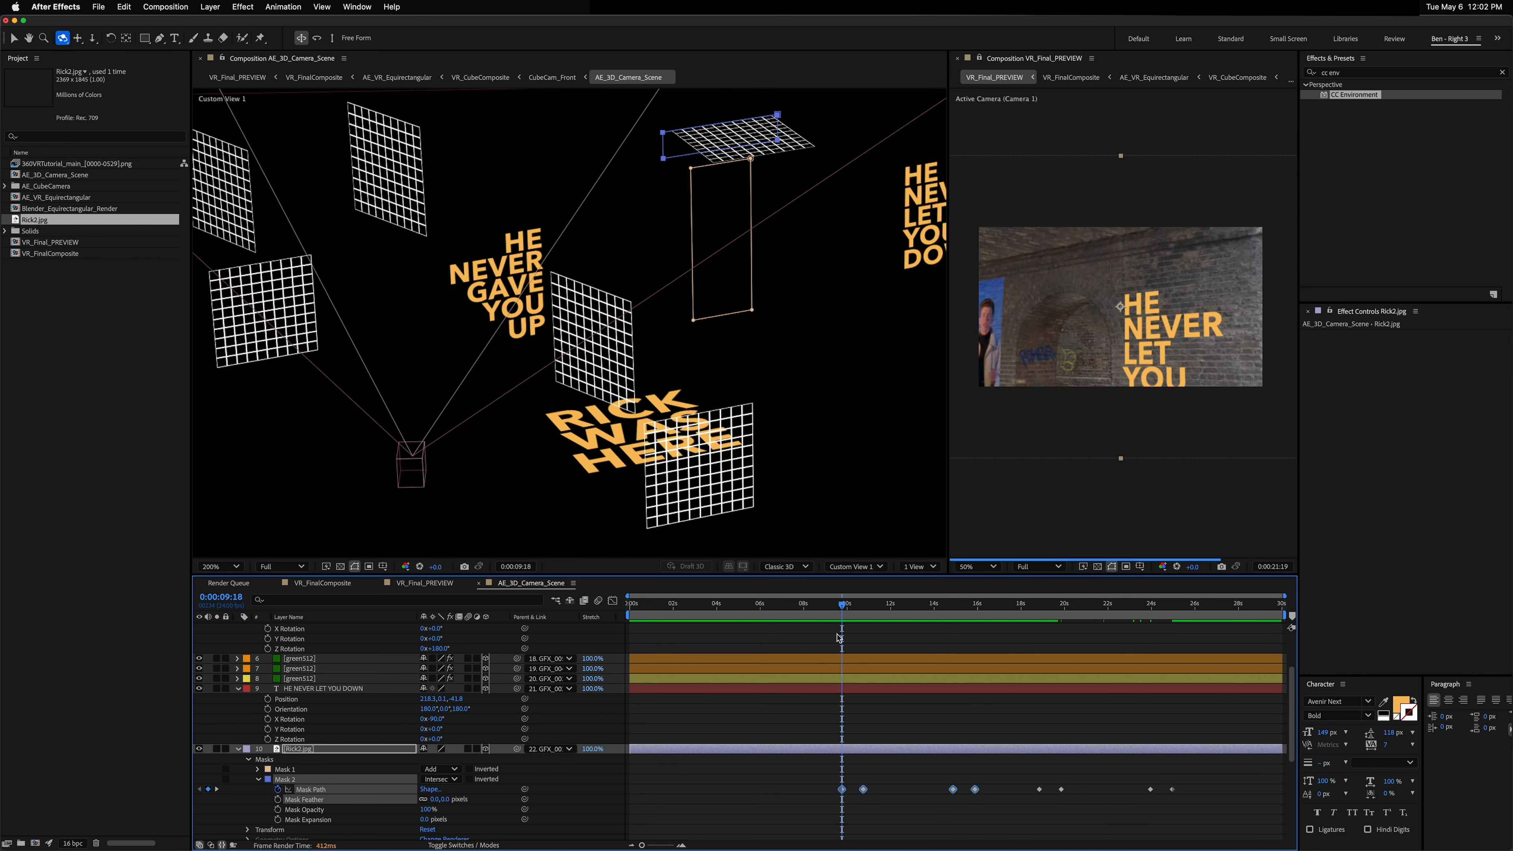
Step: Paste another copy of the mask keyframes near the start of the timeline and delete the extra keyframes
left_click_drag(974, 789, 968, 789)
left_click(663, 603)
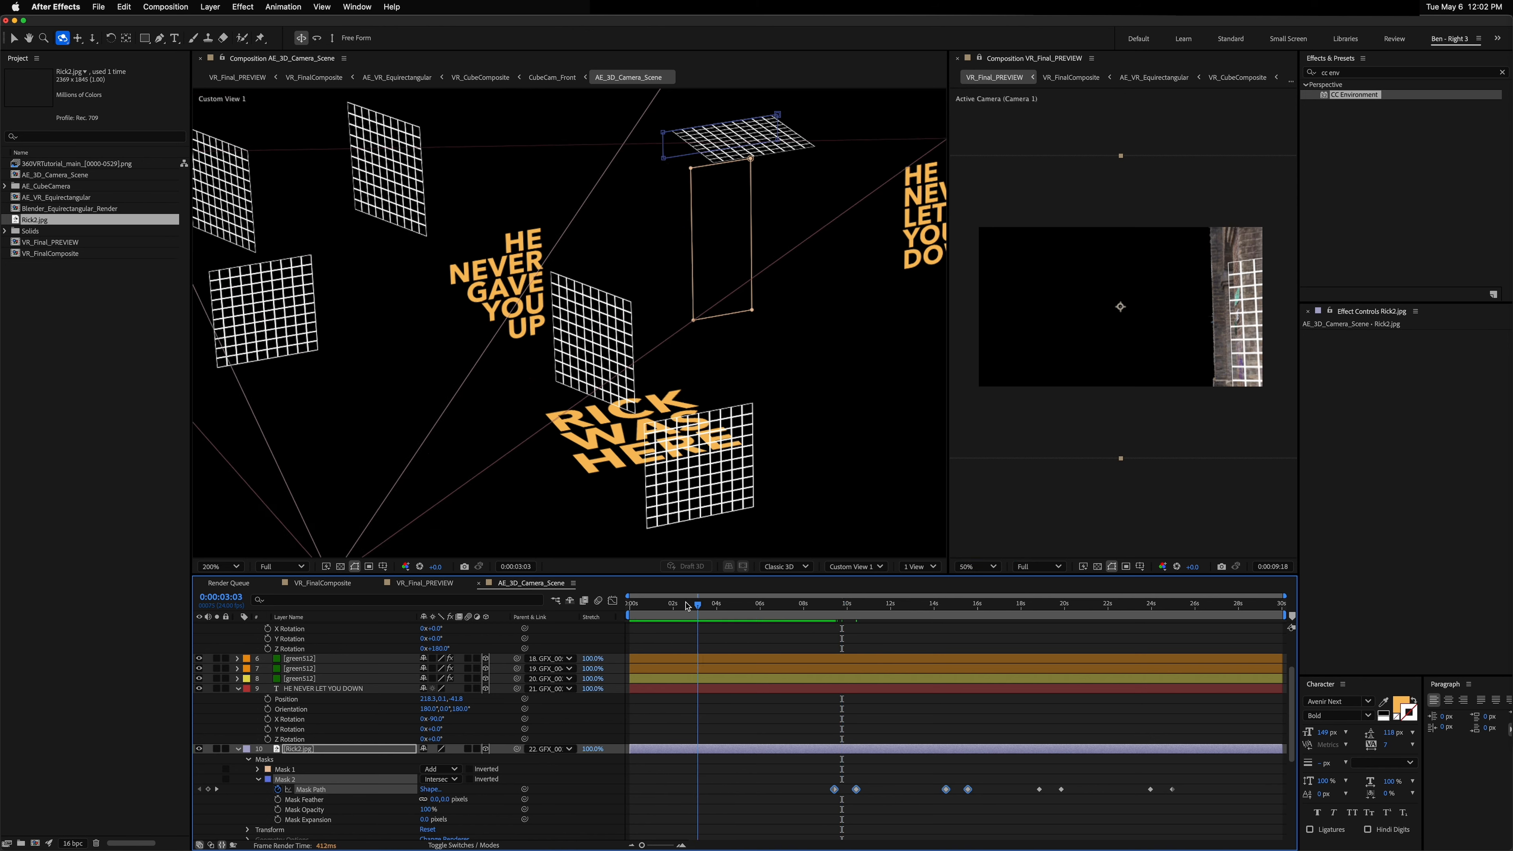
key("super+v")
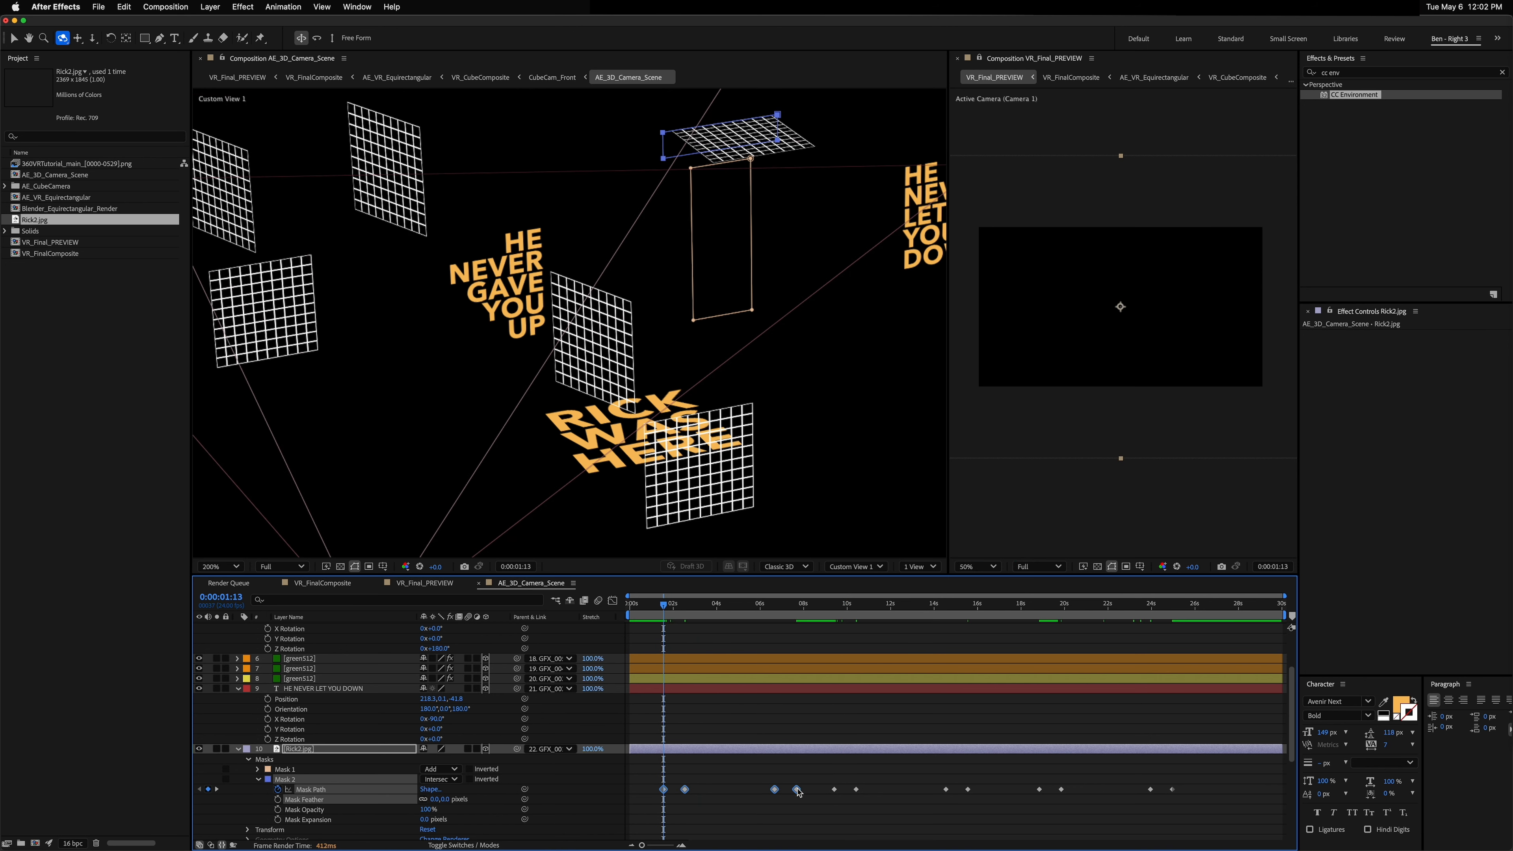
left_click_drag(796, 789, 646, 805)
key("super+z")
key("super+z")
key("Delete")
mouse_move(756, 778)
left_mouse_down()
mouse_move(809, 806)
mouse_move(735, 790)
left_mouse_up()
key("space")
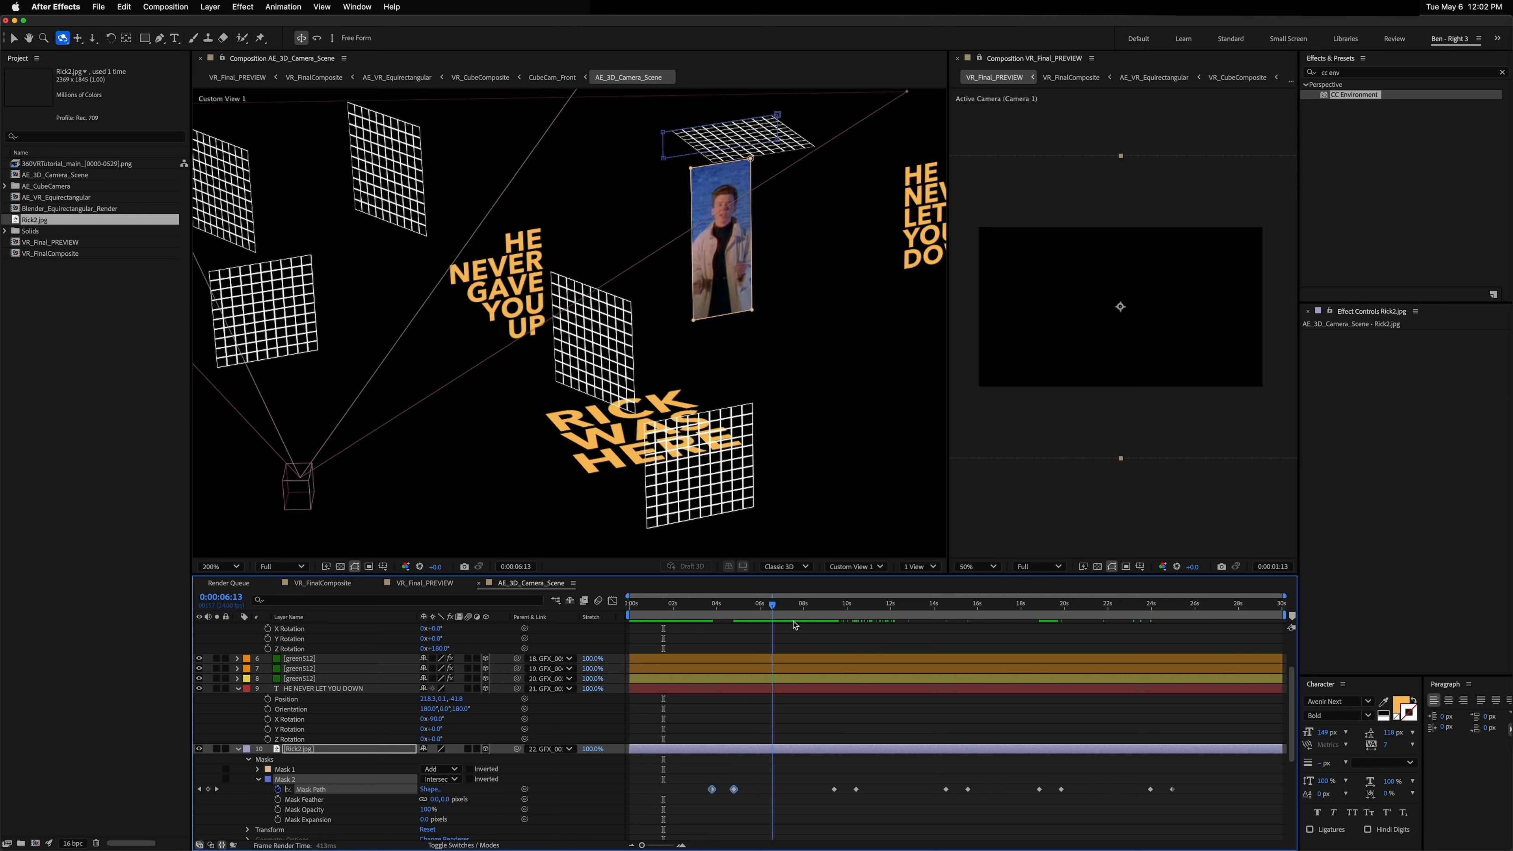
Step: Copy the closing pair of Mask Path keyframes and paste them near 28 seconds
scroll(1167, 718, "down", 1)
scroll(1149, 722, "up", 1)
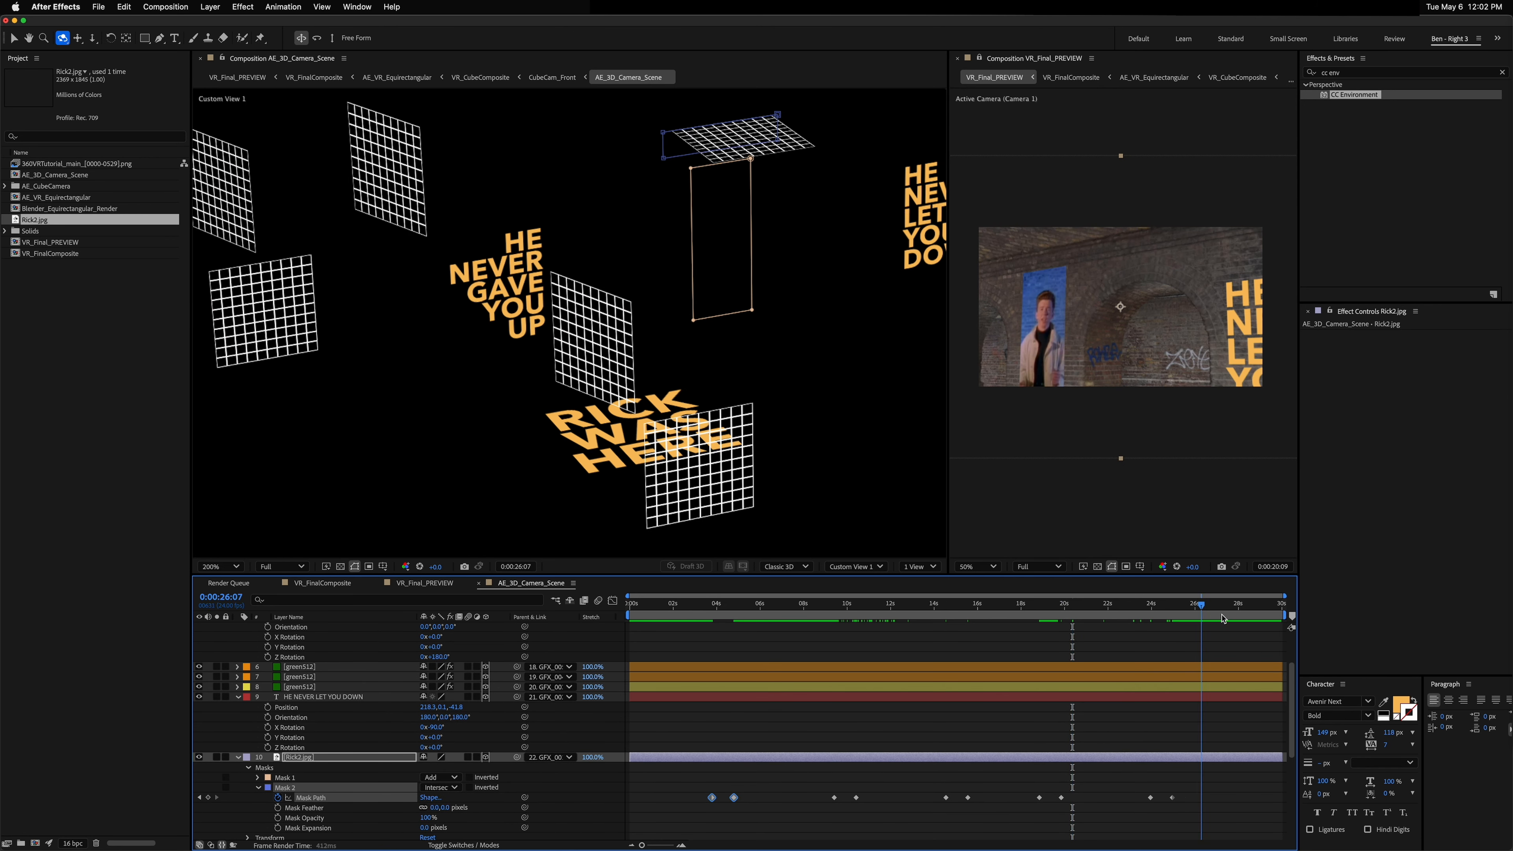
left_click_drag(1022, 788, 1086, 811)
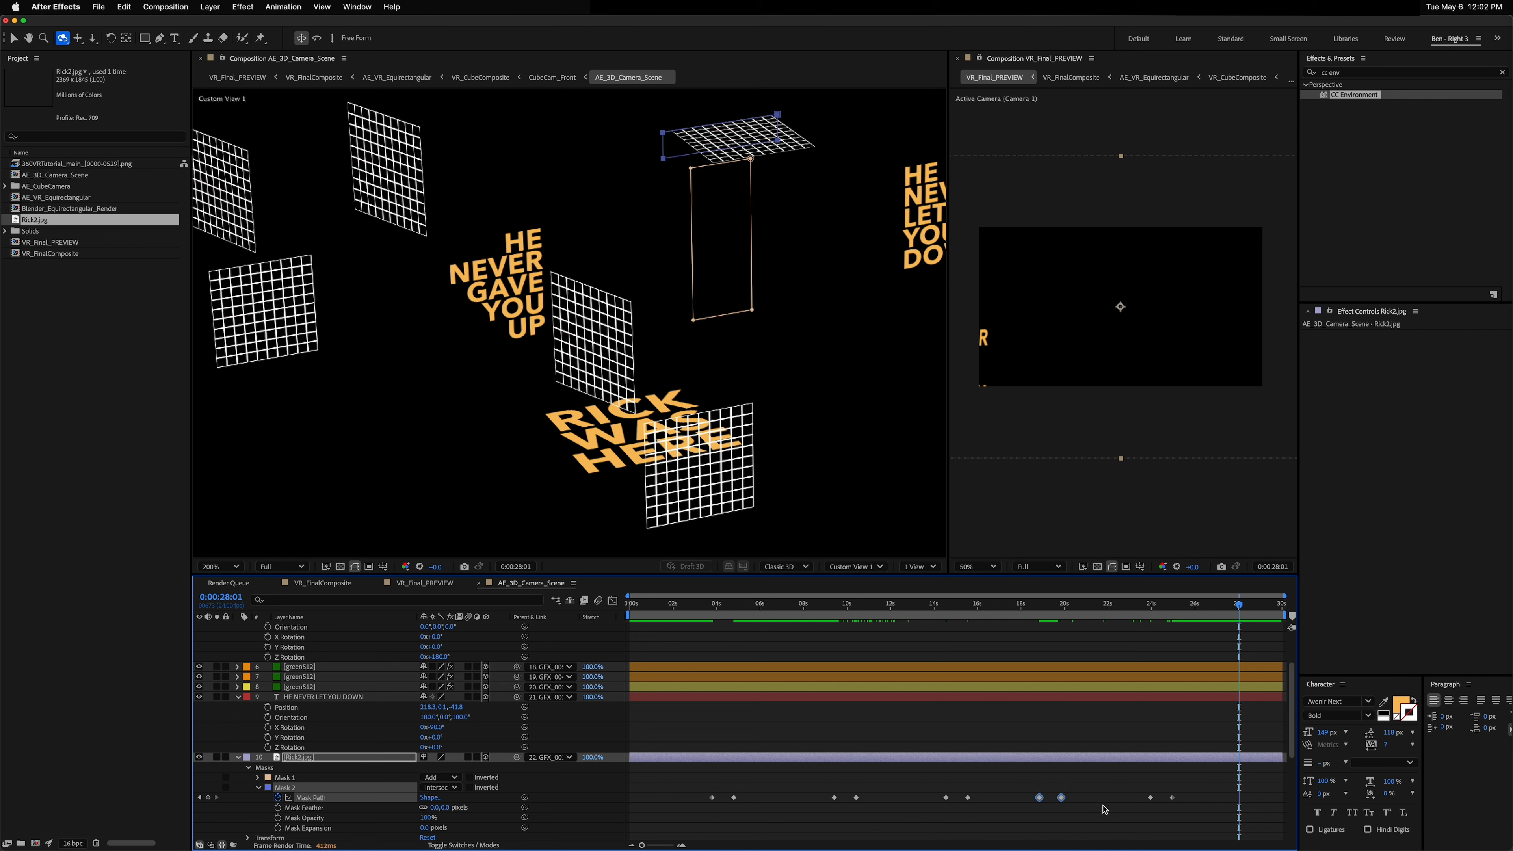
key("ctrl+c")
key("ctrl+v")
left_click_drag(1245, 604, 788, 617)
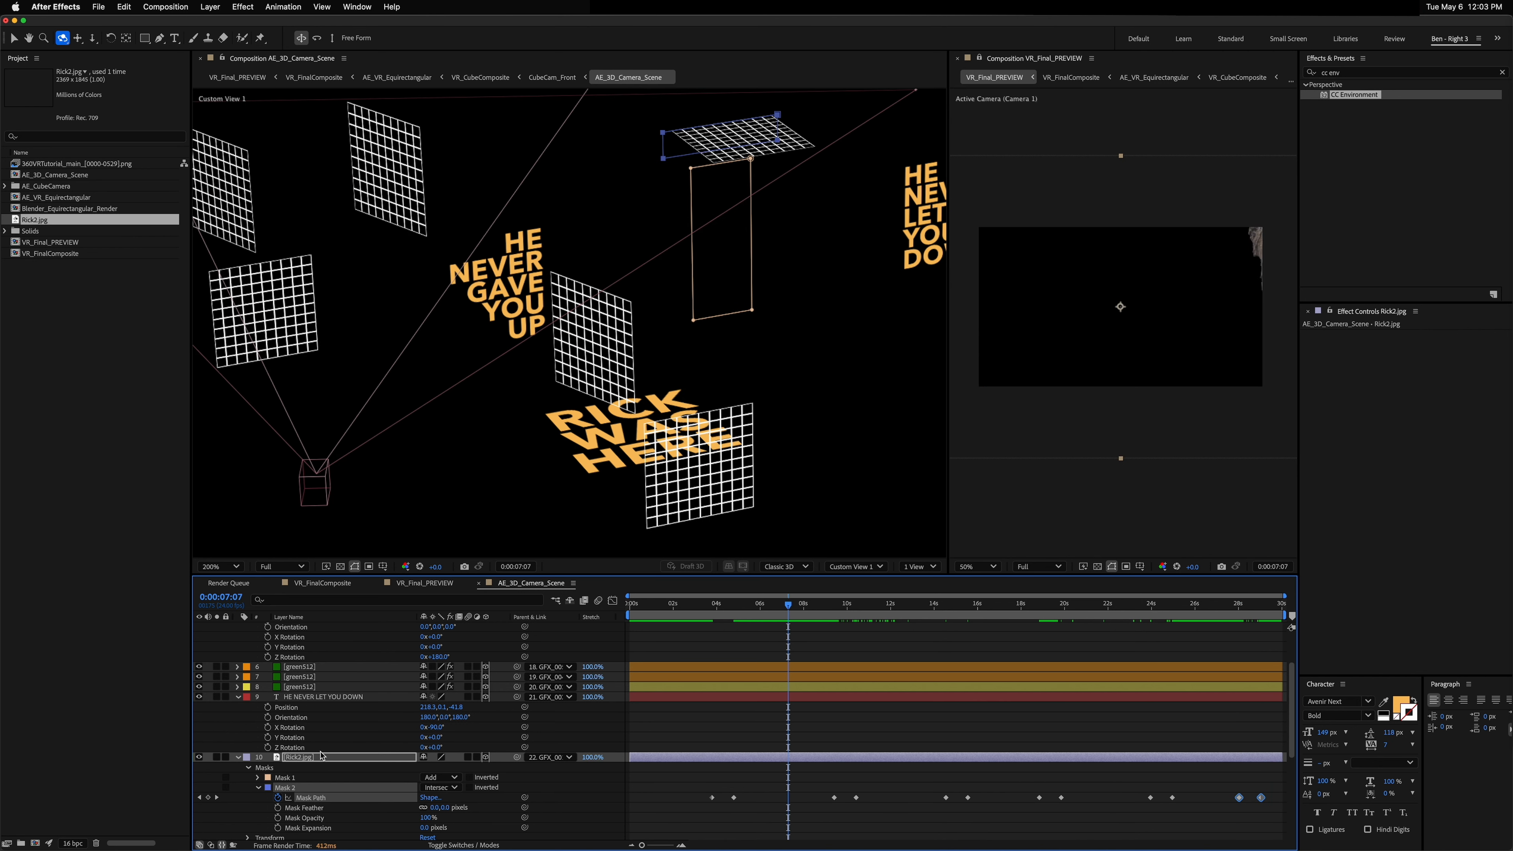
Step: Reveal Opacity on the HE NEVER GAVE YOU UP text layer and add an Opacity keyframe at about 7 seconds
left_click(305, 757)
key("u")
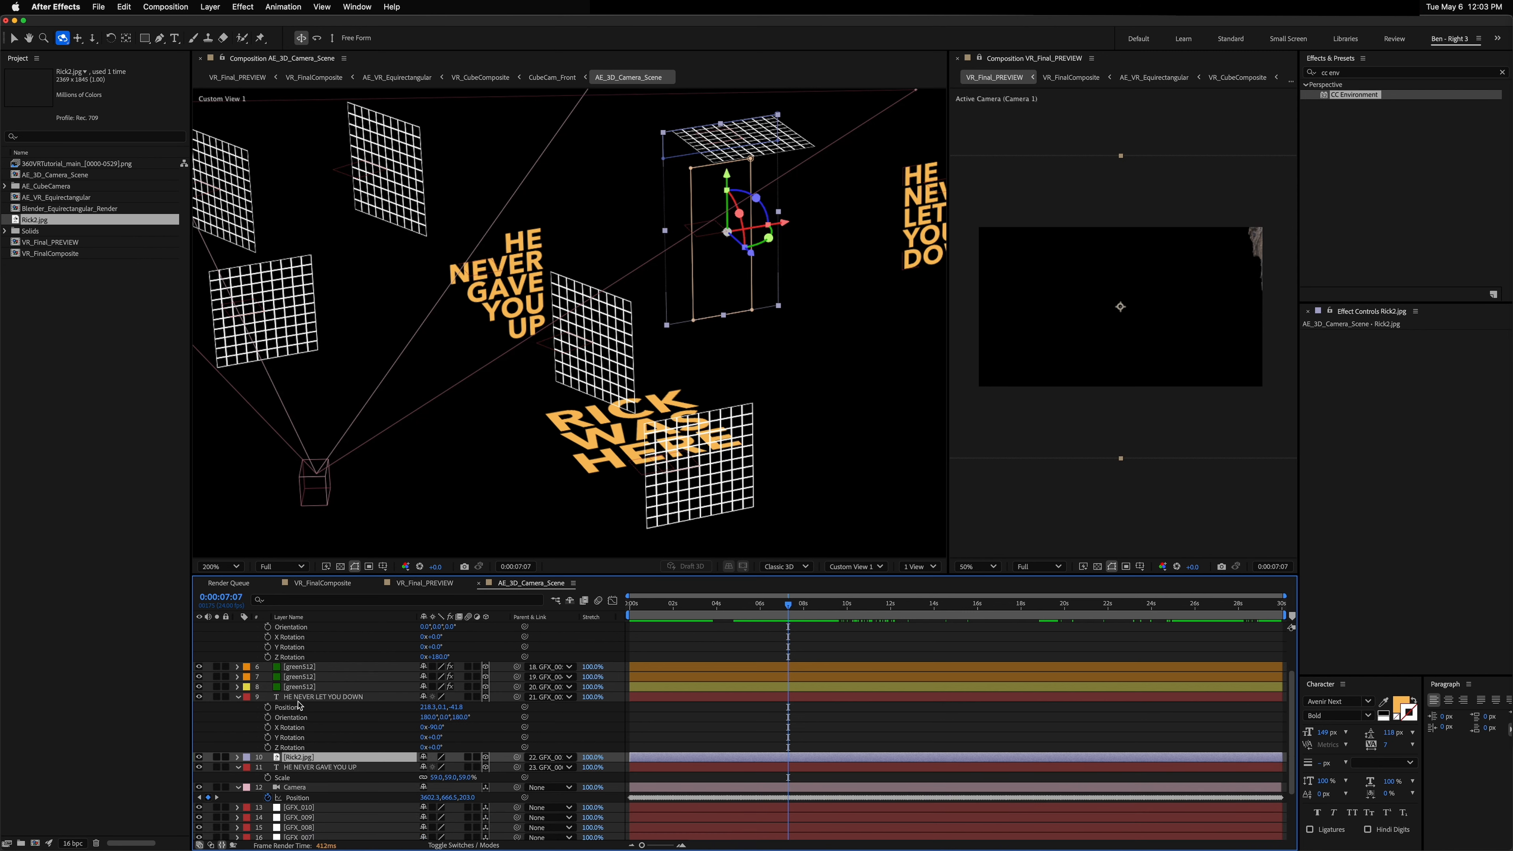
left_click(303, 697)
left_click(322, 766)
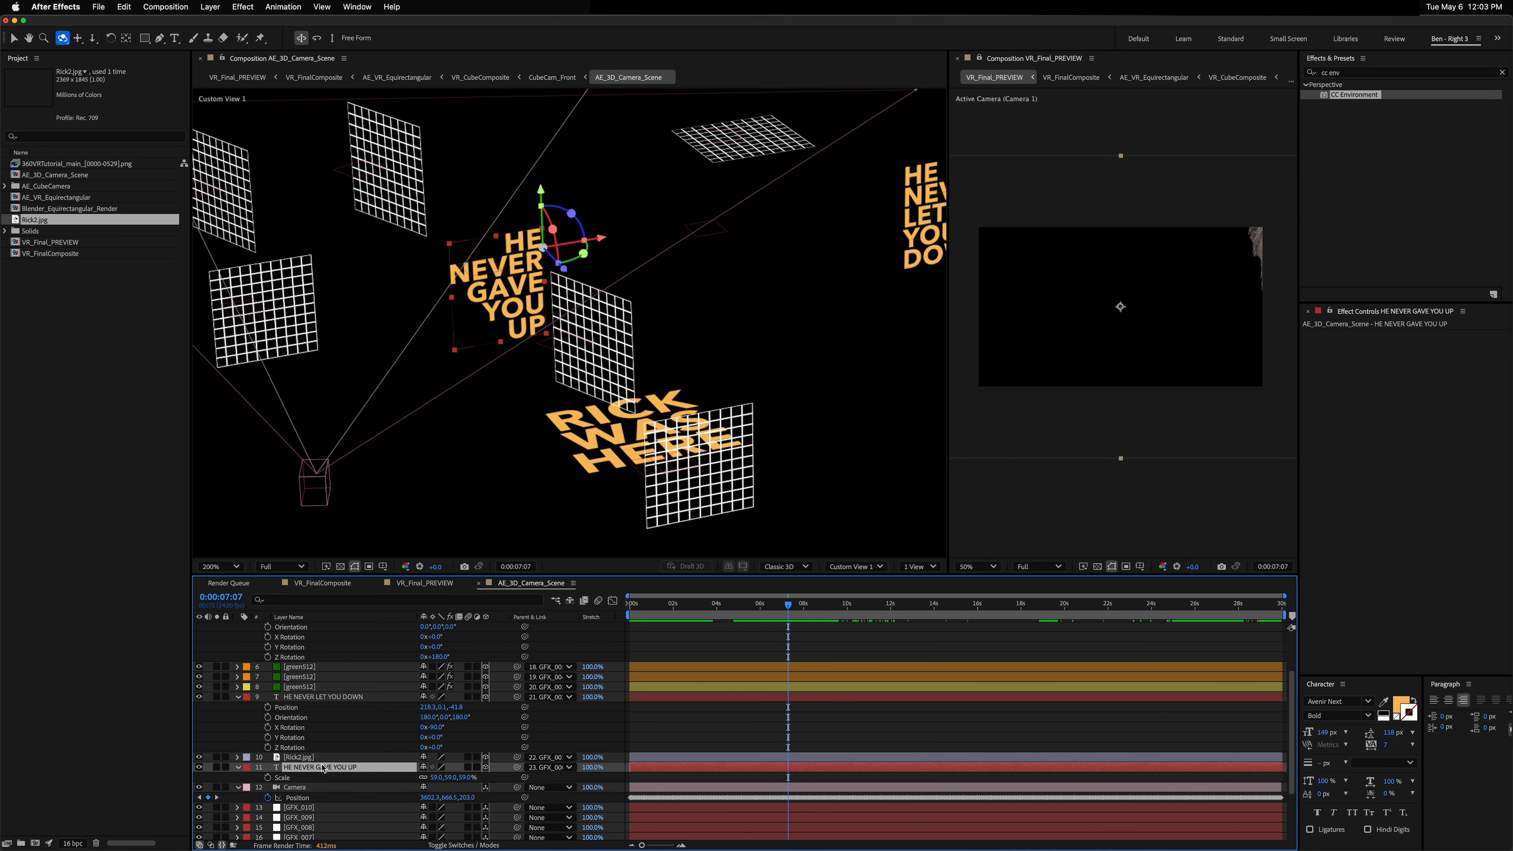
key("t")
left_click(268, 777)
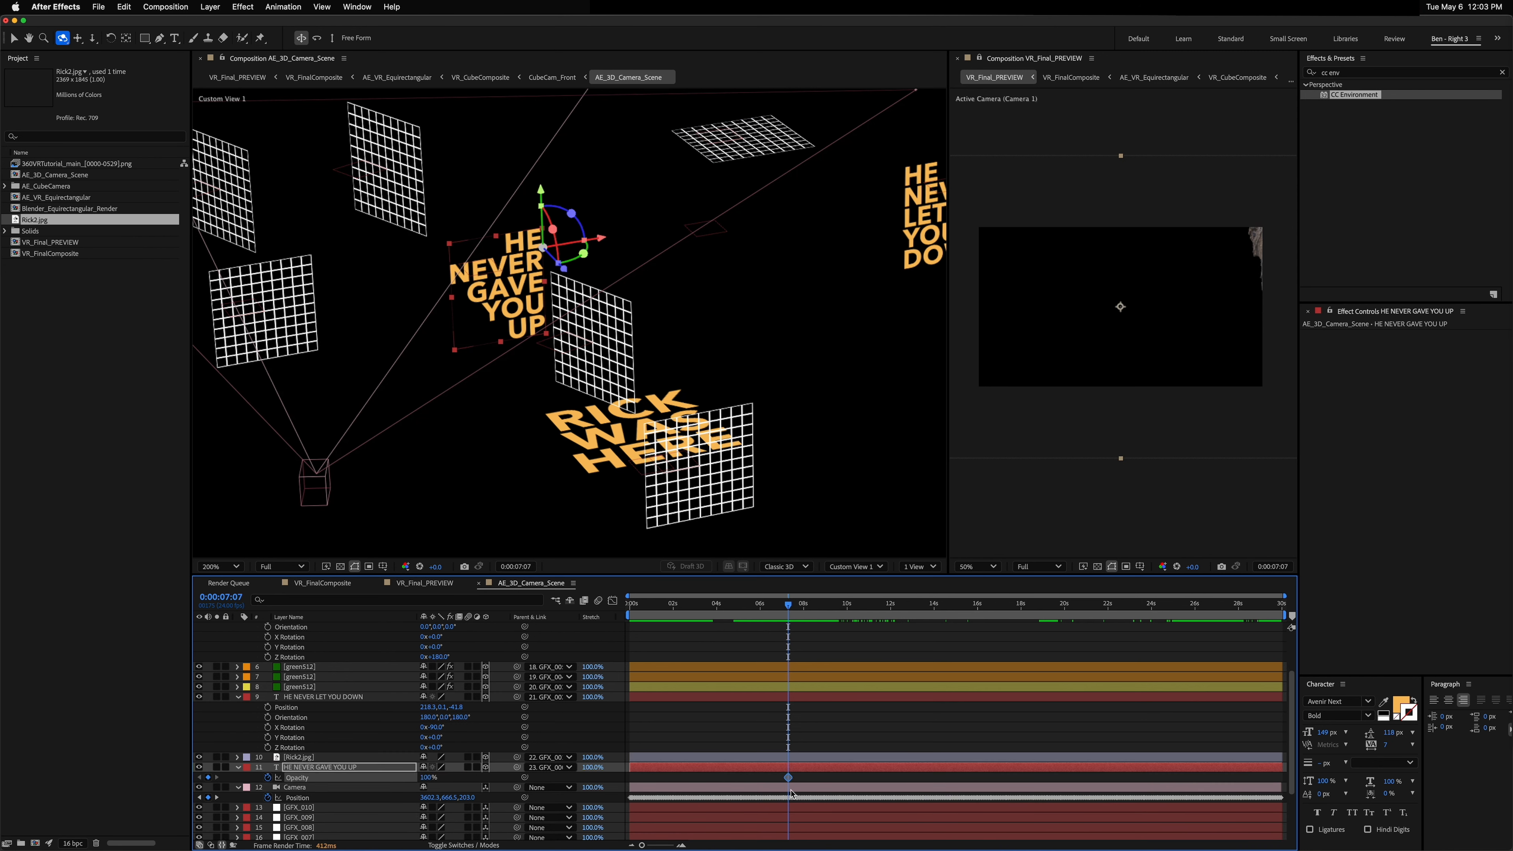
Step: Convert that Opacity keyframe to a hold keyframe and move it to the start of the timeline
right_click(788, 777)
left_click(690, 791)
left_click(726, 790)
key("u")
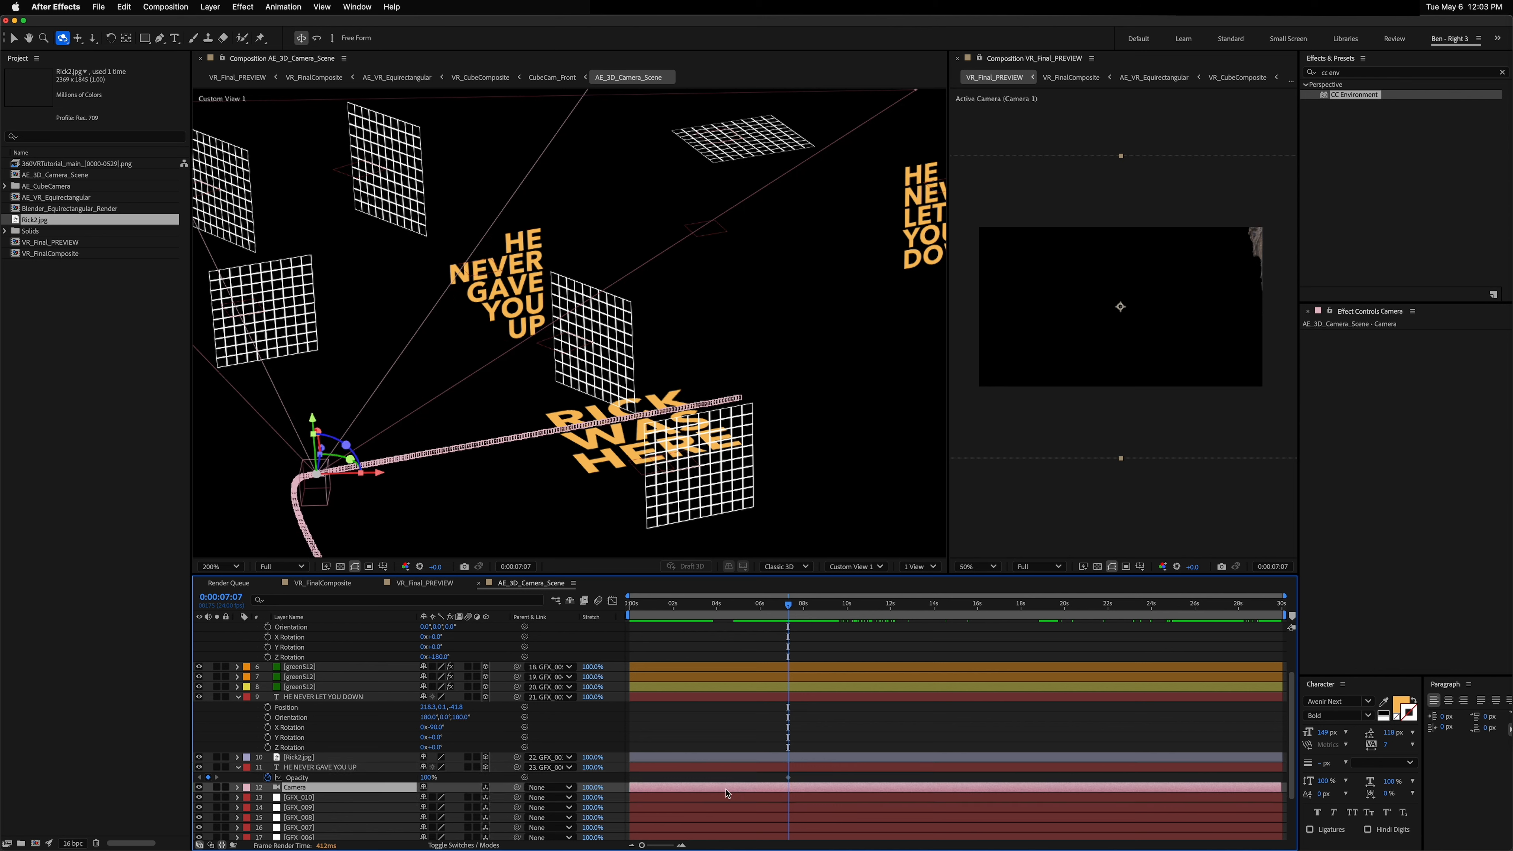
right_click(787, 778)
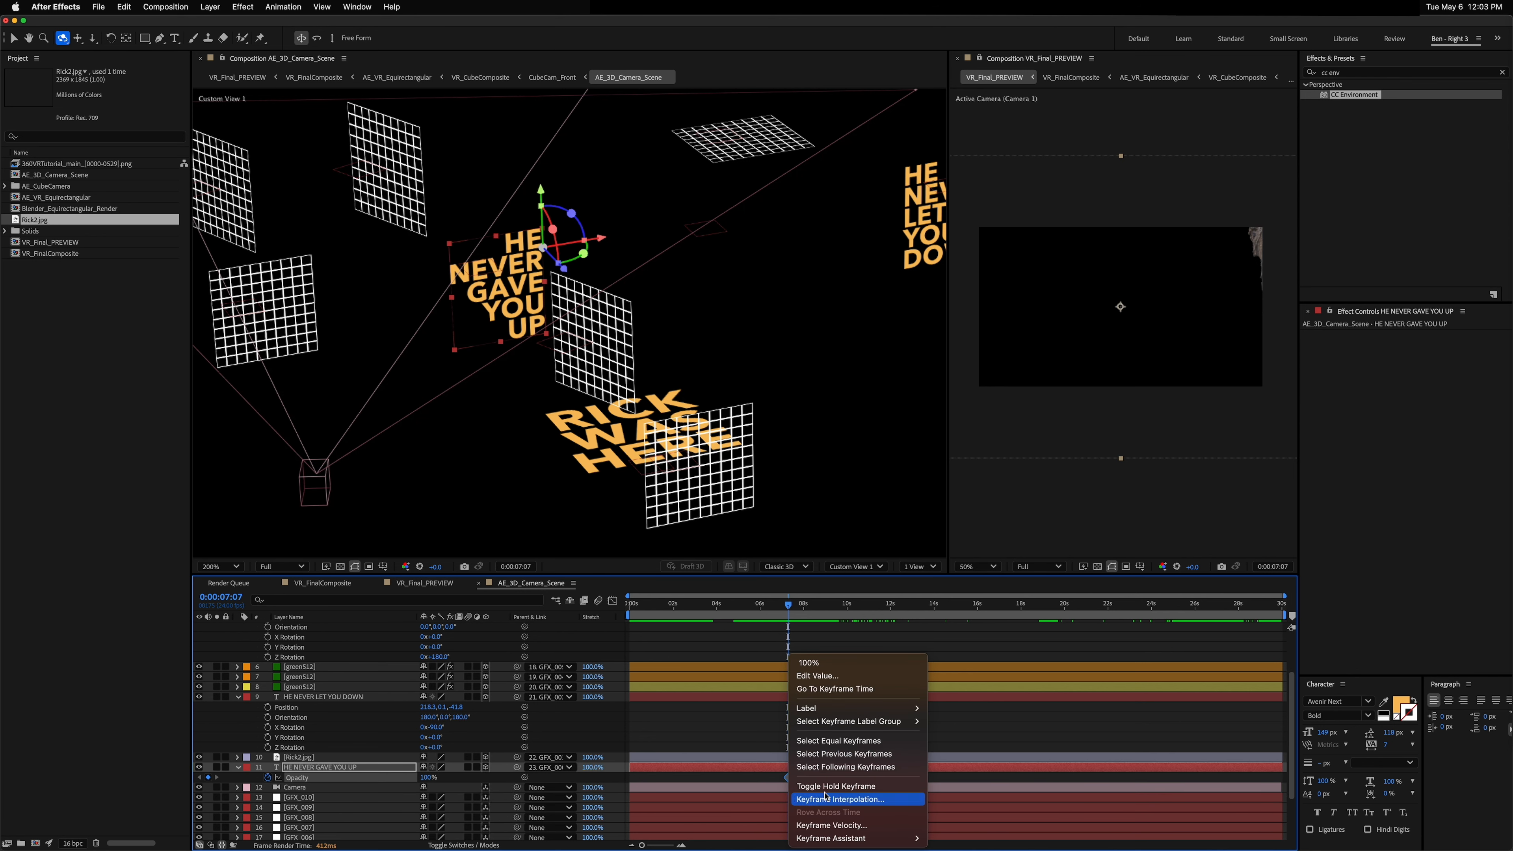
left_click(811, 786)
left_click_drag(788, 778, 630, 778)
Step: Add Opacity keyframes on HE NEVER GAVE YOU UP: 0% at 2 seconds, 100% at 4 seconds, 0% near 6 seconds
mouse_move(653, 609)
left_mouse_down()
mouse_move(717, 620)
mouse_move(674, 622)
left_mouse_up()
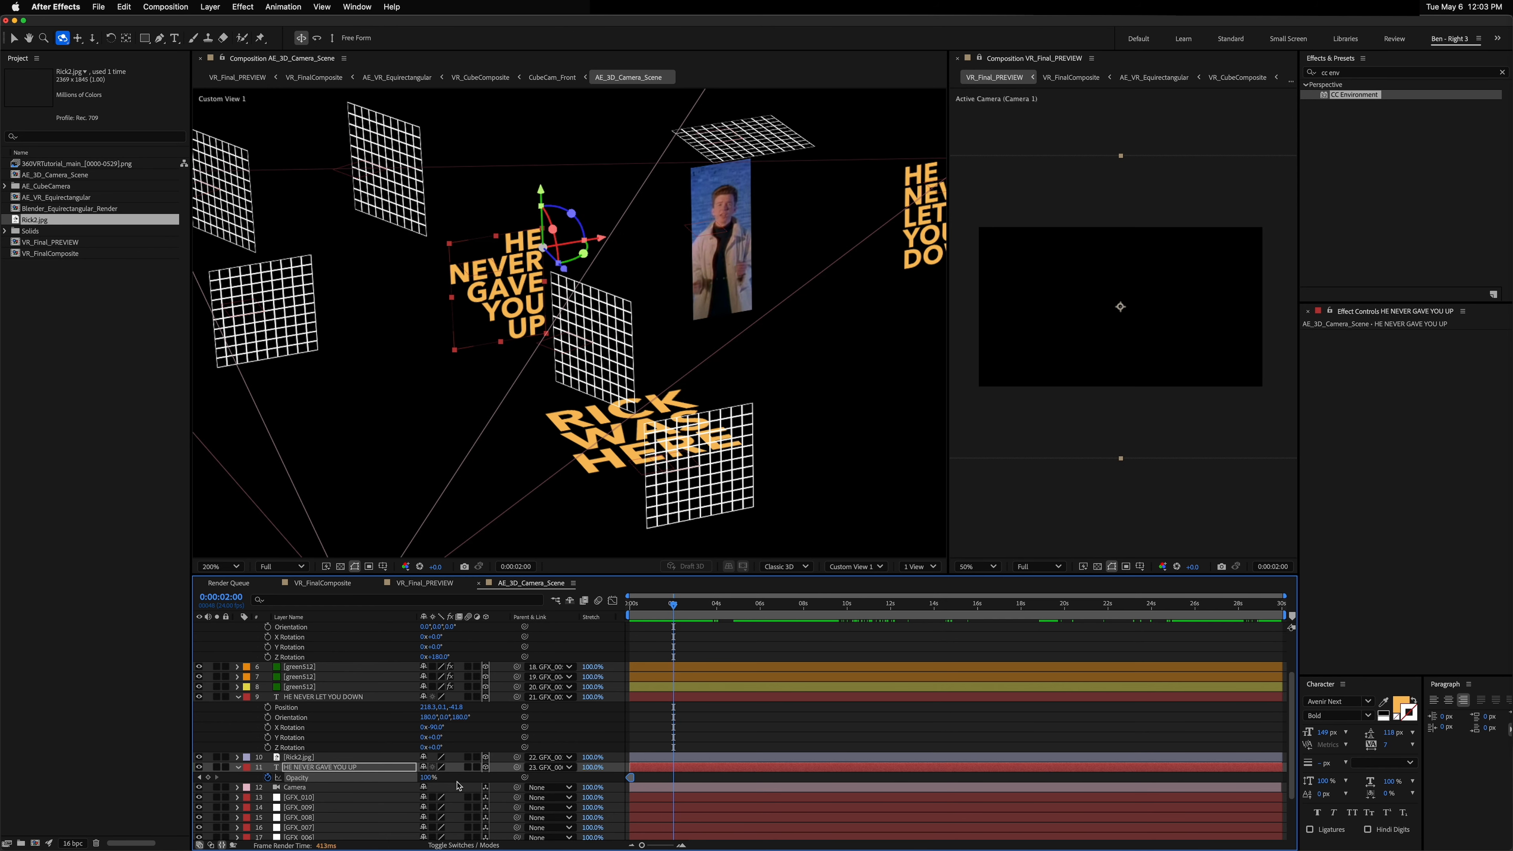
left_click_drag(429, 778, 259, 769)
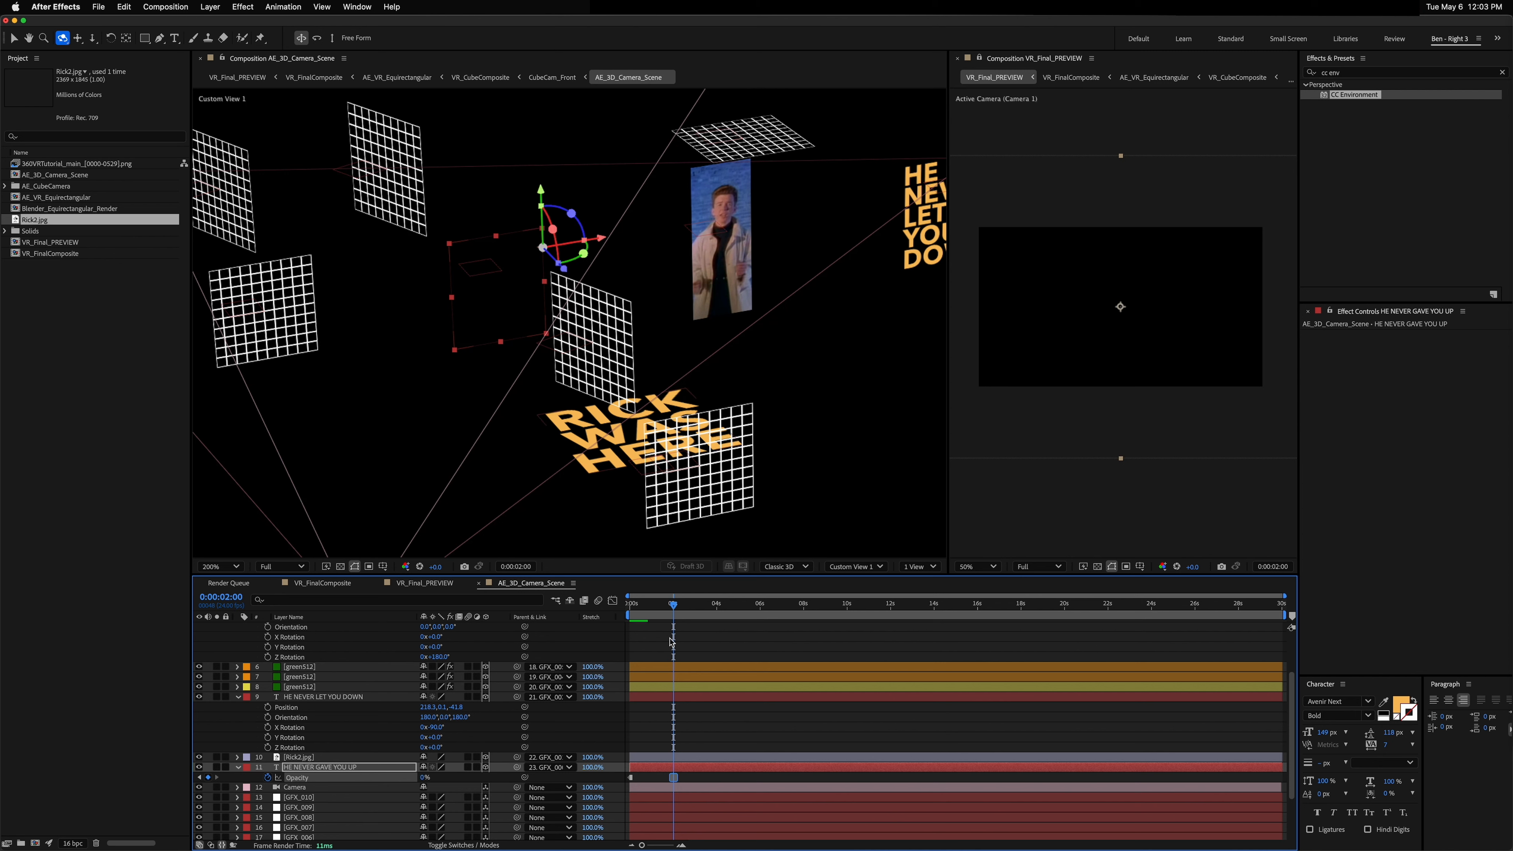
left_click(708, 607)
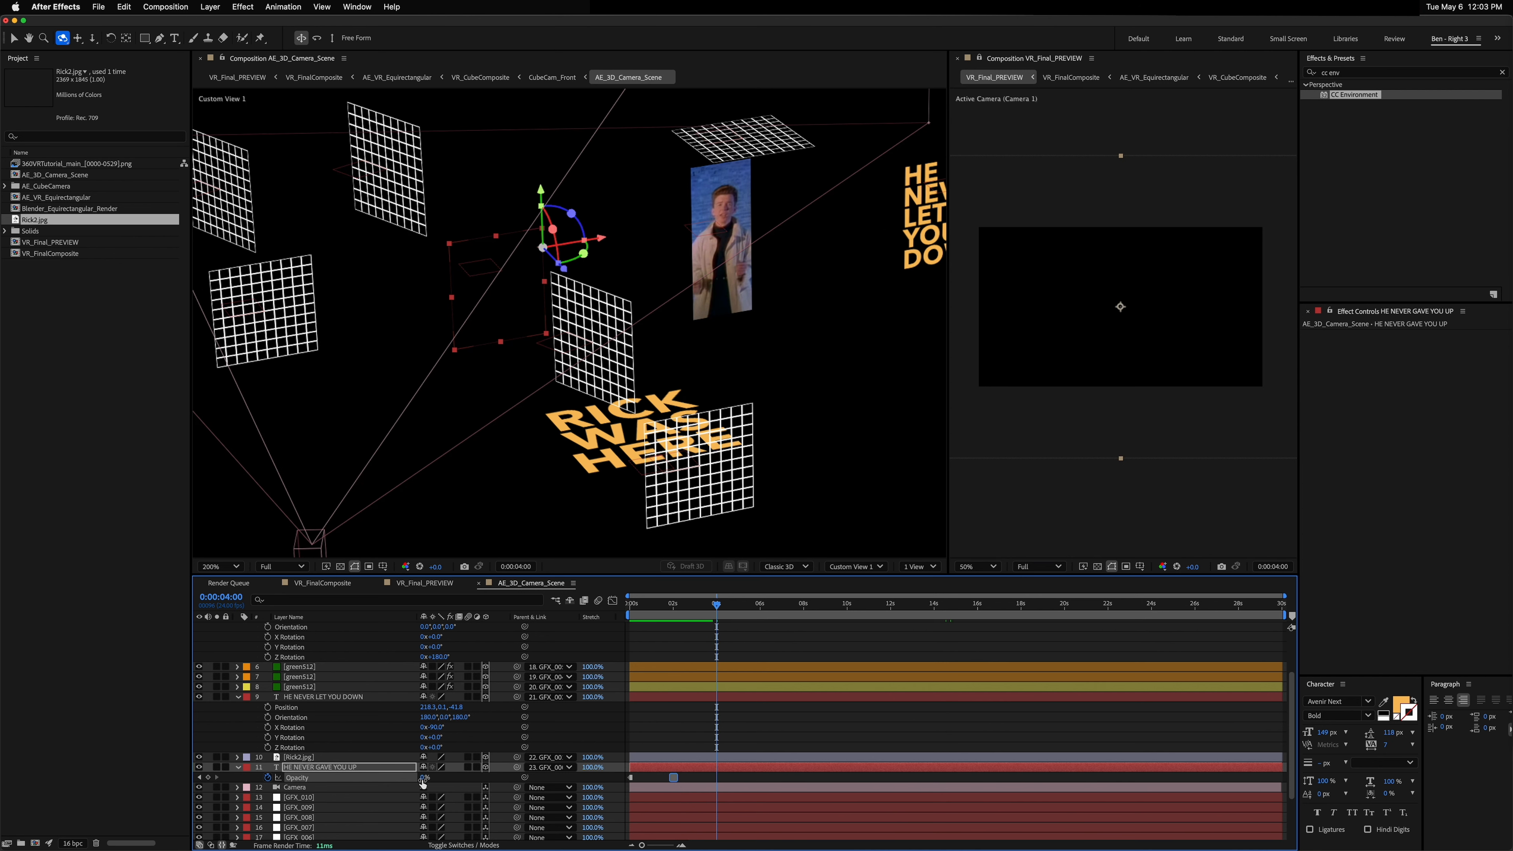
left_click_drag(423, 776, 624, 782)
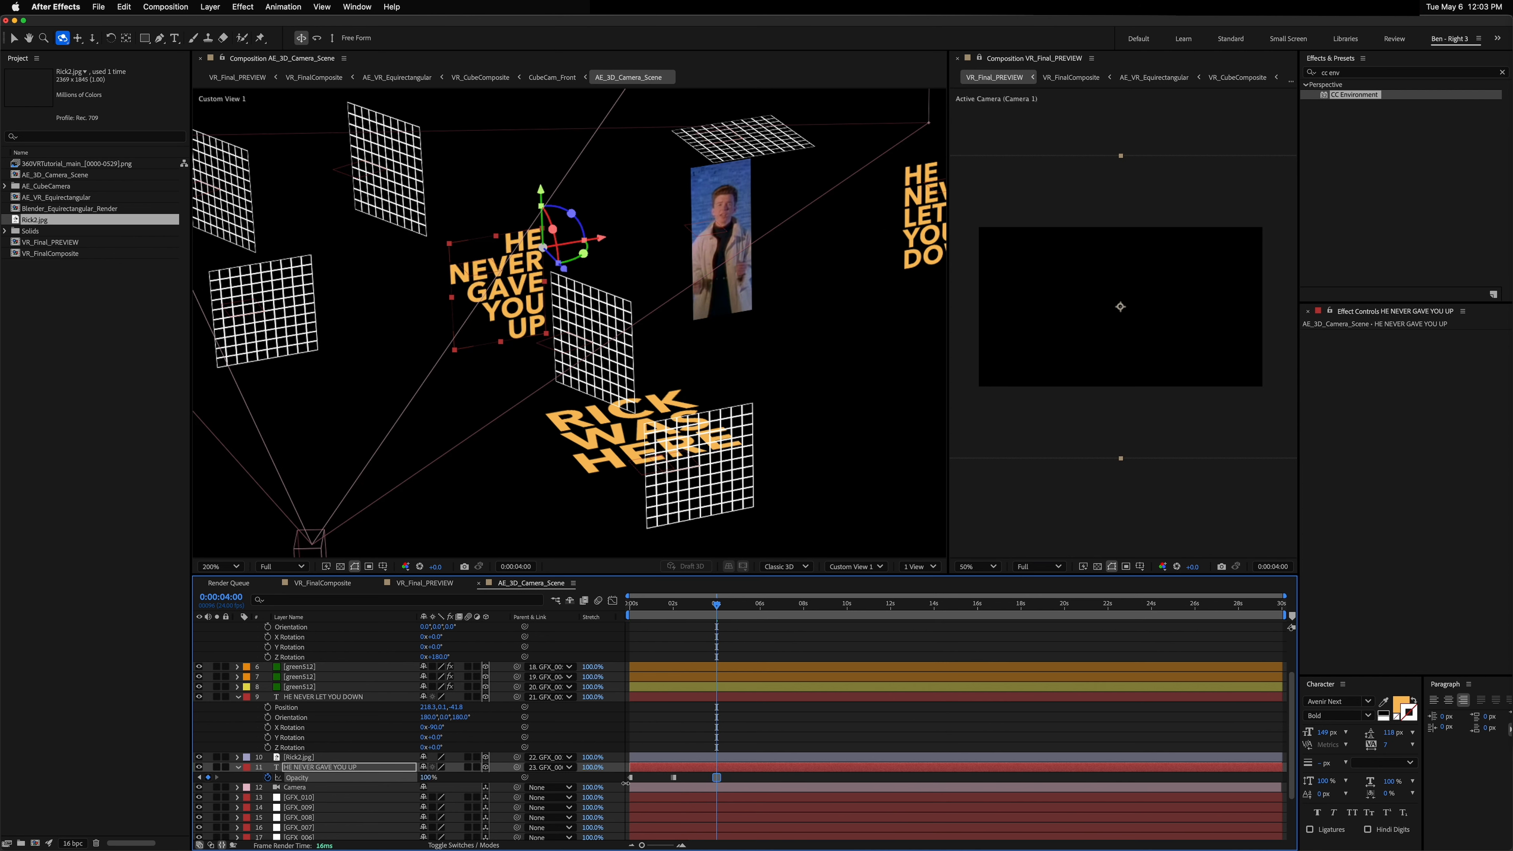
left_click(760, 608)
left_click_drag(424, 777, 283, 768)
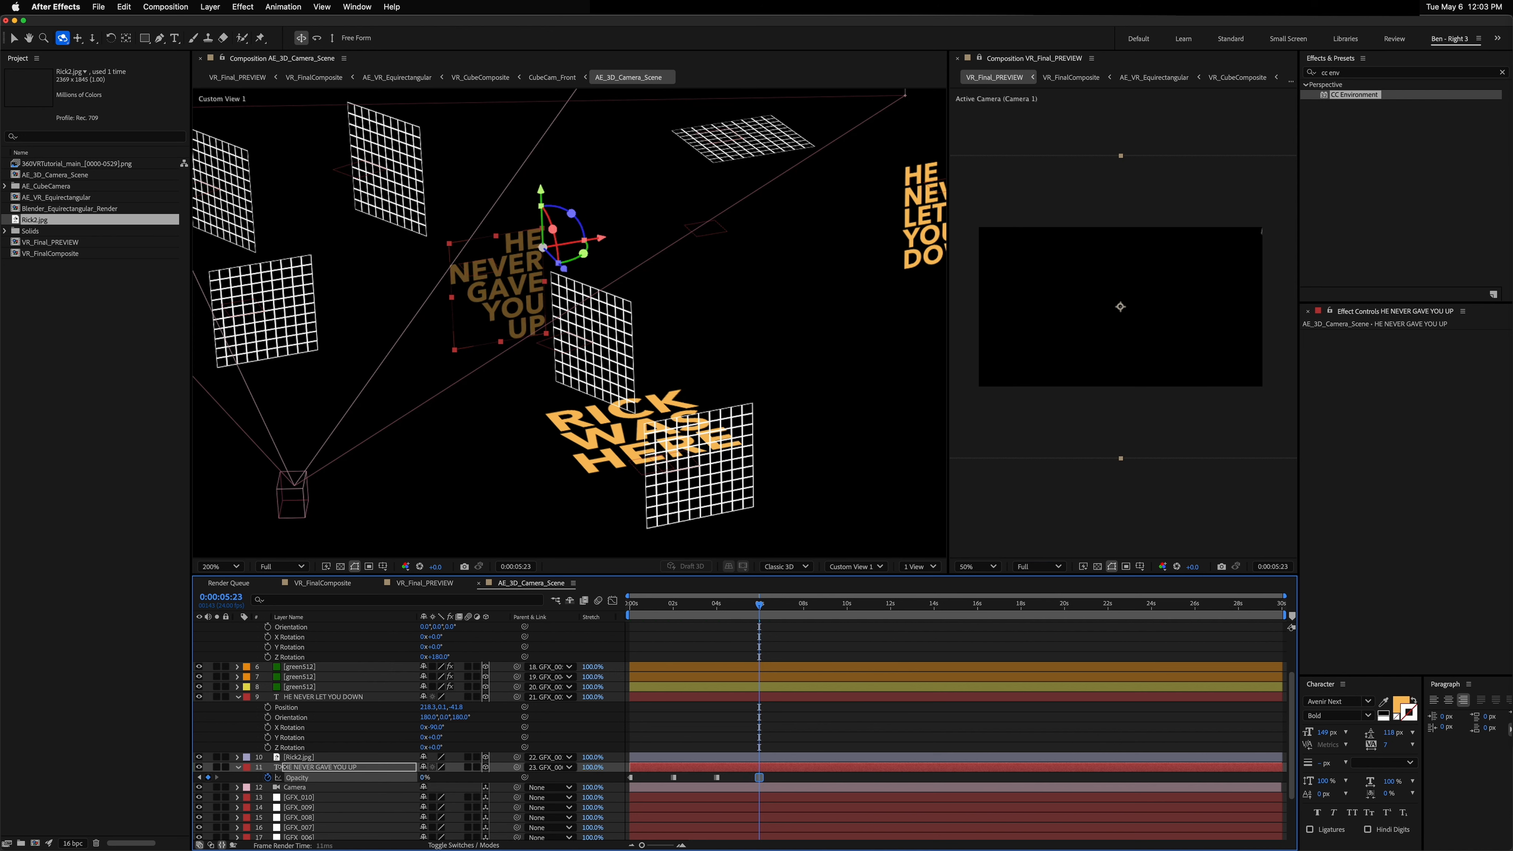
Step: Paste the 100%/0% Opacity keyframe pair at roughly four-second intervals through about 28 seconds
left_click(716, 776, "shift")
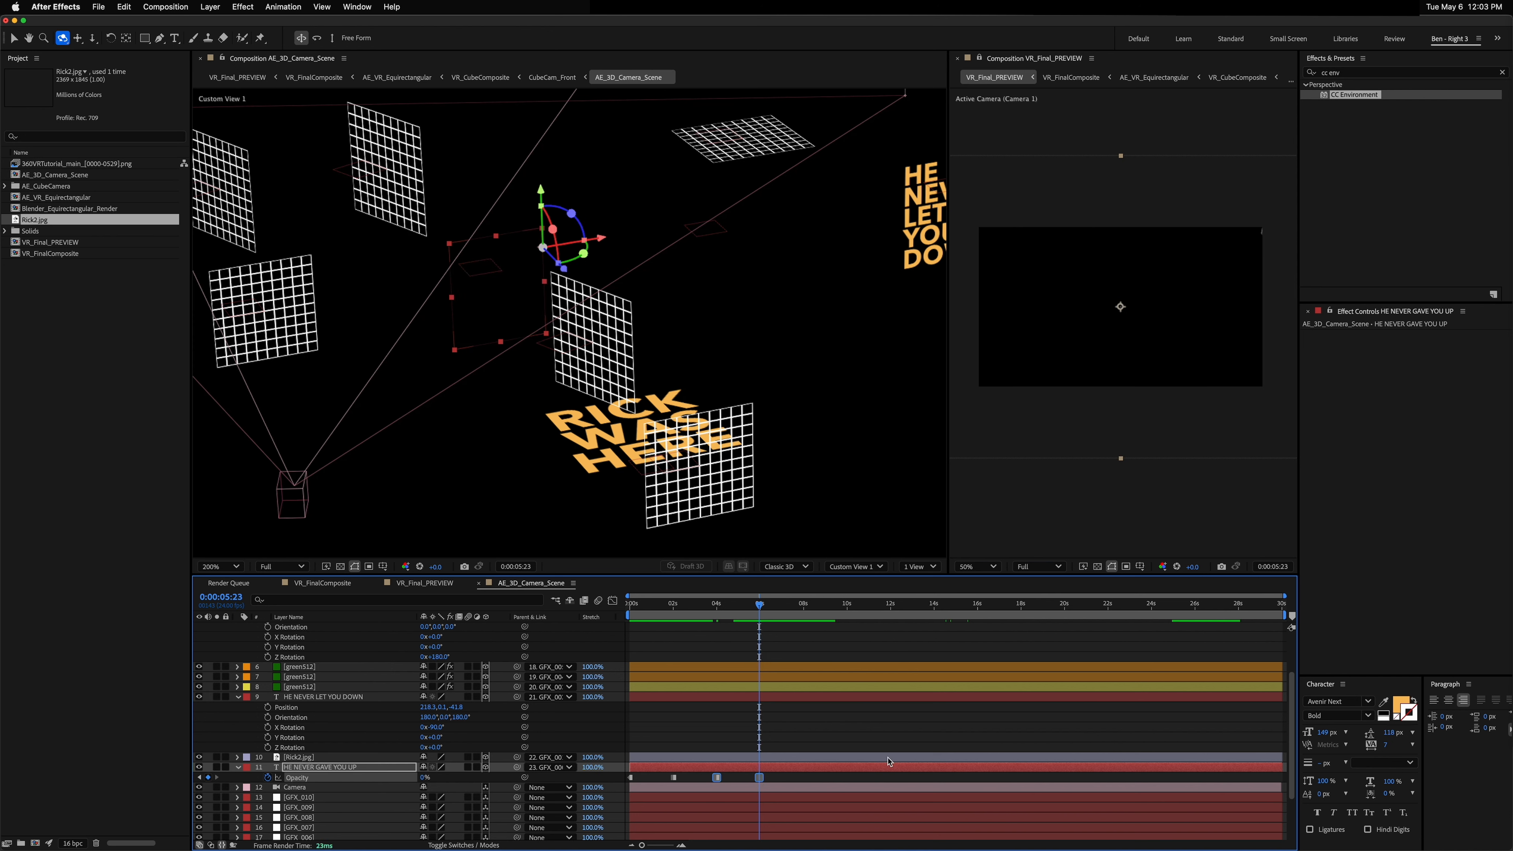
left_click(804, 607)
key("cmd+v")
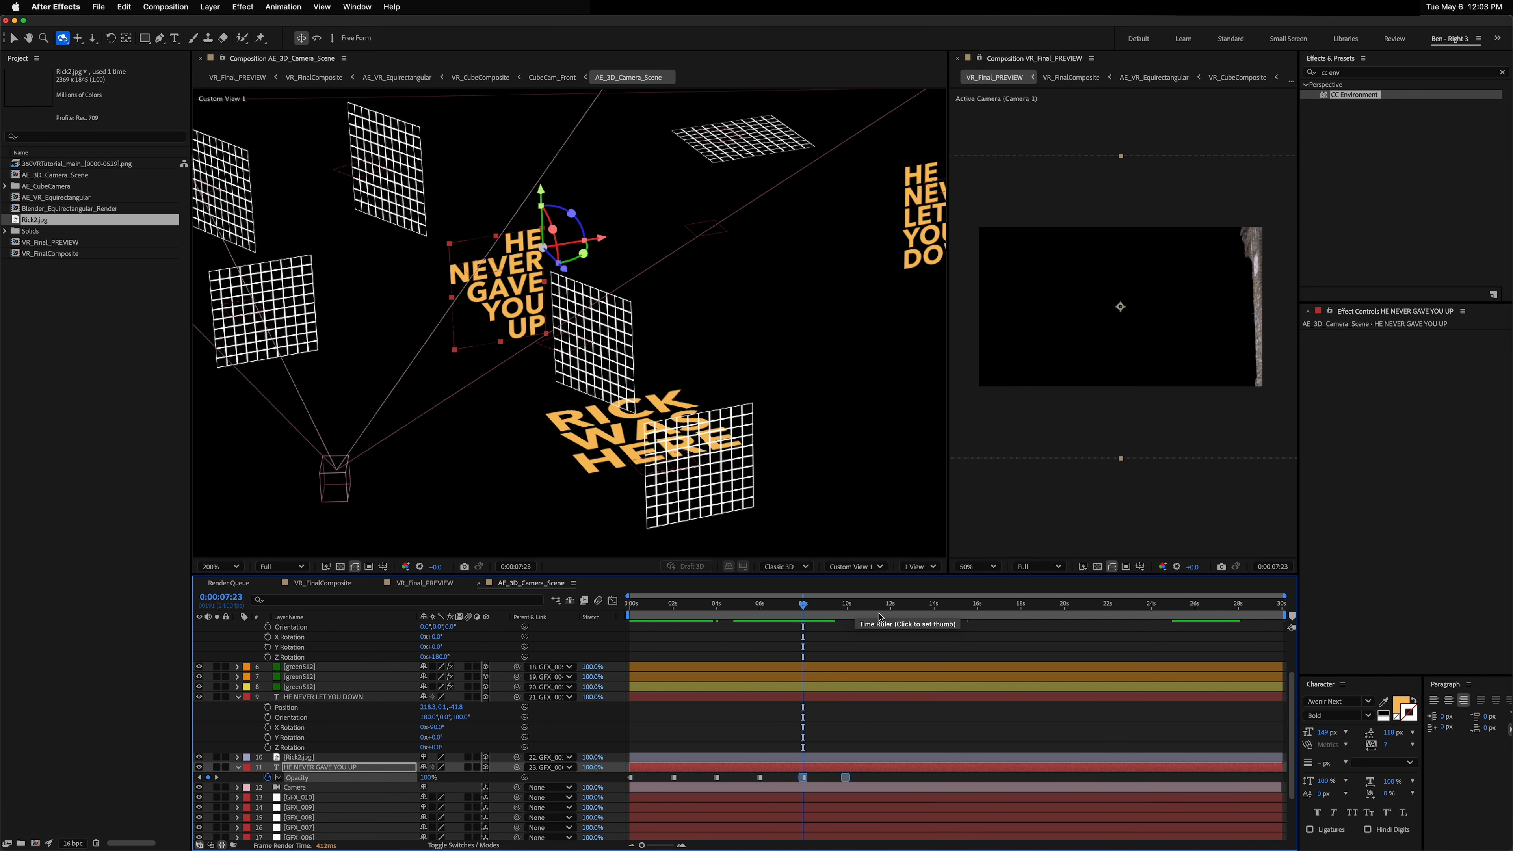
left_click(890, 608)
key("cmd+v")
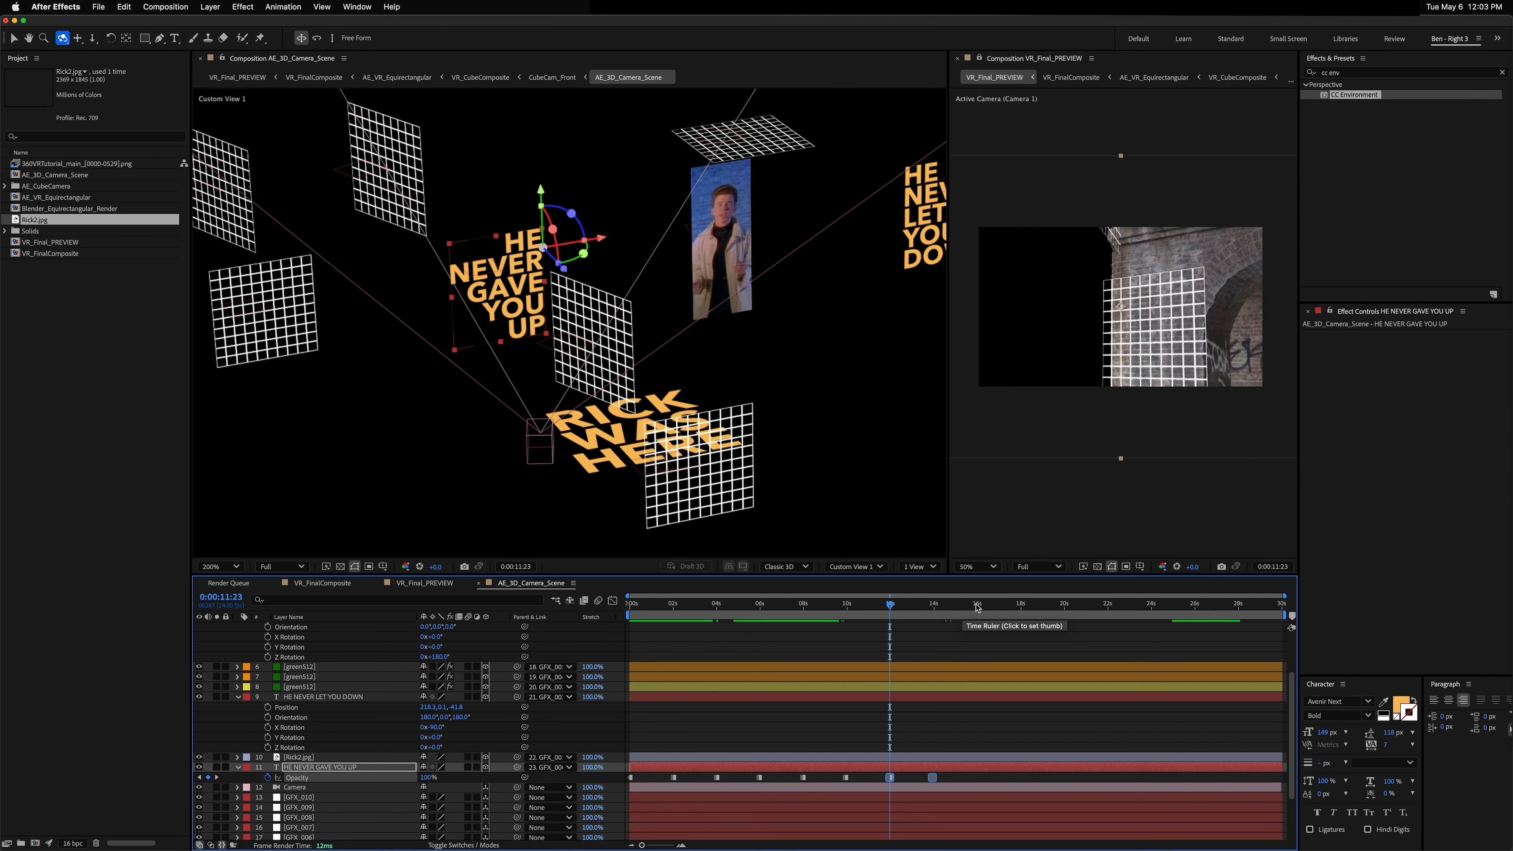
left_click(977, 607)
key("cmd+v")
left_click(1064, 606)
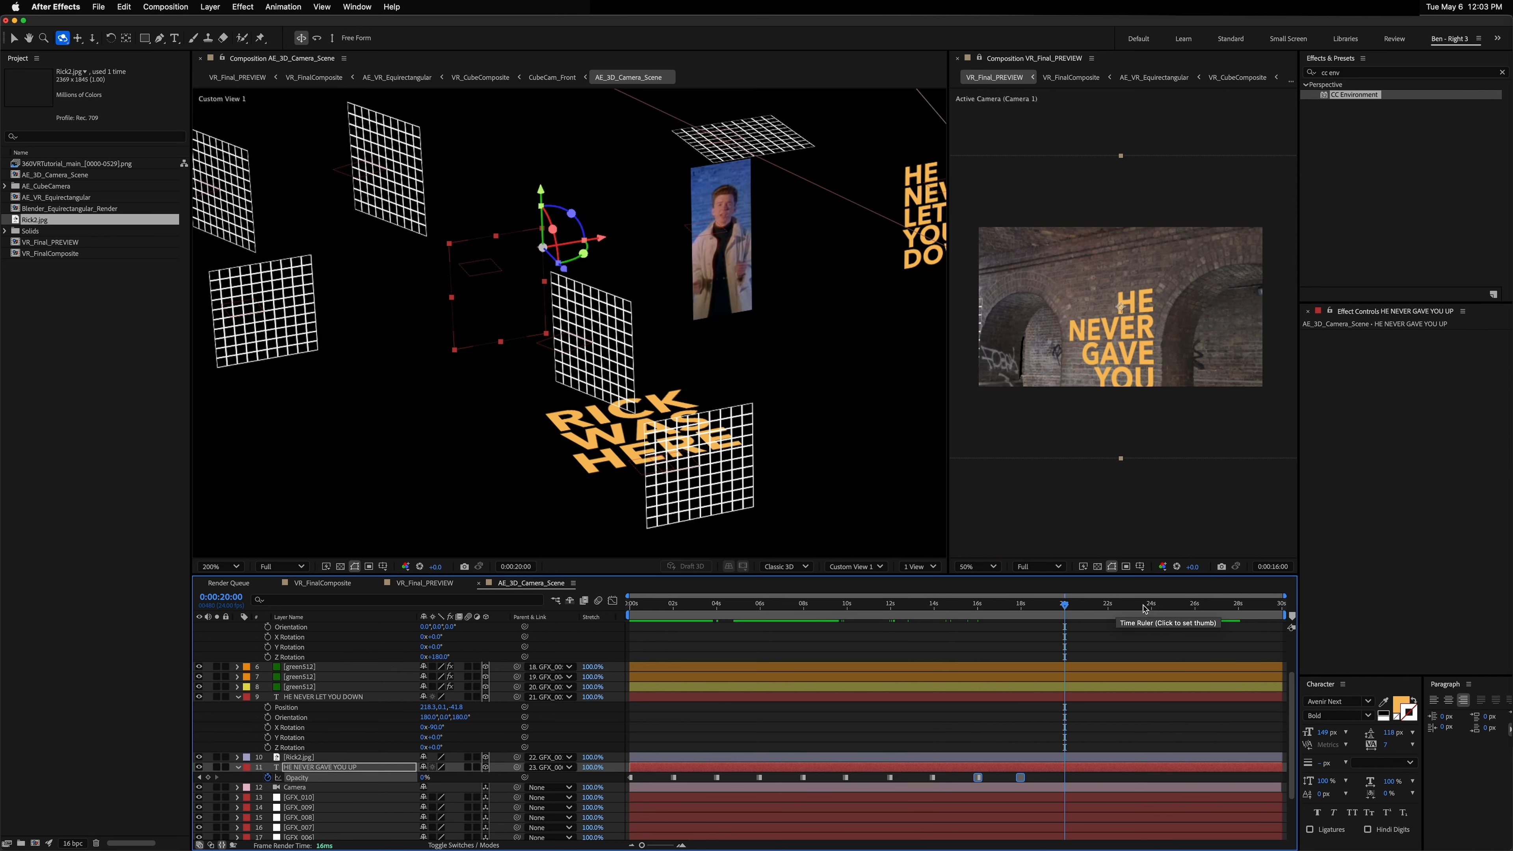
key("cmd+v")
left_click(1151, 607)
key("cmd+v")
left_click(1239, 606)
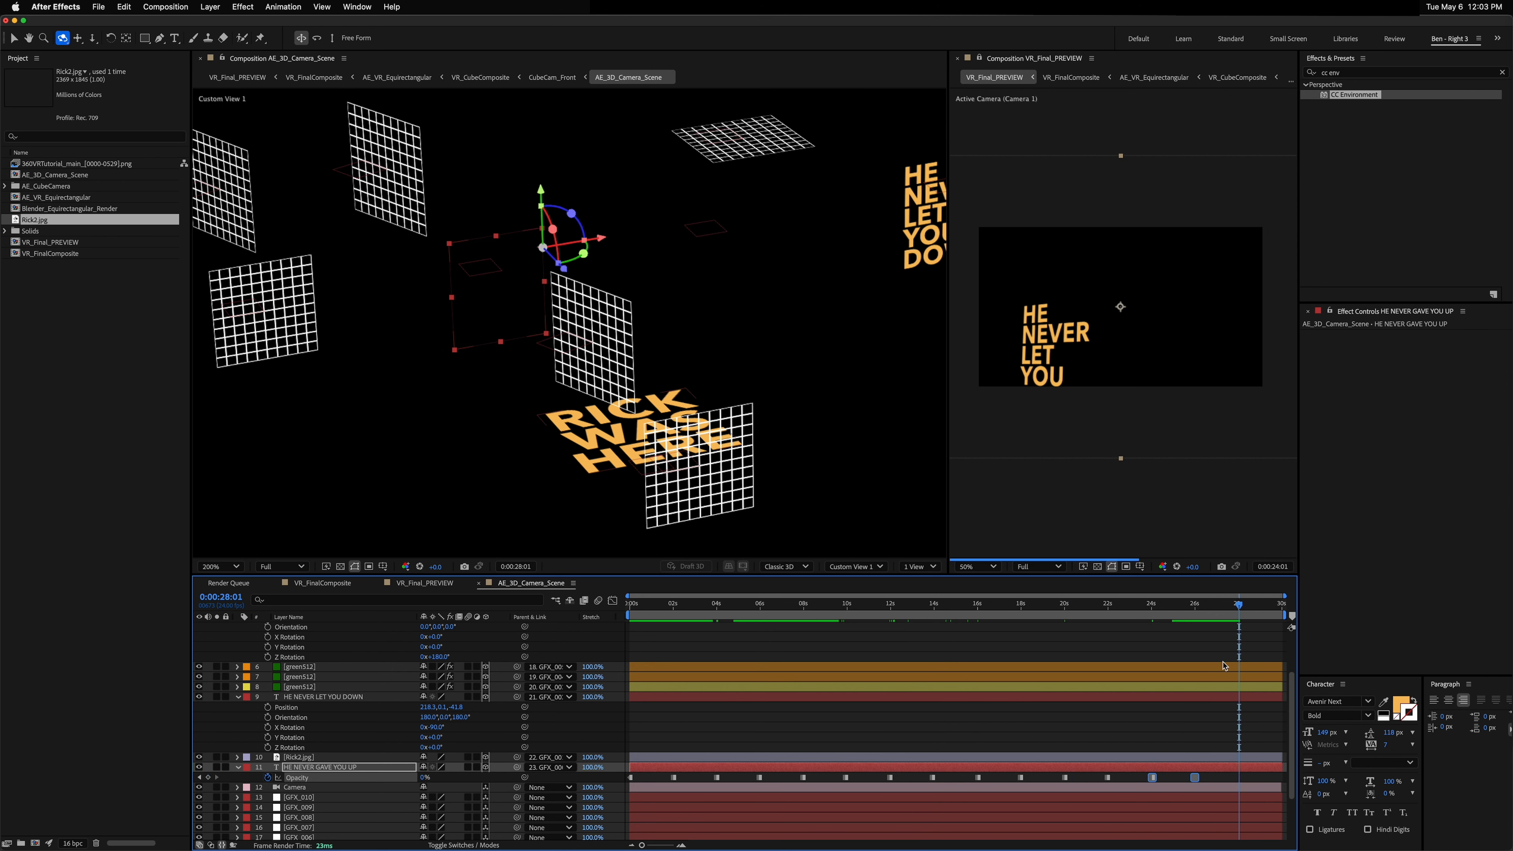
key("cmd+v")
left_click(719, 606)
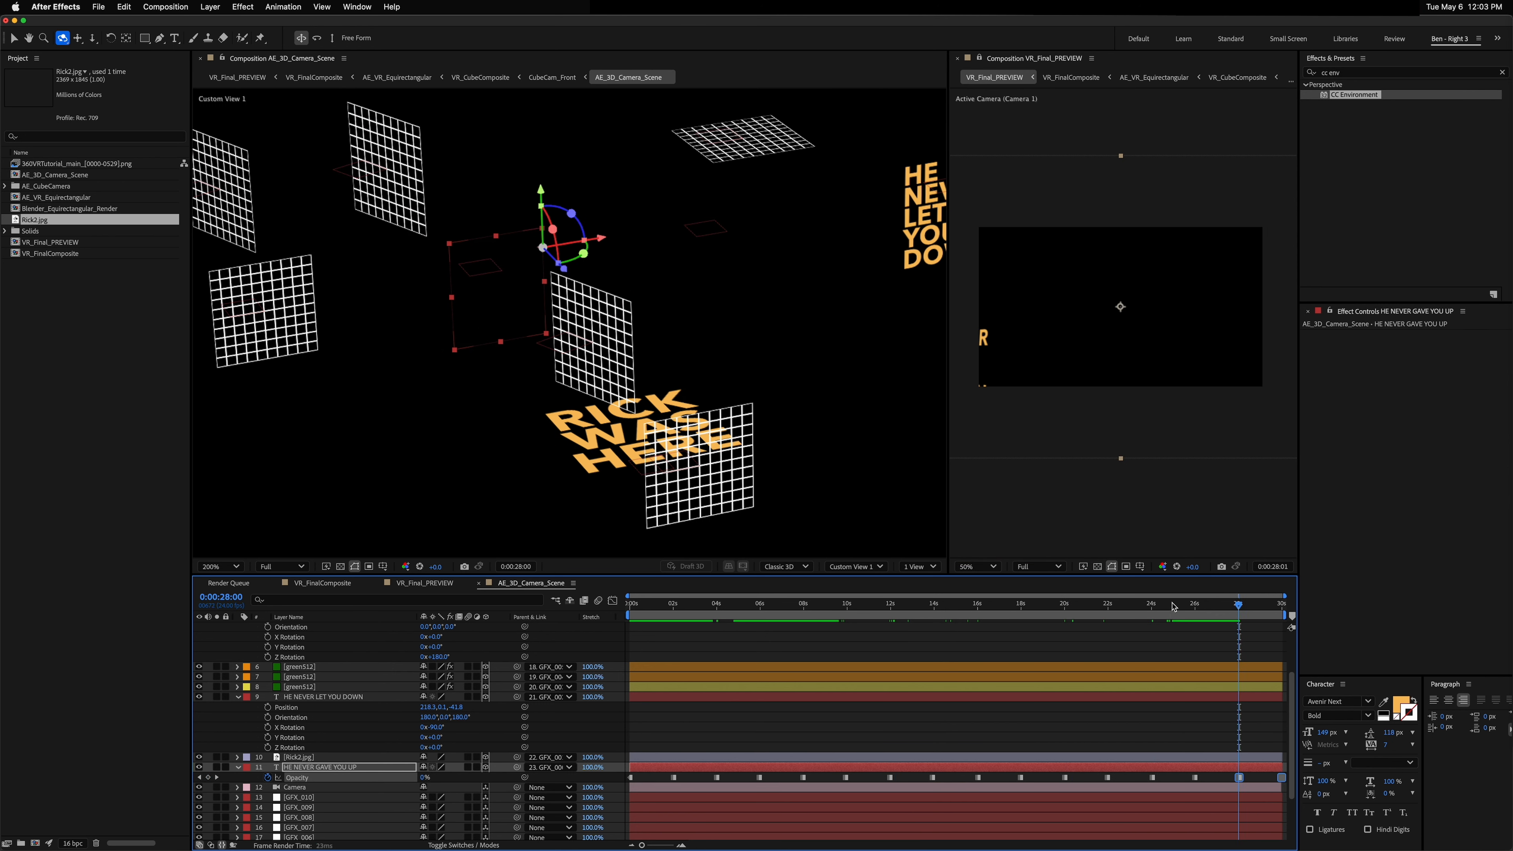
left_click(760, 608)
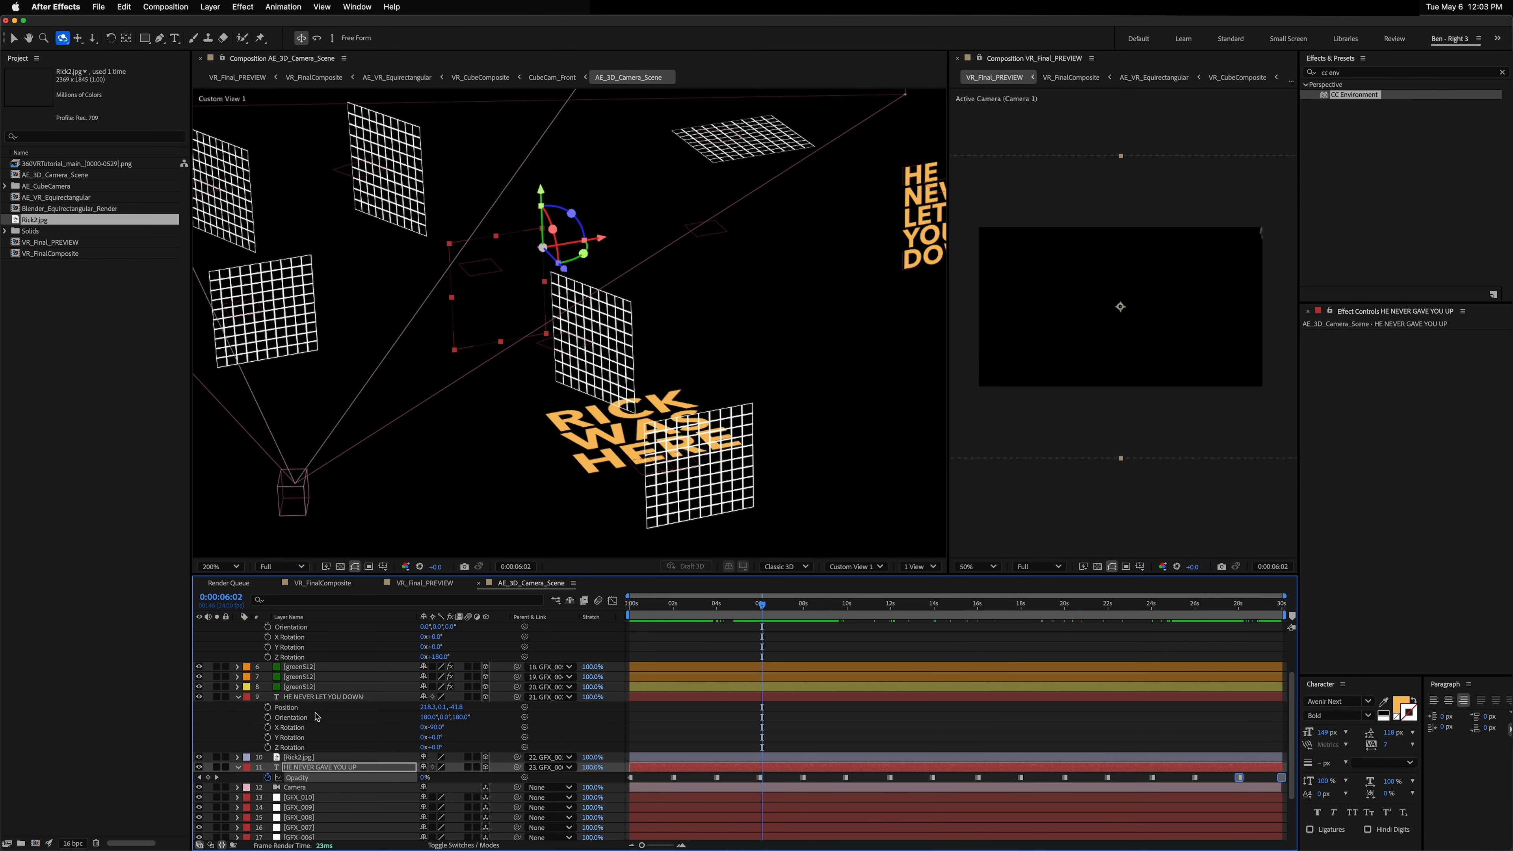
Step: Add an Opacity expression to HE NEVER LET YOU DOWN: 100-thisComp.layer("HE NEVER GAVE YOU UP").transform.opacity
left_click(316, 697)
key("t")
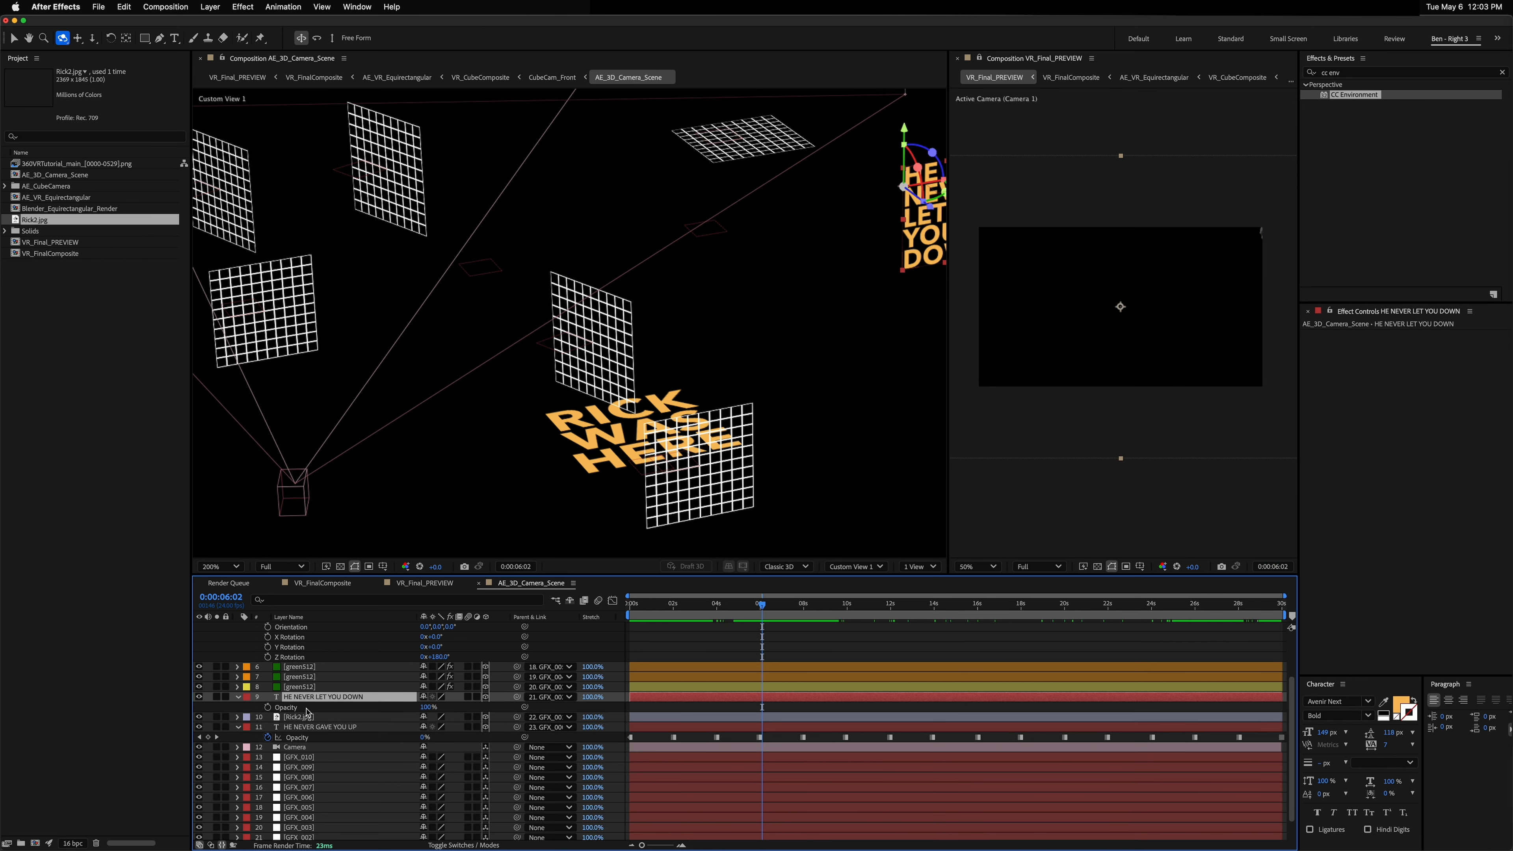
left_click(267, 707, "alt")
type("100-")
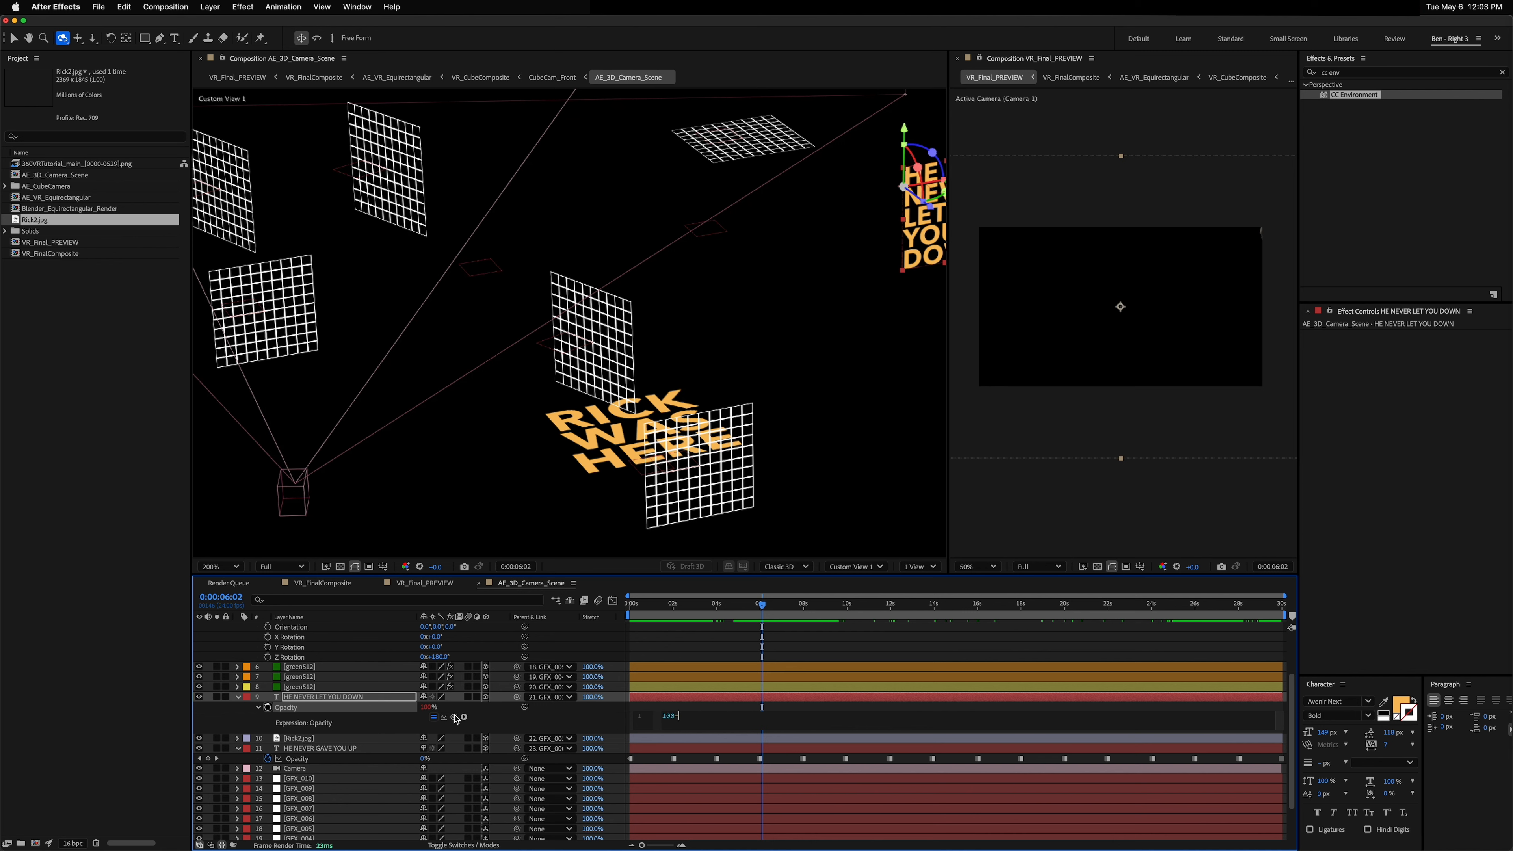
left_click_drag(455, 717, 348, 761)
key("KP_Enter")
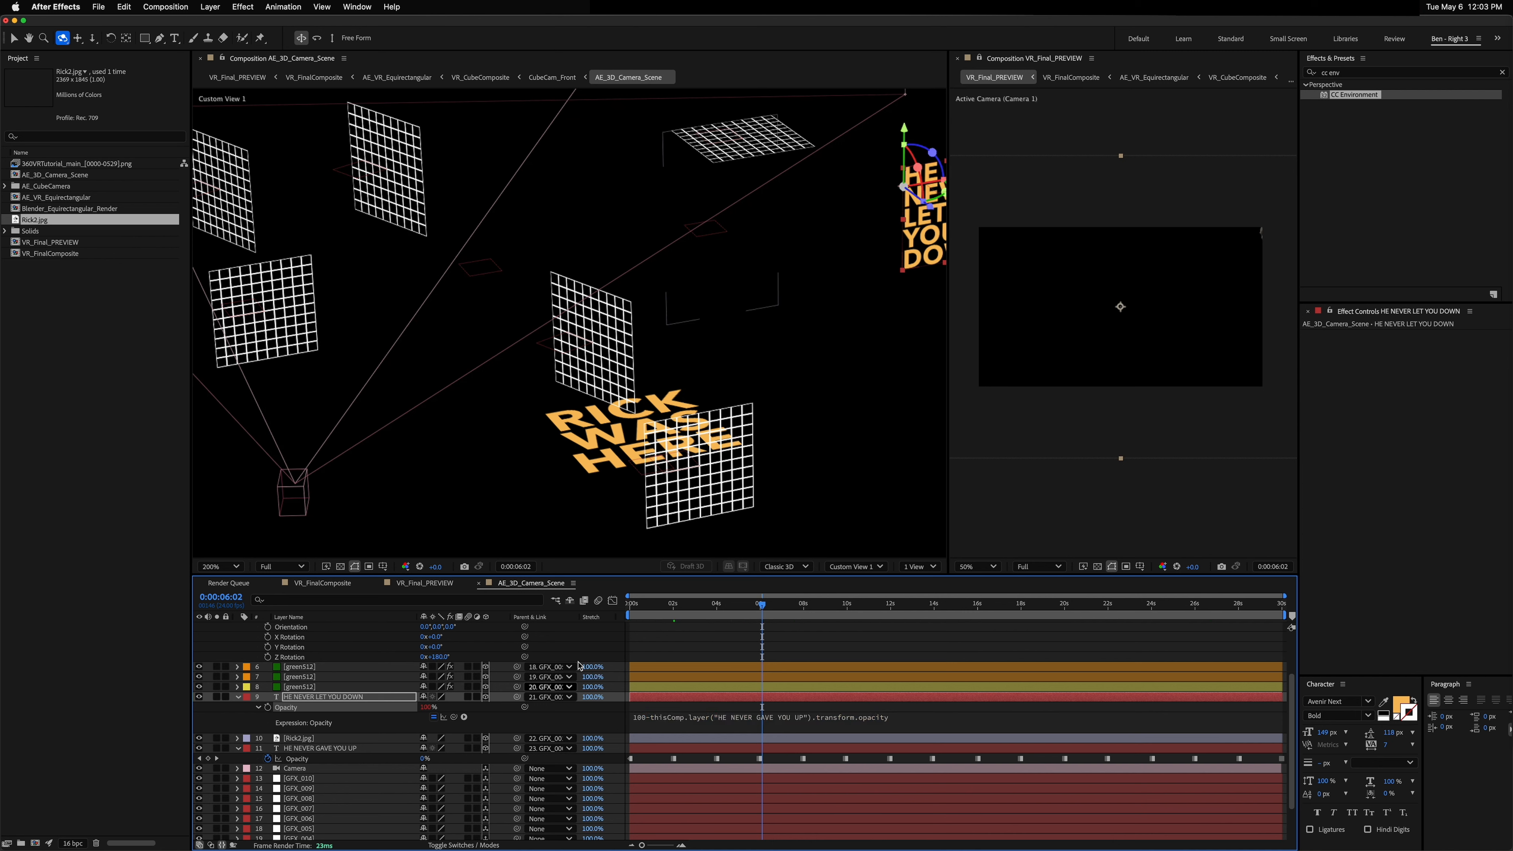
Step: Scrub the timeline and orbit the custom 3D view to check the alternating text animation
left_click_drag(745, 605, 1231, 604)
key("comma")
left_click_drag(1097, 645, 944, 677)
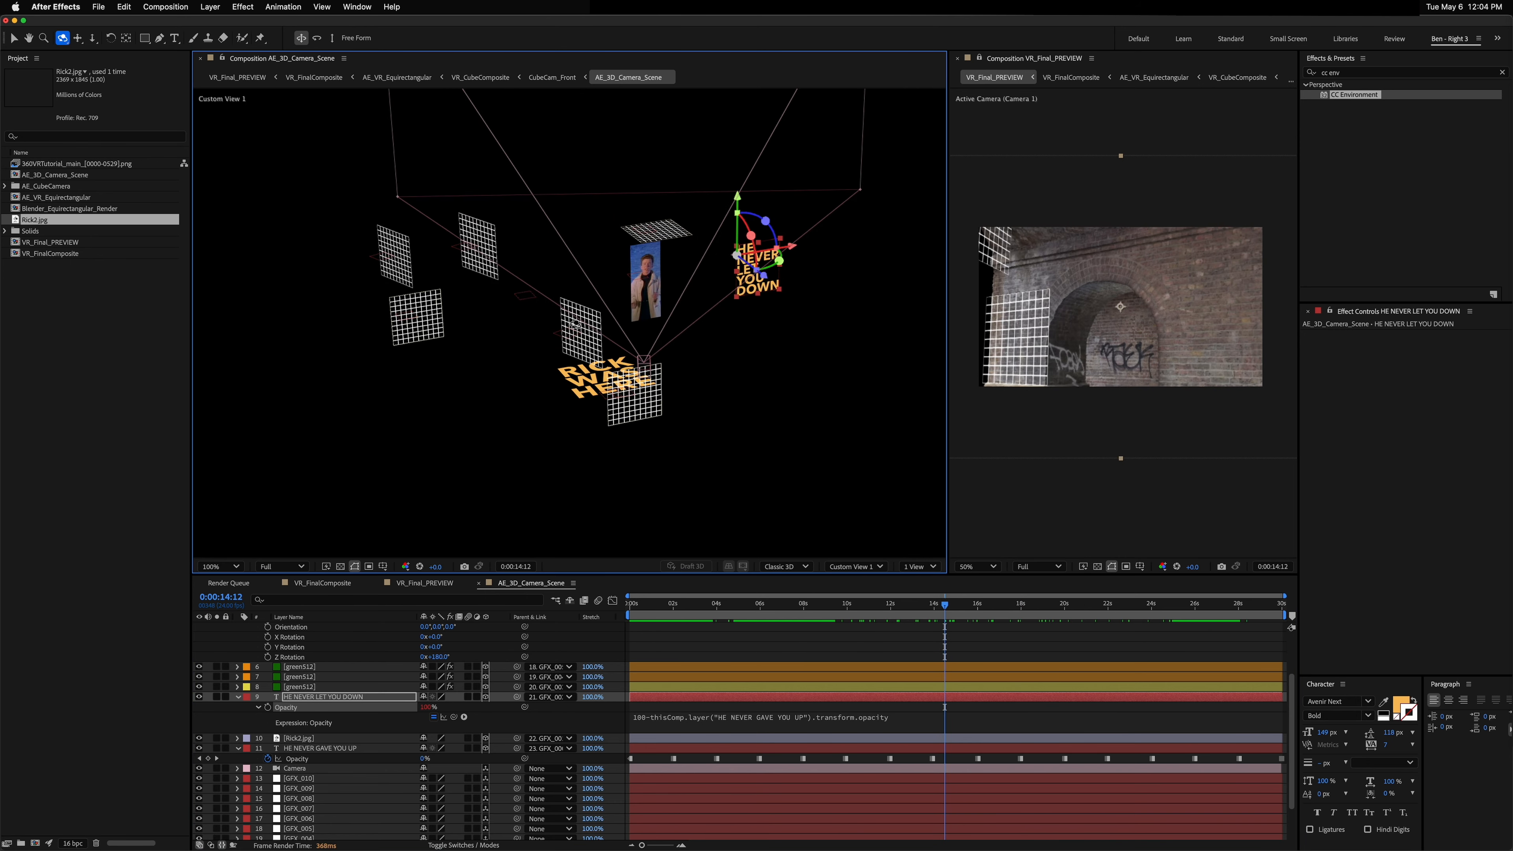
left_click_drag(576, 324, 623, 323)
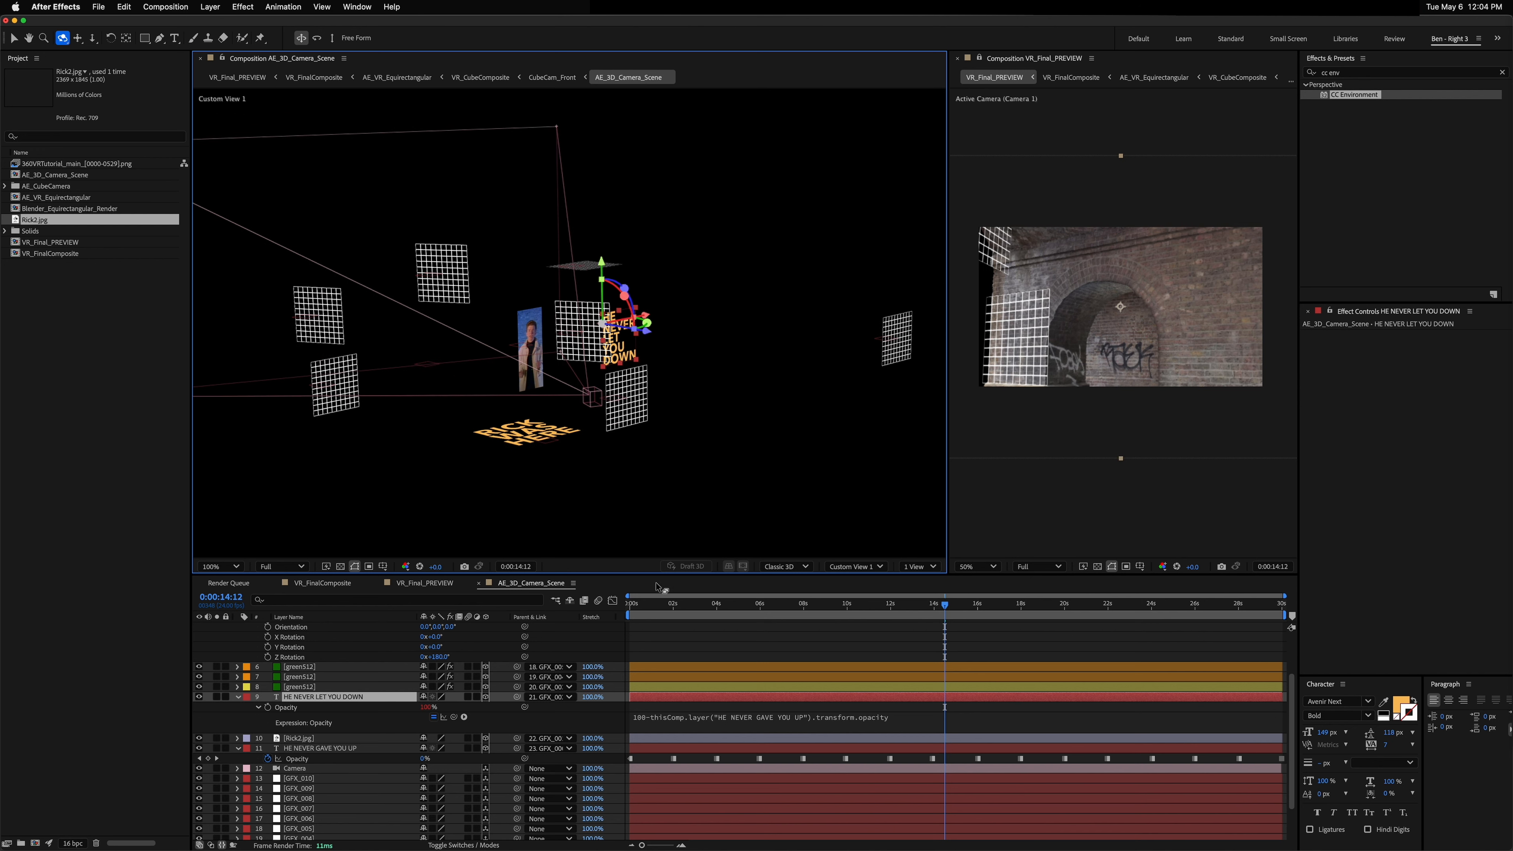
left_click(660, 604)
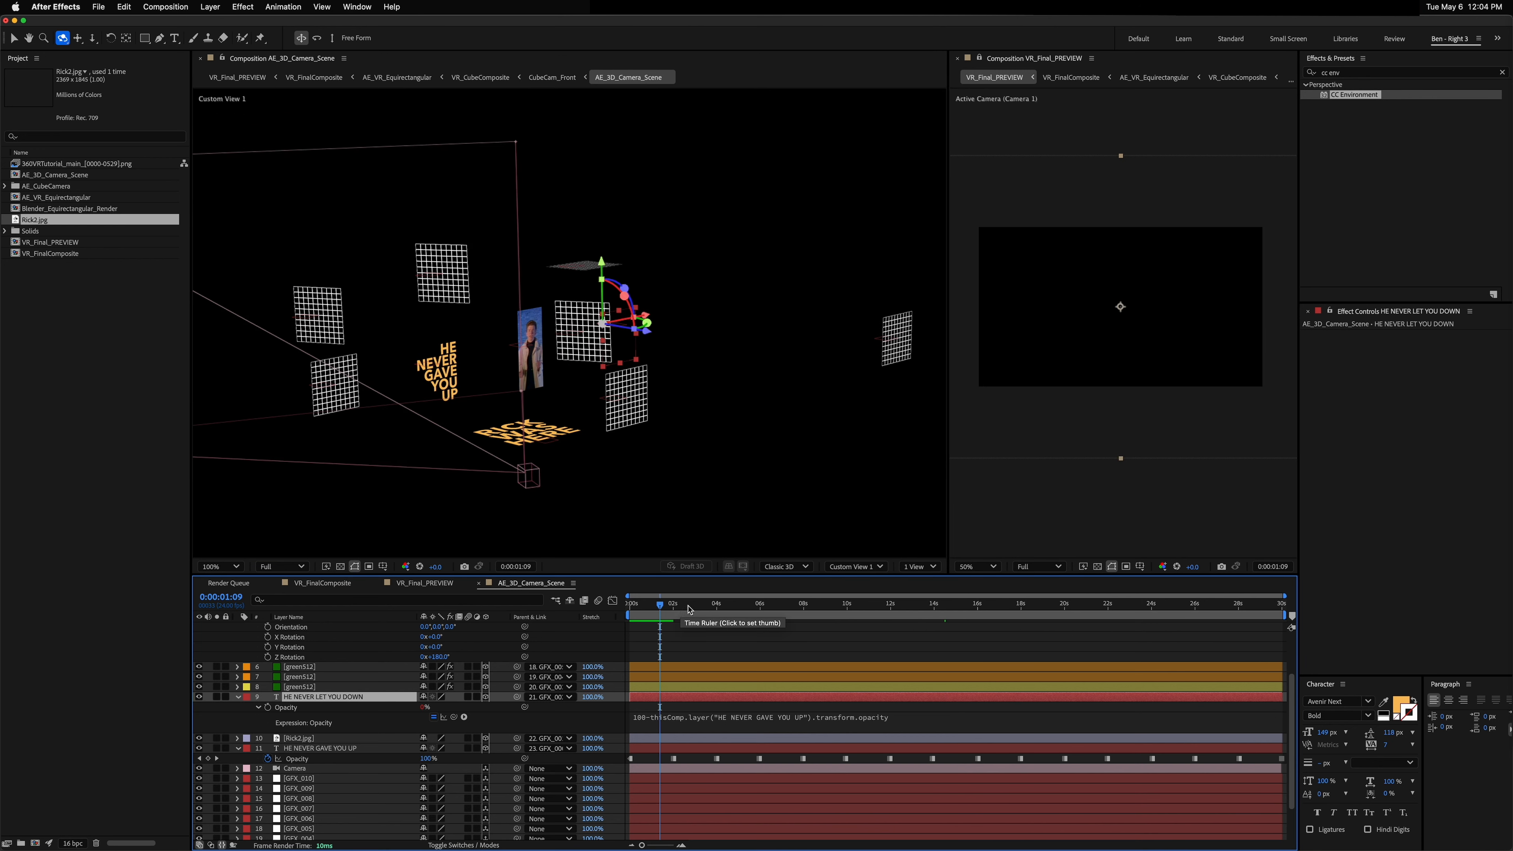
left_click(709, 603)
Step: Look around in the 360° VR preview and play it back
left_click_drag(1103, 360, 1123, 317)
key("super+z")
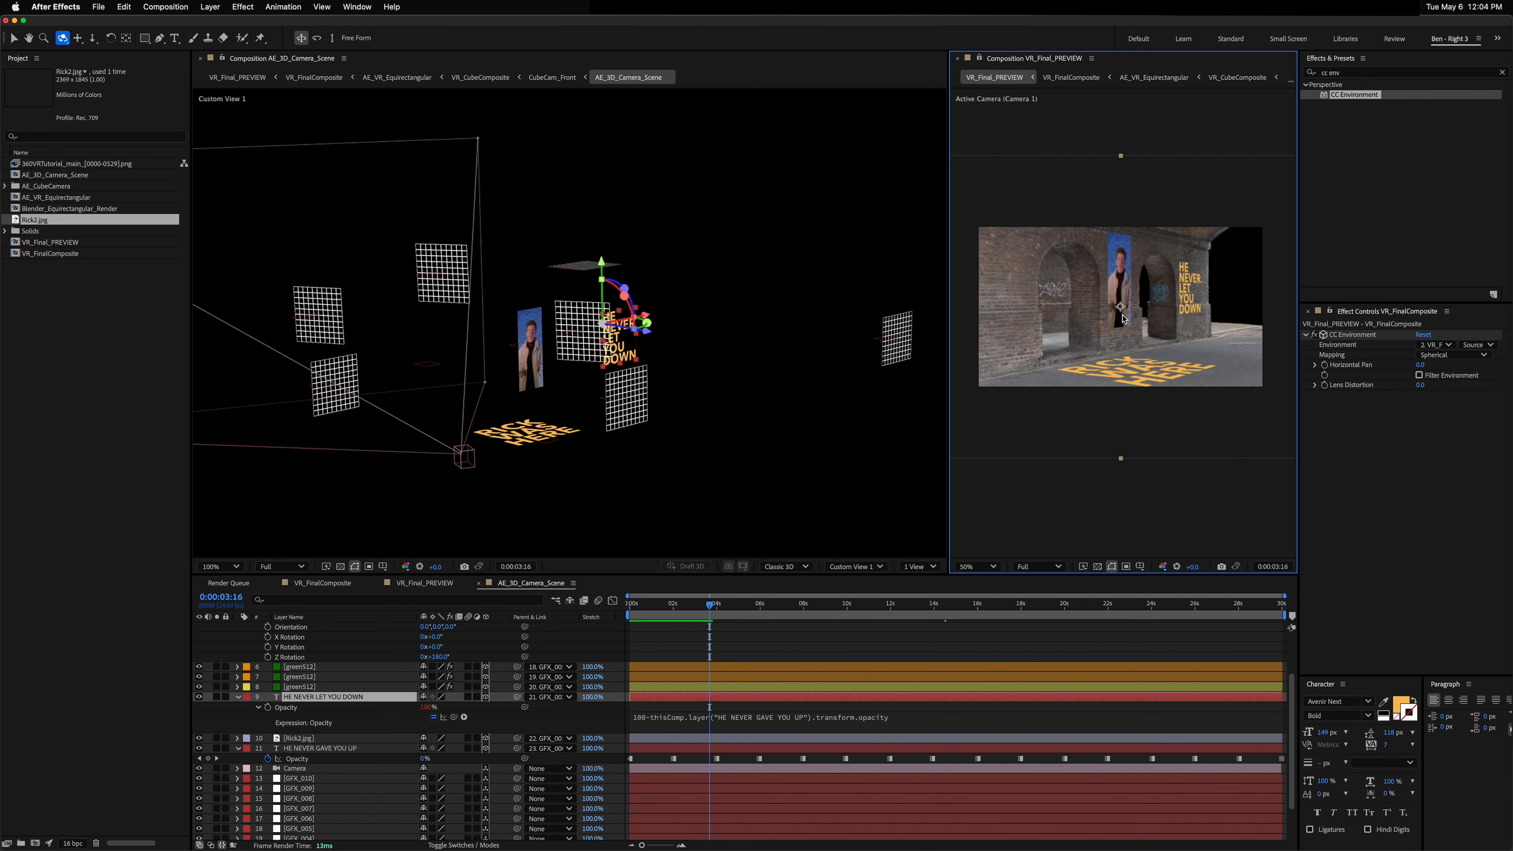
left_click(1118, 325)
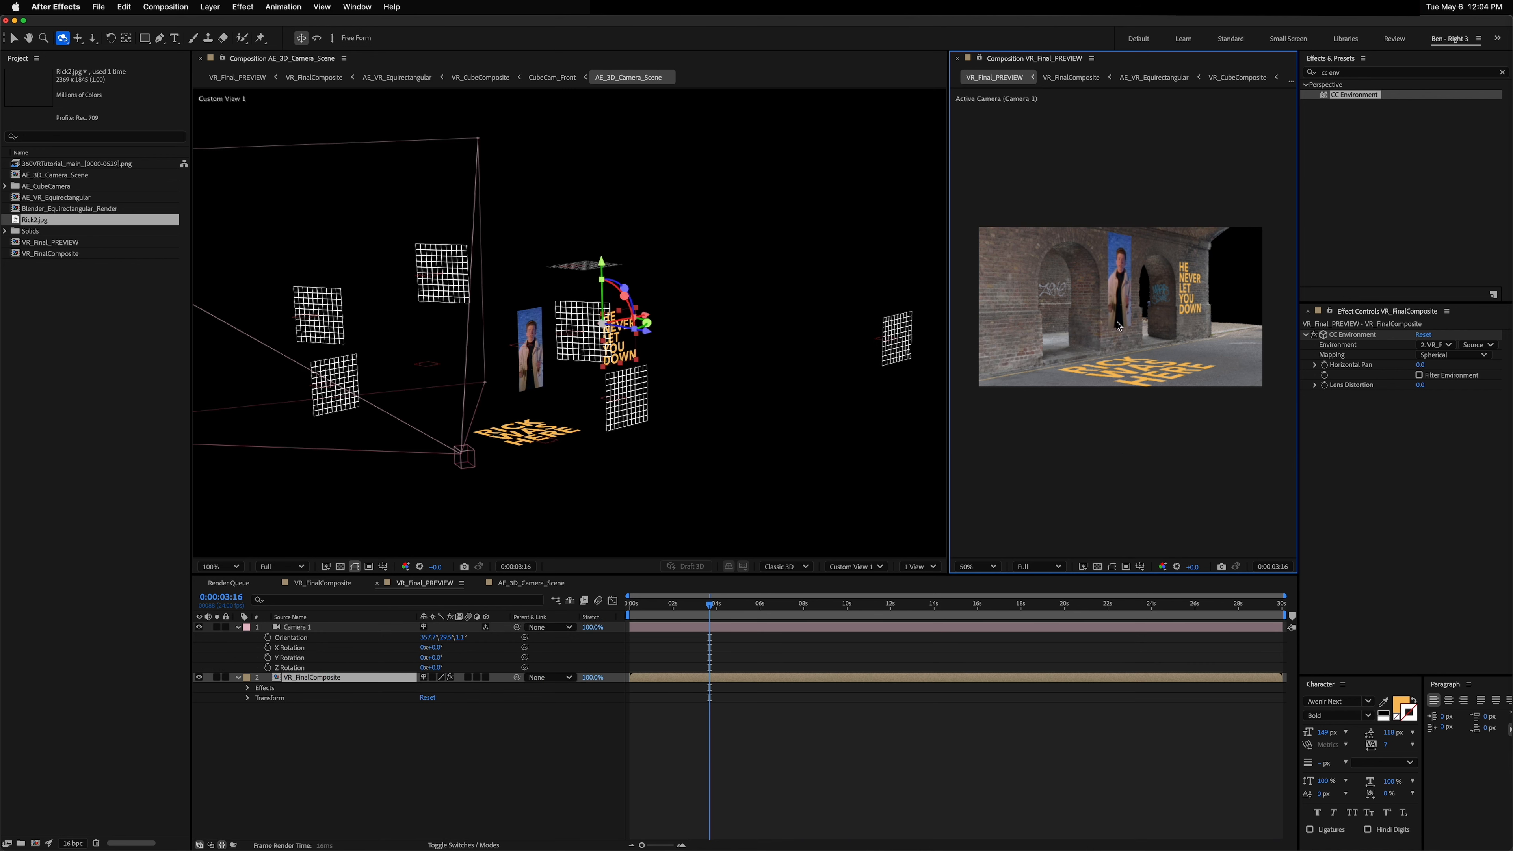
key("space")
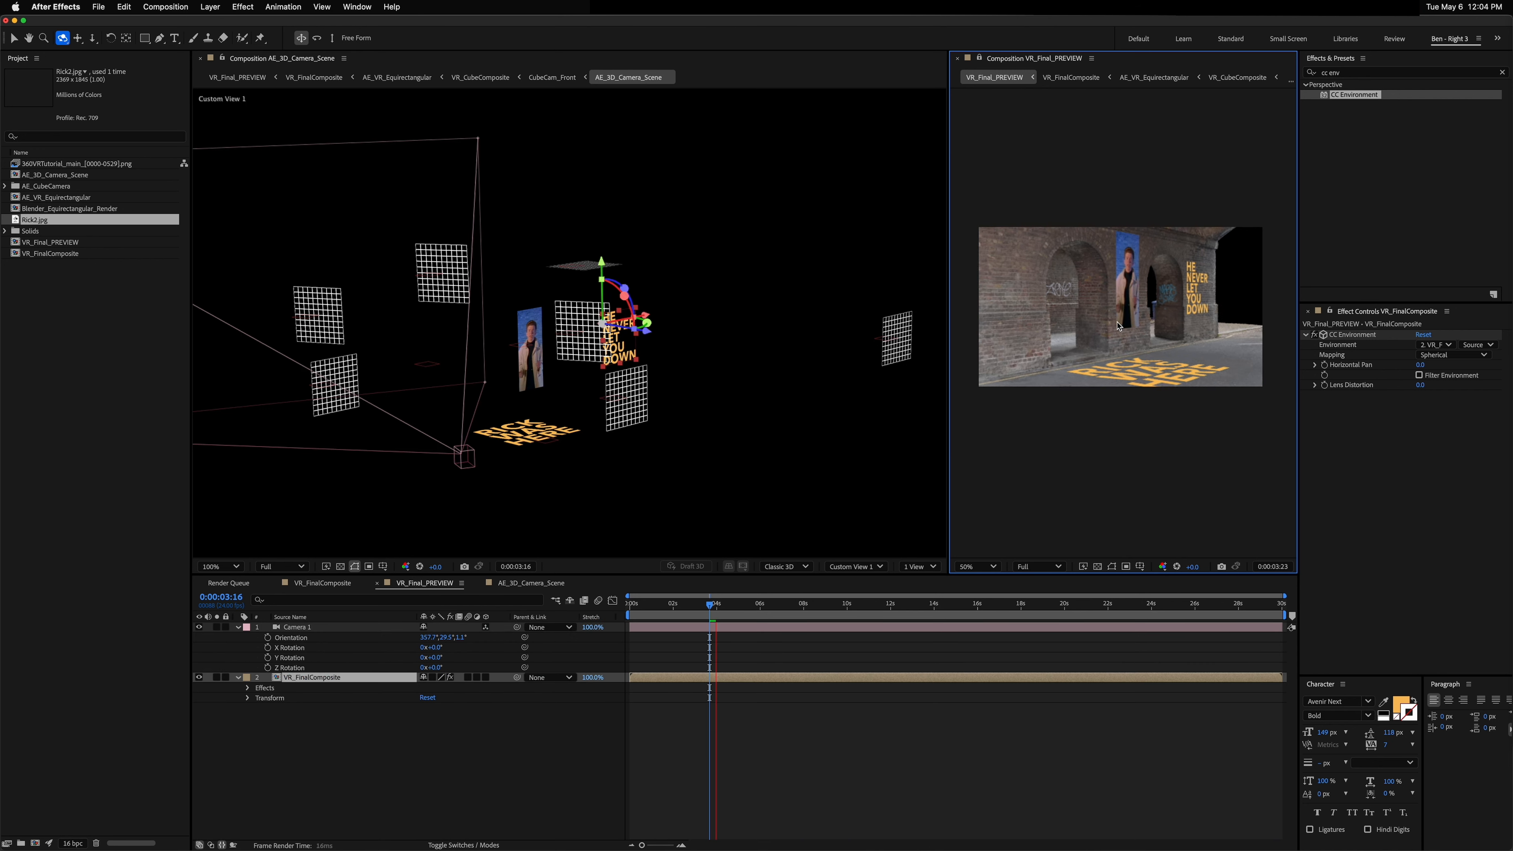
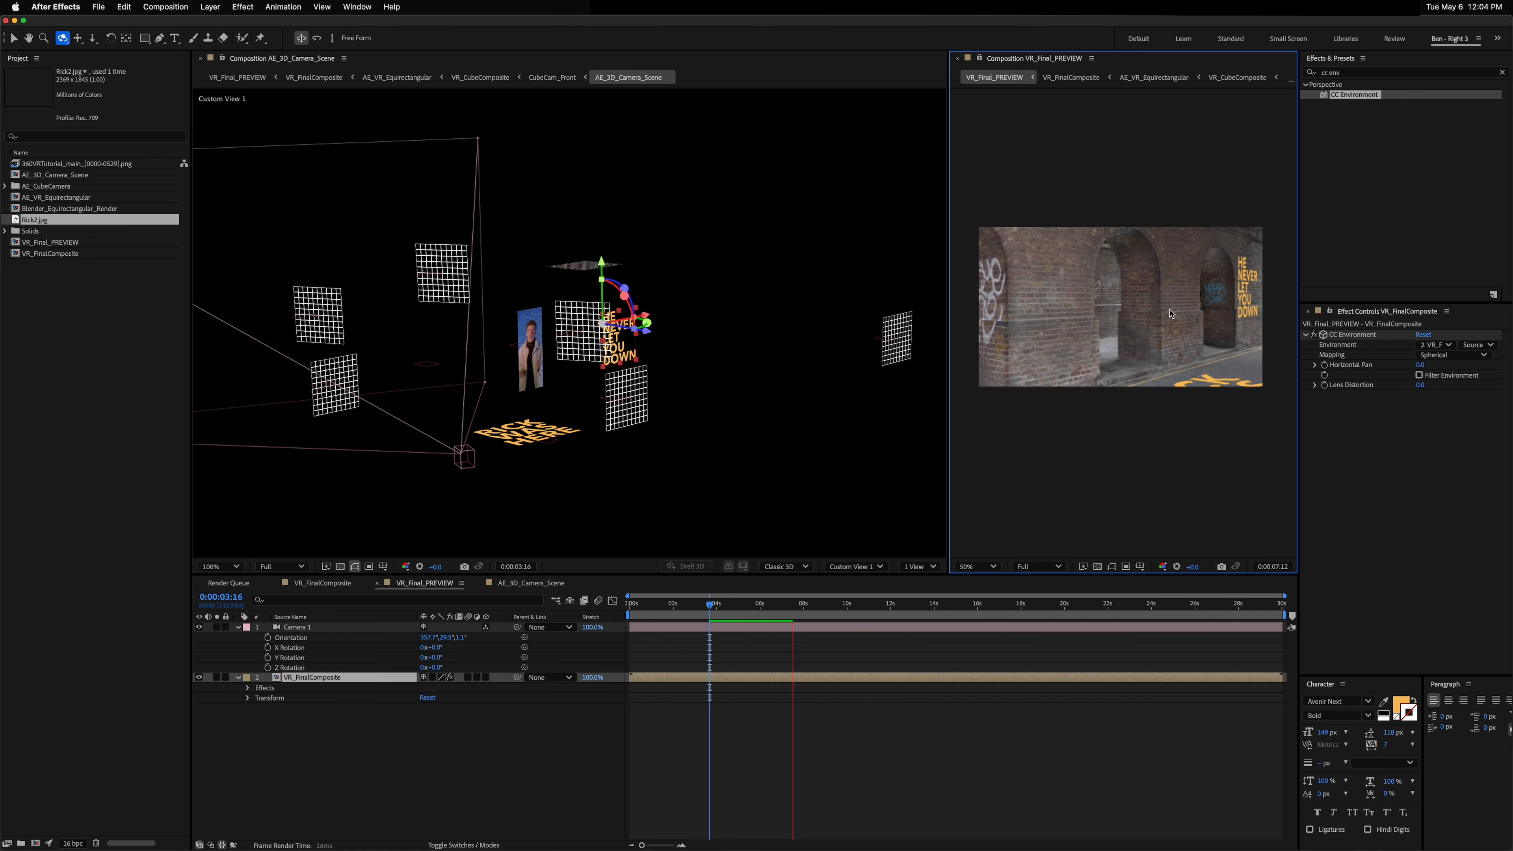
Step: Play and scrub the 360° preview, then orbit the 3D camera scene's custom view to inspect the layout
key("space")
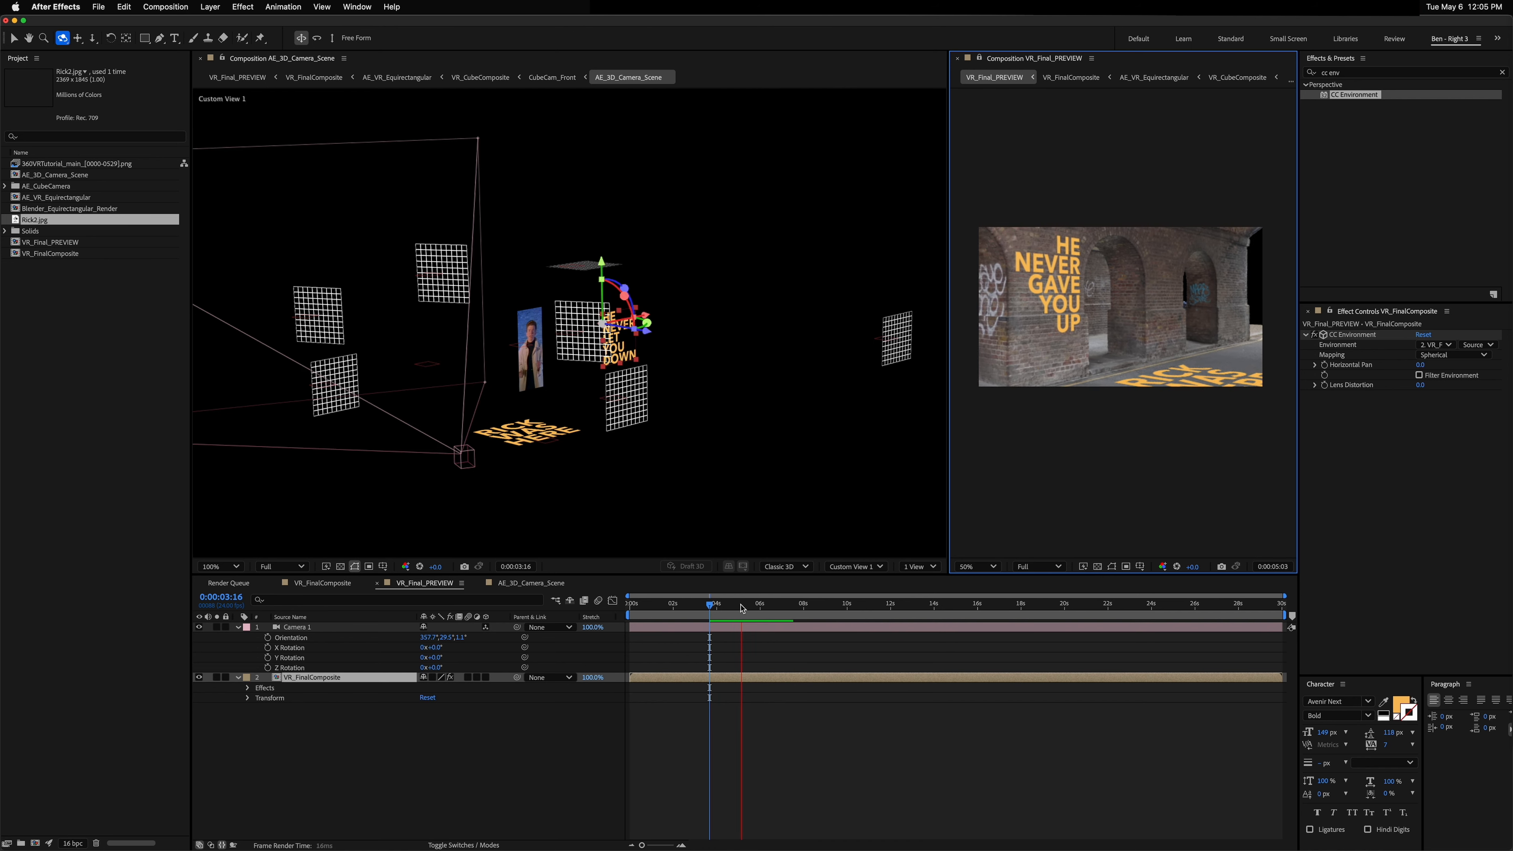
left_click_drag(742, 607, 852, 610)
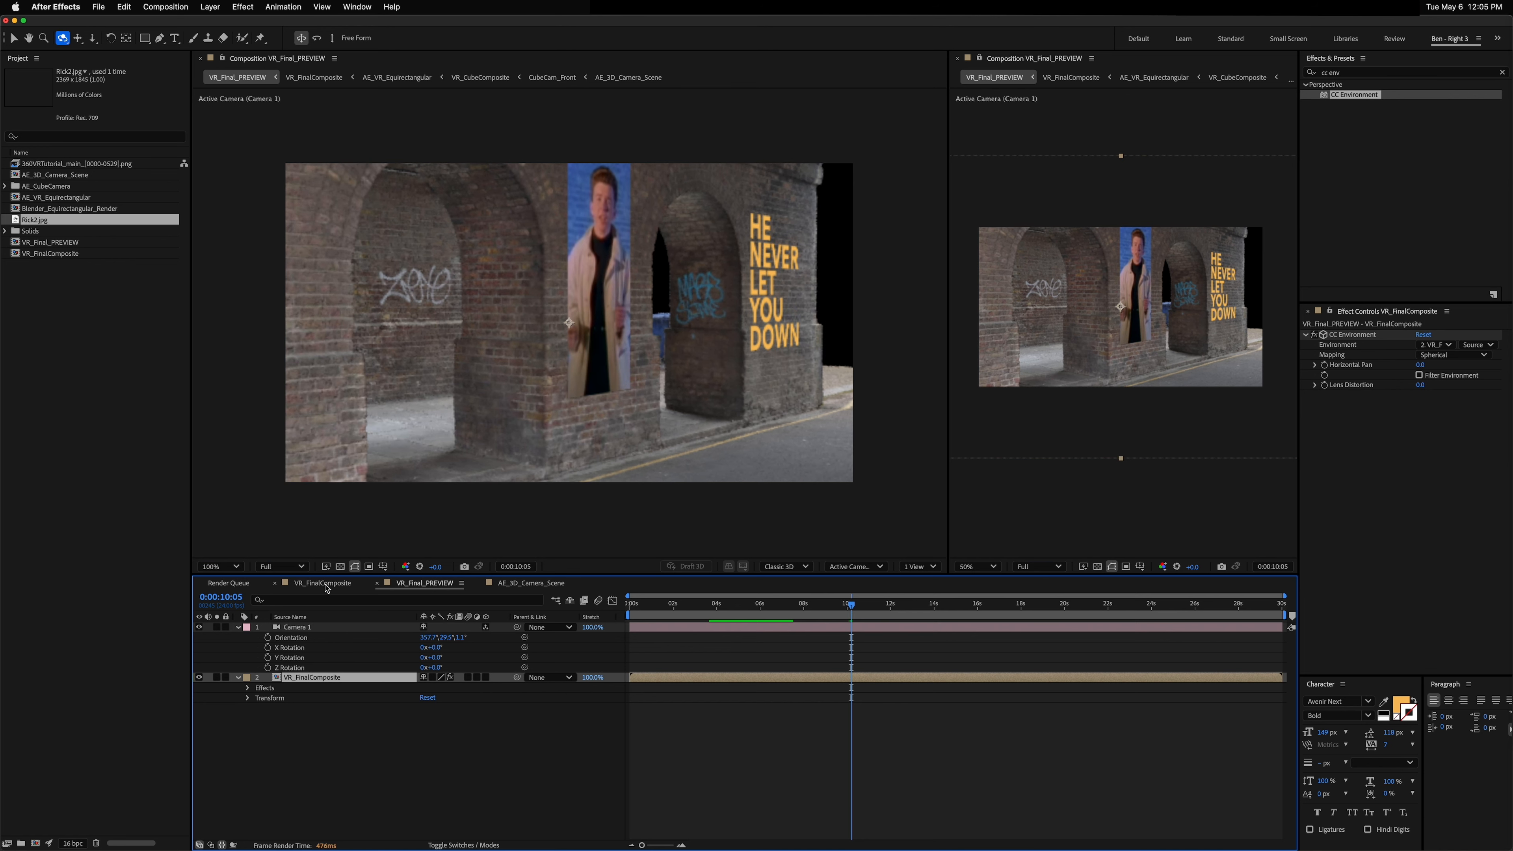
left_click(524, 582)
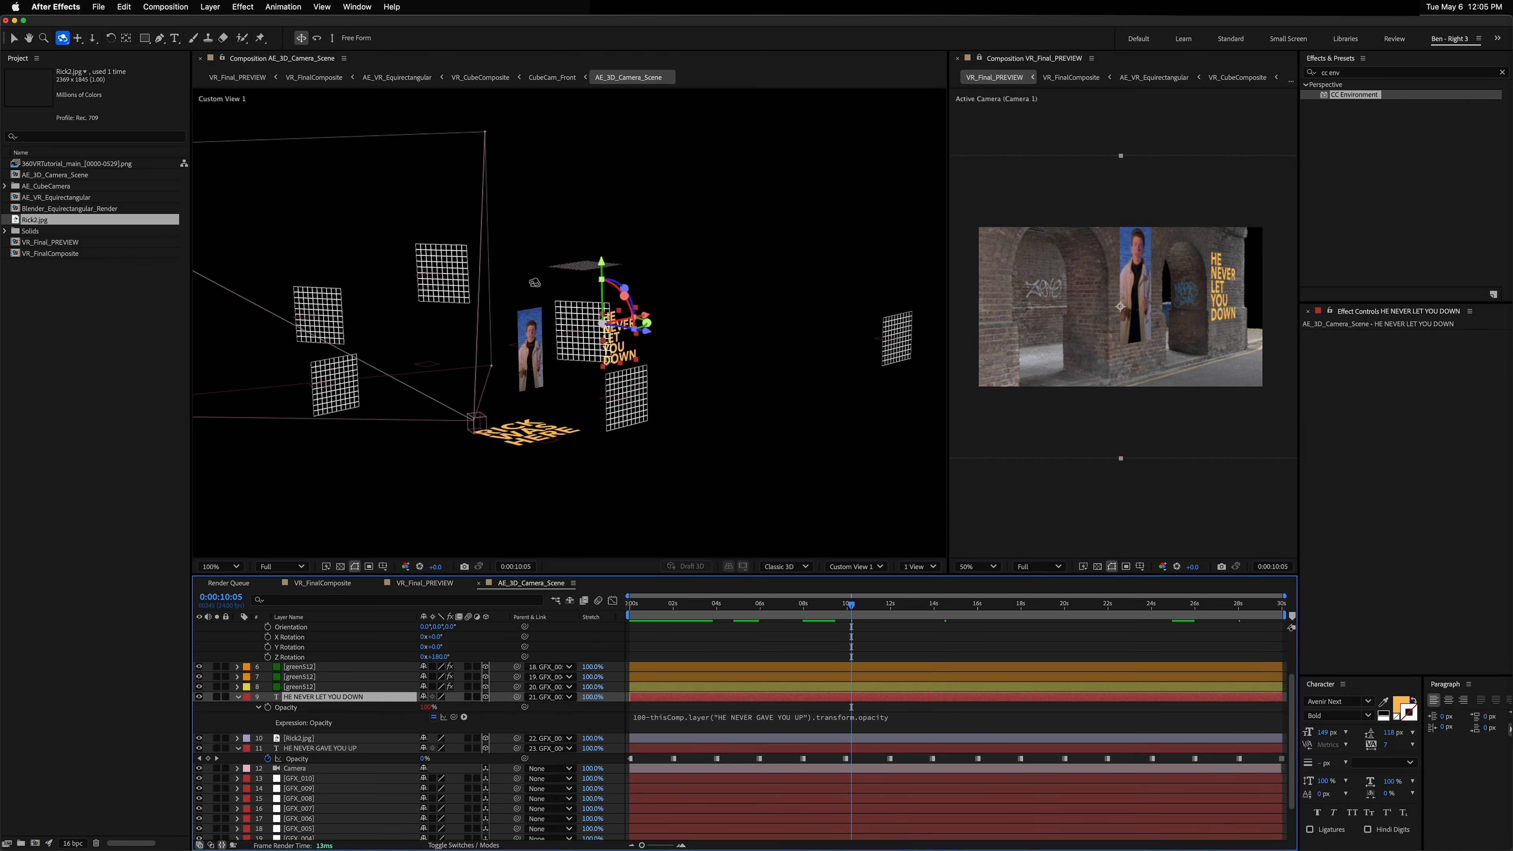
mouse_move(535, 274)
left_mouse_down()
mouse_move(565, 280)
mouse_move(526, 271)
left_mouse_up()
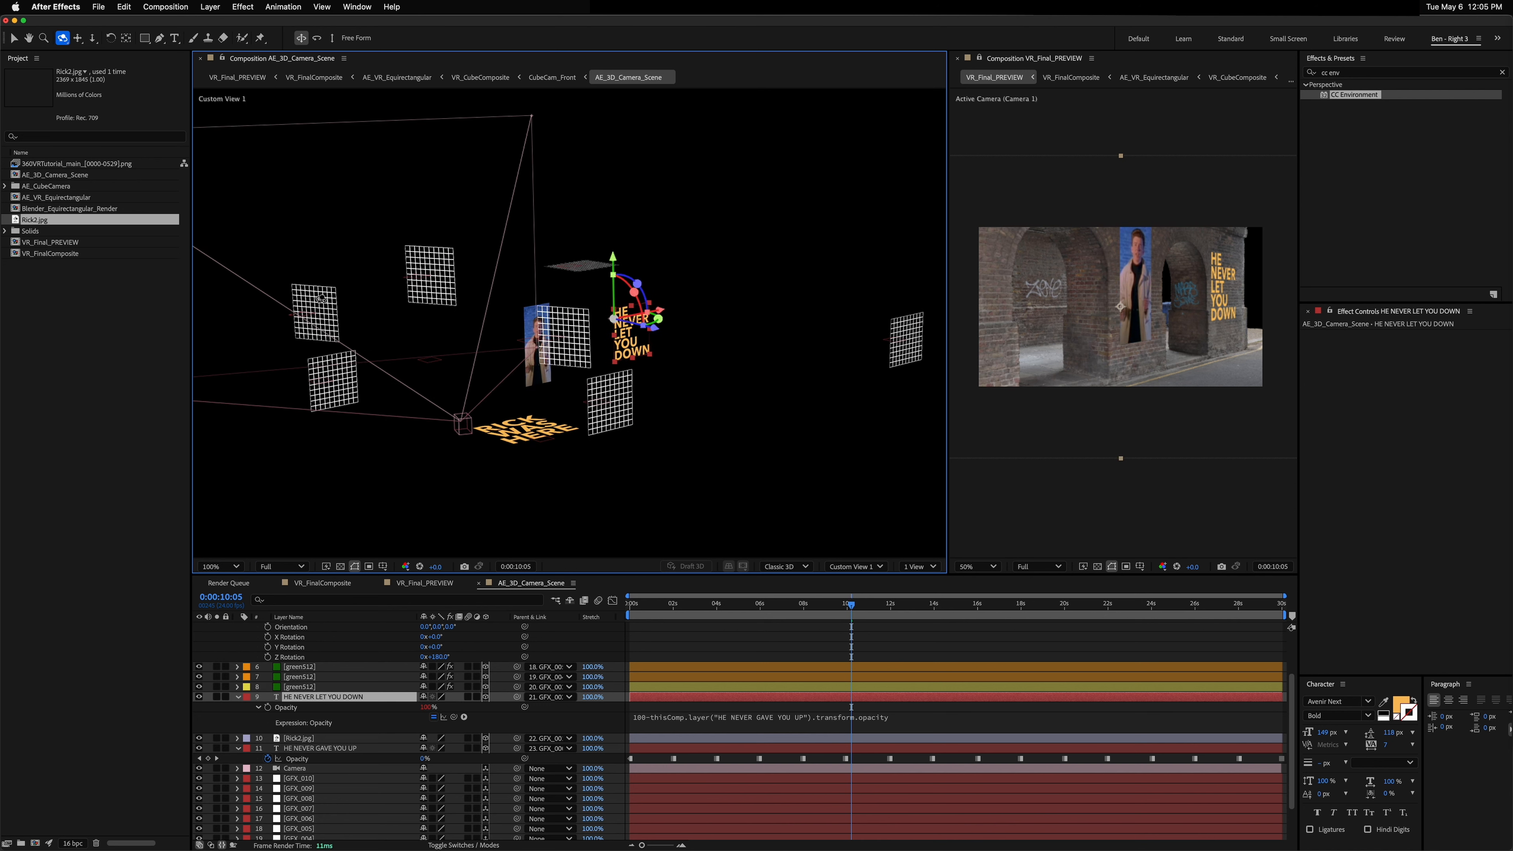
mouse_move(442, 308)
left_mouse_down()
mouse_move(424, 297)
mouse_move(442, 303)
left_mouse_up()
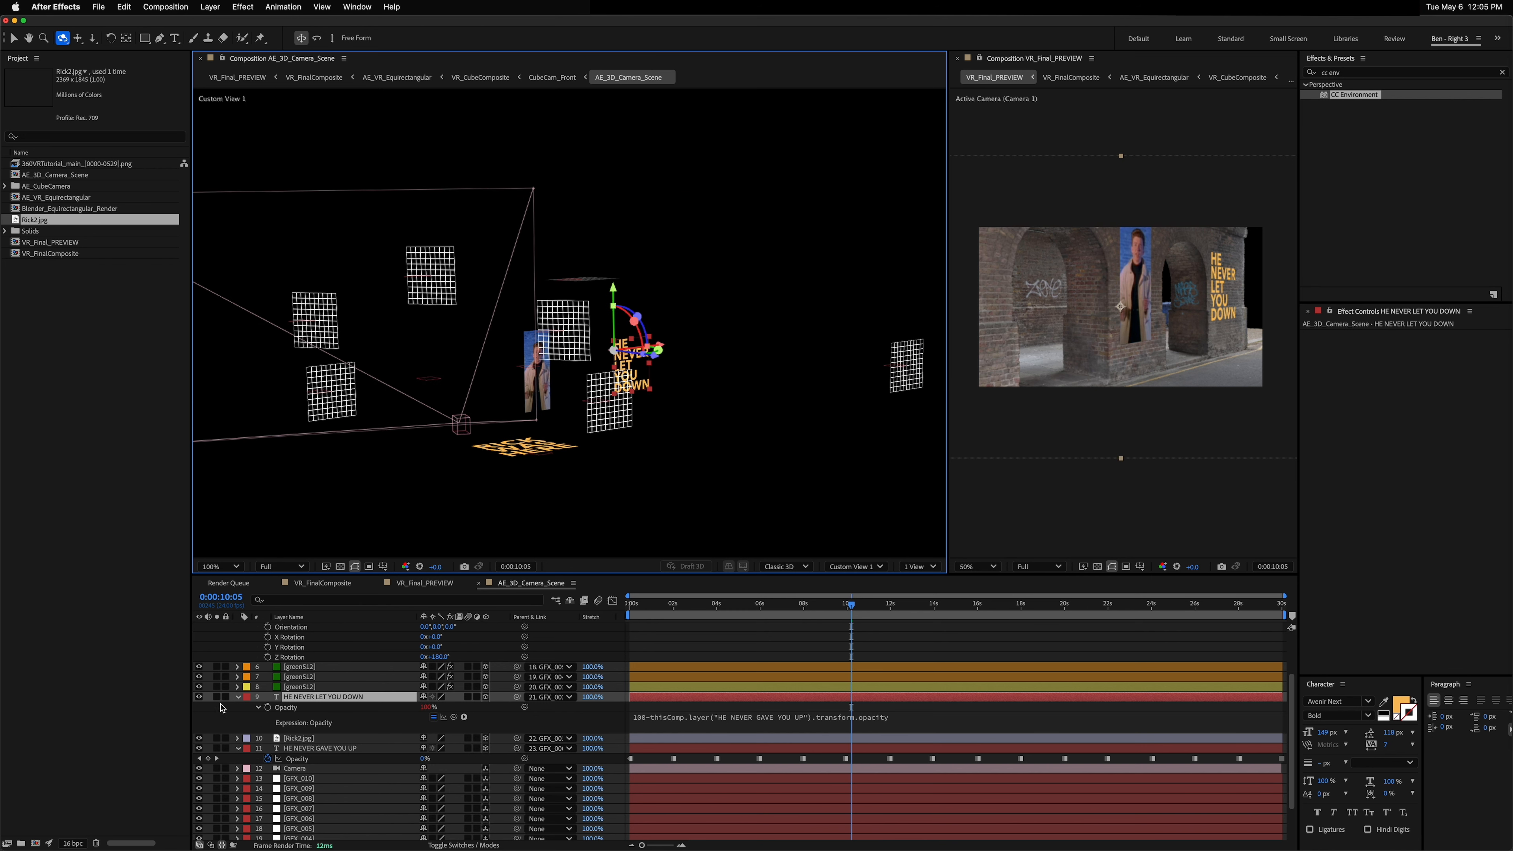
Step: Duplicate the RICK WAS HERE text layer, move the copy to the top and parent it to a wall grid layer
key("v")
left_click(438, 261)
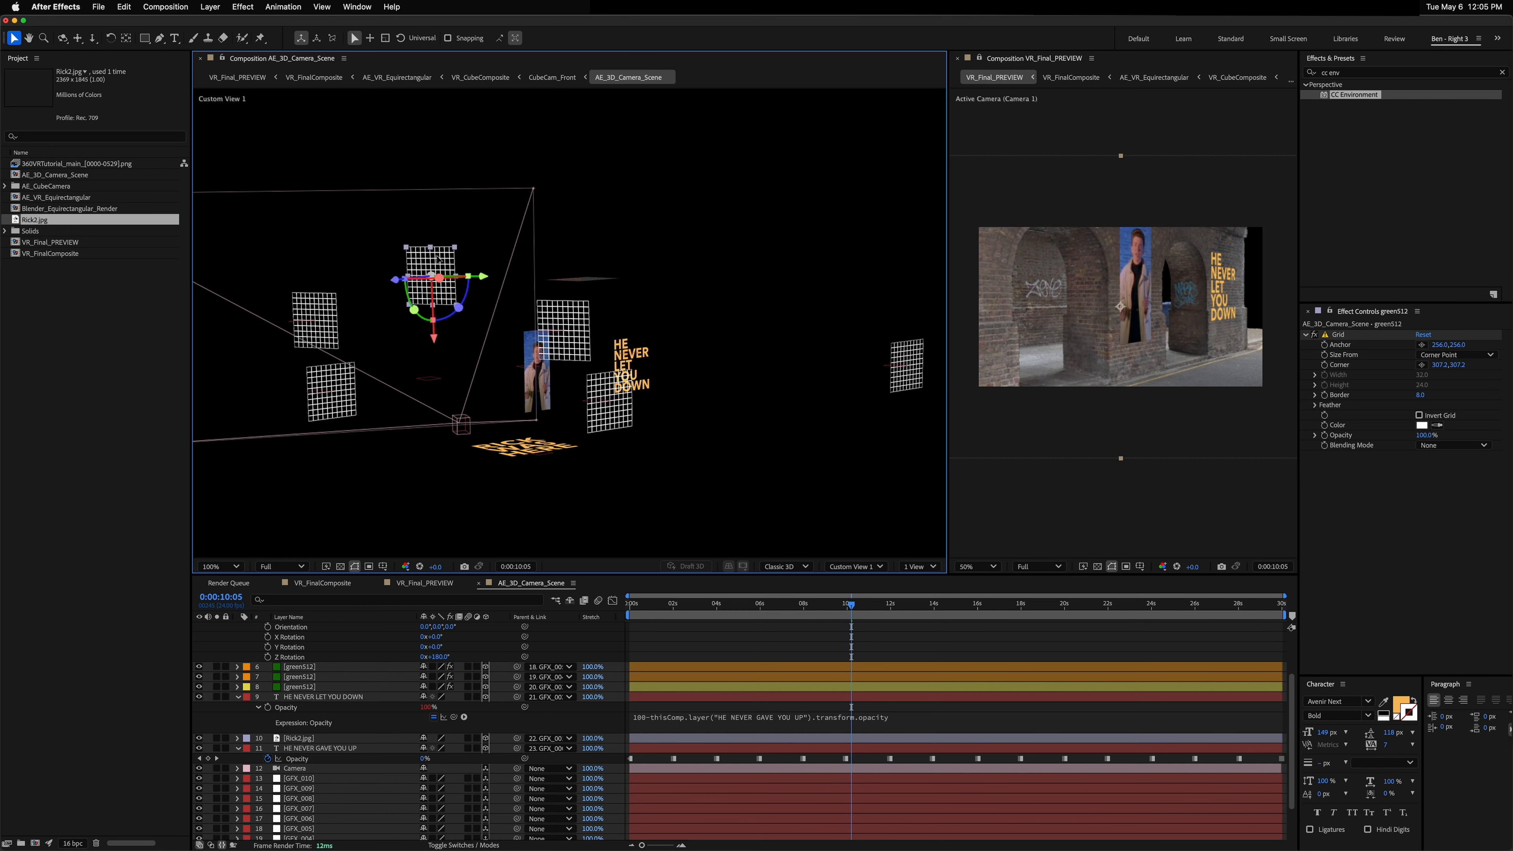
scroll(332, 737, "down", 3)
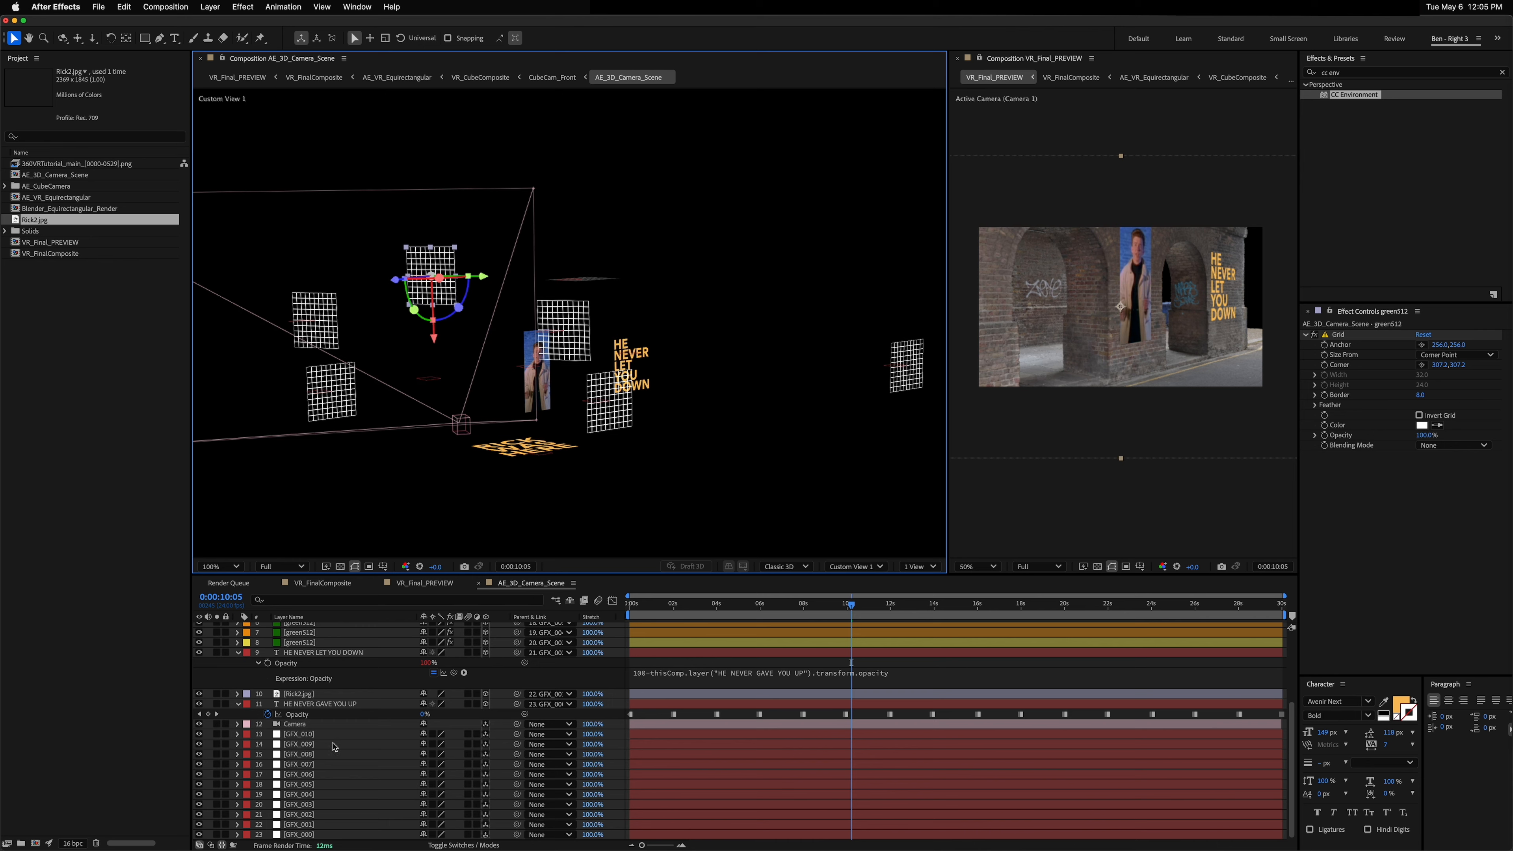
scroll(333, 746, "up", 6)
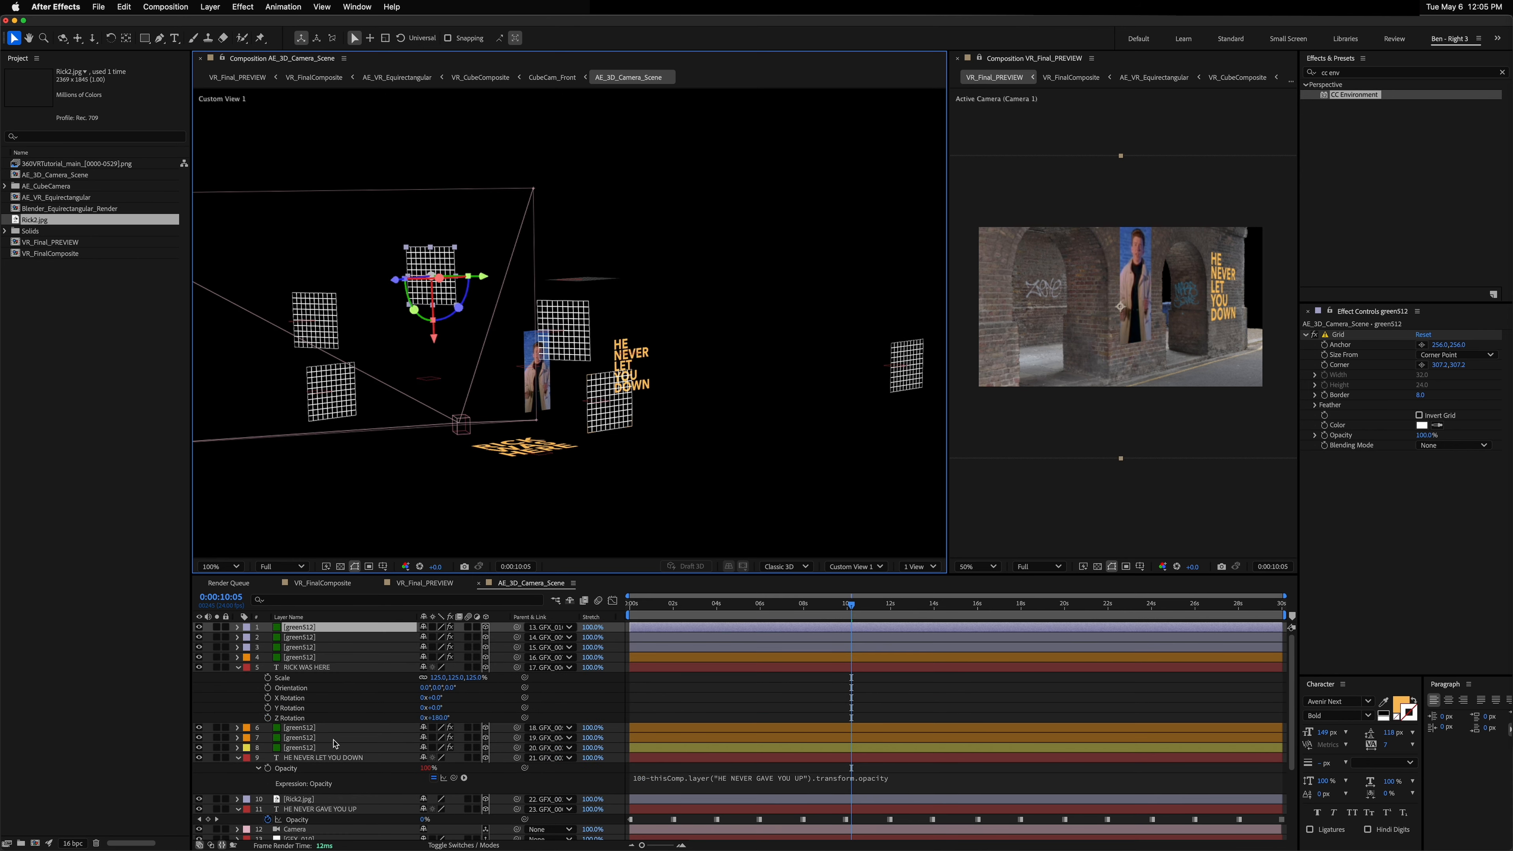
left_click(316, 667)
key("ctrl+d")
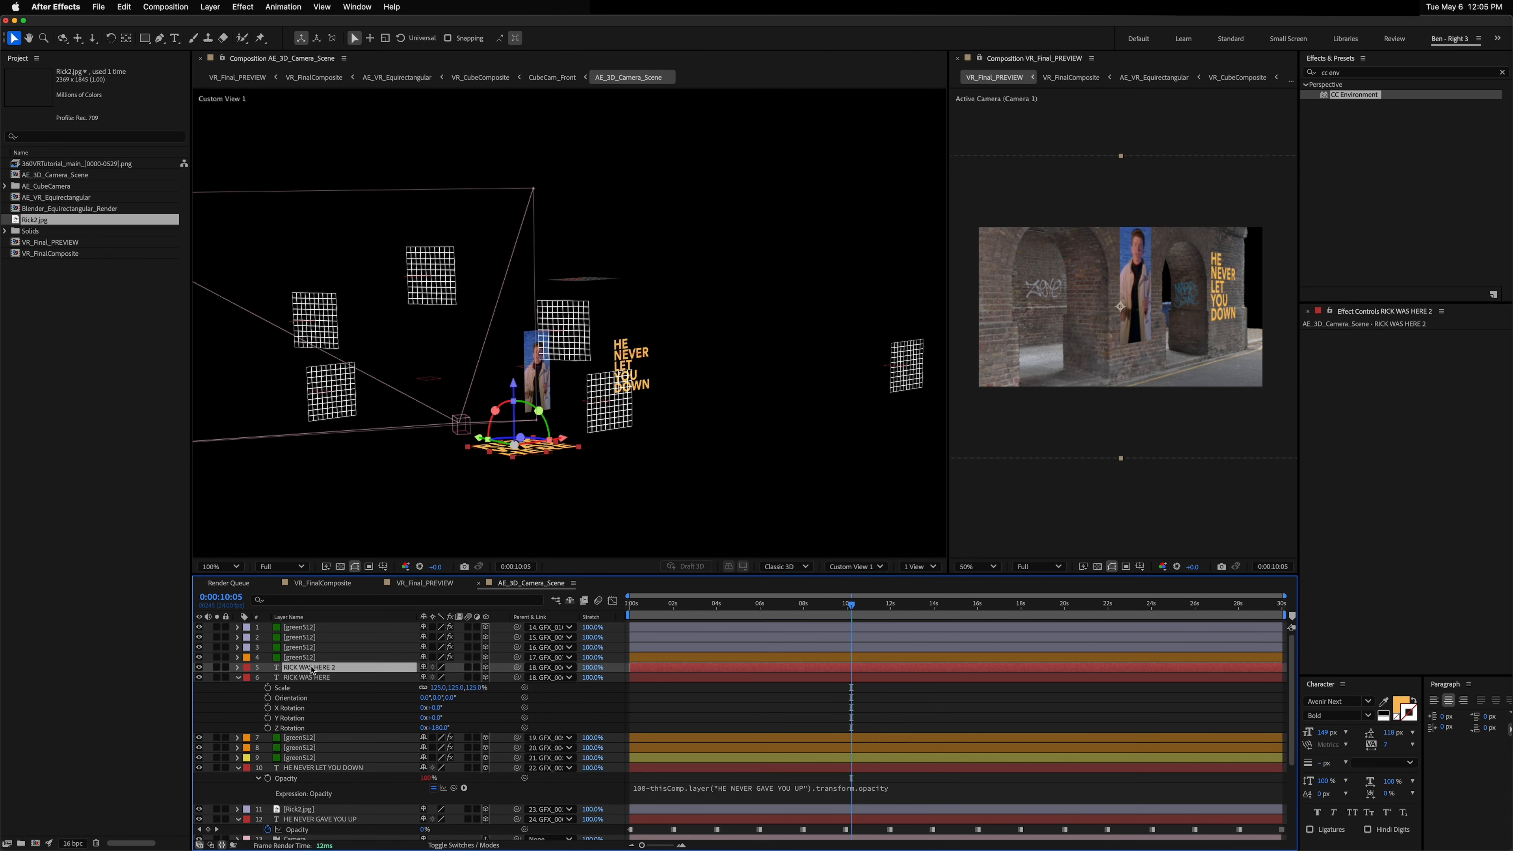
left_click_drag(315, 668, 309, 630)
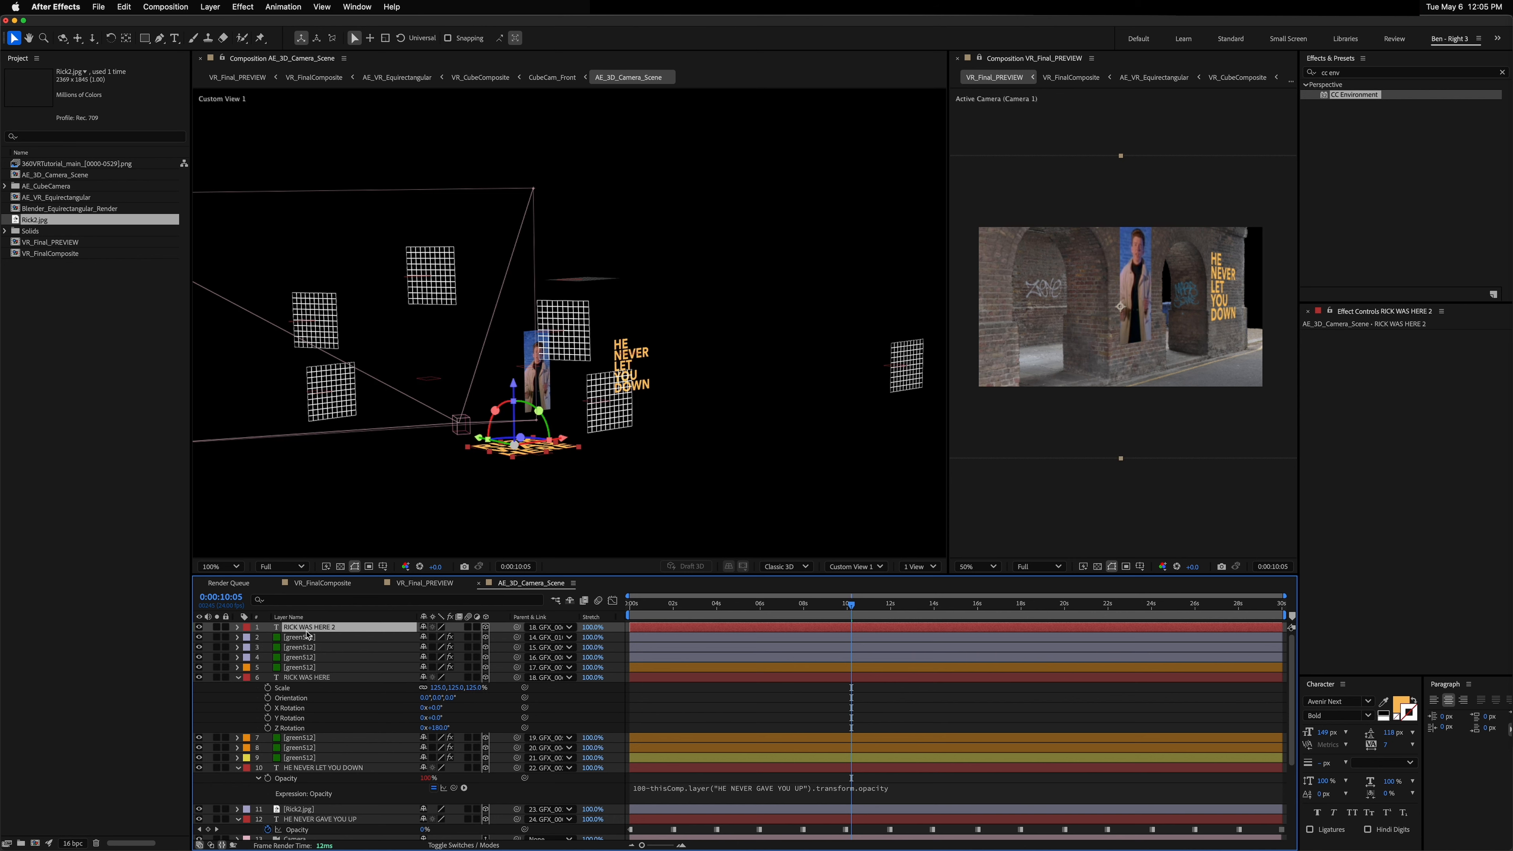
left_click_drag(515, 628, 333, 638)
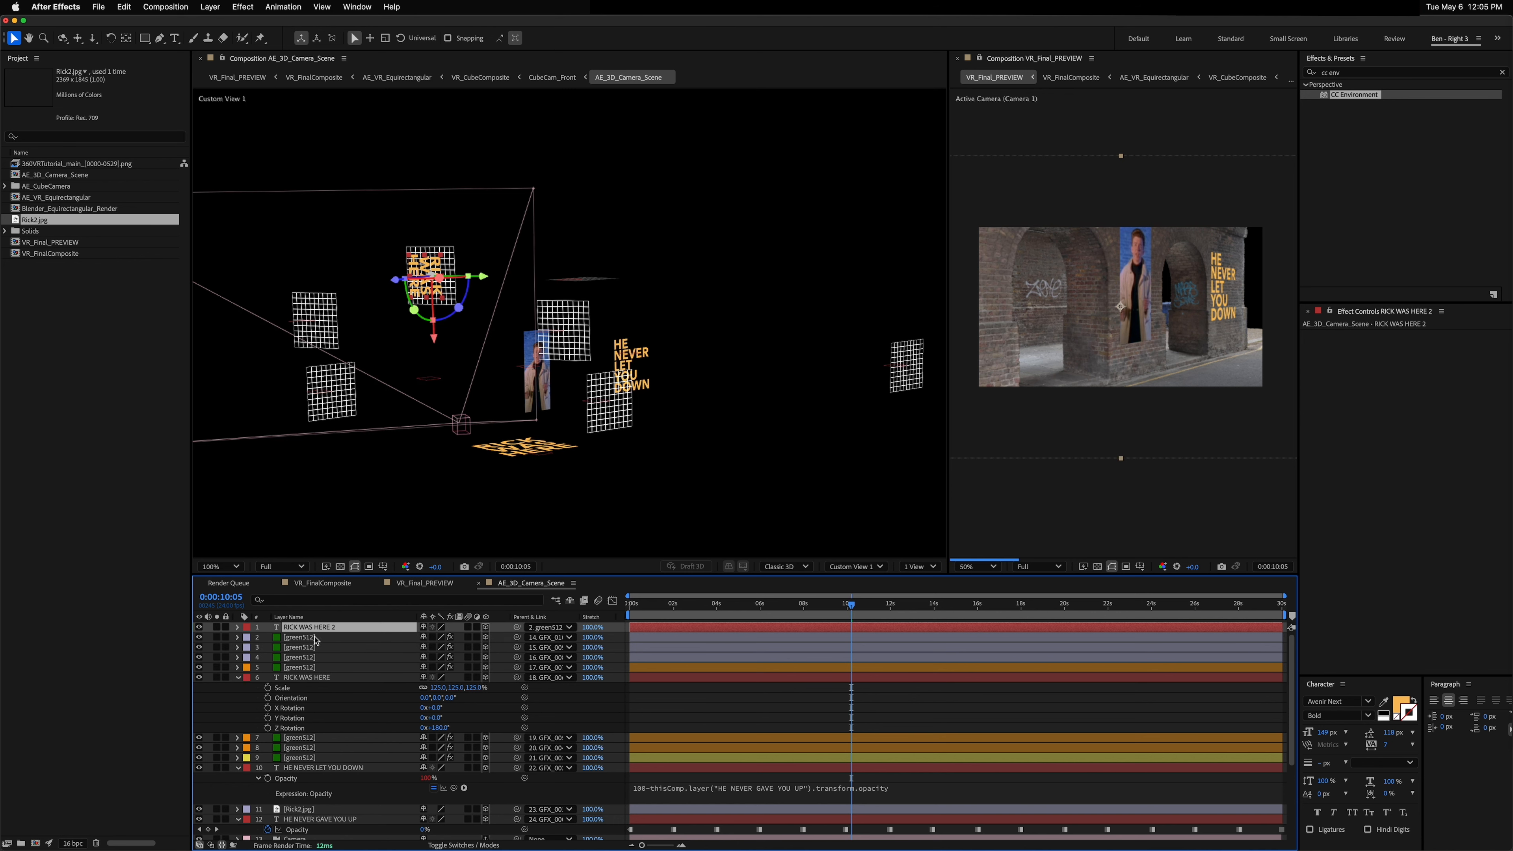
Step: Set the copied text layer's Z Rotation to 90°
left_click(315, 637)
left_click(315, 628)
key("r")
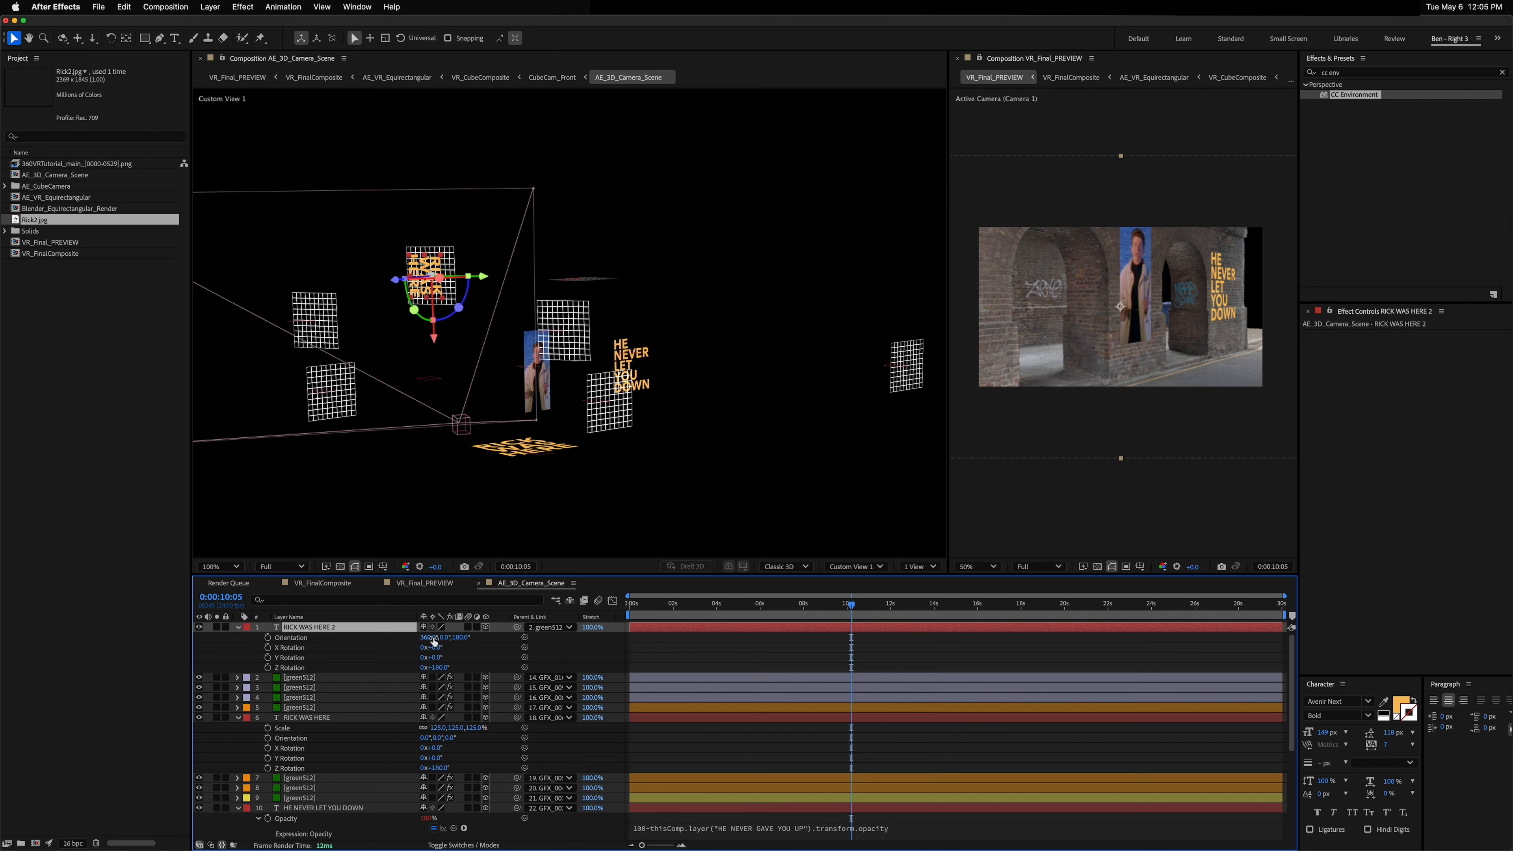
left_click_drag(438, 667, 437, 666)
left_click(437, 667)
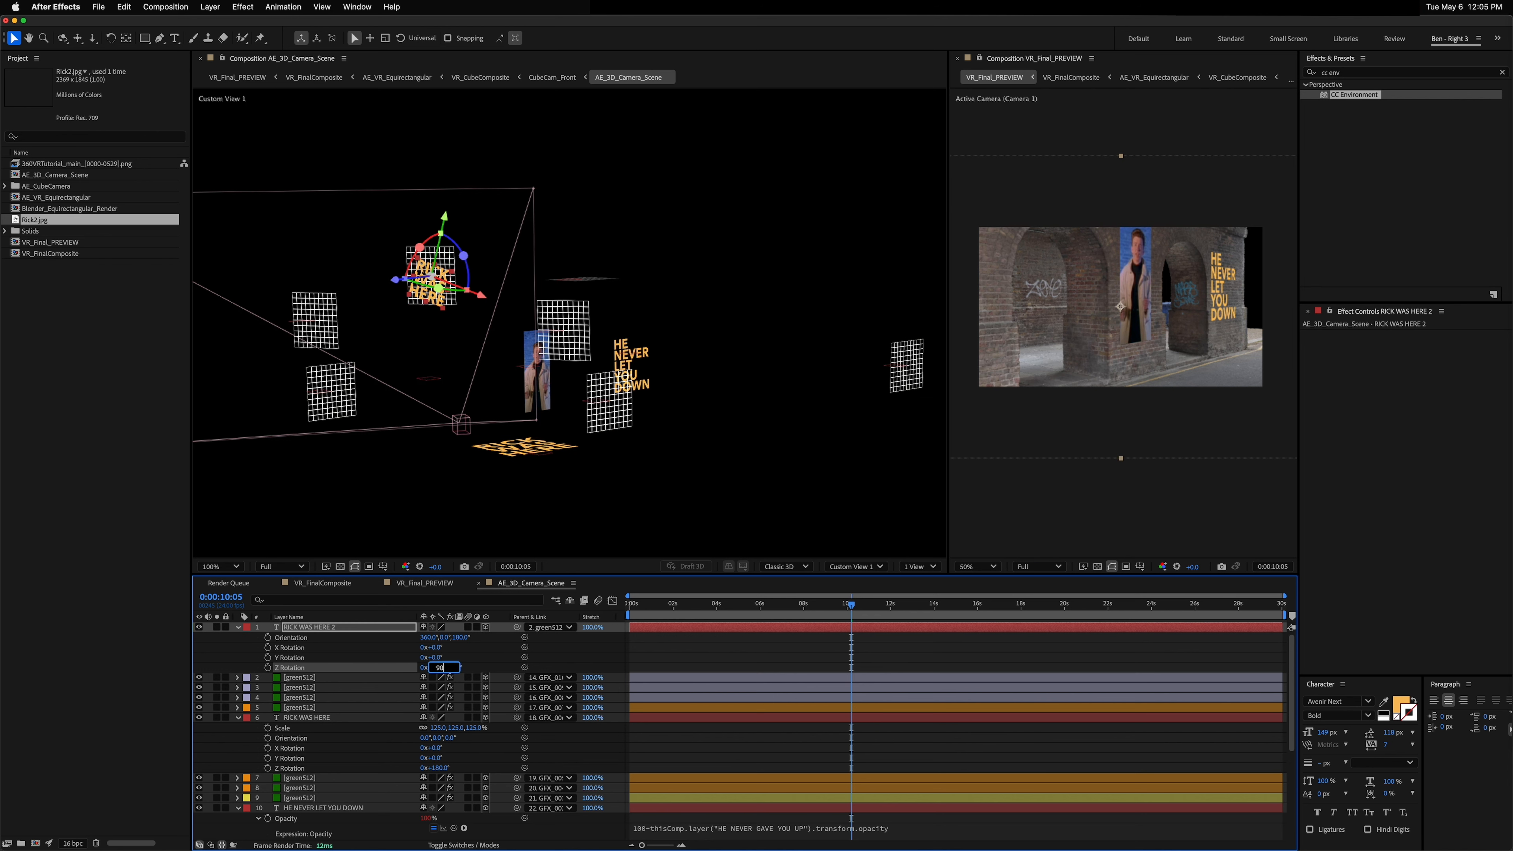
key("Return")
Step: Change the copied text to RICK ROLL BRIDGE
double_click(308, 628)
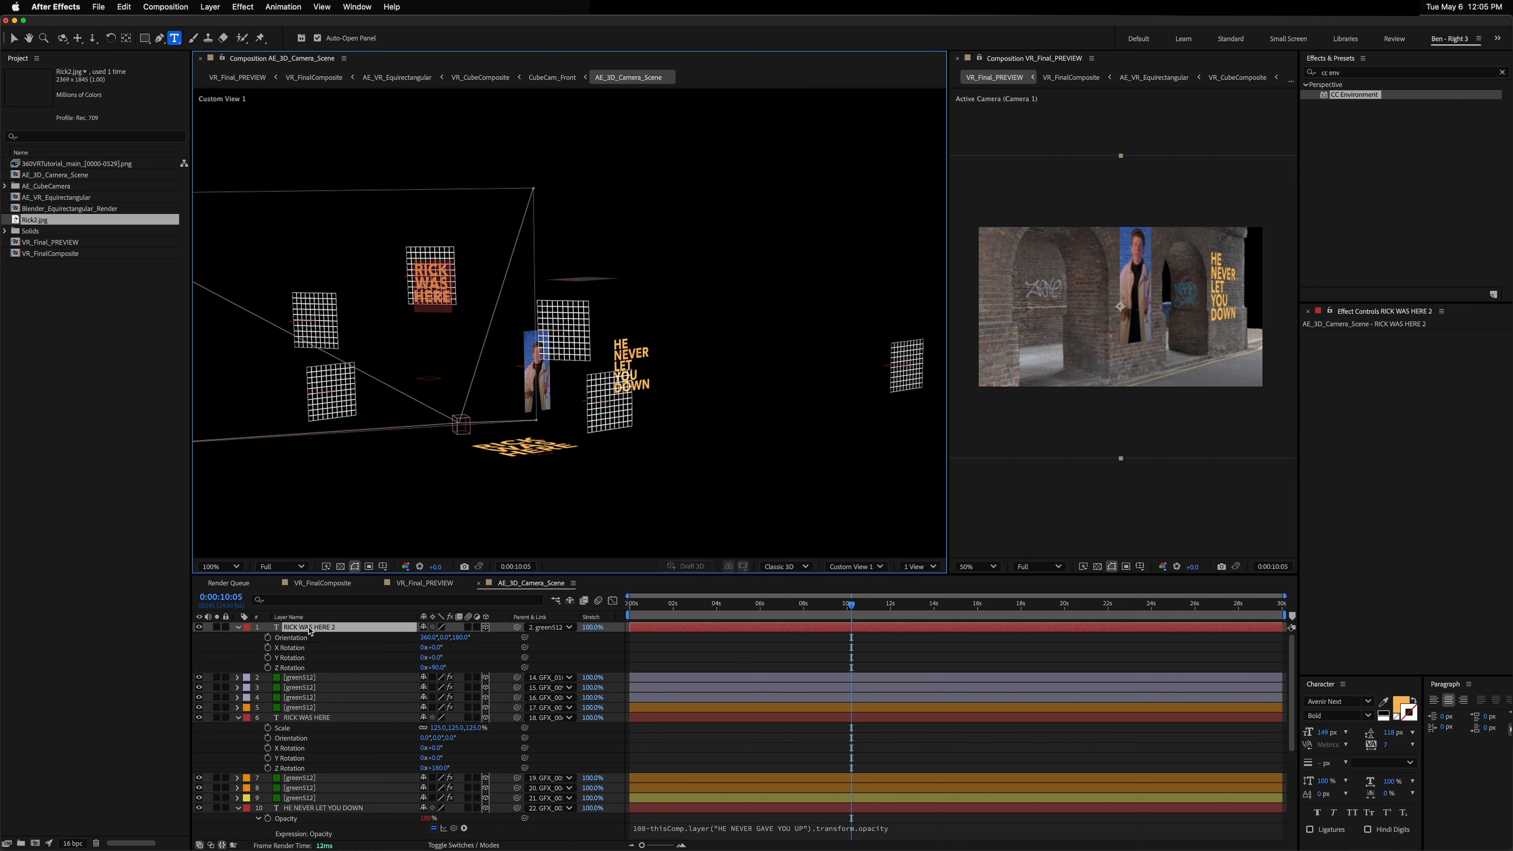
type("RICK ROLL")
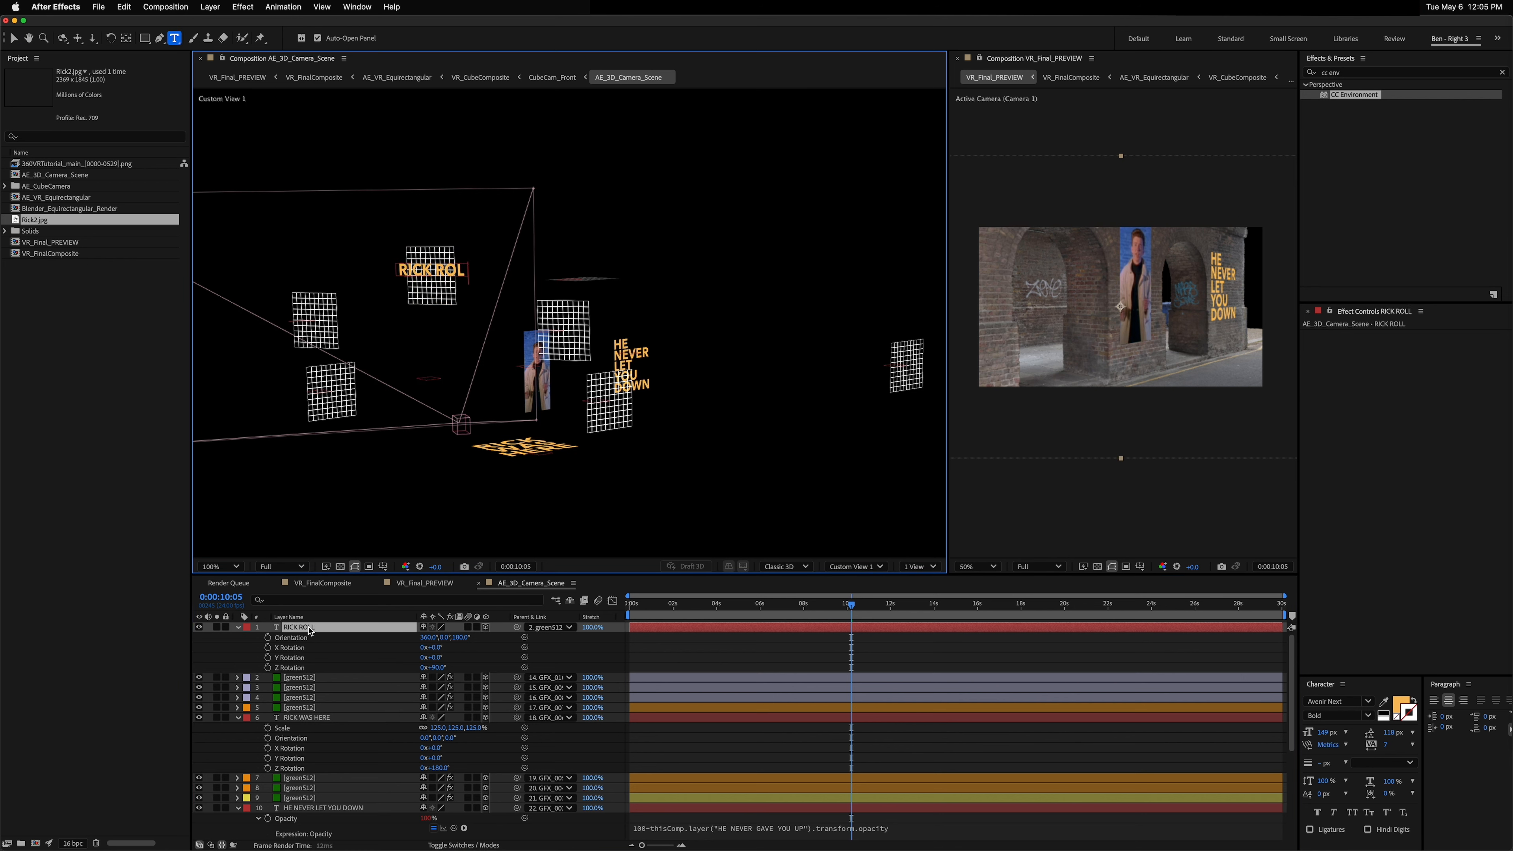
type(" BRIDGE")
key("Escape")
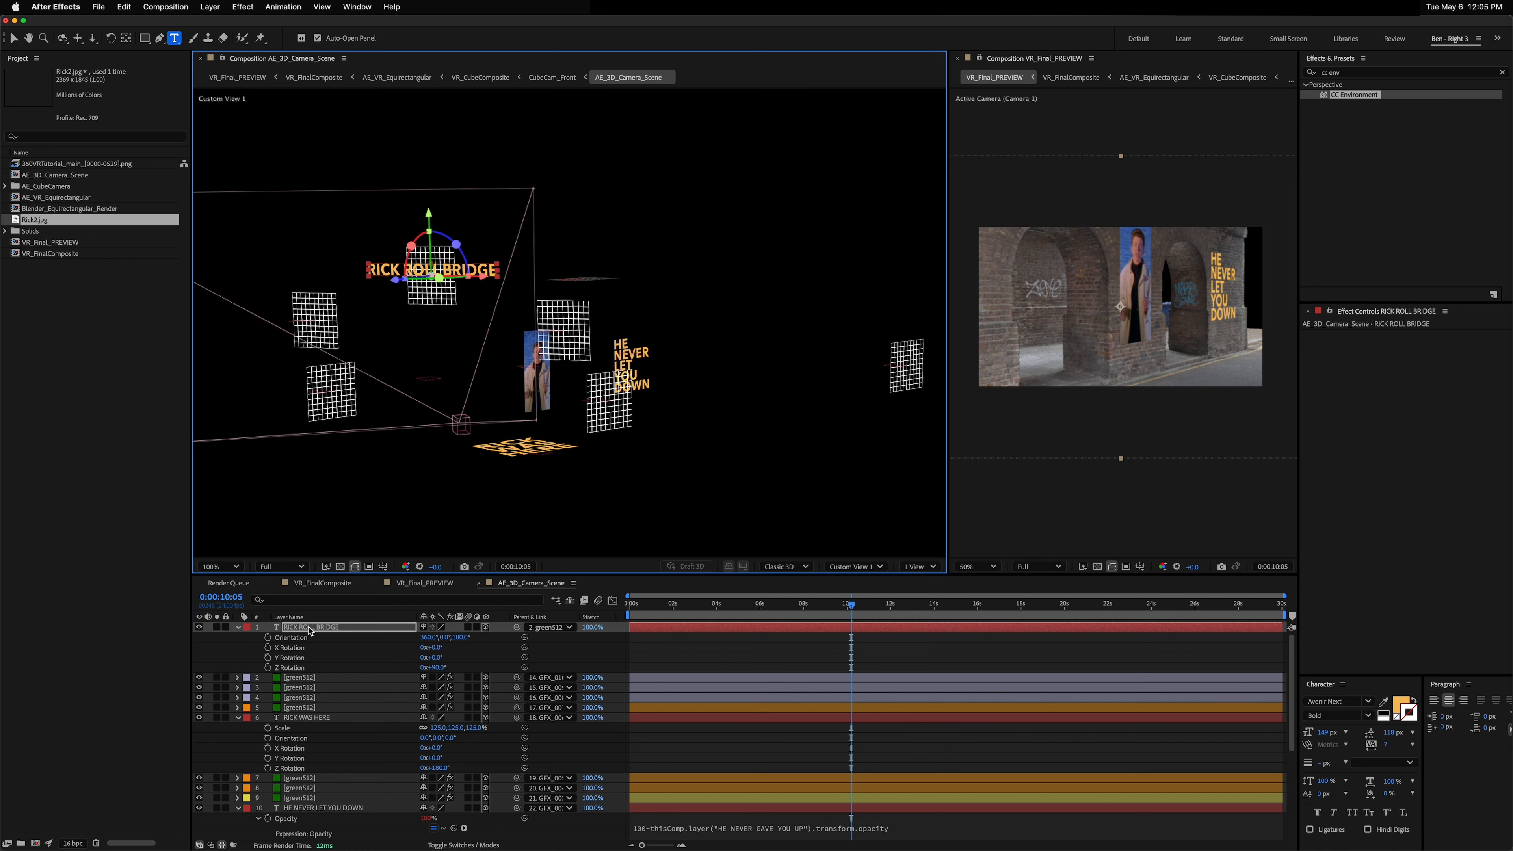
Step: Delete three of the green512 wall grid layers
left_click(300, 678)
key("Delete")
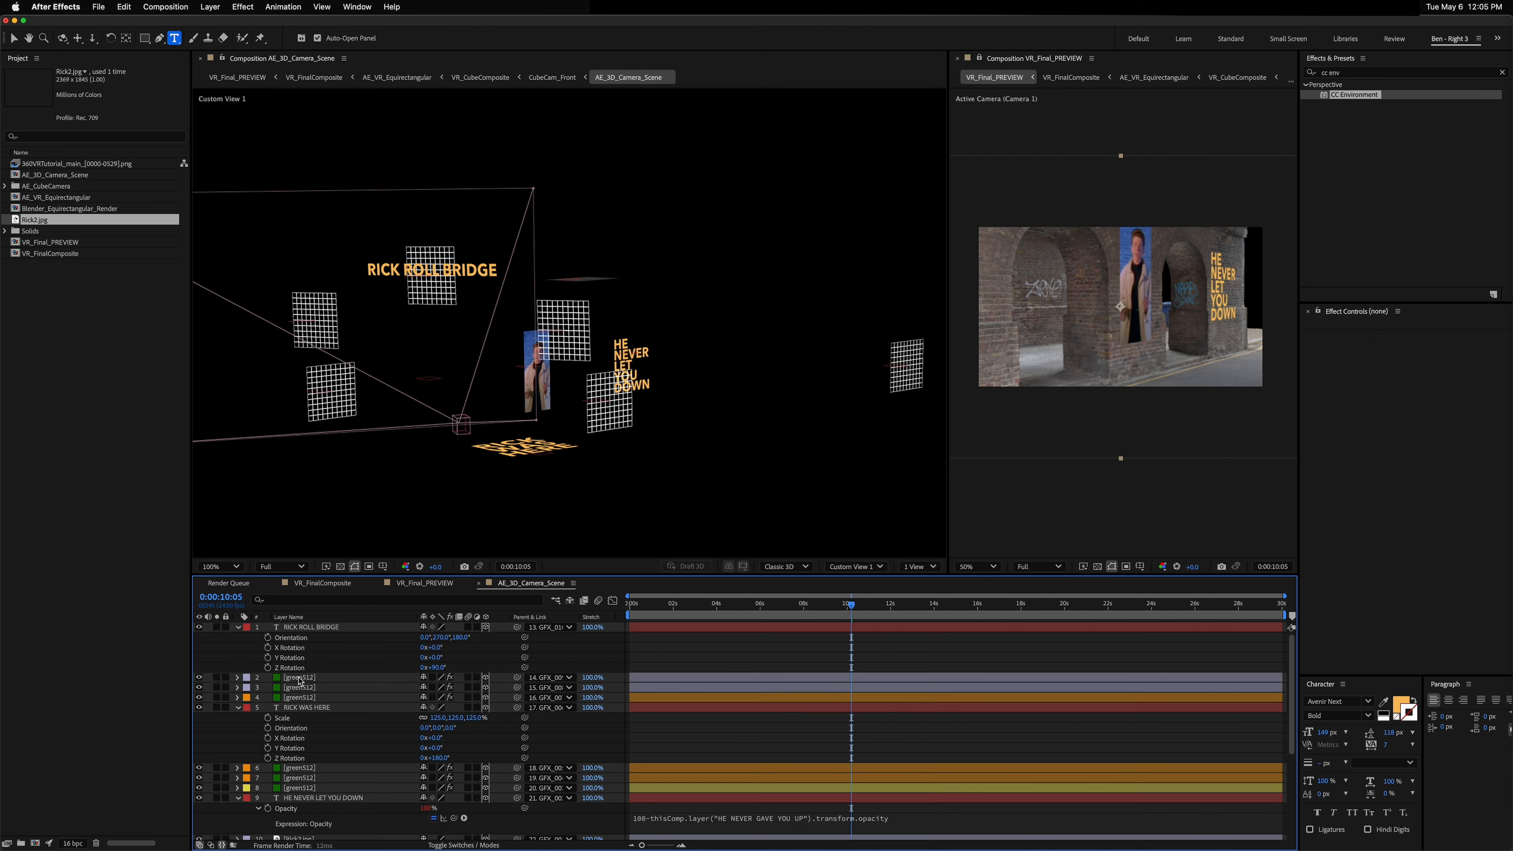
left_click(302, 678)
left_click(303, 688, "shift")
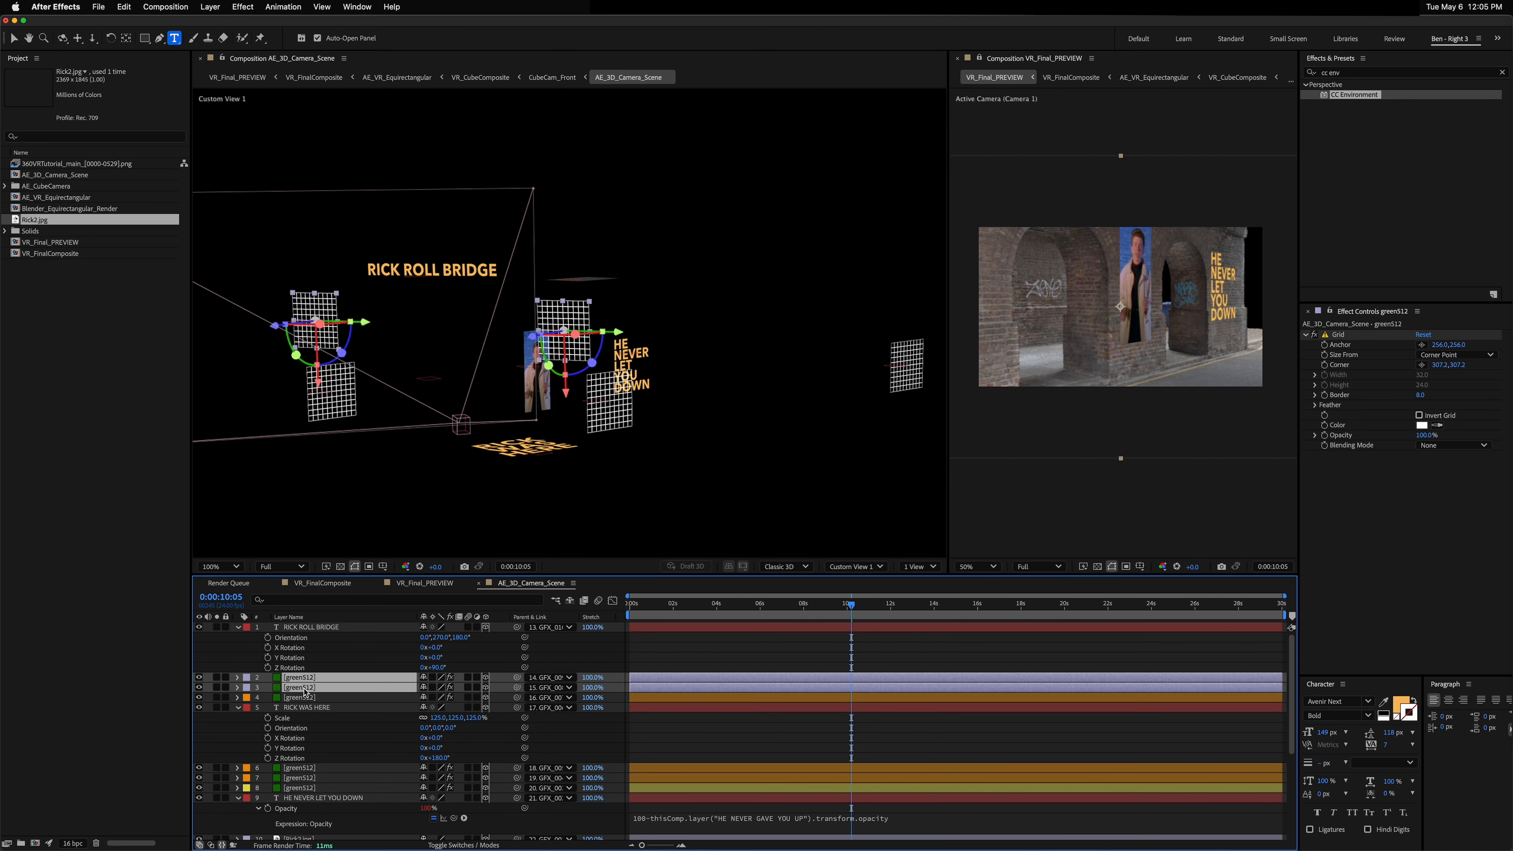
key("Delete")
Step: Send the RICK ROLL BRIDGE layer down the layer stack to just below the Camera layer
left_click(308, 629)
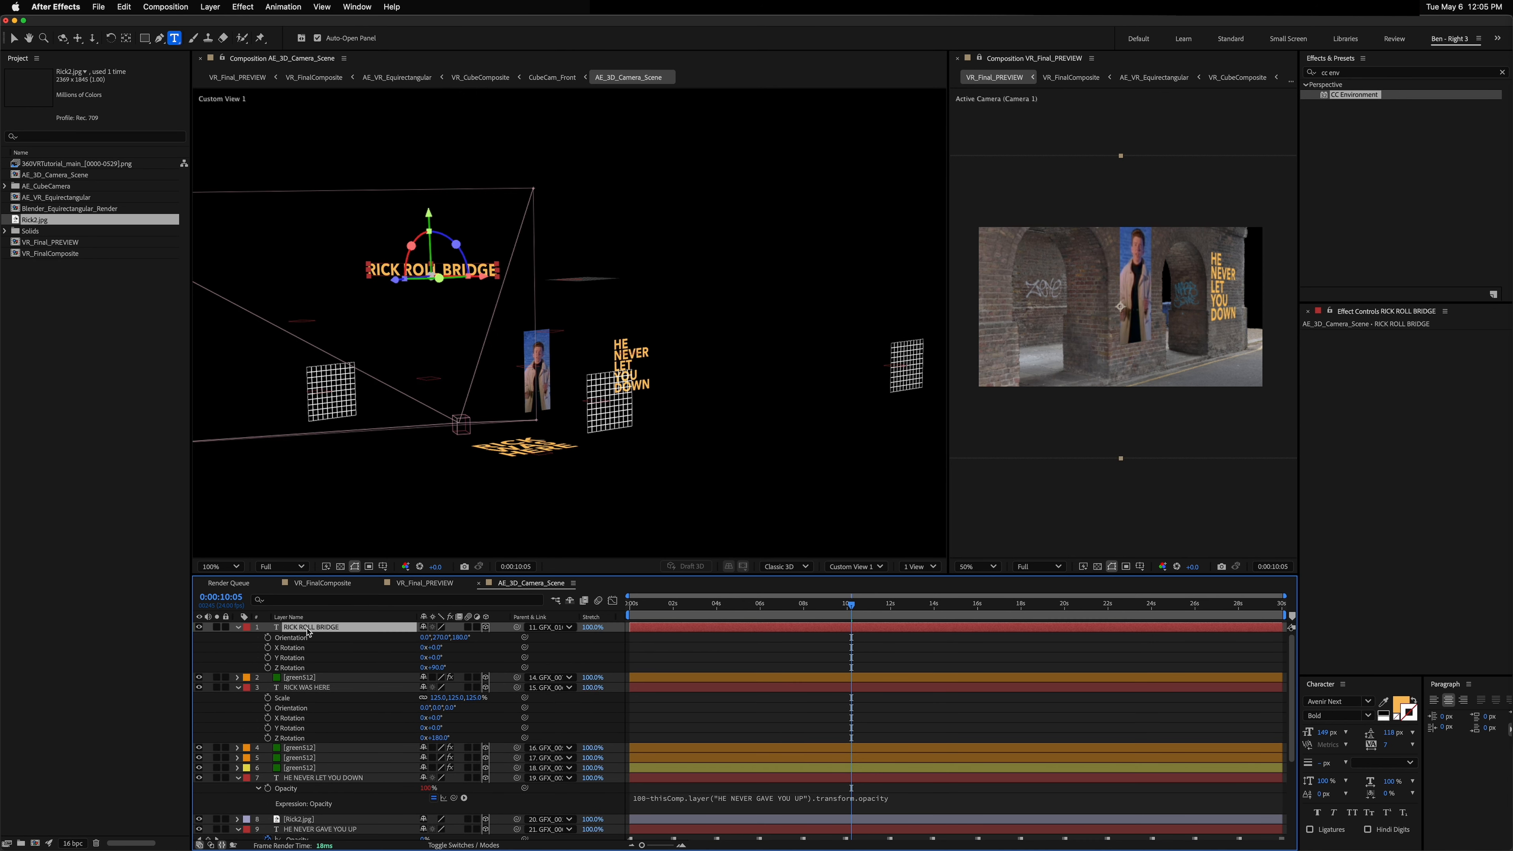
key("super+bracketleft")
key("super+bracketleft")
key("super+bracketleft")
key("super+bracketleft")
key("super+bracketleft")
key("super+bracketleft")
key("super+bracketleft")
key("super+bracketleft")
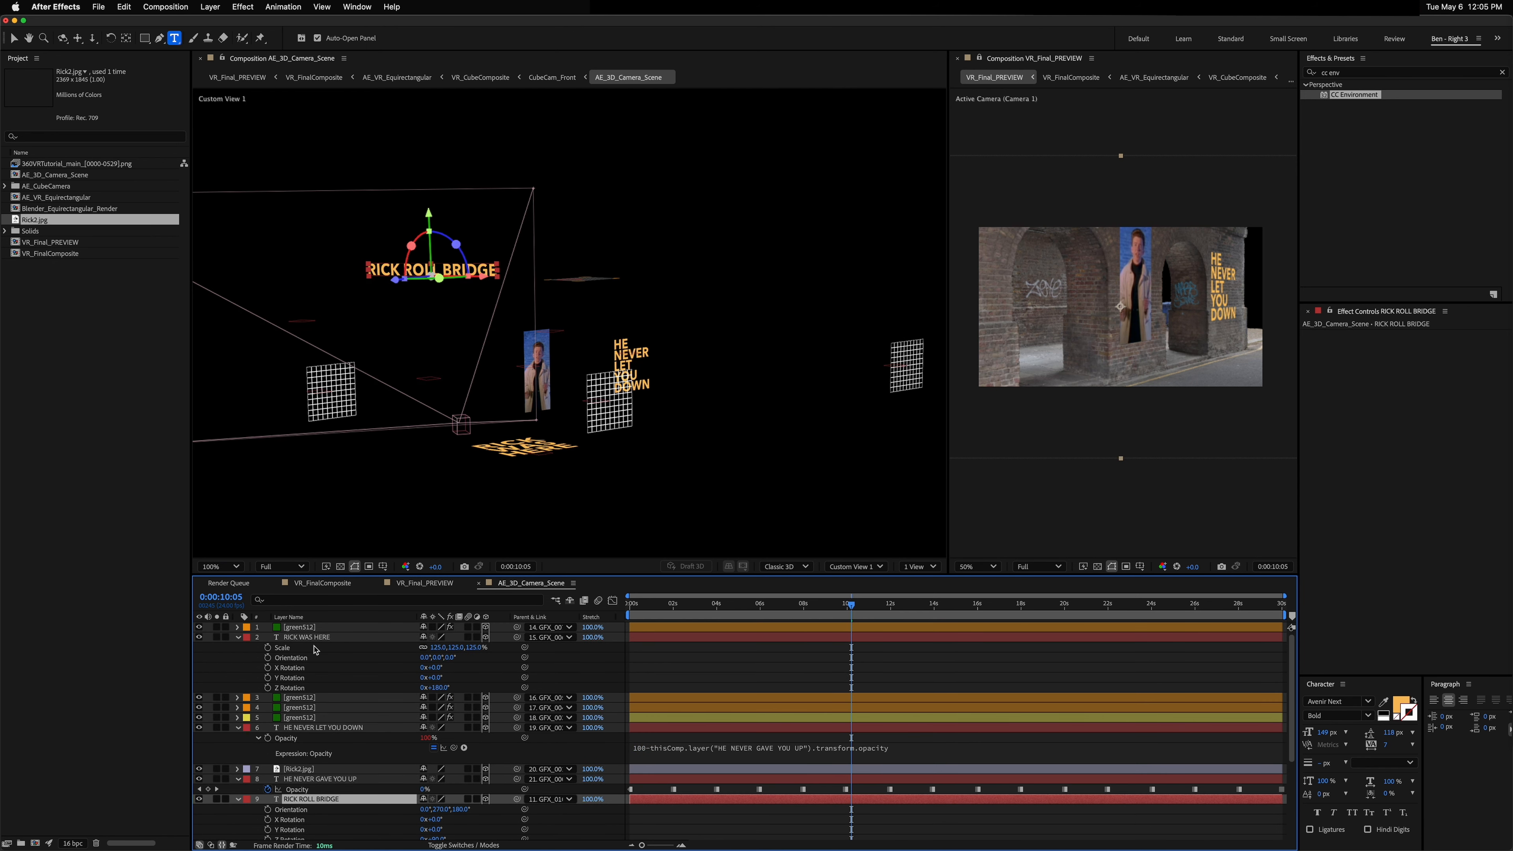
scroll(329, 754, "down", 5)
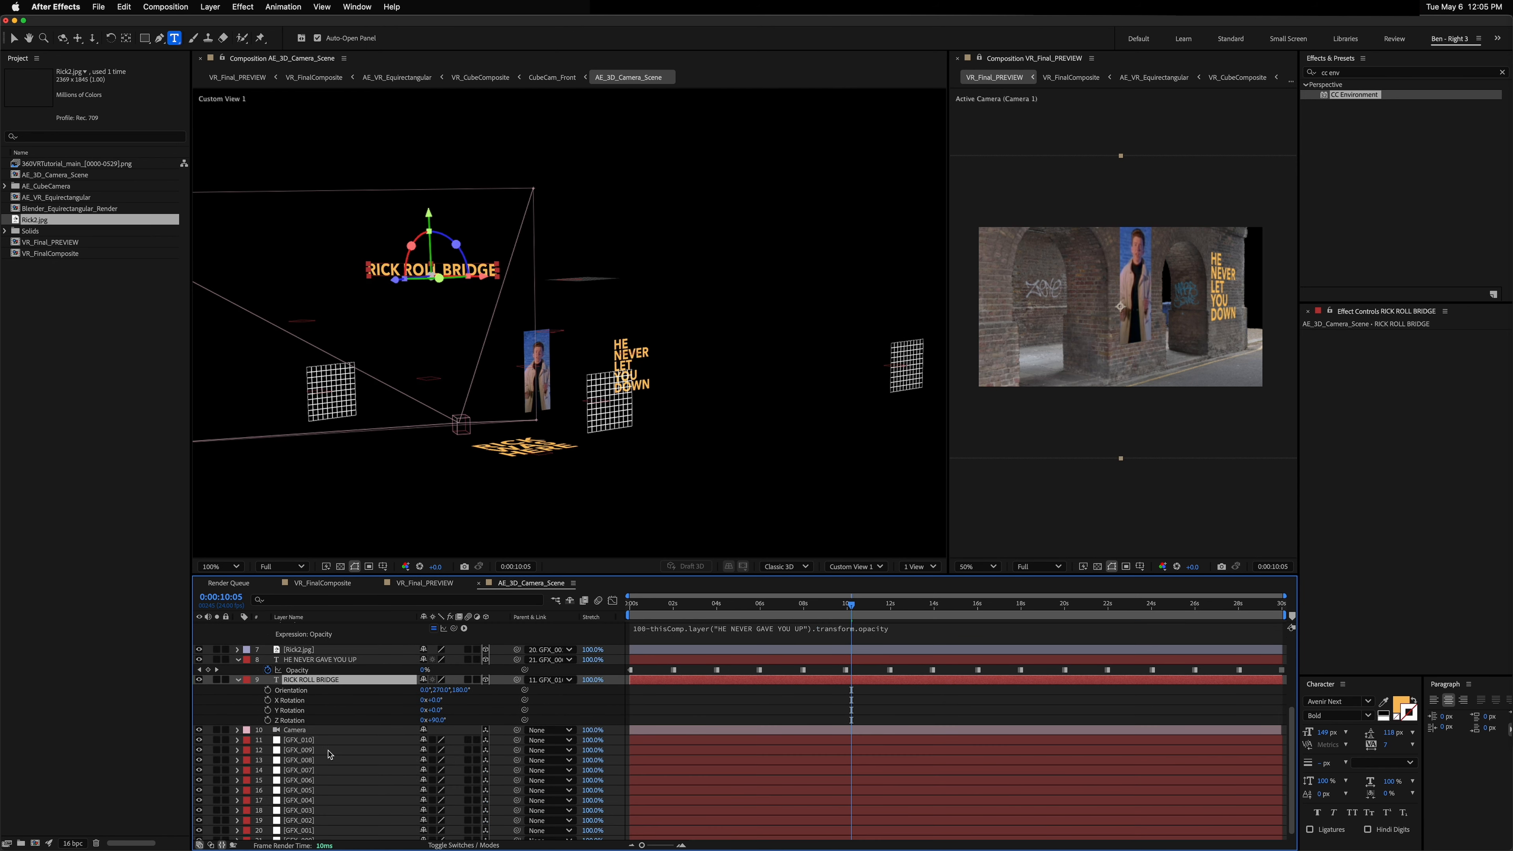
key("super+bracketleft")
Step: Step through the GFX layers by selecting them one after another
left_click(308, 740)
left_click(308, 748)
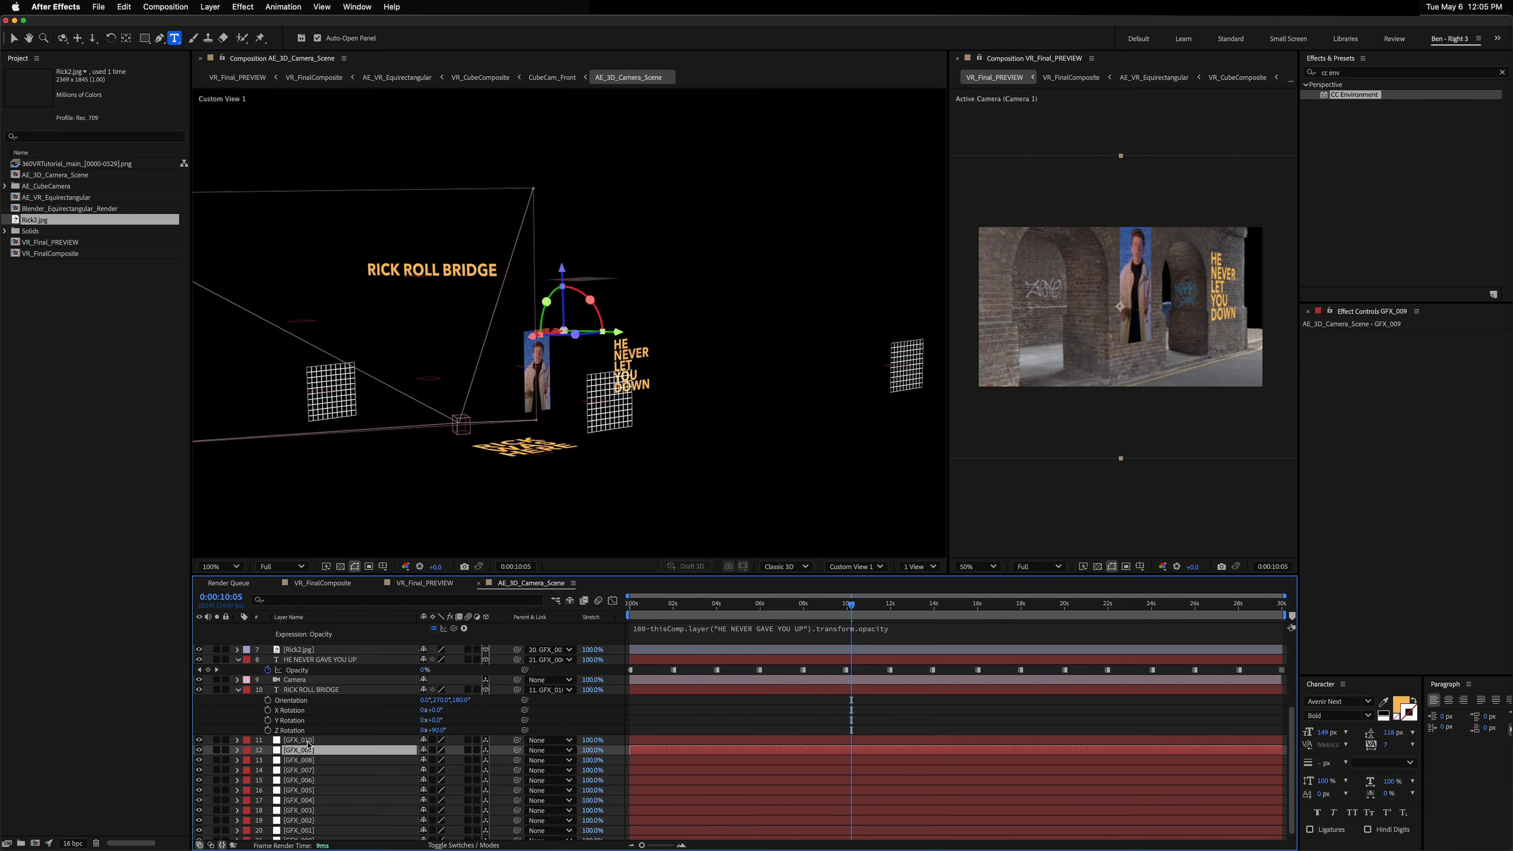
key("super+Down")
key("super+Down")
key("super+Up")
key("super+Up")
key("super+Down")
key("super+Up")
key("super+Up")
key("super+Down")
key("super+Down")
key("super+shift+Up")
key("super+shift+Up")
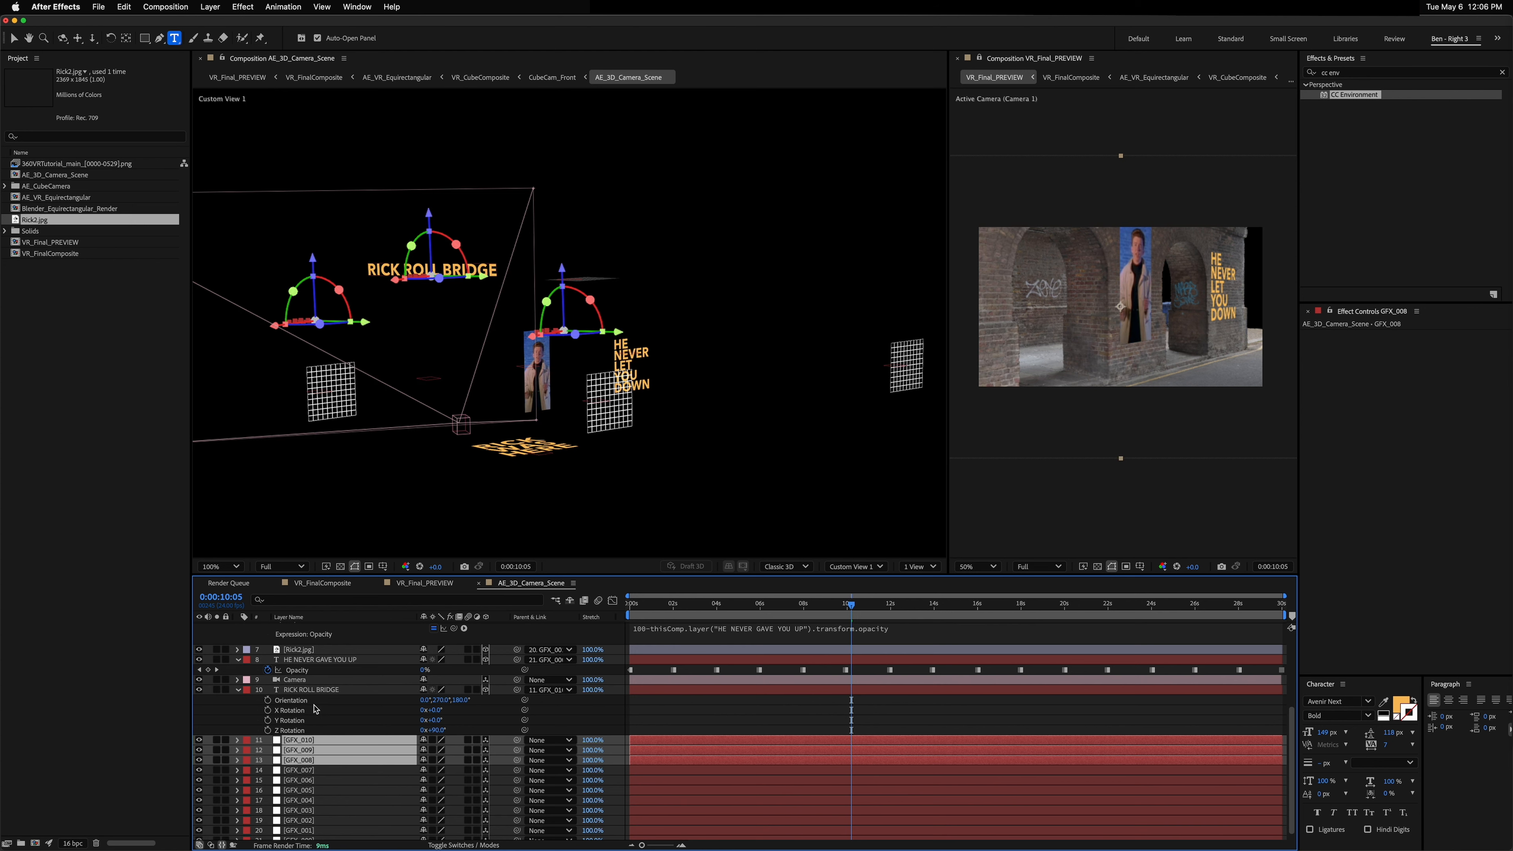
Step: Solo the RICK ROLL BRIDGE layer and deselect all layers
left_click(290, 691, "shift")
left_click(216, 689)
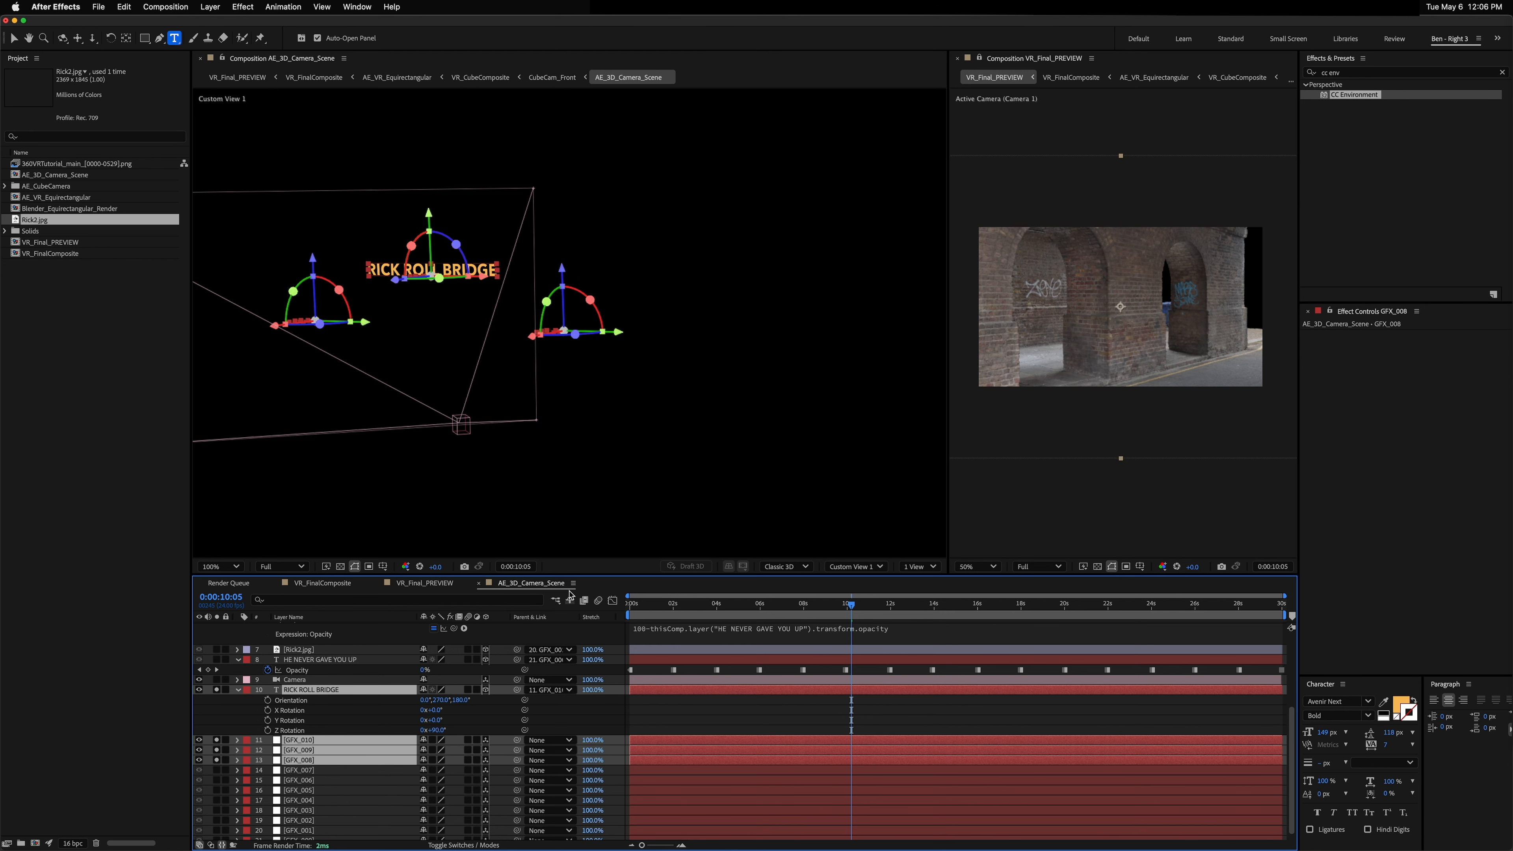
key("super+shift+a")
scroll(300, 668, "up", 4)
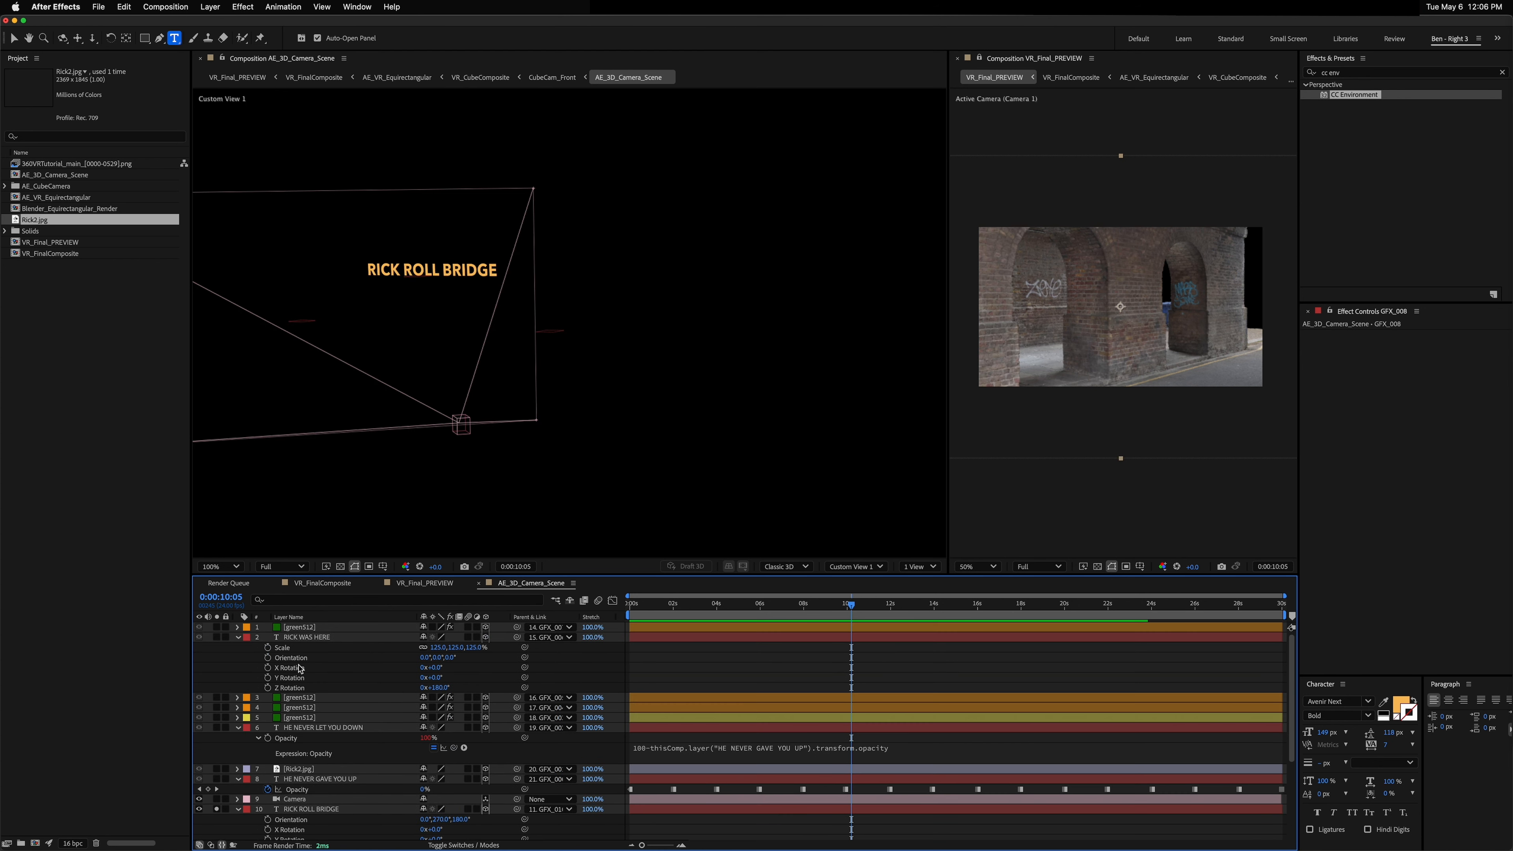
scroll(388, 771, "down", 2)
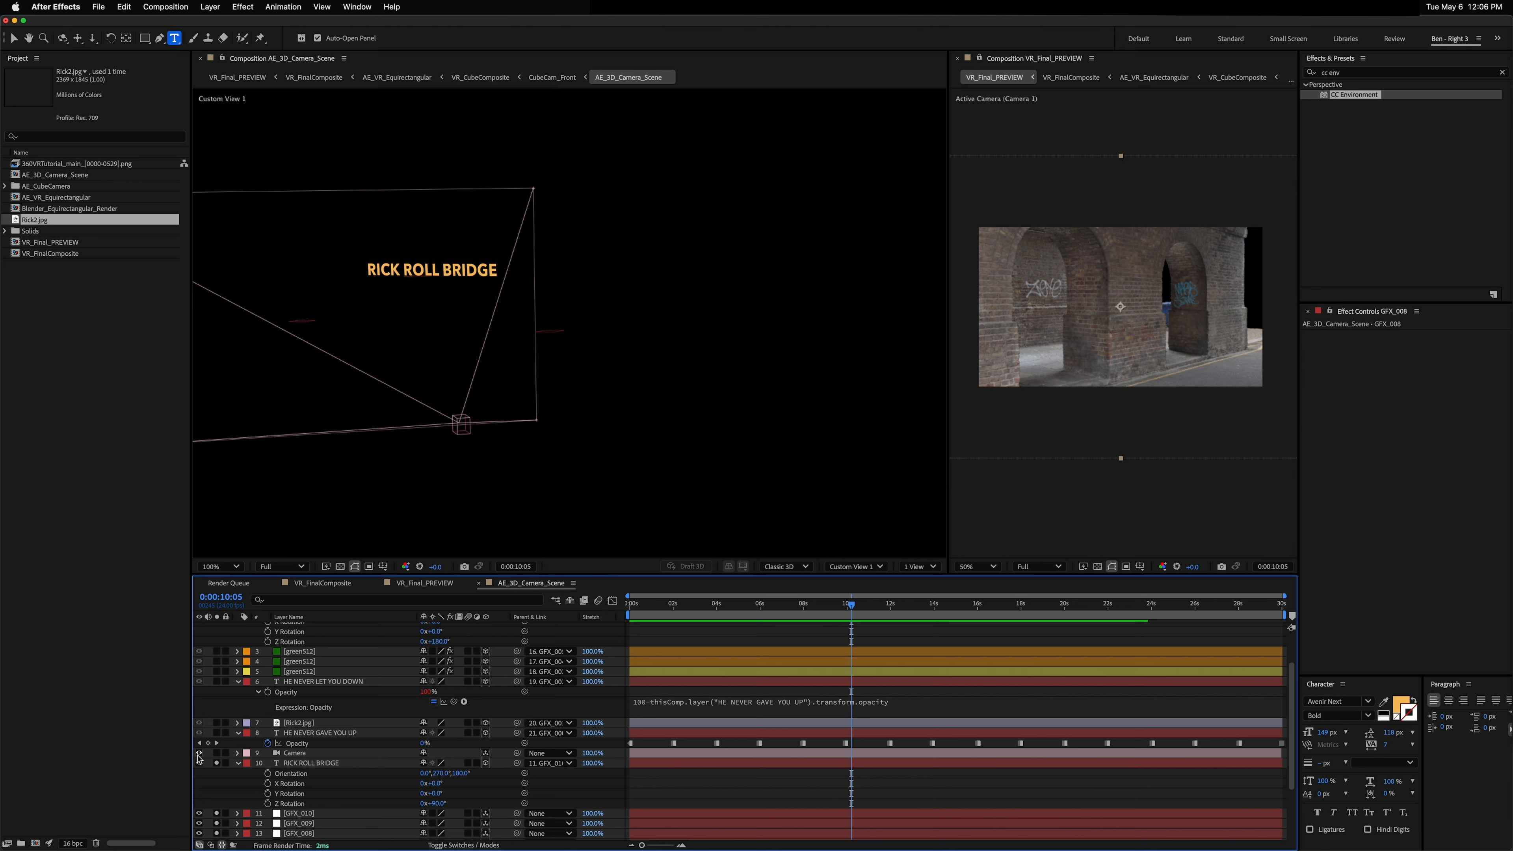
left_click(199, 752)
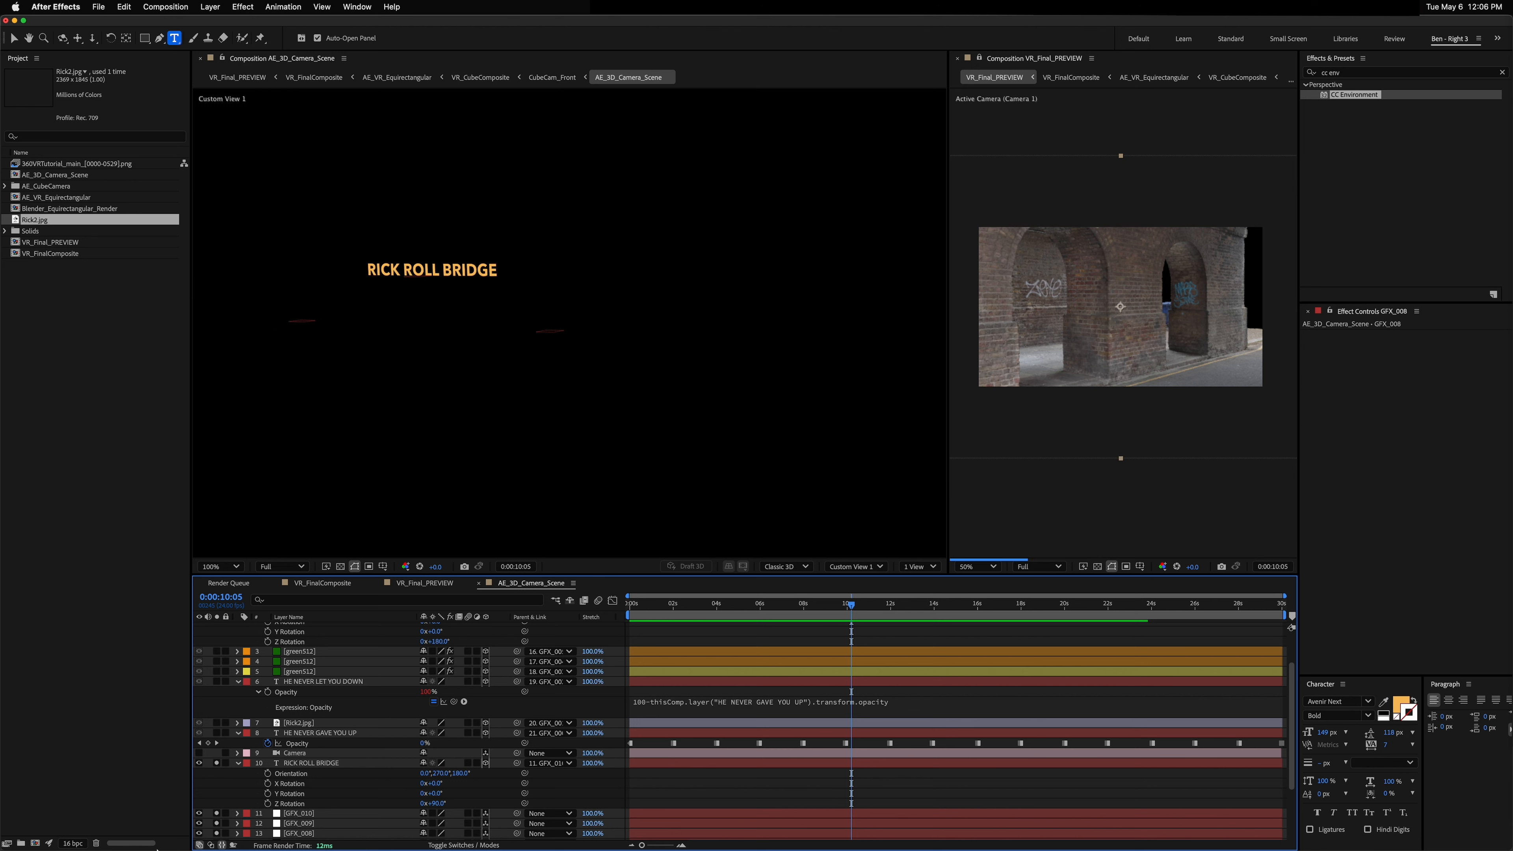
left_click(299, 764)
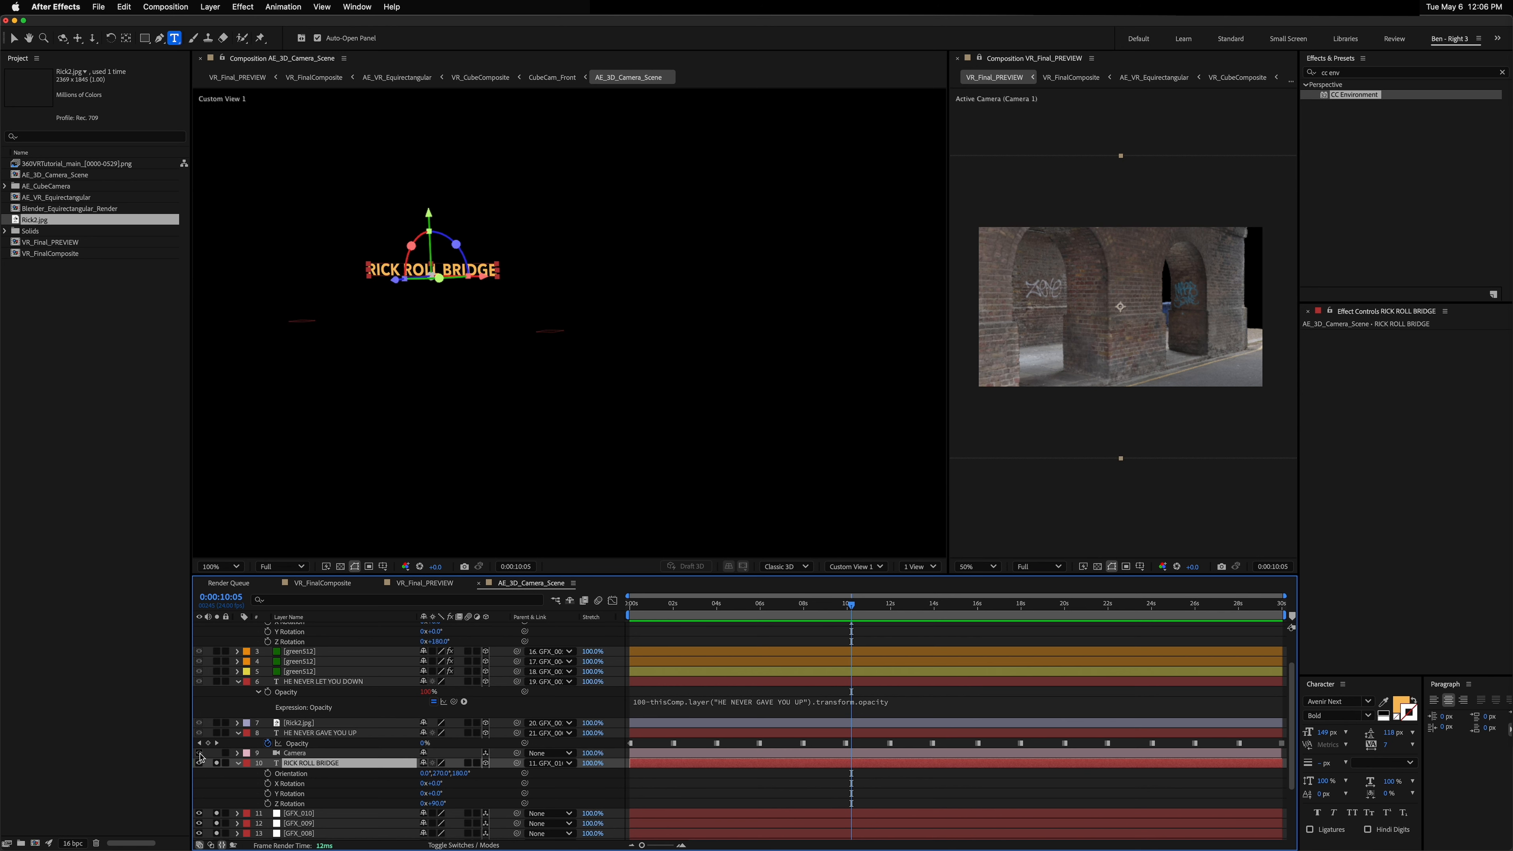
left_click(199, 753)
left_click(199, 753)
left_click(199, 753)
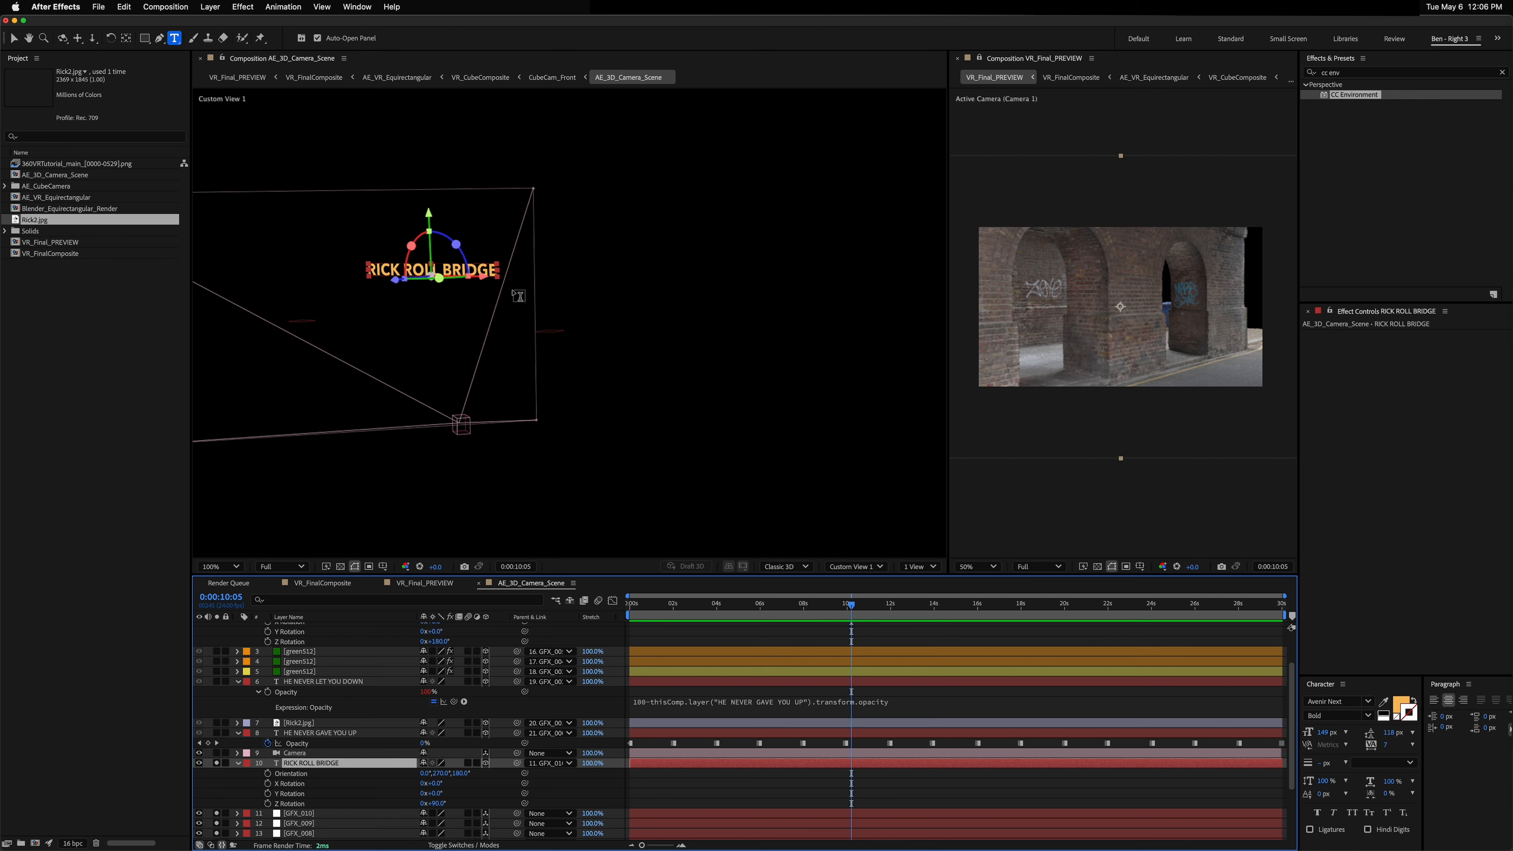
Step: Orbit, zoom and pan the custom view to inspect the RICK ROLL BRIDGE text
left_click_drag(459, 298, 446, 309)
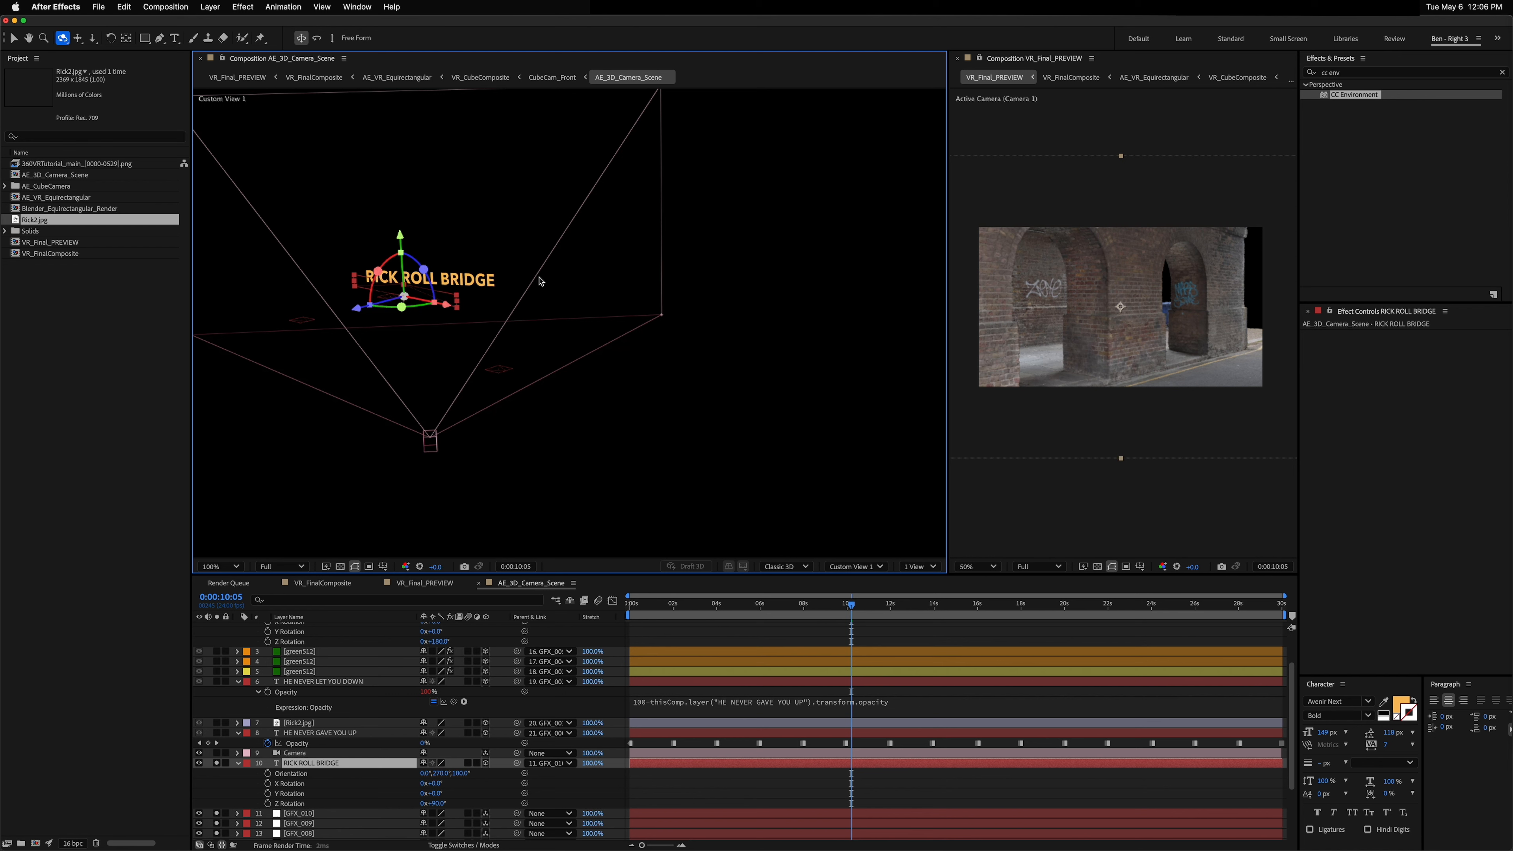
key("comma")
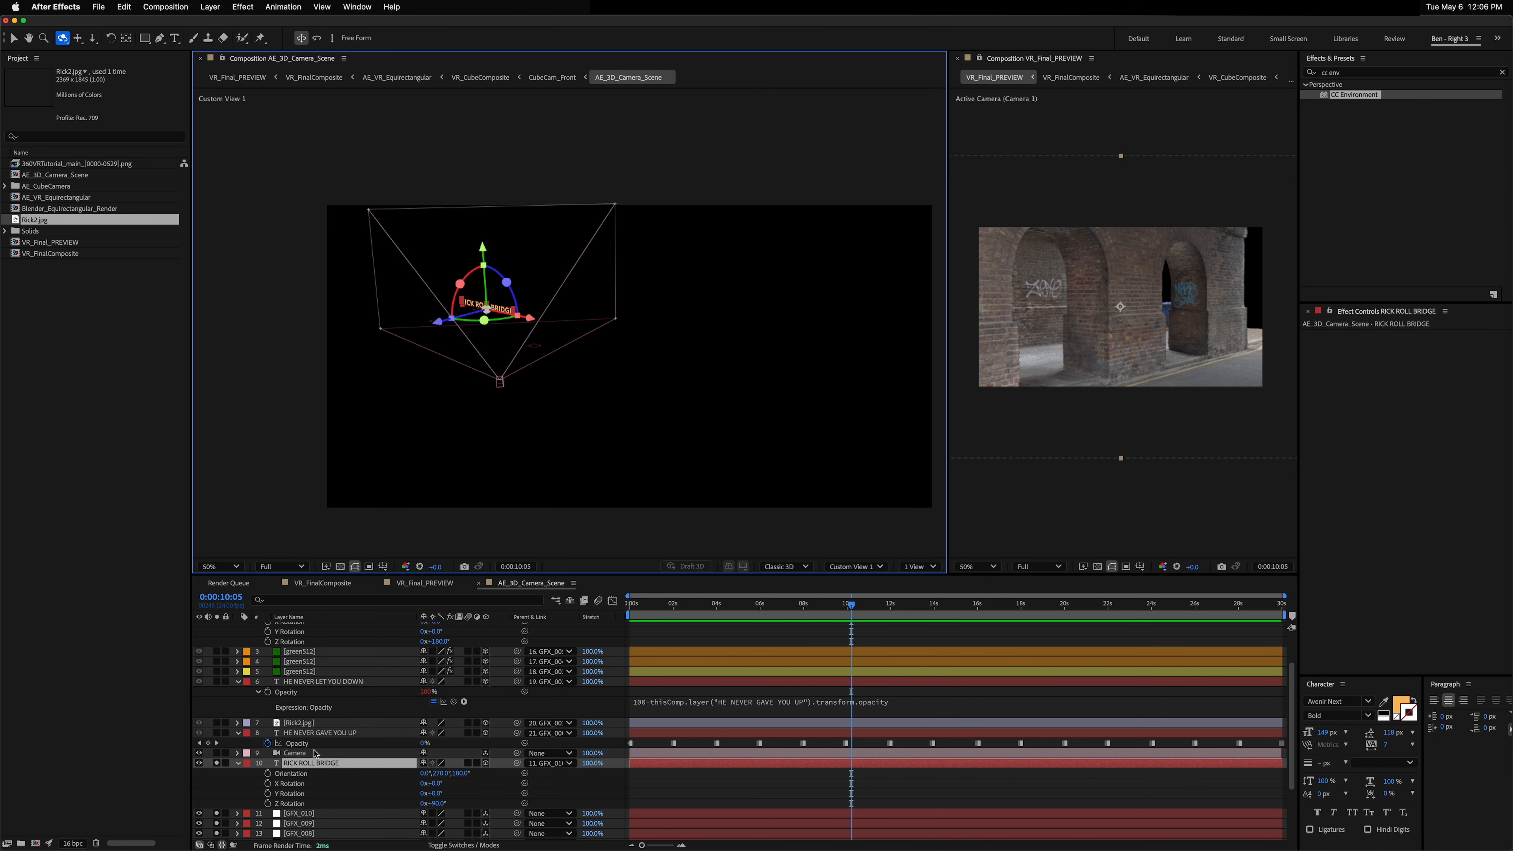
key("period")
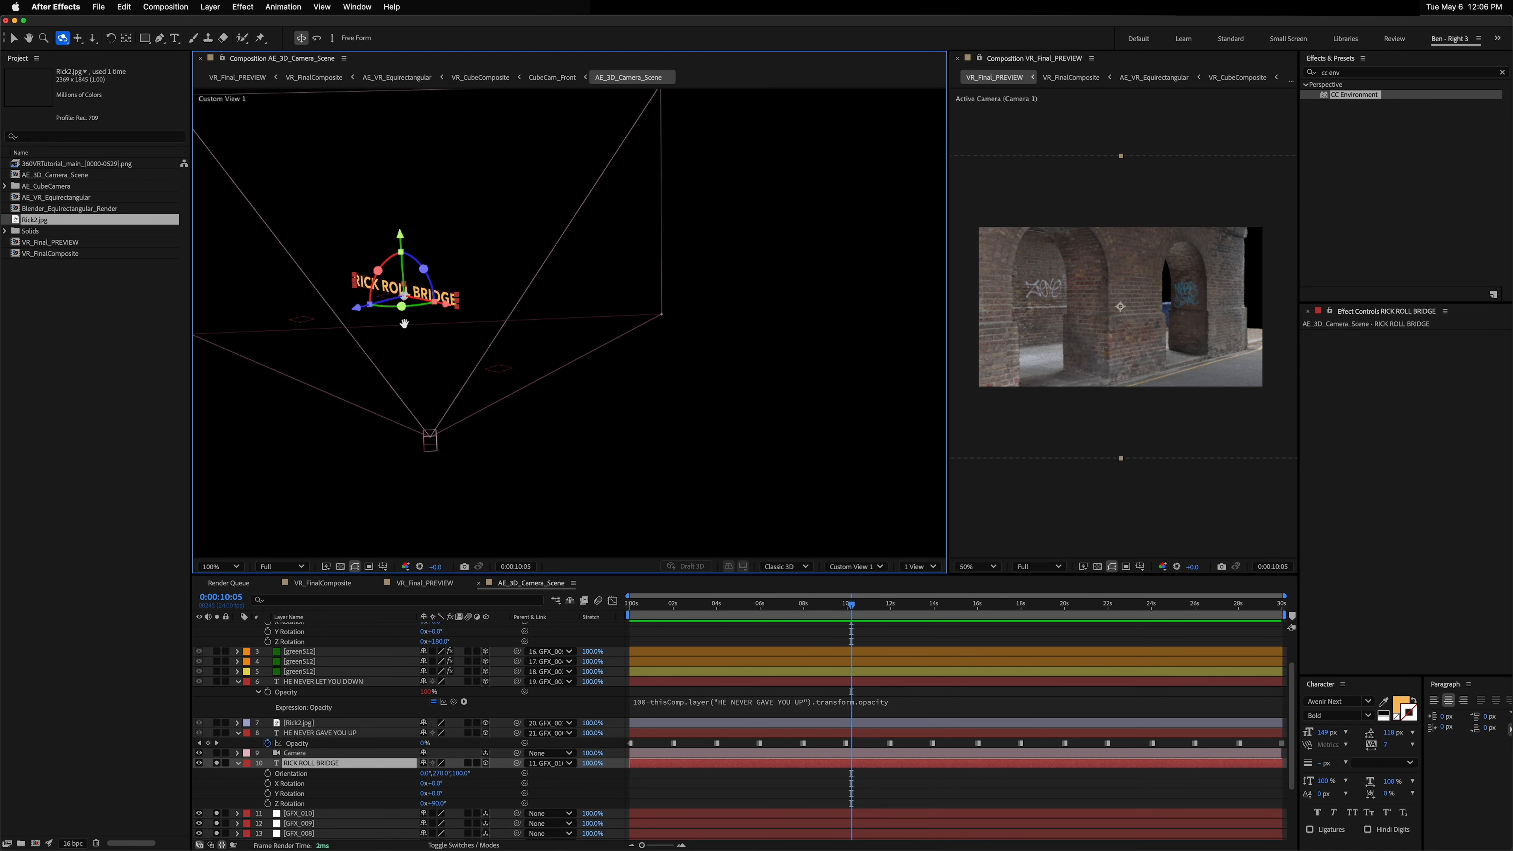
key("space")
left_click_drag(408, 325, 522, 308)
key("period")
key("space")
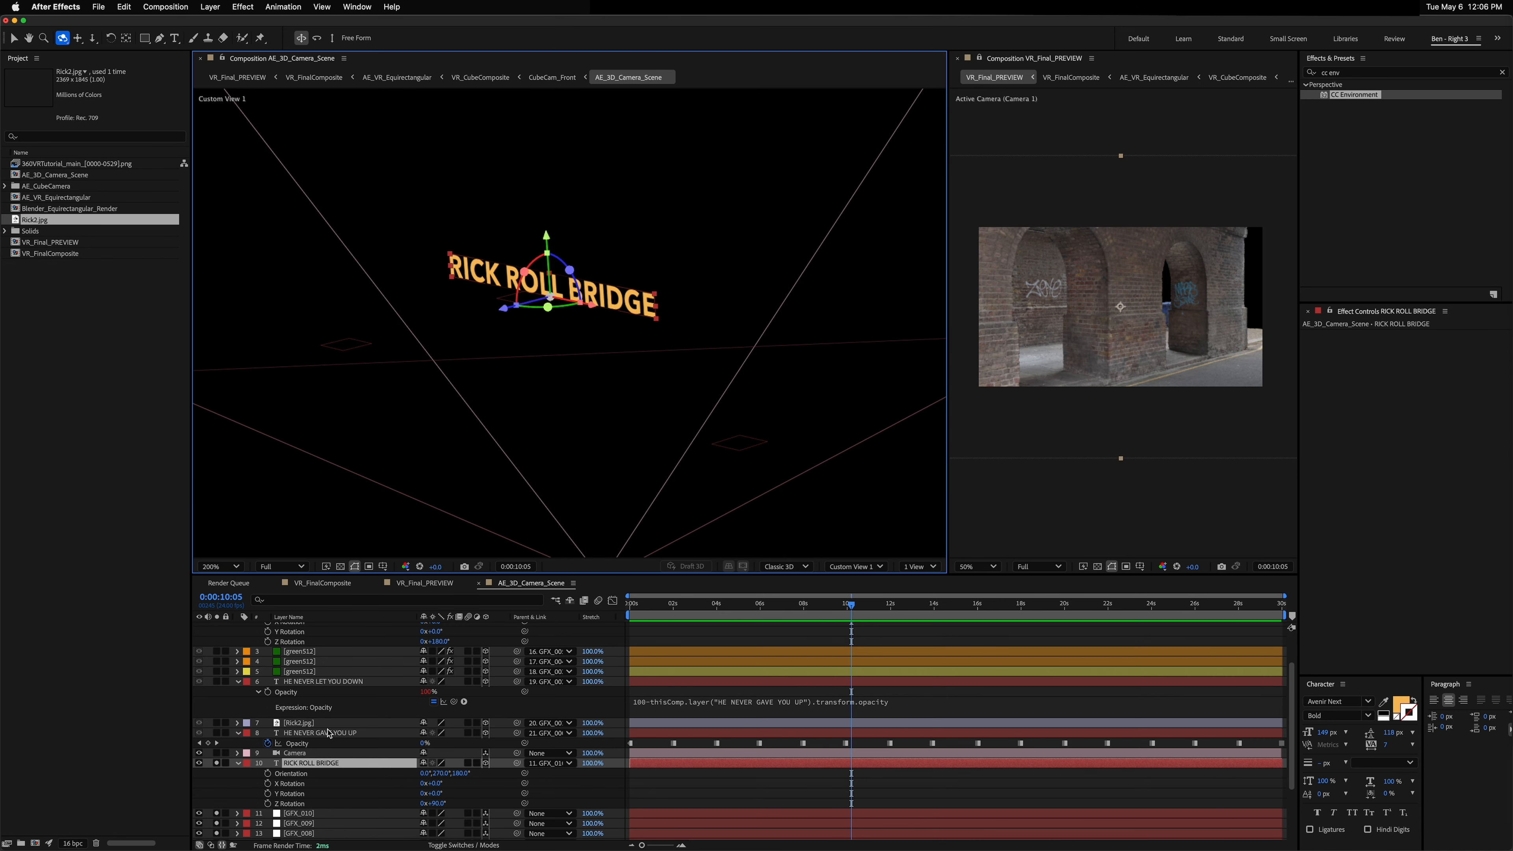
Step: Draw a curved mask path on the RICK ROLL BRIDGE layer running from one GFX null, over the text, down to another null
left_click(307, 814)
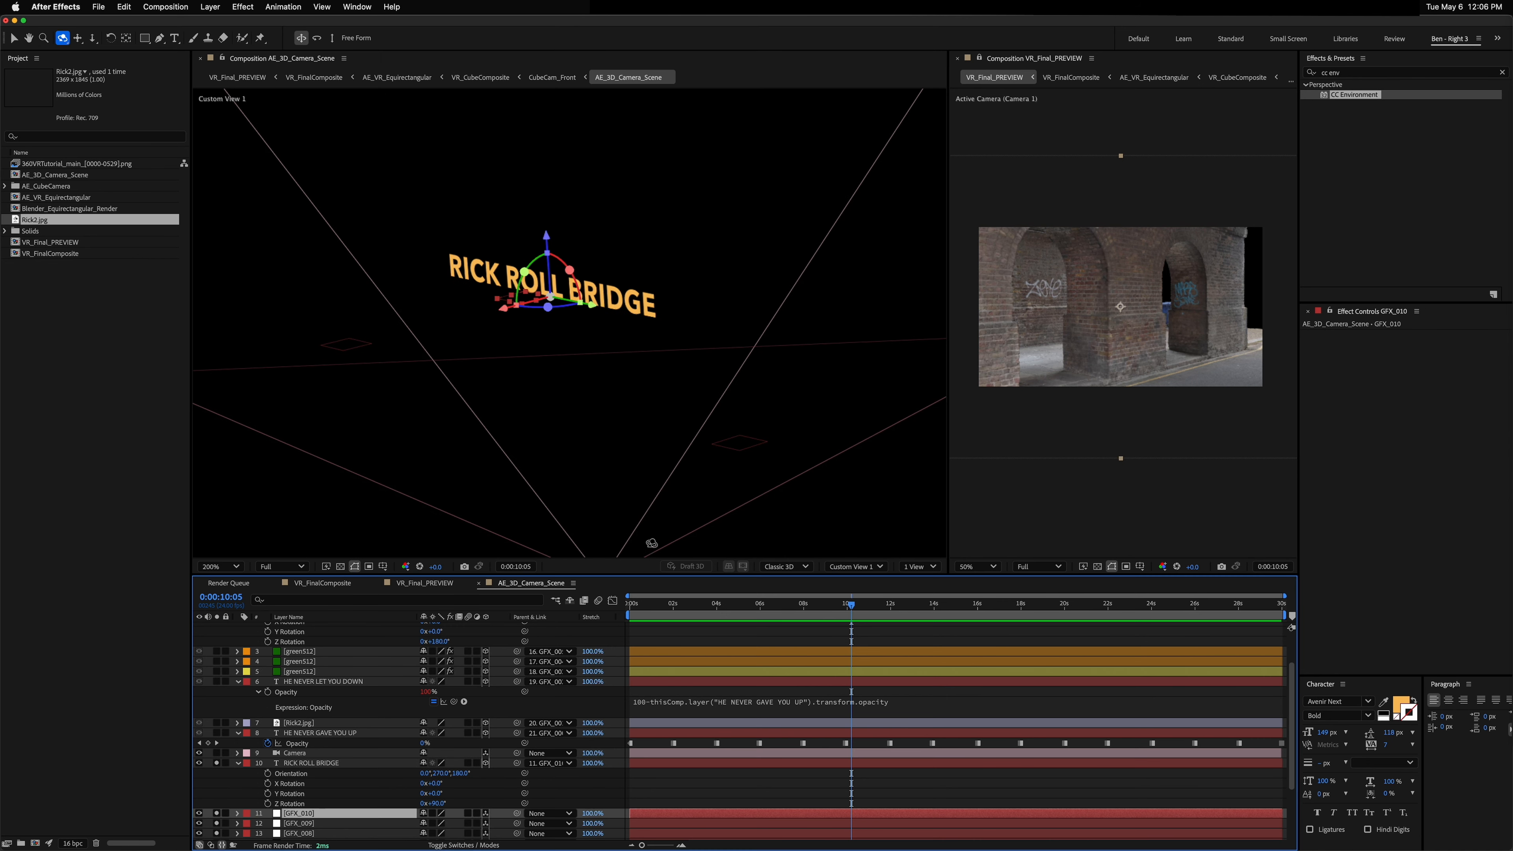
left_click(301, 826)
left_click(305, 834)
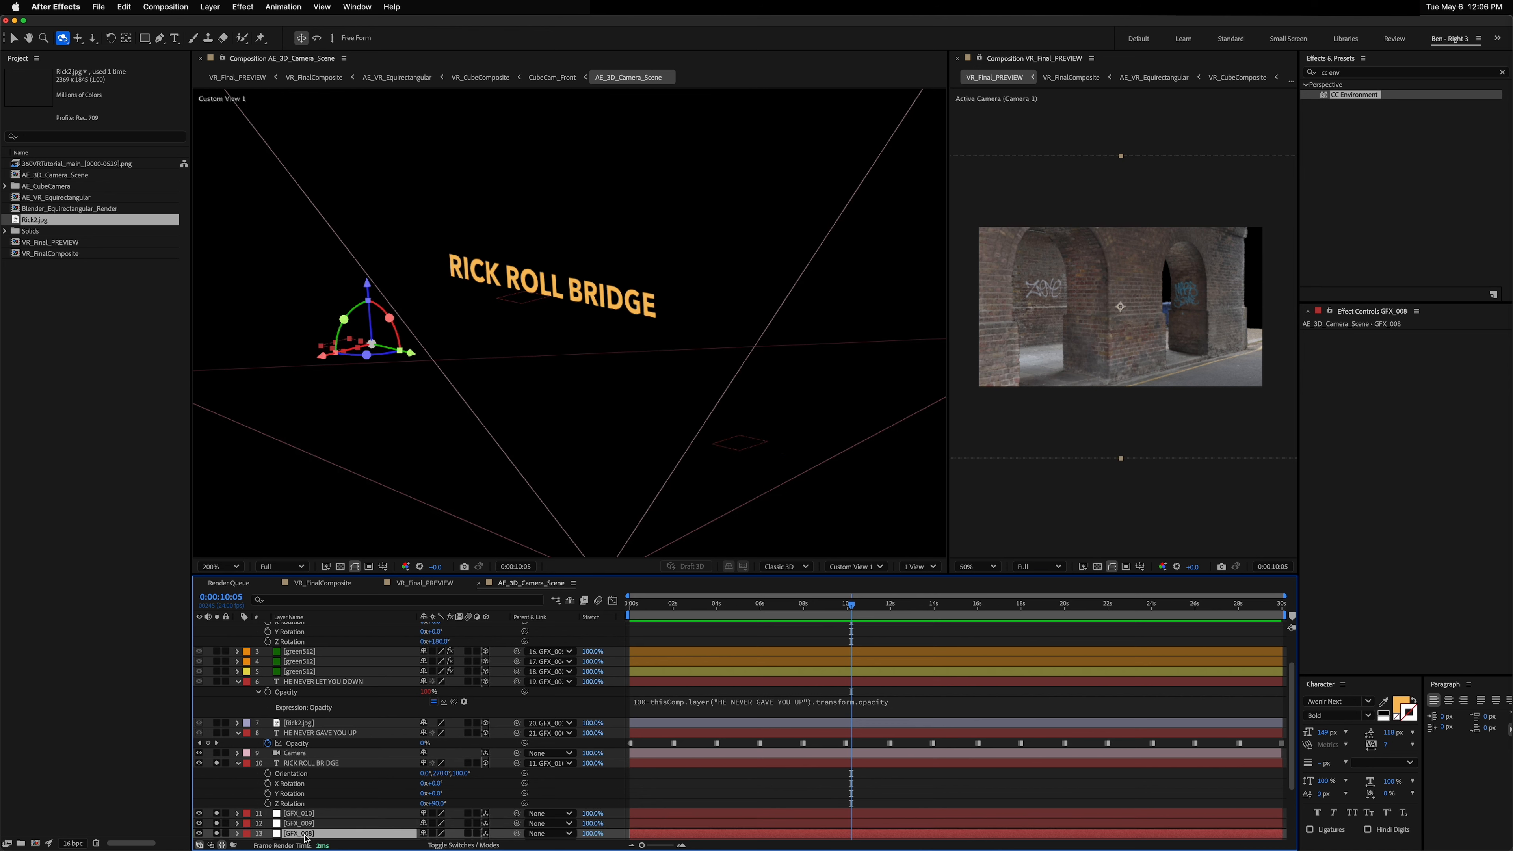
left_click(317, 762)
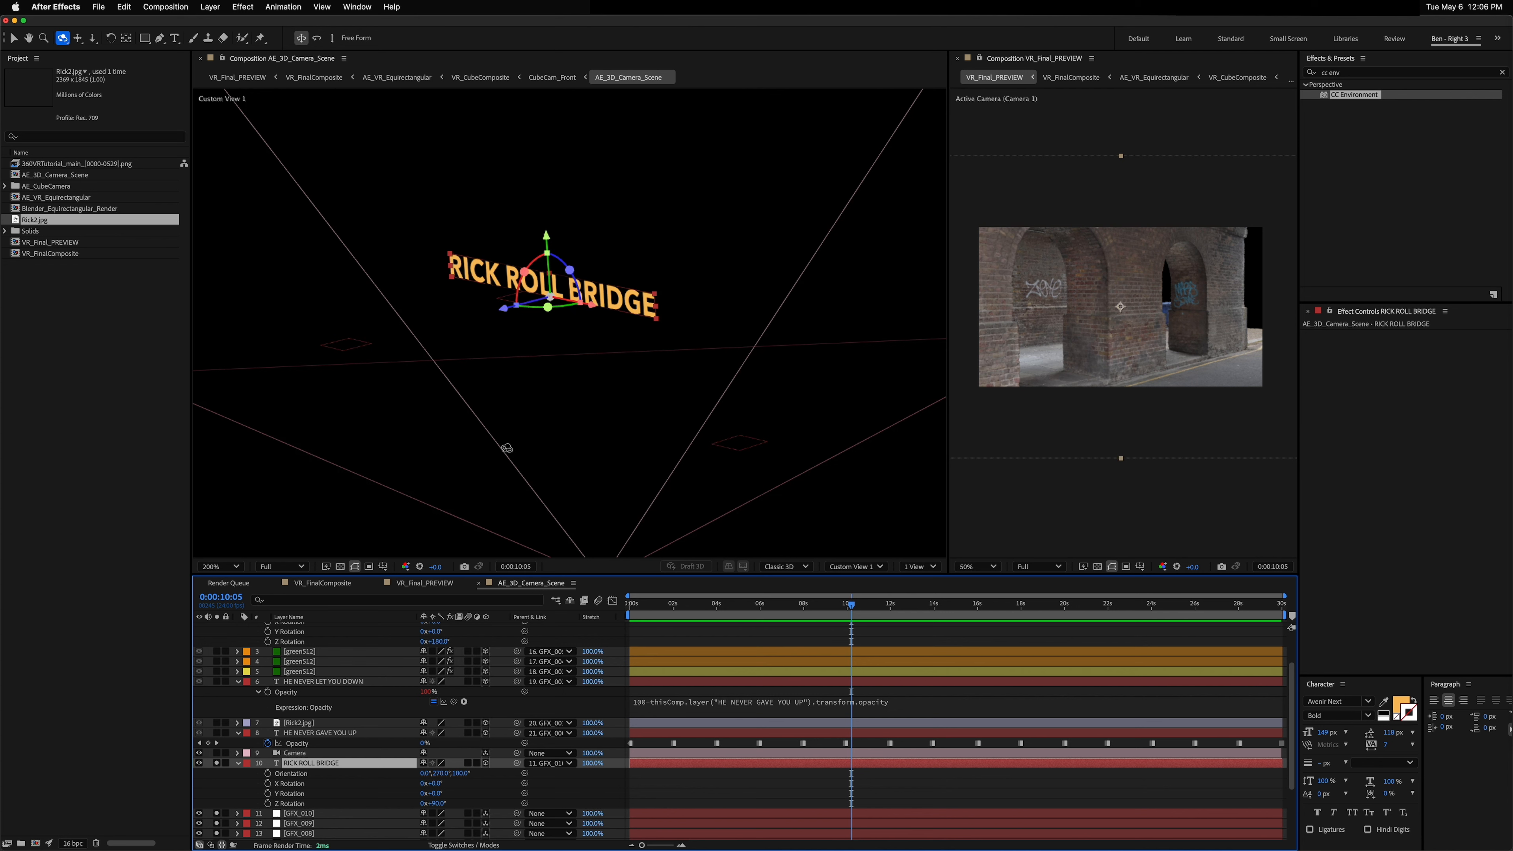
key("g")
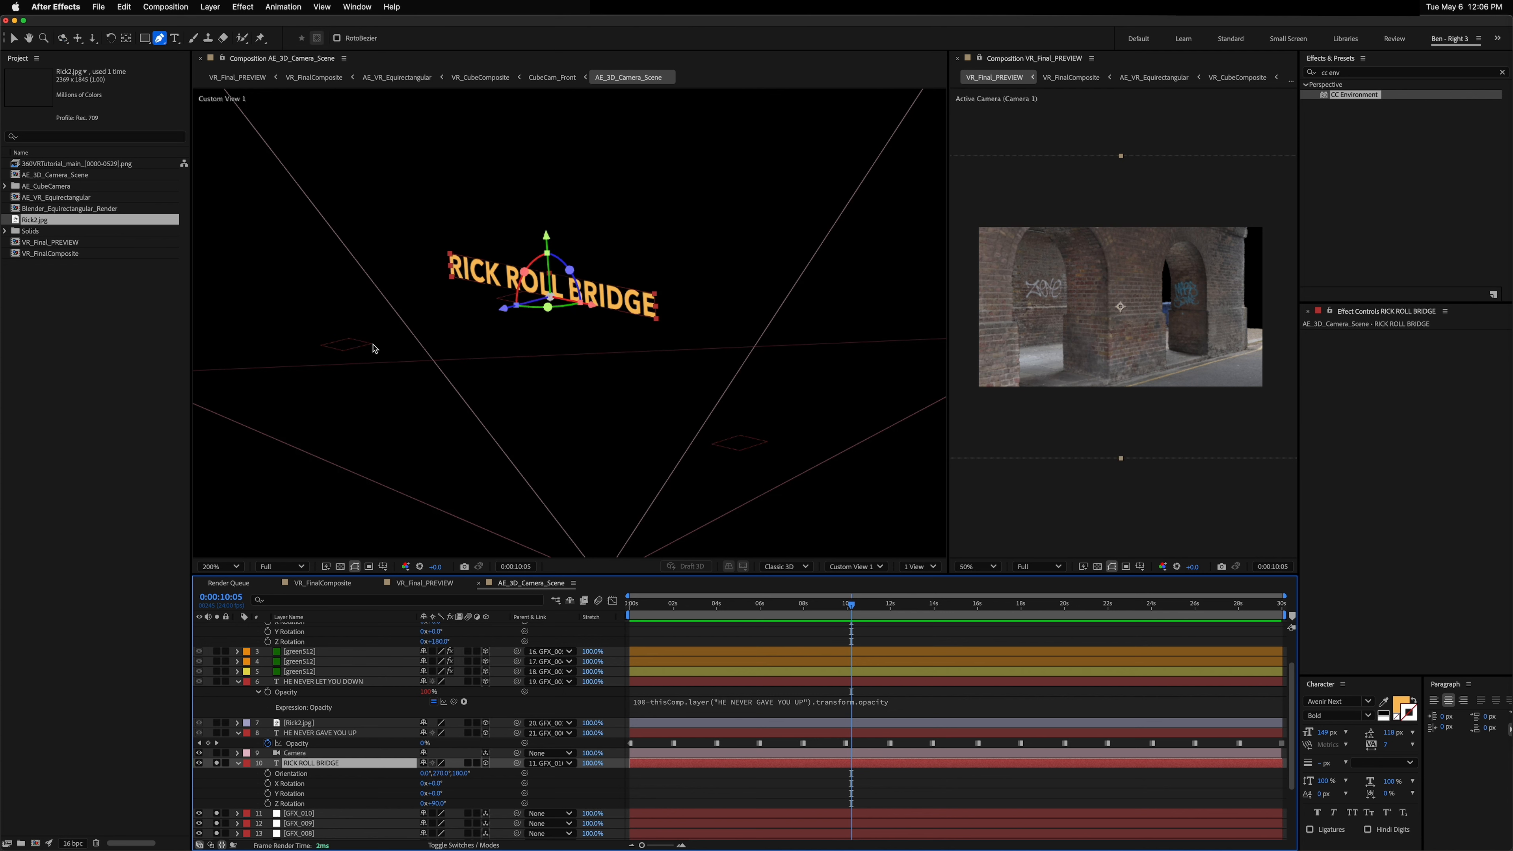
left_click(373, 344)
left_click_drag(540, 296, 633, 320)
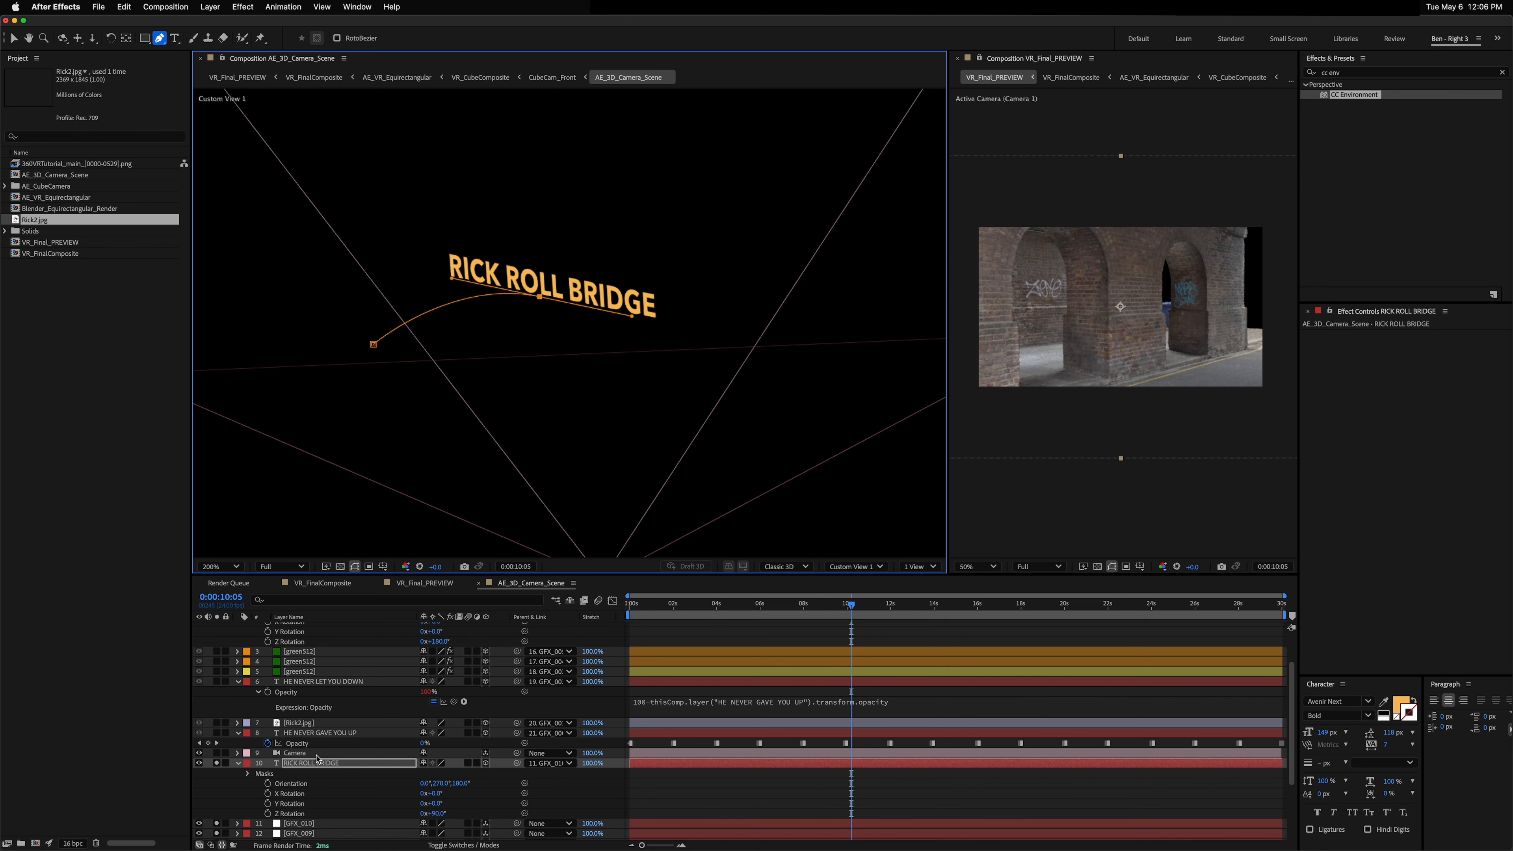
left_click(733, 443)
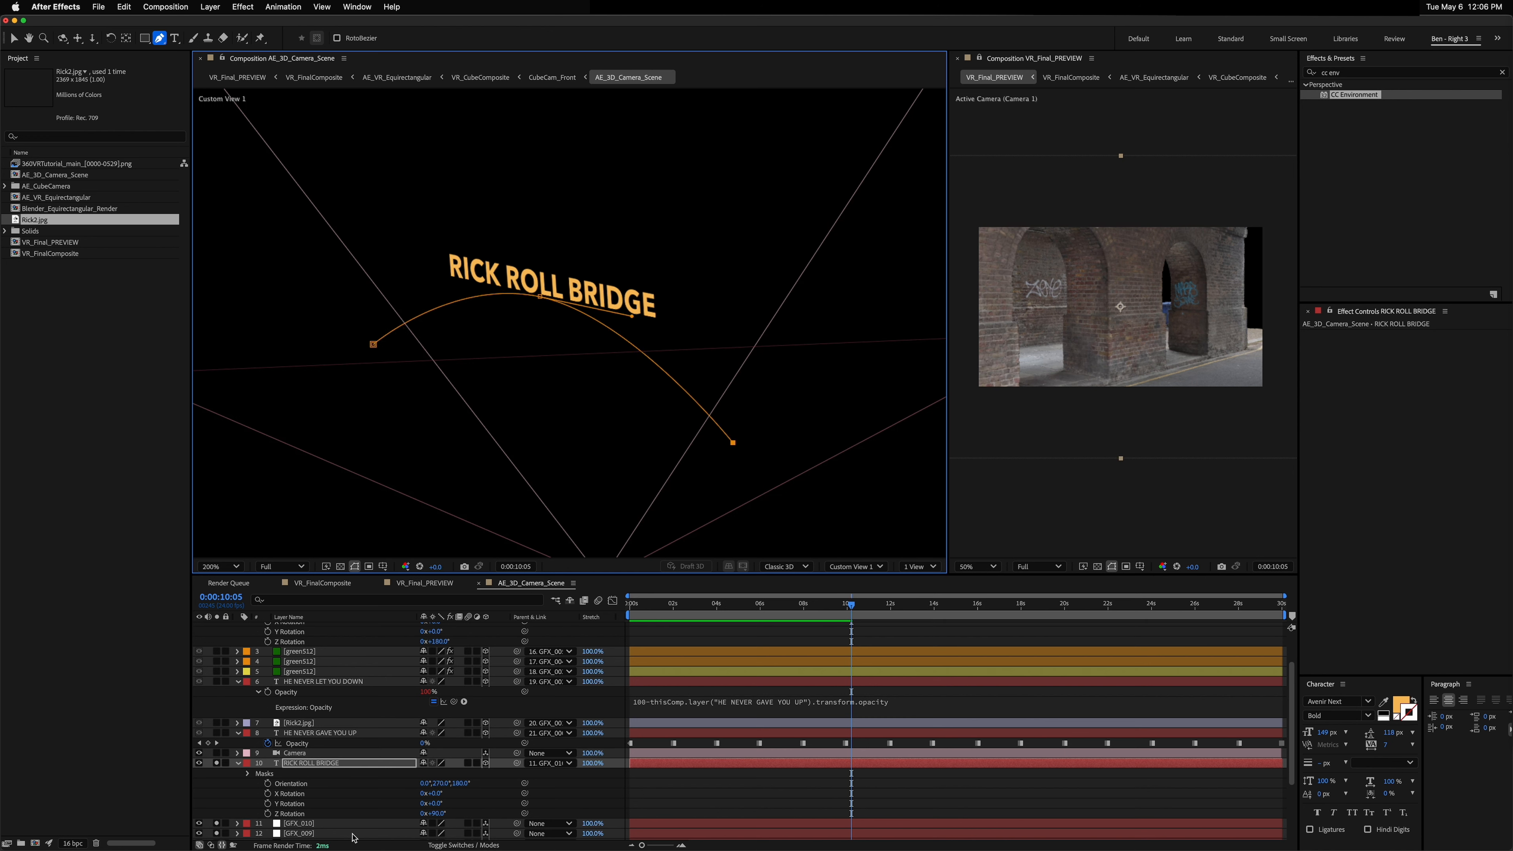
Step: Show rulers, place guides through the GFX_009 null, and snap the mask path's end point onto the guide intersection
left_click(298, 824)
left_click(298, 833)
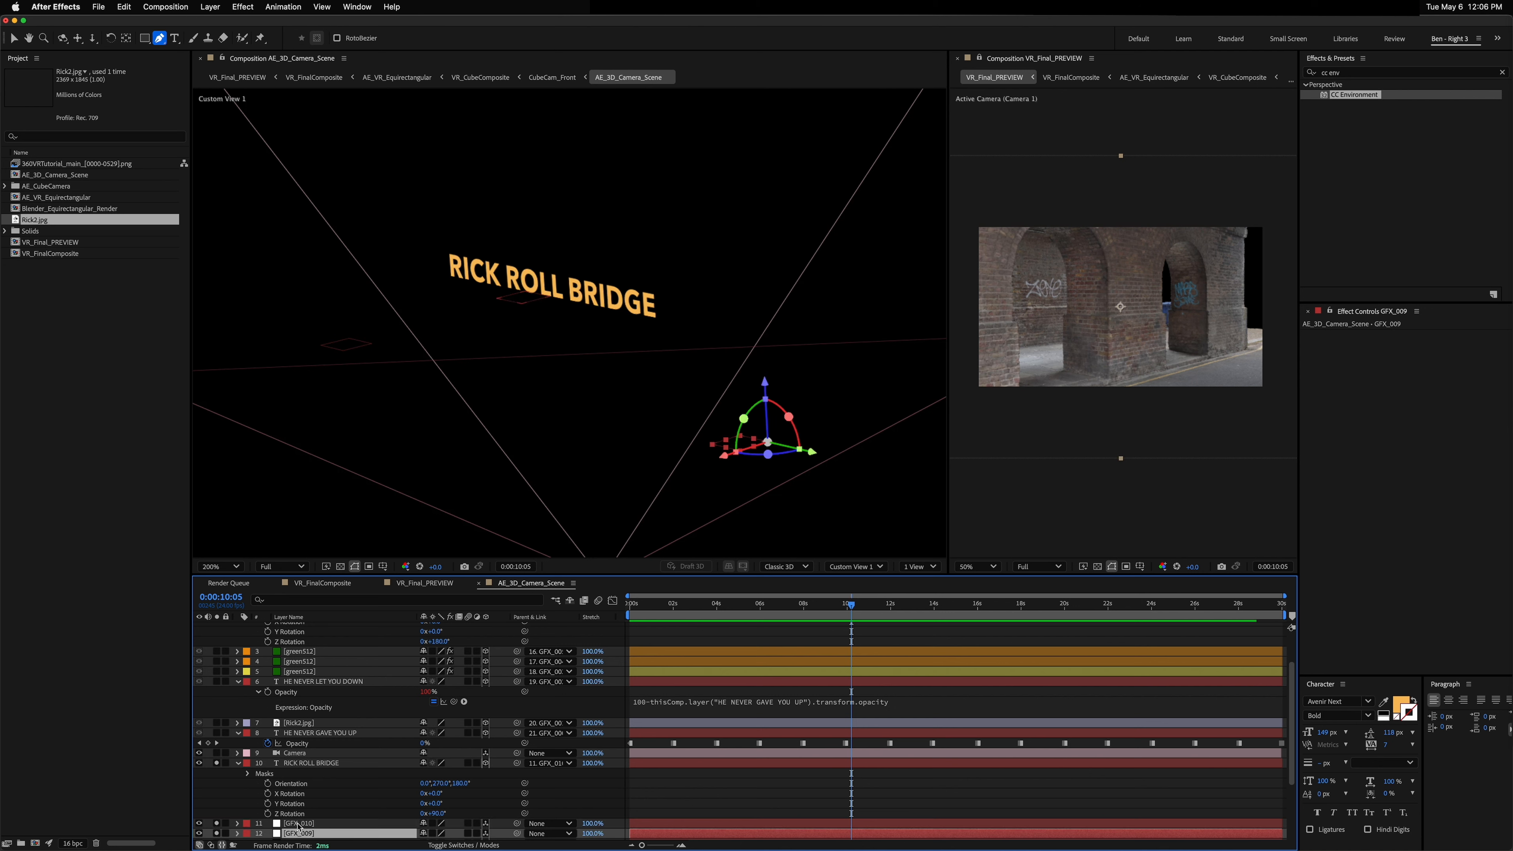
key("super+r")
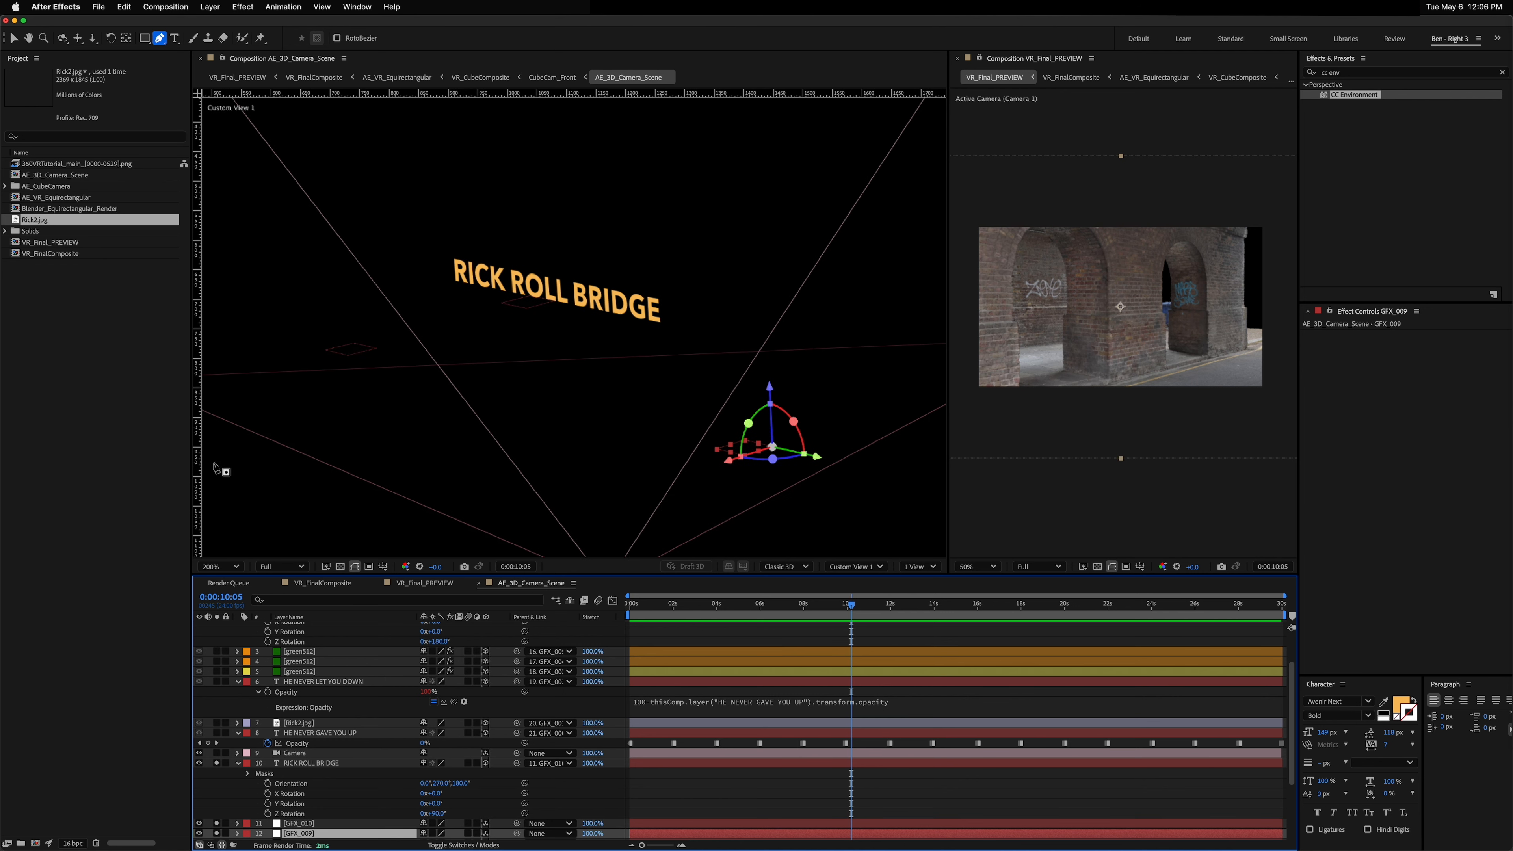
left_click_drag(197, 471, 771, 457)
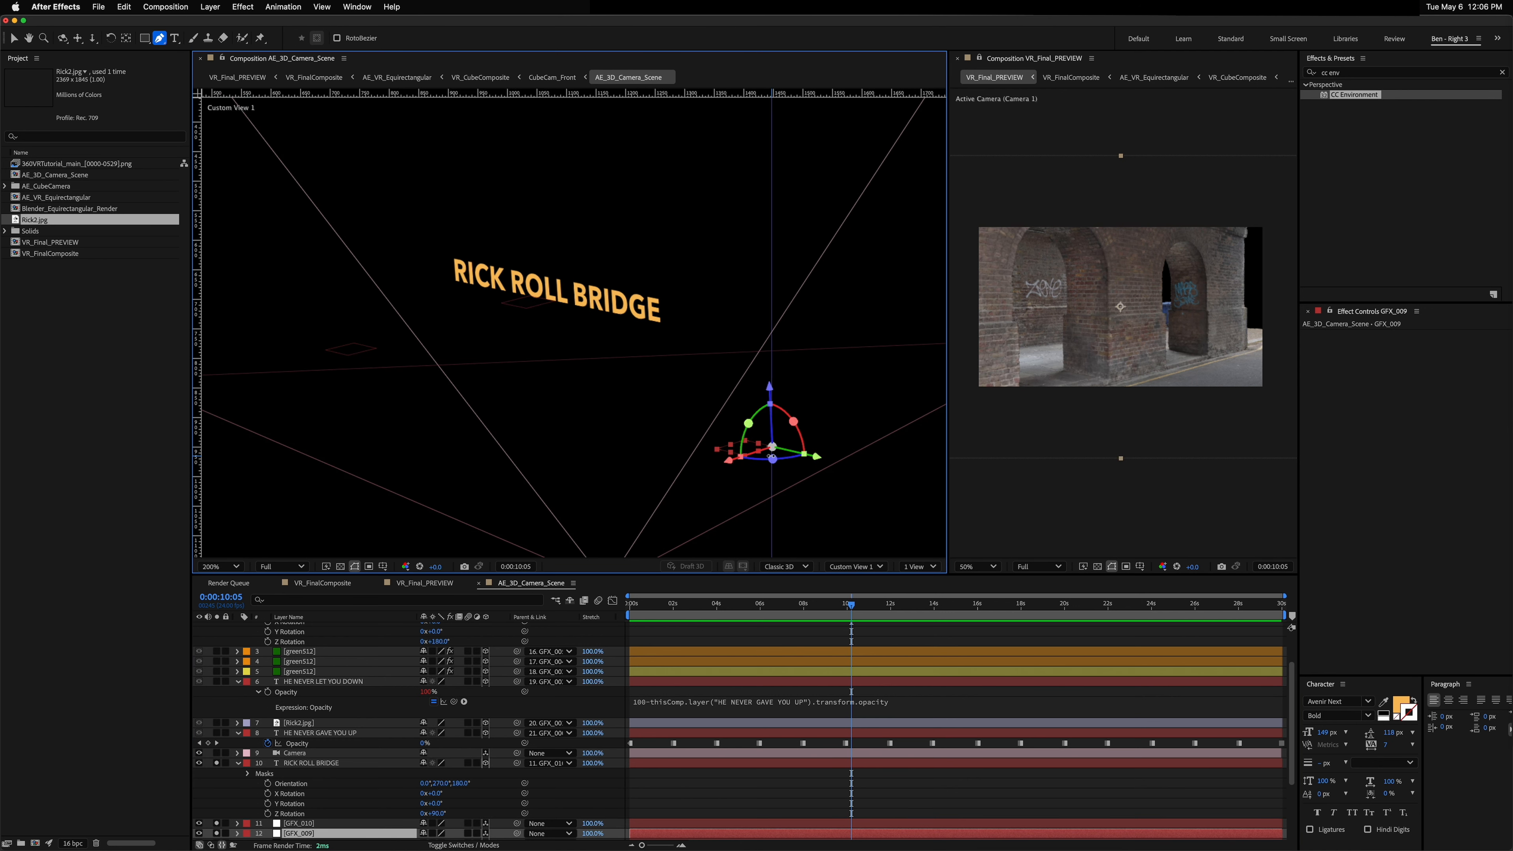
left_click_drag(803, 93, 817, 451)
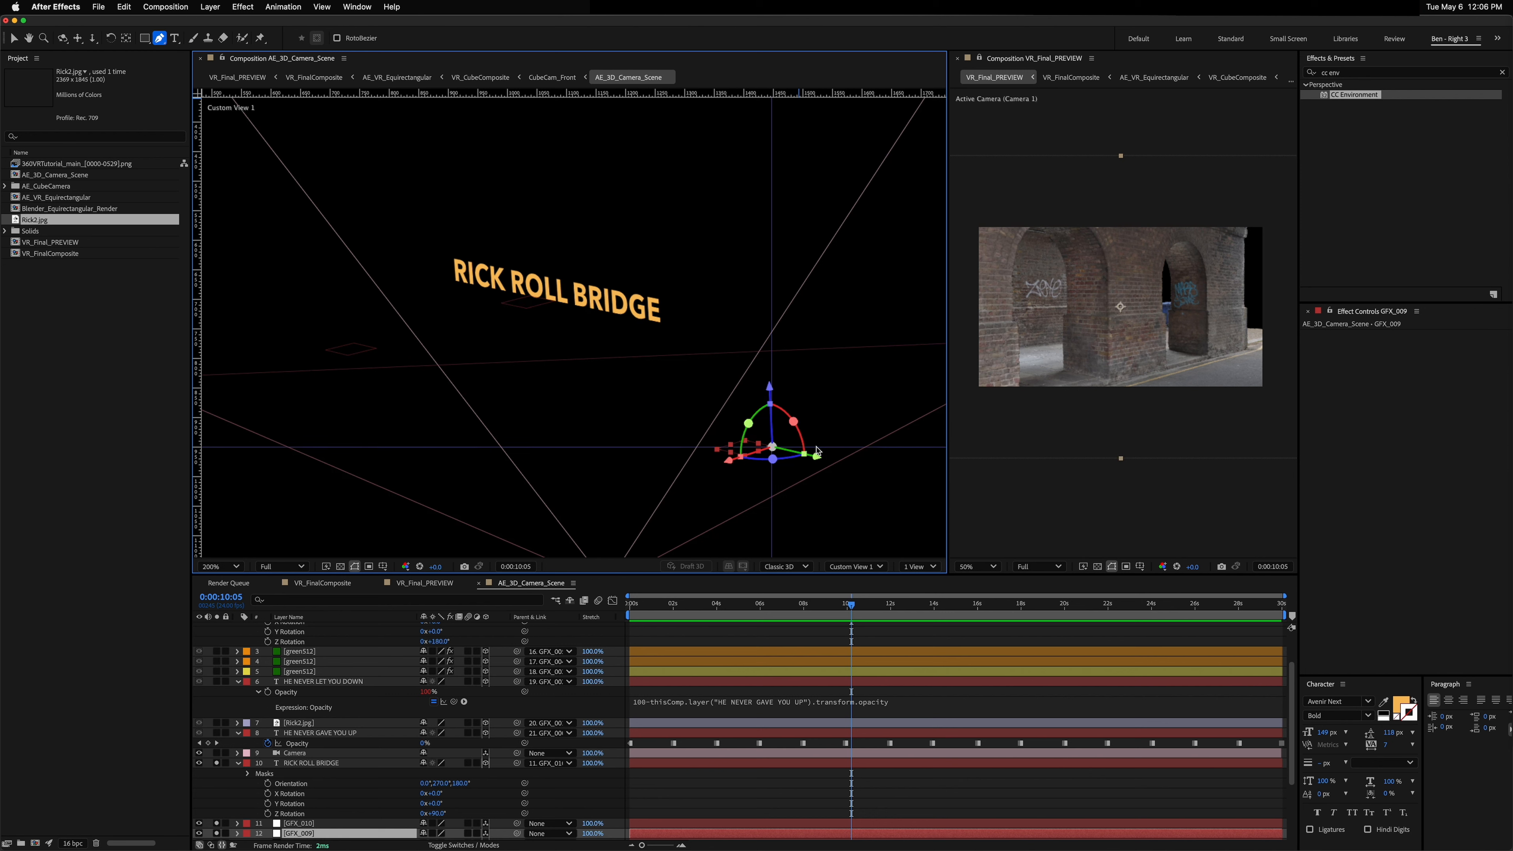
left_click(300, 763)
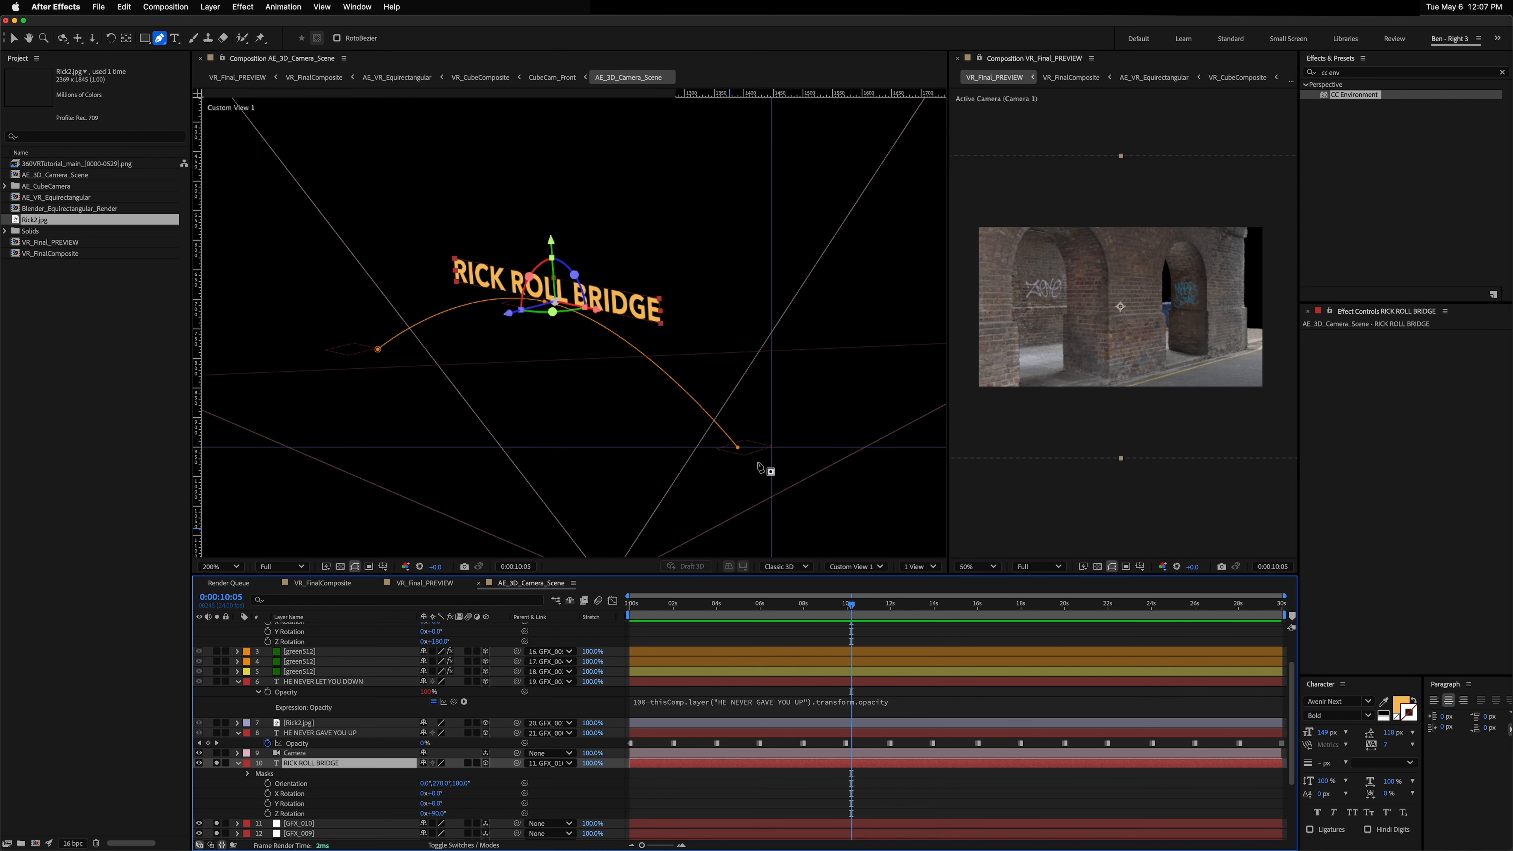
key("v")
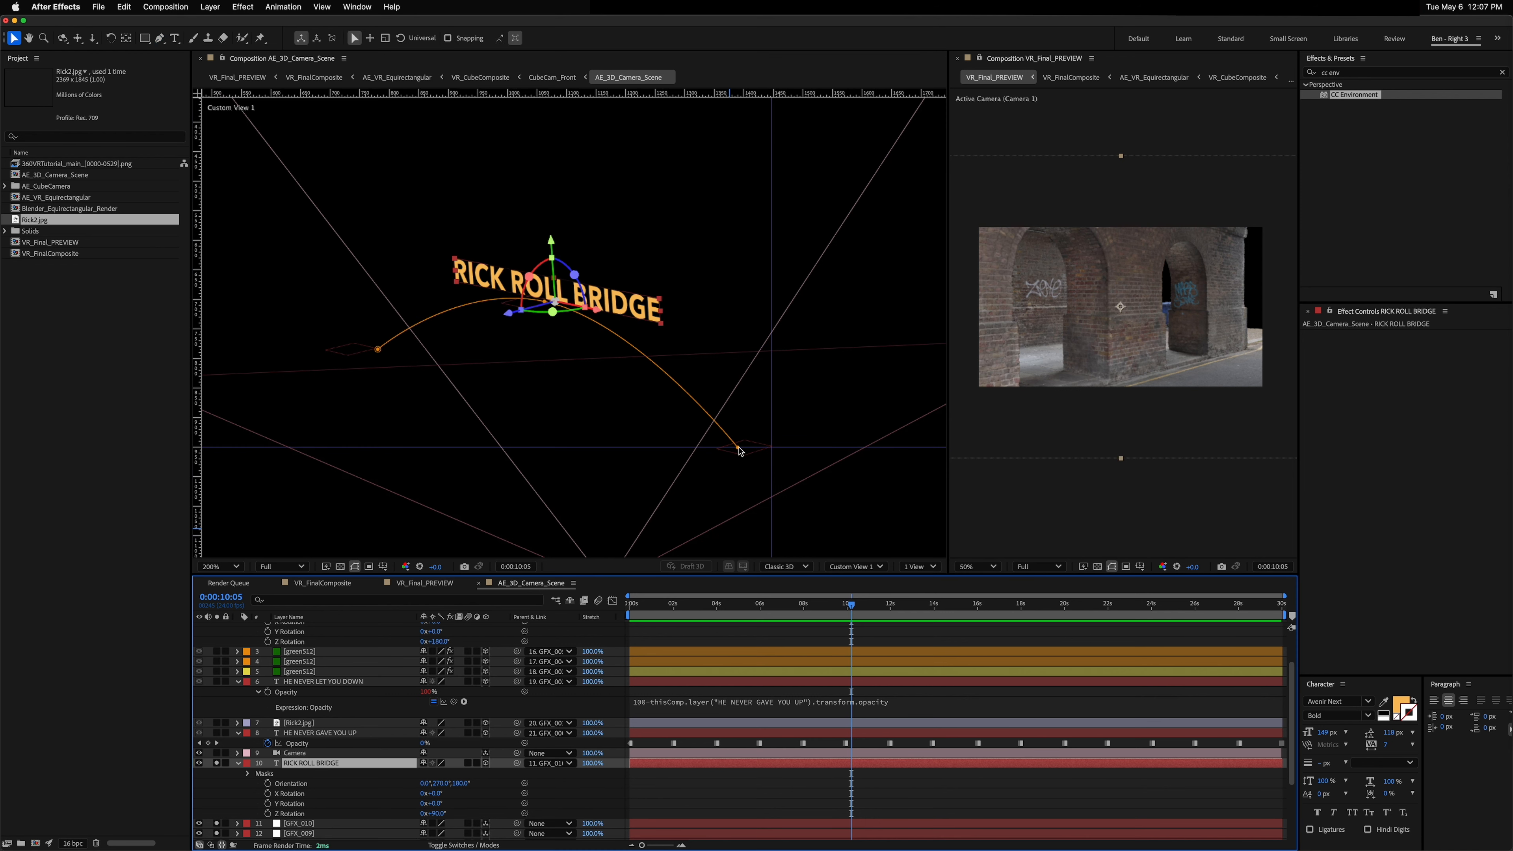
left_click_drag(739, 451, 772, 447)
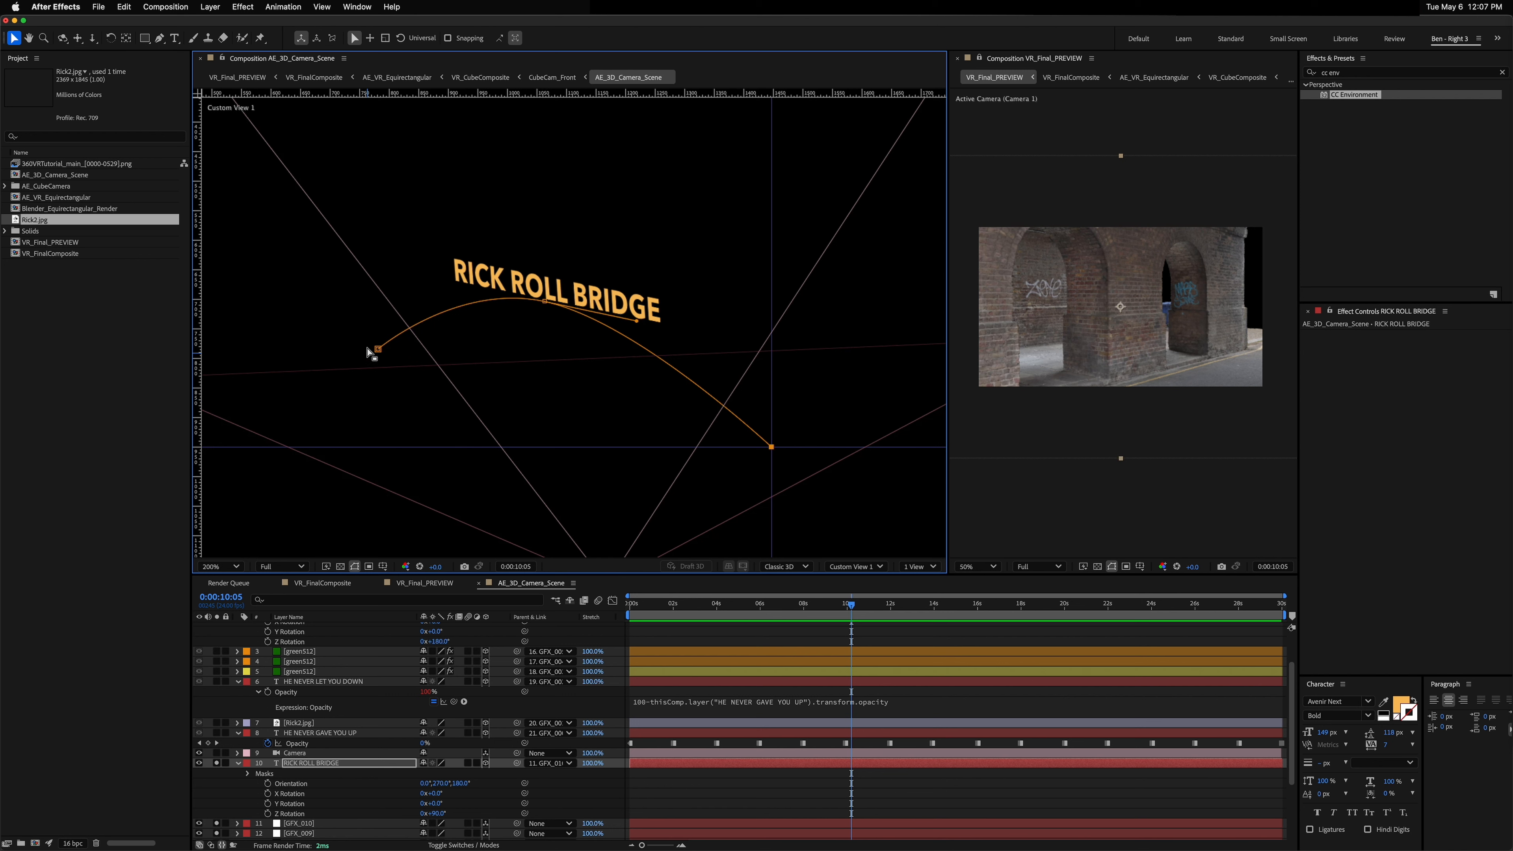
Step: Apply the Stroke effect to the RICK ROLL BRIDGE layer
left_click(307, 764)
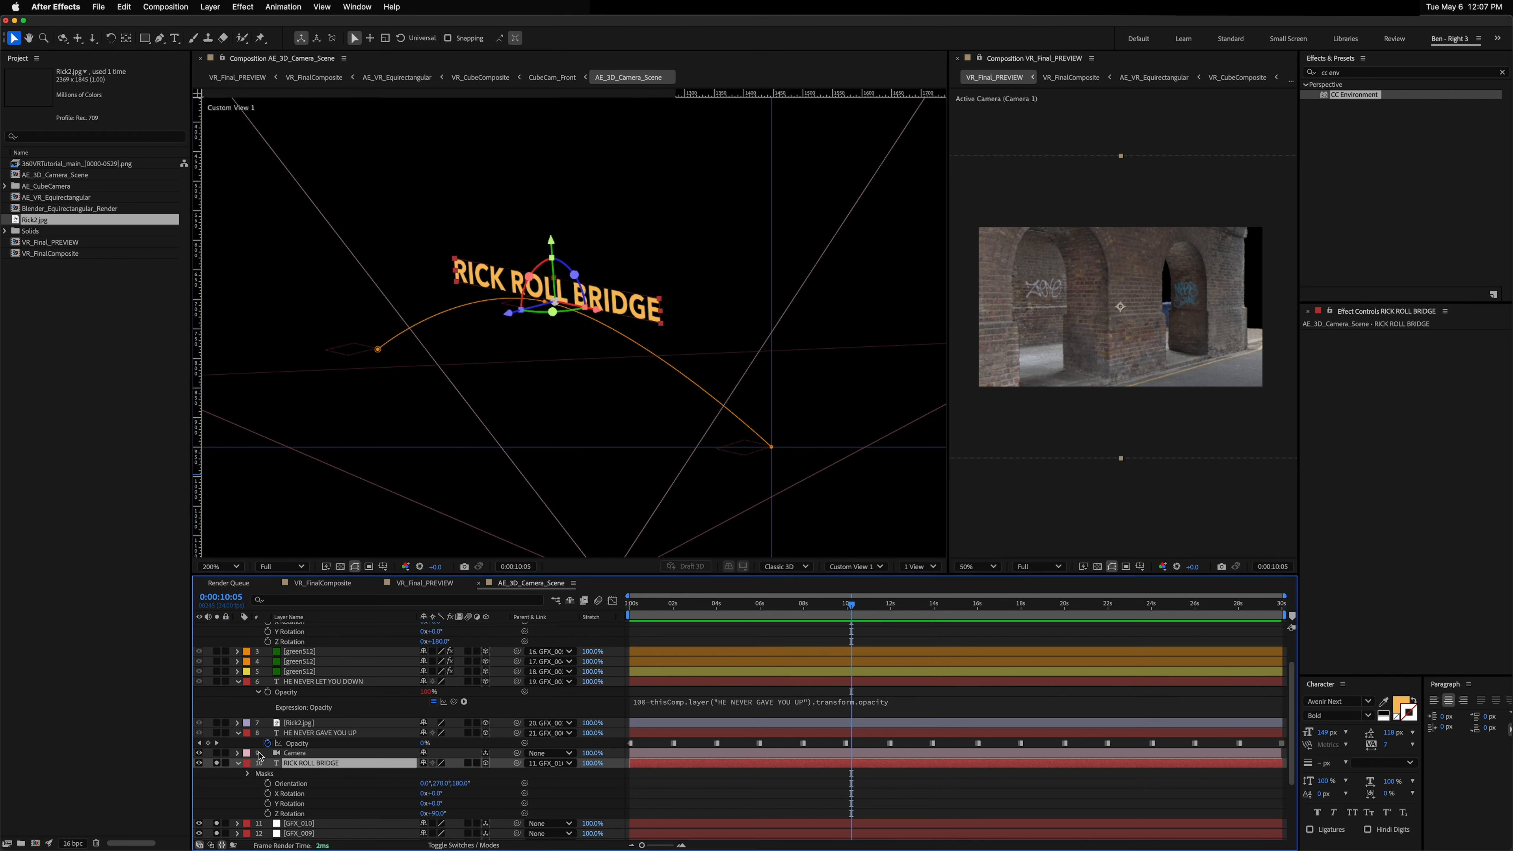
left_click(1310, 72)
type("stro")
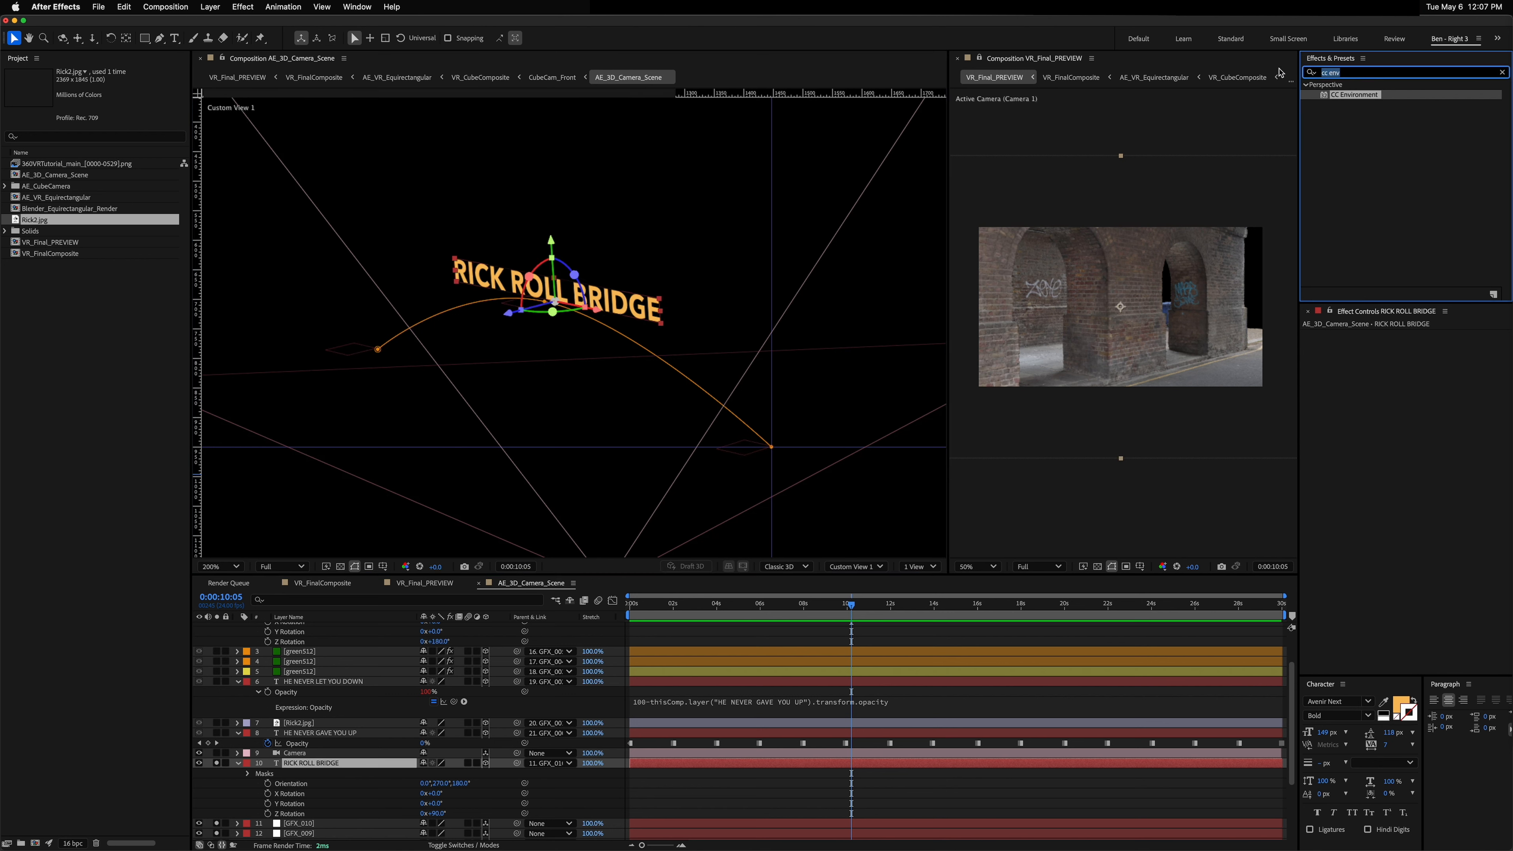
type("ke")
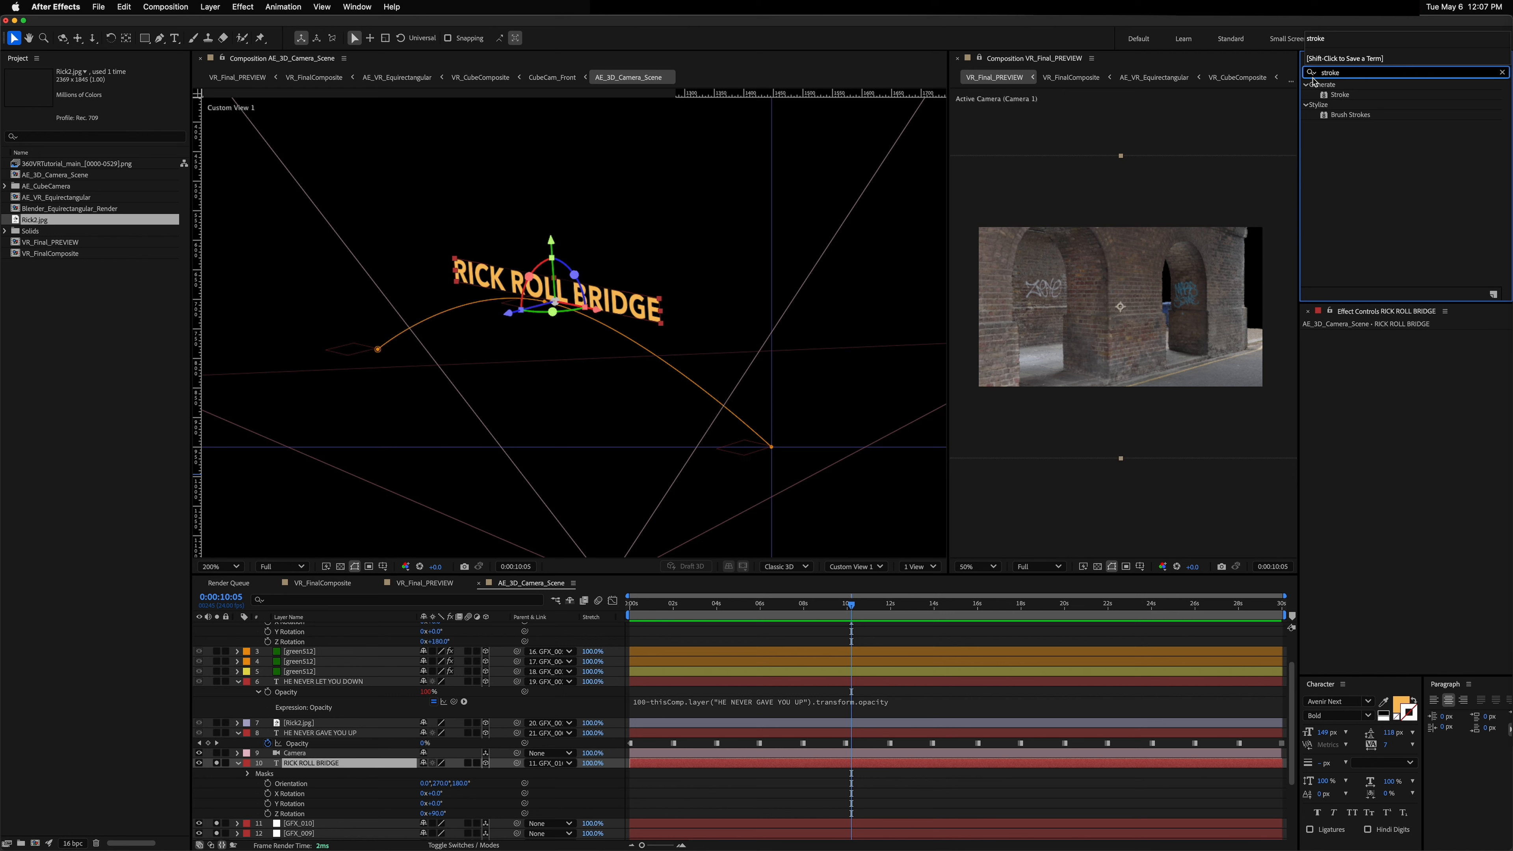
mouse_move(1347, 101)
left_mouse_down()
mouse_move(1325, 400)
mouse_move(536, 507)
mouse_move(303, 777)
left_mouse_up()
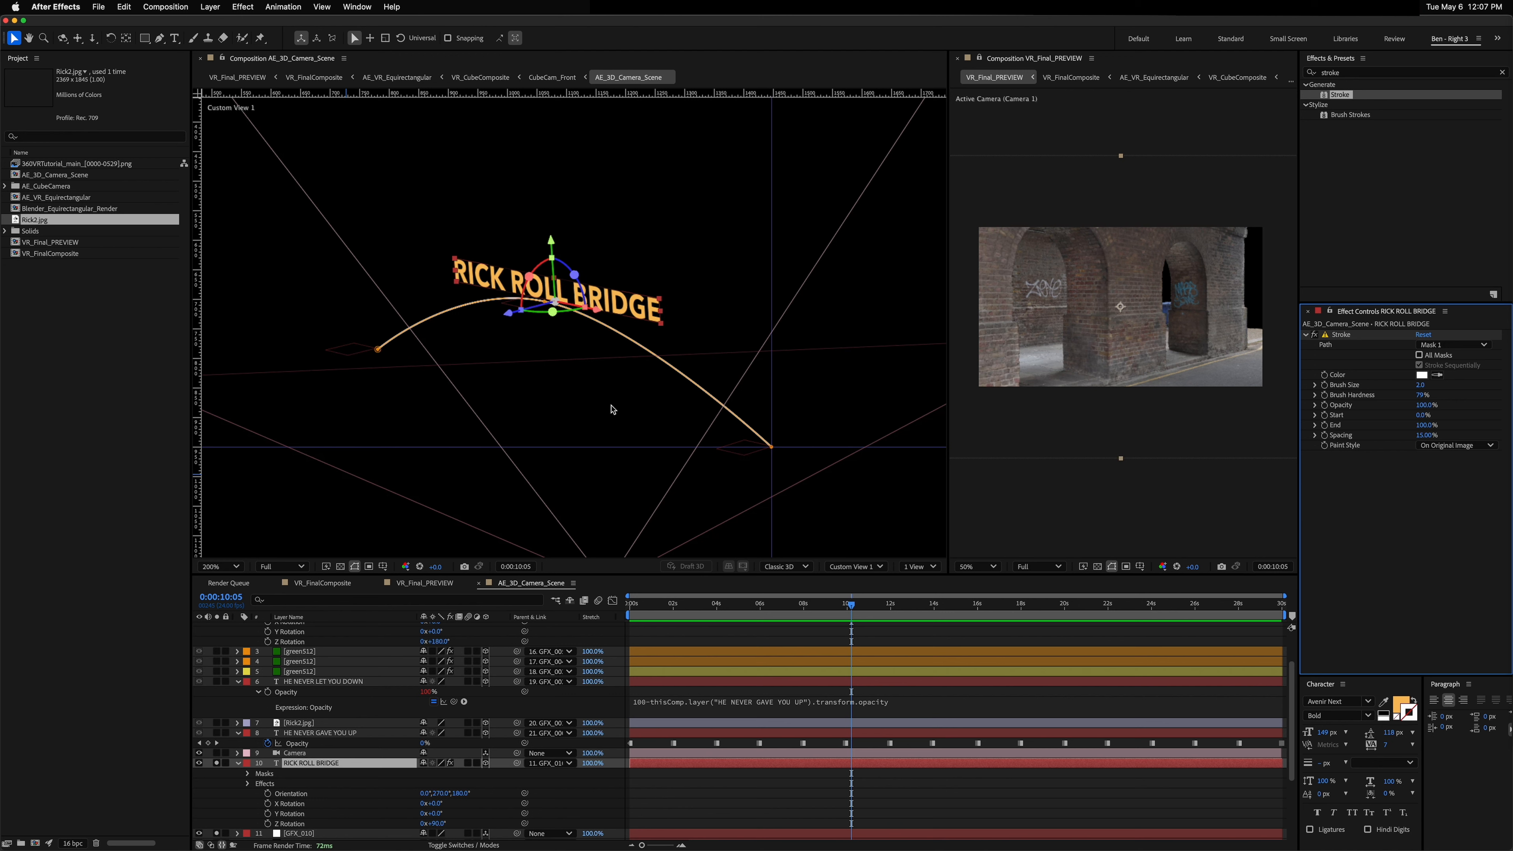
Step: Select the GFX null layers and move to 0:00:01:06 to review the stroked mask path in both viewers
left_click(326, 755)
left_click(315, 763)
scroll(318, 757, "down", 4)
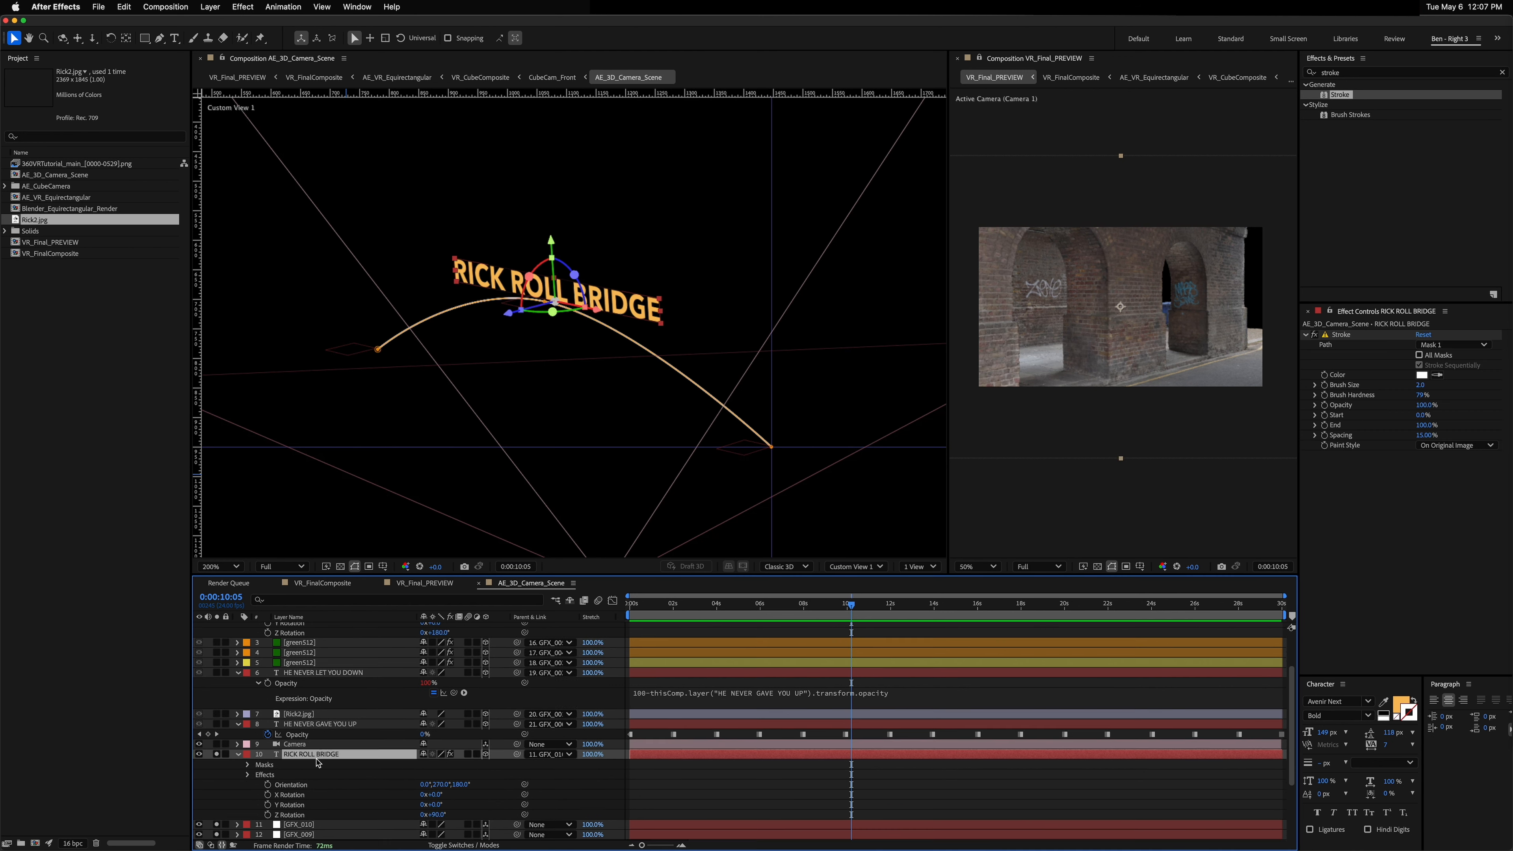
left_click(316, 755, "shift")
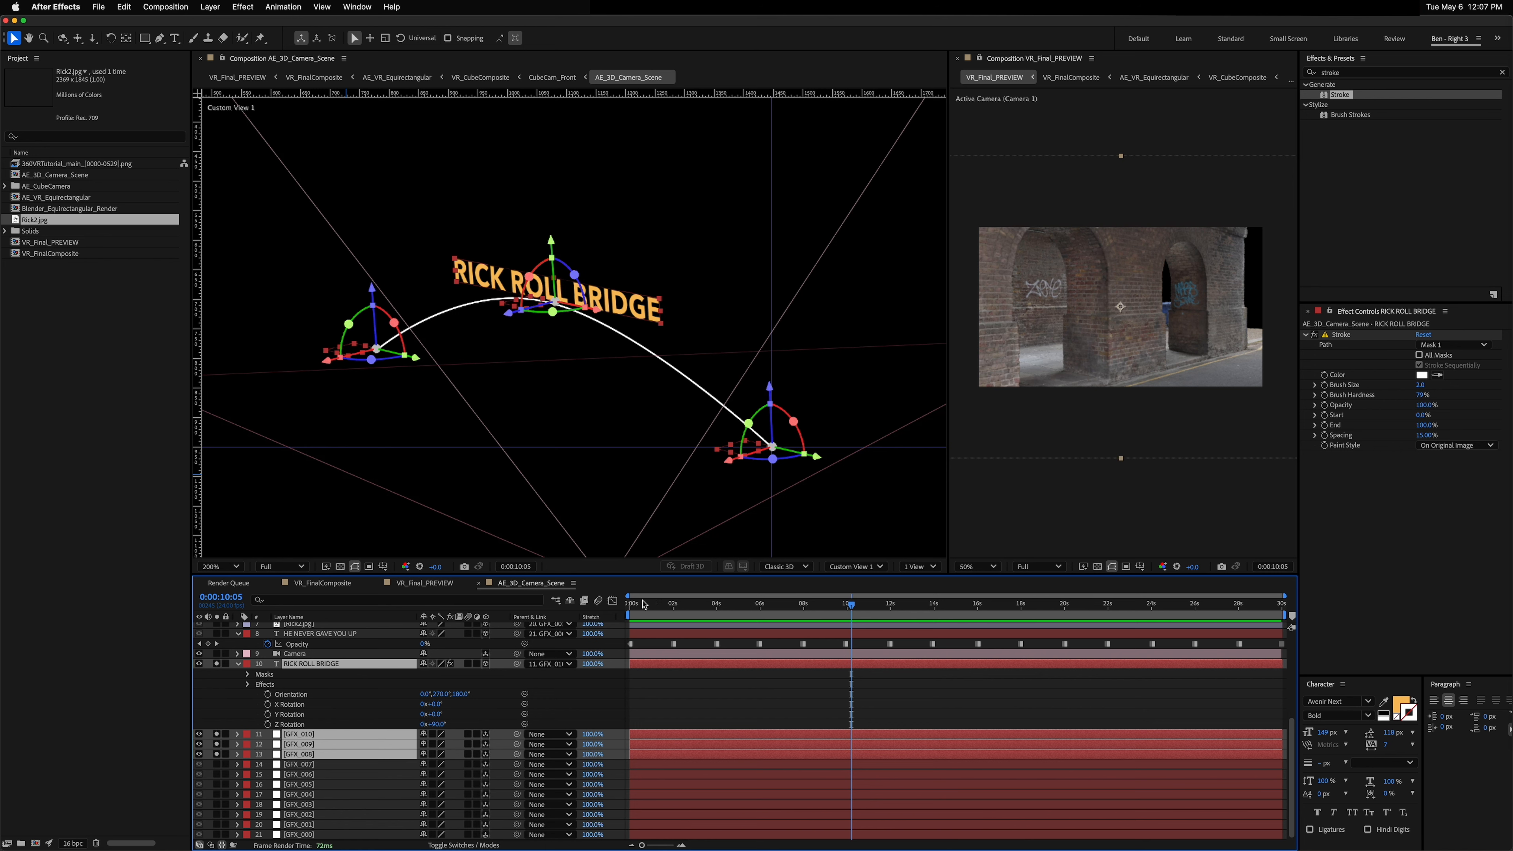
left_click(657, 606)
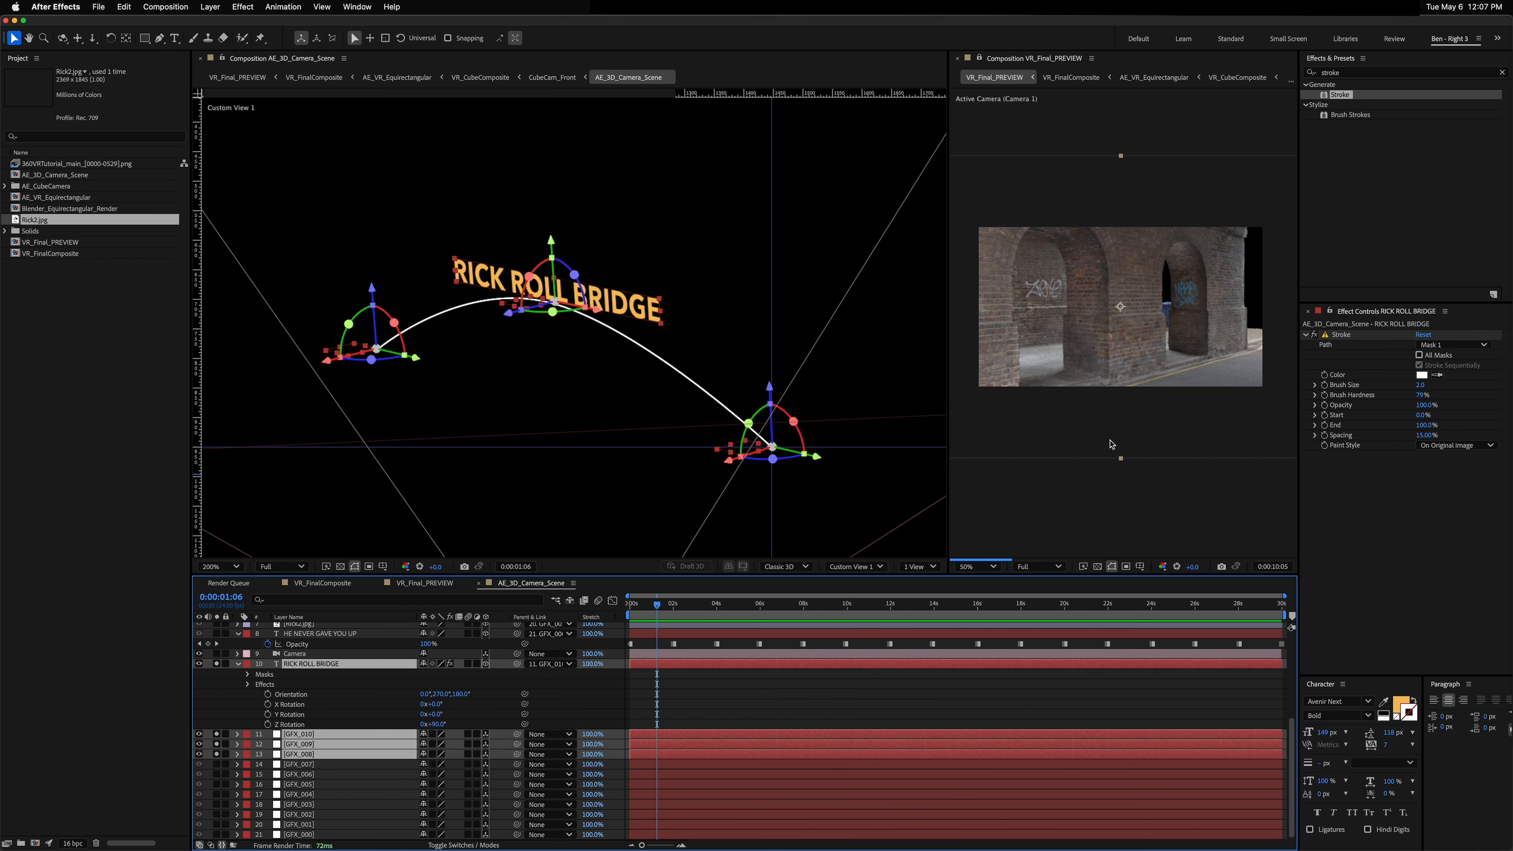
left_click(1053, 197)
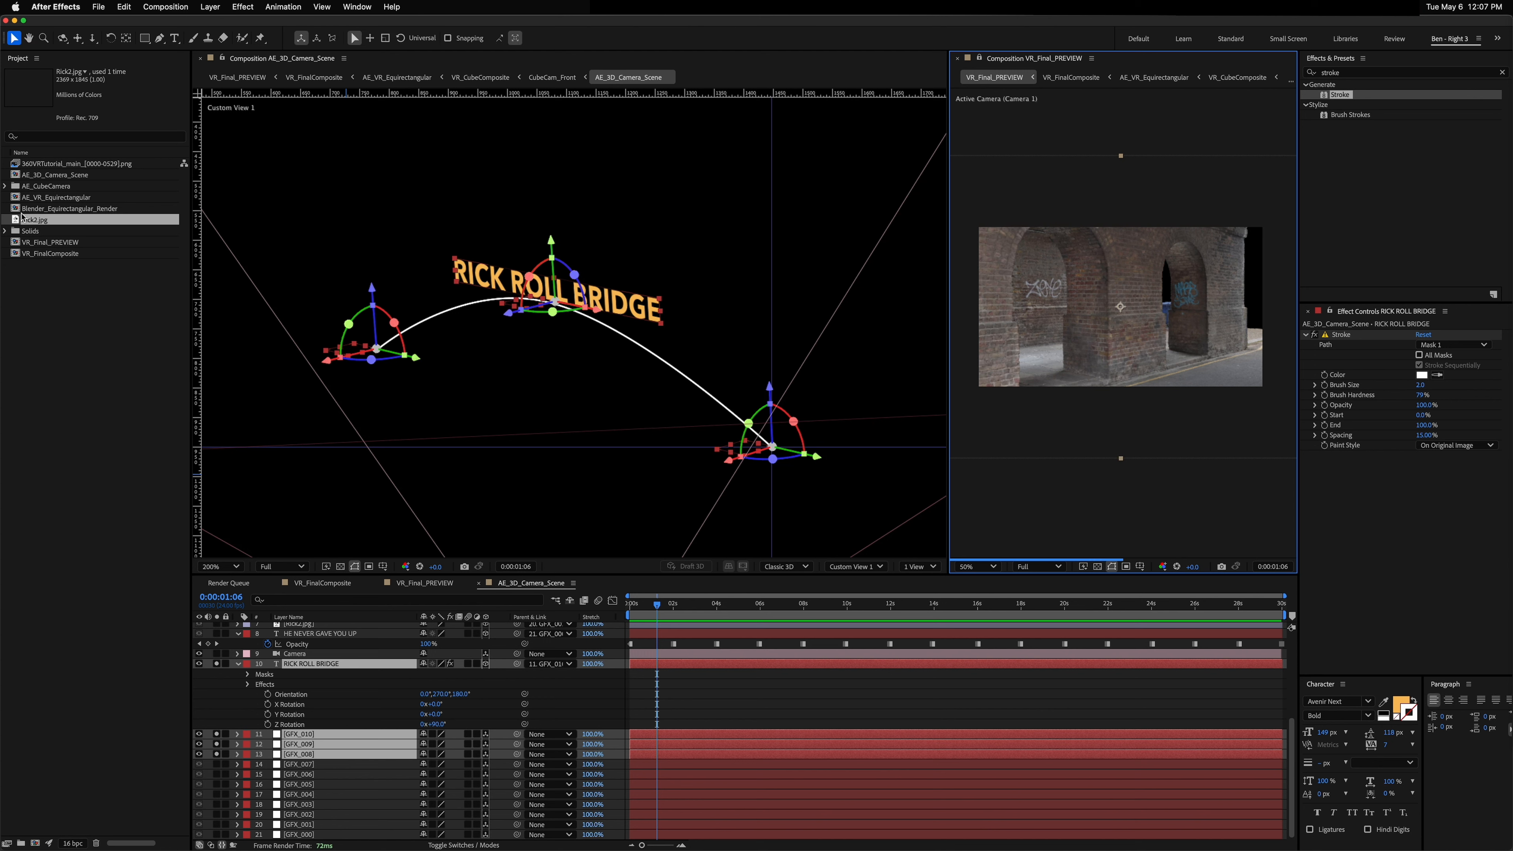
Step: Reload the 360VRTutorial_main image sequence footage and purge all memory and disk cache, then return to AE_3D_Camera_Scene
right_click(52, 166)
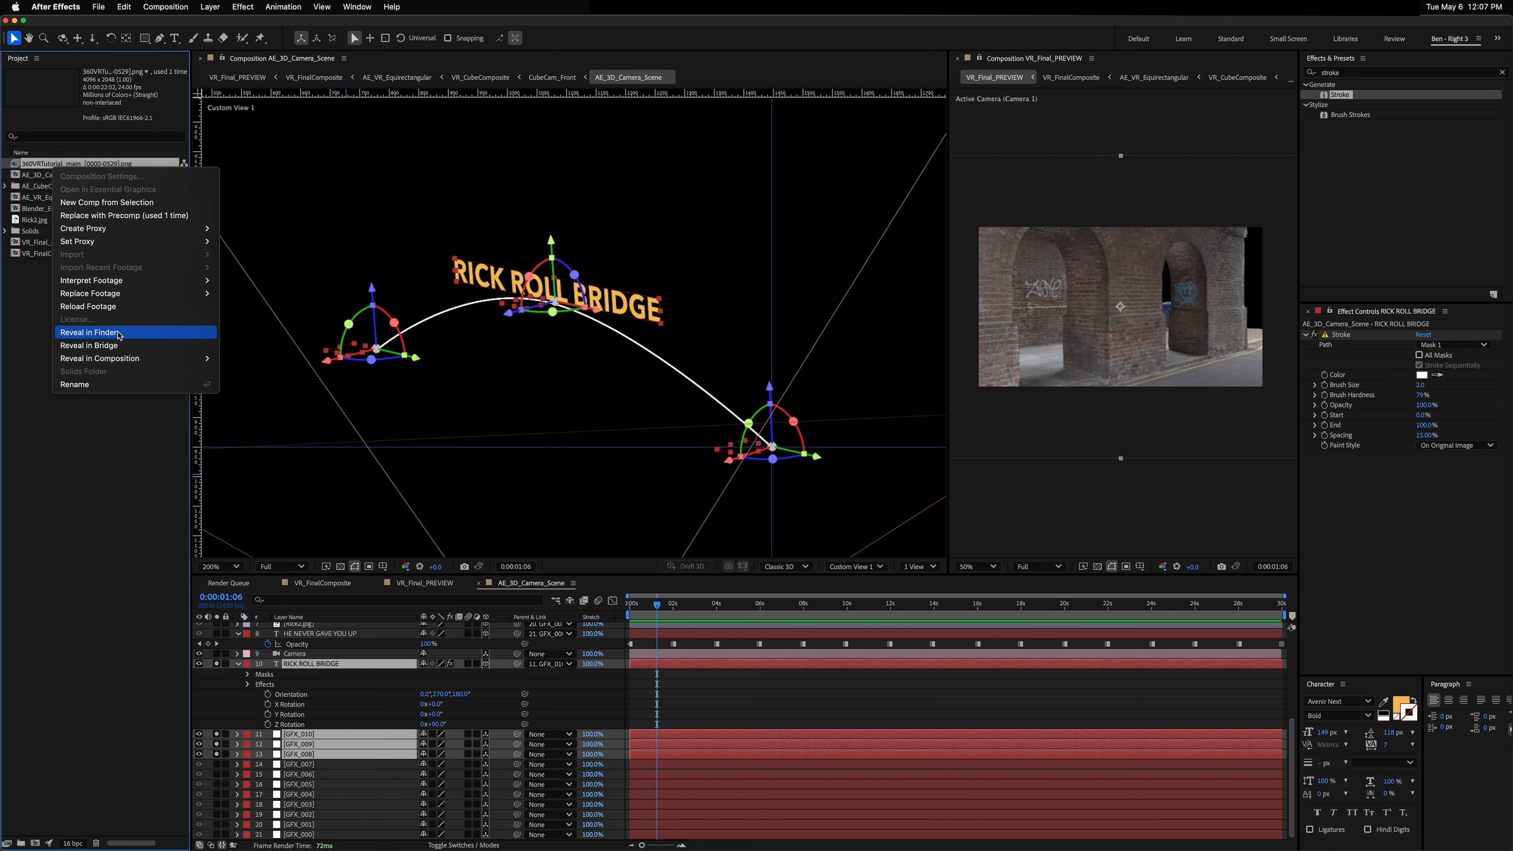
left_click(88, 306)
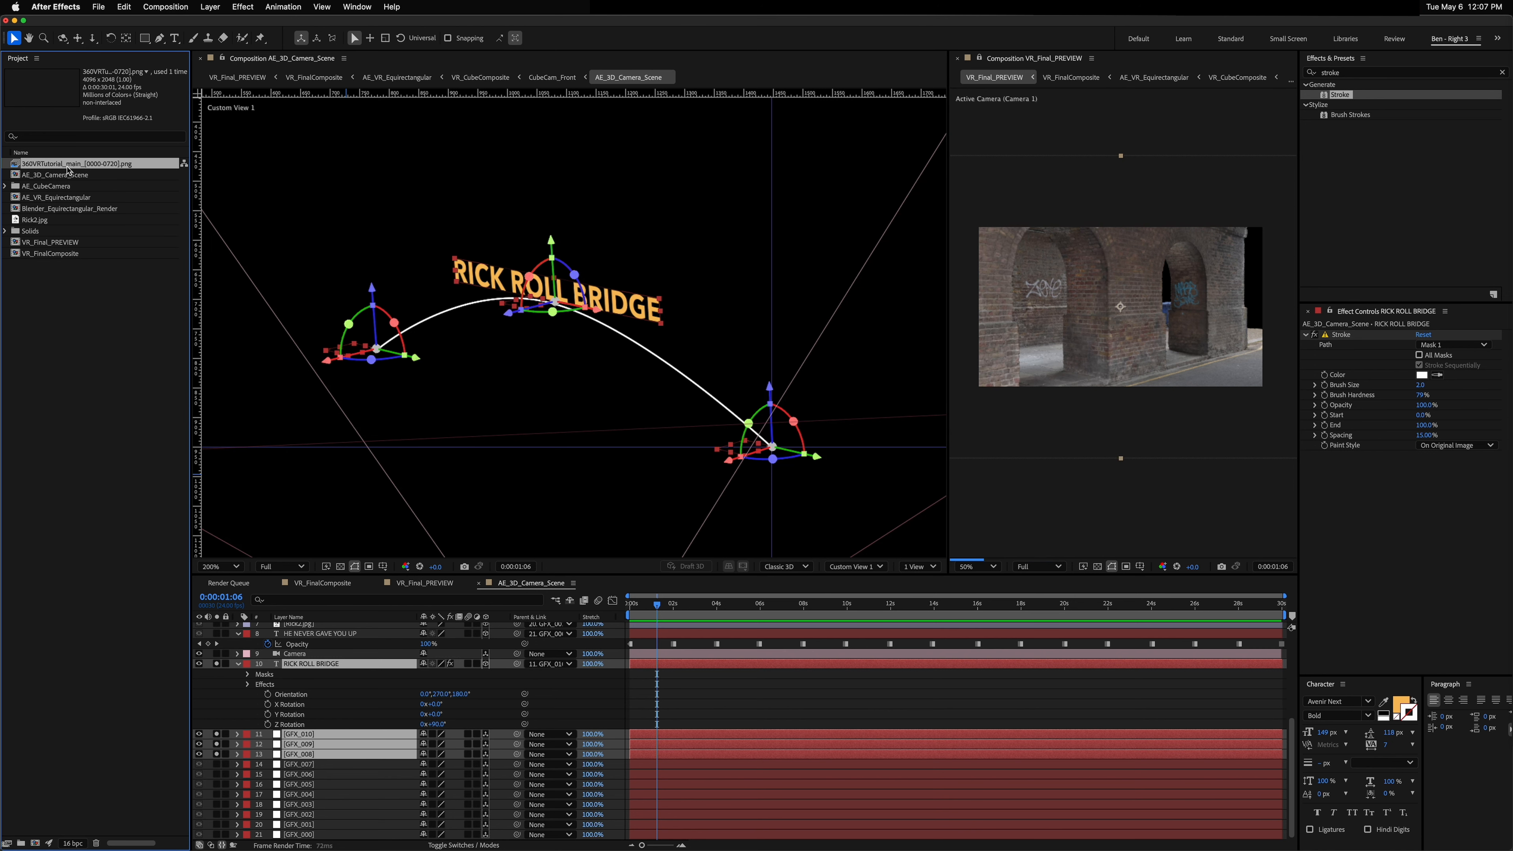
double_click(60, 211)
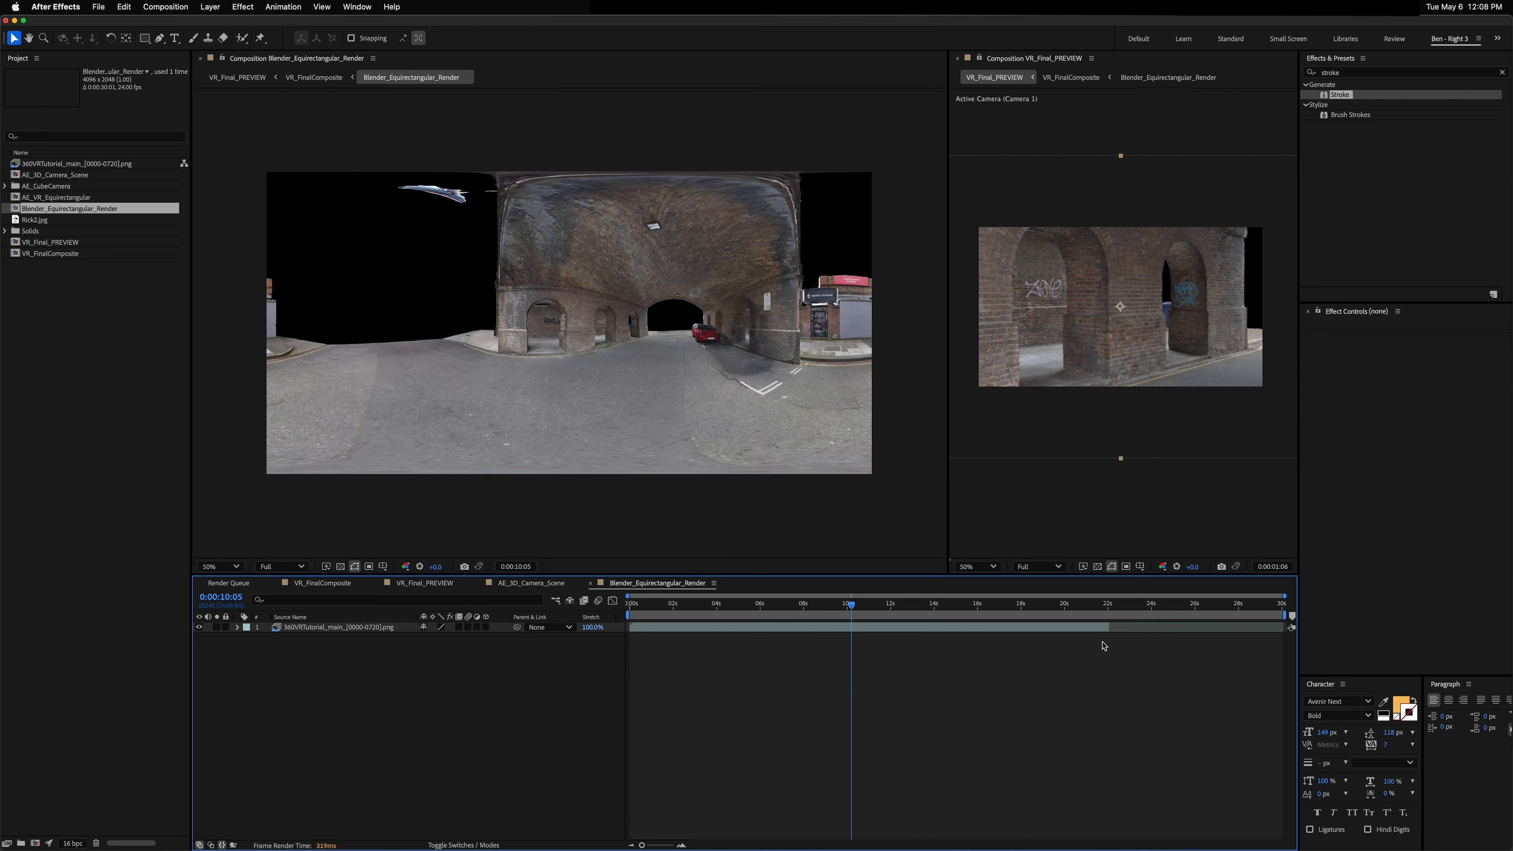
left_click(1111, 630)
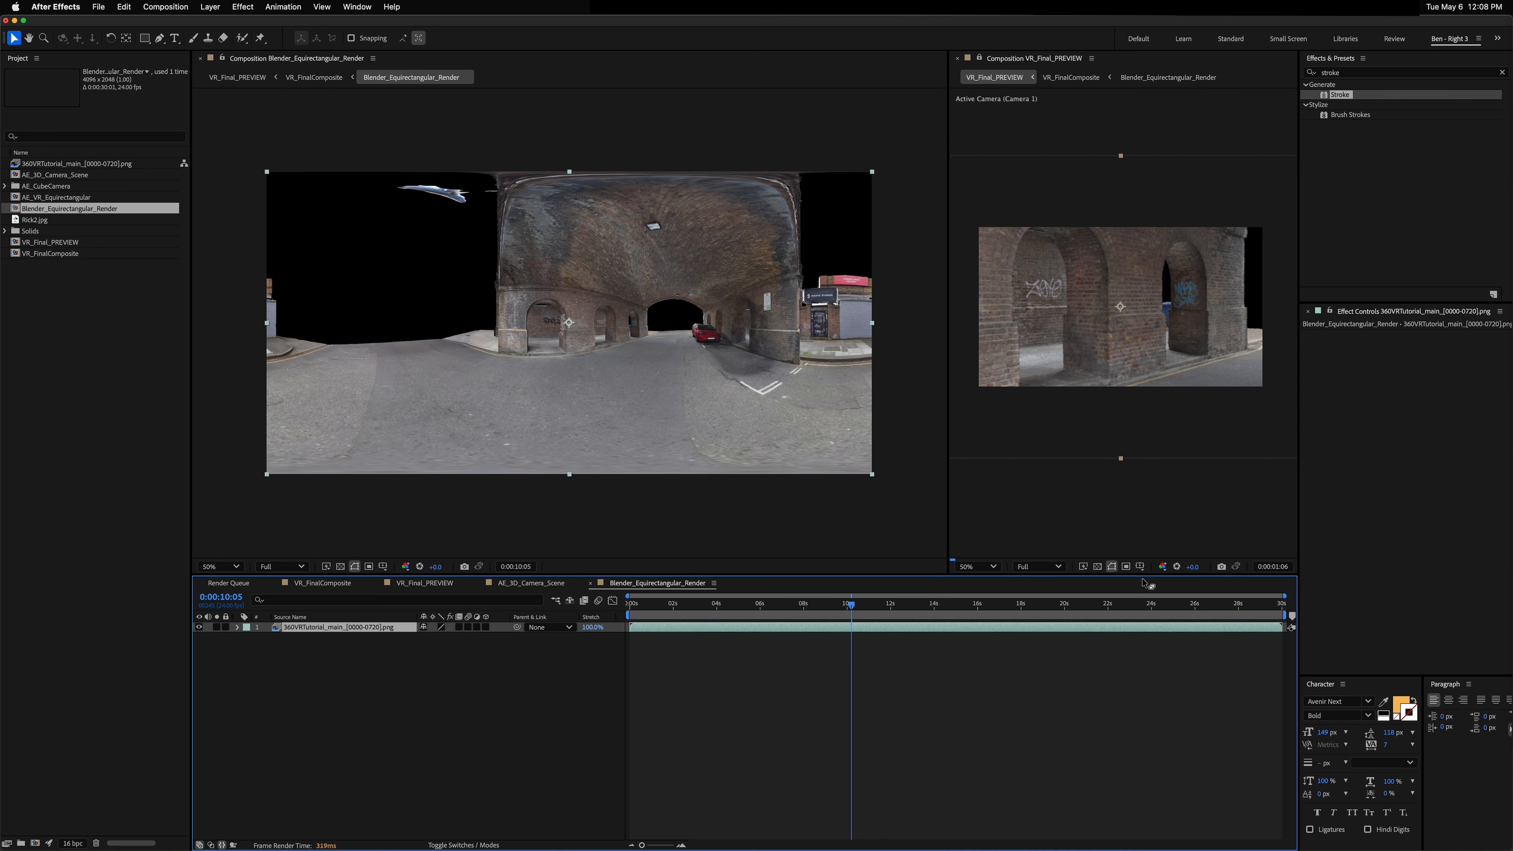
left_click(124, 7)
mouse_move(262, 297)
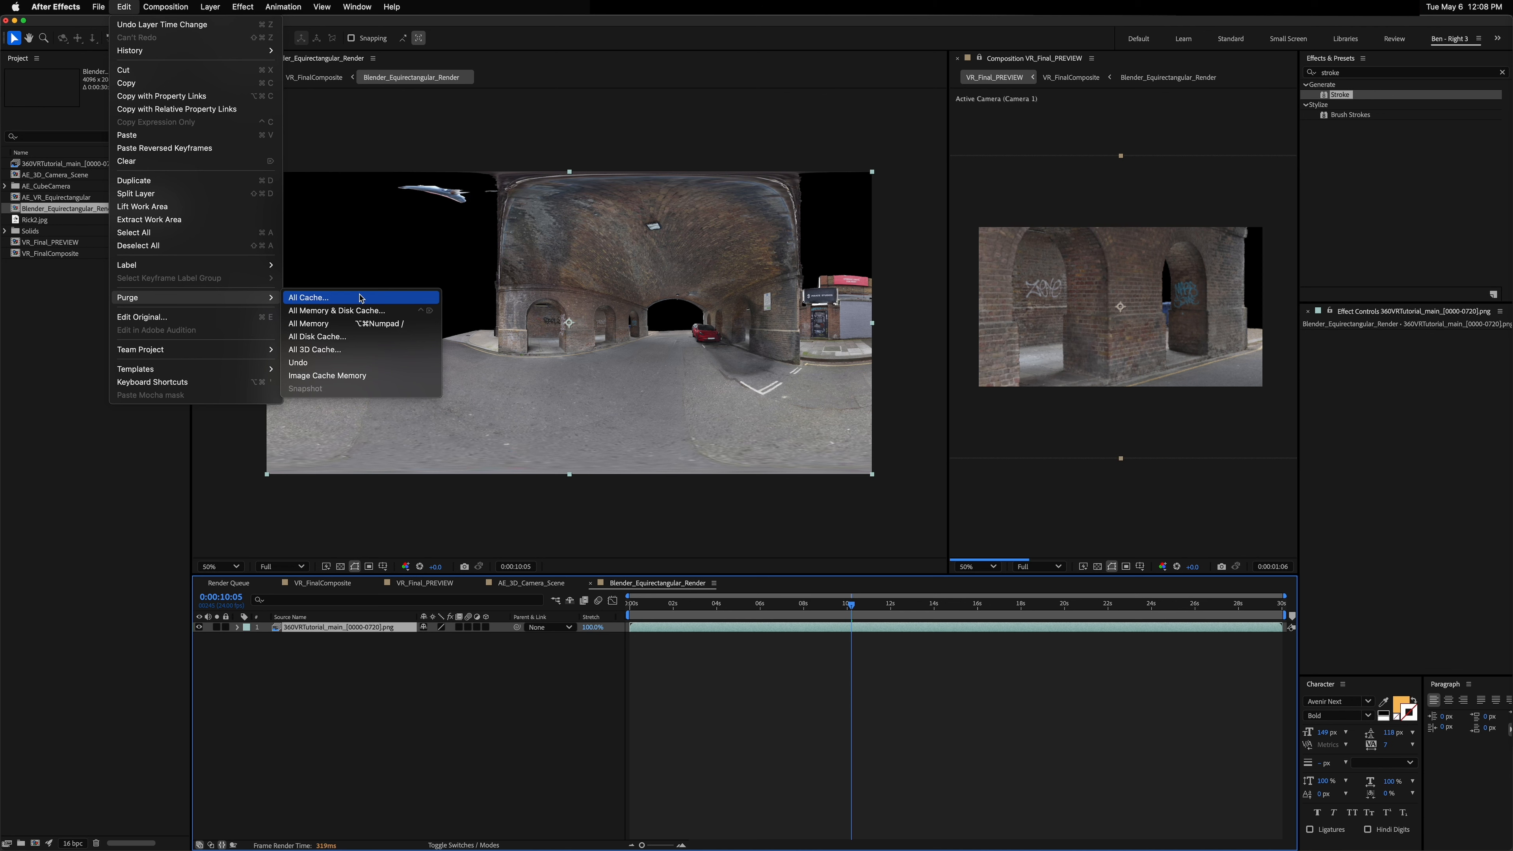
left_click(365, 310)
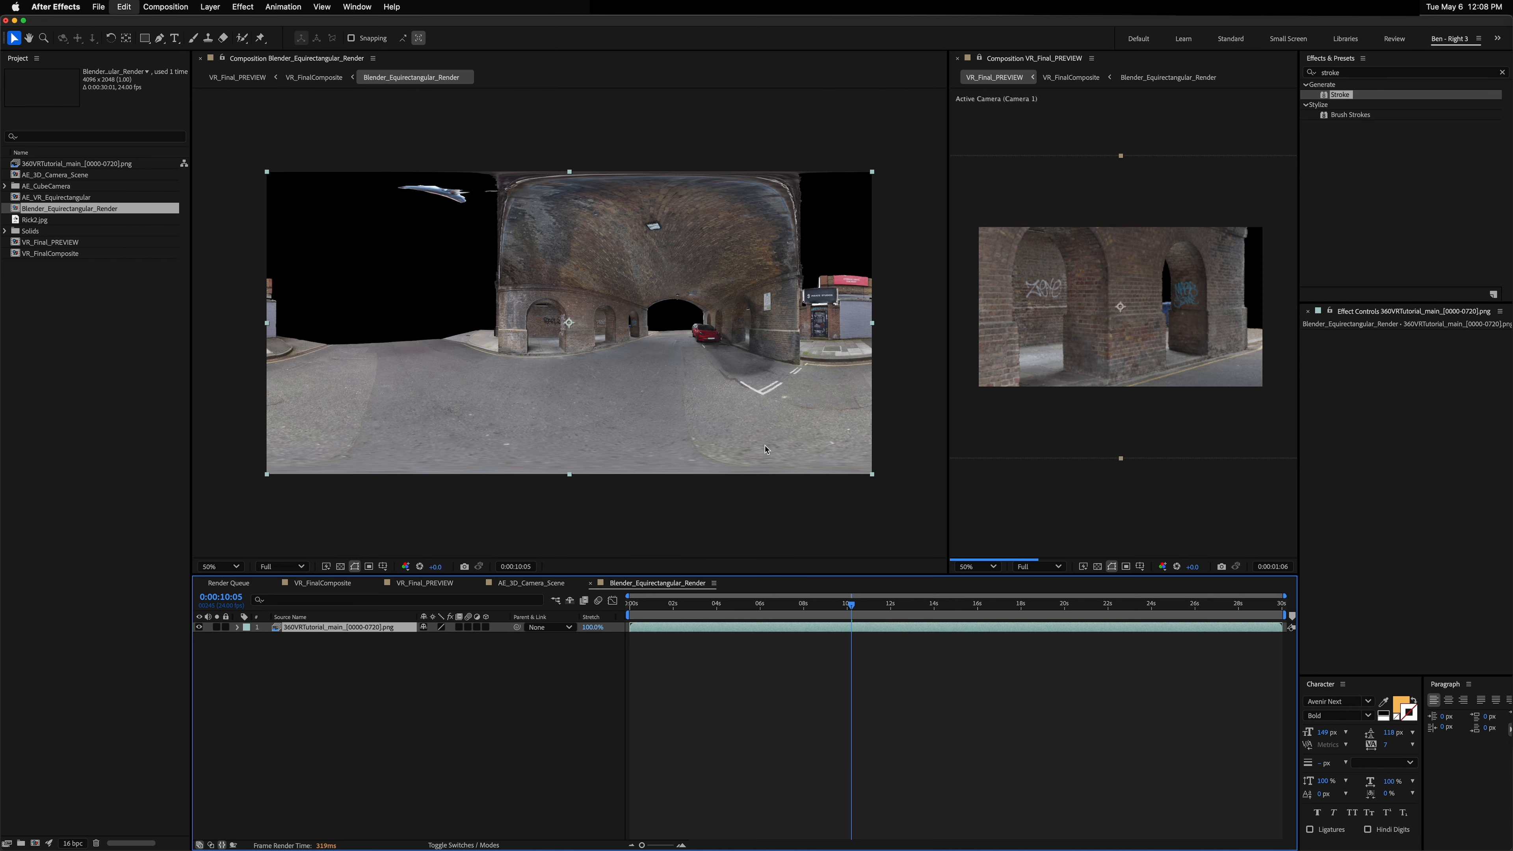
left_click(846, 460)
left_click(590, 583)
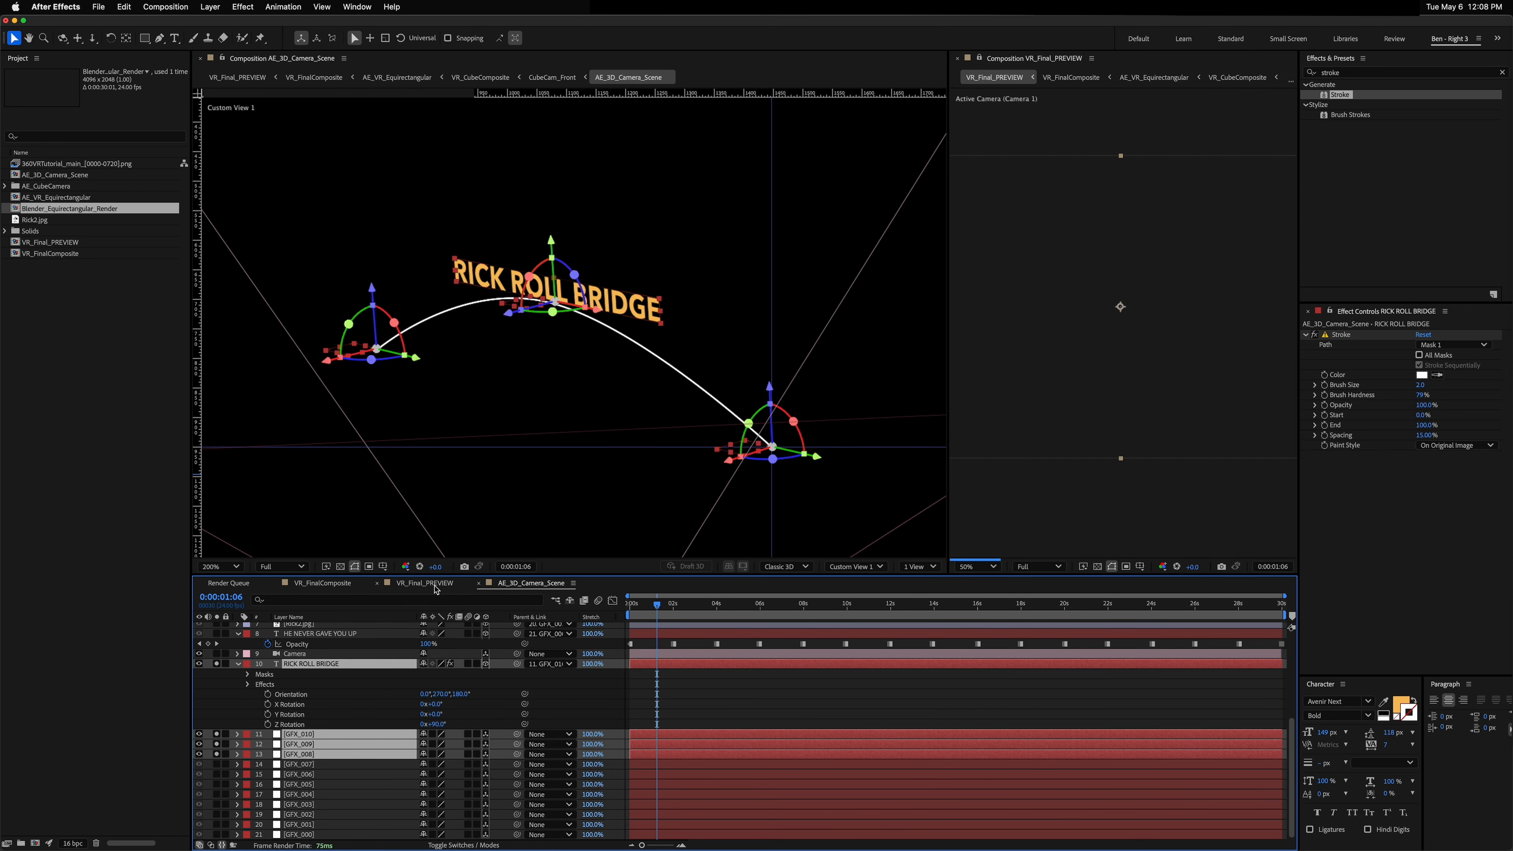
Step: Orbit the VR_Final_PREVIEW camera view at the composition start and set the viewer resolution to Half
middle_click(1121, 357)
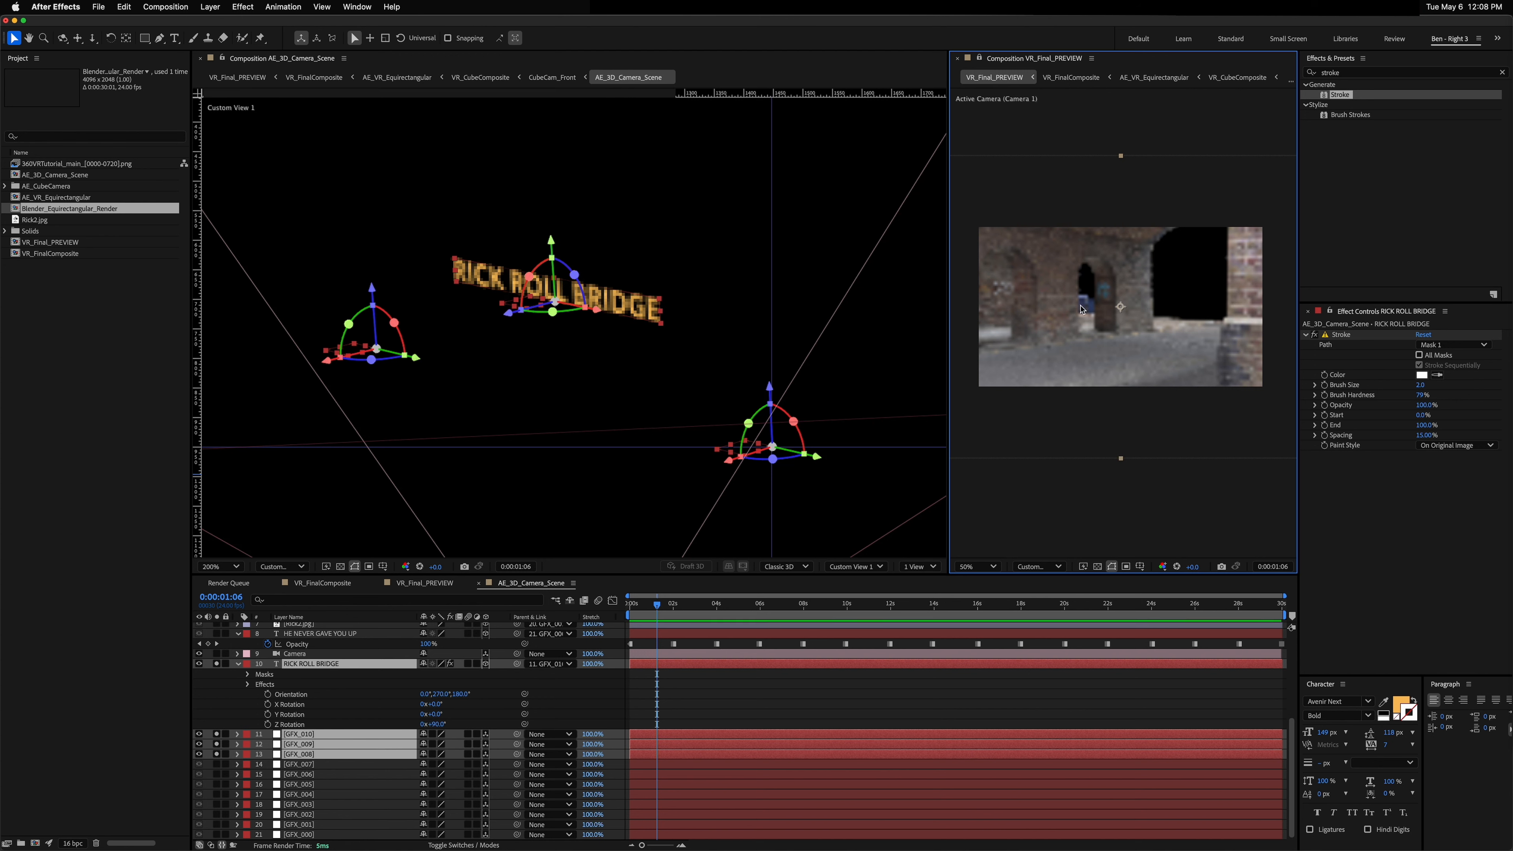
key("c")
left_click_drag(1082, 309, 1099, 316)
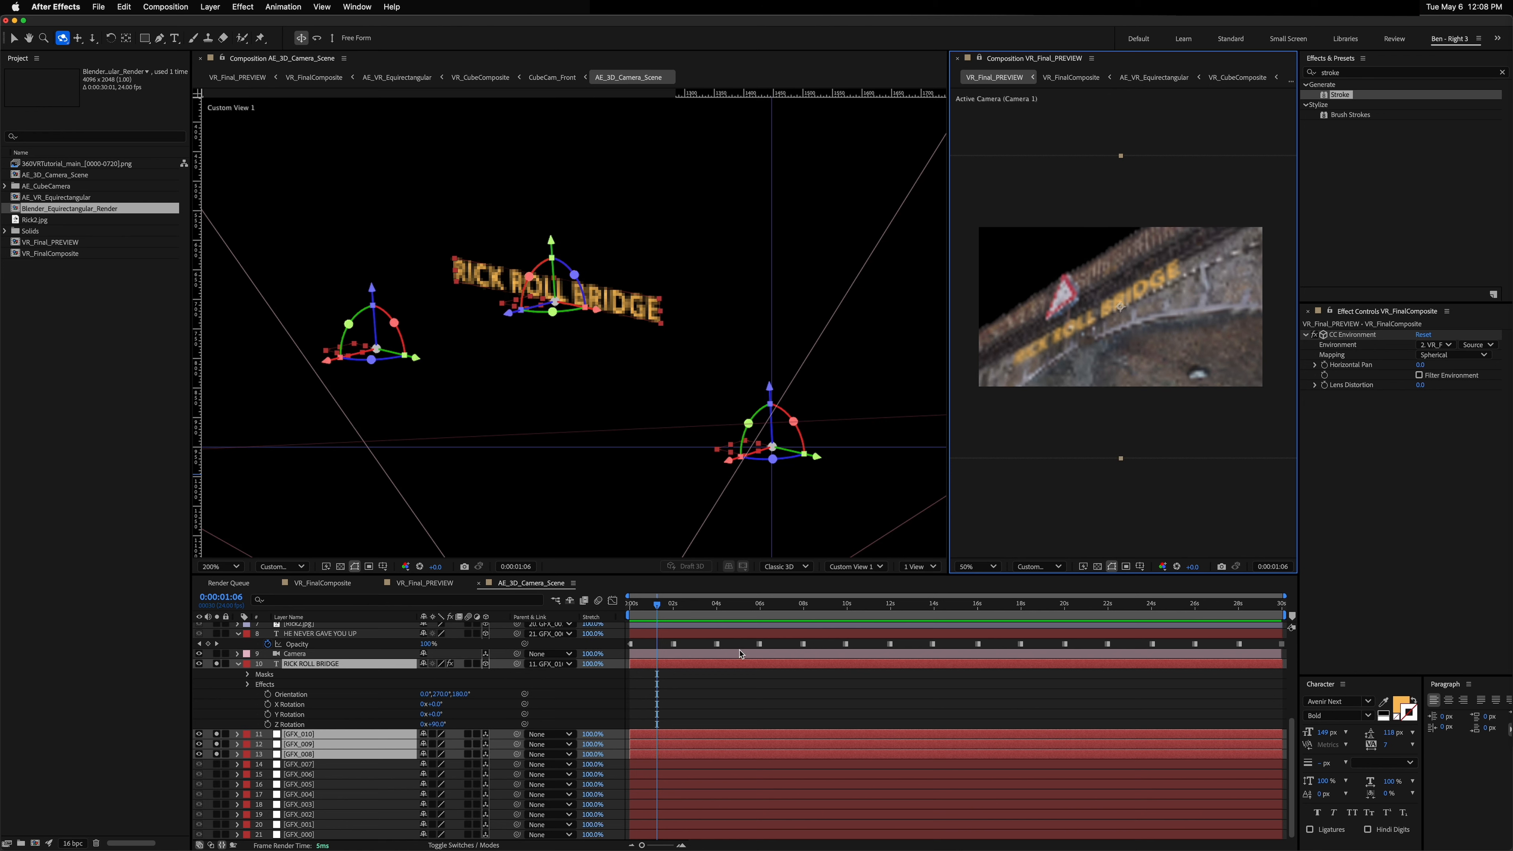
key("Home")
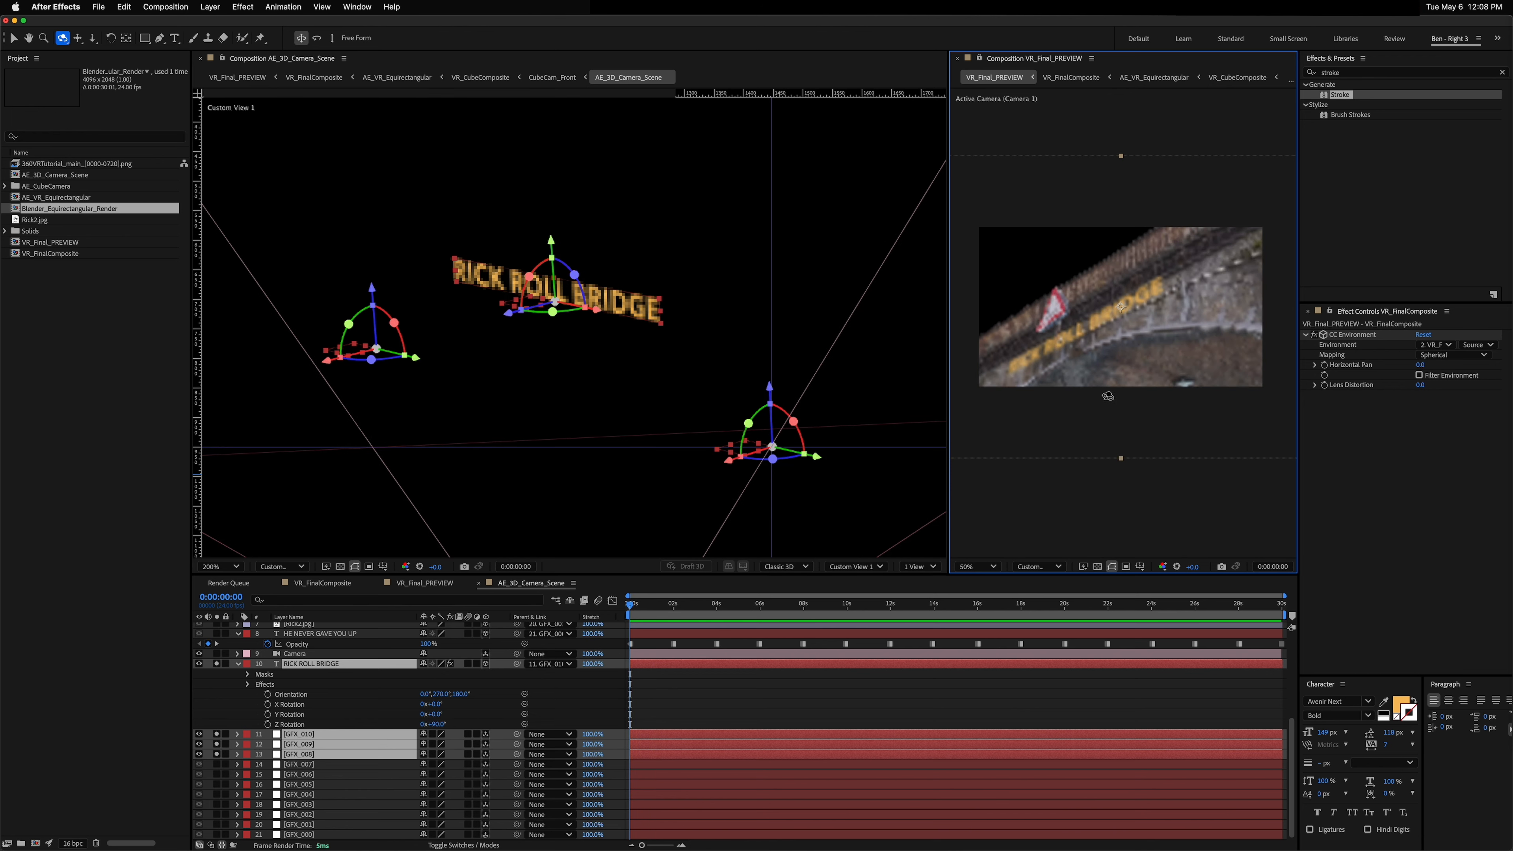
left_click_drag(1108, 396, 1097, 372)
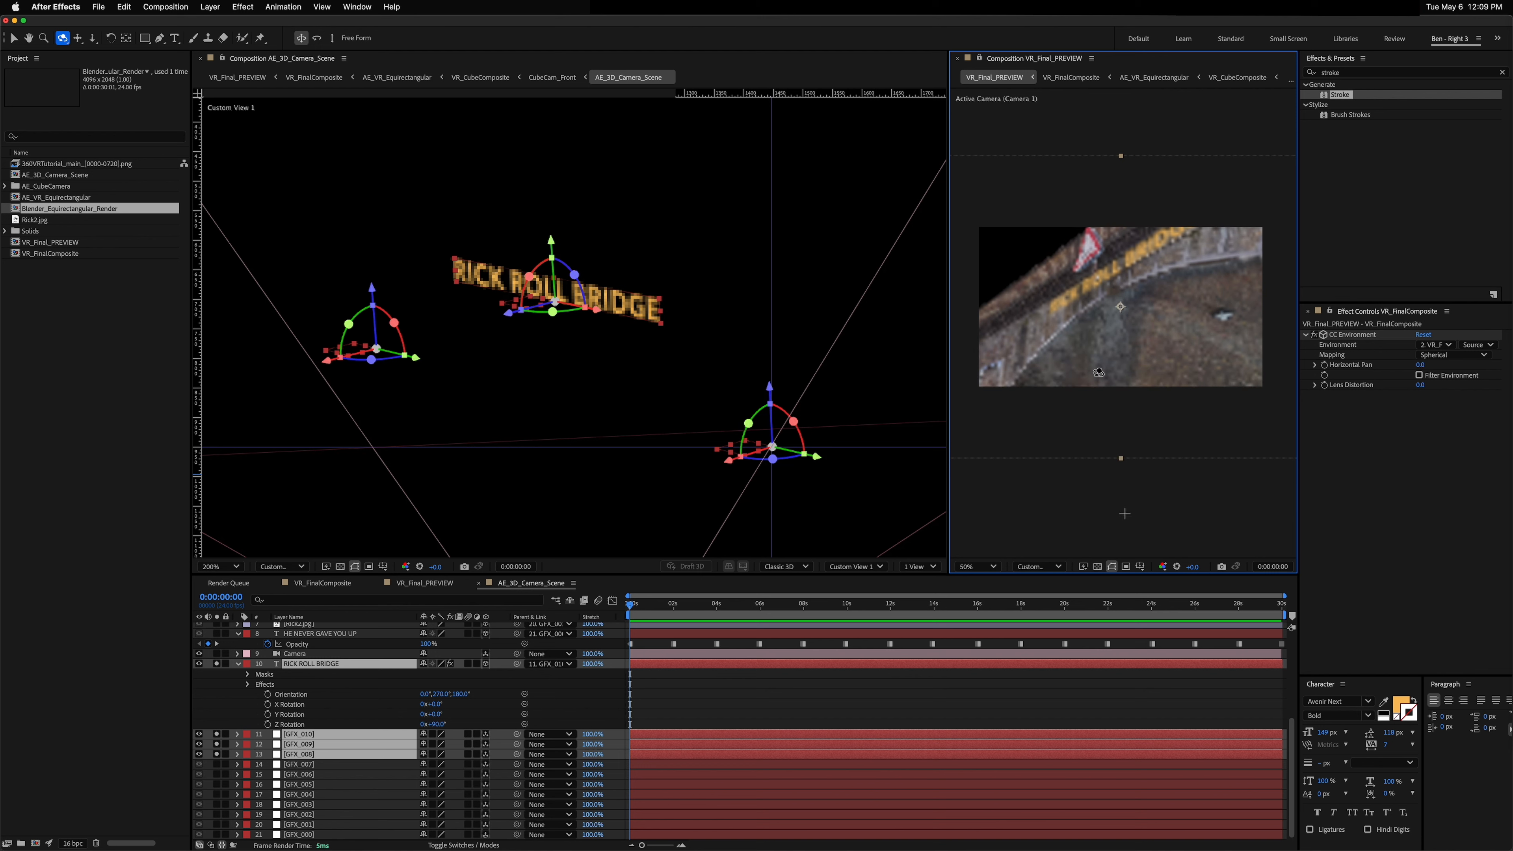
key("super+j")
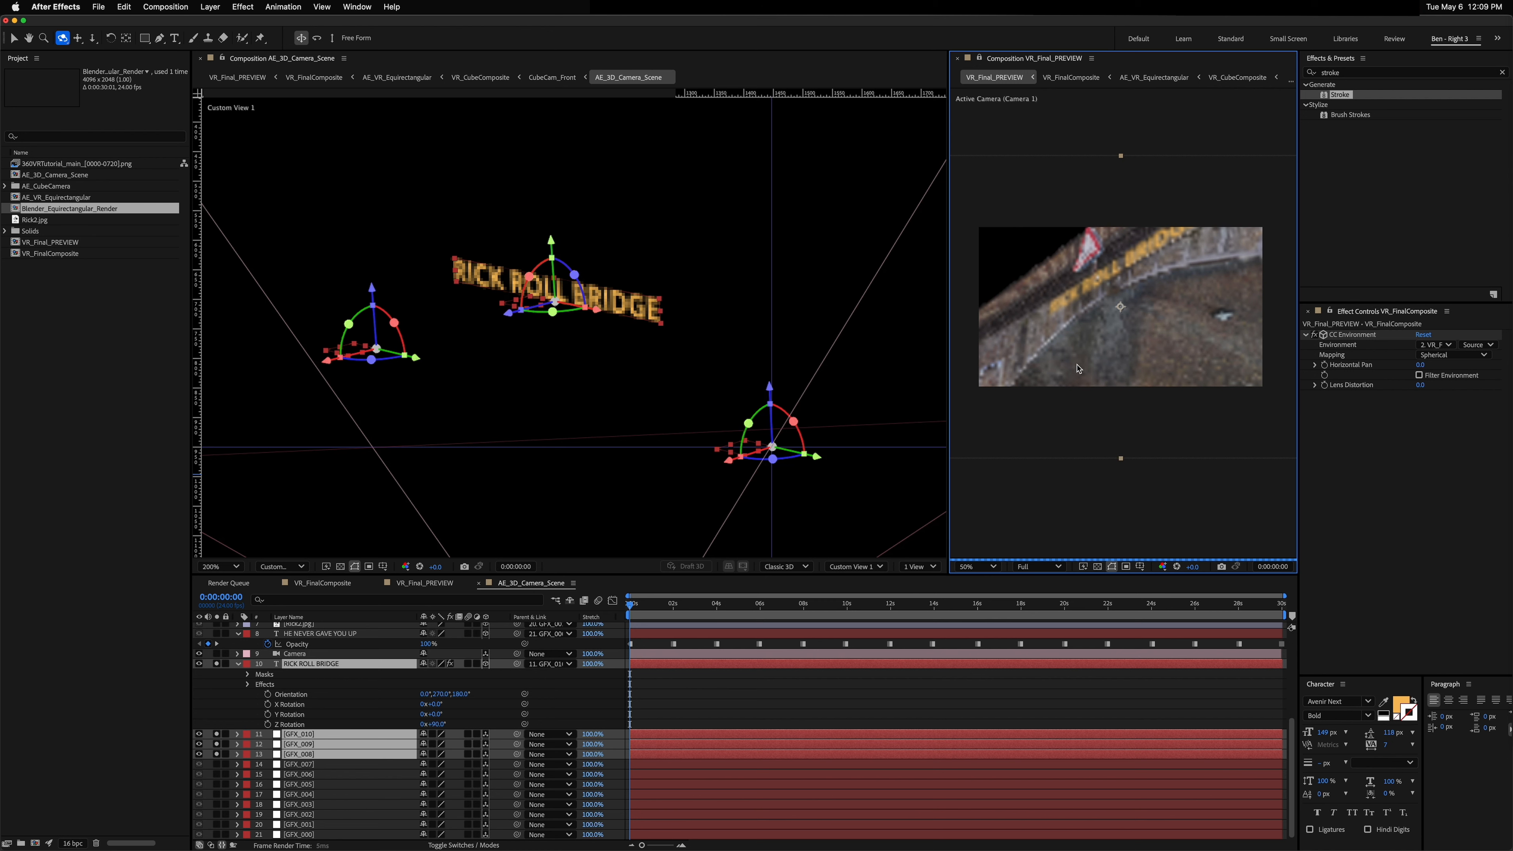
key("super+shift+j")
Step: Select the RICK ROLL BRIDGE layer and set the Stroke effect's brush size to 10
left_click(302, 634)
left_click(309, 662)
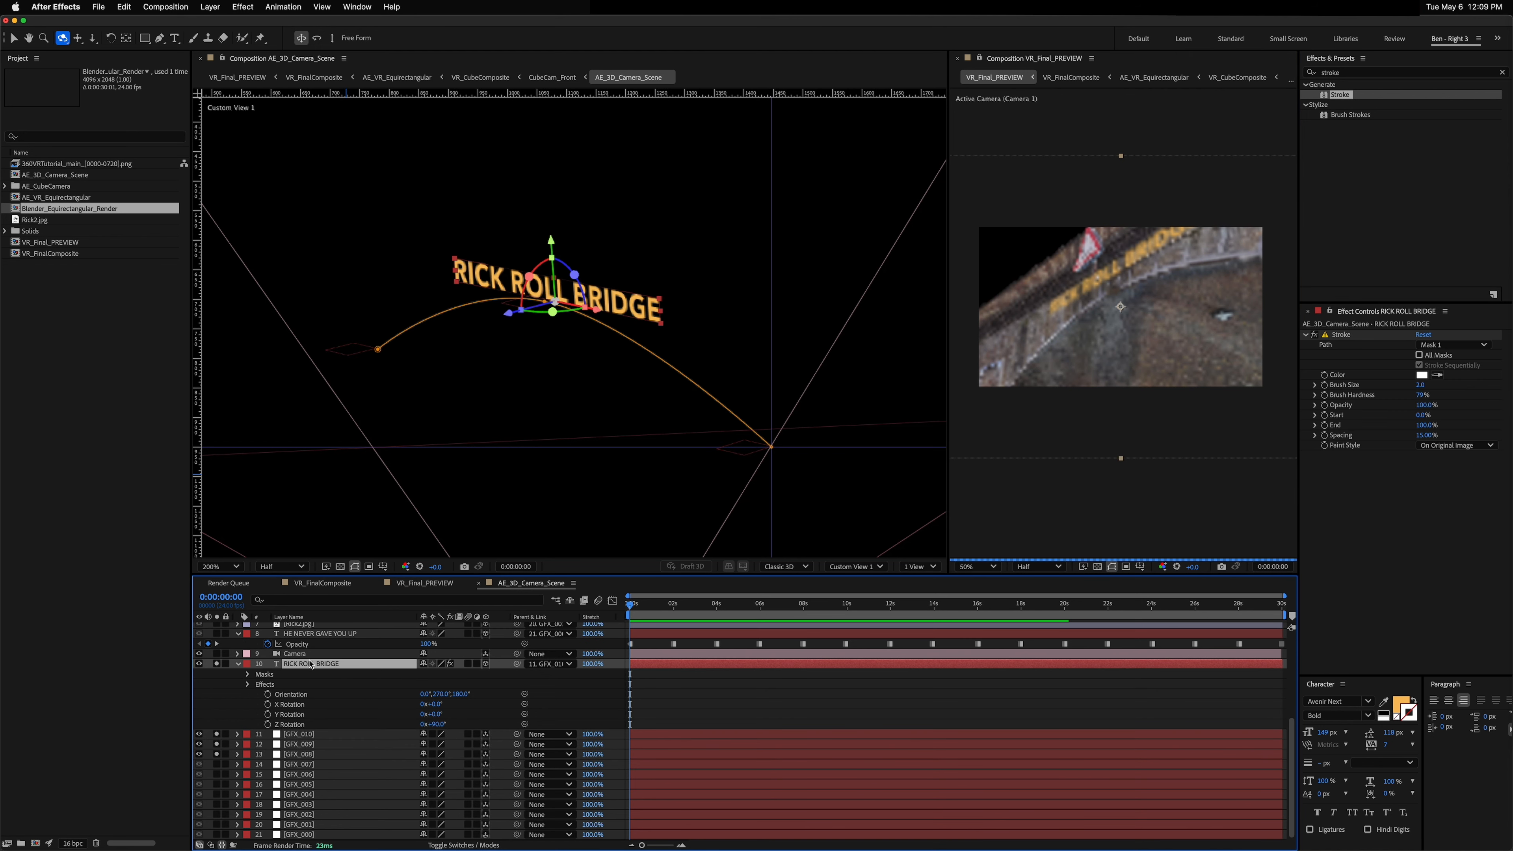
left_click(1418, 386)
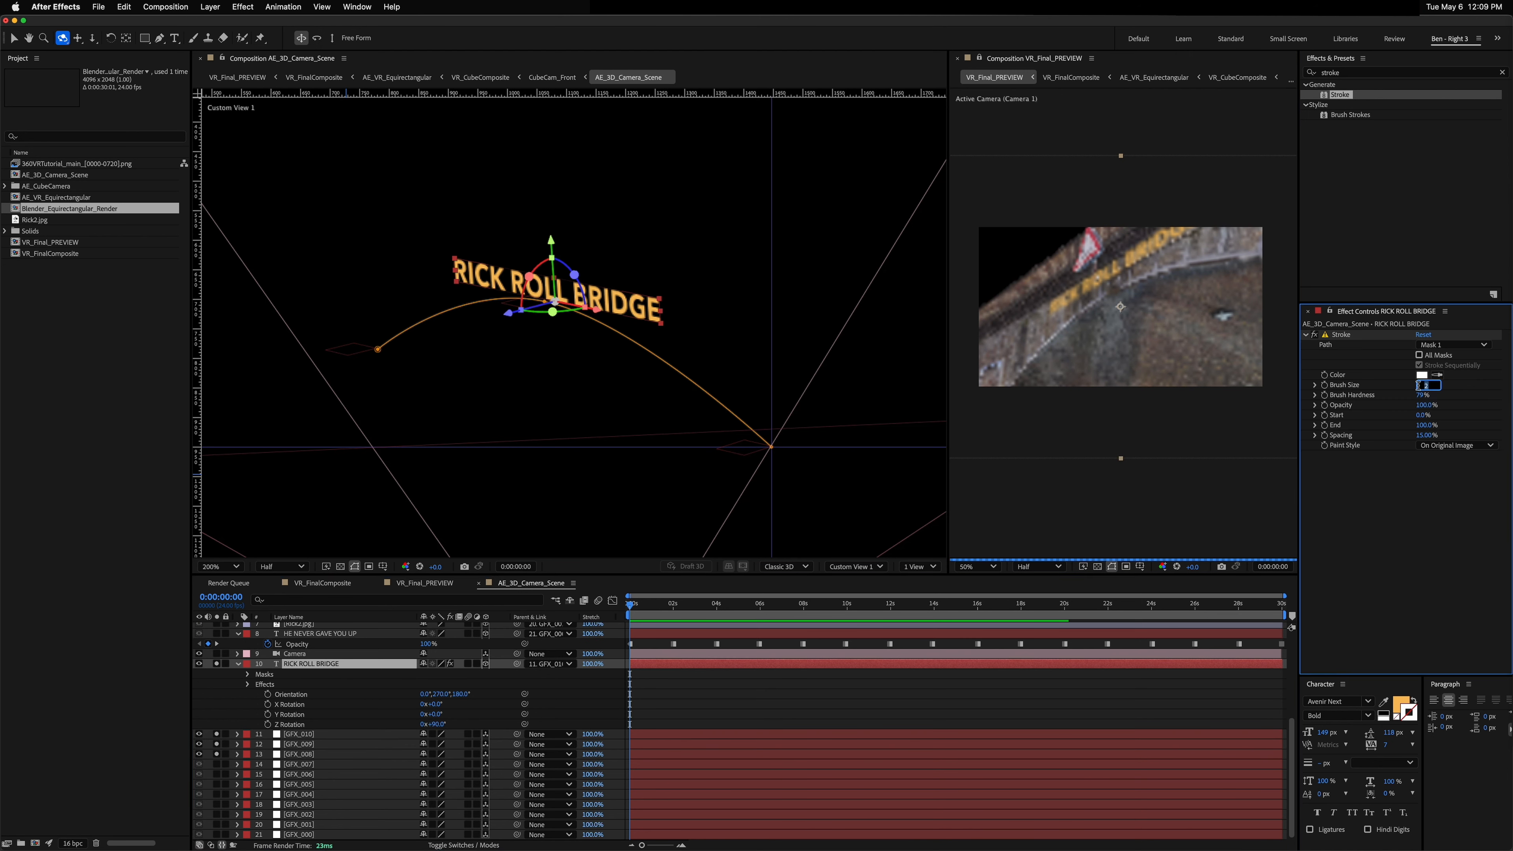
key("Return")
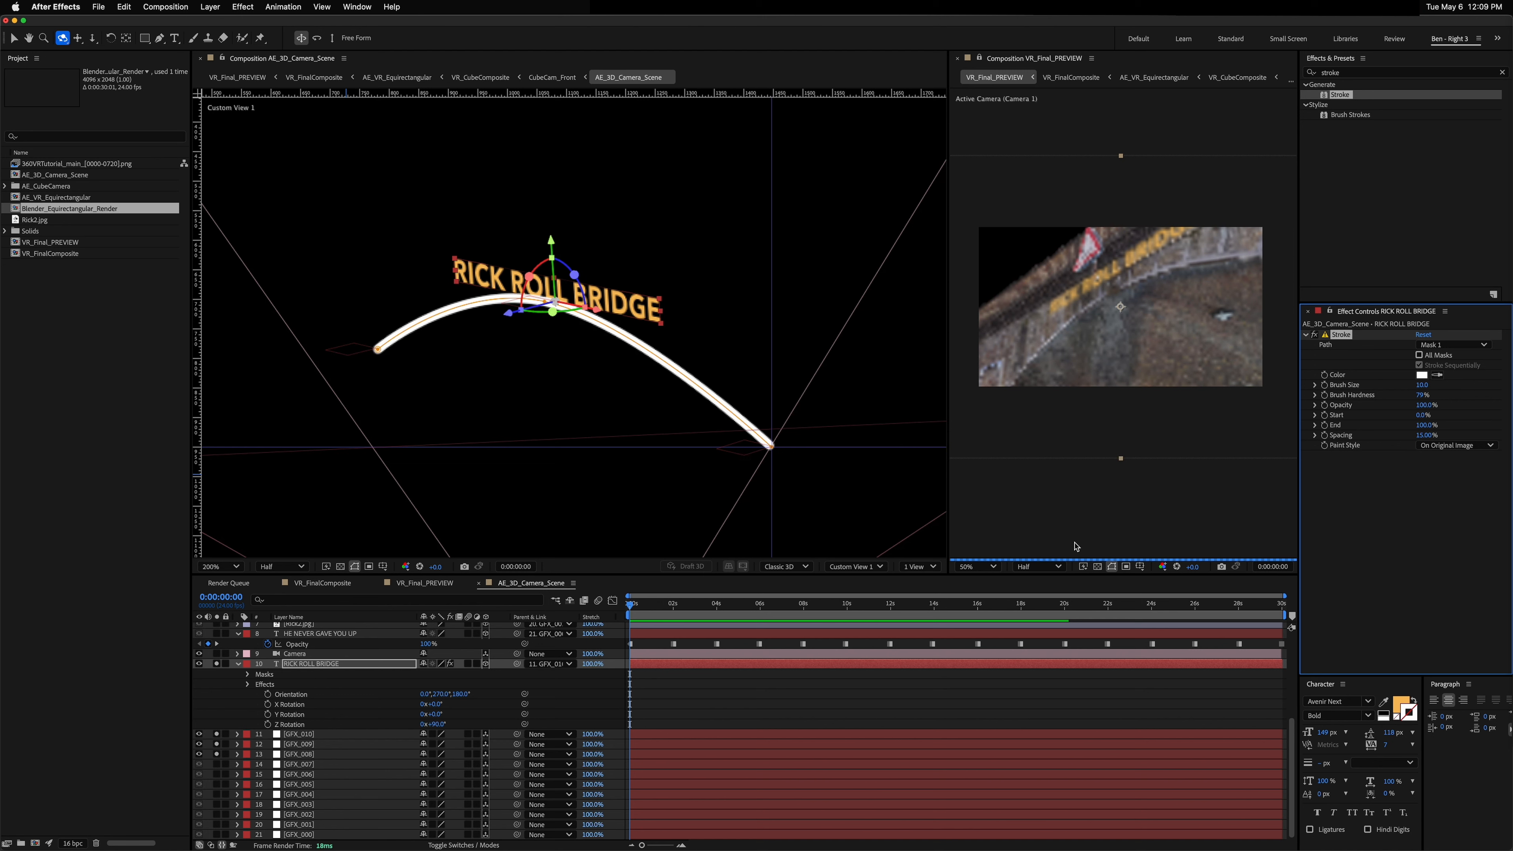
Step: Clear the viewer guides and drag the stroke path's end point slightly lower in the custom 3D view
left_click(1114, 366)
left_click(1114, 366)
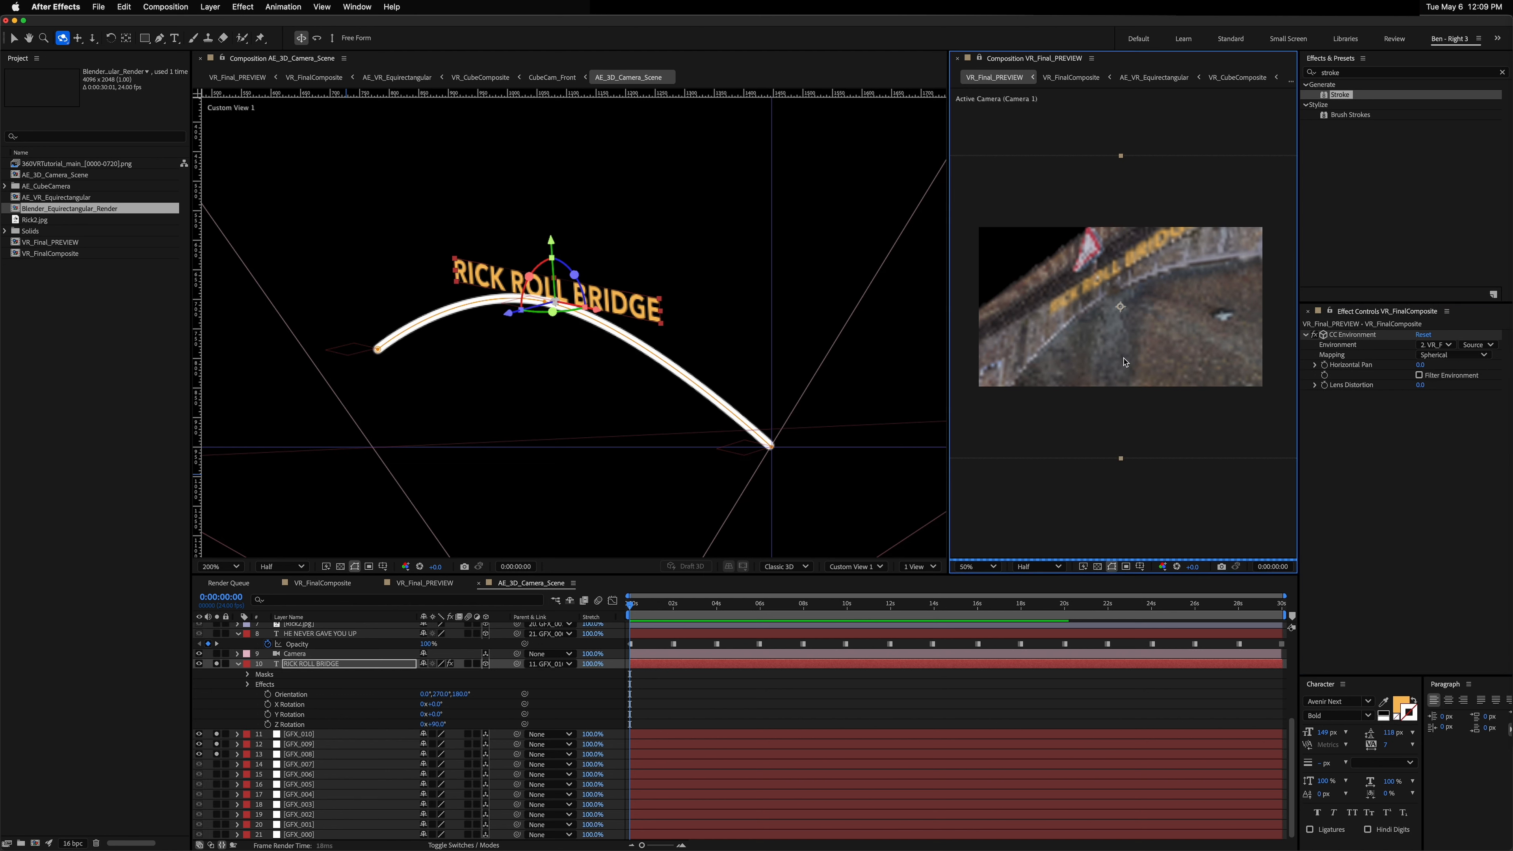
mouse_move(1132, 349)
left_mouse_down()
mouse_move(1097, 381)
mouse_move(1105, 358)
mouse_move(1226, 373)
mouse_move(1084, 366)
left_mouse_up()
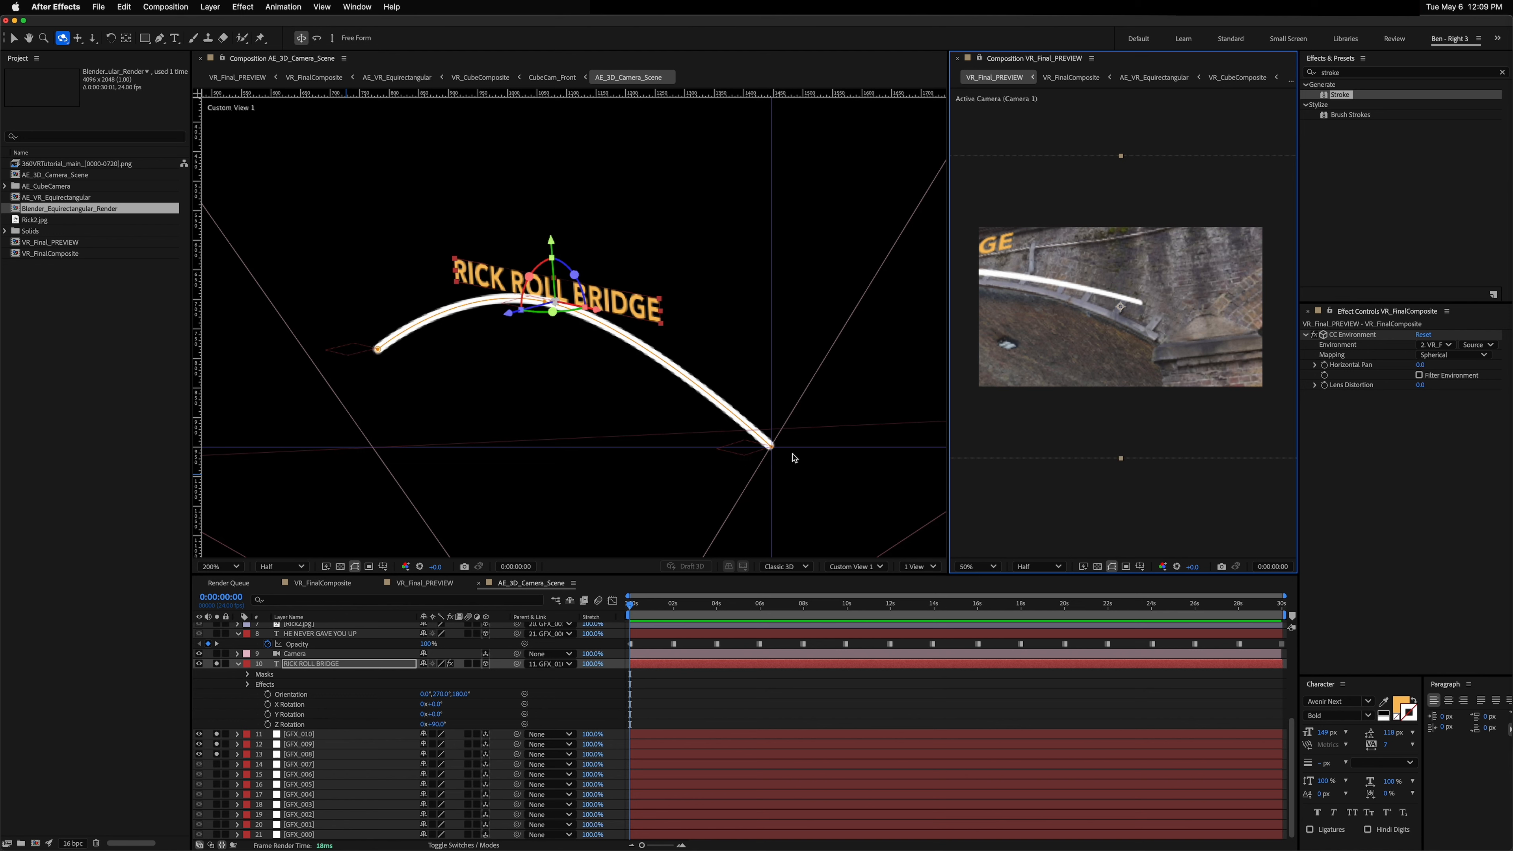
key("v")
left_click(772, 450)
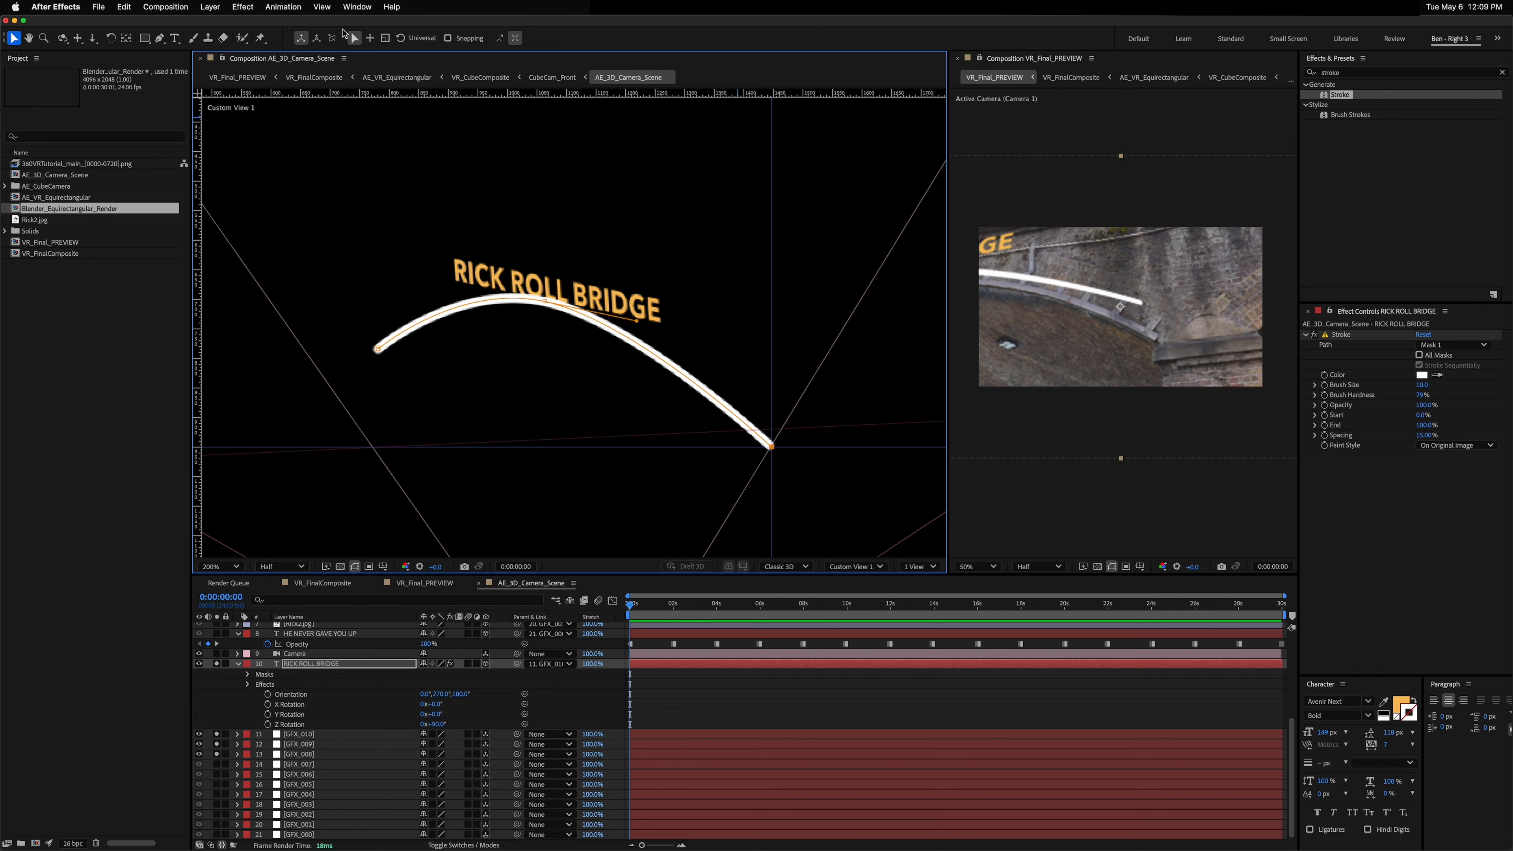
left_click(322, 7)
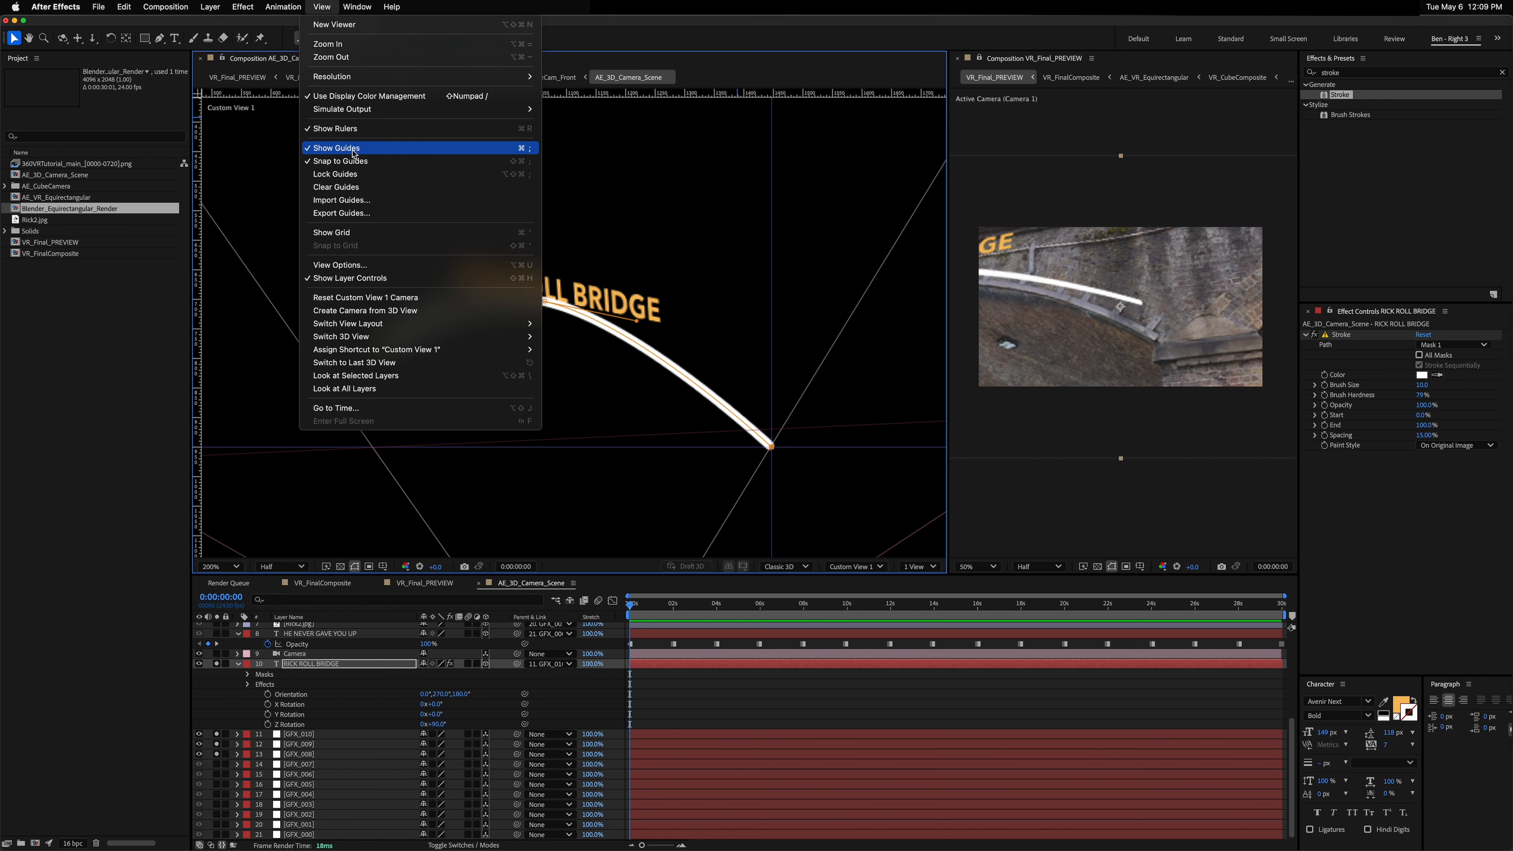
left_click(336, 186)
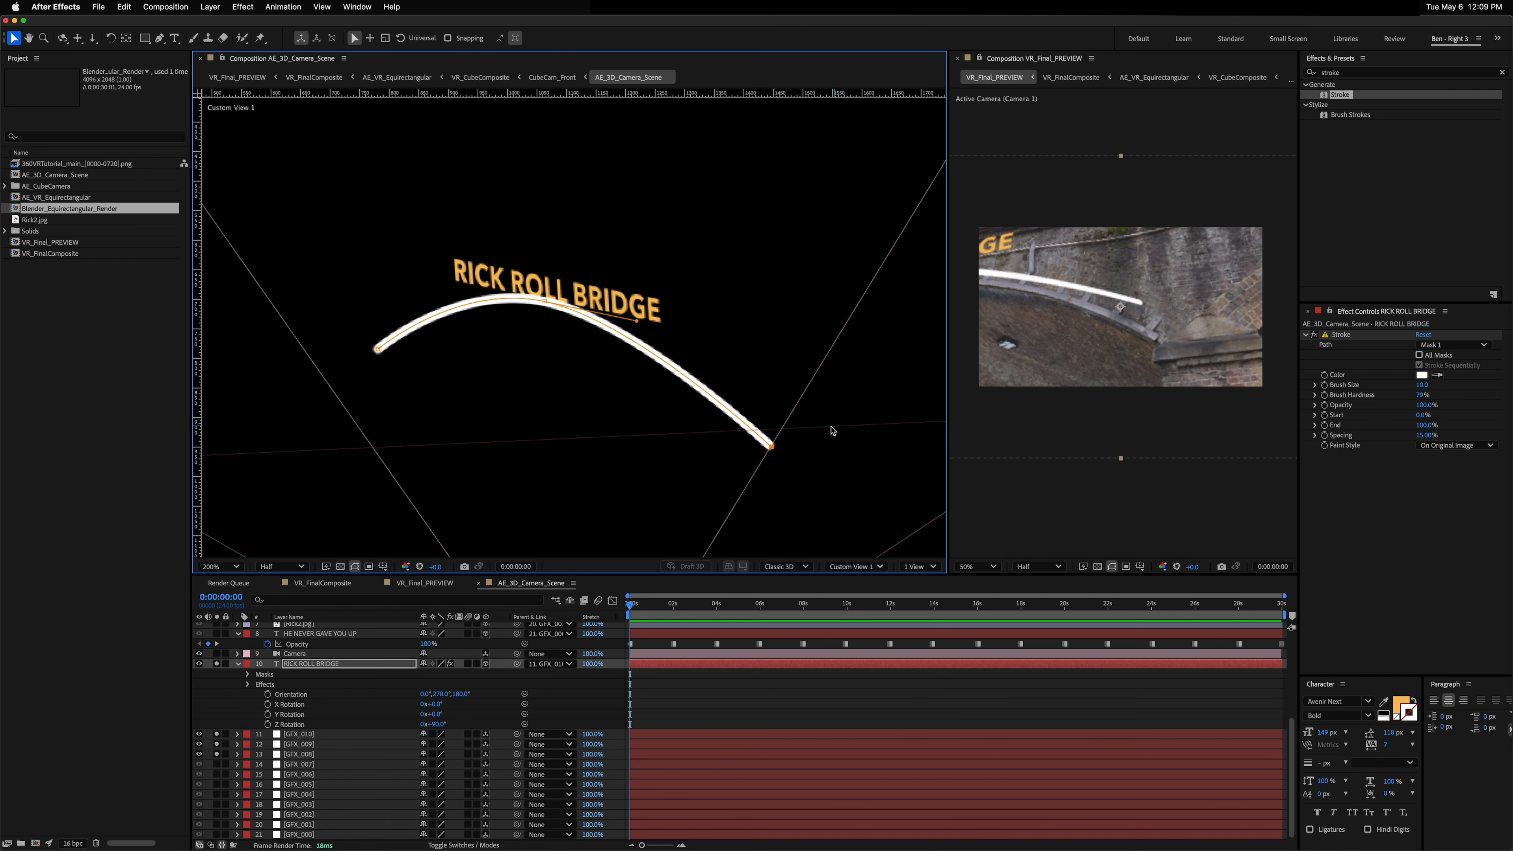
left_click_drag(774, 451, 770, 476)
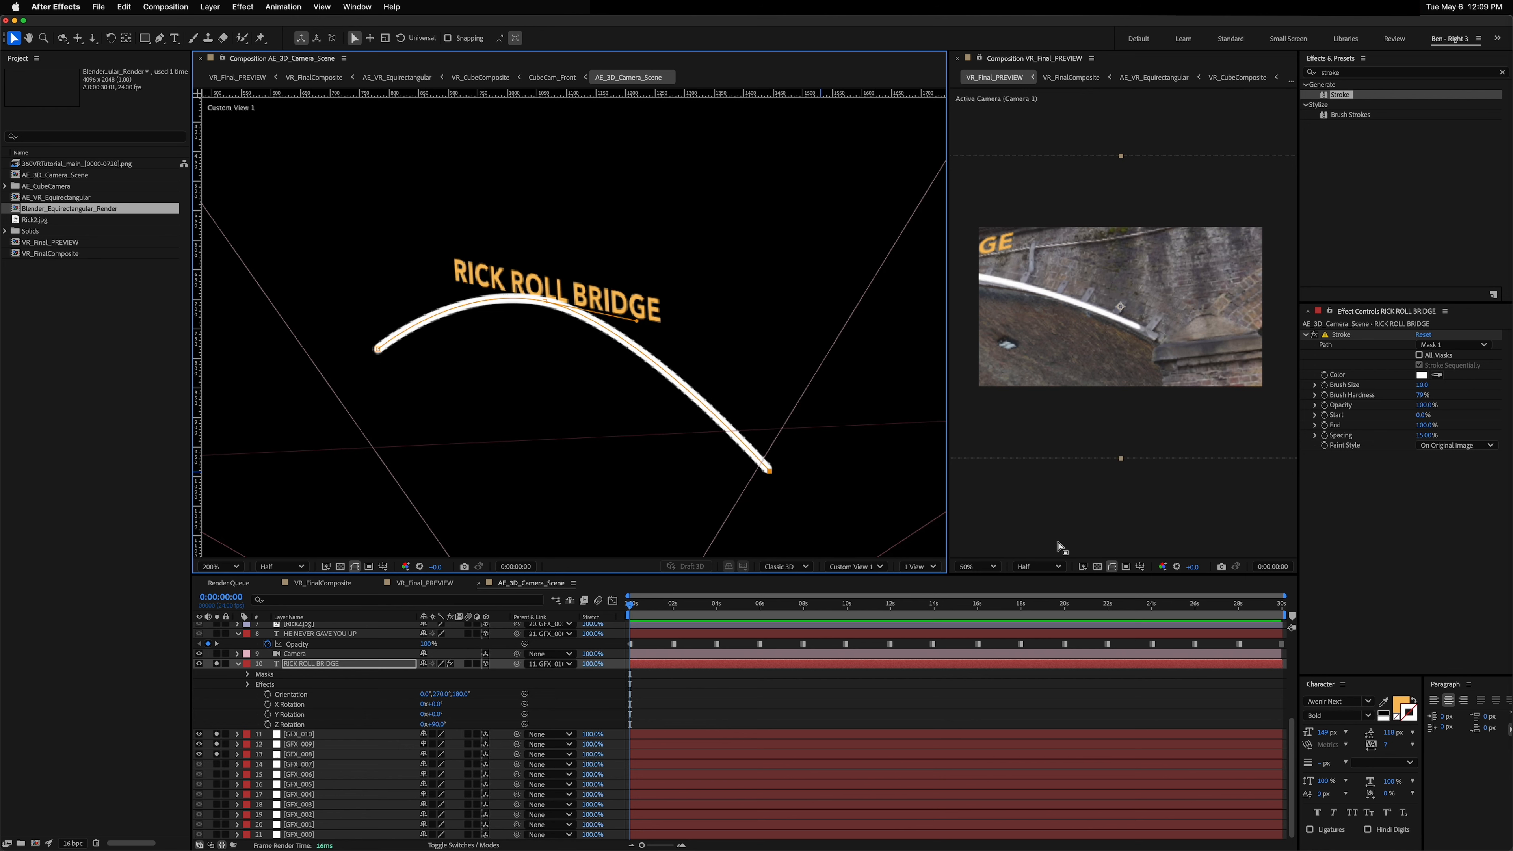
Step: Set the viewer resolution to Quarter and nudge the path's end point further down and right
left_click(1037, 566)
left_click(1038, 647)
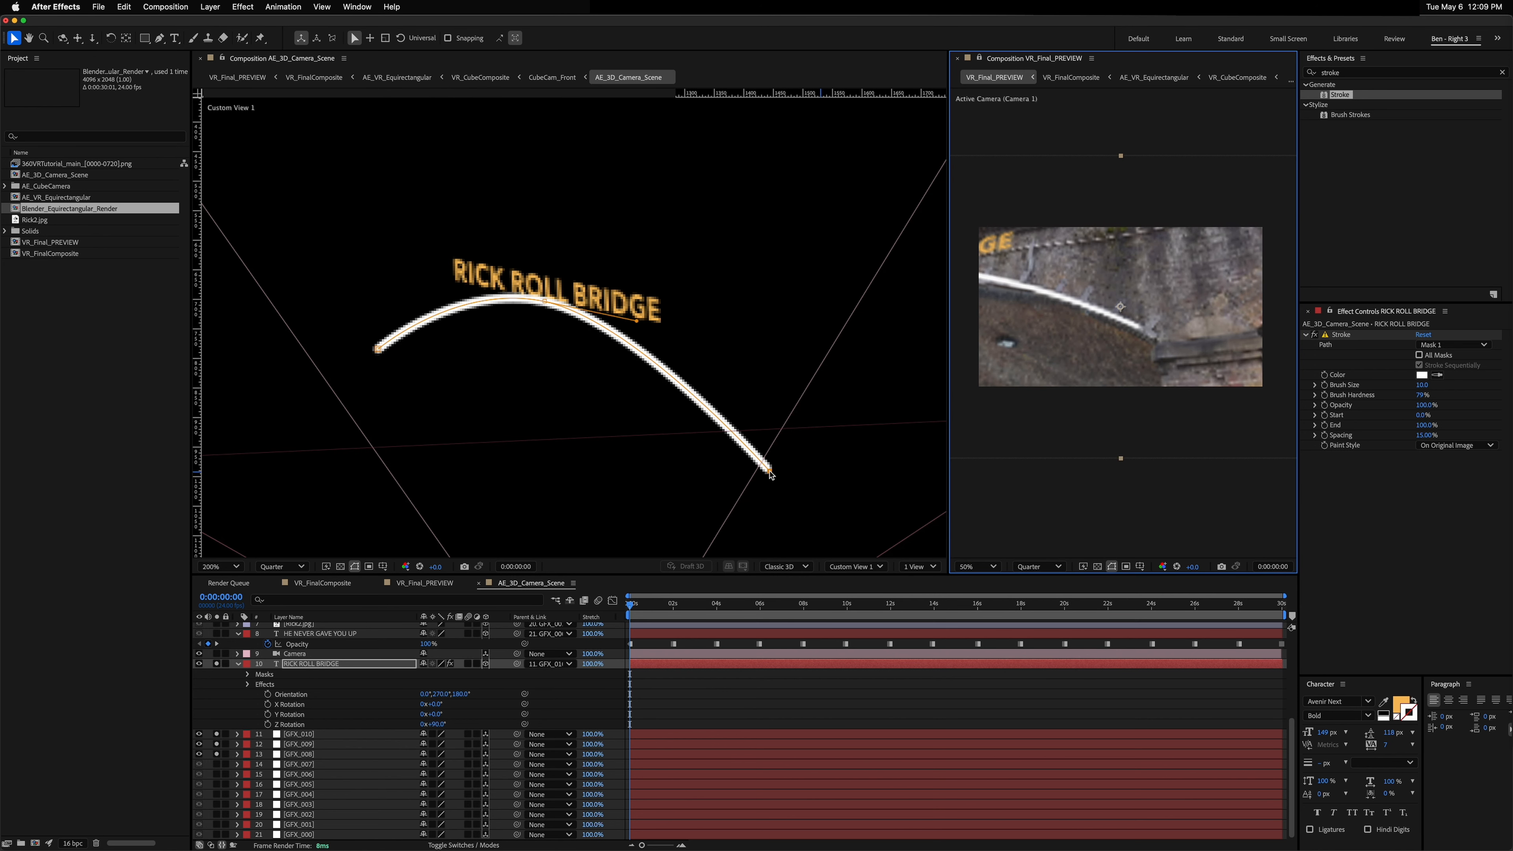
left_click_drag(770, 474, 774, 488)
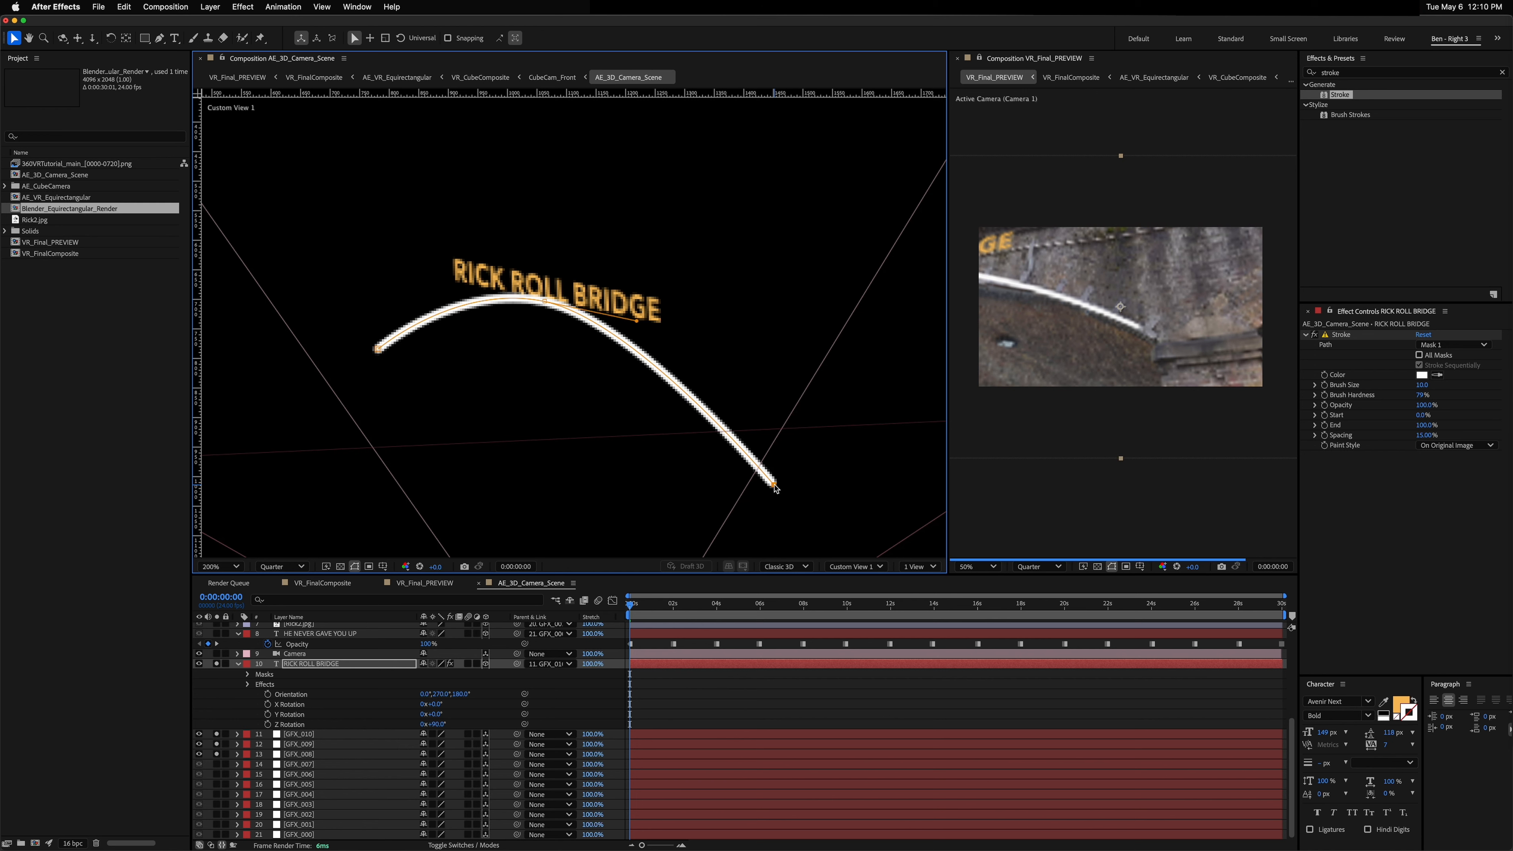
left_click_drag(776, 487, 786, 486)
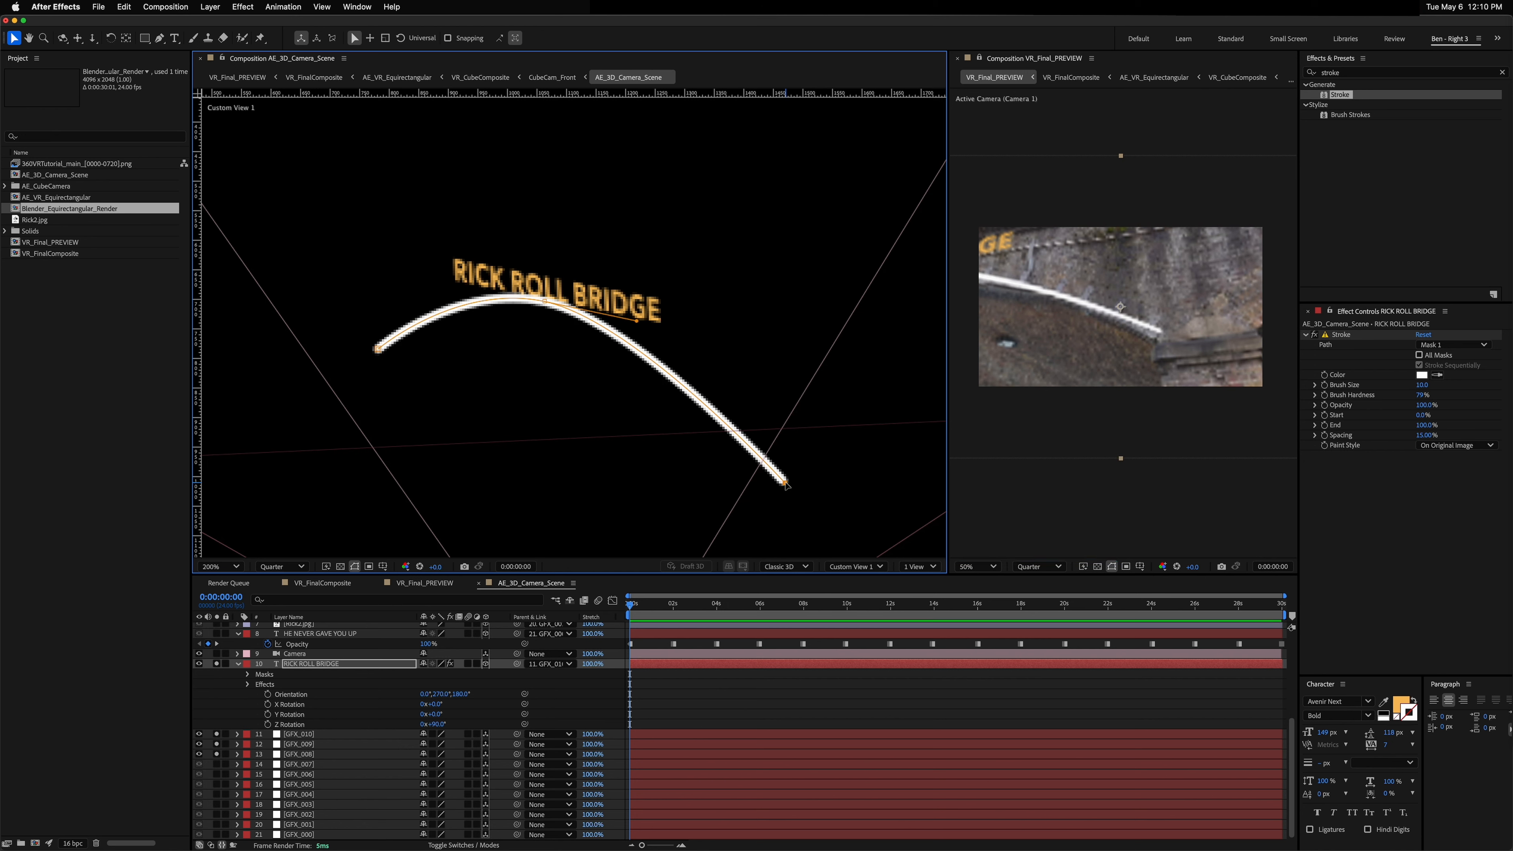
left_click_drag(786, 484, 784, 487)
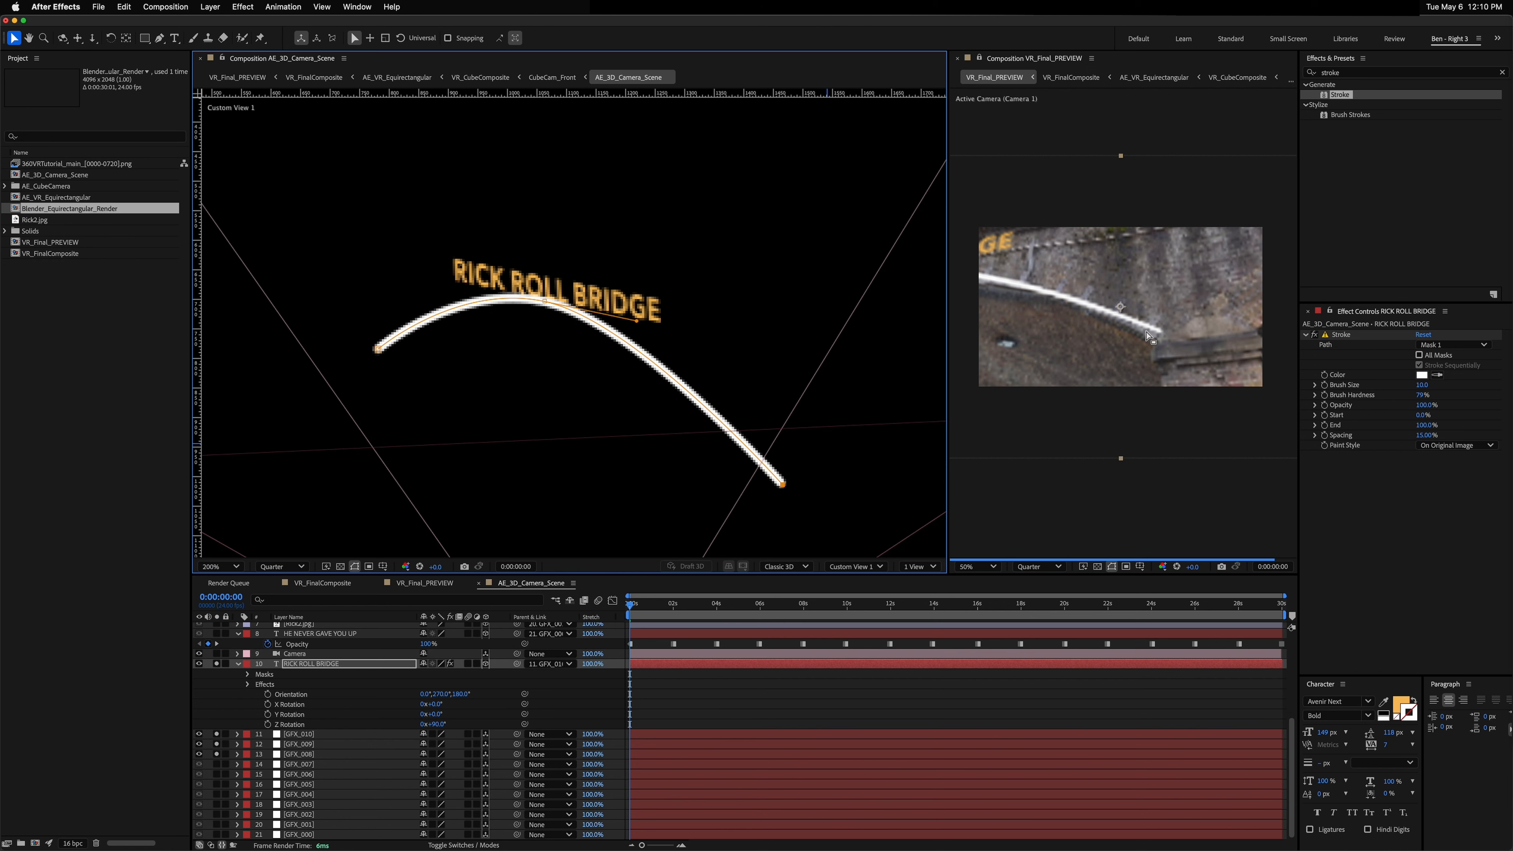
Step: Drag the path's start point slightly down and left while checking the stroke in the VR preview
key("h")
left_click_drag(1026, 332, 1091, 339)
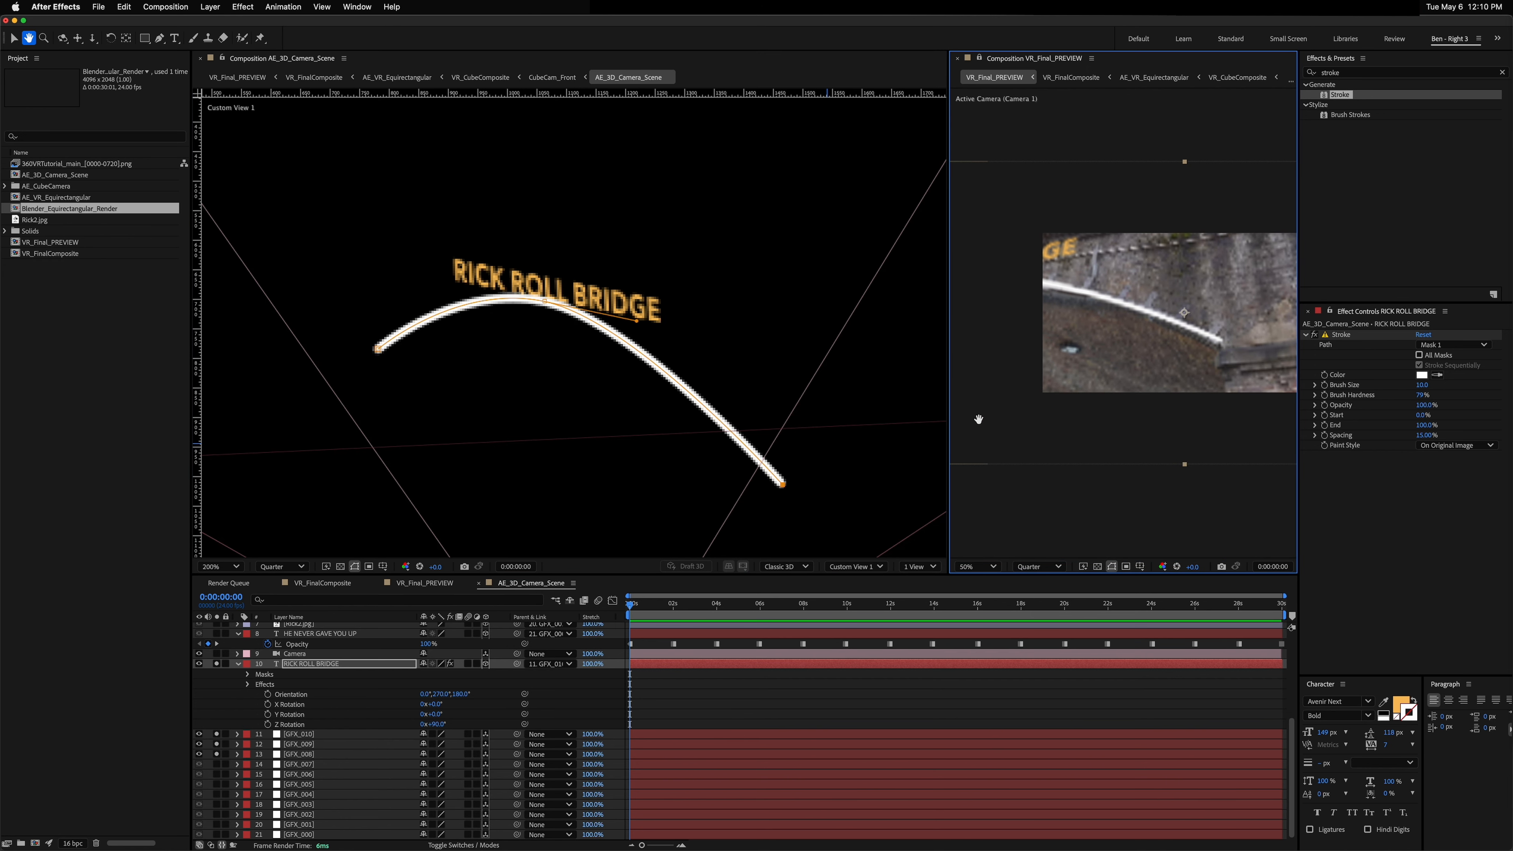
key("v")
key("c")
left_click_drag(1067, 327, 1092, 311)
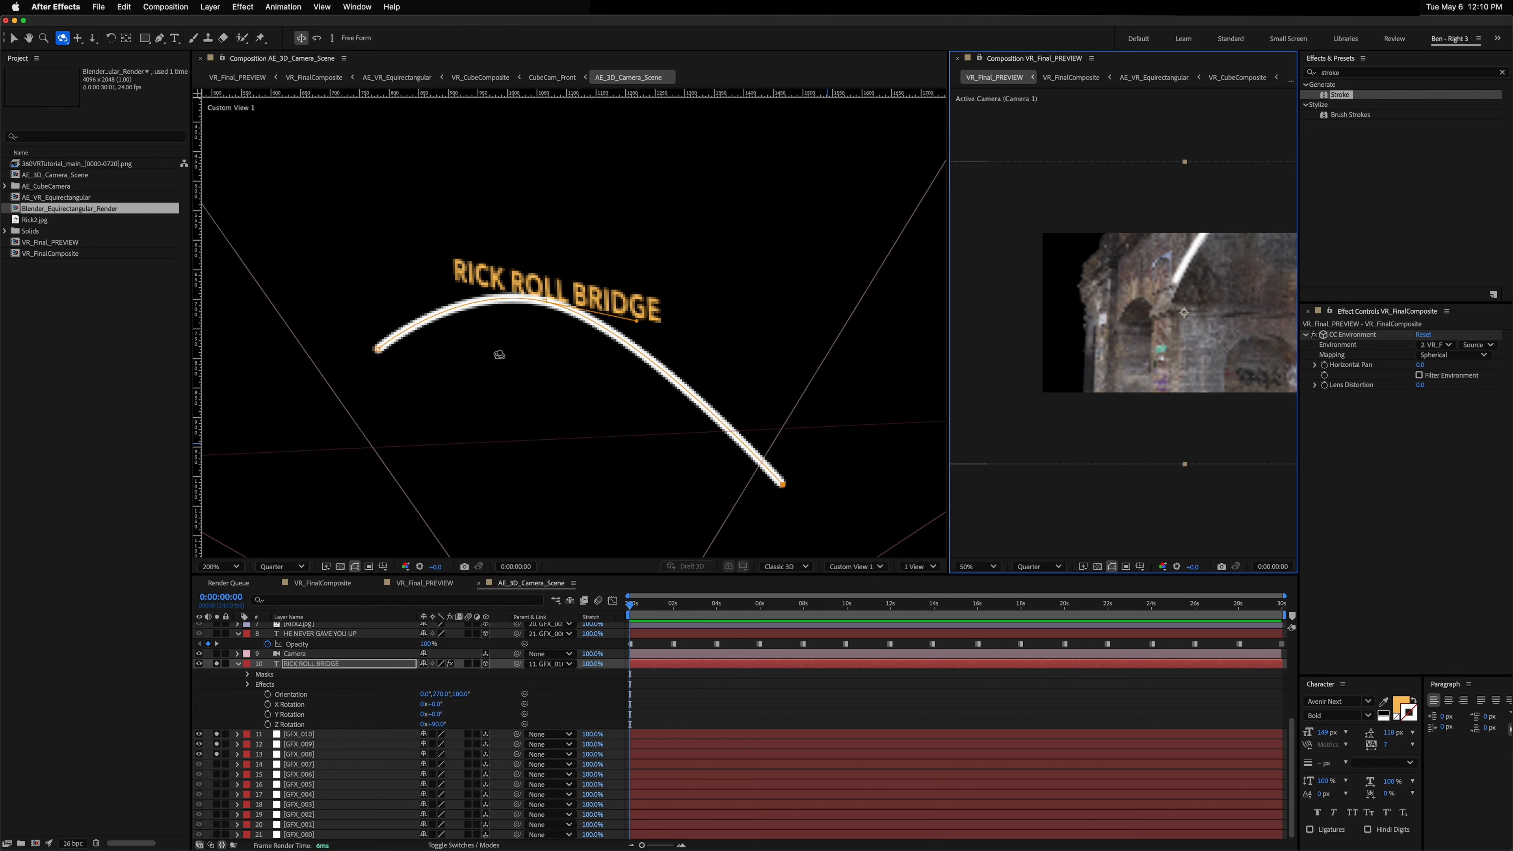
key("v")
left_click_drag(379, 352, 363, 371)
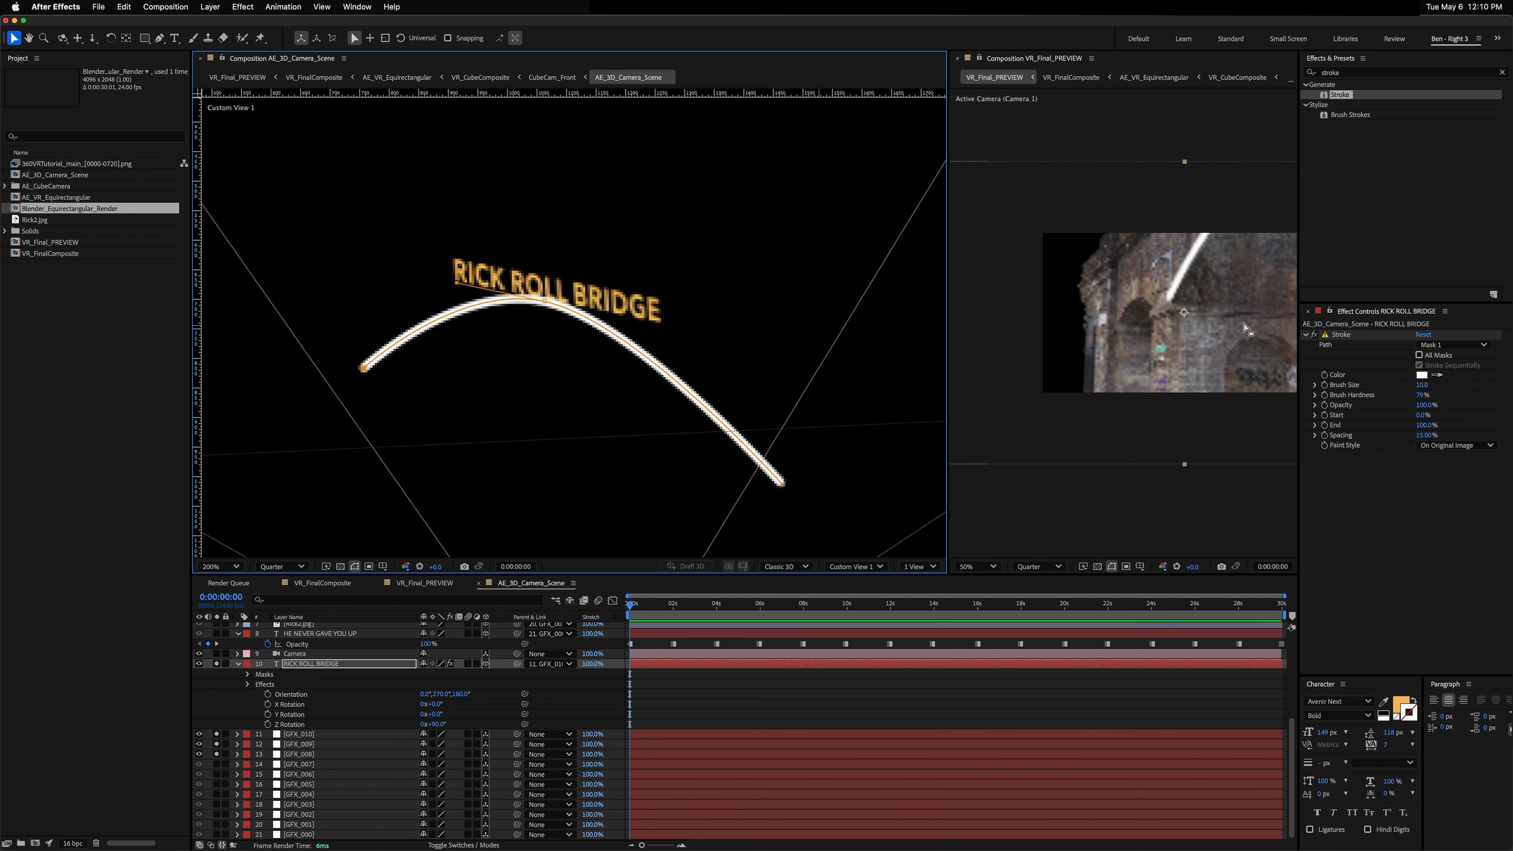
key("c")
left_click_drag(1228, 322, 1207, 322)
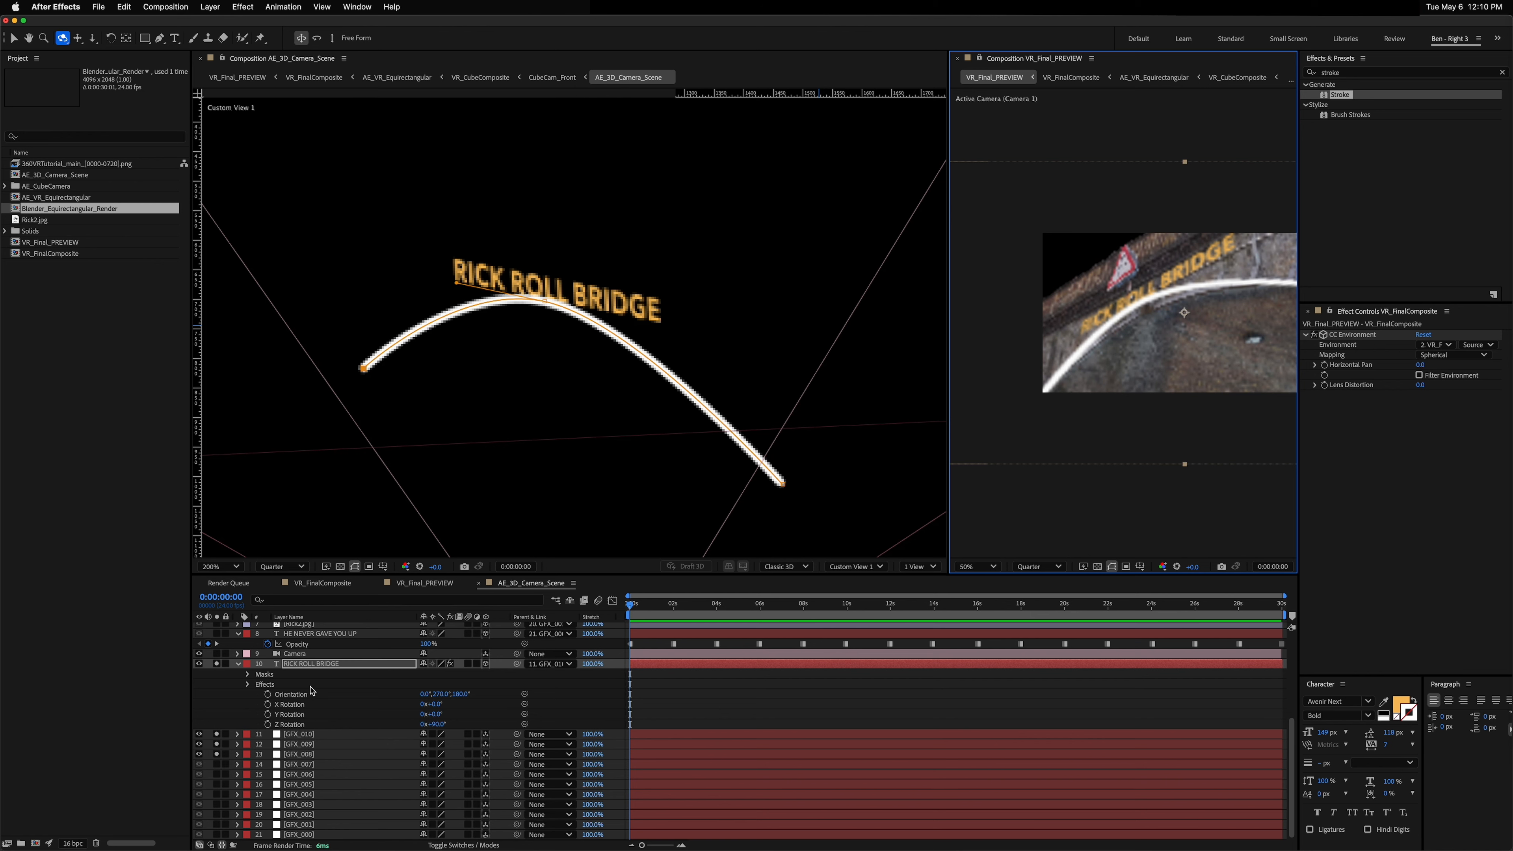
Step: Expand the RICK ROLL BRIDGE text properties and set its Path Options path to Mask 1
left_click(312, 663)
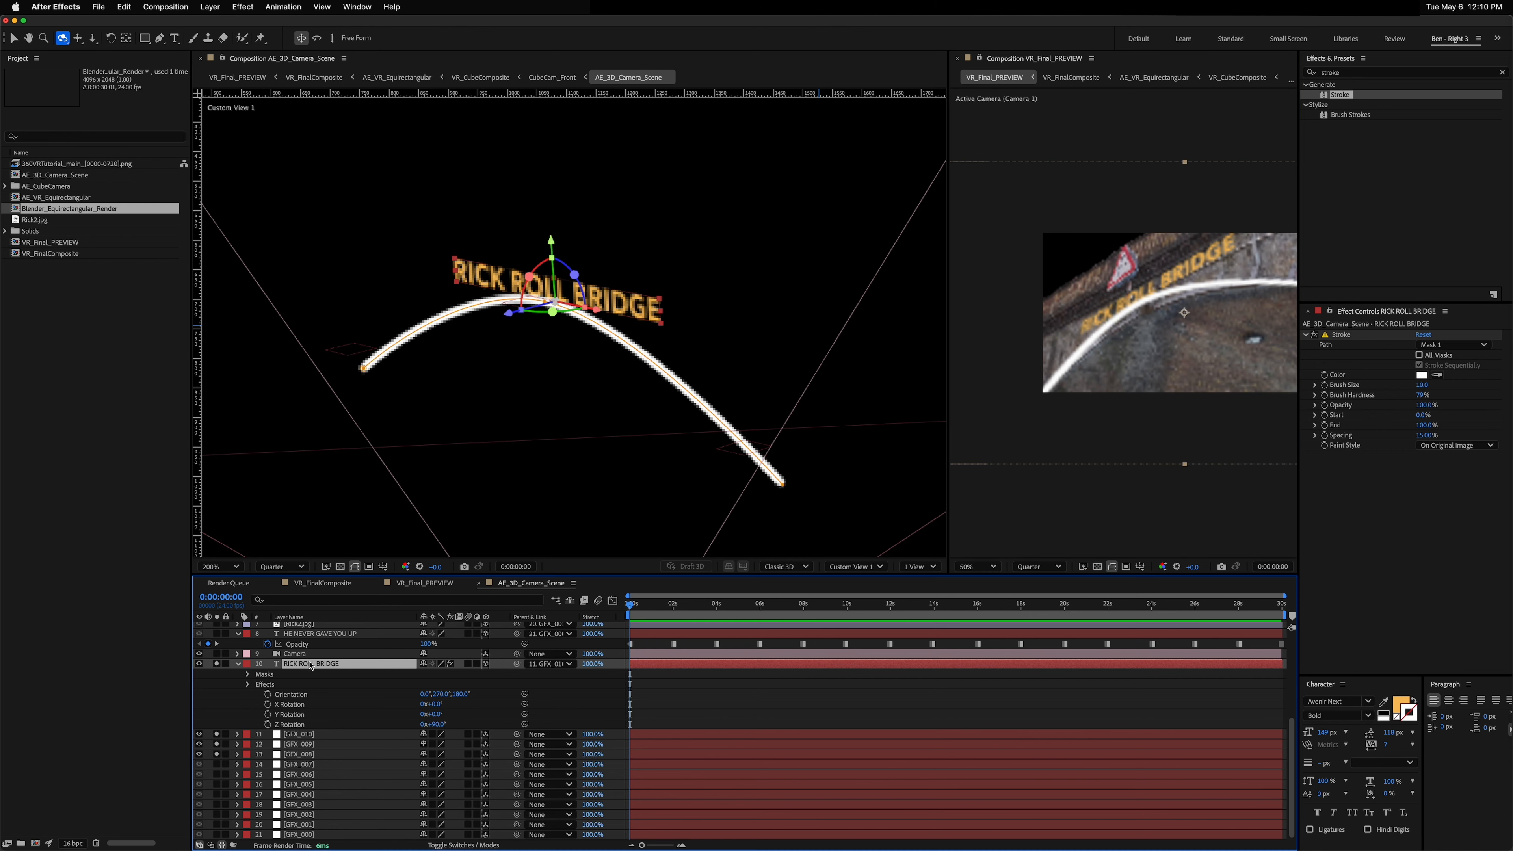
left_click(237, 663)
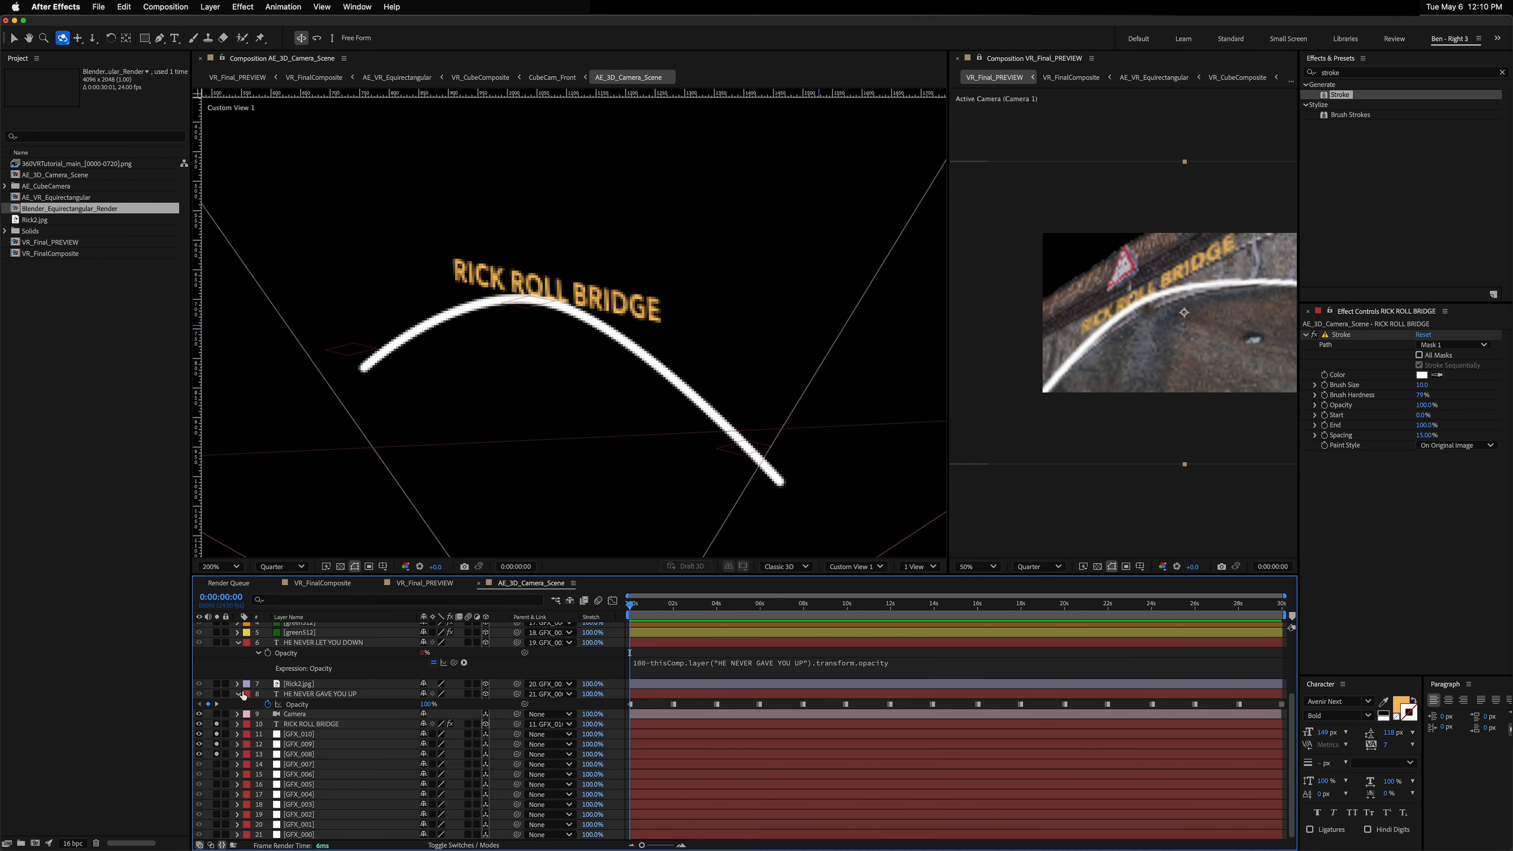
left_click(297, 724)
left_click(238, 724)
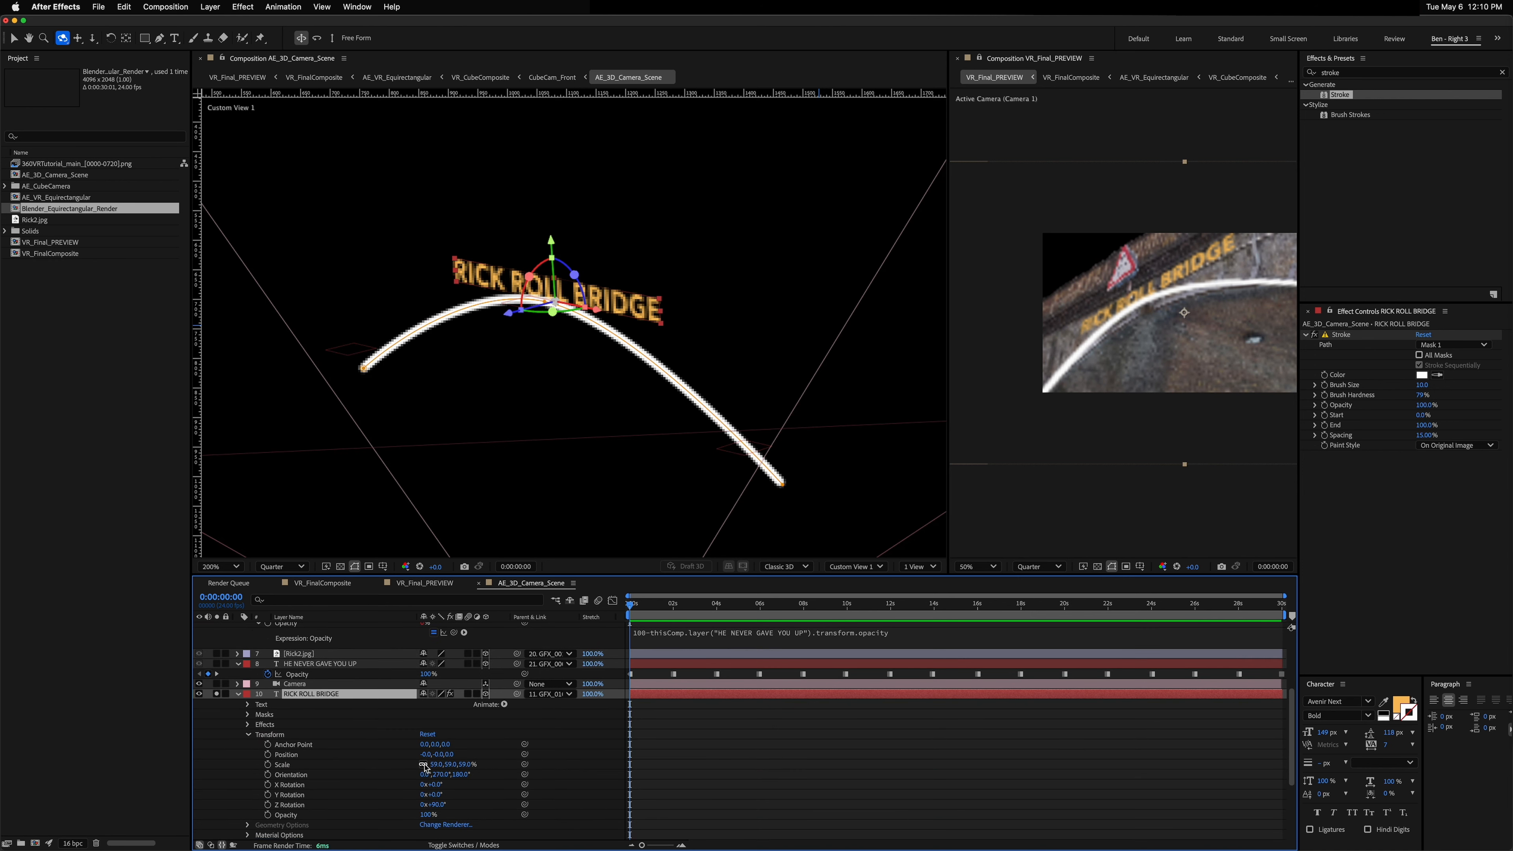
left_click(248, 735)
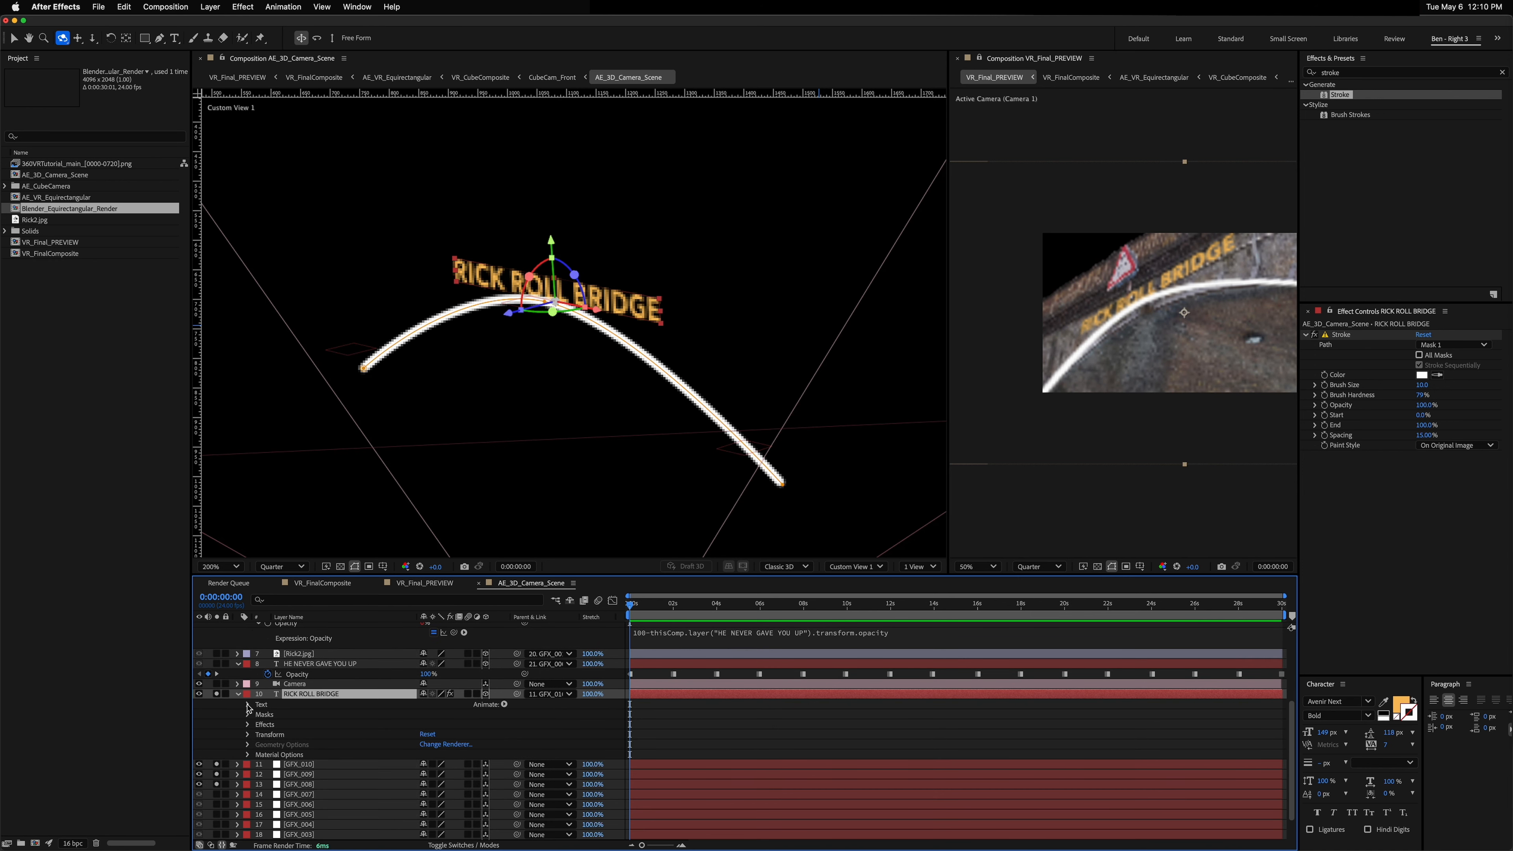
left_click(248, 705)
left_click(258, 724)
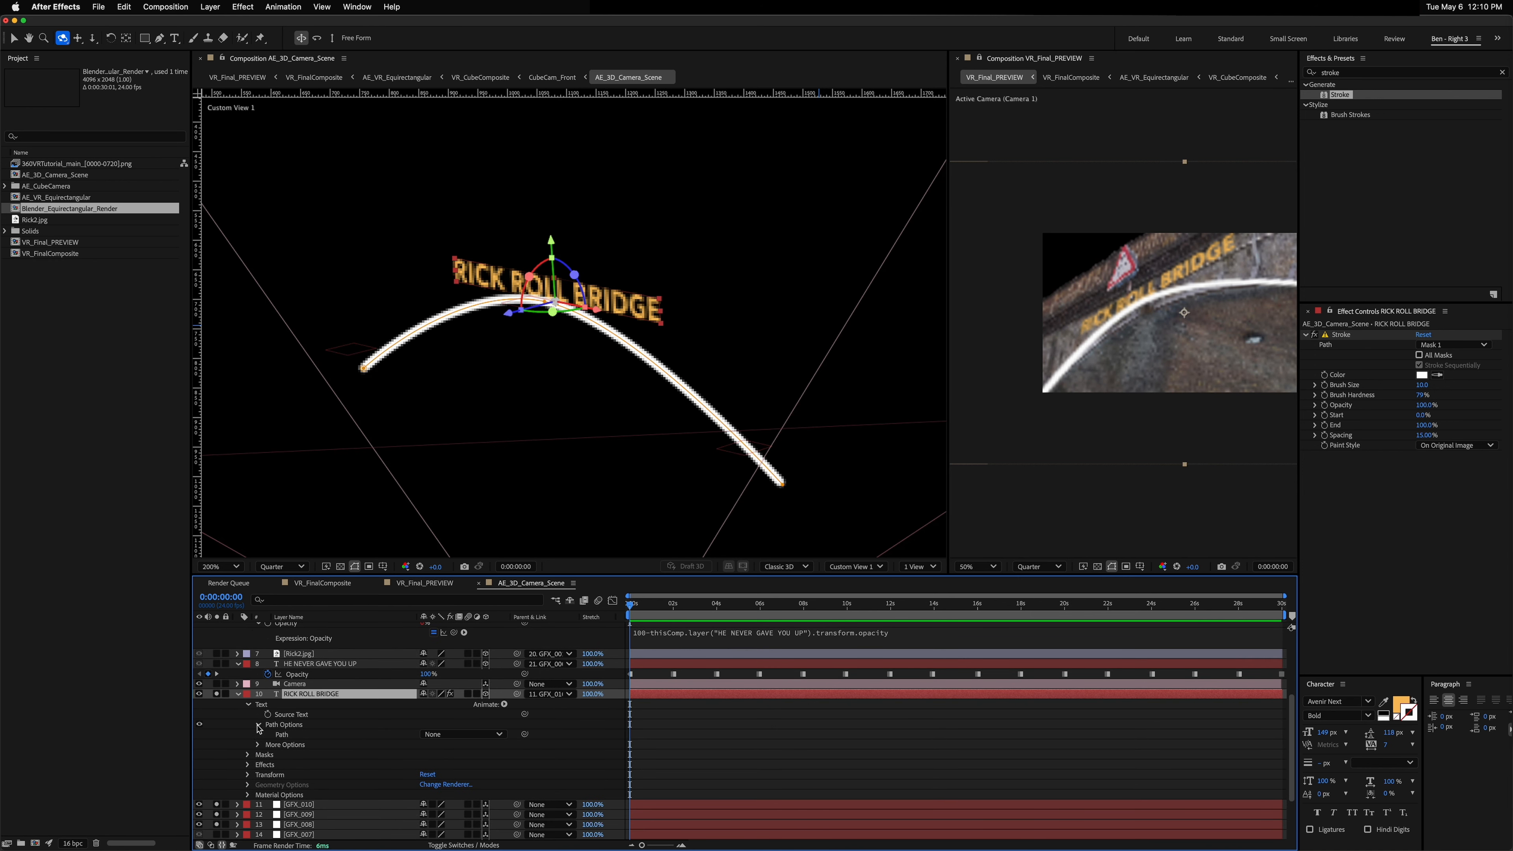
left_click(435, 735)
left_click(452, 767)
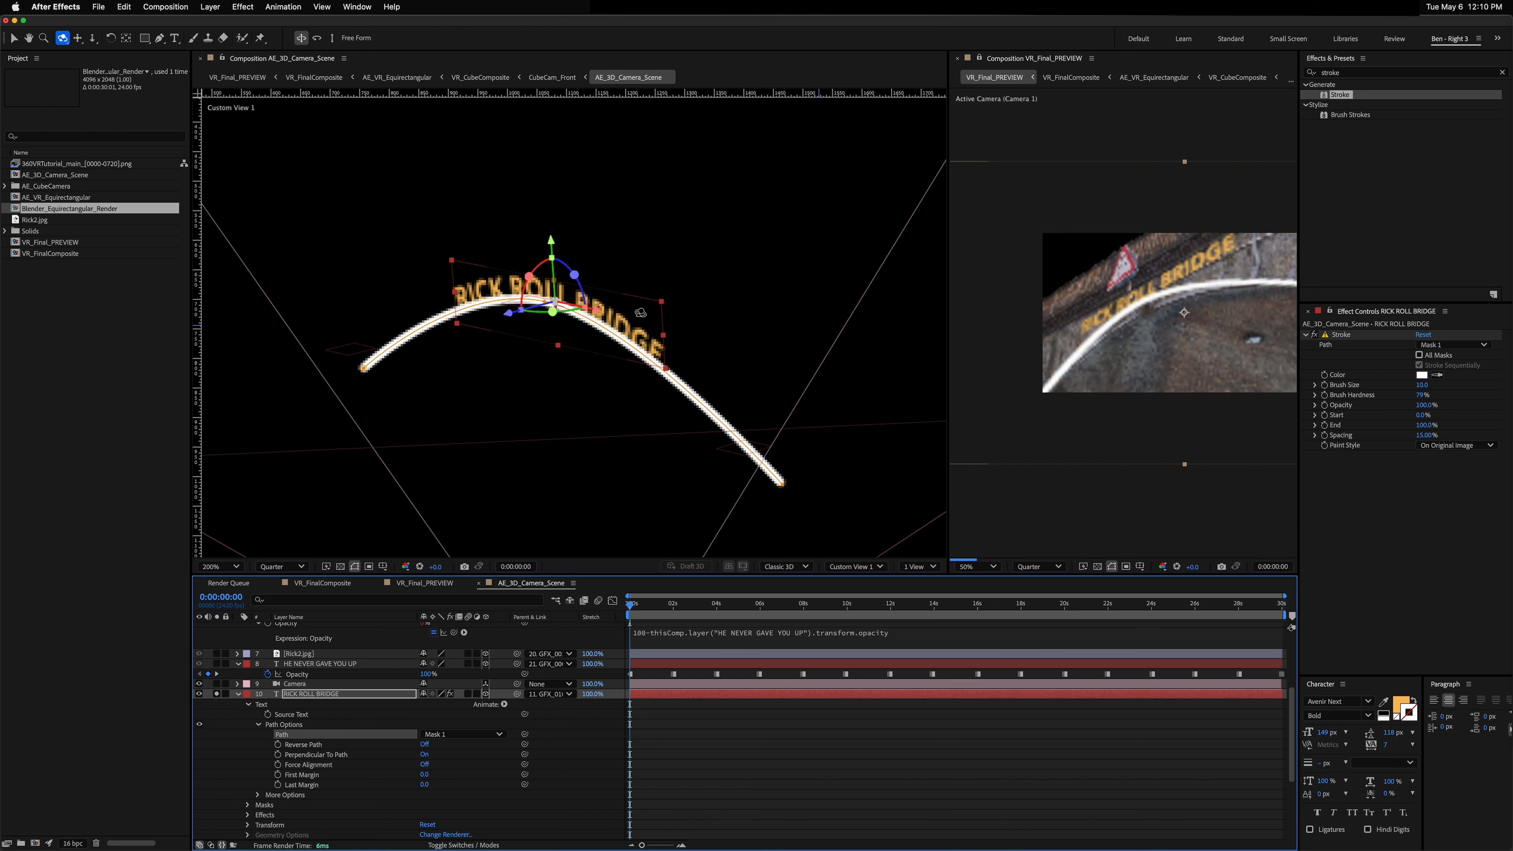
Step: Lower the mask path's top vertex so the RICK ROLL BRIDGE text sits just above the stroke
left_click(1314, 334)
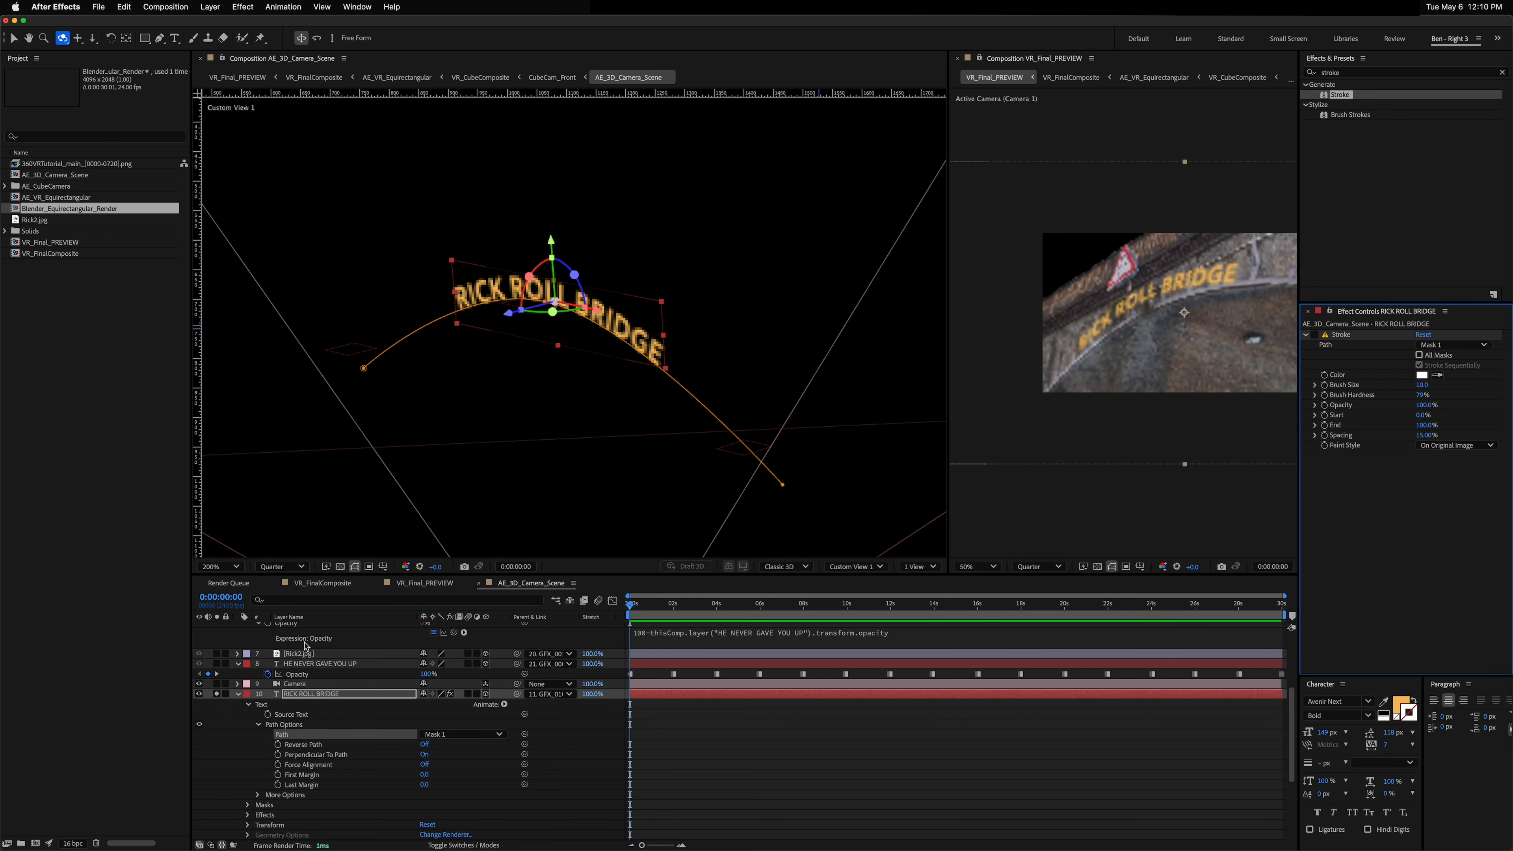
left_click(1315, 336)
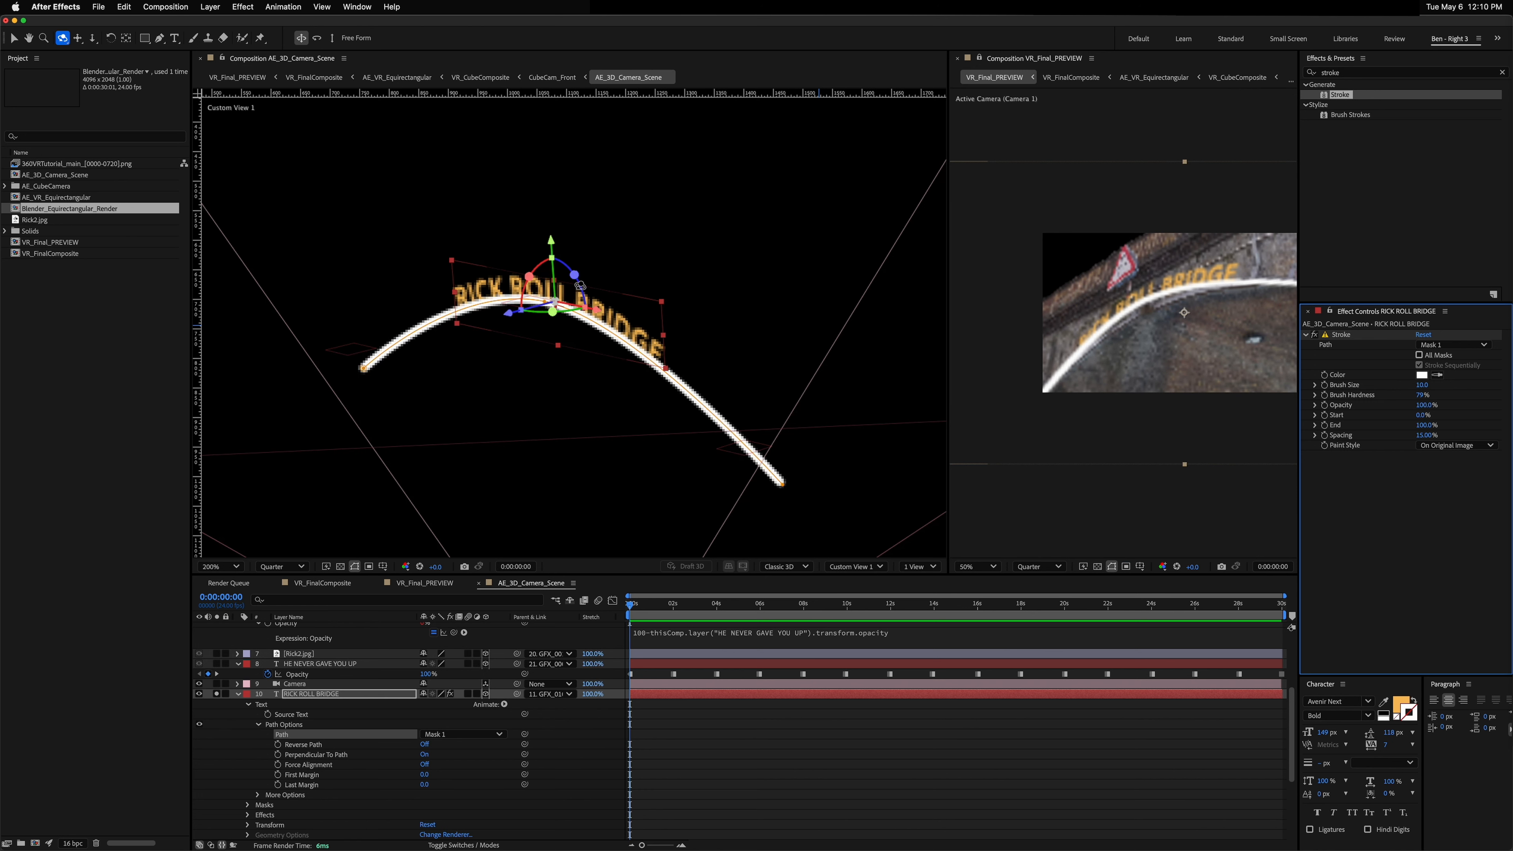
scroll(566, 289, "up", 2)
key("v")
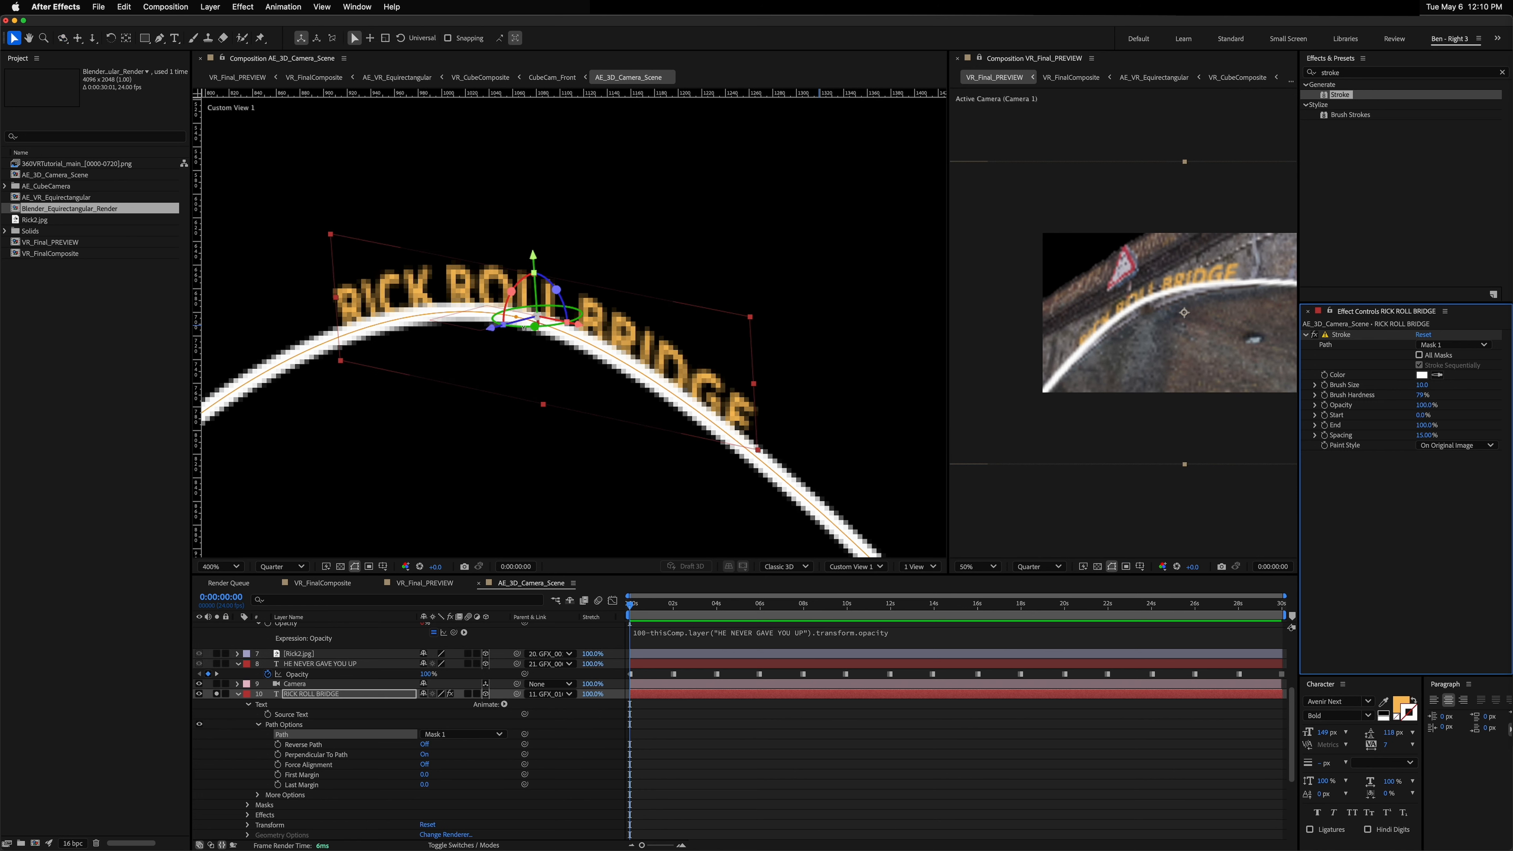
left_click(517, 320)
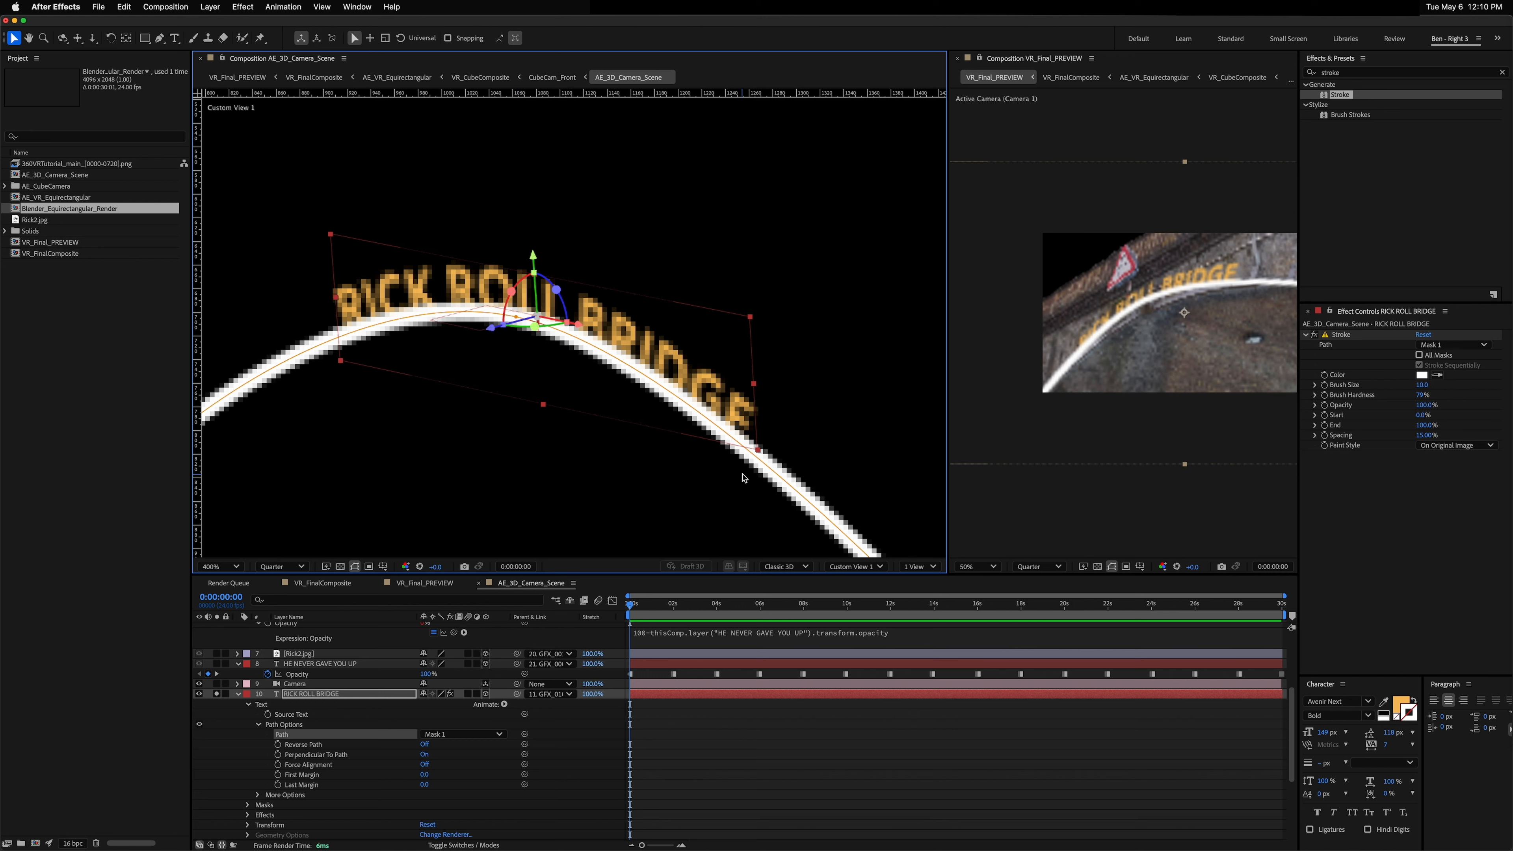
left_click(702, 426)
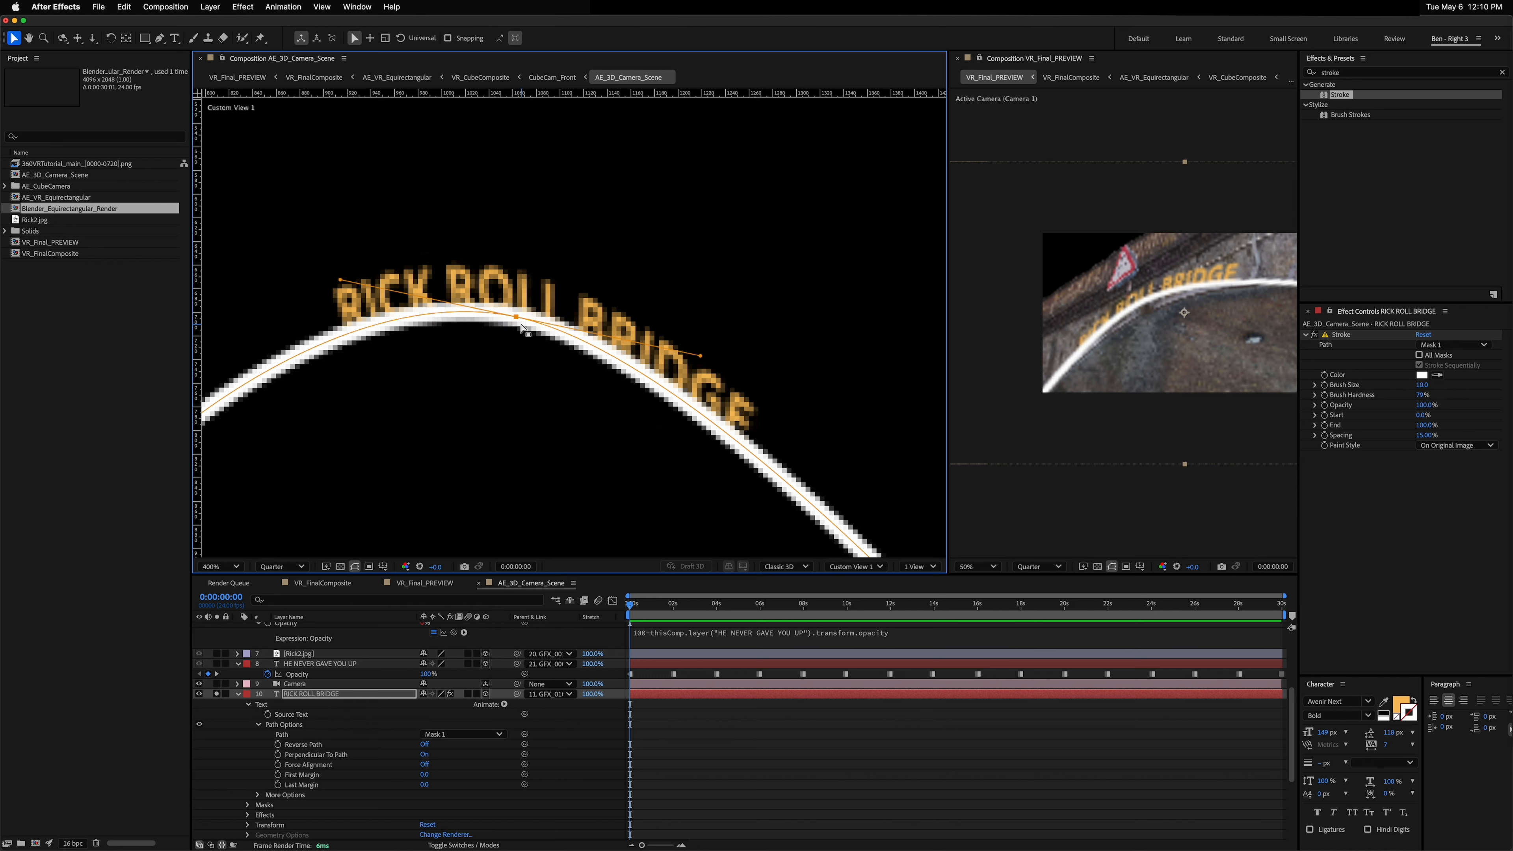
left_click_drag(516, 318, 514, 327)
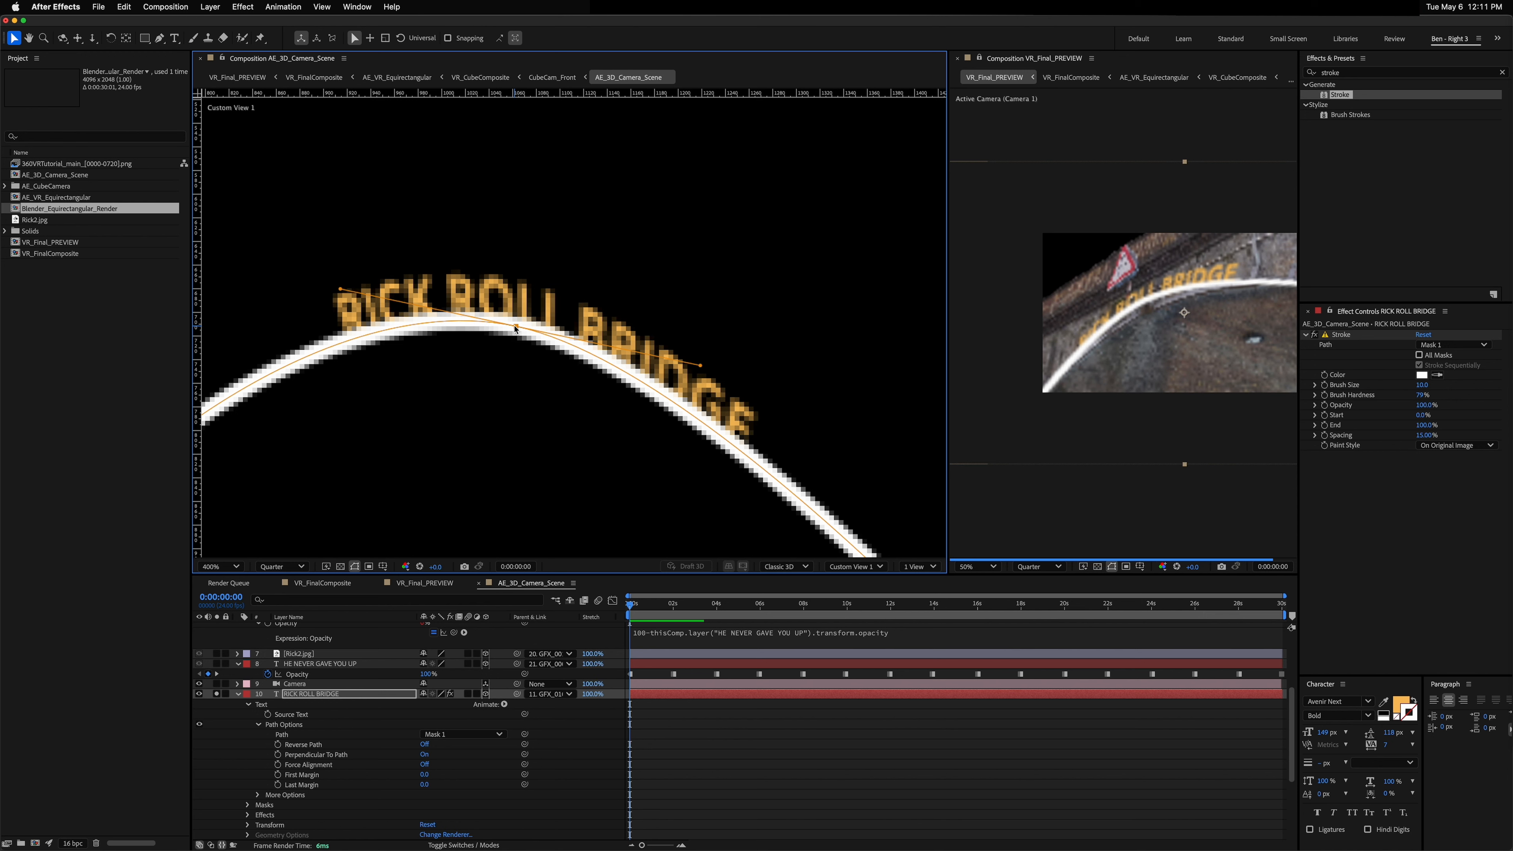
left_click_drag(515, 328, 515, 335)
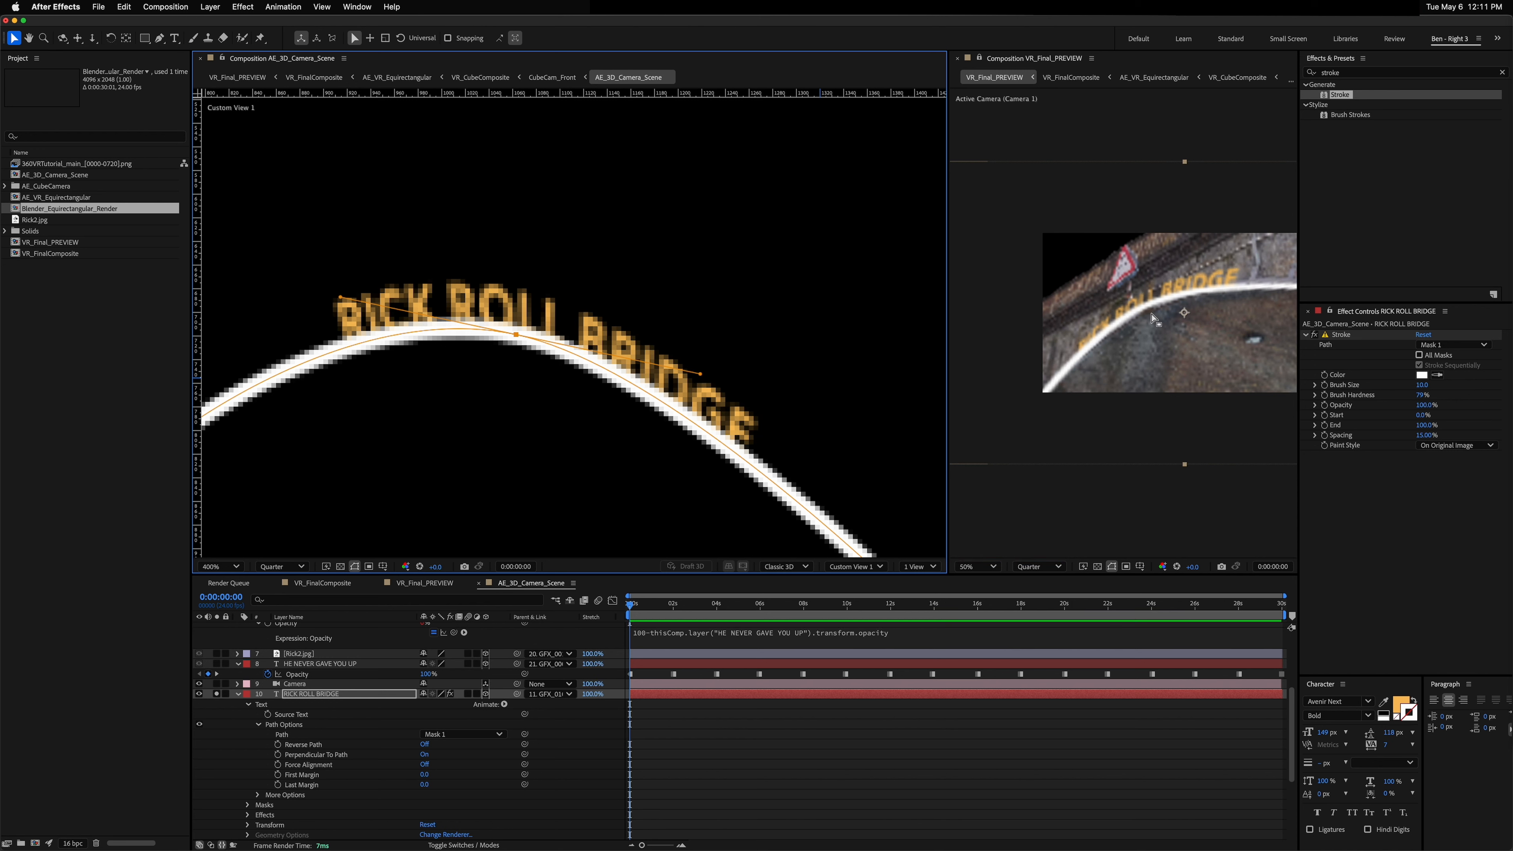
left_click_drag(516, 336, 515, 342)
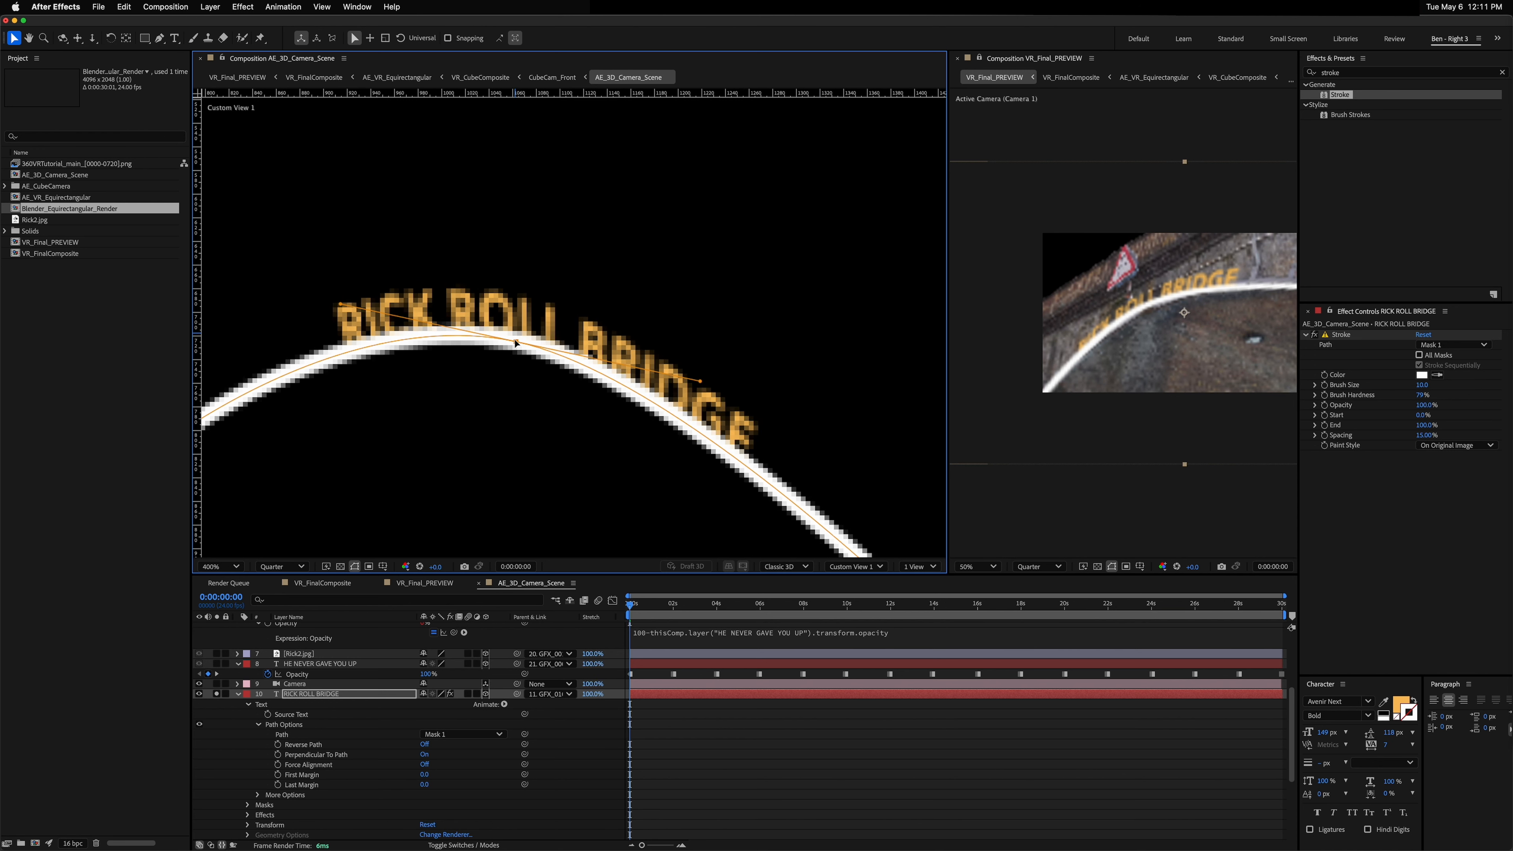
Step: Disable the Stroke effect on RICK ROLL BRIDGE and deselect the path
left_click(1314, 335)
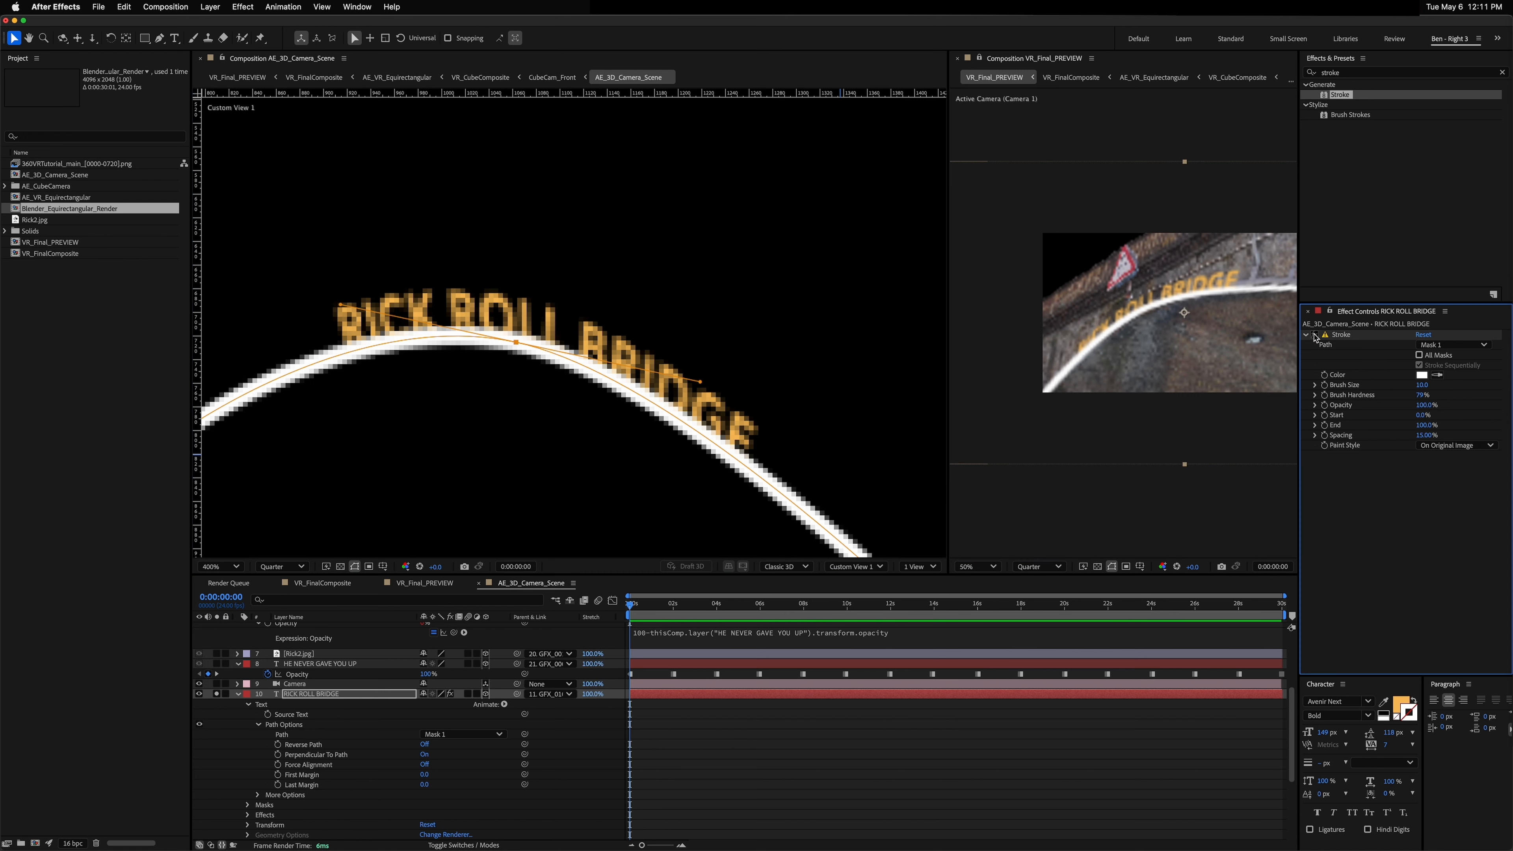
left_click(515, 344)
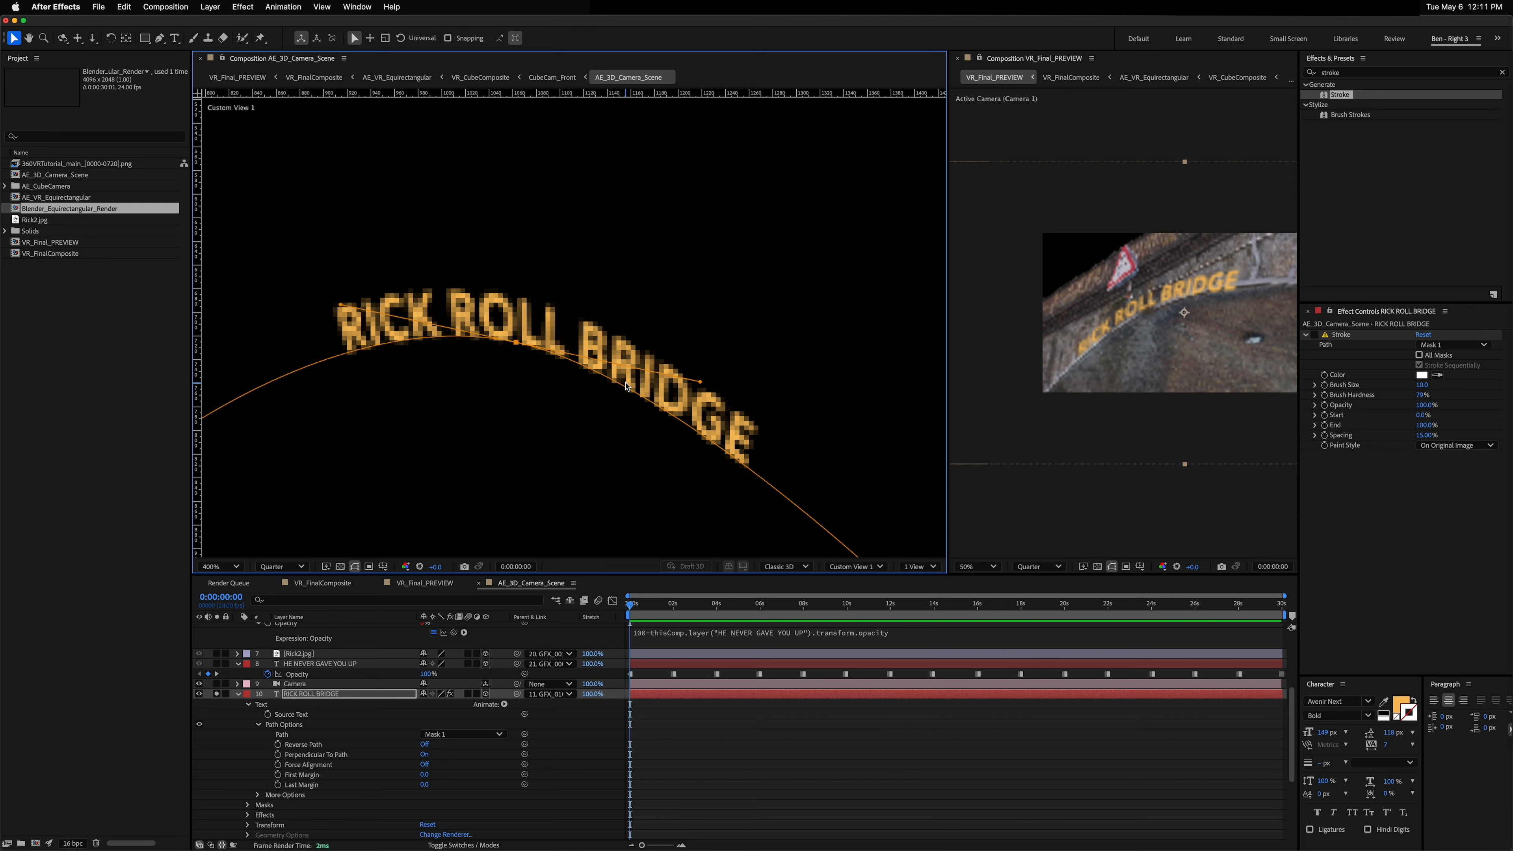
key("comma")
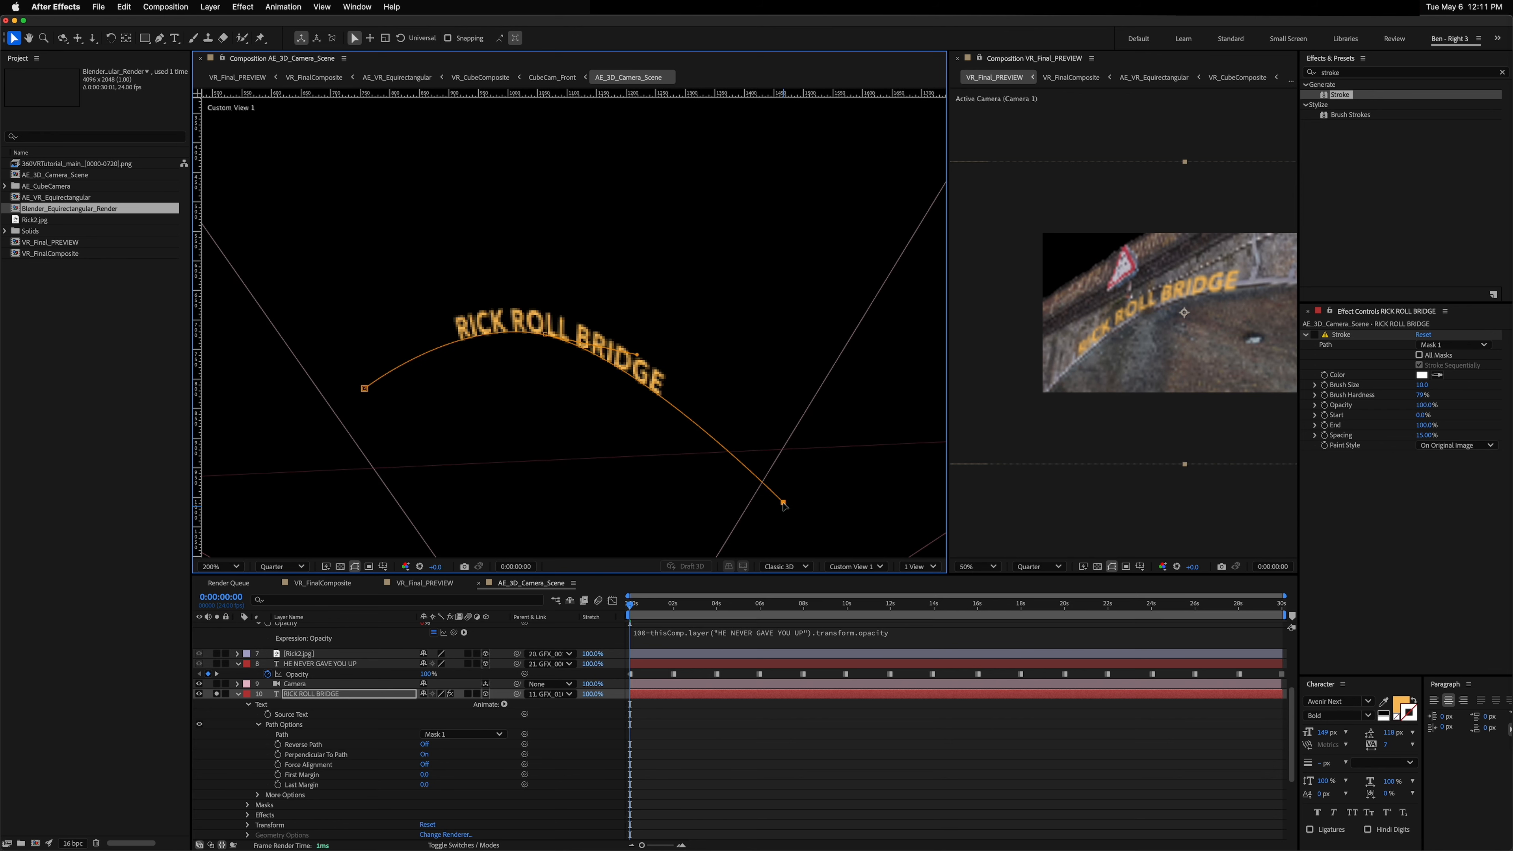
left_click_drag(639, 357, 657, 359)
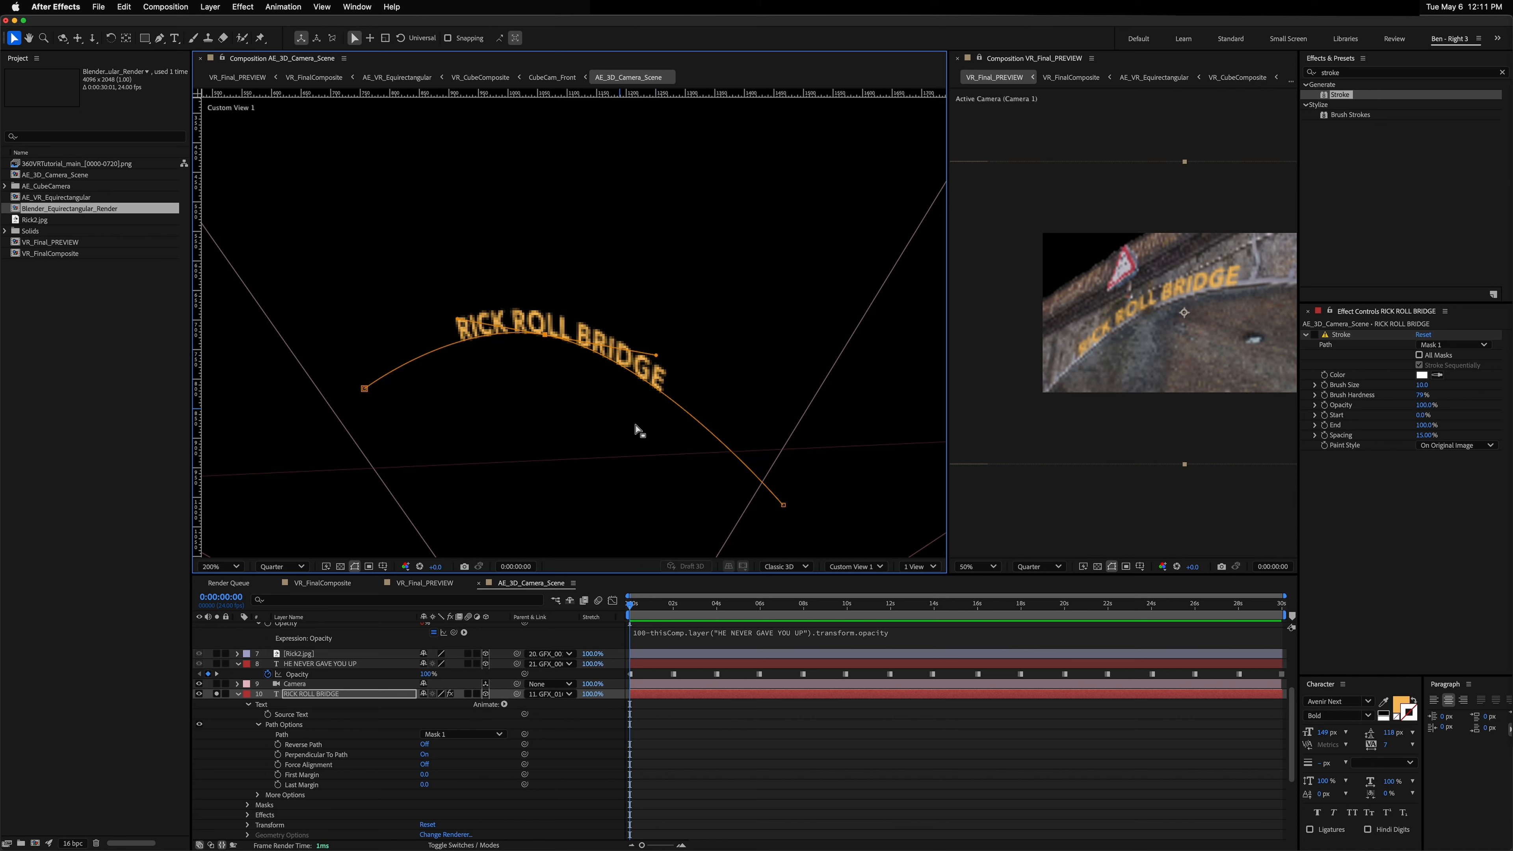
Step: Enlarge the RICK ROLL BRIDGE text's font size to about 211 px
left_click(312, 696)
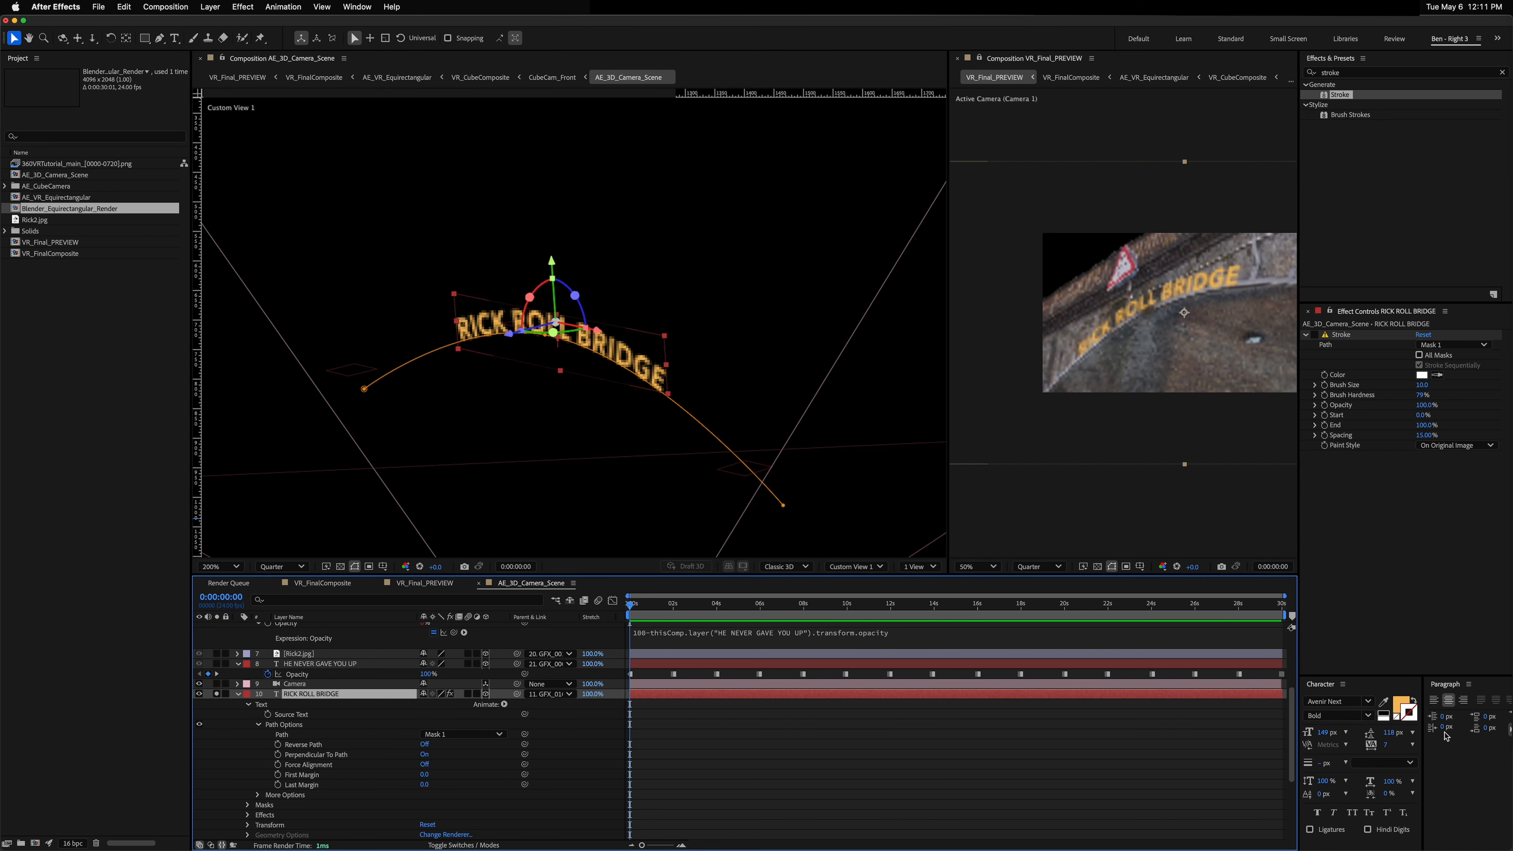
left_click_drag(1323, 734, 1360, 732)
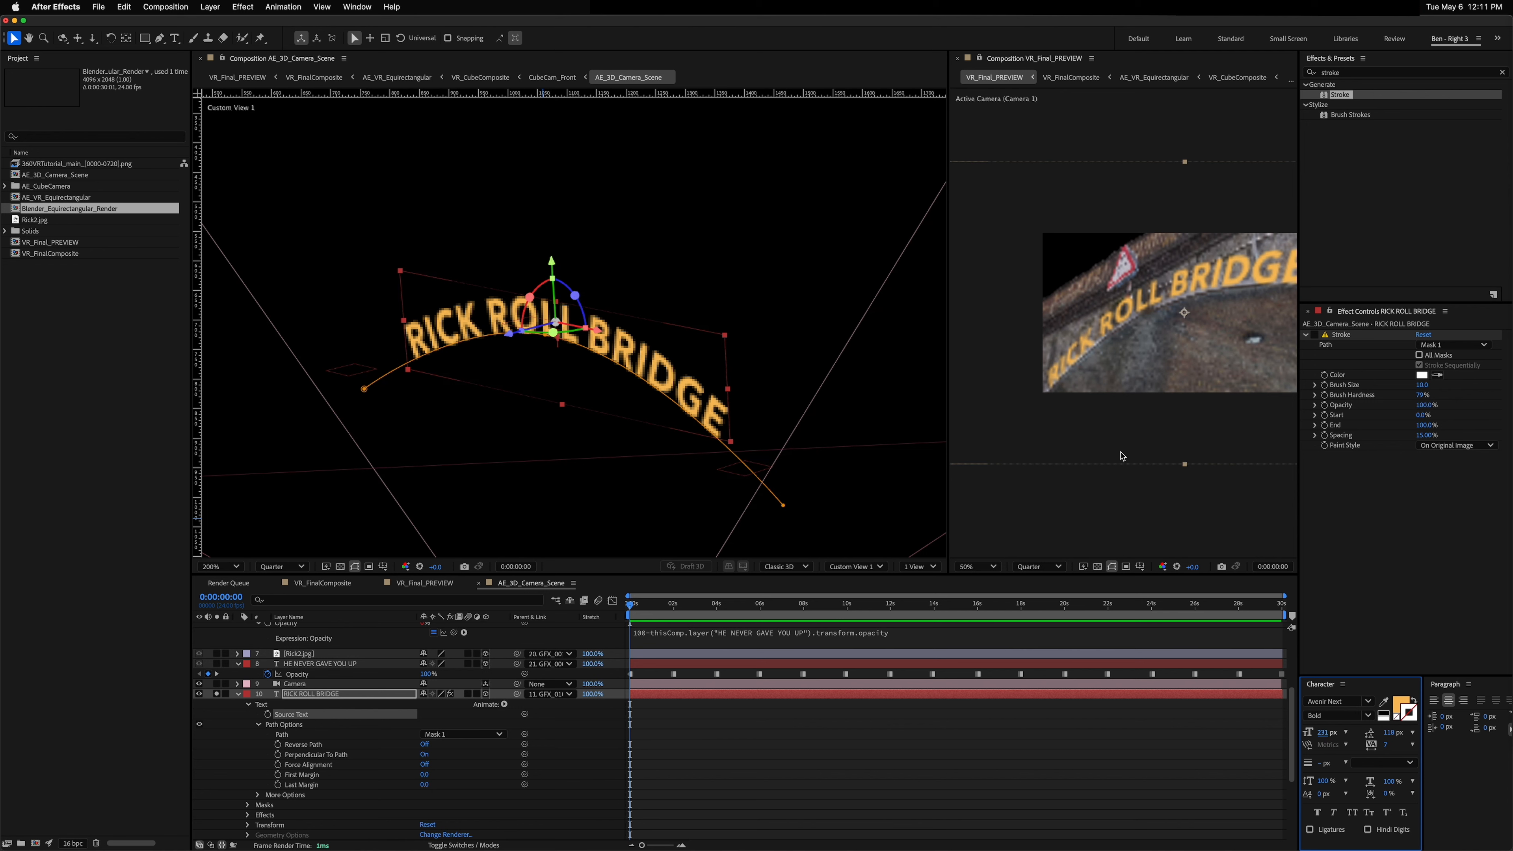
Step: Orbit and play back the VR preview to check the enlarged bridge text
left_click(1111, 376)
key("c")
mouse_move(1111, 361)
left_mouse_down()
mouse_move(1092, 351)
mouse_move(1109, 353)
left_mouse_up()
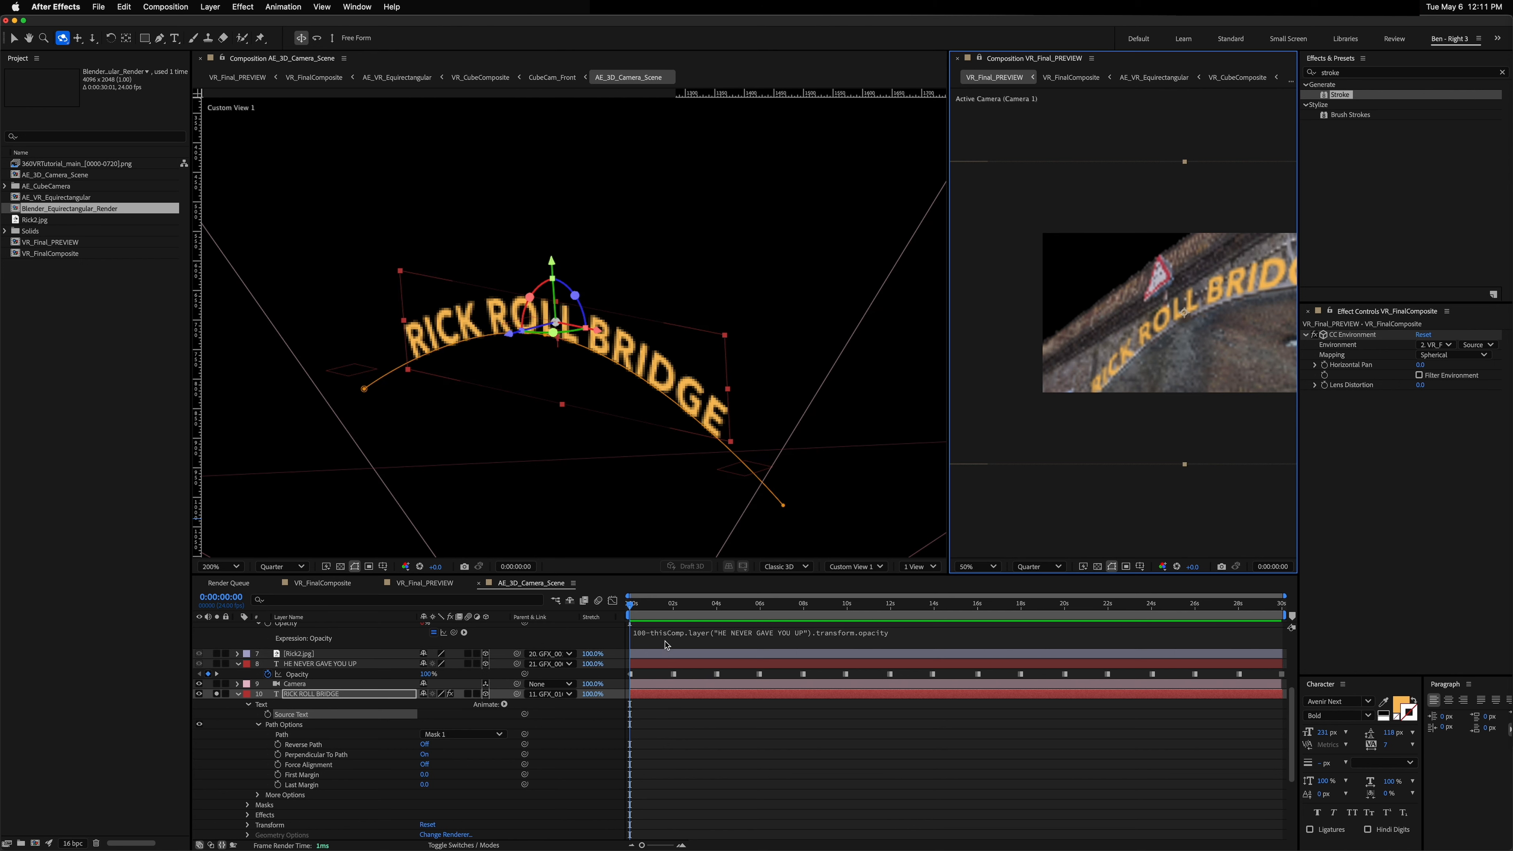
key("space")
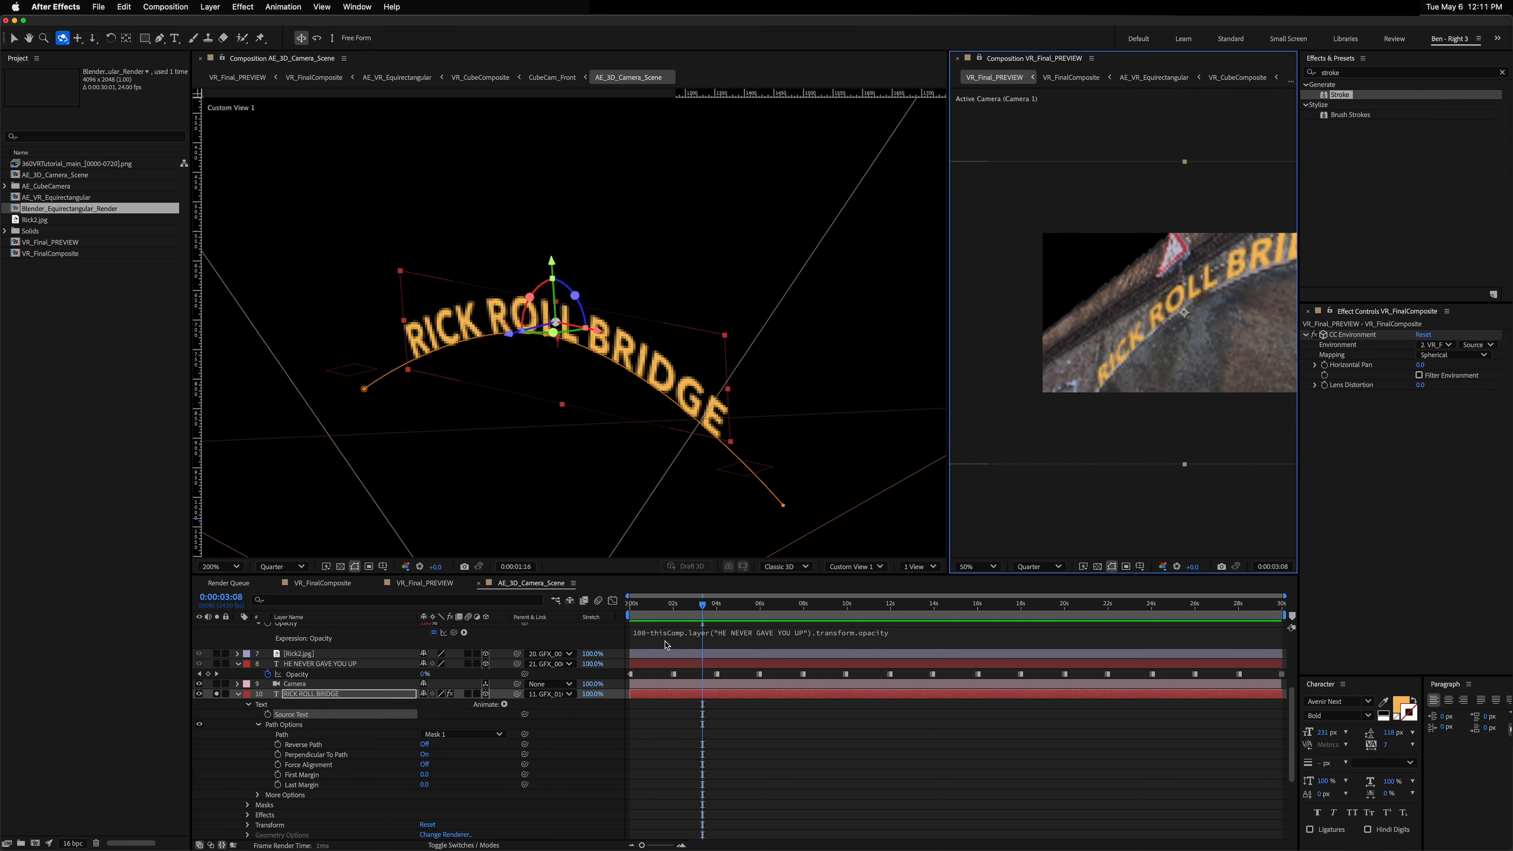
left_click_drag(1187, 334, 1158, 349)
key("space")
key("space")
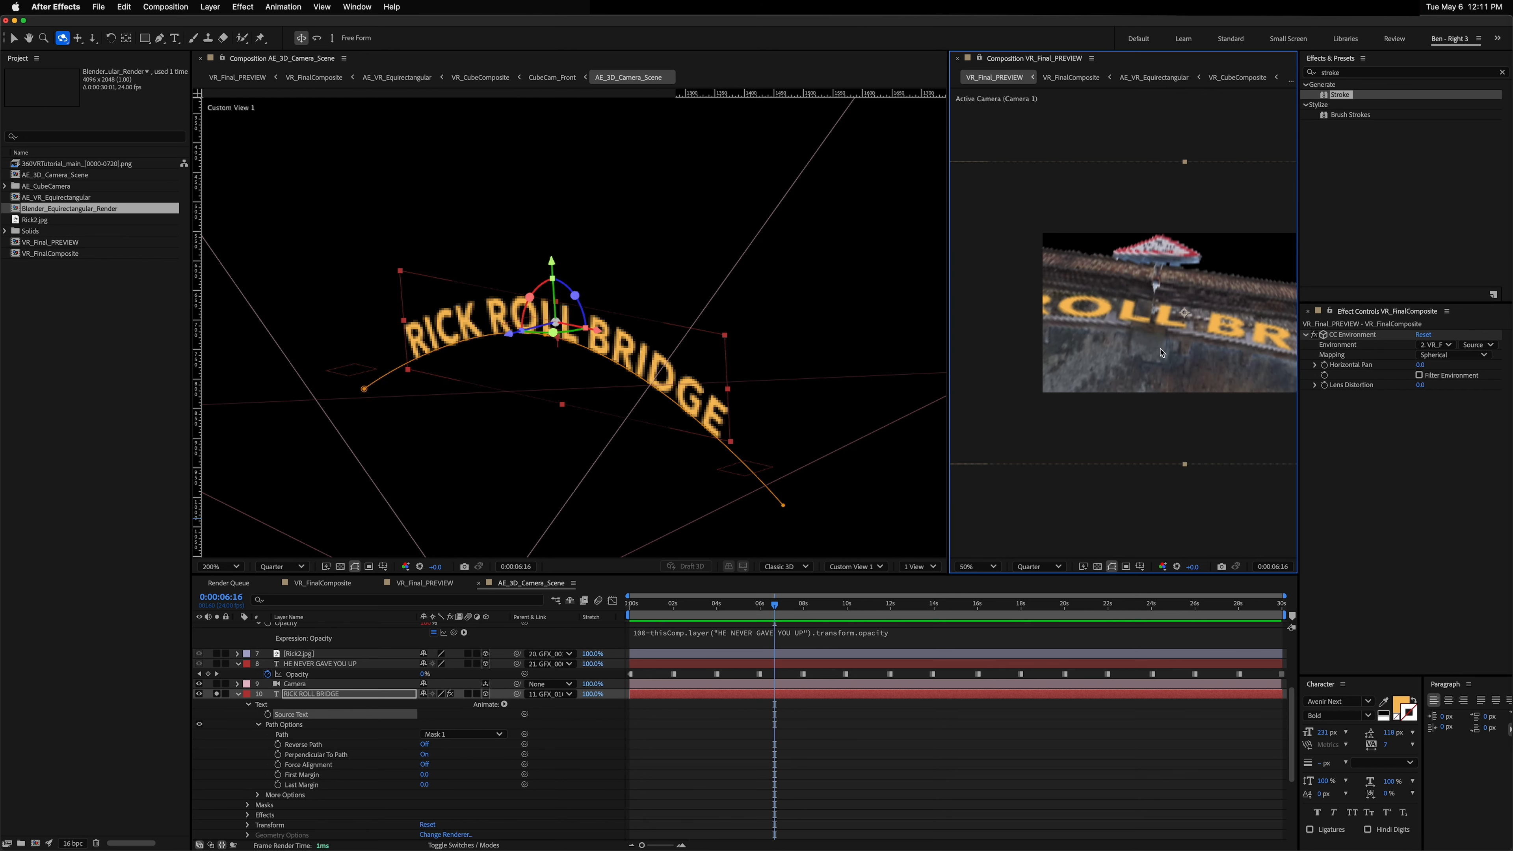
key("space")
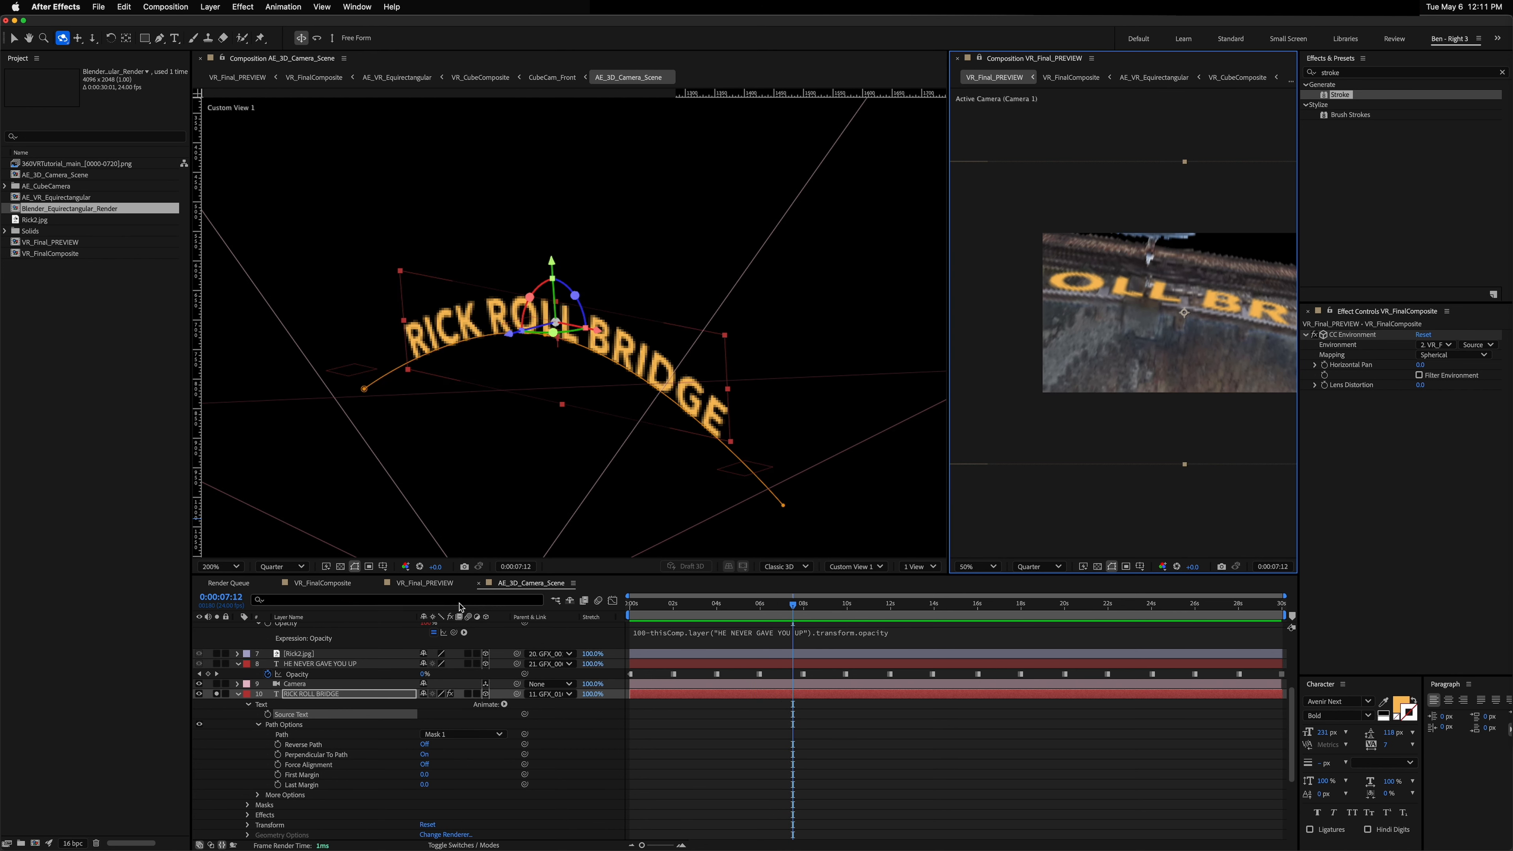
Step: Open VR_FinalComposite and play and scrub through it to review the bridge text in the 360° preview
key("Tab")
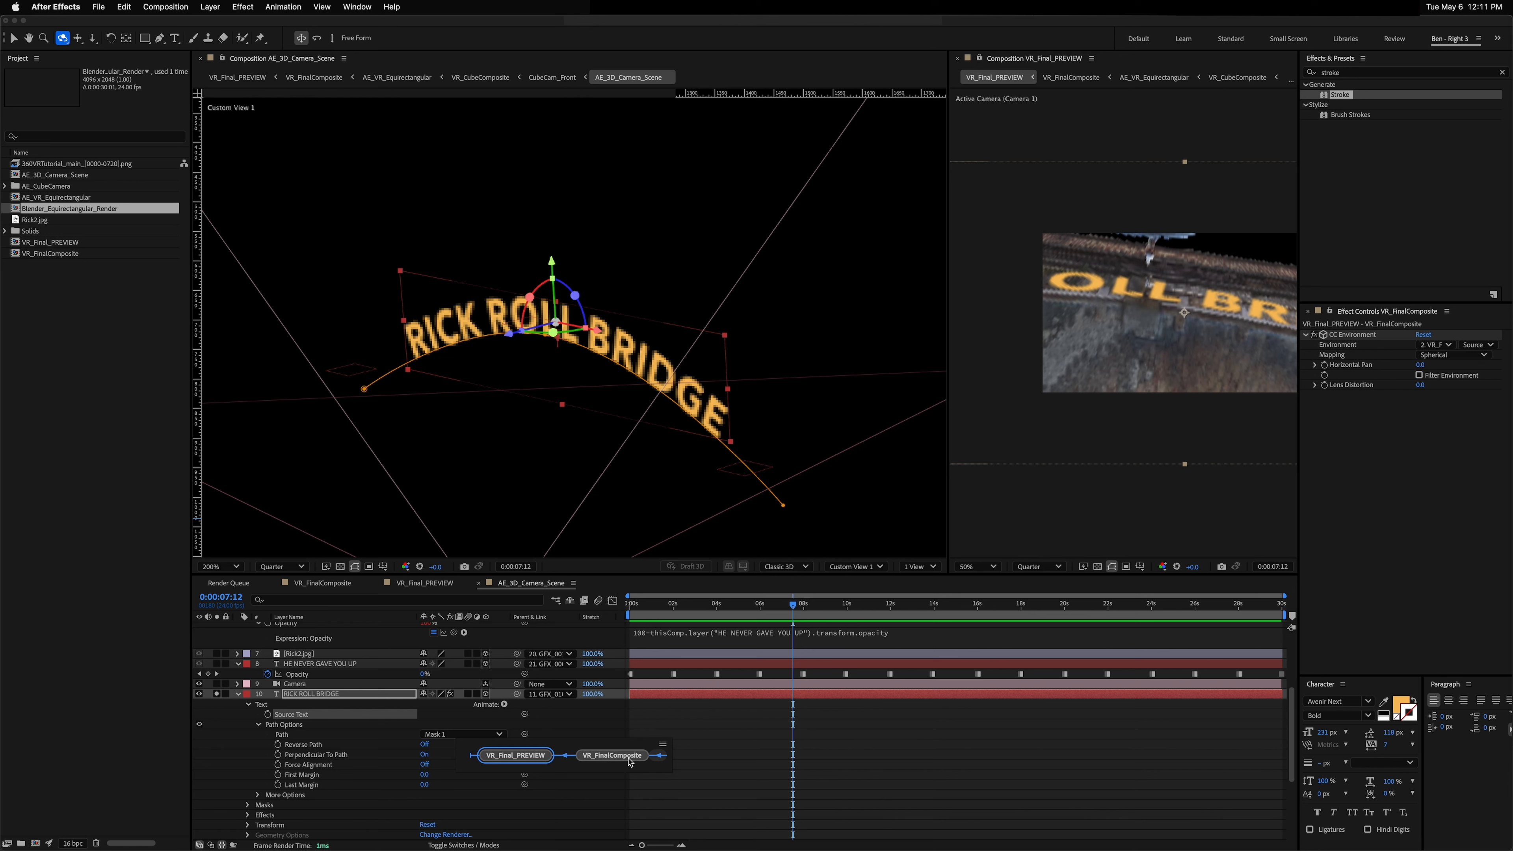
left_click(658, 755)
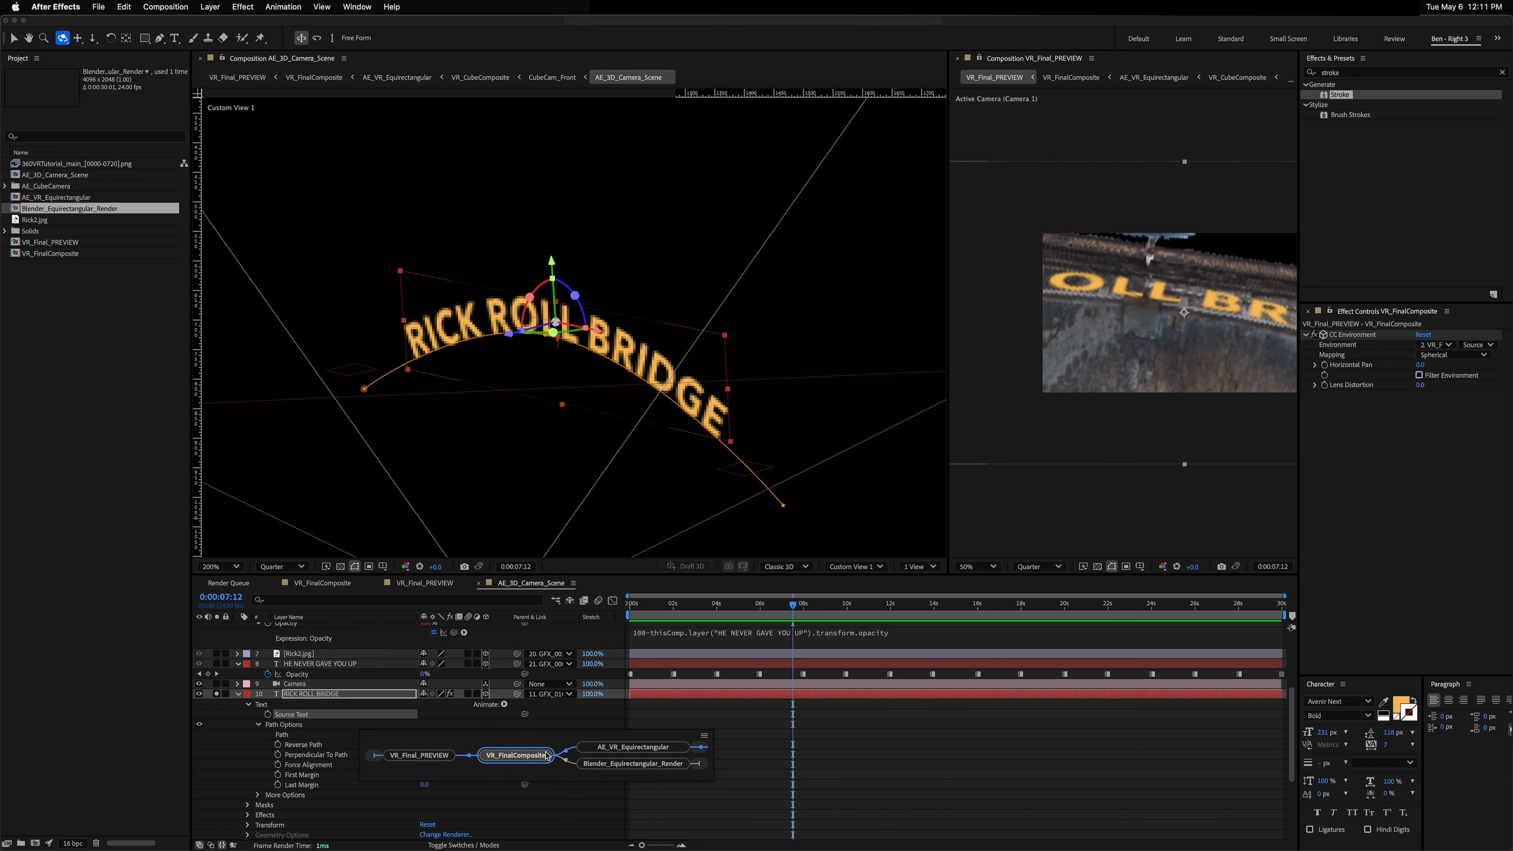
left_click(516, 756)
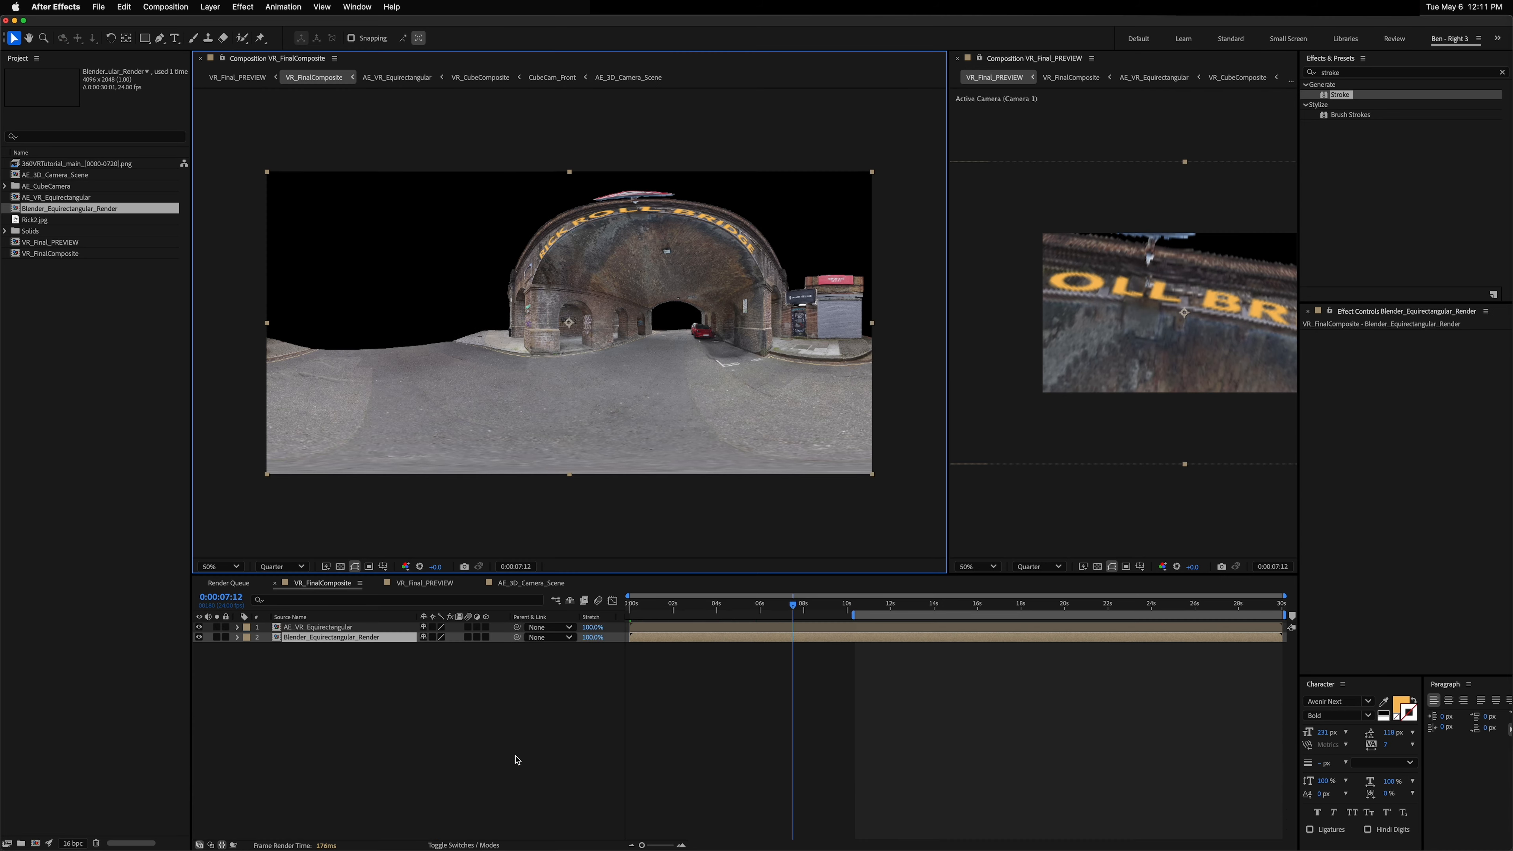
key("space")
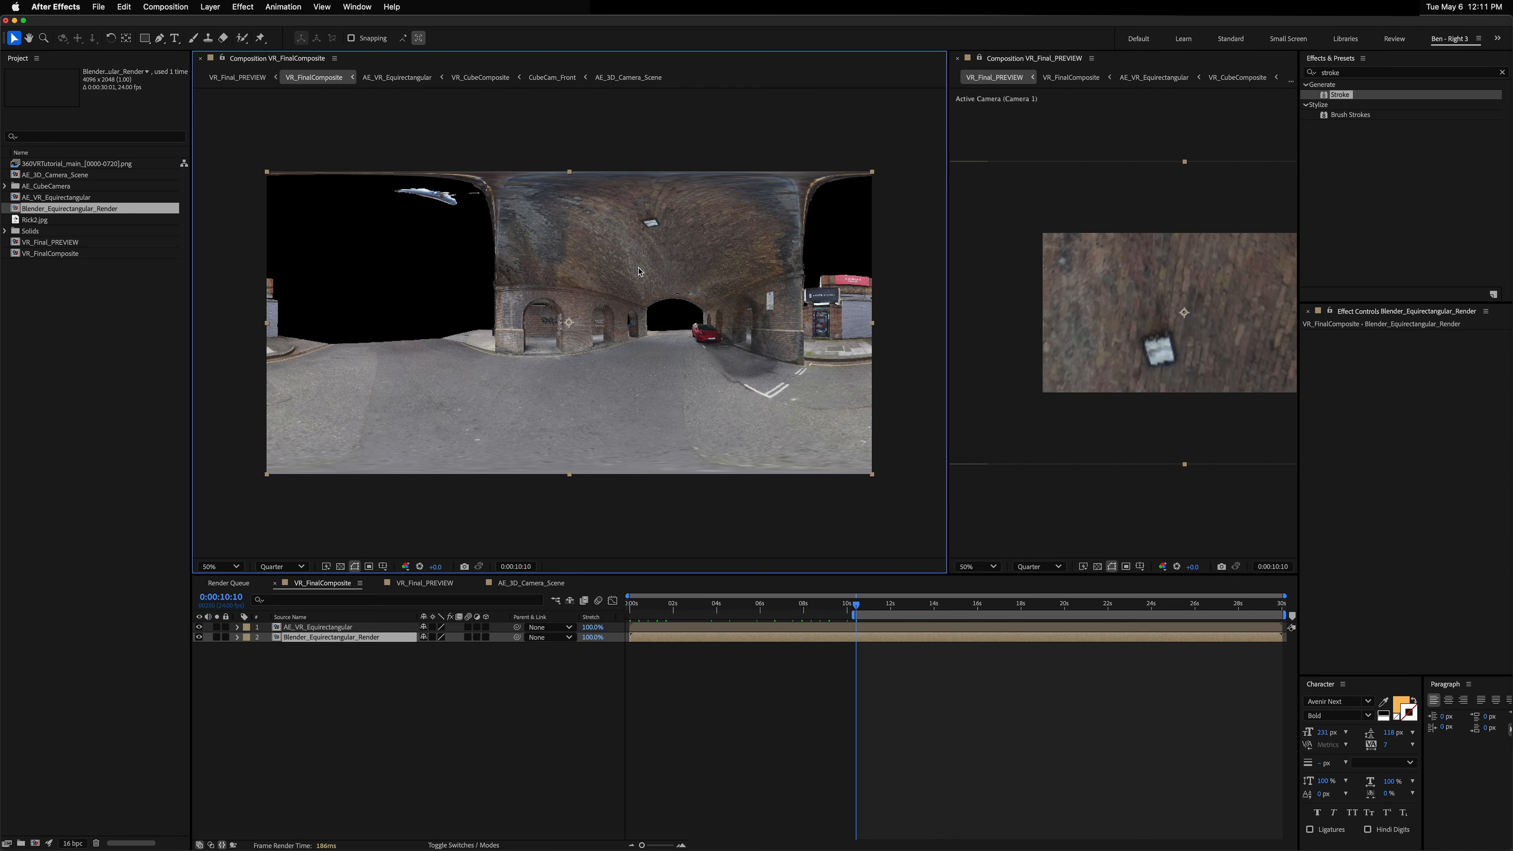
key("shift+Page_Up")
key("shift+Page_Up")
key("shift+Page_Up")
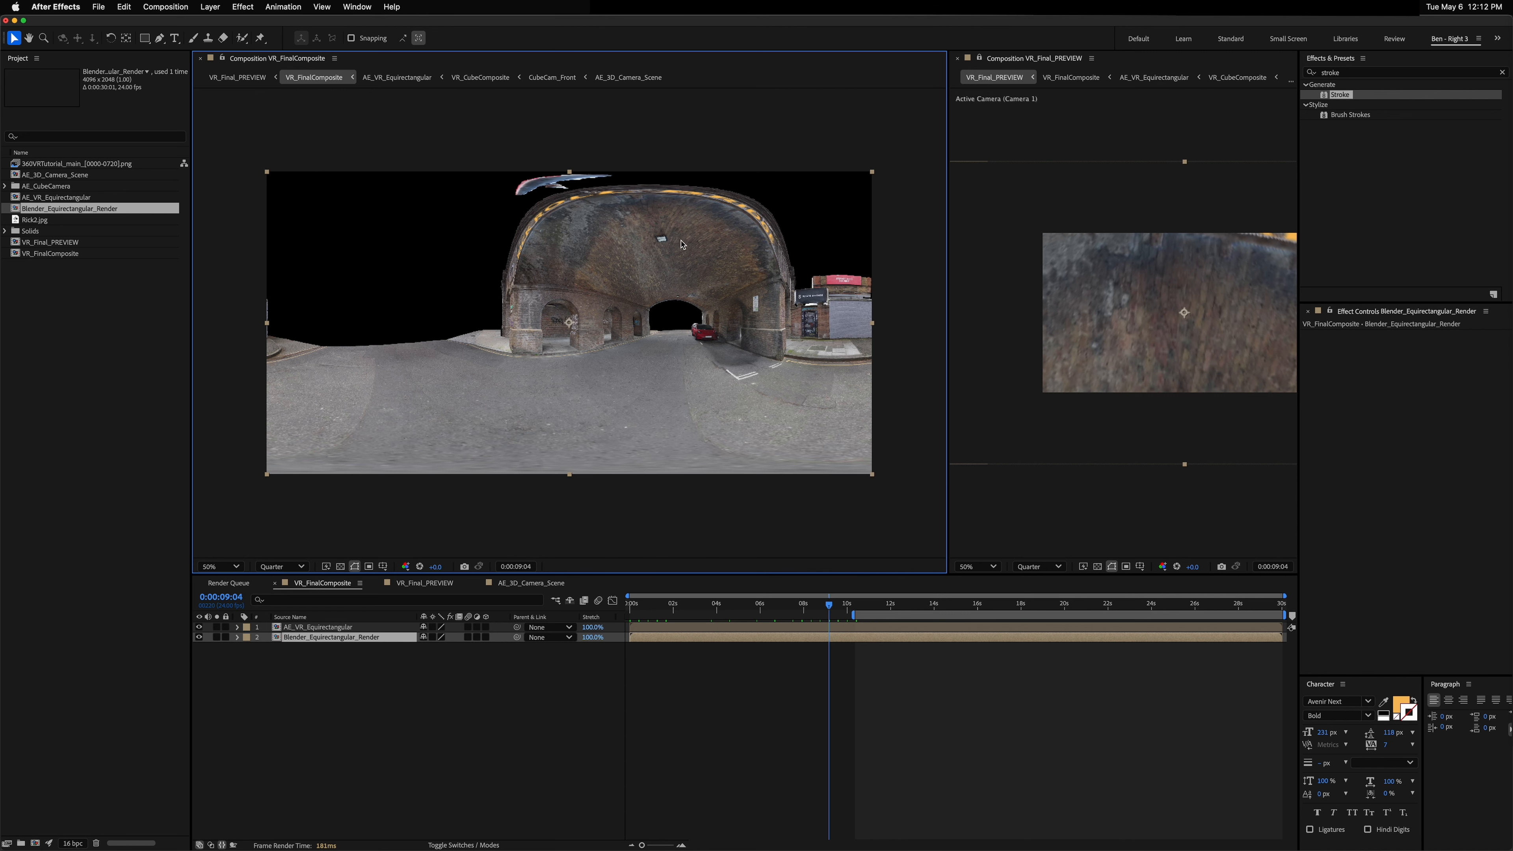
key("space")
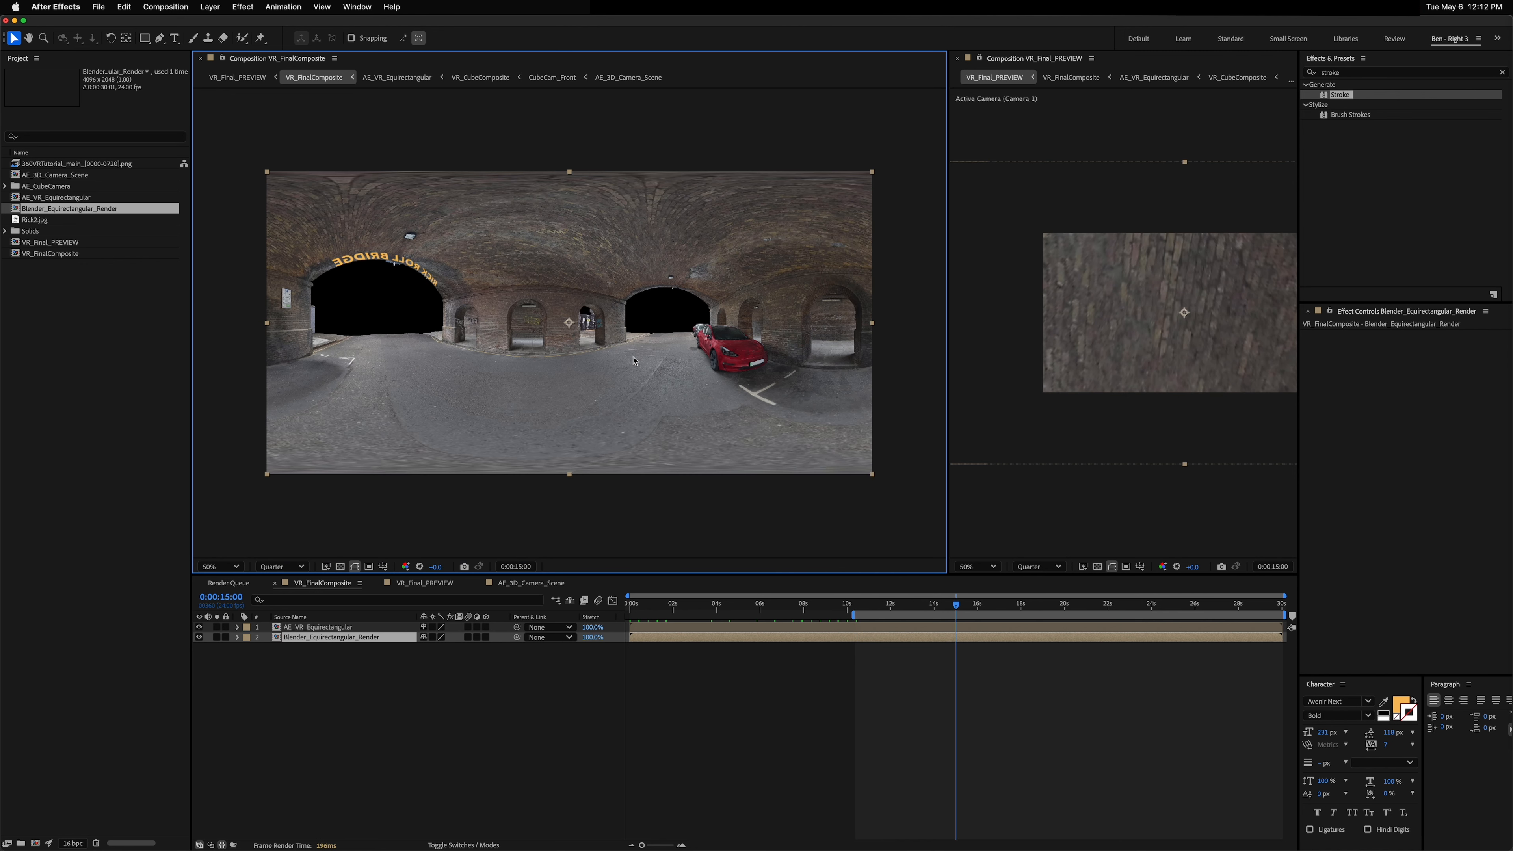
left_click(1187, 362)
key("c")
left_click_drag(1137, 339, 1221, 307)
key("v")
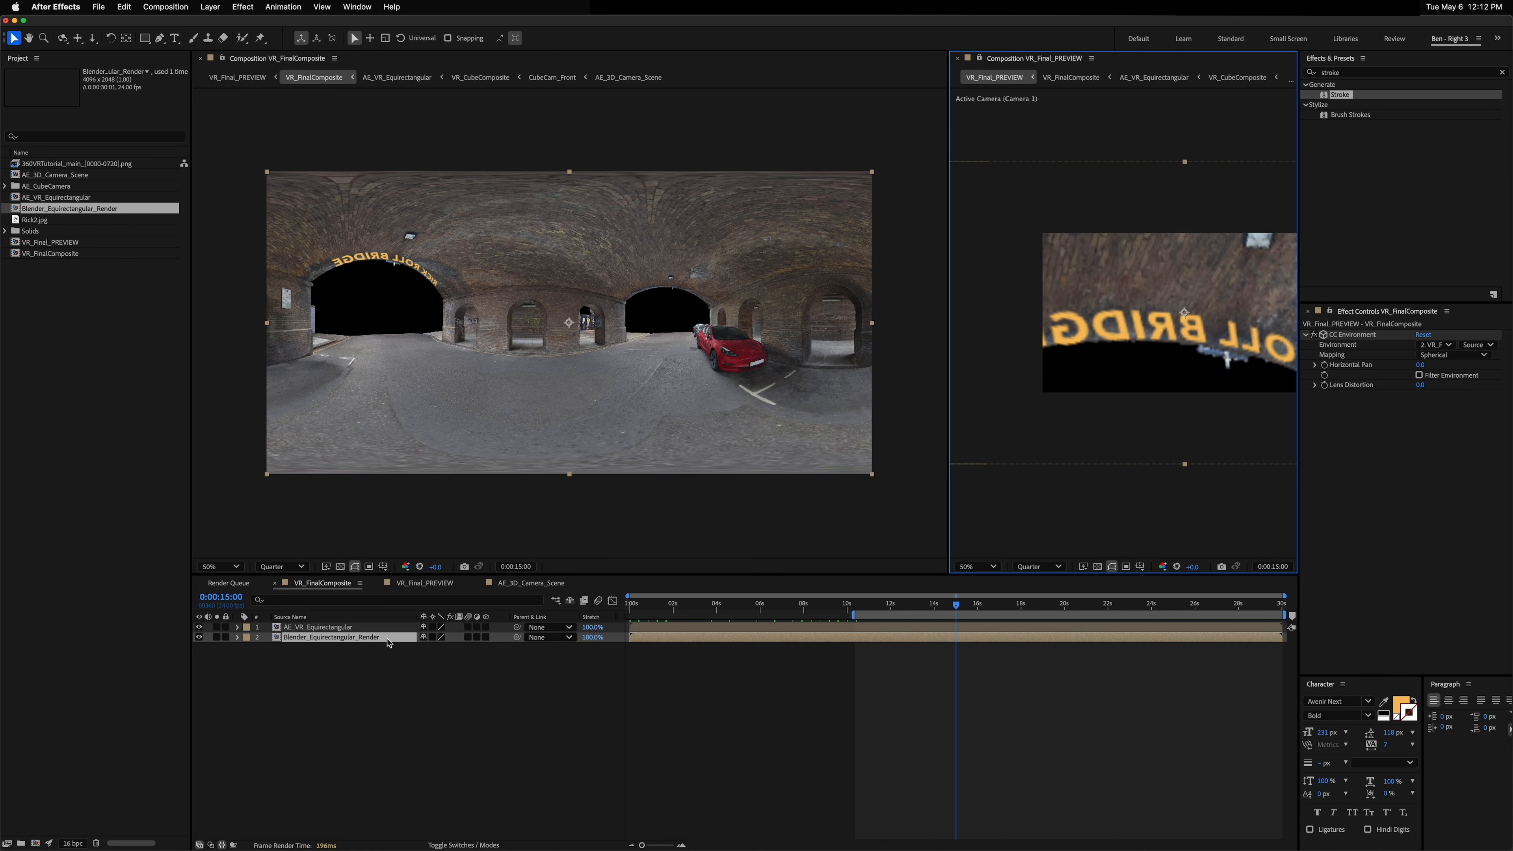
left_click_drag(1175, 339, 1166, 322)
key("1")
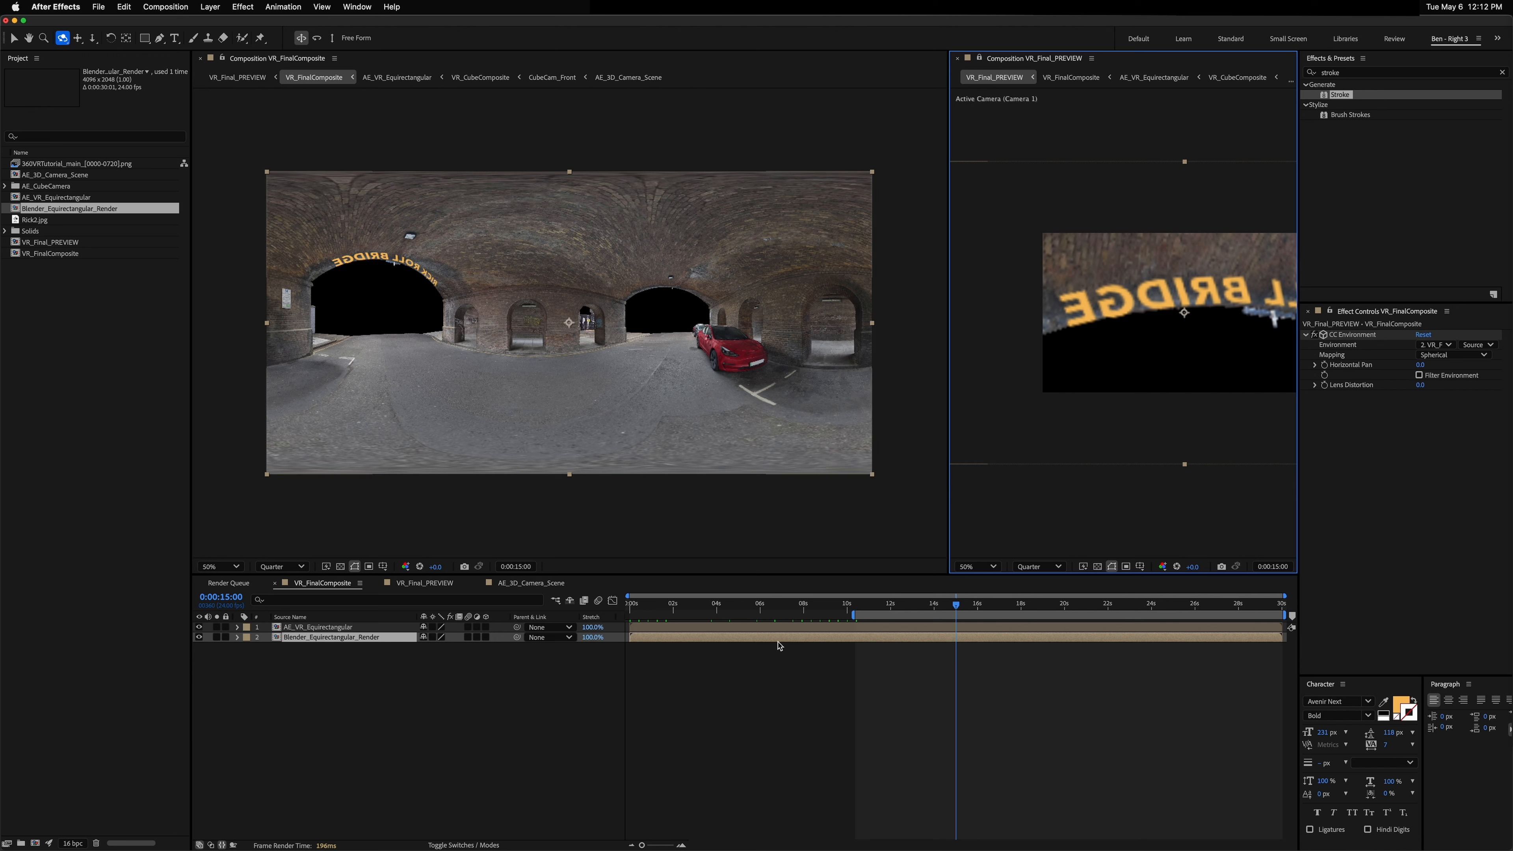
left_click_drag(955, 604, 849, 606)
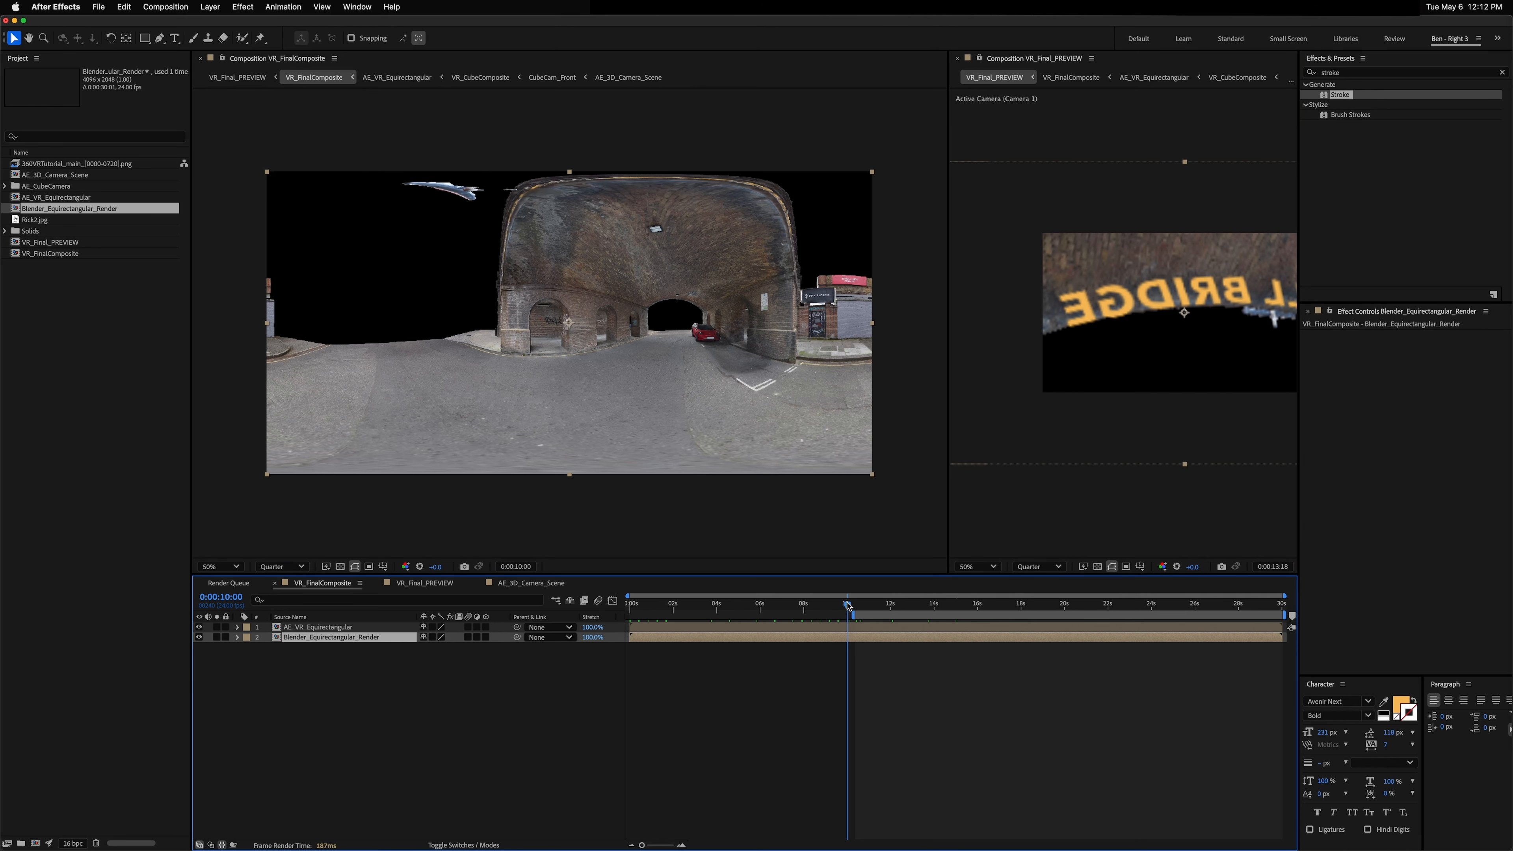
key("Page_Down")
key("Page_Down")
key("Page_Down")
key("Page_Down")
key("Page_Down")
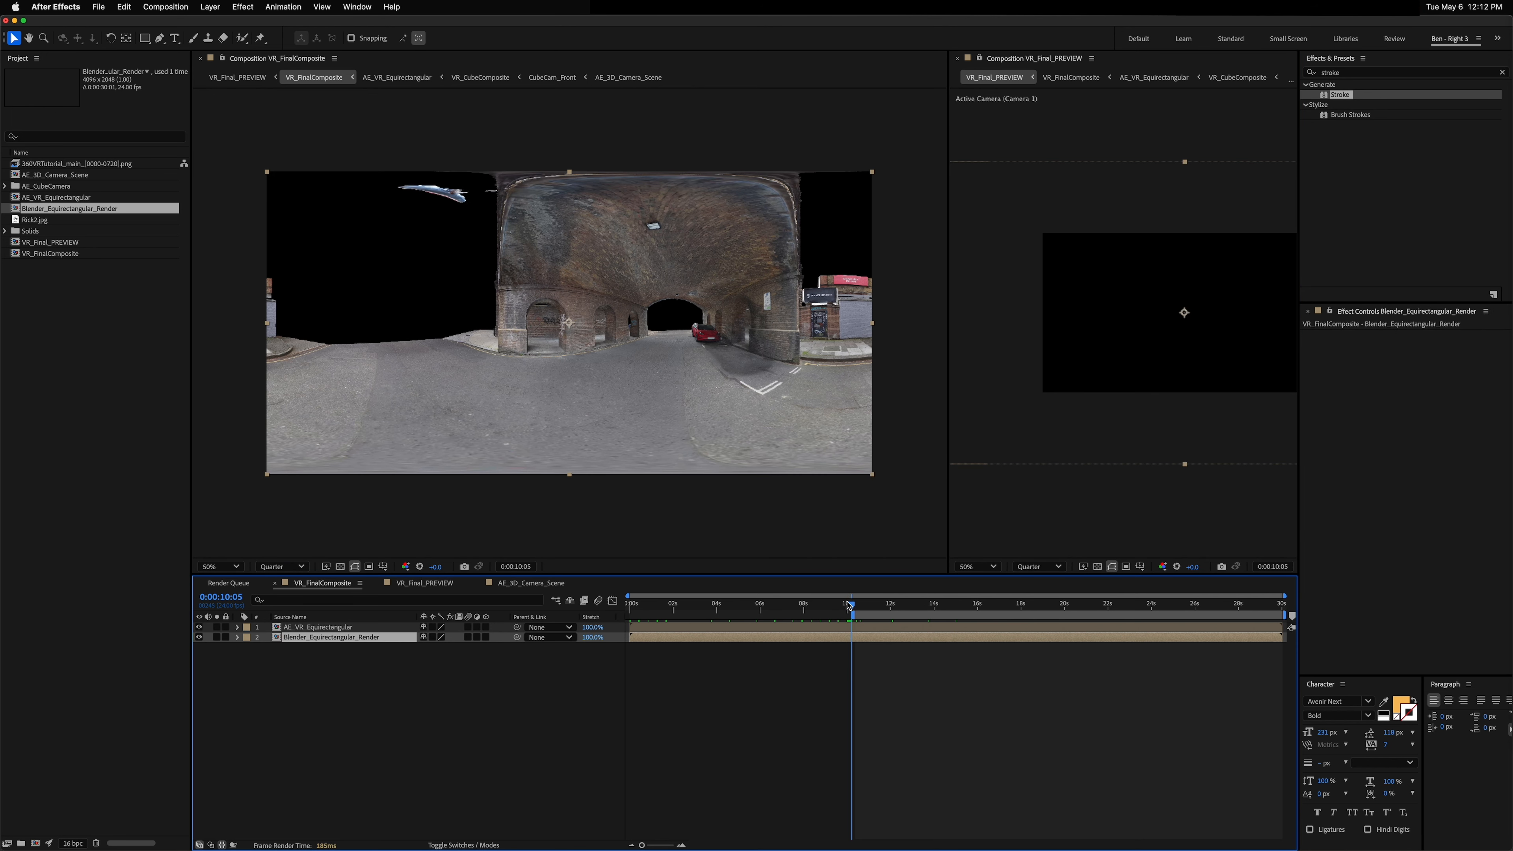
left_click(1180, 362)
key("c")
left_click_drag(1185, 382, 1085, 414)
key("Page_Up")
key("Page_Up")
key("Page_Up")
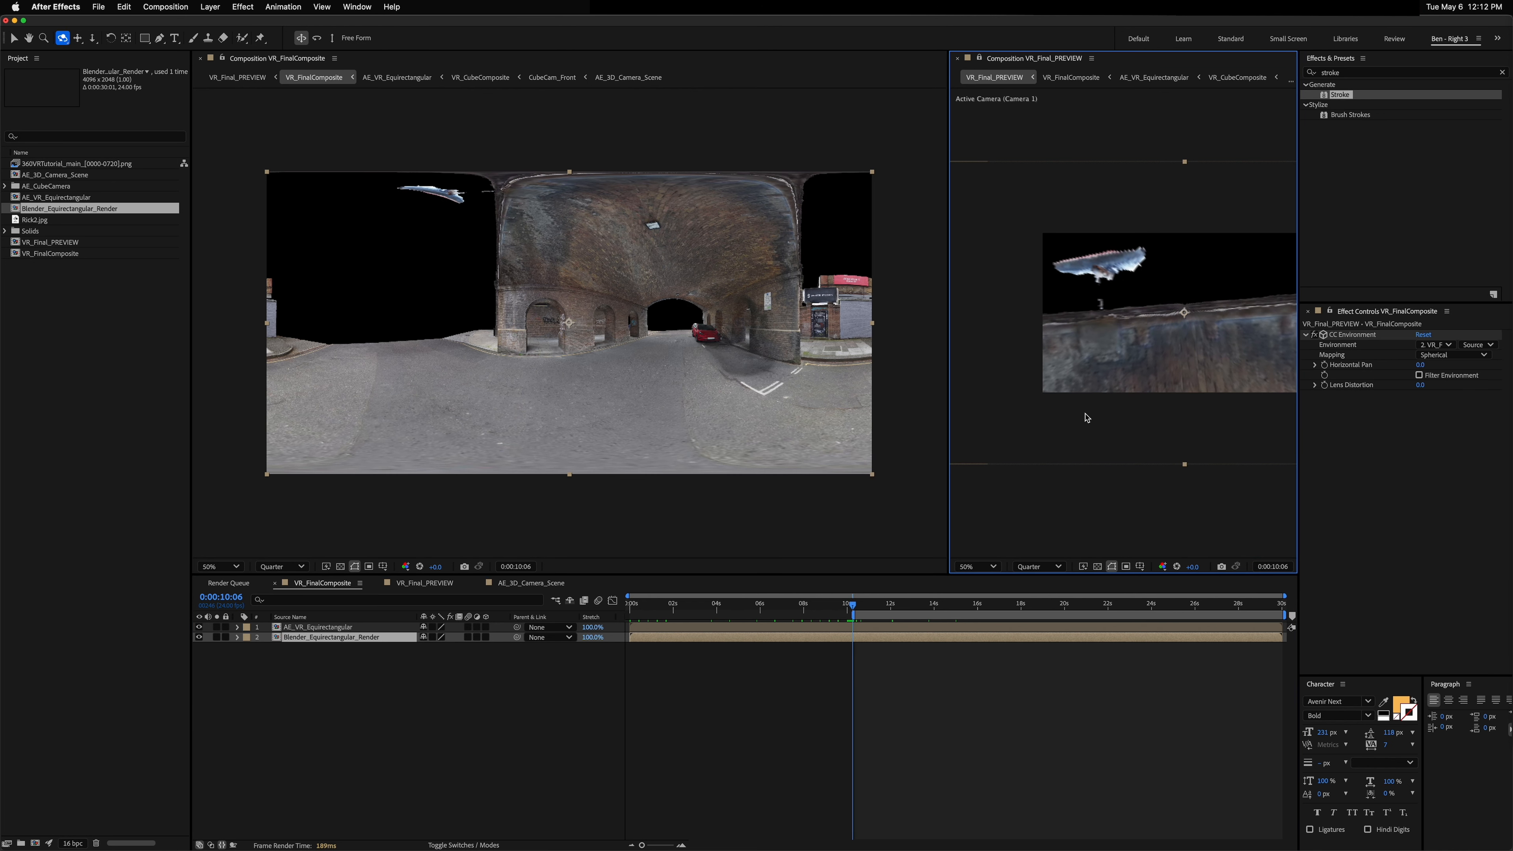
key("shift+Page_Up")
key("Page_Up")
Step: Trim the RICK ROLL BRIDGE layer's out point to the current time, about 0:00:10:06
left_click(526, 588)
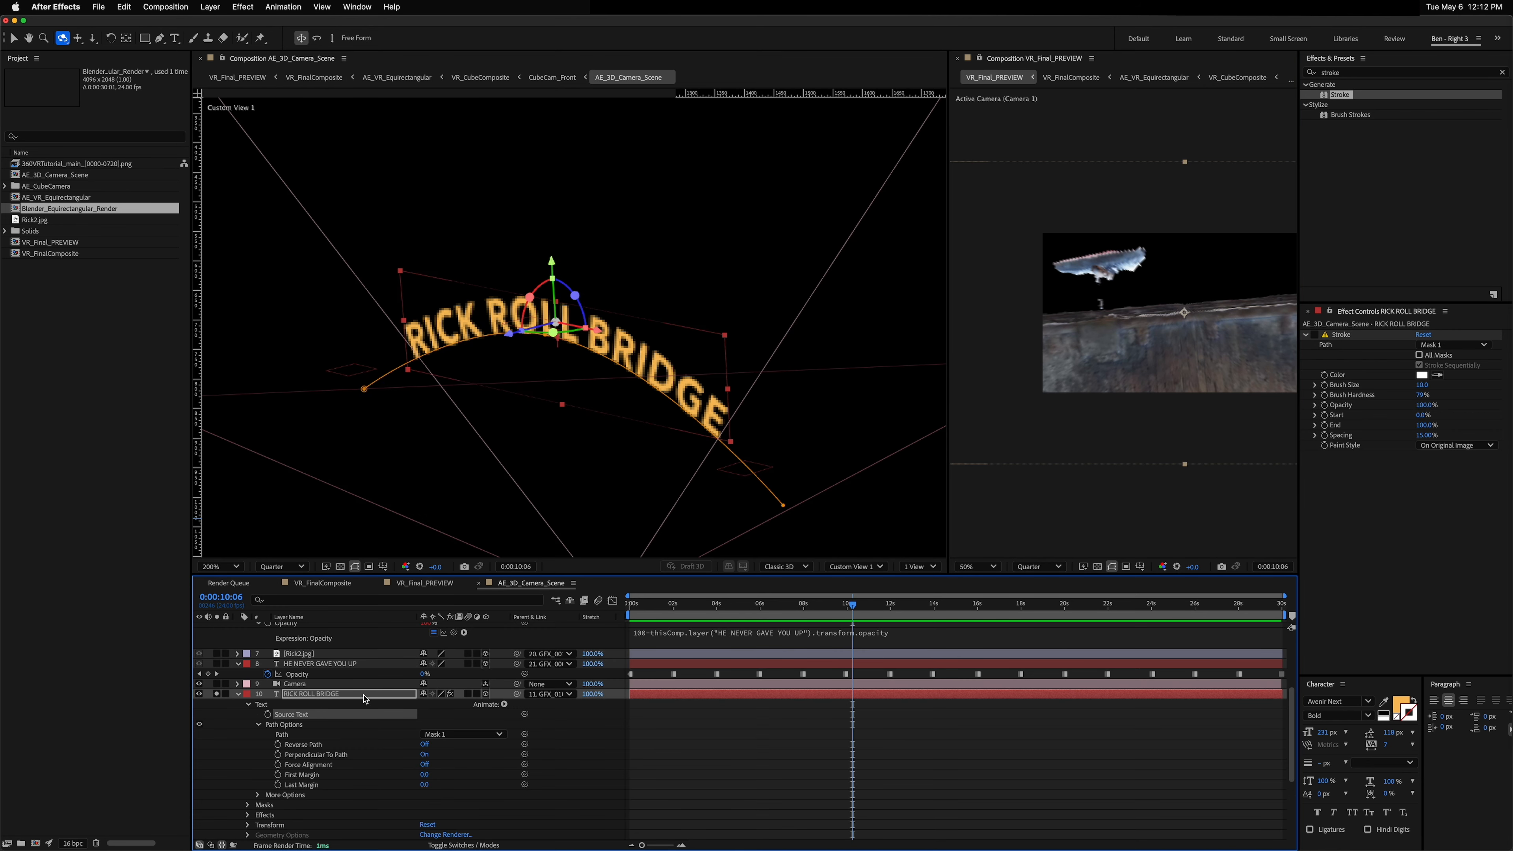
key("alt+bracketright")
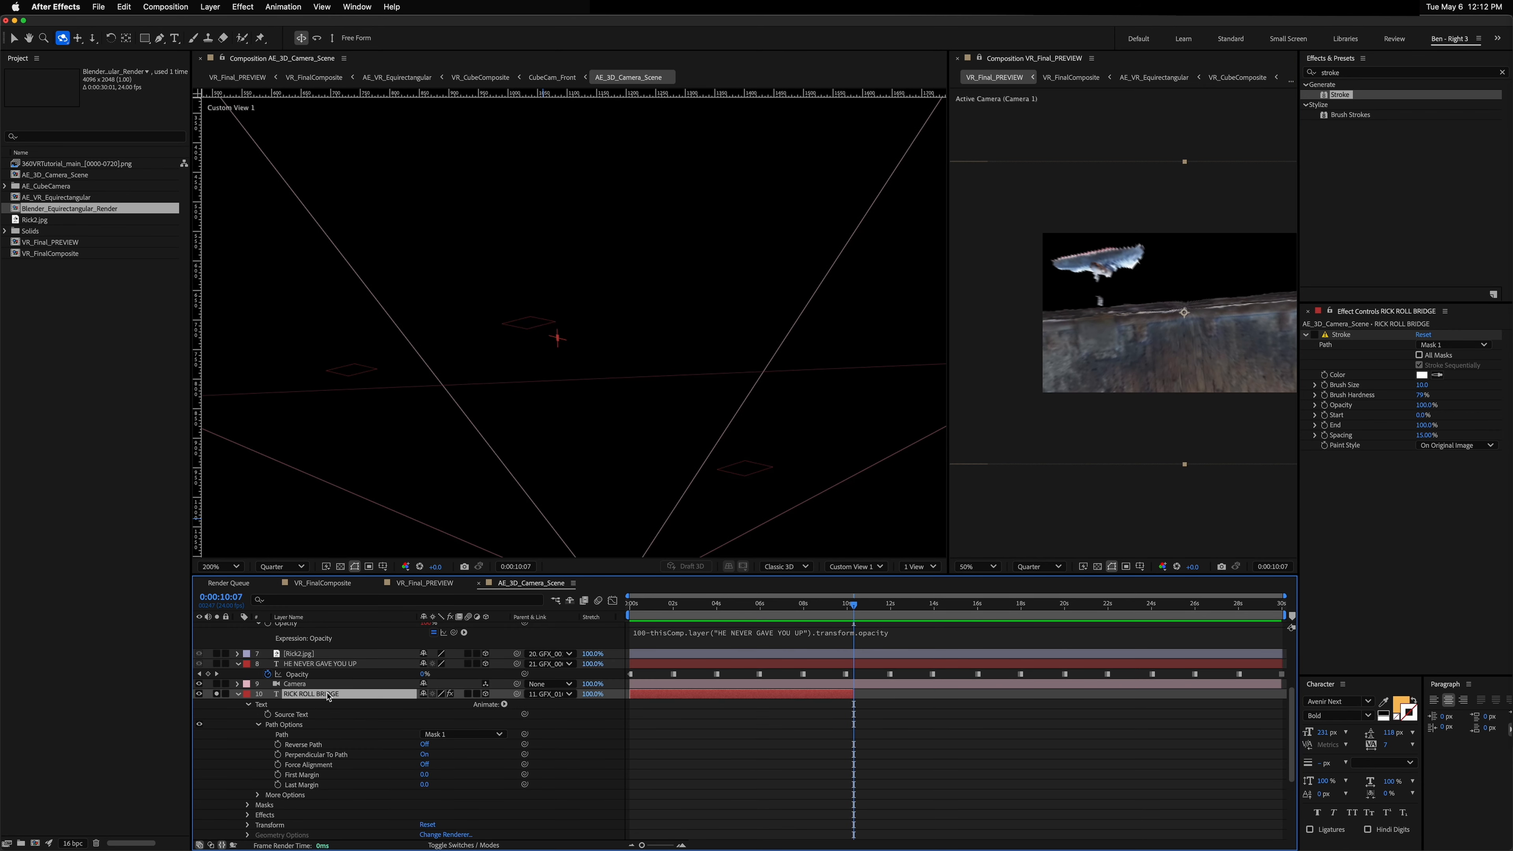
Step: Collapse all layer properties in the AE_3D_Camera_Scene timeline and deselect the layers
scroll(597, 336, "down", 4)
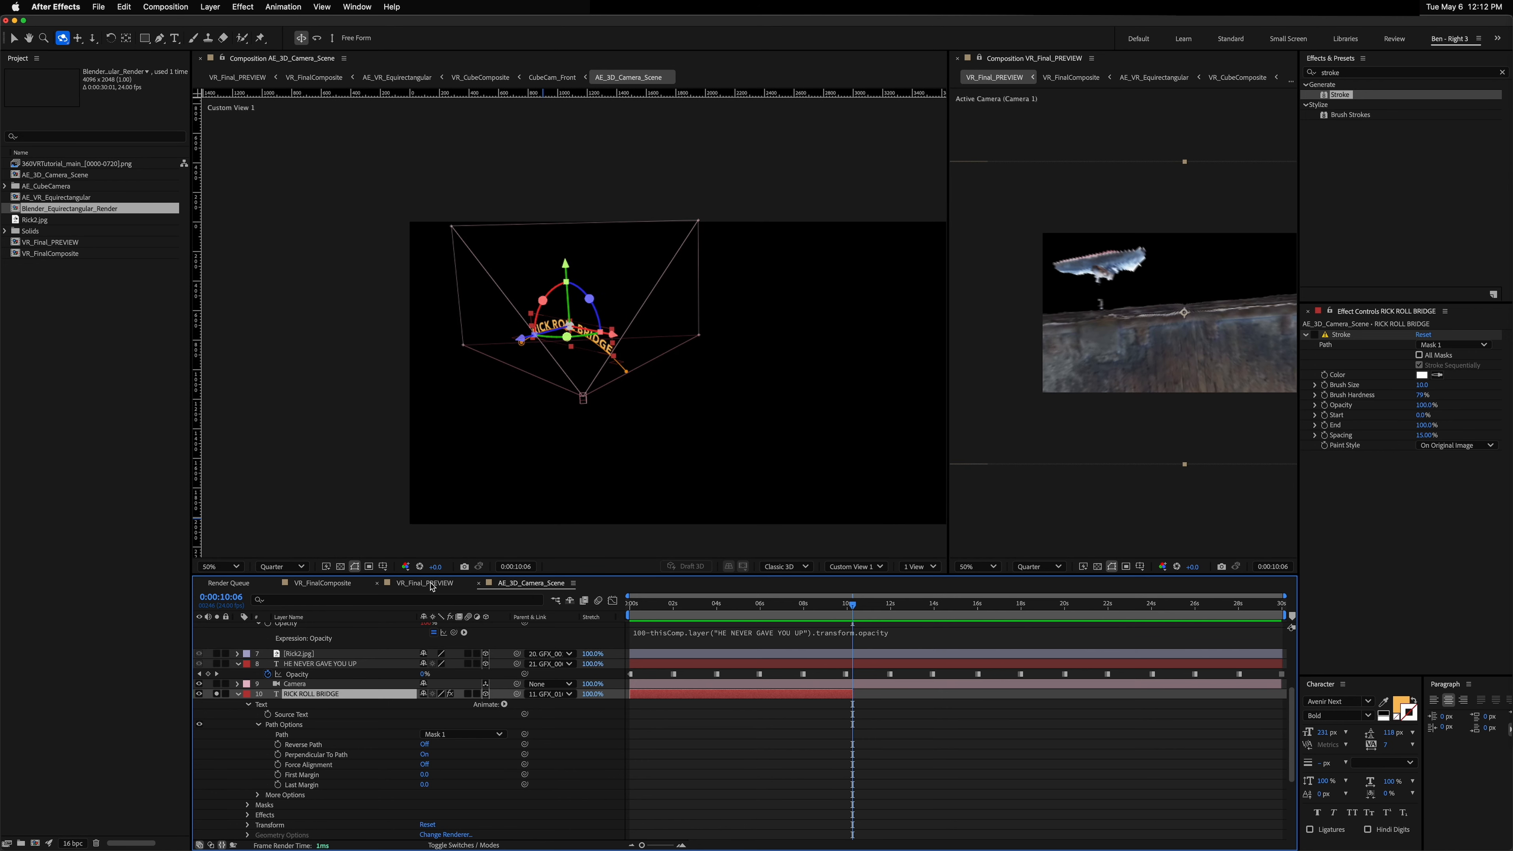
left_click(323, 583)
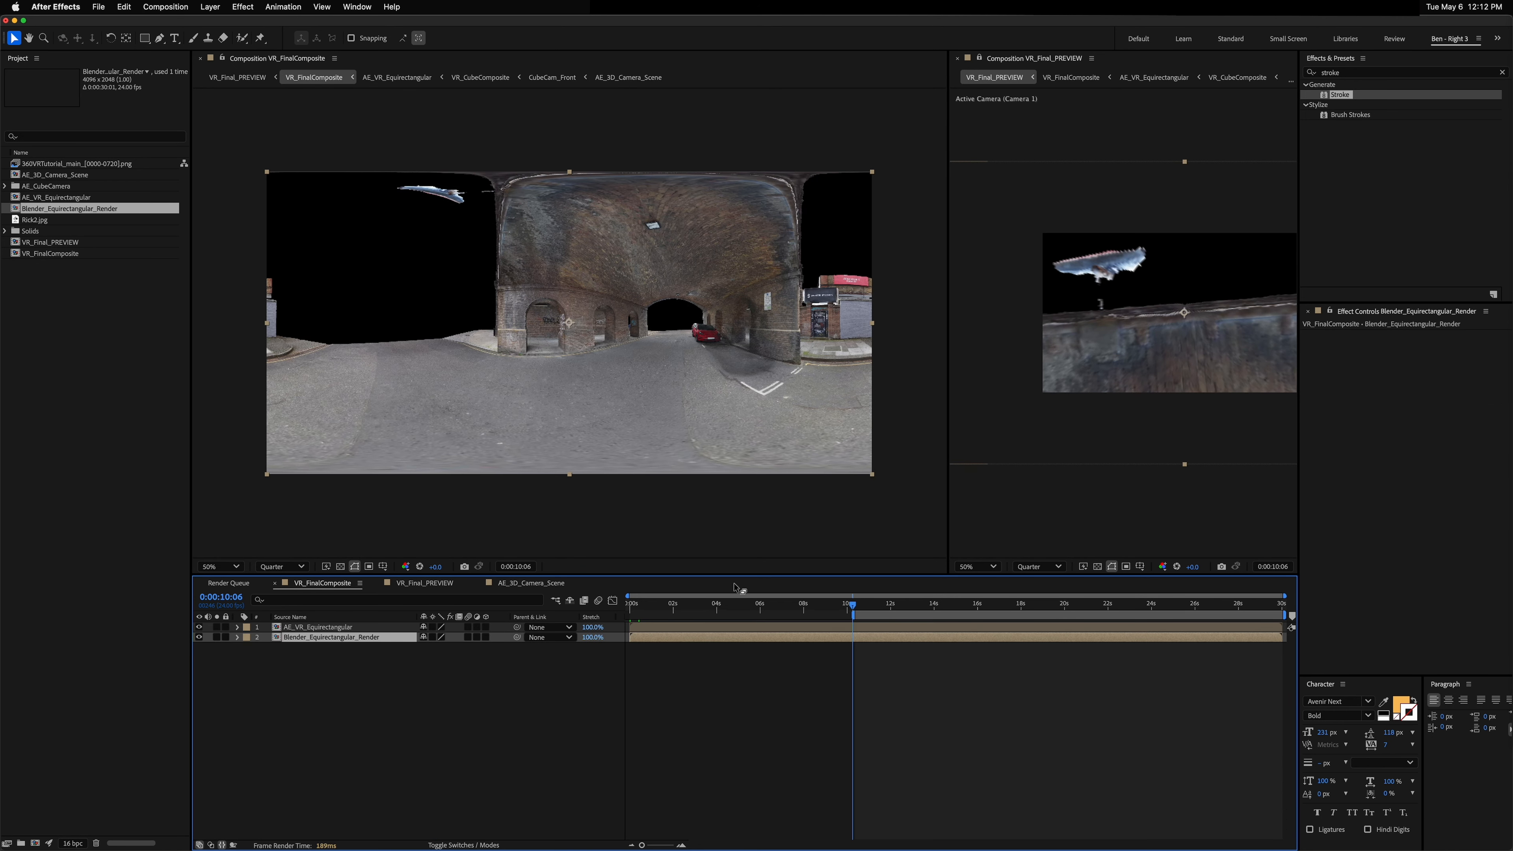
left_click(491, 584)
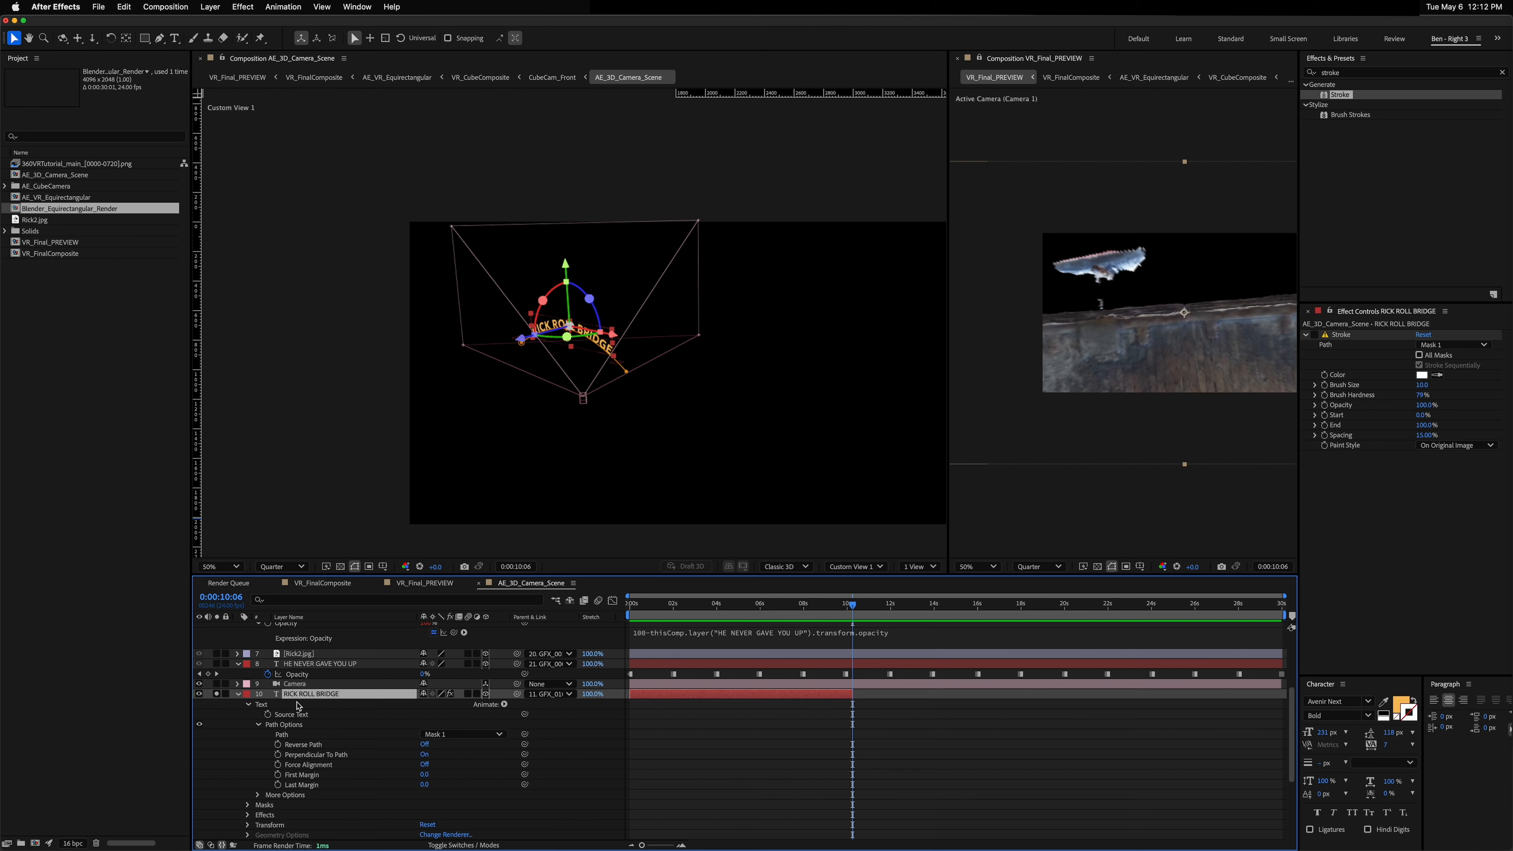
key("super+a")
left_click(237, 695)
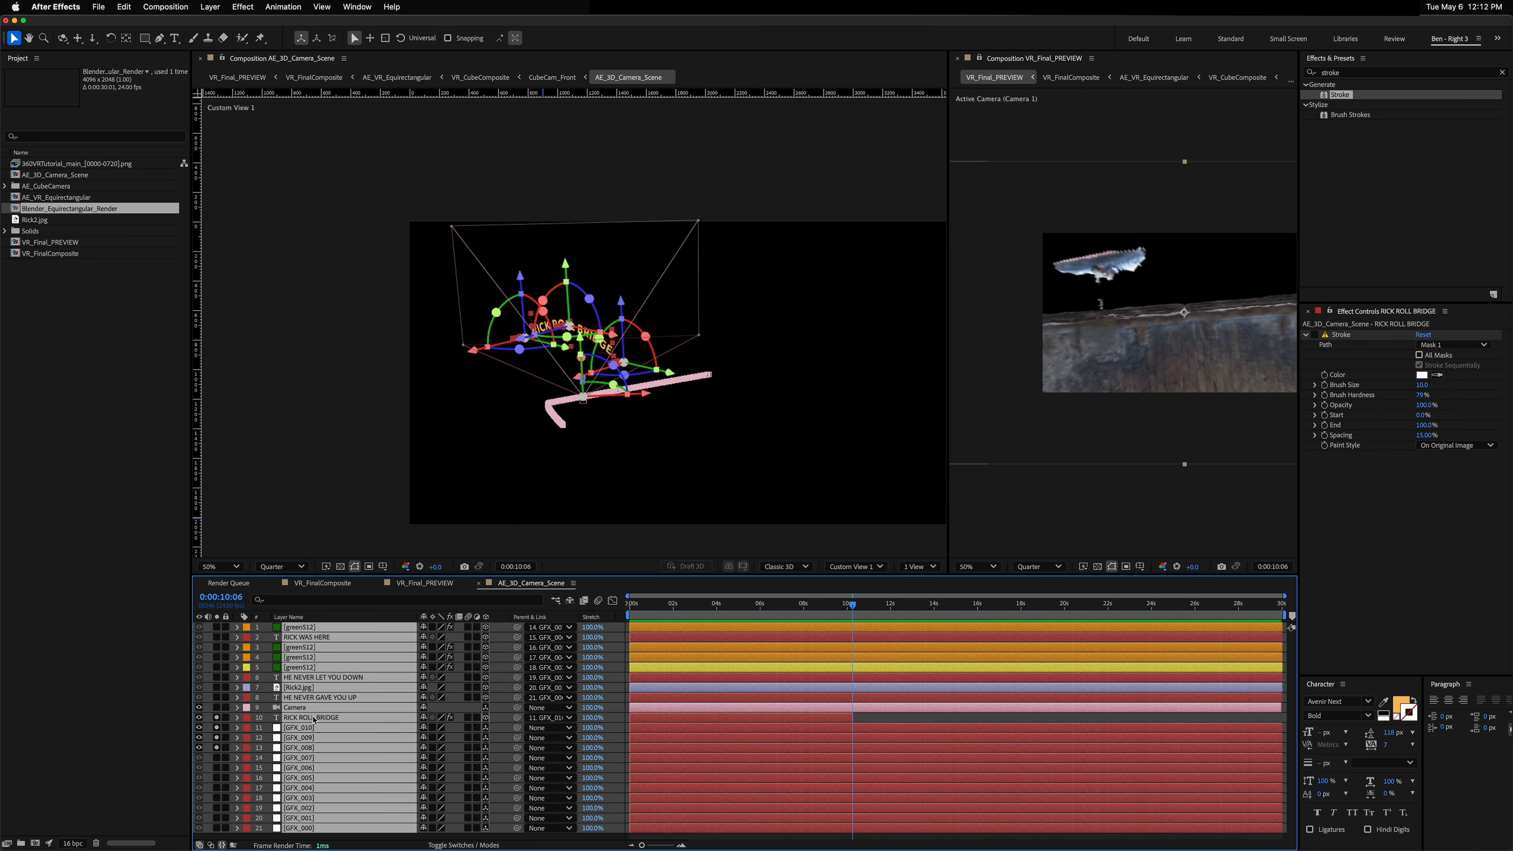
key("super+shift+a")
Step: Move the Camera layer to the top of the layer stack and unsolo the soloed layers
left_click(295, 707)
key("super+shift+bracketright")
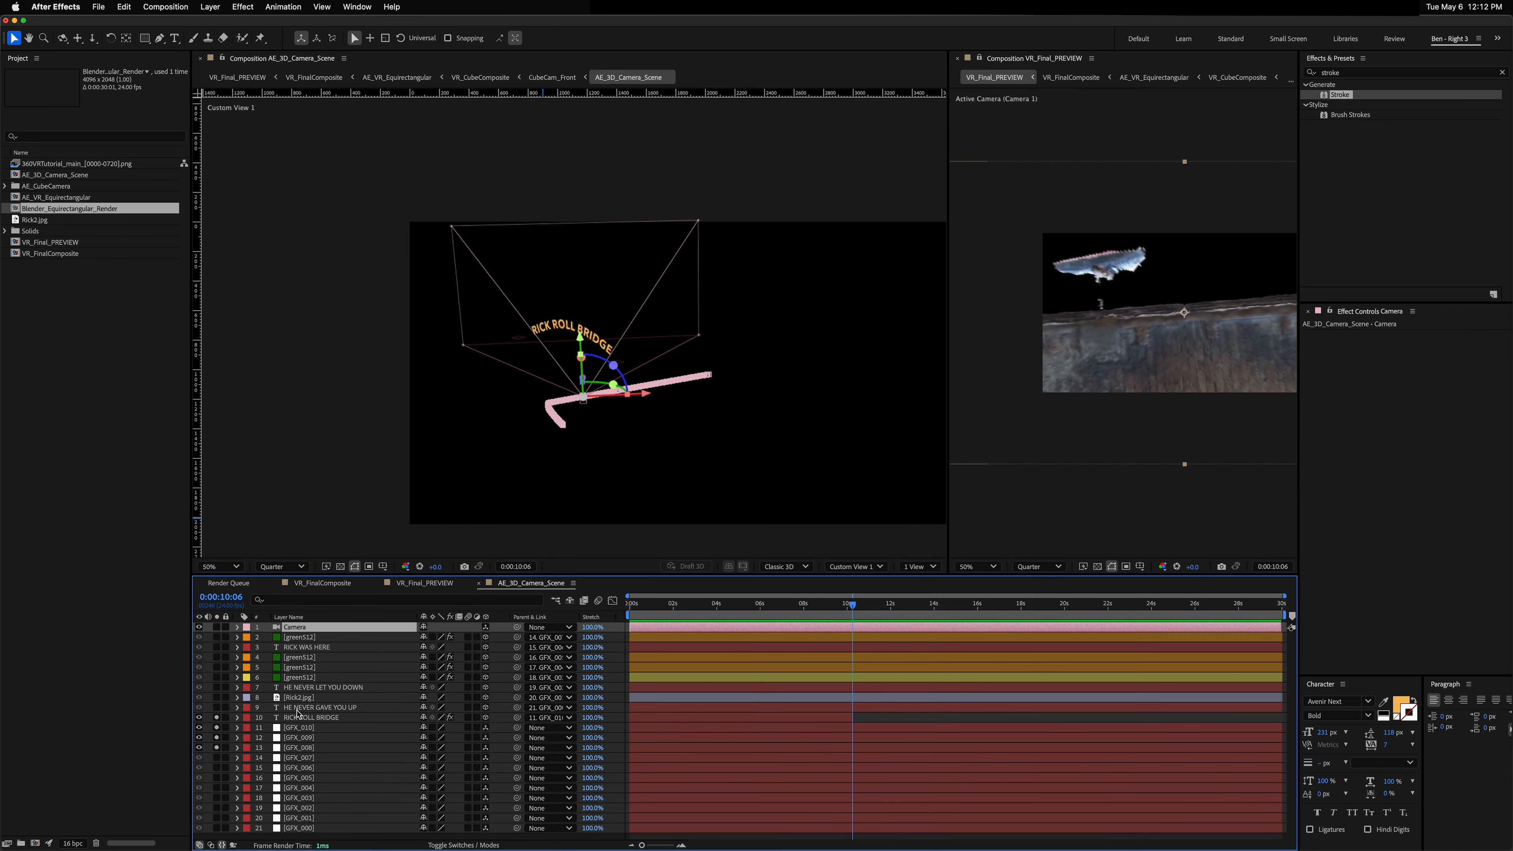
left_click_drag(218, 721, 217, 756)
Step: At 0:00:11:00, duplicate the RICK WAS HERE text layer and change its text to NEVER TURN AROUND
left_click(332, 584)
mouse_move(856, 609)
left_mouse_down()
mouse_move(642, 607)
mouse_move(894, 594)
mouse_move(870, 603)
left_mouse_up()
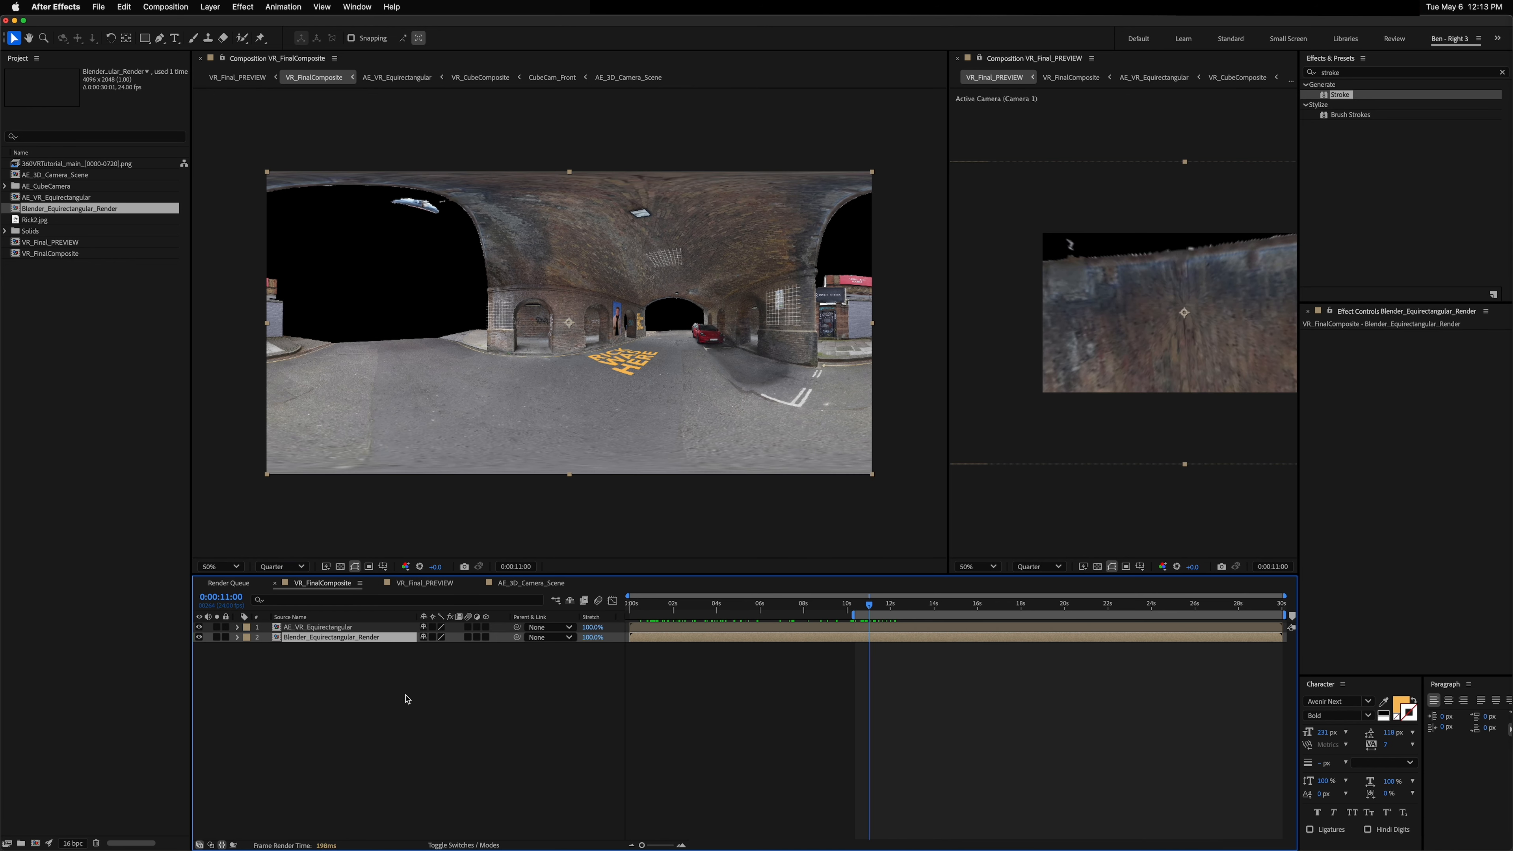
left_click(524, 582)
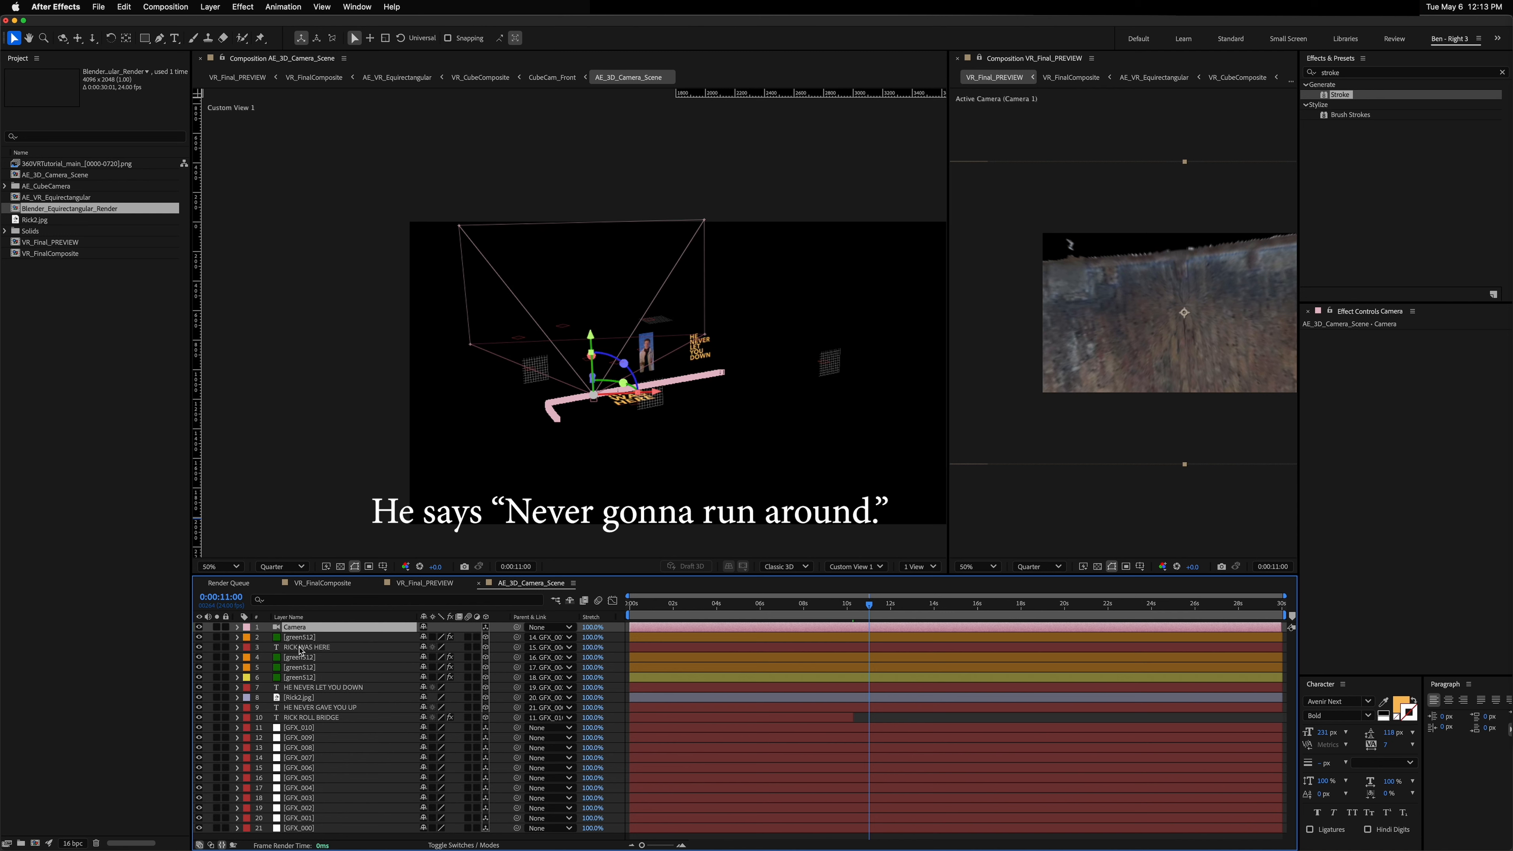
left_click(333, 647)
key("super+d")
key("super+t")
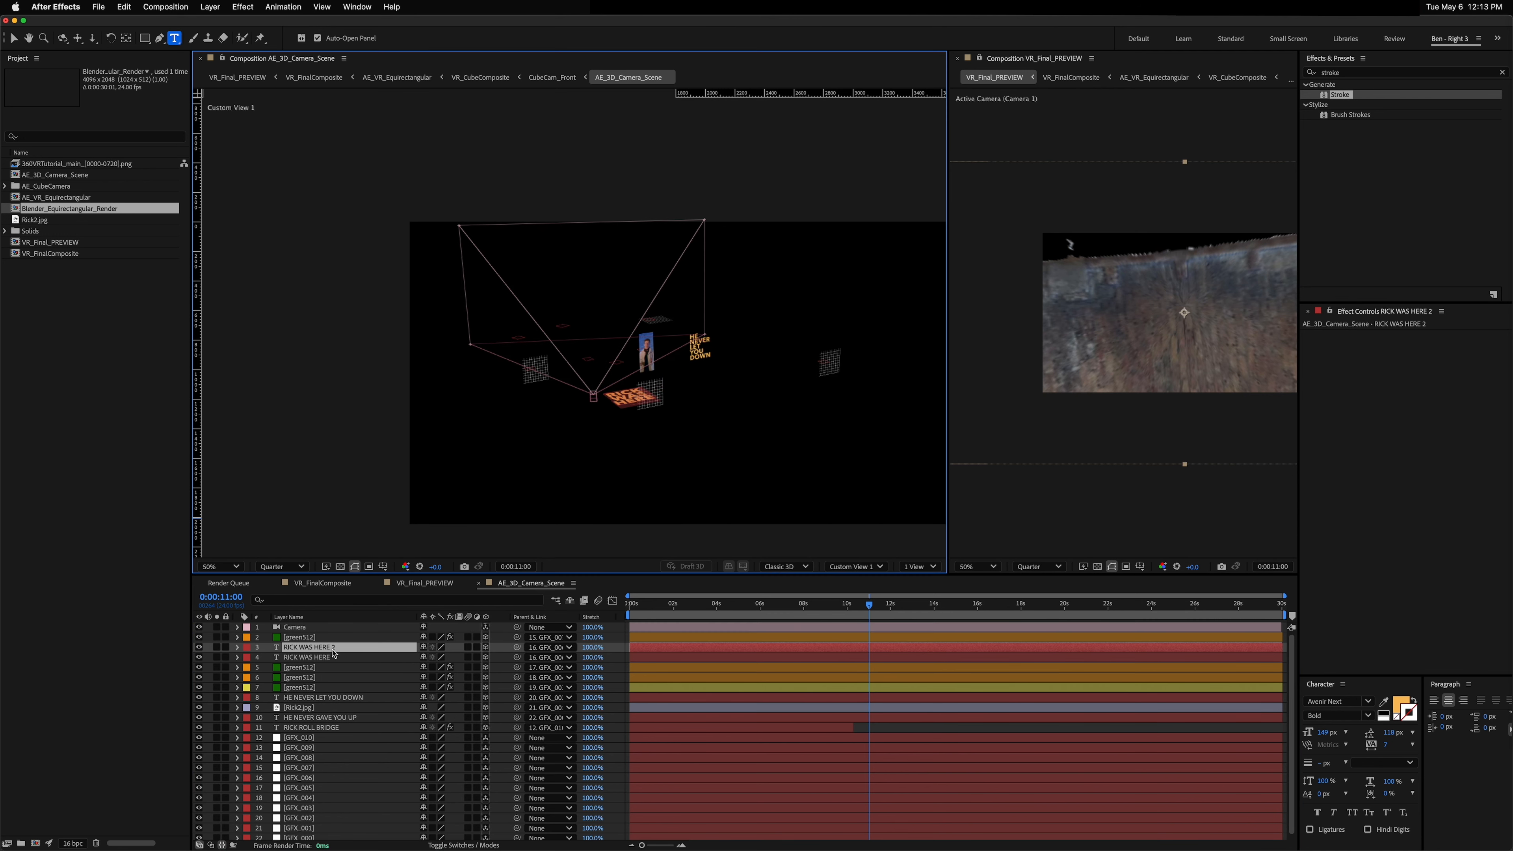
type("NEVER T")
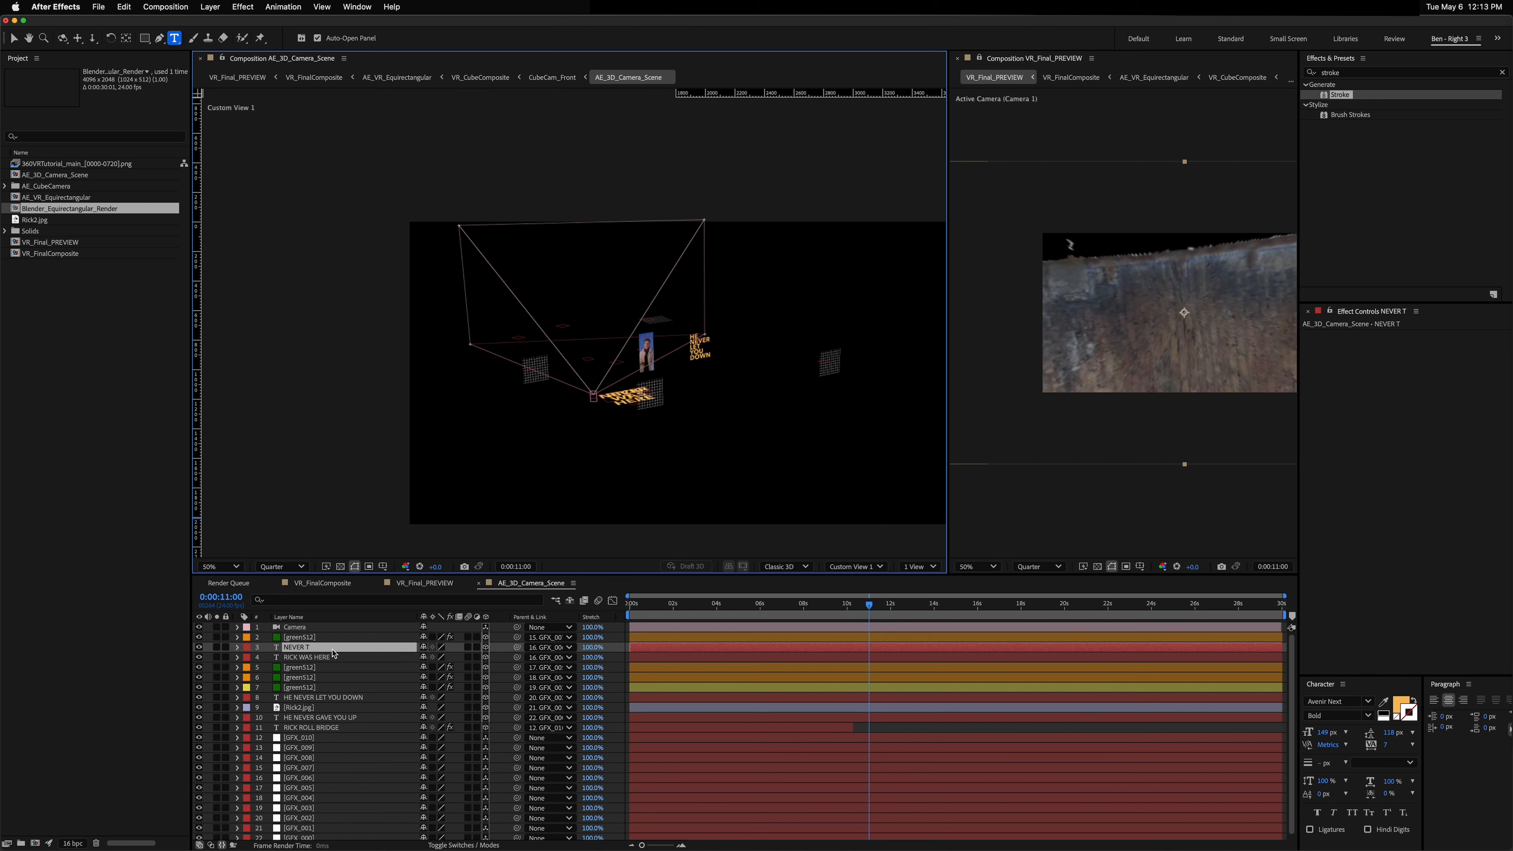
type("URN AROUND")
key("Escape")
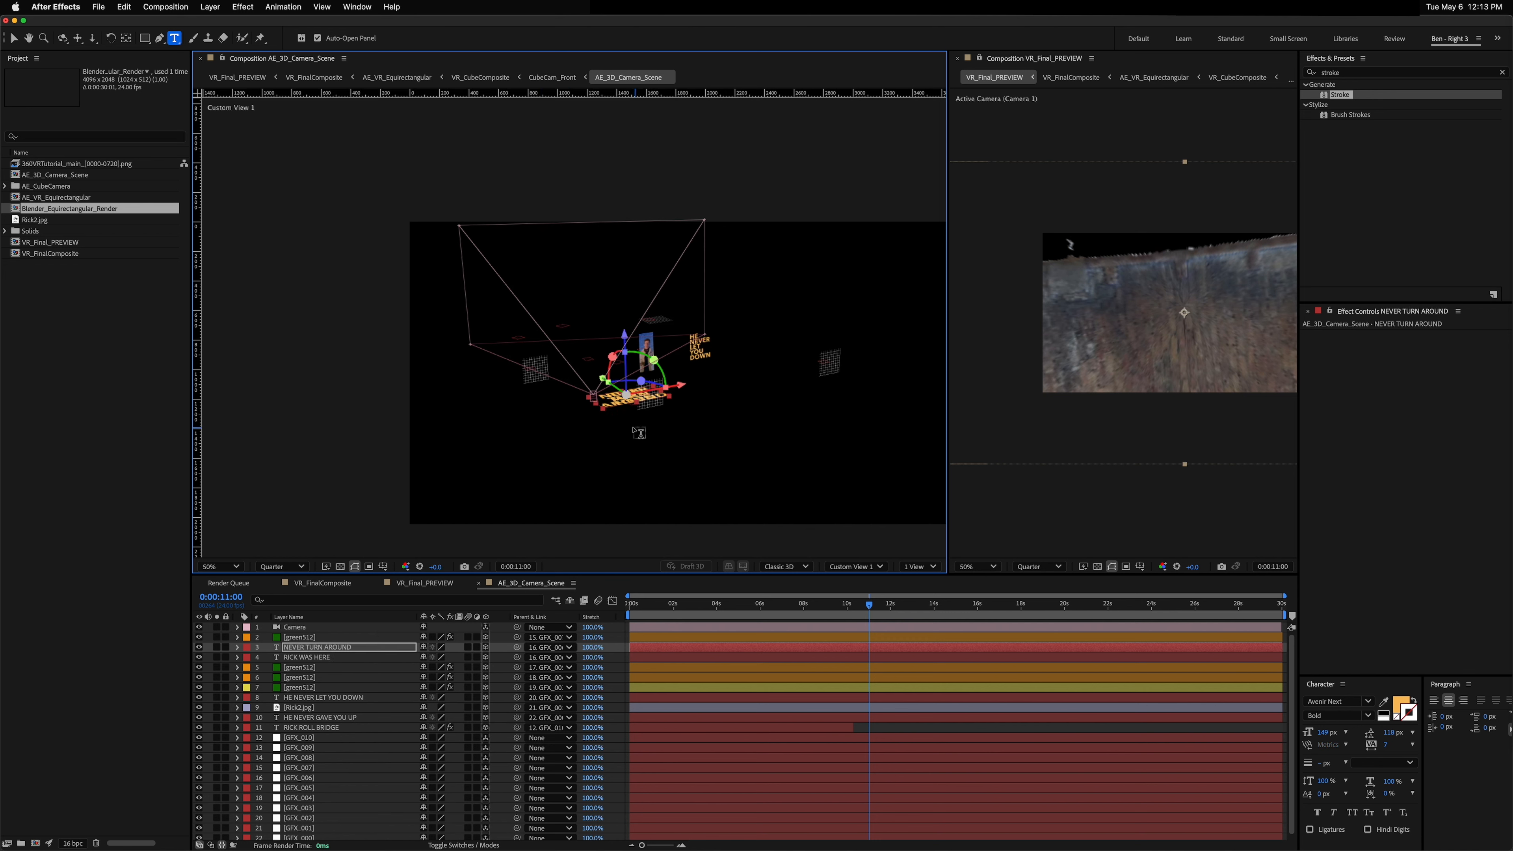
Step: Move the NEVER TURN AROUND layer under a green512 grid layer and parent it to that grid
key("c")
left_click_drag(589, 416, 613, 413)
left_click_drag(712, 373, 750, 396)
left_click(809, 399)
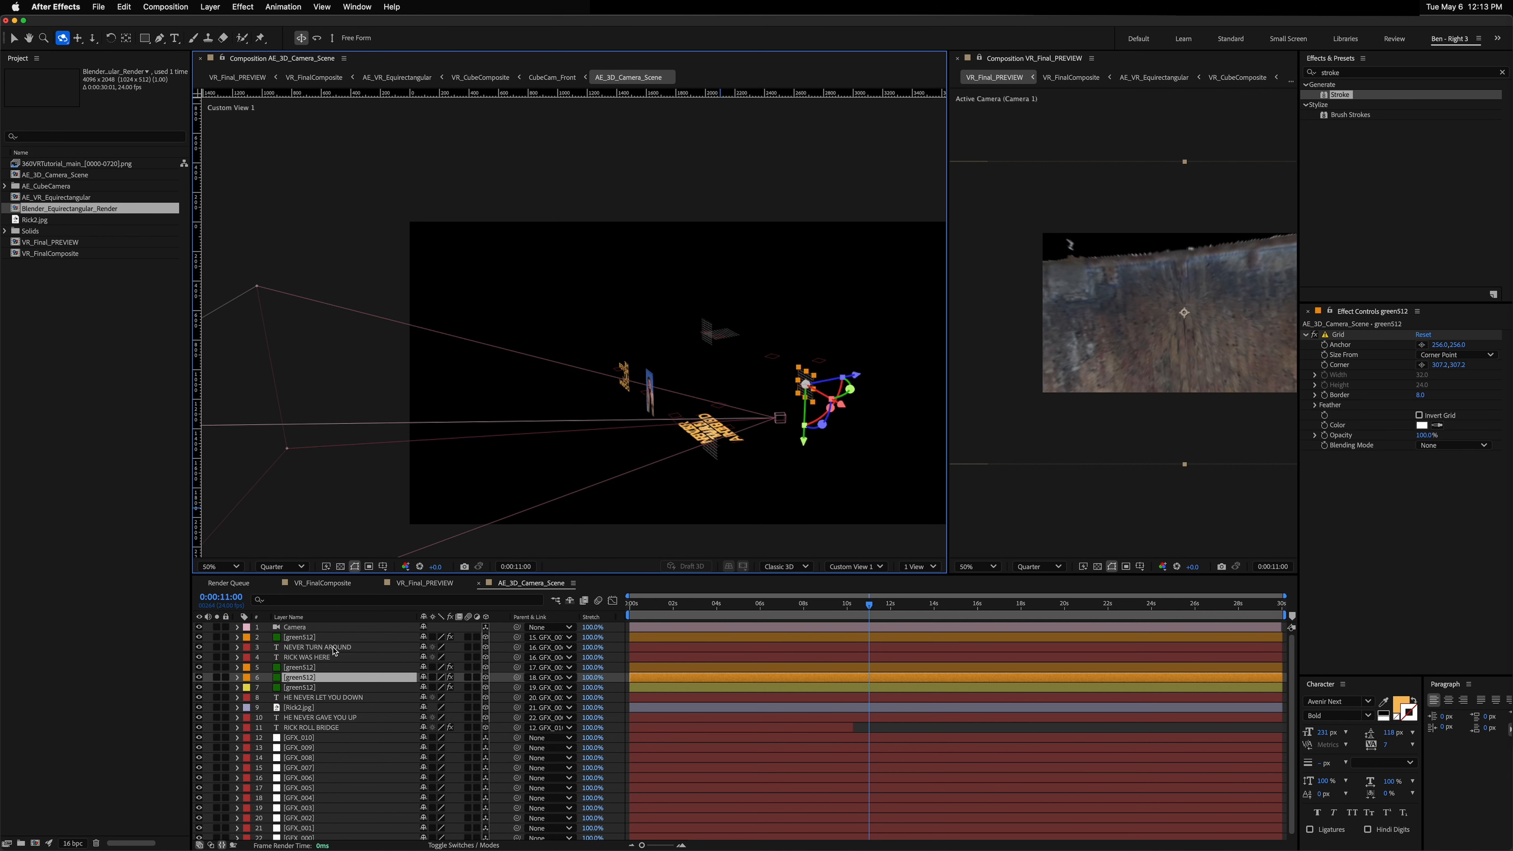
left_click_drag(334, 651, 329, 672)
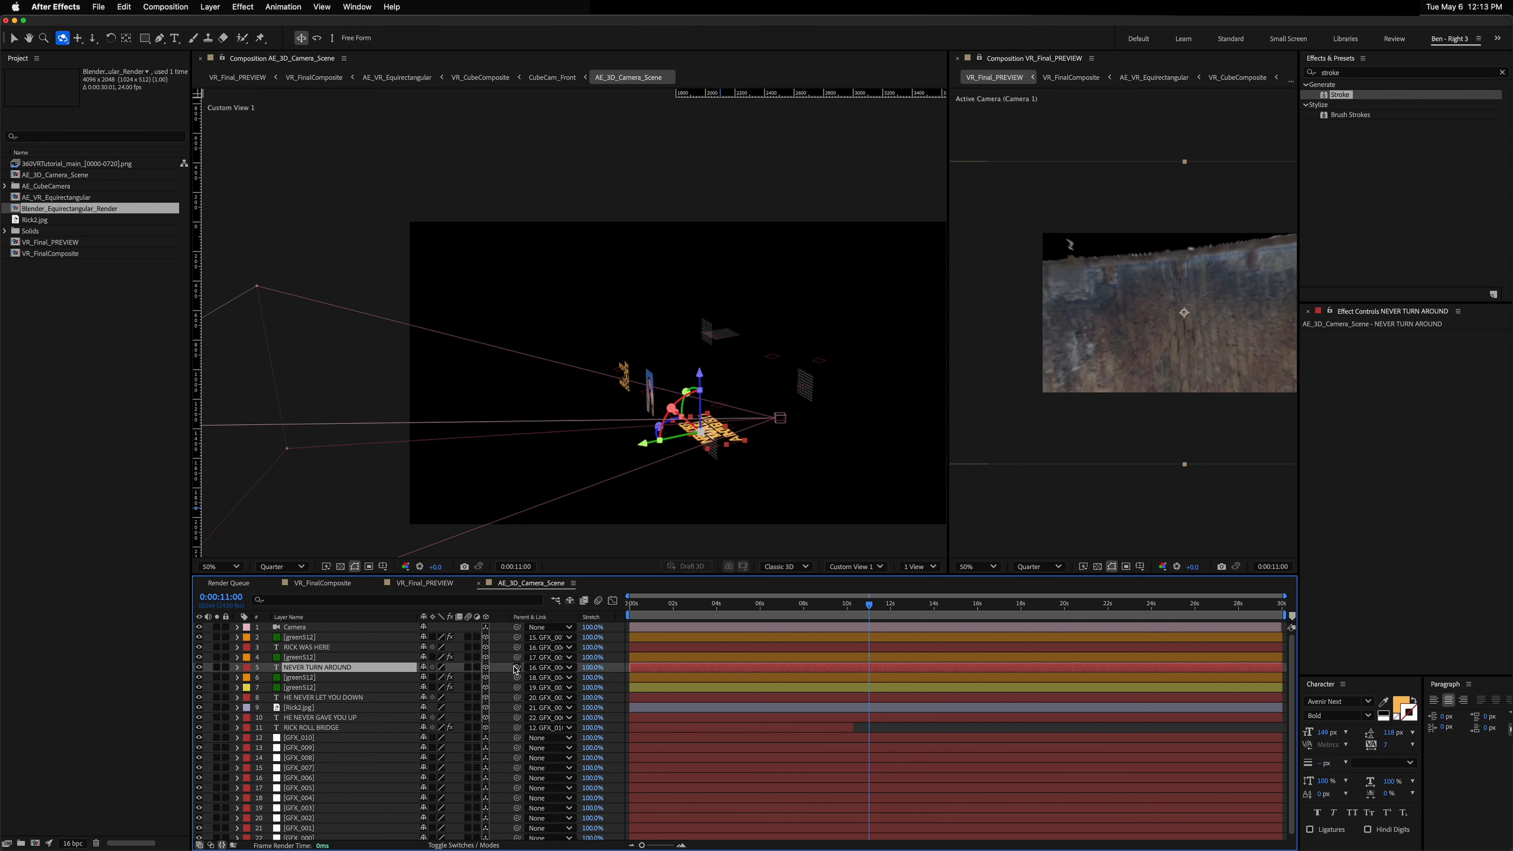
left_click_drag(516, 667, 320, 680)
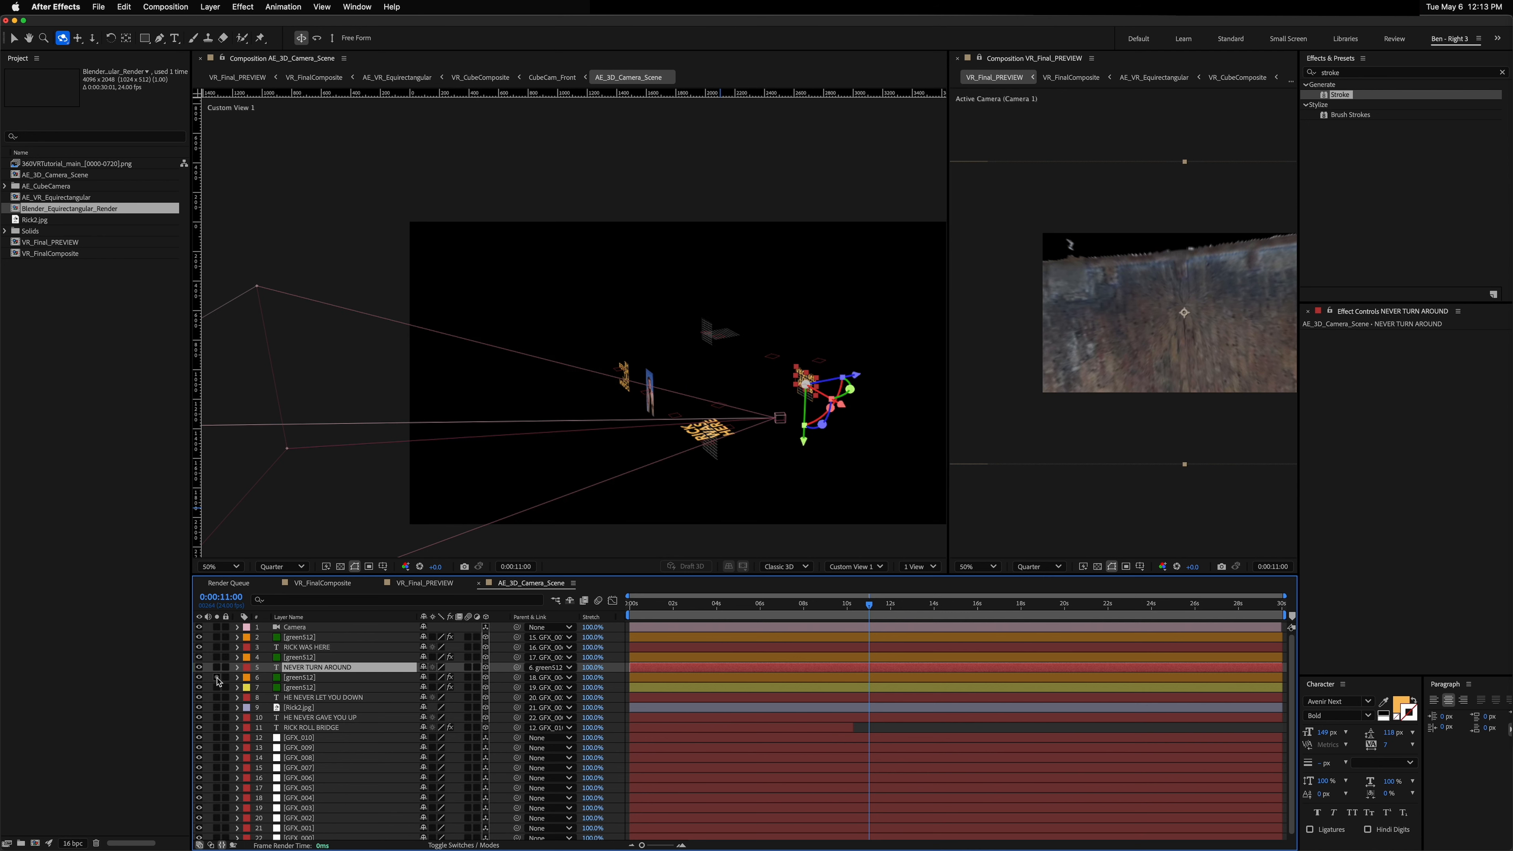
Step: Delete the green512 grid layer that NEVER TURN AROUND was parented to
left_click(306, 678)
key("Delete")
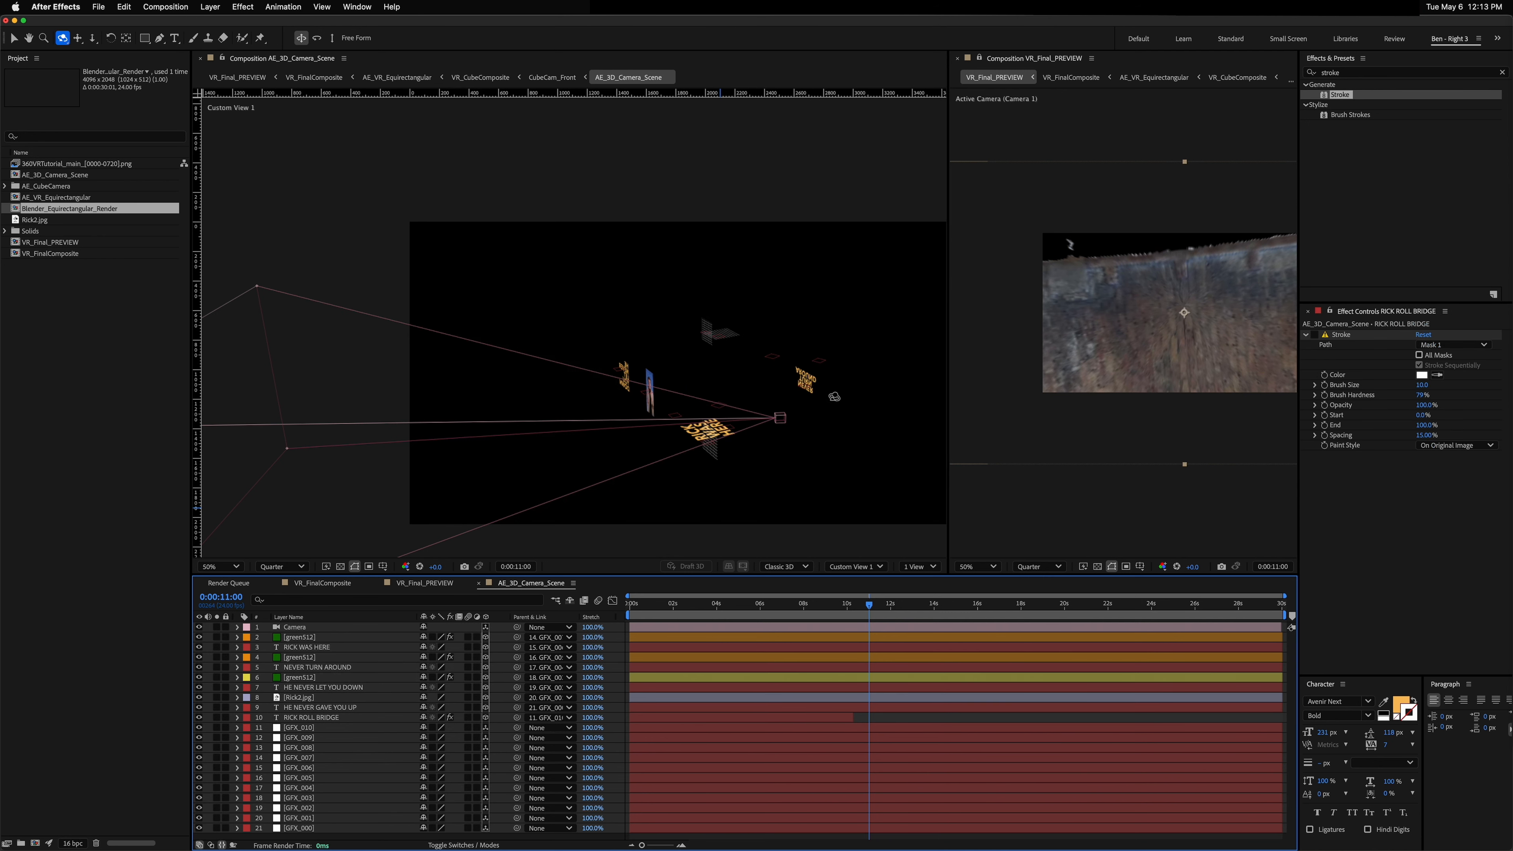
key("period")
key("period")
key("h")
left_click_drag(758, 541, 543, 514)
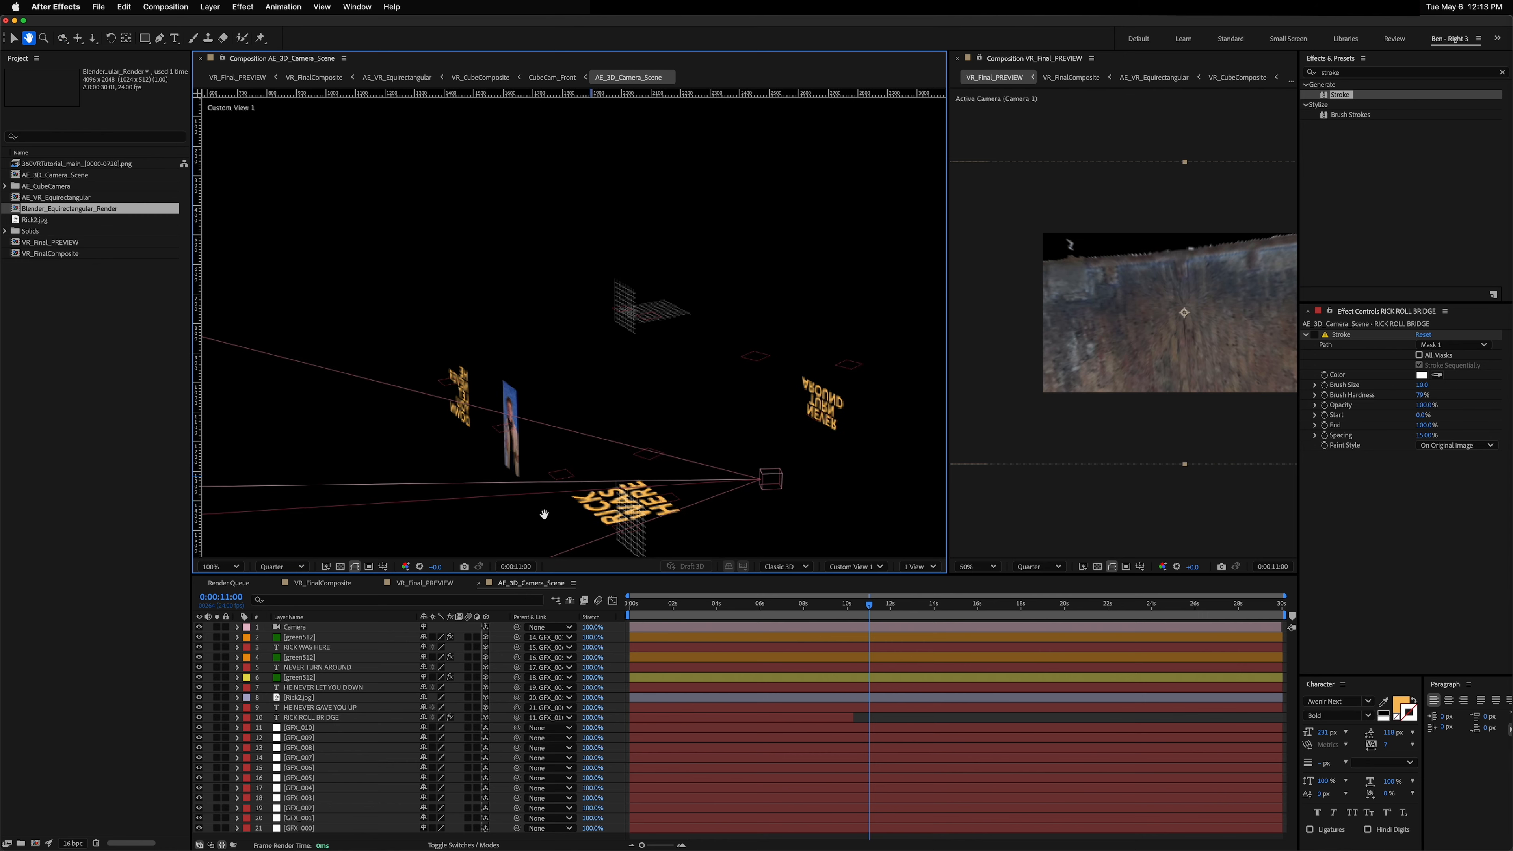
Step: Reset the NEVER TURN AROUND layer's Orientation to 0°,0°,0° and set its X Rotation to 90°
key("c")
left_click(292, 667)
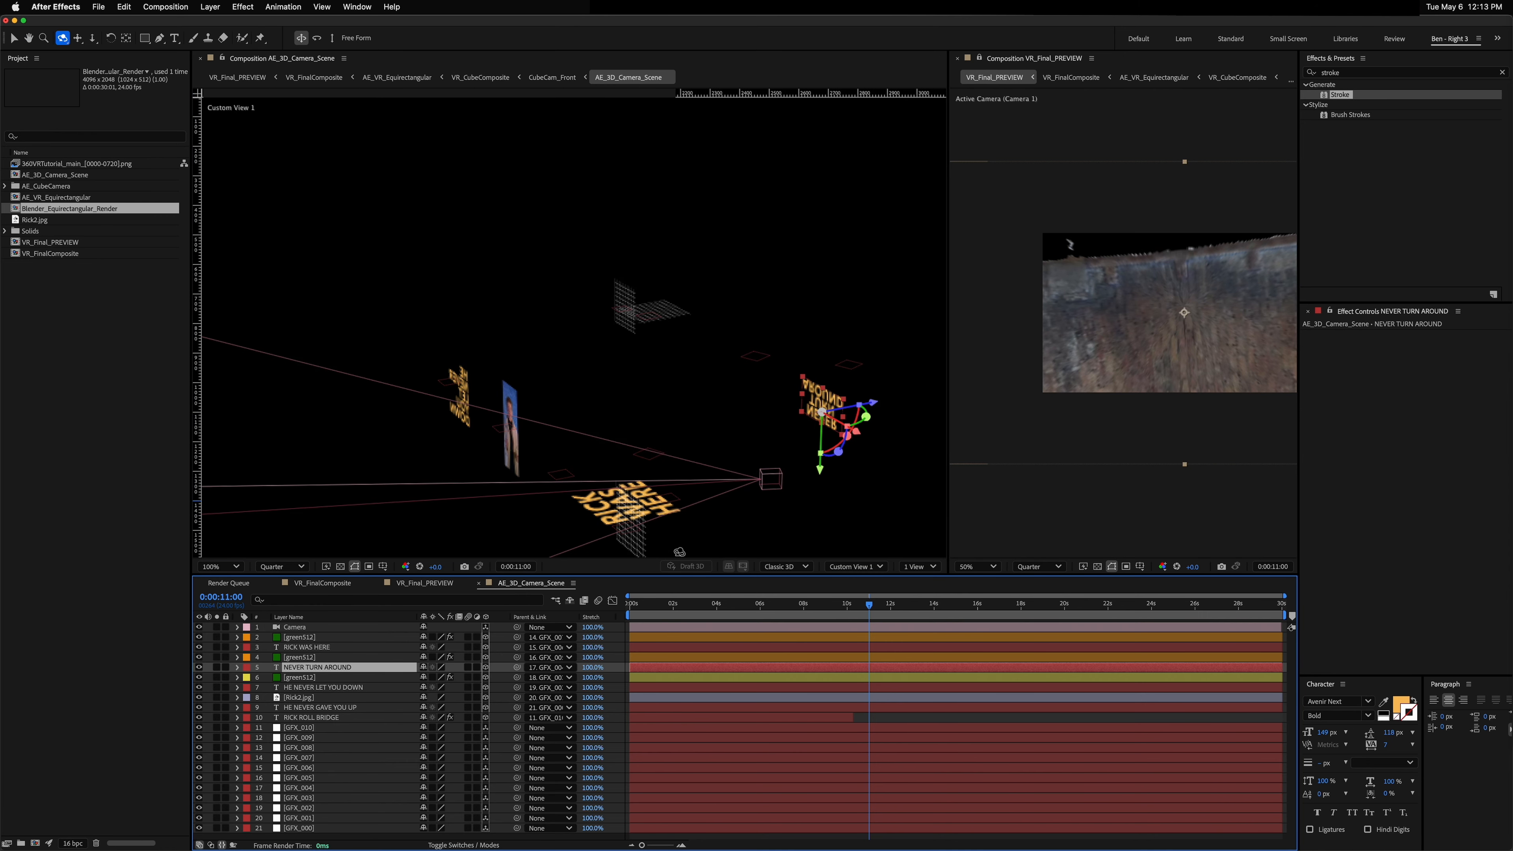
key("r")
left_click(430, 677)
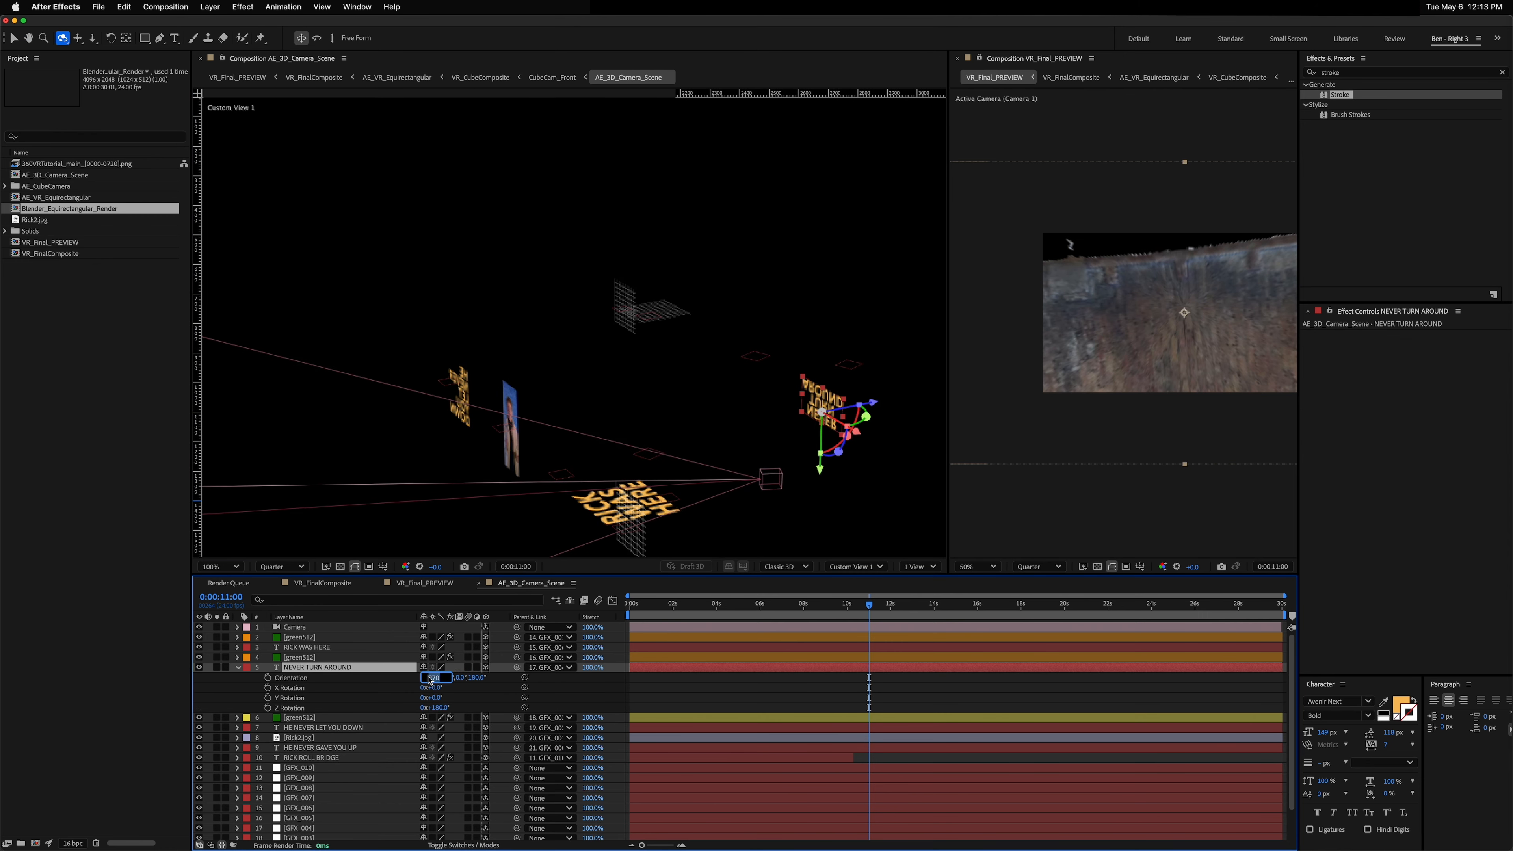
type("0")
key("Tab")
key("Tab")
key("Tab")
key("Tab")
key("Tab")
key("Tab")
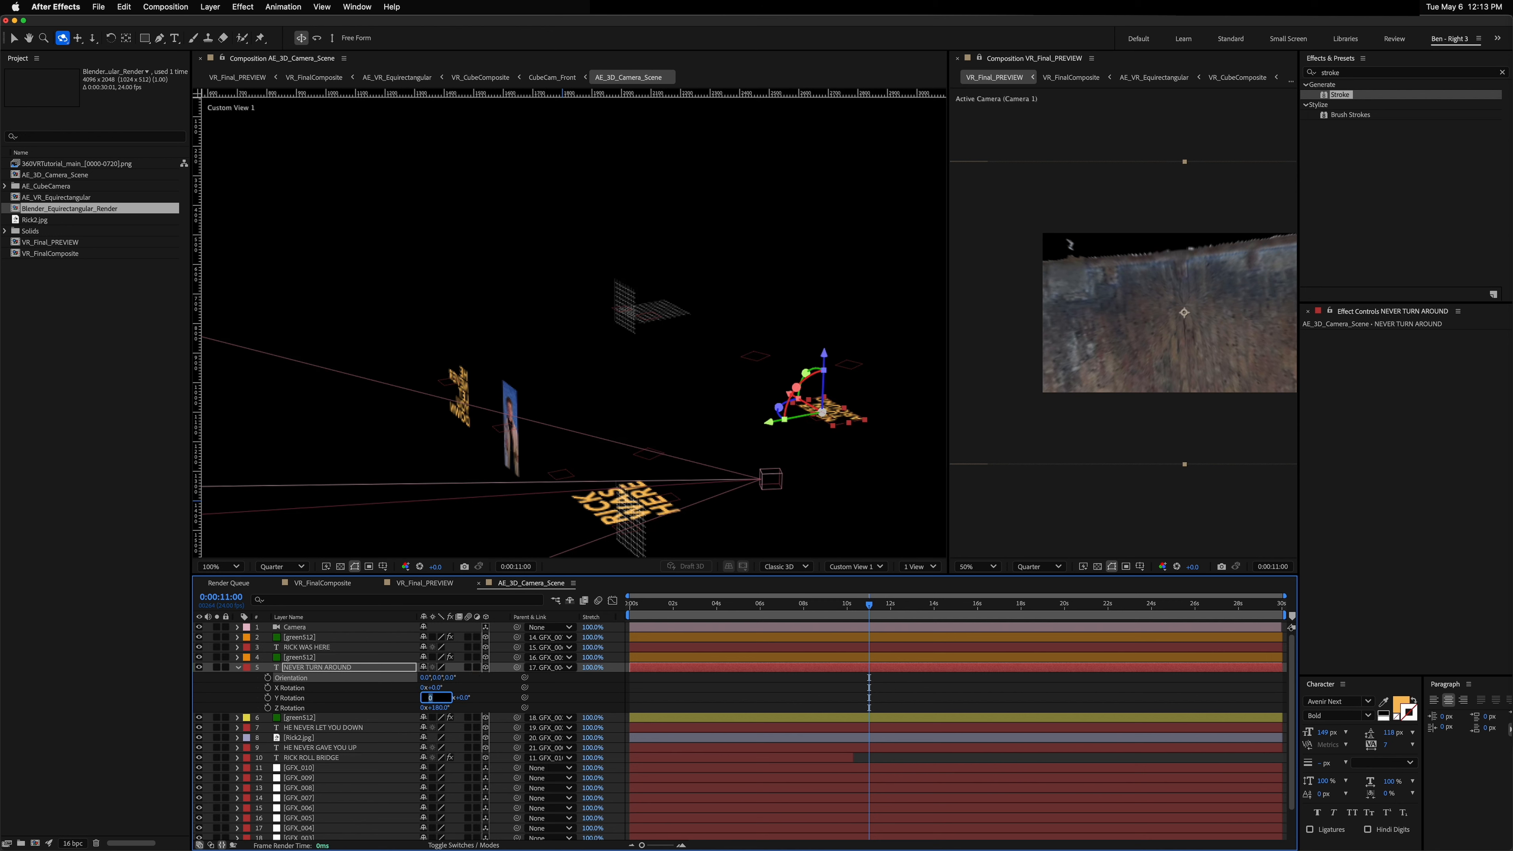
key("Return")
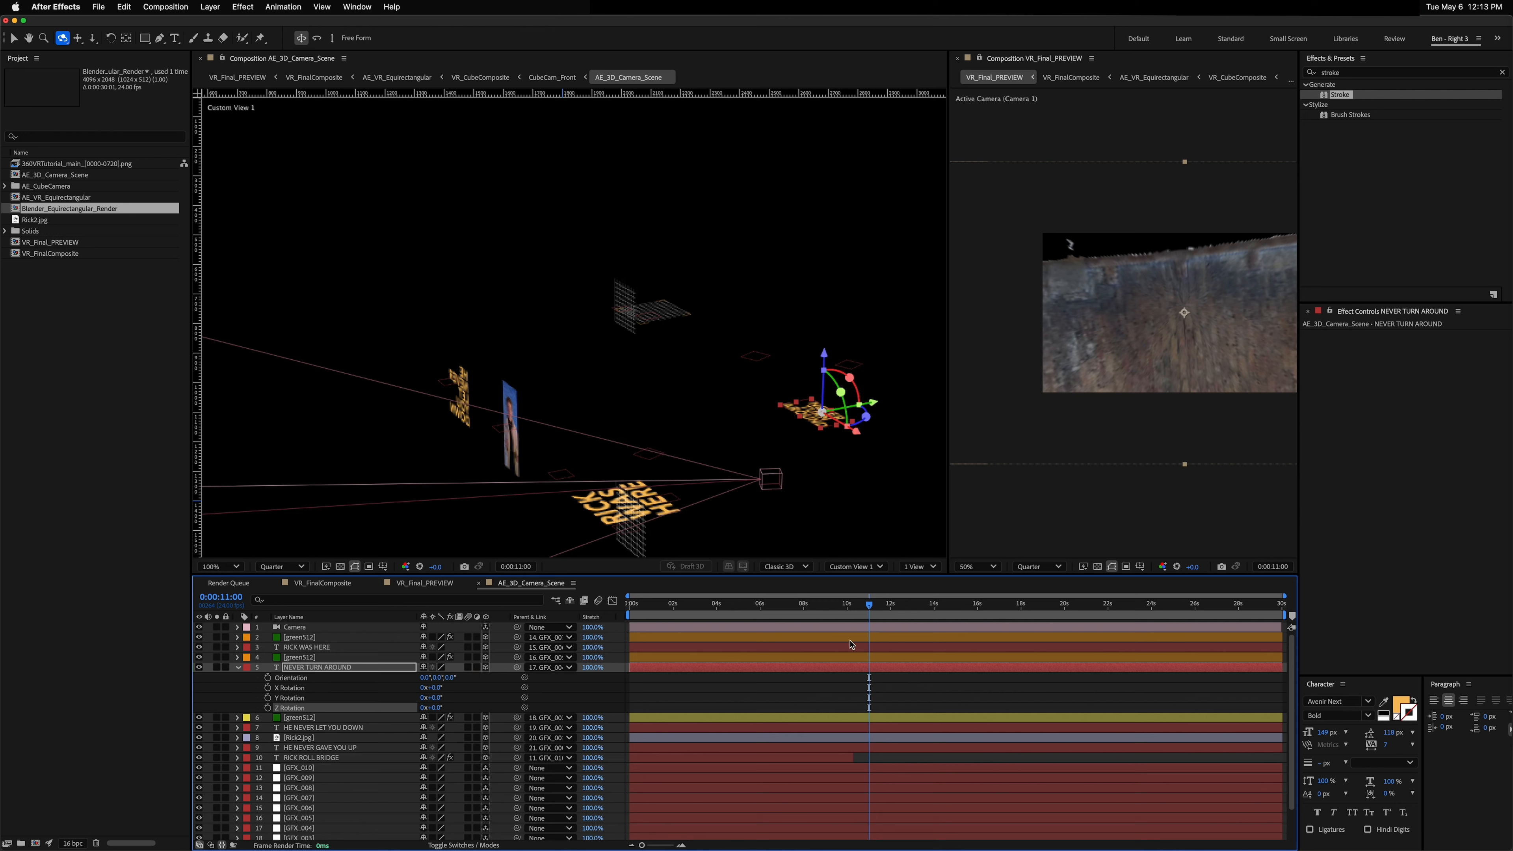
left_click_drag(437, 692, 442, 690)
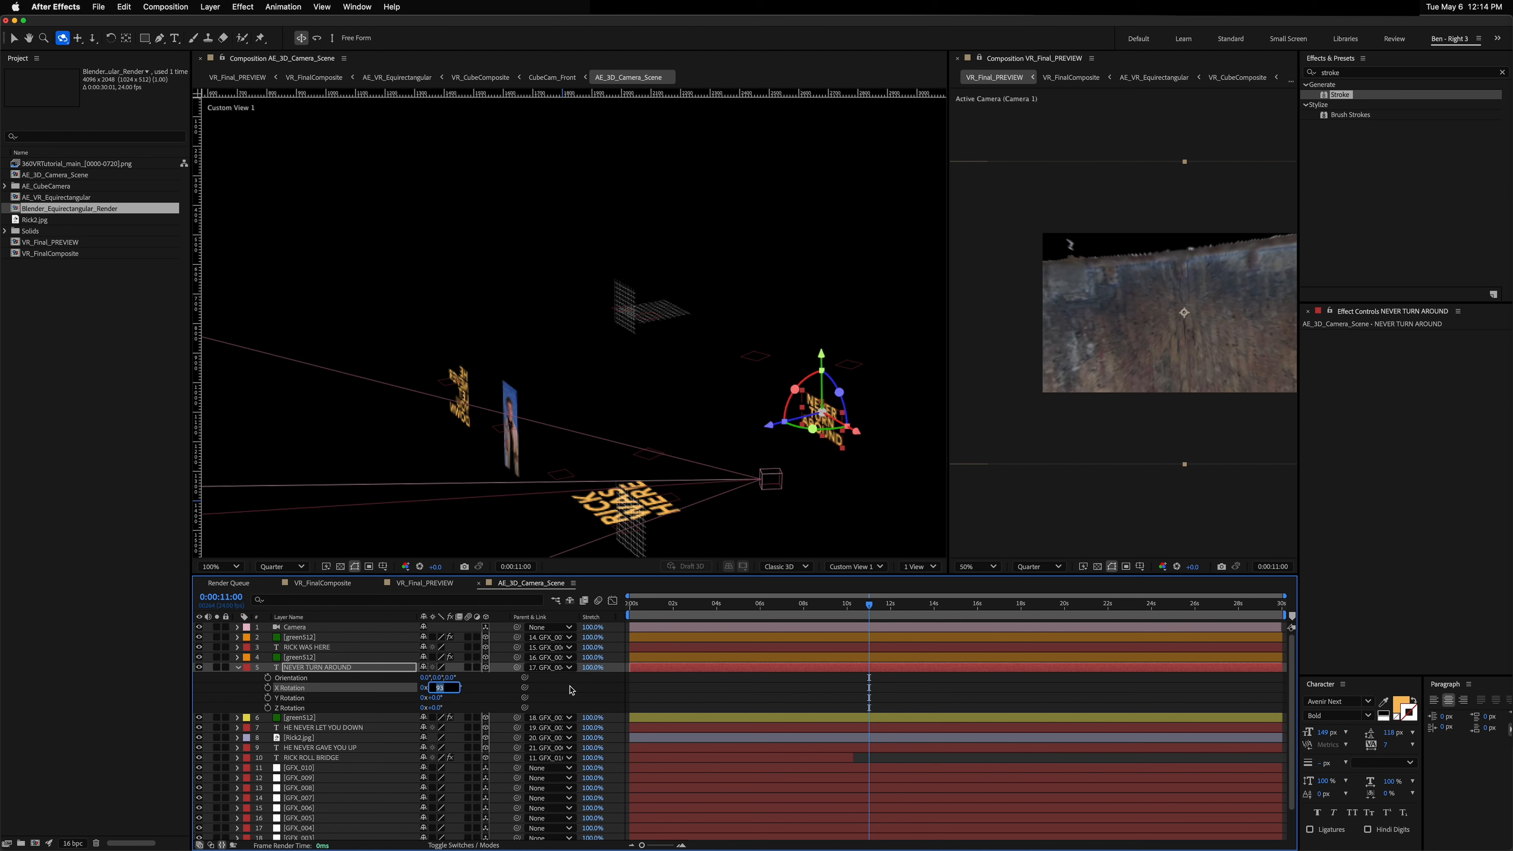
key("Return")
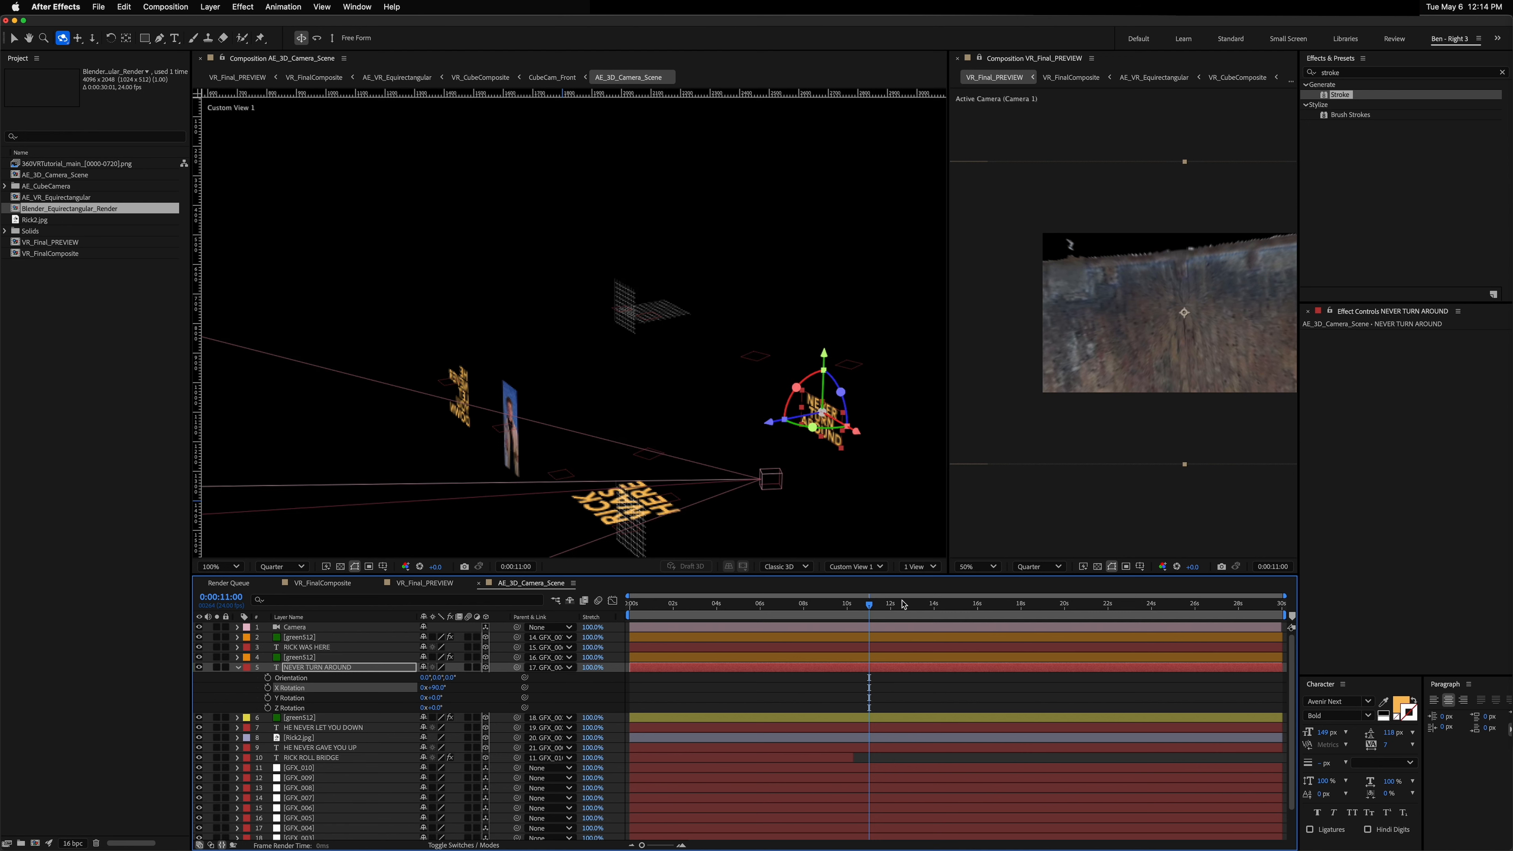
Step: Center-align the NEVER TURN AROUND paragraph text
left_click_drag(894, 604, 1025, 604)
left_click_drag(1153, 341, 717, 420)
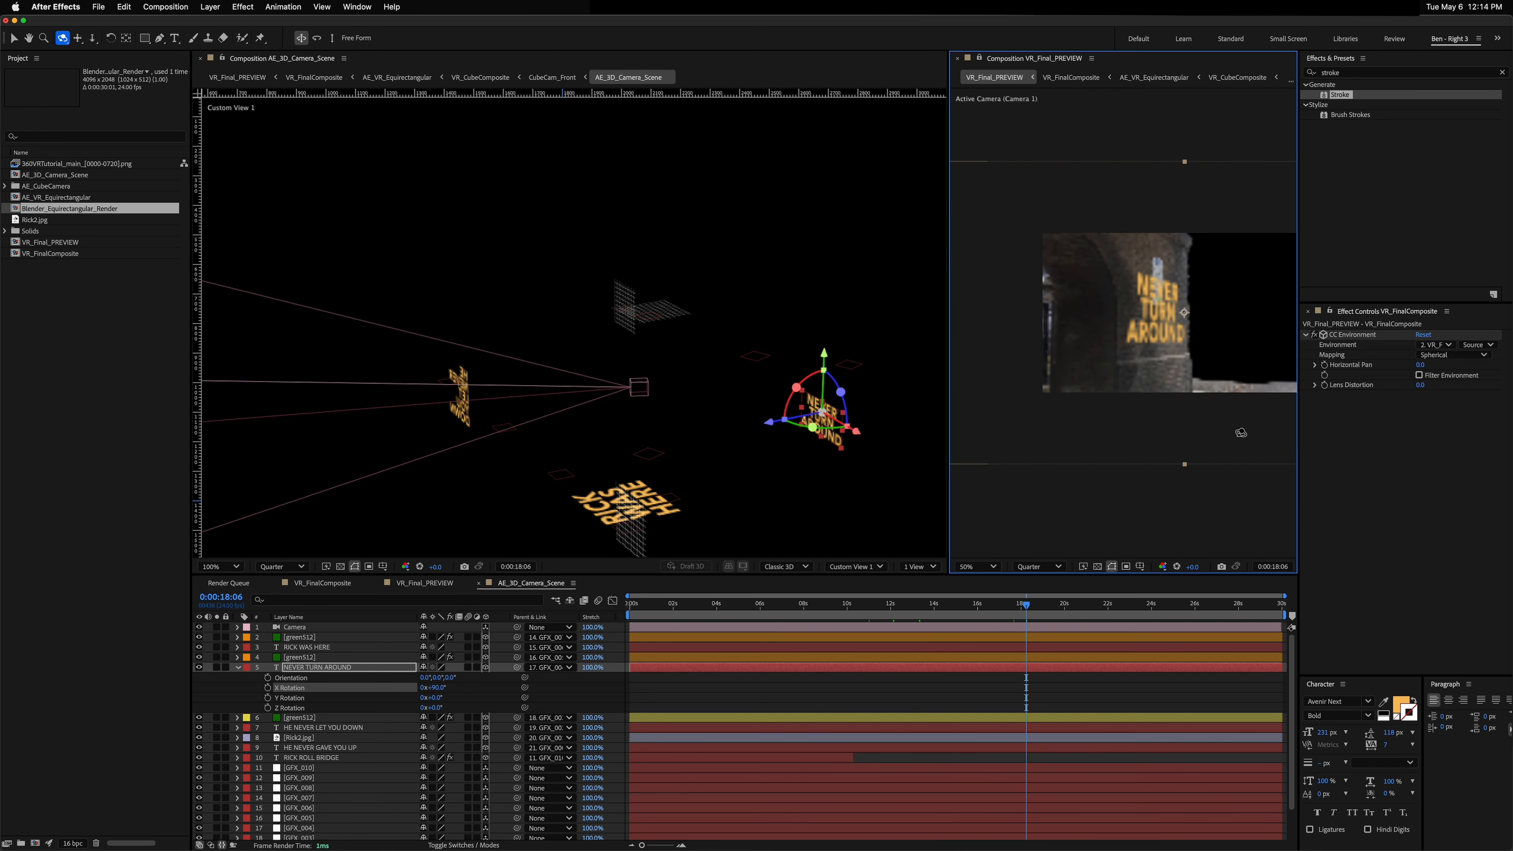
left_click(1433, 703)
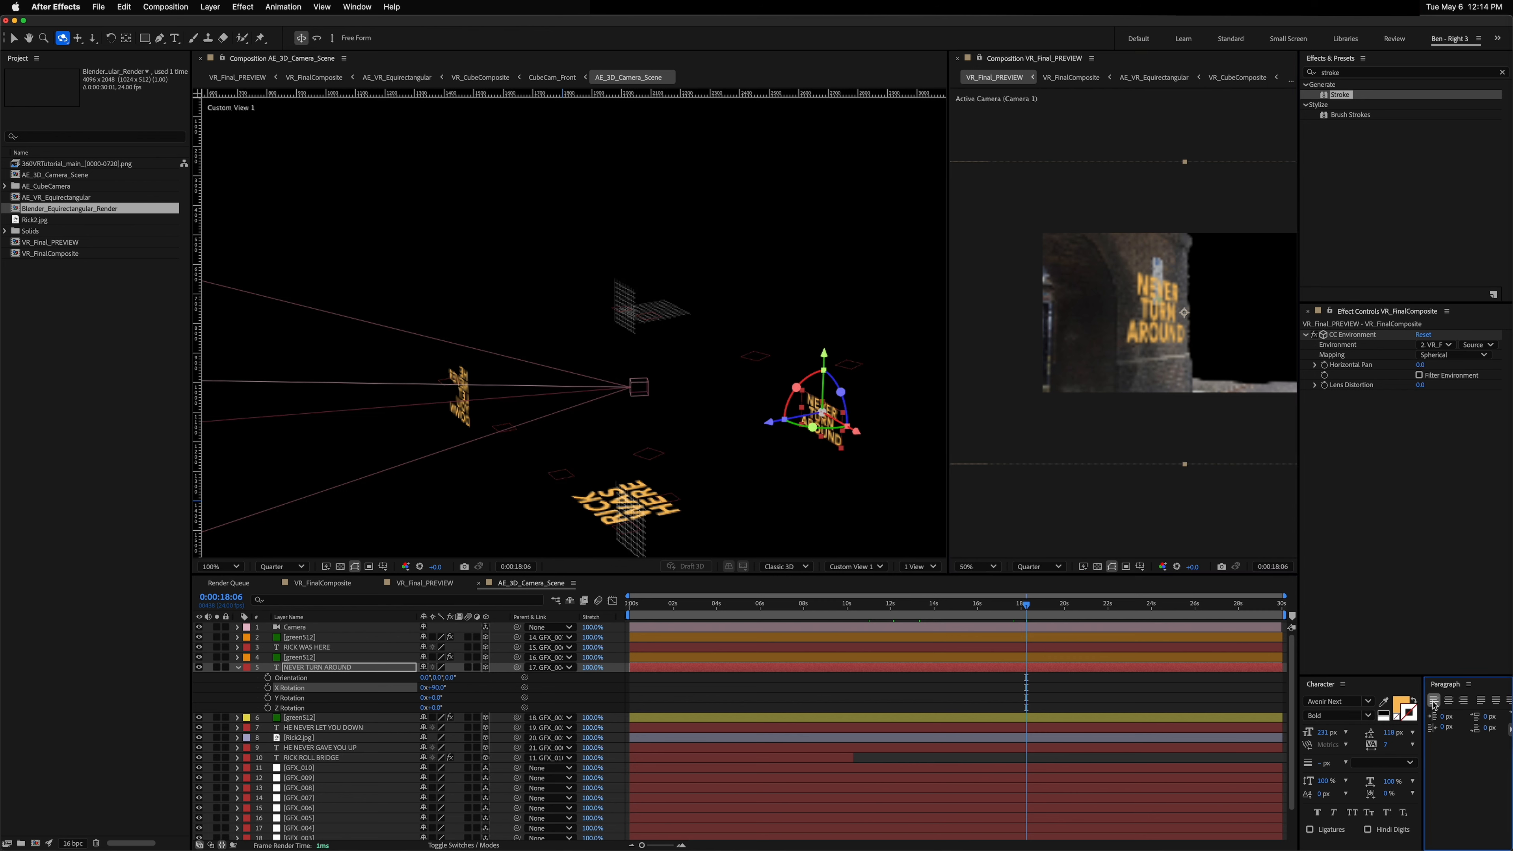
left_click(310, 668)
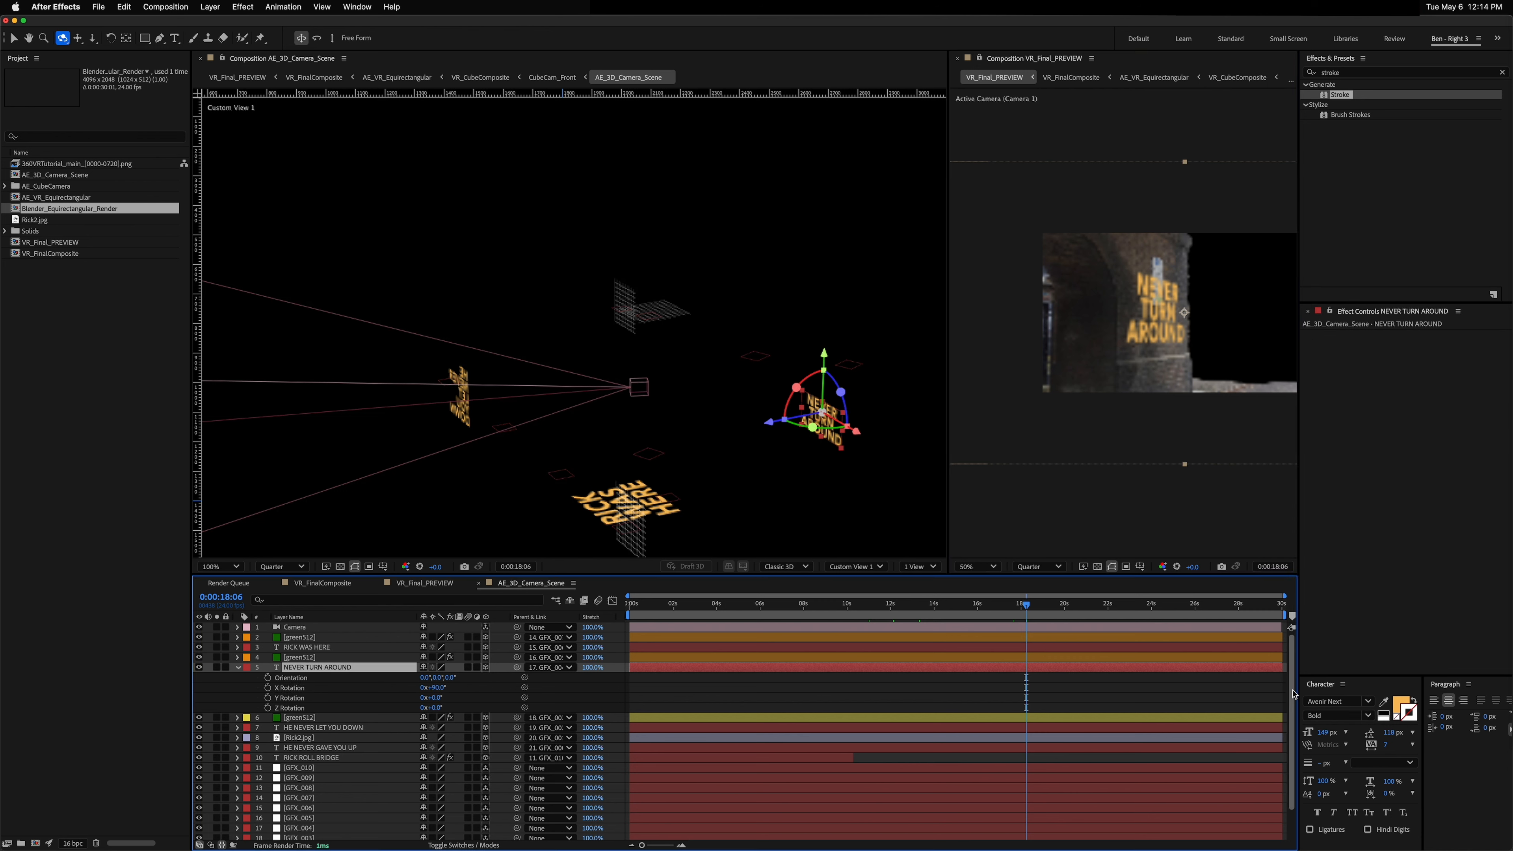
left_click(1434, 700)
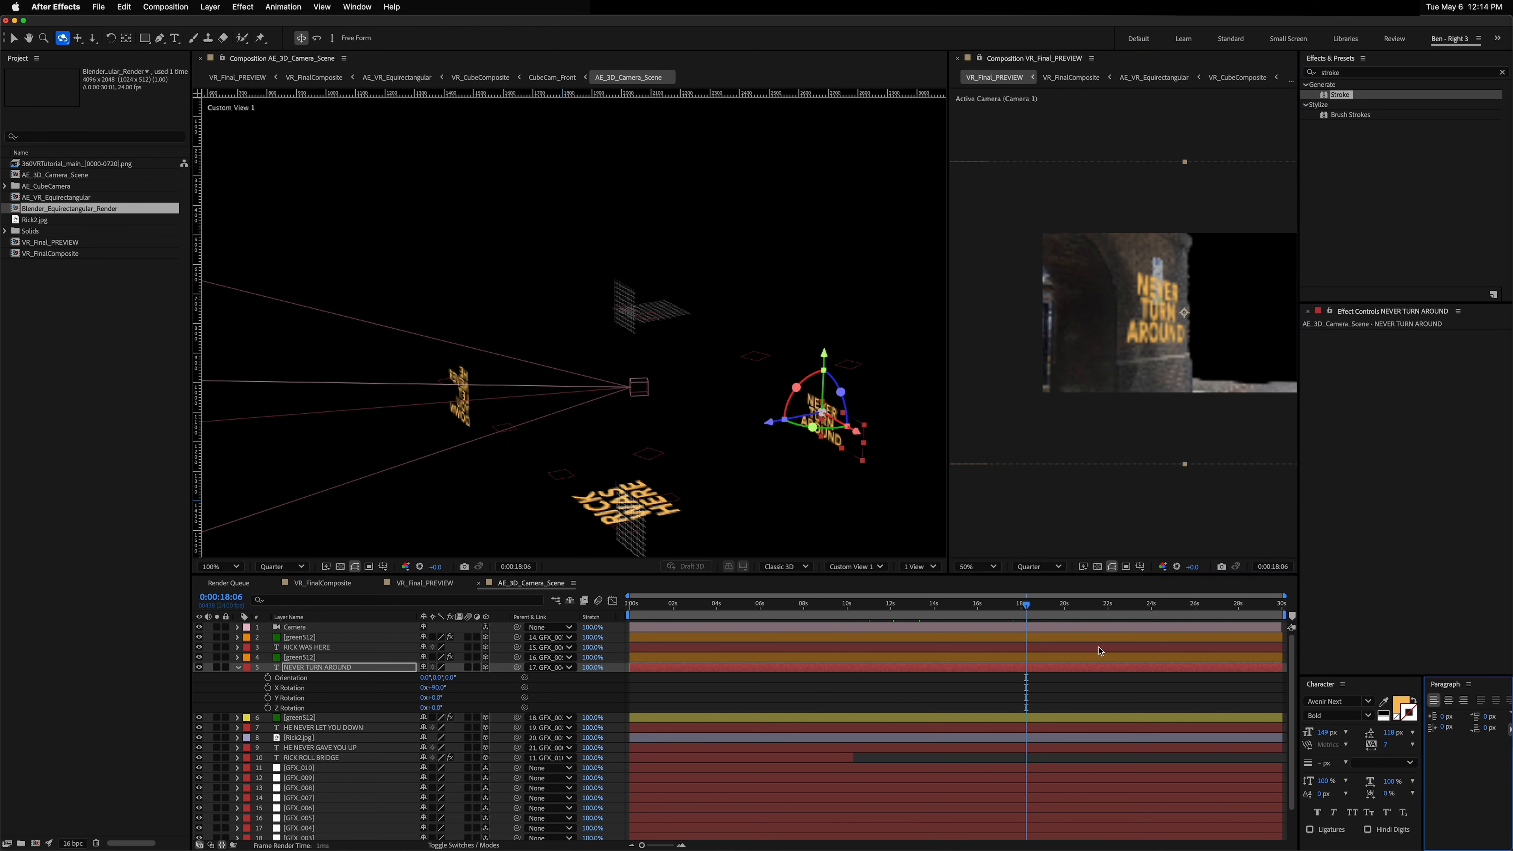
Step: Move the NEVER TURN AROUND text to a new position in the 3D view
left_click(326, 675)
key("p")
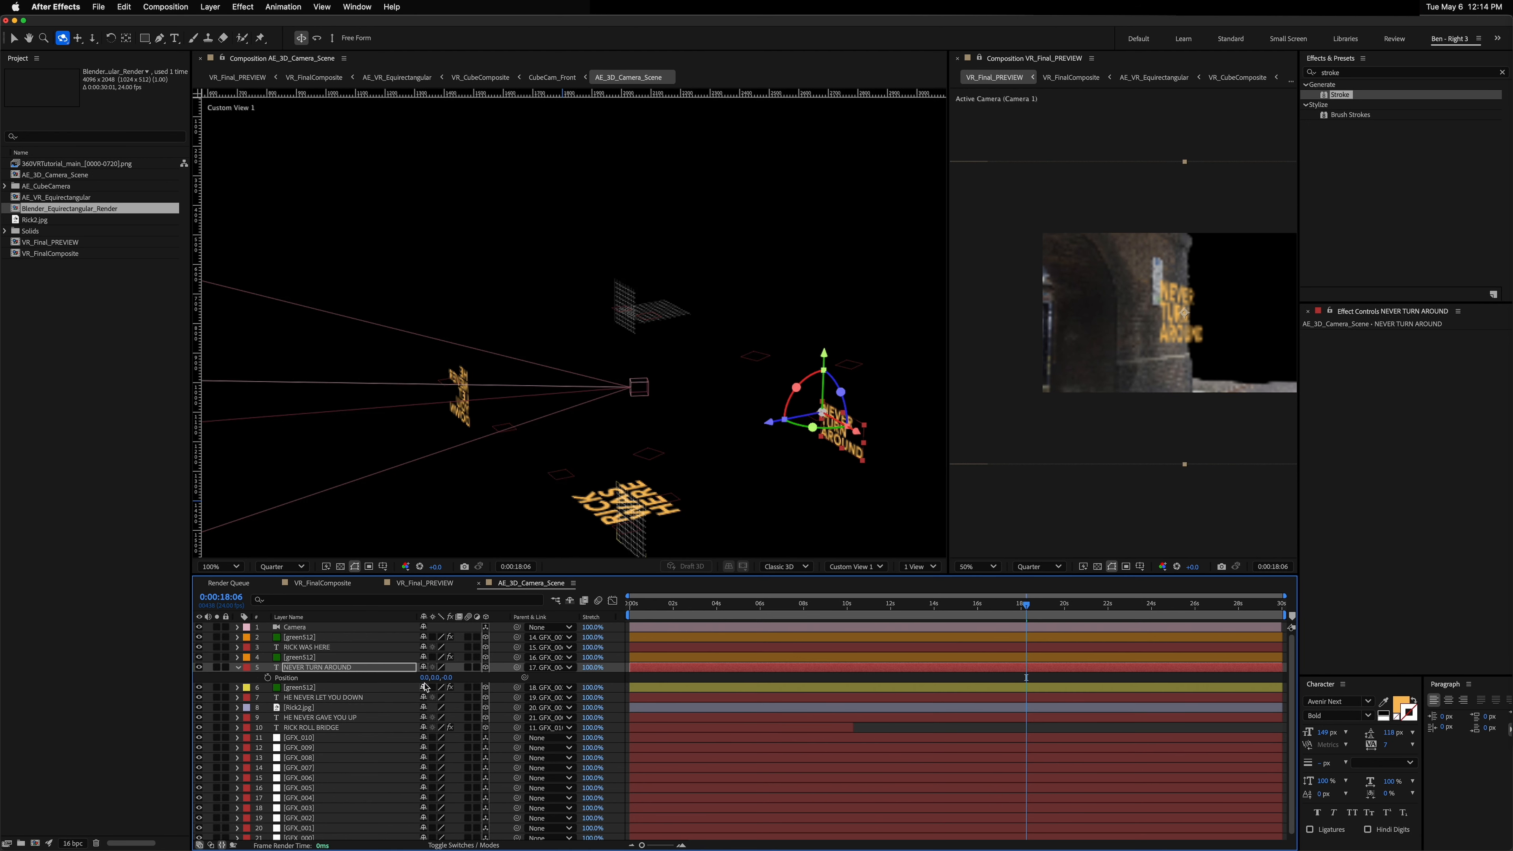
key("v")
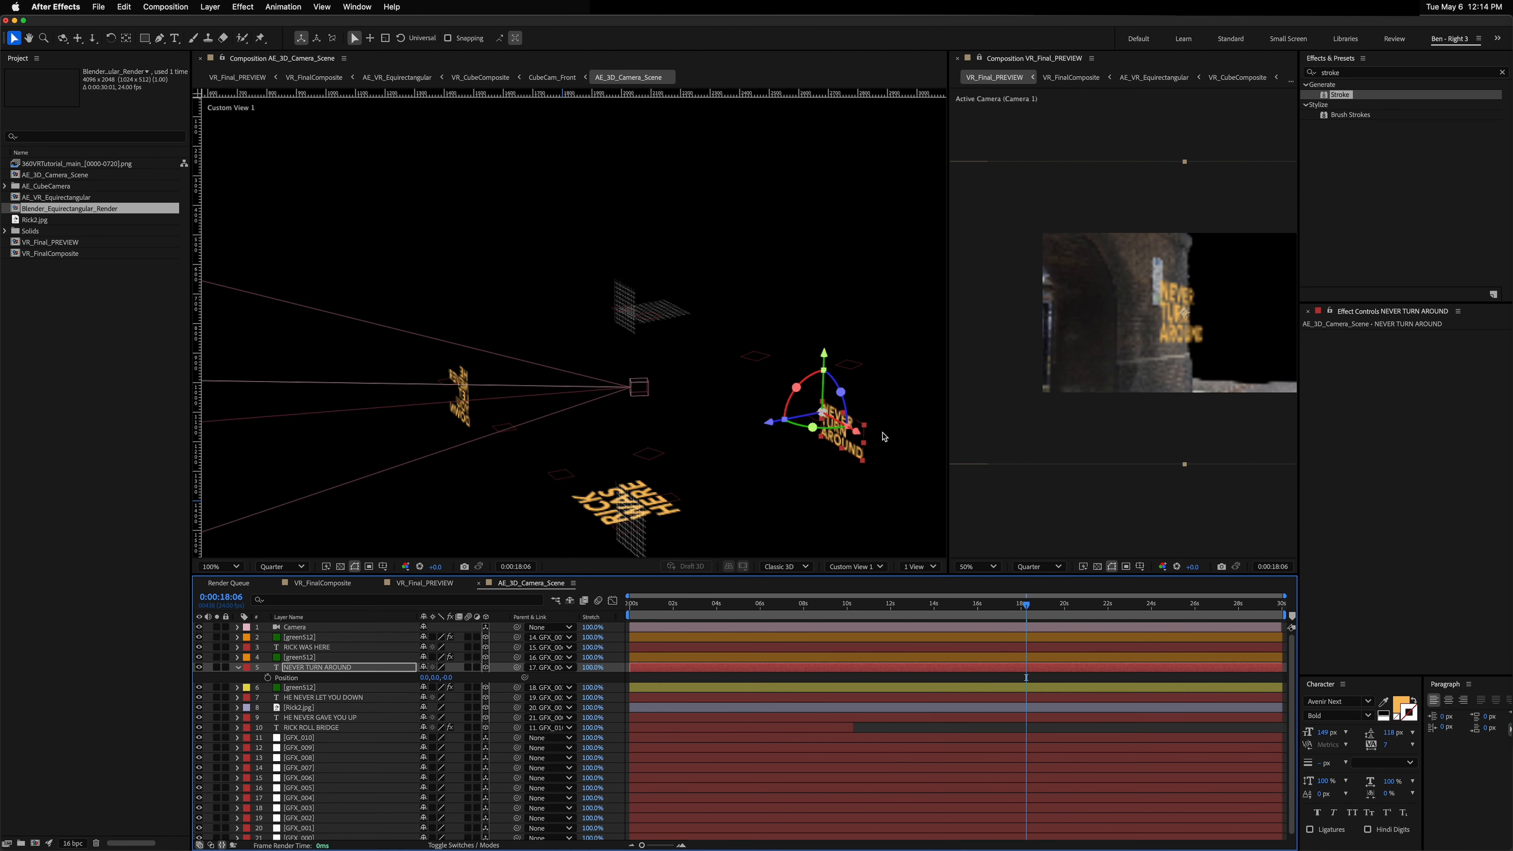
left_click_drag(859, 440, 835, 422)
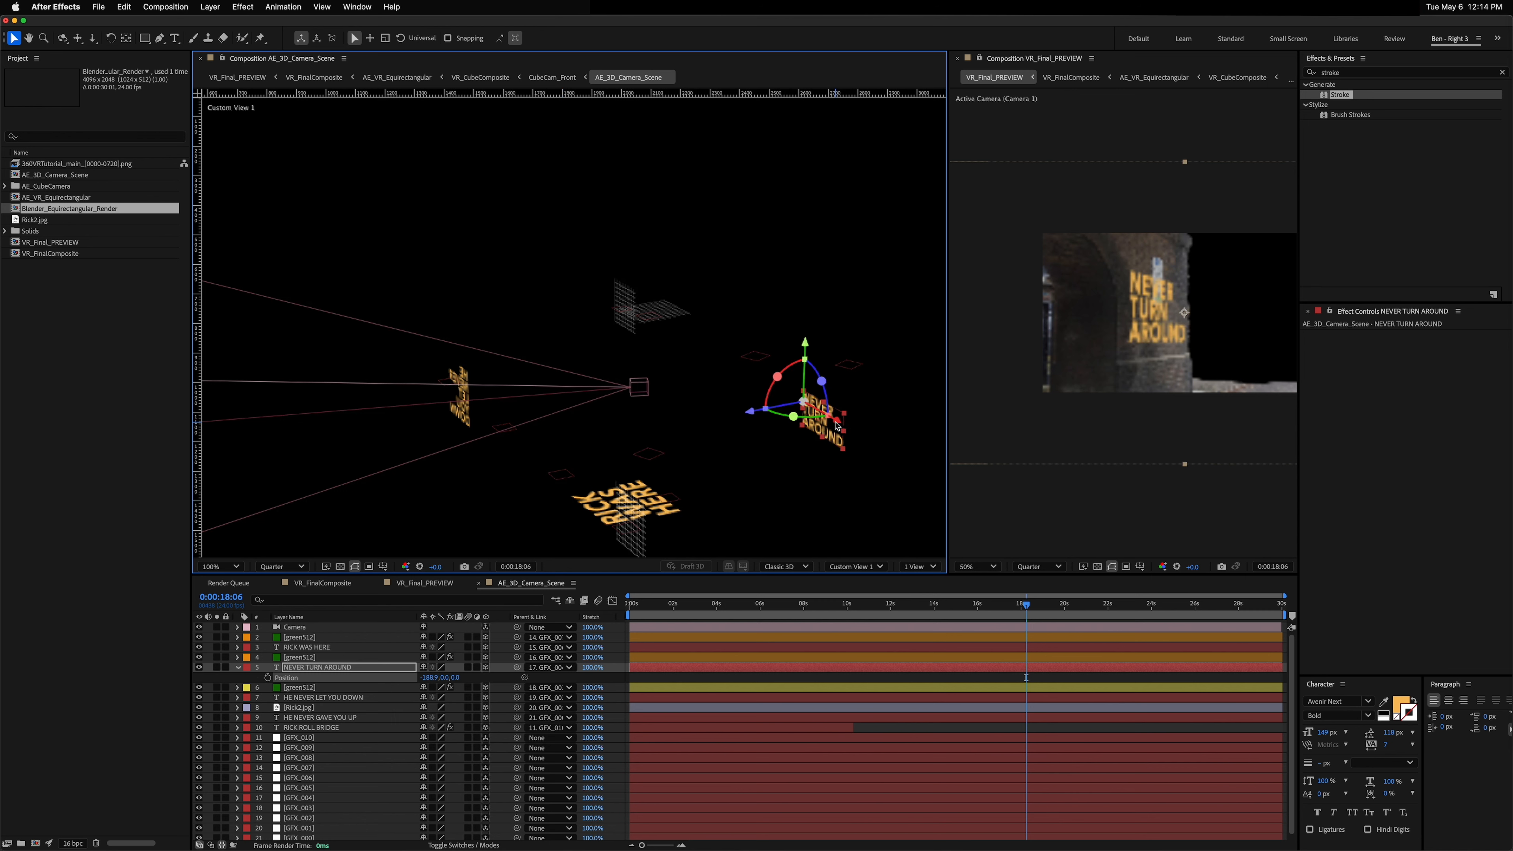
left_click_drag(1034, 604, 894, 604)
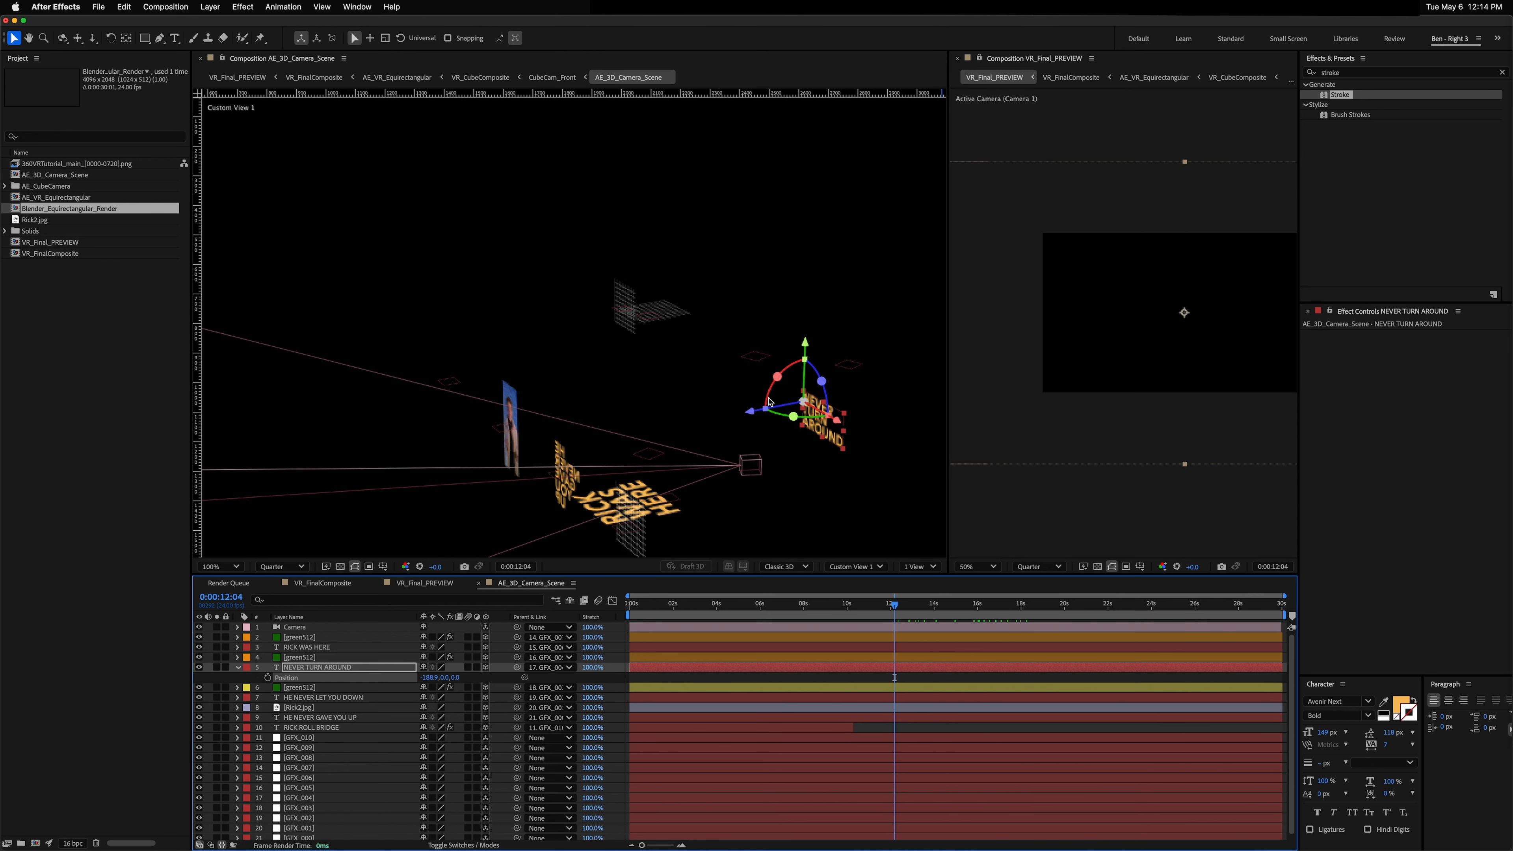
Step: Scrub through VR_FinalComposite at 100% zoom to review the placed text
left_click(322, 582)
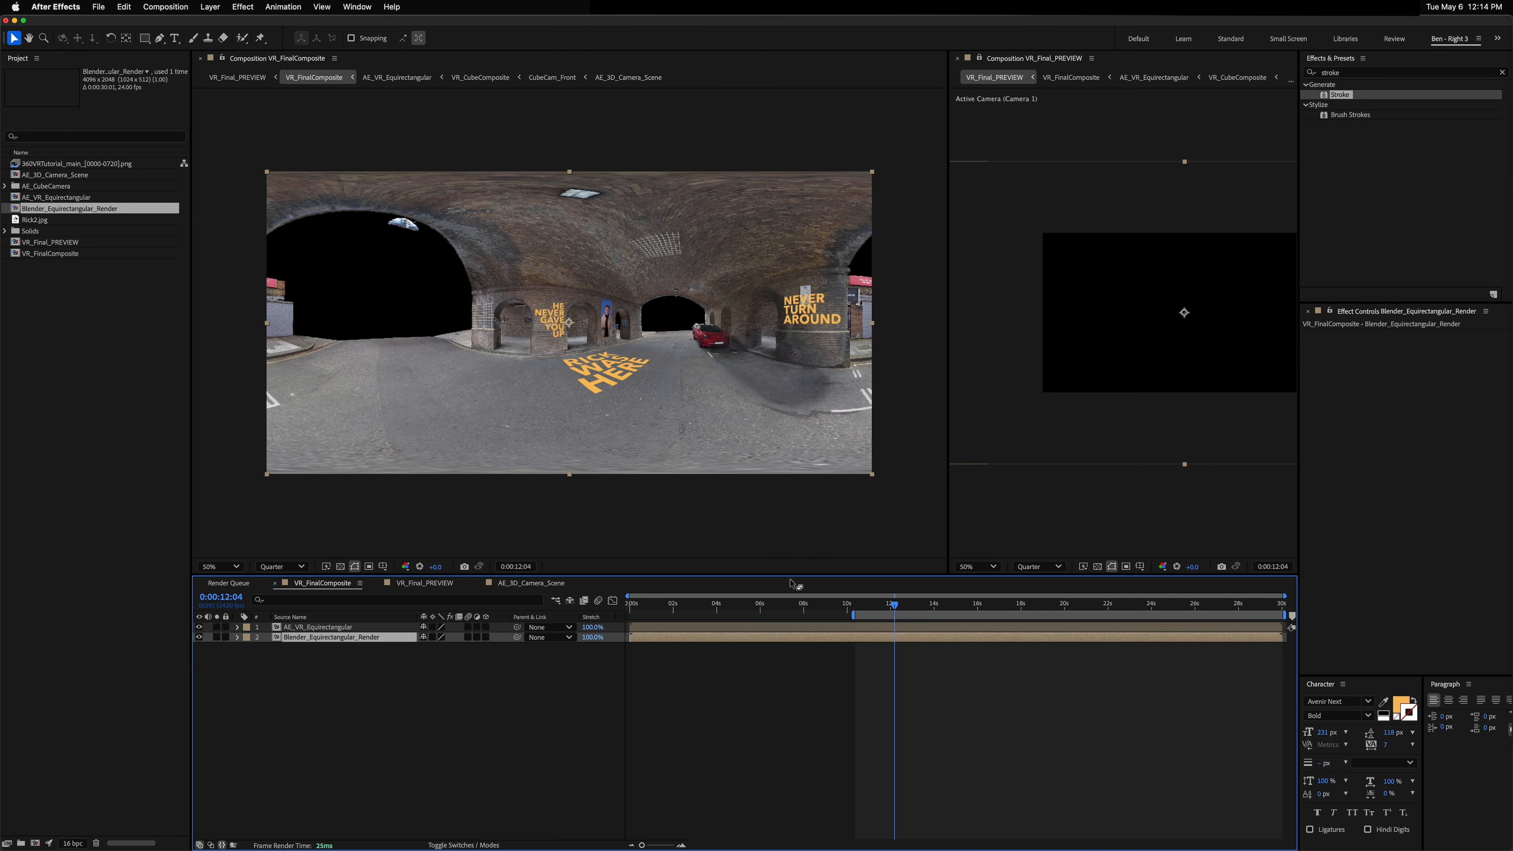
left_click_drag(898, 602, 673, 606)
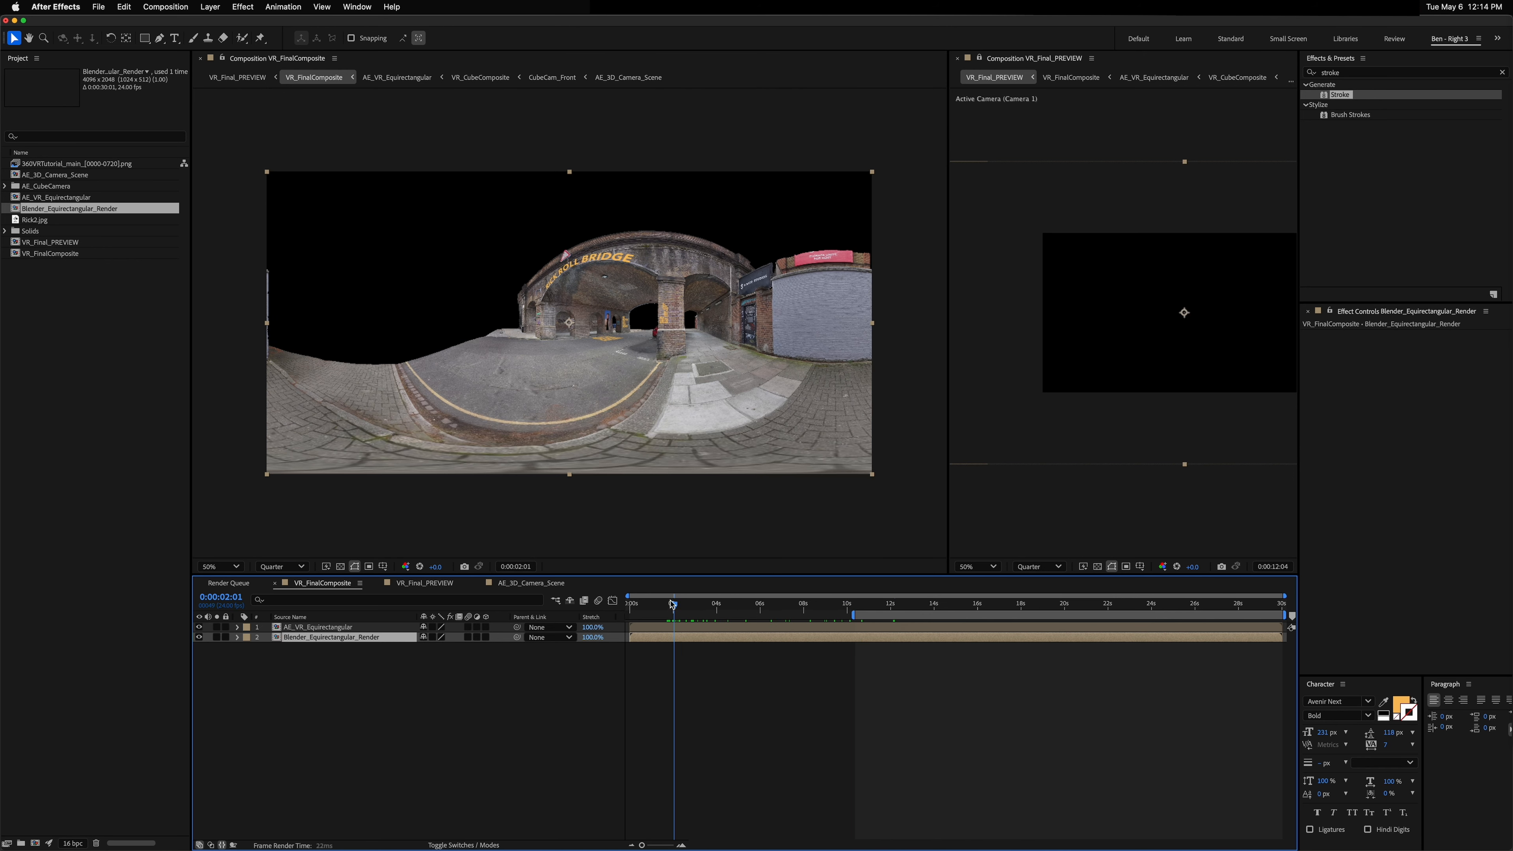
key("slash")
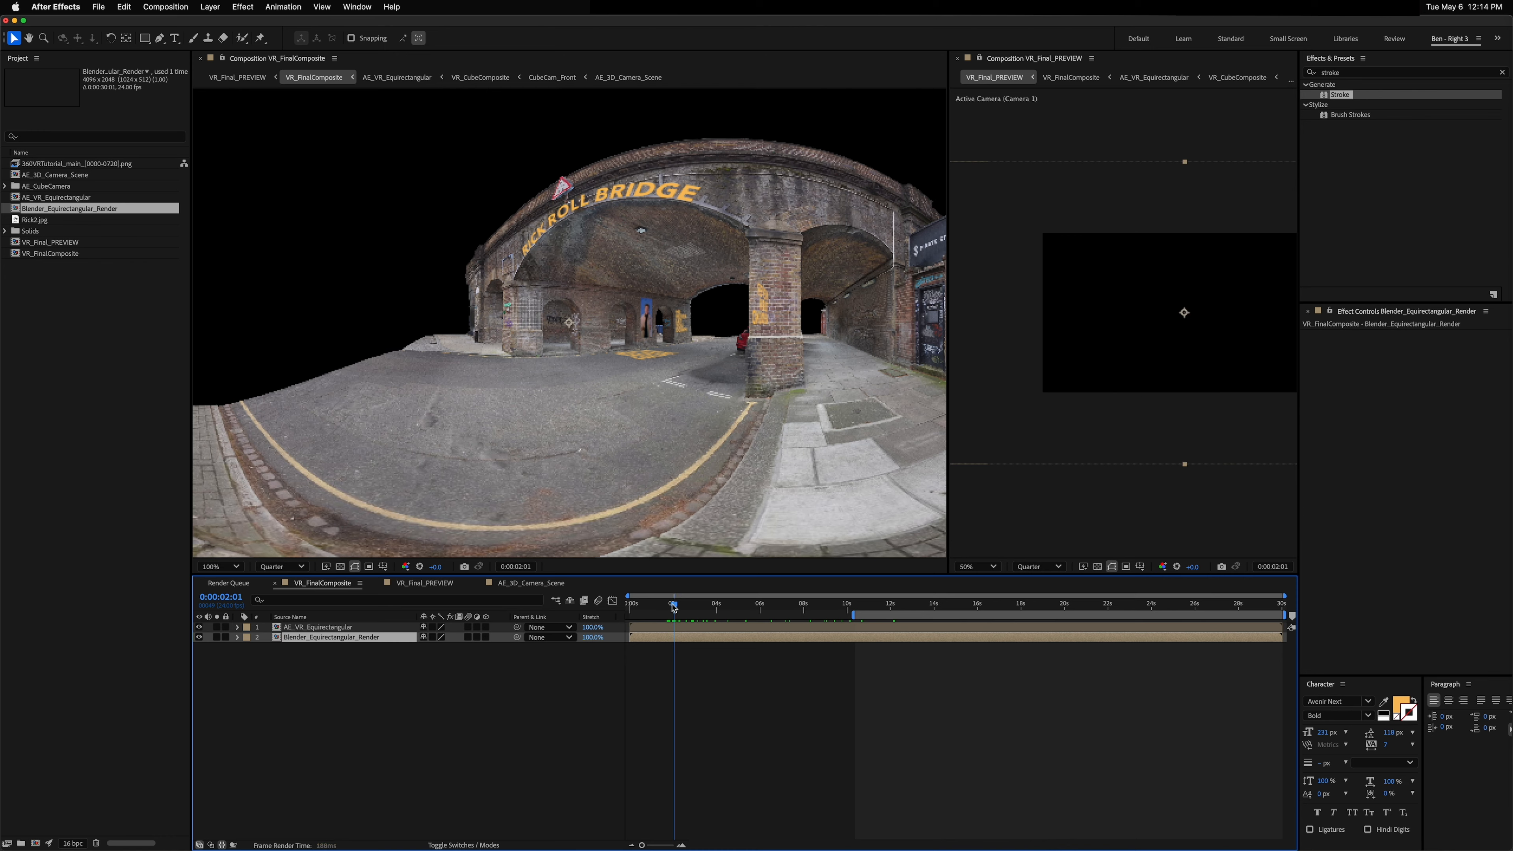
left_click_drag(672, 606, 695, 603)
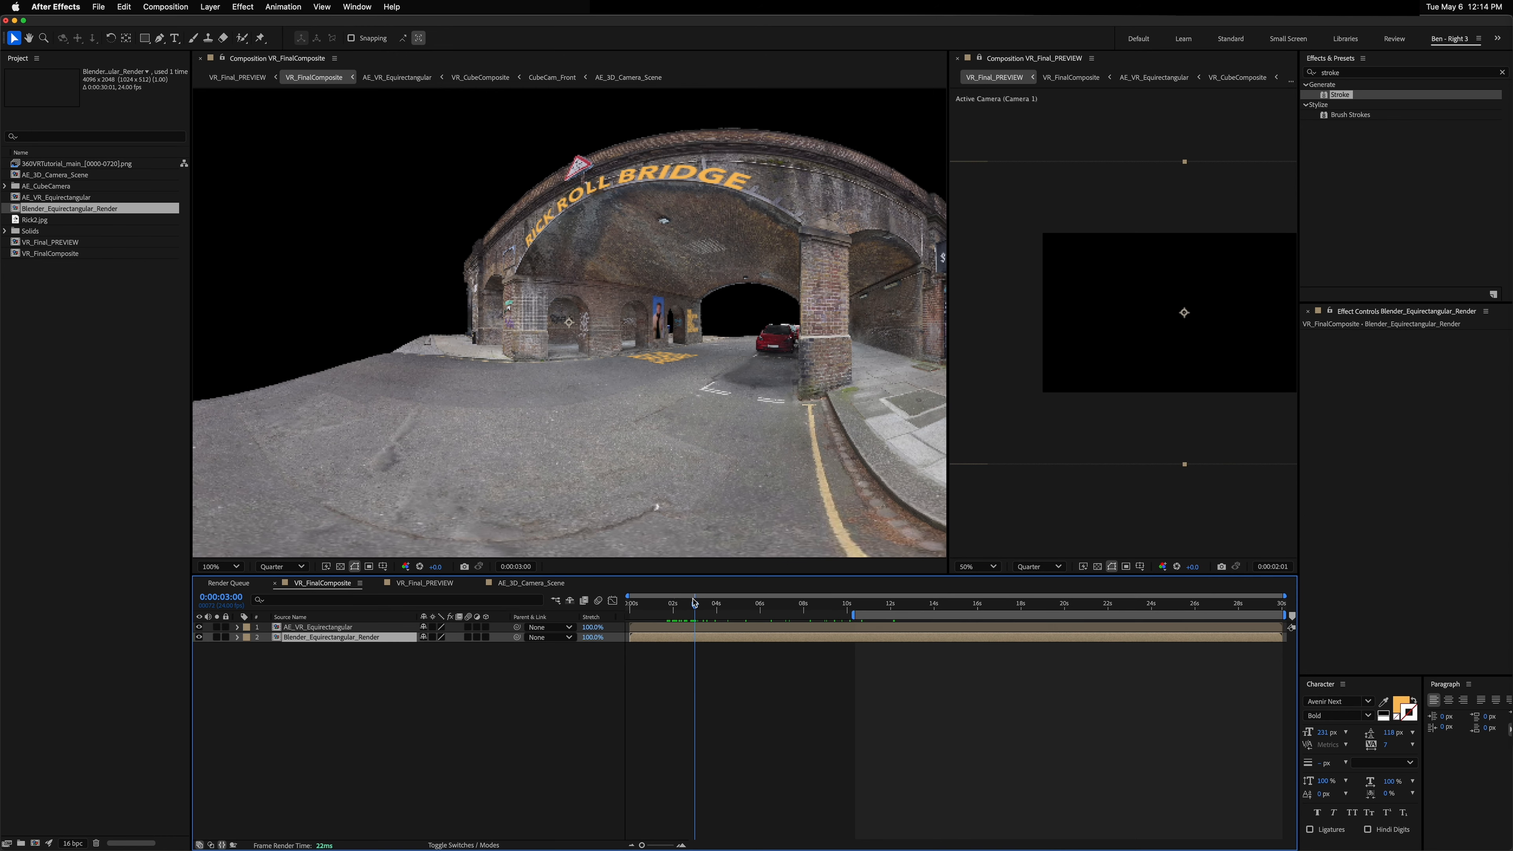
Step: Trim the NEVER TURN AROUND layer's in point to 0:00:03:00
left_click(537, 583)
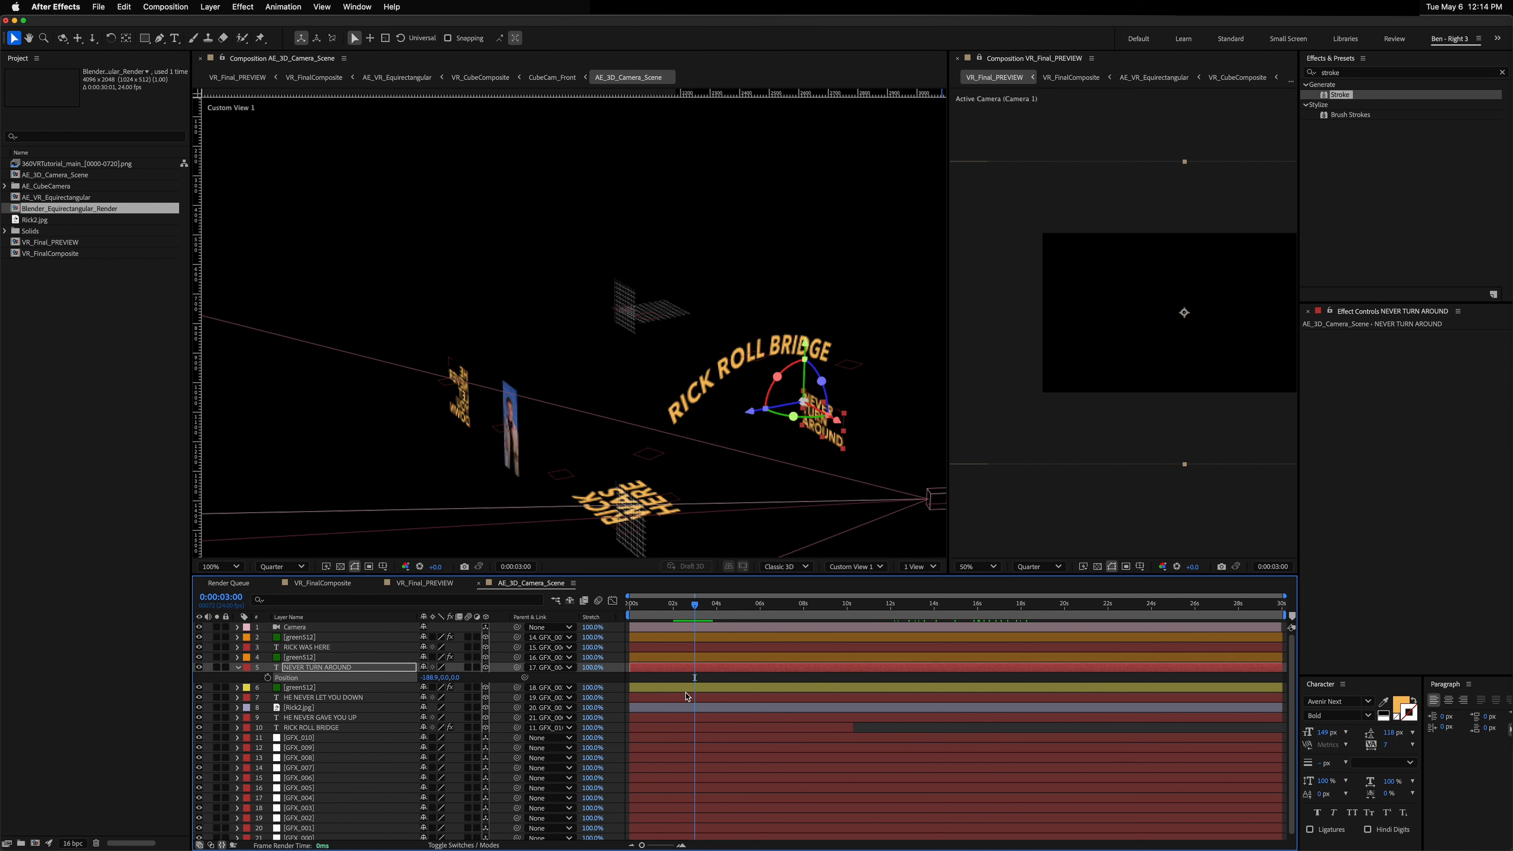
key("alt+bracketleft")
left_click_drag(694, 604, 762, 617)
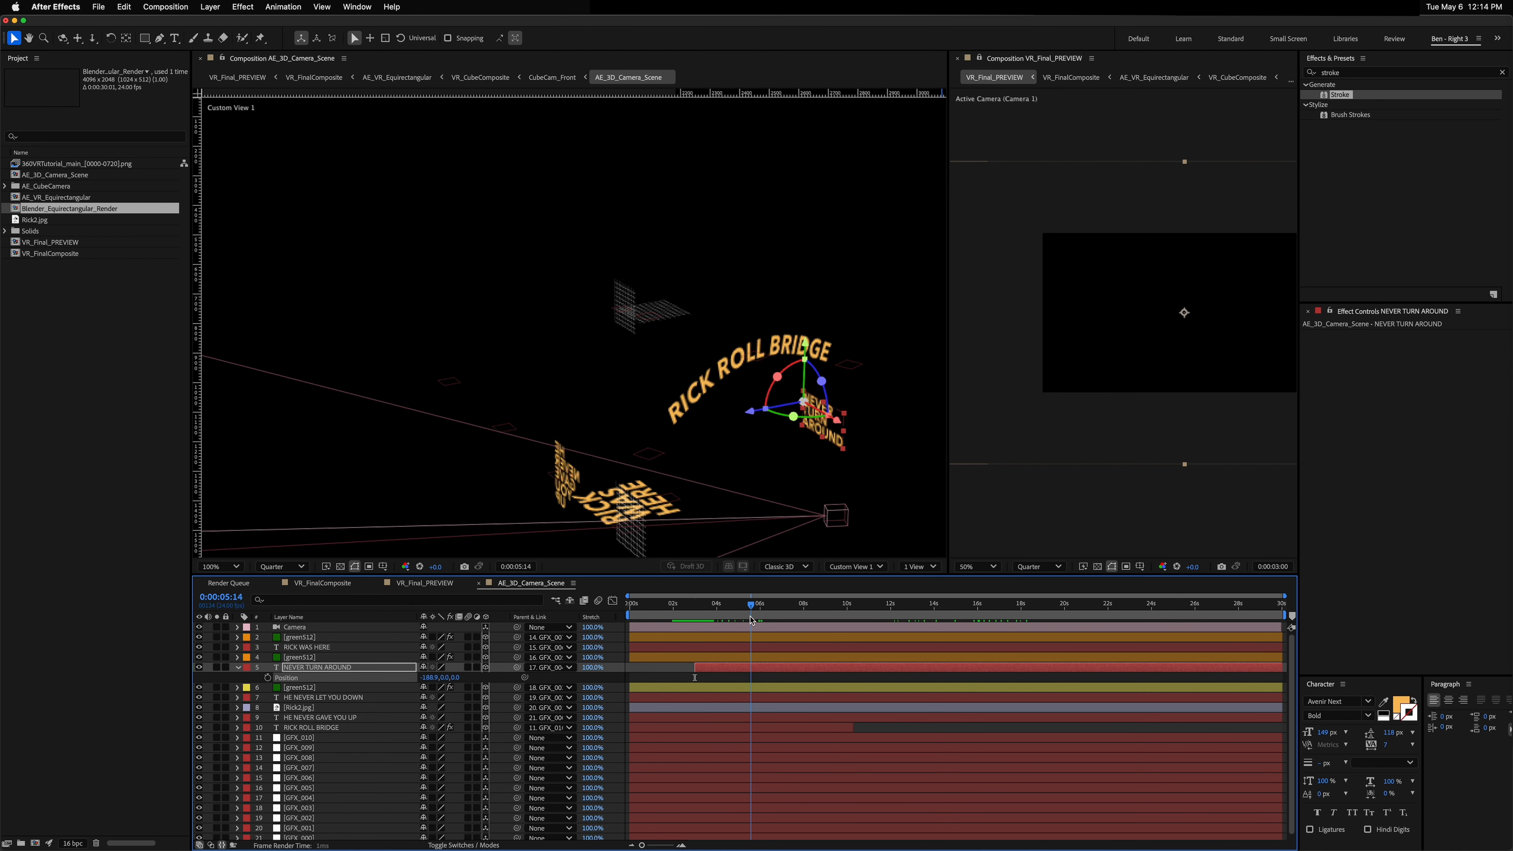
Step: Scrub VR_FinalComposite again to check when NEVER TURN AROUND appears
left_click(322, 583)
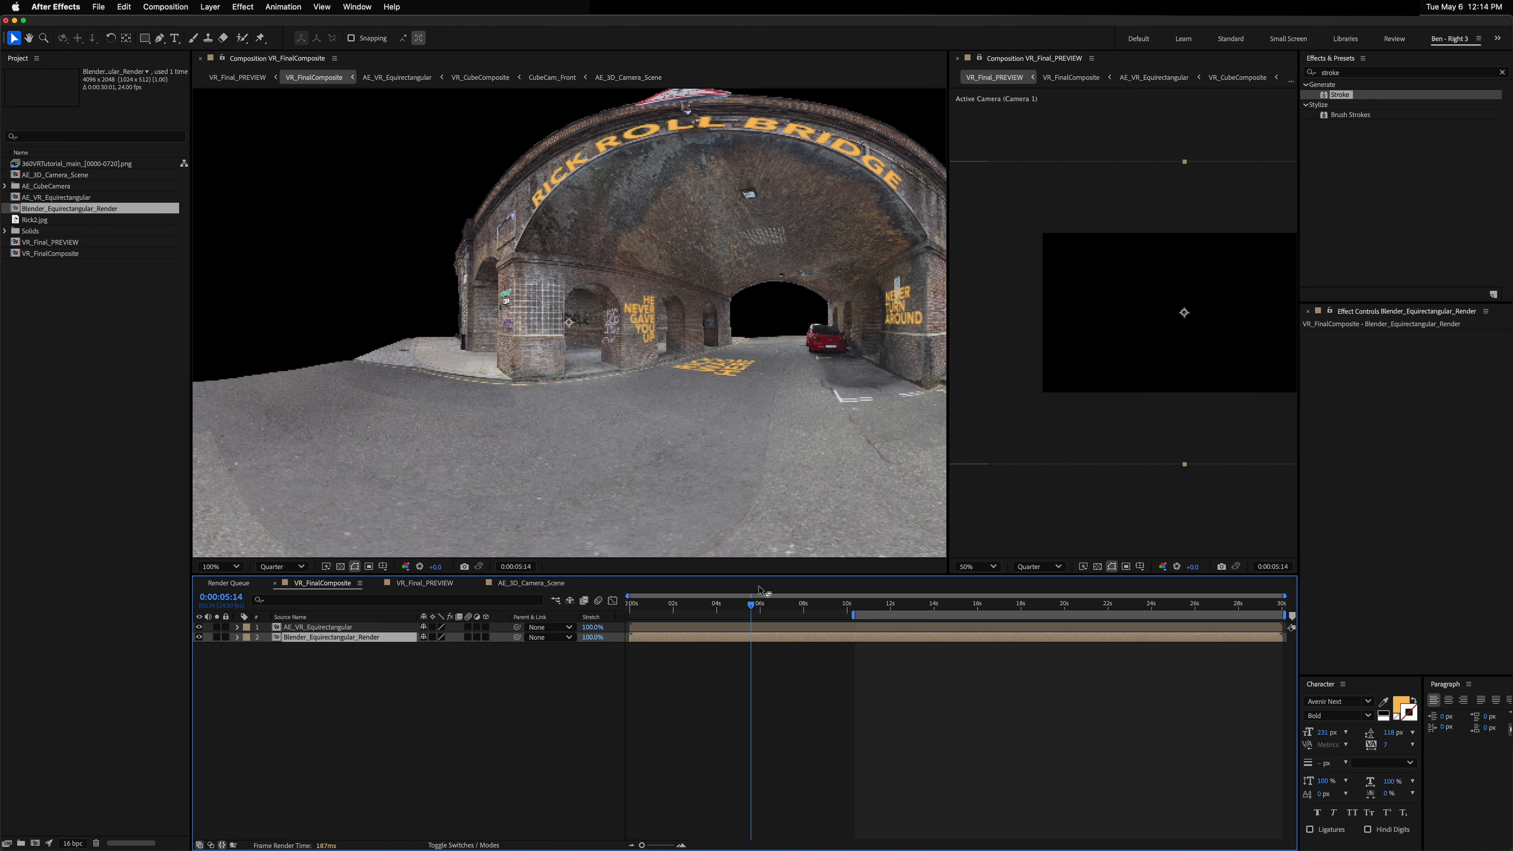
left_click_drag(755, 606, 906, 618)
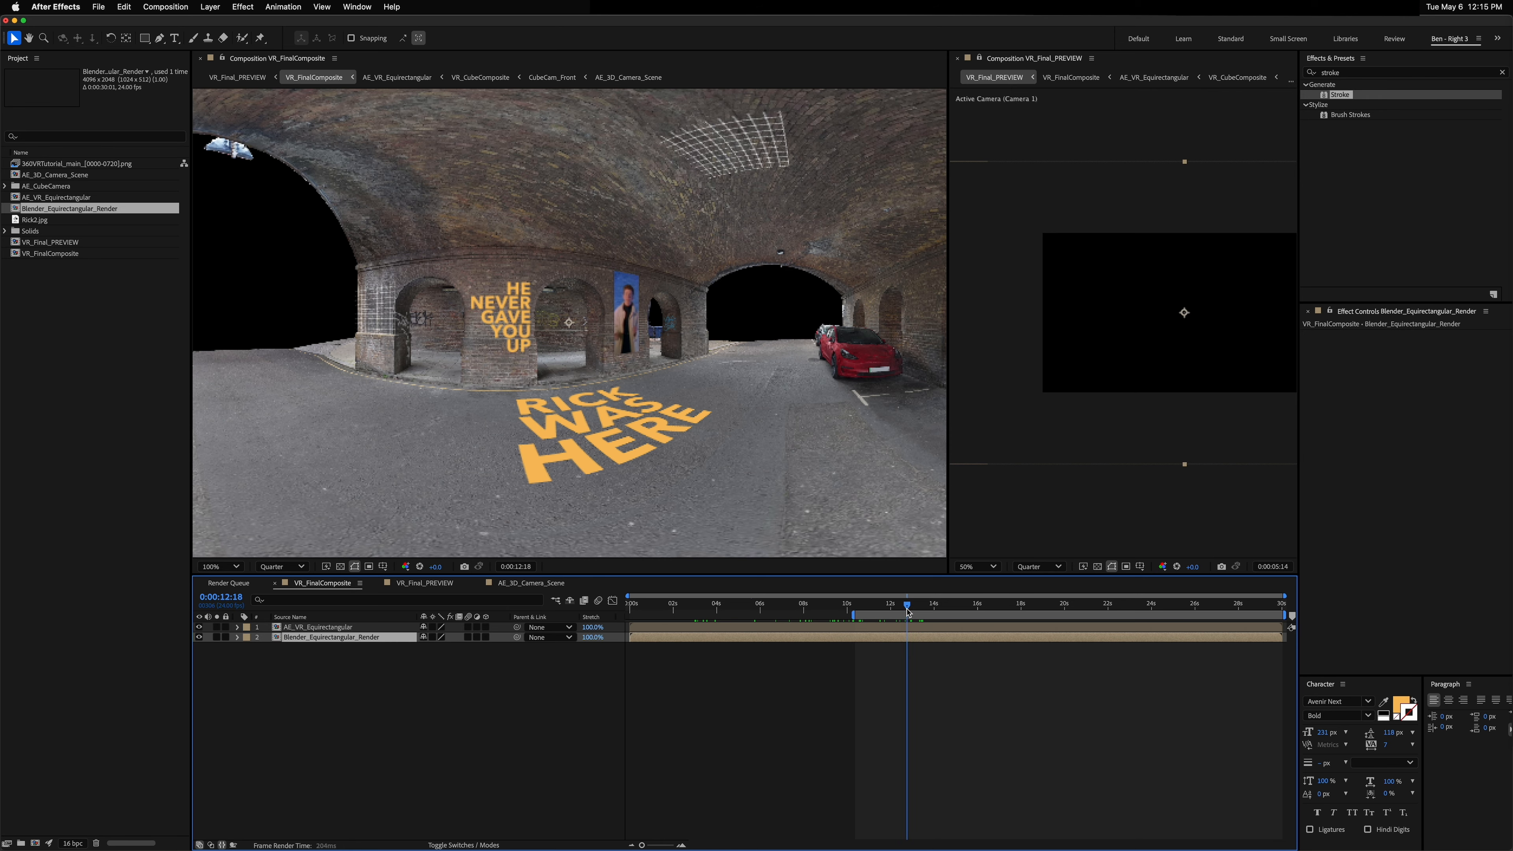
left_click(530, 583)
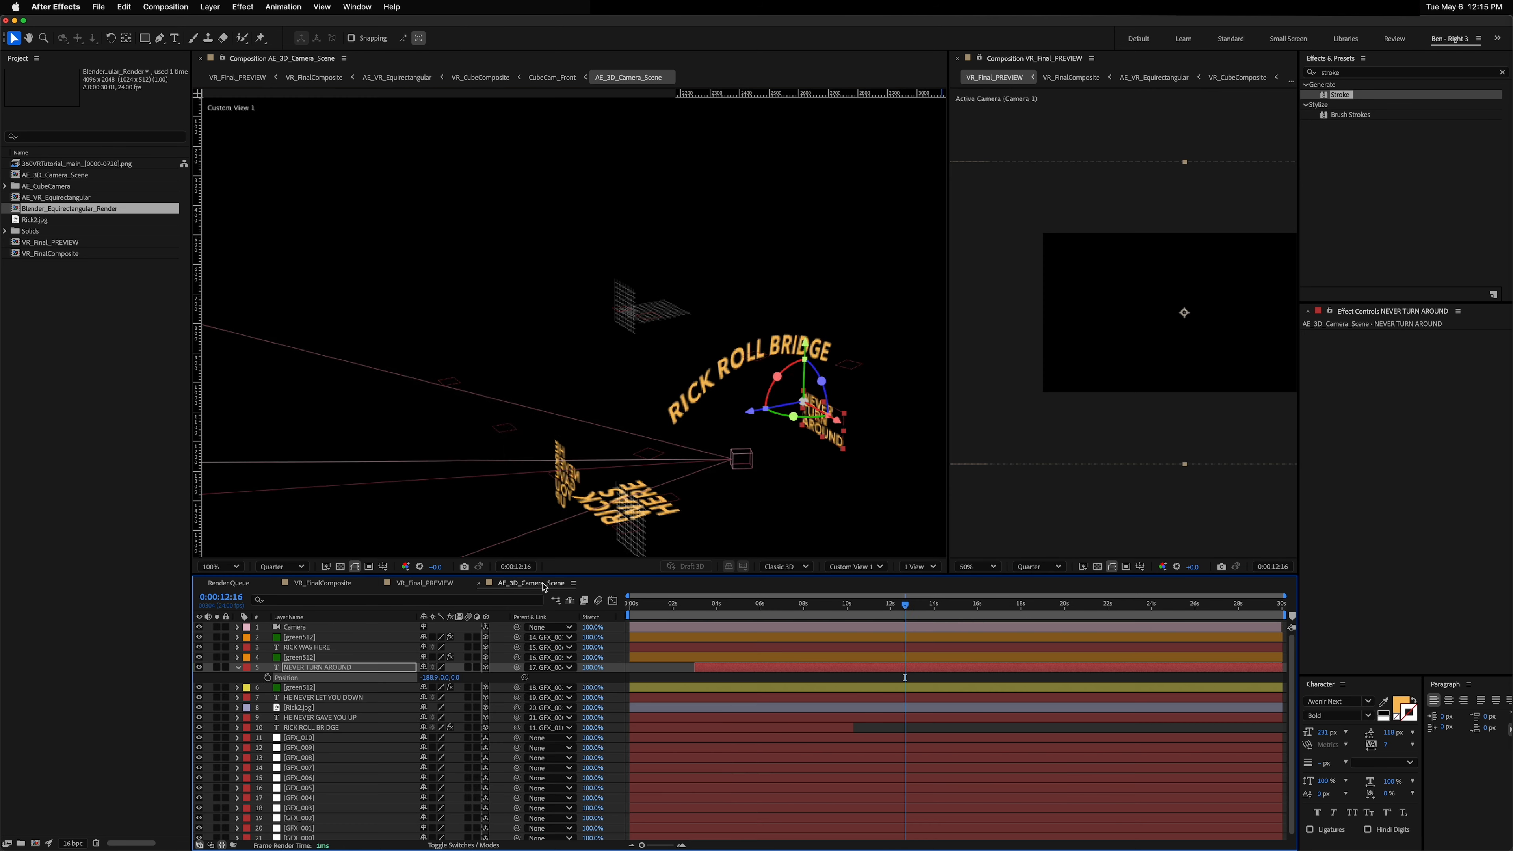
Step: Hide the green512 grid layers in the AE_3D_Camera_Scene composition
left_click(671, 319)
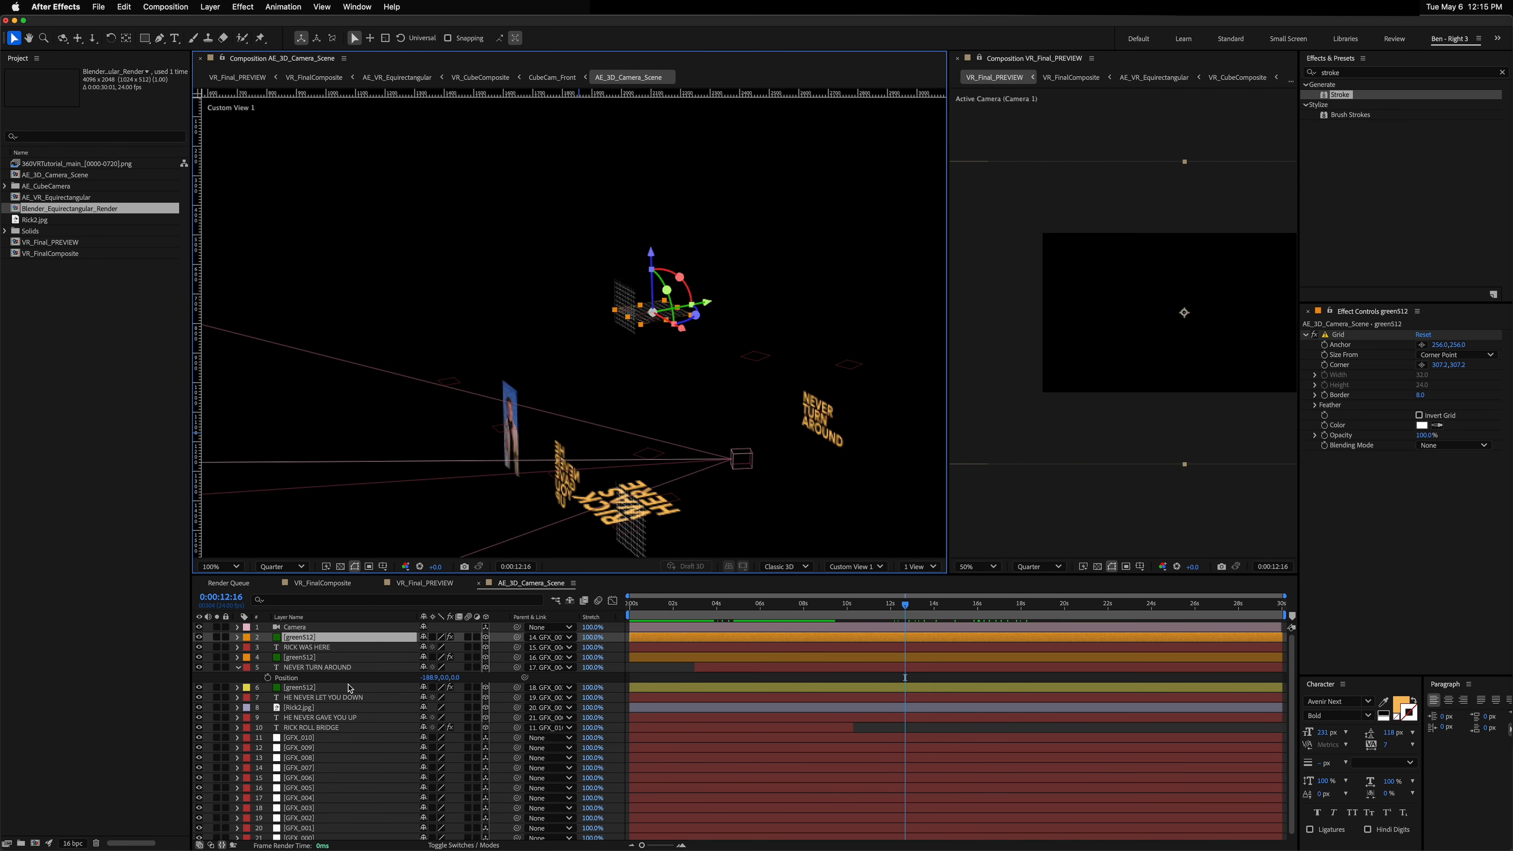
left_click(199, 637)
left_click(641, 549)
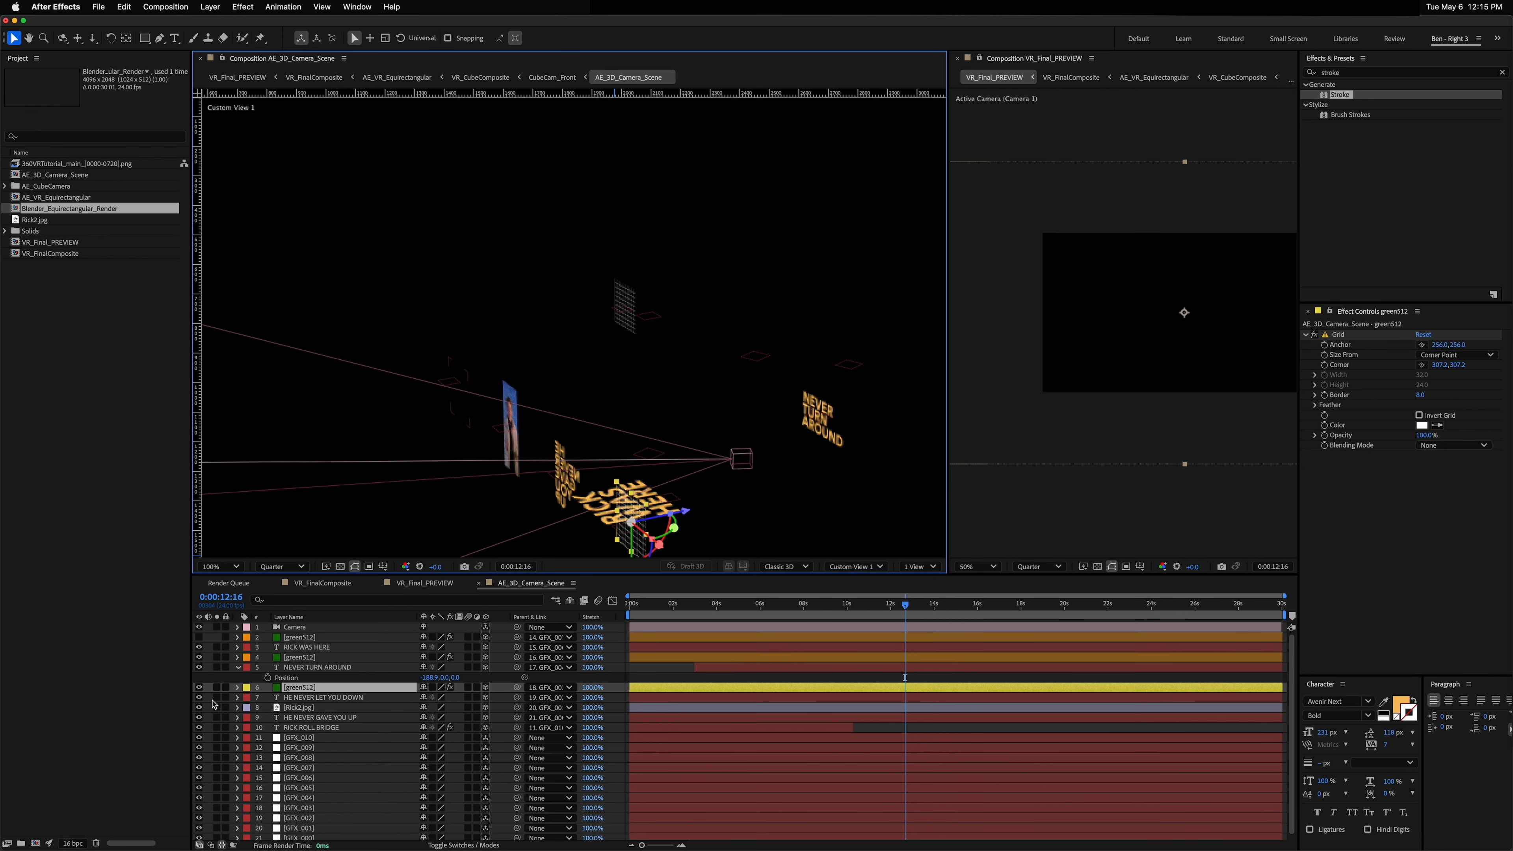
left_click(199, 688)
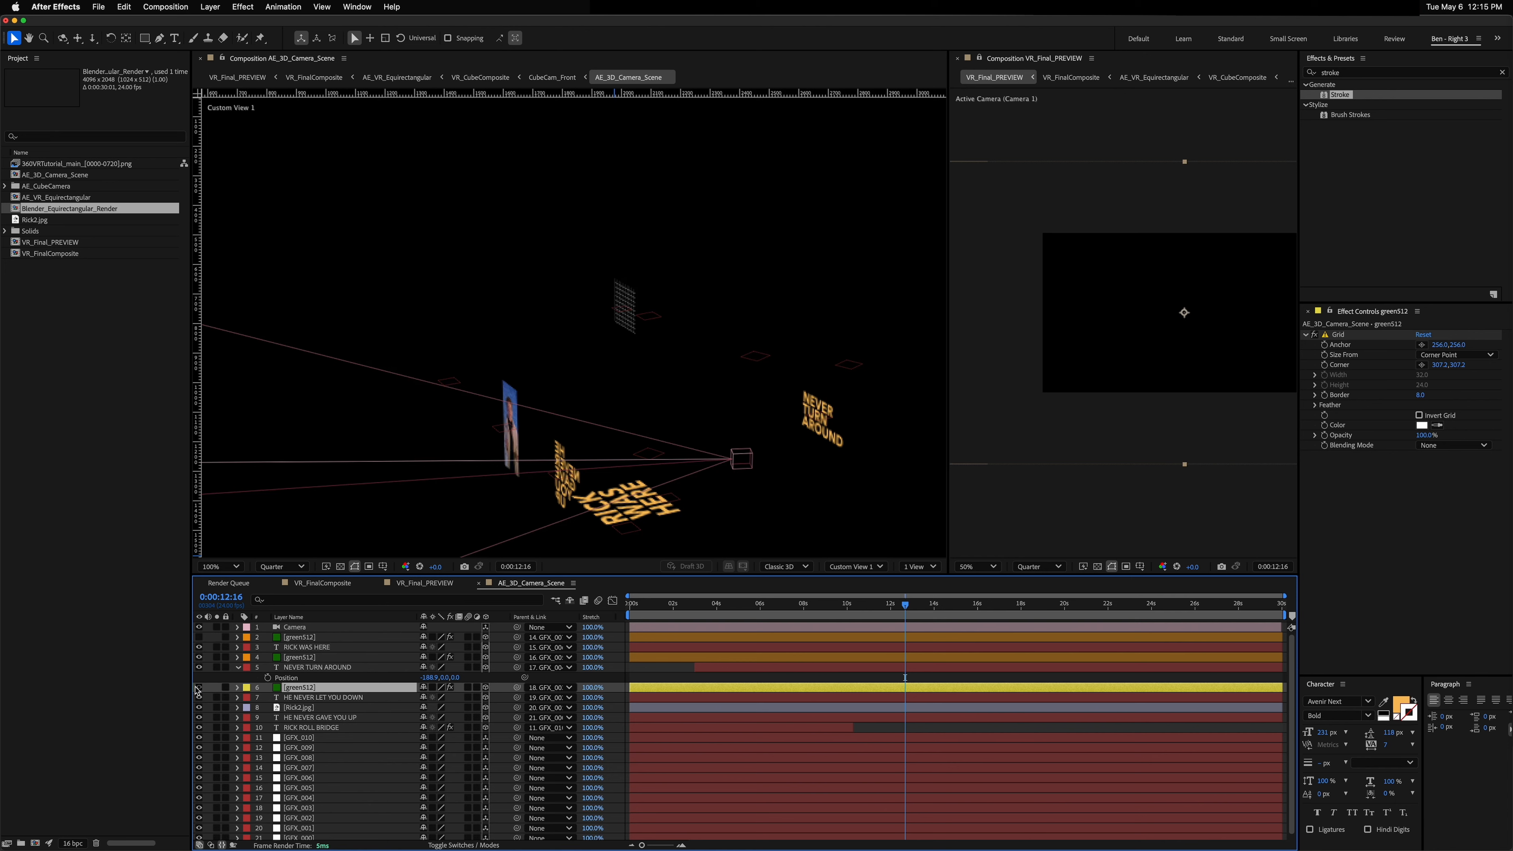
left_click(200, 688)
left_click(715, 463)
mouse_move(698, 493)
left_mouse_down()
mouse_move(685, 449)
mouse_move(724, 461)
mouse_move(666, 470)
mouse_move(667, 483)
mouse_move(703, 480)
left_mouse_up()
key("c")
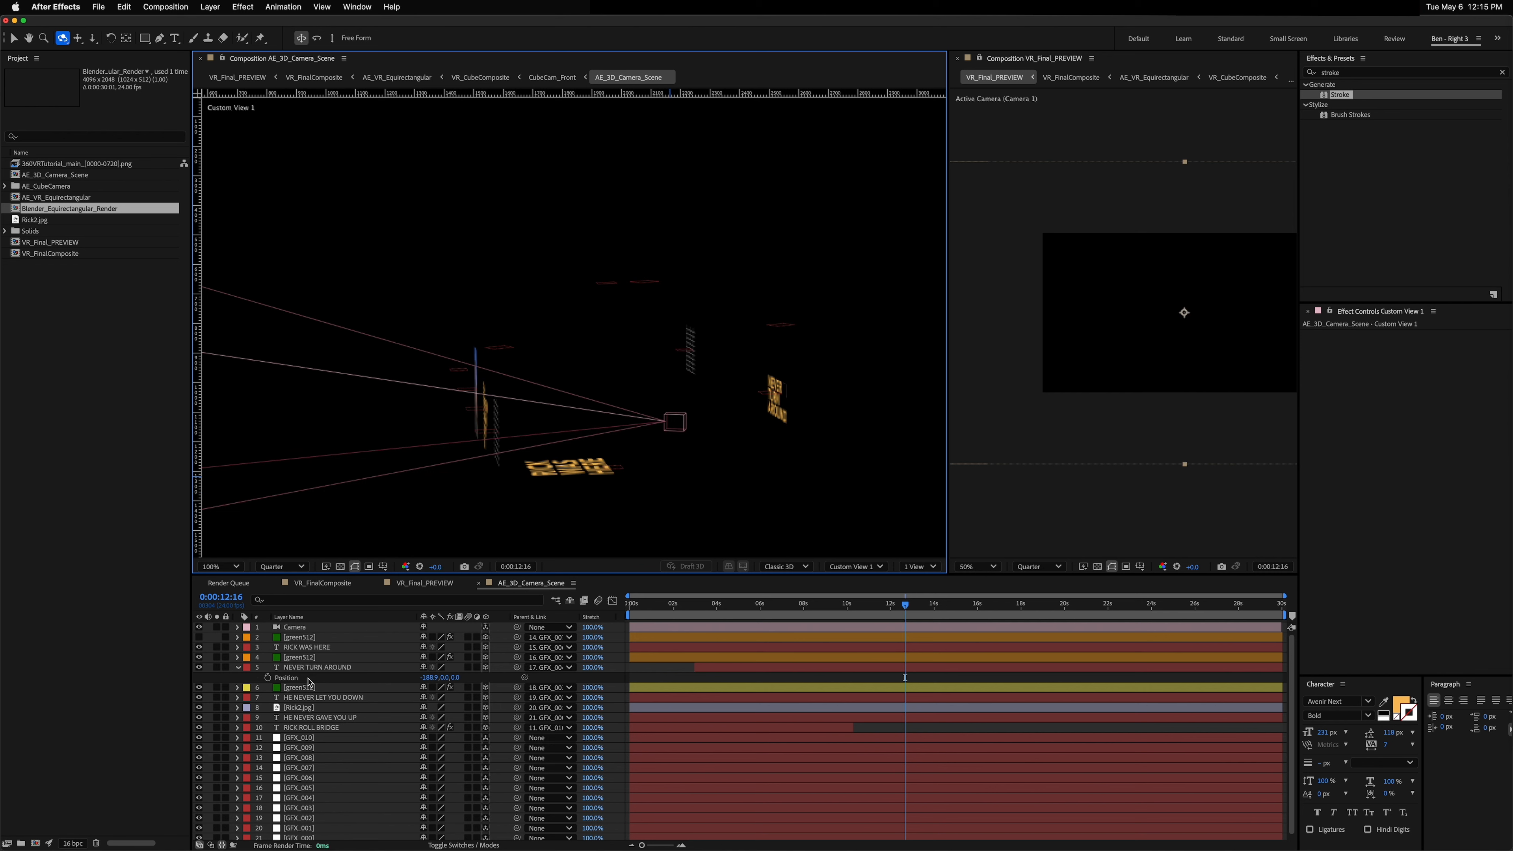
left_click(199, 687)
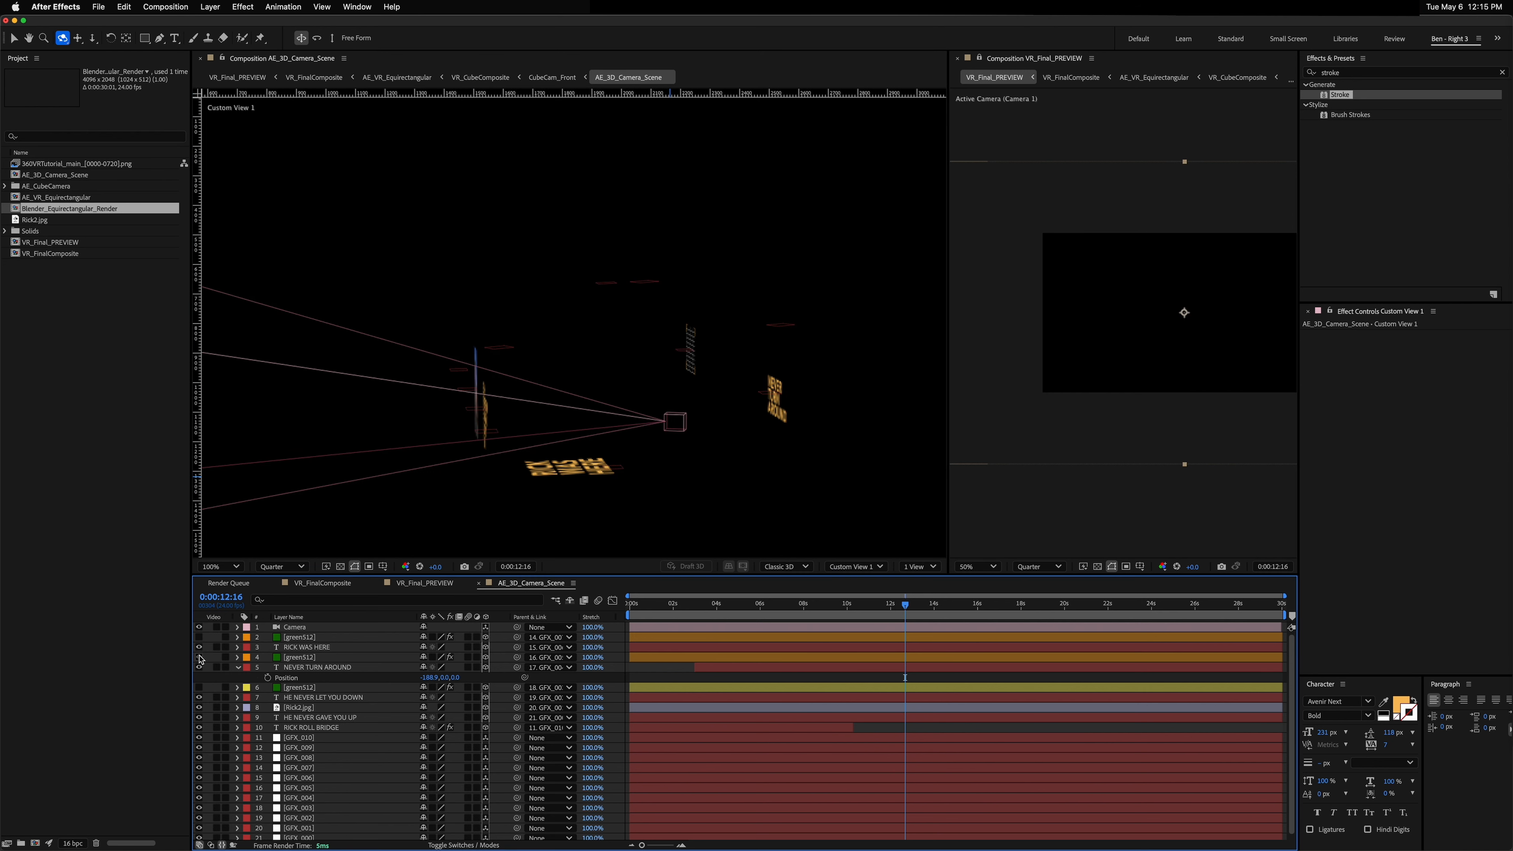
left_click(199, 657)
left_click_drag(706, 454, 601, 488)
scroll(720, 451, "down", 1)
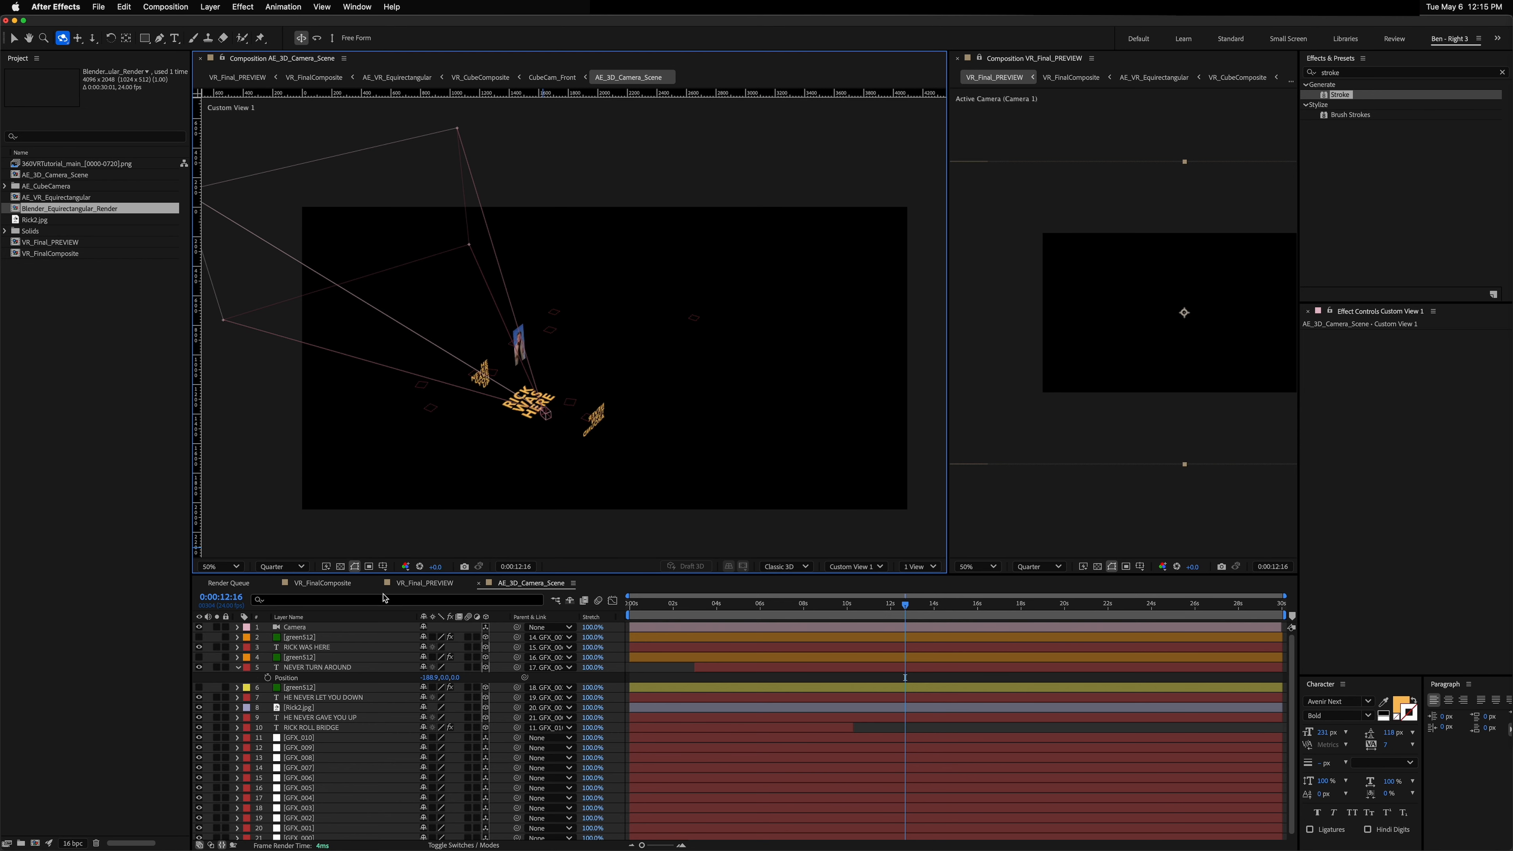
Step: Enable the transparency grid in VR_FinalComposite and set the work area start at 0:00:00:00
left_click(311, 584)
mouse_move(879, 608)
left_mouse_down()
mouse_move(720, 606)
mouse_move(973, 605)
mouse_move(693, 607)
mouse_move(864, 607)
left_mouse_up()
scroll(700, 415, "down", 1)
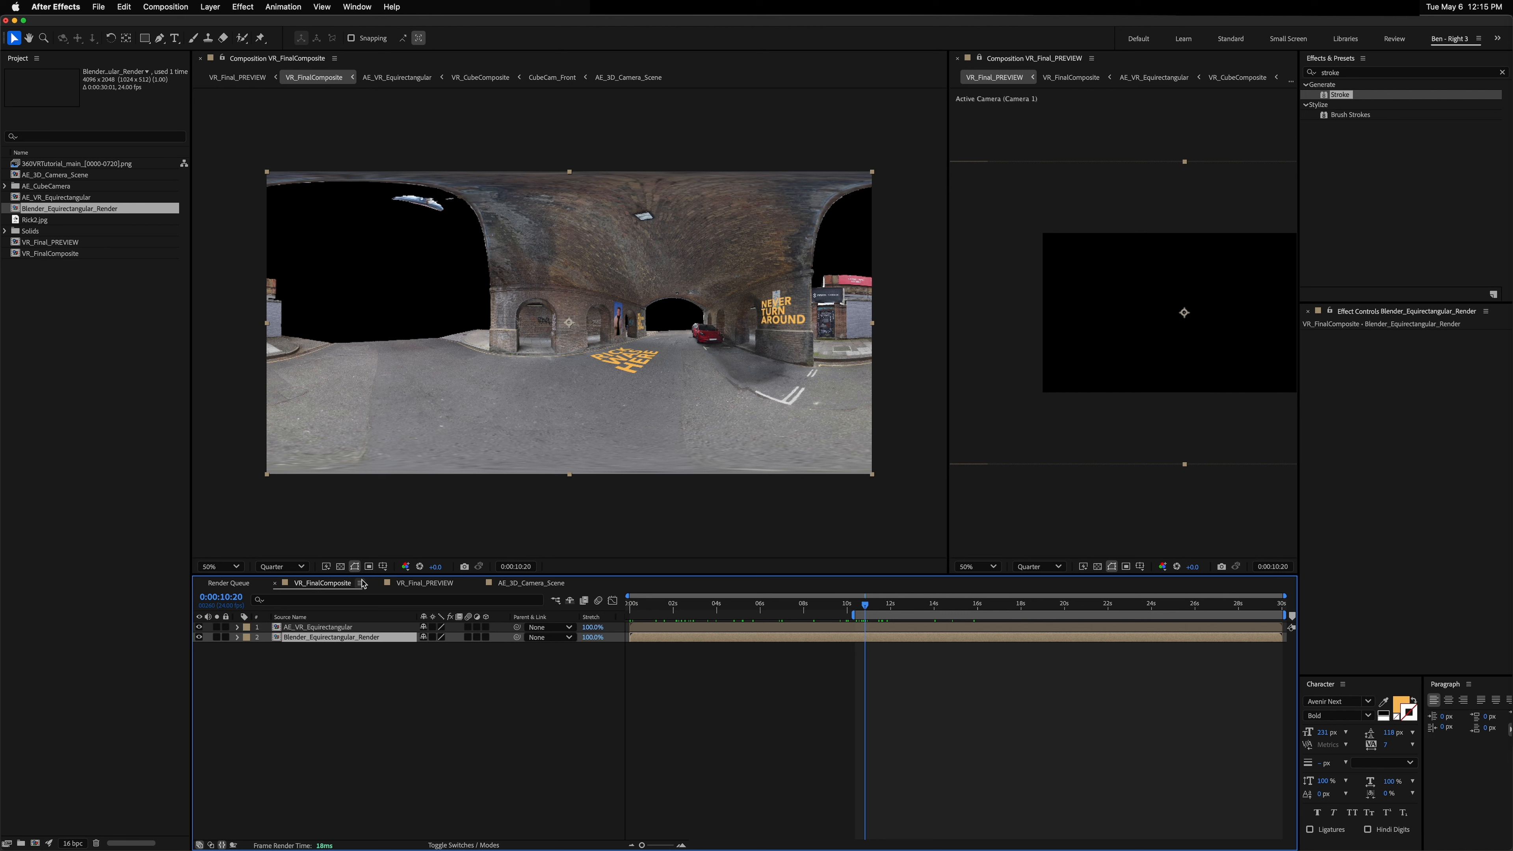
left_click(341, 566)
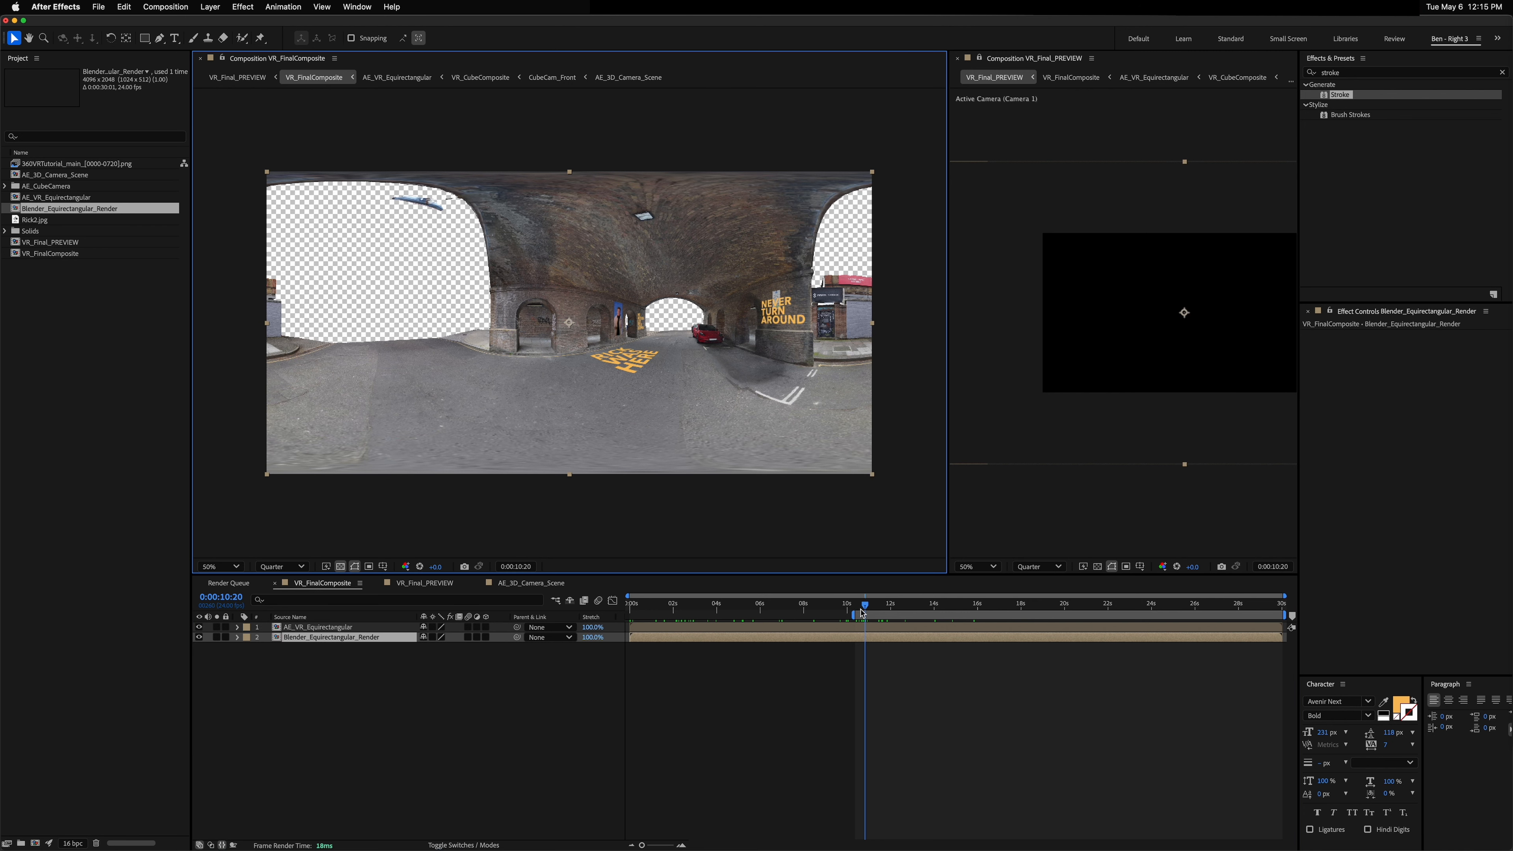
left_click_drag(864, 606, 617, 612)
key("b")
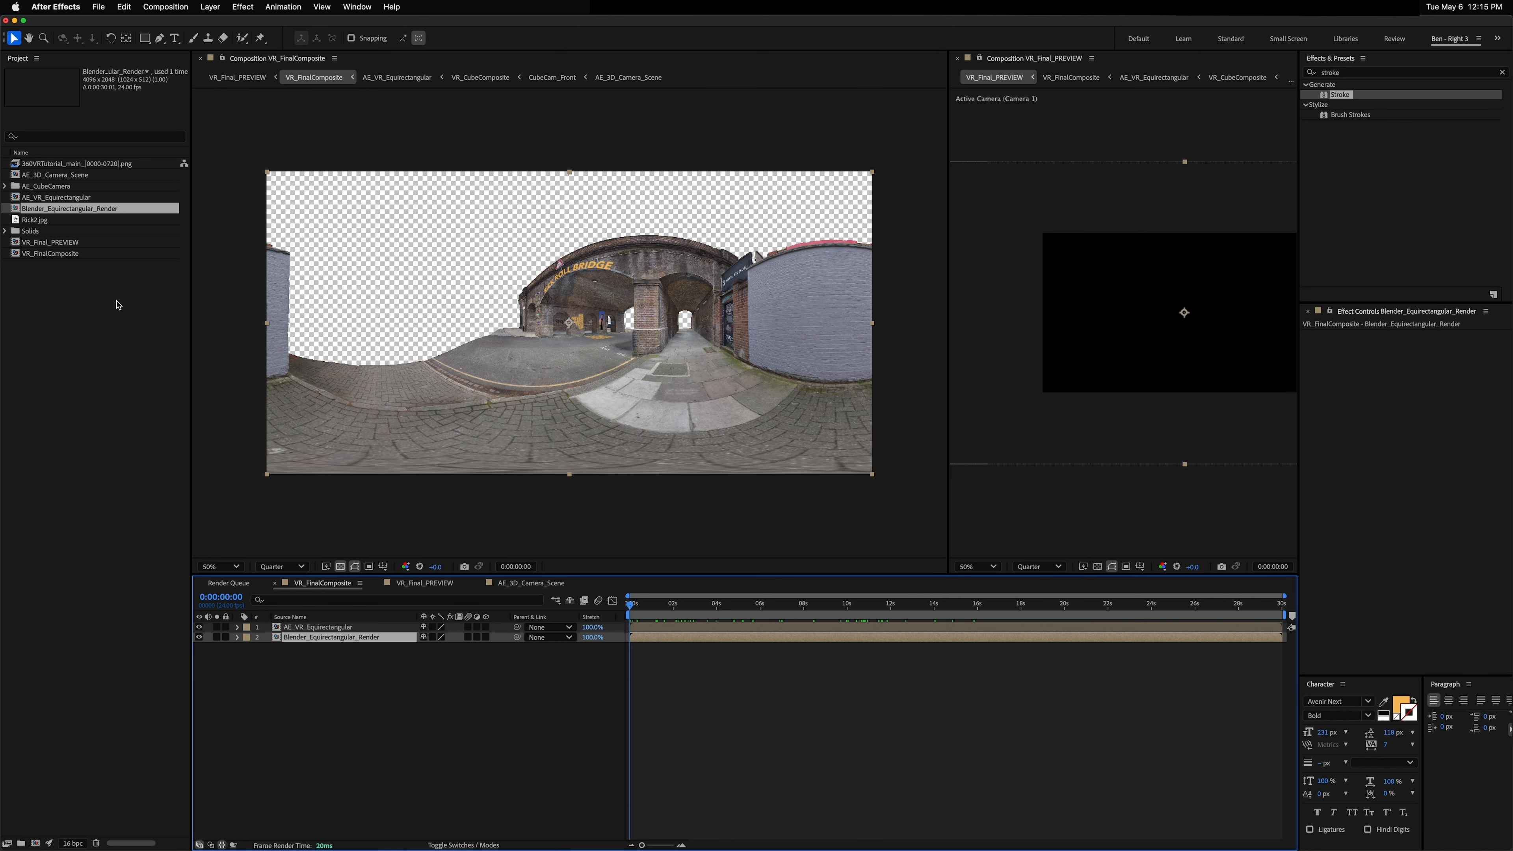
Step: Create a new dark gray solid in VR_FinalComposite and send it to the bottom of the layer stack
key("super+y")
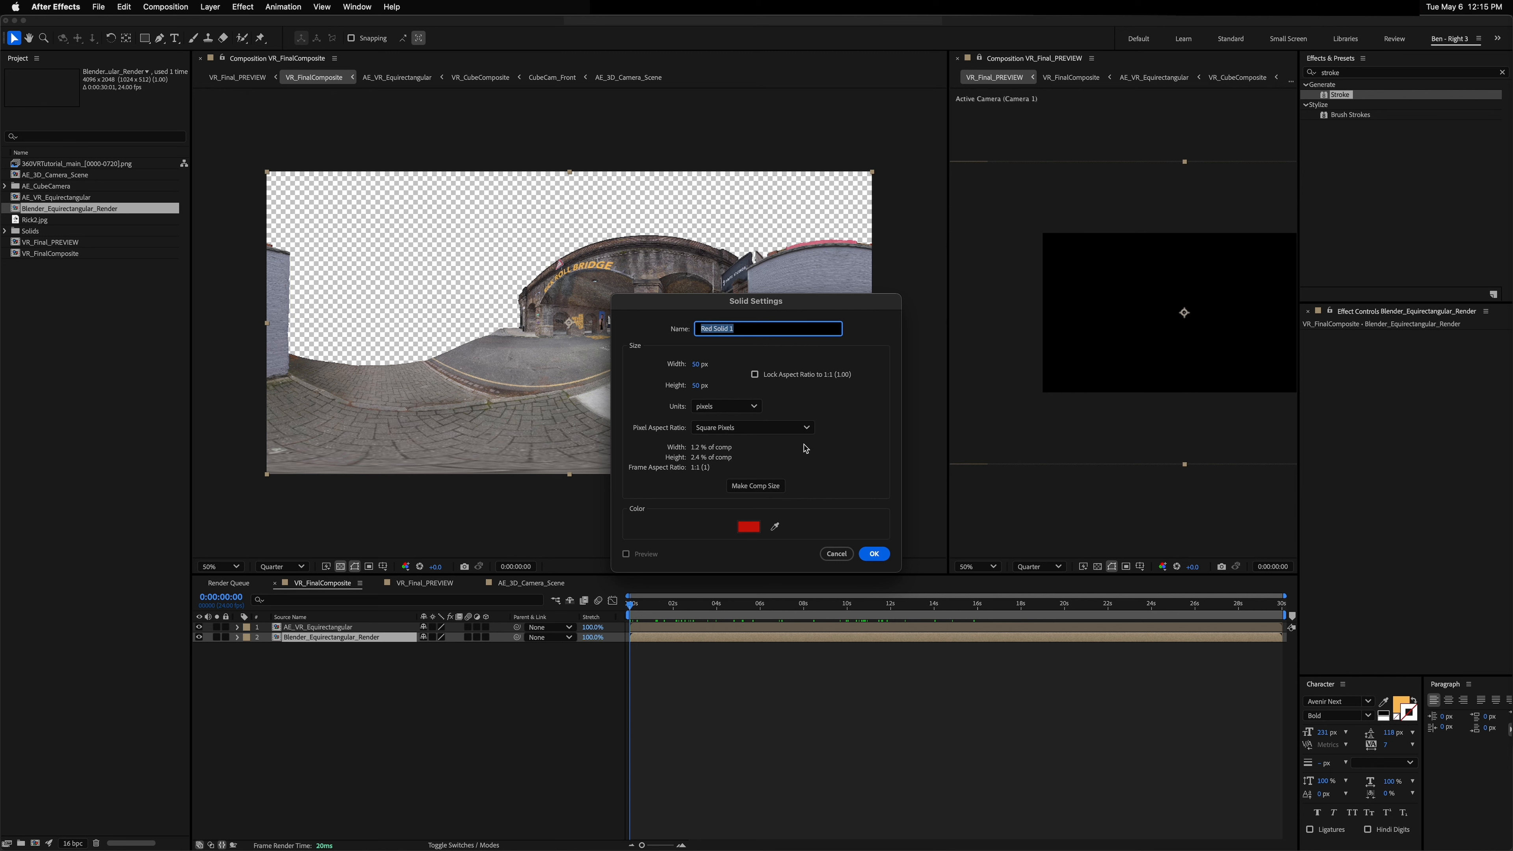
left_click(752, 528)
left_click_drag(673, 480, 656, 523)
left_click_drag(788, 425, 787, 464)
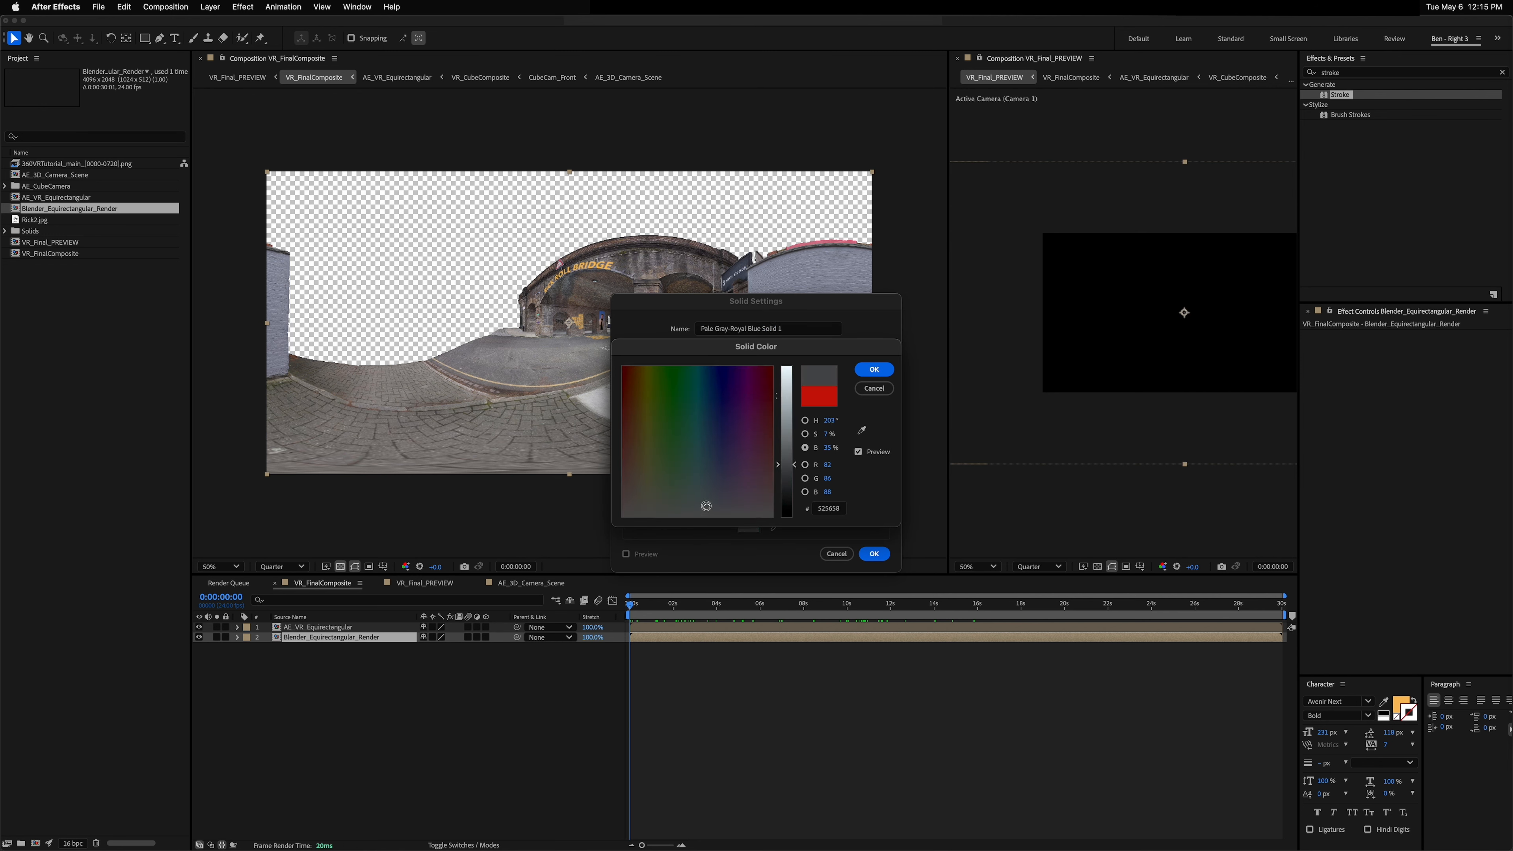
left_click(874, 369)
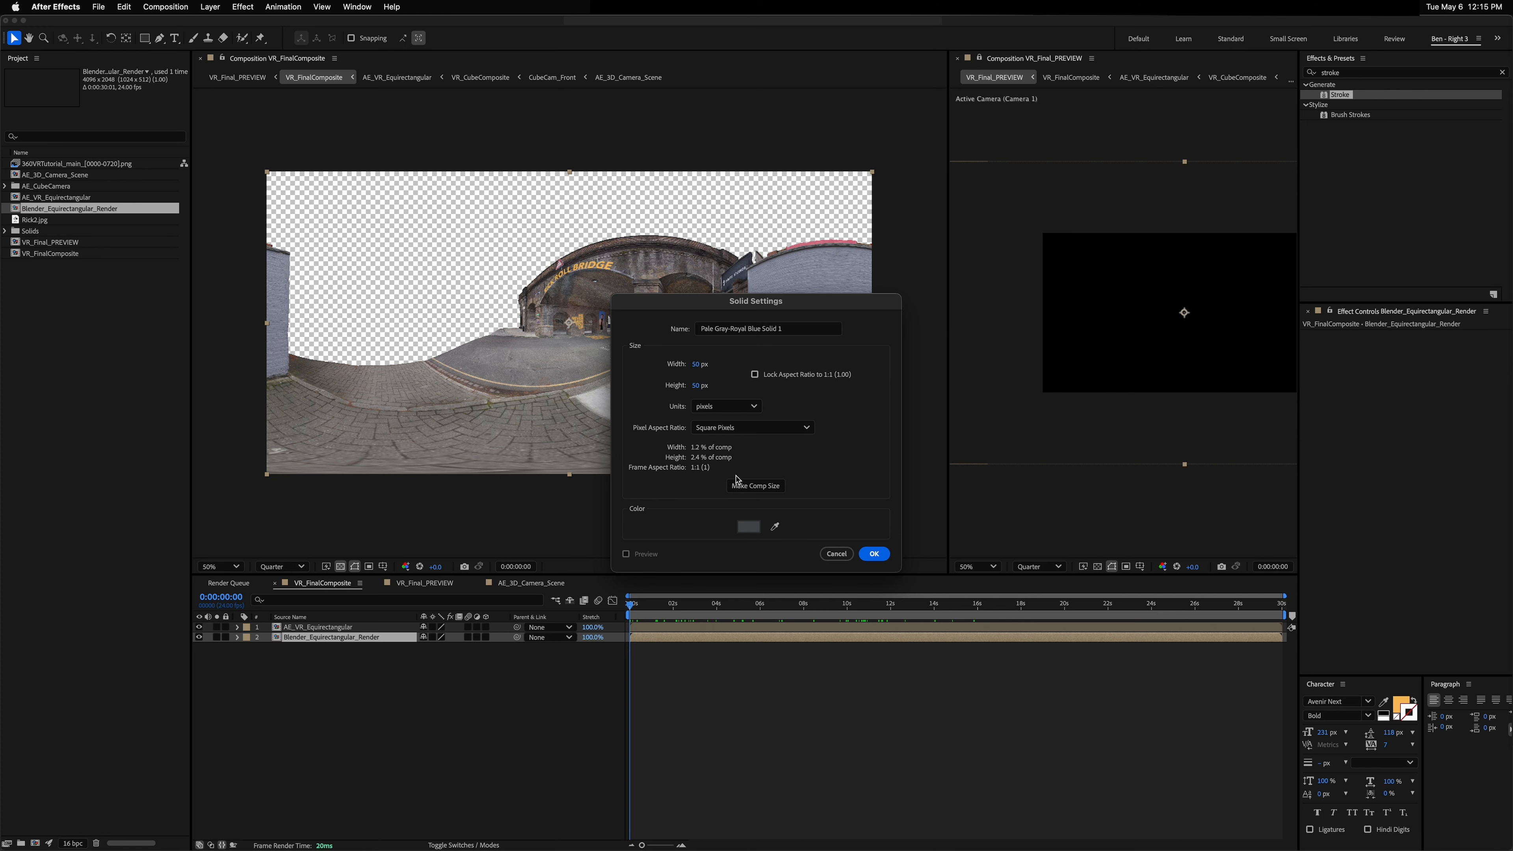
left_click(872, 553)
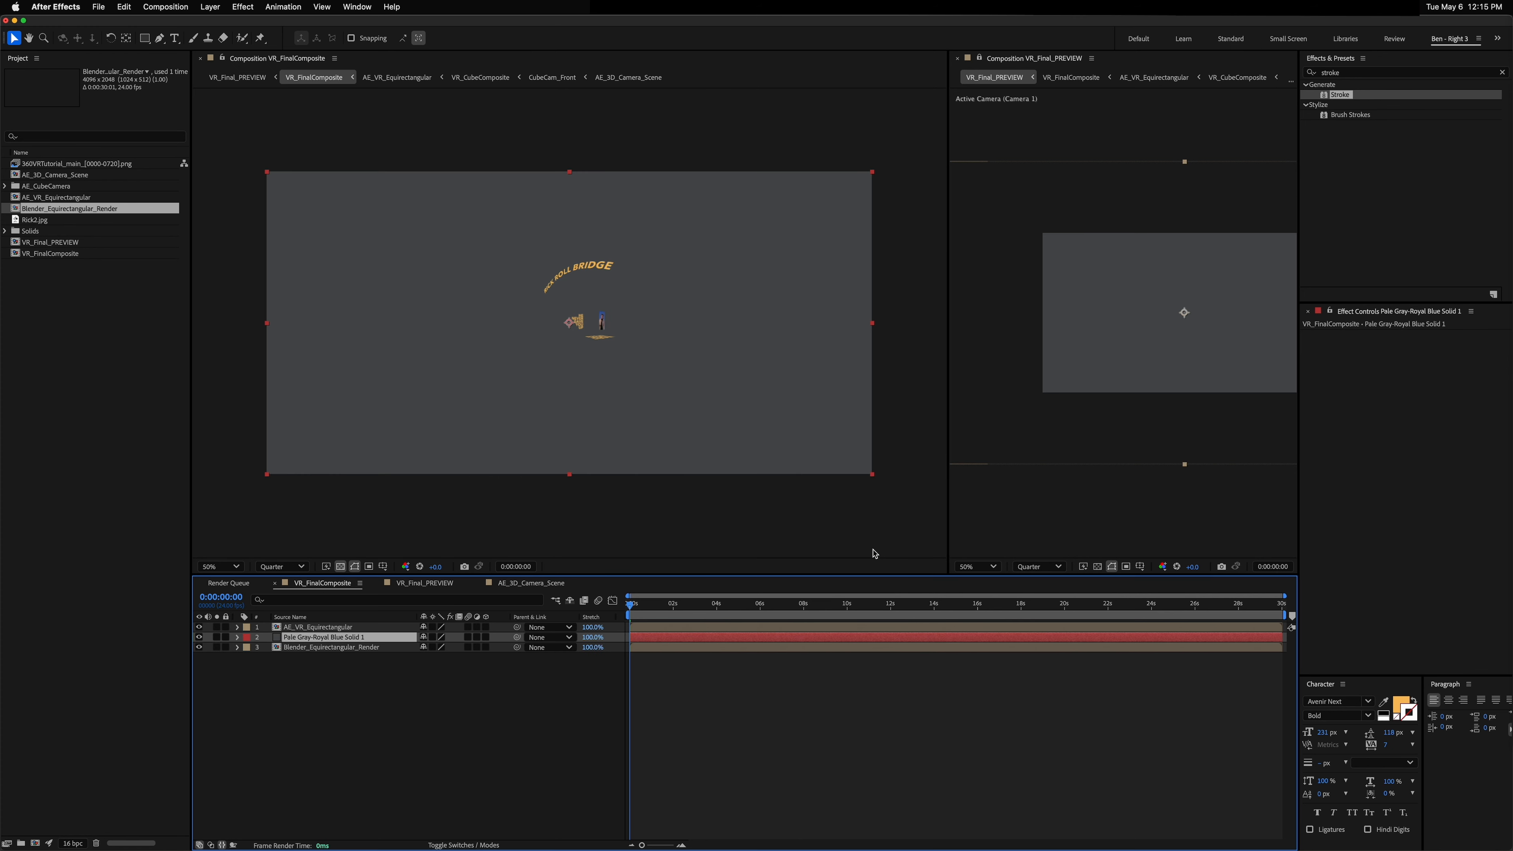
key("super+shift+bracketleft")
left_click(759, 719)
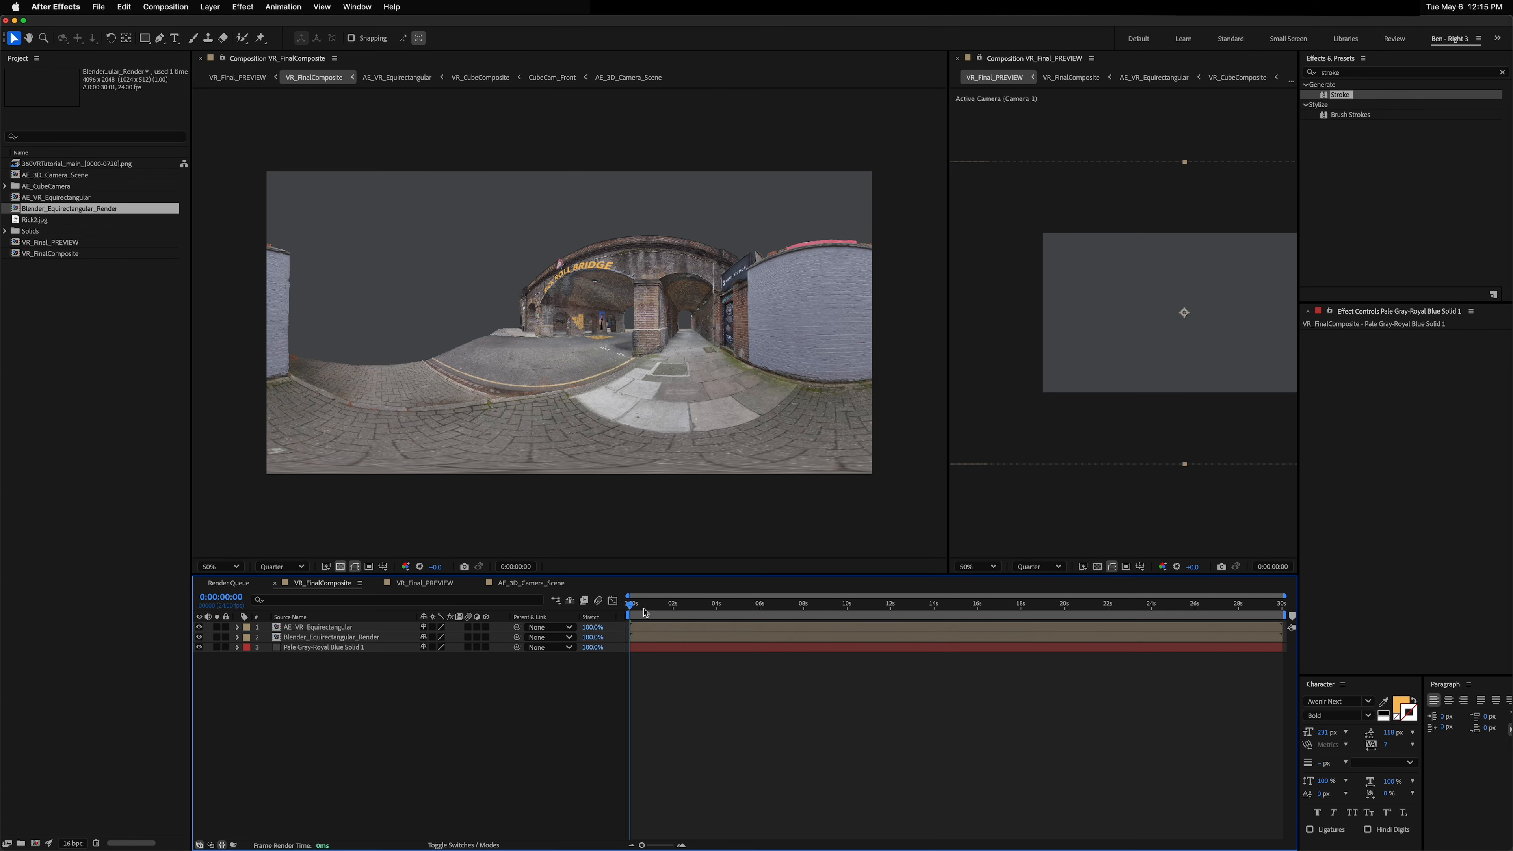
Step: Scrub VR_FinalComposite and inspect the camera layer's timing in AE_3D_Camera_Scene
left_click_drag(645, 612, 938, 605)
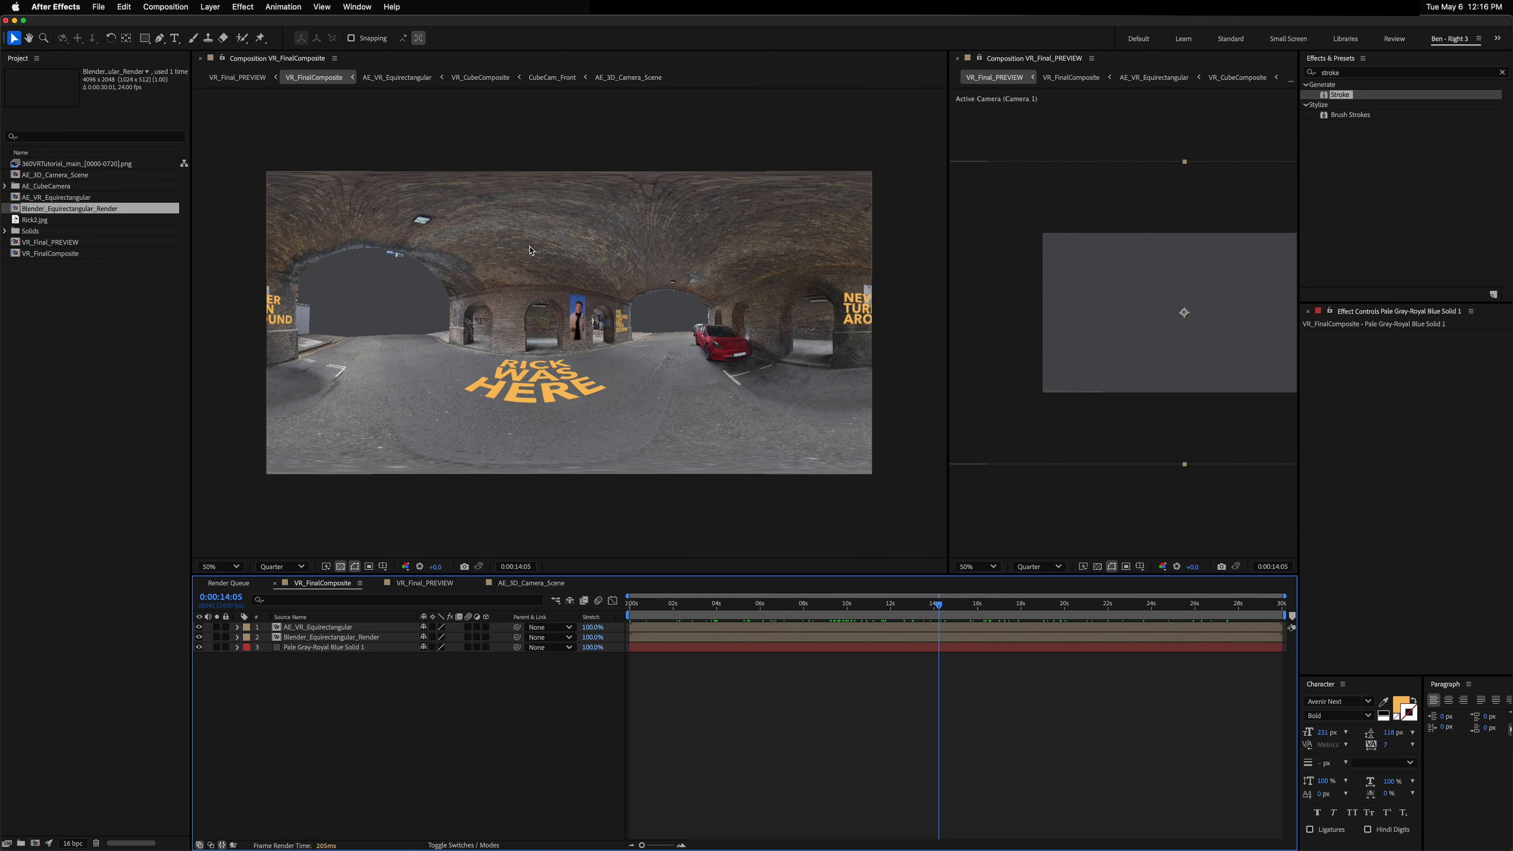
left_click_drag(947, 609, 1300, 635)
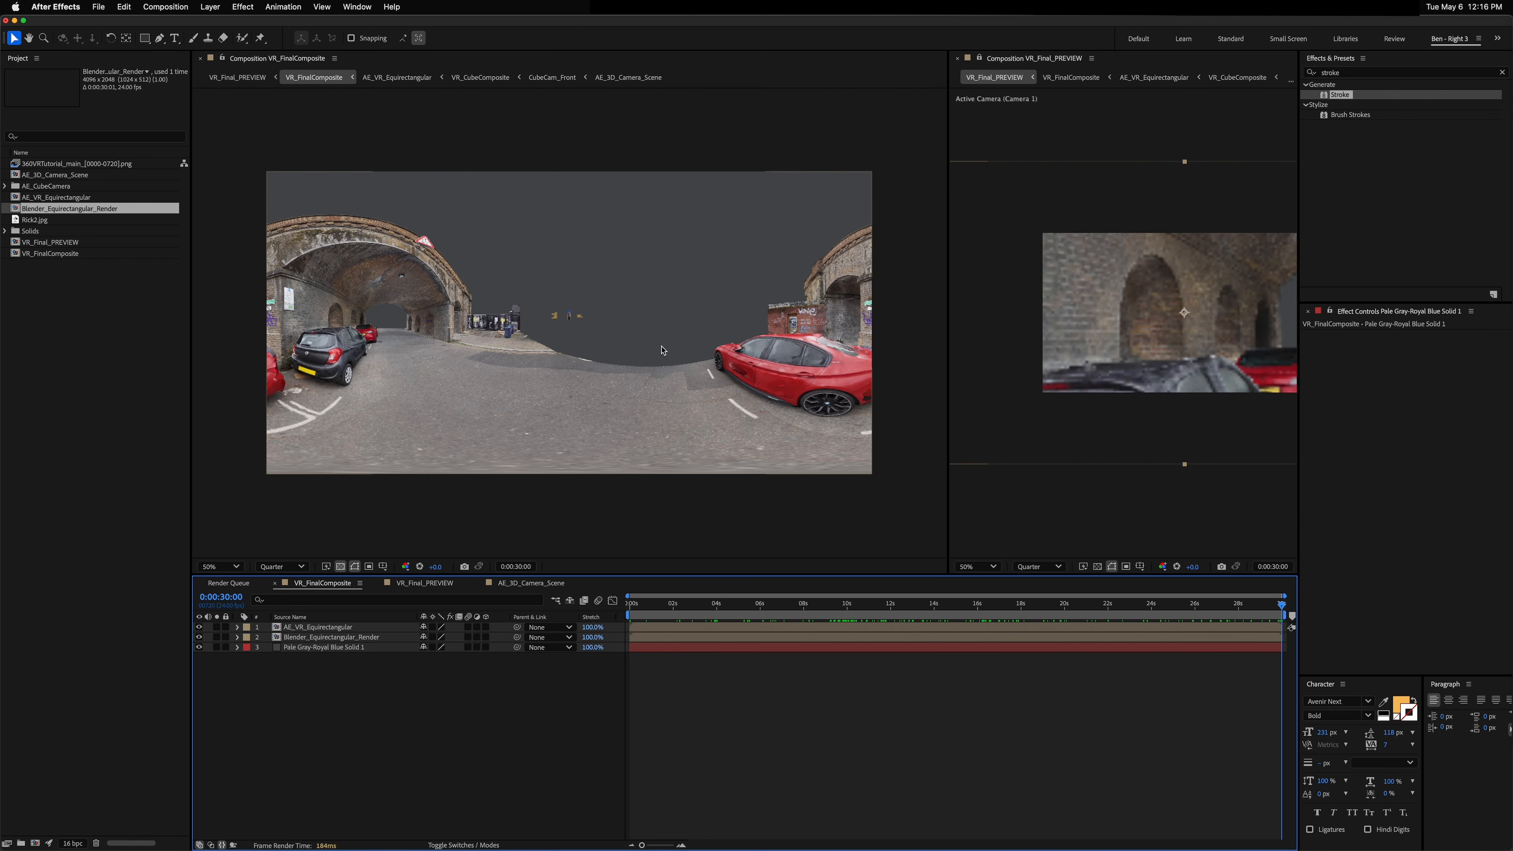
left_click(536, 583)
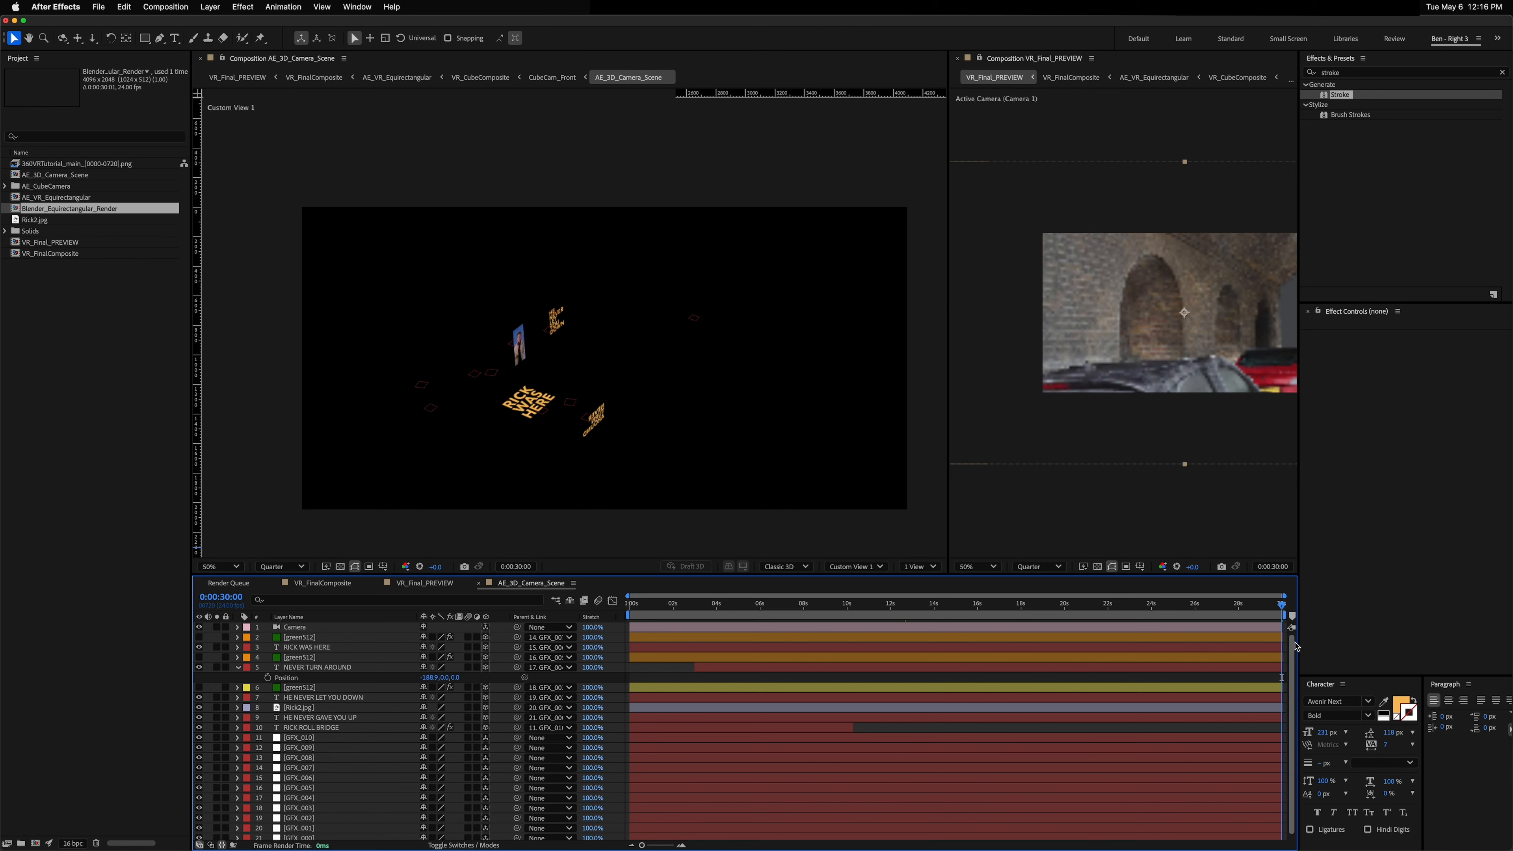
key("equal")
key("equal")
key("equal")
key("equal")
key("equal")
key("equal")
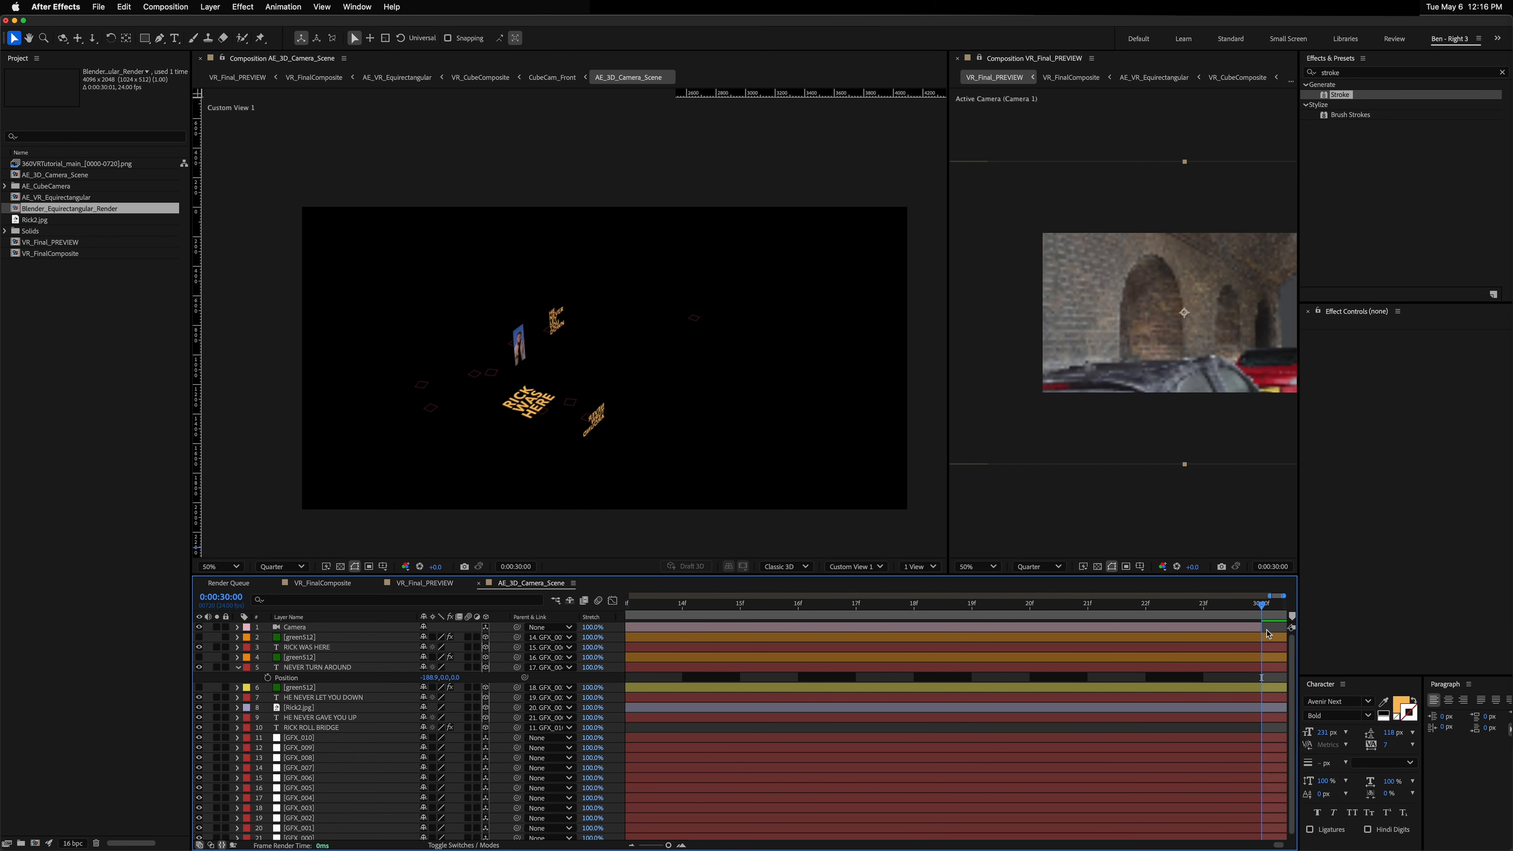
left_click(1224, 628)
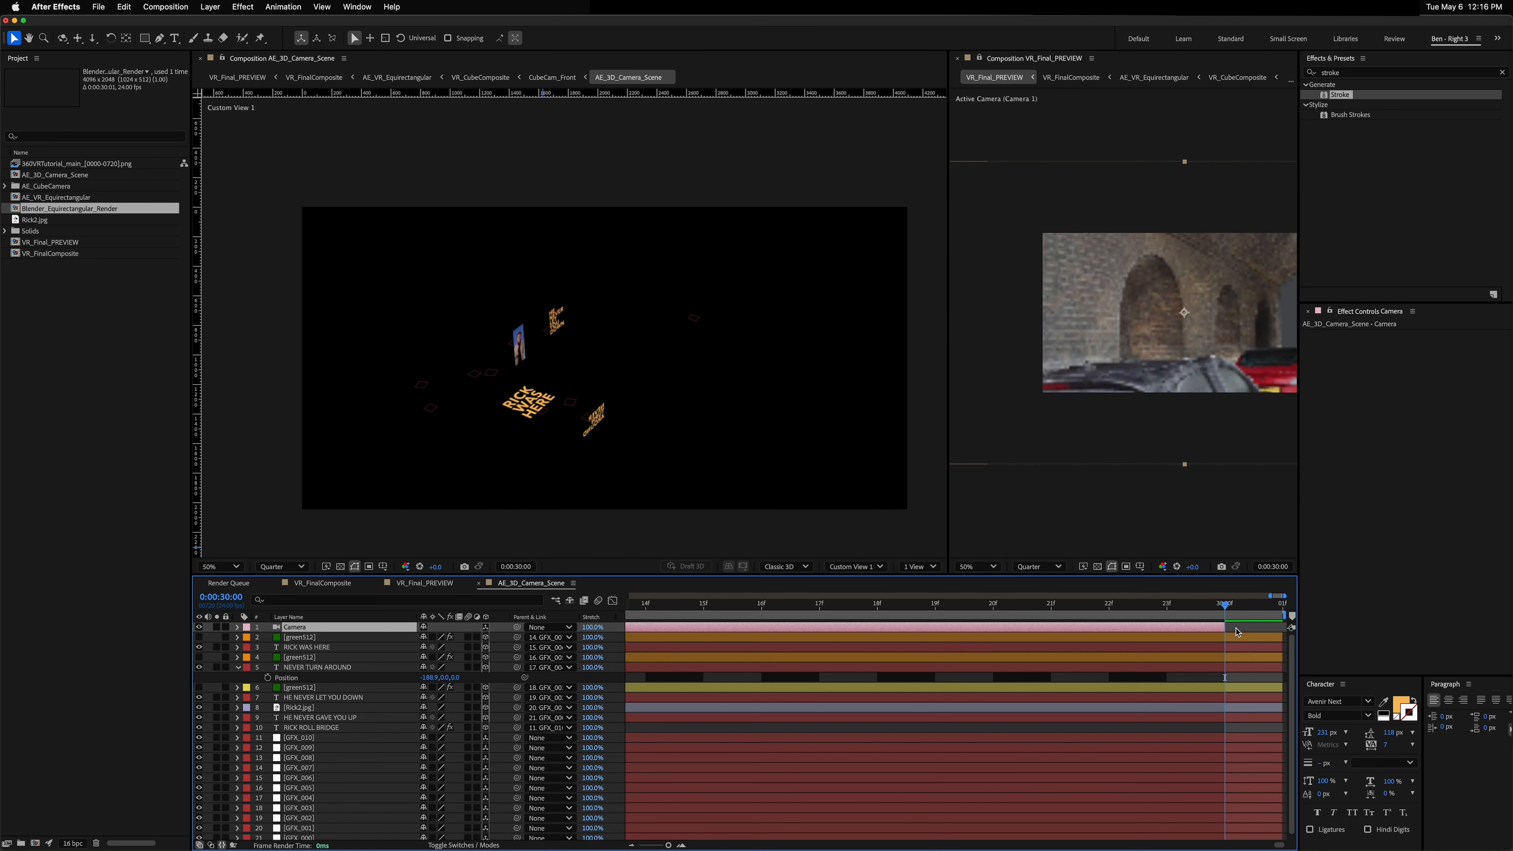
left_click(1238, 632)
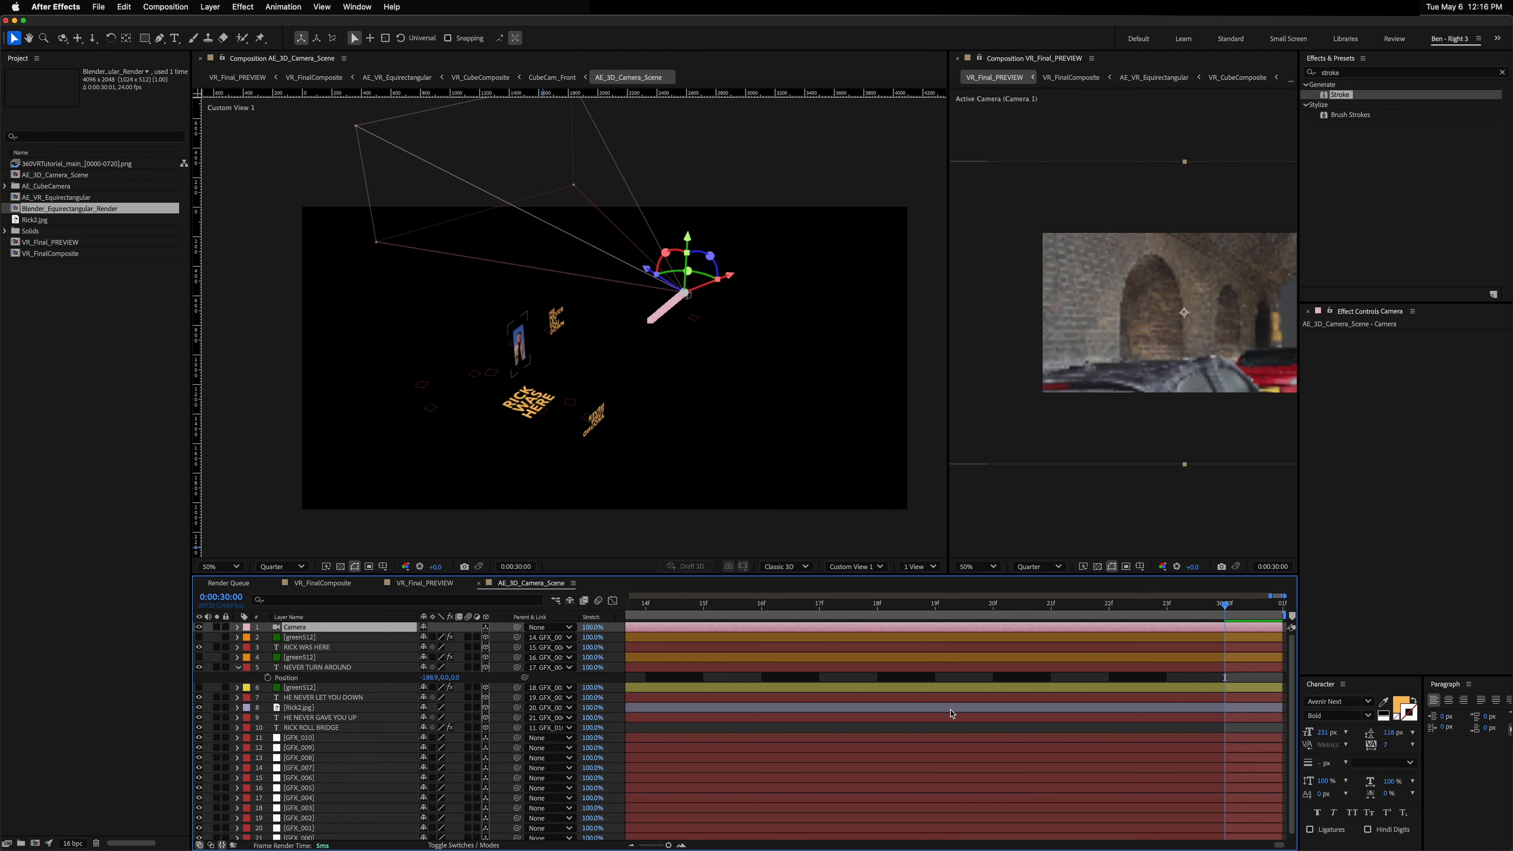
key("semicolon")
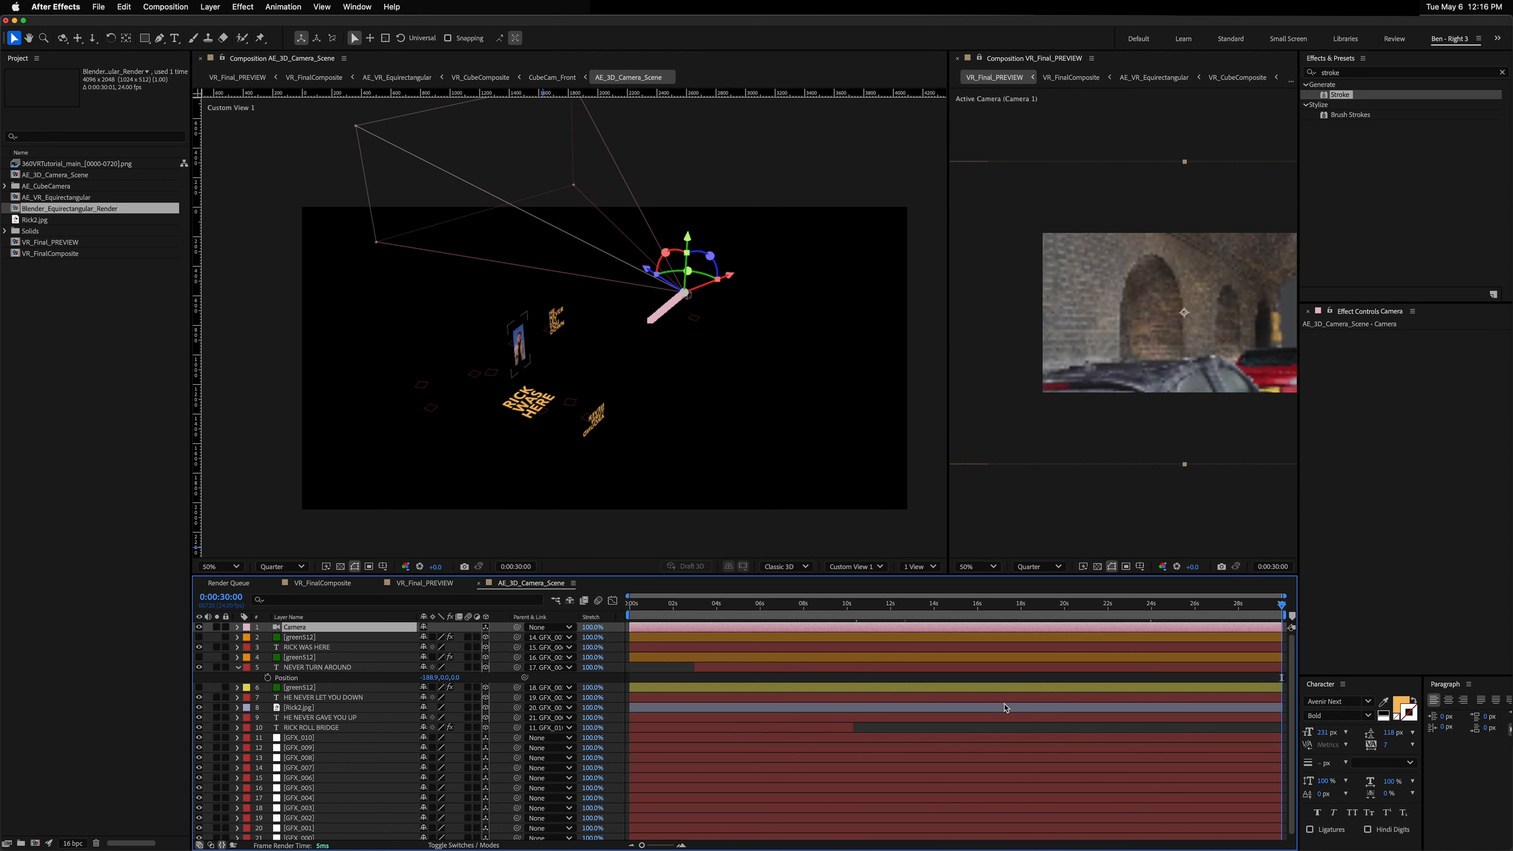
Step: Scrub VR_FinalComposite again and orbit the VR_Final_PREVIEW view to inspect the RICK WAS HERE floor text
left_click(325, 583)
left_click_drag(647, 605, 905, 617)
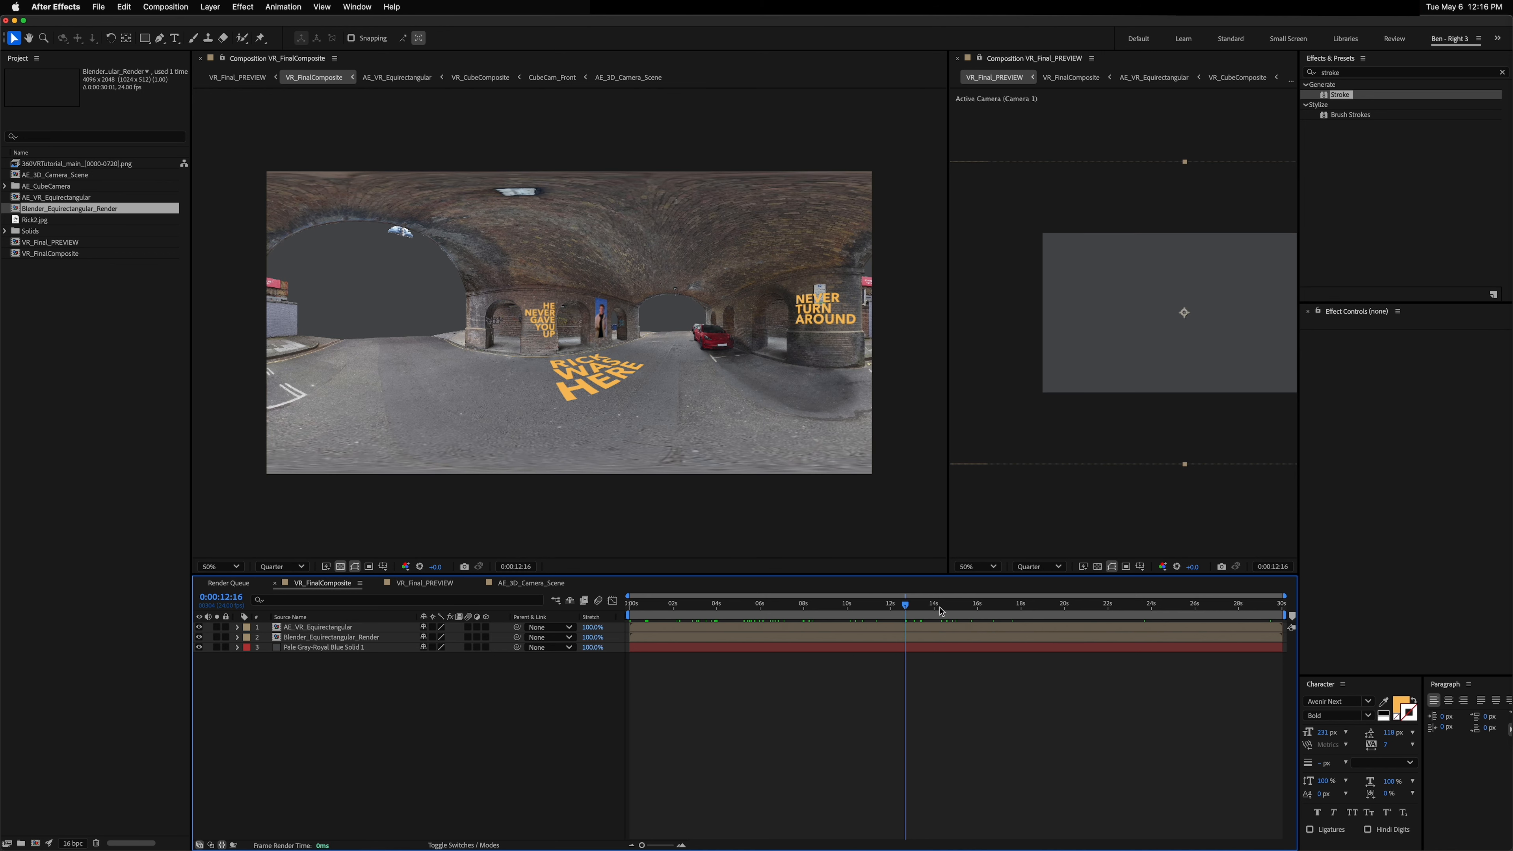
left_click_drag(924, 605, 951, 606)
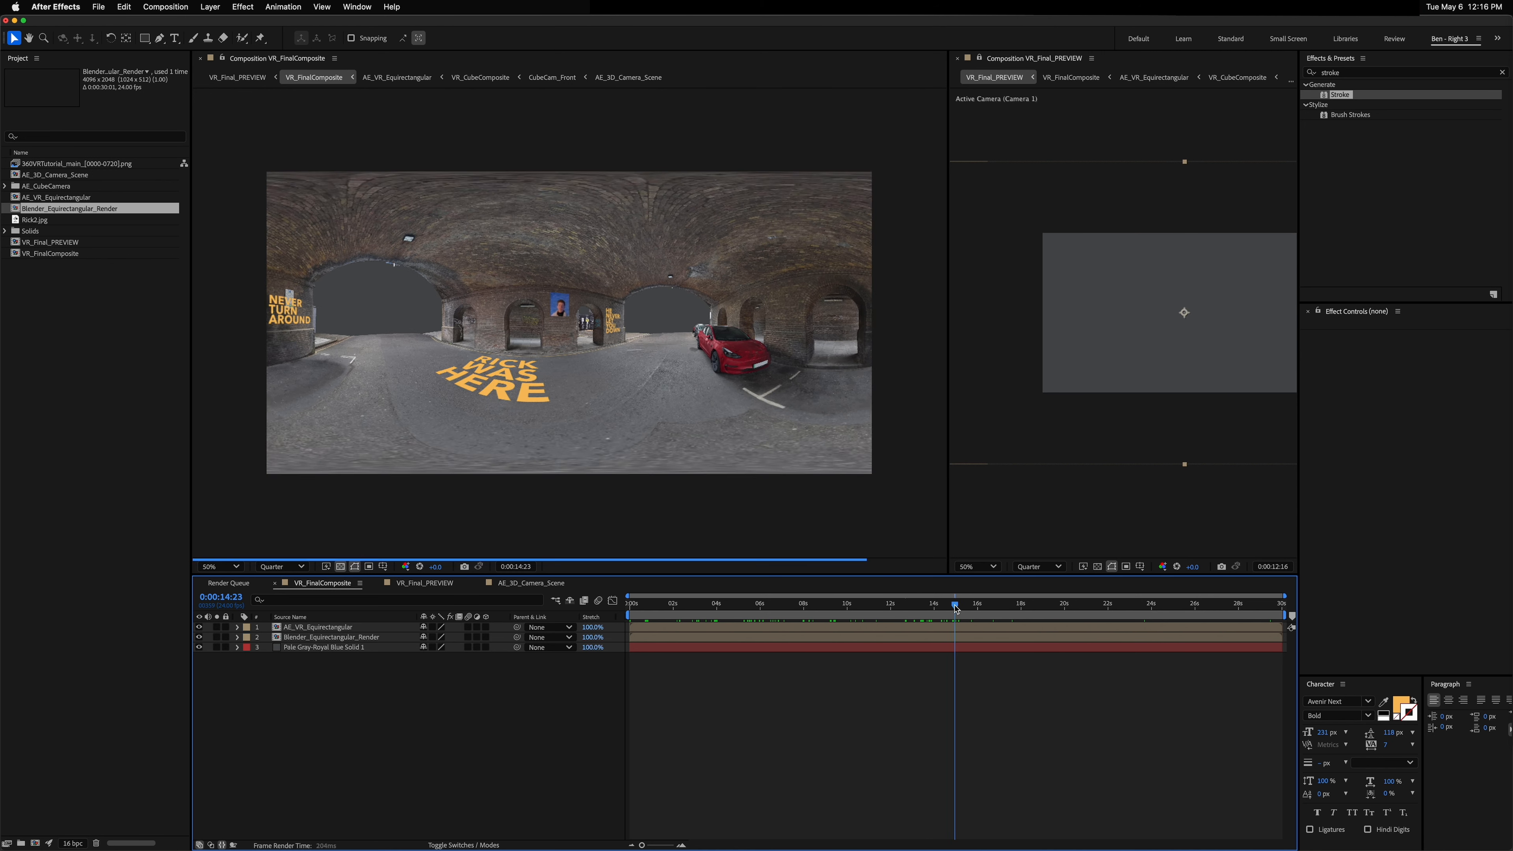
left_click(536, 583)
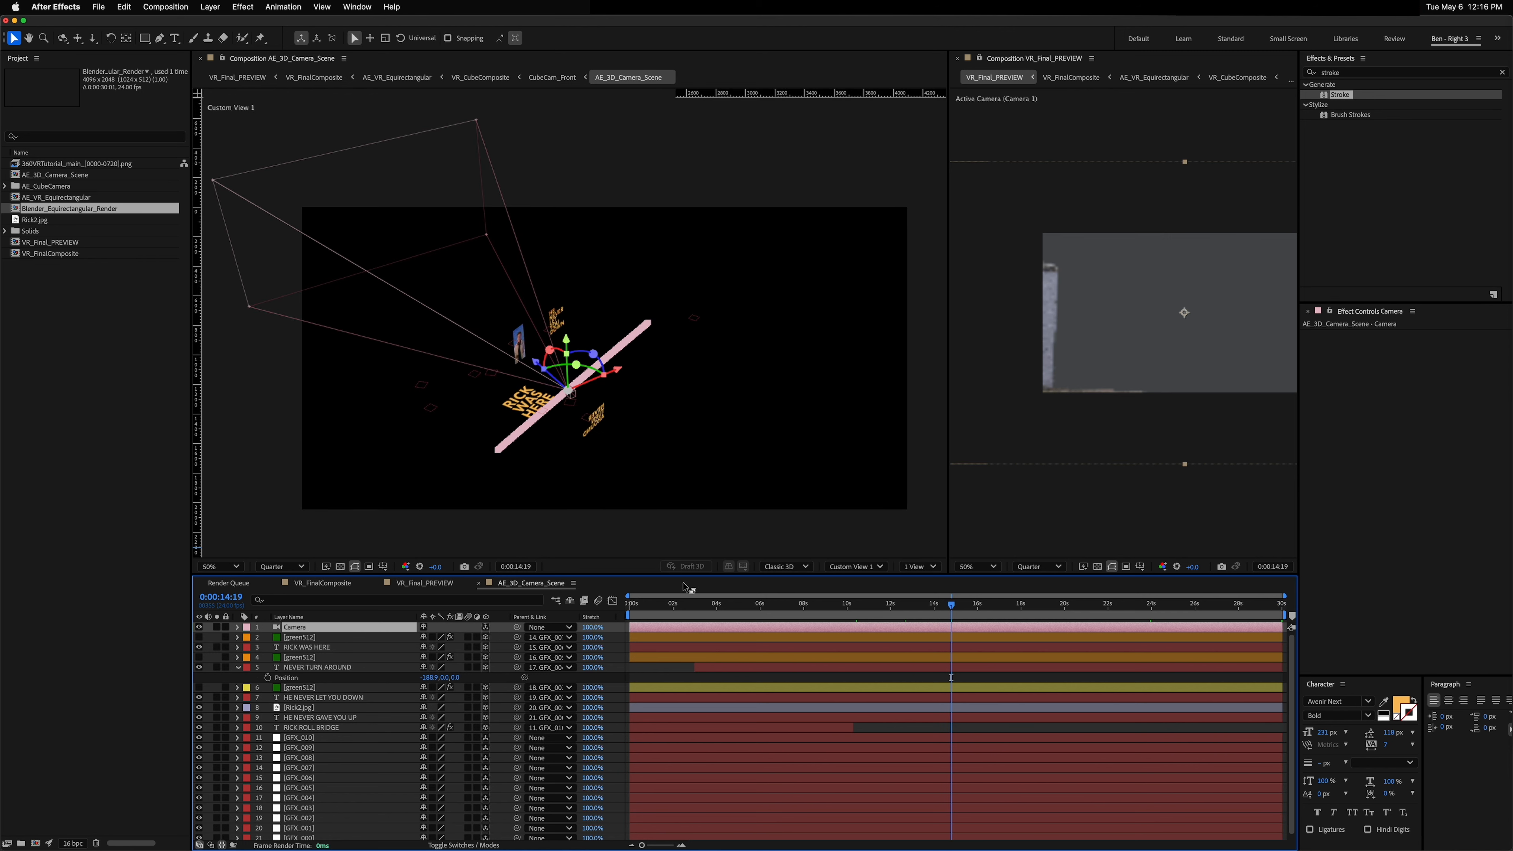
left_click(1114, 351)
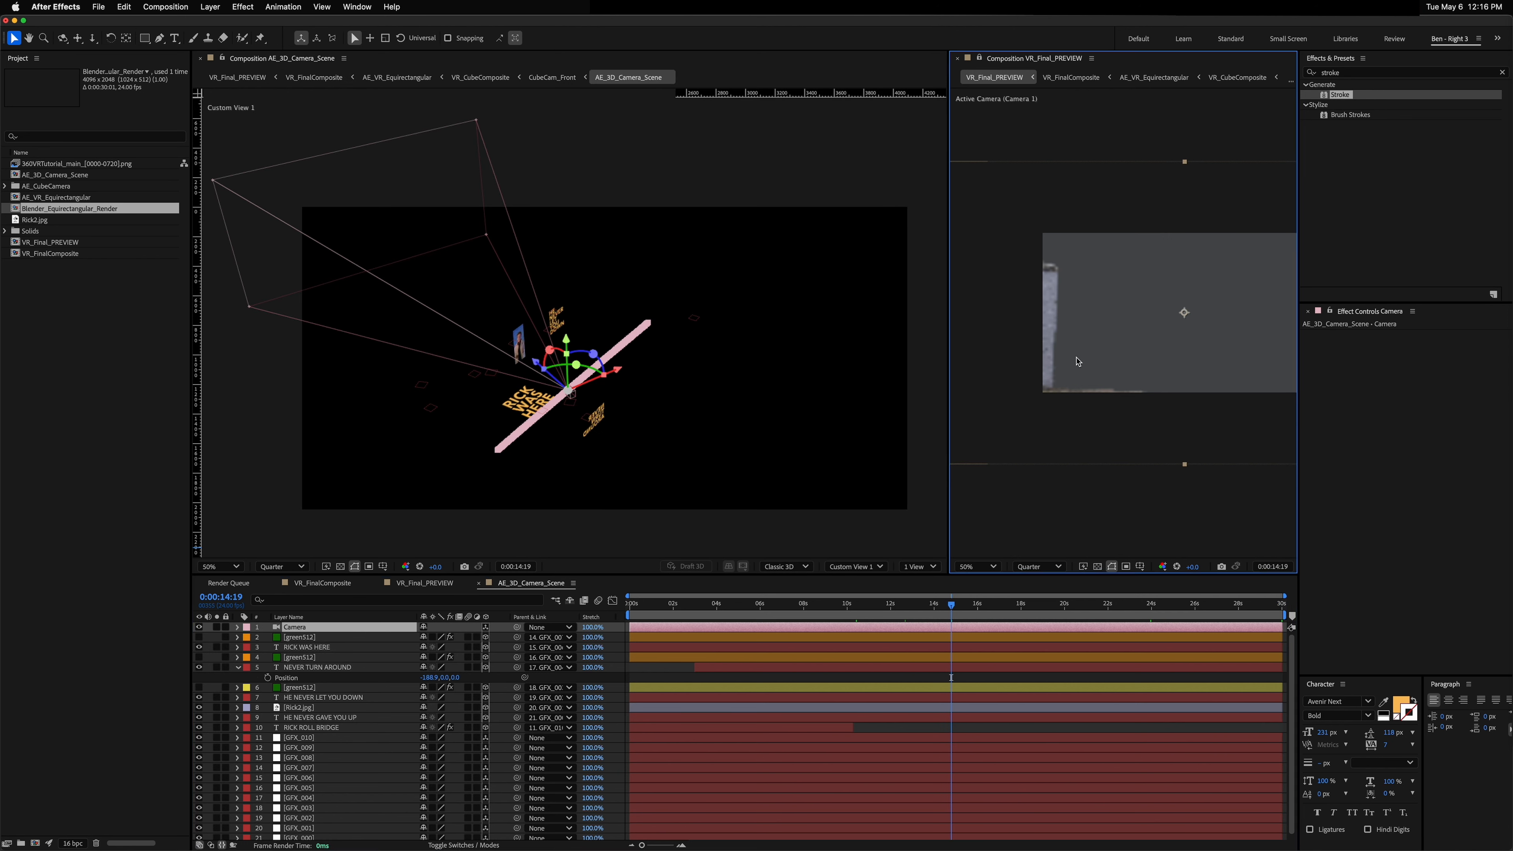
key("c")
left_click_drag(1076, 361, 1187, 350)
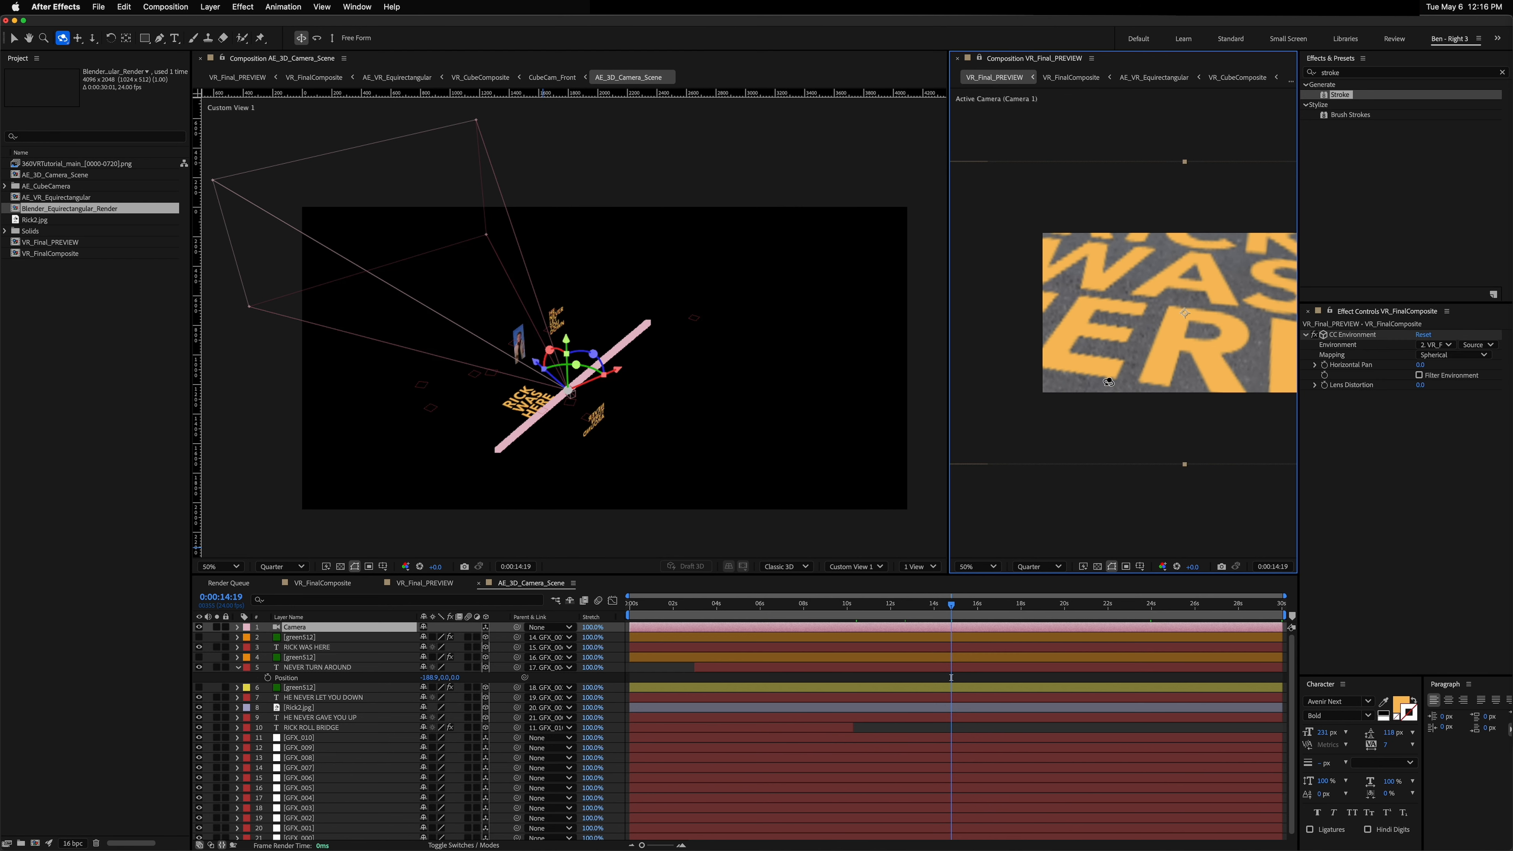
key("comma")
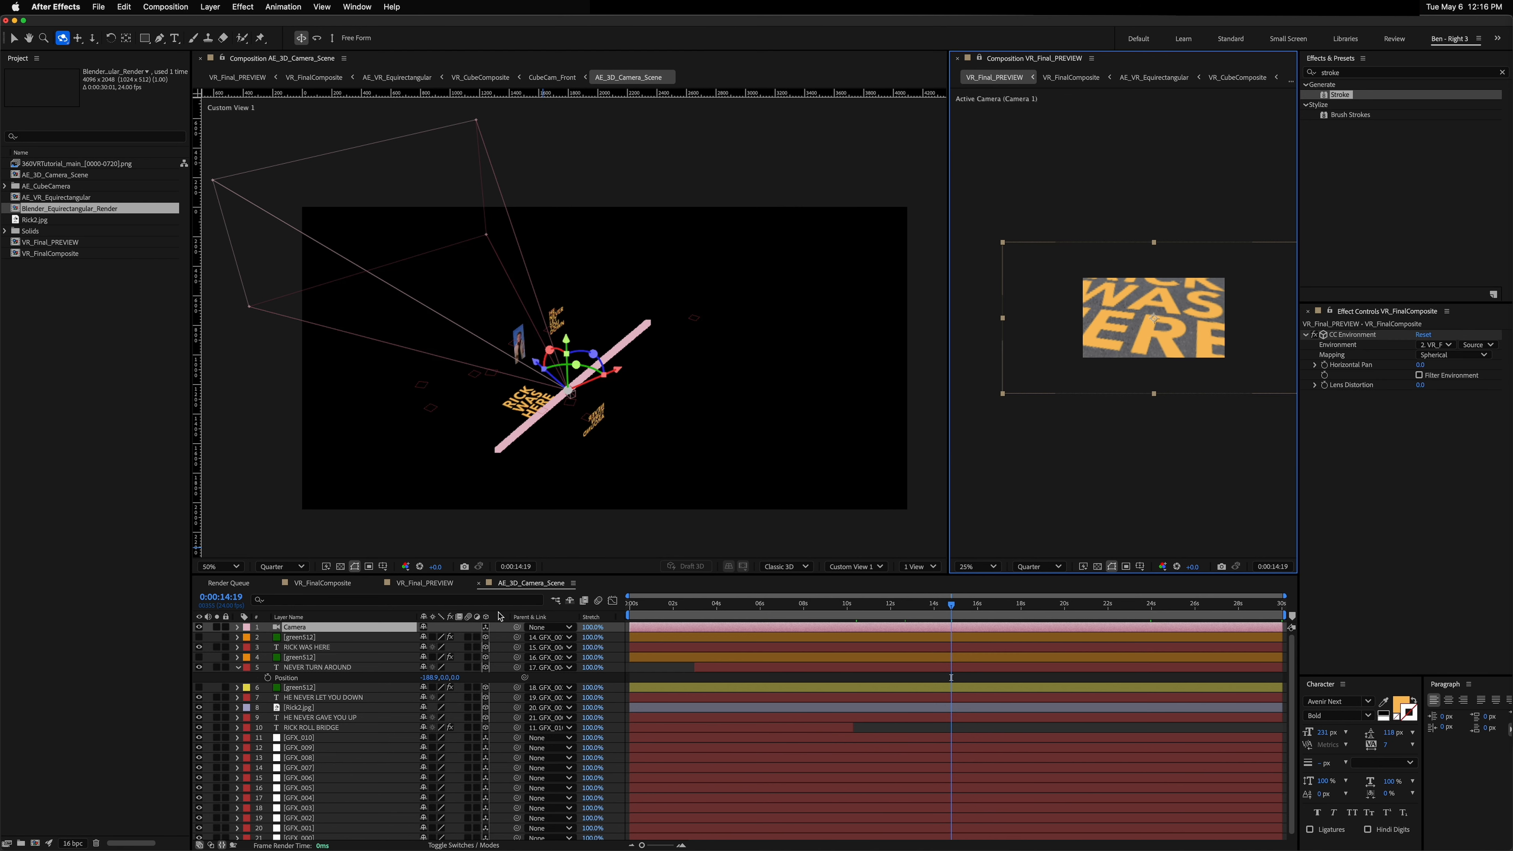
left_click_drag(1102, 323, 1164, 320)
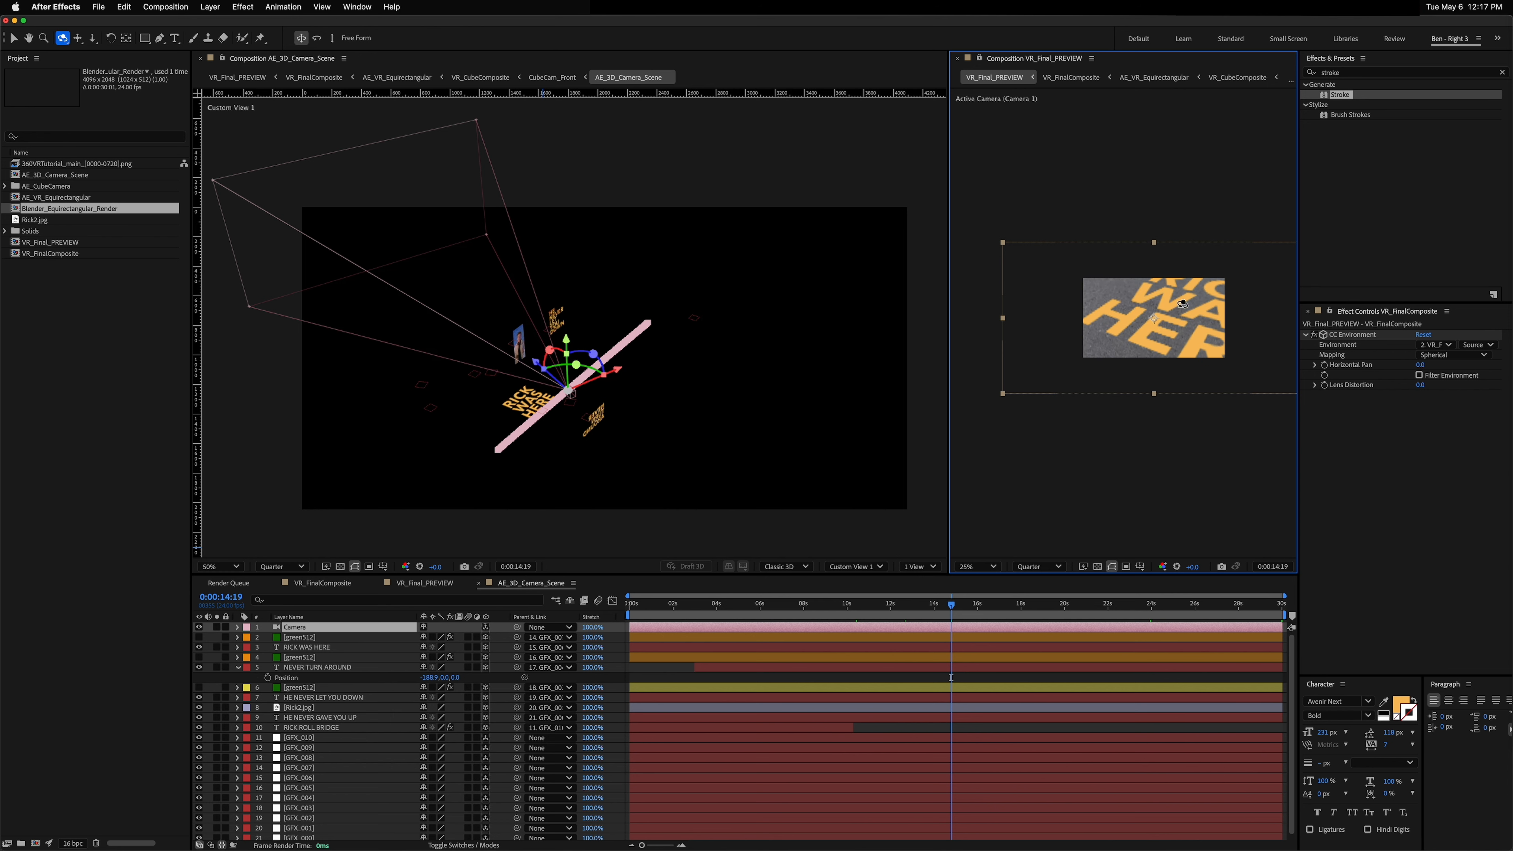
key("period")
left_click_drag(1162, 314, 924, 341)
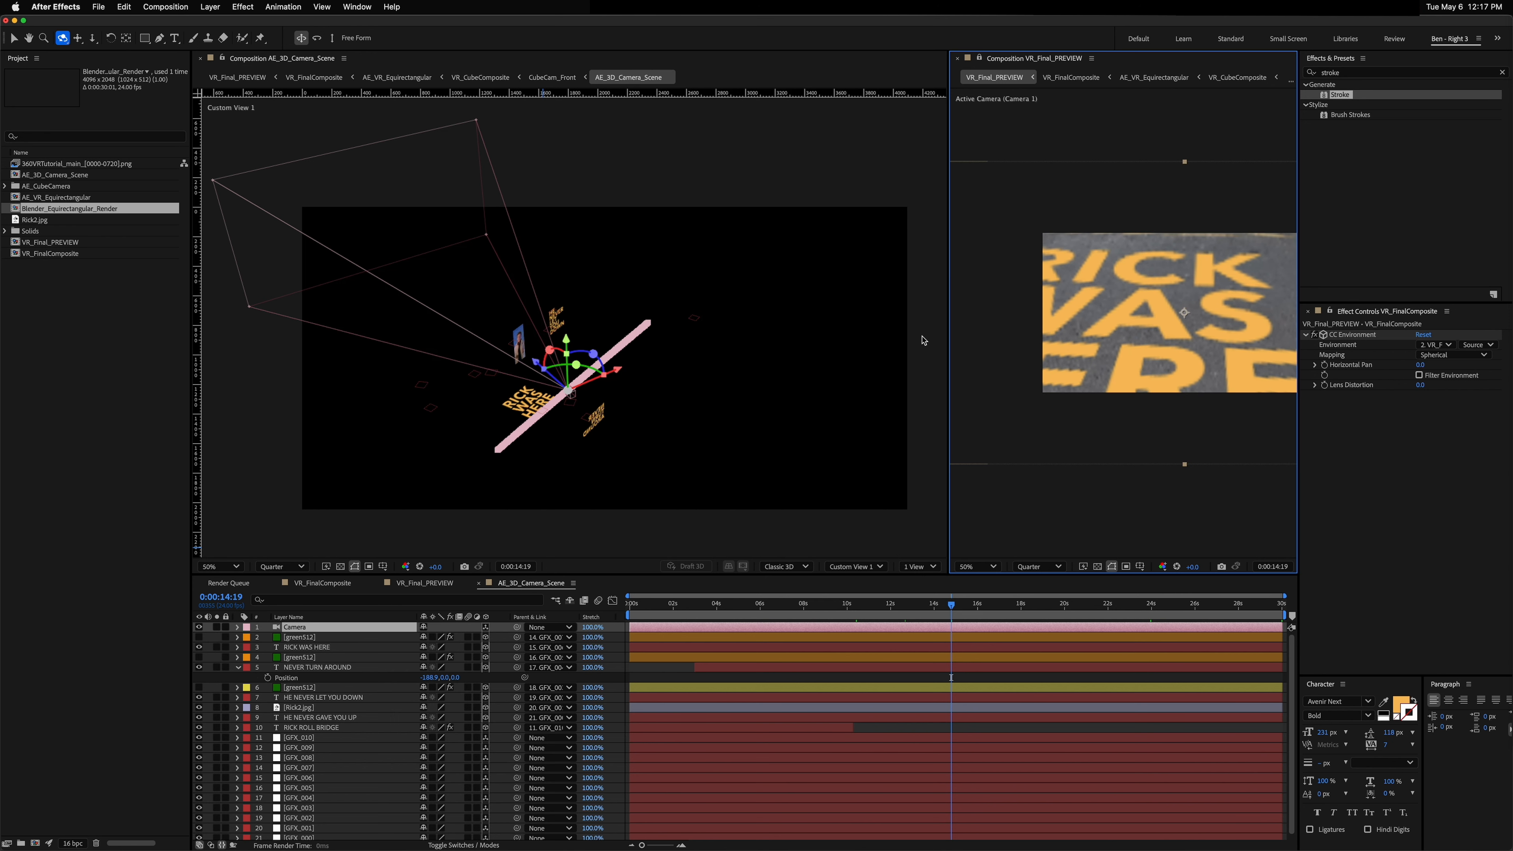
Step: Scale the RICK WAS HERE text layer down to 75.6%
left_click(535, 410)
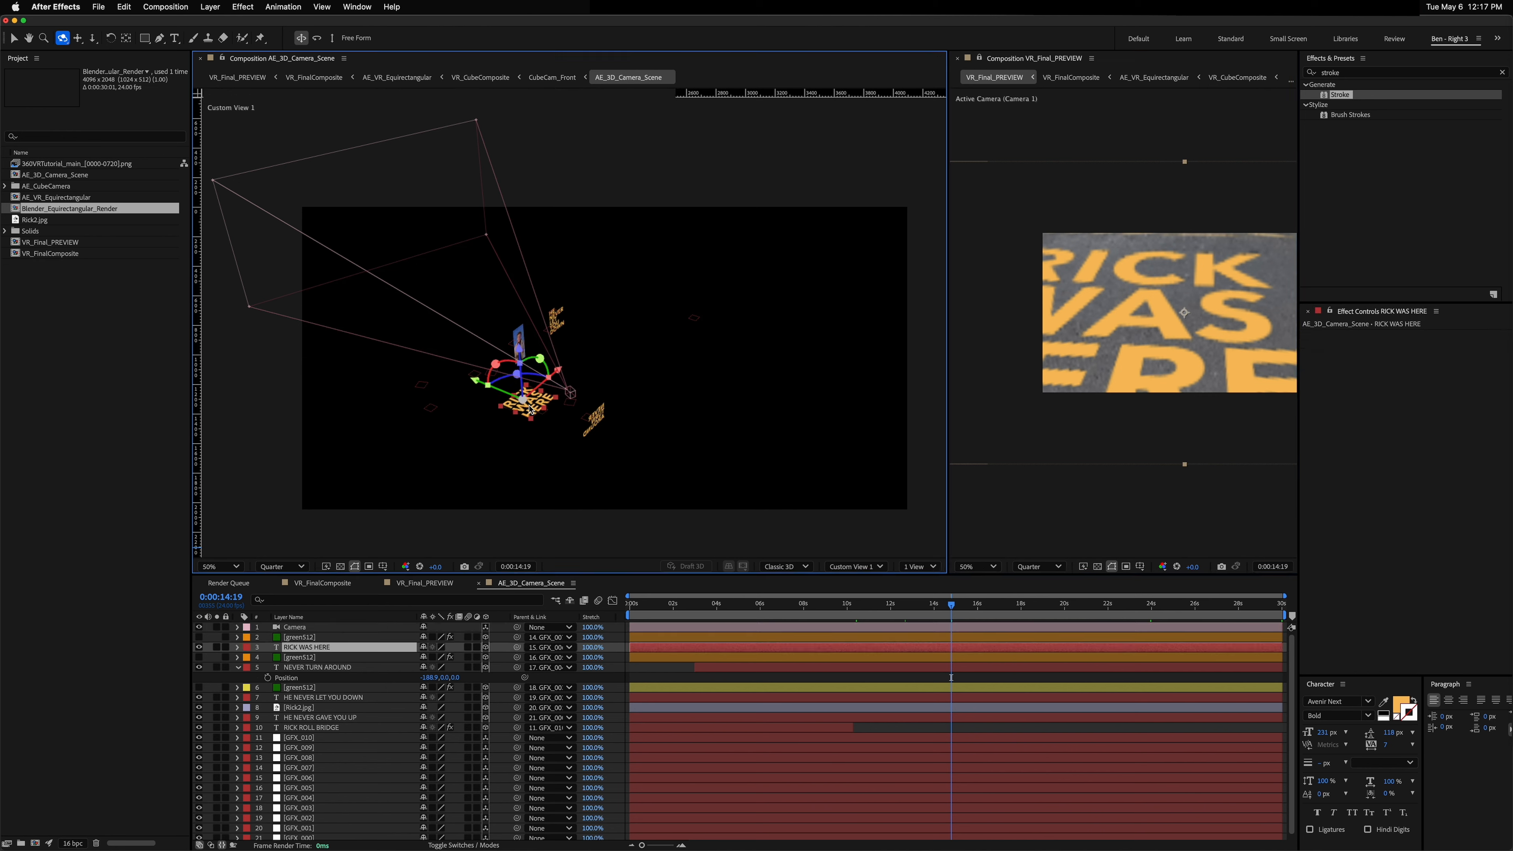
key("s")
left_click_drag(438, 656, 57, 635)
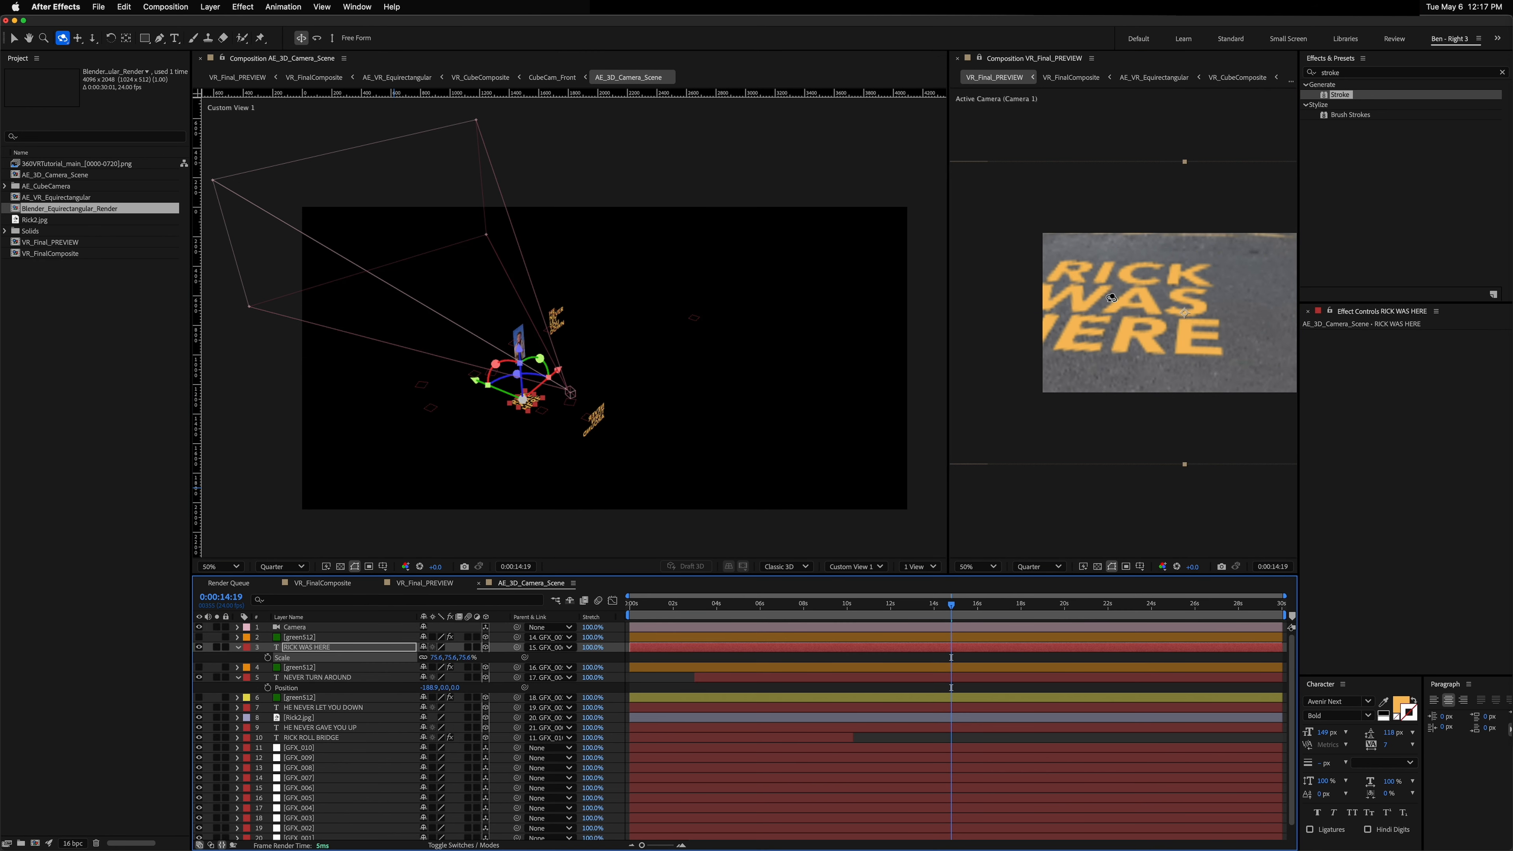
left_click_drag(1135, 310, 1149, 344)
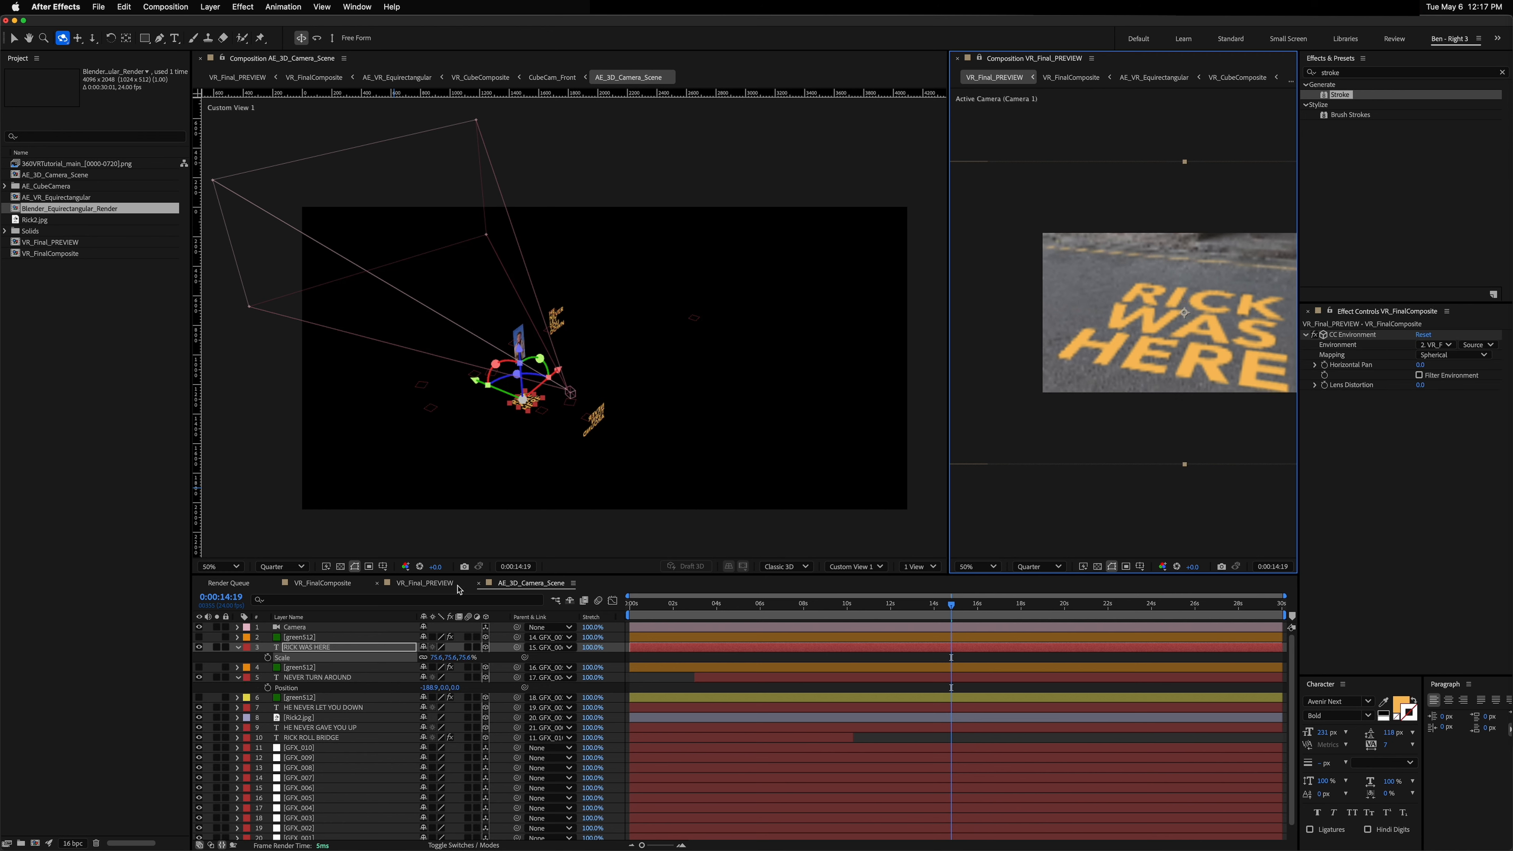
Step: Center-align the RICK WAS HERE text and nudge its position in the 3D view while checking the VR preview
left_click(474, 380)
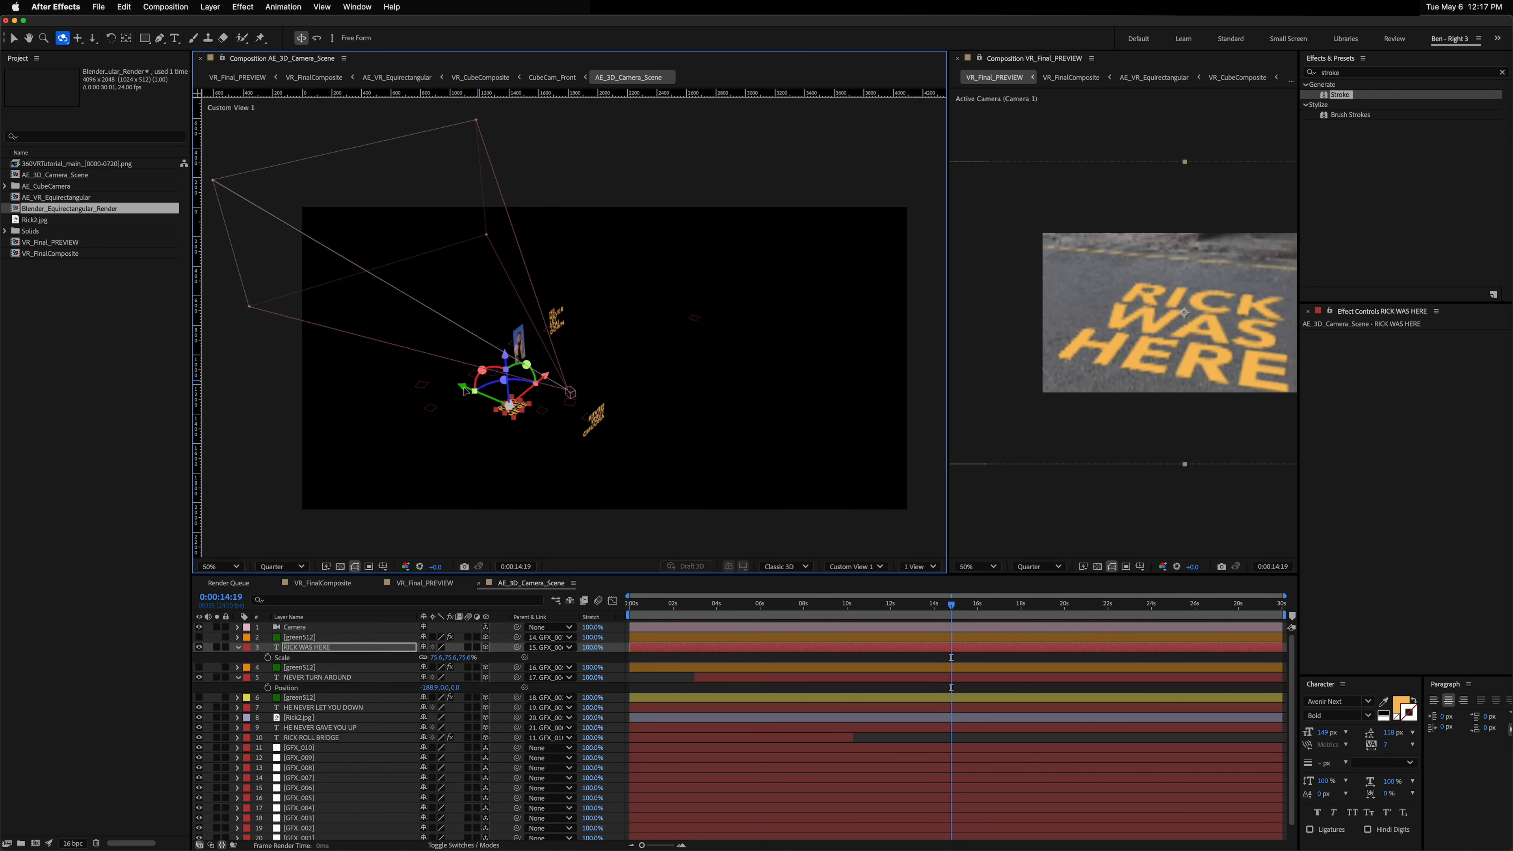
key("v")
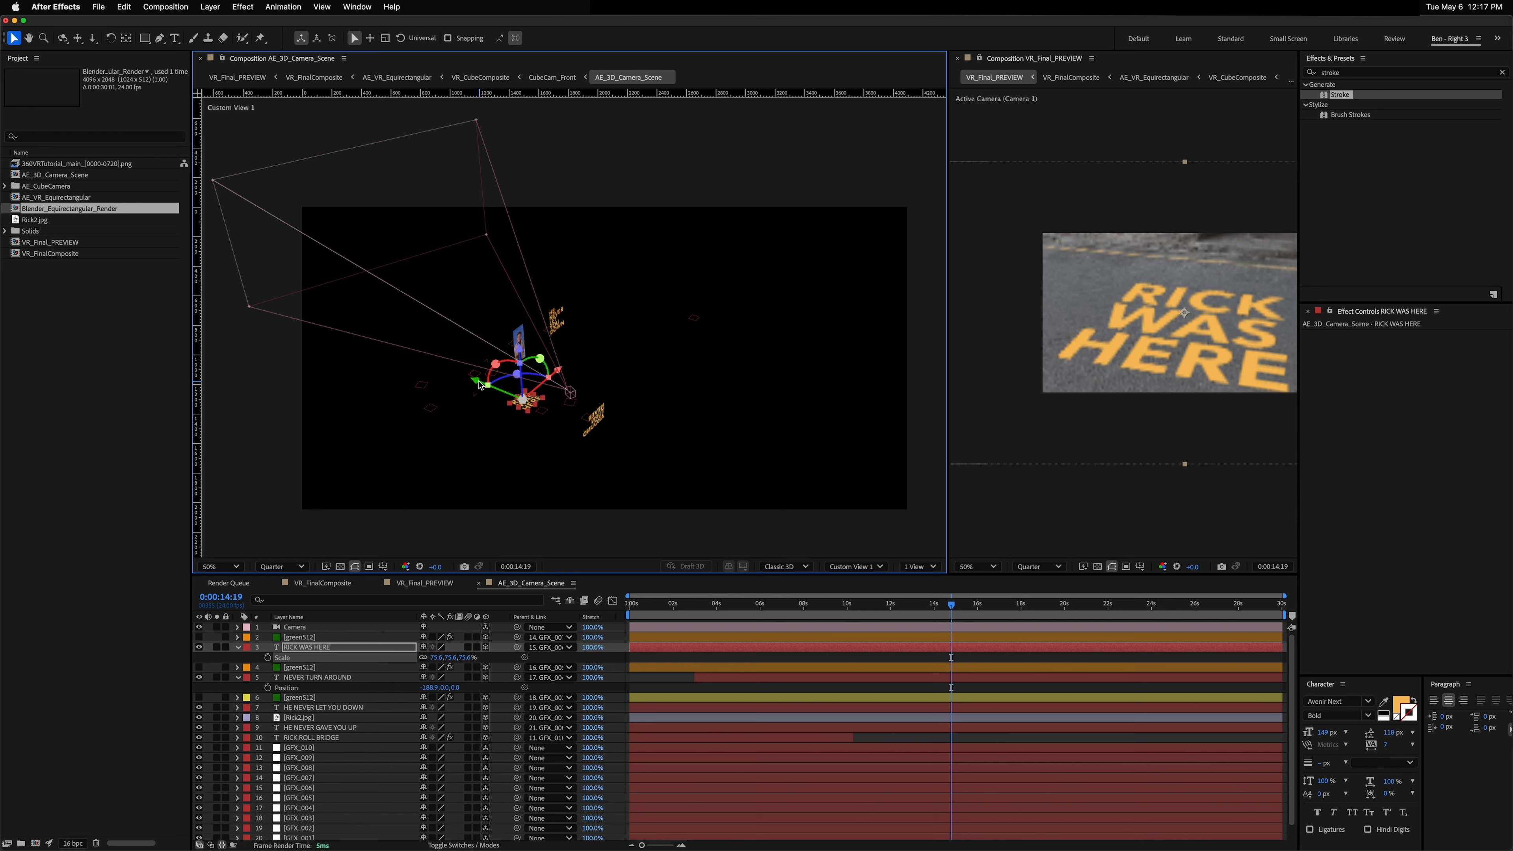
left_click_drag(478, 385, 472, 382)
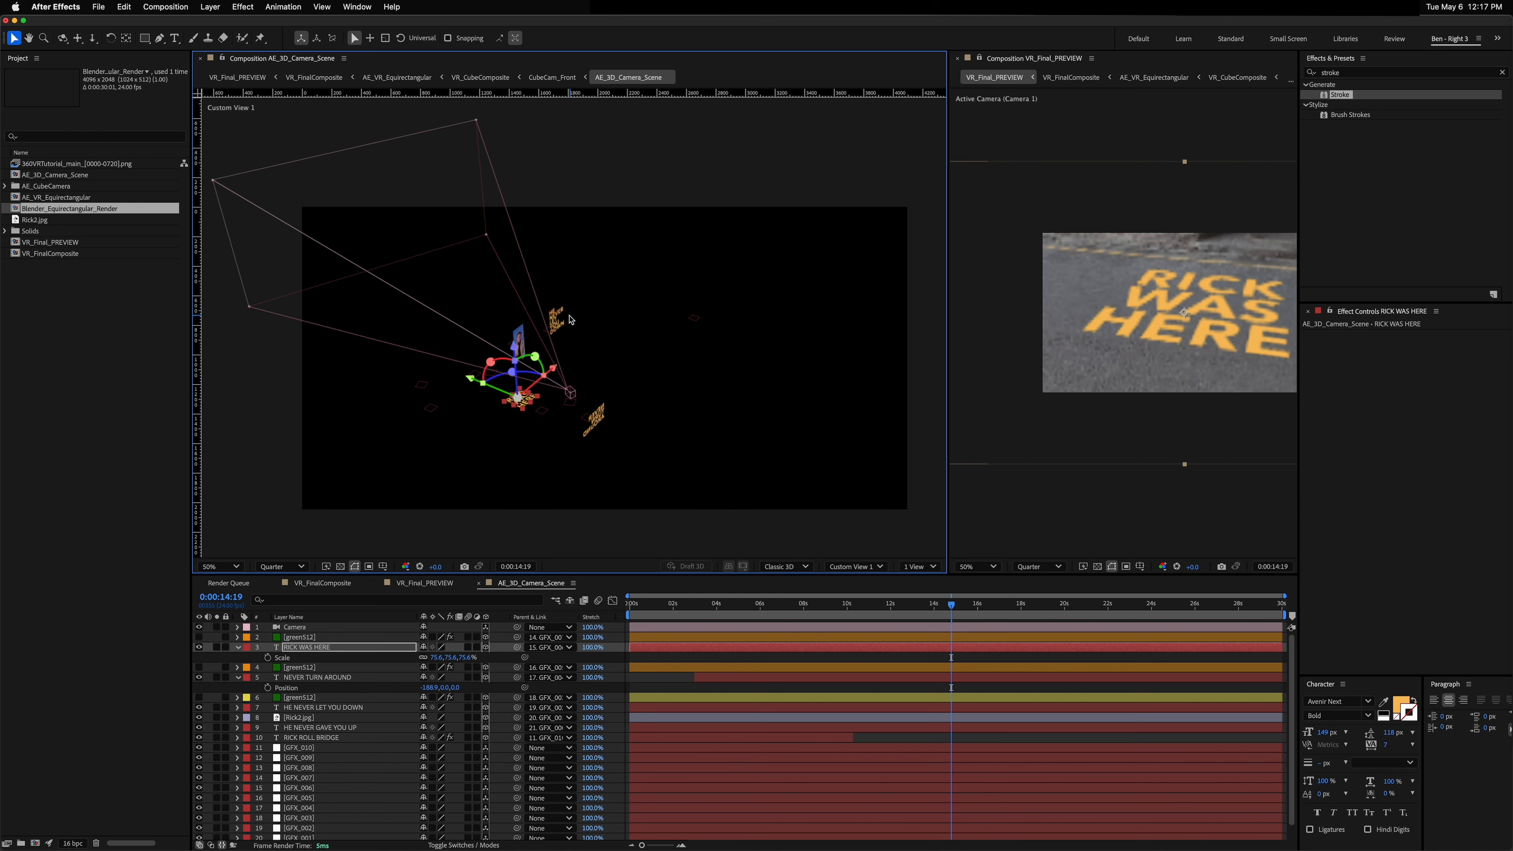
left_click(1464, 701)
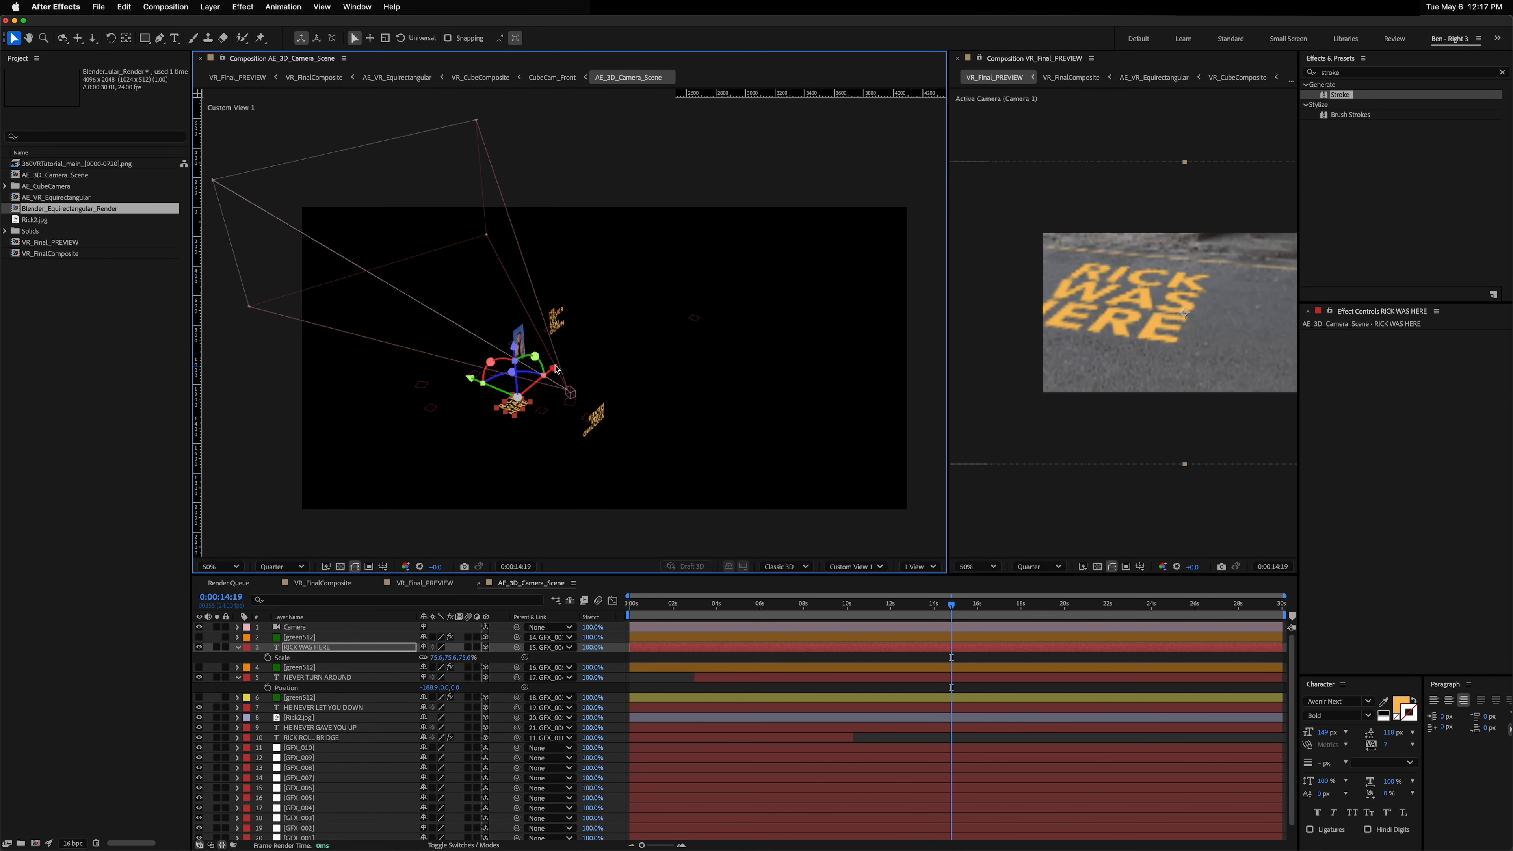
left_click_drag(556, 369, 564, 363)
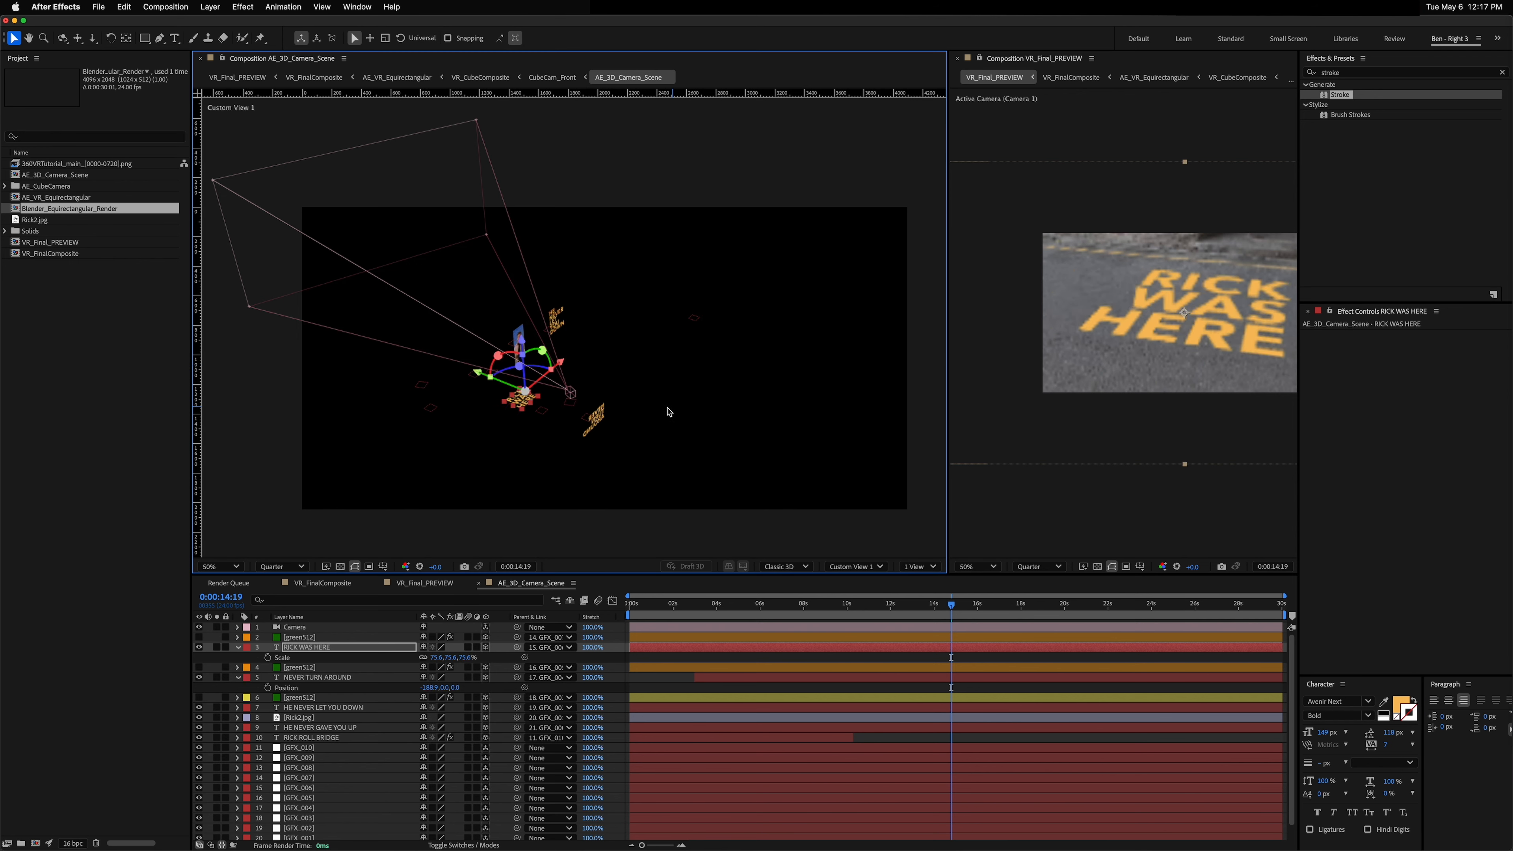
key("c")
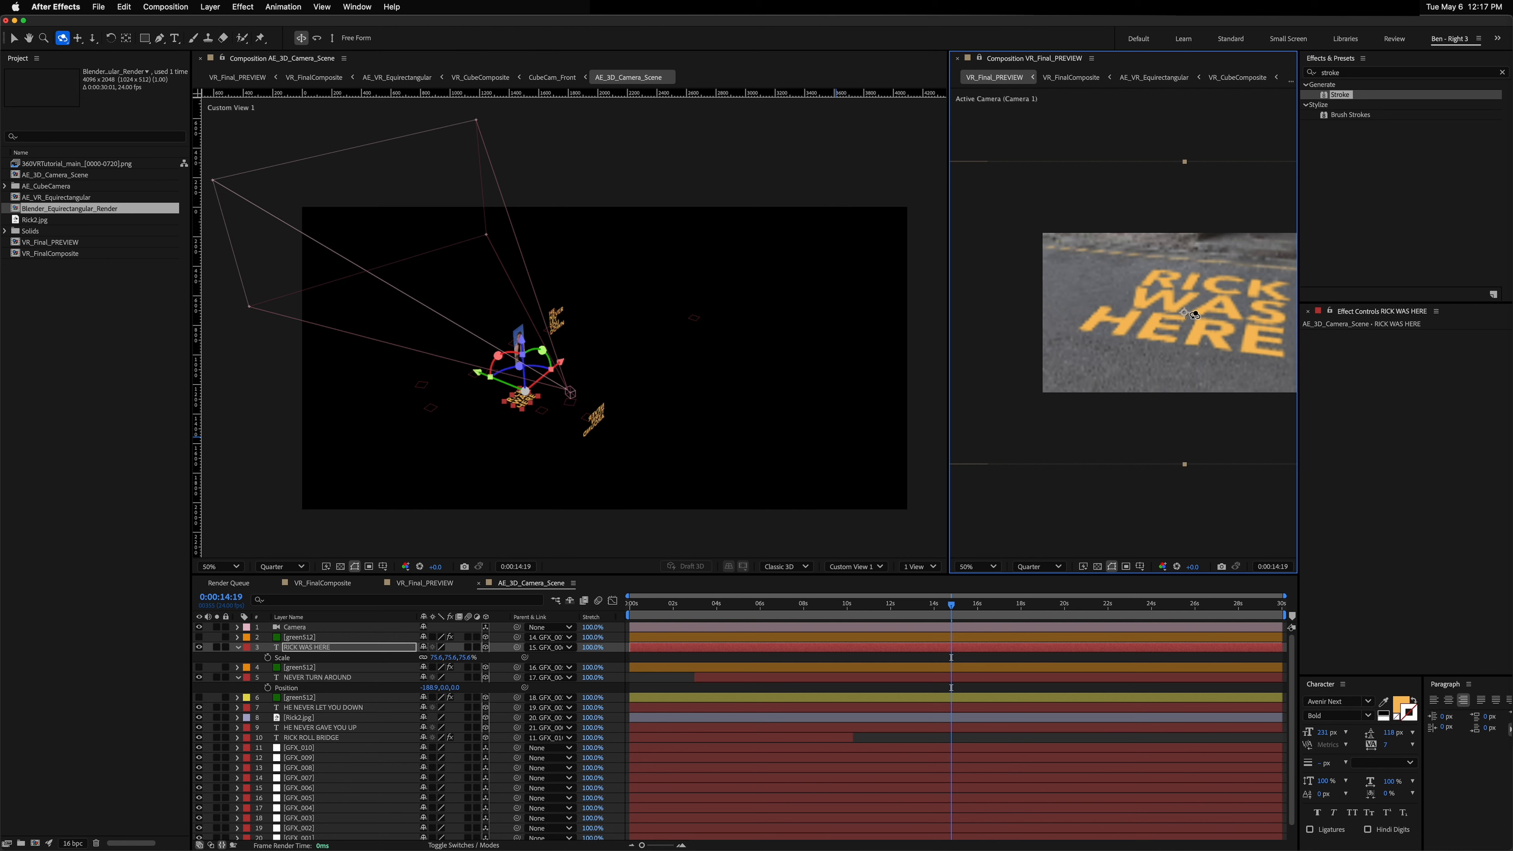
left_click_drag(1194, 314, 1187, 301)
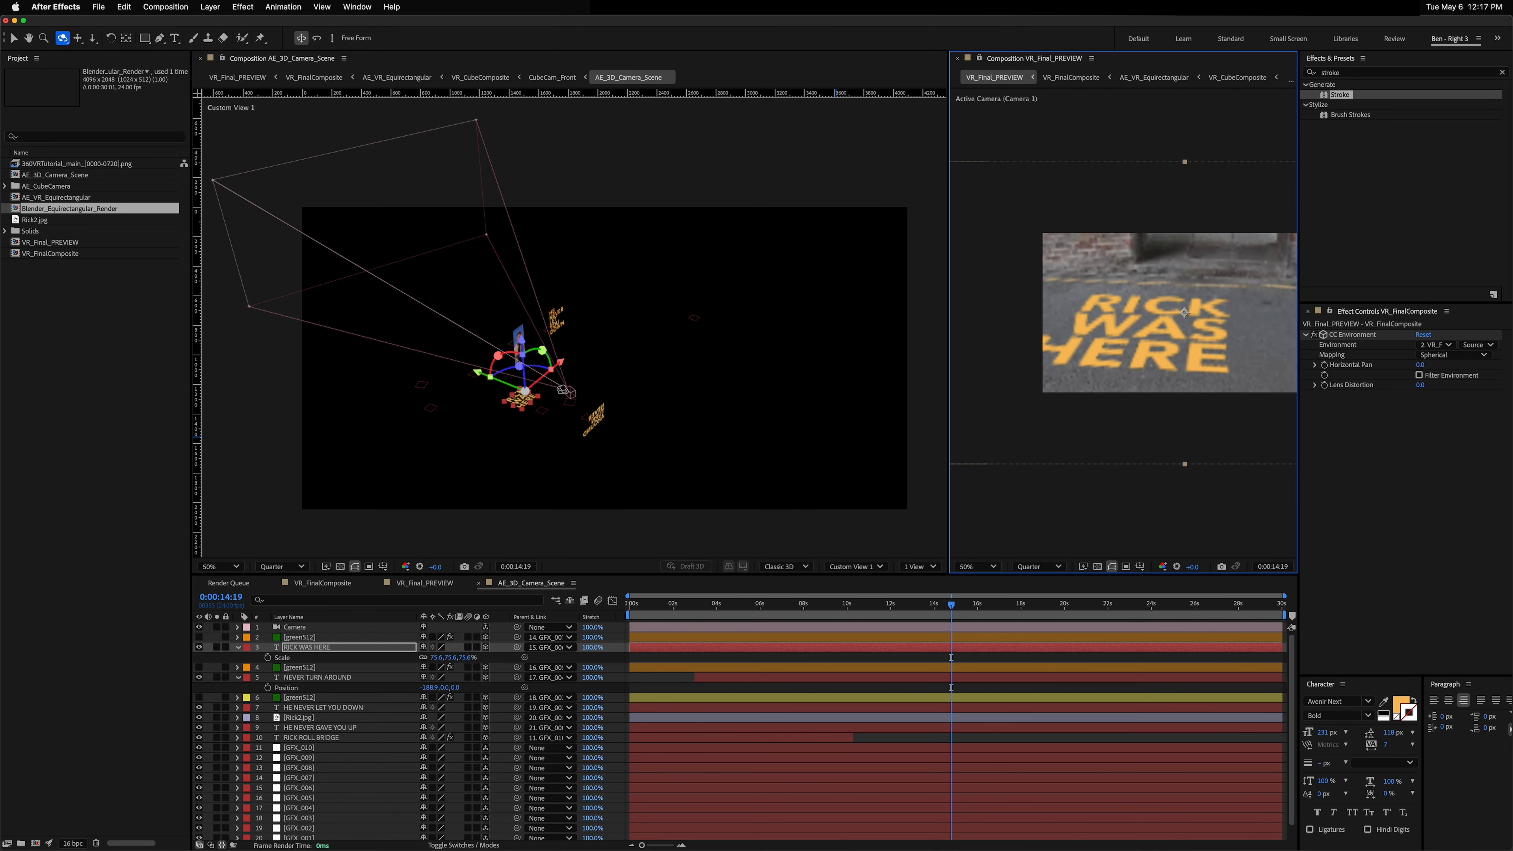
key("v")
left_click_drag(563, 362, 564, 360)
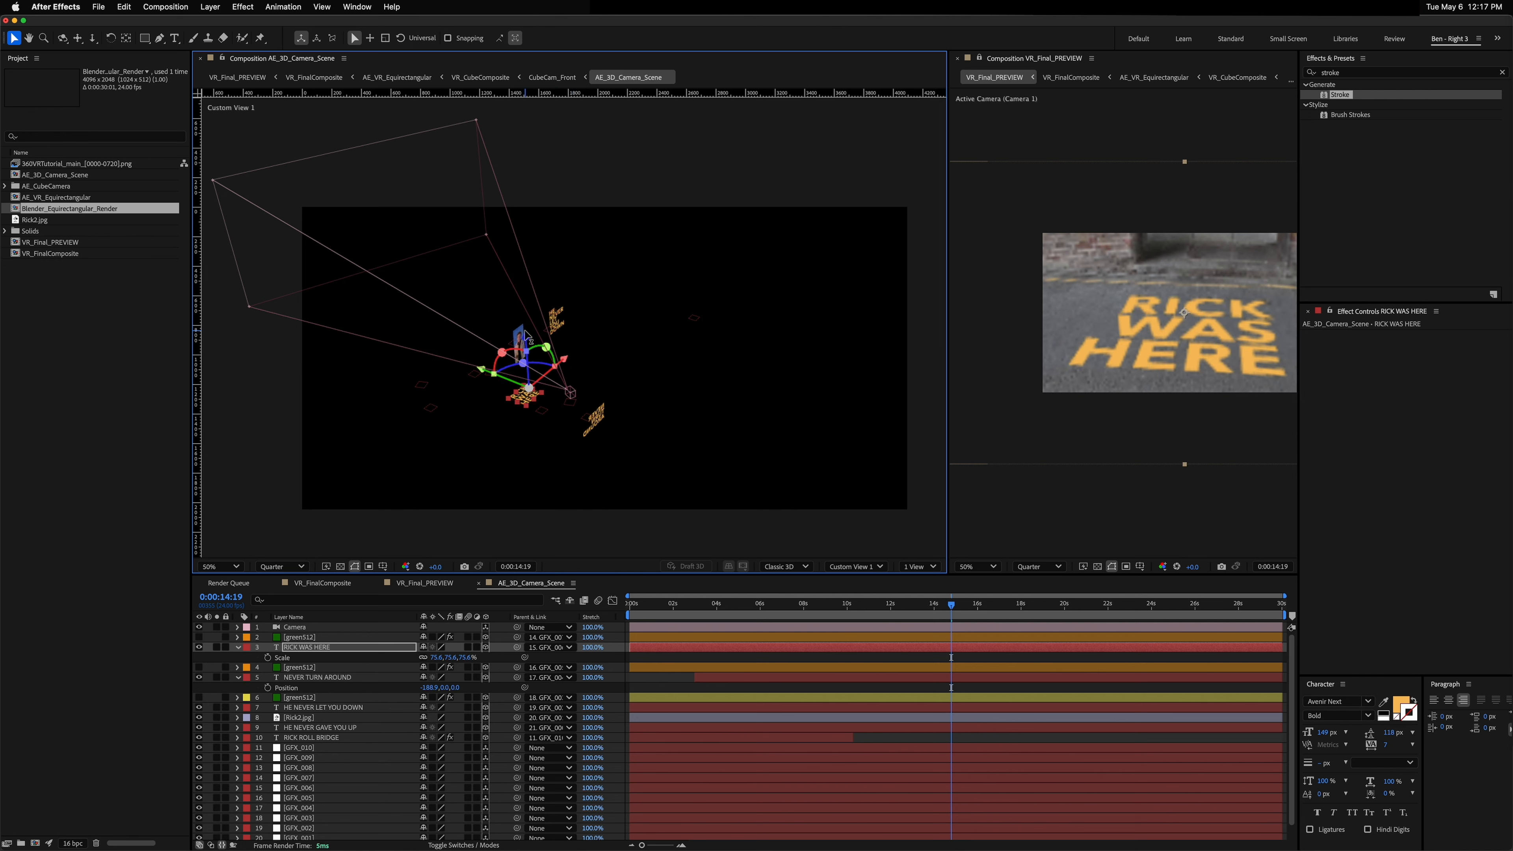
Step: Duplicate the RICK WAS HERE layer and move the copy below the Rick2.jpg layer
scroll(521, 338, "up", 2)
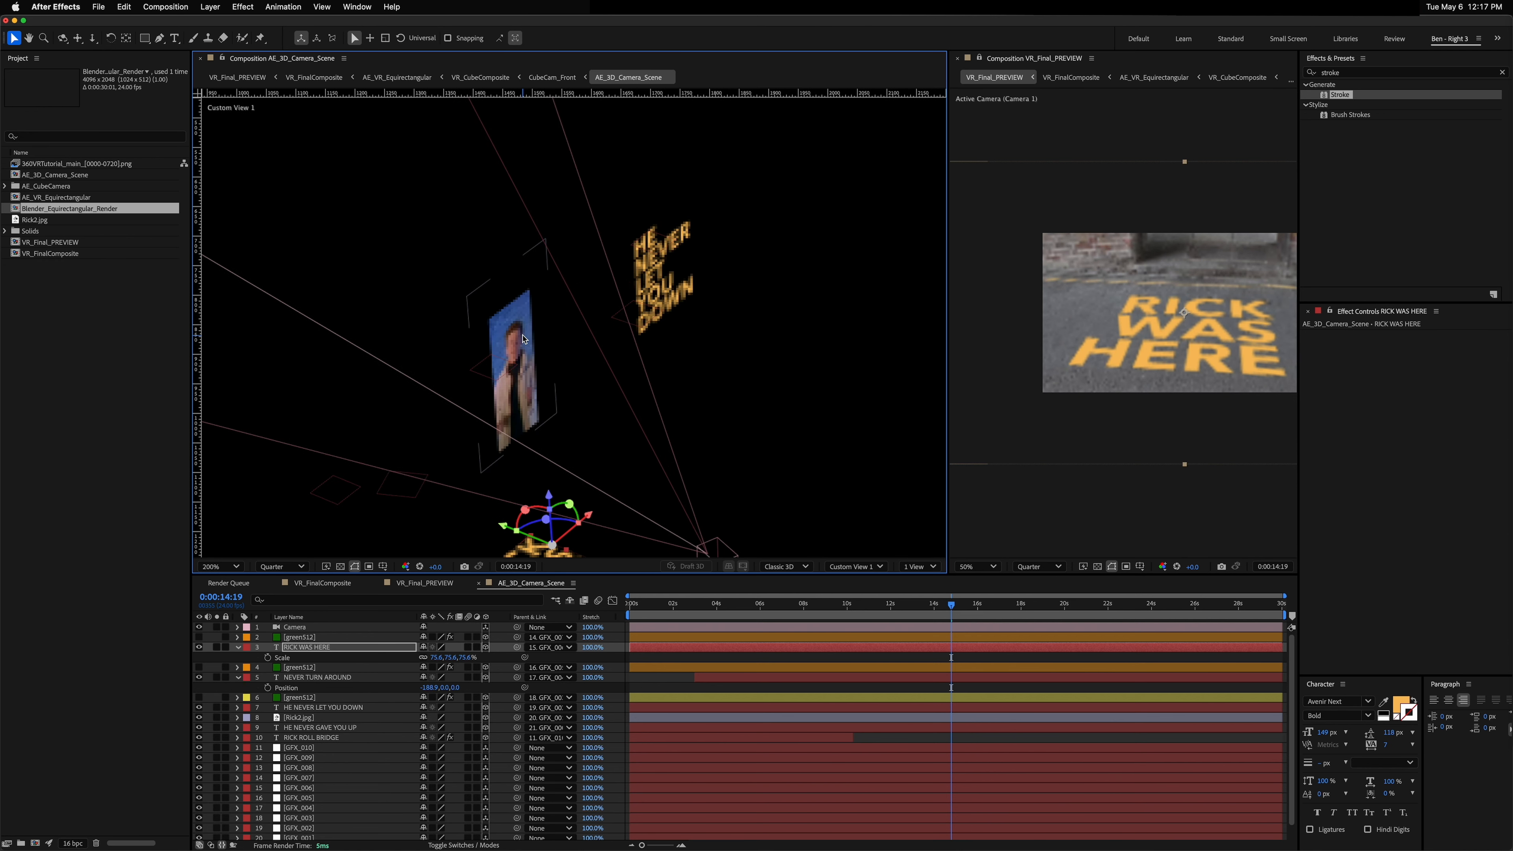
scroll(522, 339, "up", 2)
mouse_move(950, 603)
left_mouse_down()
mouse_move(871, 616)
mouse_move(928, 616)
left_mouse_up()
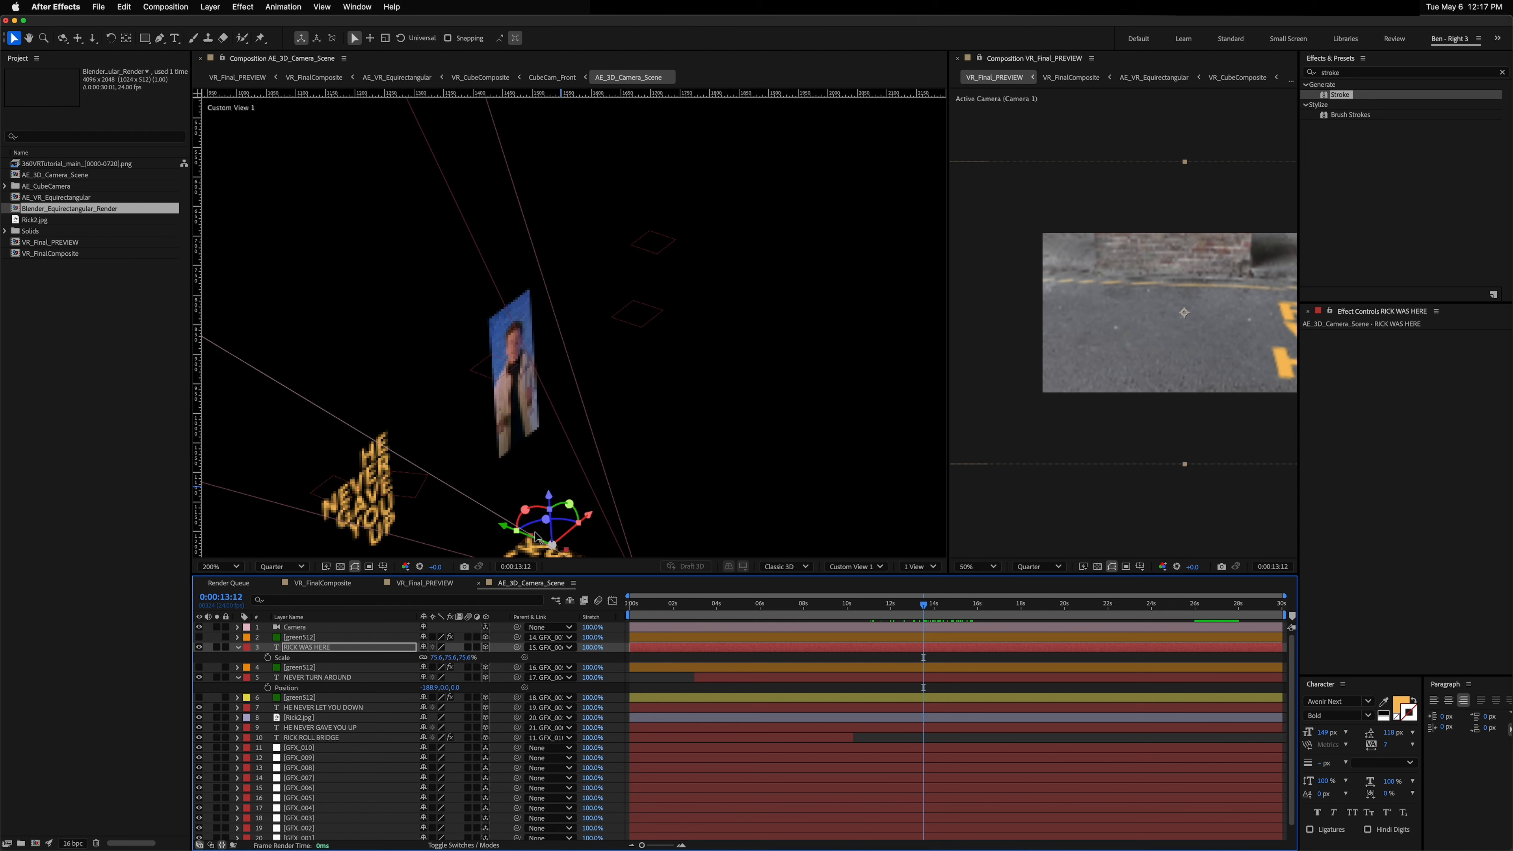
left_click(310, 648)
key("super+d")
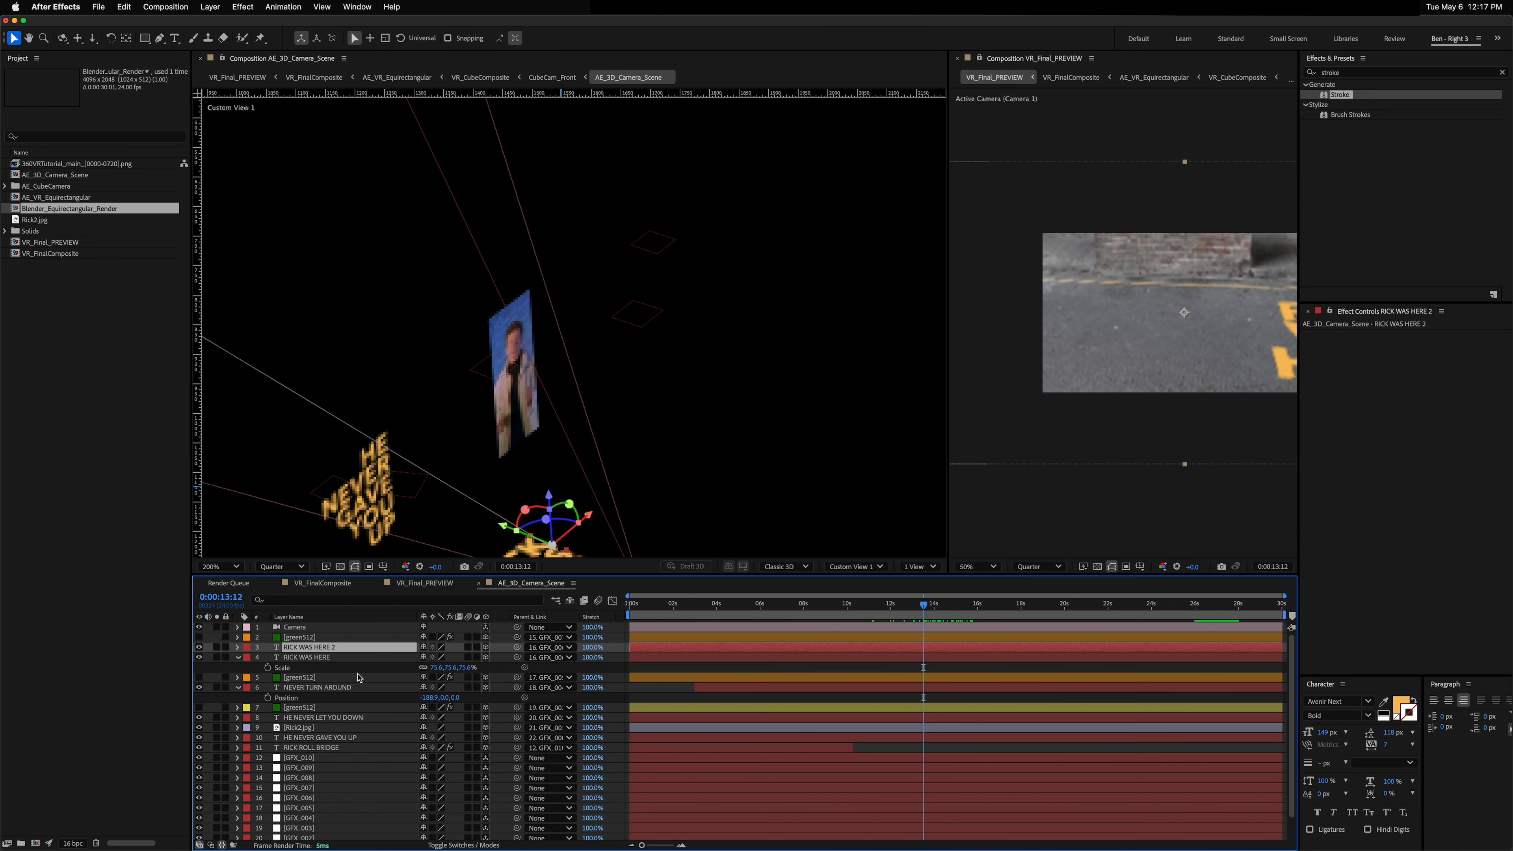
left_click_drag(517, 647, 303, 734)
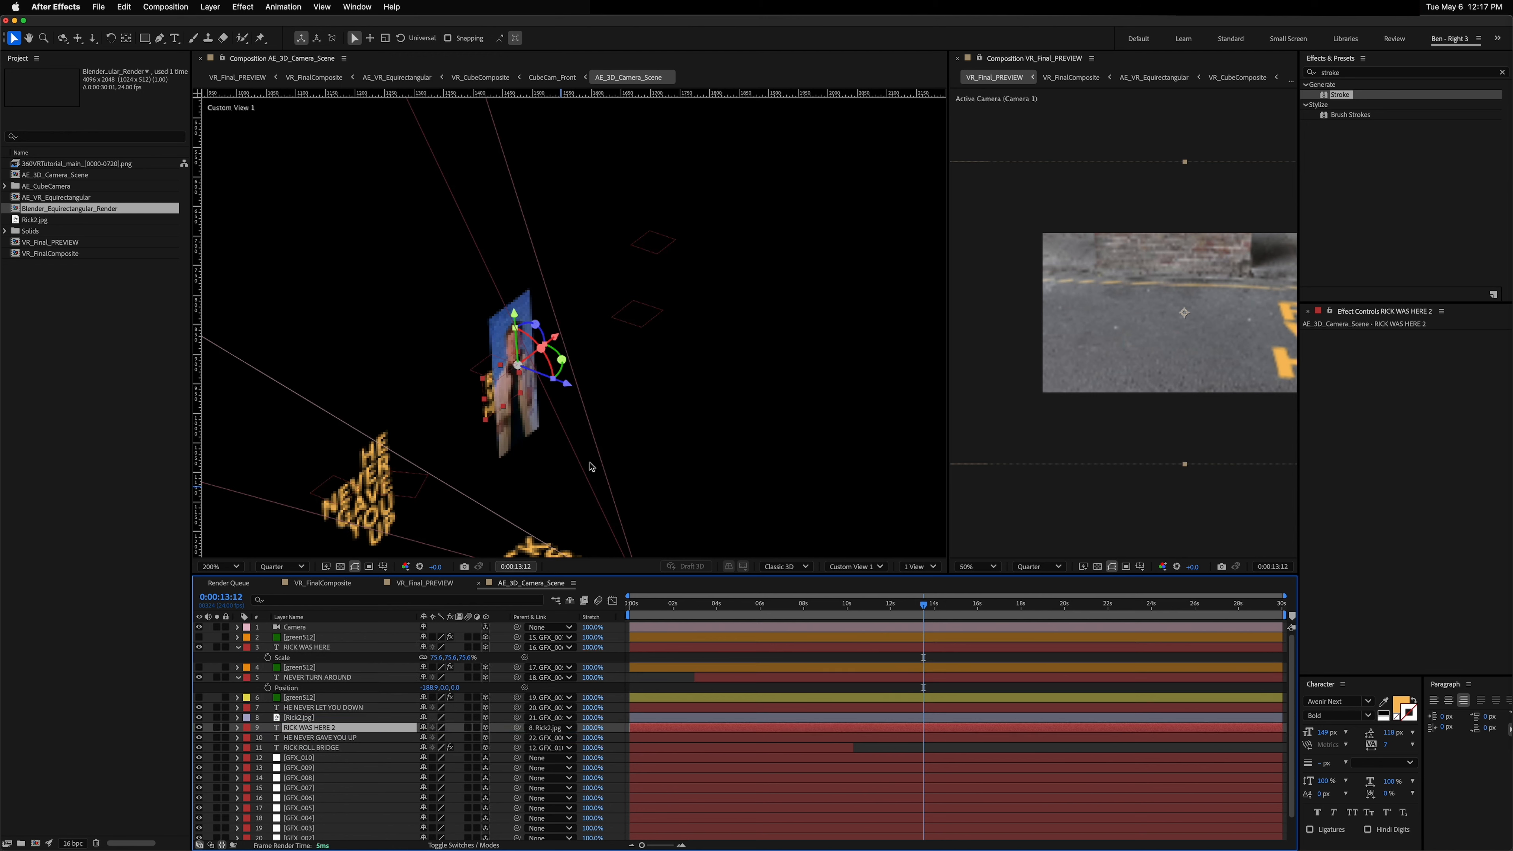
Step: Change the duplicated text layer's content to "{ RICK }"
double_click(315, 728)
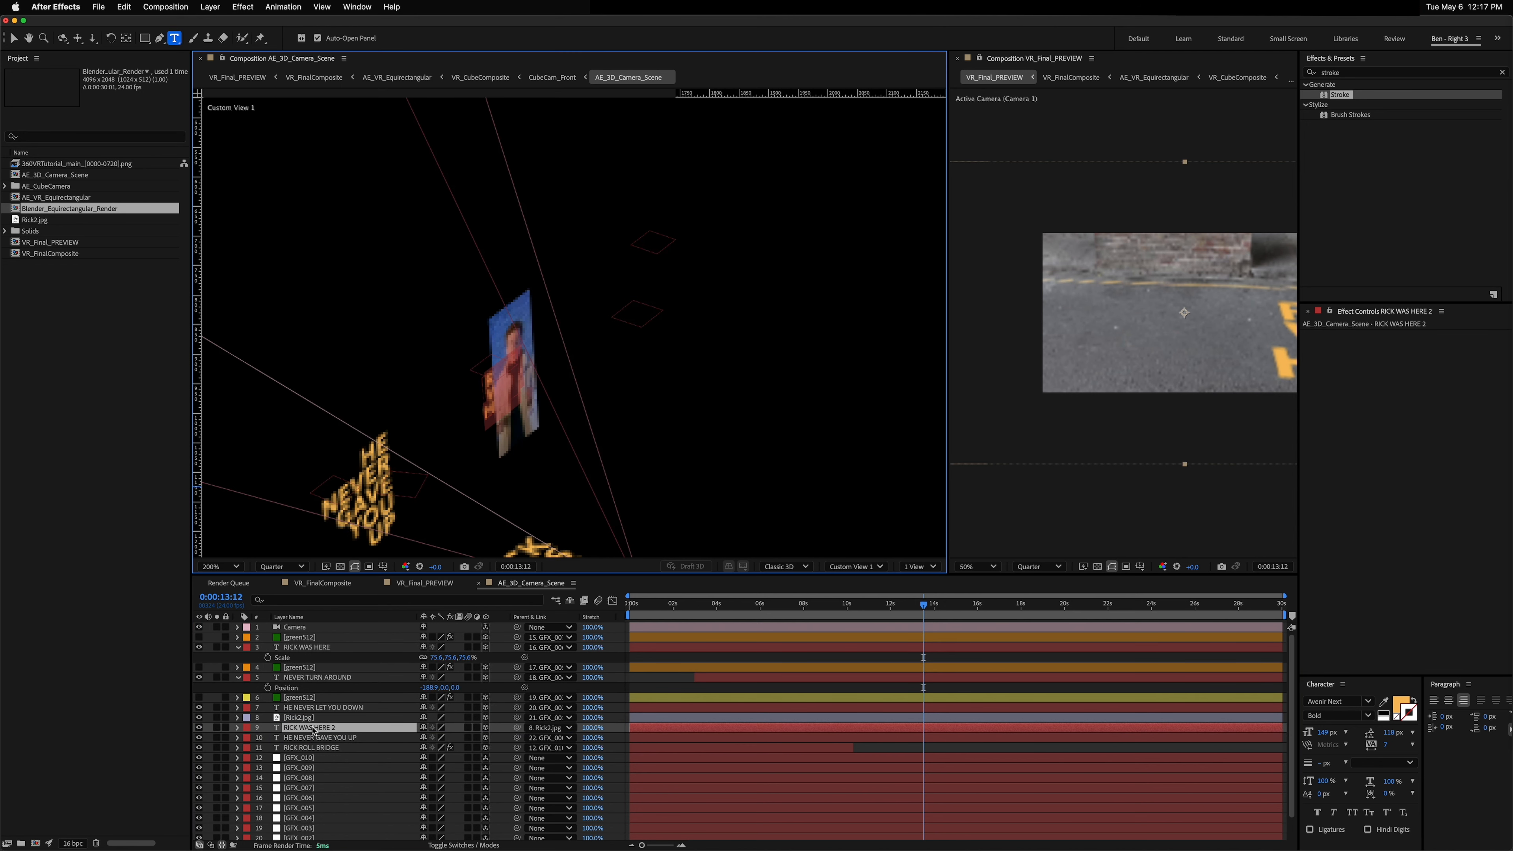
type("(")
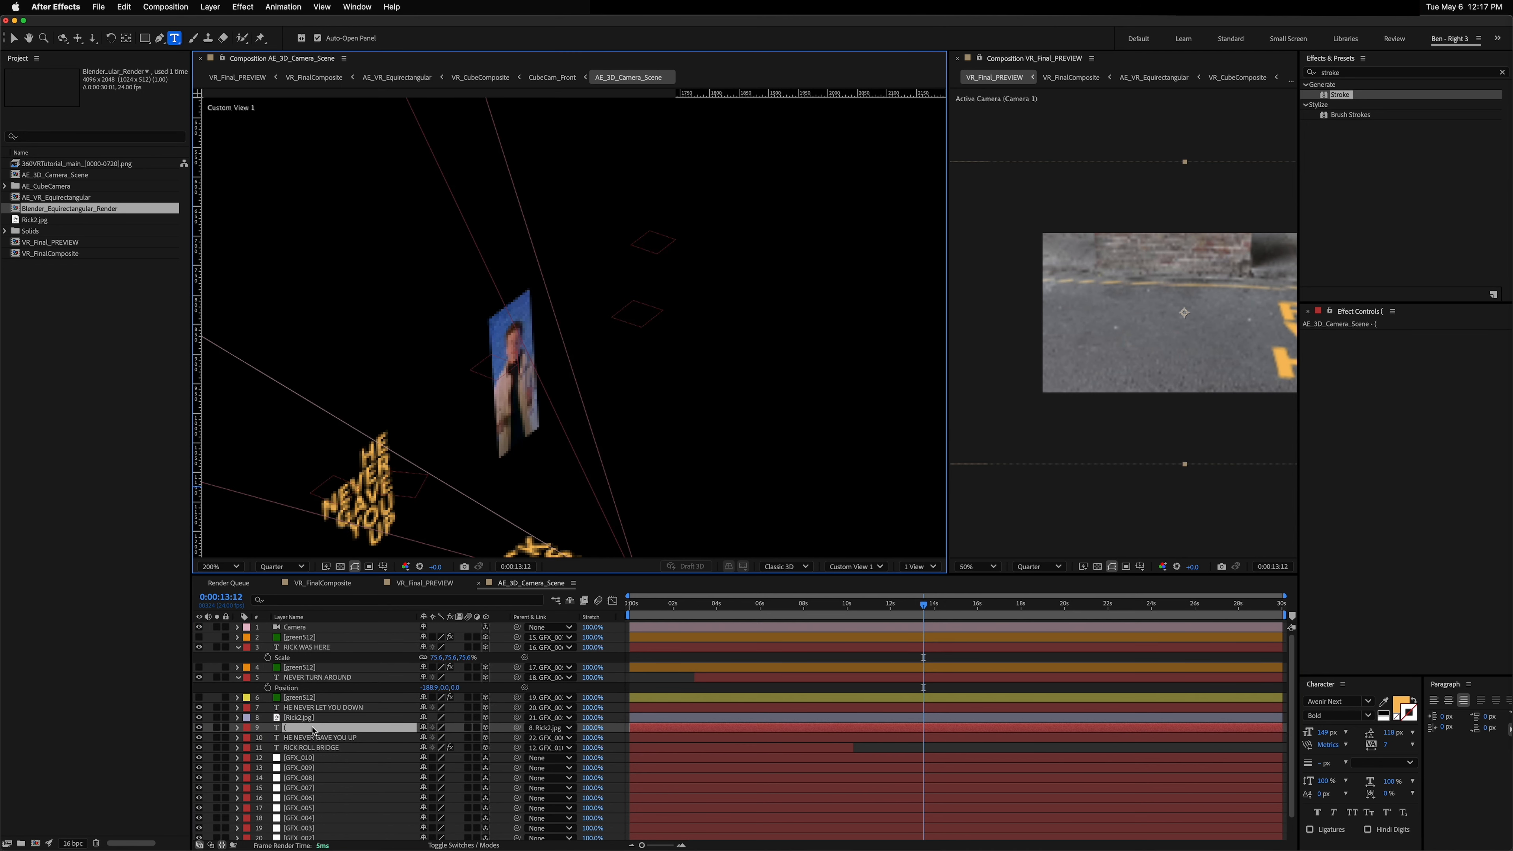
type(" RICK }")
key("Escape")
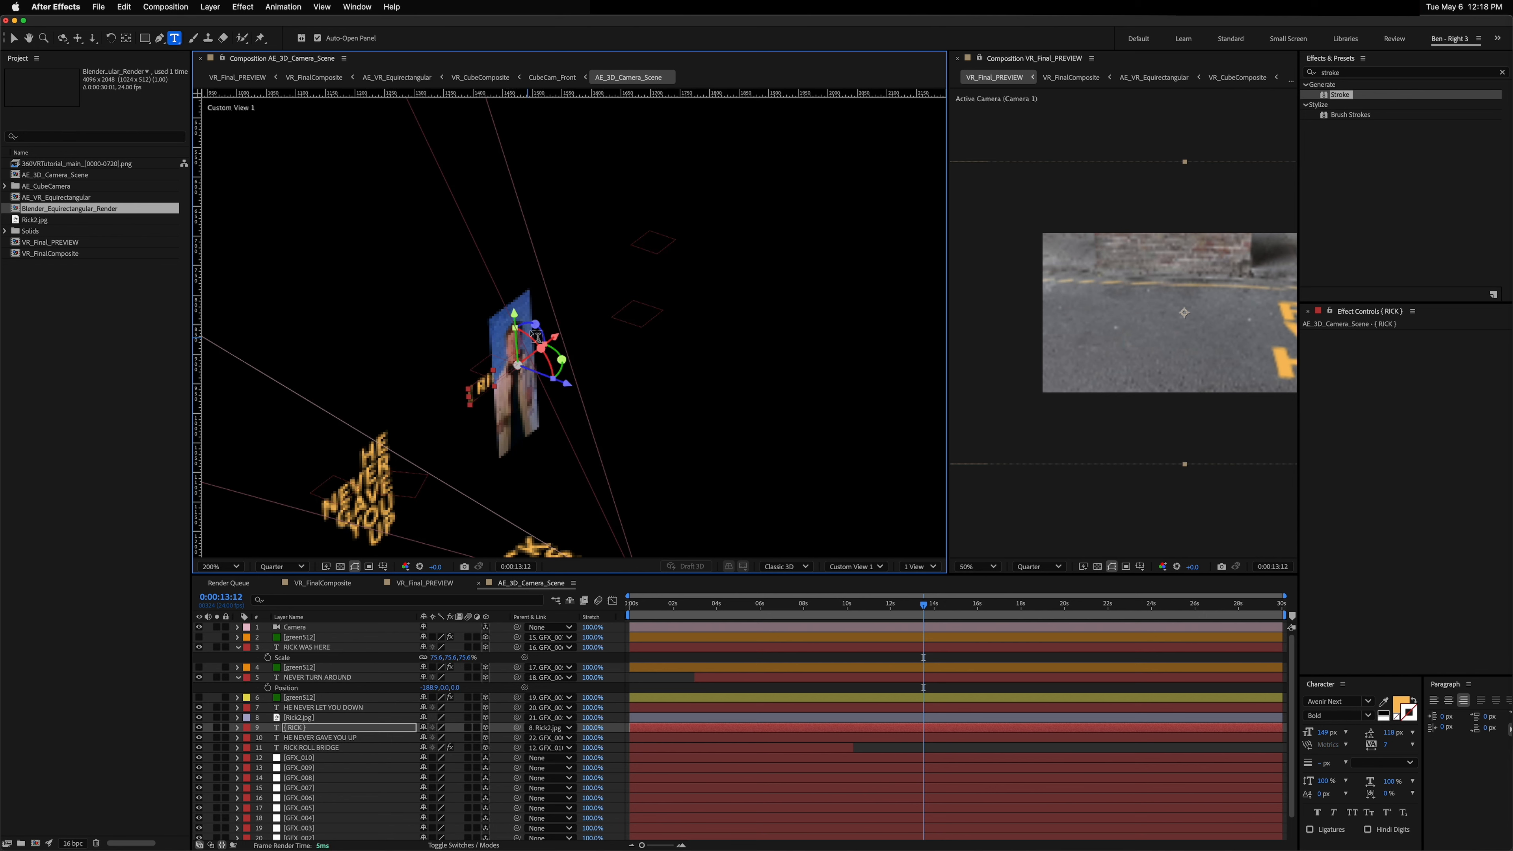
Step: Center-align the { RICK } text and move it down next to the Rick2.jpg image in the 3D view
key("v")
left_click_drag(515, 312, 539, 412)
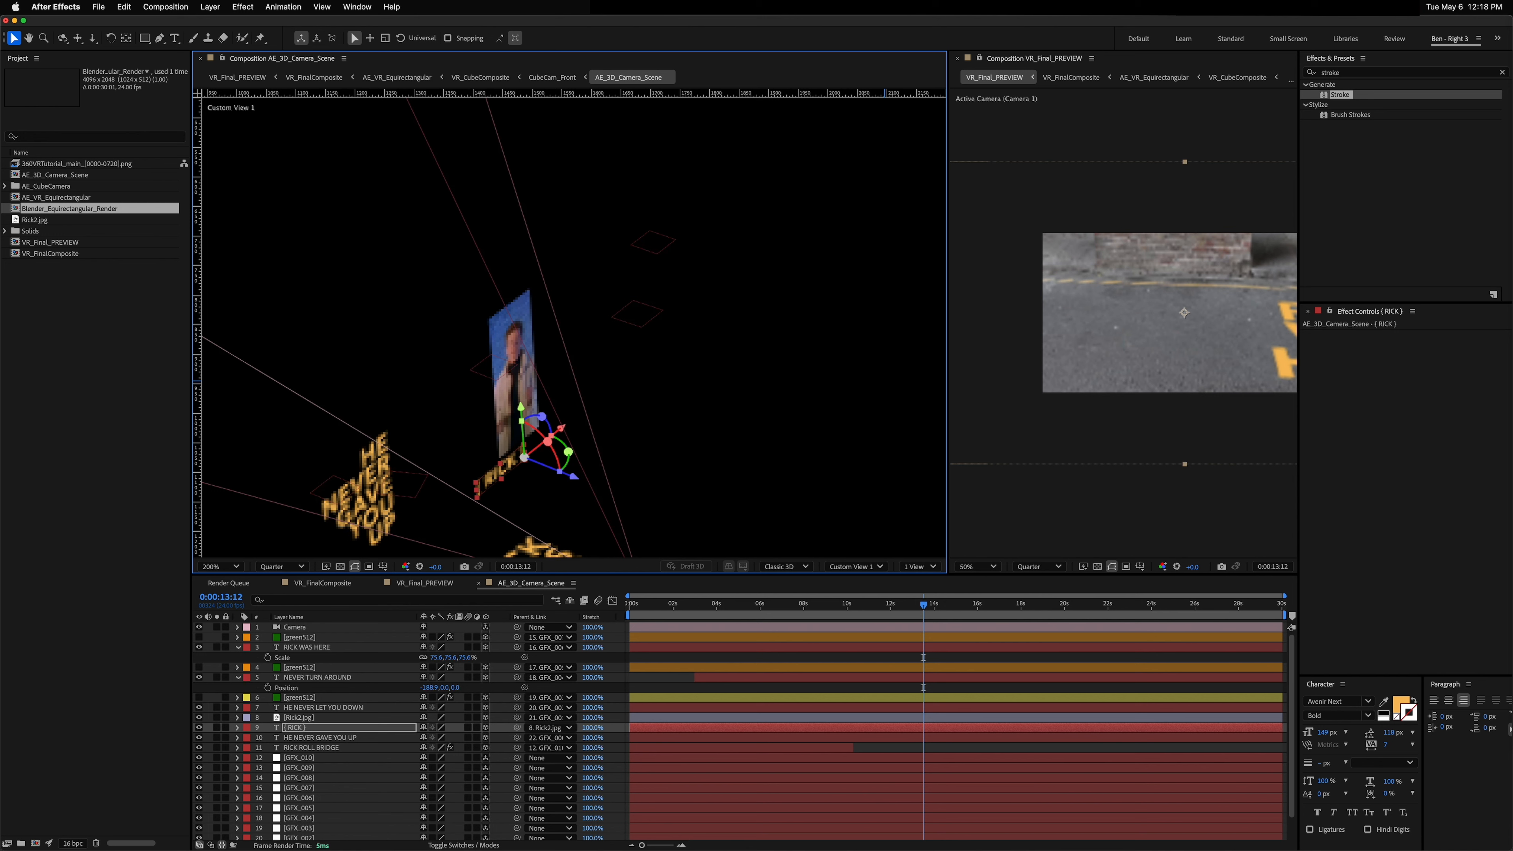
left_click(1448, 699)
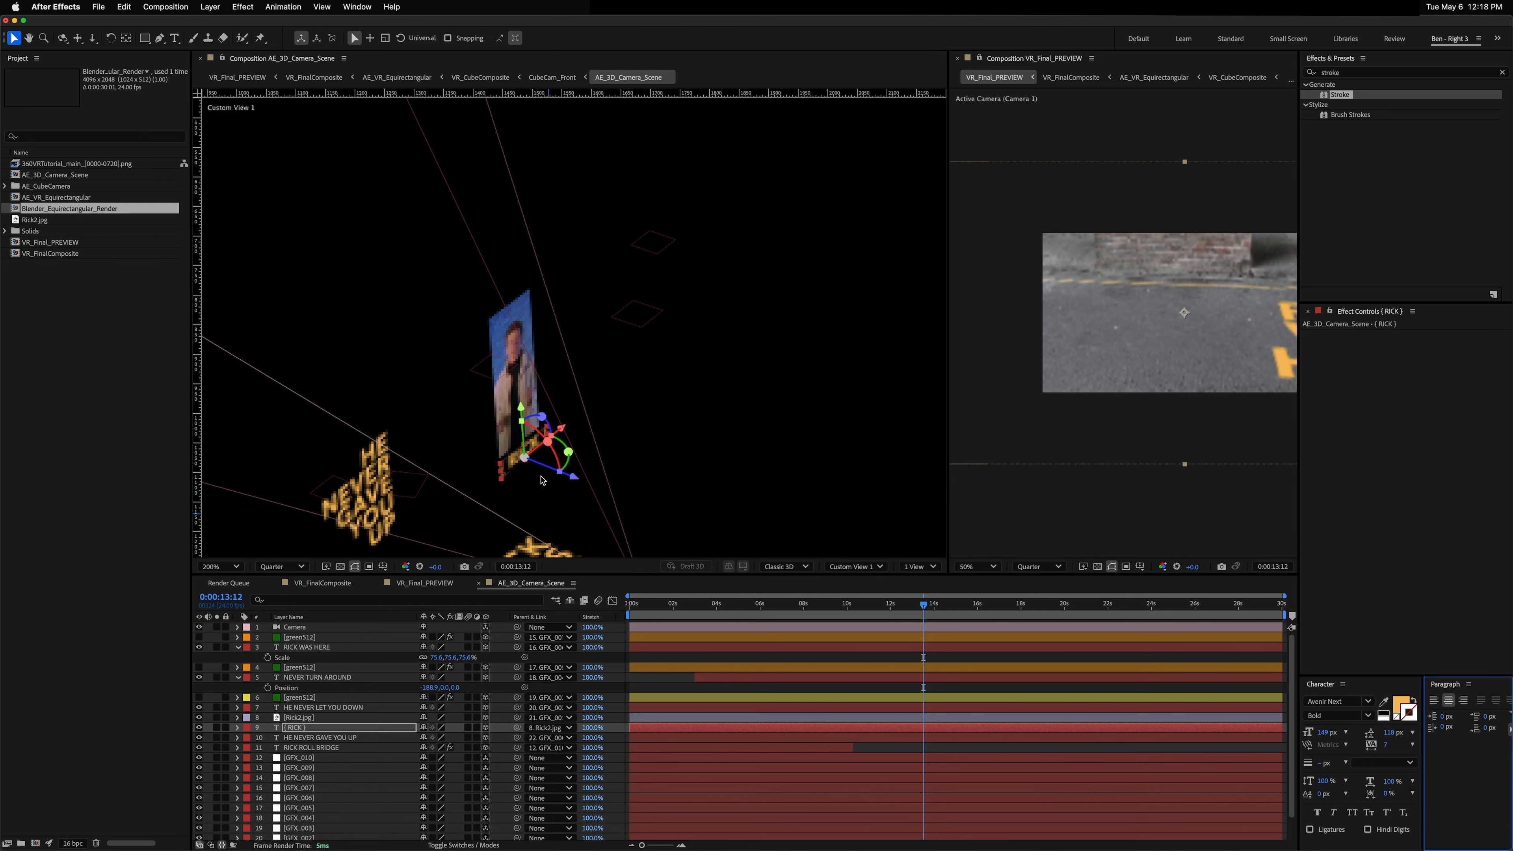
left_click_drag(522, 411, 521, 411)
Step: Move the { RICK } text above the Rick2.jpg image while orbiting the VR preview to check its placement
left_click(1212, 309)
key("c")
left_click_drag(1212, 309, 1203, 315)
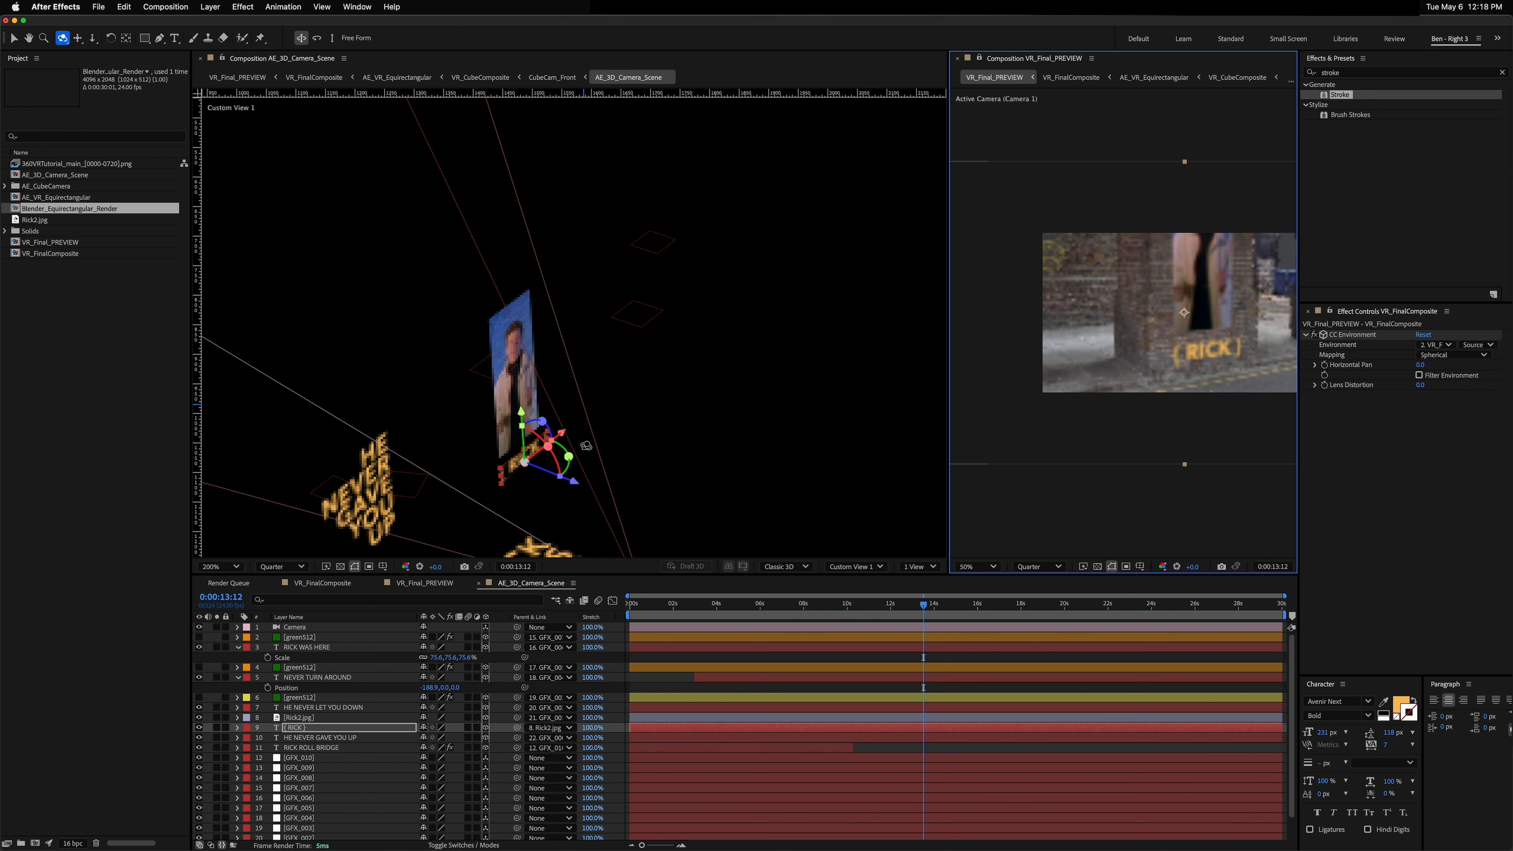
key("v")
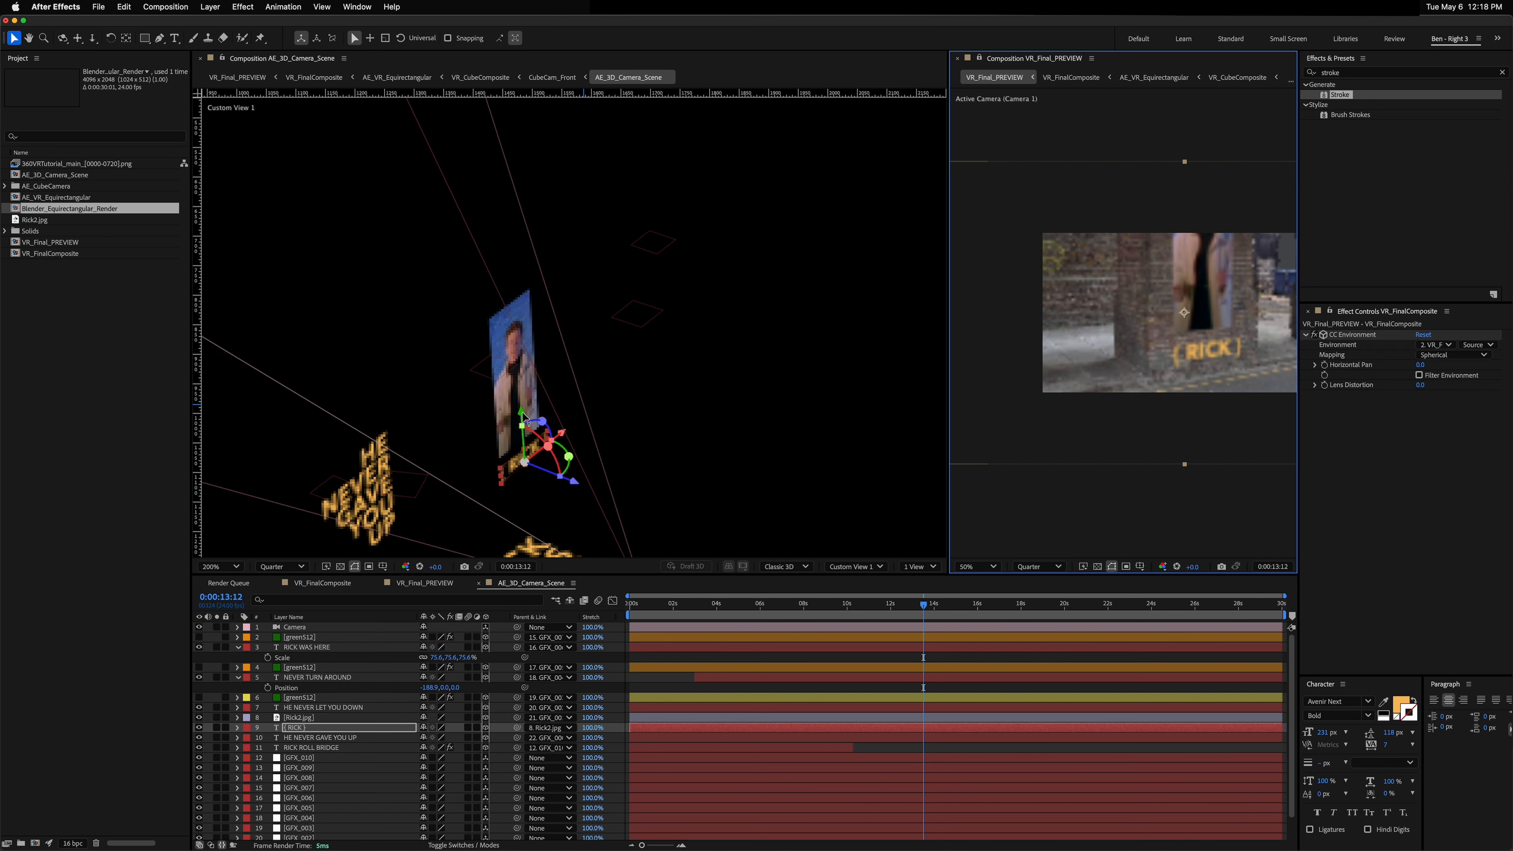
left_click_drag(522, 411, 502, 240)
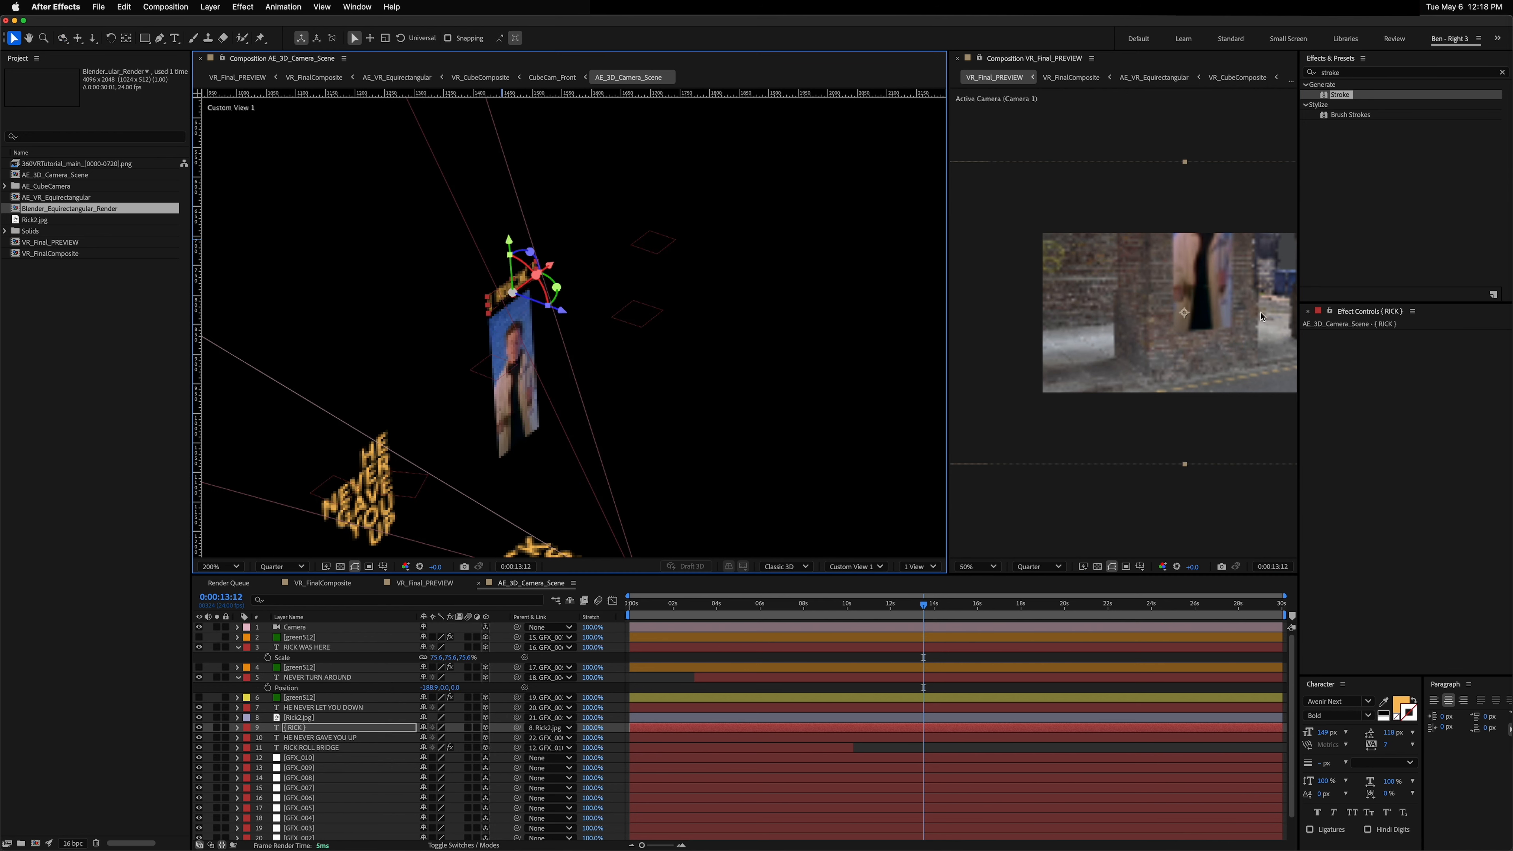
left_click(1194, 299)
left_click_drag(1208, 300, 1207, 319)
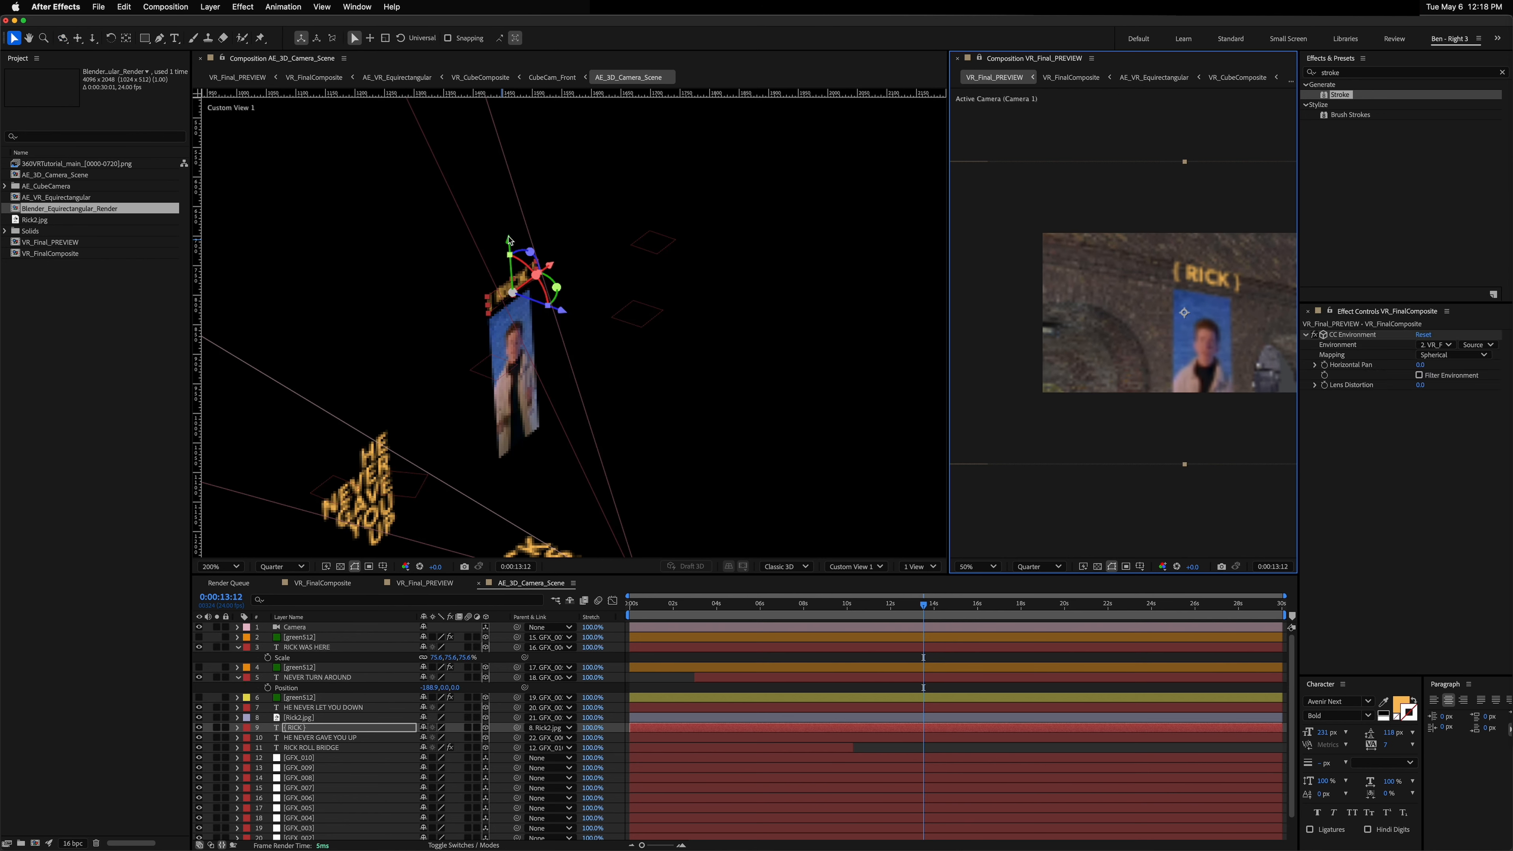
Step: Fine-tune the positions of the Rick2.jpg image and the { RICK } text above it
left_click_drag(509, 244, 546, 292)
left_click(514, 415)
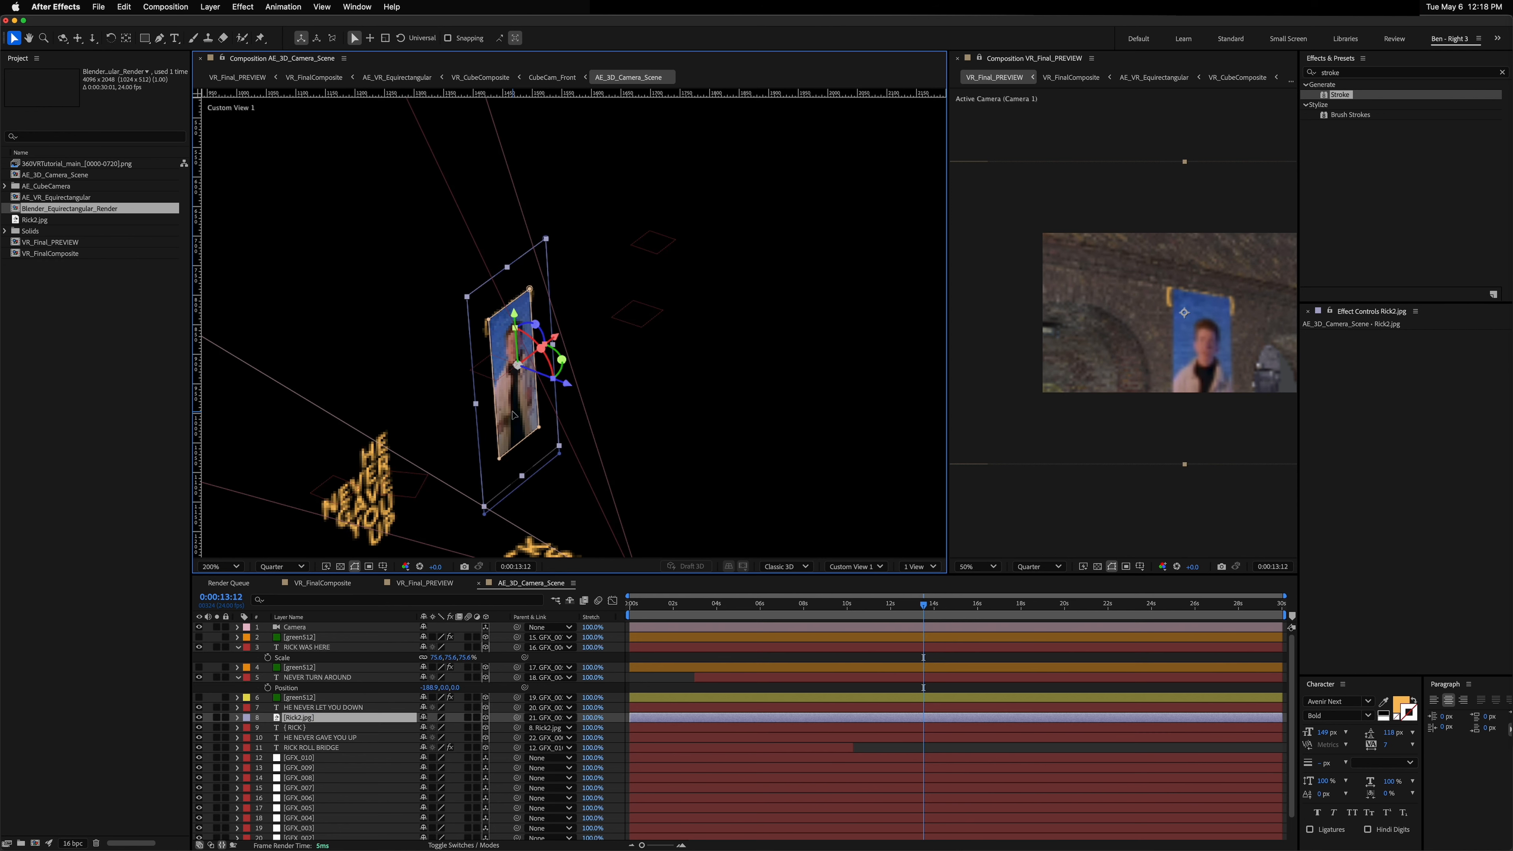
left_click(487, 319)
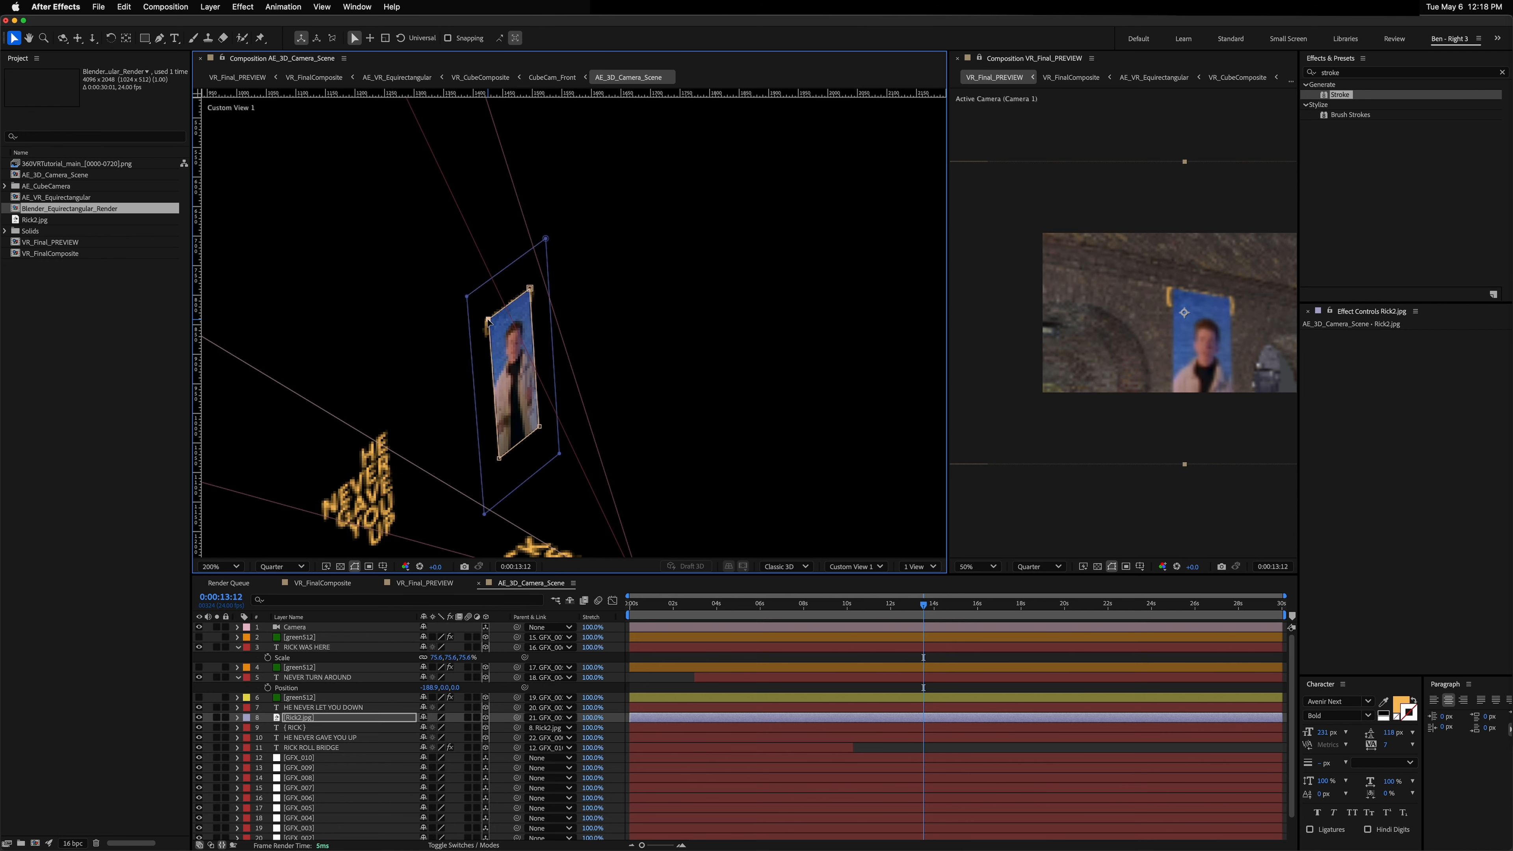
left_click_drag(508, 304, 511, 315)
left_click(302, 728)
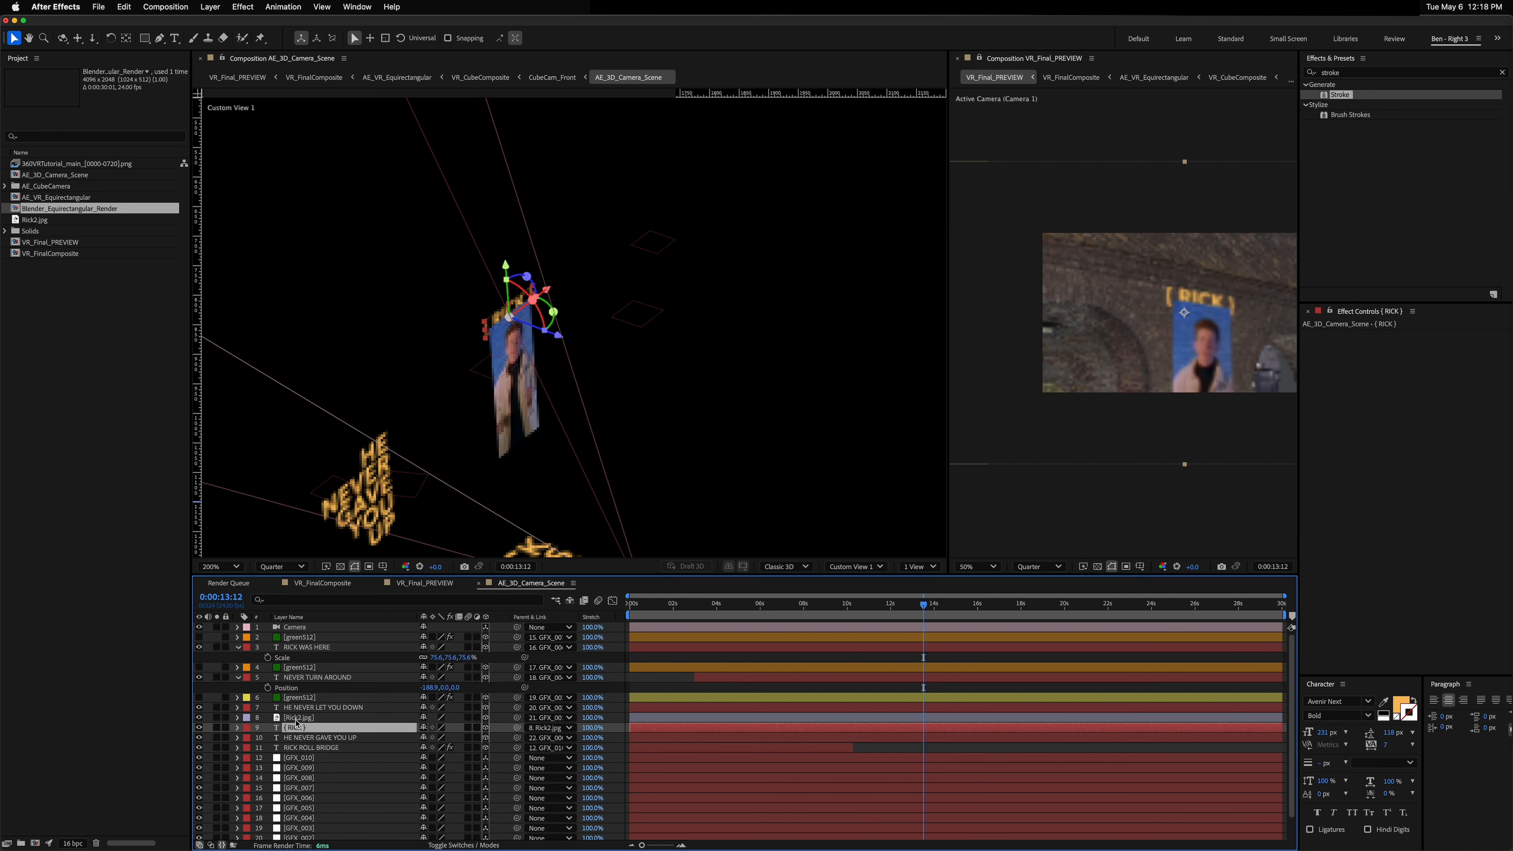
left_click_drag(505, 263, 529, 216)
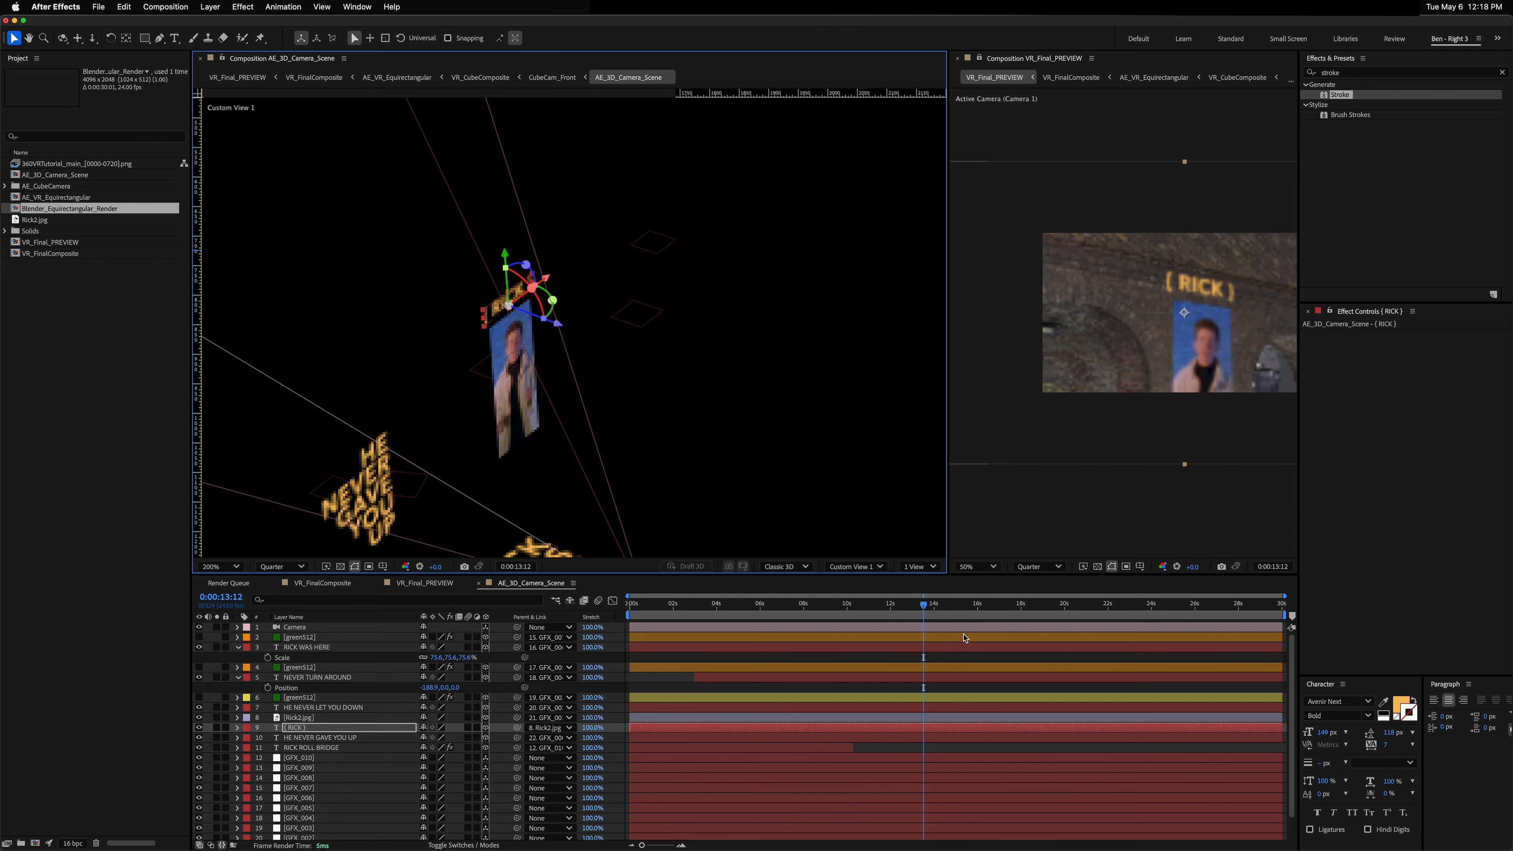
Step: Switch to VR_FinalComposite and scrub the timeline to review the finished scene
mouse_move(920, 603)
left_mouse_down()
mouse_move(865, 602)
mouse_move(914, 603)
left_mouse_up()
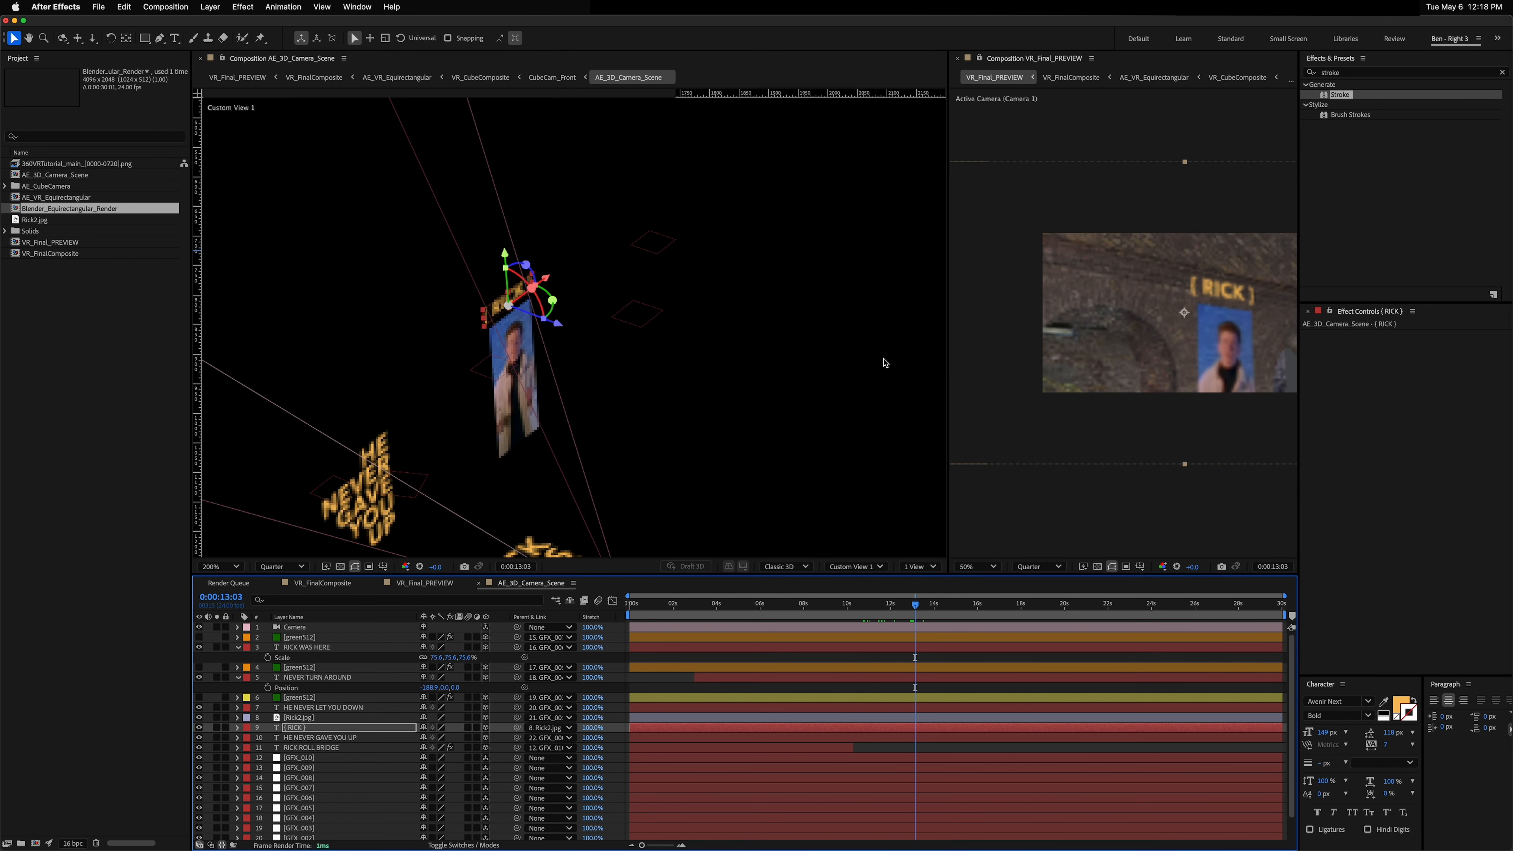
left_click(310, 584)
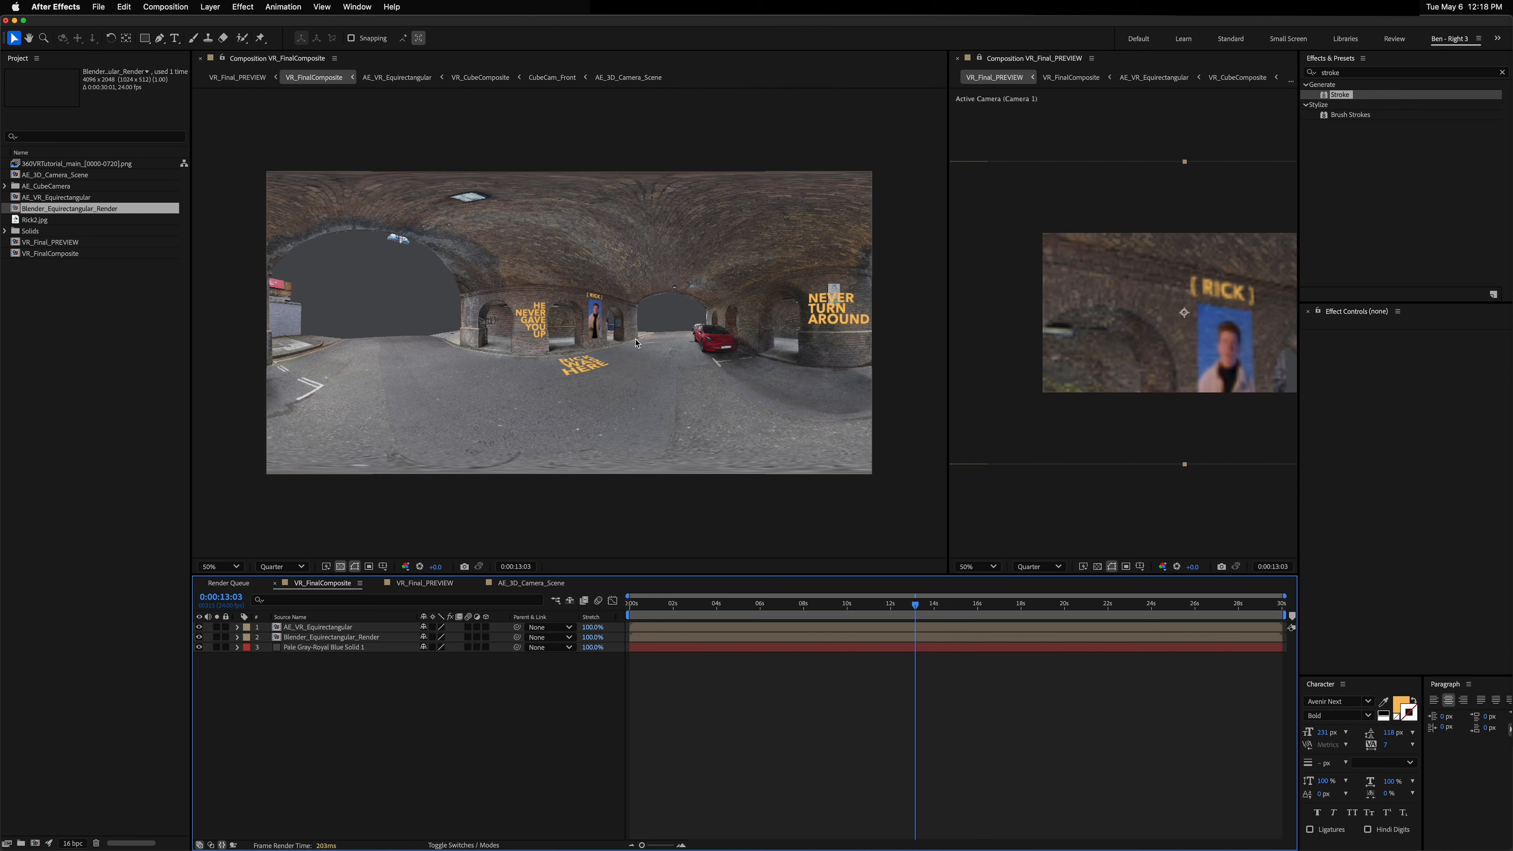
left_click_drag(915, 603, 888, 632)
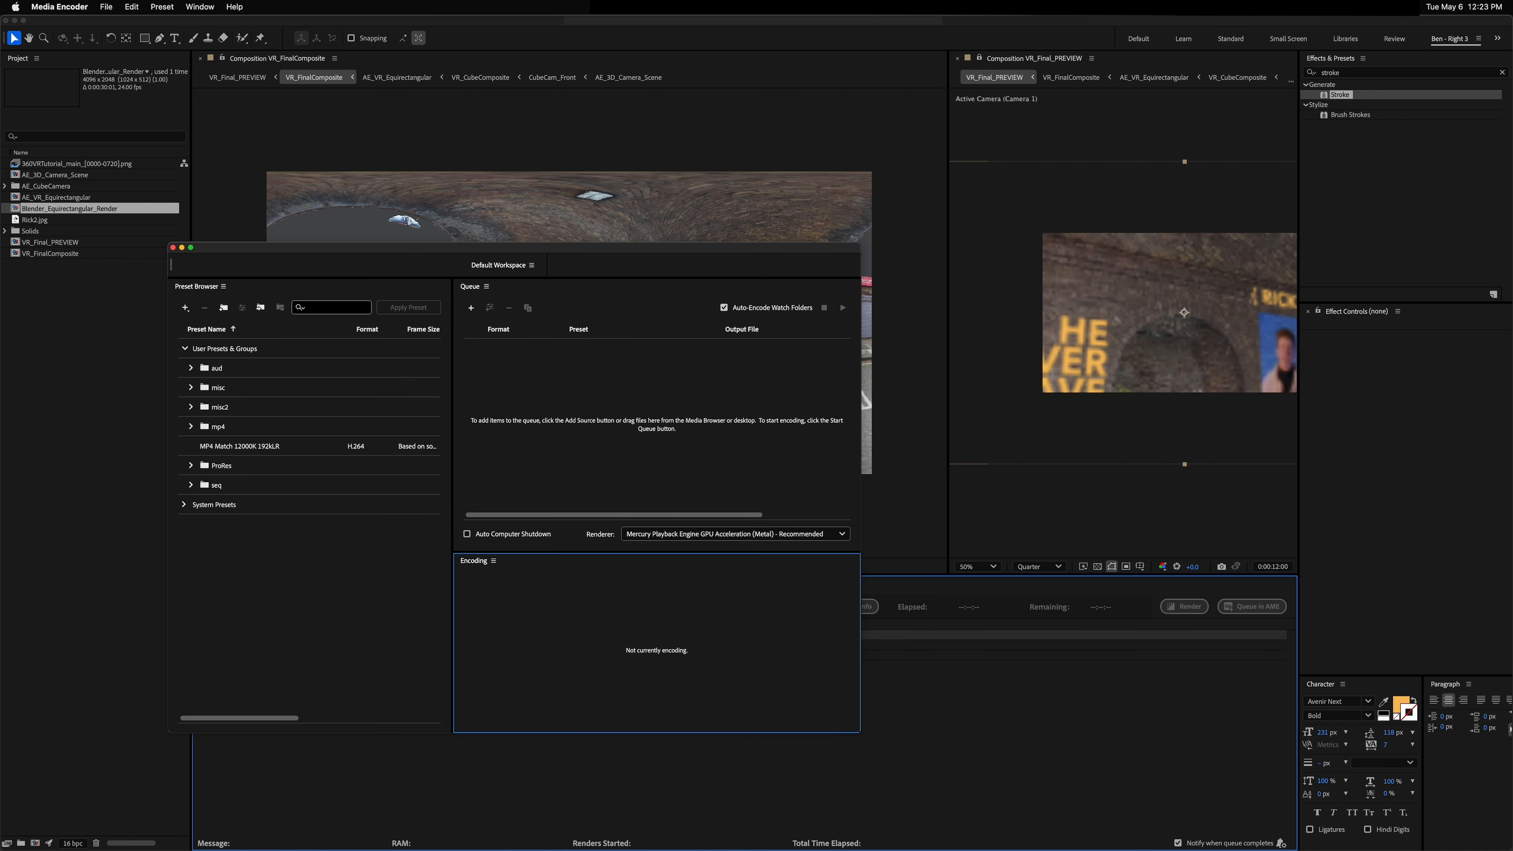
Step: Switch to Finder and preview the rendered VR_FinalComposite.mov with Quick Look
key("super+Tab")
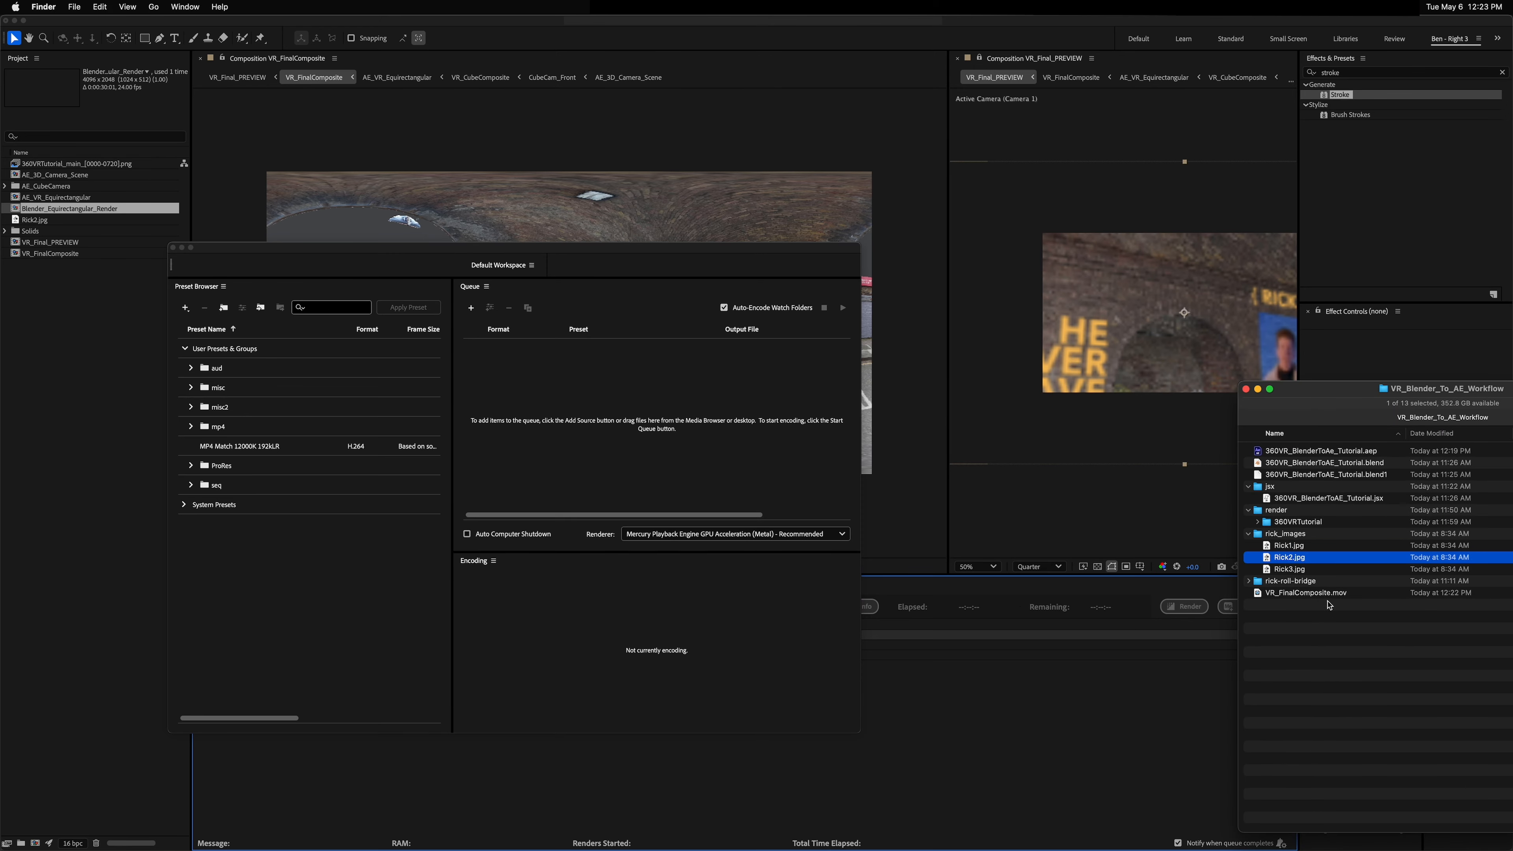
key("space")
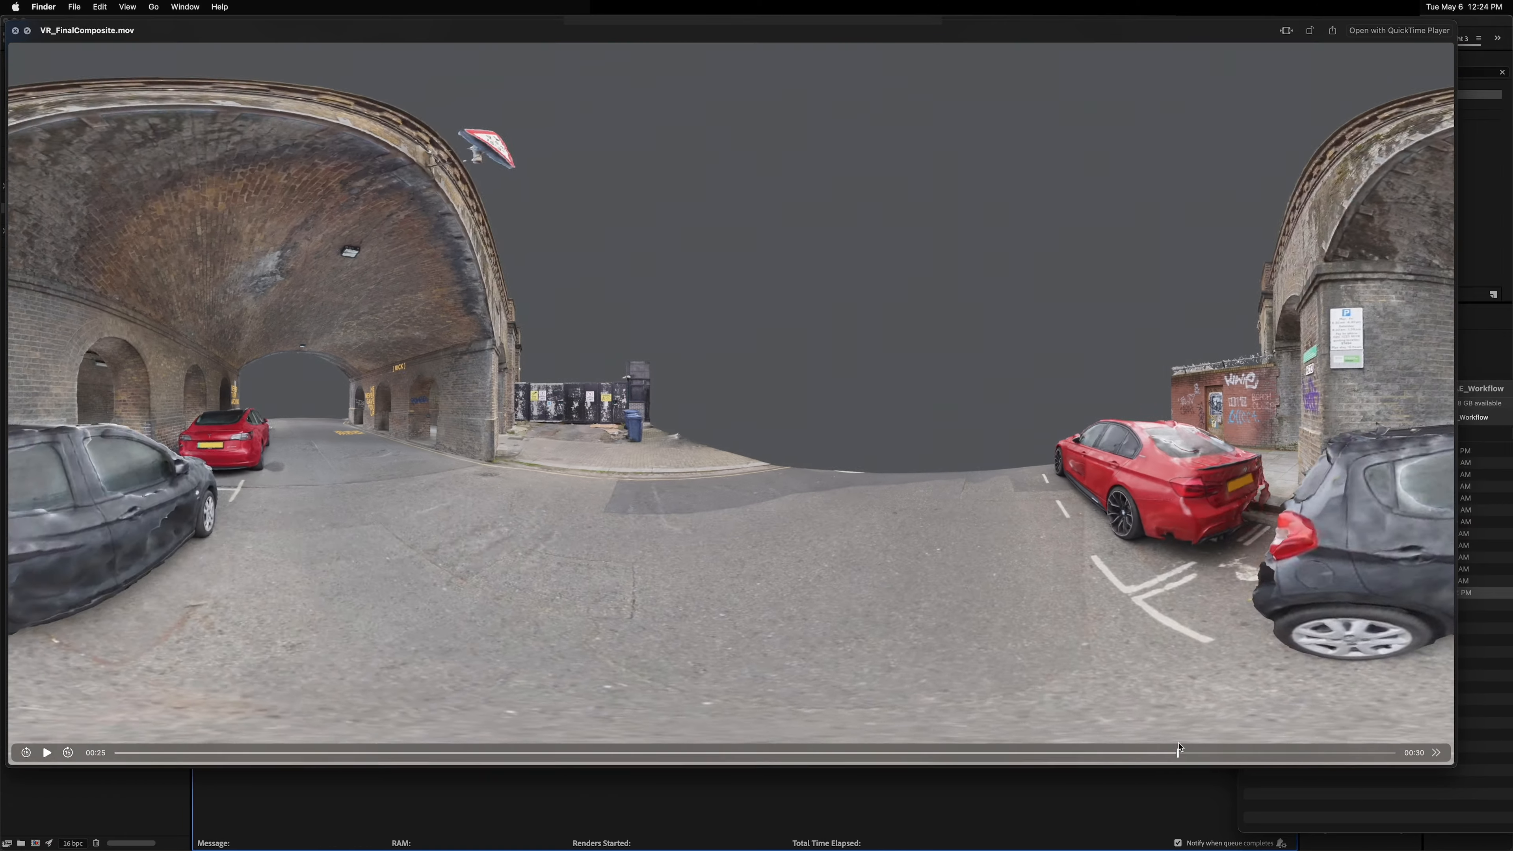
left_click_drag(1178, 748, 712, 750)
key("space")
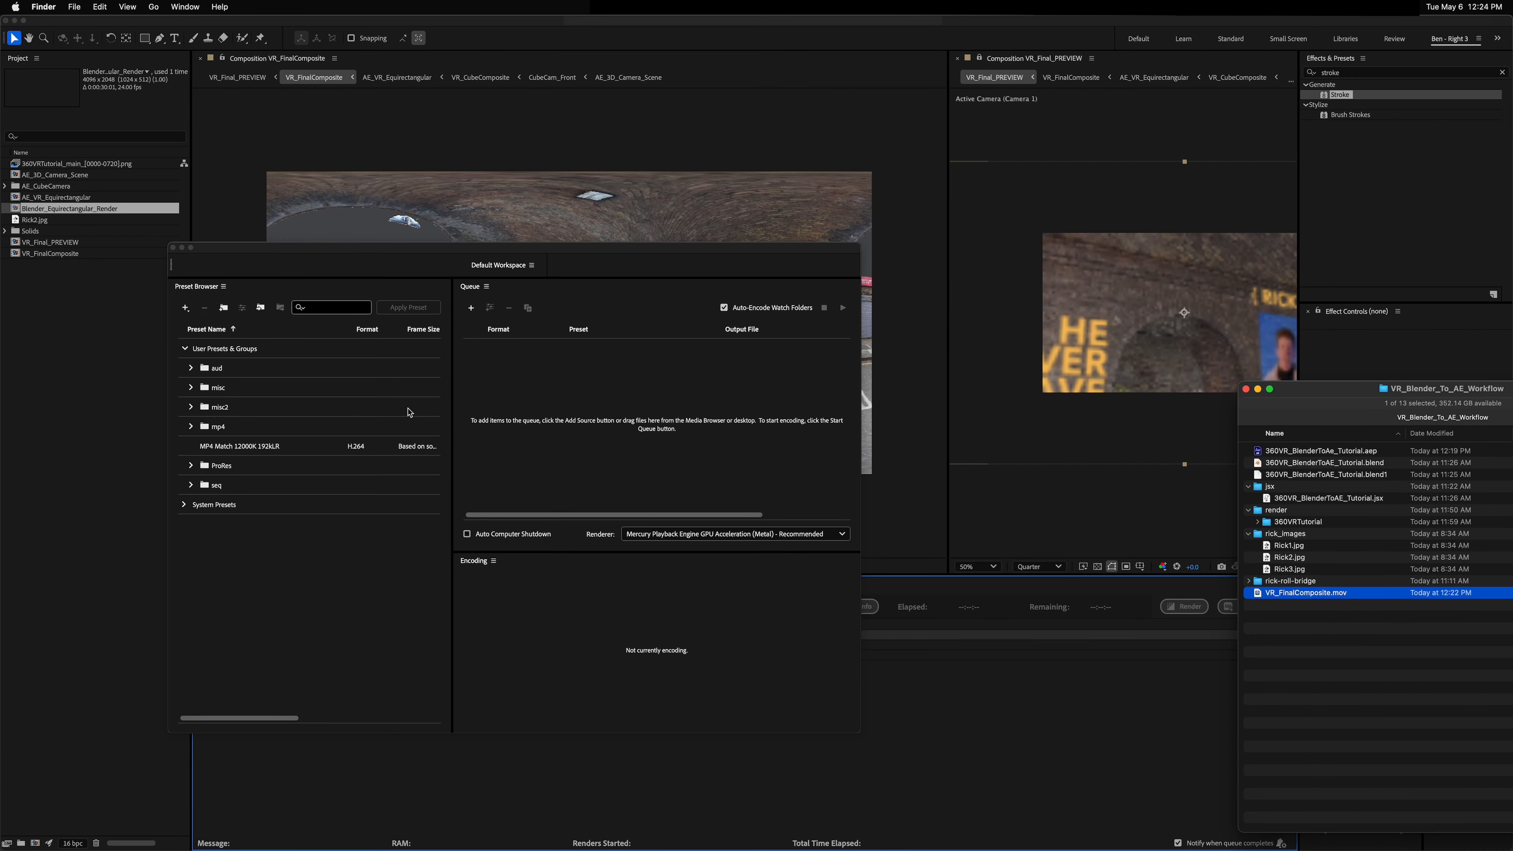
Step: Queue VR_FinalComposite.mov in Media Encoder and set its H.264 target bitrate to 30 Mbps
left_click_drag(1311, 597, 595, 417)
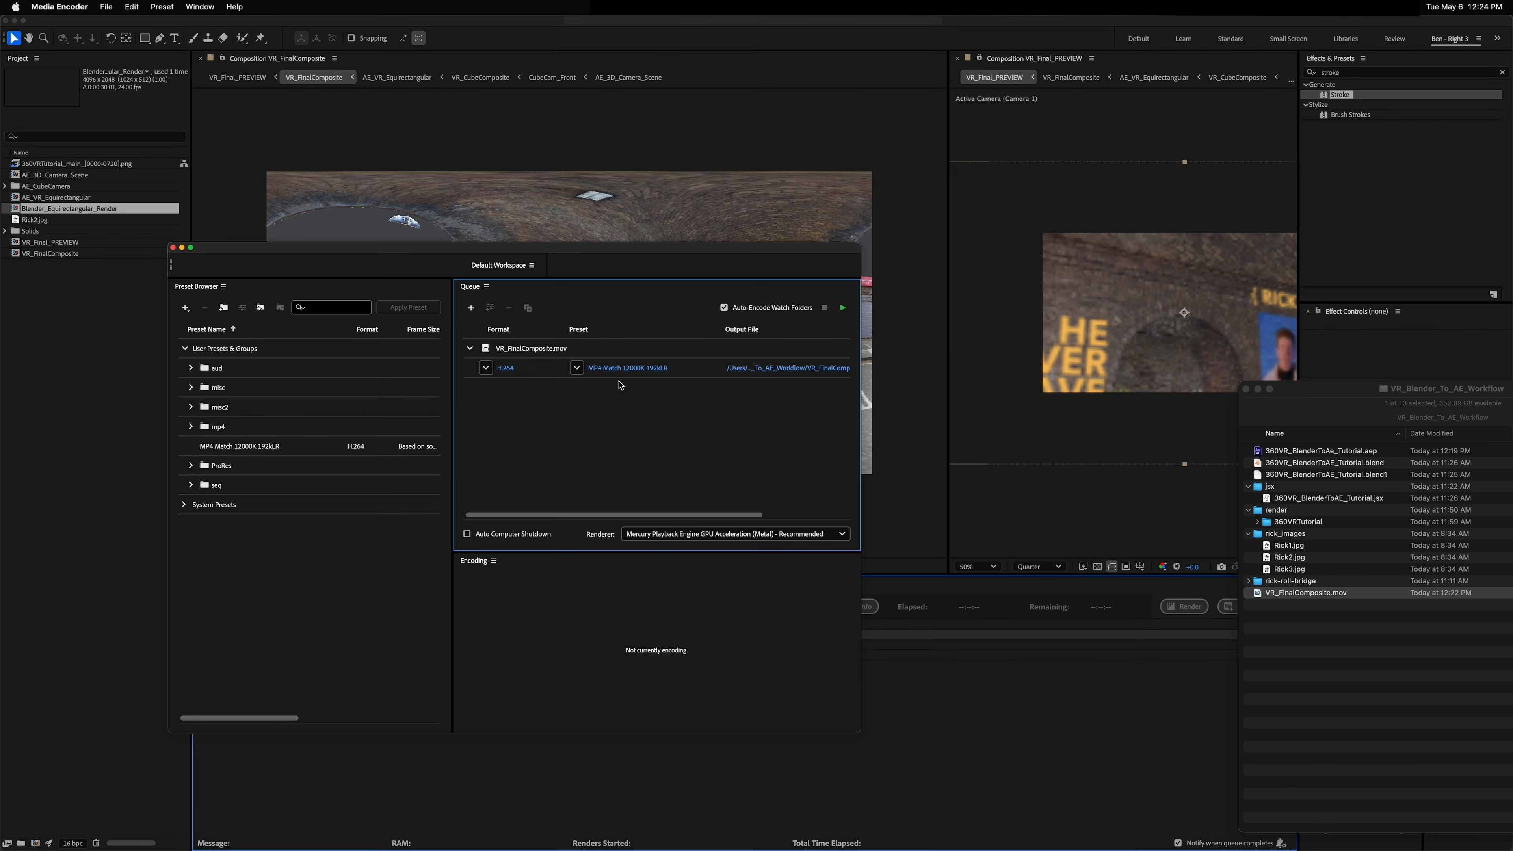
left_click(617, 368)
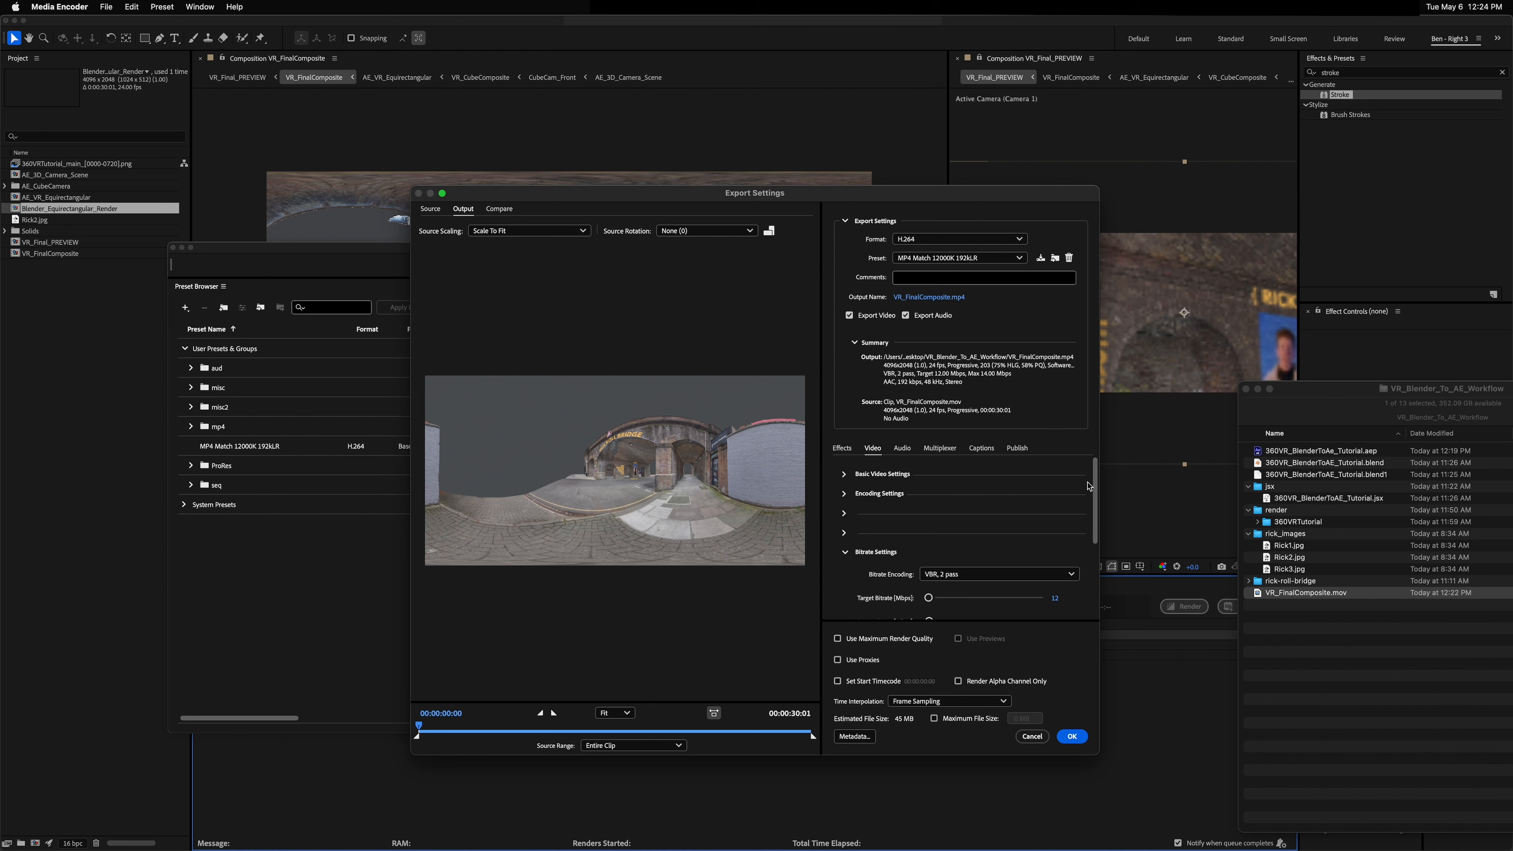
scroll(1063, 543, "down", 3)
left_click(1055, 544)
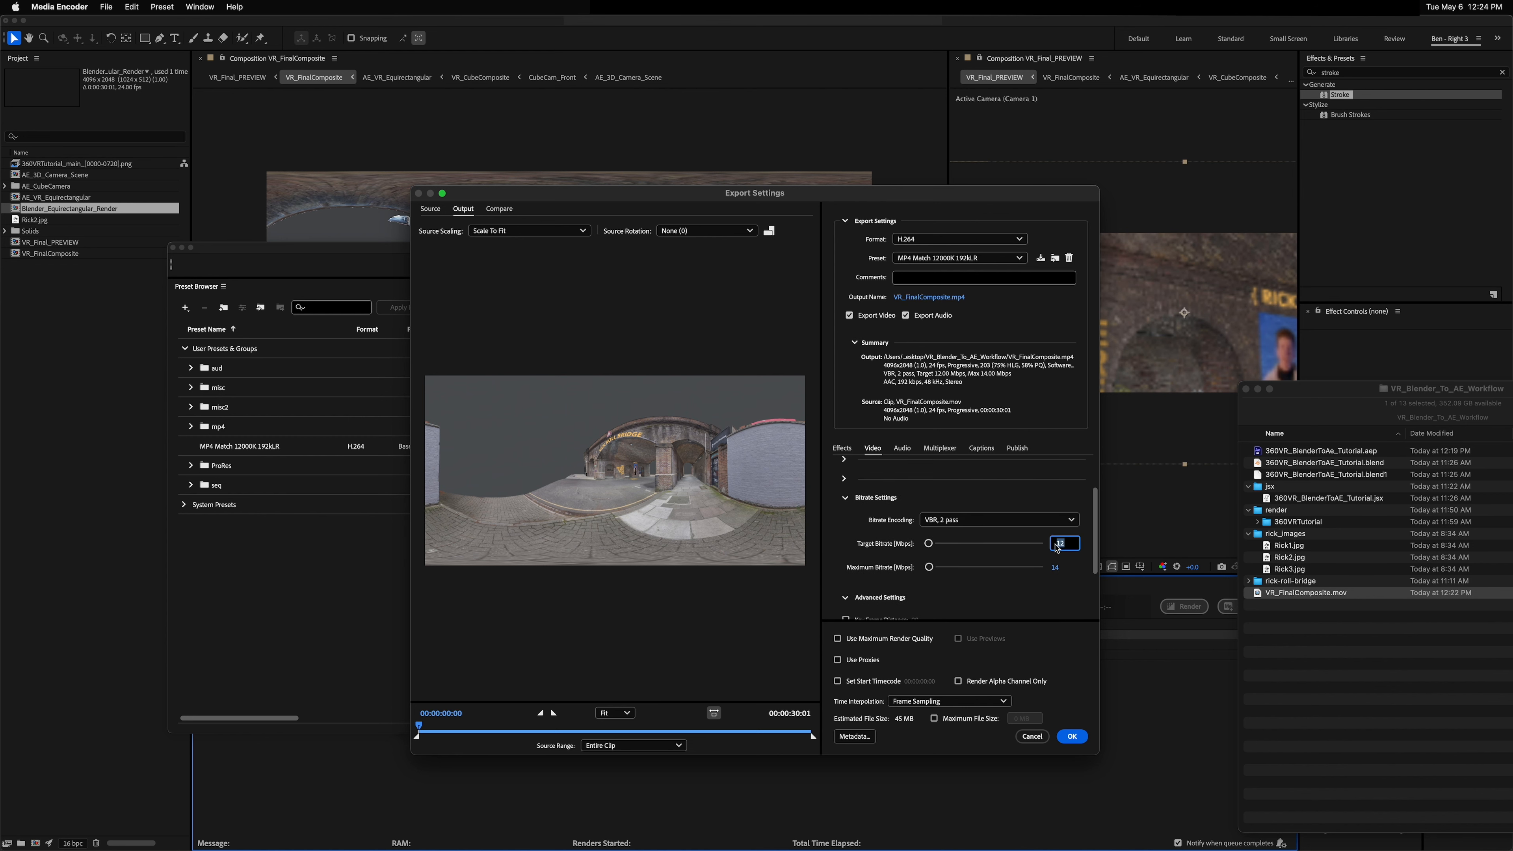
type("30")
key("Tab")
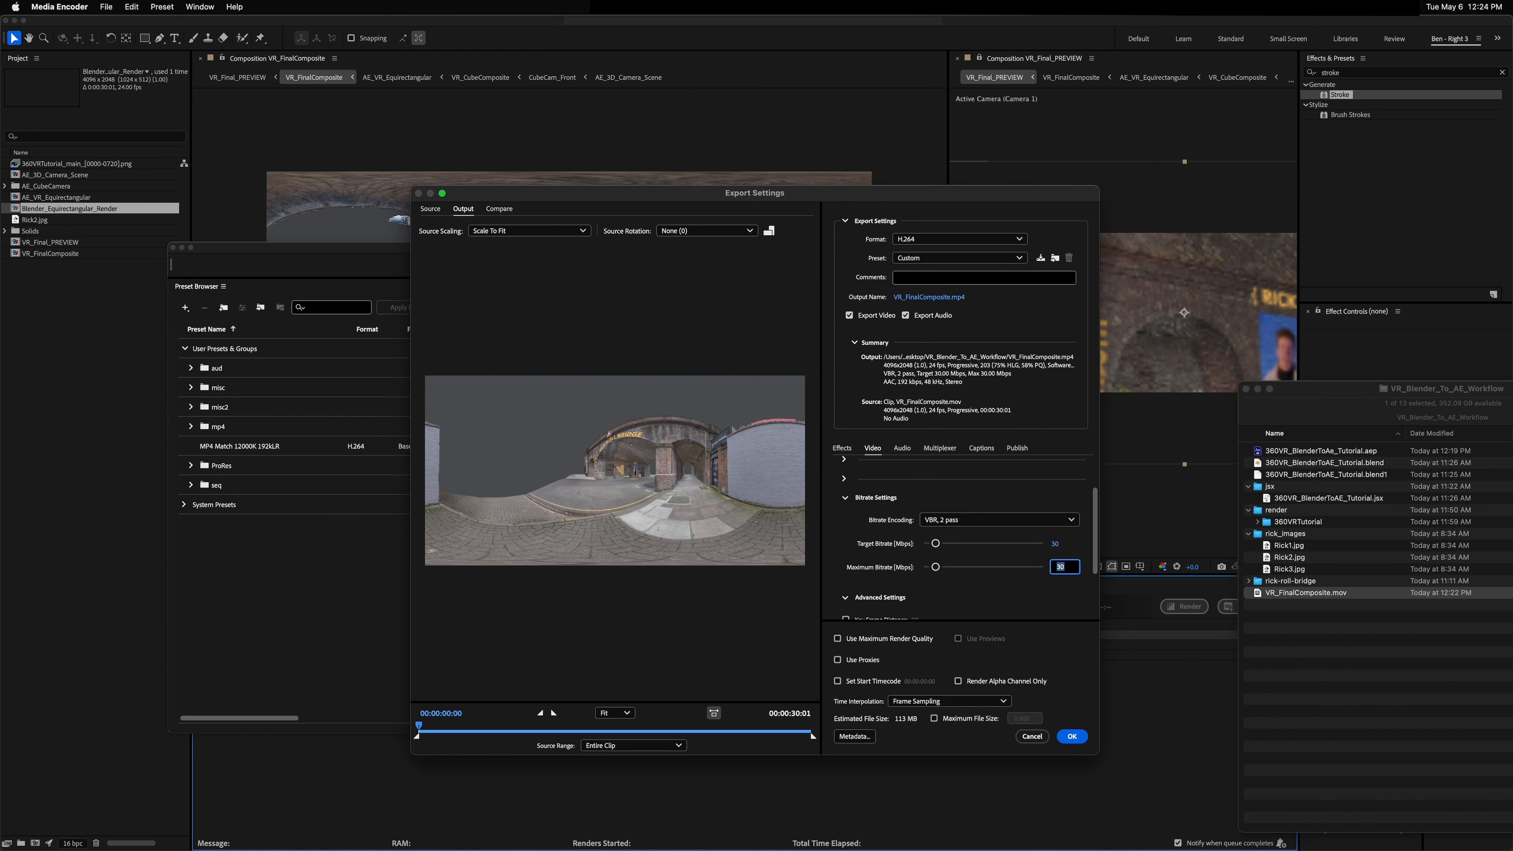
key("Tab")
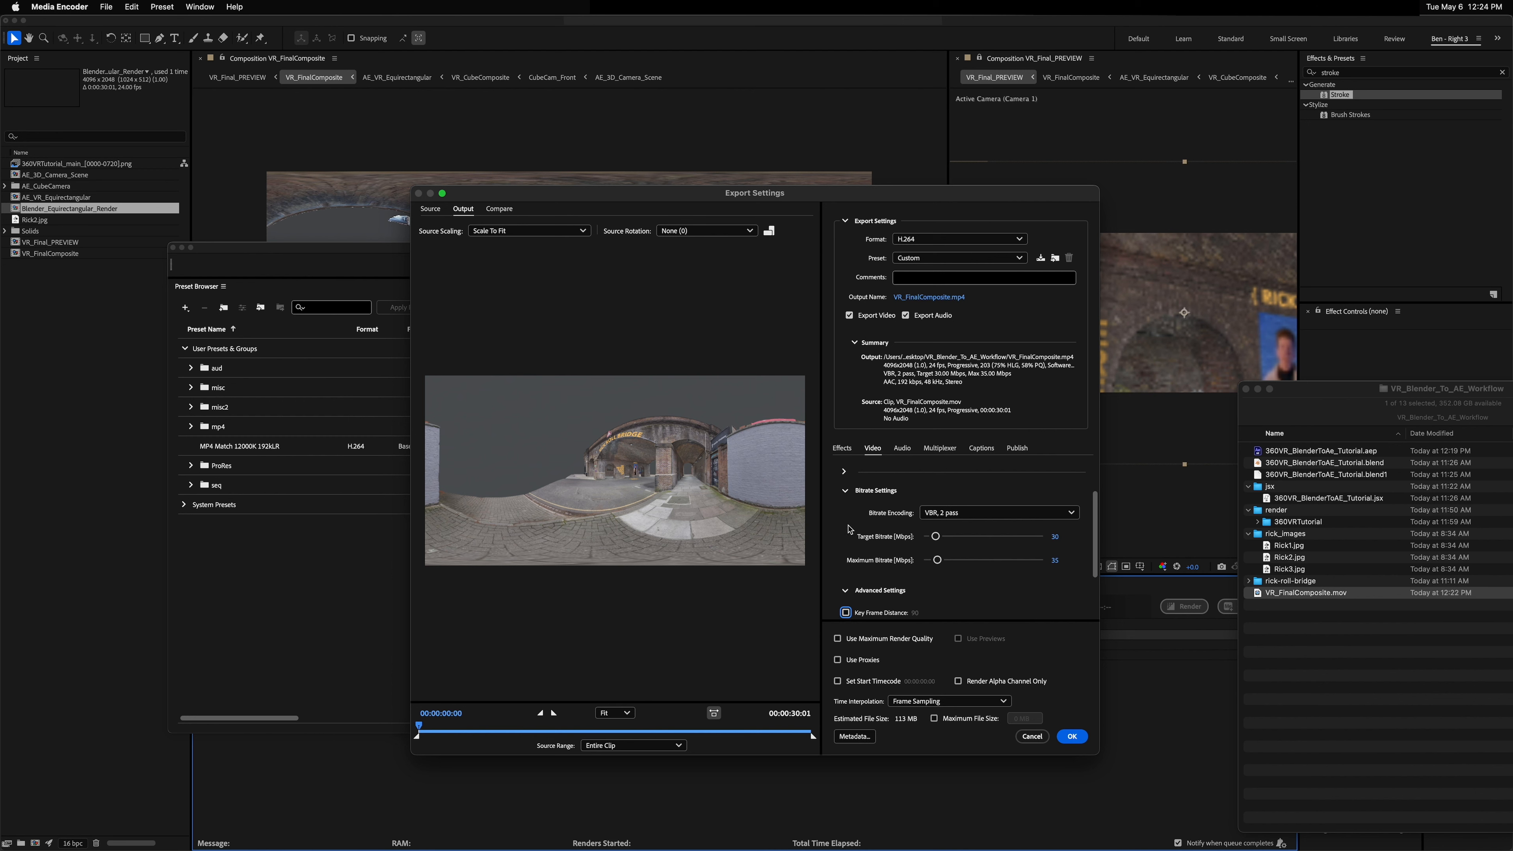
Step: Enable the Video is VR option with monoscopic layout and confirm the export settings
scroll(848, 528, "down", 3)
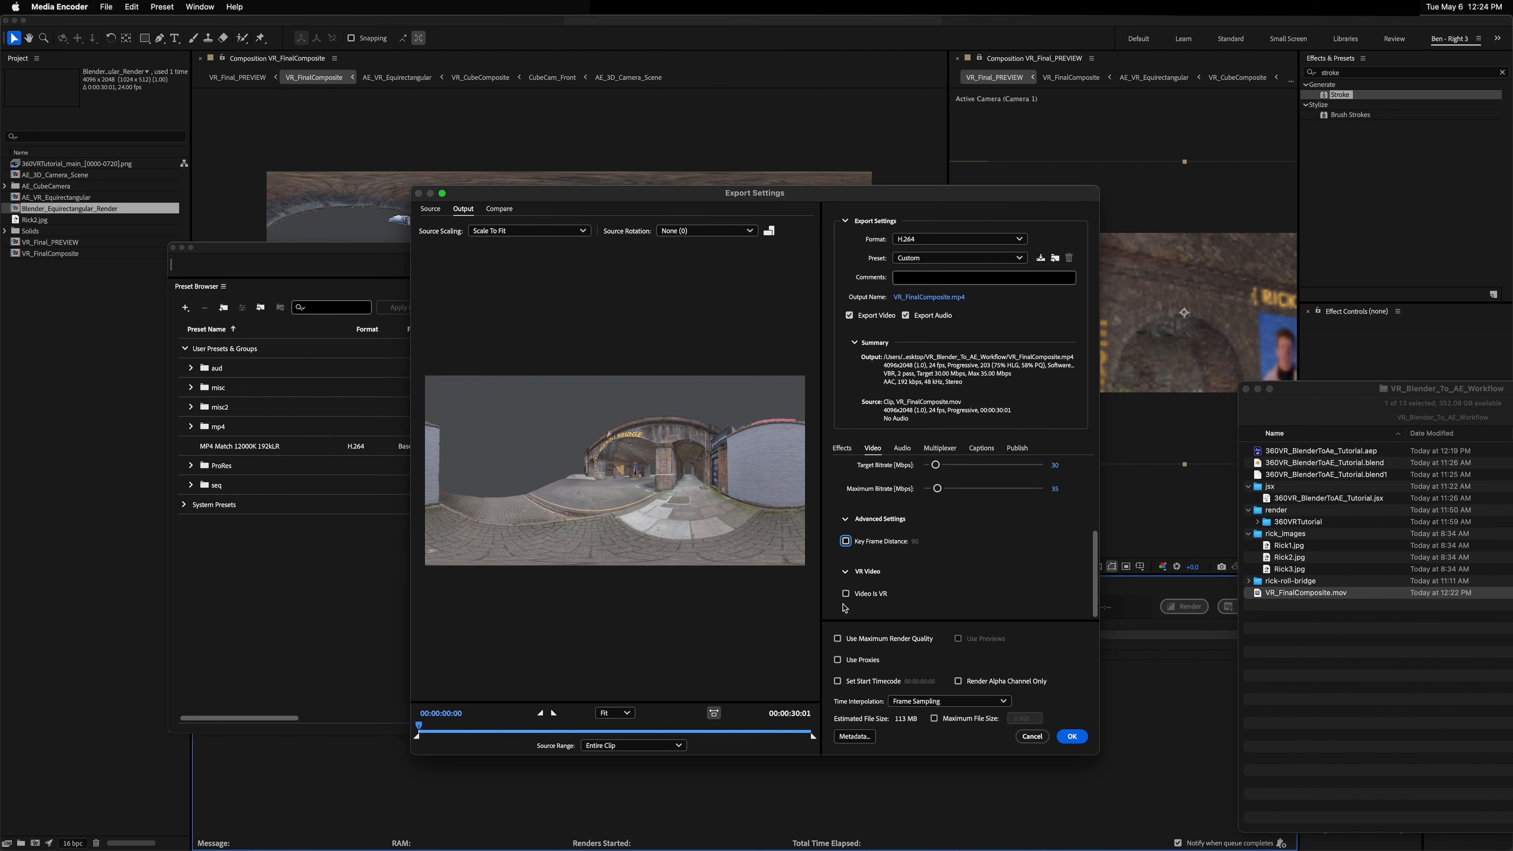
left_click(845, 593)
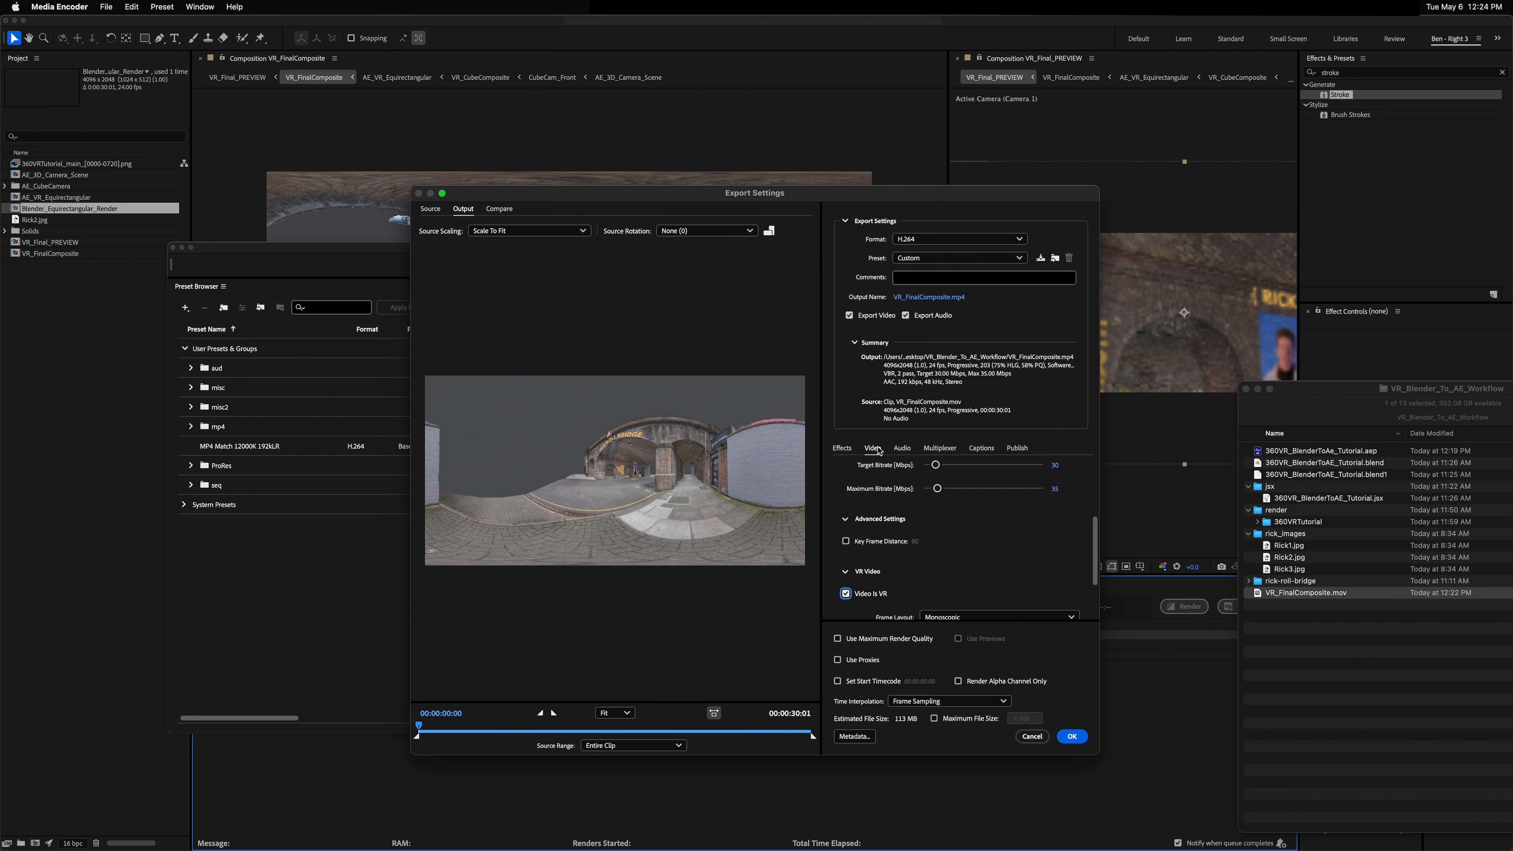
scroll(844, 573, "down", 2)
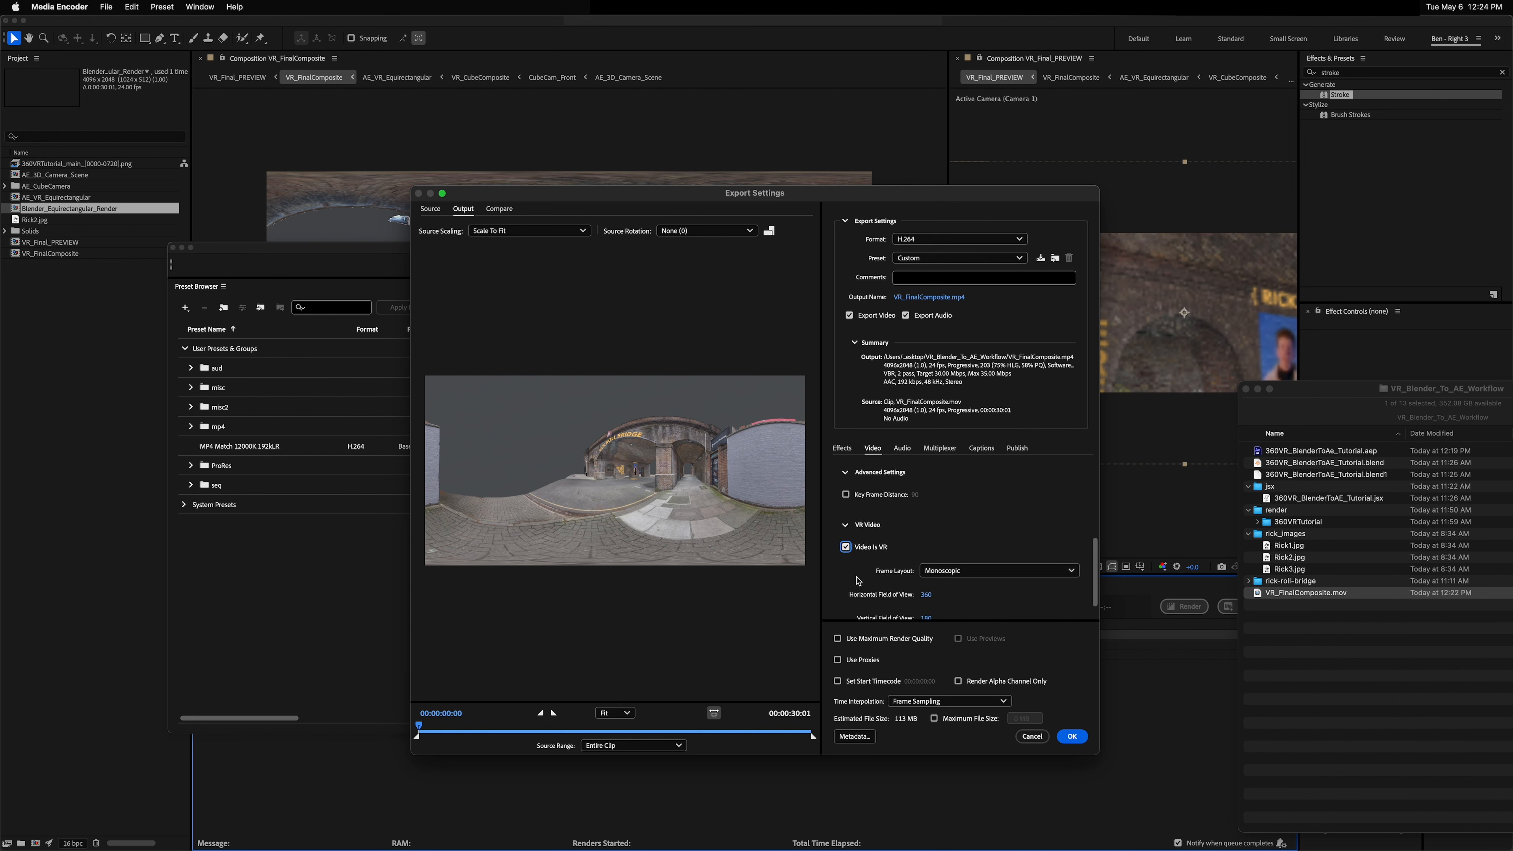
scroll(856, 581, "down", 1)
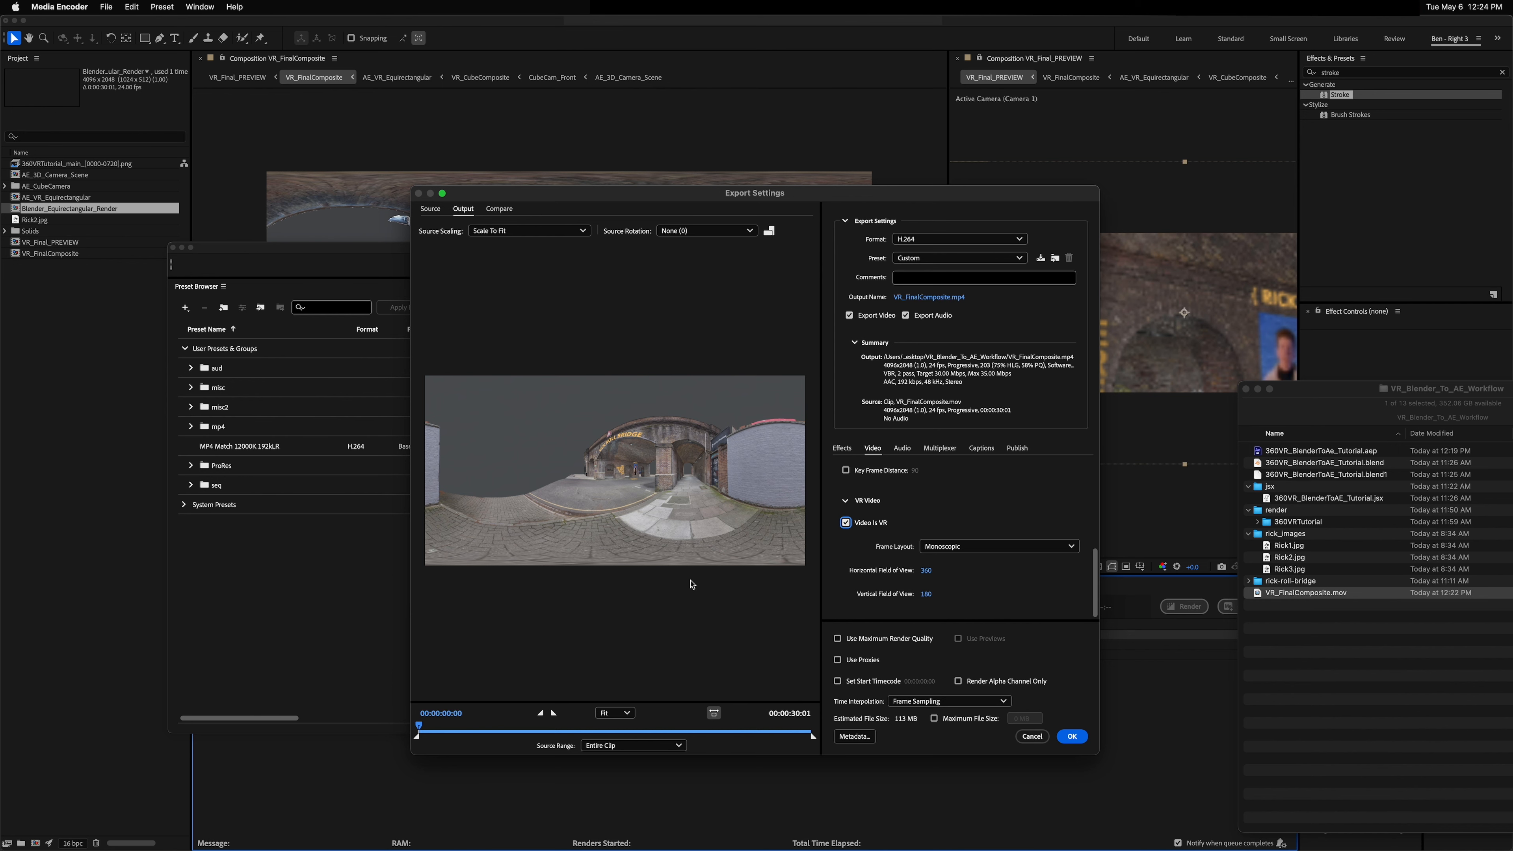
left_click(1072, 736)
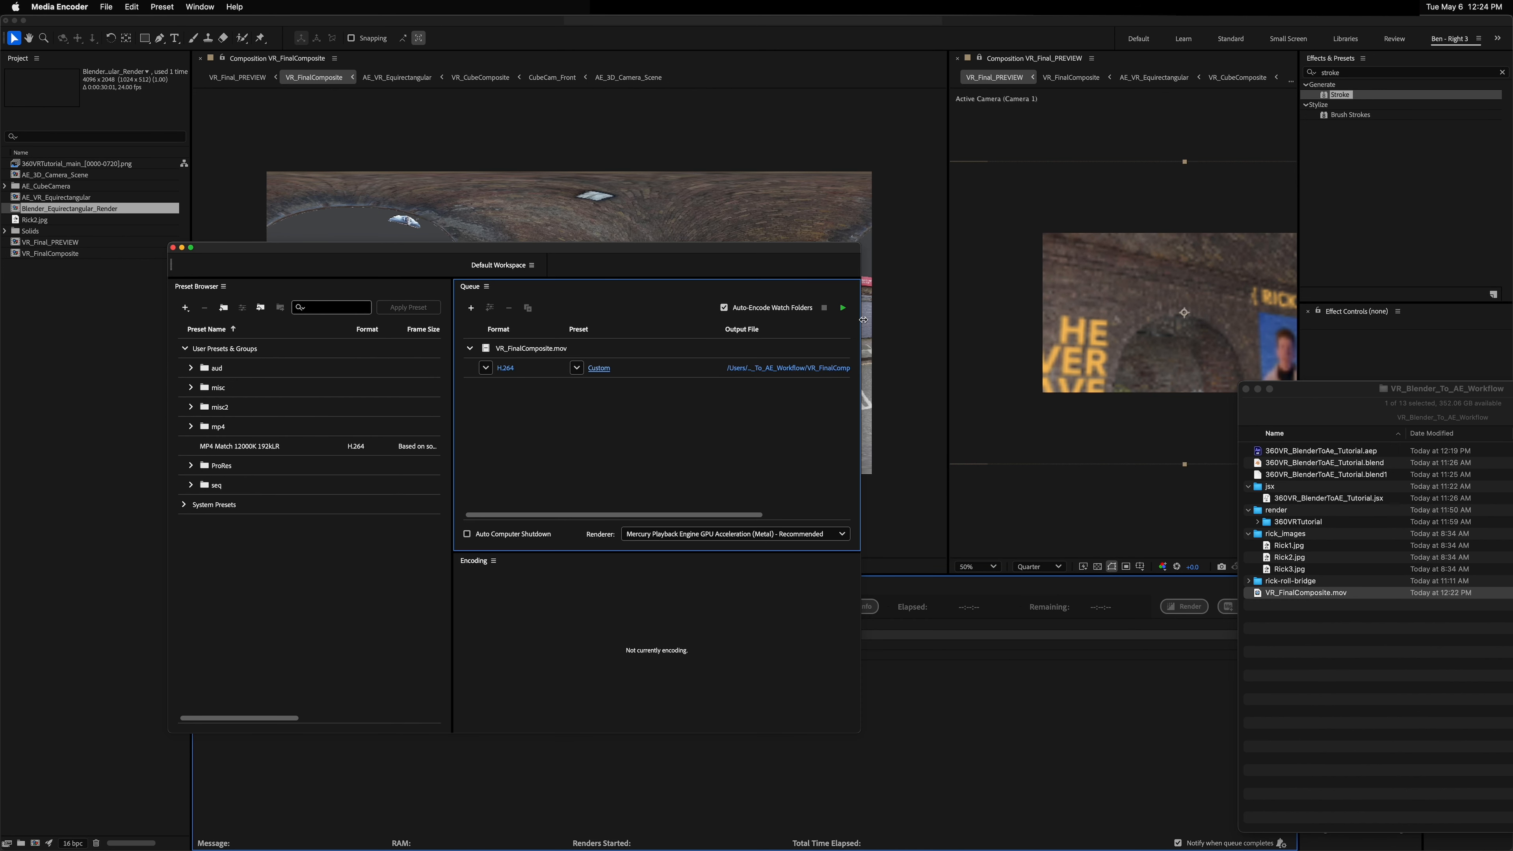
Step: Start the encoding queue to render VR_FinalComposite.mp4
left_click(842, 308)
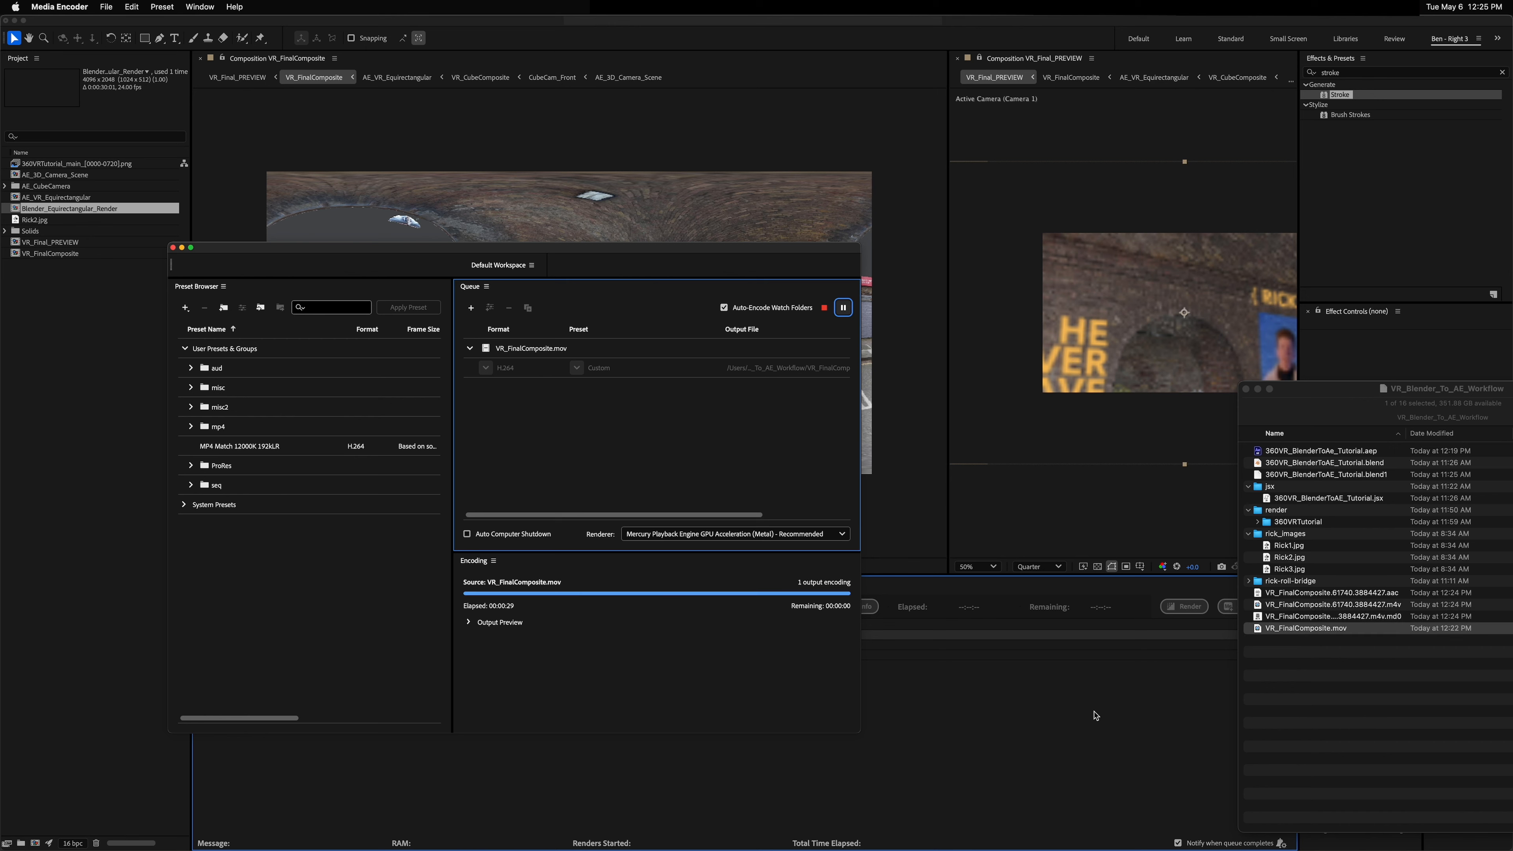
left_click(1359, 654)
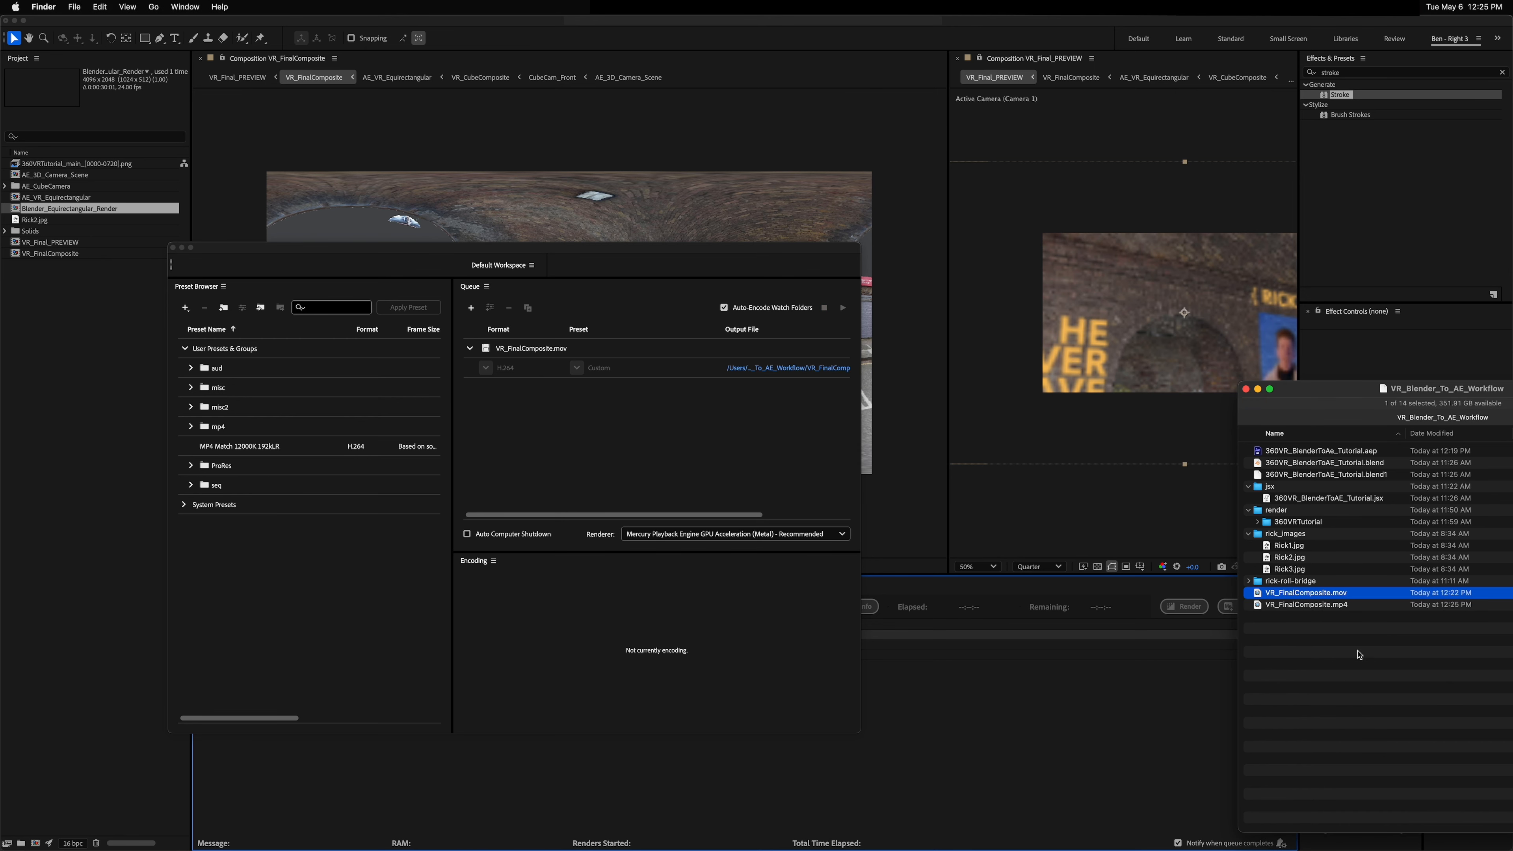
Step: Preview the exported VR_FinalComposite.mp4 with Quick Look
left_click(1359, 607)
key("space")
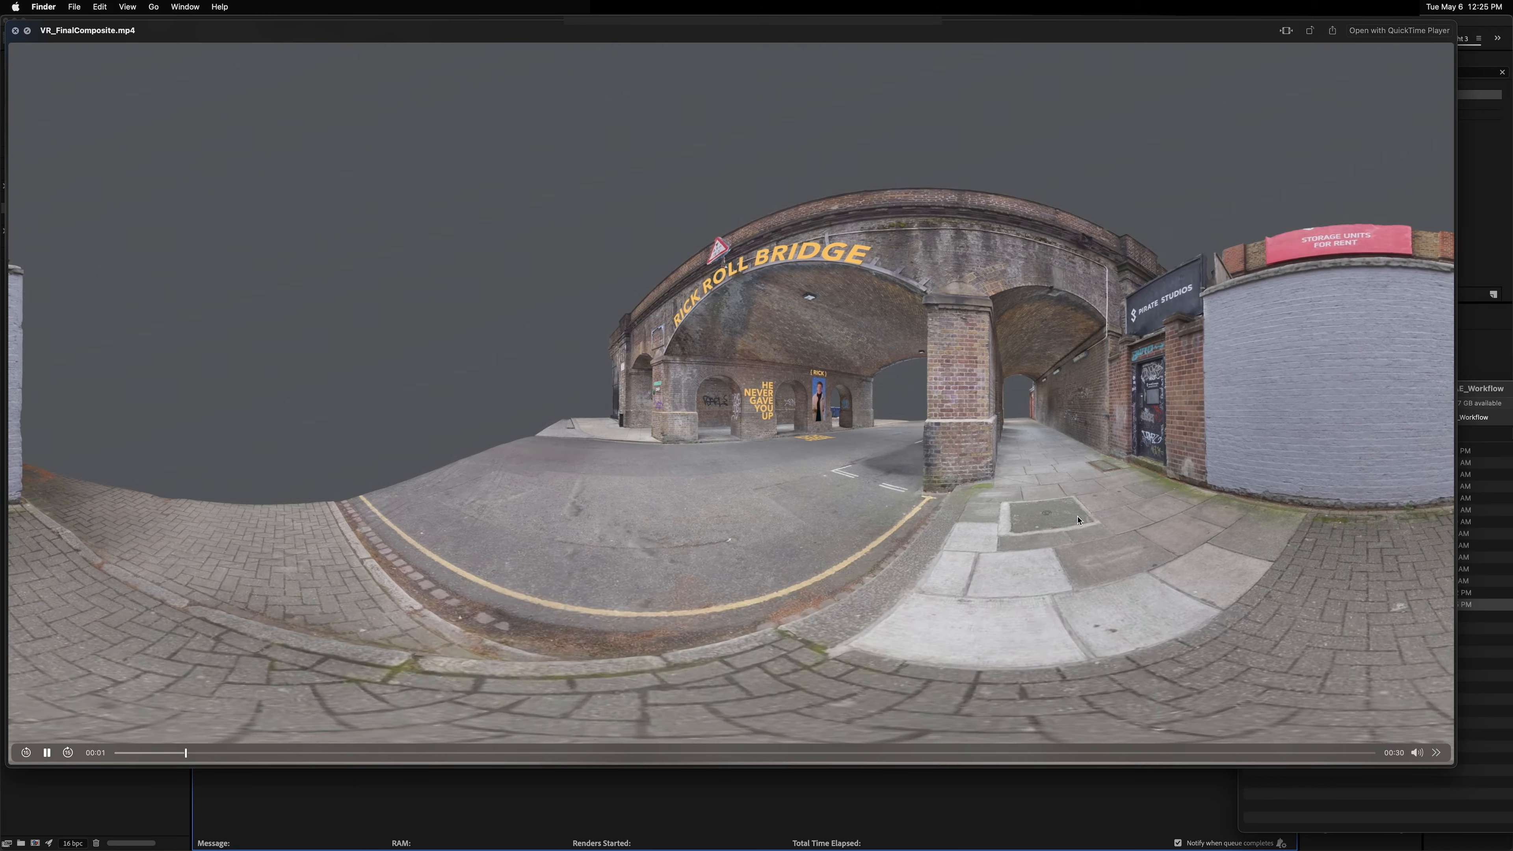
key("Up")
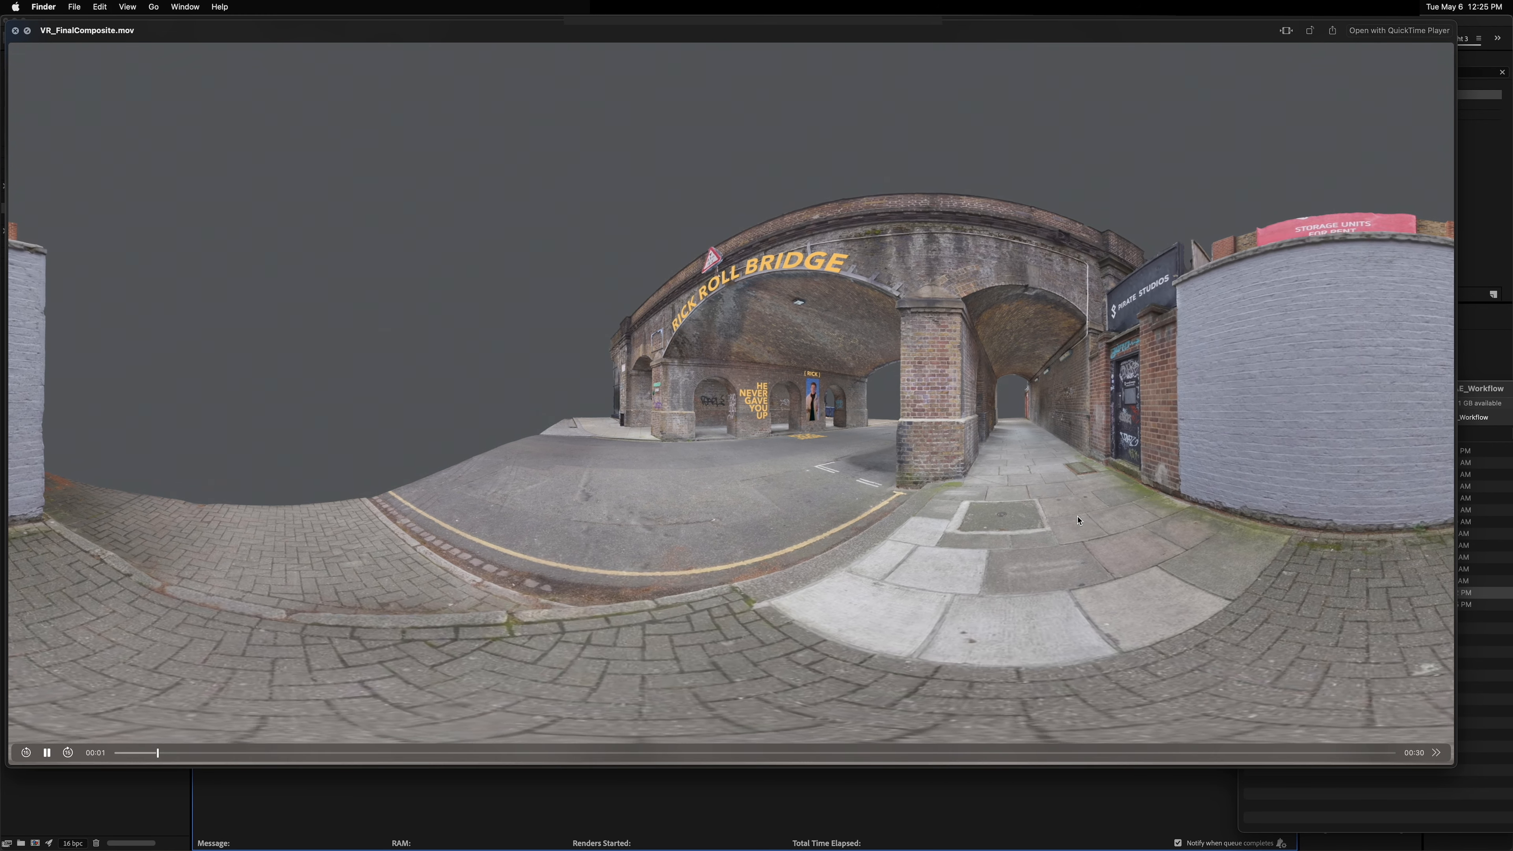
key("space")
Step: Switch to YouTube Studio and drop VR_FinalComposite.mp4 into the upload dialog
left_click_drag(1343, 392, 1238, 381)
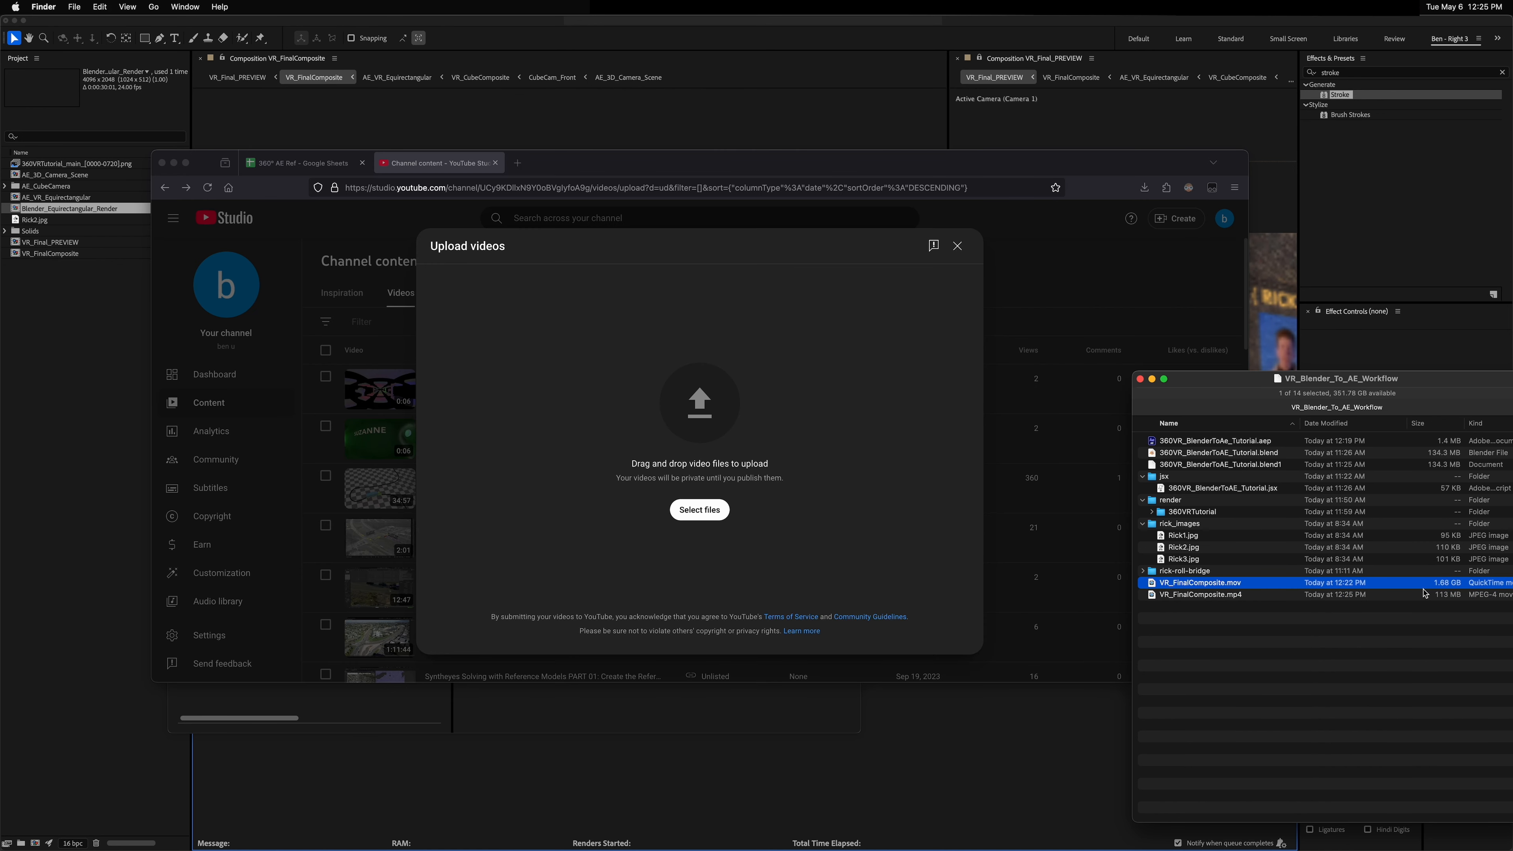
left_click_drag(1182, 594, 749, 417)
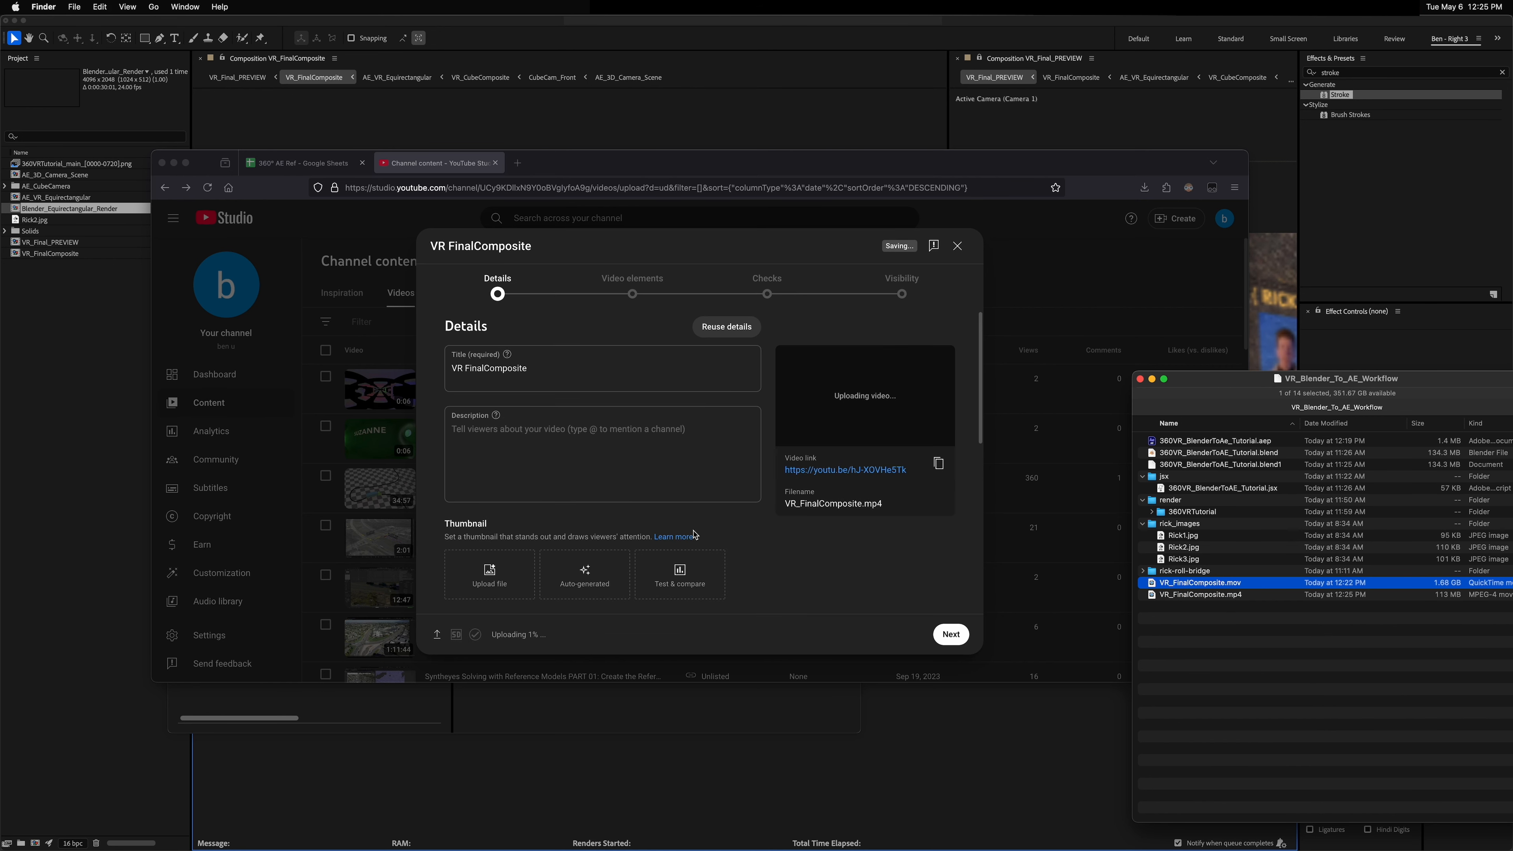
Step: Set the video title to "360° VR — Blender to After Effects Workflow Example"
left_click(516, 388)
left_click_drag(542, 372, 440, 369)
type("360° VR — Blender to After Effects Workflow")
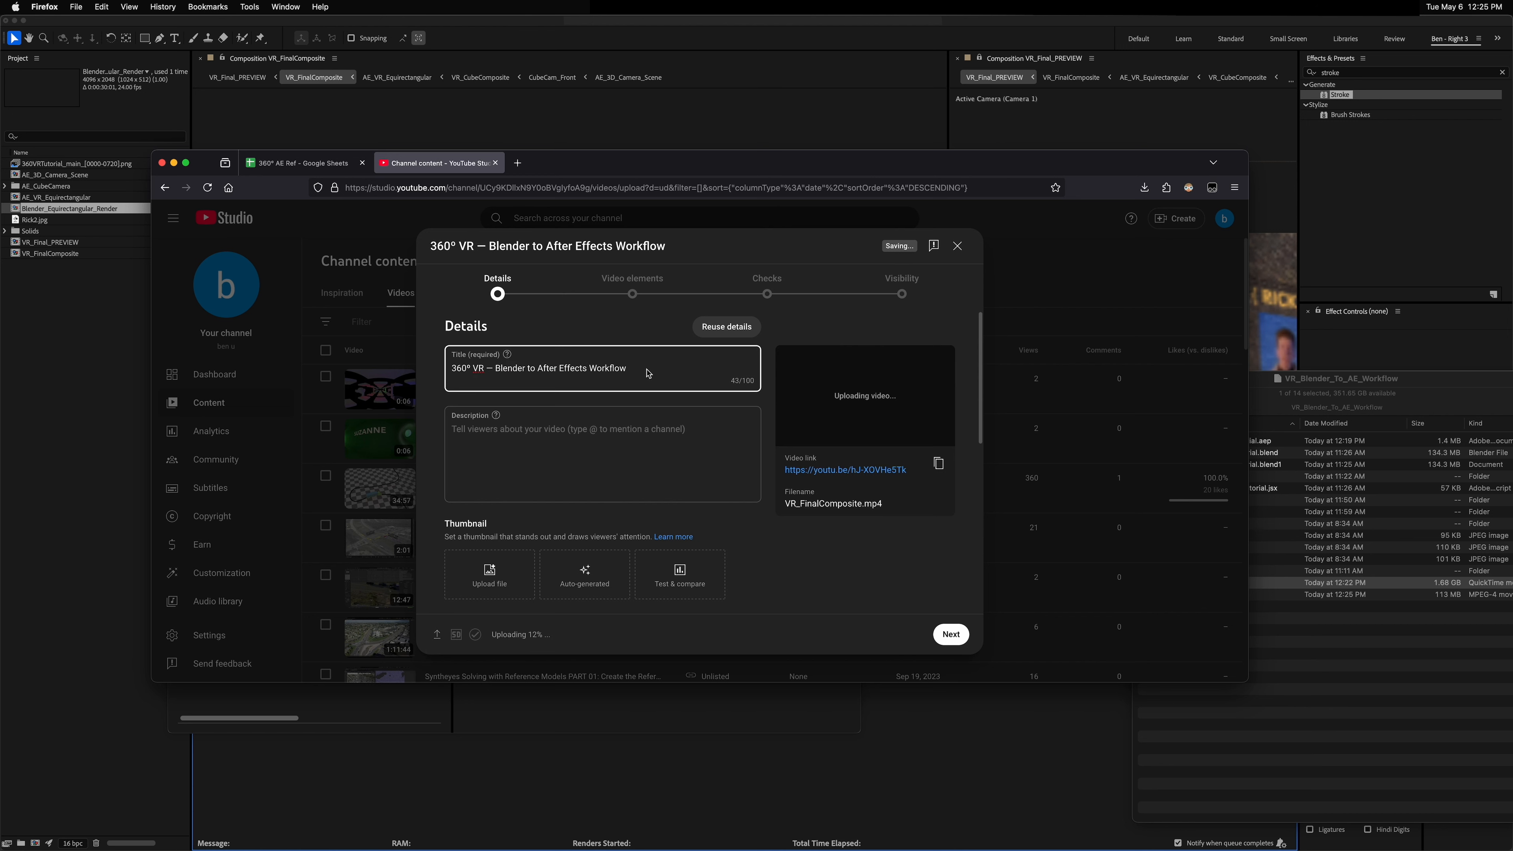
type("Example")
Step: Mark the video as not made for kids and advance through the upload wizard to the Visibility stage
scroll(549, 540, "down", 5)
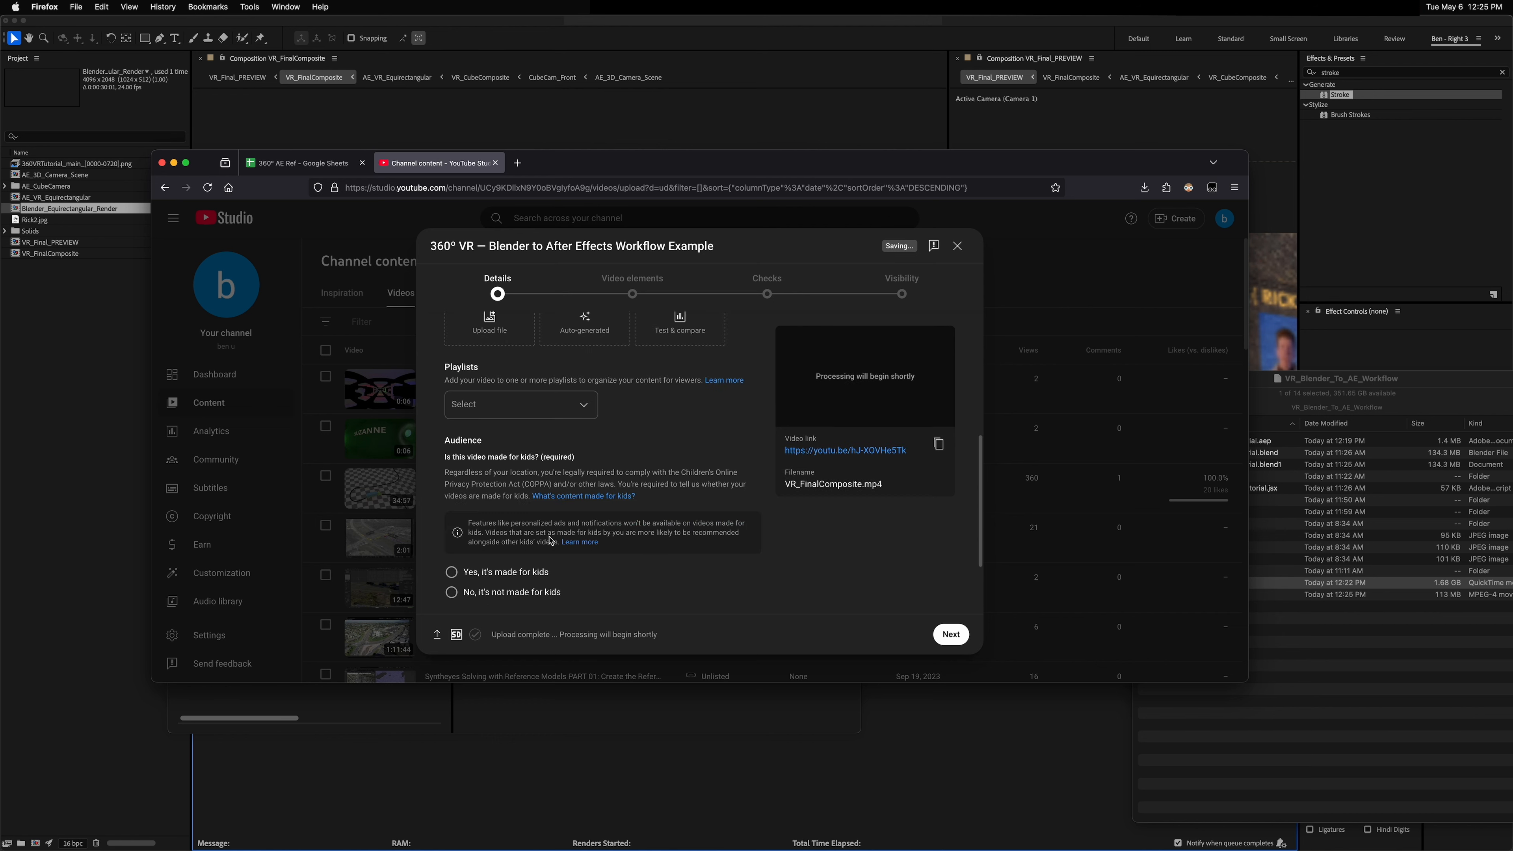
left_click(449, 592)
left_click(951, 635)
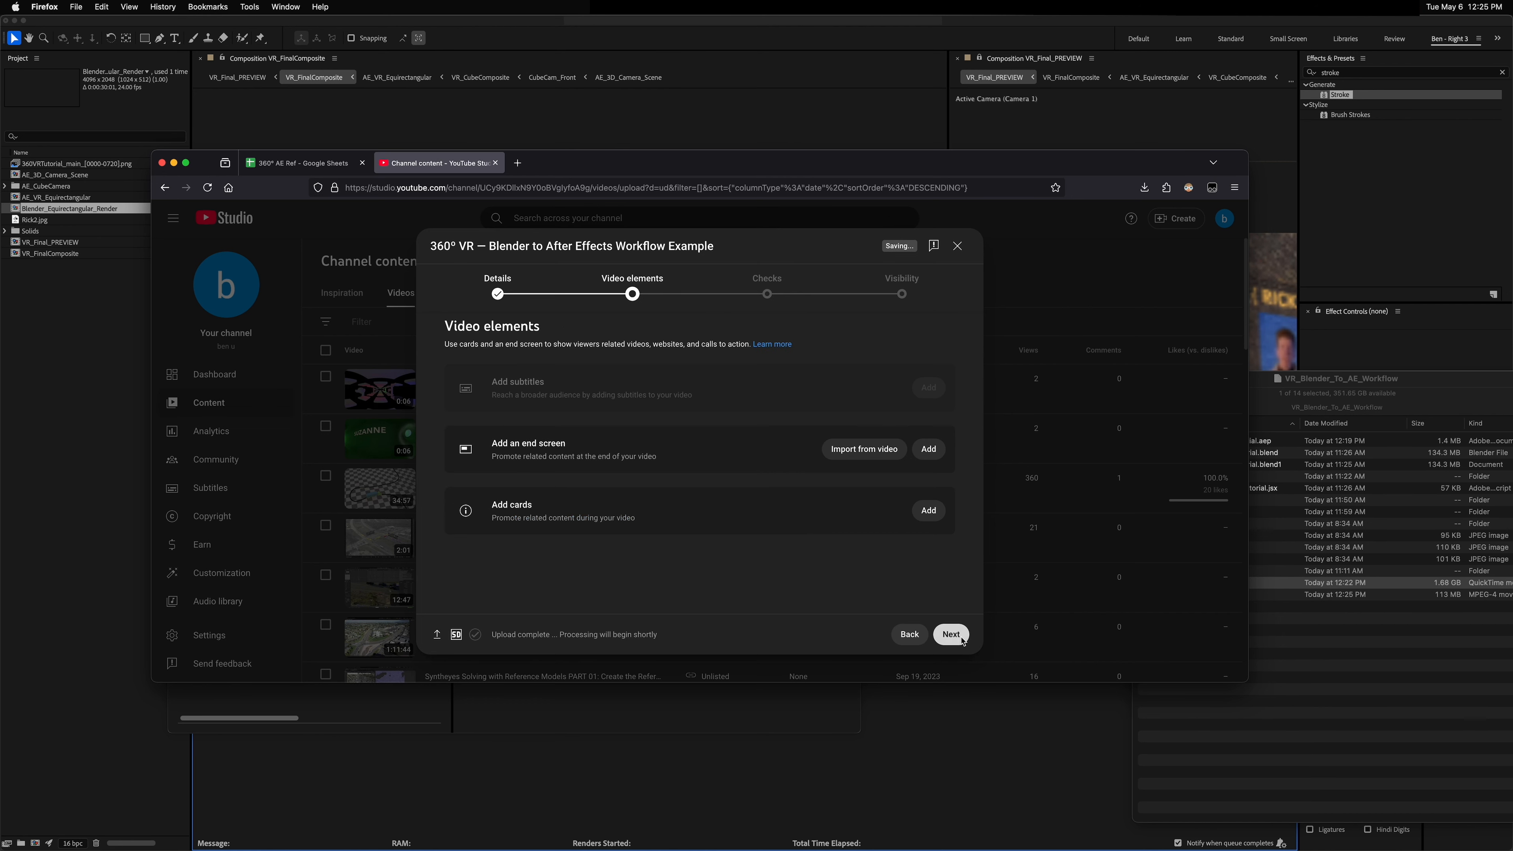
left_click(950, 635)
left_click(951, 635)
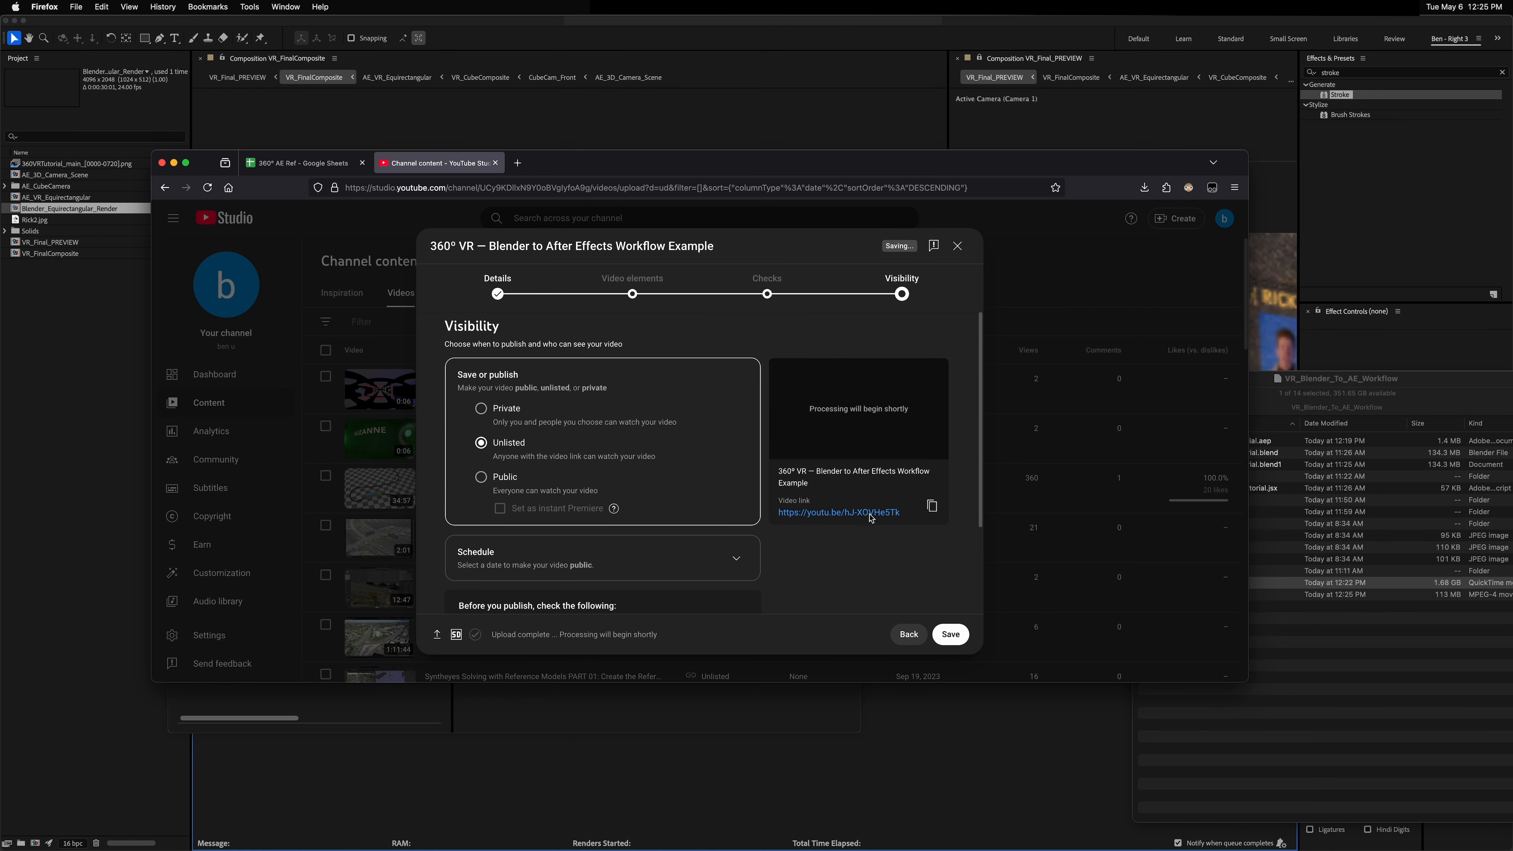
Step: Save the upload as Unlisted and open the video's watch page in a new tab, reloading it
middle_click(869, 515)
left_click(952, 635)
left_click(554, 159)
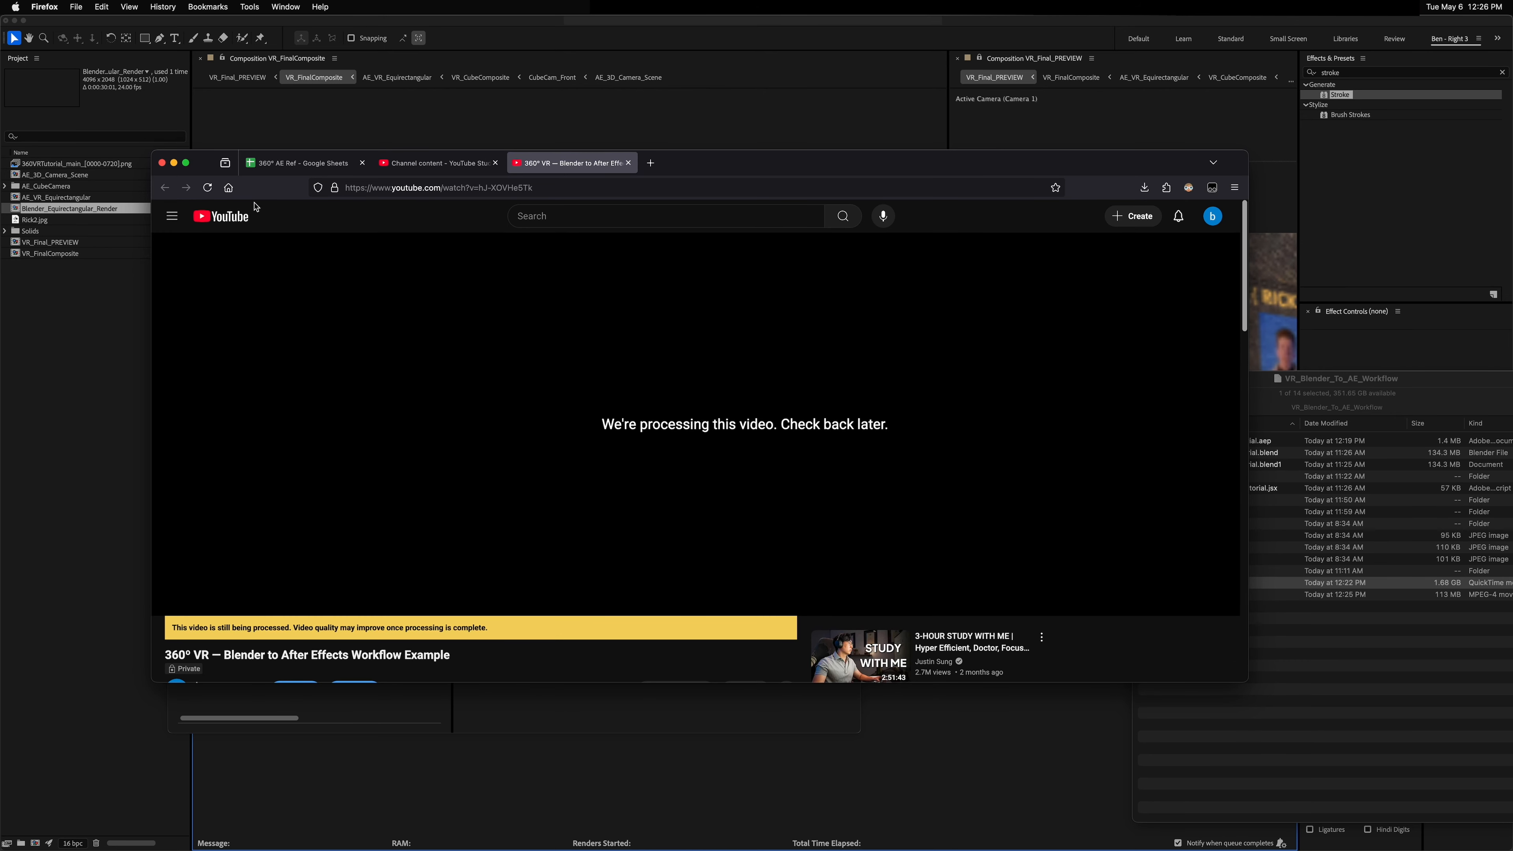
left_click(207, 188)
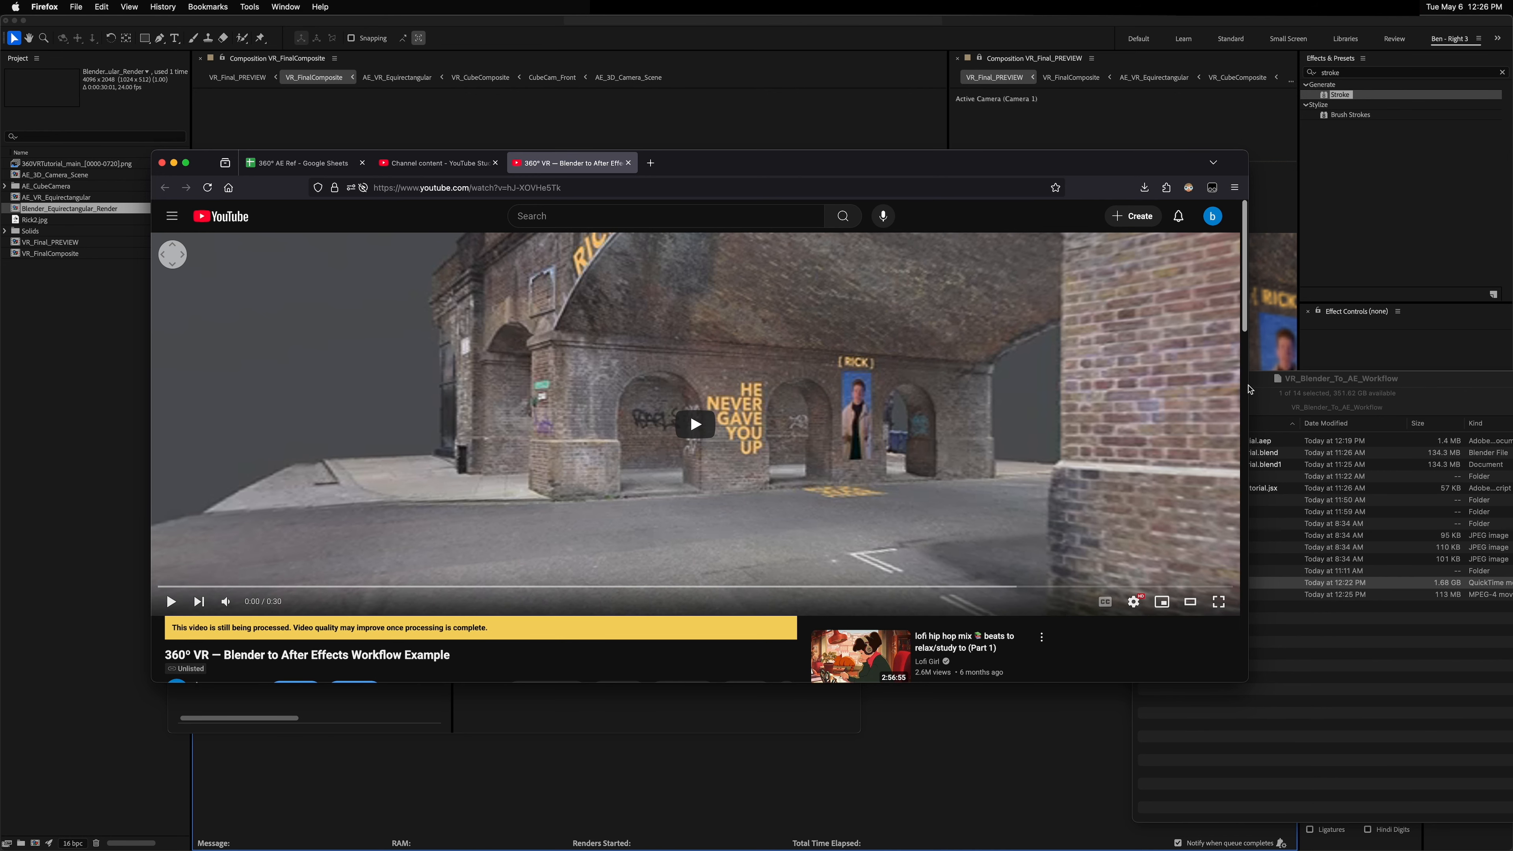
Step: Move and resize the browser window, then start playing the uploaded 360° video
left_click_drag(1249, 389, 902, 388)
left_click_drag(720, 170, 873, 100)
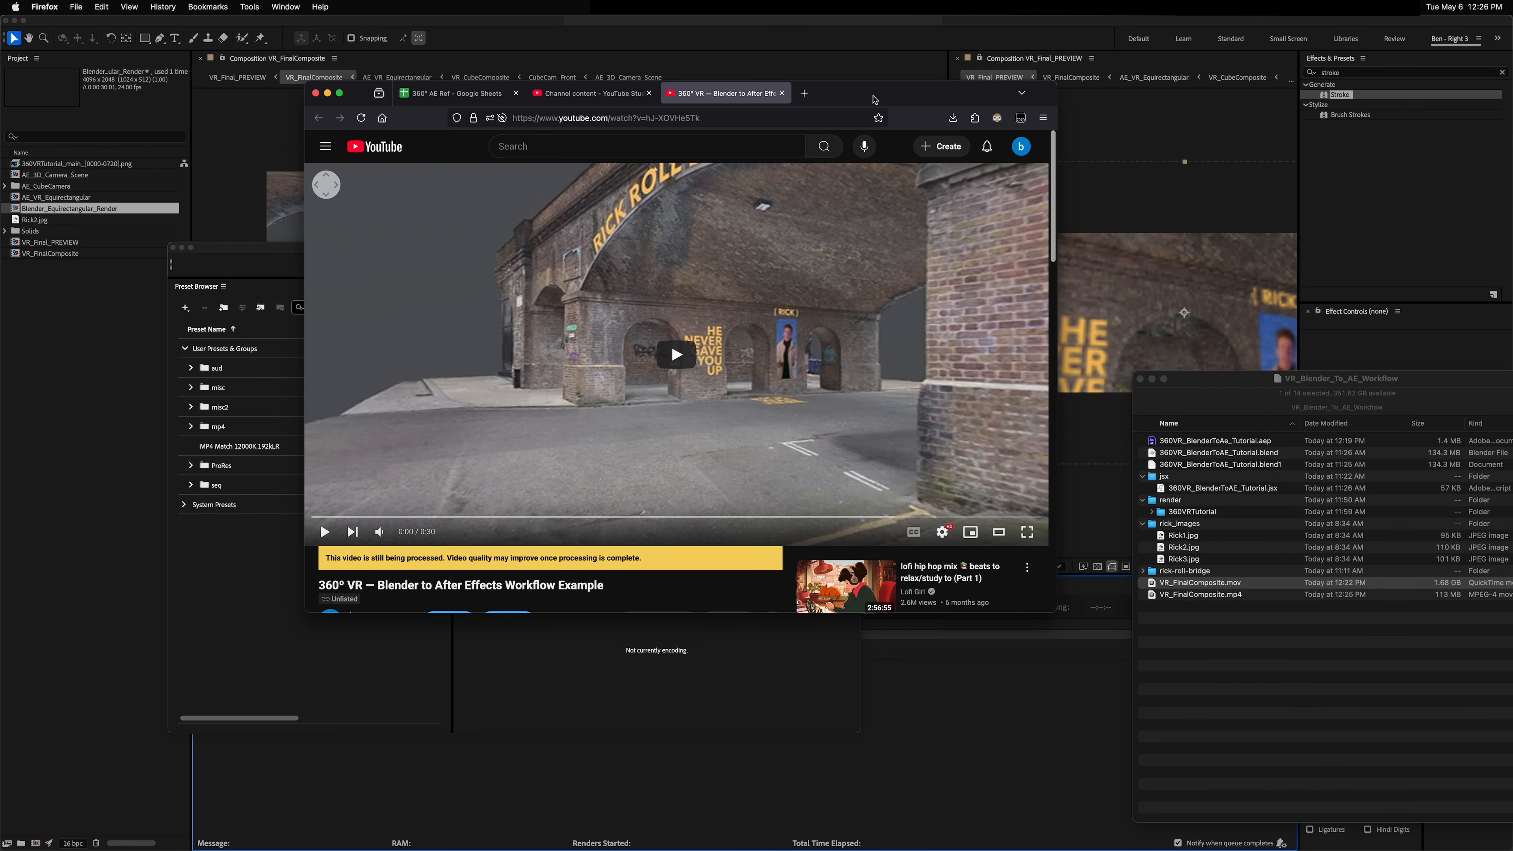
left_click_drag(1062, 608, 1050, 650)
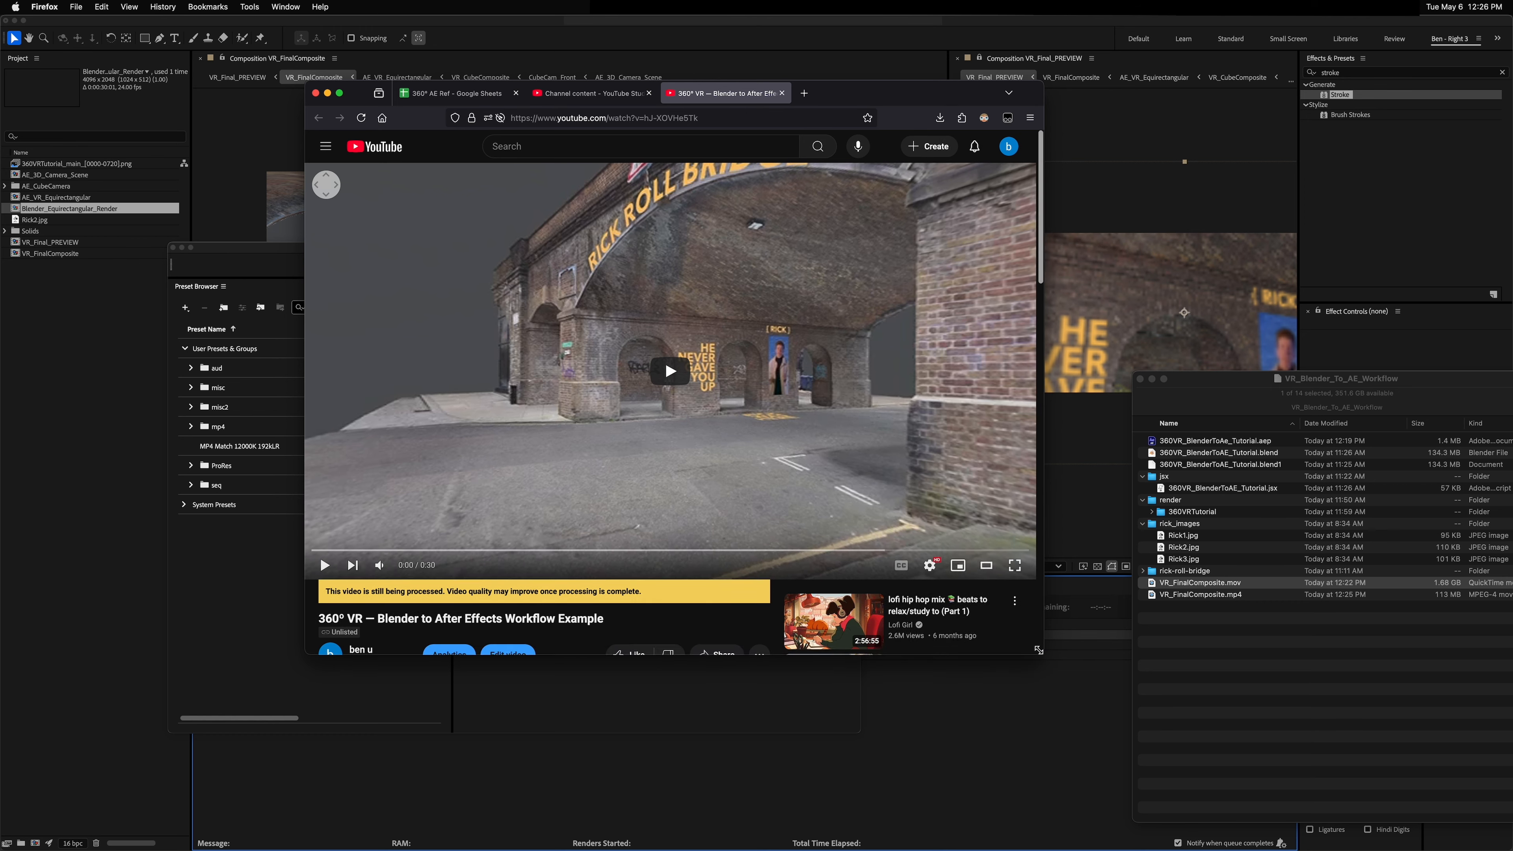
left_click(324, 564)
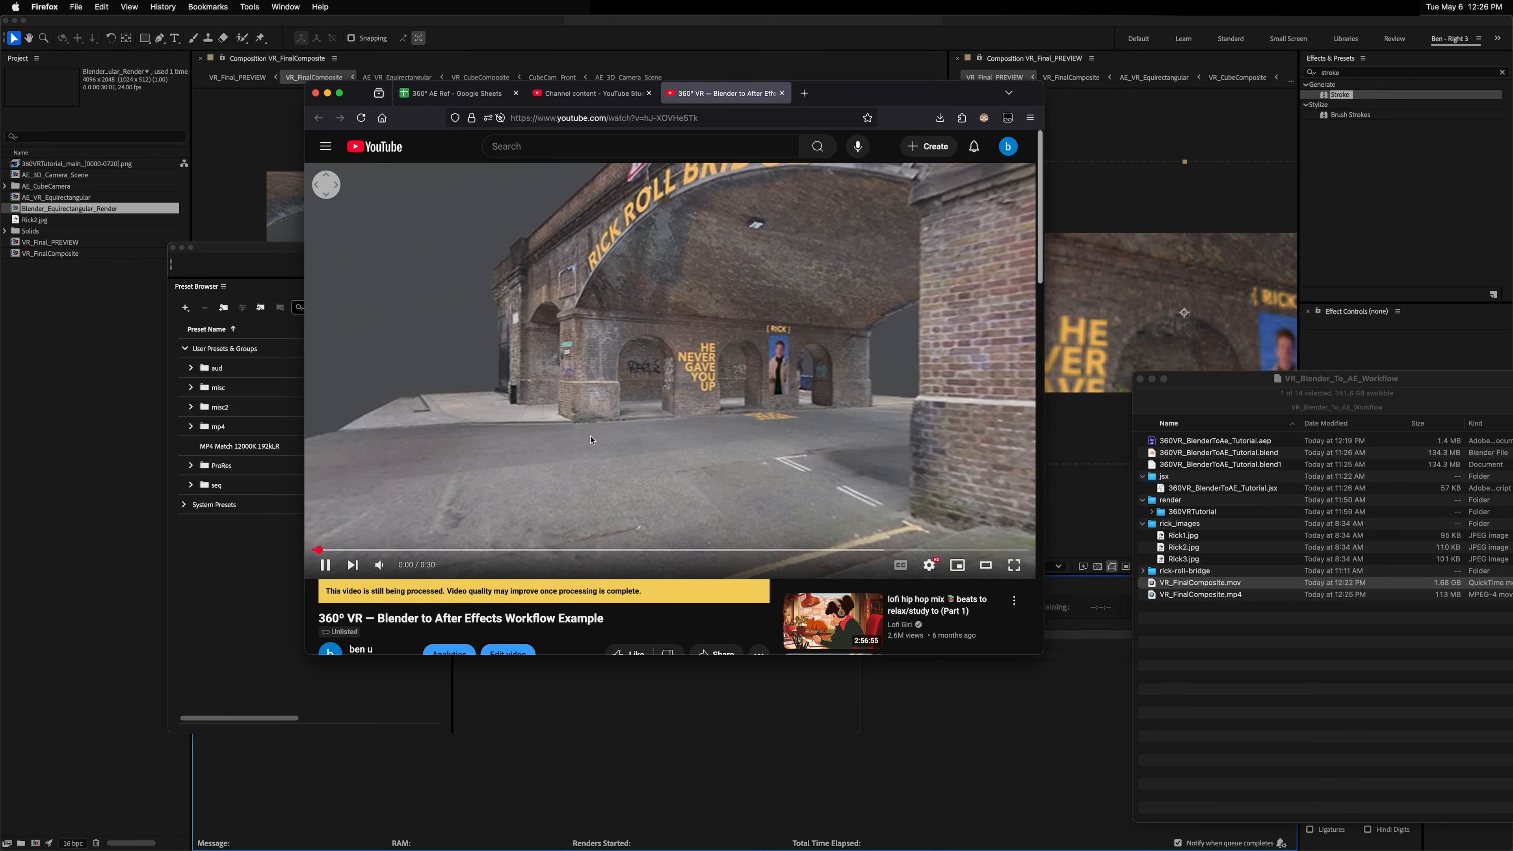
Step: Pan around the 360° video and scrub through its timeline to inspect the scene
left_click_drag(625, 343, 884, 370)
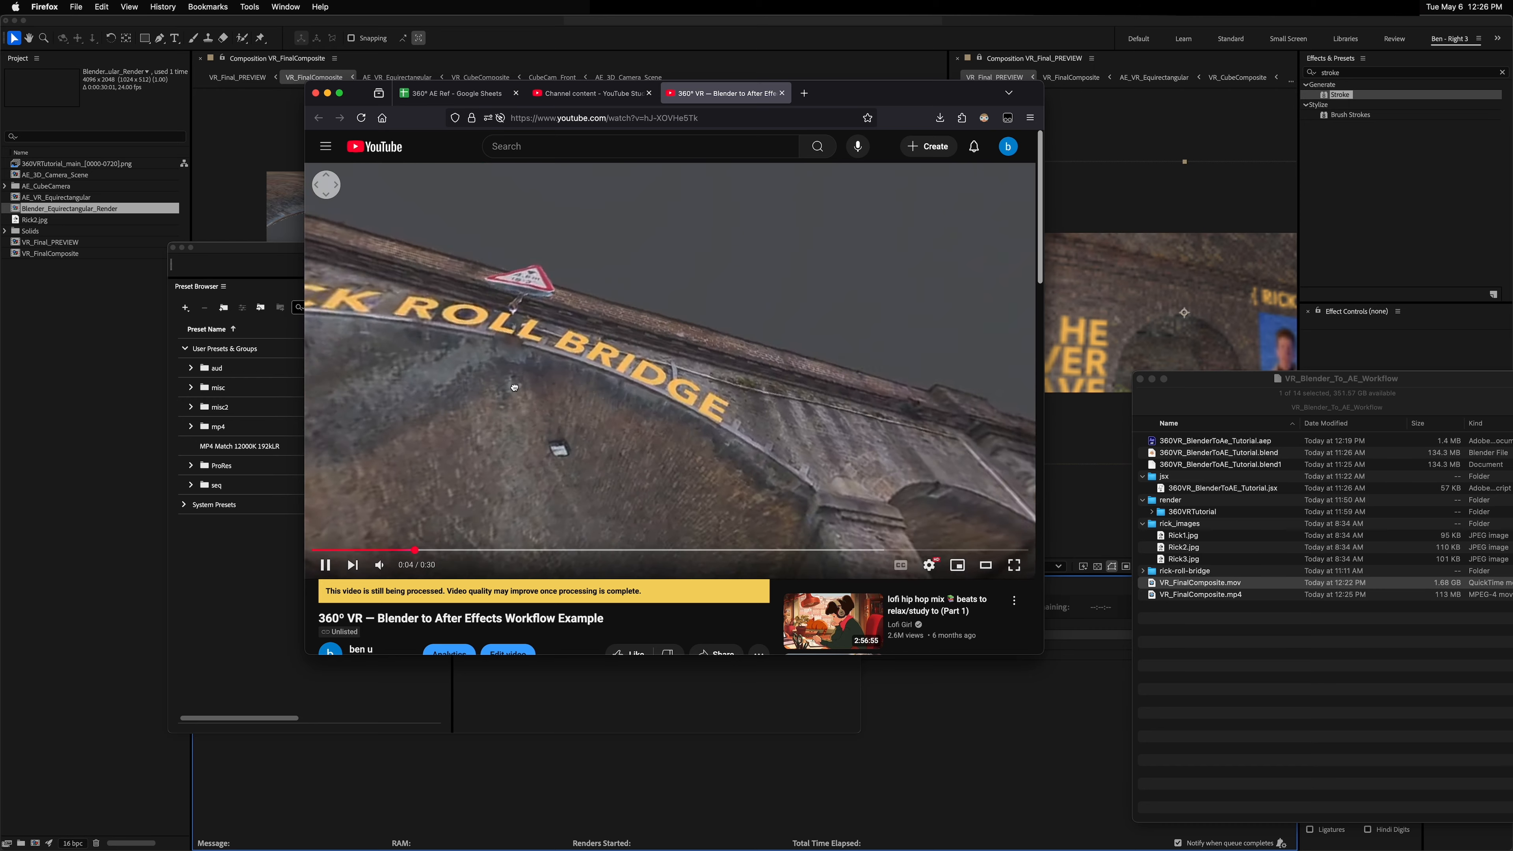
left_click_drag(736, 438, 850, 359)
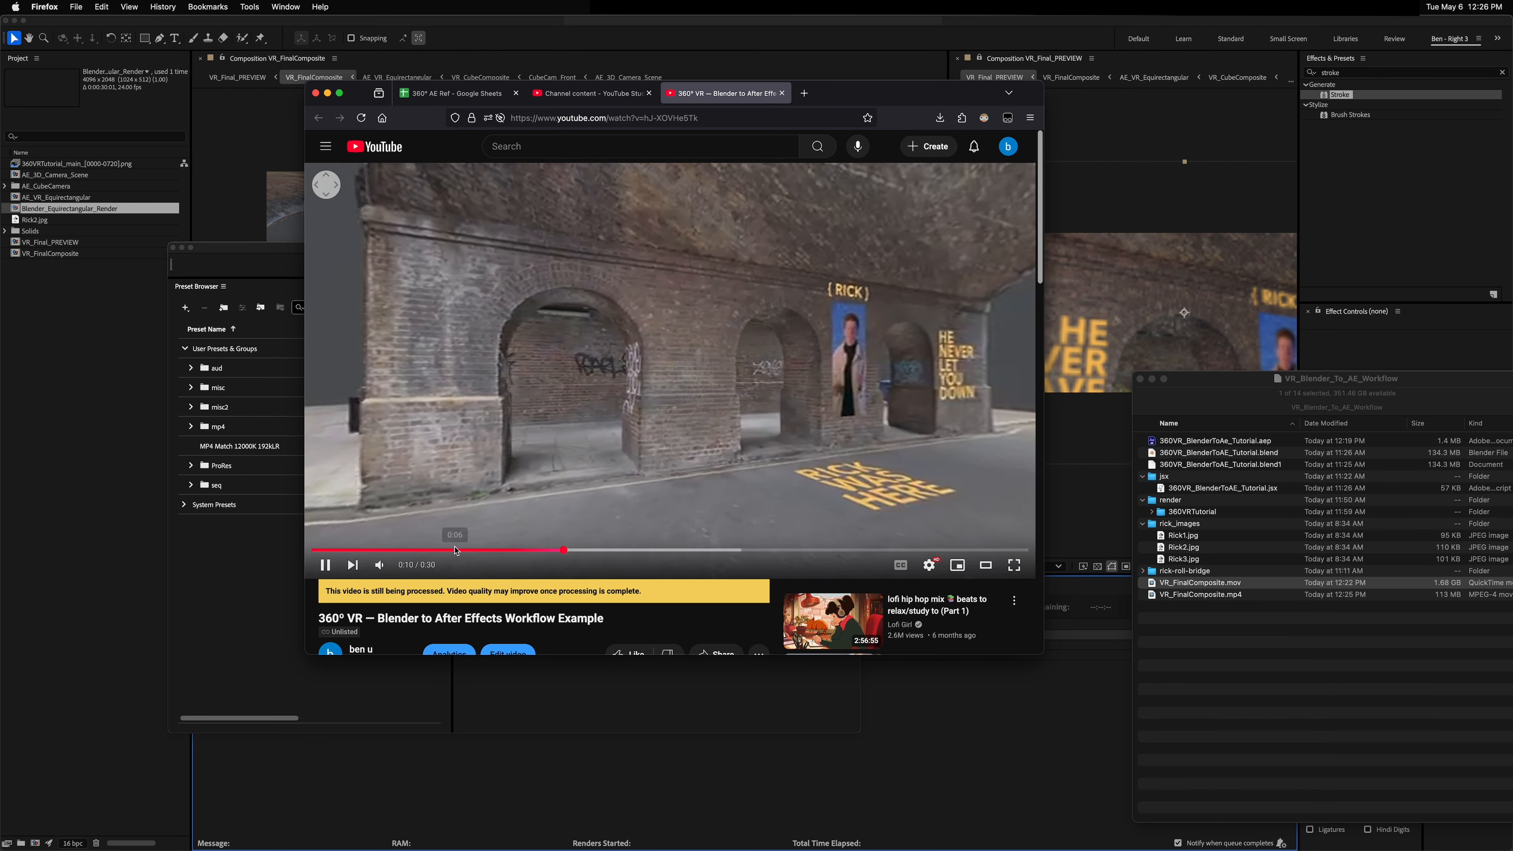
left_click(466, 550)
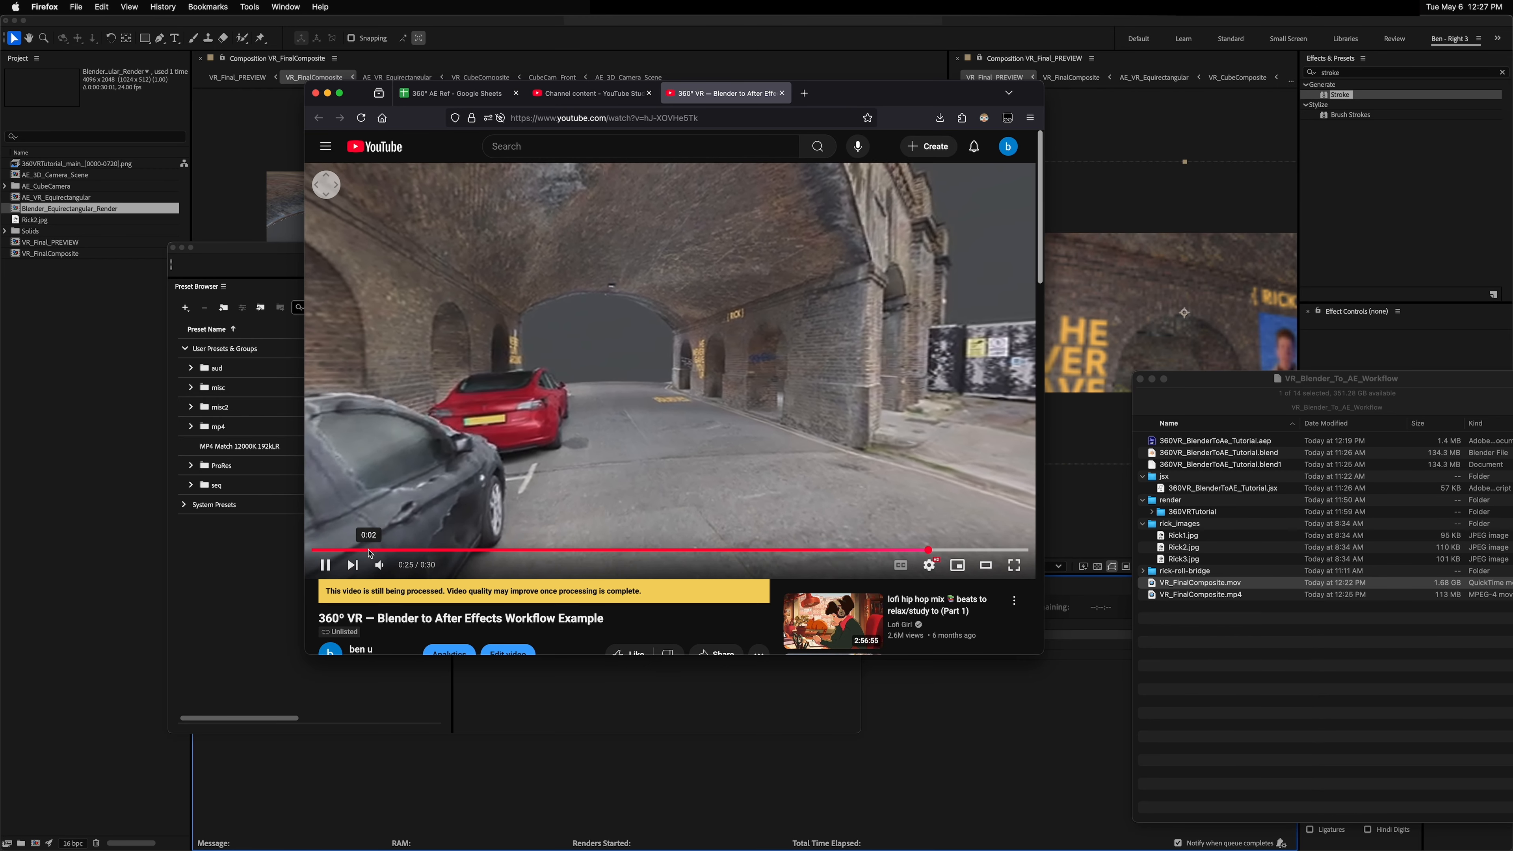
key("0")
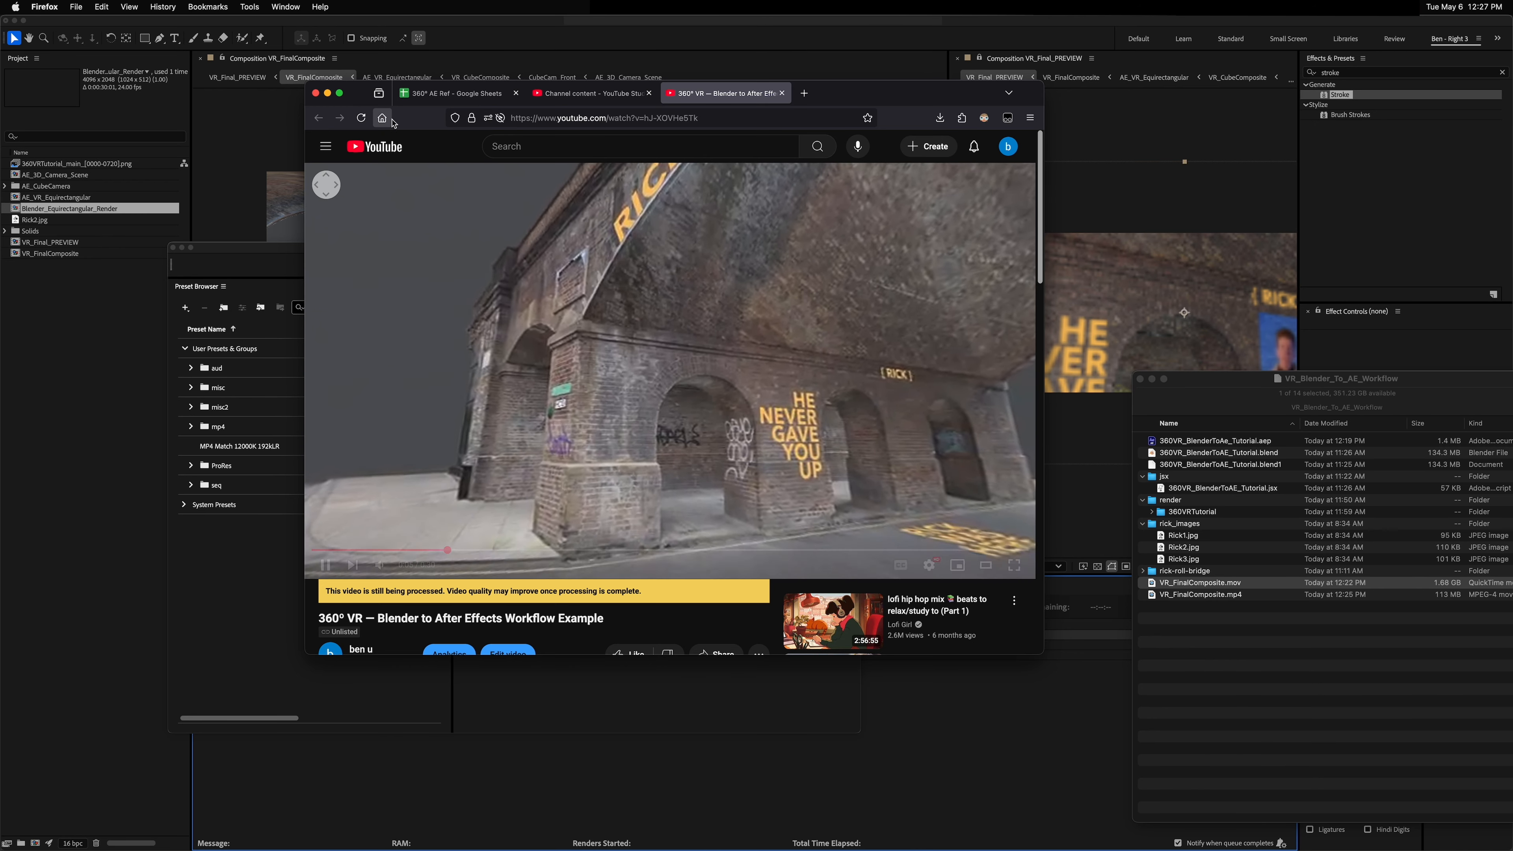
Step: Inspect the player's quality settings, resume playback, and pan around the 360° view
left_click(370, 119)
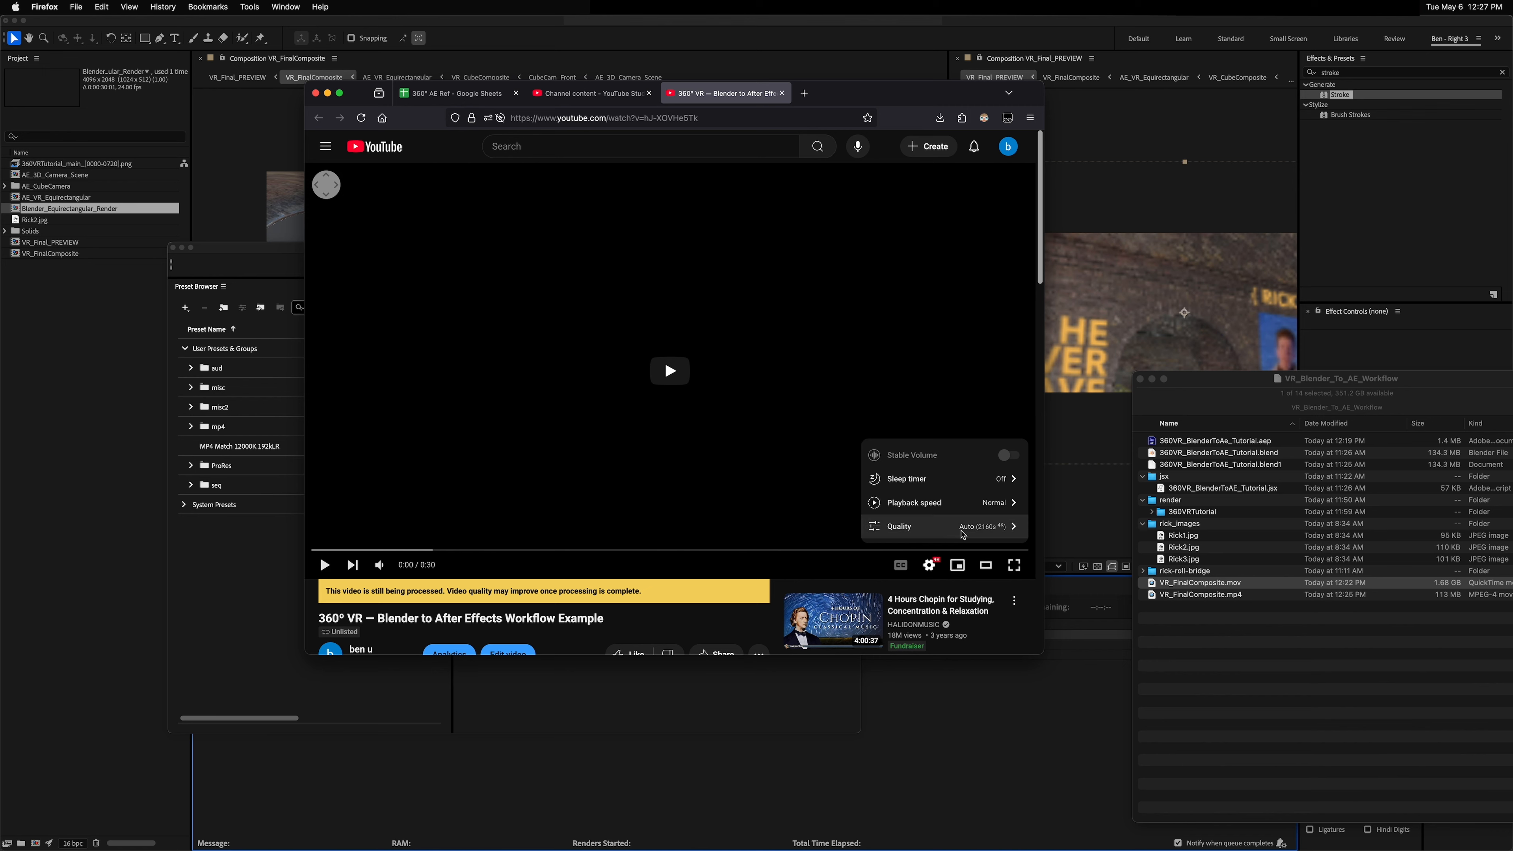
left_click(915, 353)
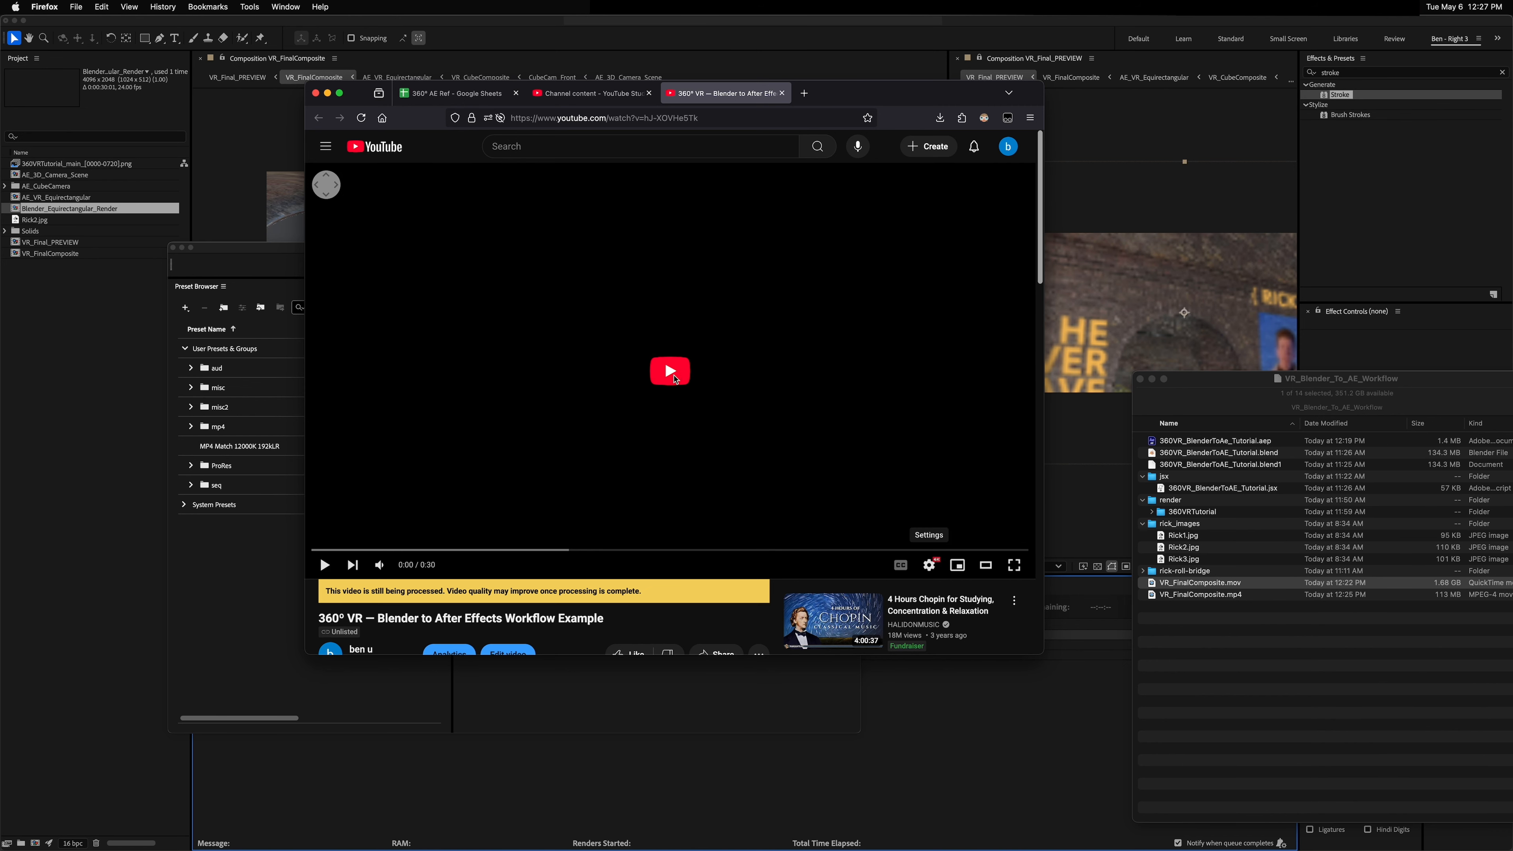
left_click(665, 375)
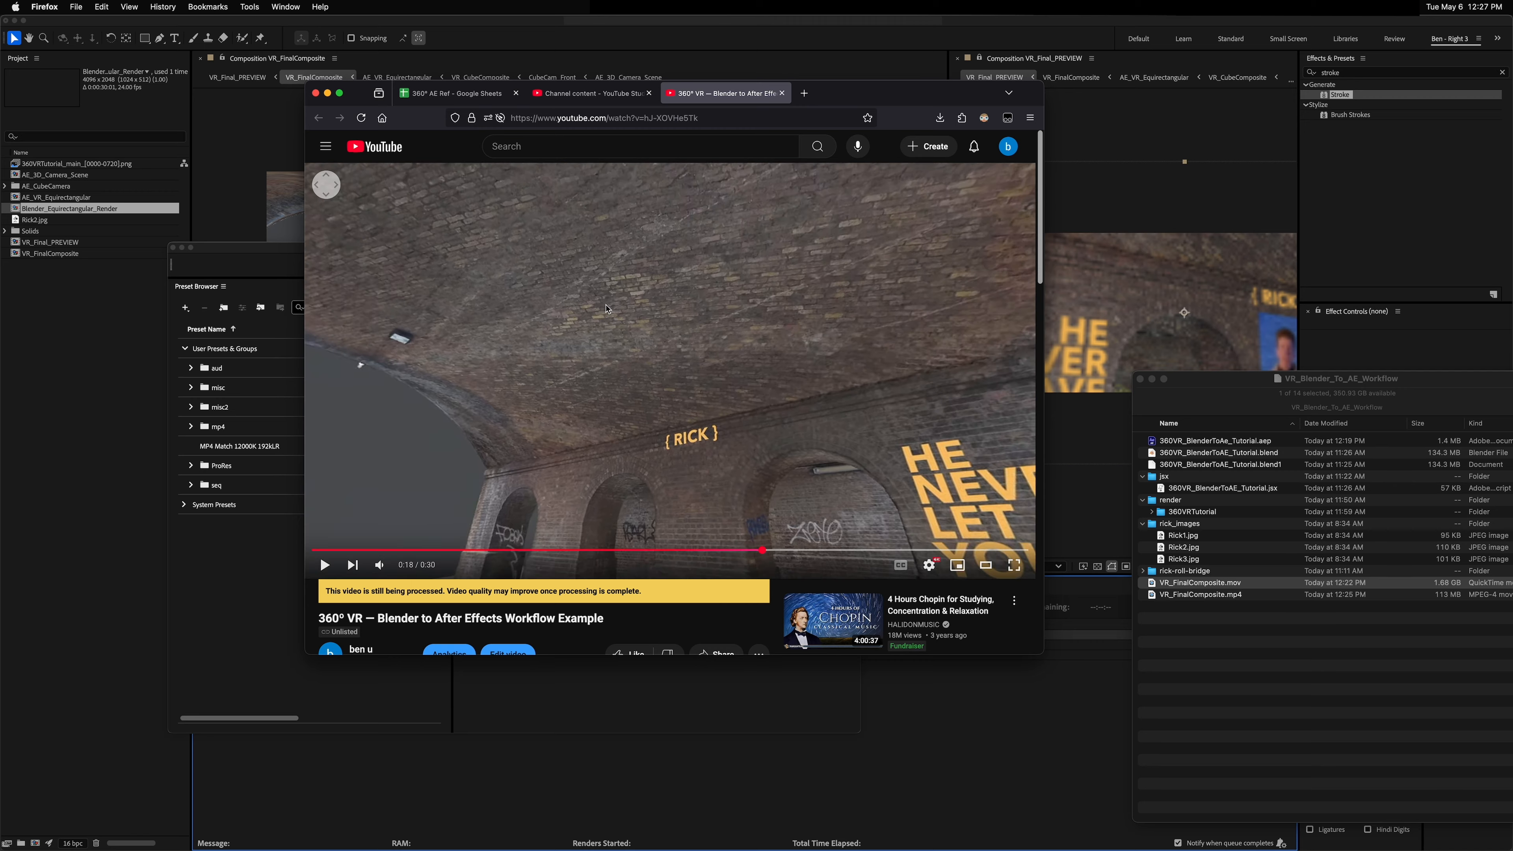
left_click_drag(557, 456, 628, 377)
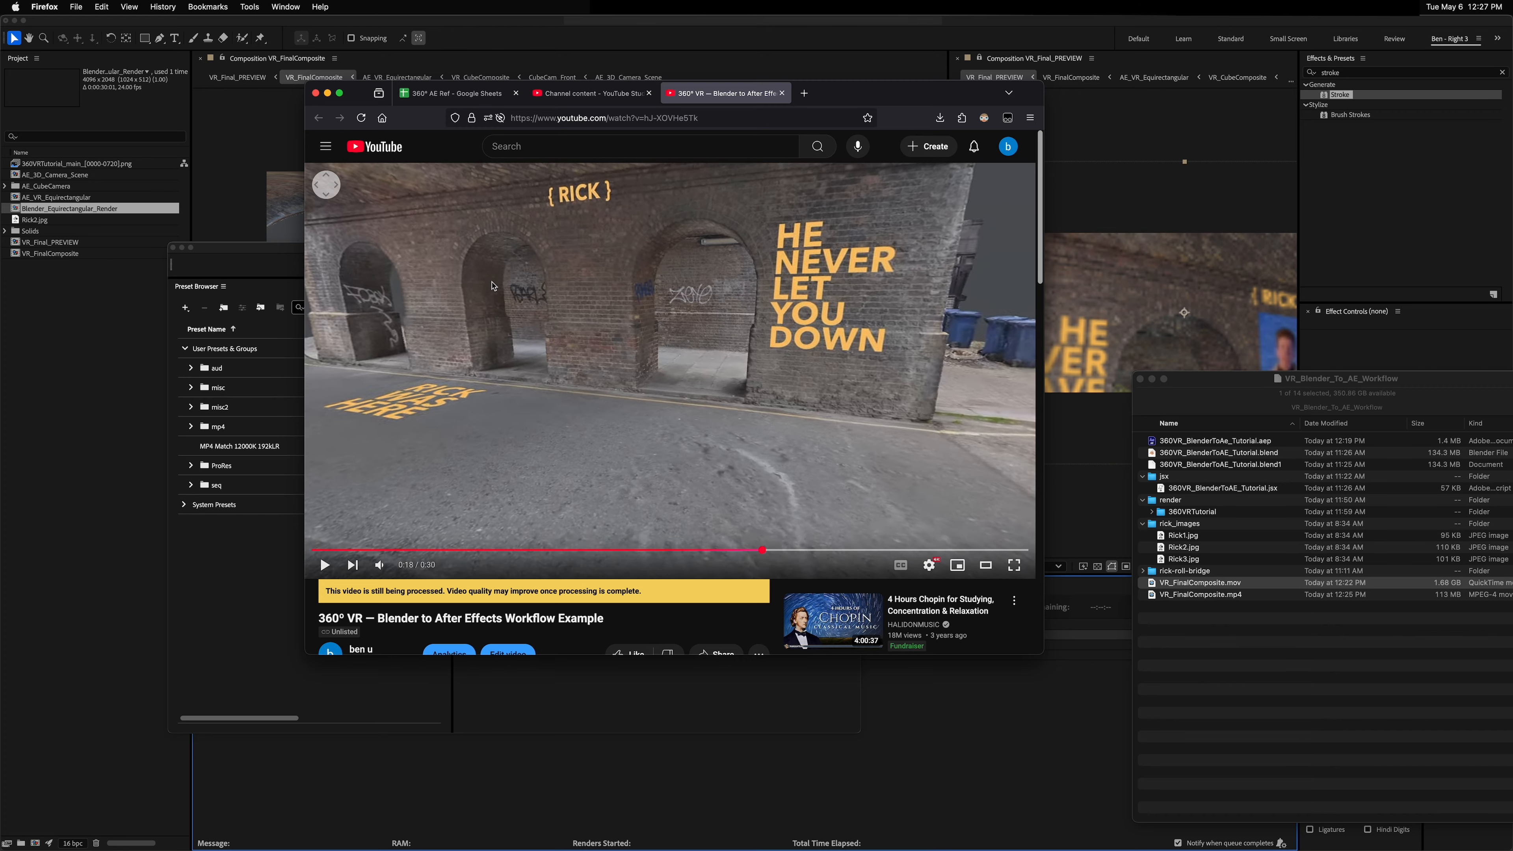
left_click_drag(493, 286, 724, 303)
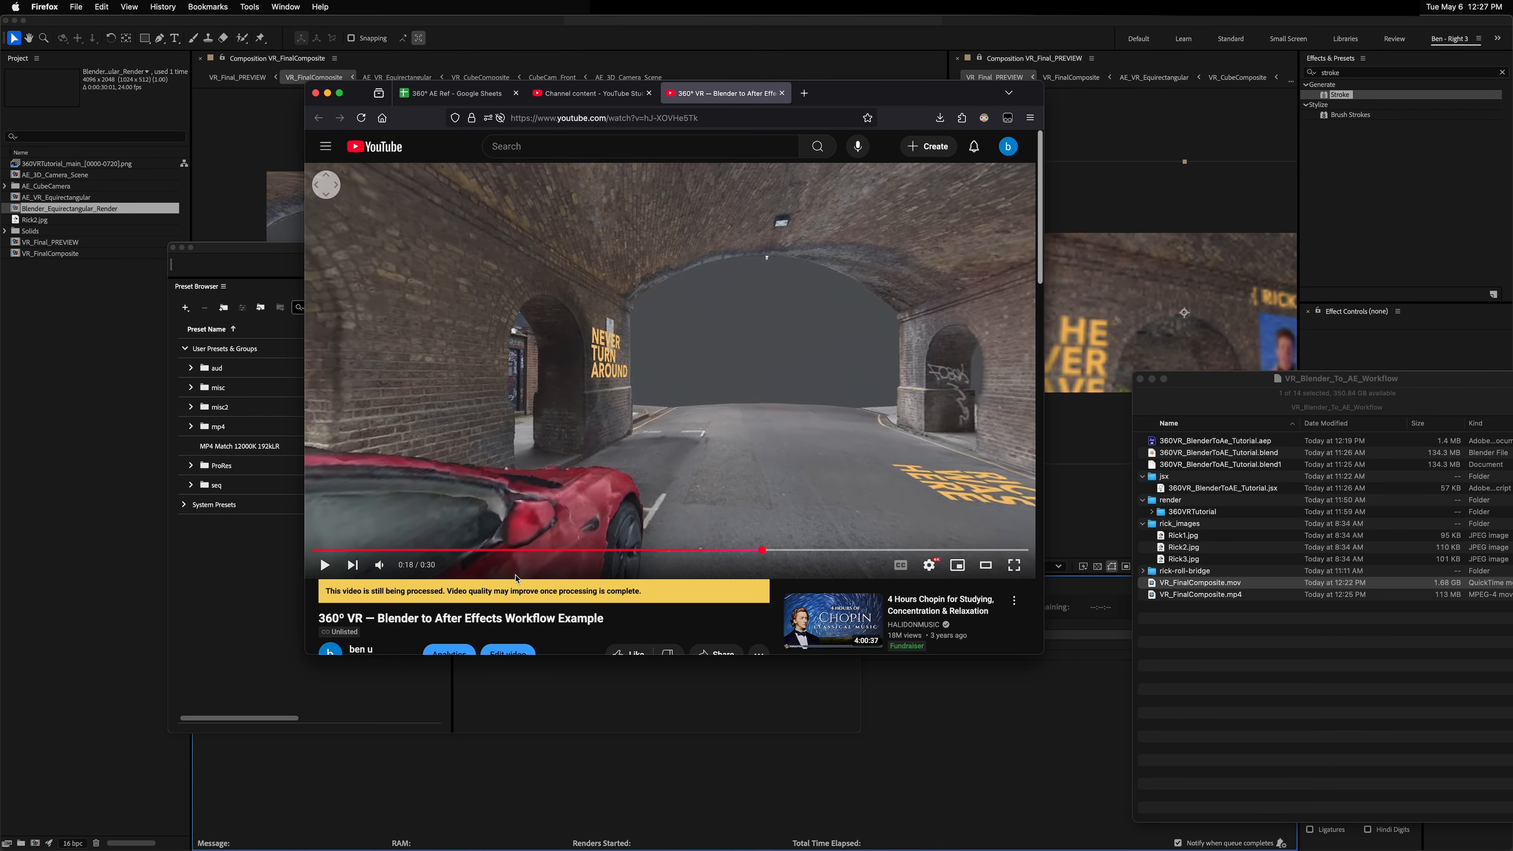